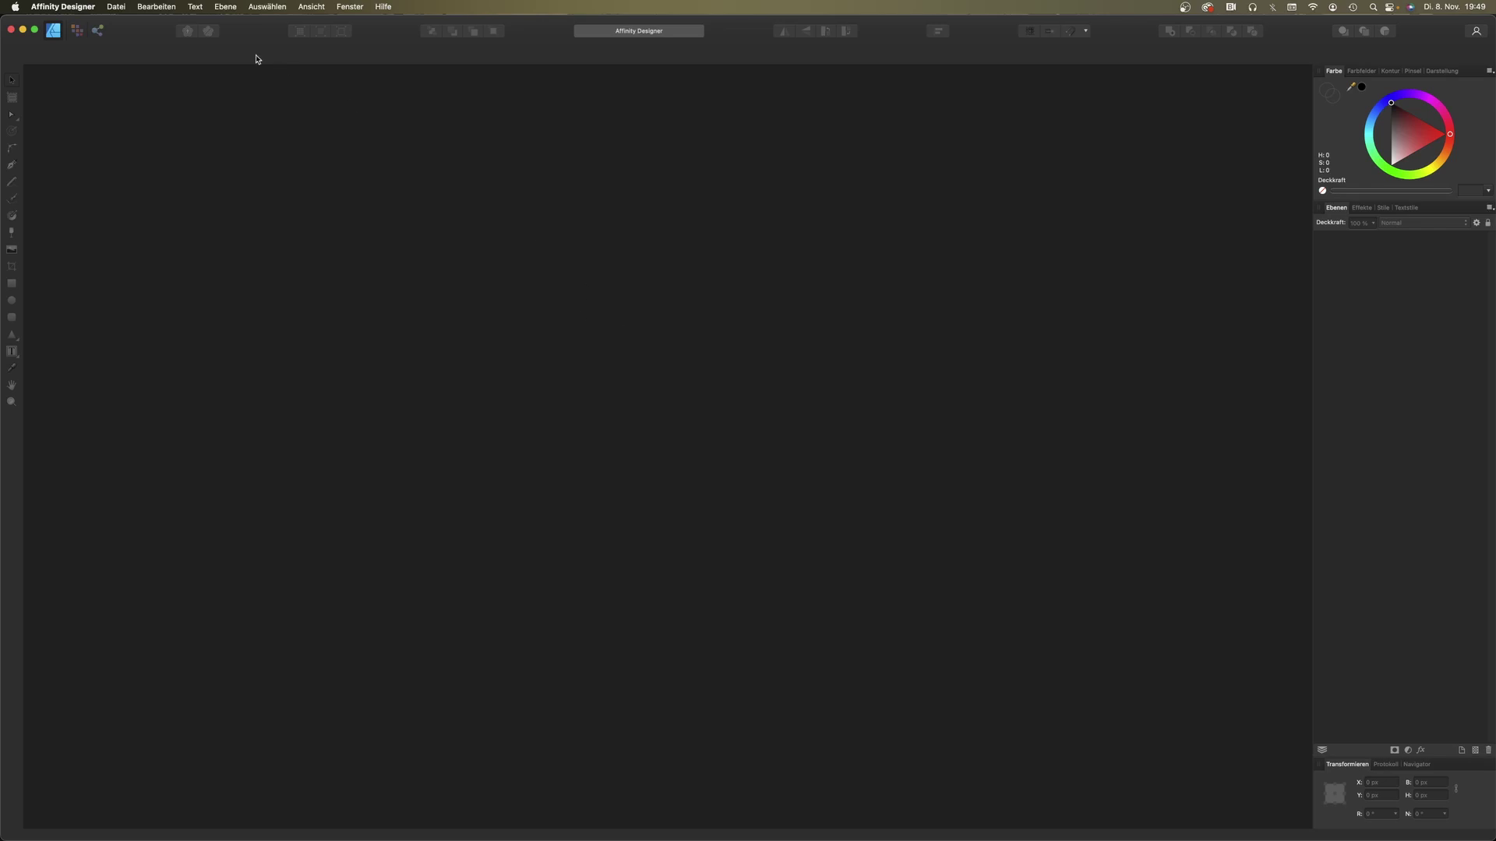
Step: Create a new blank 2000 × 2000 px document via Datei > Neu
click(117, 8)
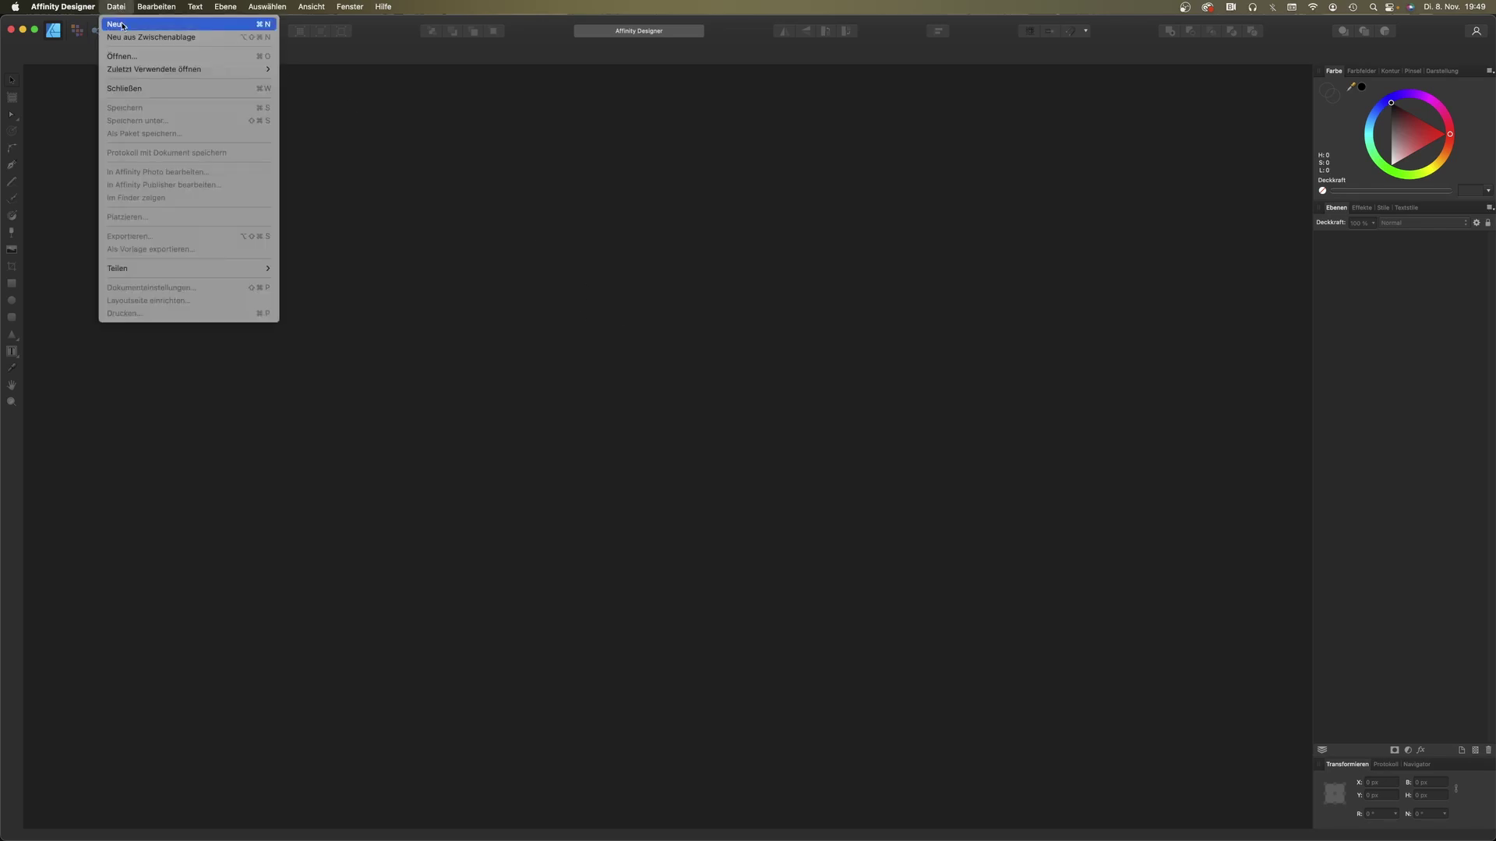
click(123, 26)
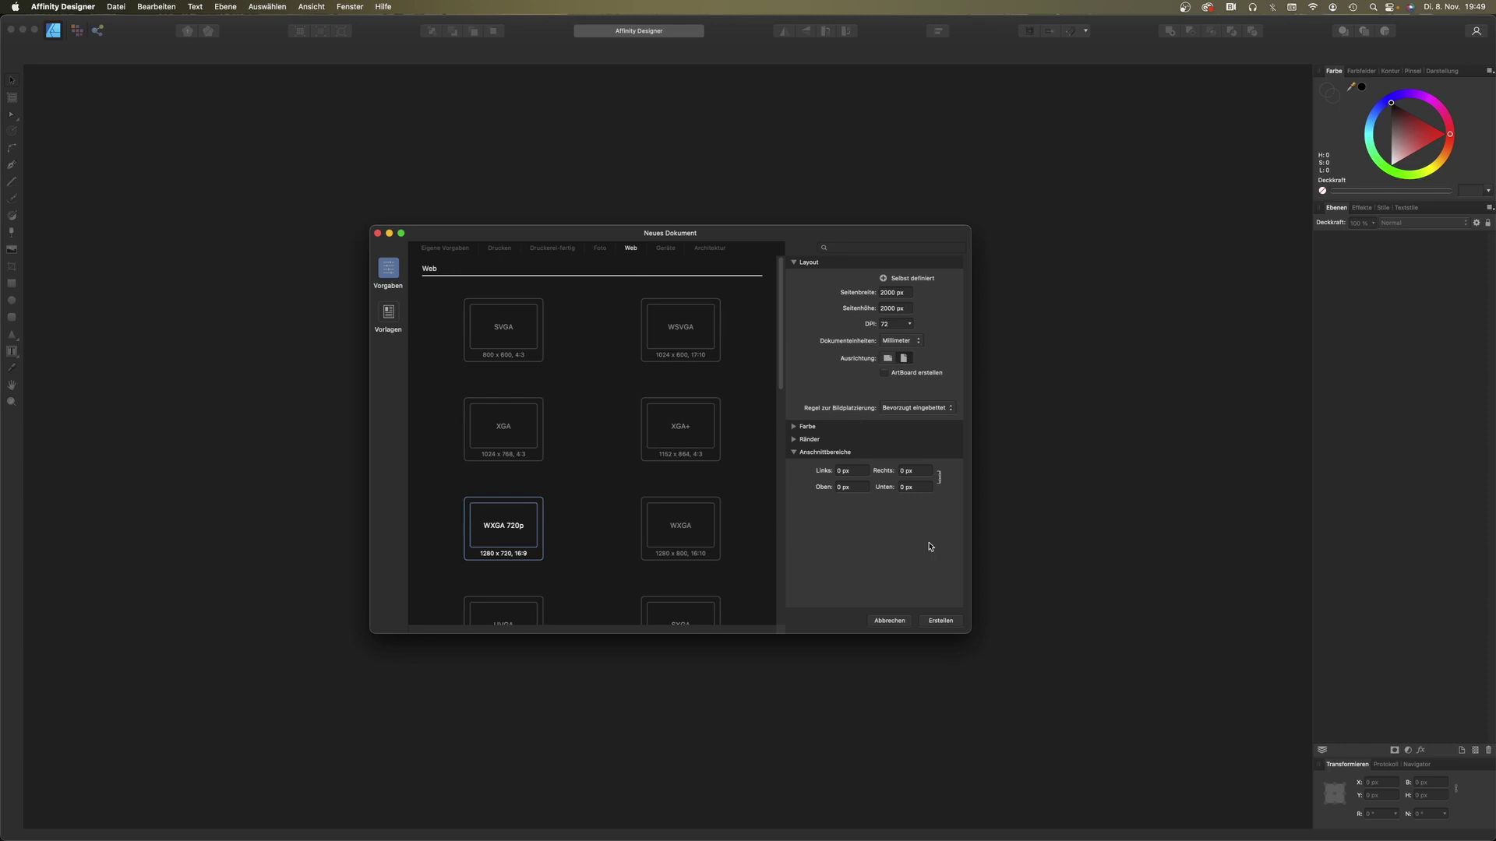
click(949, 623)
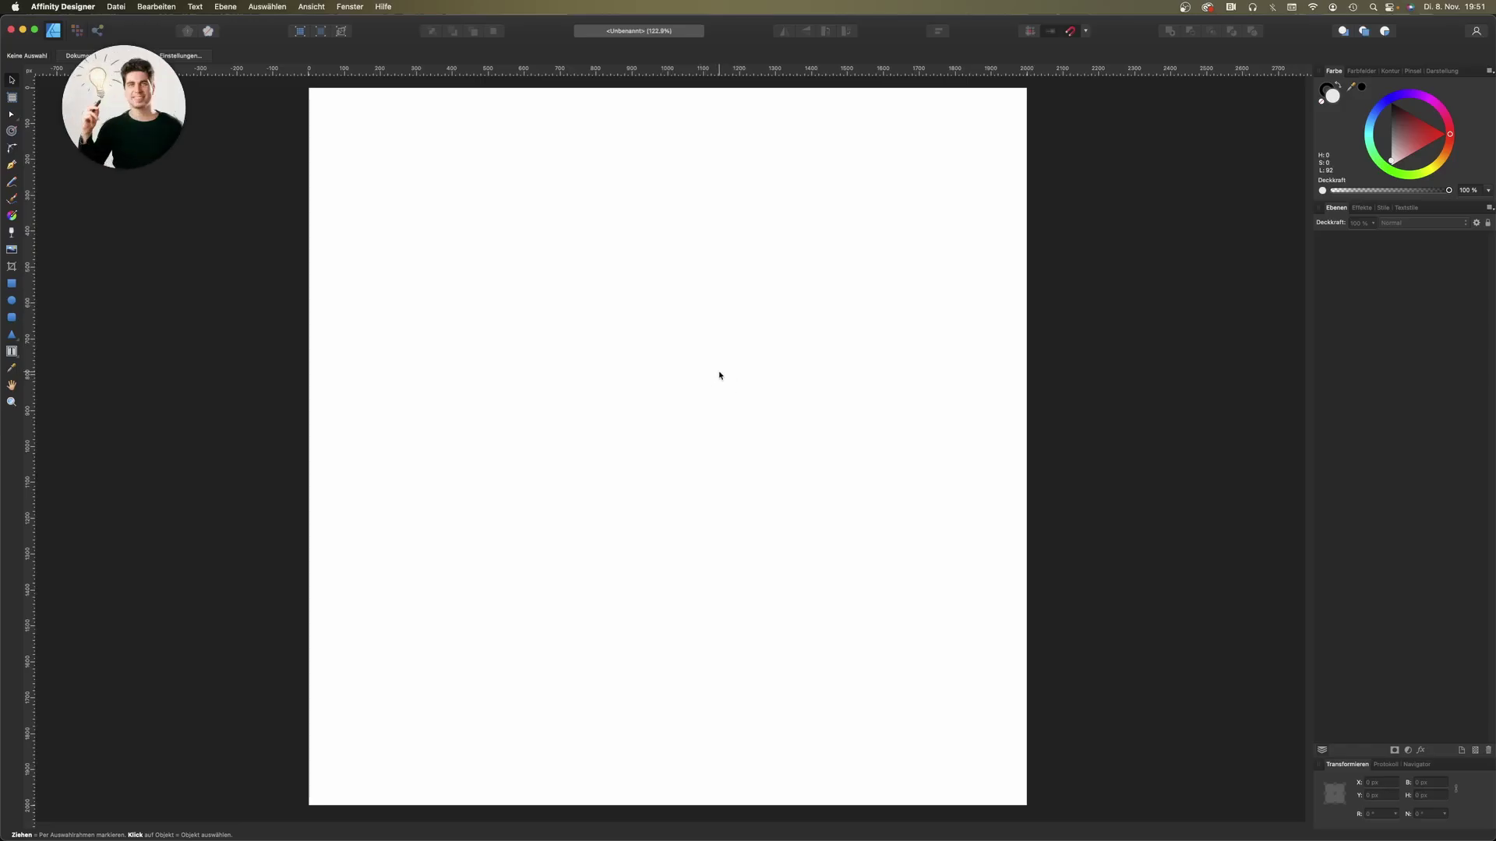
Step: Paste the banana photo, enlarge it and move it toward the page centre
key(super+z)
key(super+v)
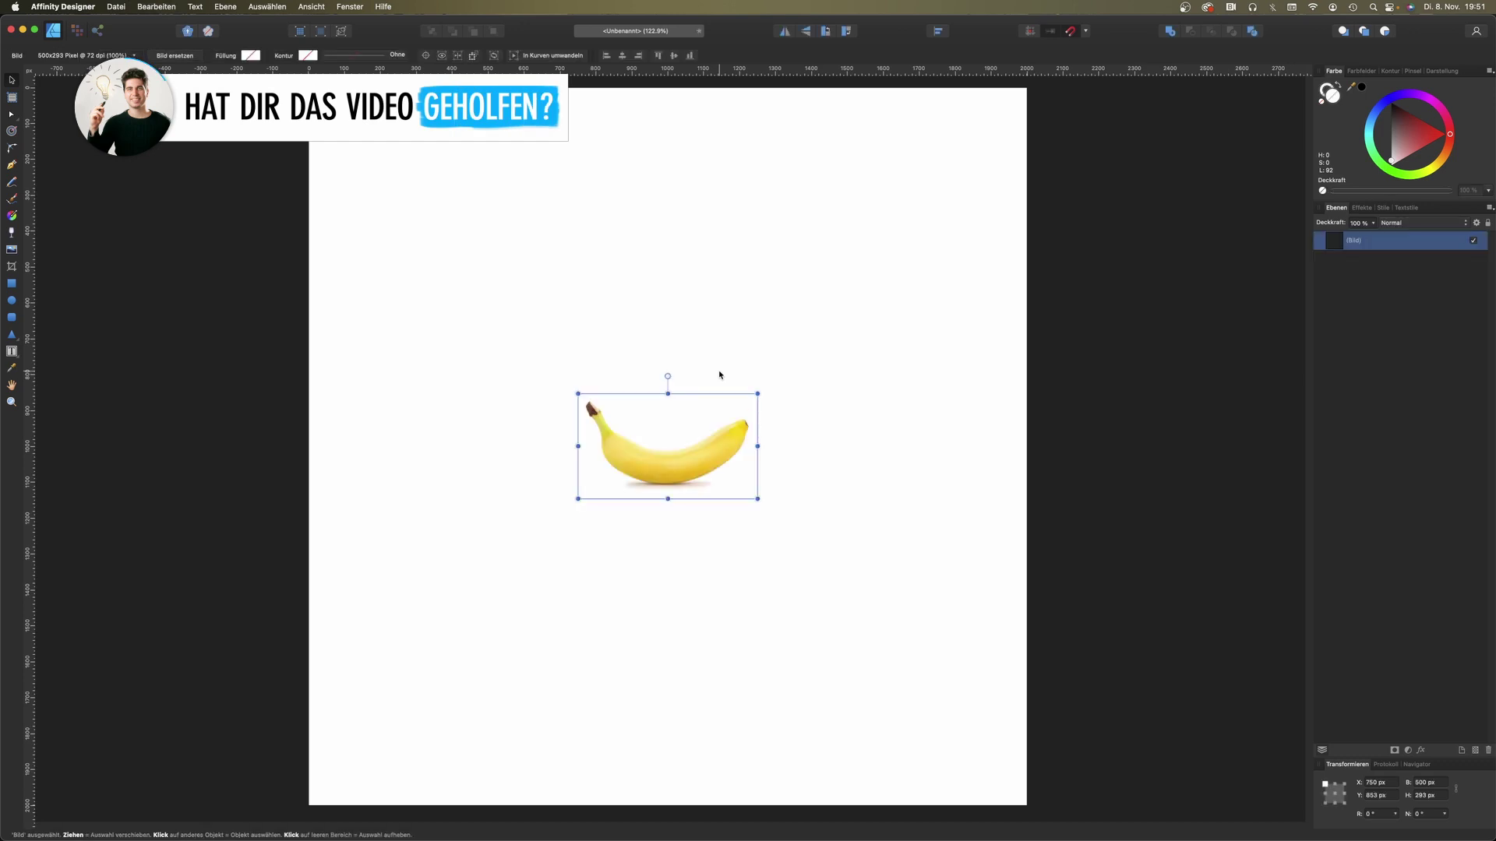
mouse_move(713, 413)
mouse_down()
mouse_move(679, 314)
mouse_move(836, 248)
mouse_up()
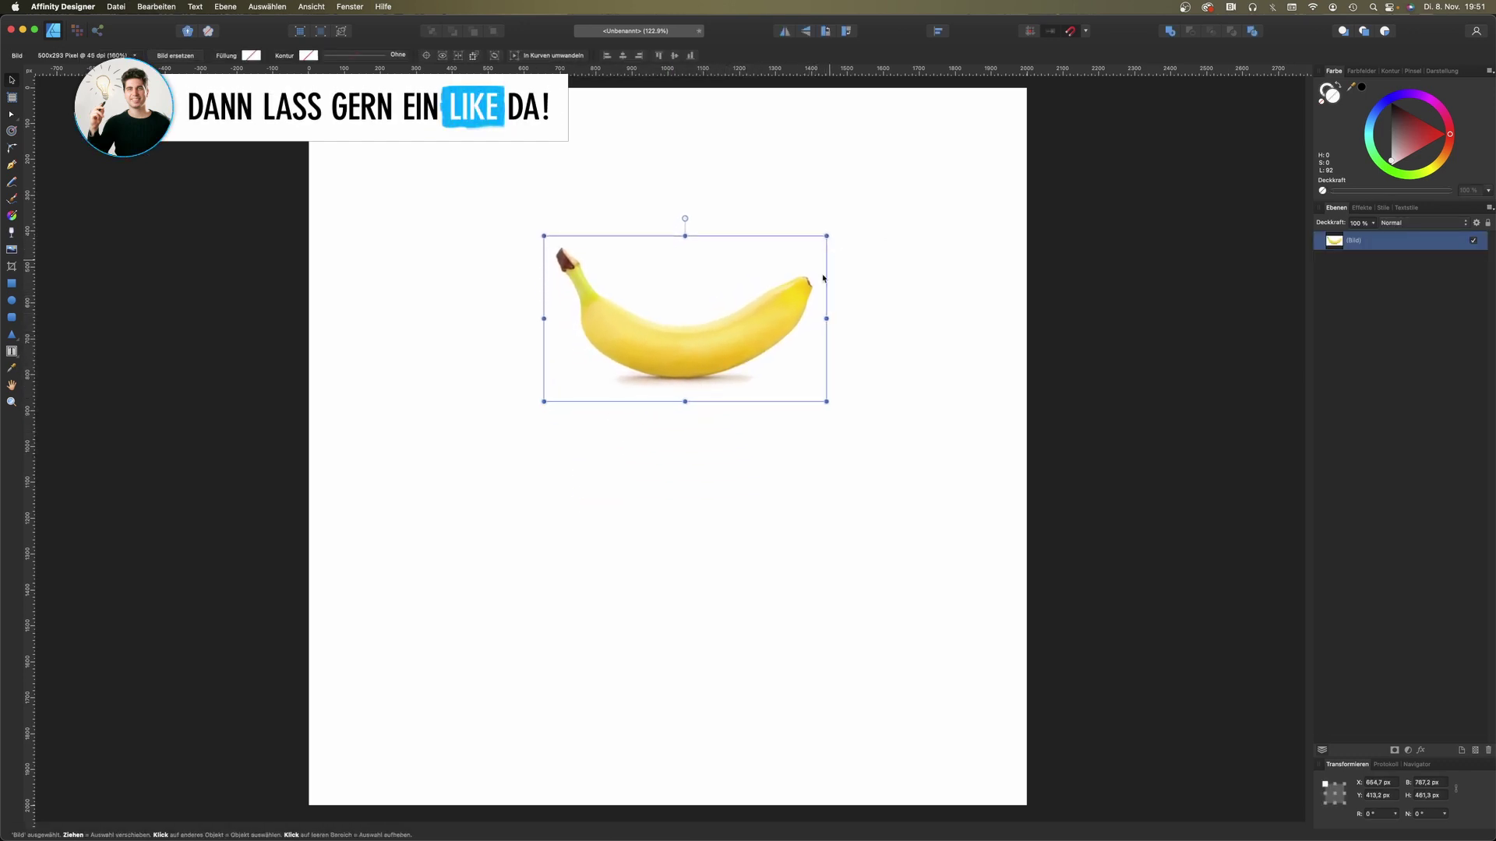
drag(776, 325, 748, 370)
Step: Rotate the banana photo about -92° so it stands upright with the stem top right
drag(659, 263, 748, 366)
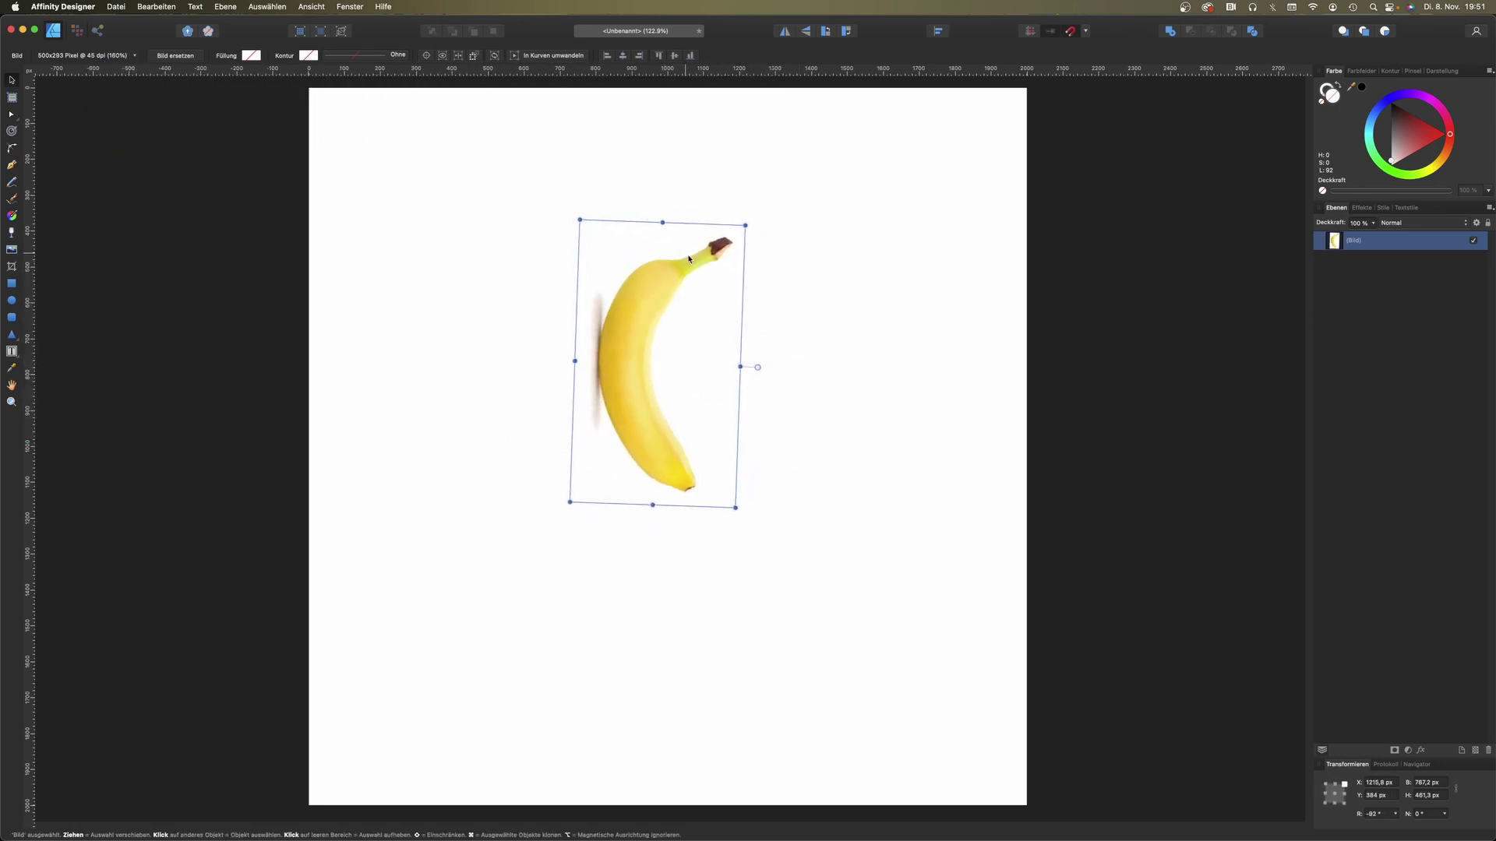
scroll(709, 261, up, 3)
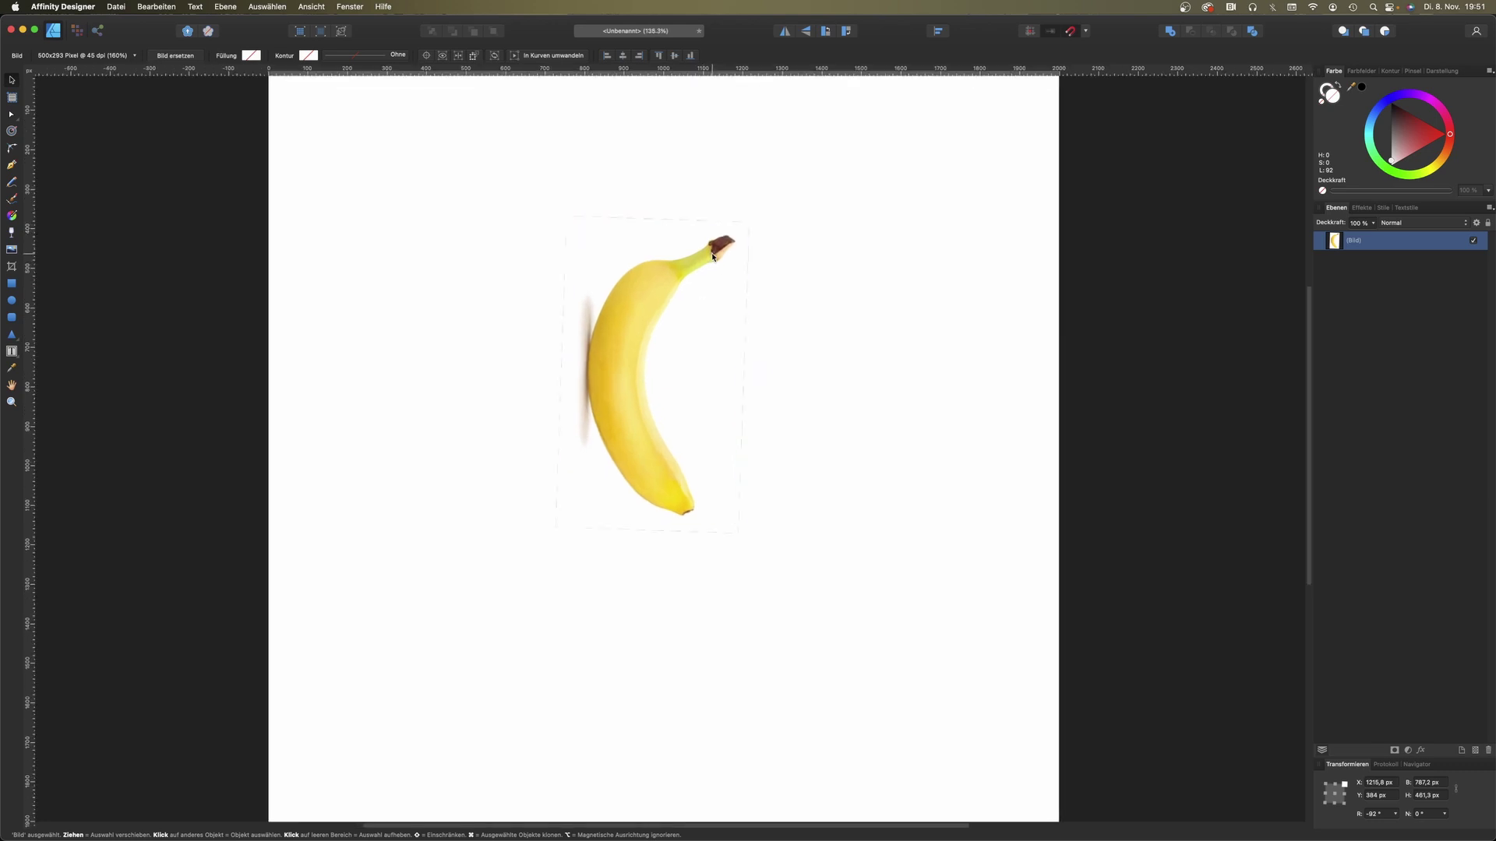
scroll(719, 265, up, 3)
scroll(718, 270, up, 3)
scroll(719, 272, down, 1)
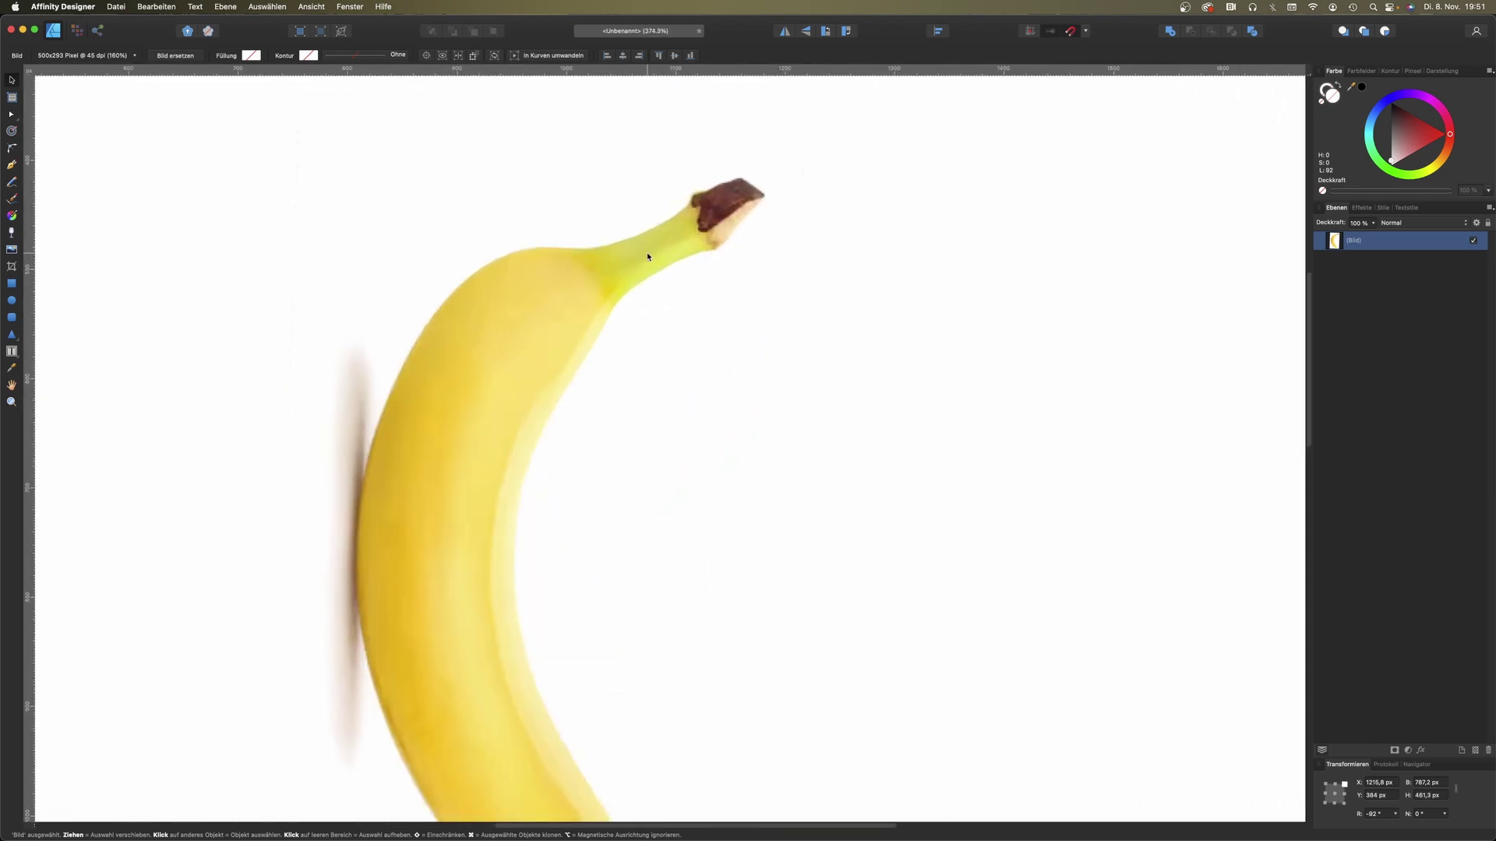
drag(698, 304, 758, 243)
scroll(760, 249, down, 1)
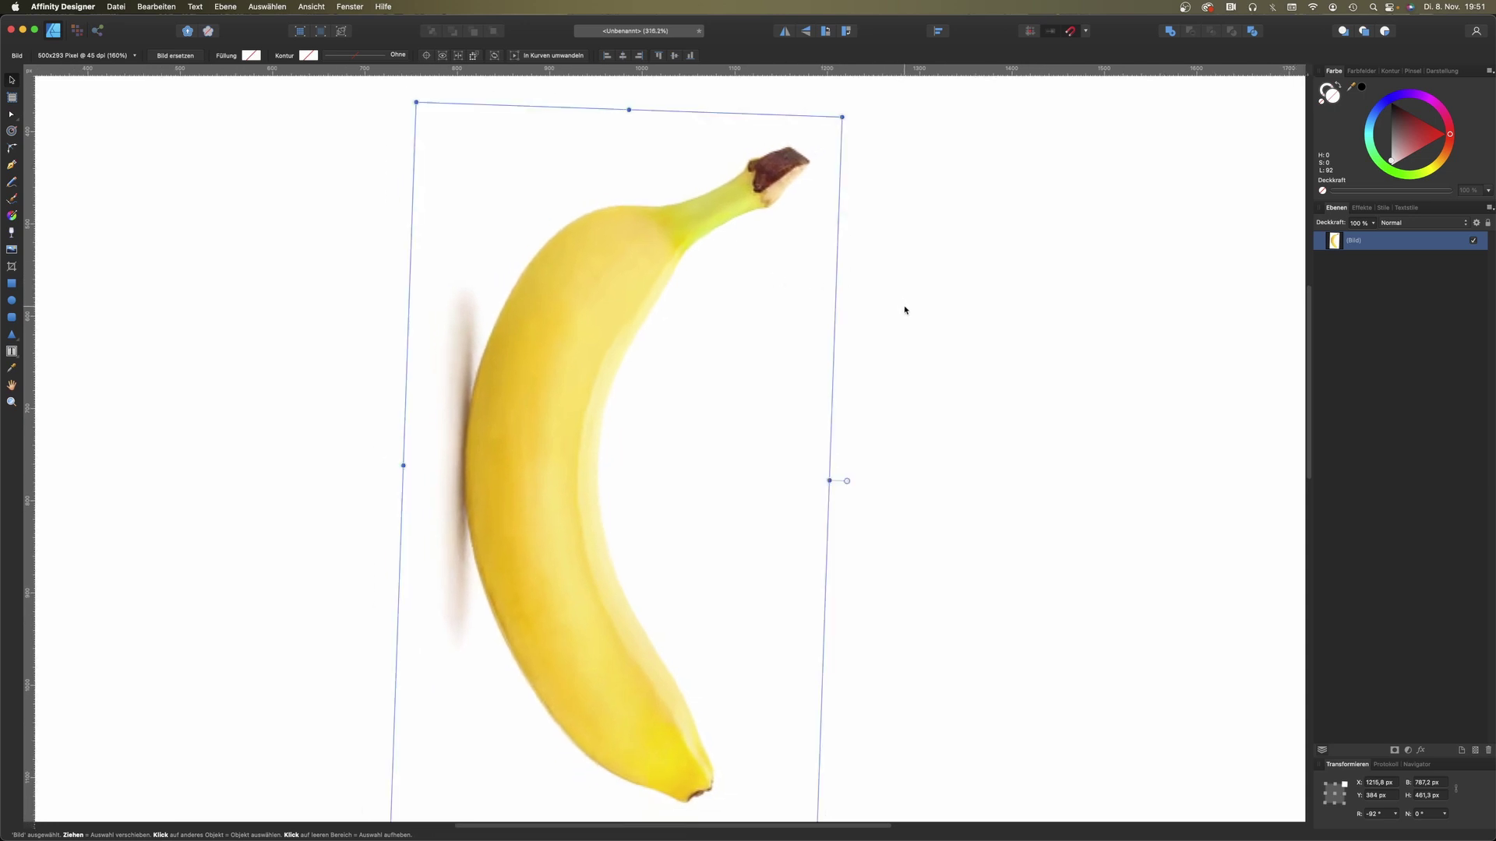
scroll(904, 310, down, 1)
scroll(904, 310, left, 1)
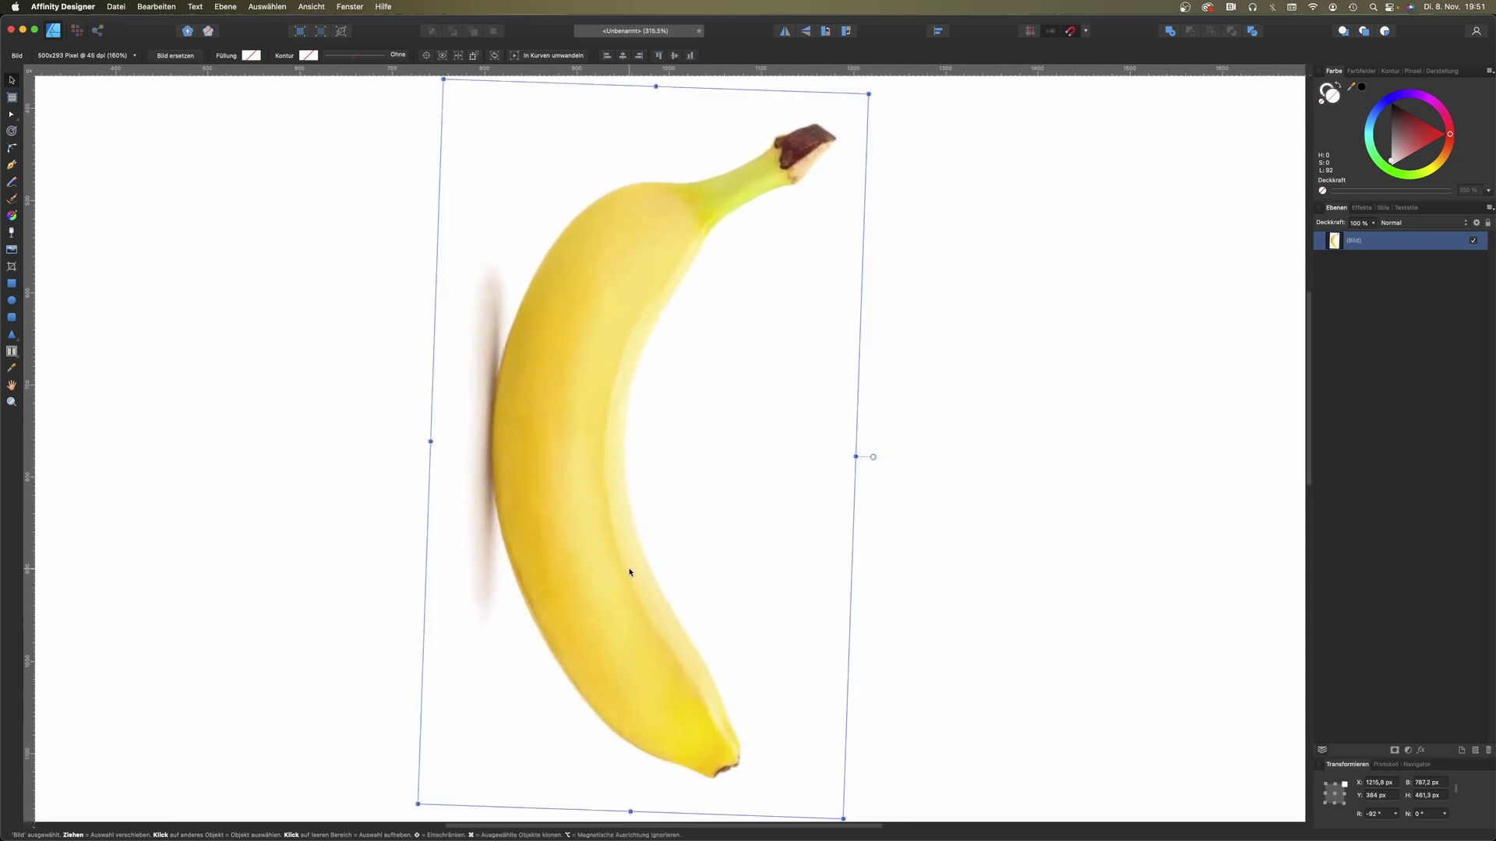
Step: With the Pen tool, trace the banana's stem and inner edge down toward its bottom
click(12, 166)
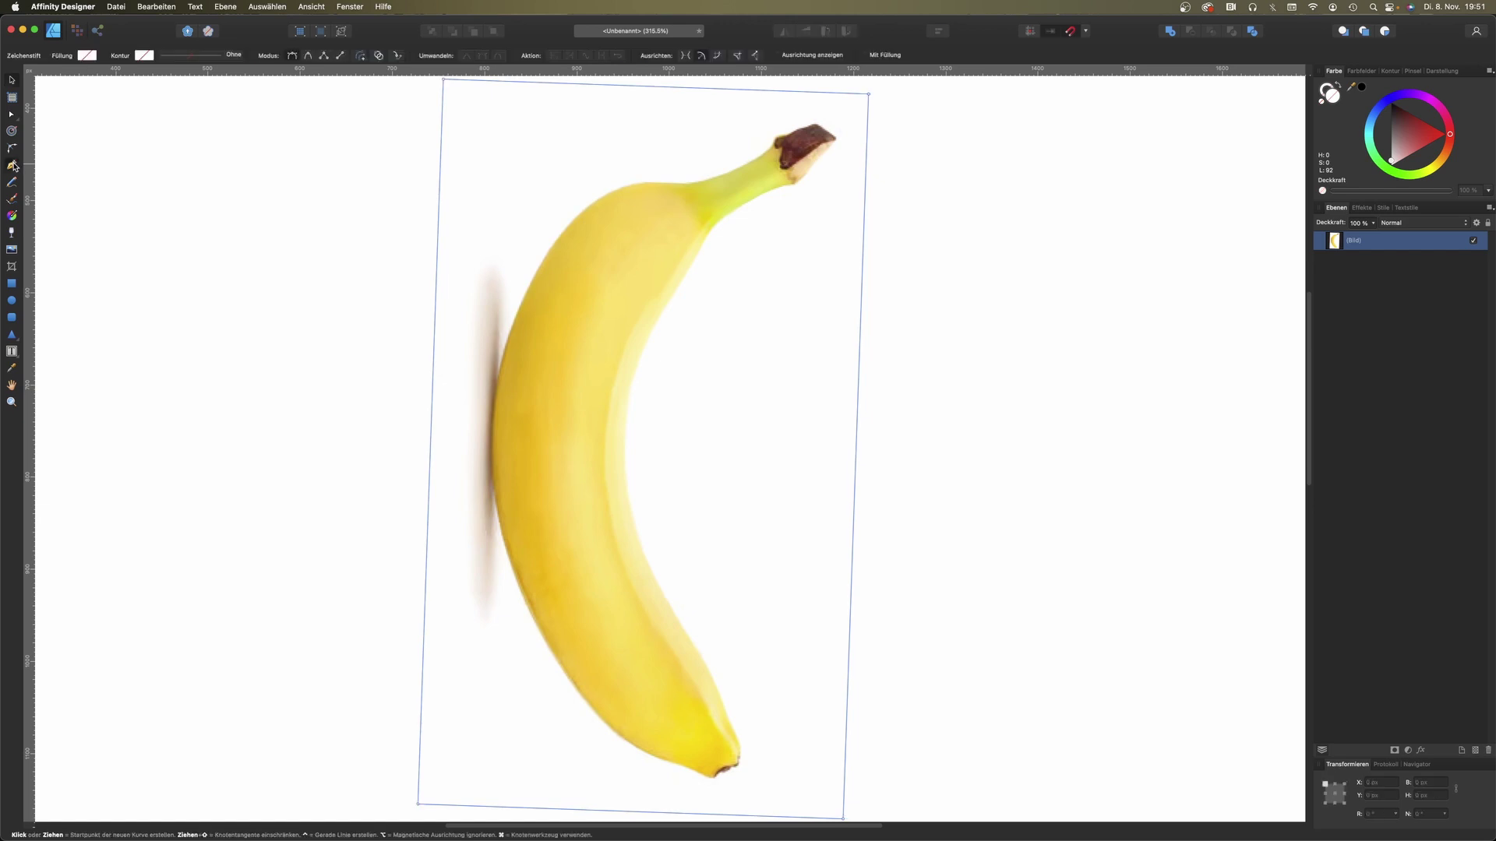
click(697, 183)
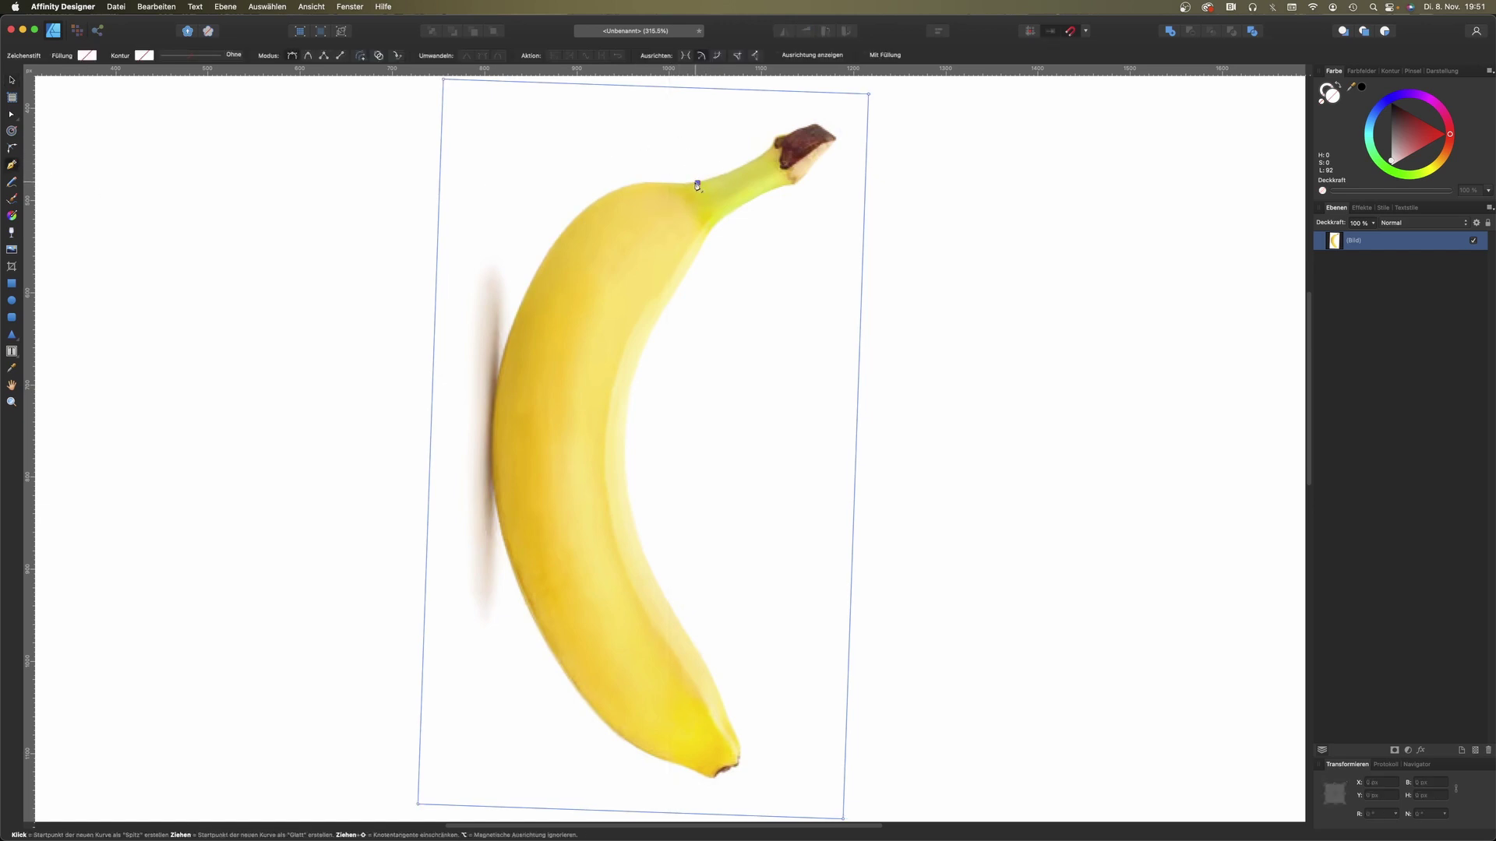
drag(759, 155, 782, 141)
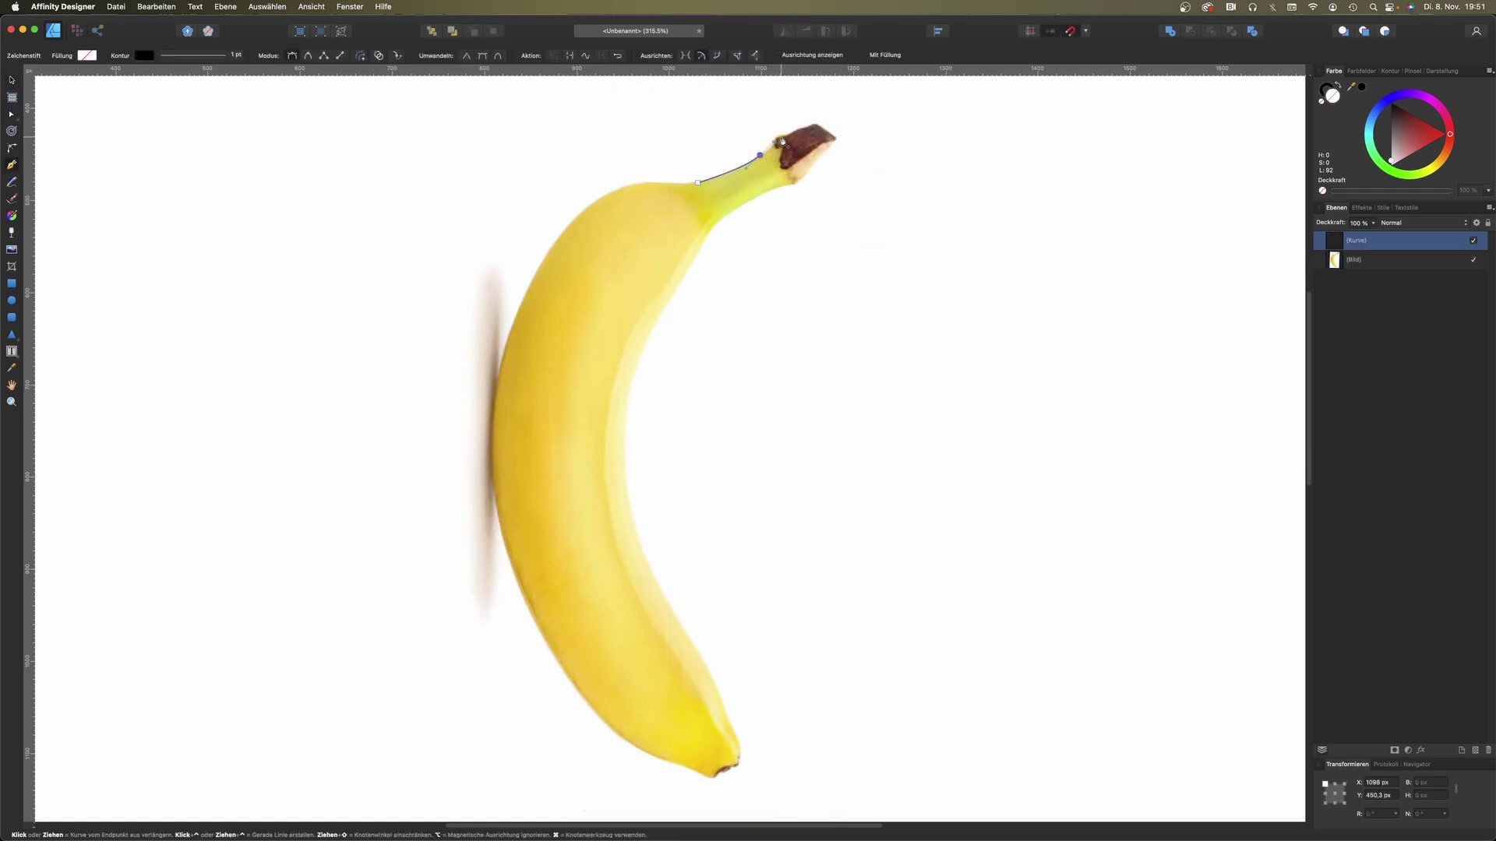
click(810, 126)
click(811, 167)
drag(793, 188, 783, 192)
drag(728, 211, 686, 289)
drag(633, 380, 631, 447)
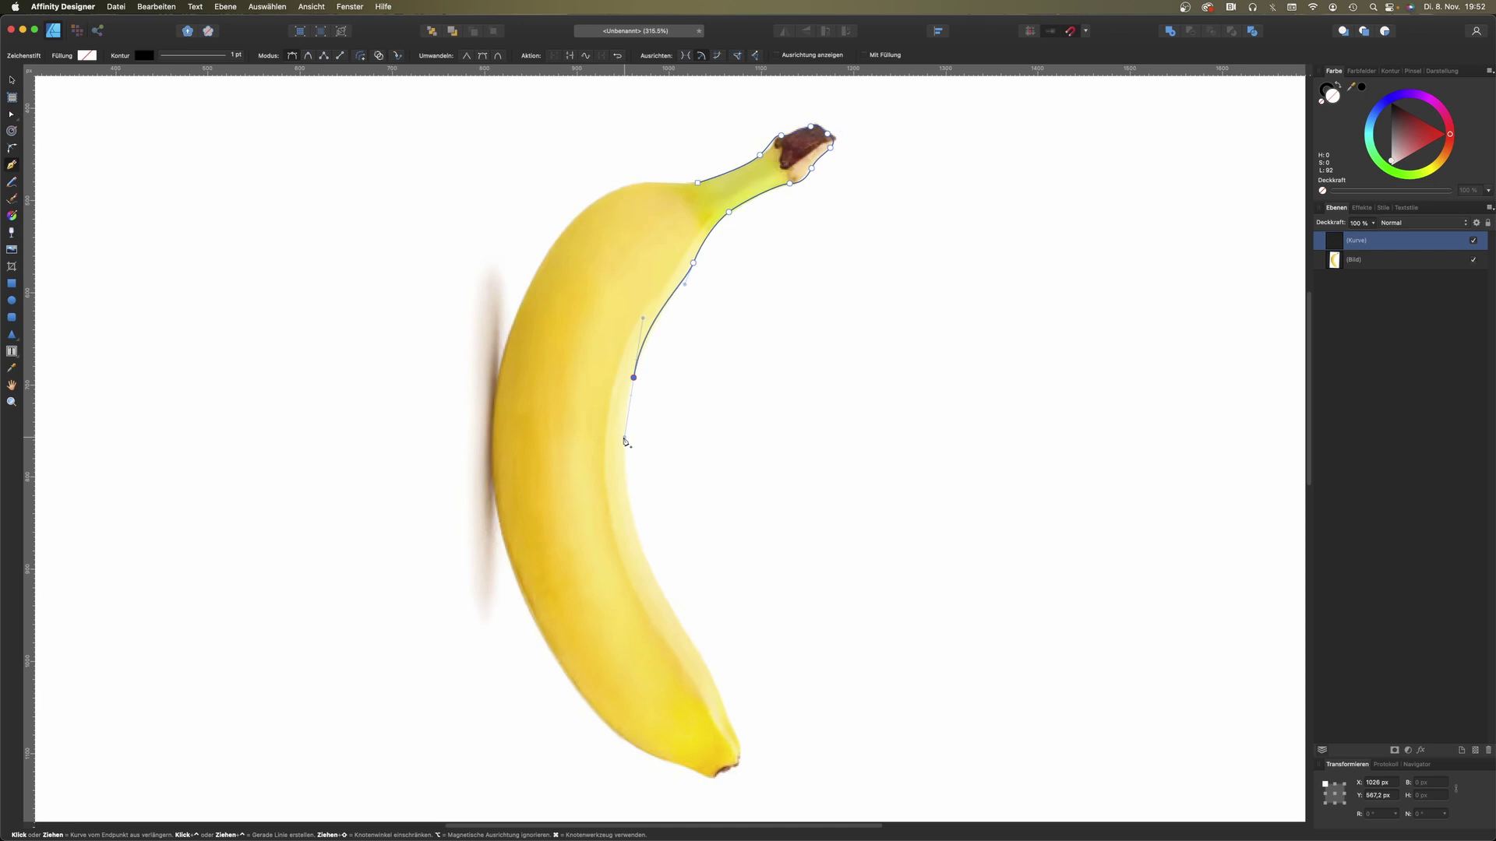
drag(662, 594, 706, 670)
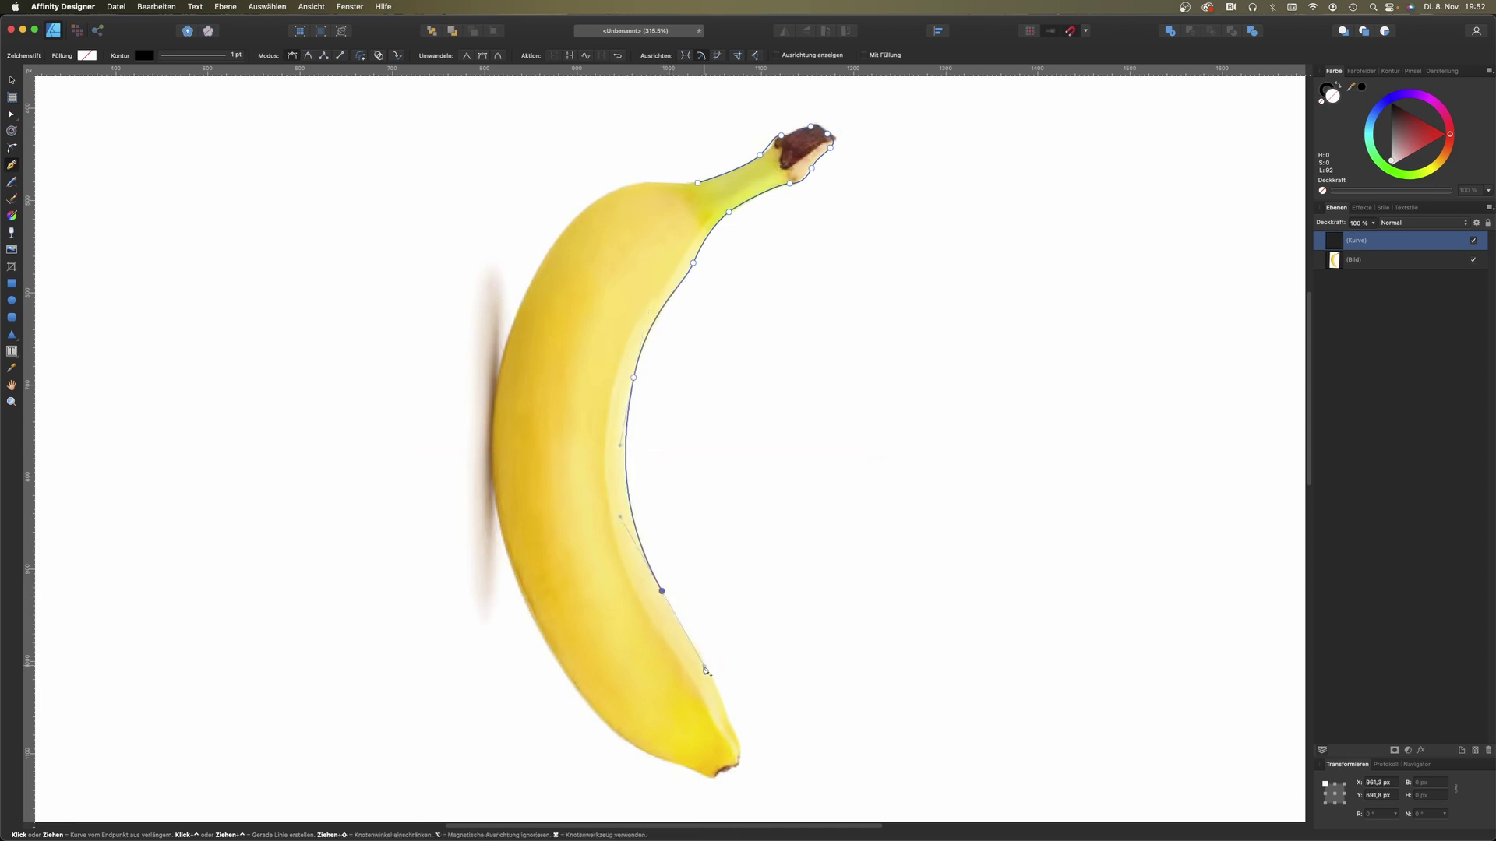
Step: Continue the outline around the bottom tip and up the left edge, closing it at the start
scroll(730, 599, down, 3)
mouse_move(719, 631)
mouse_down()
mouse_move(730, 668)
mouse_move(703, 699)
mouse_move(643, 680)
mouse_up()
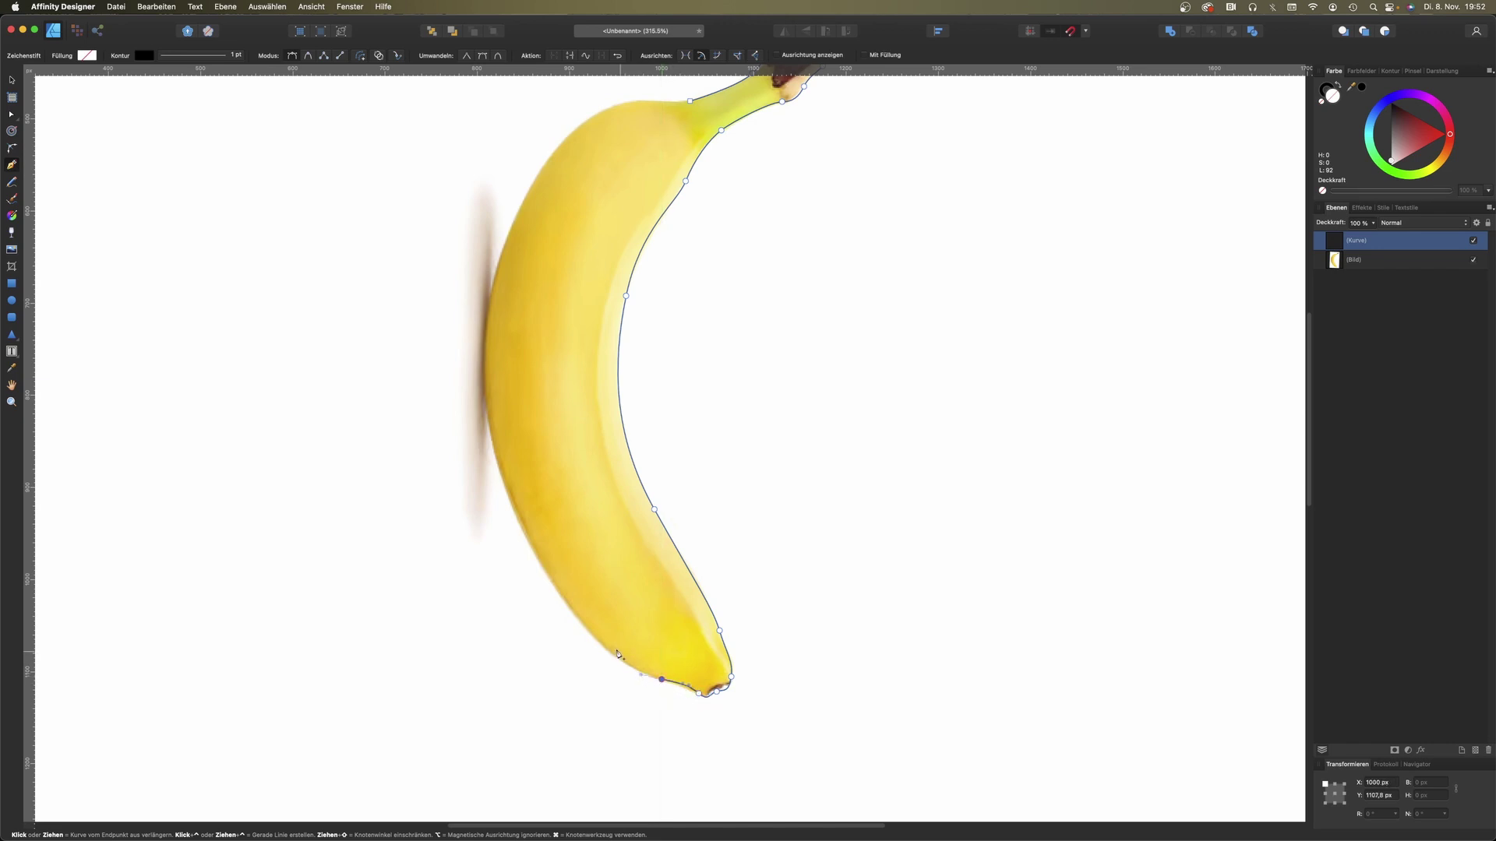
drag(550, 581, 508, 508)
drag(490, 293, 502, 142)
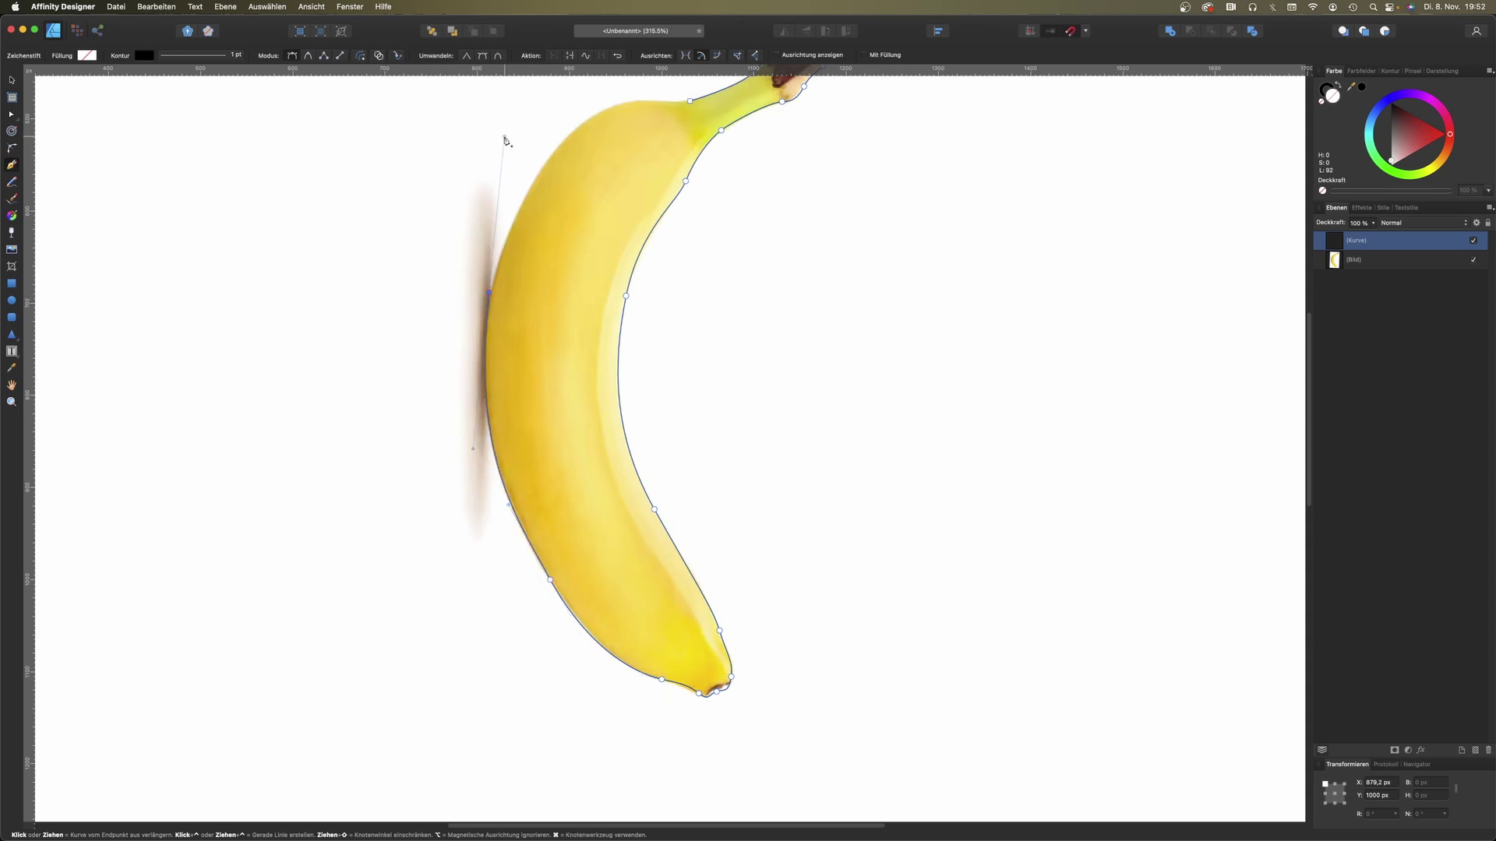
scroll(578, 200, up, 5)
drag(573, 286, 595, 278)
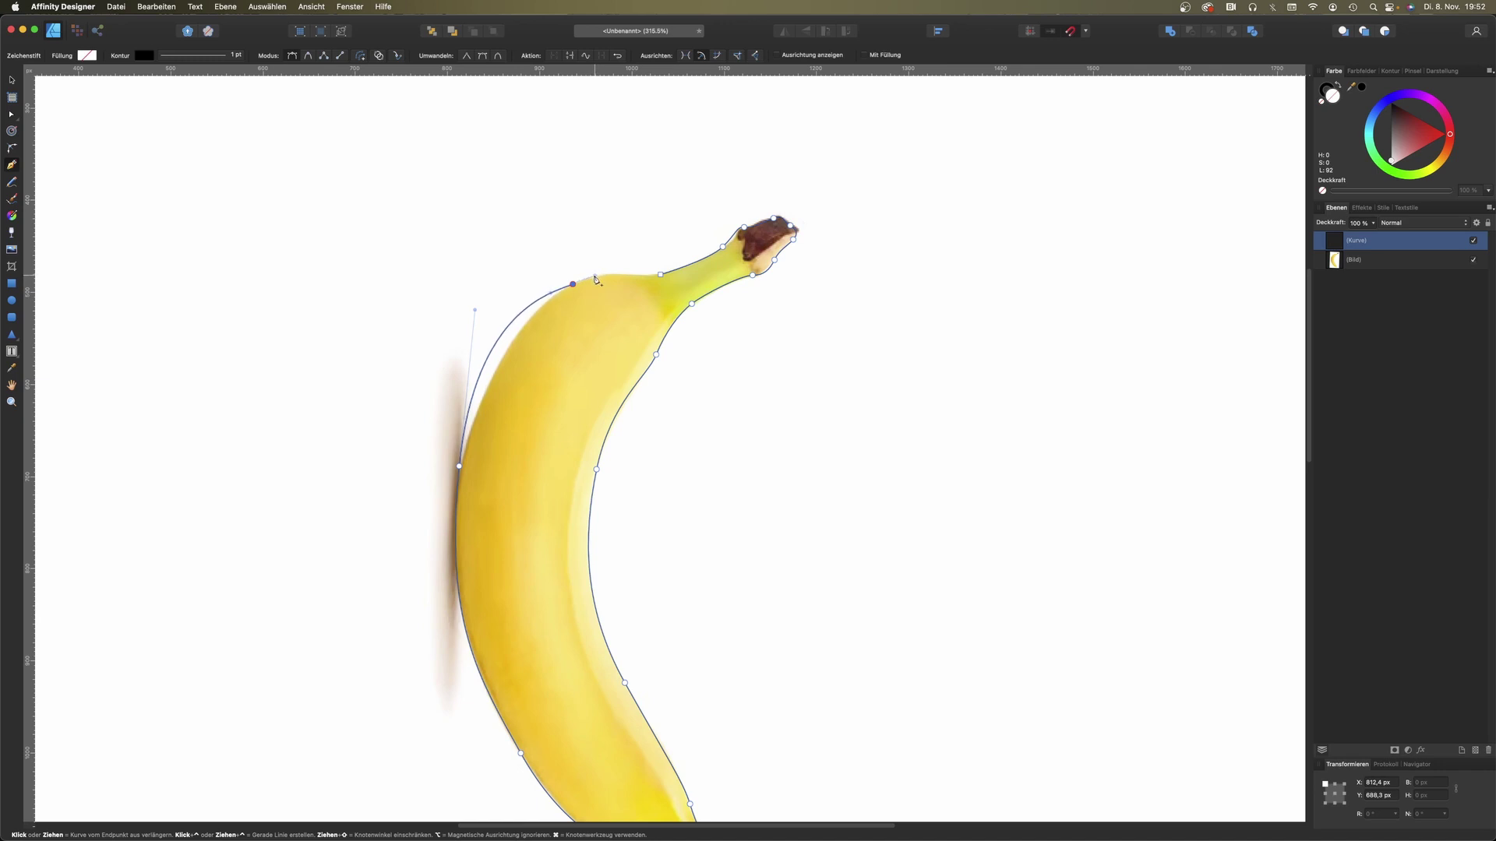
drag(663, 277, 676, 280)
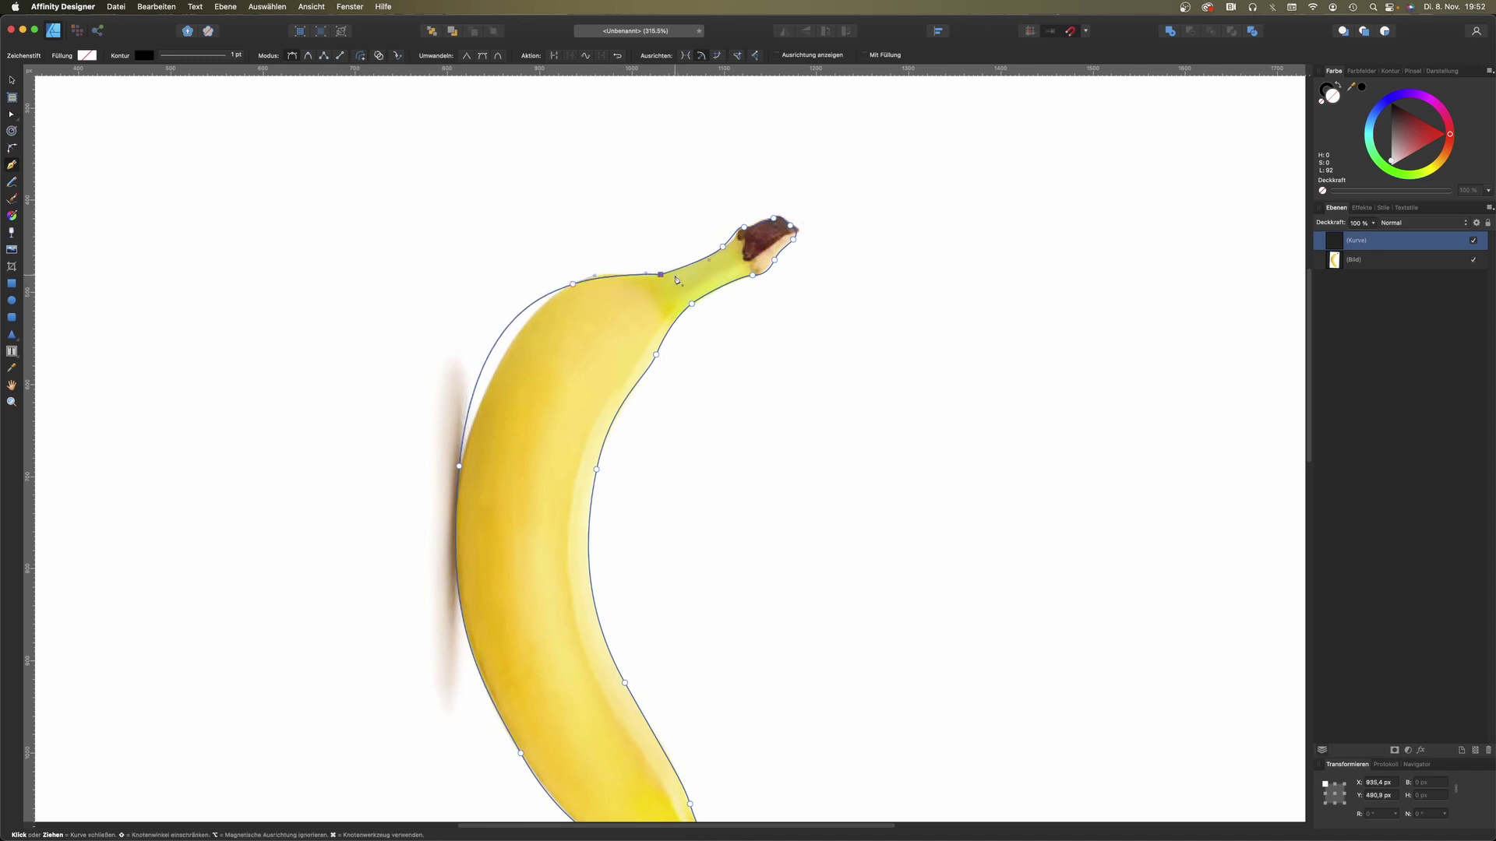
Step: Adjust the top and left-edge nodes and handles so the curve fits the banana
key(a)
click(573, 285)
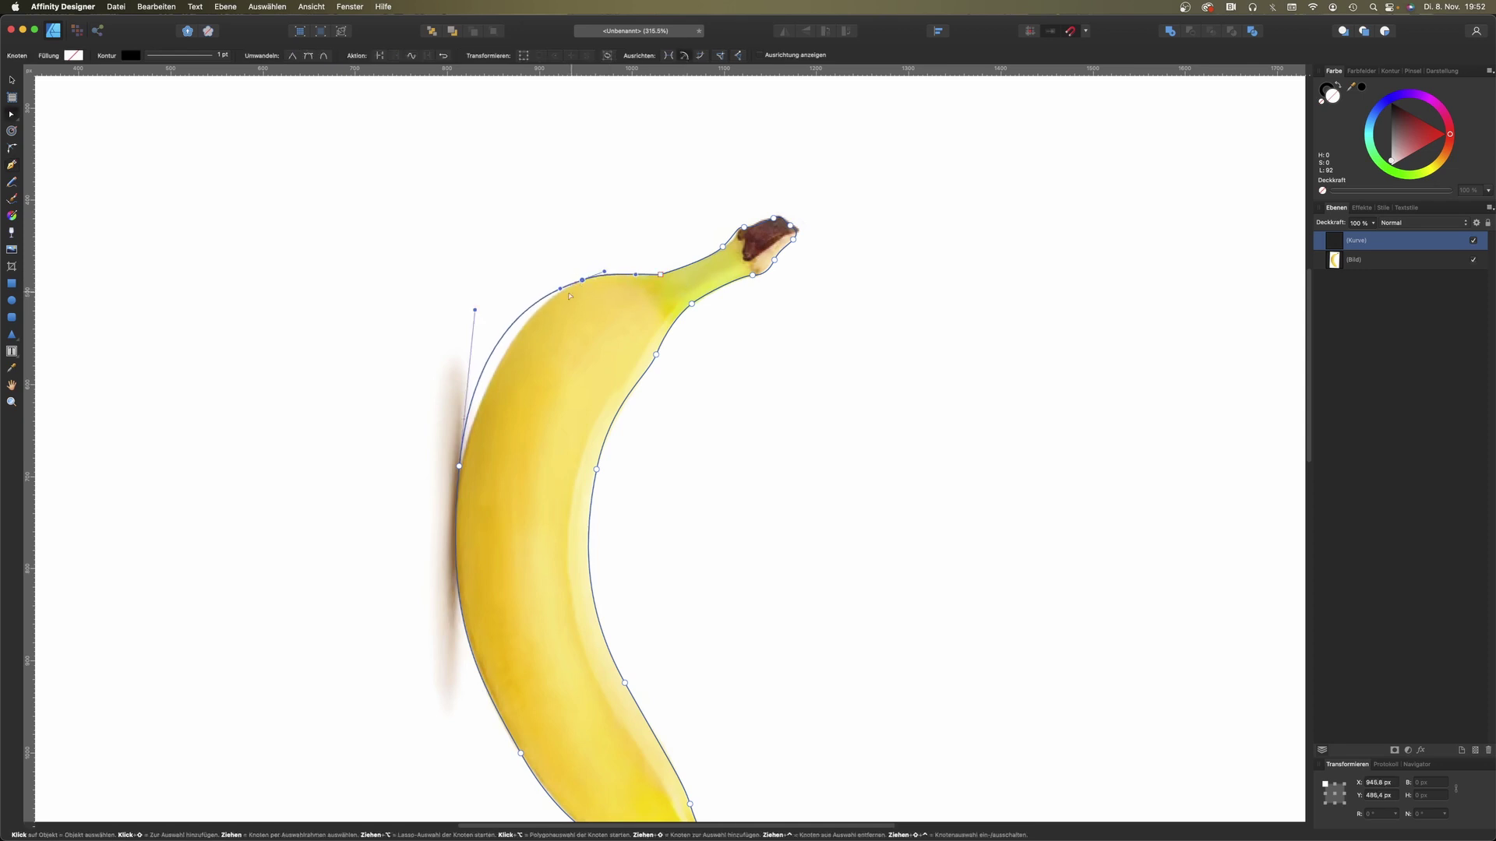
drag(475, 311, 468, 368)
click(466, 454)
drag(466, 455, 463, 454)
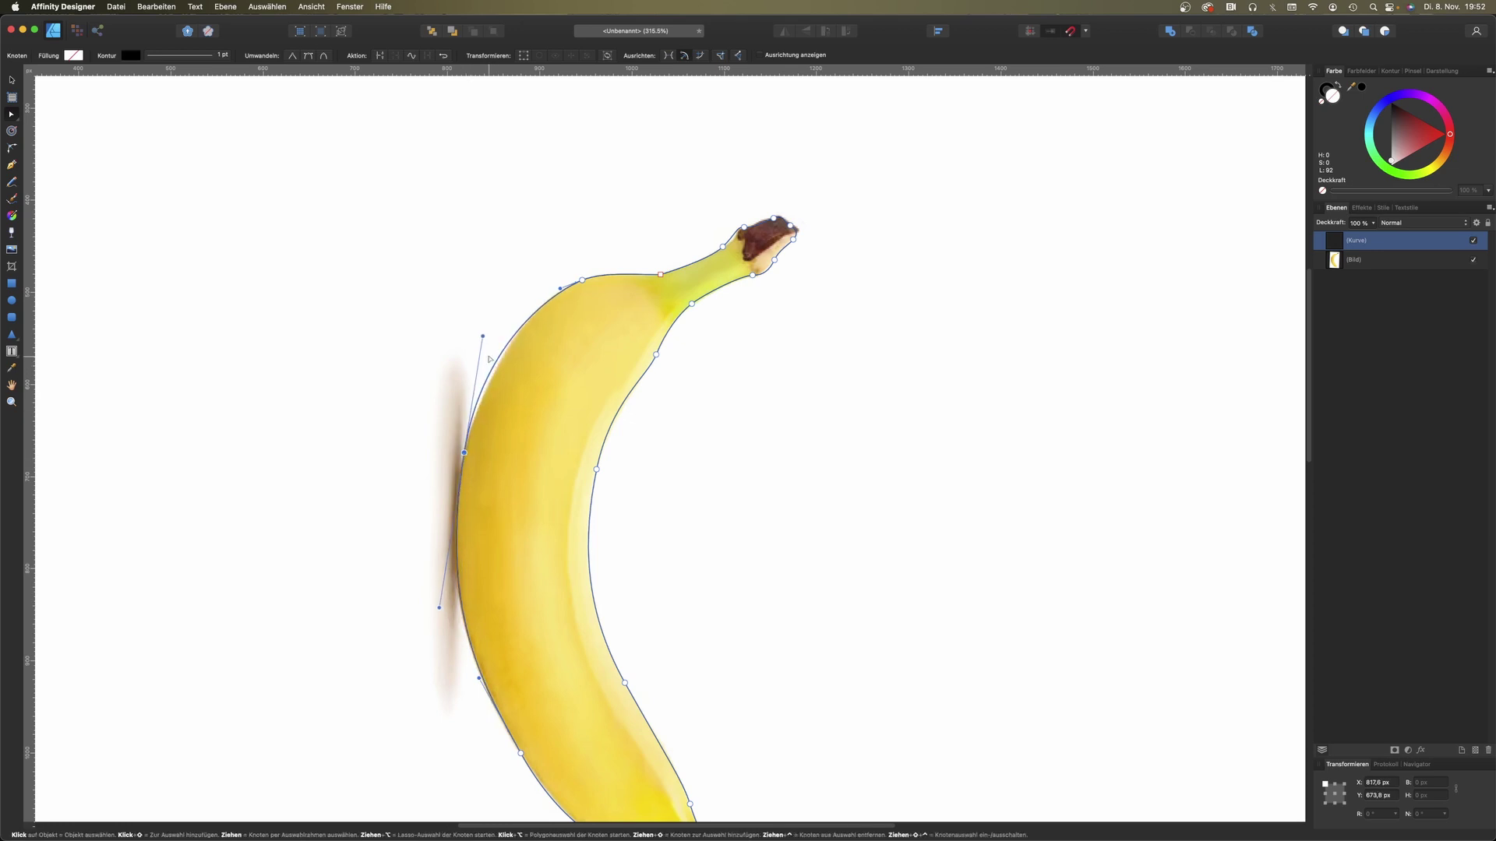
drag(483, 341, 484, 350)
drag(560, 288, 539, 297)
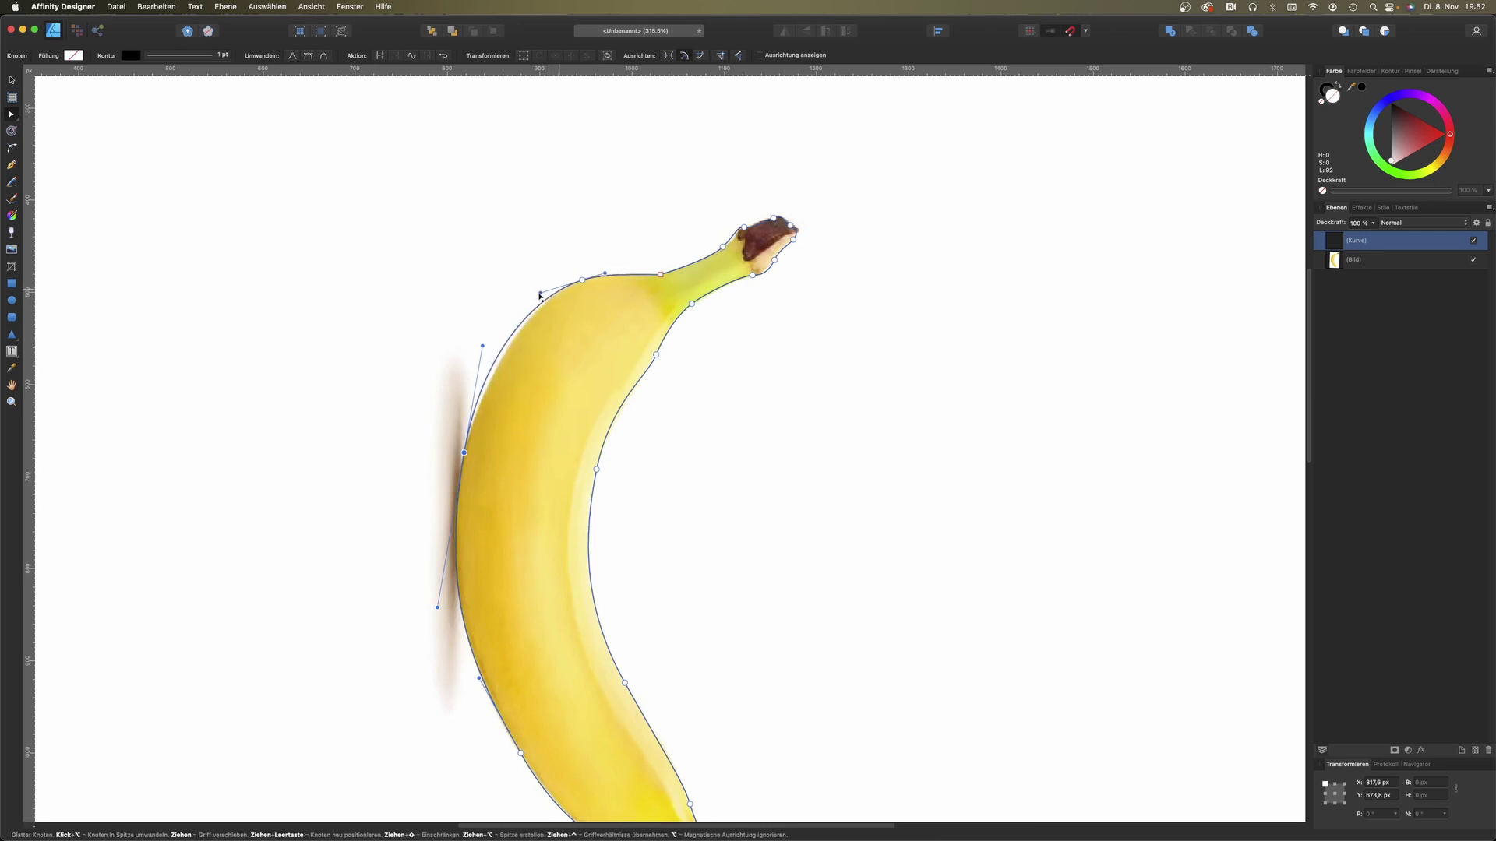
Step: Select an inner-curve node and sample the banana's yellow from the photo
scroll(733, 374, down, 3)
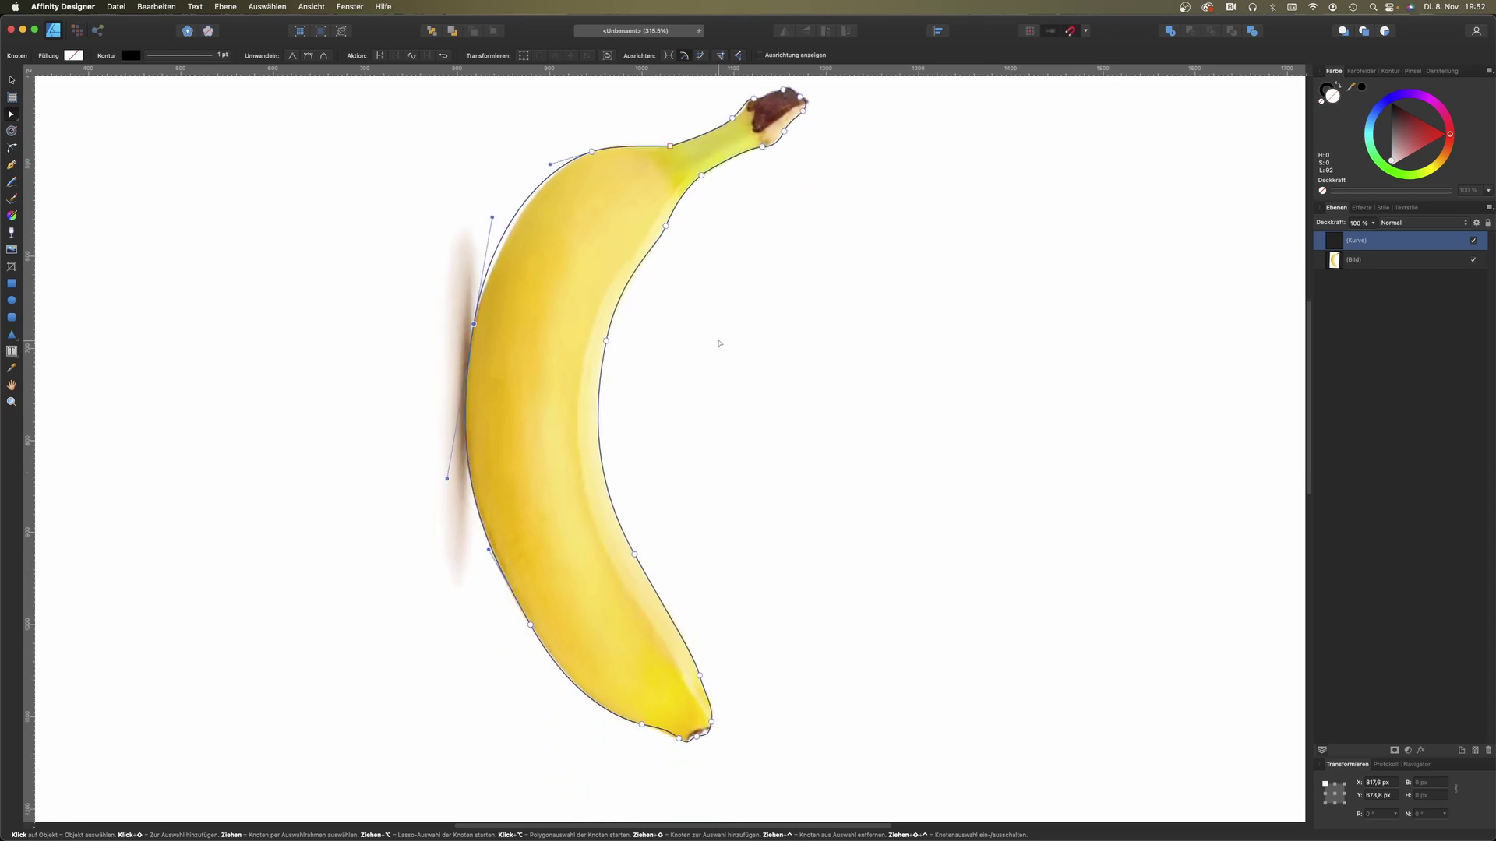
click(606, 343)
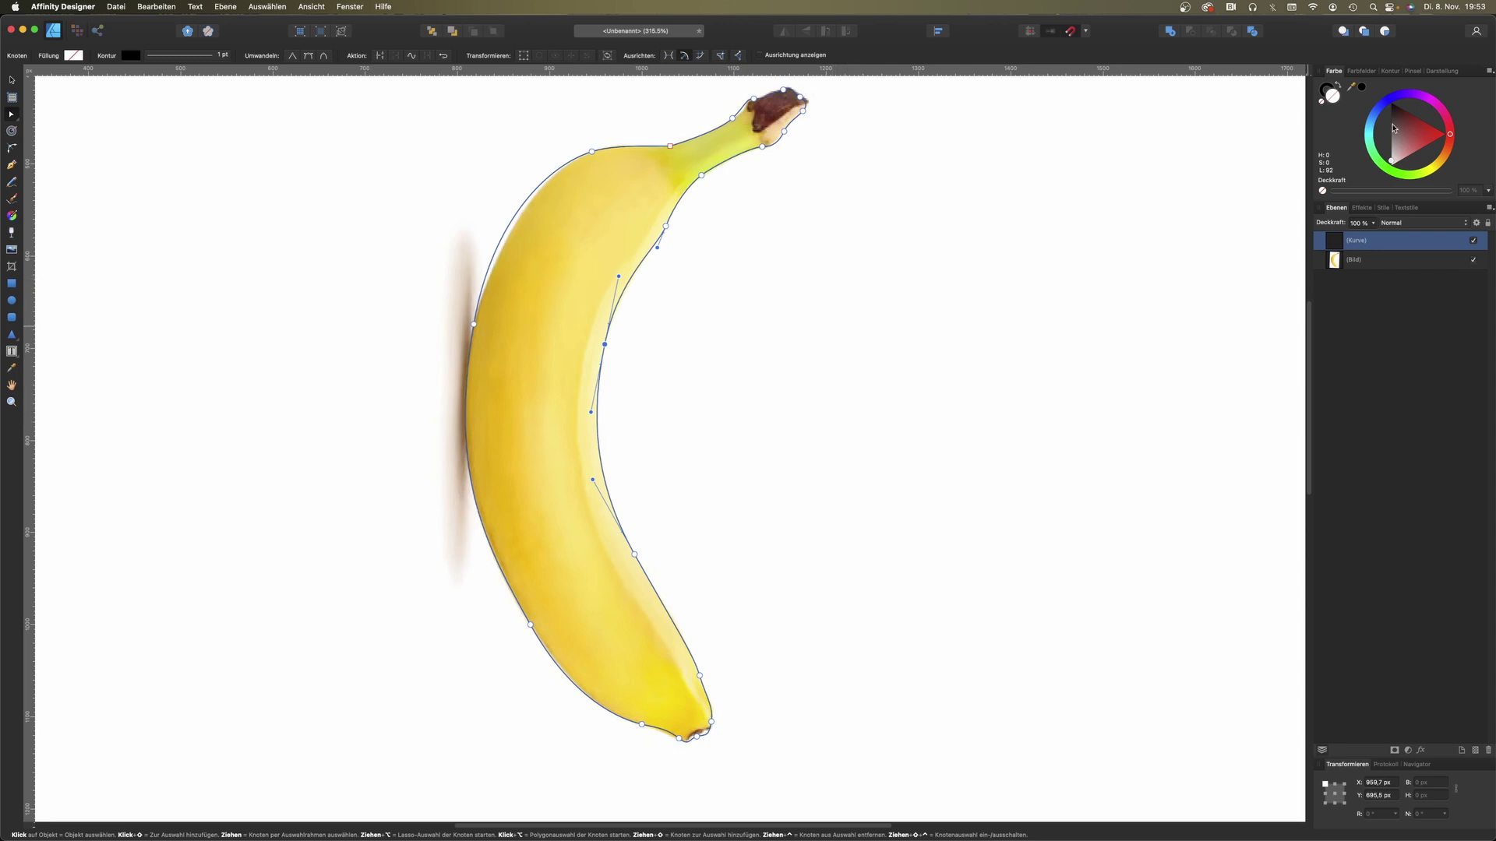
drag(1351, 87, 635, 249)
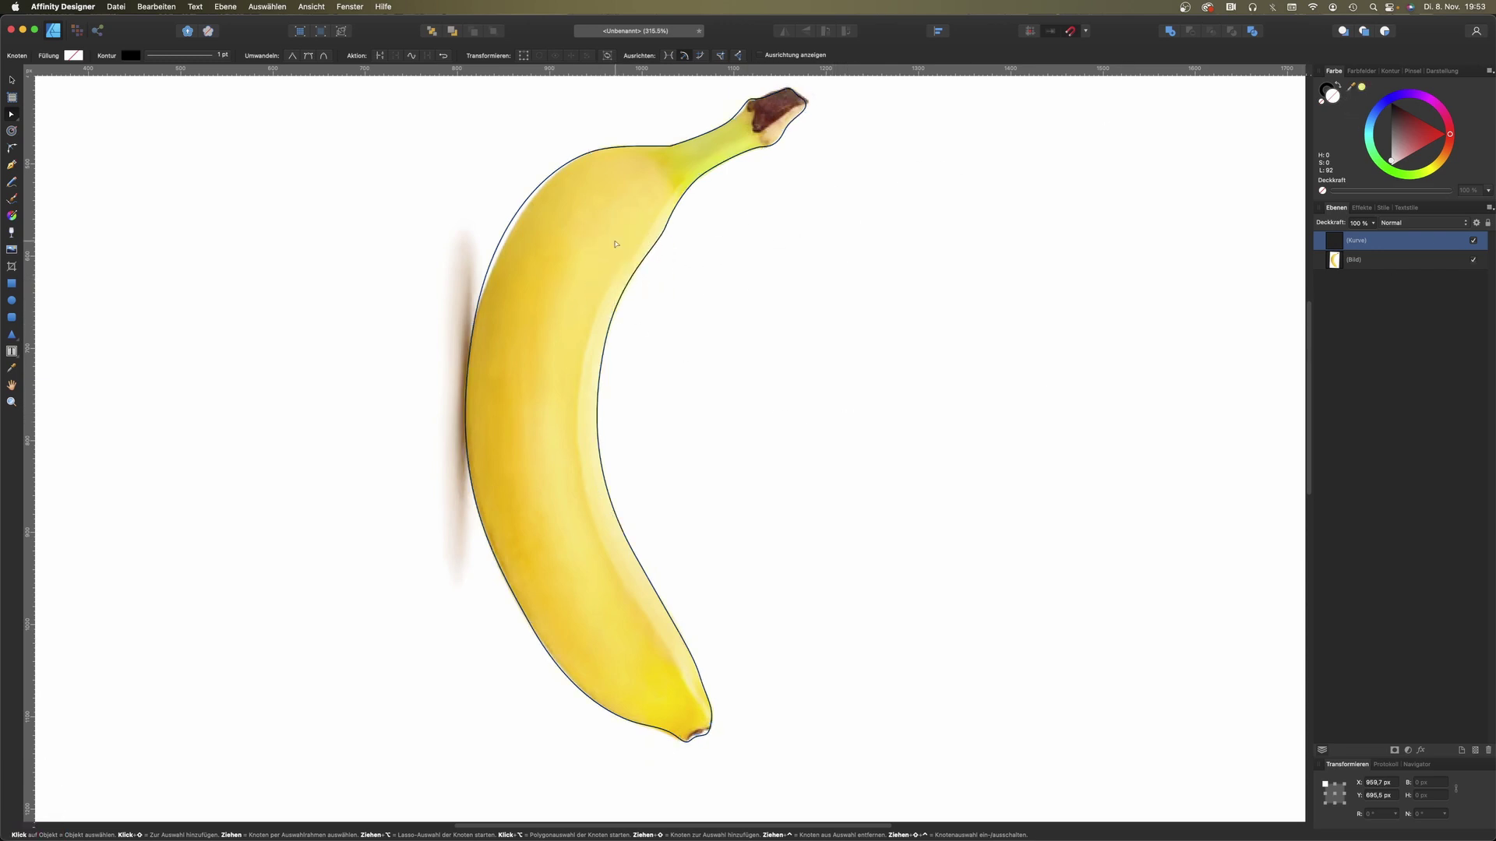
Step: Fill the banana shape with deeper golden yellow and remove its outline stroke
click(1362, 88)
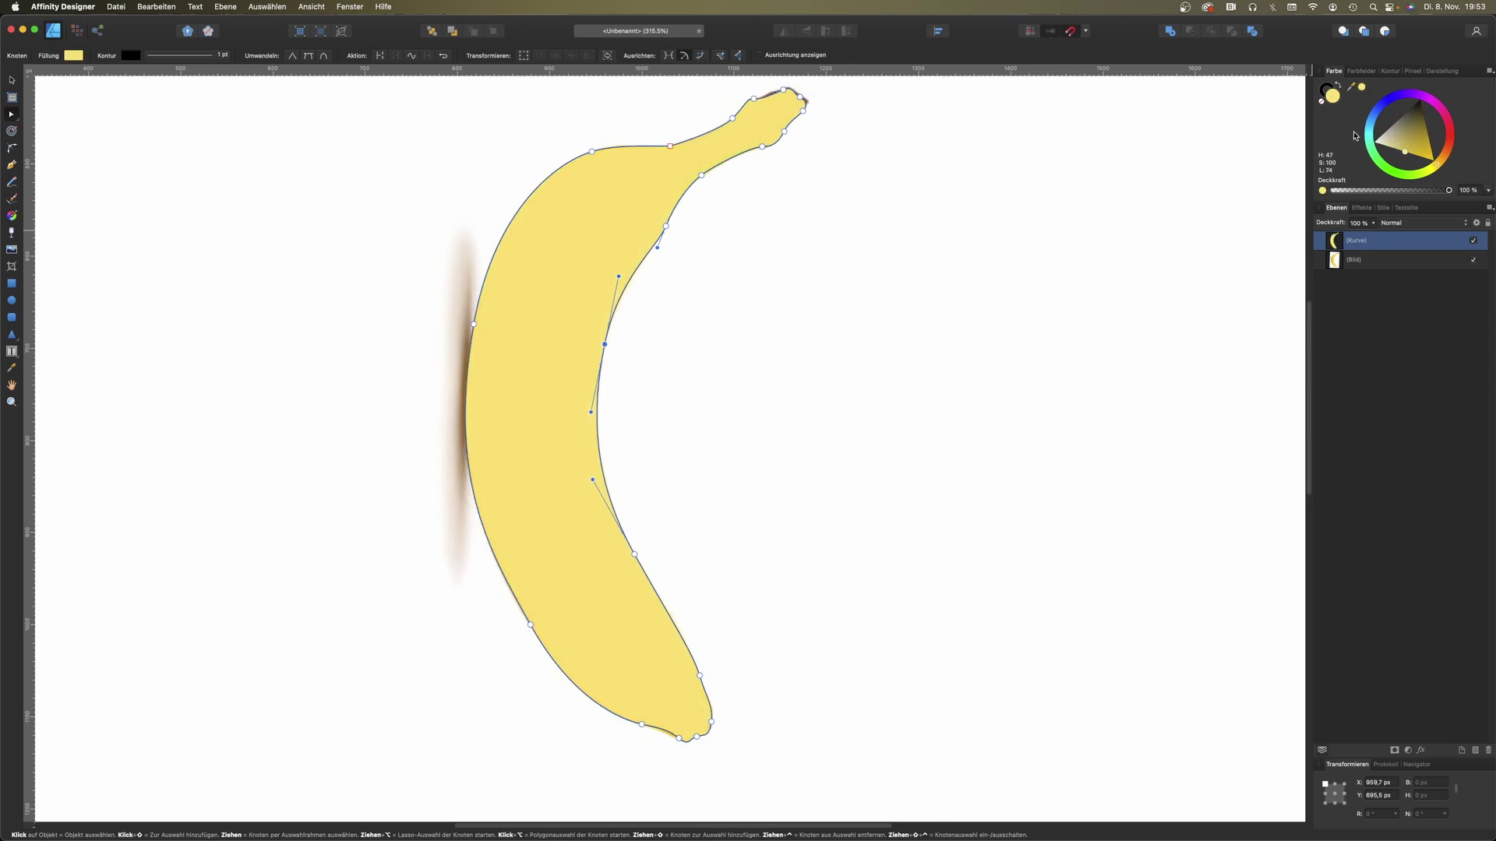
drag(1436, 167, 1423, 164)
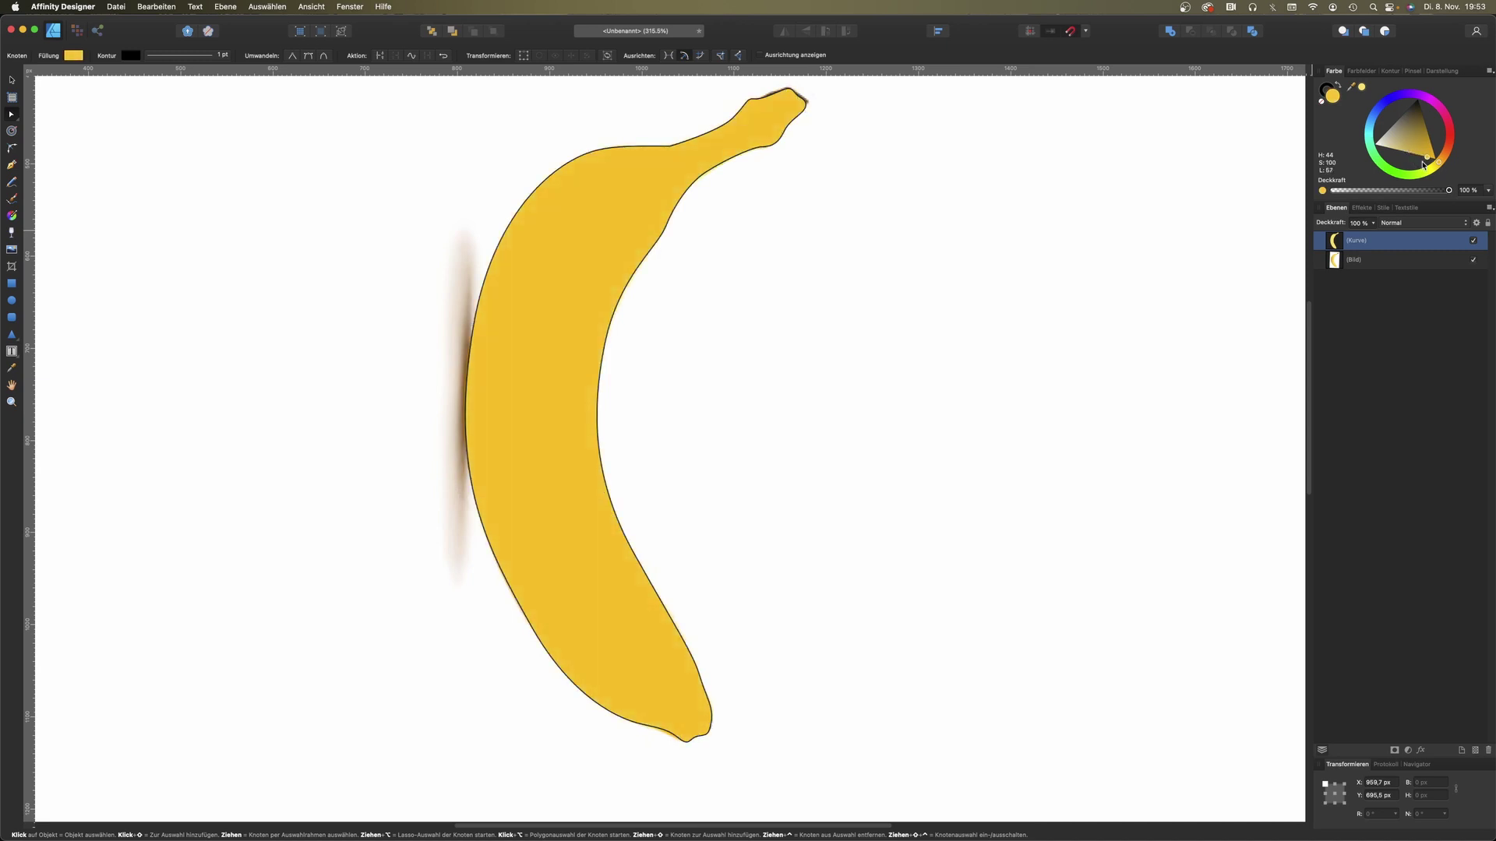
drag(1420, 166, 1419, 166)
click(1324, 91)
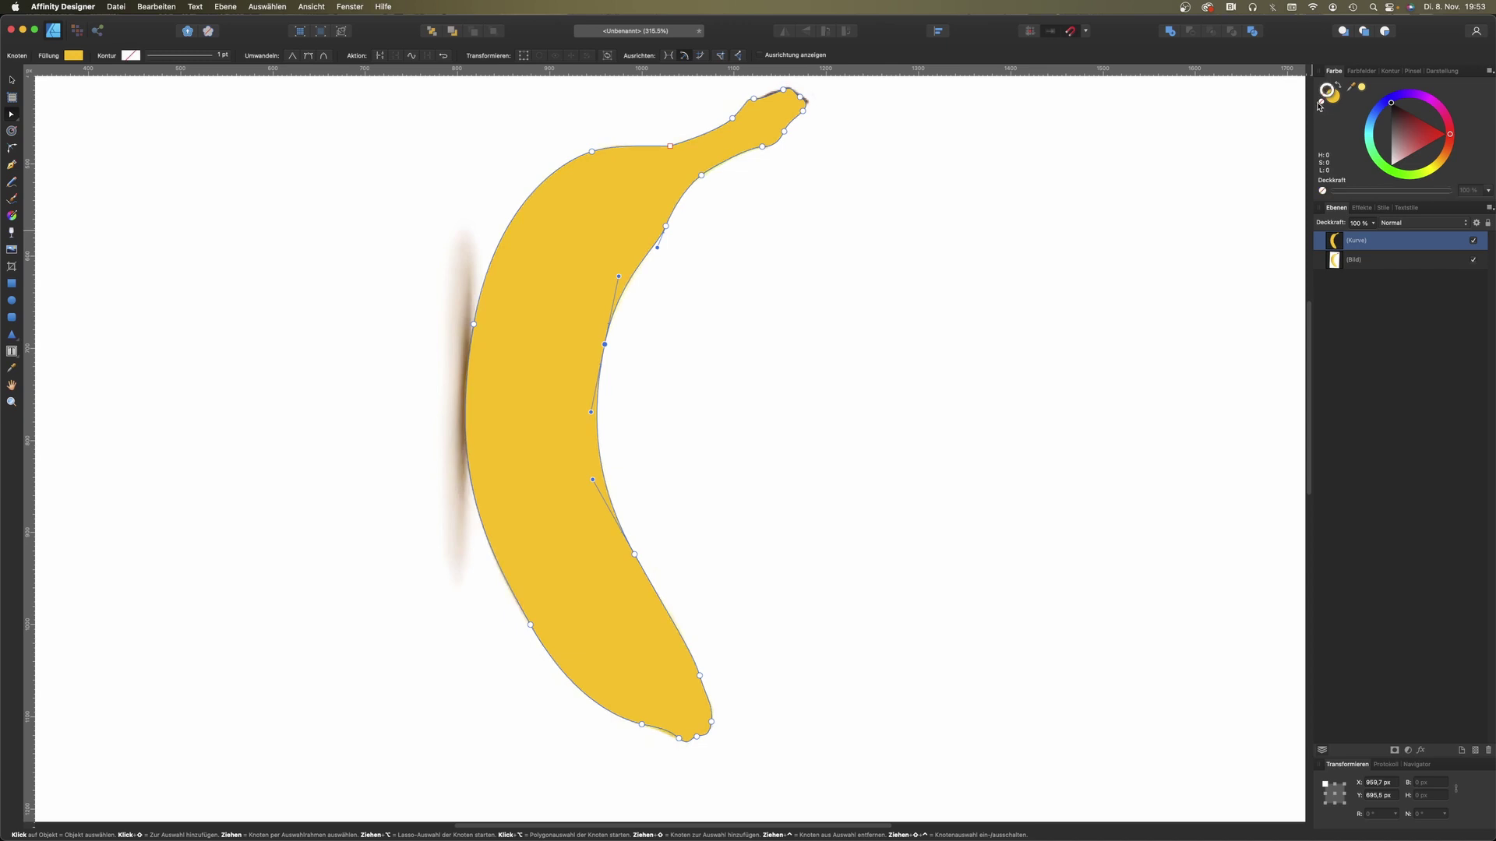
Step: Toggle the banana shape's visibility and duplicate it with Cmd+J
click(12, 80)
click(1474, 240)
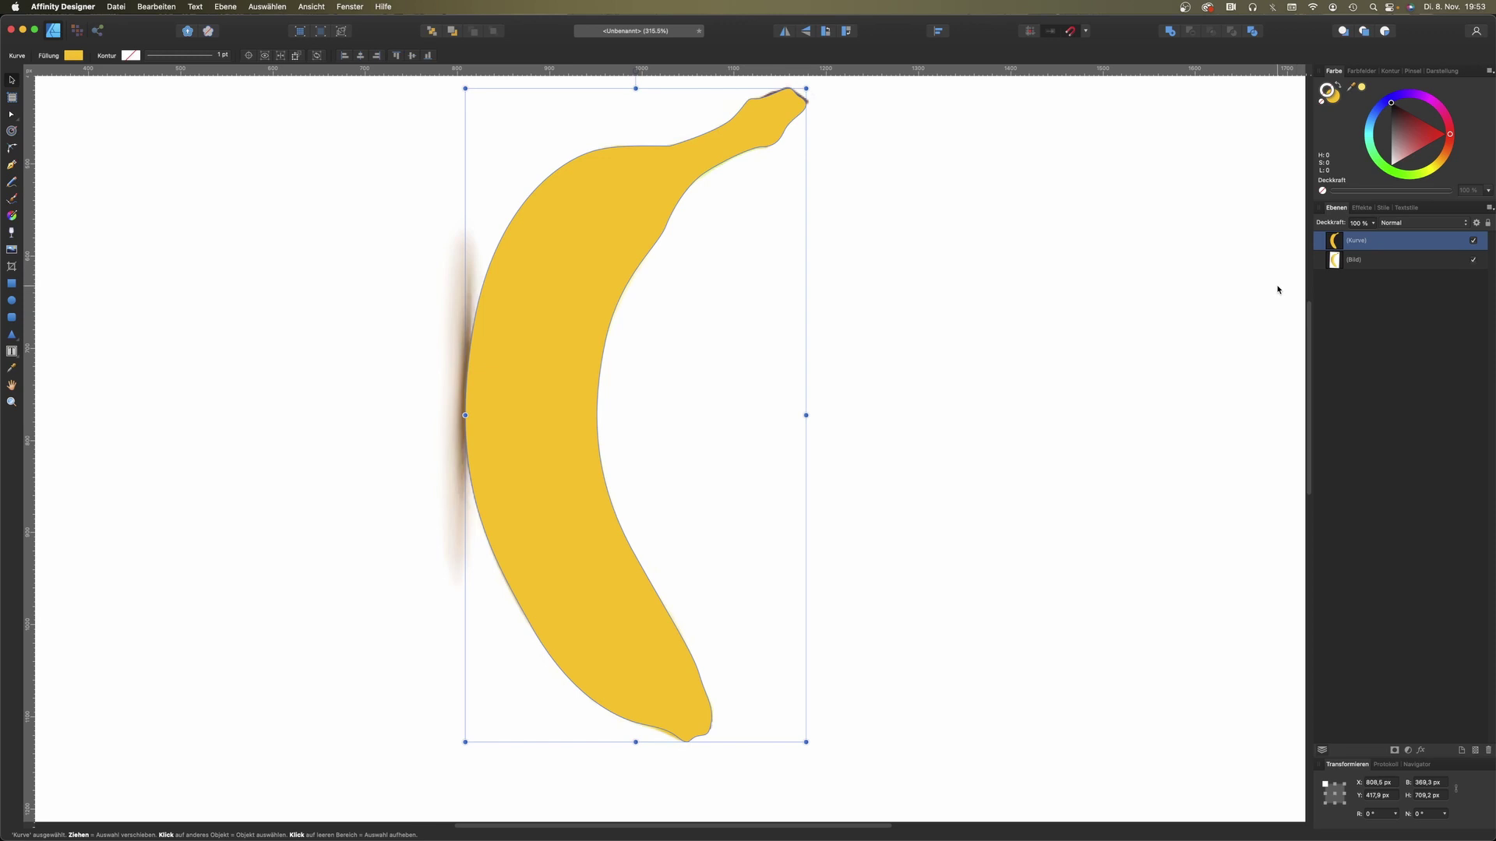
key(super+j)
Step: Draw a closed Pen curve from the upper edge down to the bottom tip and back to the stem
click(17, 166)
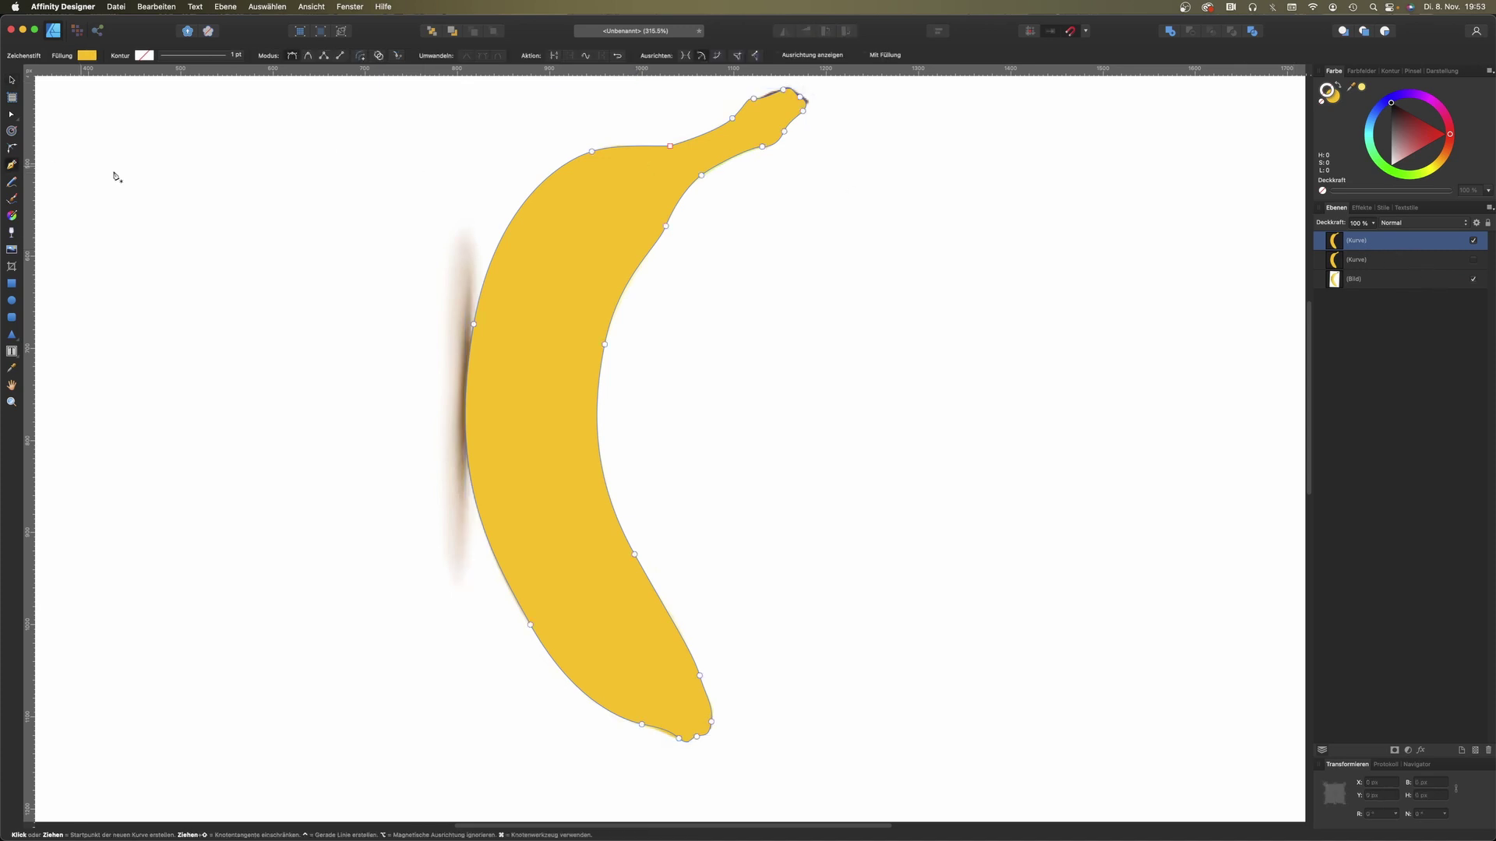
click(677, 171)
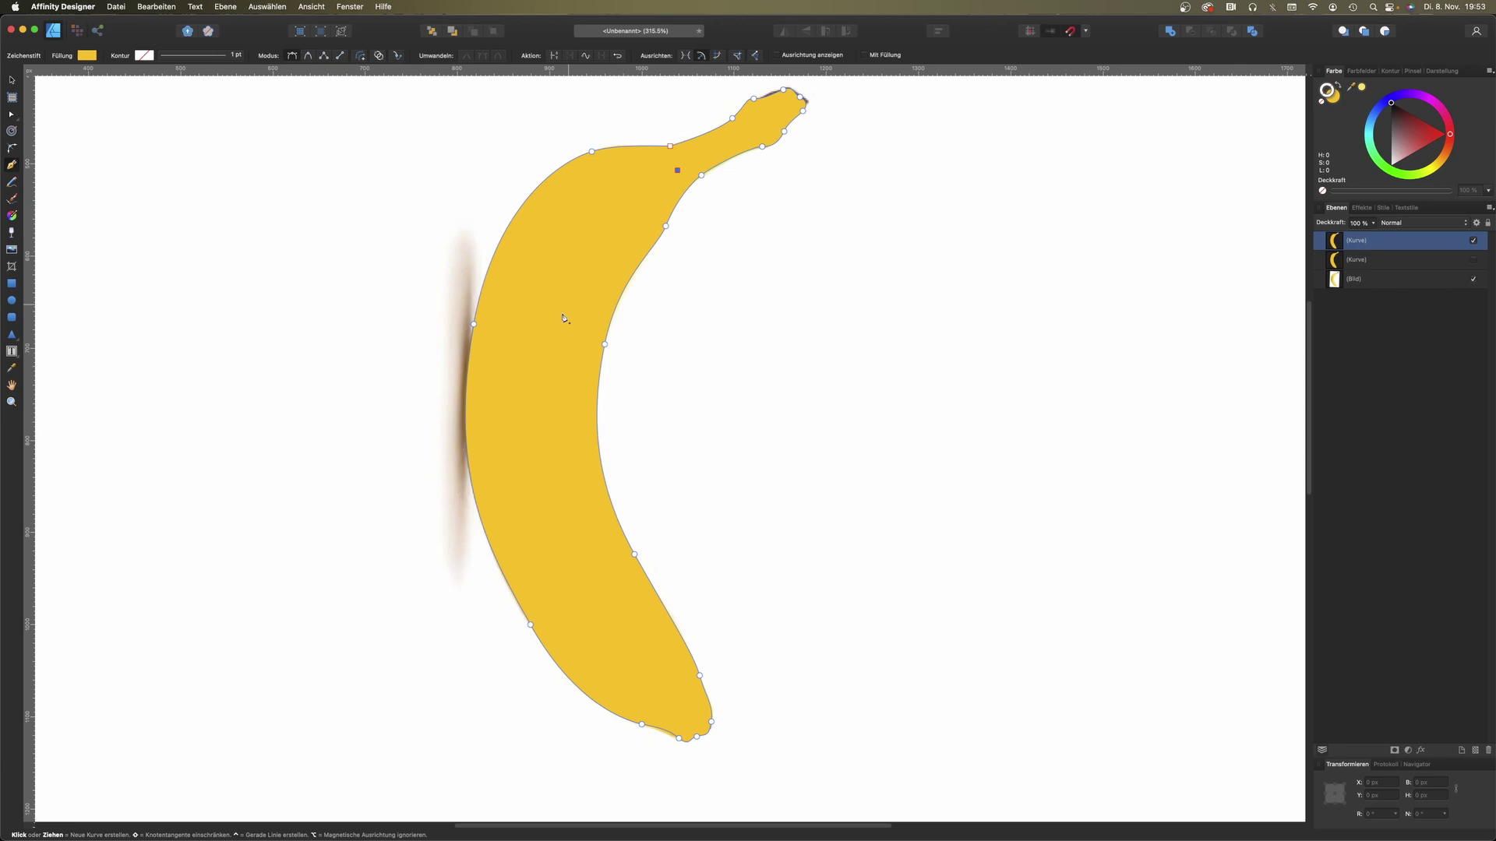
drag(575, 464, 623, 668)
mouse_move(624, 669)
mouse_down()
mouse_move(611, 664)
mouse_move(686, 720)
mouse_move(730, 608)
mouse_up()
click(701, 735)
drag(708, 322, 717, 290)
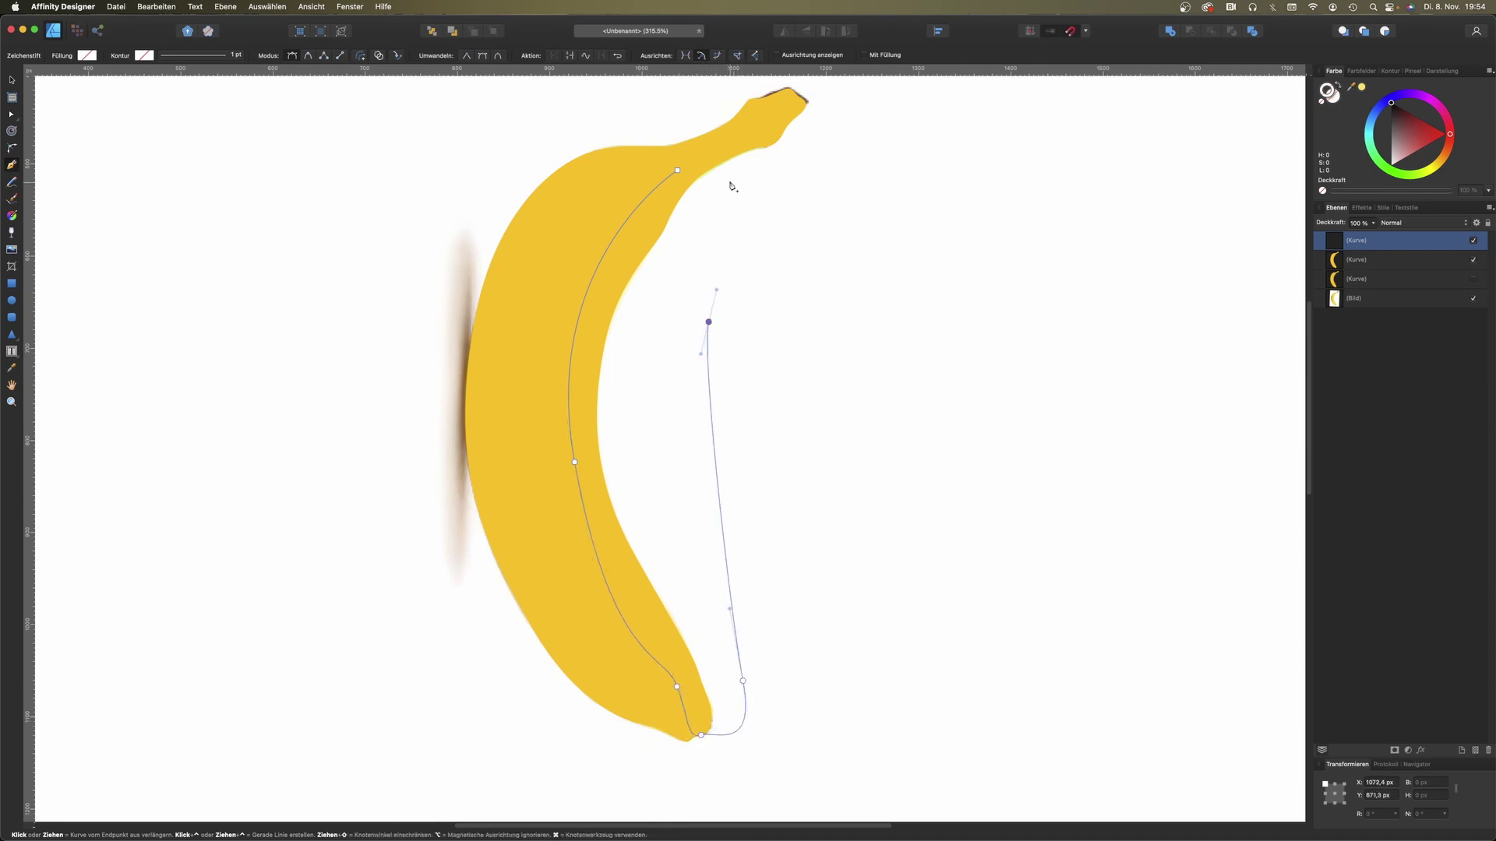
click(783, 130)
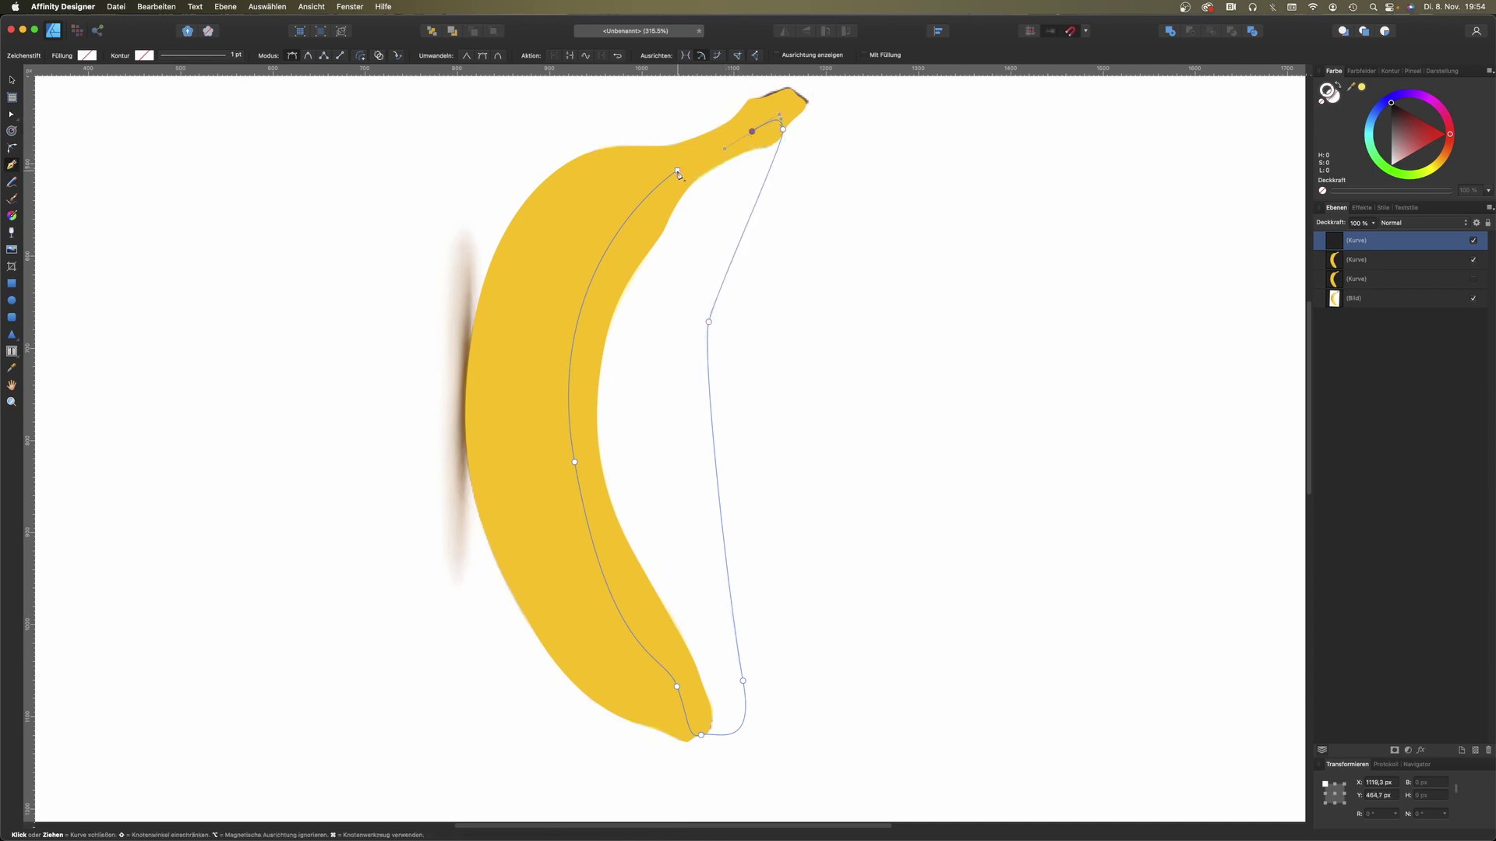
click(678, 171)
Step: Refine the new curve's nodes, making the start a smooth point and following the banana's edges
key(a)
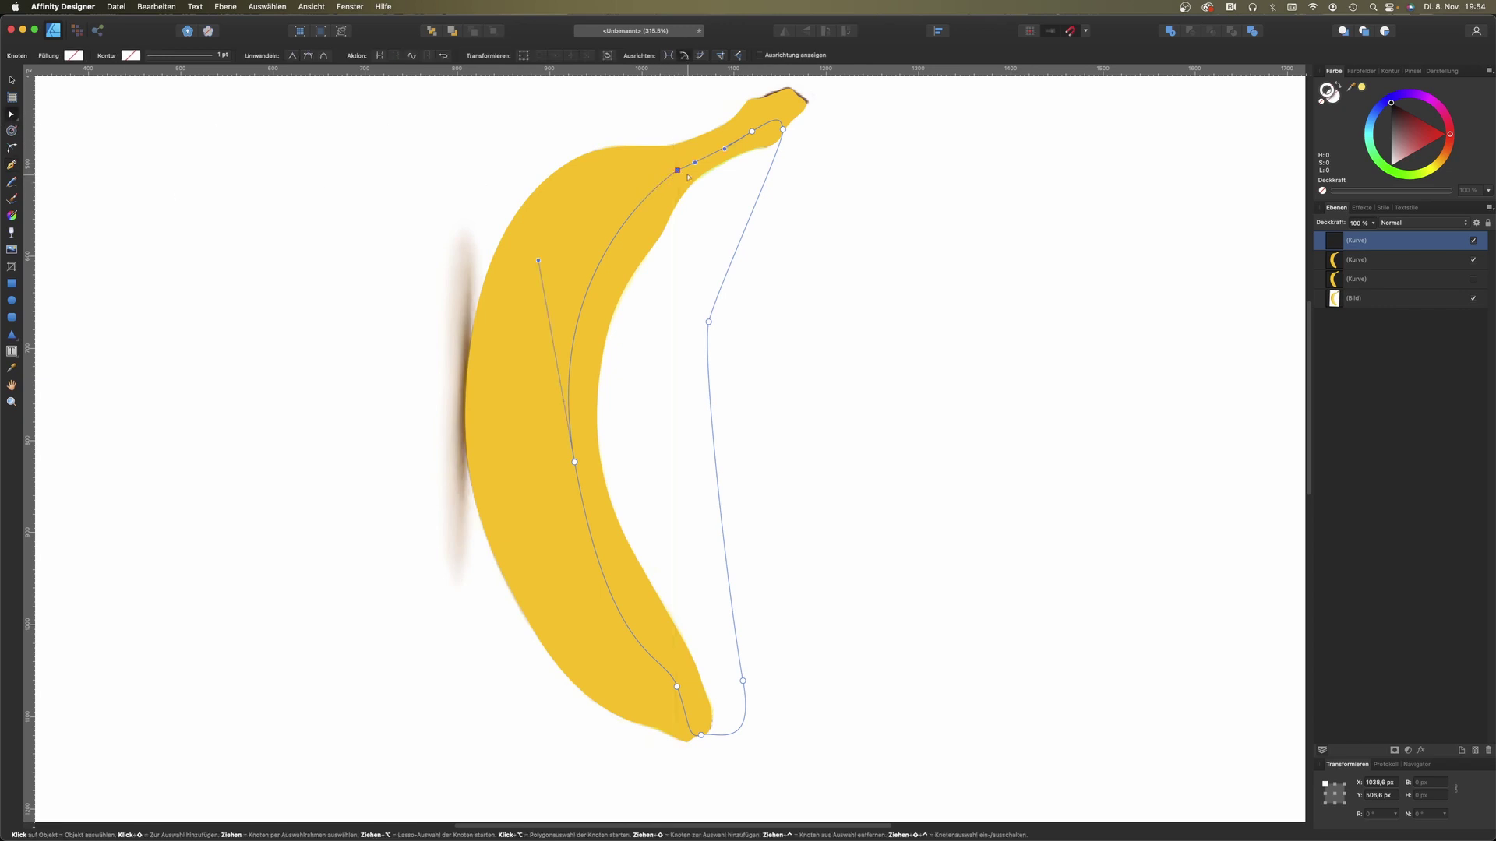
drag(678, 170, 667, 174)
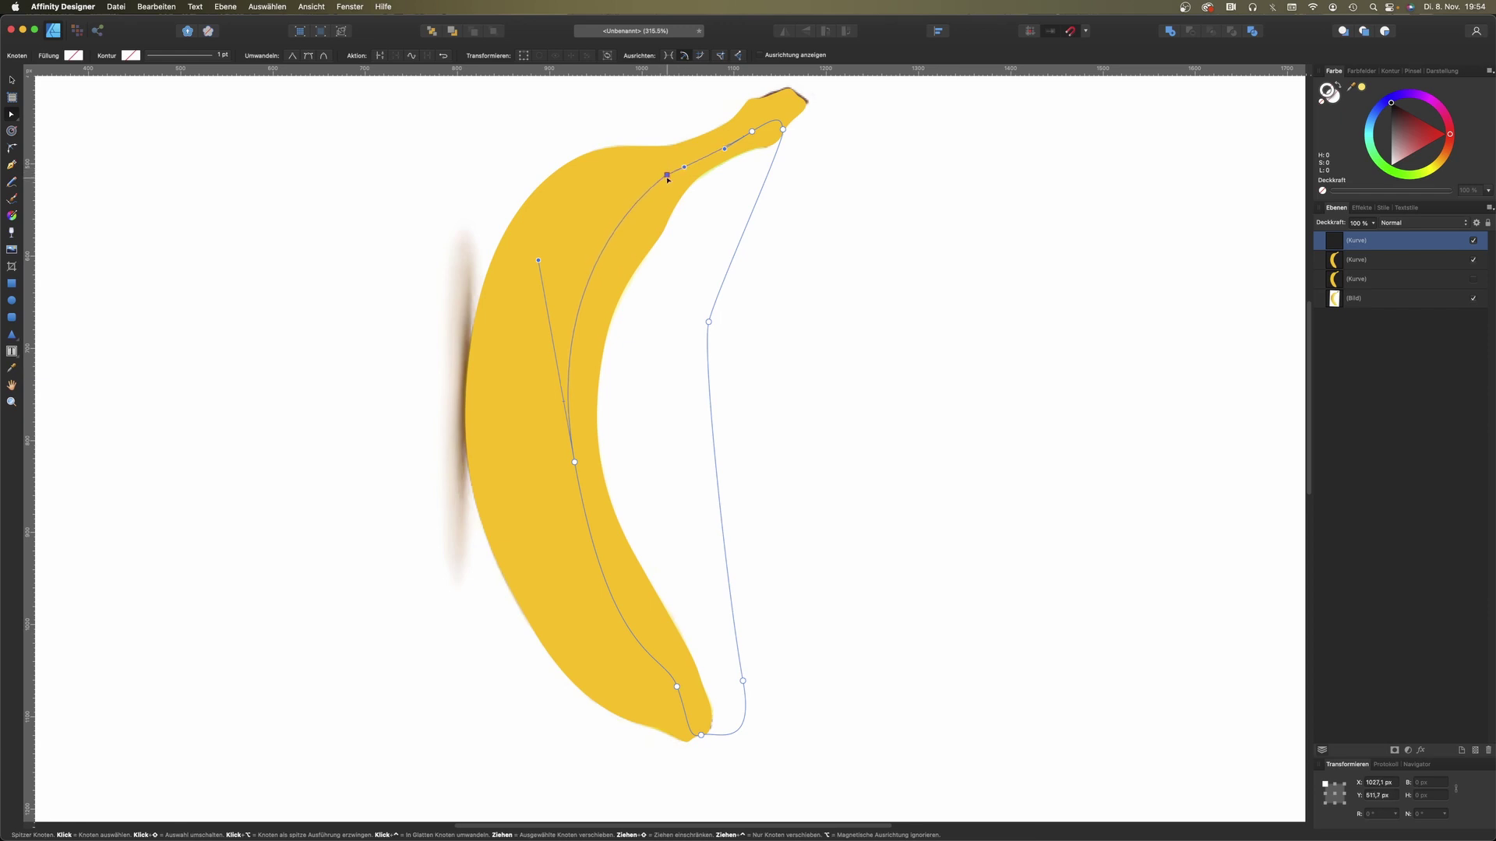
drag(685, 167, 695, 163)
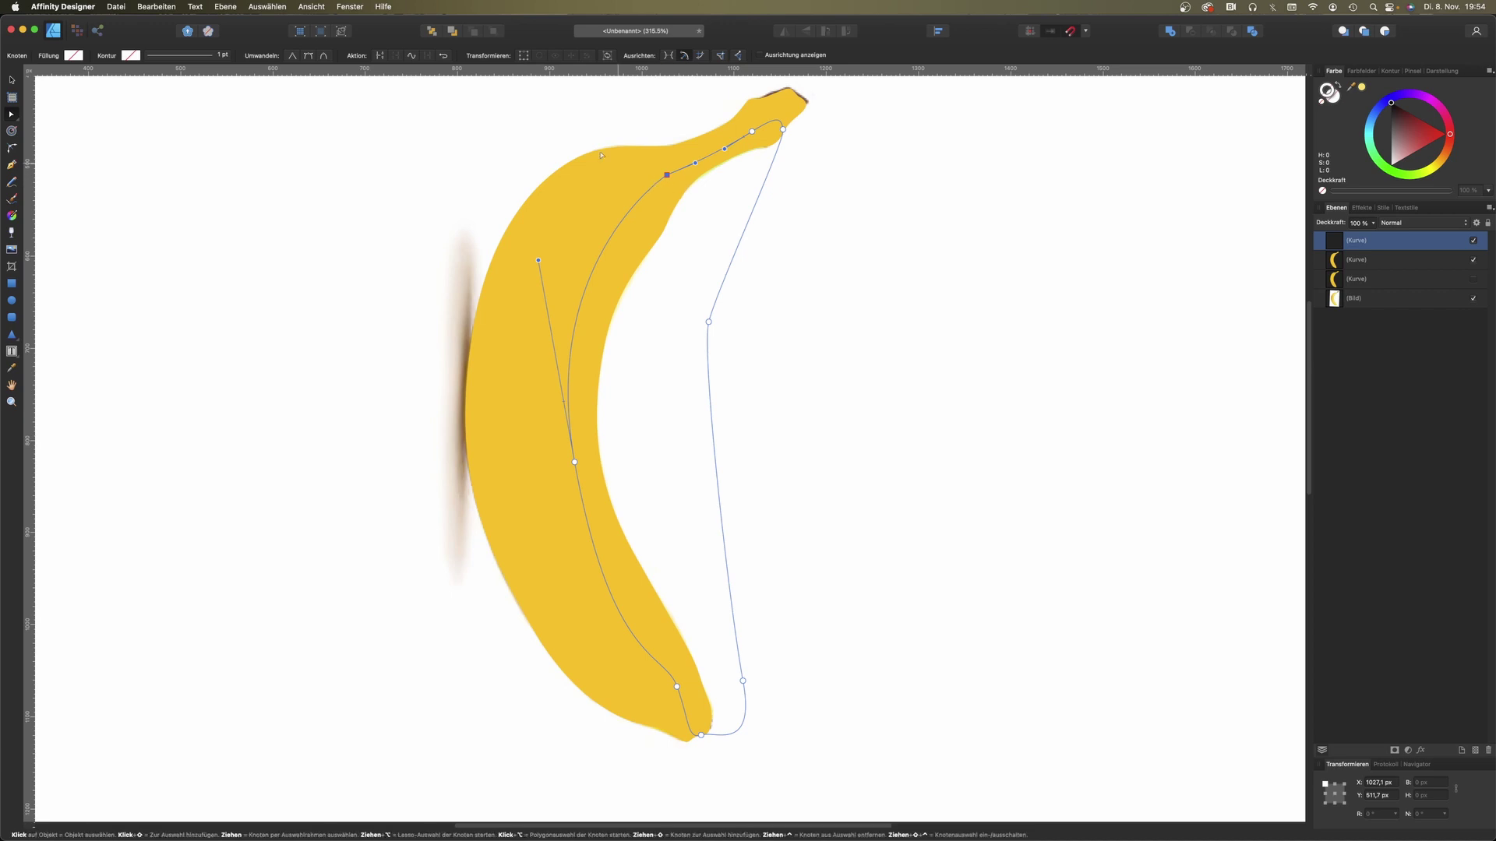
click(308, 57)
drag(638, 230, 623, 192)
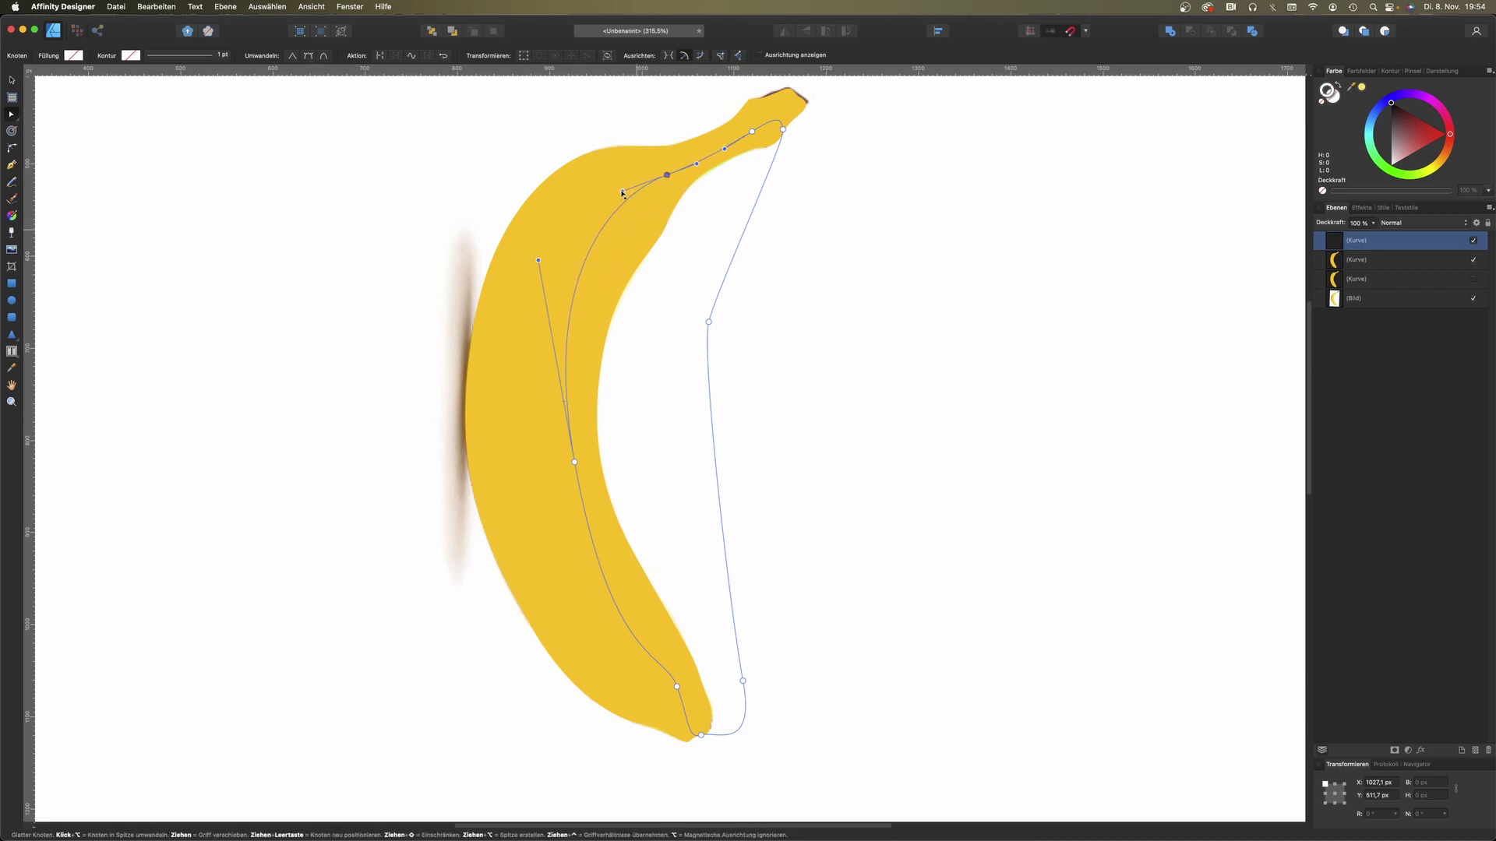
drag(574, 462, 558, 475)
click(669, 177)
drag(686, 172, 699, 166)
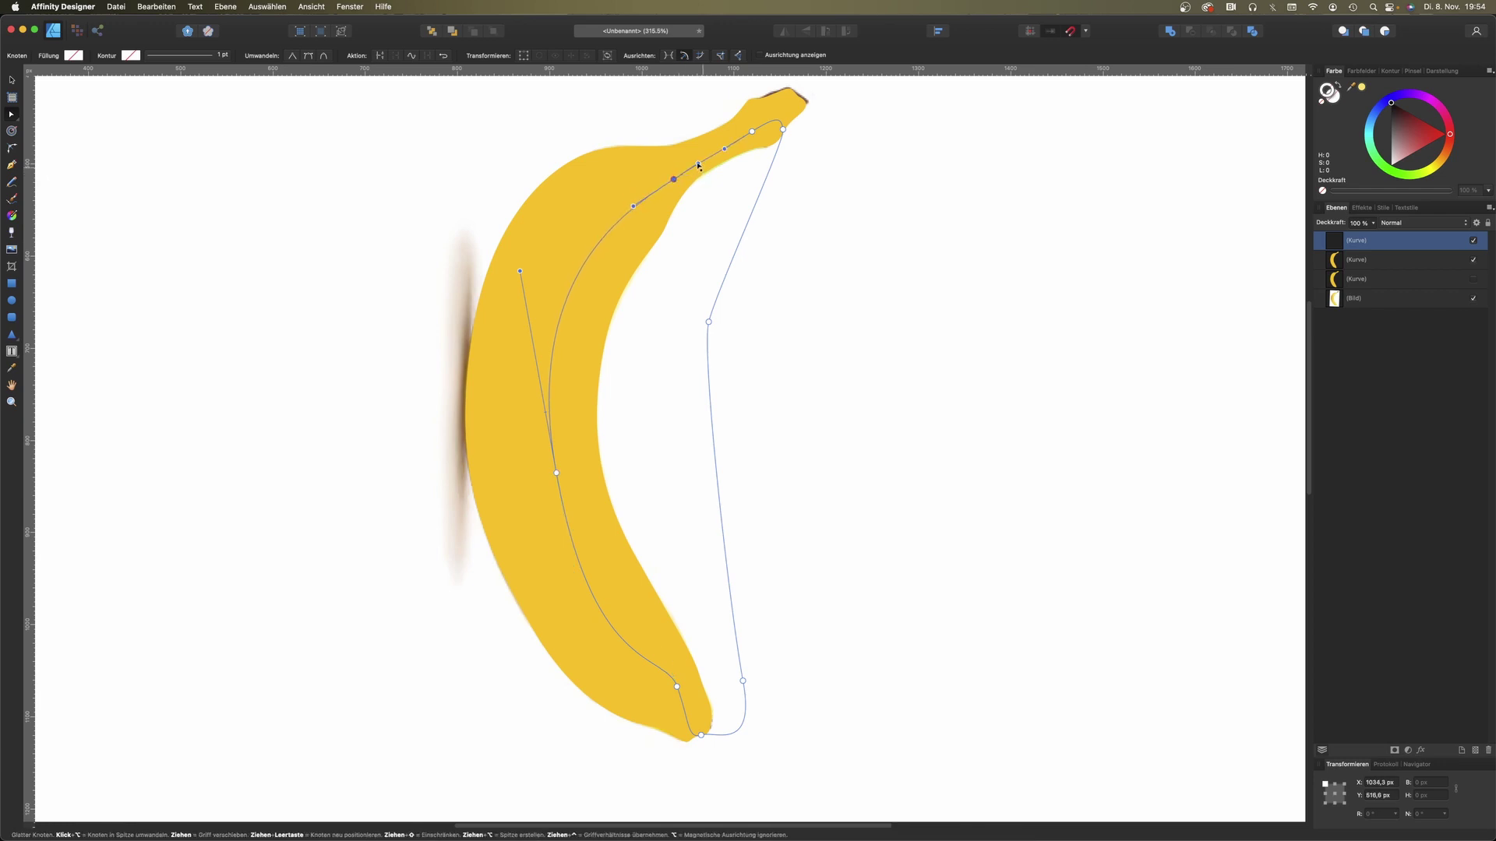
mouse_move(678, 686)
mouse_down()
mouse_move(687, 695)
mouse_move(676, 671)
mouse_move(582, 647)
mouse_up()
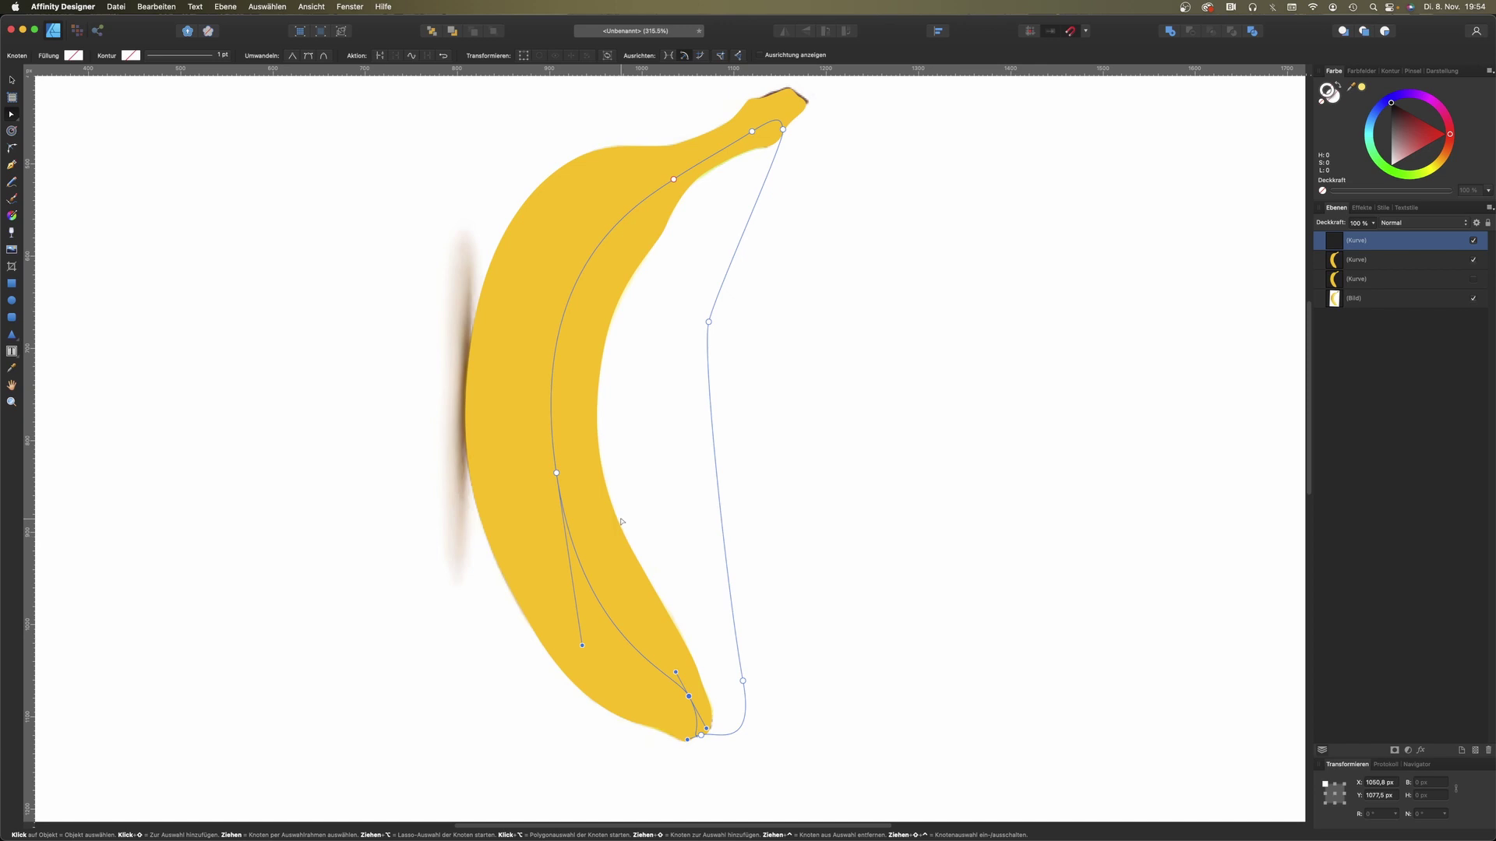
Step: Make the new curve solid red, intersect it with the banana copy, and reveal the hidden banana
key(v)
click(1415, 130)
click(1338, 86)
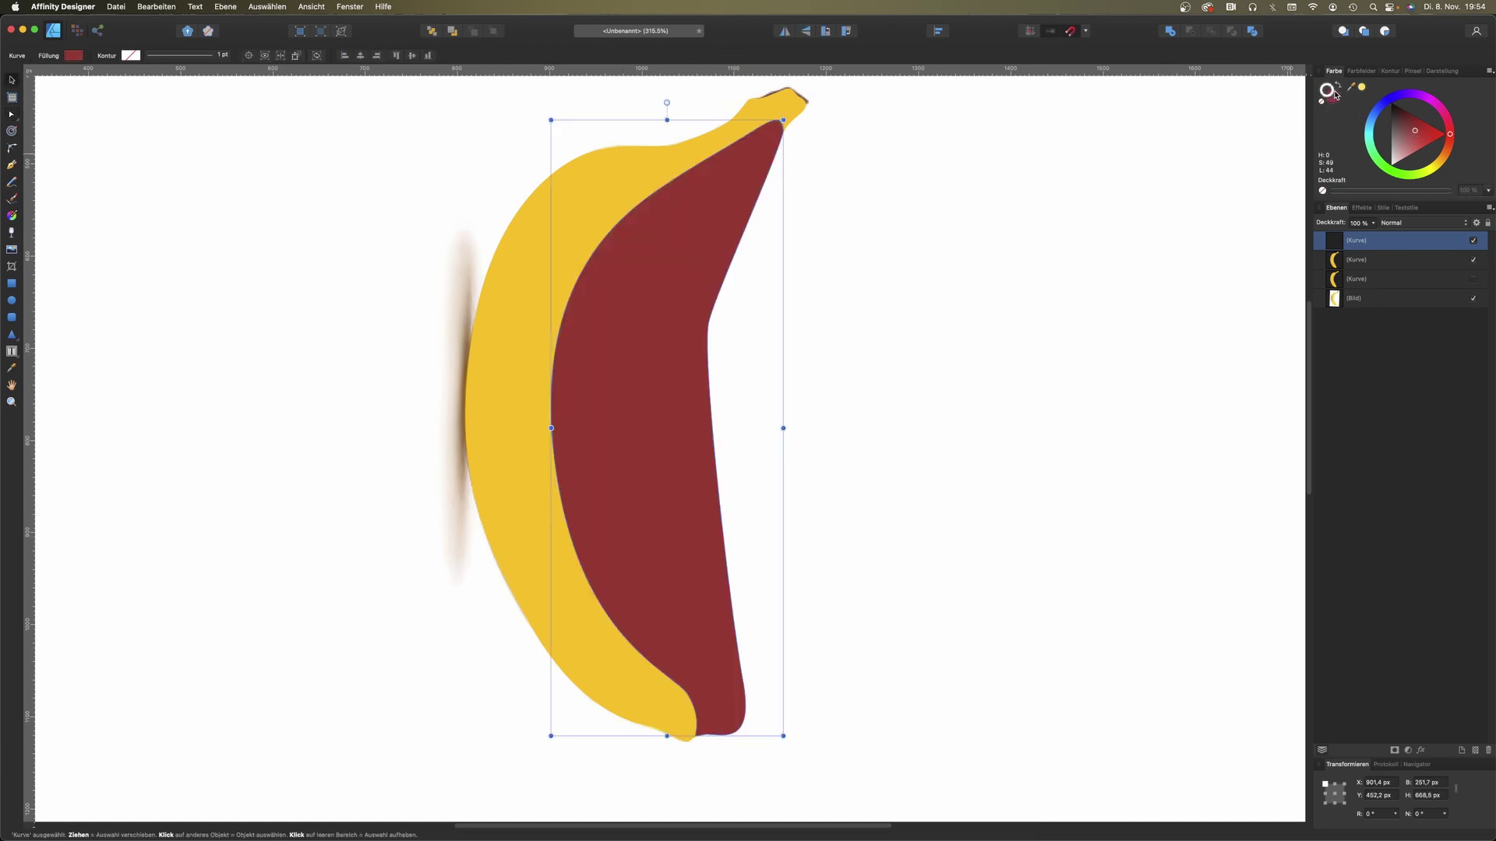
shift+click(1363, 263)
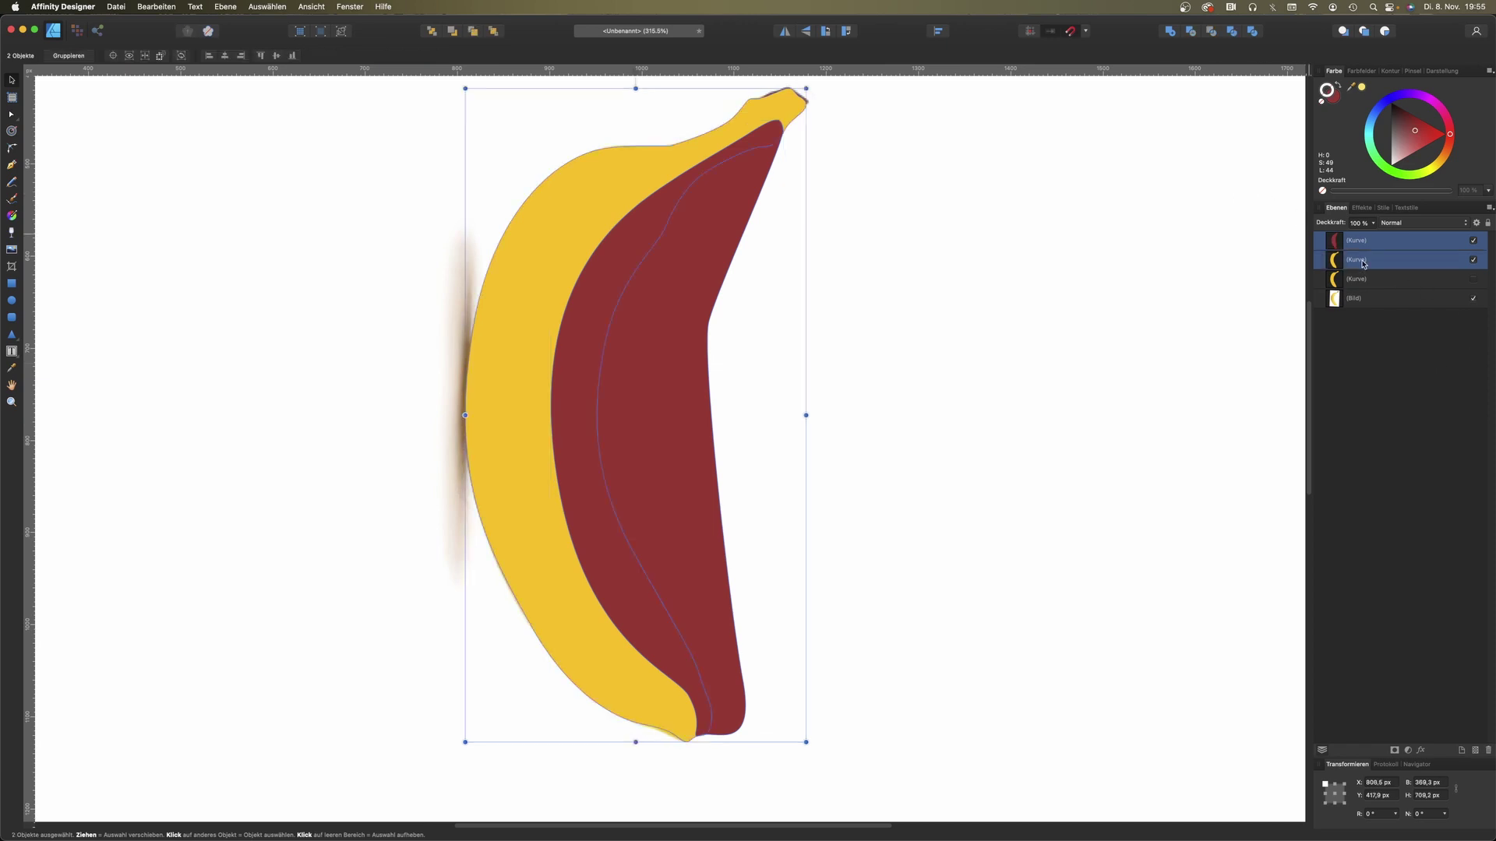
click(1212, 33)
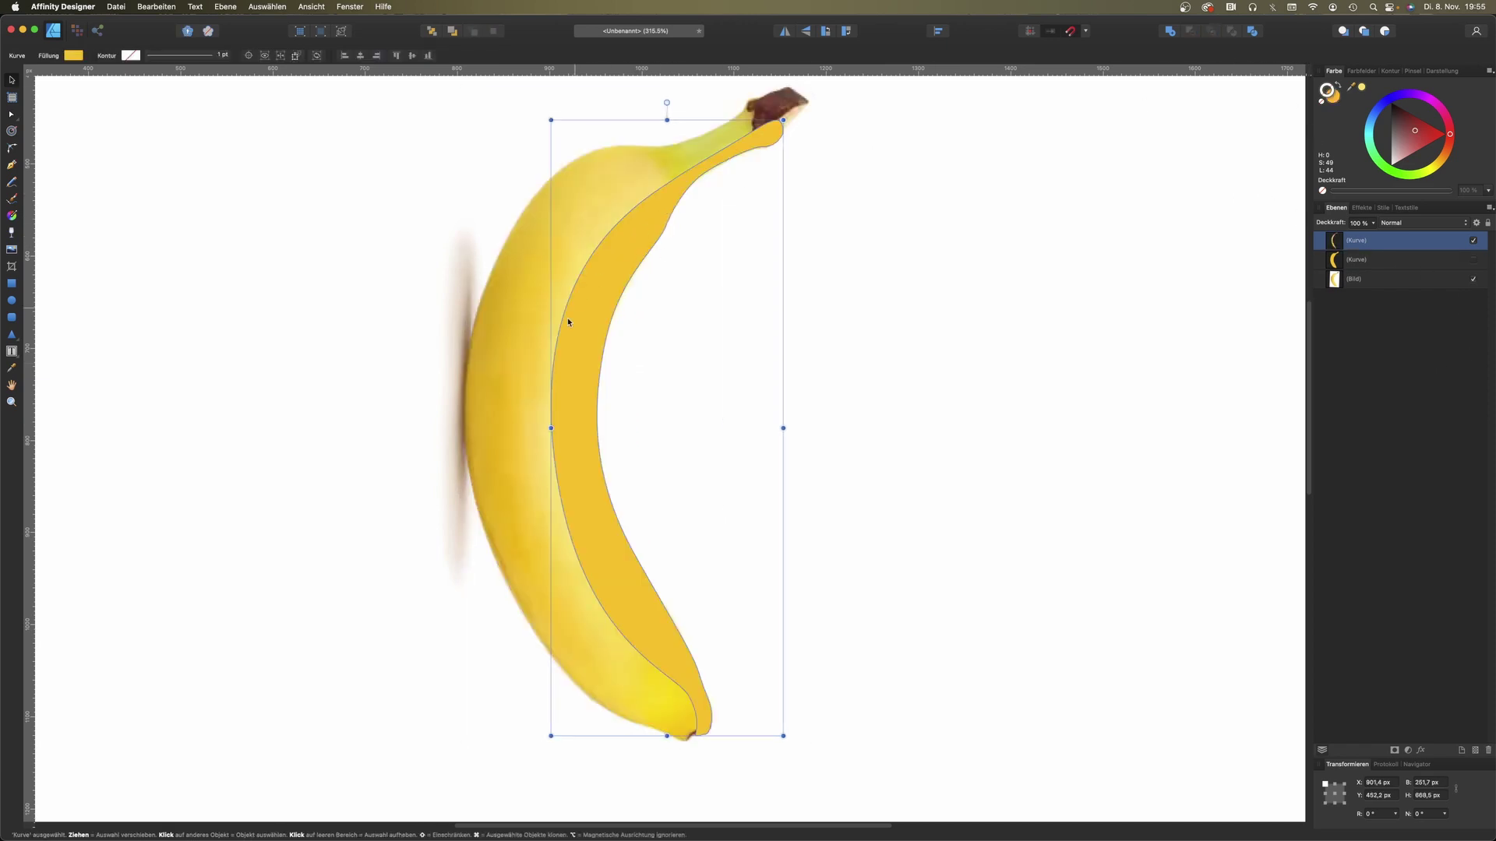
click(1473, 261)
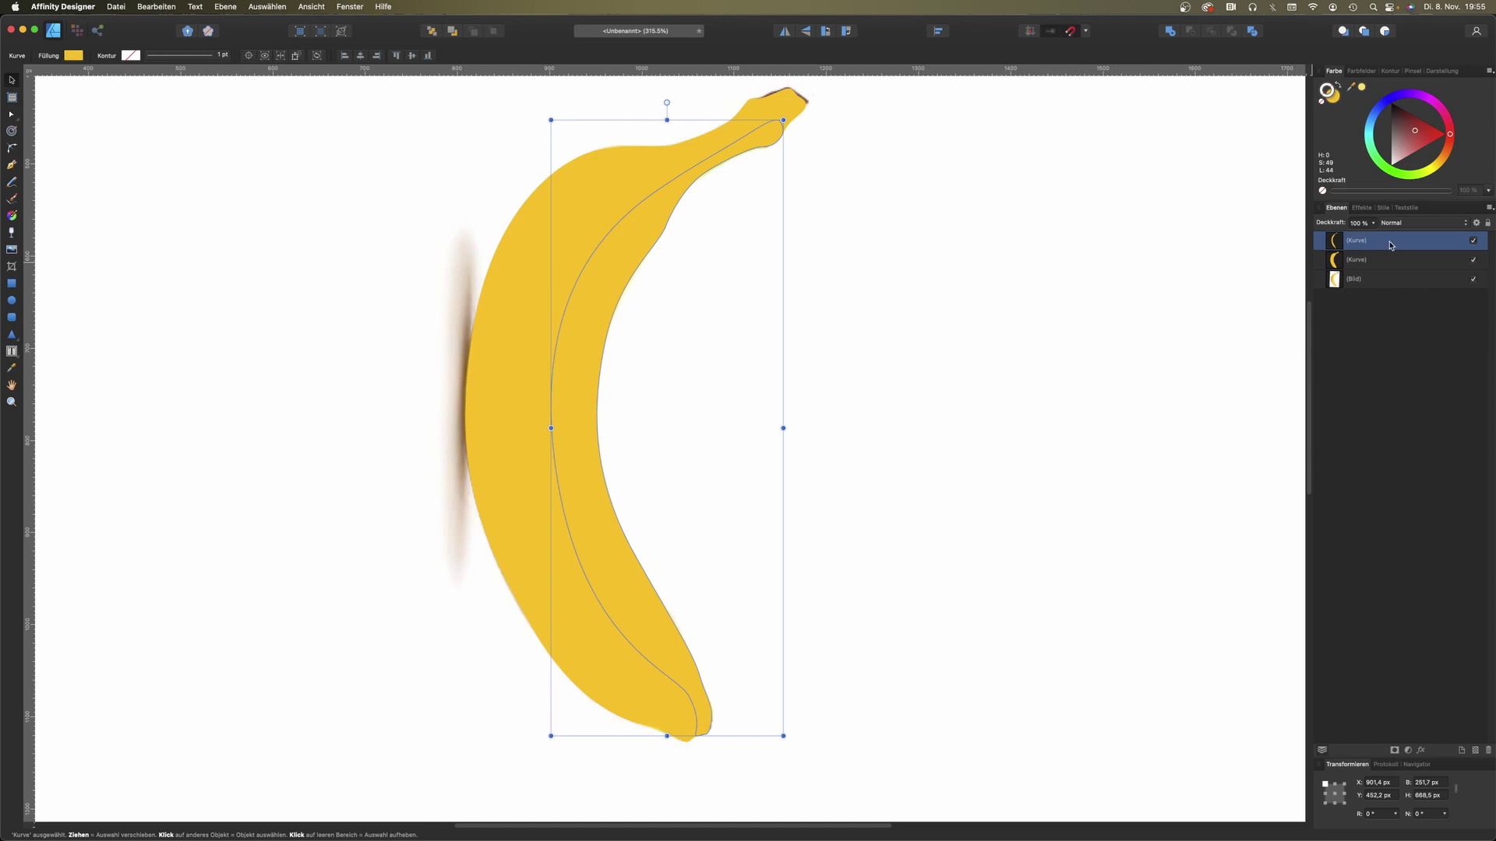
Step: Lay a linear gradient across the inner band, running from sampled yellow to pale yellow
click(13, 219)
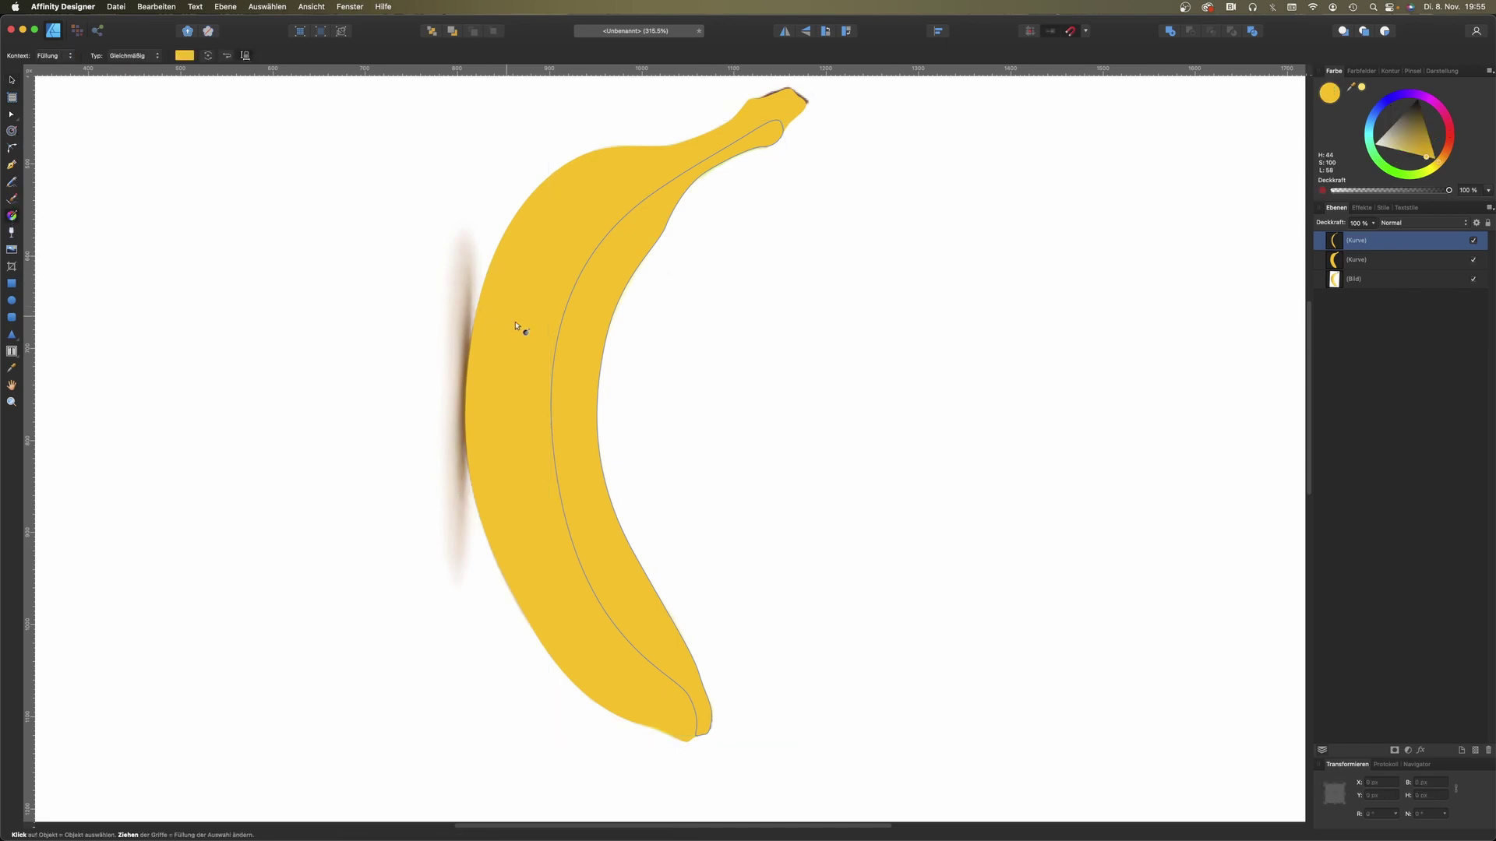
mouse_move(551, 342)
mouse_down()
mouse_move(615, 458)
mouse_move(746, 346)
mouse_up()
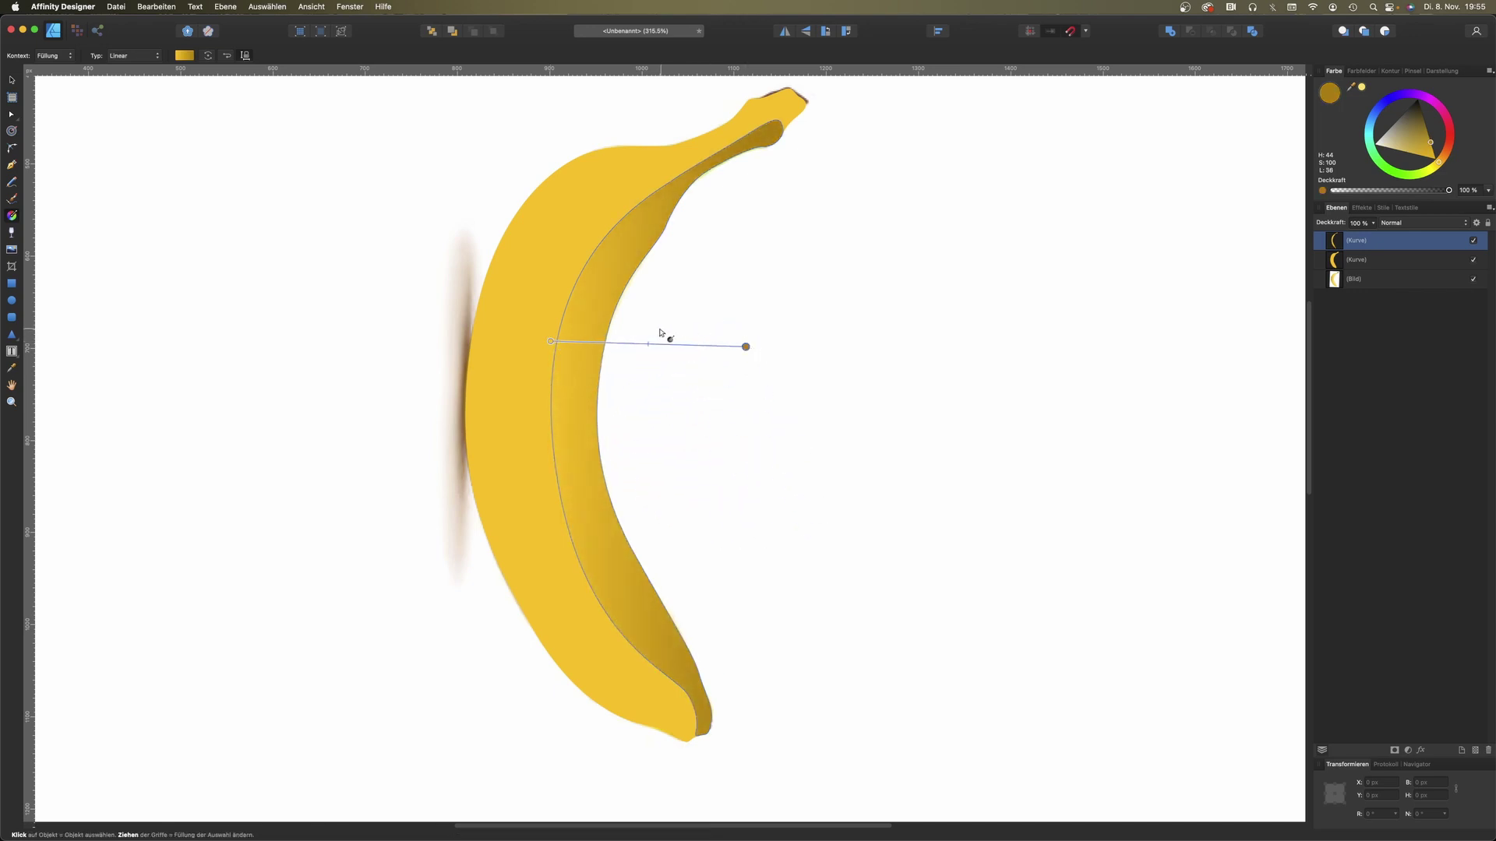
drag(1357, 89, 1101, 209)
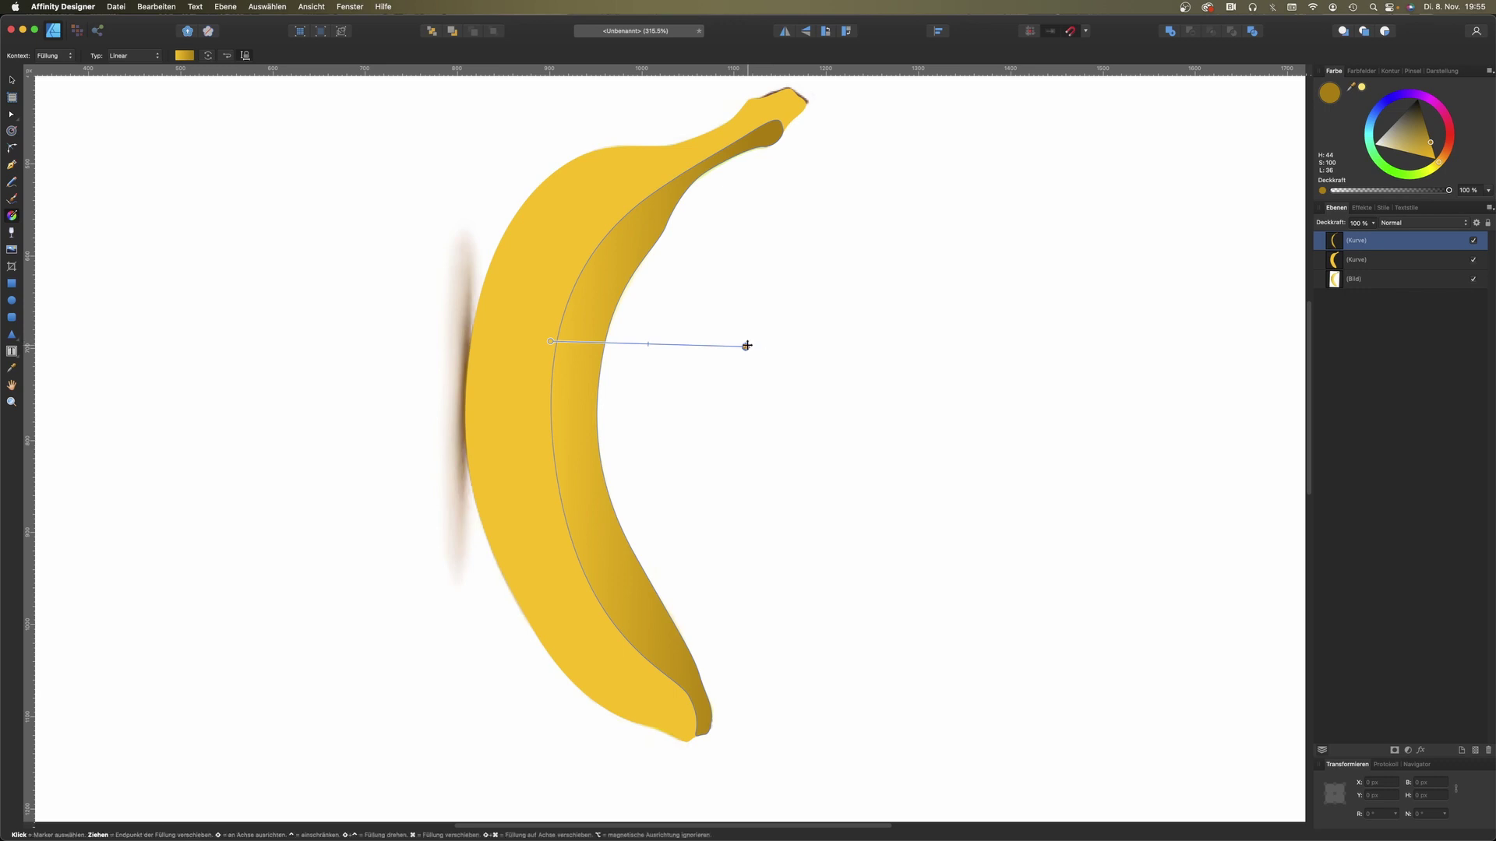
drag(1362, 86, 594, 241)
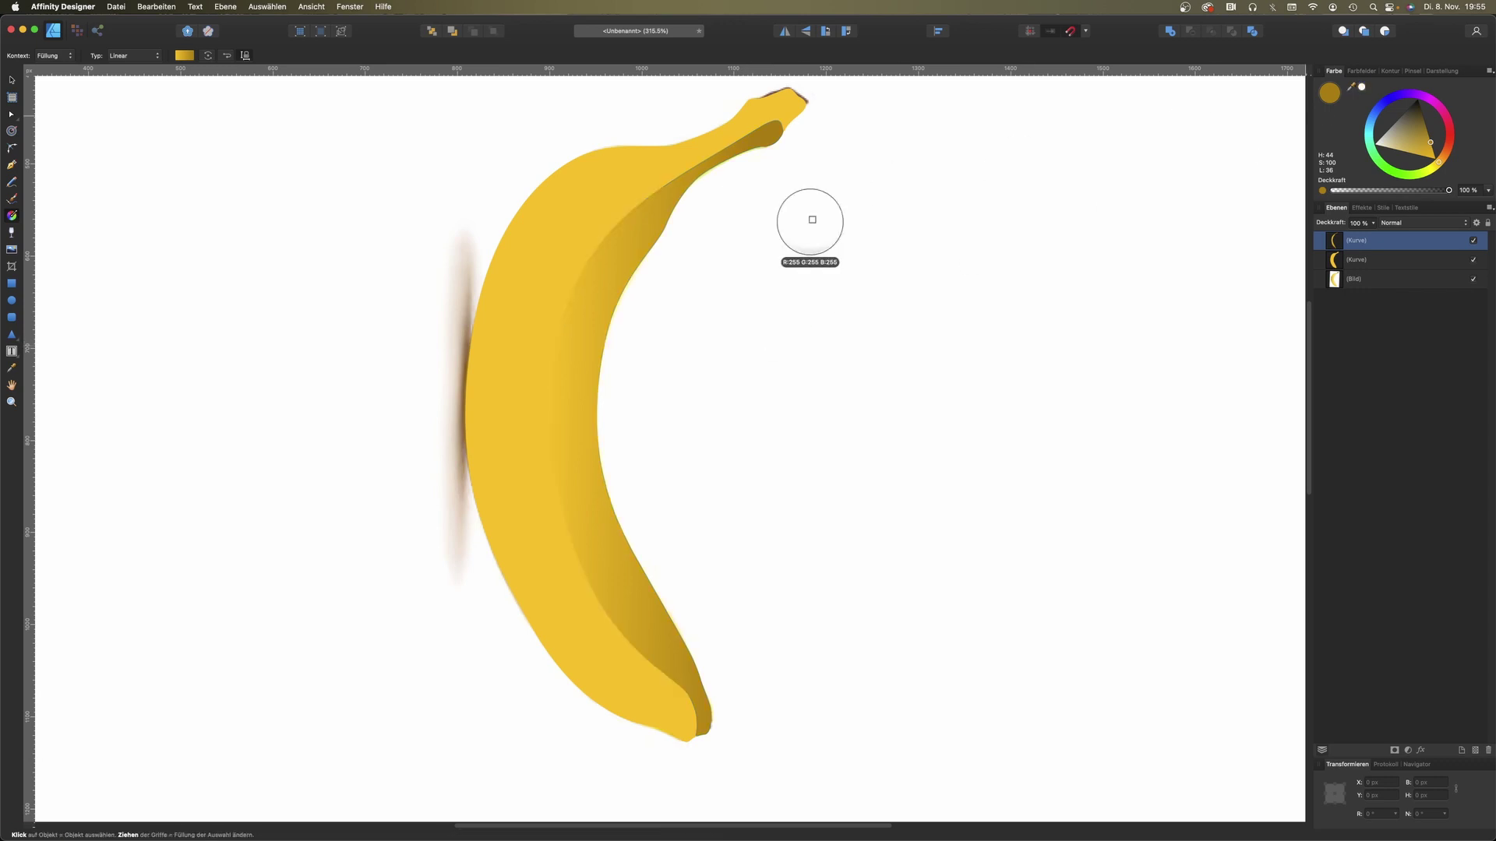
click(1363, 88)
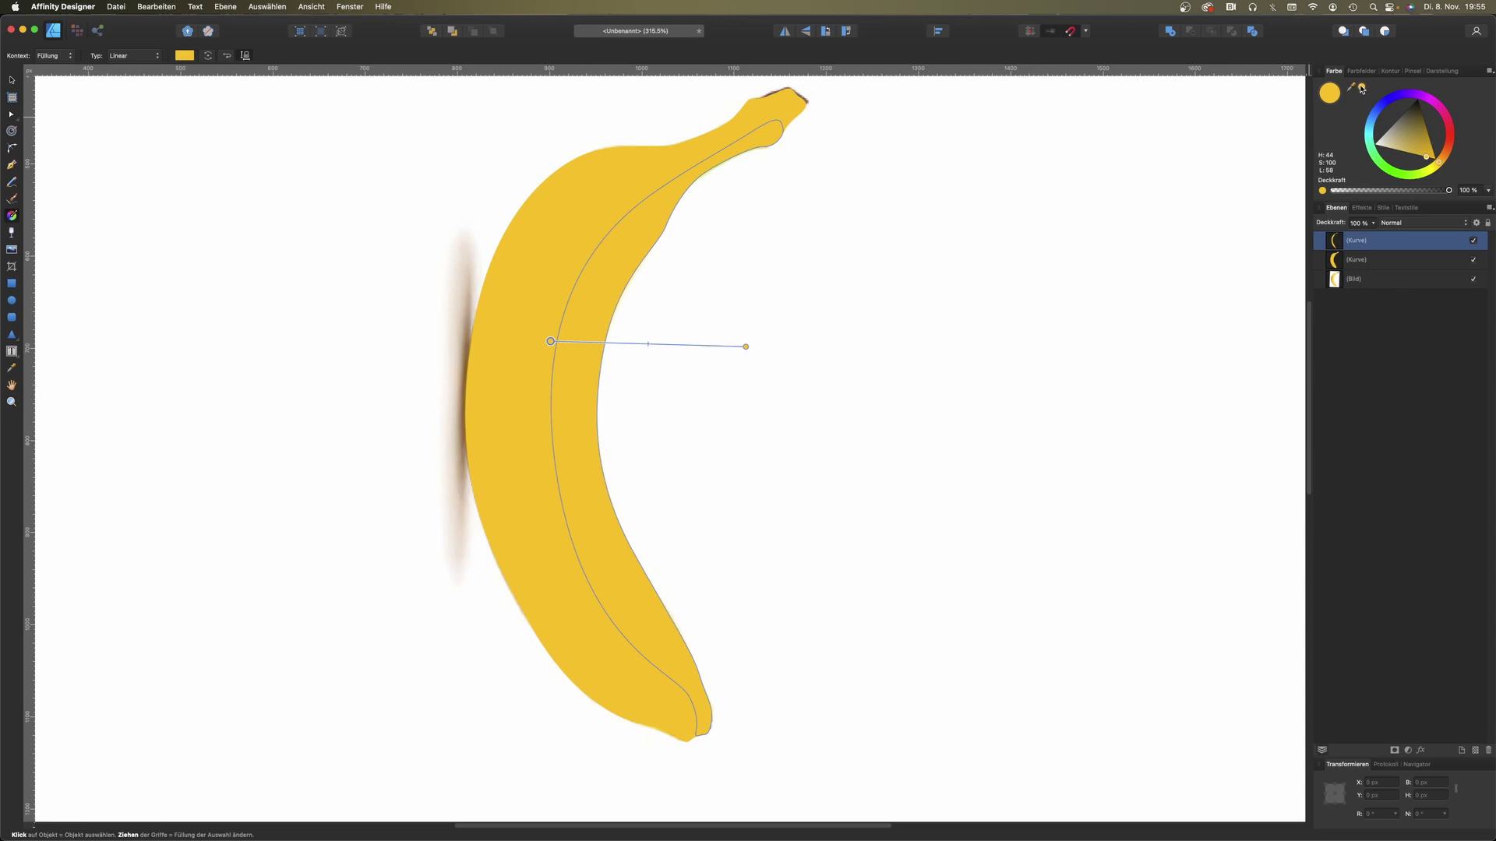
drag(1426, 159, 1385, 161)
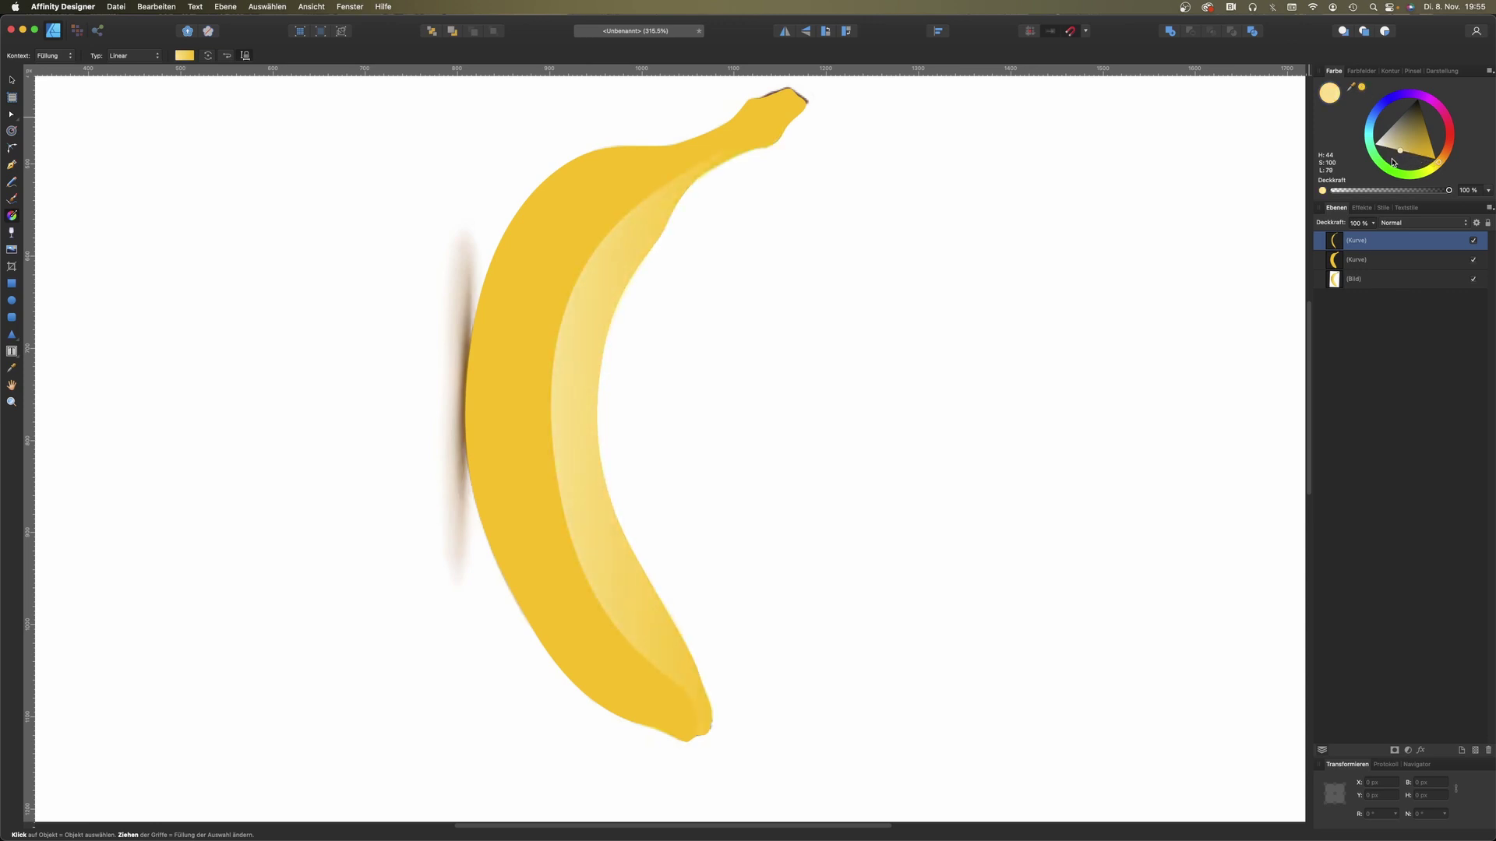
Step: Level the gradient line across the band and delete the nodes at the banana's tip
drag(550, 342, 520, 372)
drag(748, 347, 665, 370)
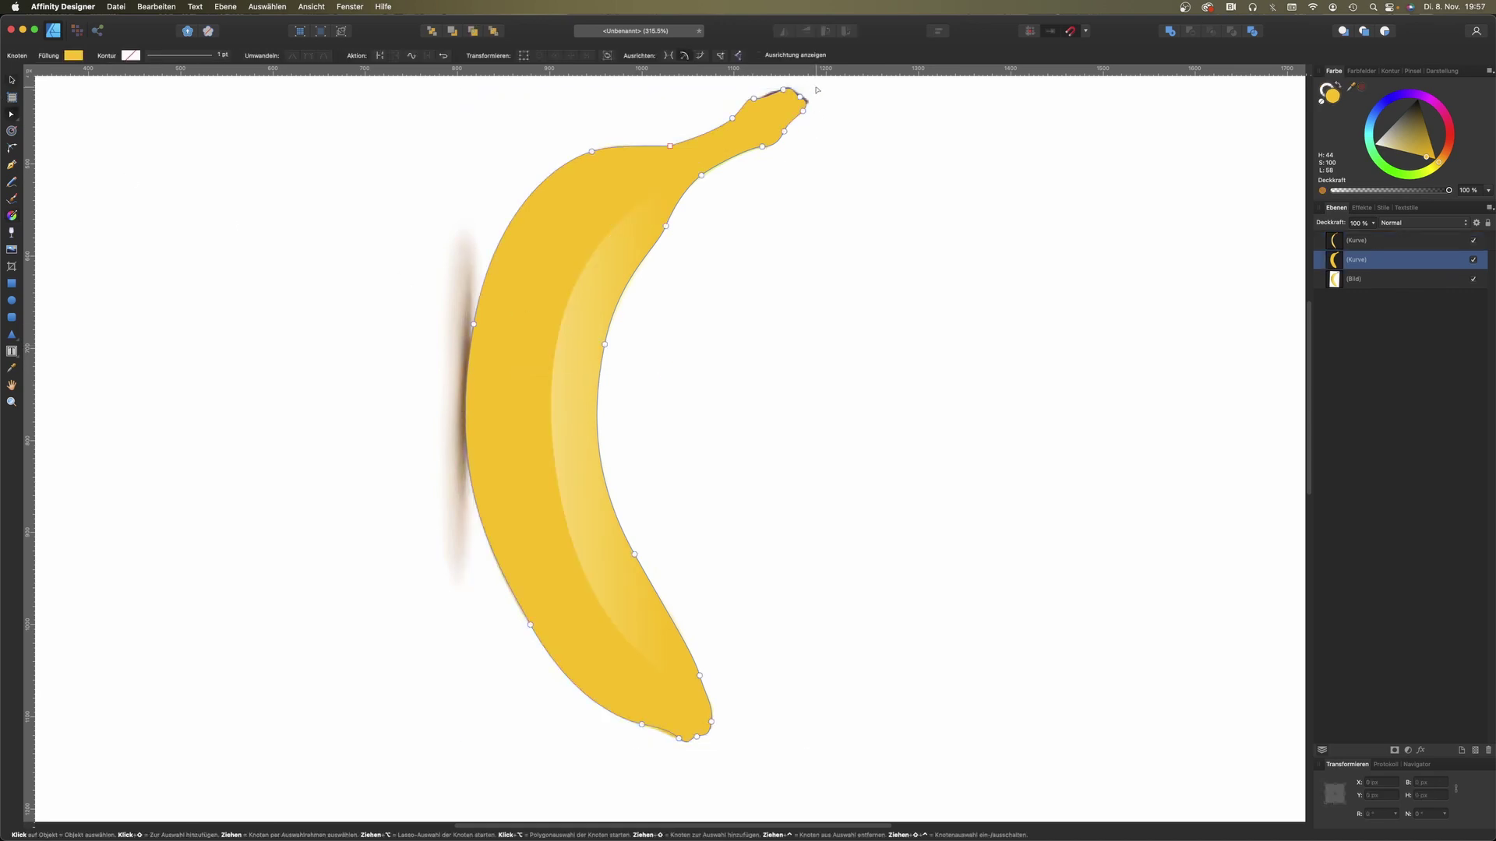
drag(817, 89, 789, 125)
key(Delete)
key(Delete)
Step: Trim more of the tip to reveal the stem, then trace a new closed outline around the banana
click(760, 99)
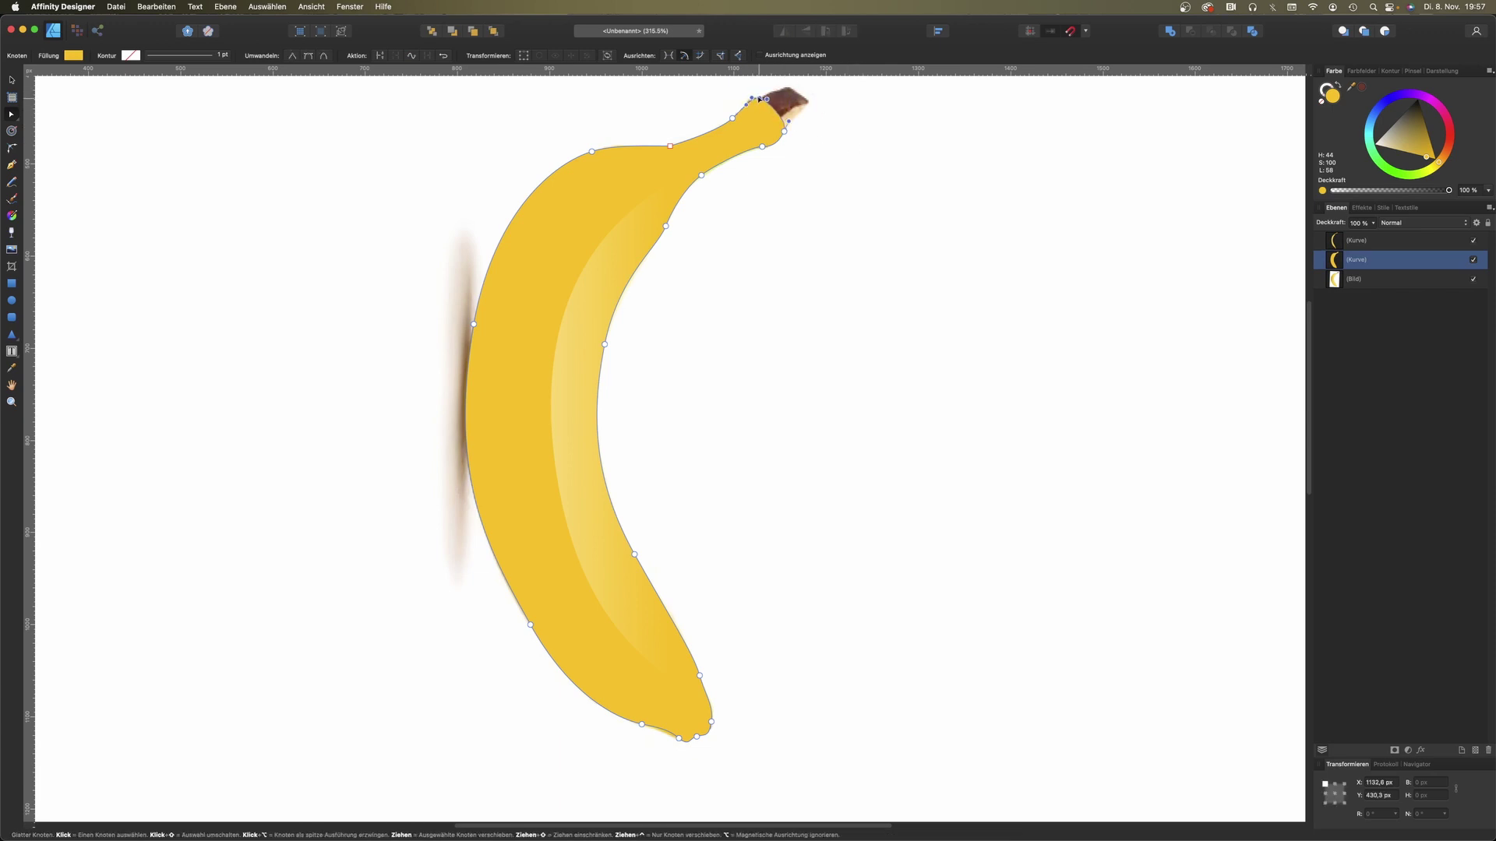
click(857, 136)
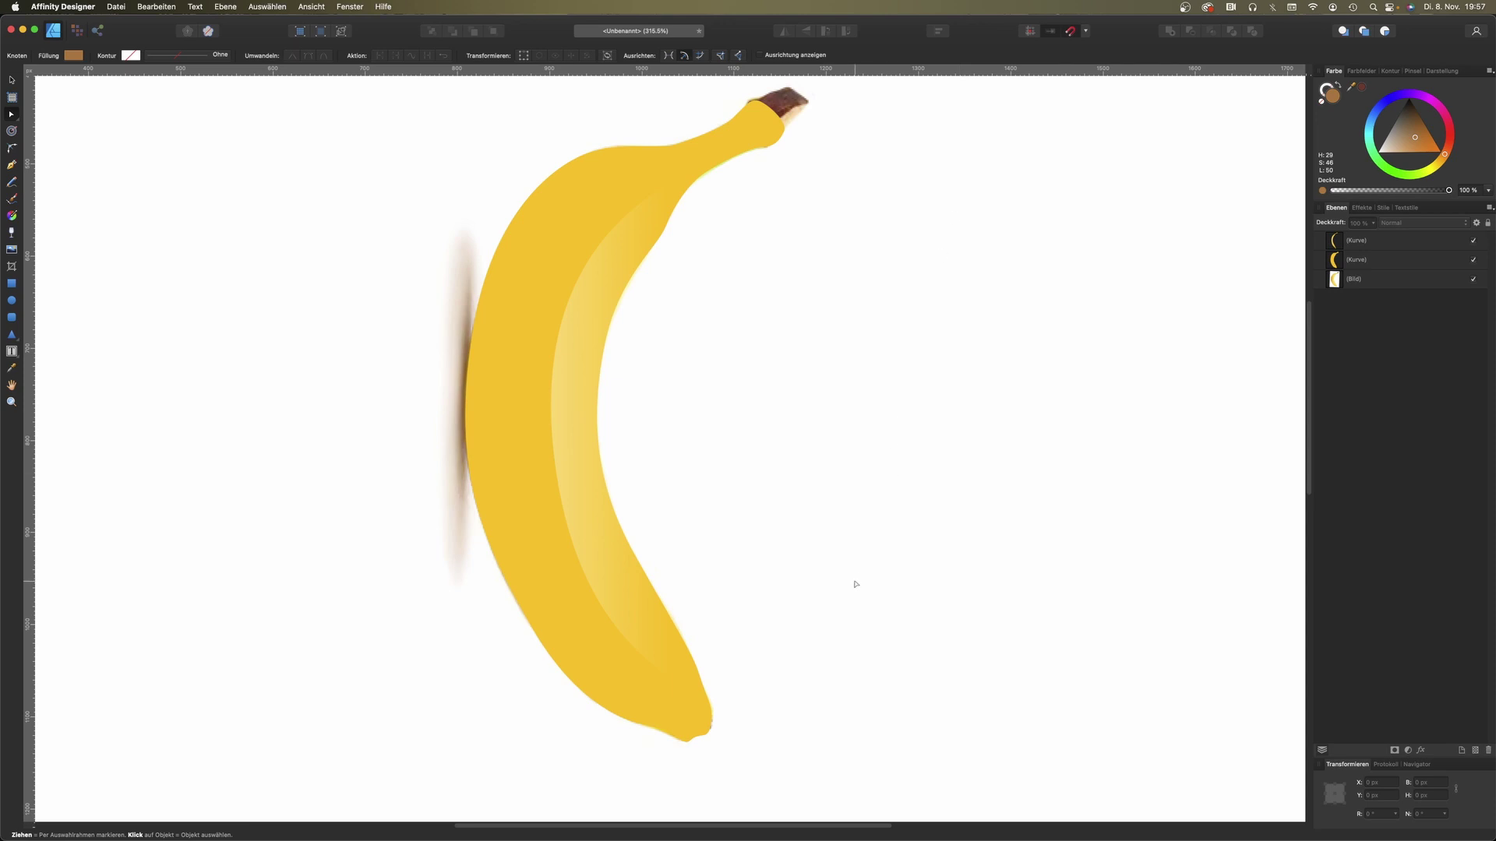
click(11, 166)
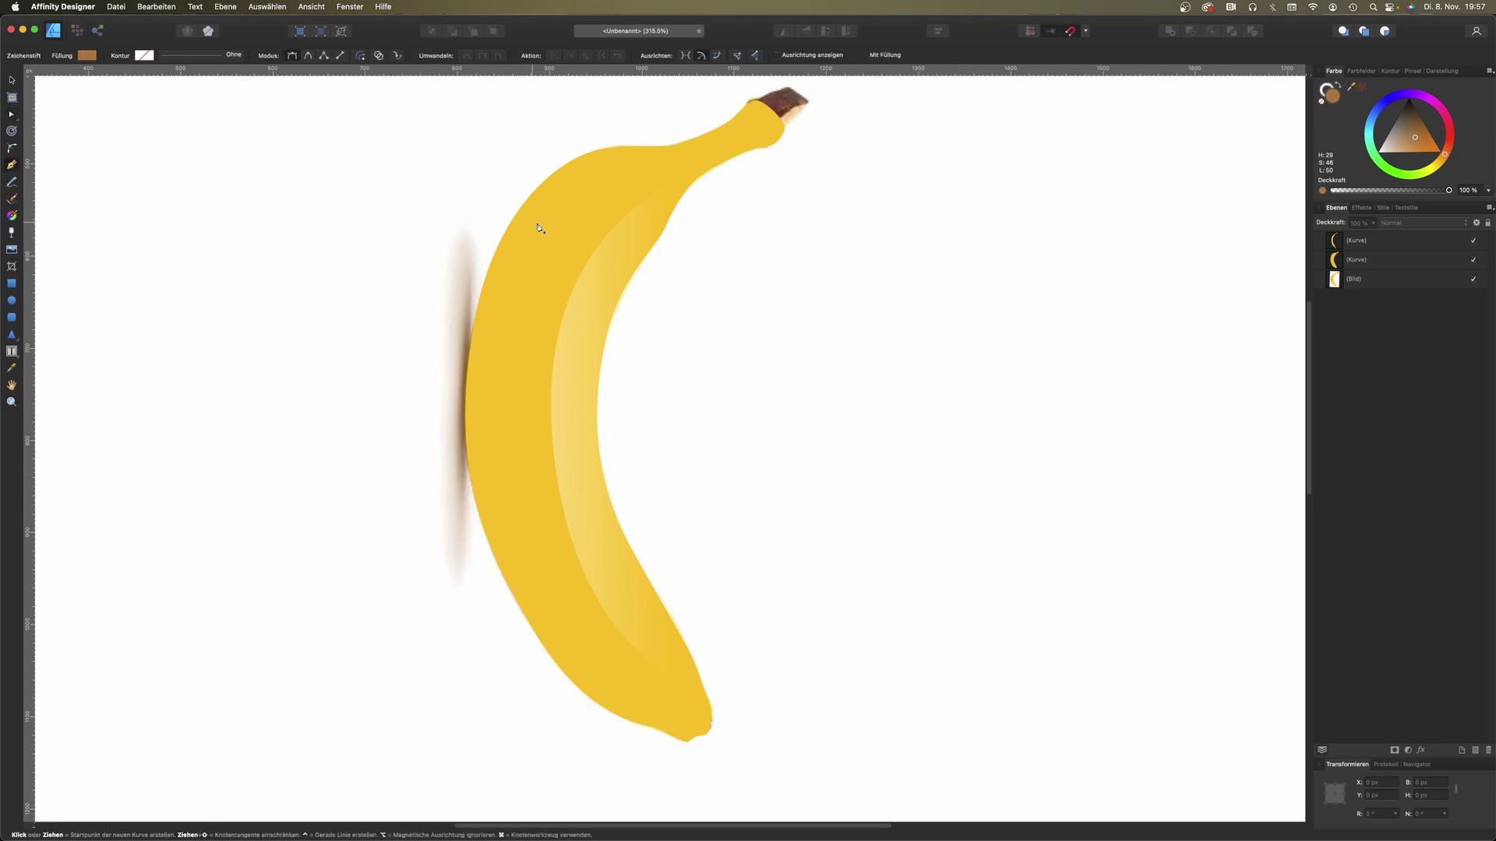
click(589, 180)
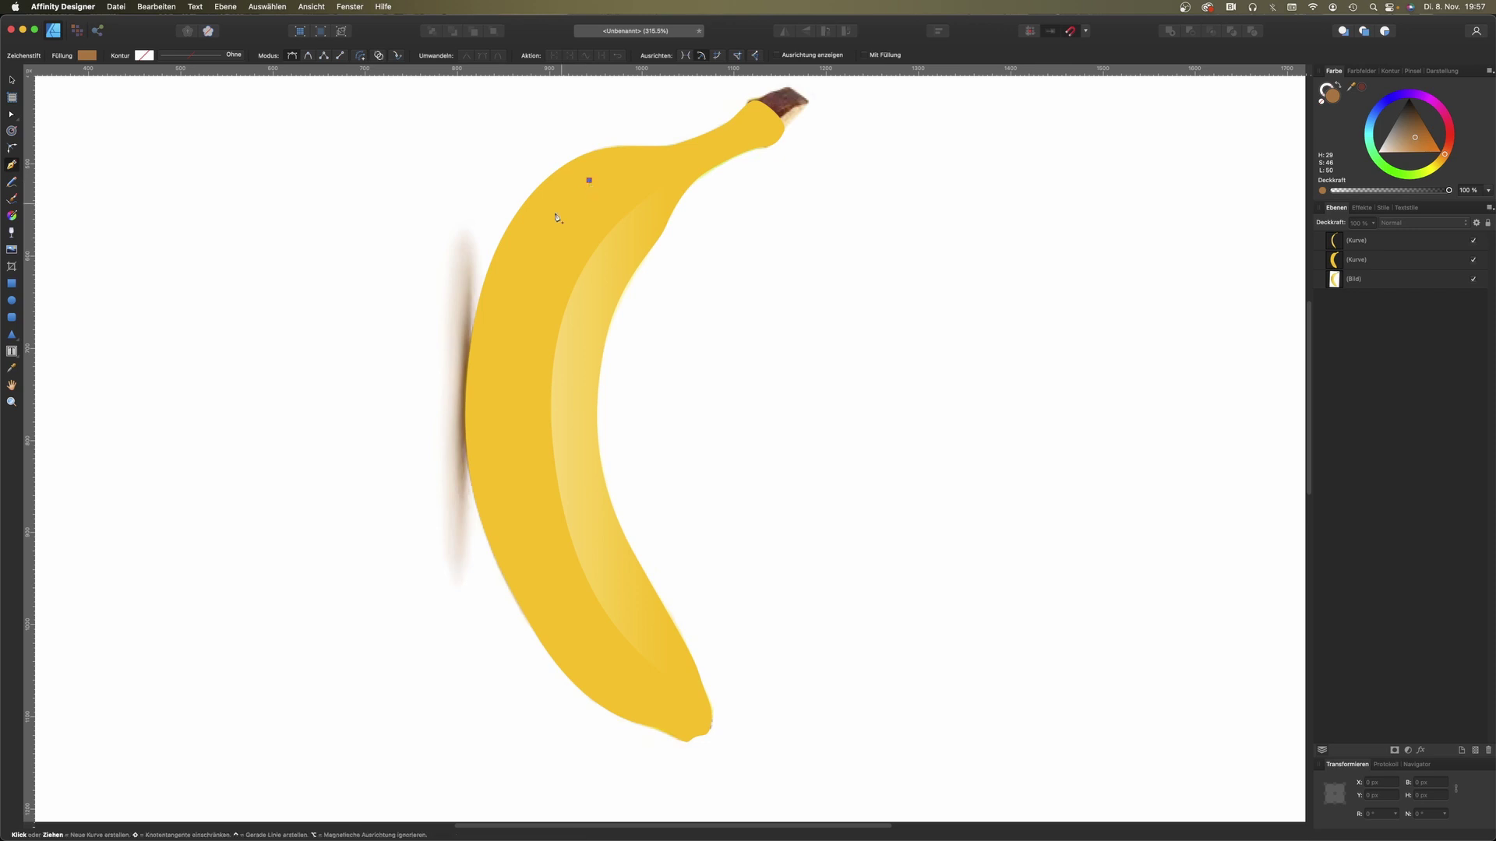
drag(517, 350, 508, 466)
click(561, 602)
click(683, 736)
click(405, 504)
click(442, 194)
click(662, 144)
Step: Fill the new shape brown and intersect it with a duplicate of the yellow banana
key(a)
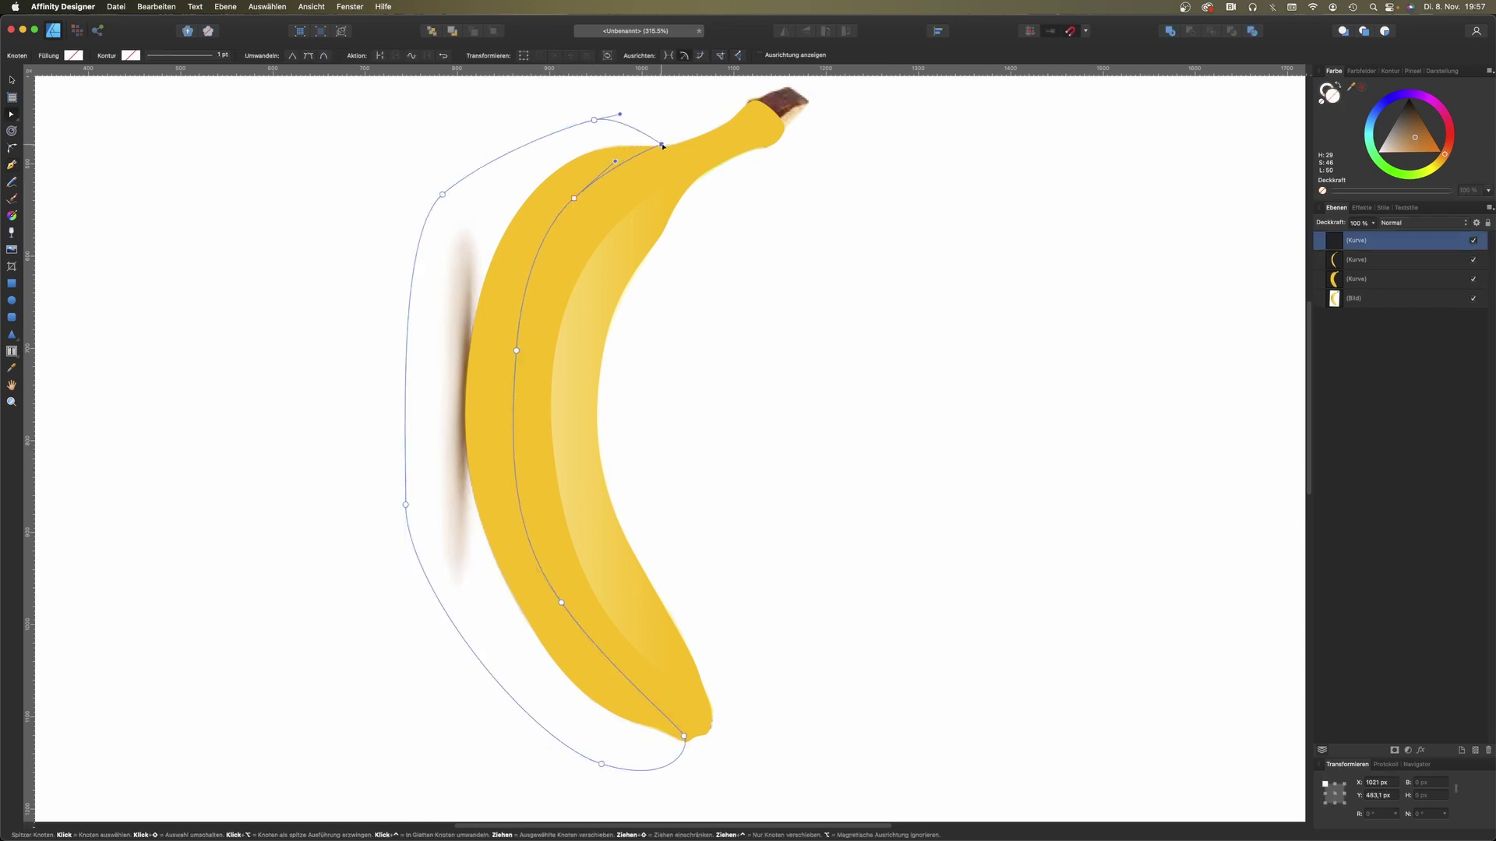
drag(561, 602, 559, 613)
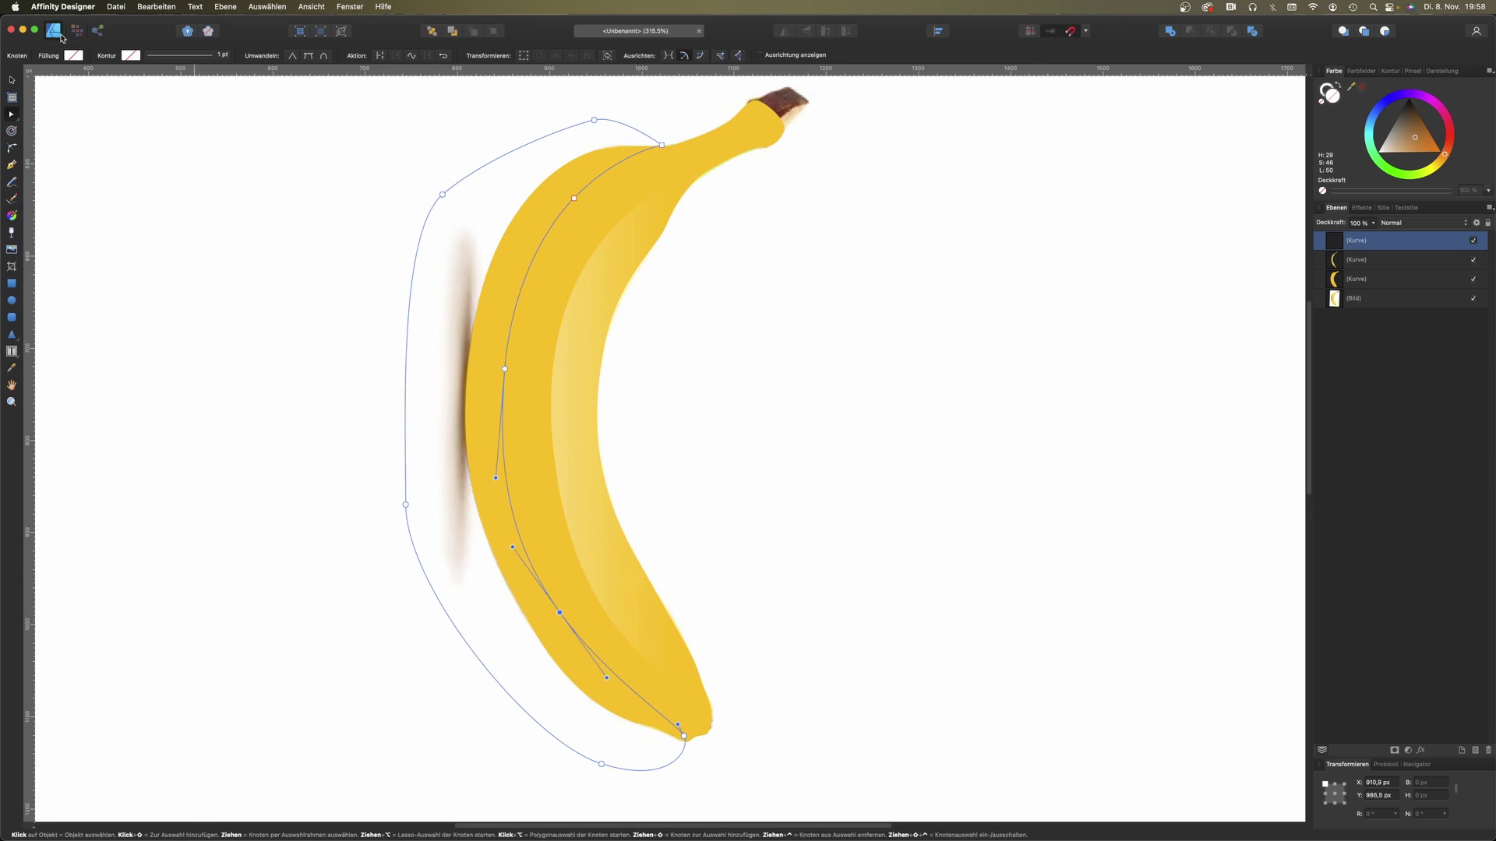
click(13, 81)
click(1424, 142)
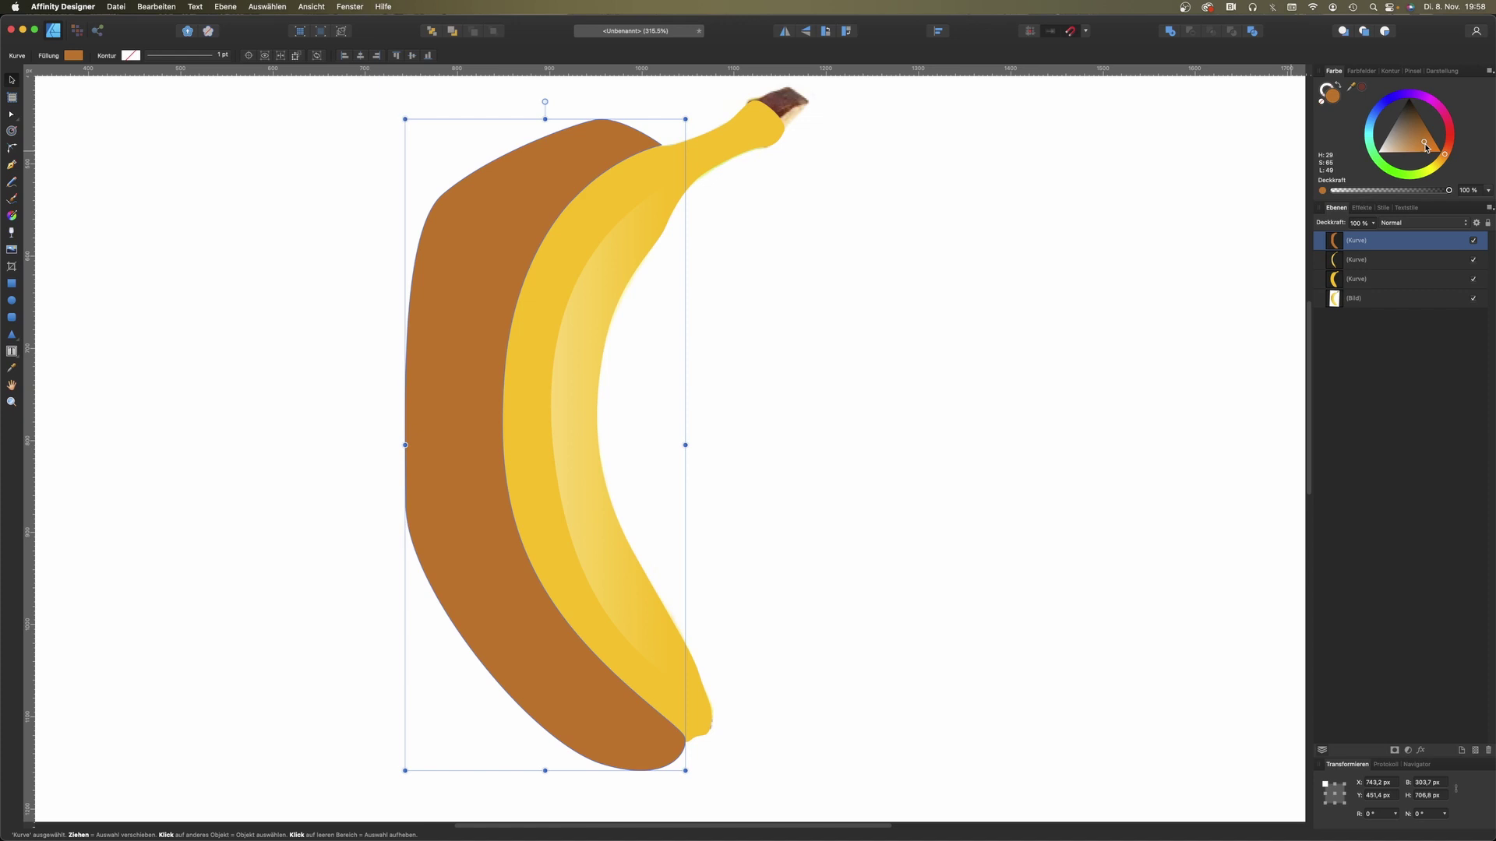
click(1363, 279)
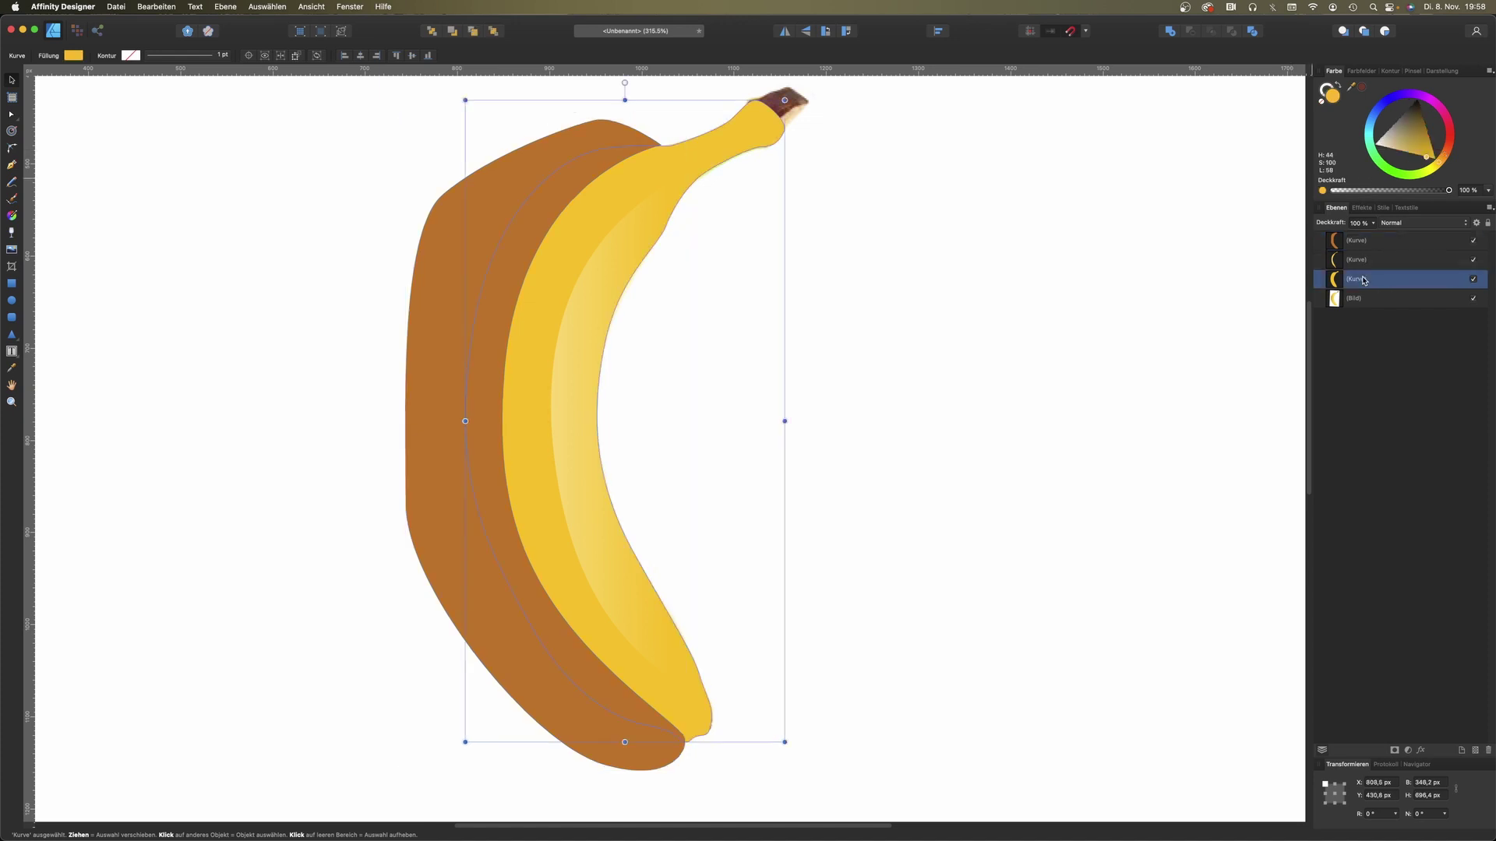
key(super+j)
drag(1373, 281, 1351, 253)
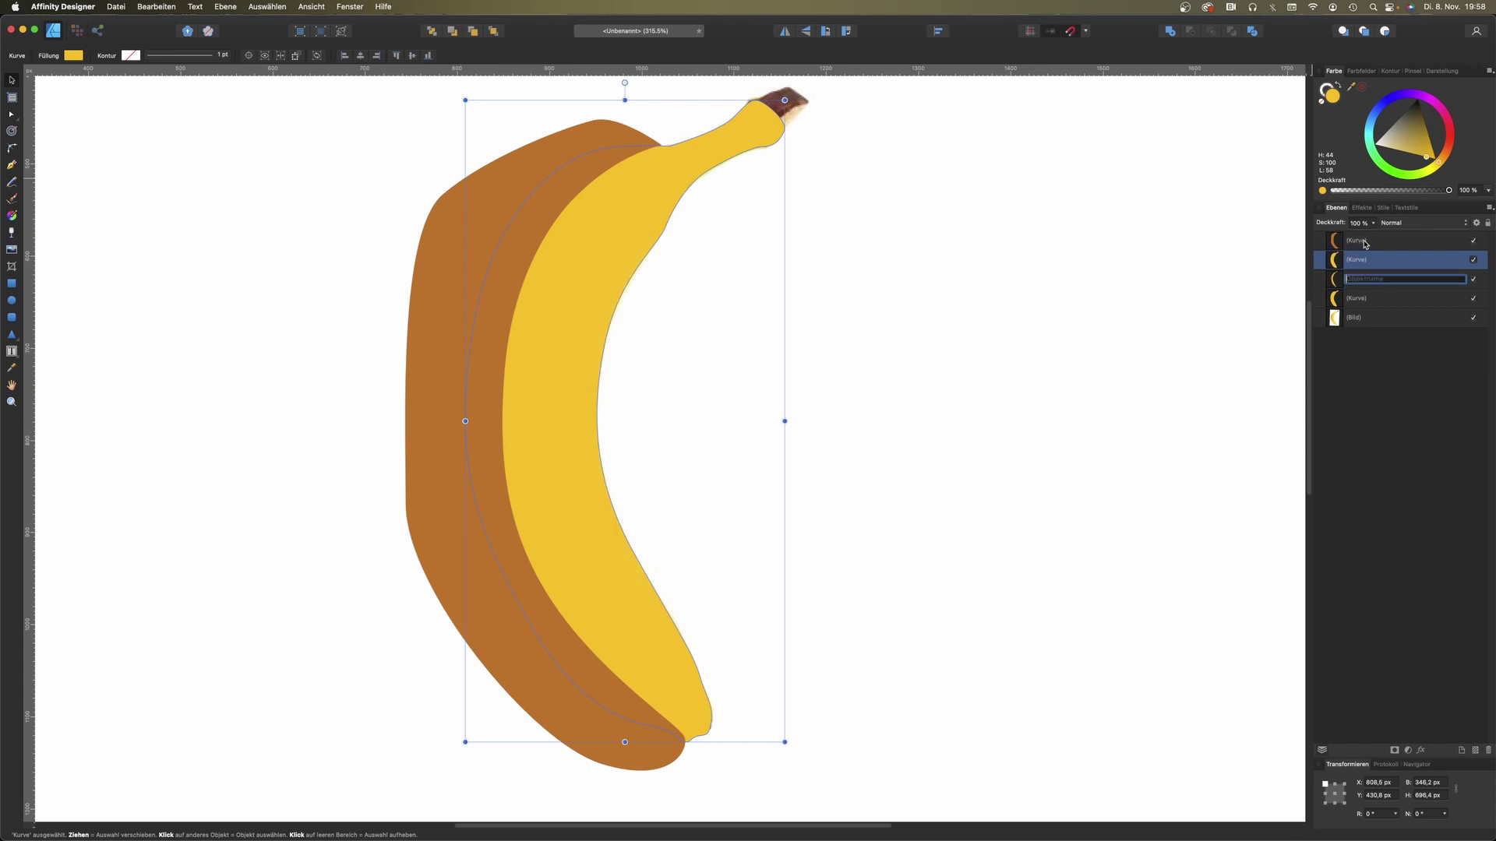
shift+click(1364, 241)
click(1211, 31)
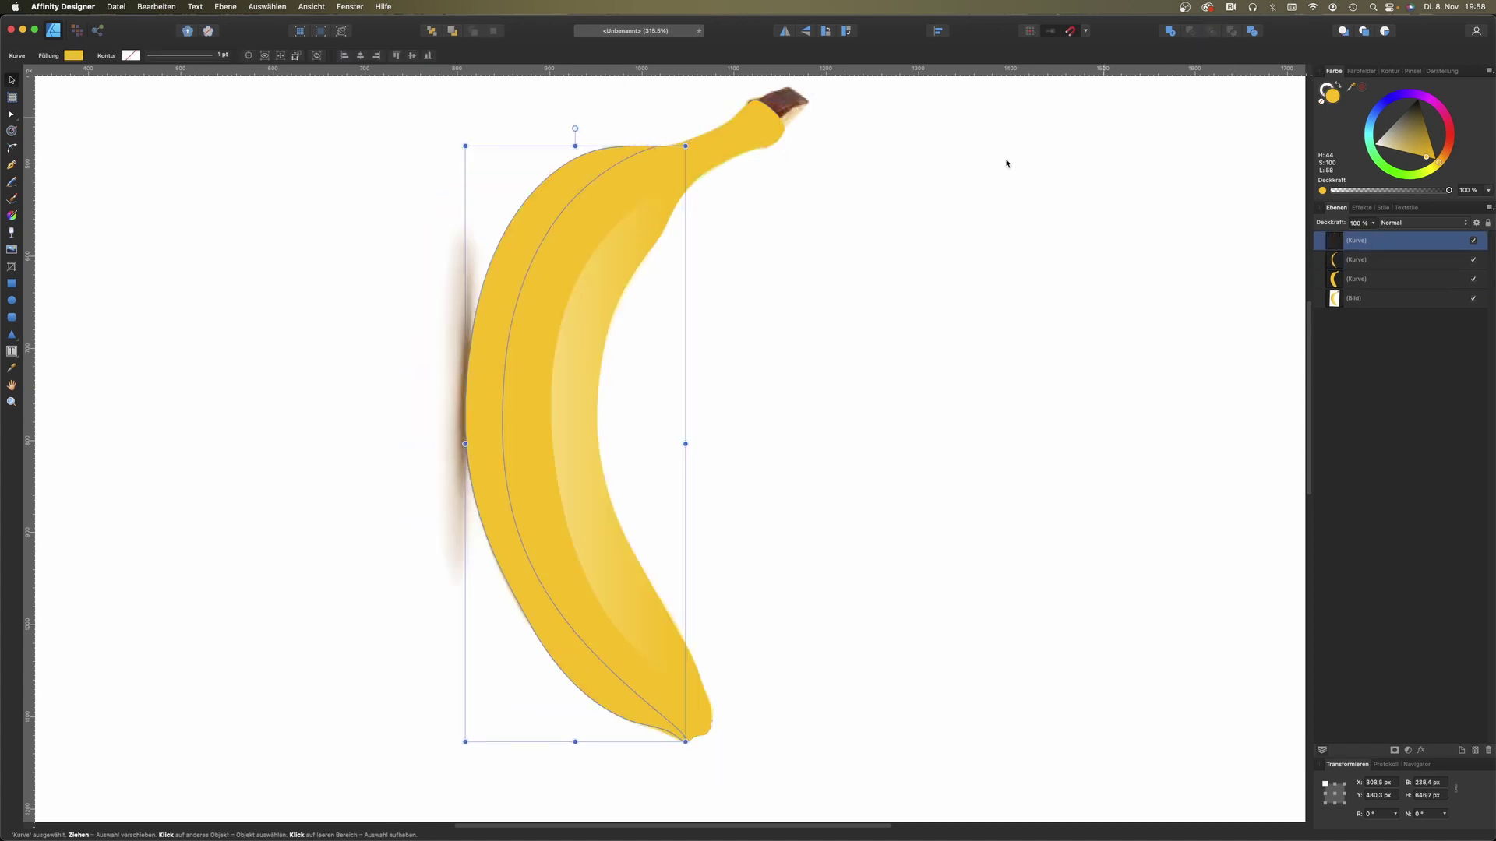
Step: Shade the brown shape with a linear gradient stretched so its dark end reaches far left
click(11, 216)
drag(529, 345, 342, 390)
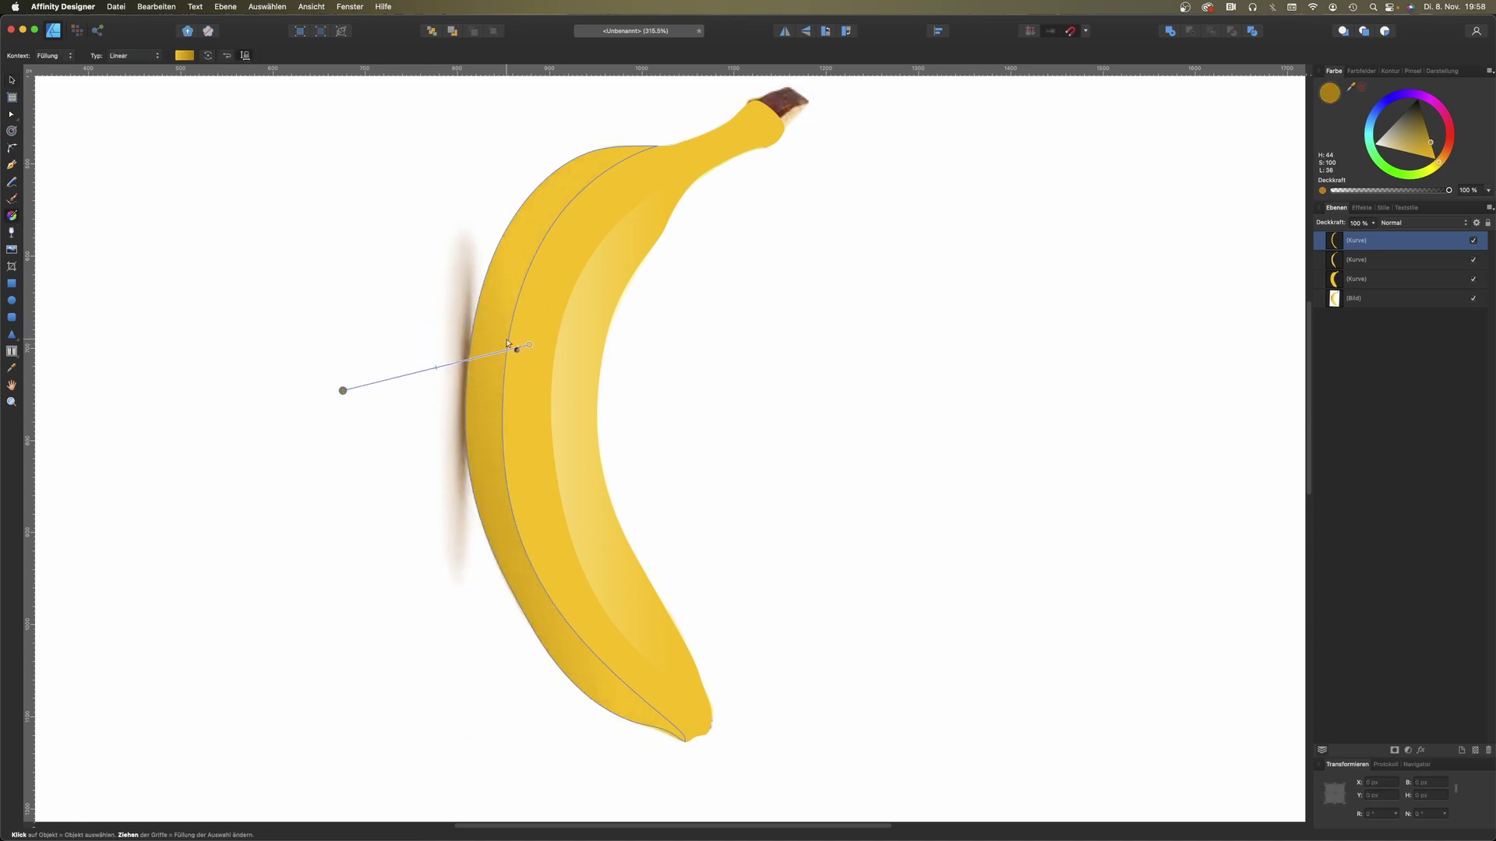
drag(531, 342, 580, 329)
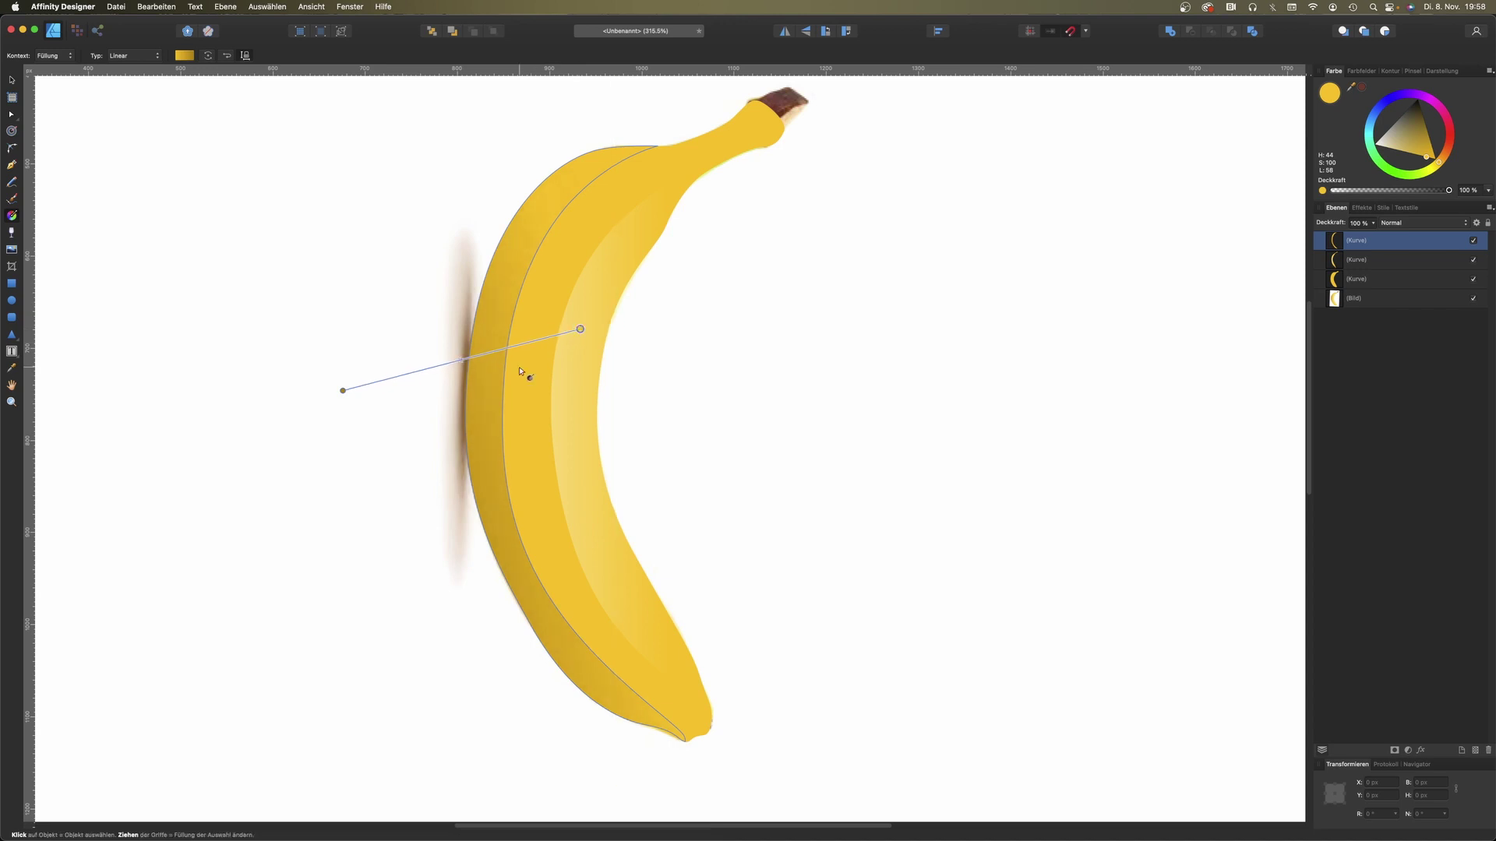
mouse_move(342, 388)
mouse_down()
mouse_move(220, 457)
mouse_move(145, 406)
mouse_up()
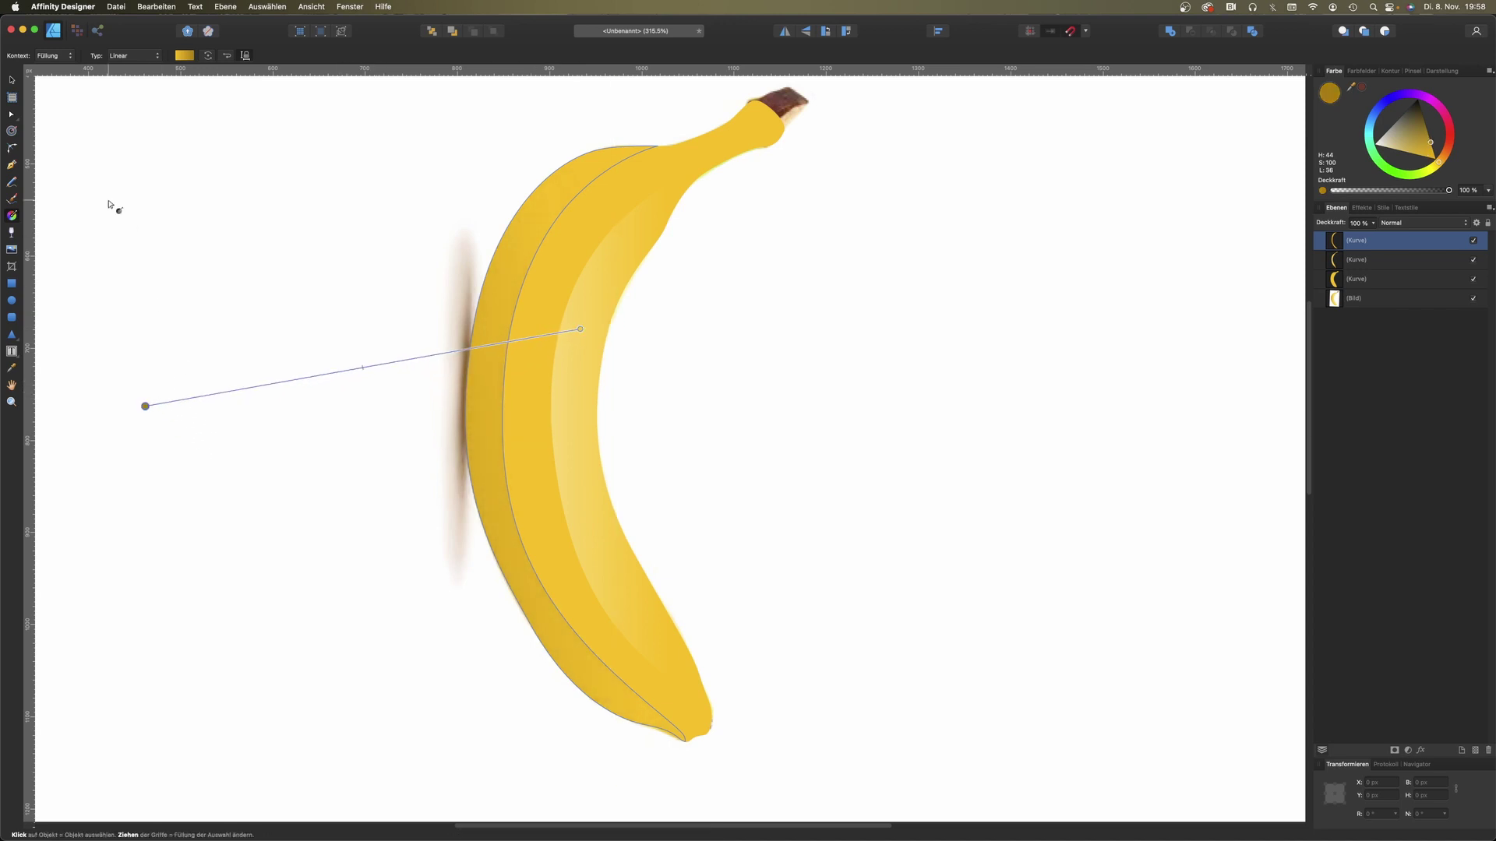
click(12, 80)
click(120, 120)
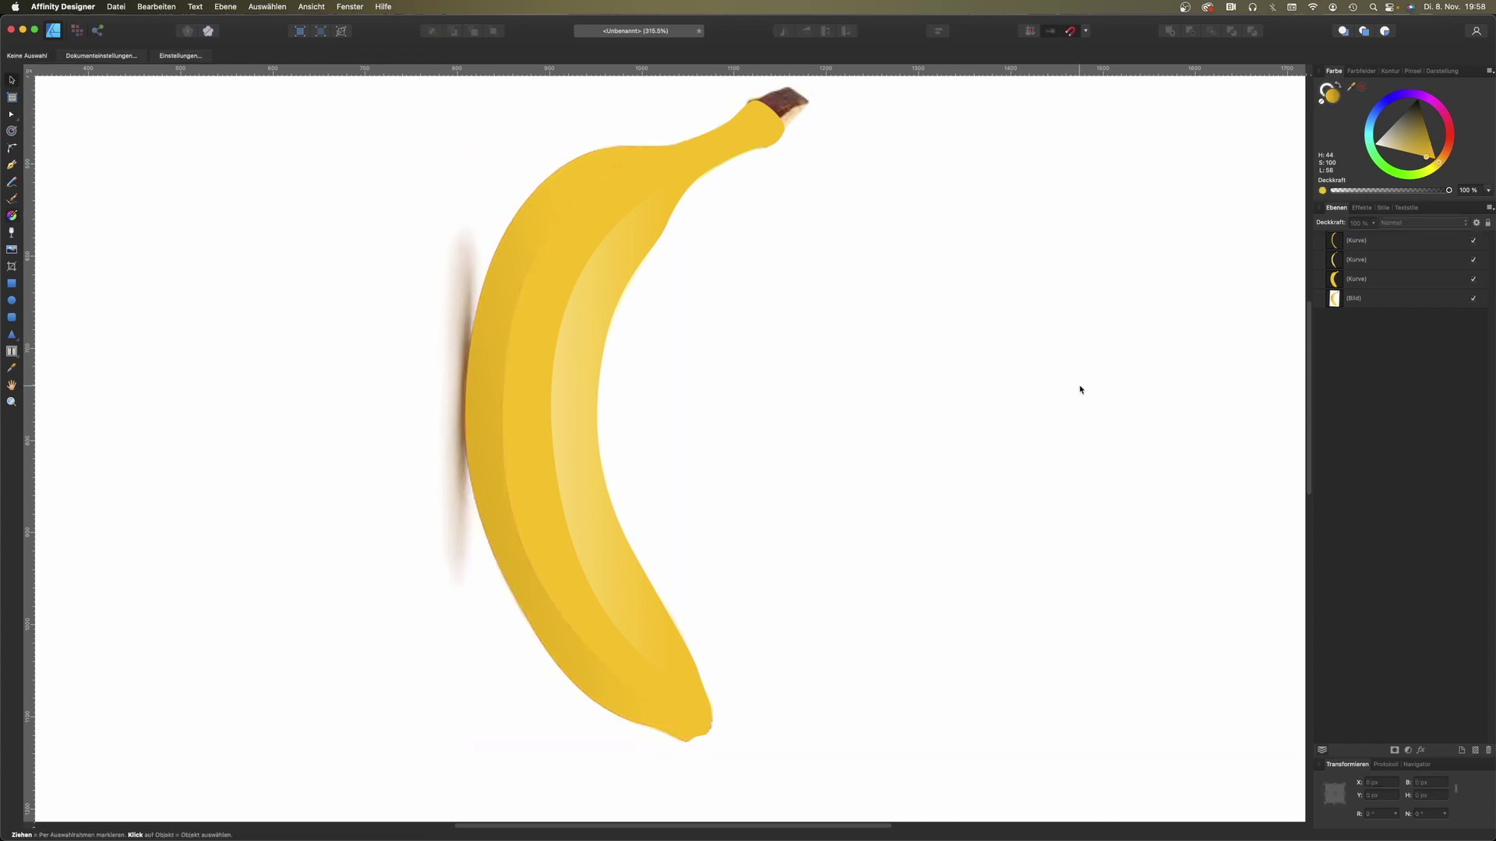
Step: Delete the reference photo layer, then marquee-select and deselect the three banana curves
scroll(989, 433, down, 2)
scroll(982, 437, down, 2)
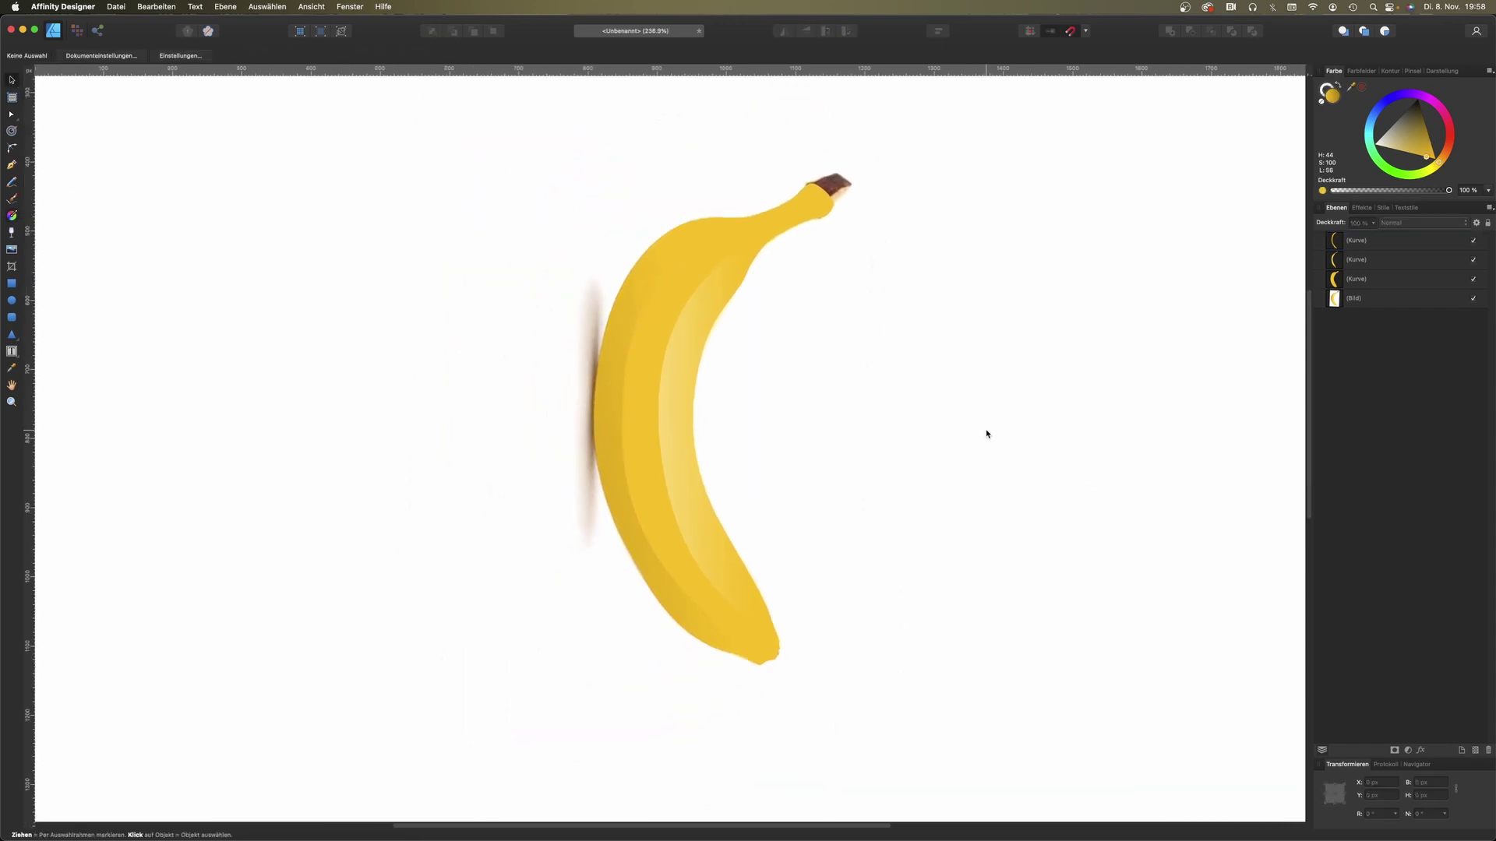
click(1439, 302)
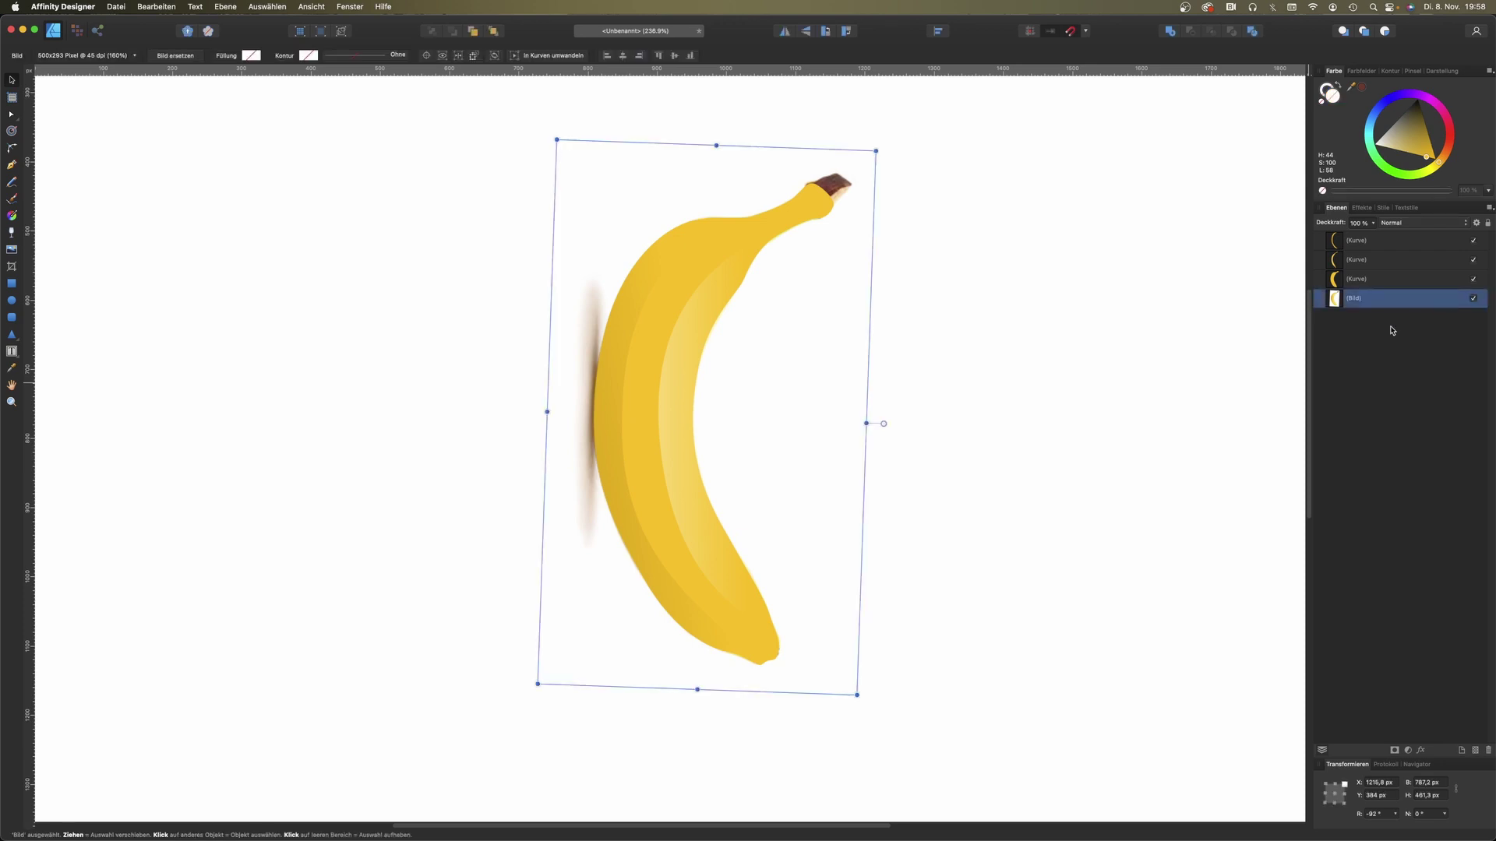
key(Delete)
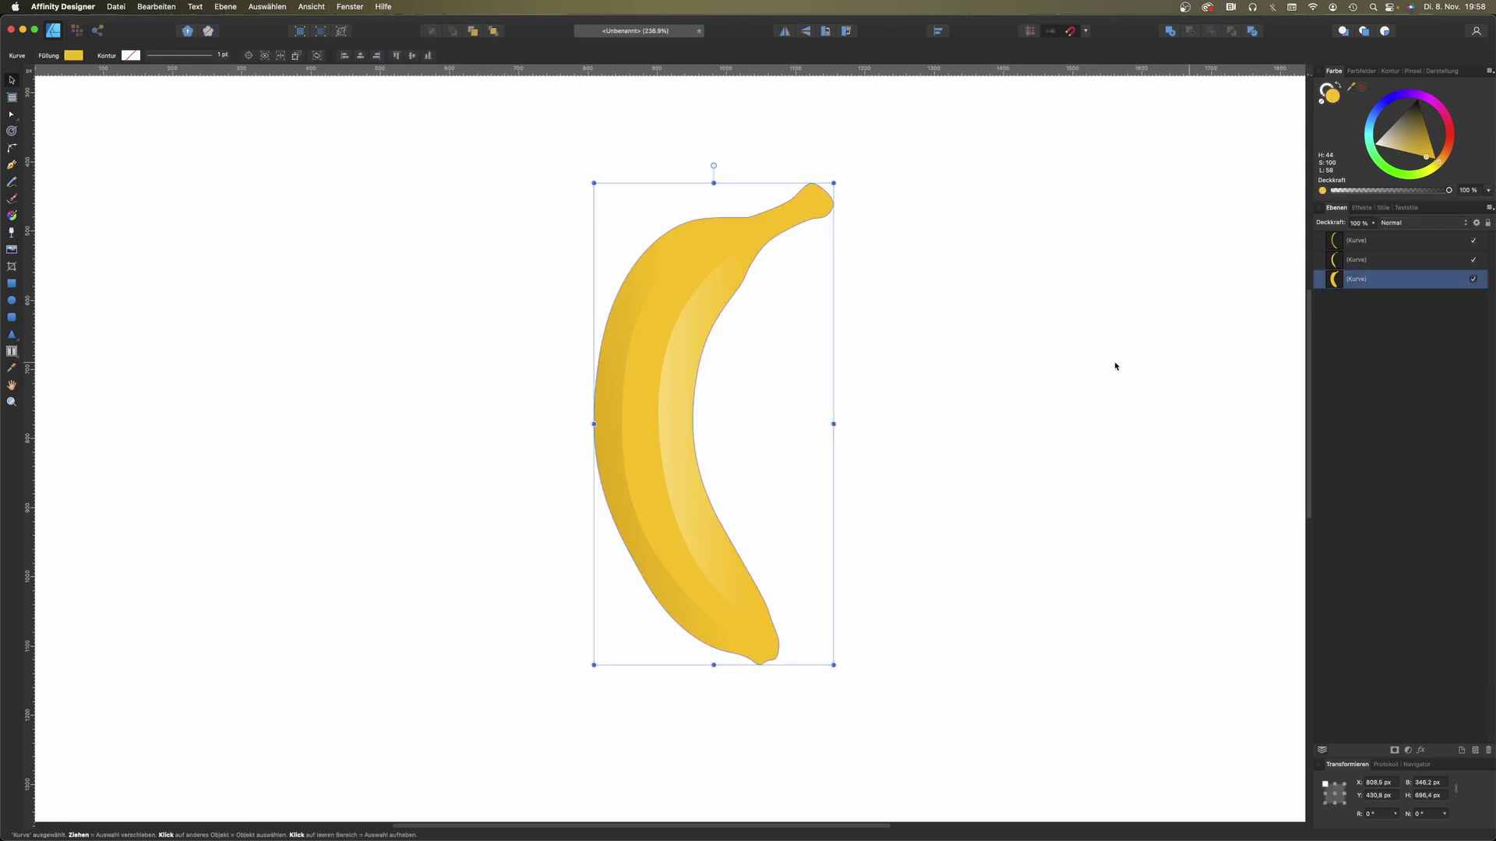
click(953, 333)
mouse_move(945, 152)
mouse_down()
mouse_move(604, 634)
mouse_move(437, 692)
mouse_up()
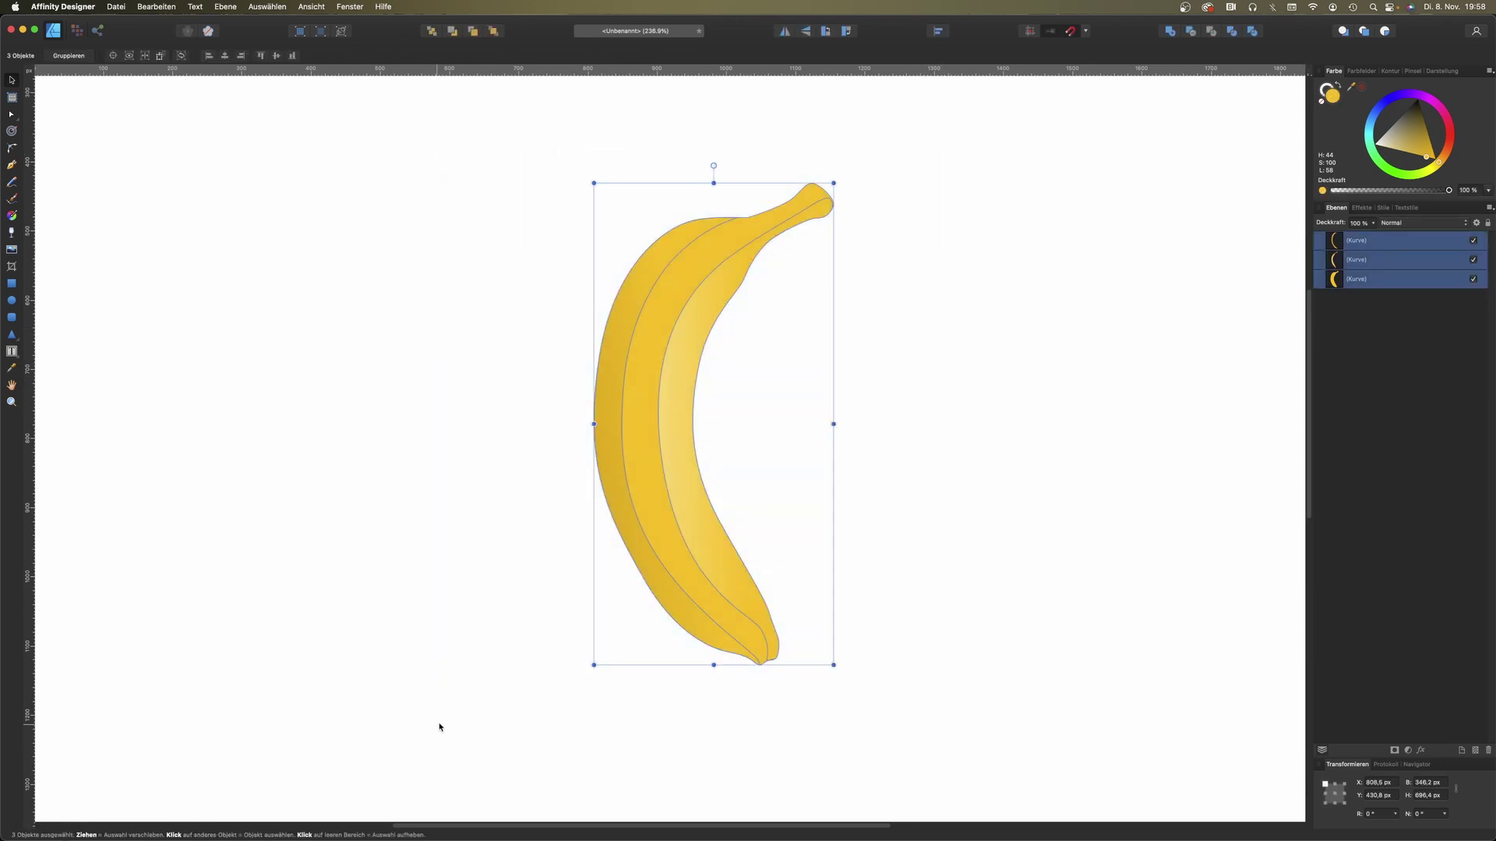
click(916, 419)
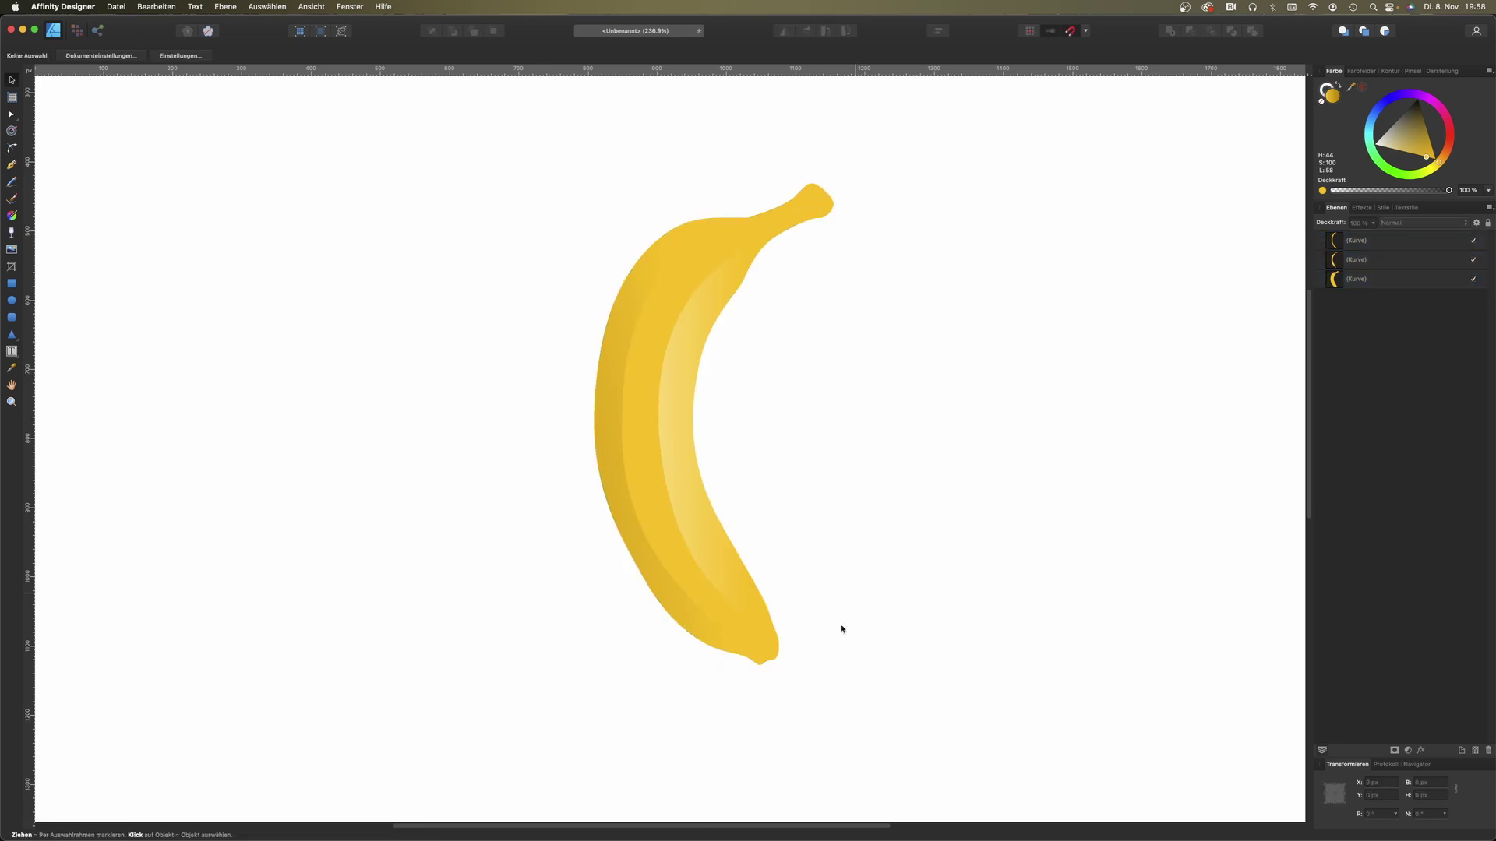
scroll(775, 691, up, 1)
scroll(801, 681, up, 3)
scroll(803, 681, up, 3)
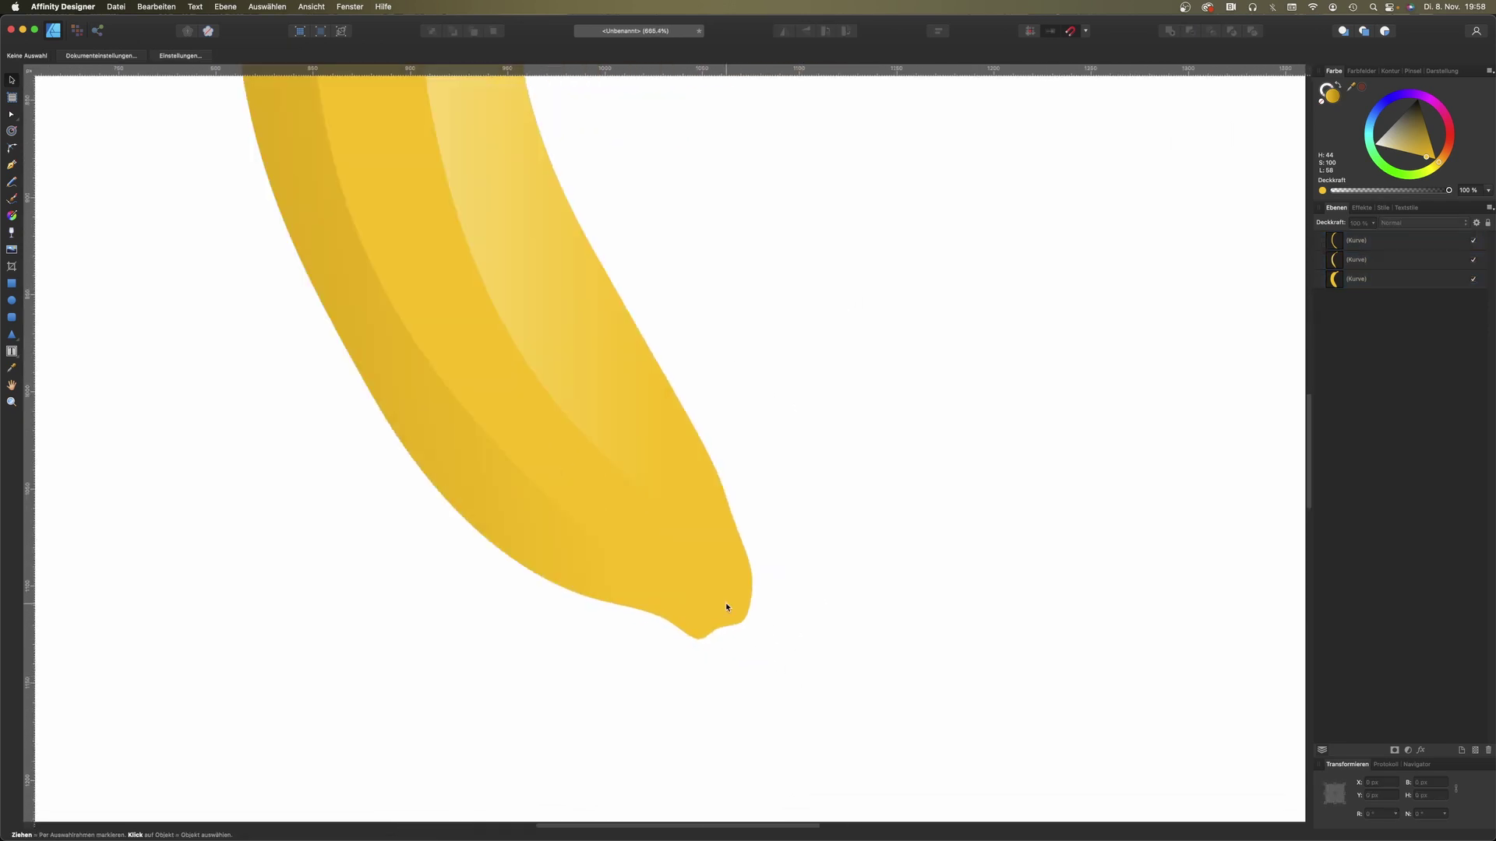
Step: Pen-draw a closed shape covering the banana's bottom tip
click(12, 165)
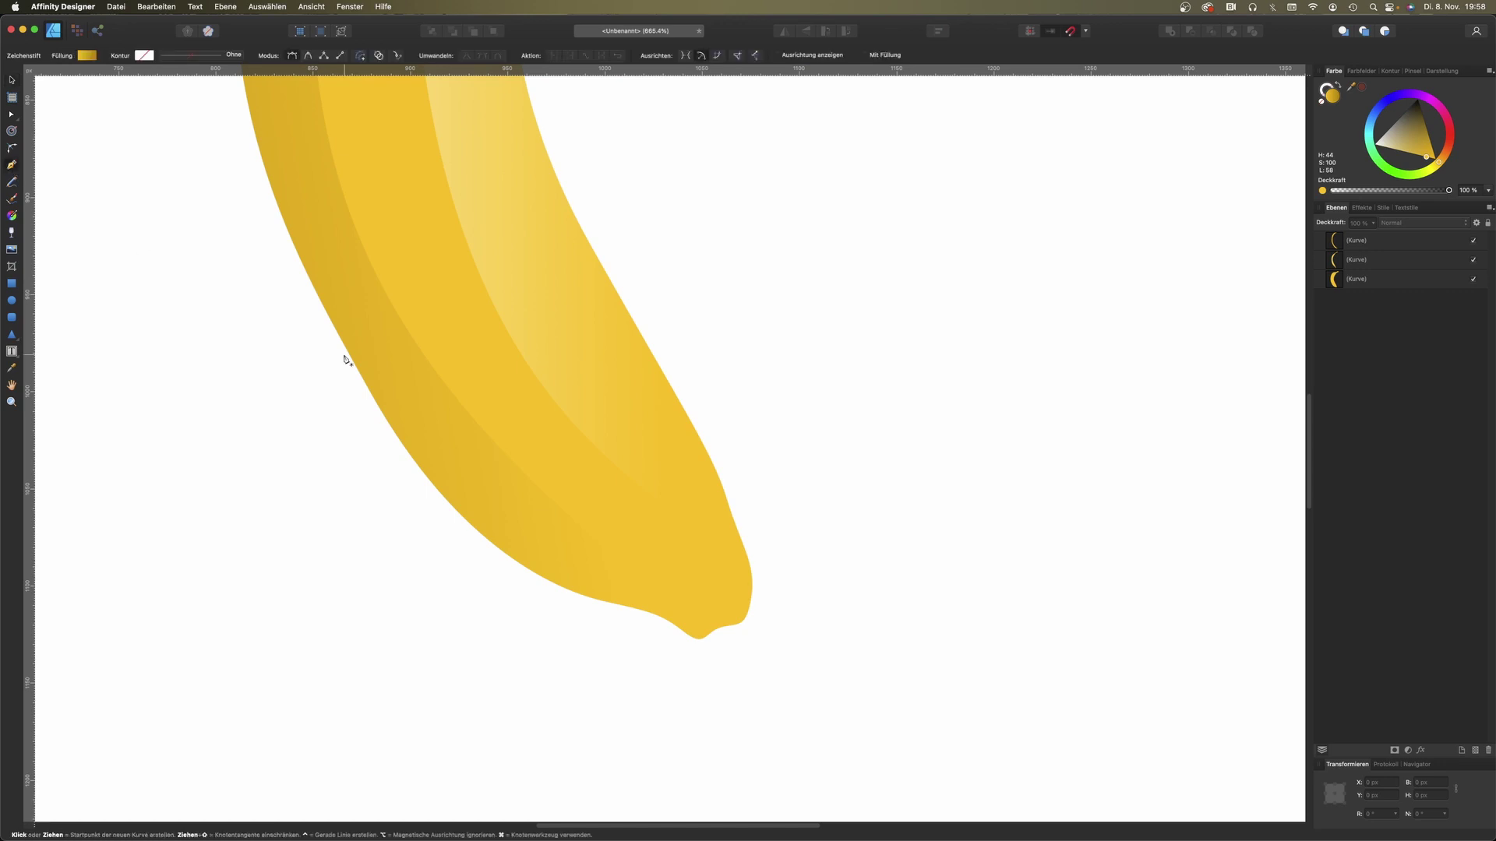
click(668, 619)
click(714, 619)
click(747, 591)
click(769, 564)
click(812, 653)
click(720, 709)
click(647, 701)
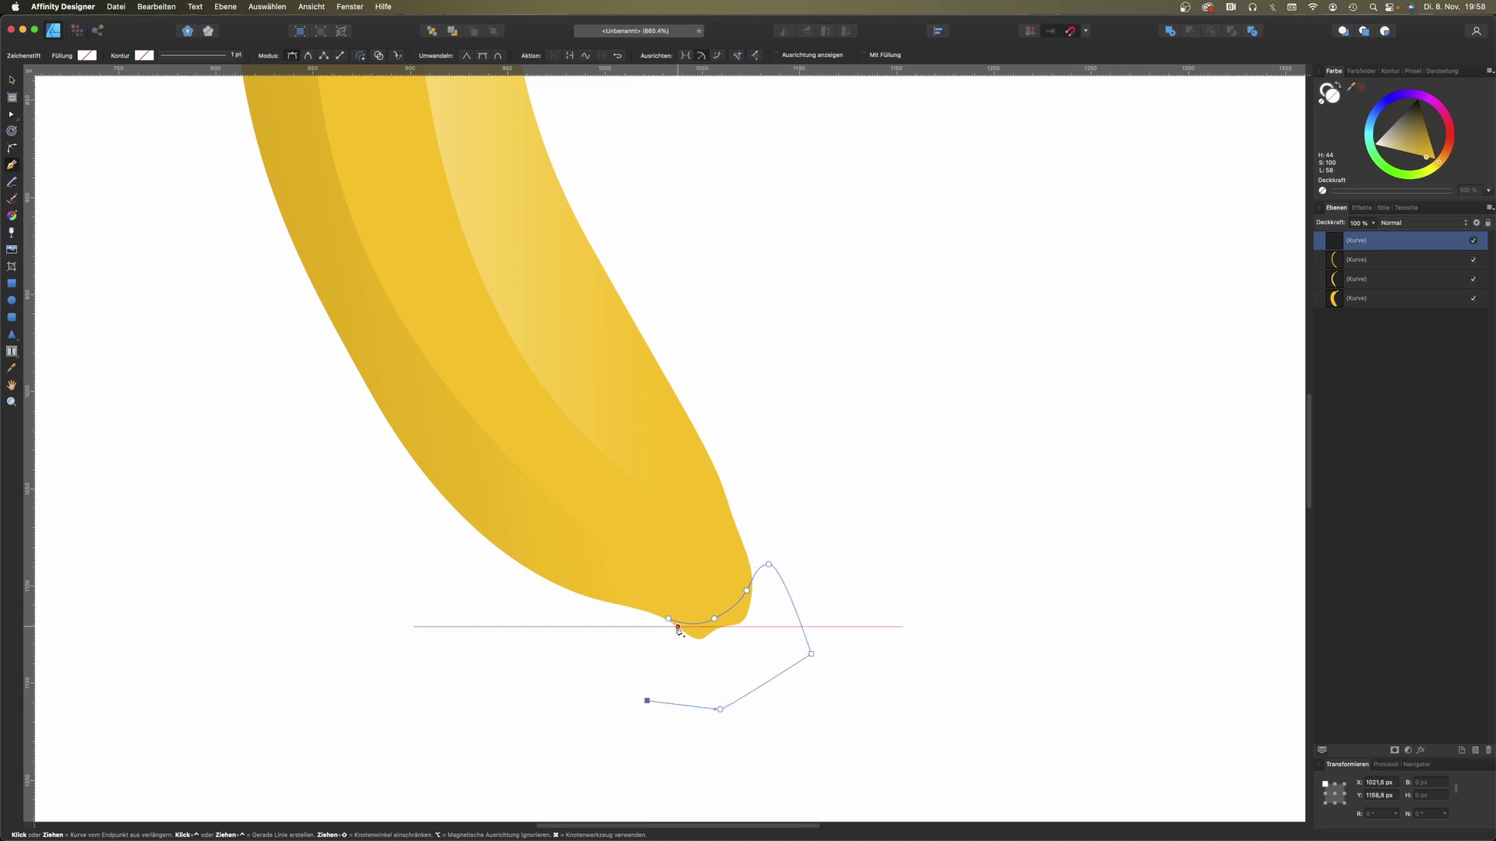
click(669, 619)
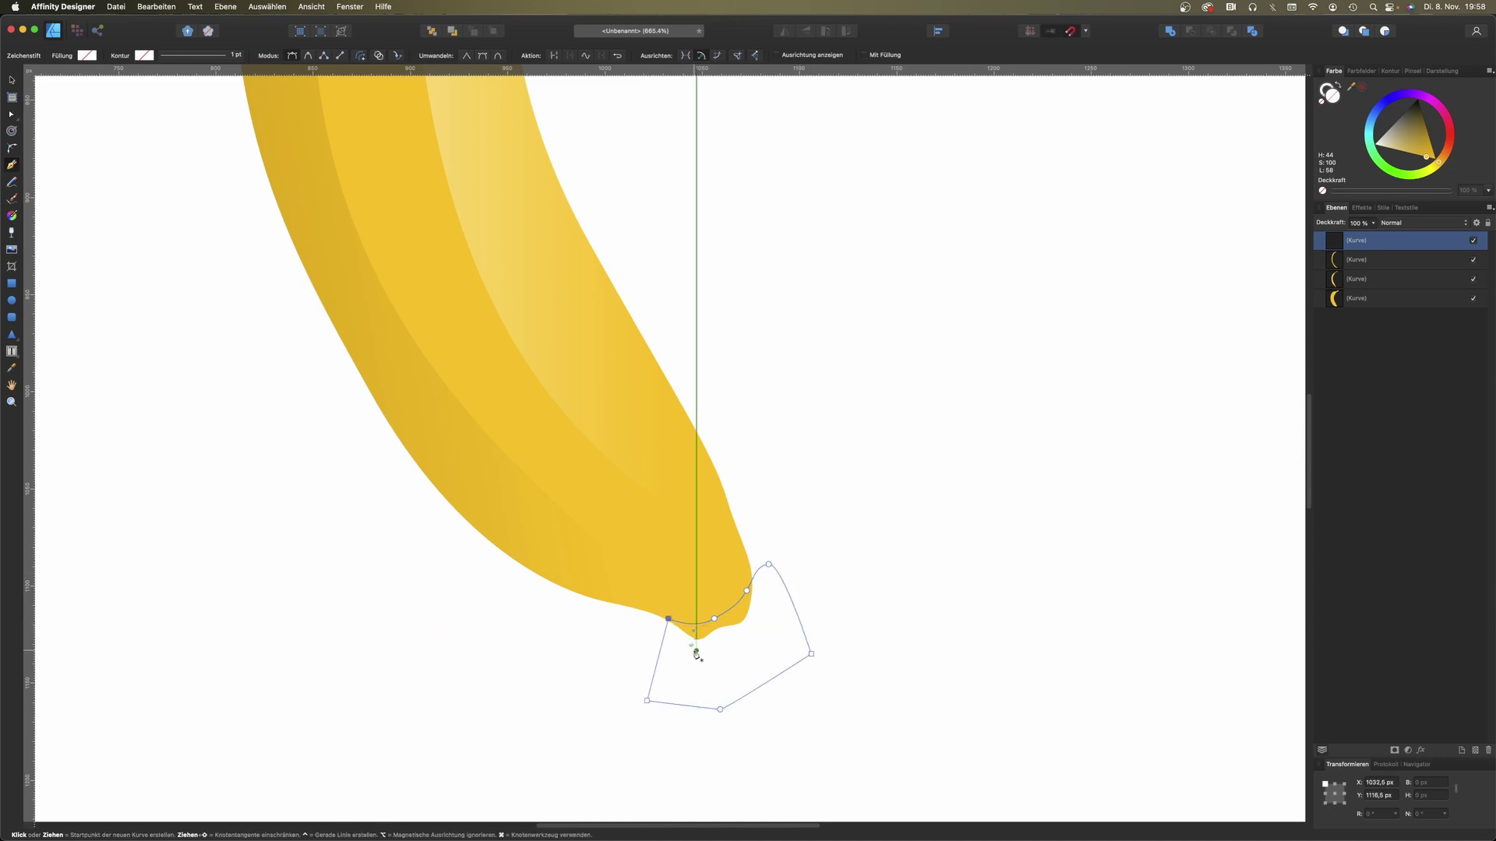
click(18, 80)
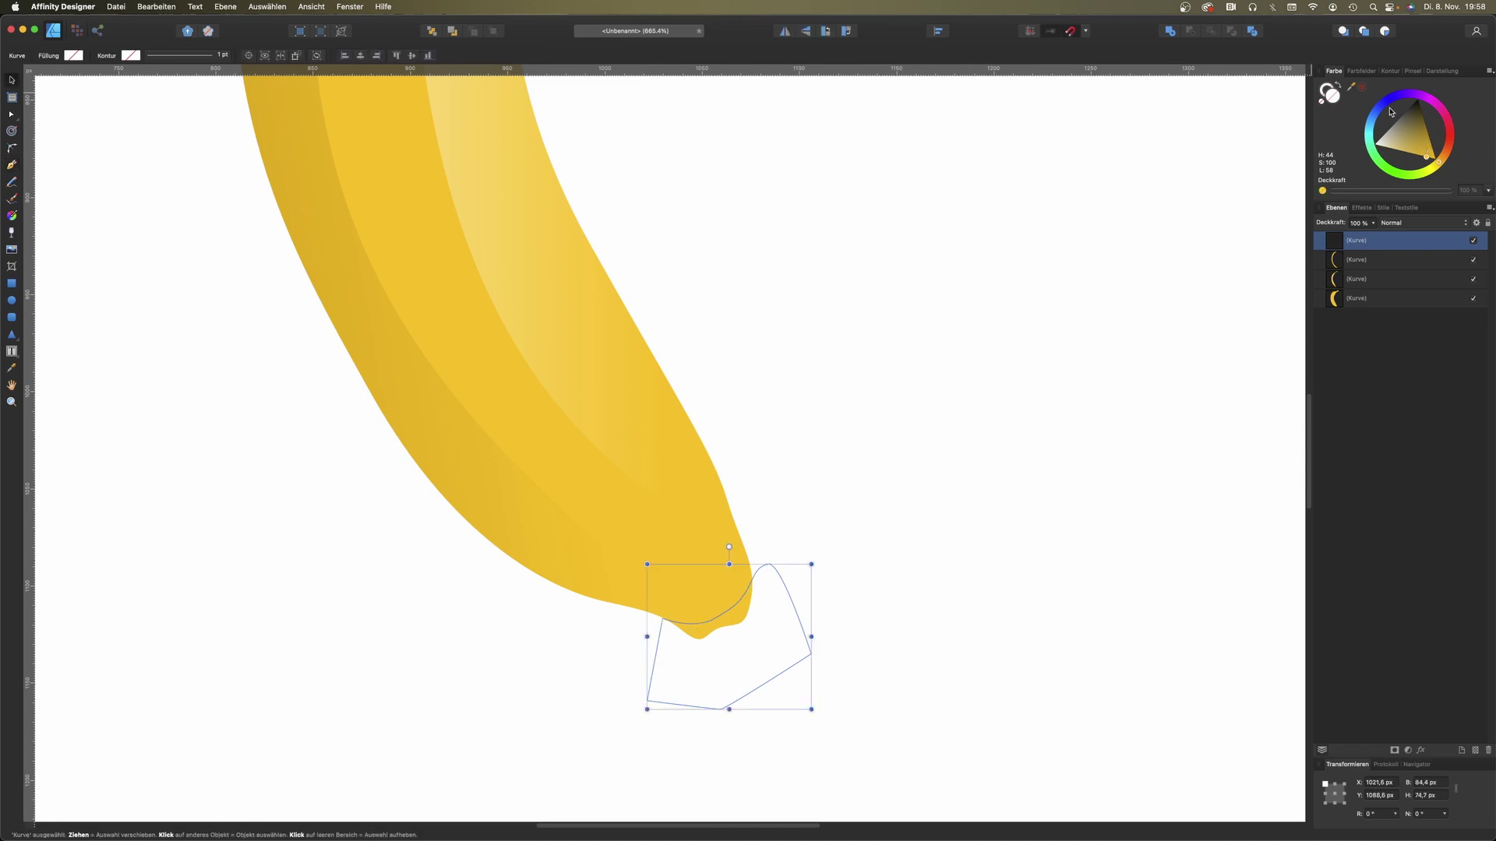
Step: Intersect the brown tip shape with a banana-body copy and recolour the result dark brown
click(1360, 91)
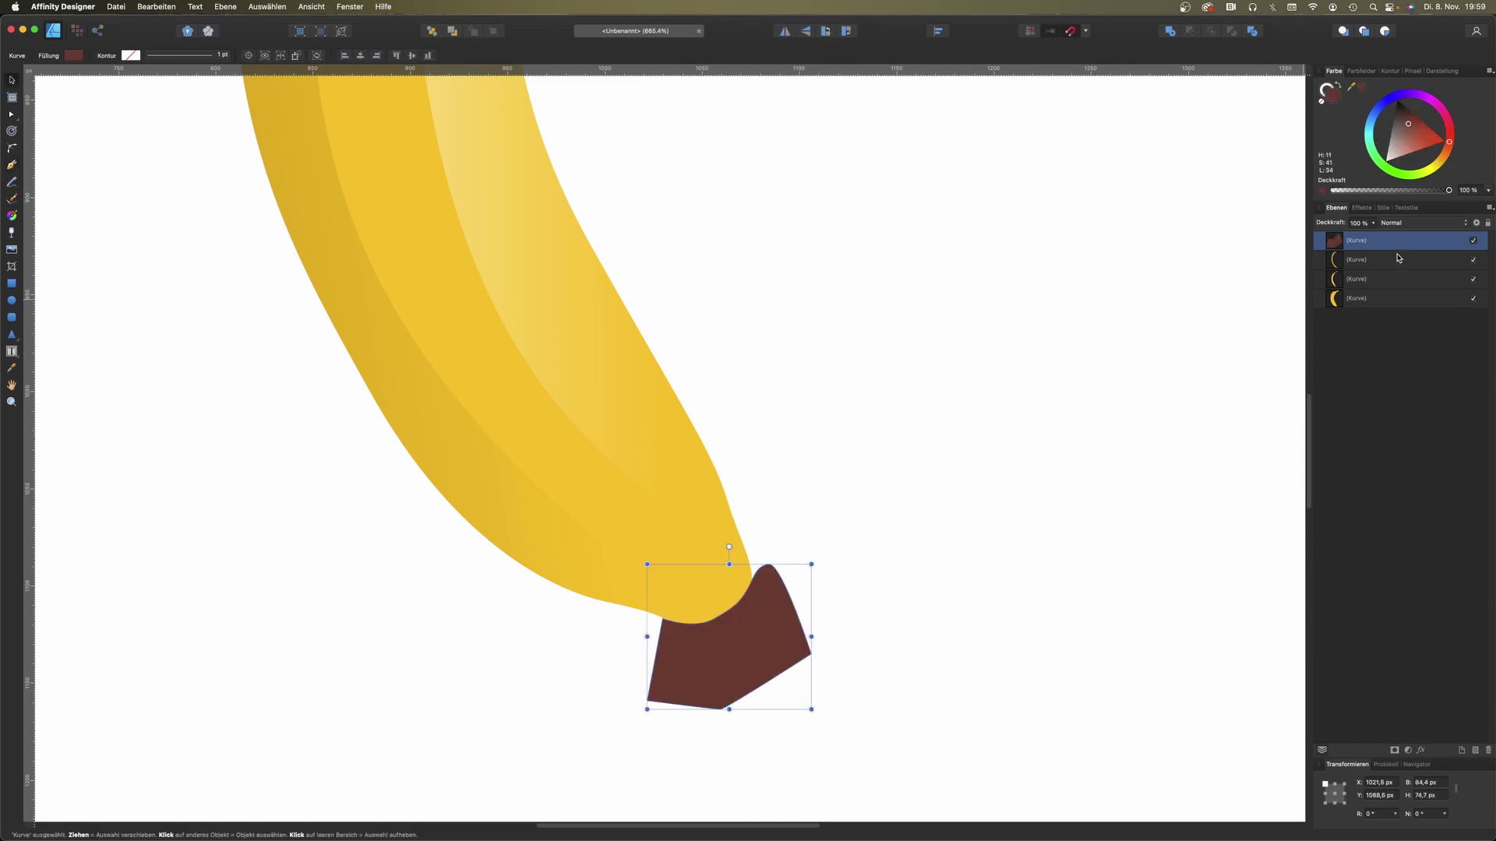
click(1369, 299)
key(super+j)
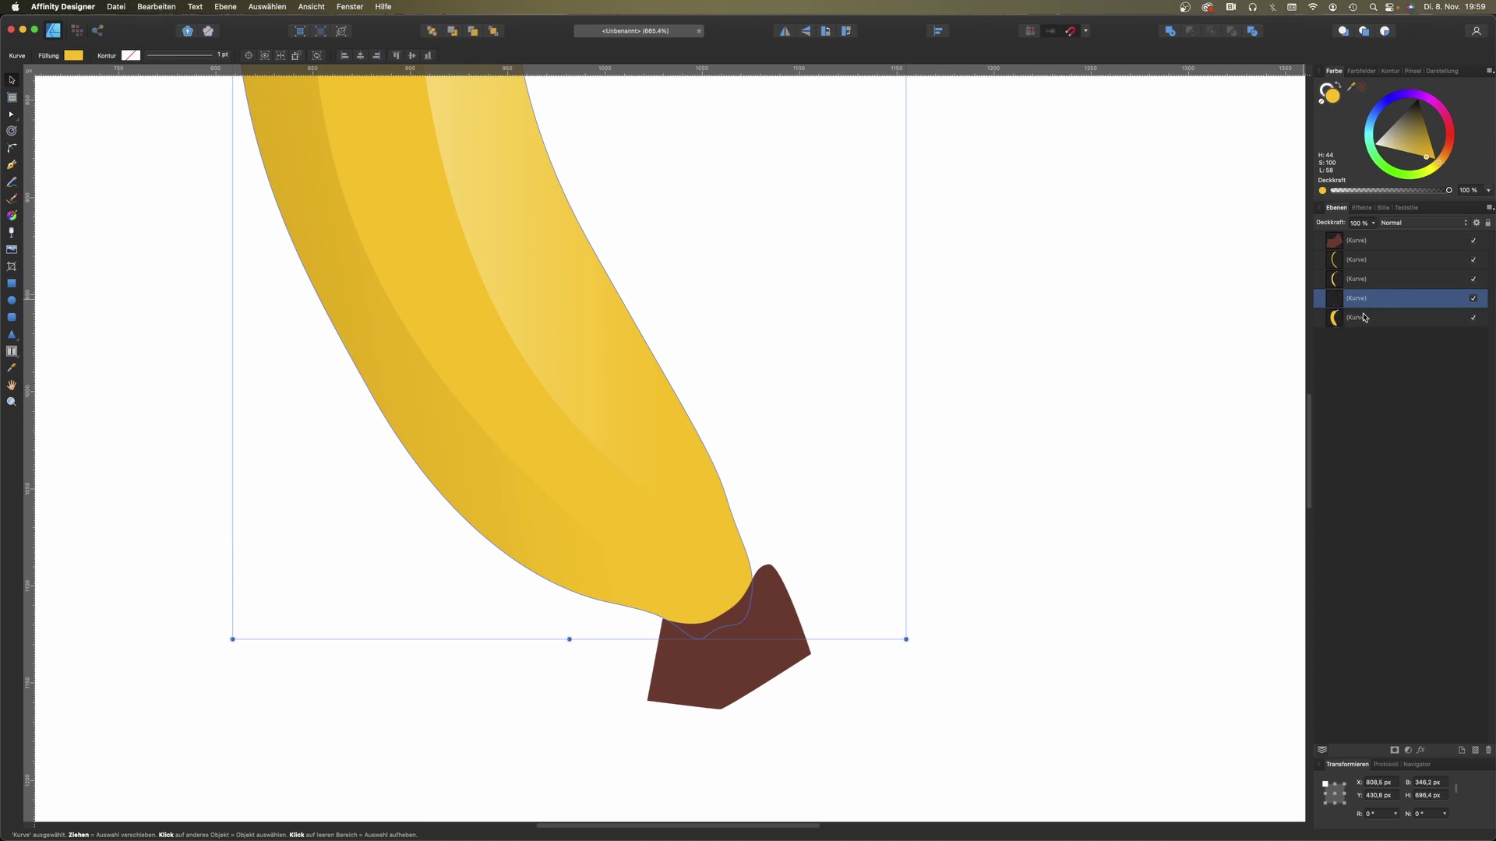
drag(1369, 299, 1343, 252)
shift+click(1346, 241)
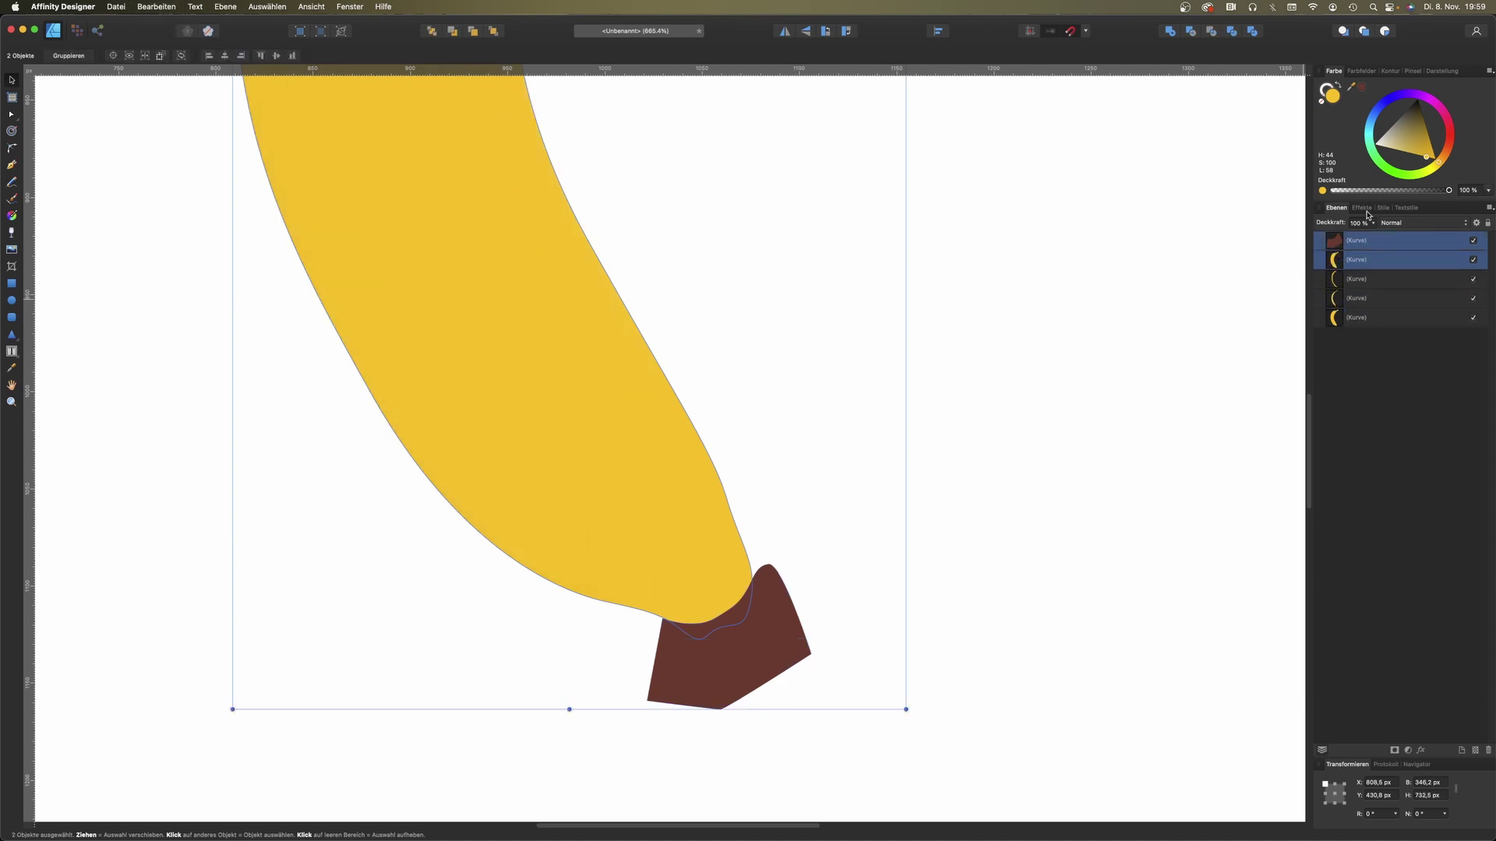
click(1209, 32)
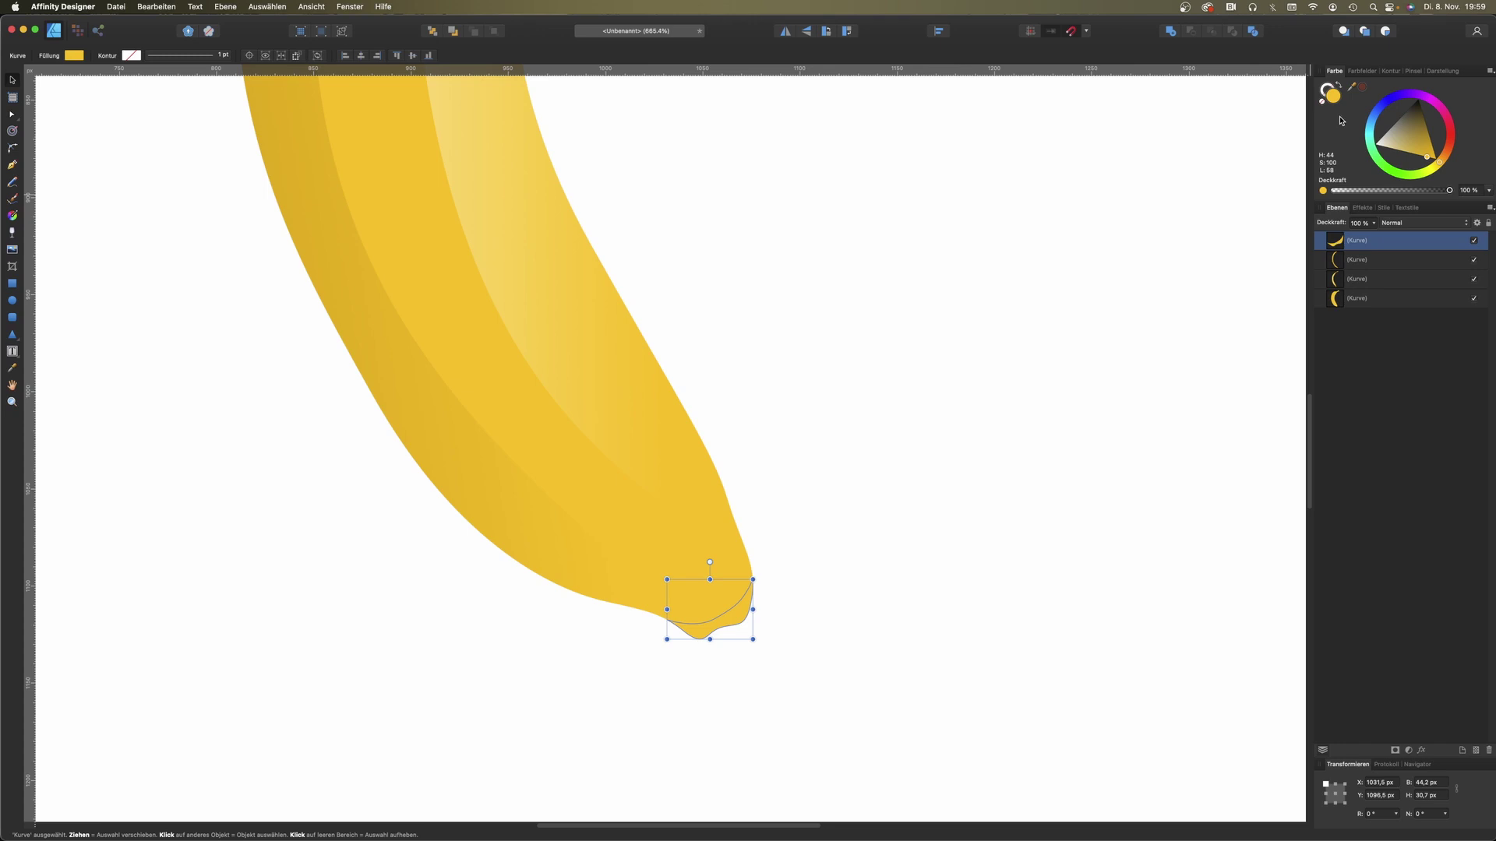
click(1362, 87)
click(872, 390)
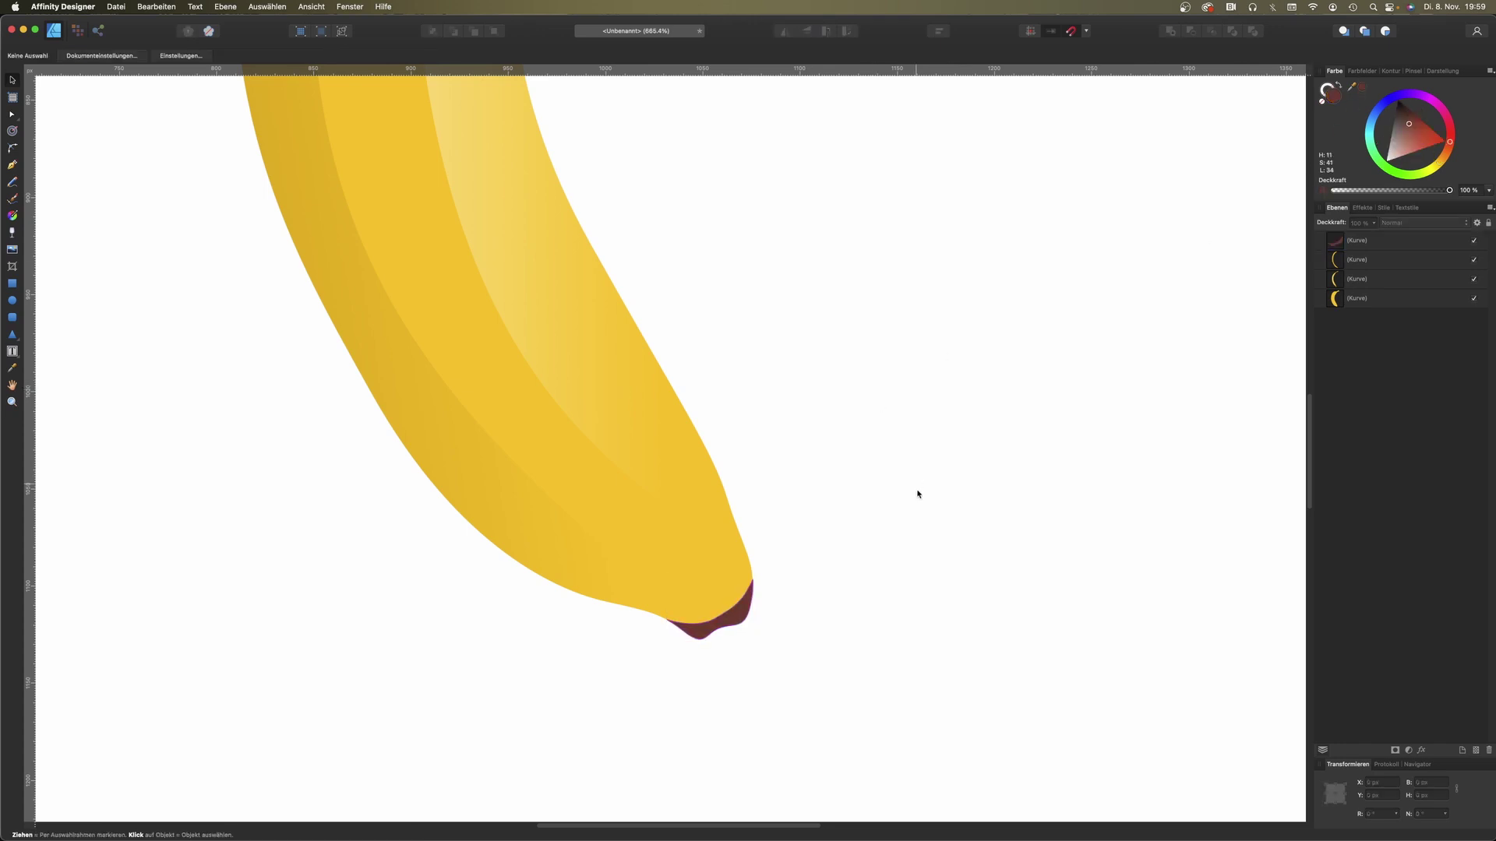
scroll(918, 494, down, 3)
scroll(945, 507, down, 2)
scroll(988, 507, down, 2)
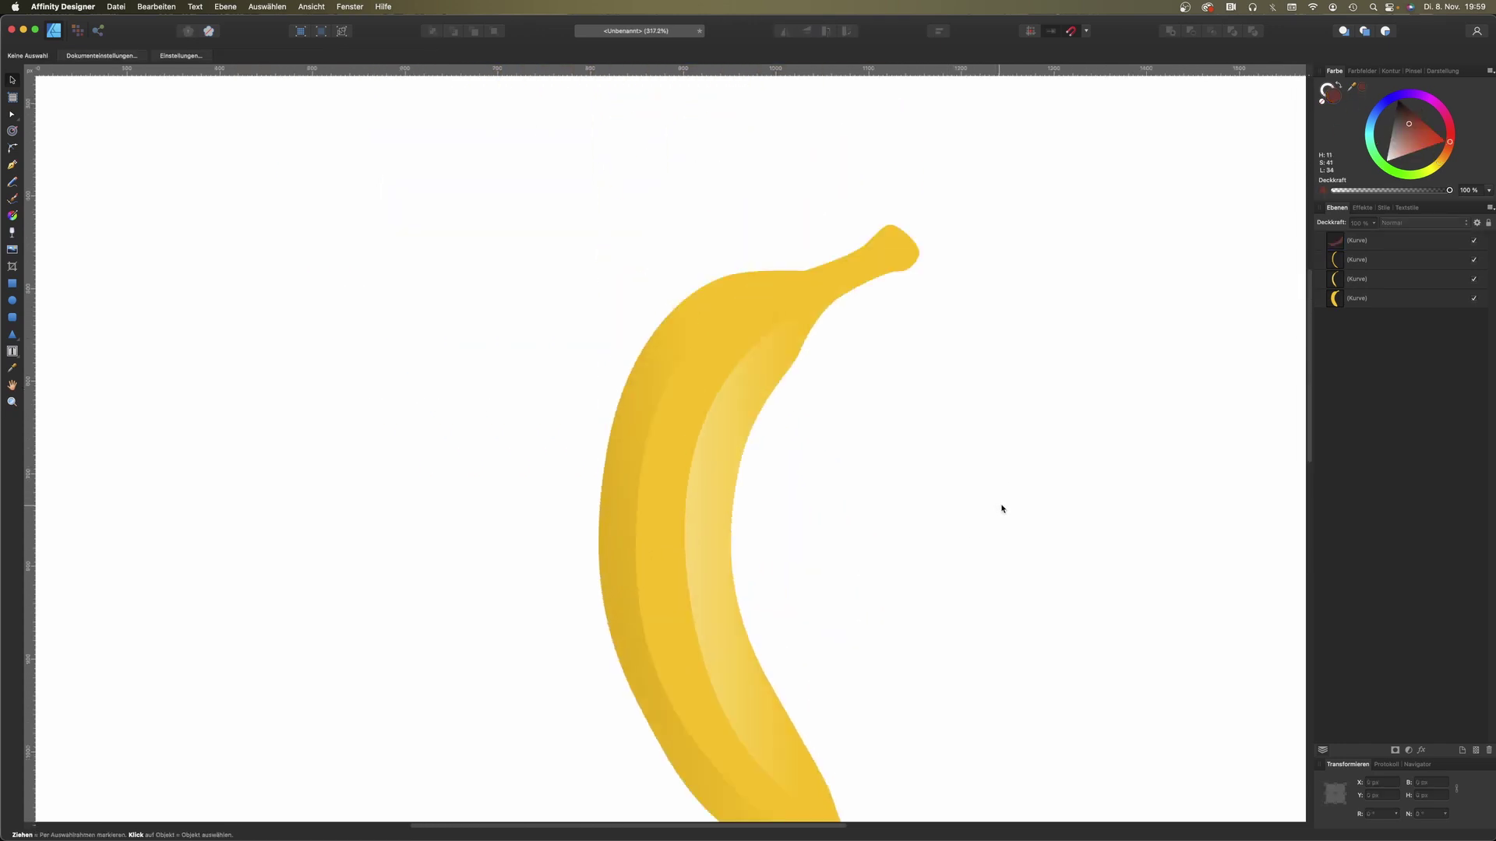
Step: Pen-draw a shape over the stem end and fill it dark brown
scroll(975, 243, up, 5)
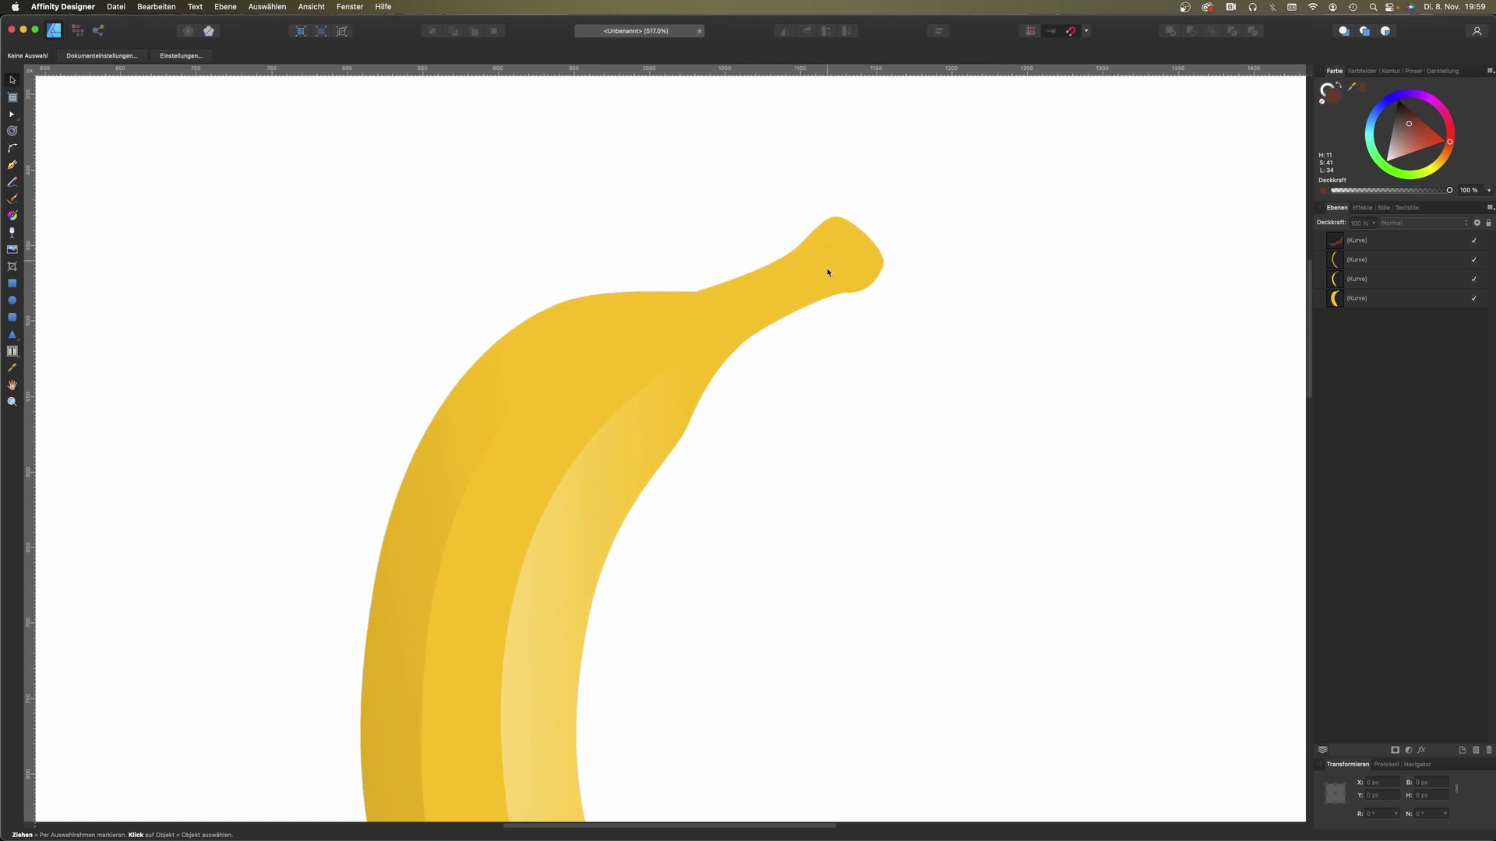
click(11, 165)
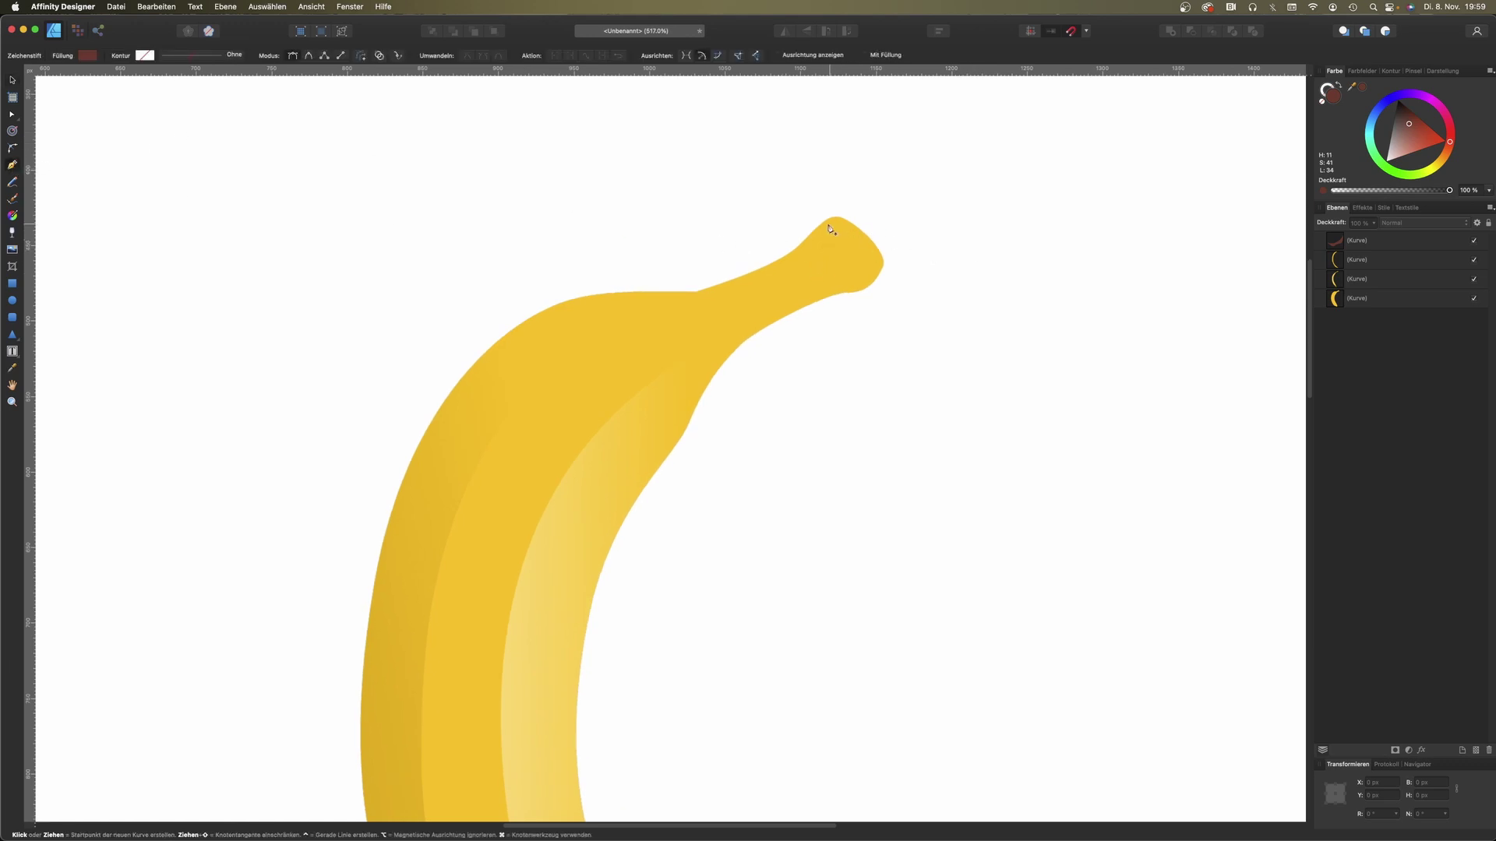
click(849, 236)
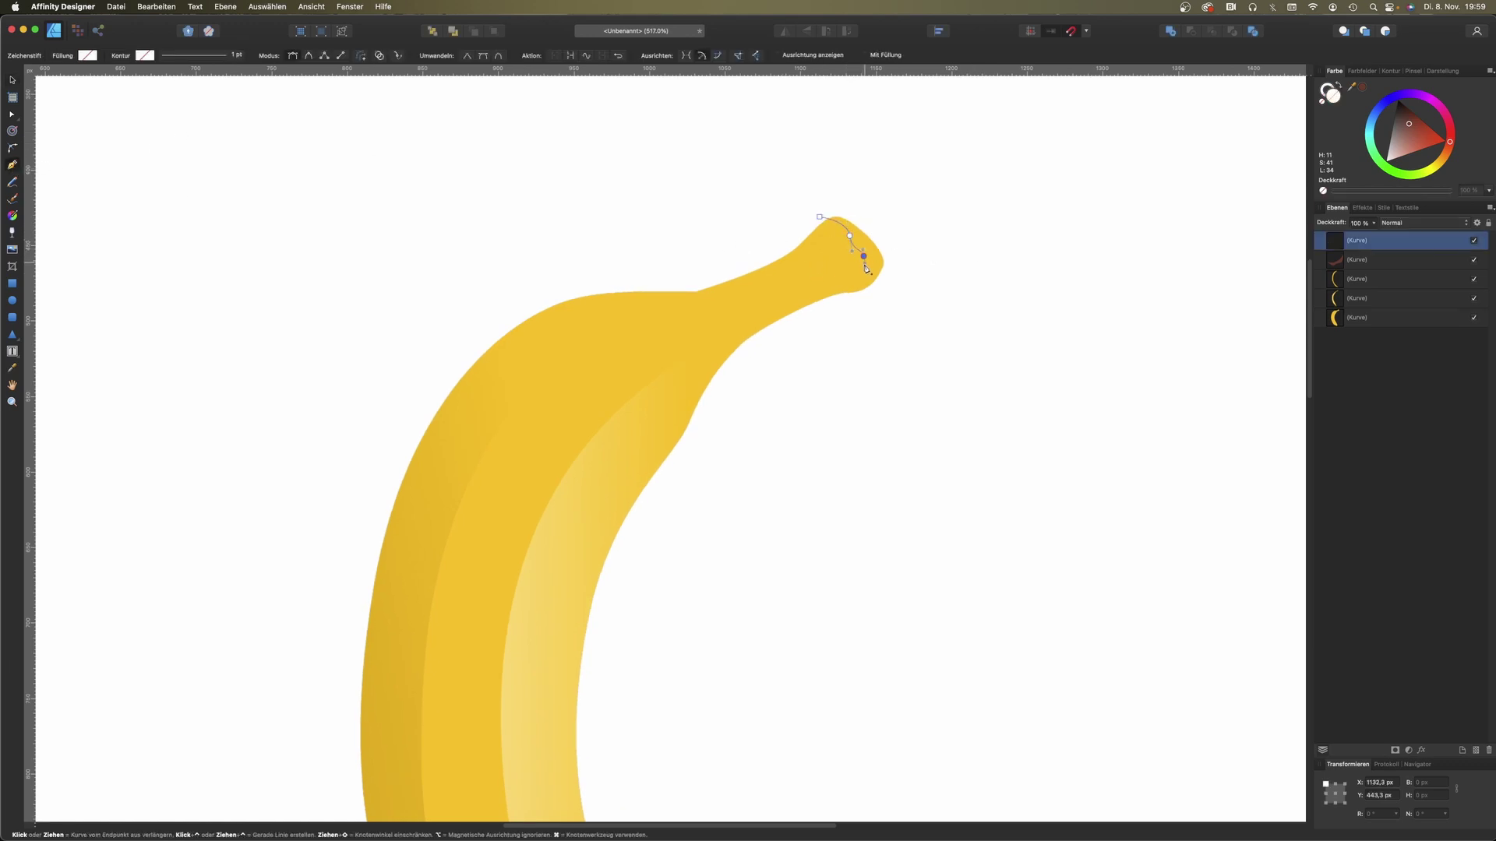
key(a)
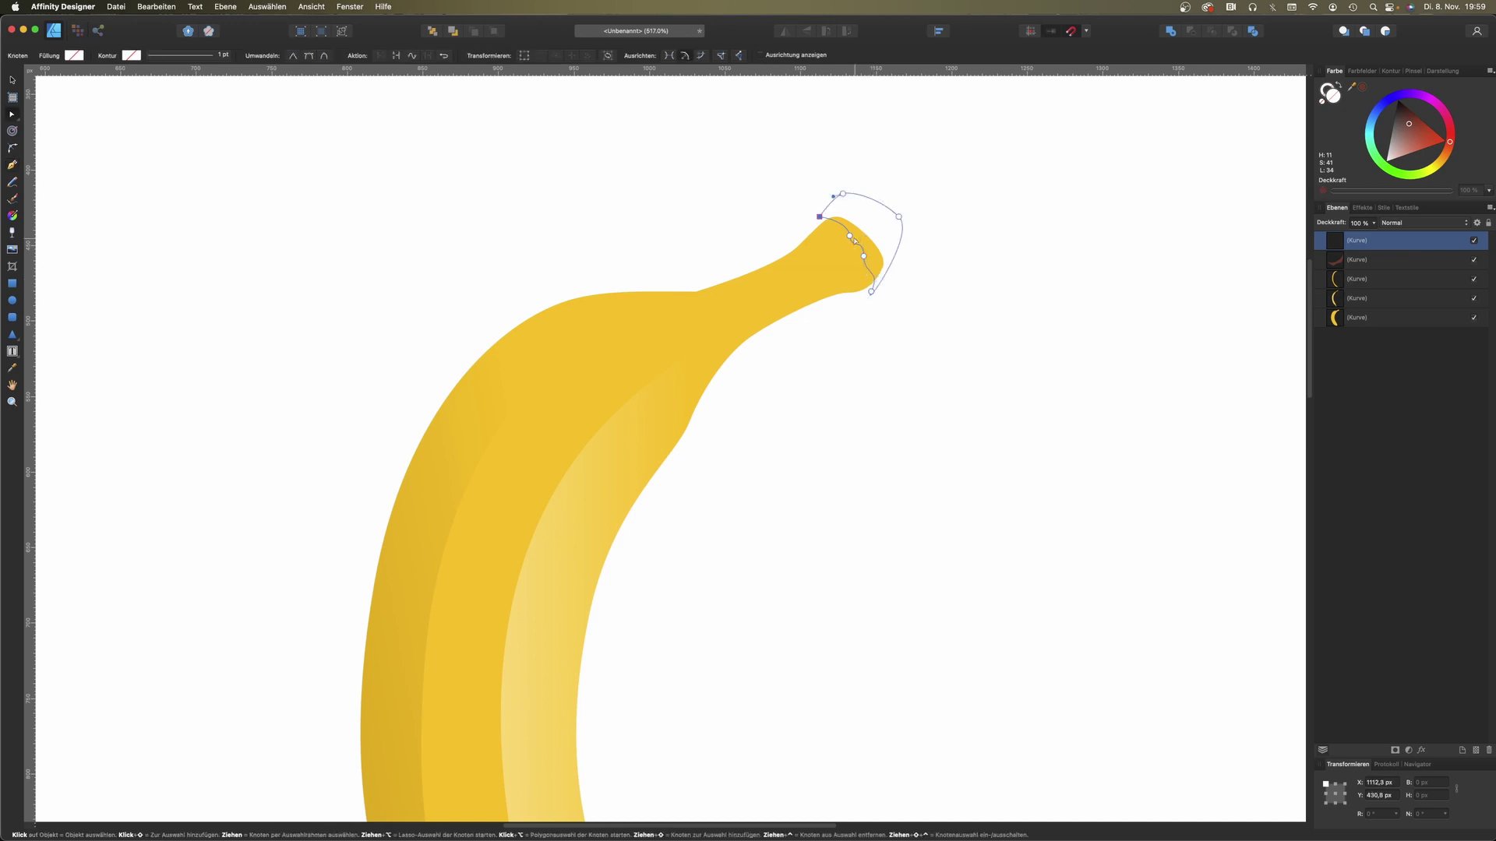
click(1362, 85)
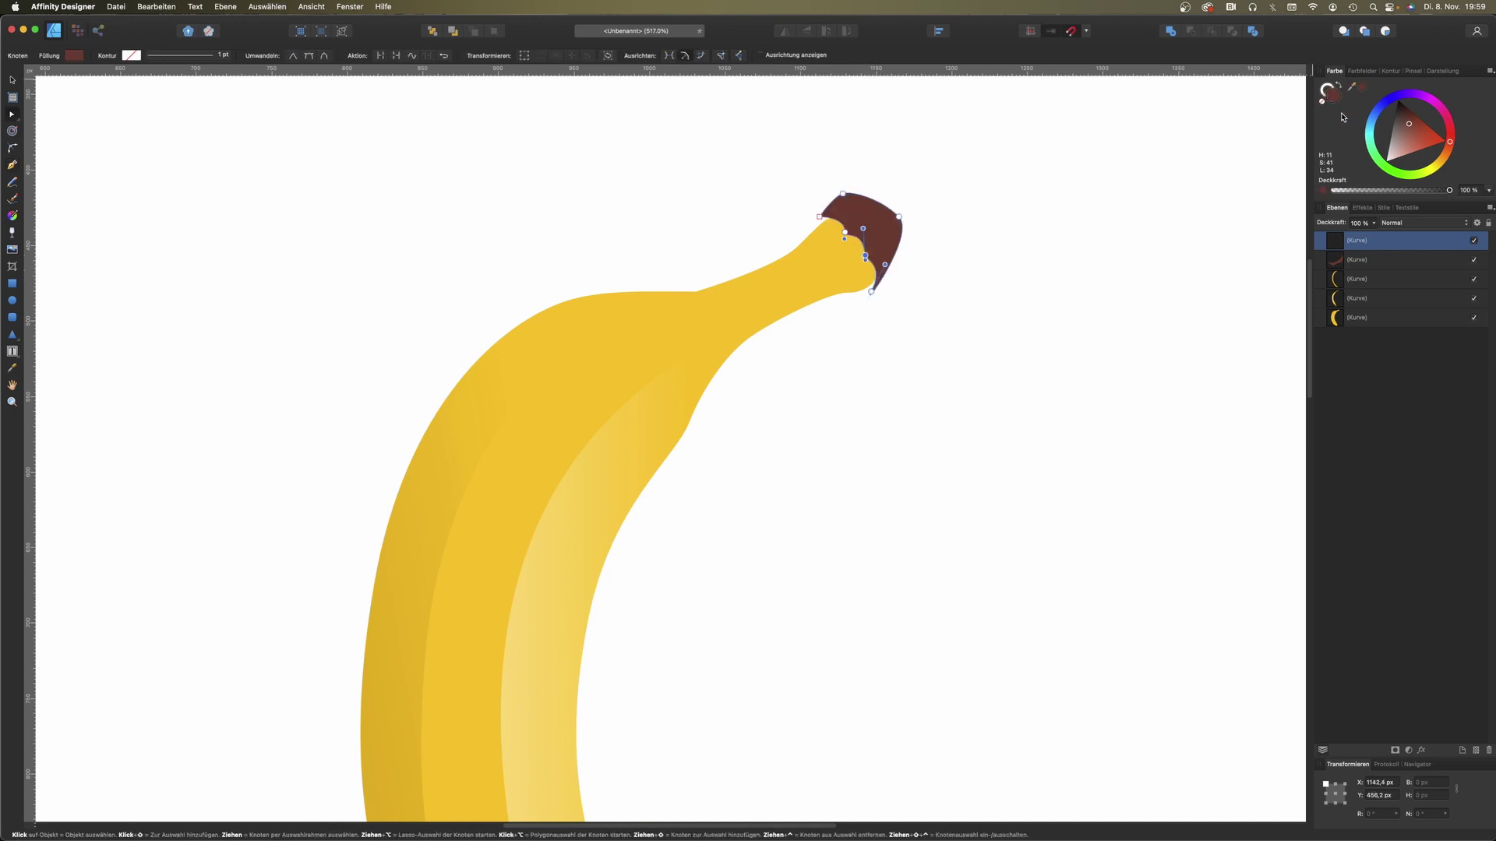
key(v)
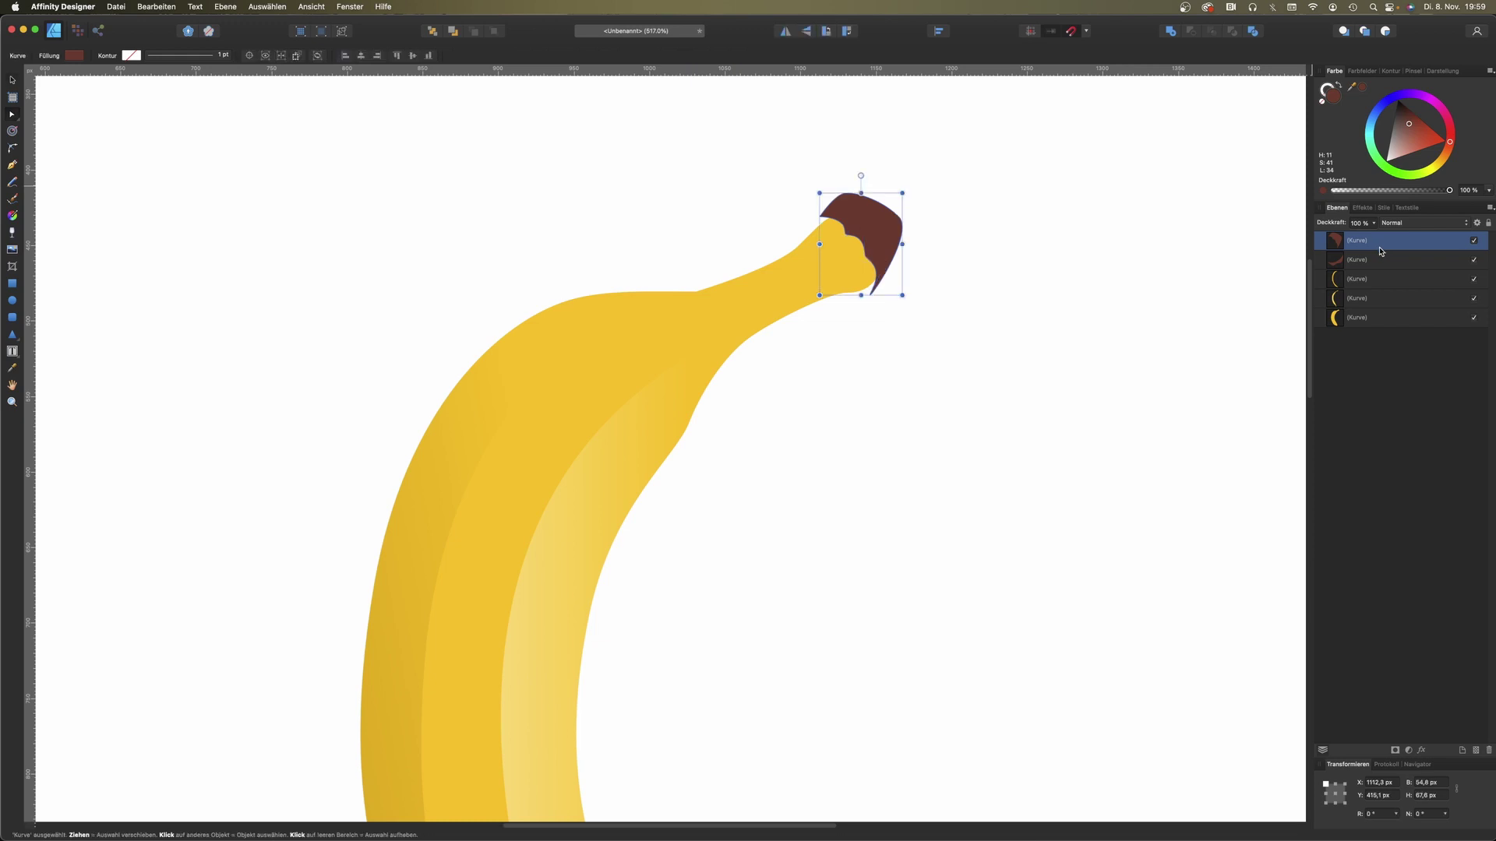
Step: Intersect the stem-end shape with a banana-body copy and recolour it dark brown
click(1393, 325)
key(super+j)
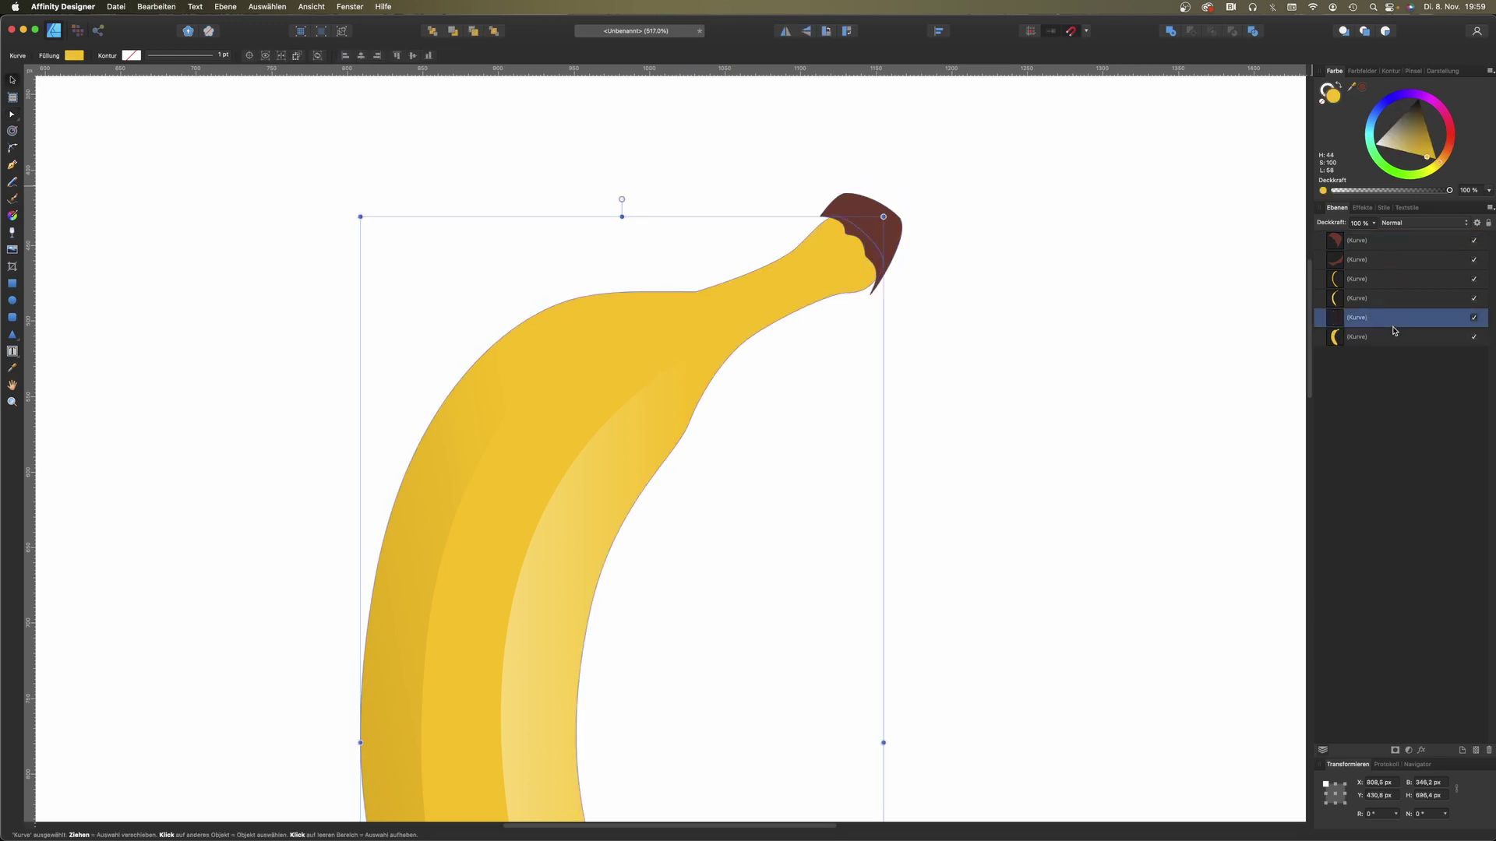
drag(1354, 316, 1350, 244)
shift+click(1356, 241)
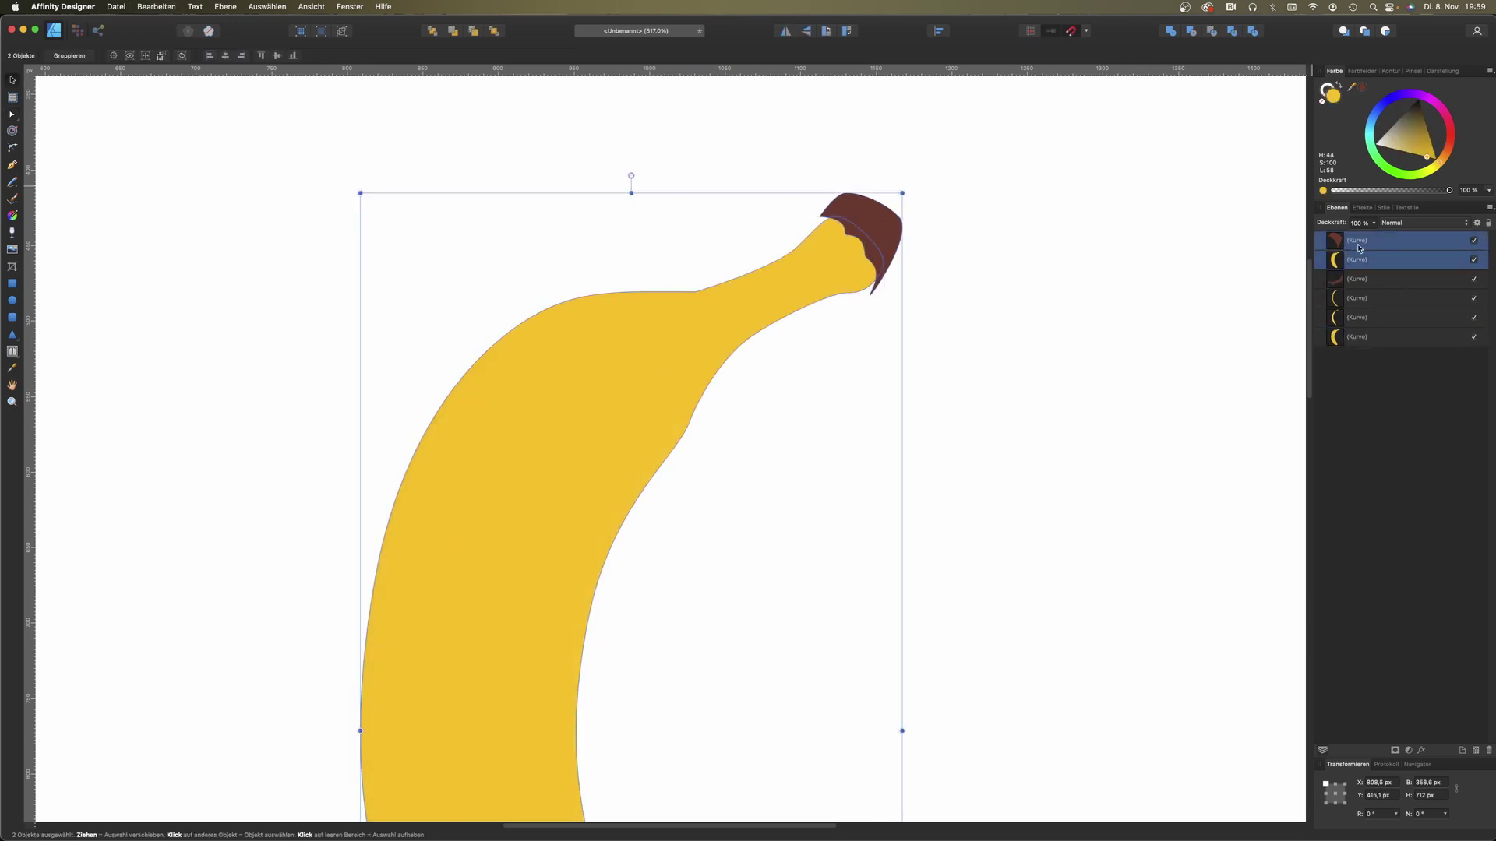
click(1212, 32)
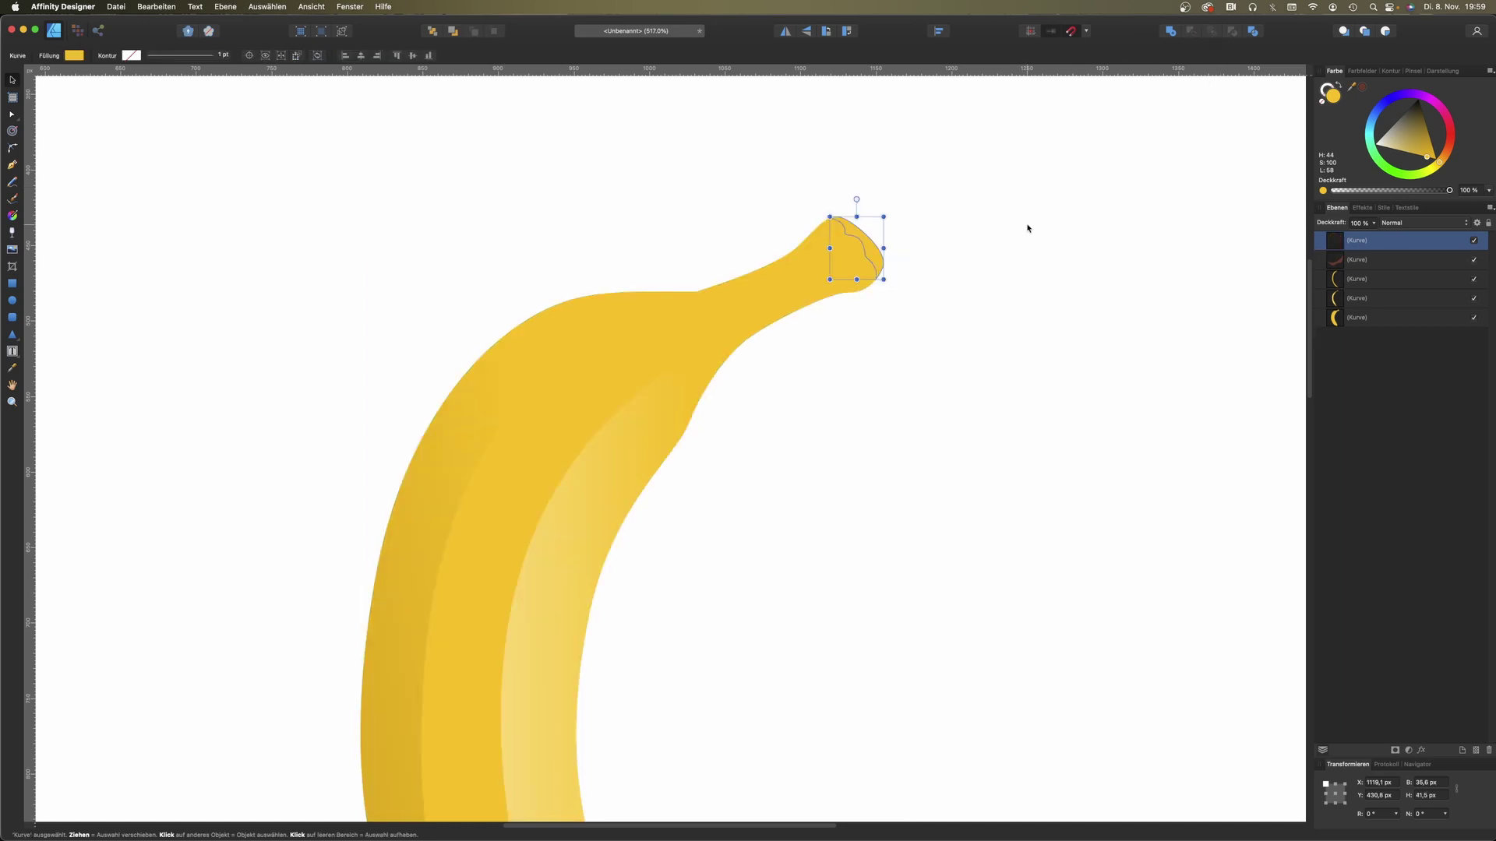
click(1362, 87)
click(1099, 175)
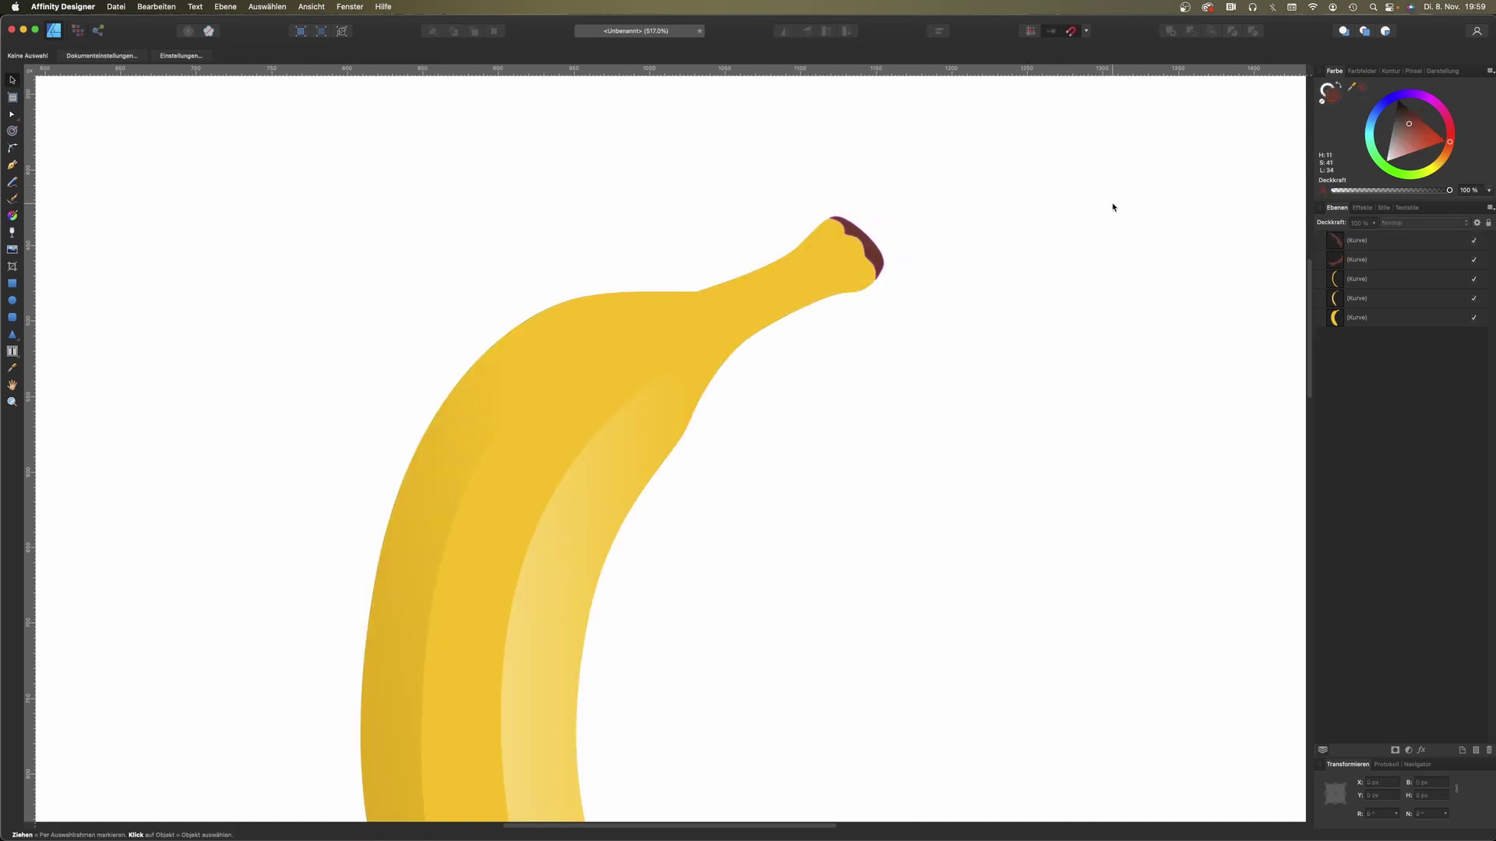
Step: Fit the page in view and marquee-select all five banana shapes
key(super+0)
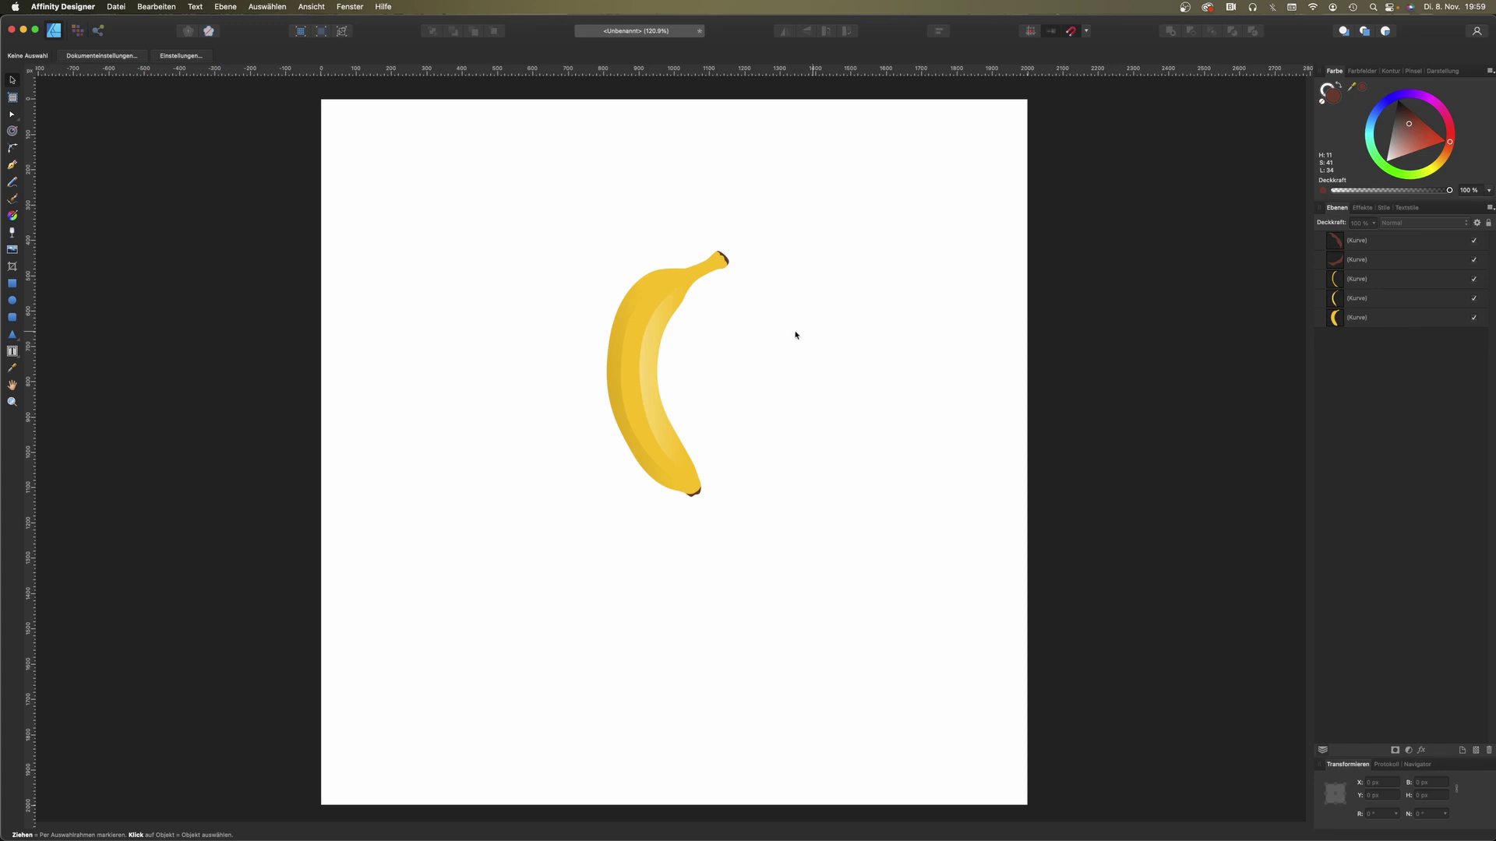
scroll(744, 319, up, 3)
drag(514, 183, 875, 625)
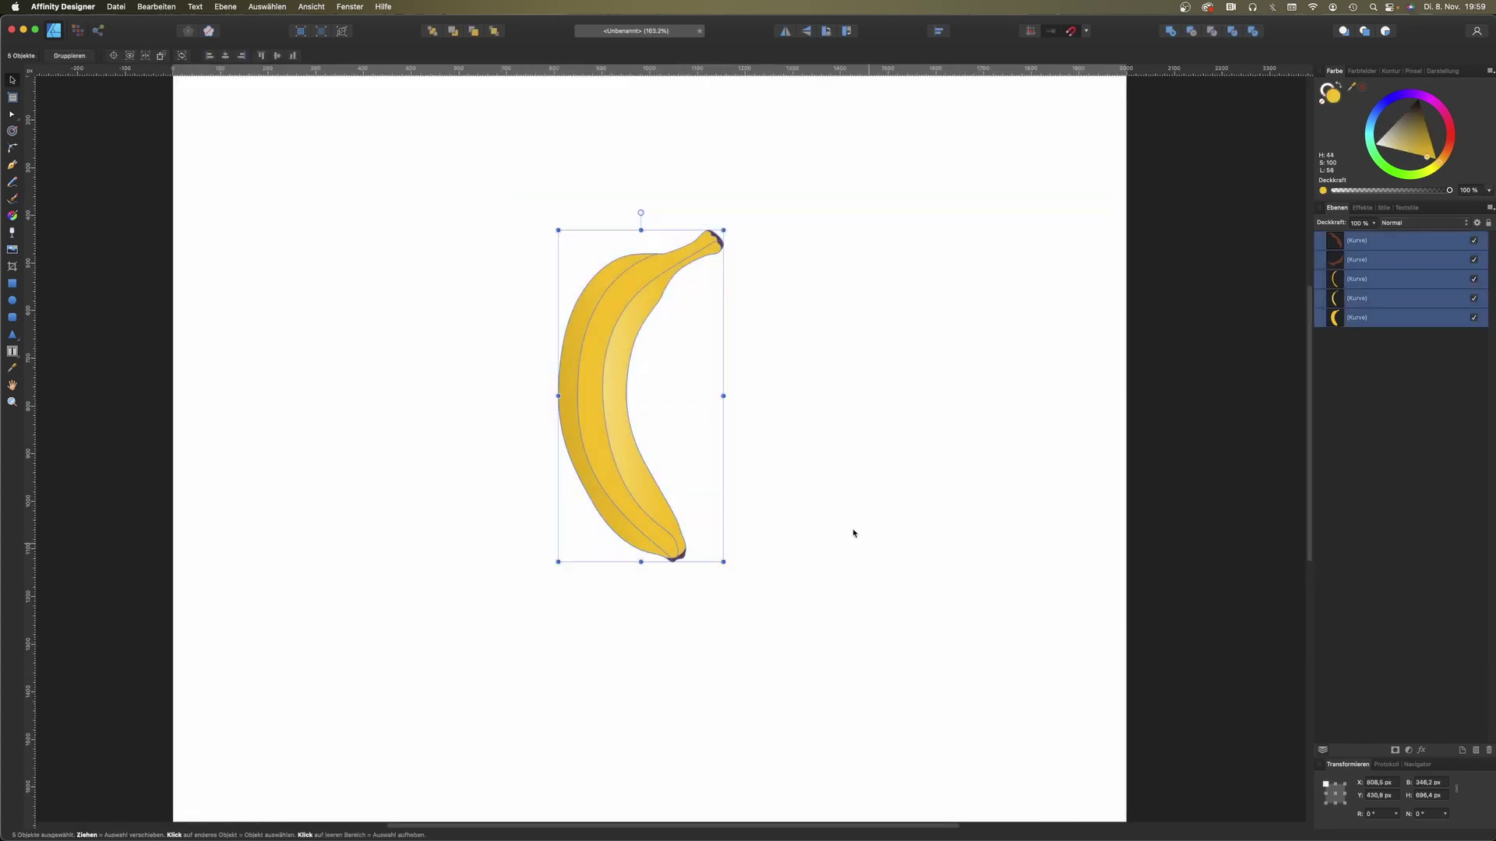
Step: Group the five banana shapes as 'Banane' and move the group to the page's upper-left
key(super+g)
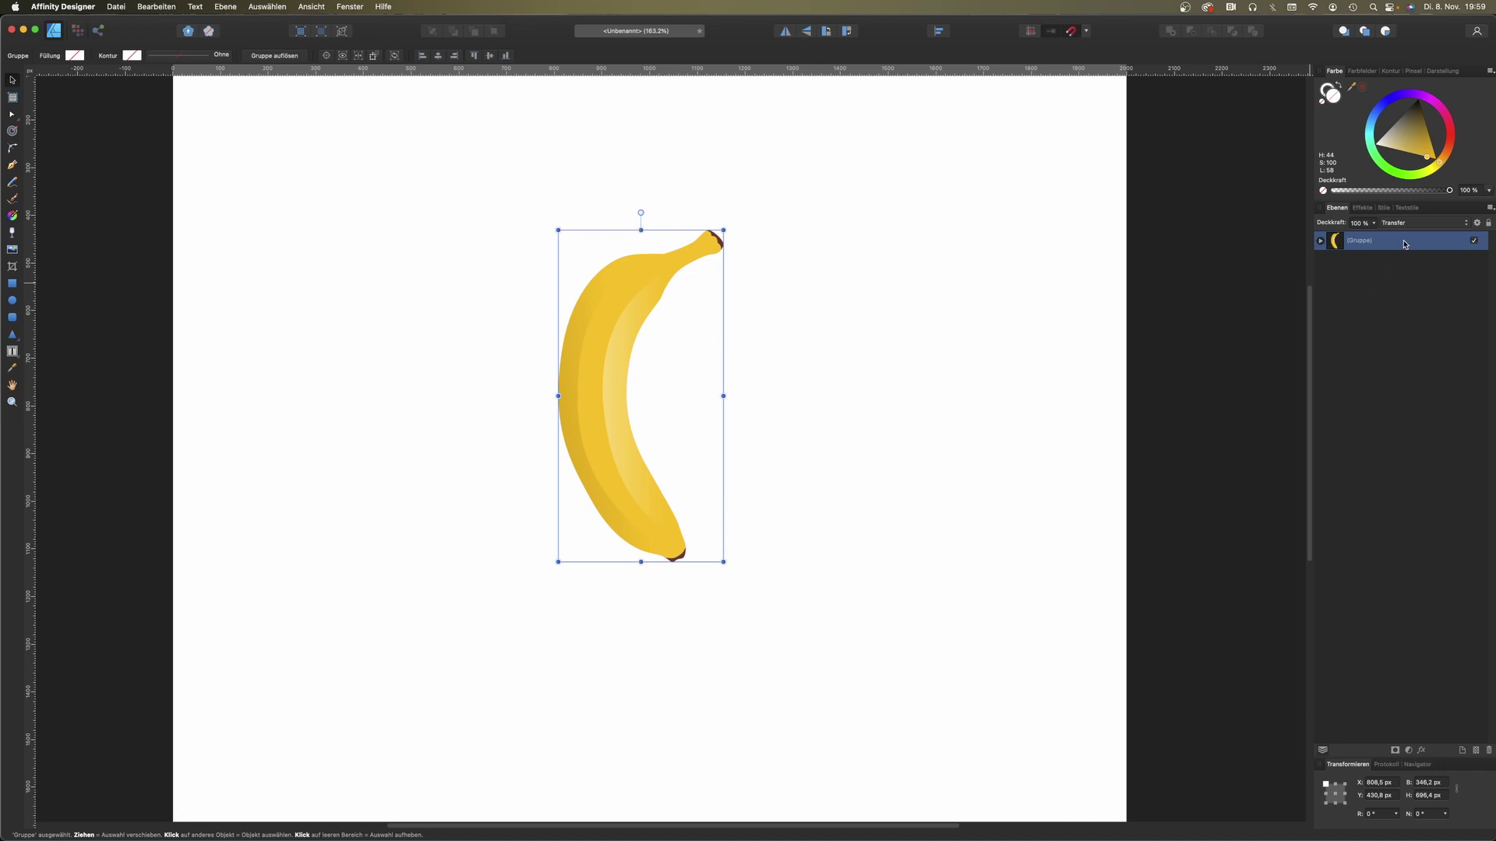
double_click(1357, 242)
text(Banane)
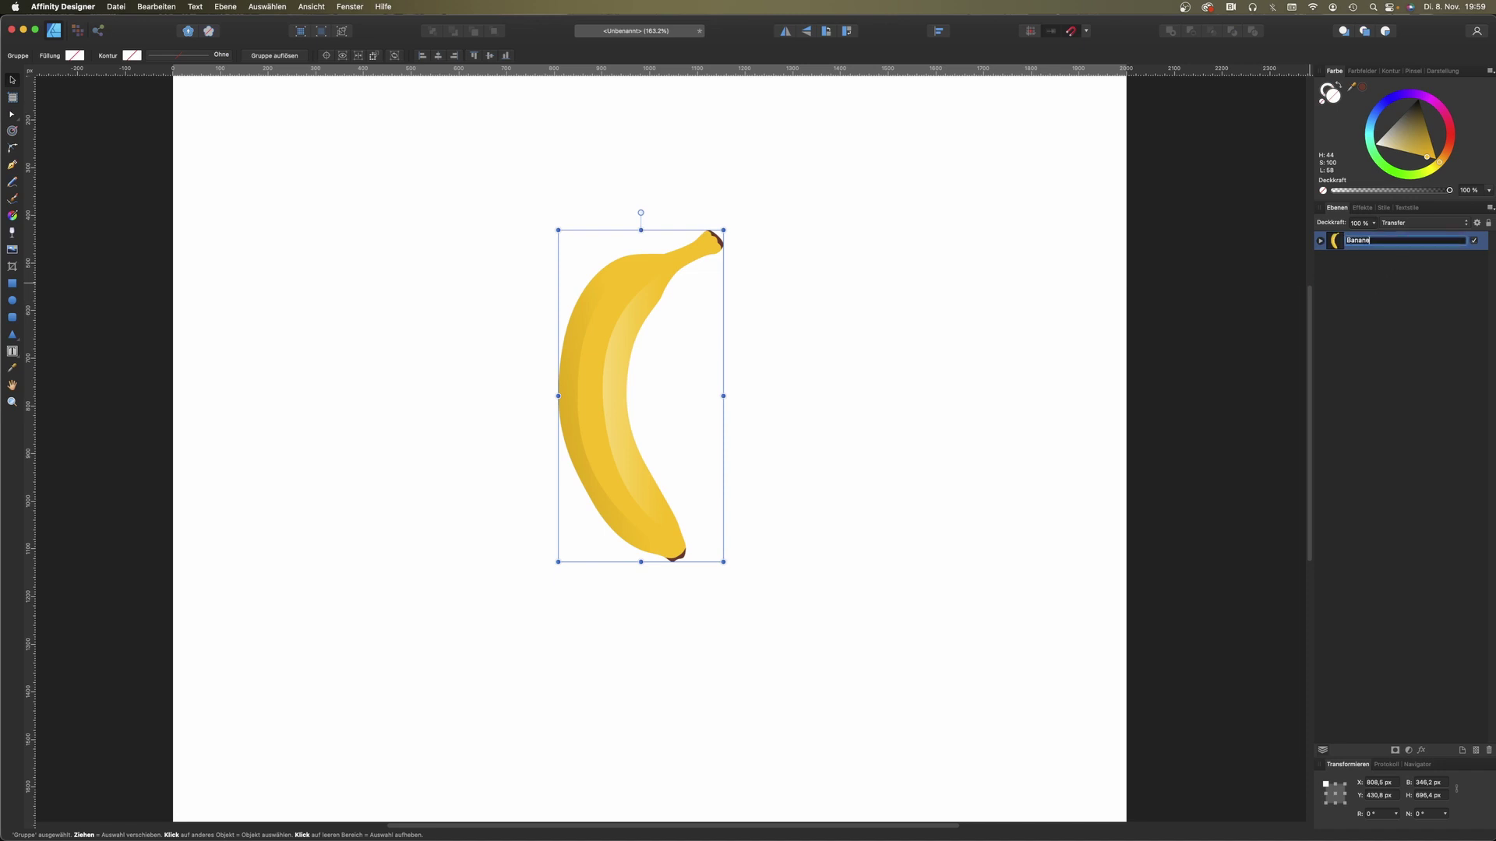
key(Return)
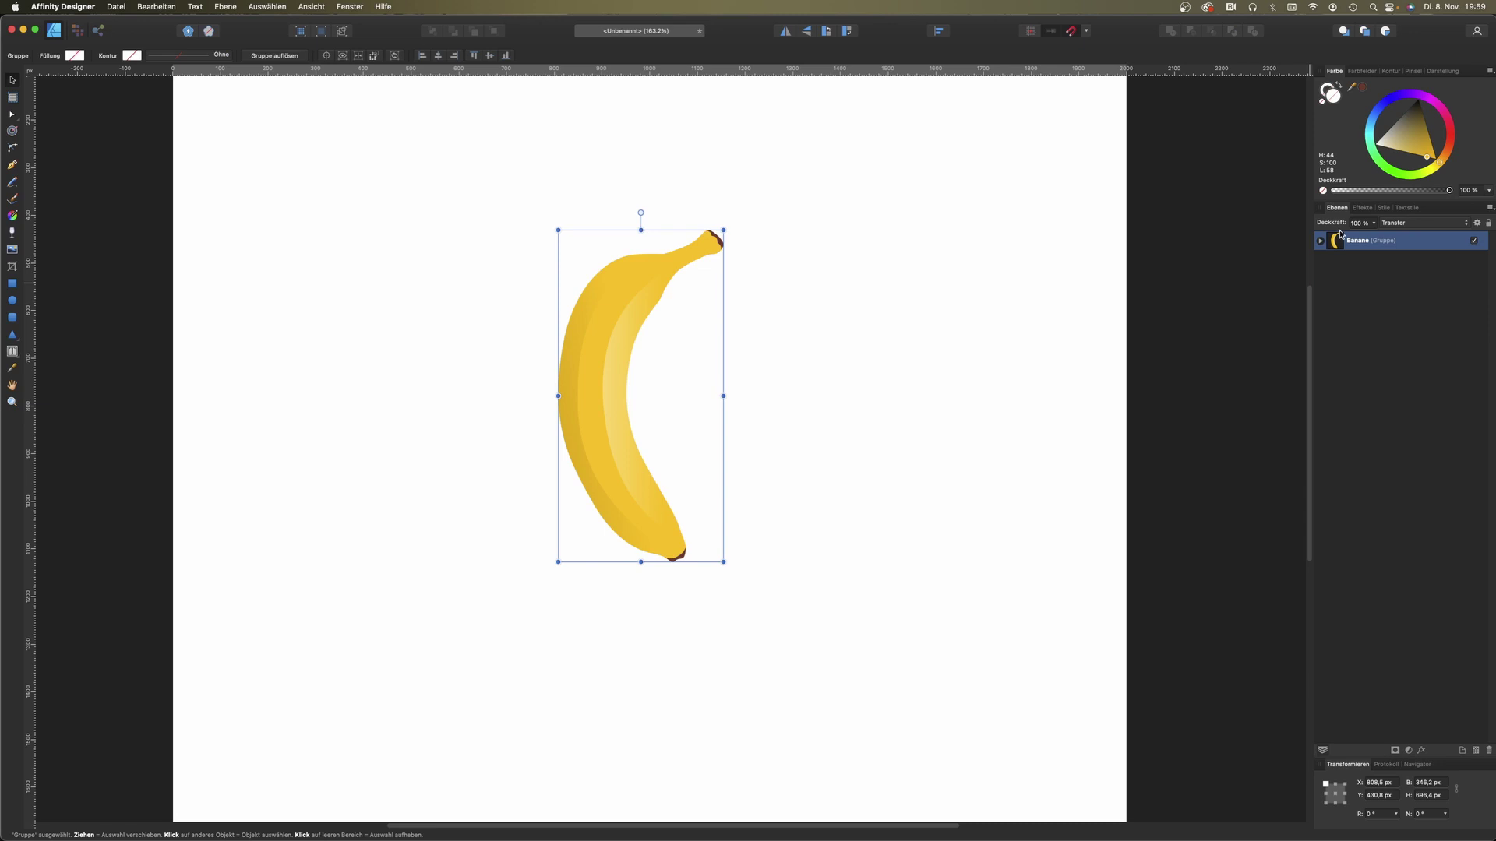
mouse_move(606, 351)
mouse_down()
mouse_move(549, 394)
mouse_move(298, 256)
mouse_up()
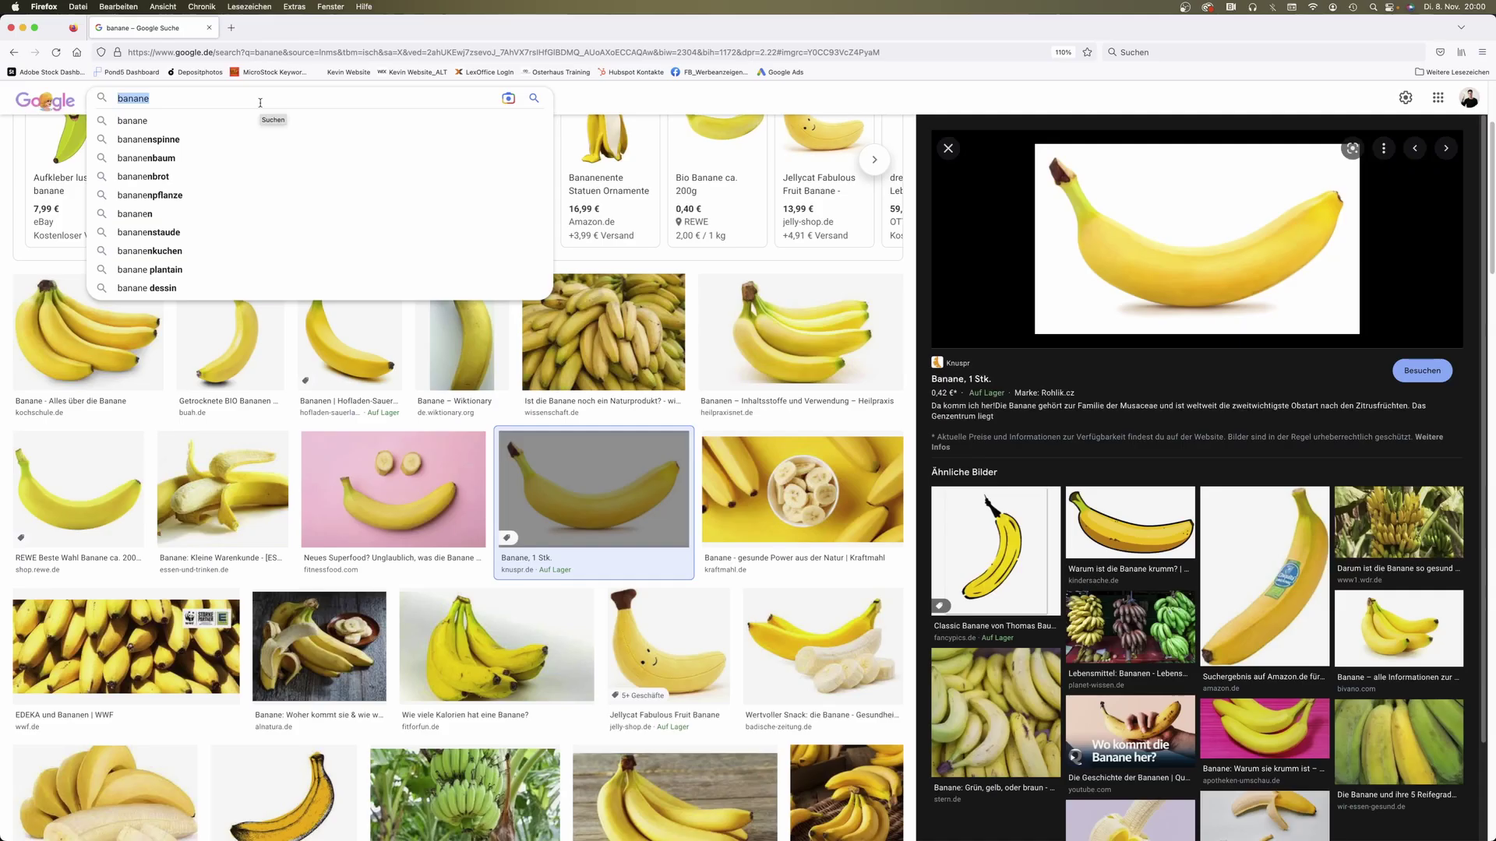
Step: Search images for 'erdbeere' and copy the large strawberry photo's image address
text(erdbeere)
key(Return)
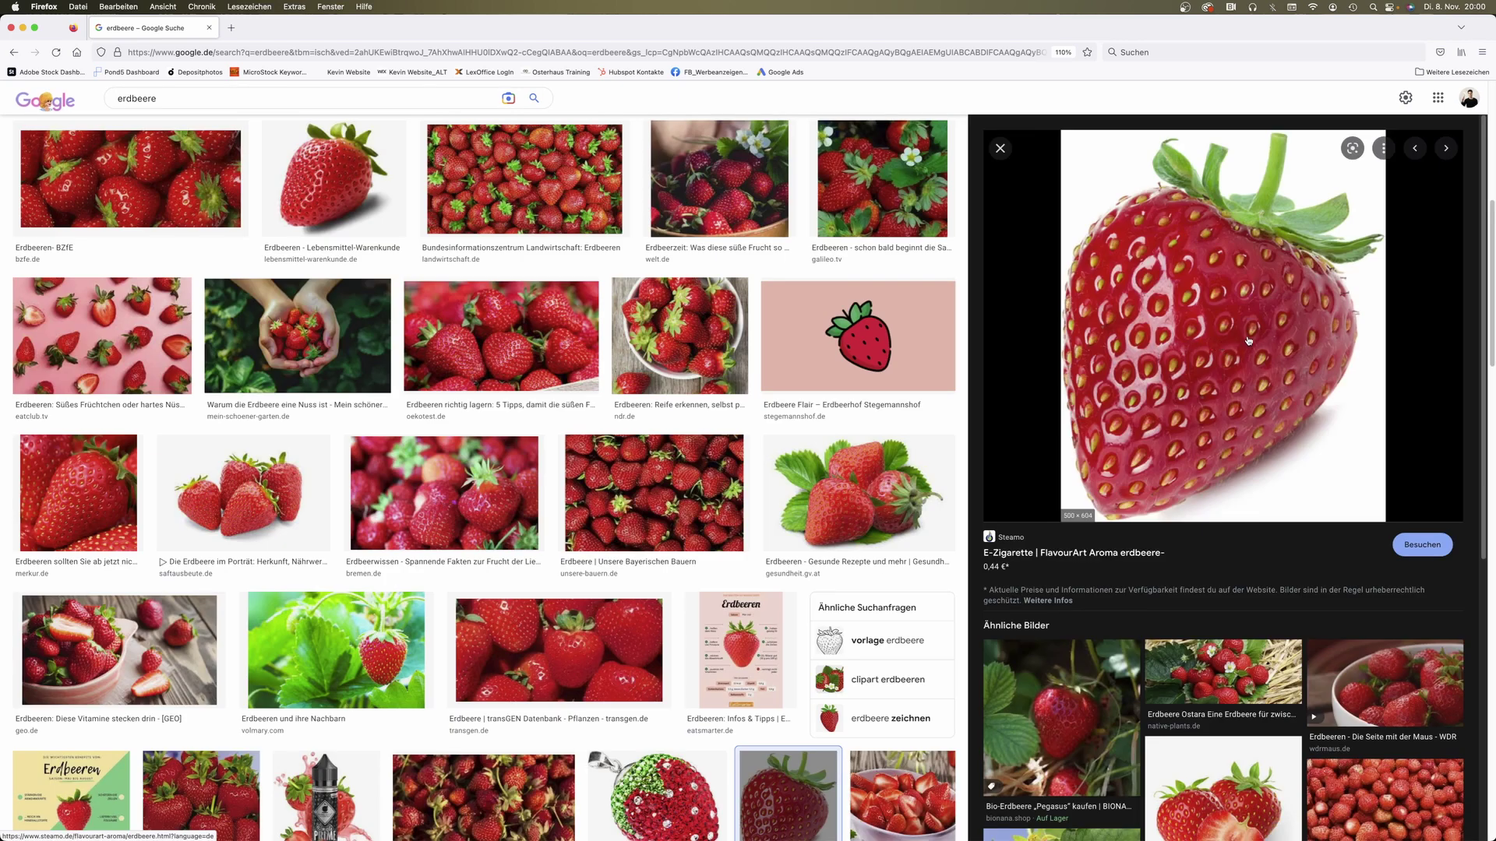
right_click(1248, 340)
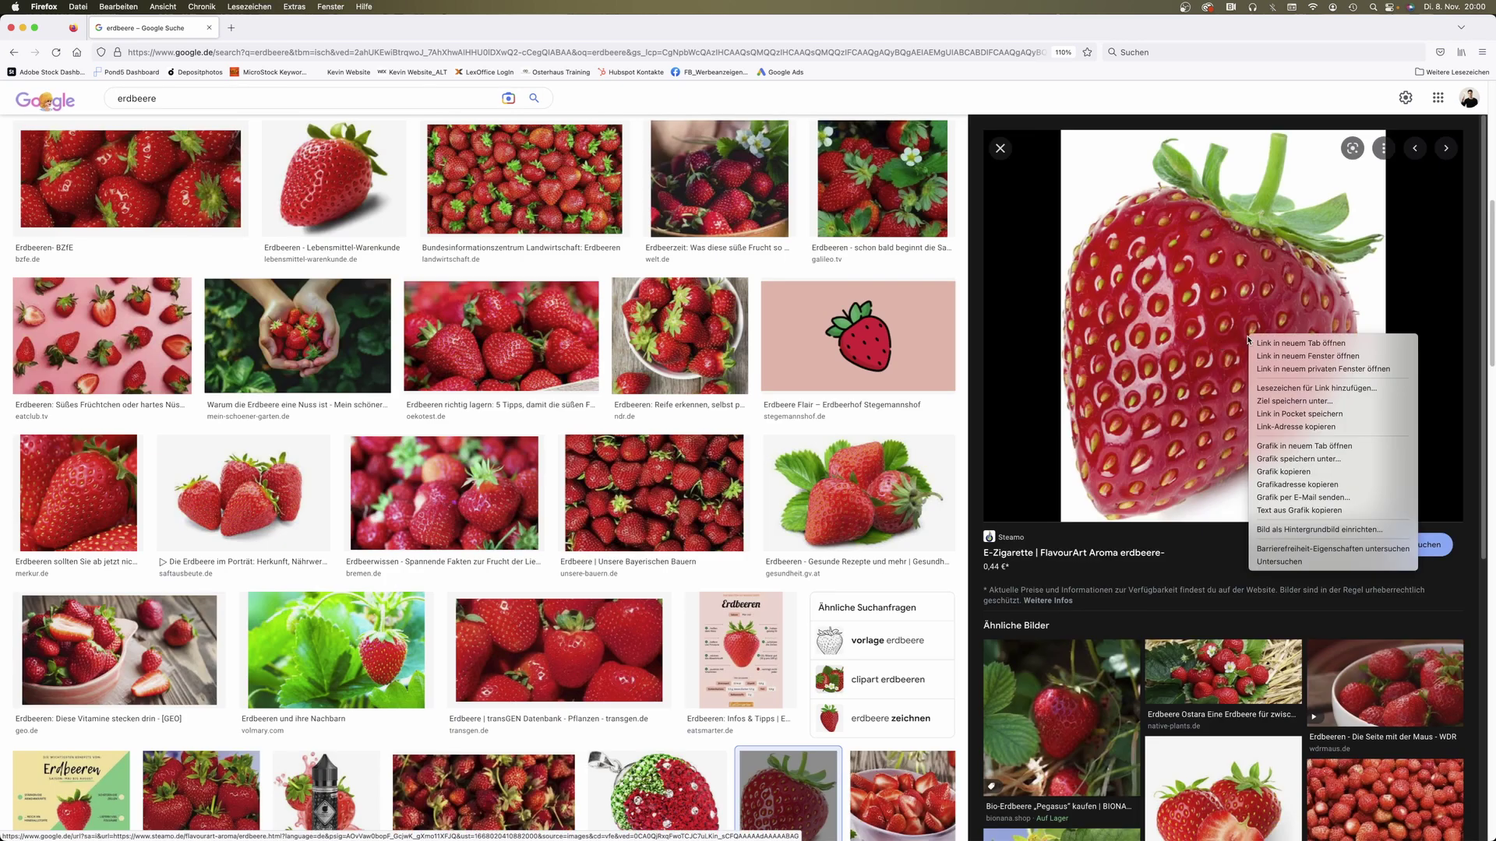
click(1297, 483)
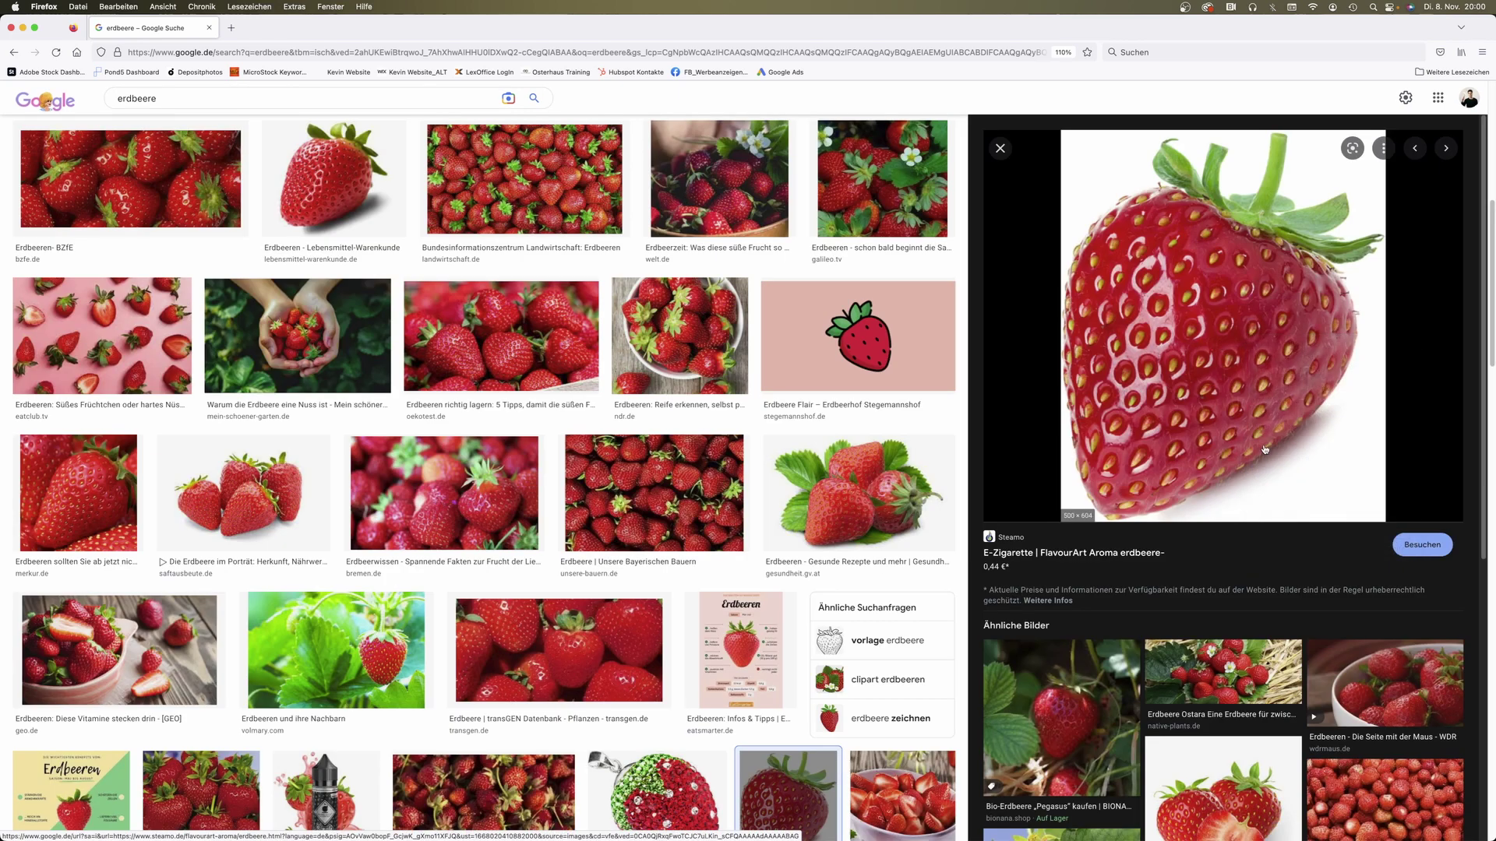
key(super+Tab)
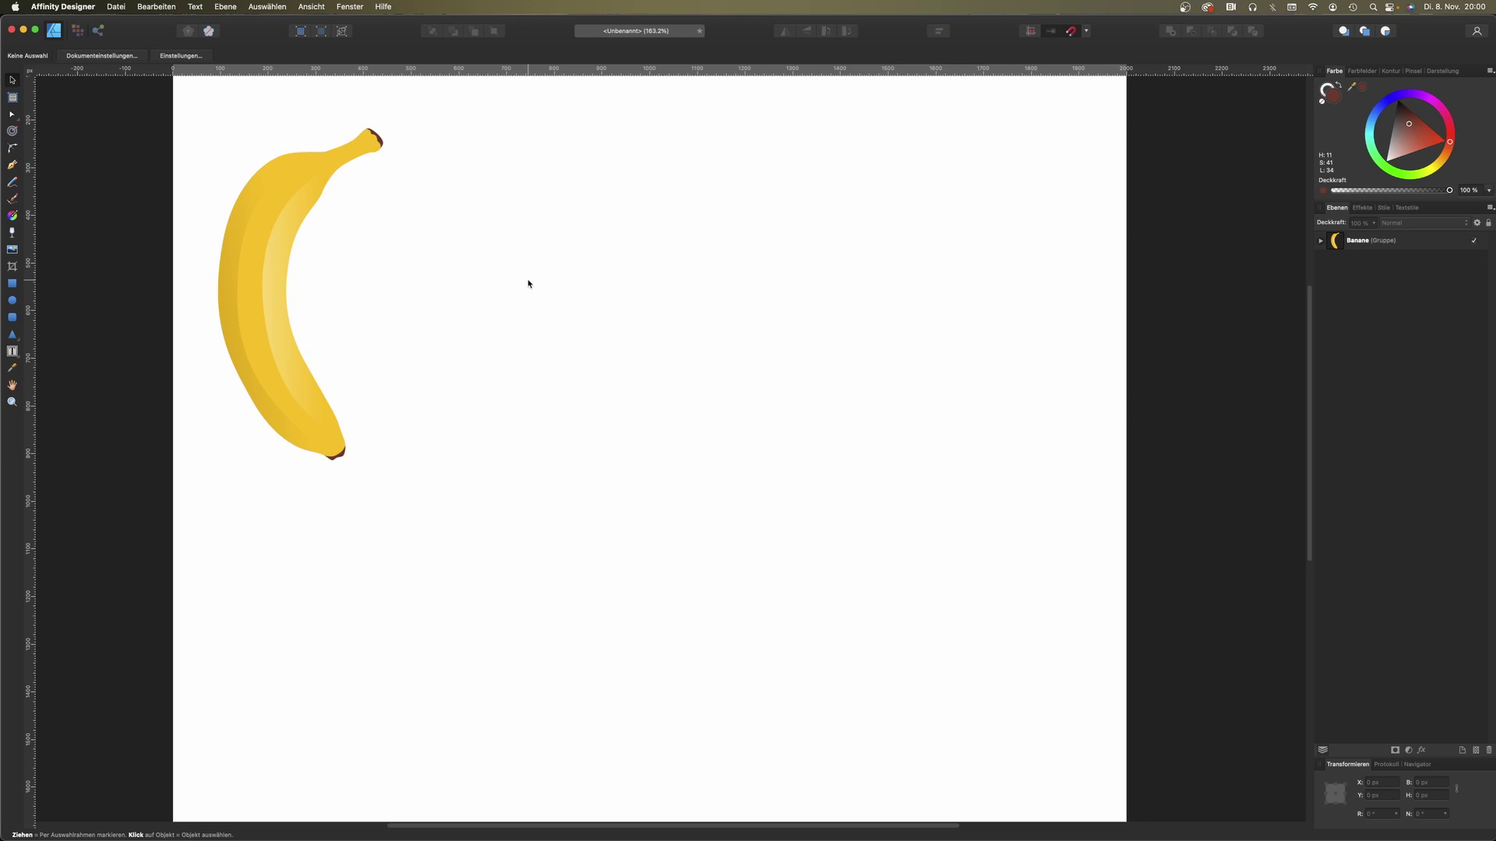
Step: Paste the strawberry photo, rotate it about 27°, nudge it beside the banana, and lock it
key(super+v)
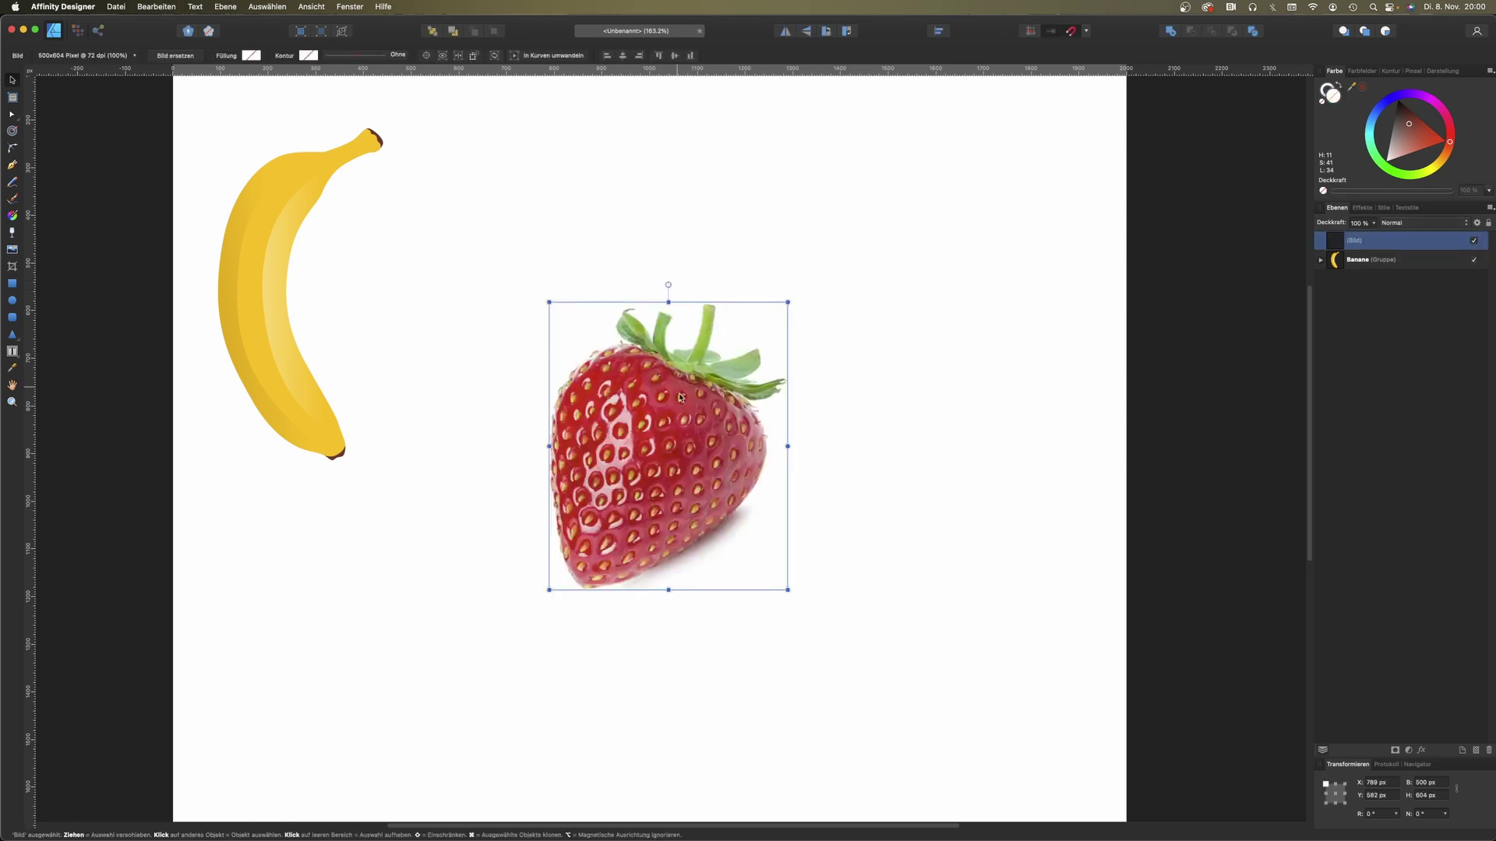
drag(710, 276, 644, 303)
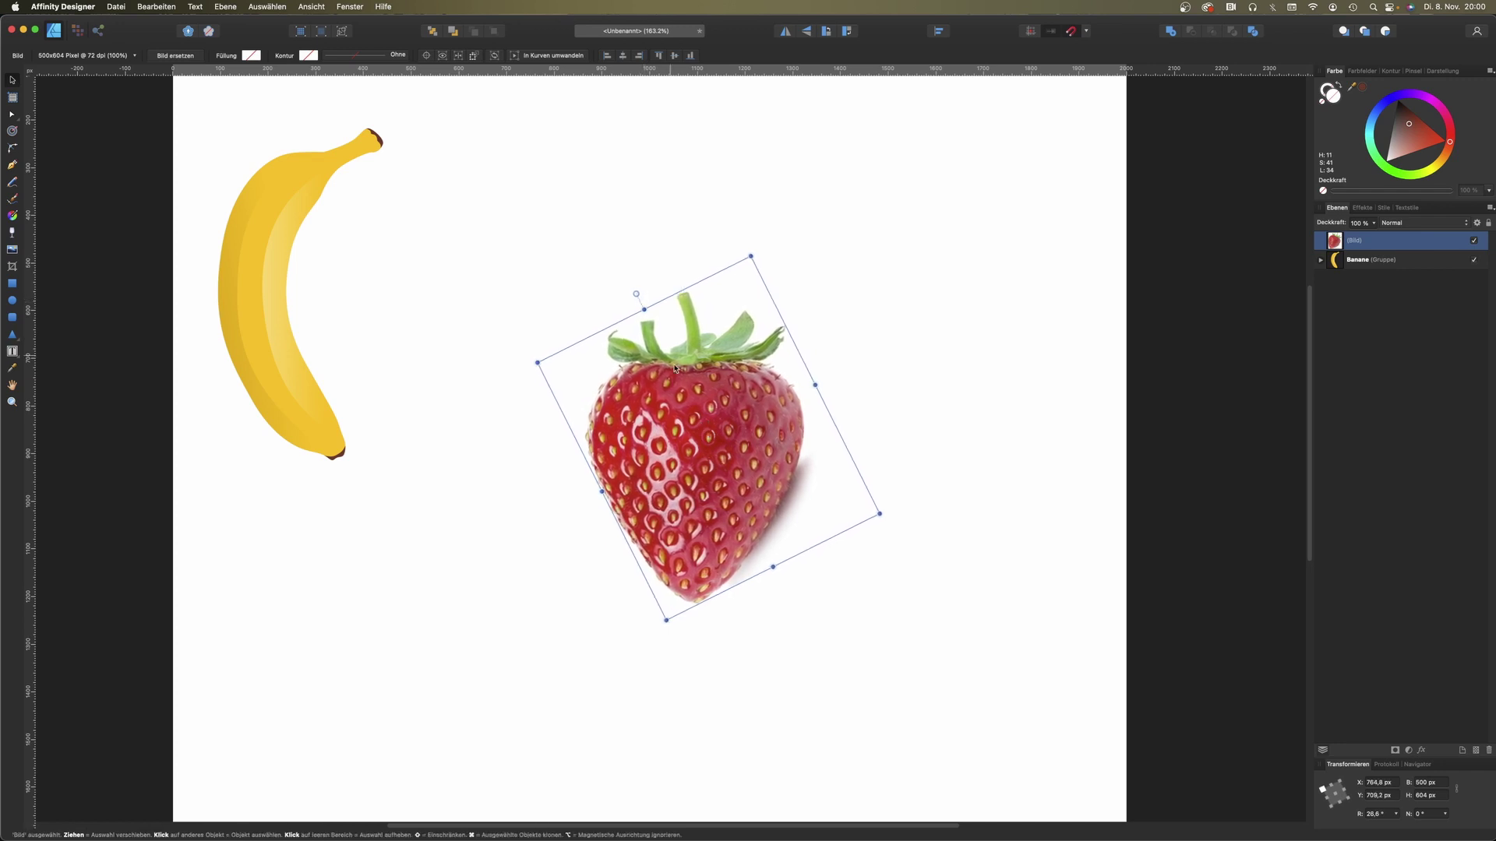
drag(736, 397, 711, 395)
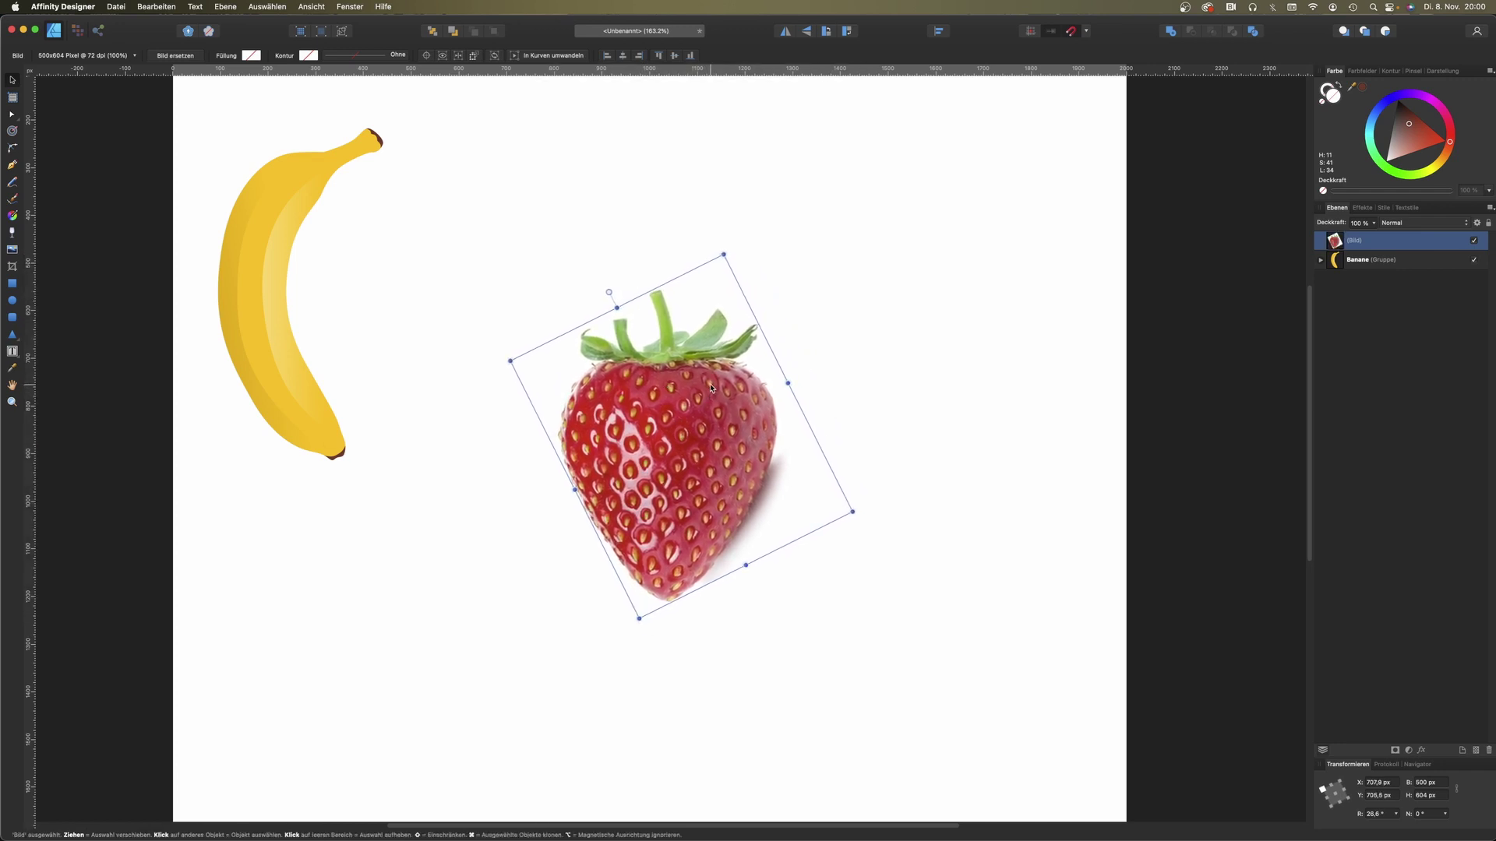
drag(694, 395, 695, 385)
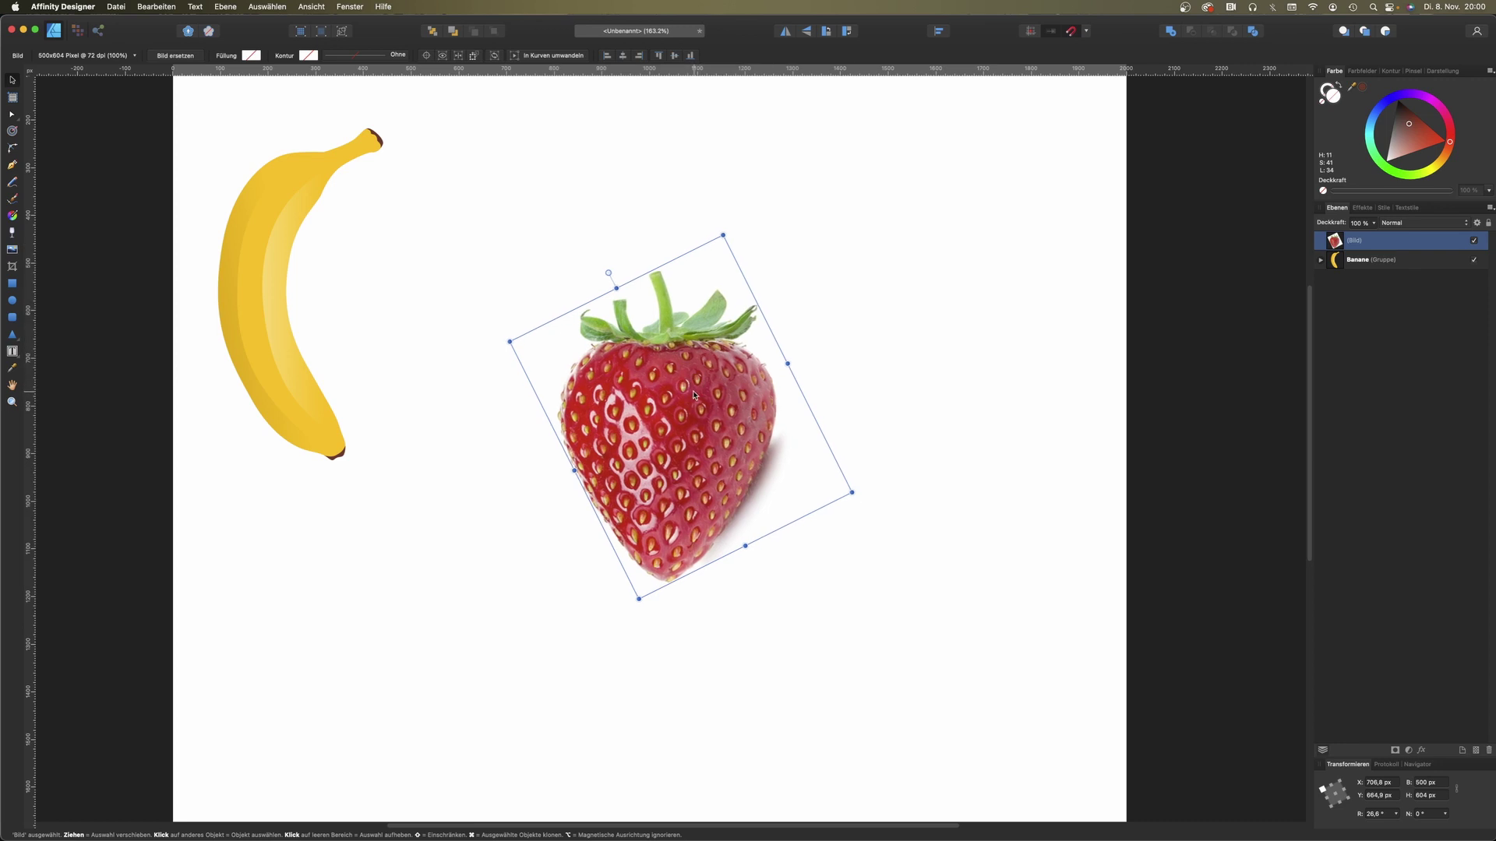
key(super+l)
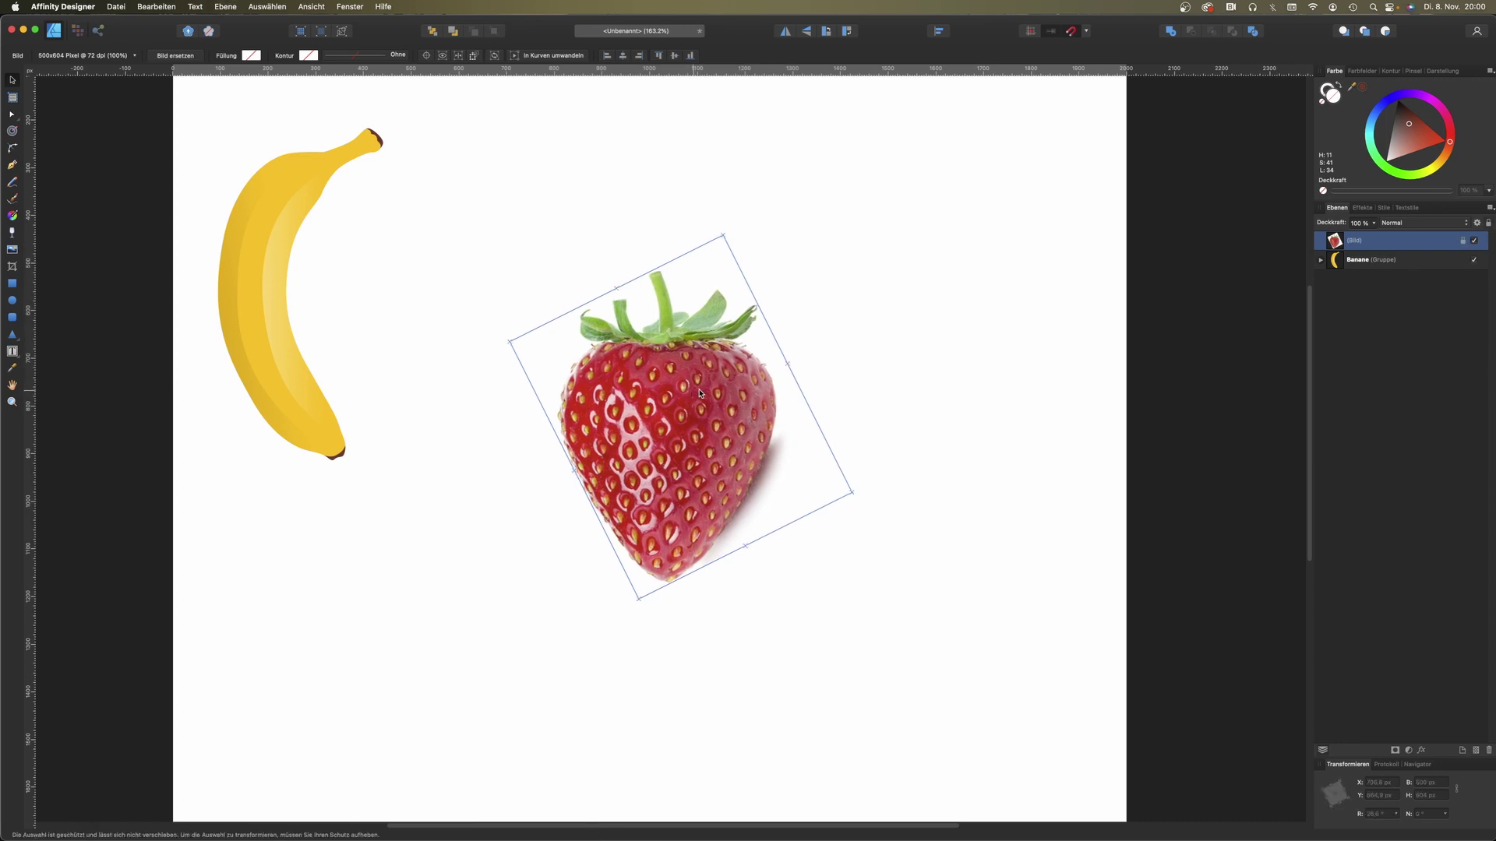
click(1460, 243)
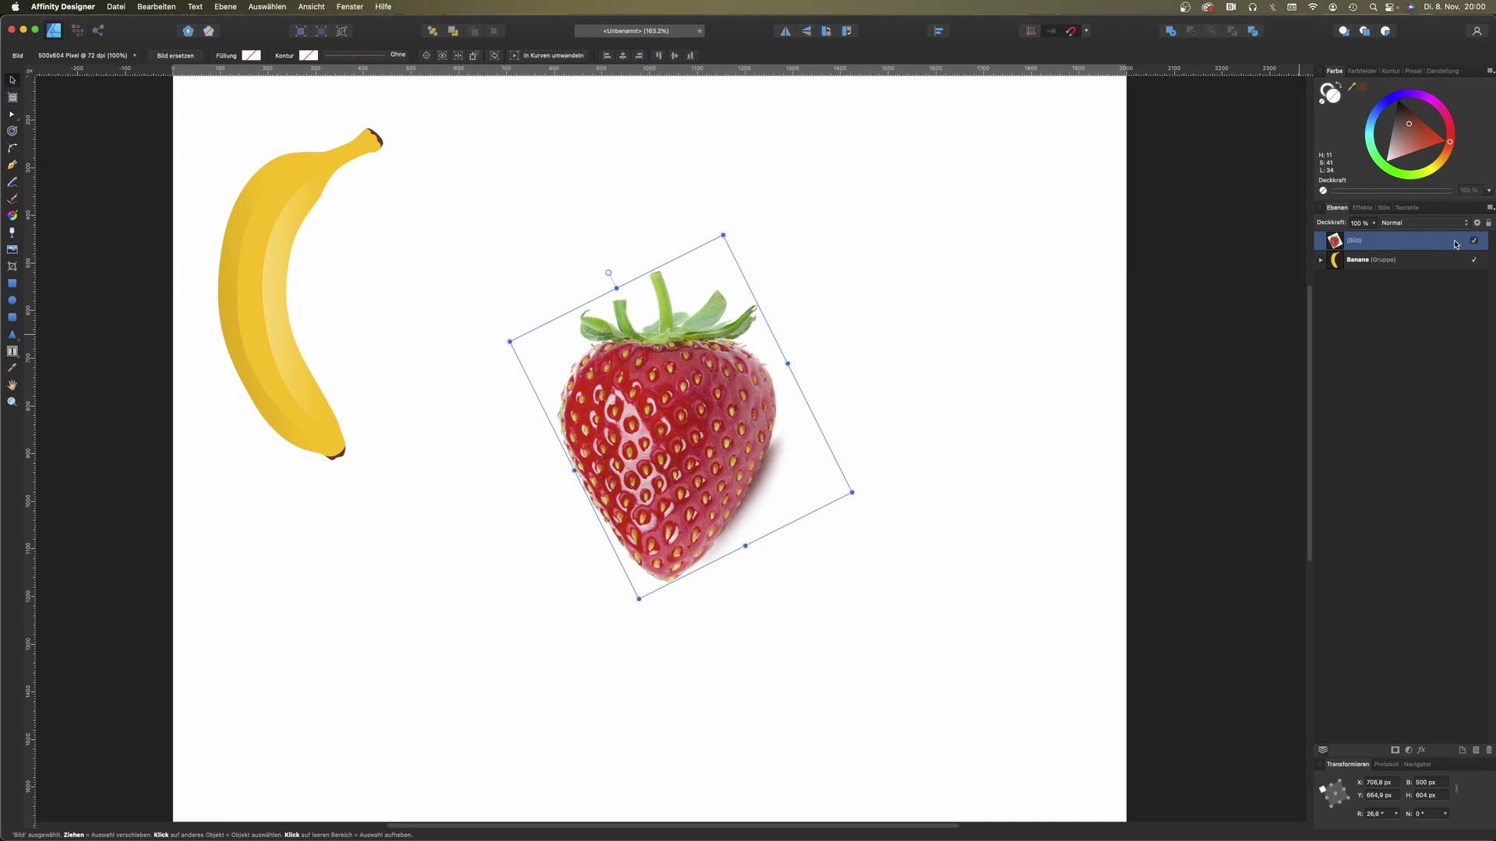
click(1489, 223)
click(768, 407)
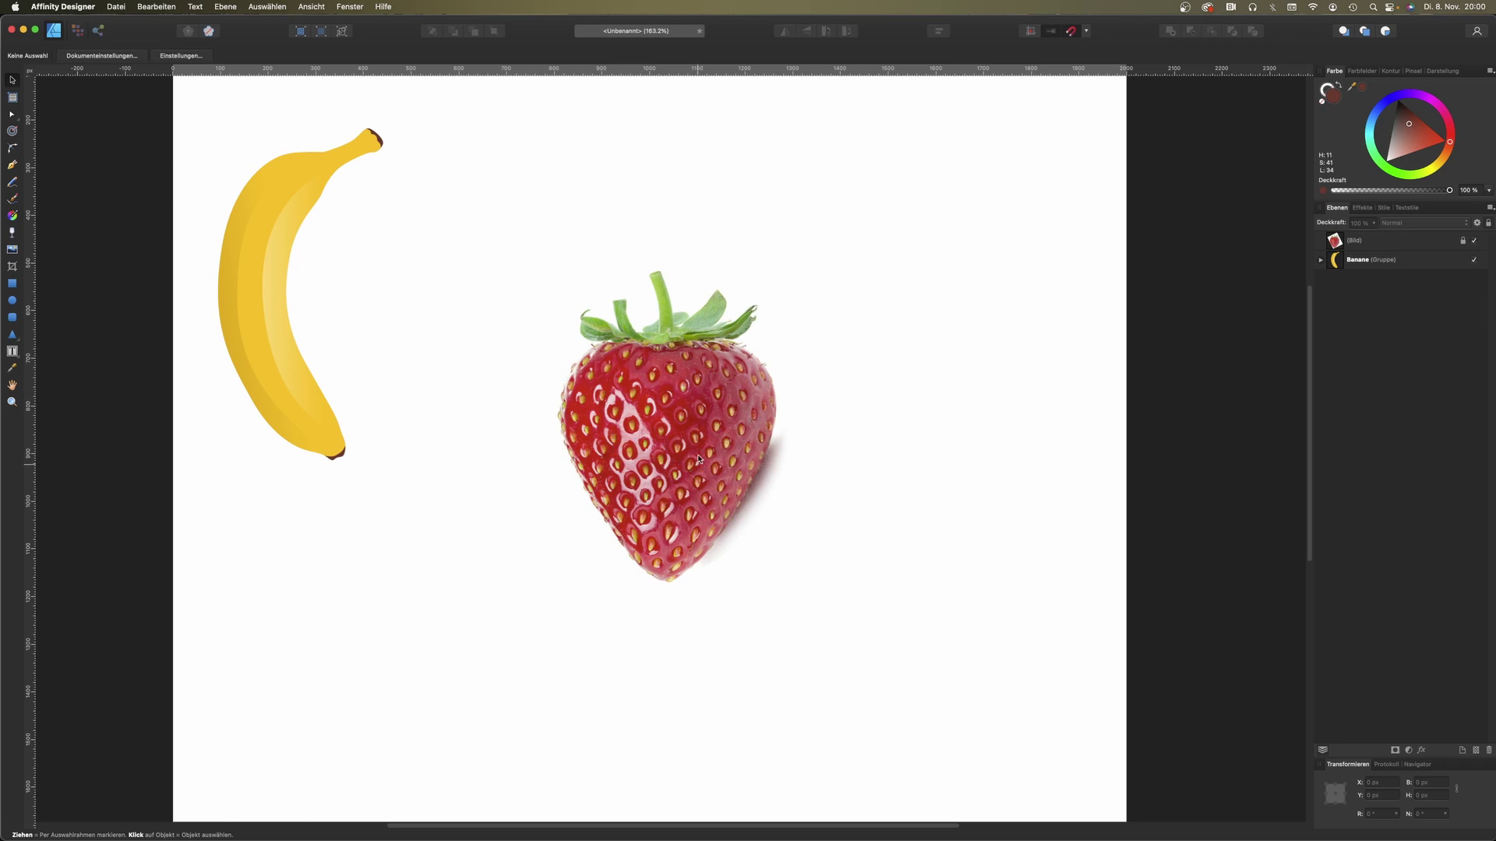
Step: Trace the strawberry body's outline with the Pen tool
click(12, 164)
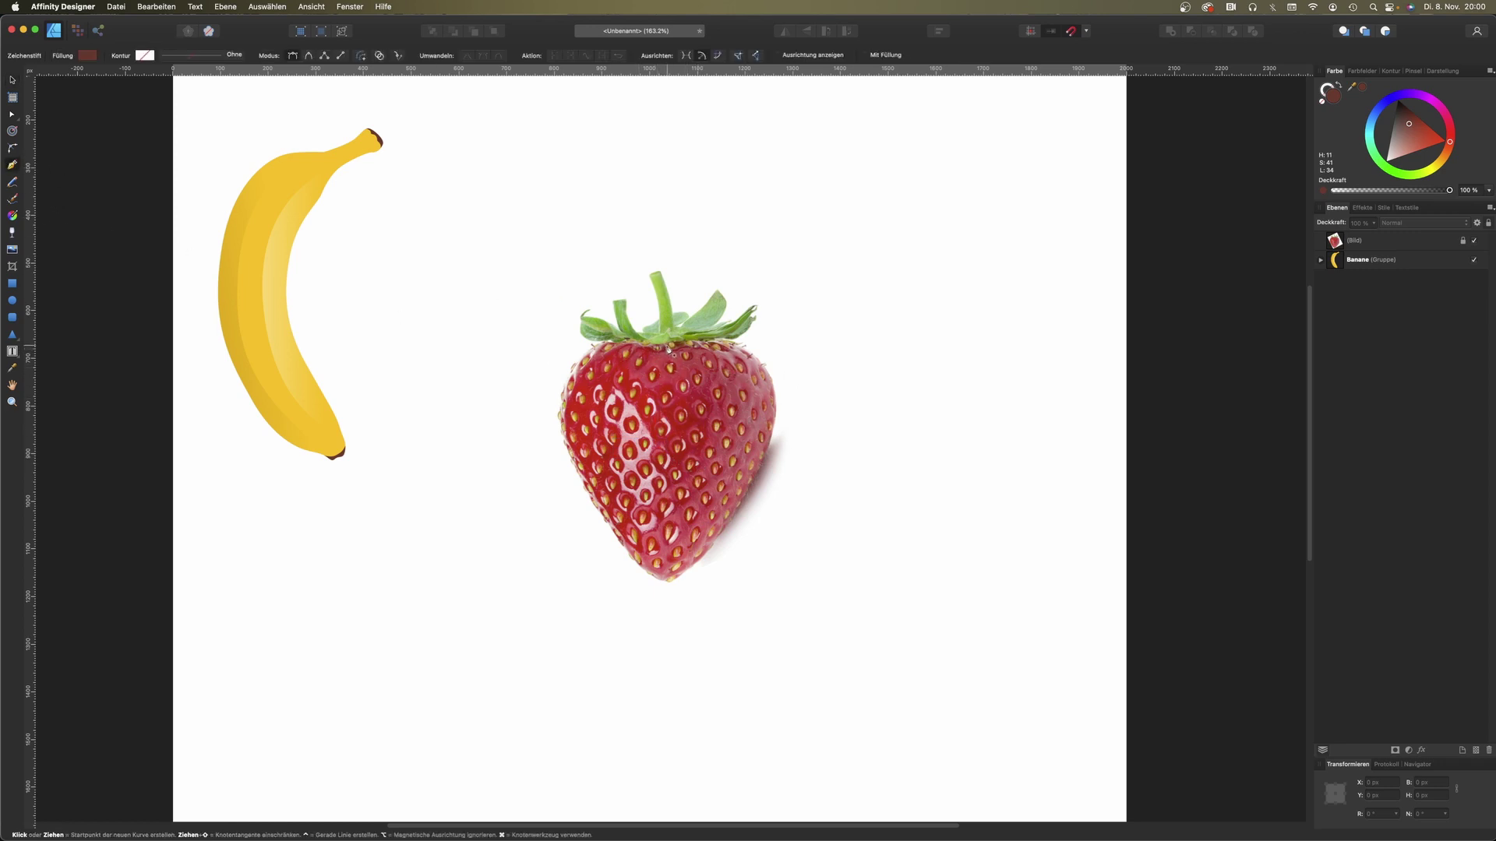
click(618, 341)
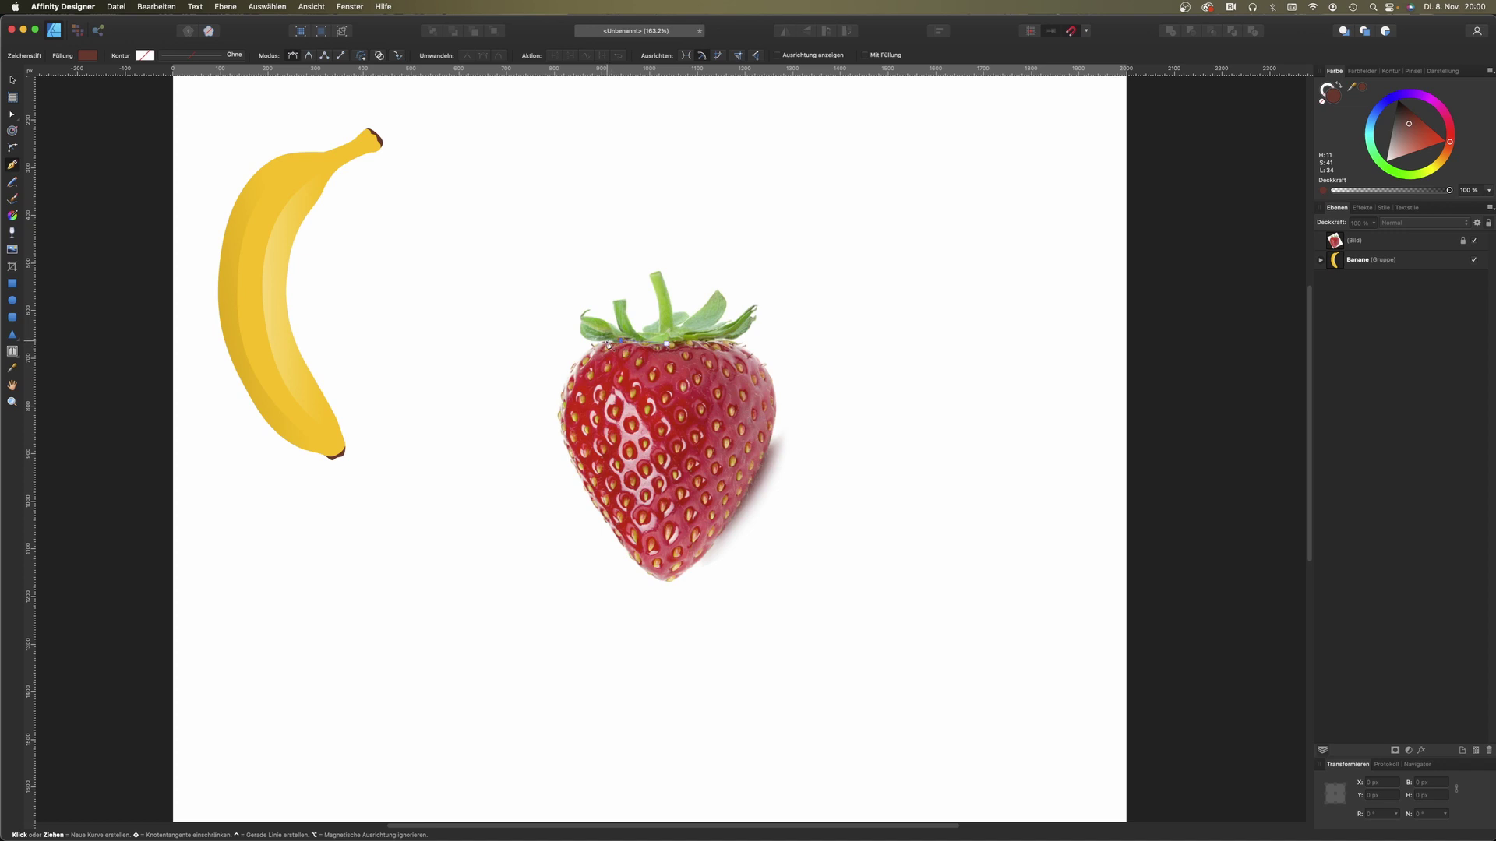
click(607, 343)
drag(562, 404, 563, 455)
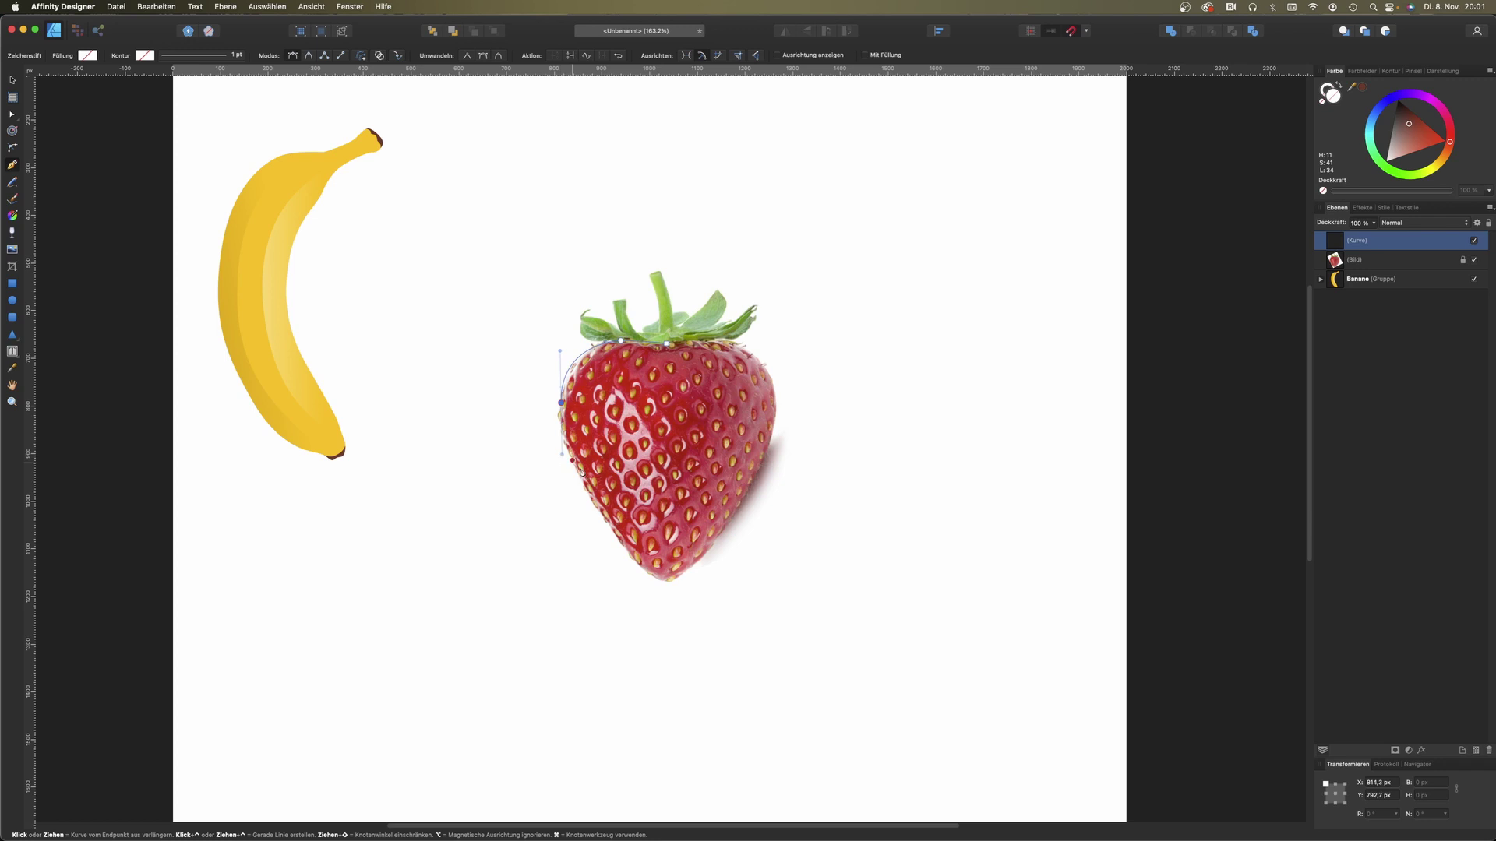
mouse_move(614, 534)
mouse_down()
mouse_move(645, 578)
mouse_move(690, 580)
mouse_up()
click(736, 515)
drag(774, 417, 772, 394)
Step: Fill the traced body with red sampled from the photo, then hide it
key(v)
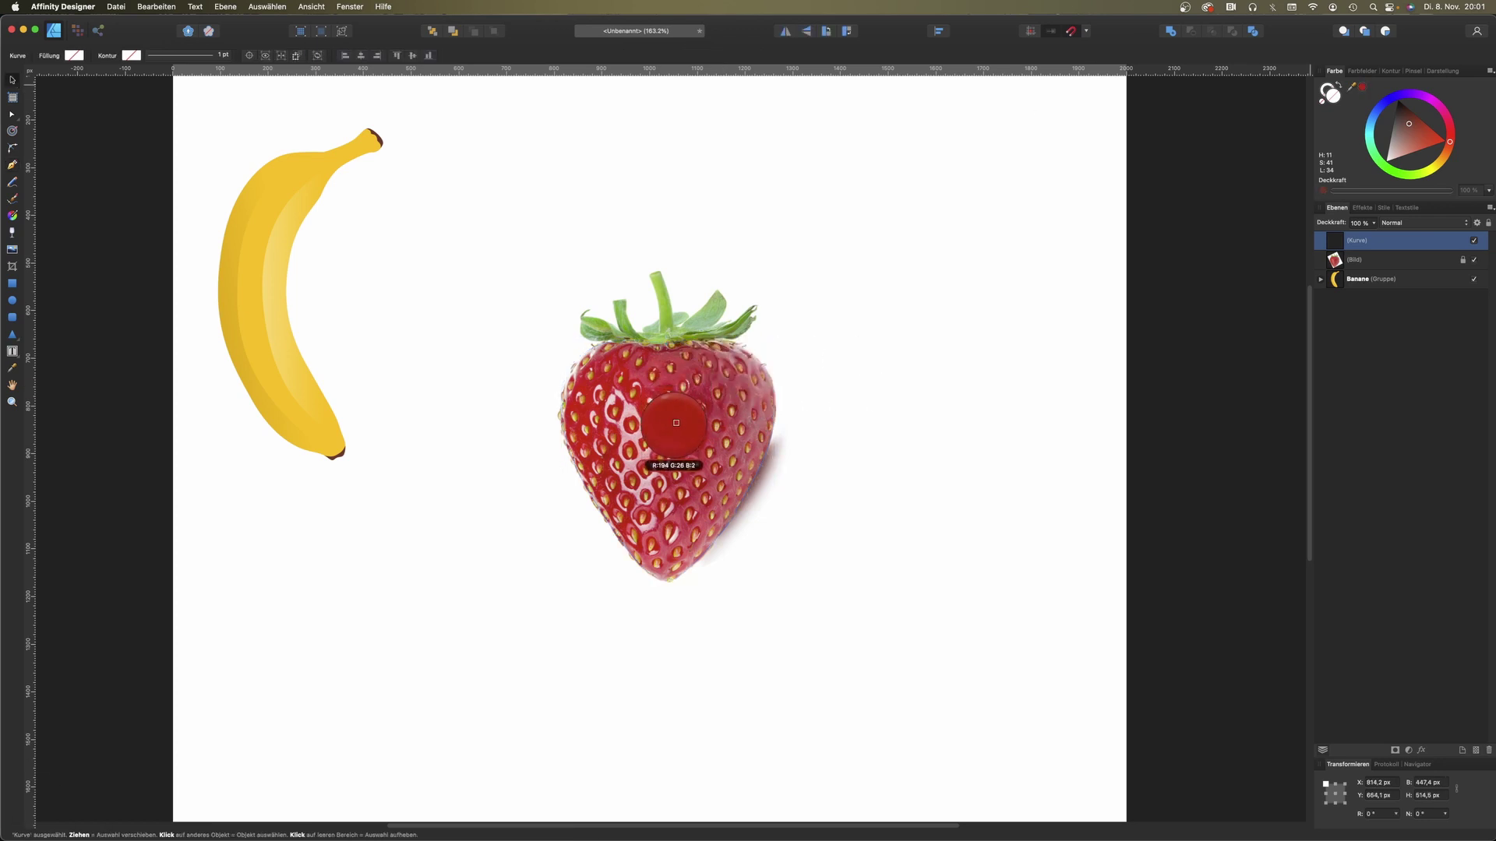
drag(694, 373, 702, 427)
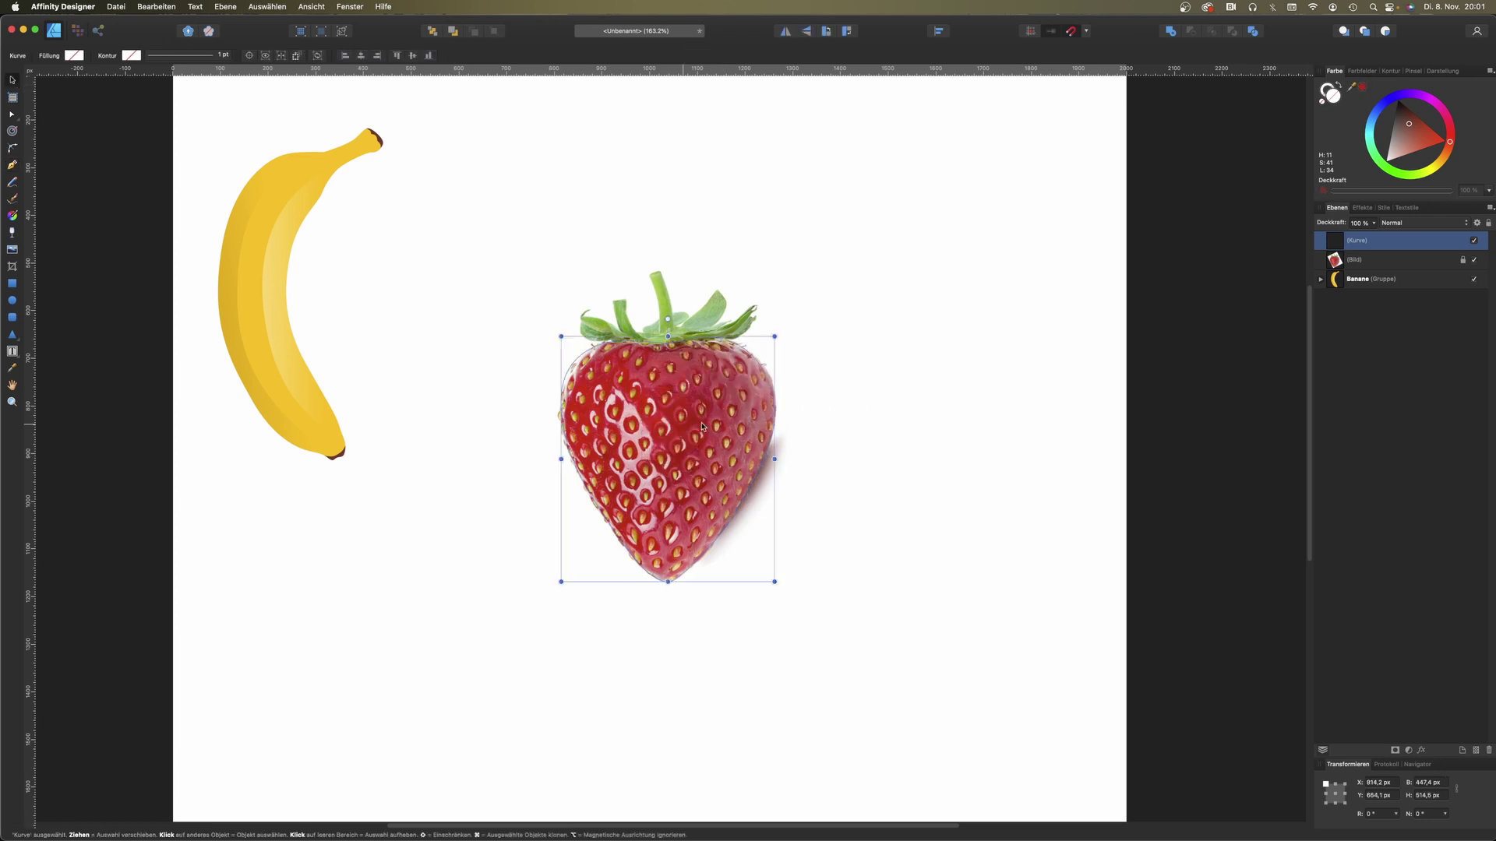
click(1364, 88)
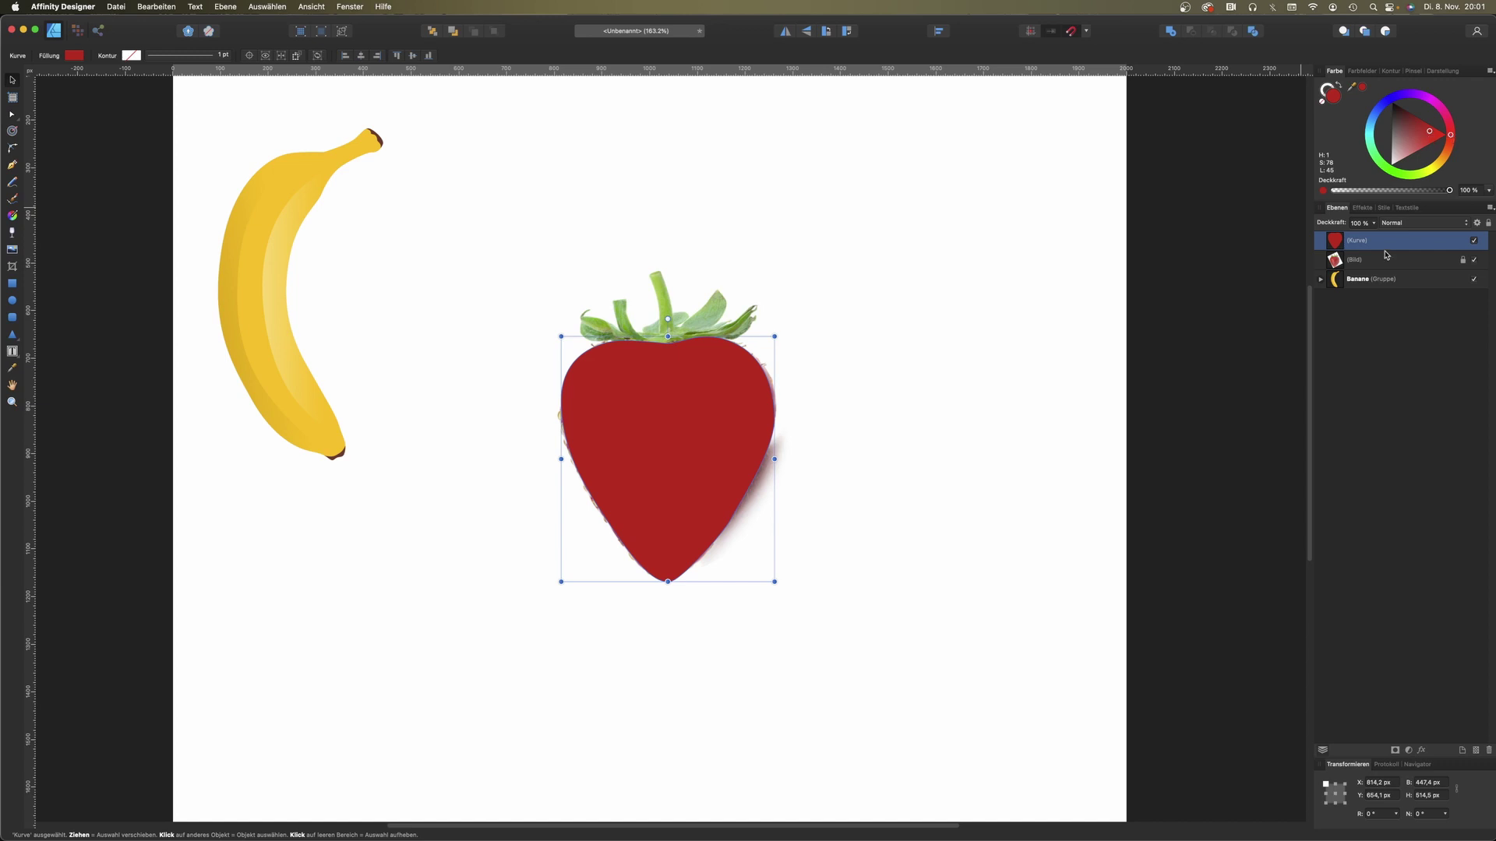
click(1474, 240)
key(p)
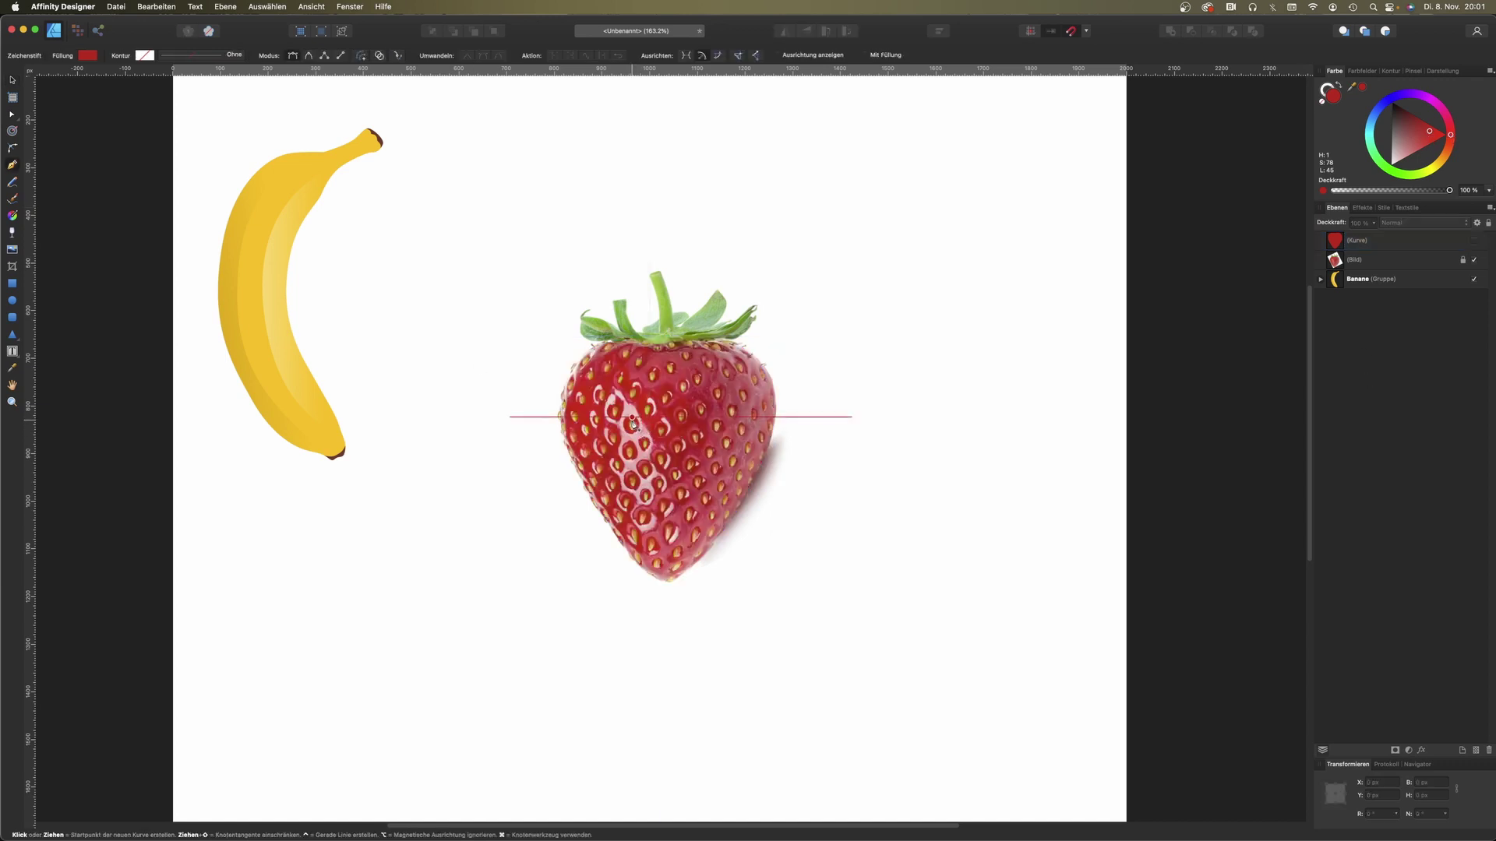
Step: Draw a single yellow seed shape on the strawberry
scroll(635, 425, up, 3)
scroll(635, 424, up, 3)
click(629, 392)
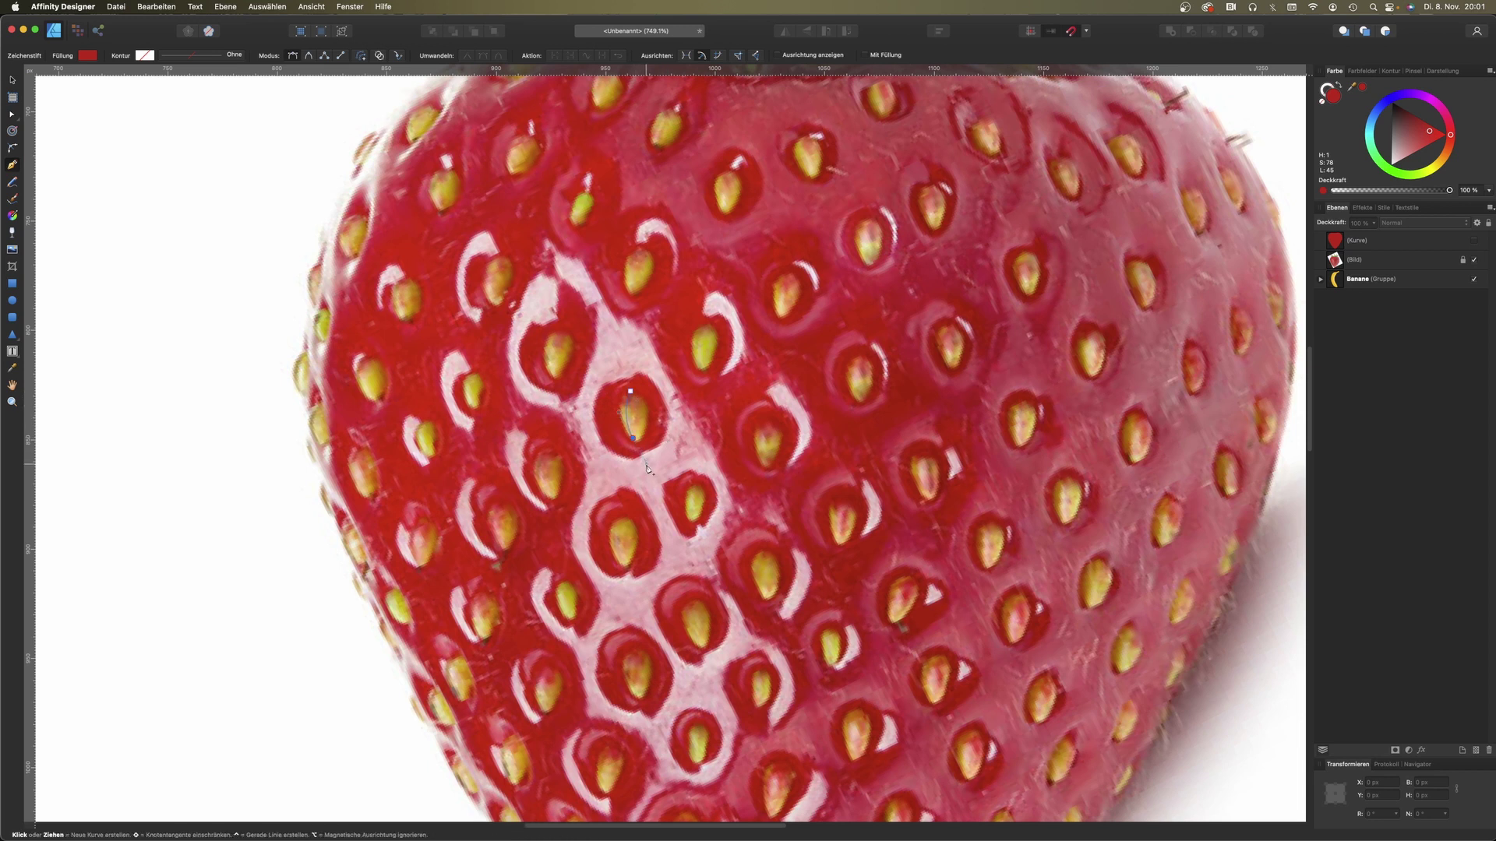
click(633, 438)
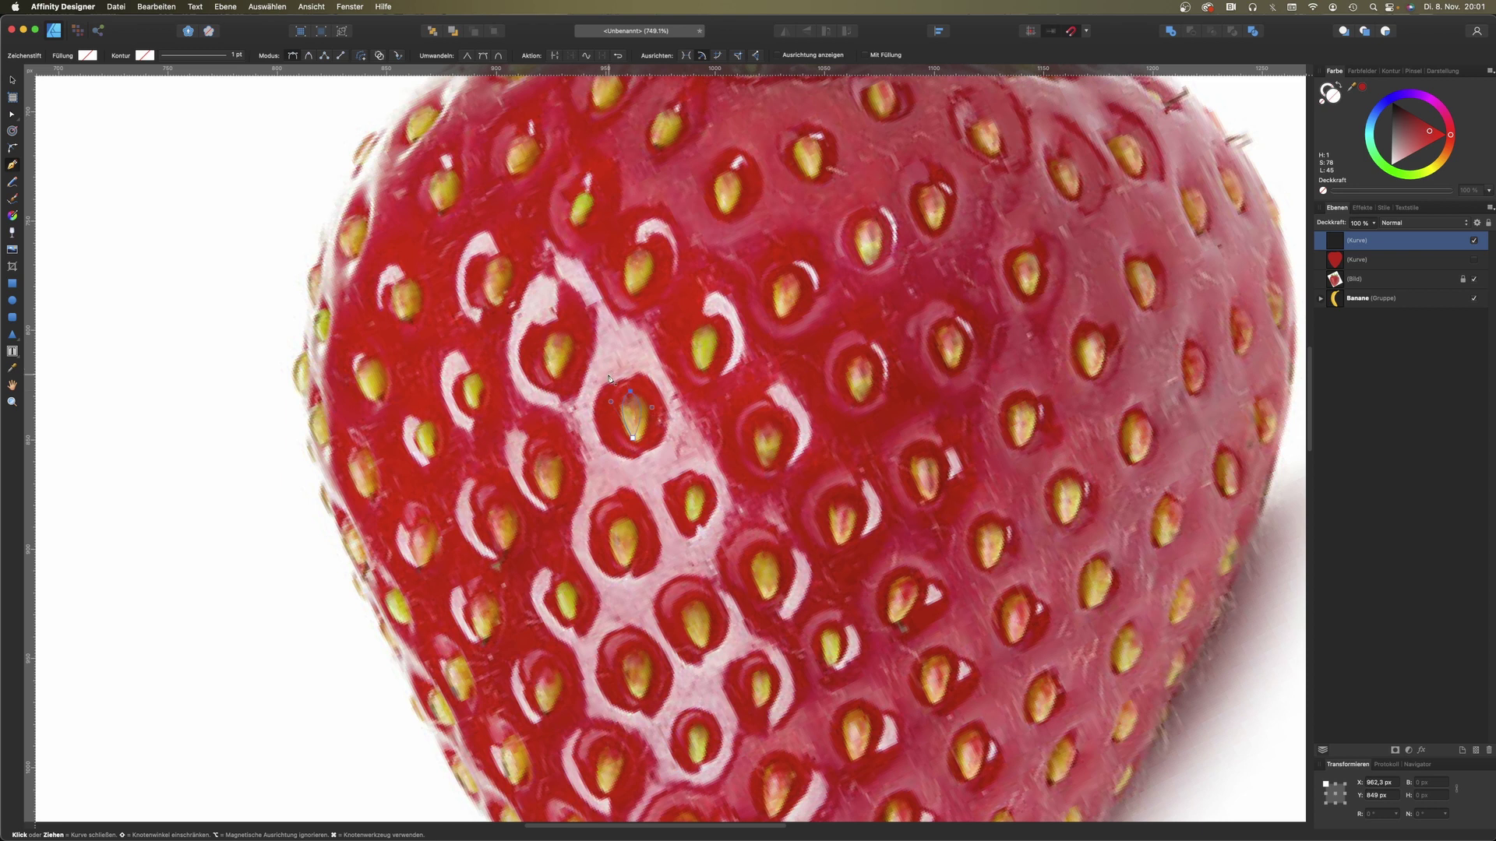
click(607, 377)
drag(1445, 158, 1428, 157)
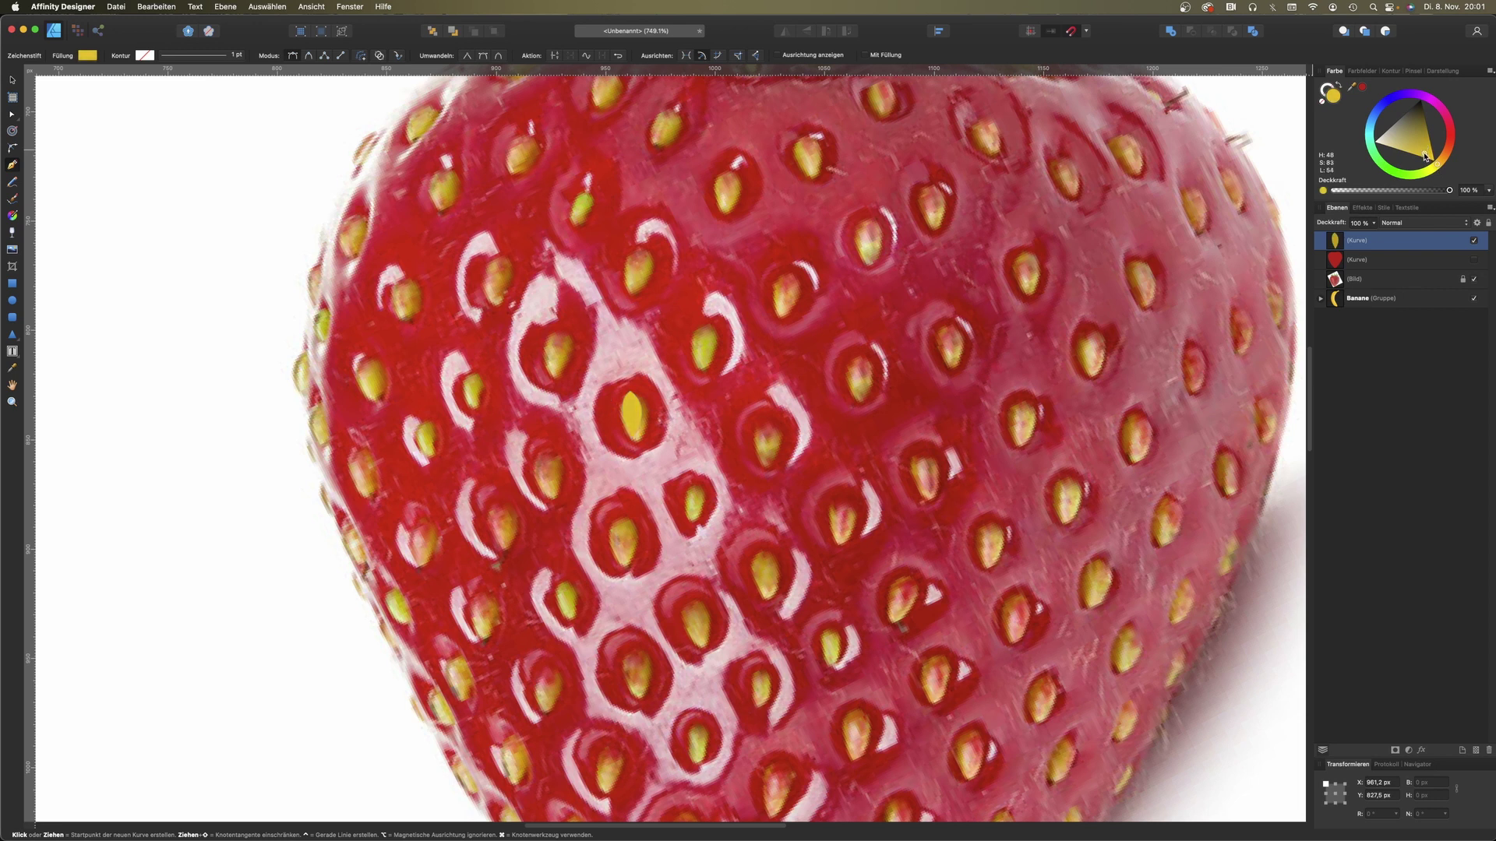
click(11, 80)
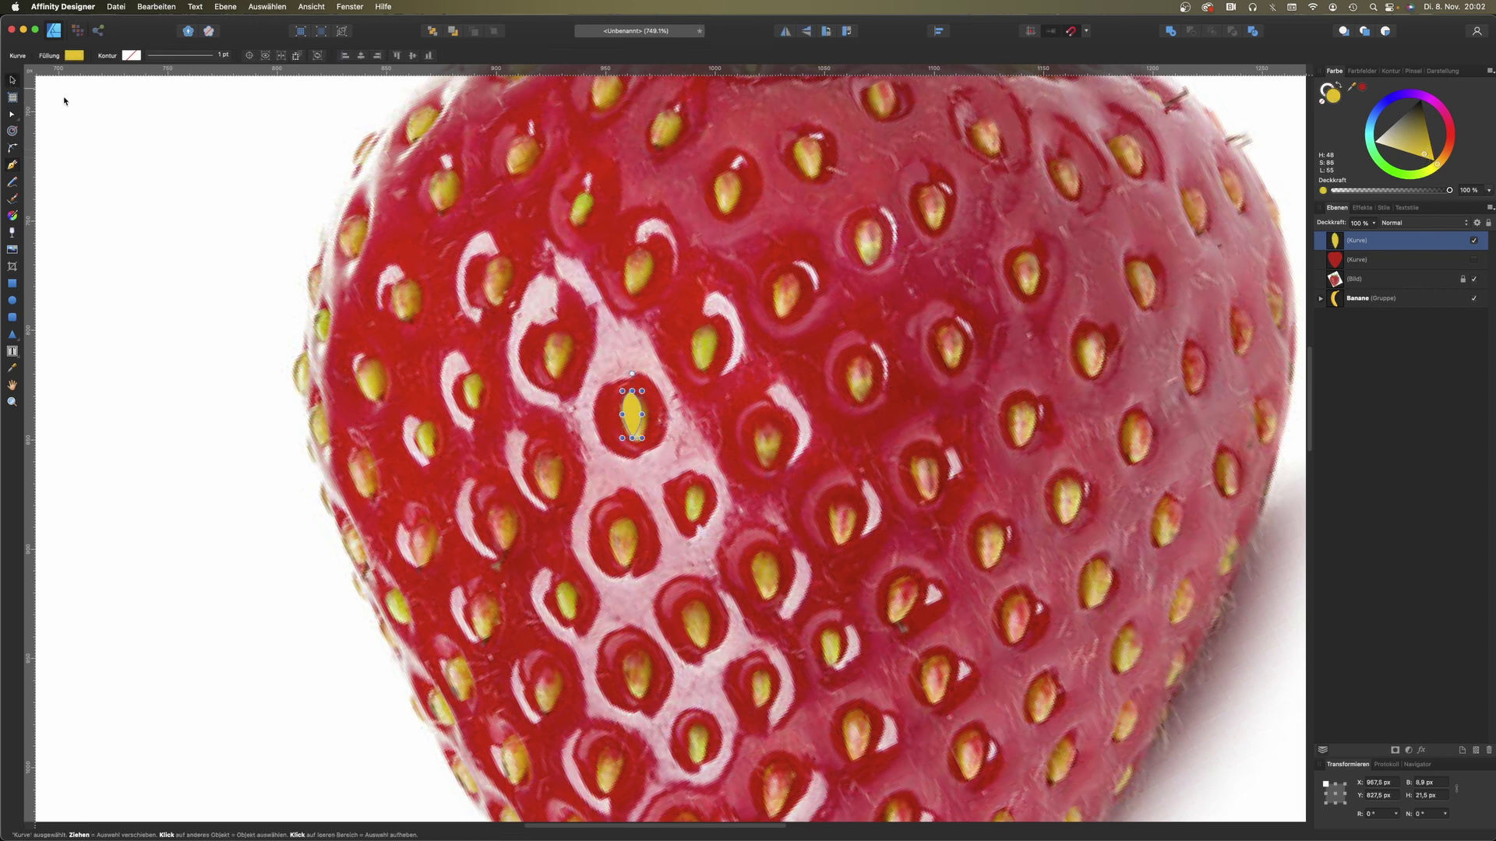
click(1473, 259)
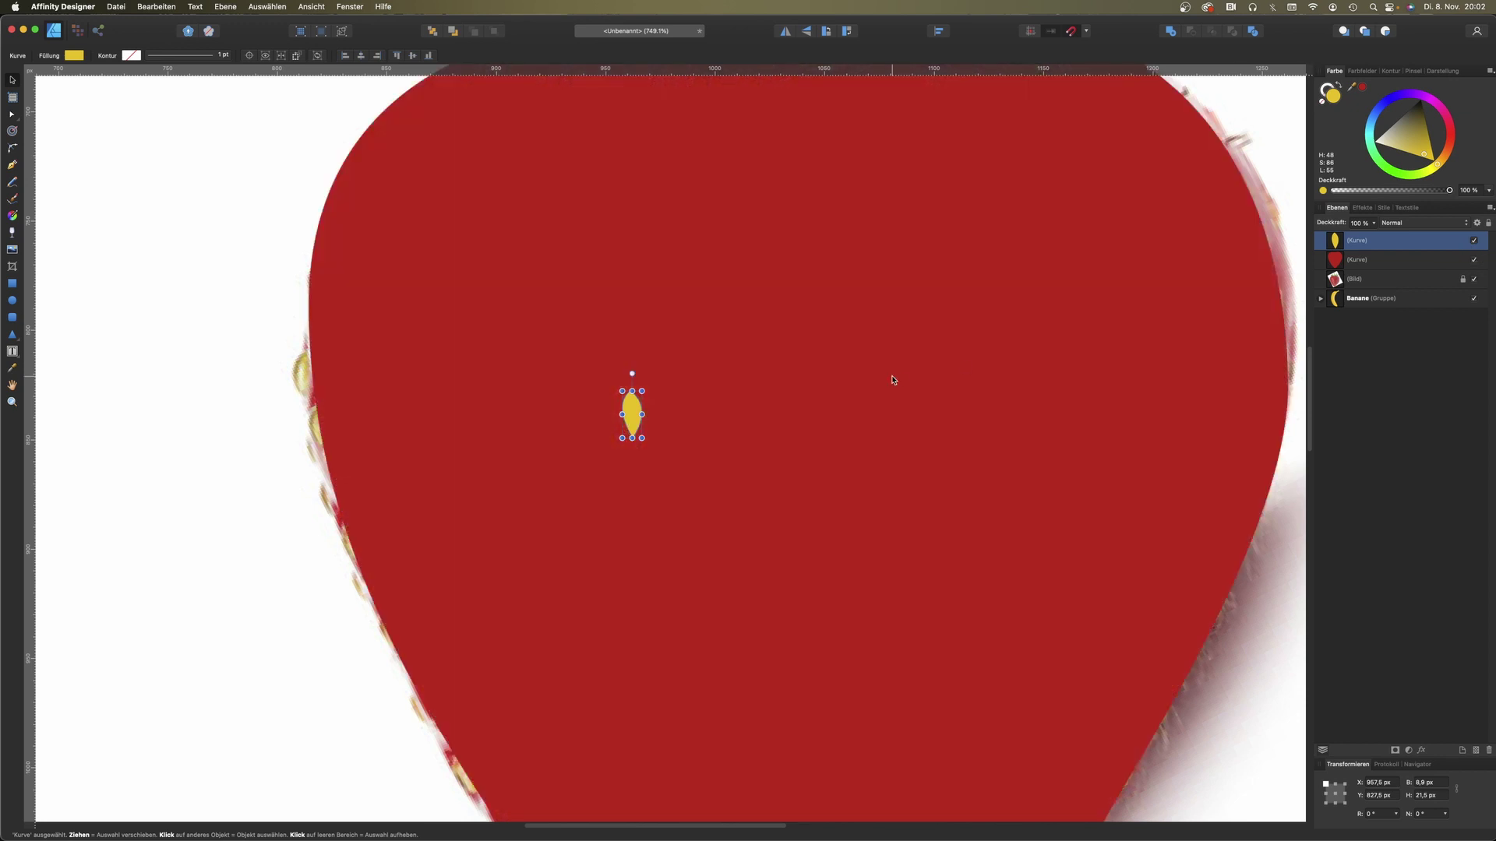
click(1474, 260)
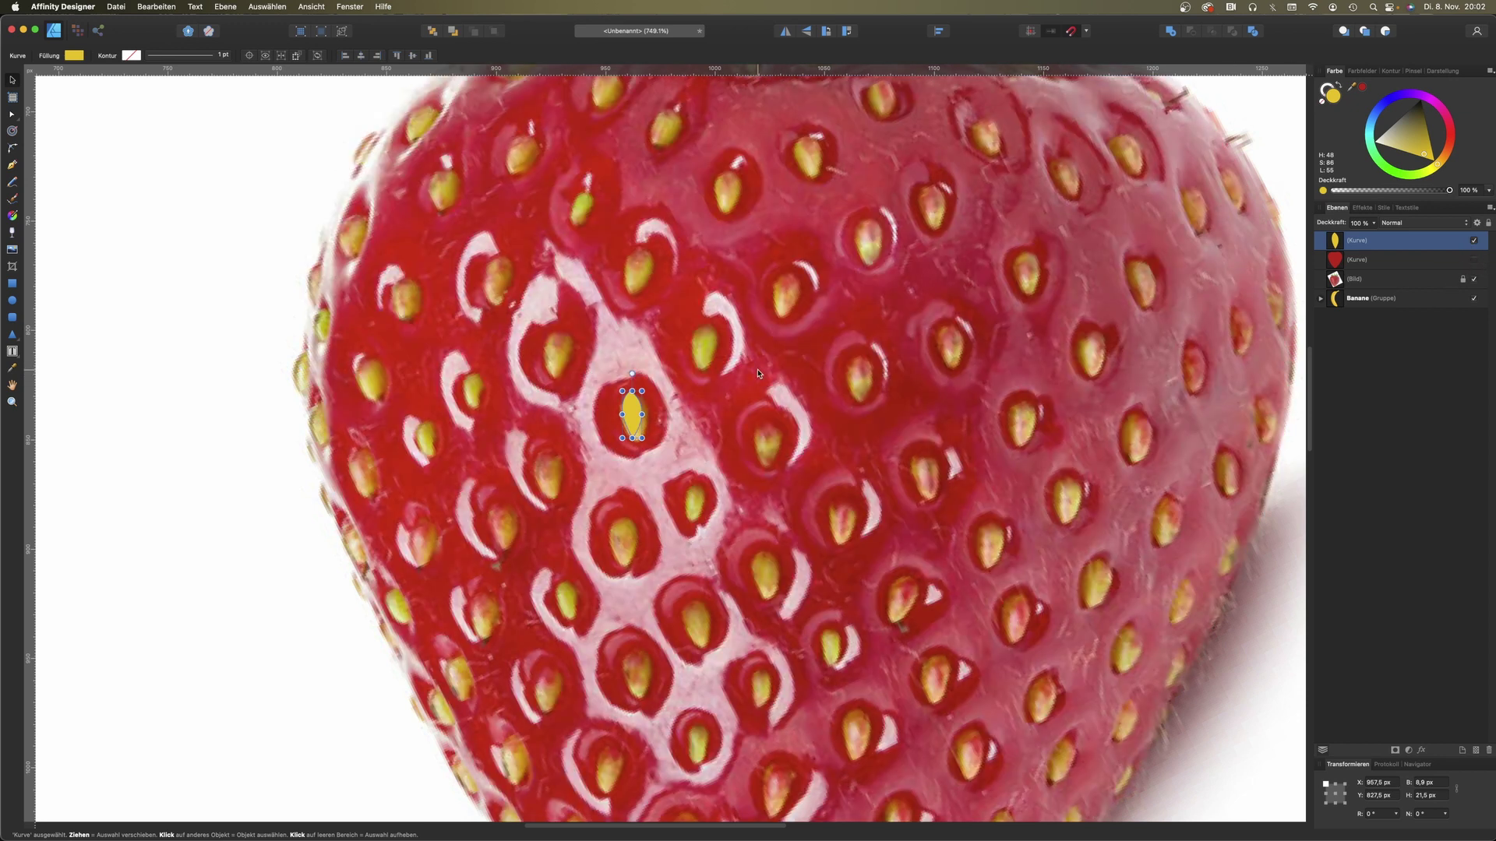
Step: Duplicate and rotate seed copies across the strawberry to match the photo's seeds
drag(635, 424, 560, 360)
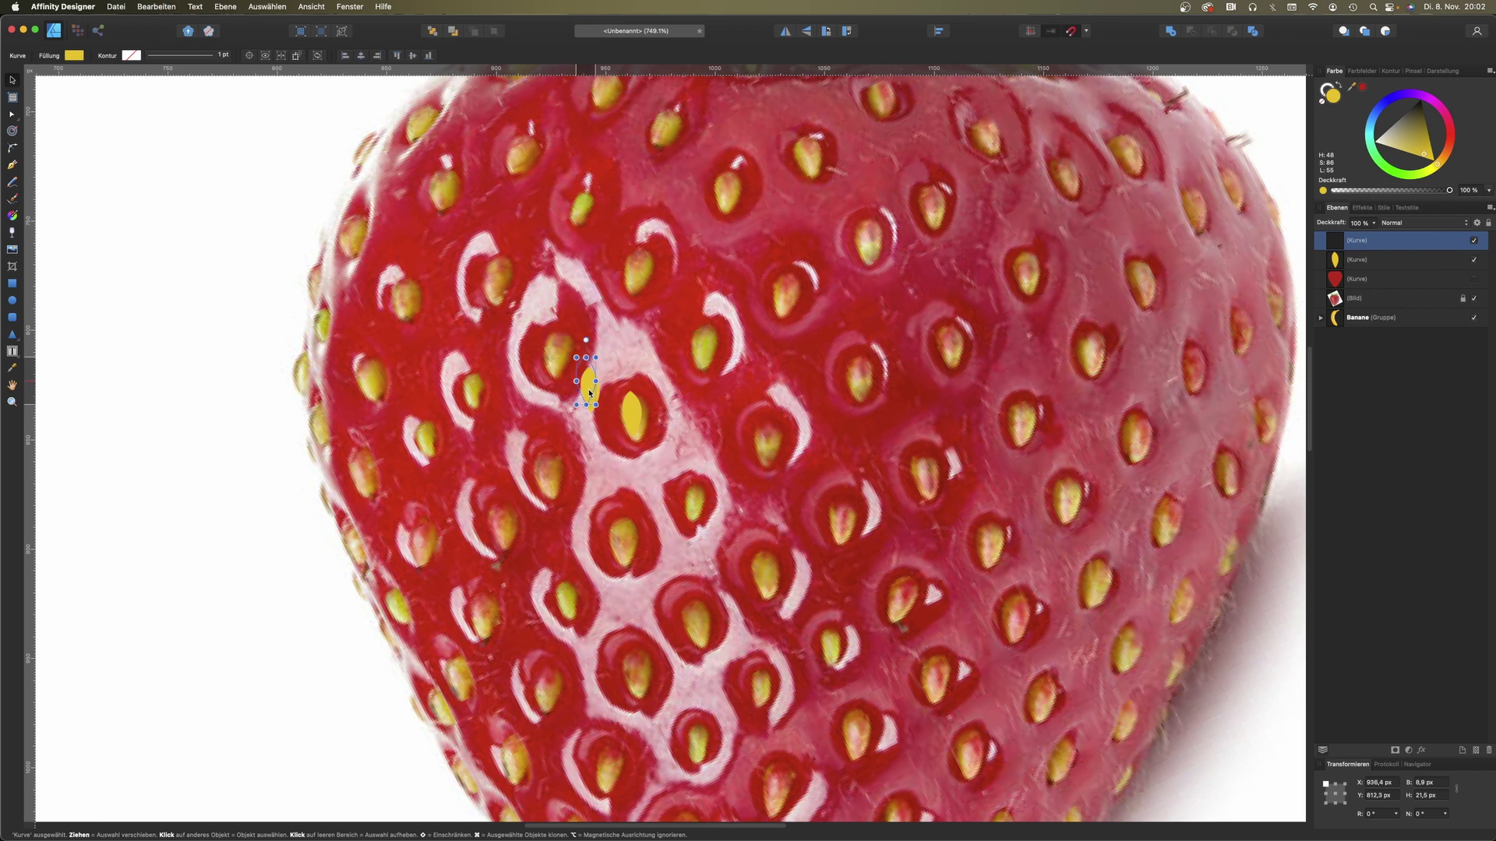
drag(558, 309, 584, 300)
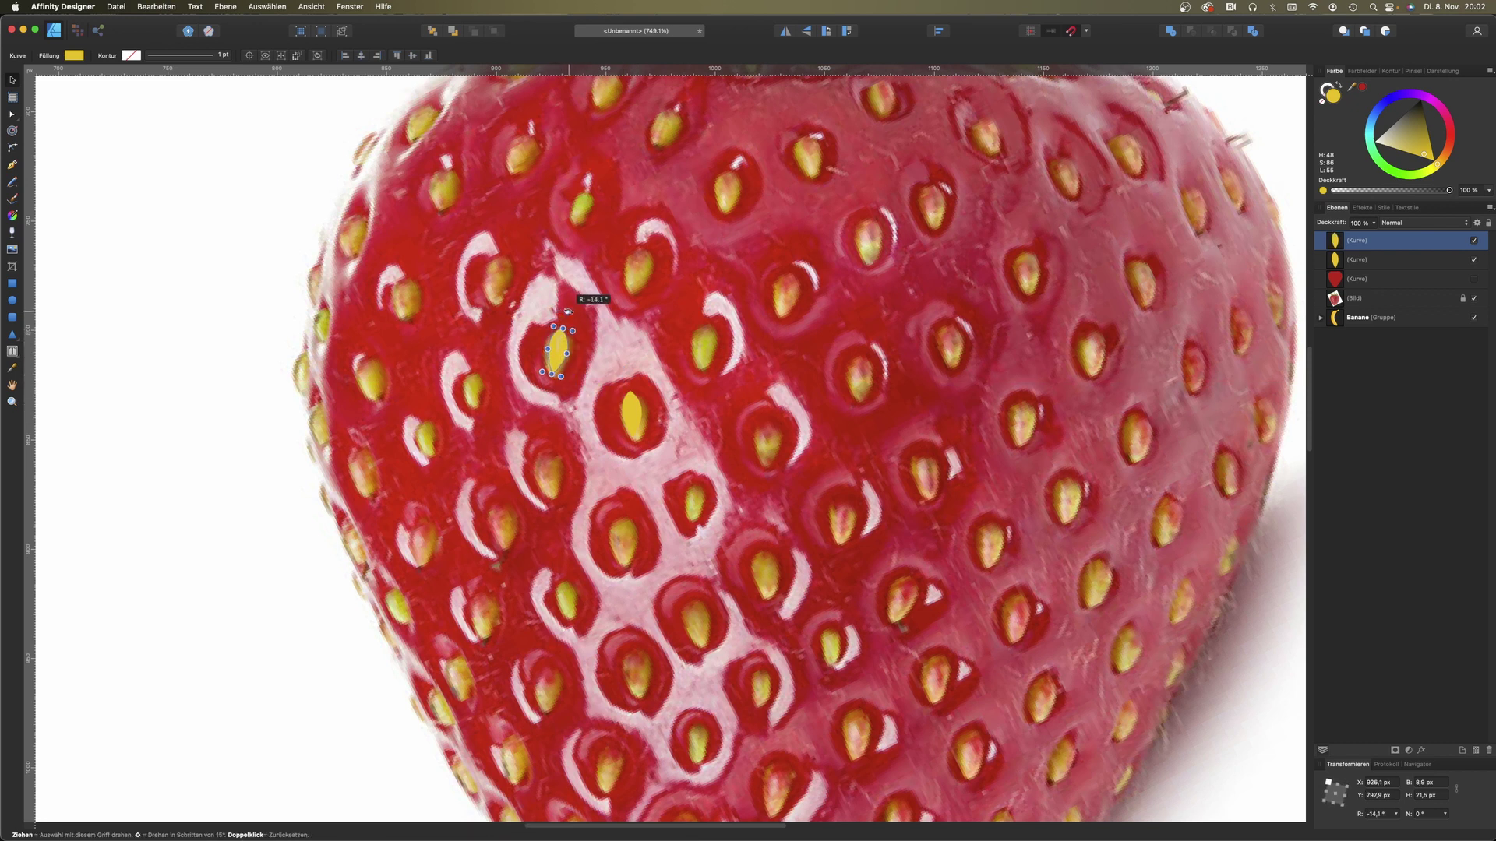
mouse_move(563, 351)
mouse_down()
mouse_move(499, 288)
mouse_move(478, 399)
mouse_move(427, 444)
mouse_move(405, 300)
mouse_up()
mouse_move(405, 300)
mouse_down()
mouse_move(440, 187)
mouse_move(582, 209)
mouse_up()
drag(582, 209, 639, 273)
mouse_move(639, 273)
mouse_down()
mouse_move(714, 349)
mouse_move(549, 471)
mouse_move(329, 319)
mouse_up()
scroll(545, 312, up, 3)
drag(530, 144, 661, 247)
drag(662, 248, 729, 308)
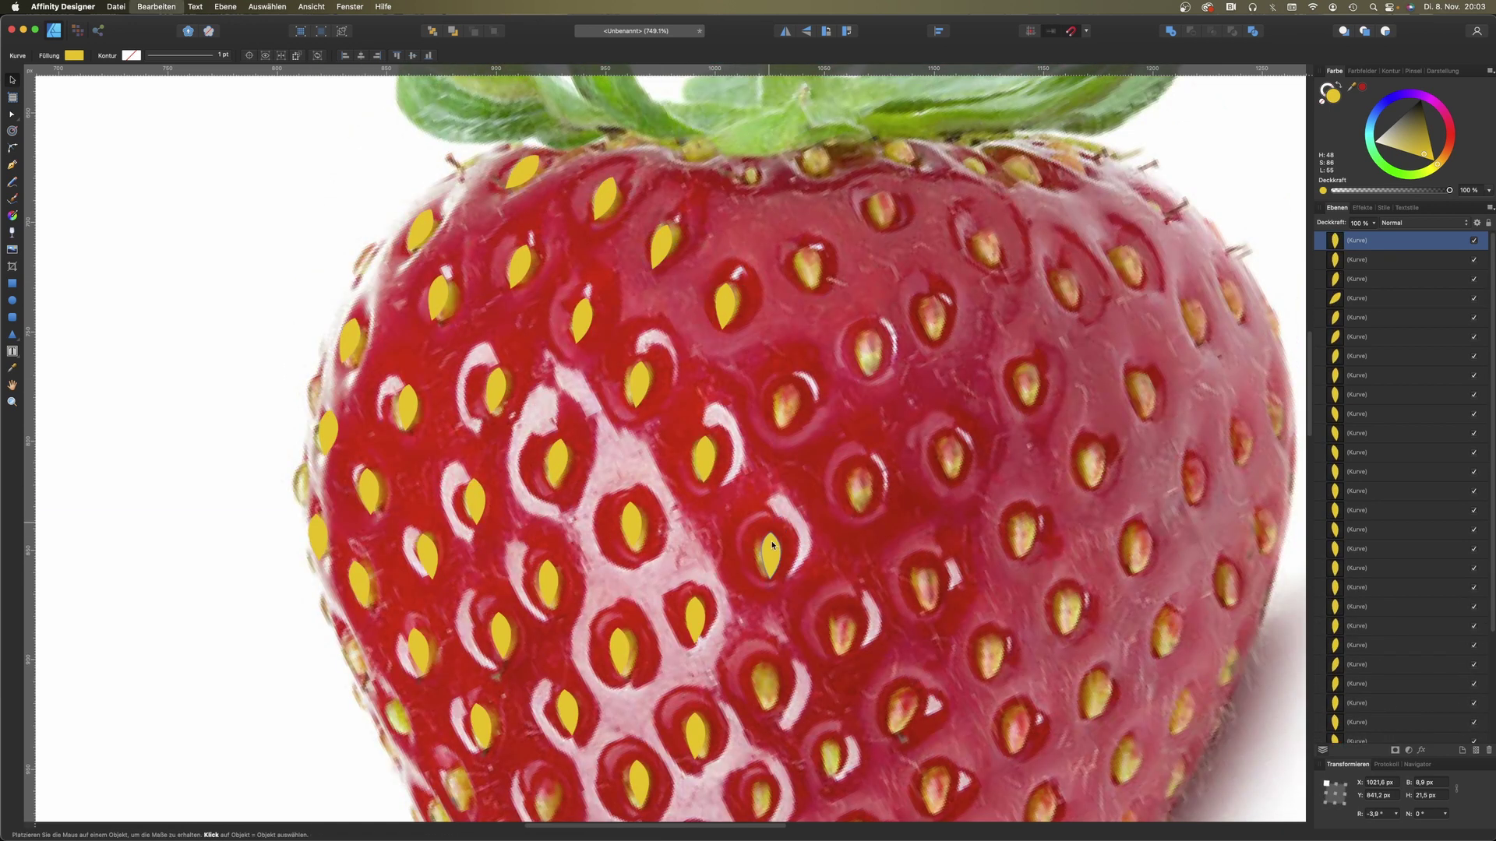
scroll(729, 308, down, 5)
drag(563, 629, 601, 680)
scroll(601, 681, down, 5)
drag(519, 493, 750, 712)
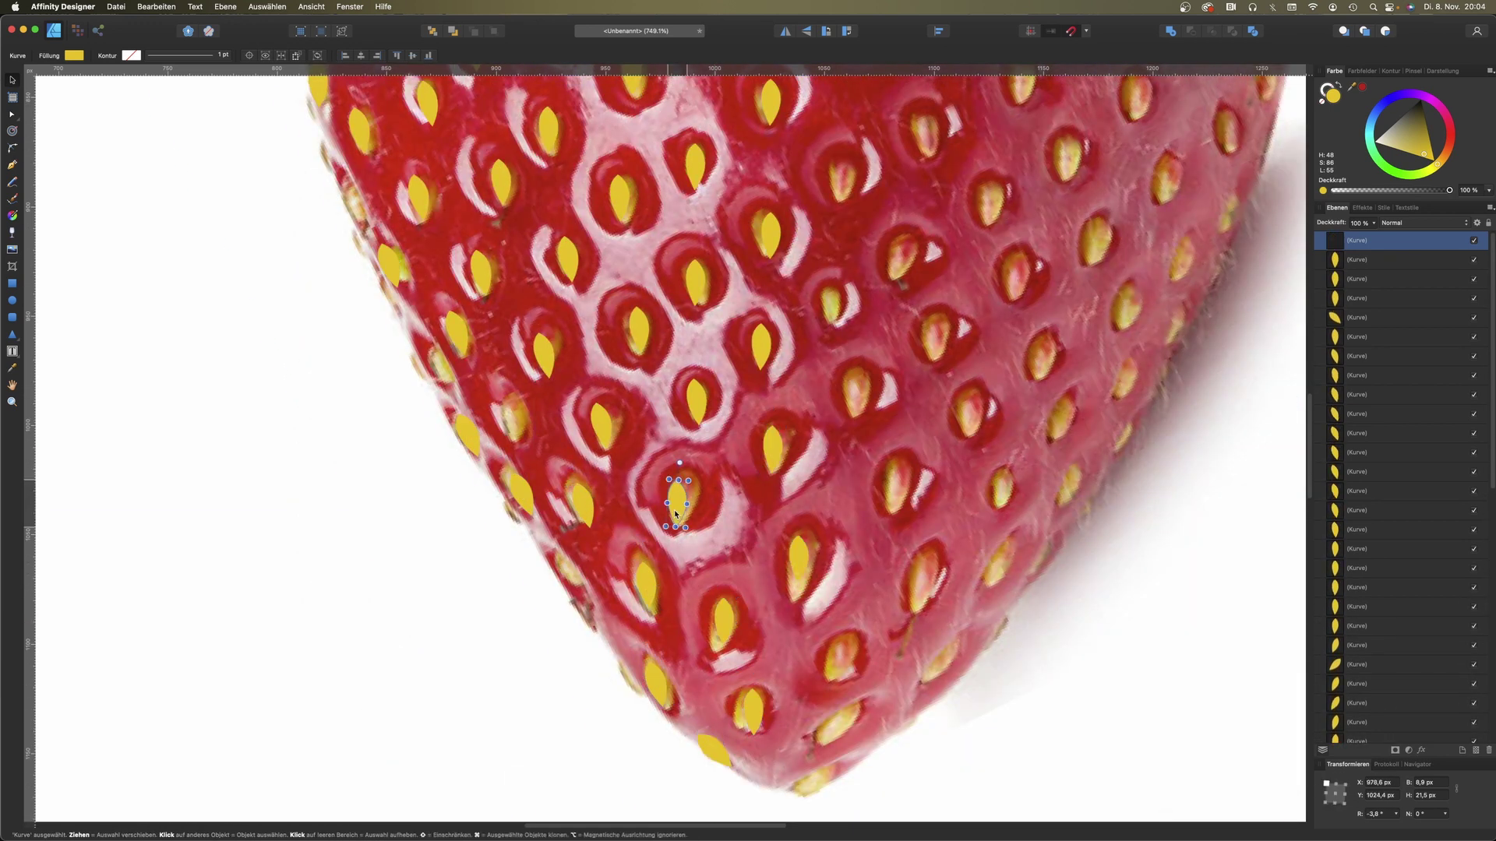
scroll(674, 510, up, 5)
Step: Hide the strawberry photo and show the red body shape beneath the seeds
click(345, 473)
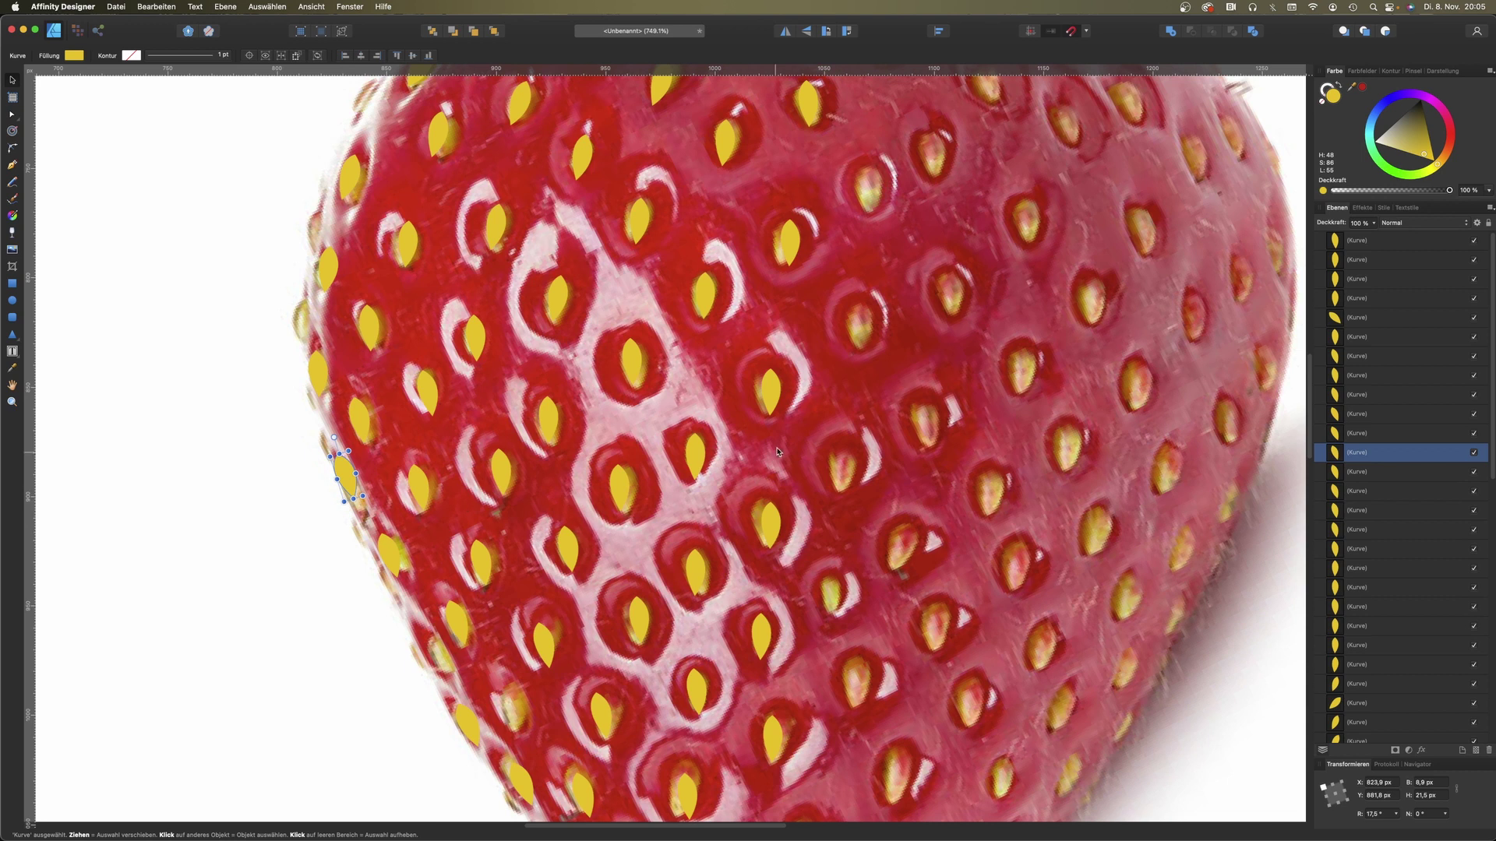
scroll(776, 452, up, 2)
scroll(1418, 470, down, 2)
scroll(1422, 515, down, 3)
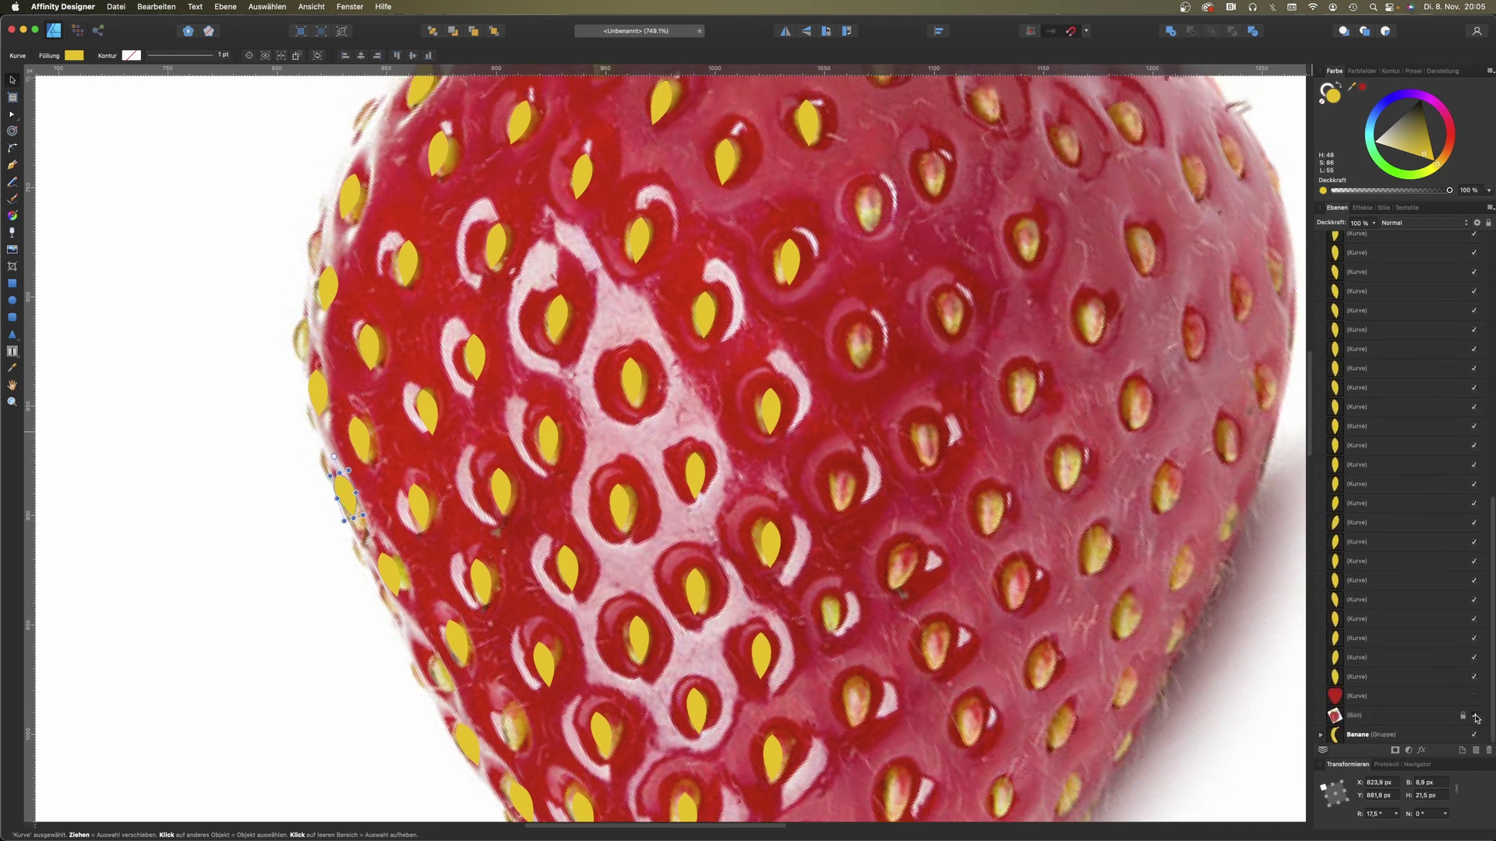
click(1474, 716)
click(1475, 697)
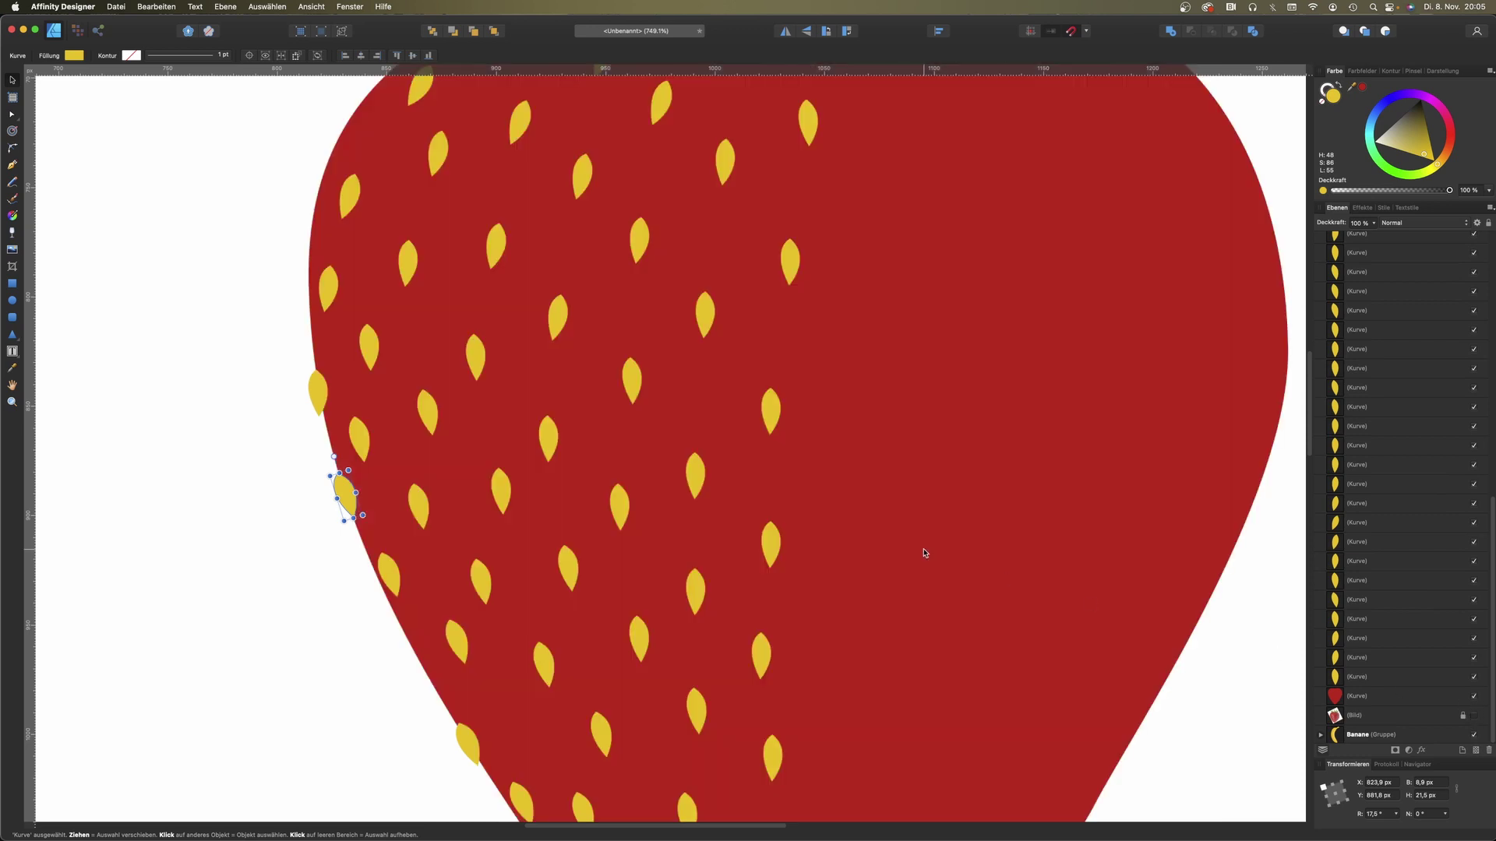
scroll(928, 548, down, 1)
scroll(927, 547, down, 3)
scroll(927, 548, down, 2)
Step: Copy the left-side seeds, flip them horizontally, and place them over the right half
scroll(927, 548, down, 3)
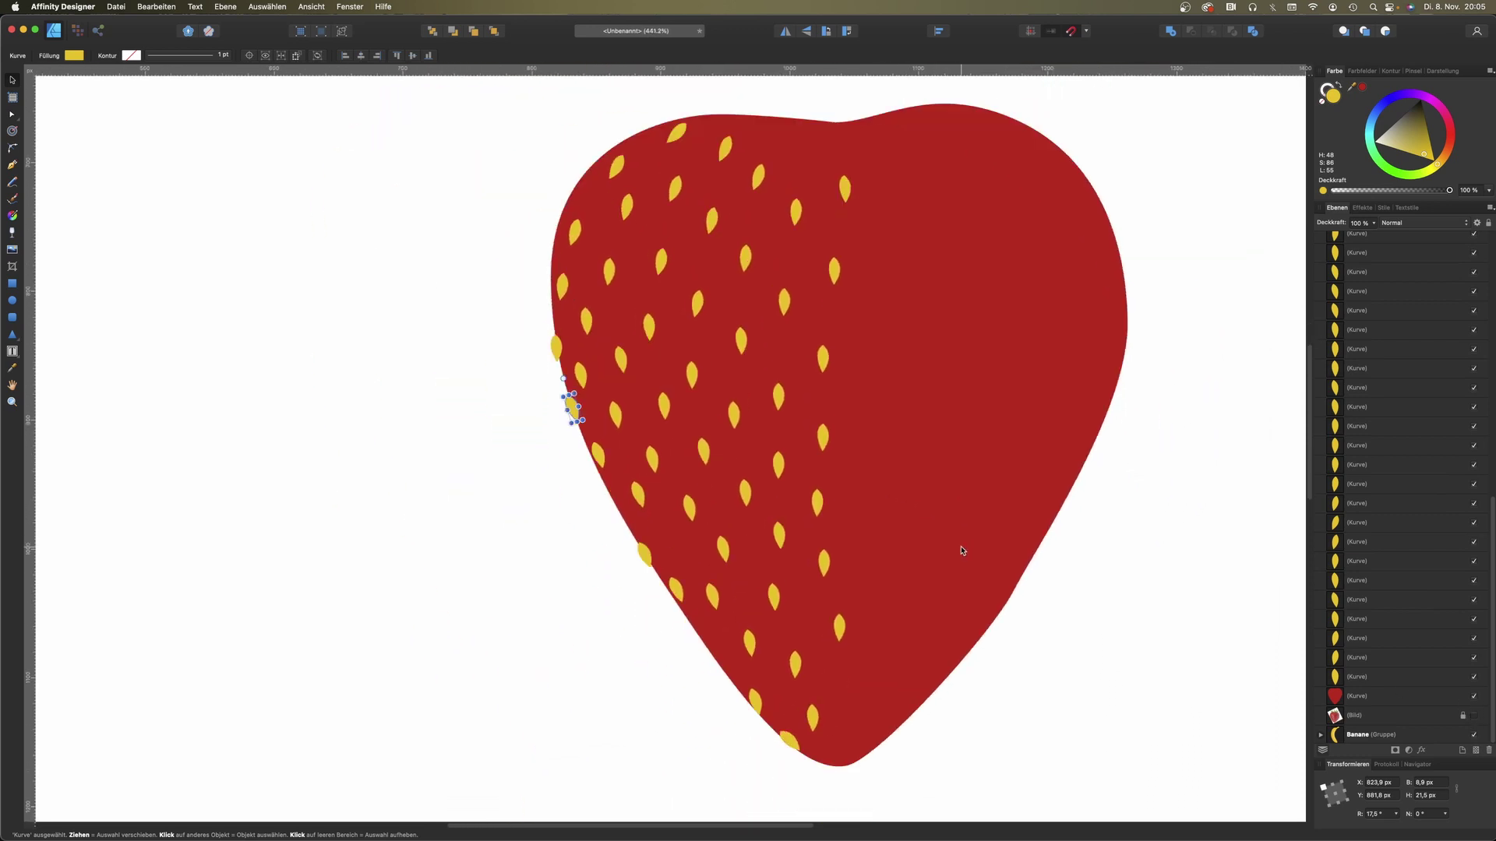
mouse_move(464, 99)
mouse_down()
mouse_move(898, 663)
mouse_move(960, 822)
mouse_up()
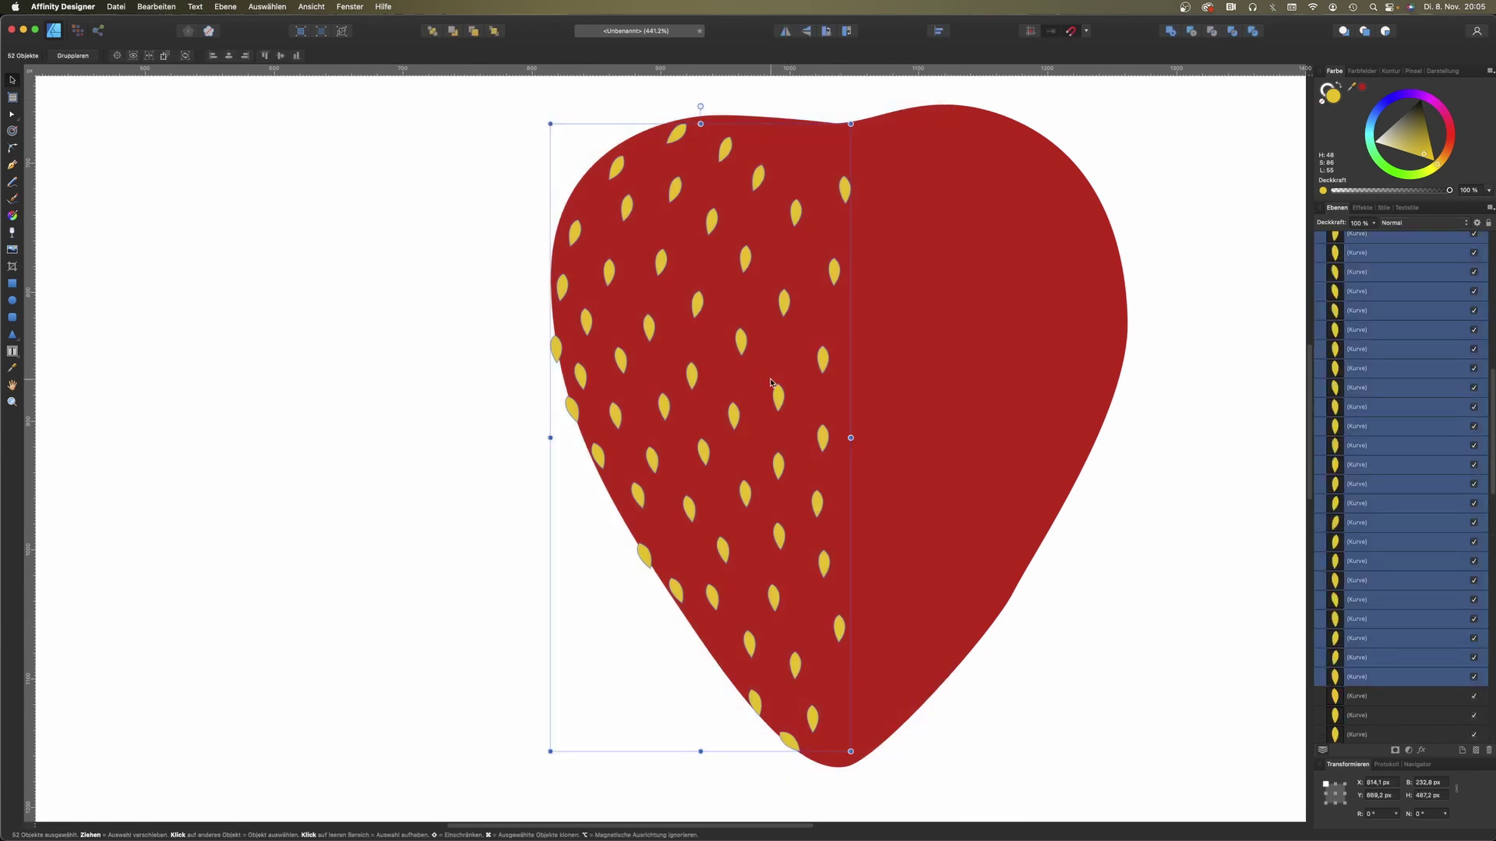
drag(780, 401, 1001, 402)
click(786, 33)
drag(870, 180, 926, 166)
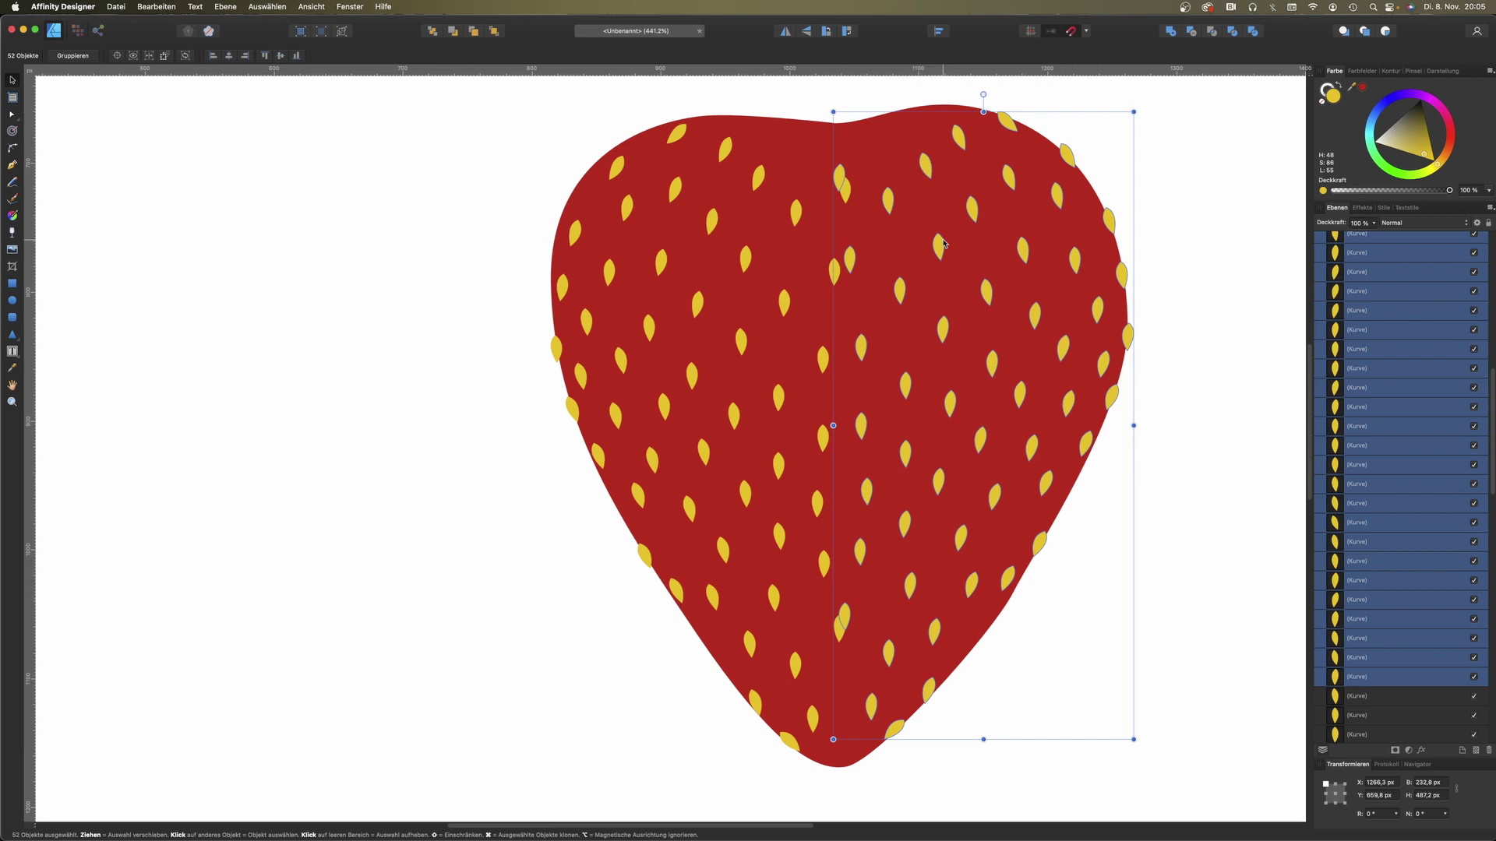
click(1168, 459)
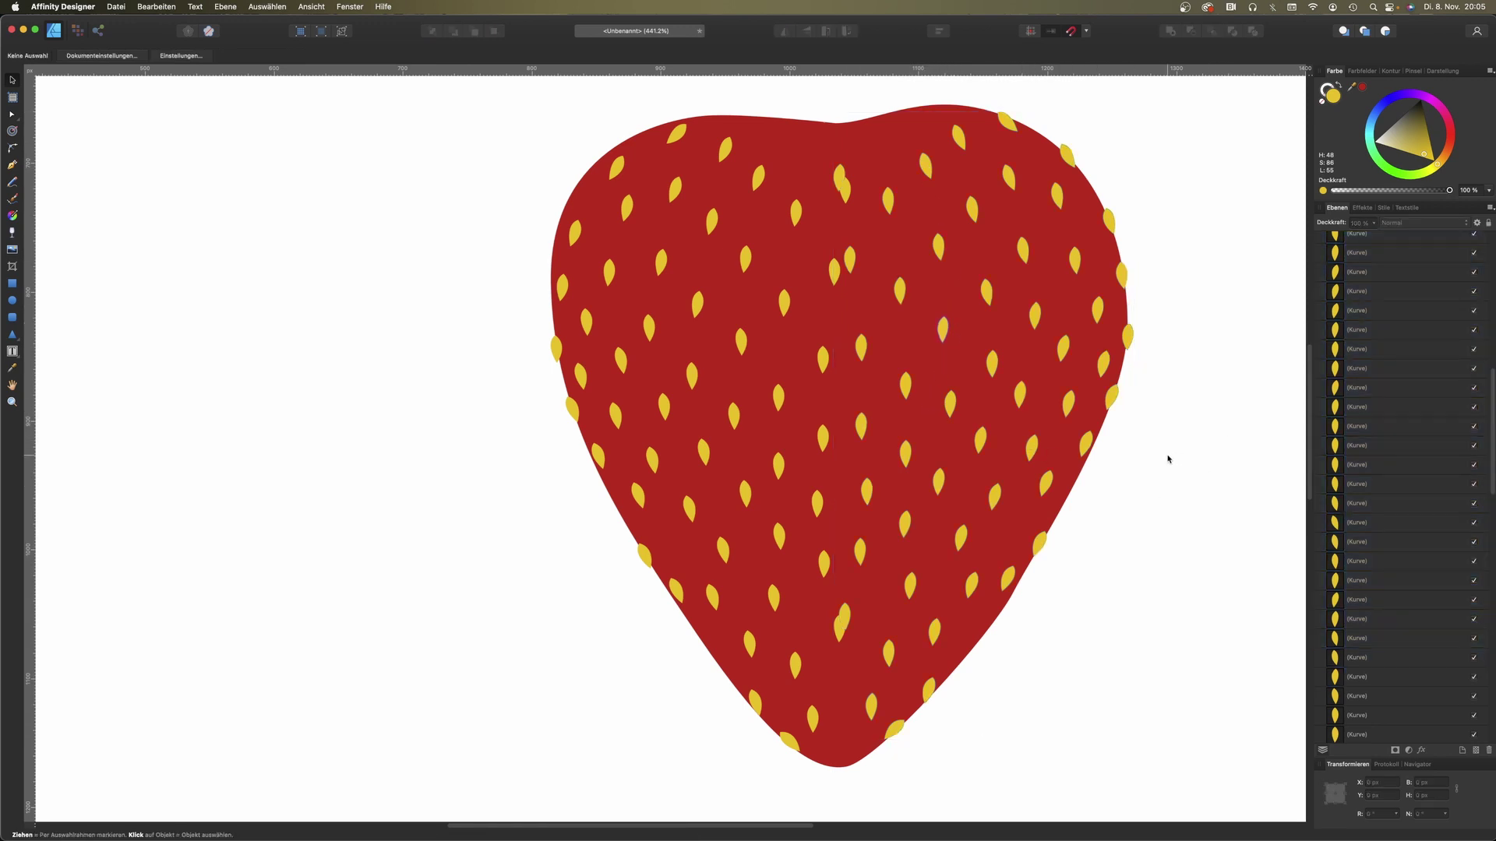
Step: Reposition individual edge seeds to fit the strawberry's outline
click(1041, 547)
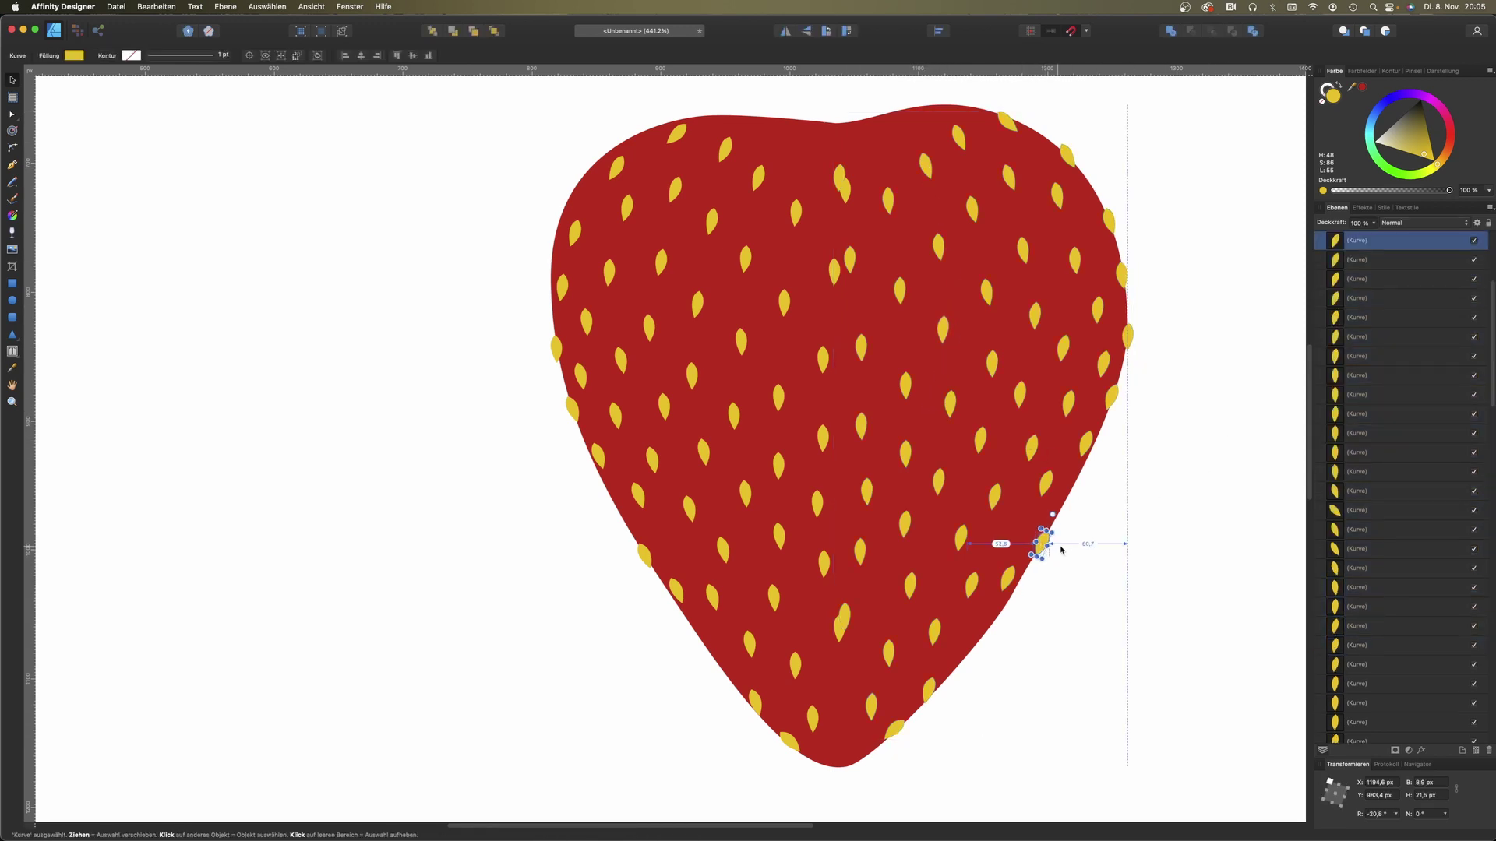
click(1048, 484)
click(1060, 349)
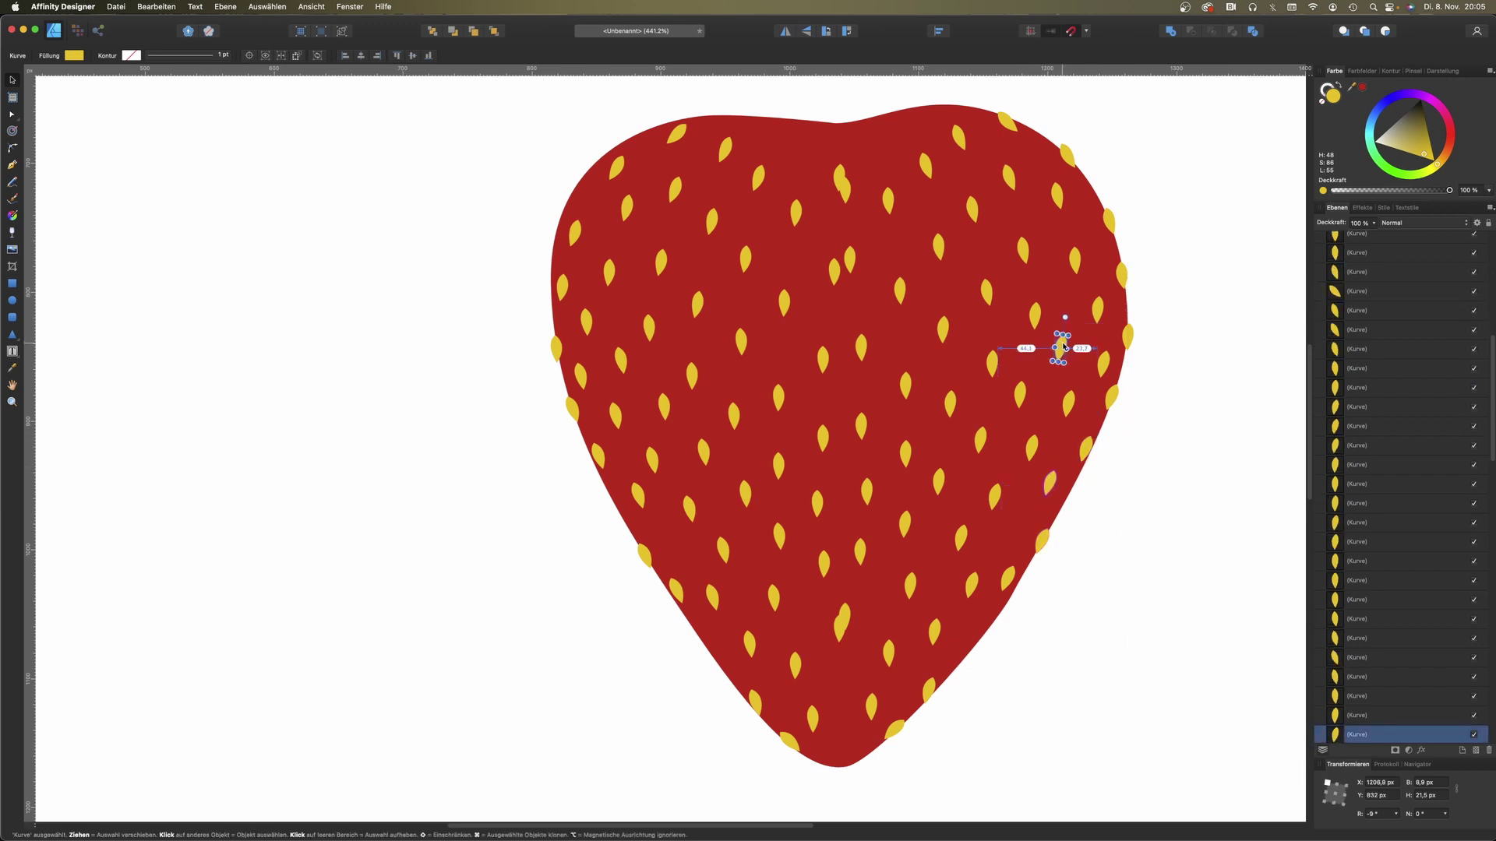
click(1109, 221)
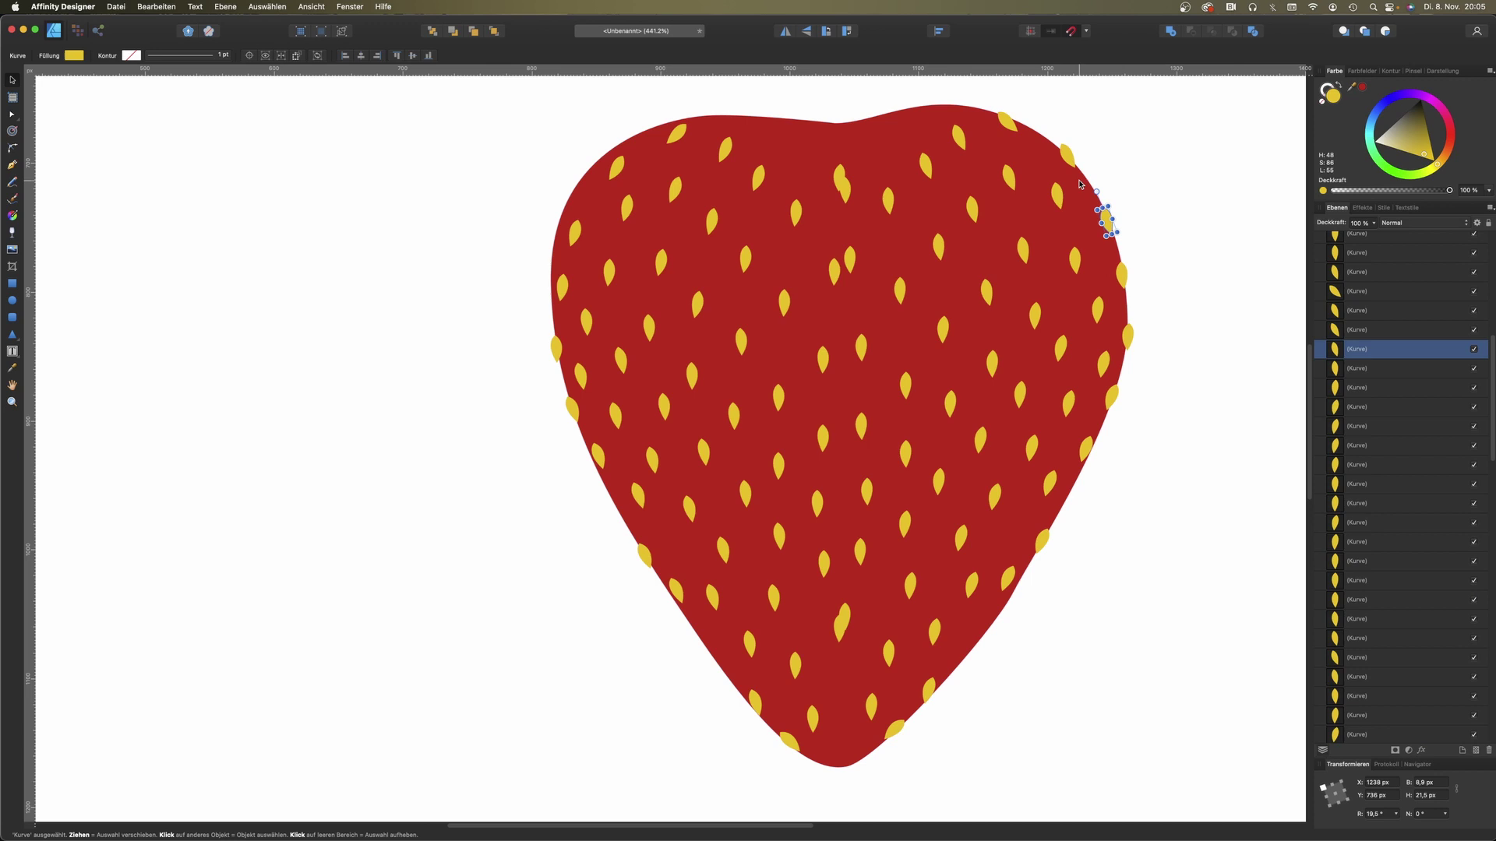
click(677, 131)
drag(712, 596, 706, 609)
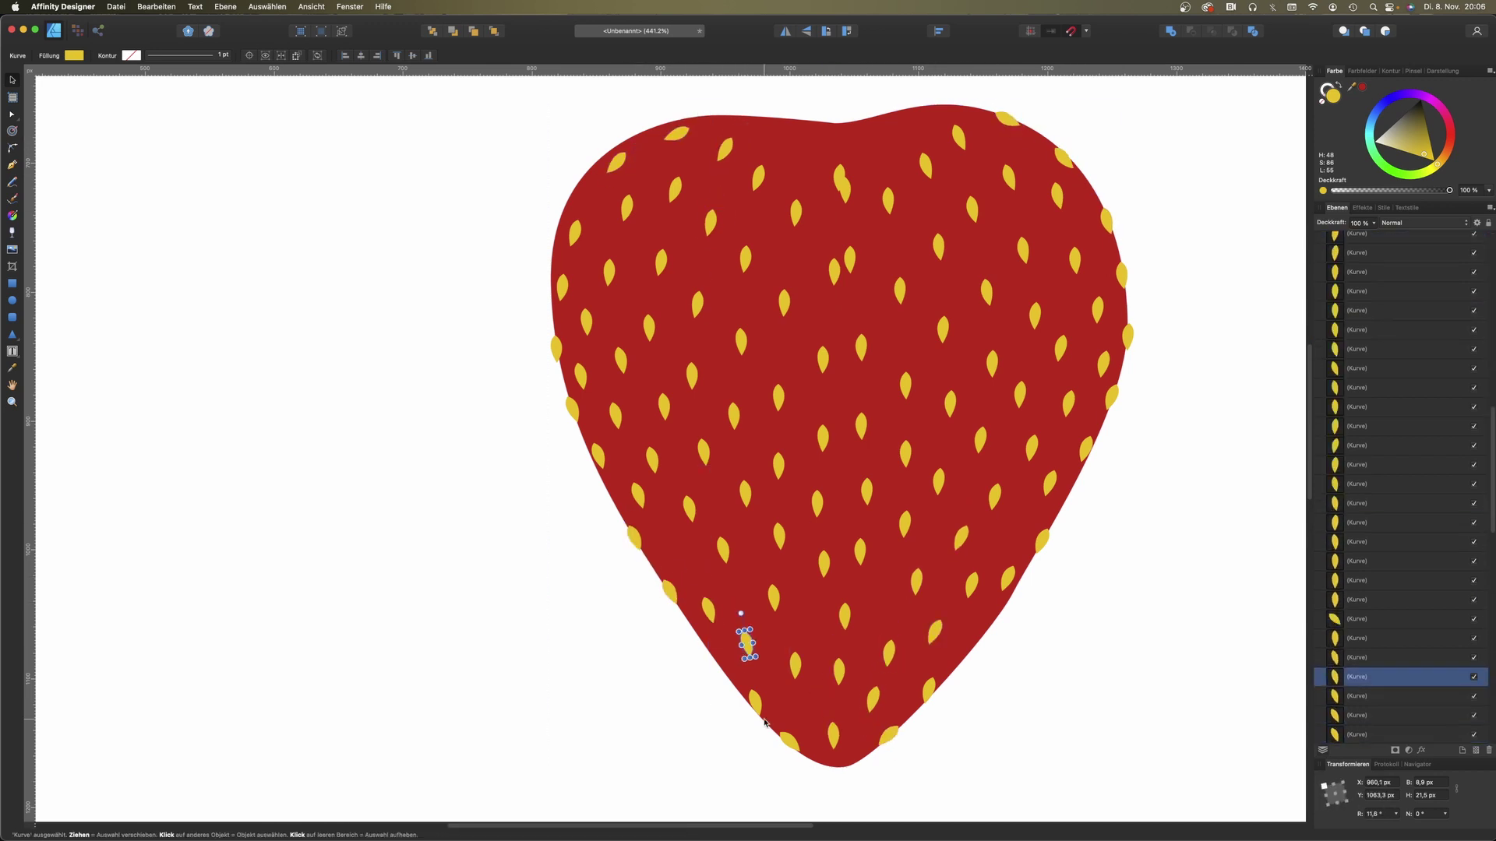
click(1120, 275)
scroll(1169, 441, up, 1)
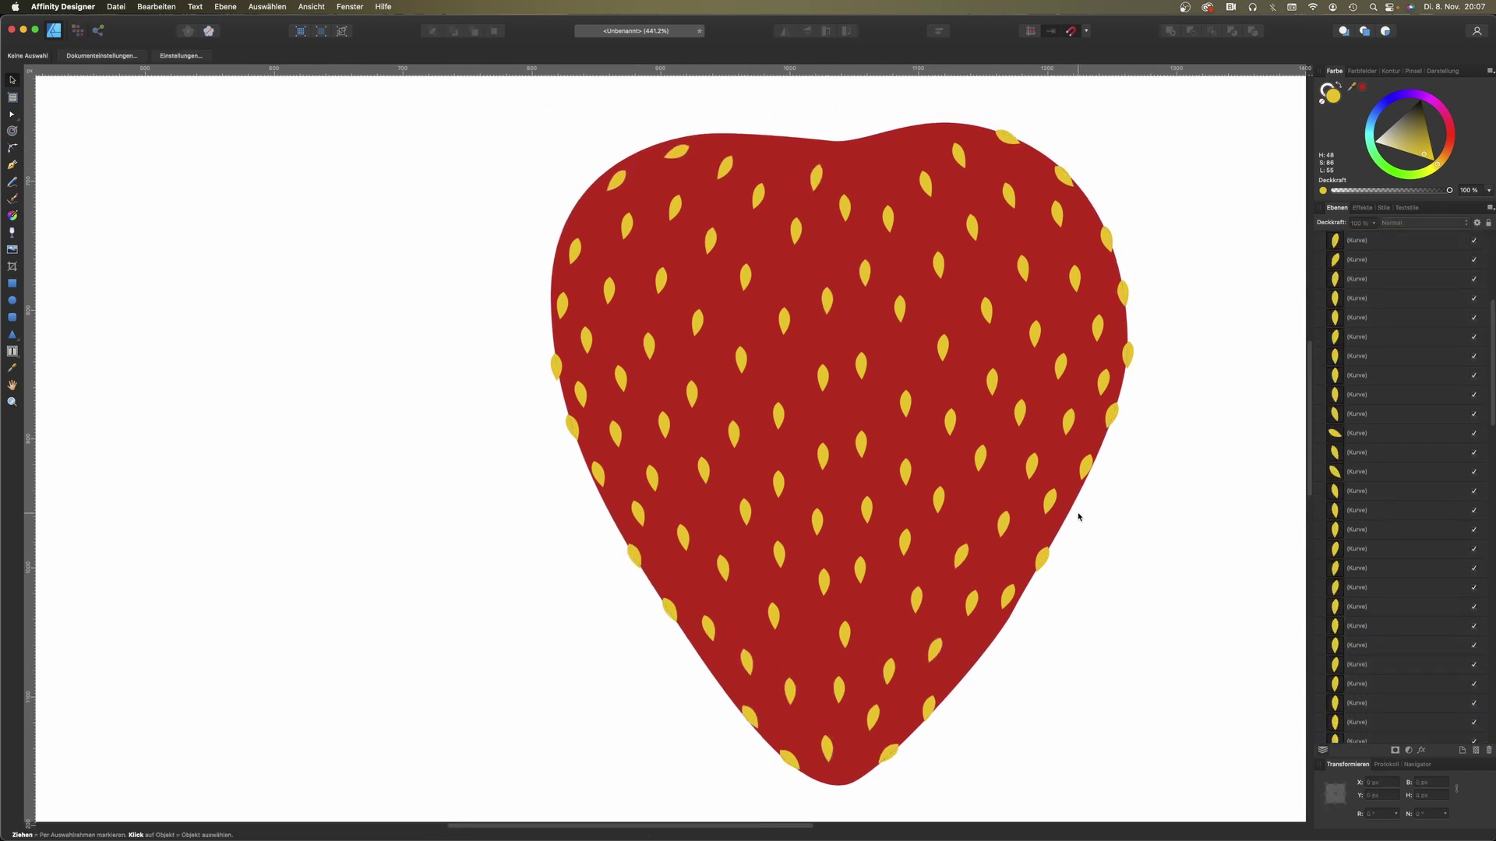
scroll(1459, 545, down, 5)
scroll(1459, 576, down, 5)
scroll(1457, 614, down, 5)
Step: Show the strawberry photo layer again
click(1473, 715)
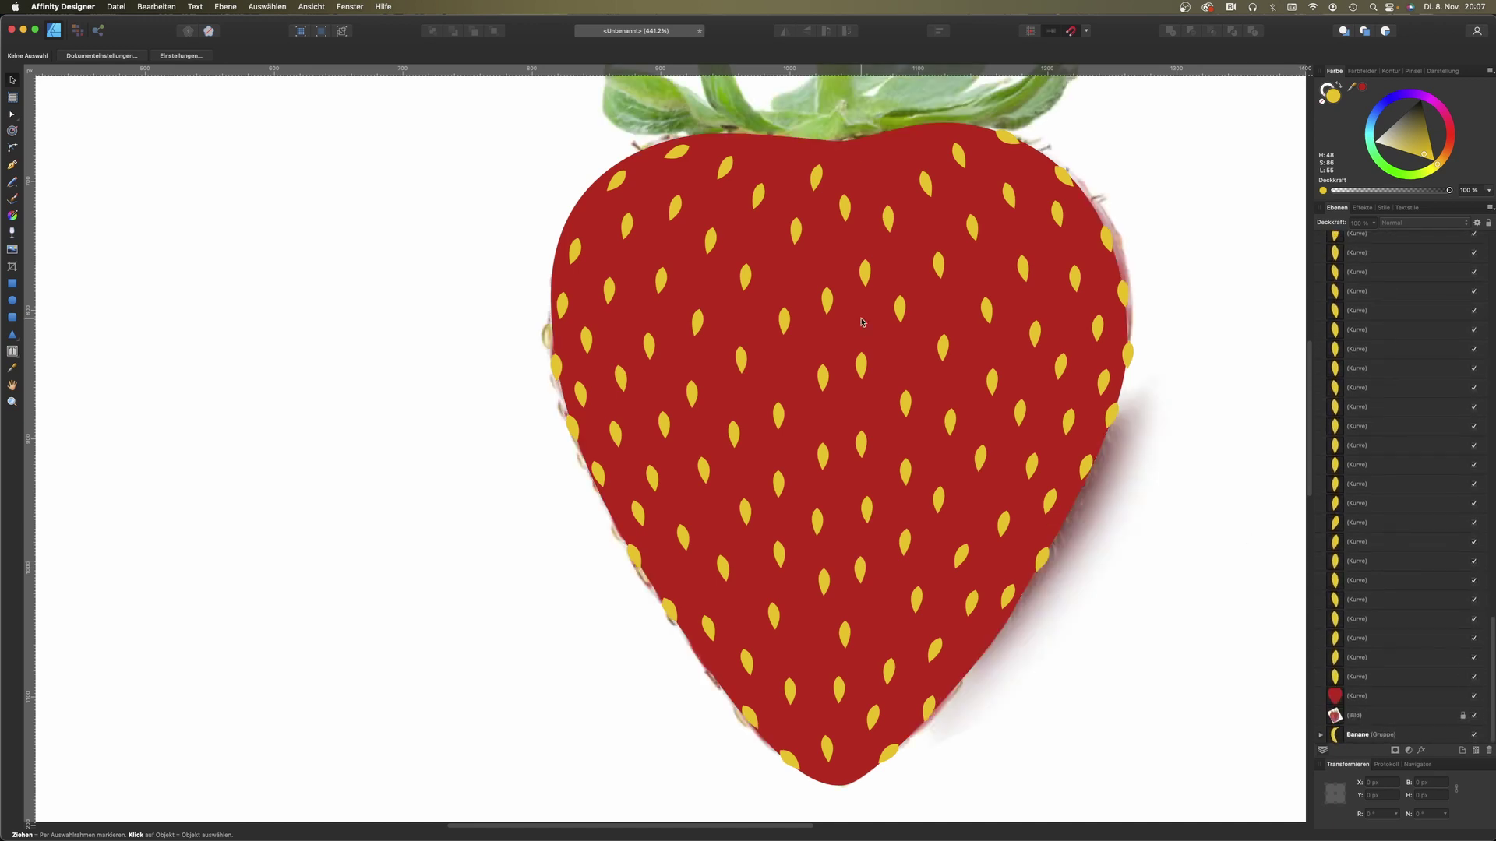
scroll(1109, 280, up, 3)
scroll(1110, 281, up, 3)
Step: Trace a curved stem on the strawberry and fill it lime green sampled from the photo
scroll(982, 308, right, 3)
scroll(982, 309, up, 1)
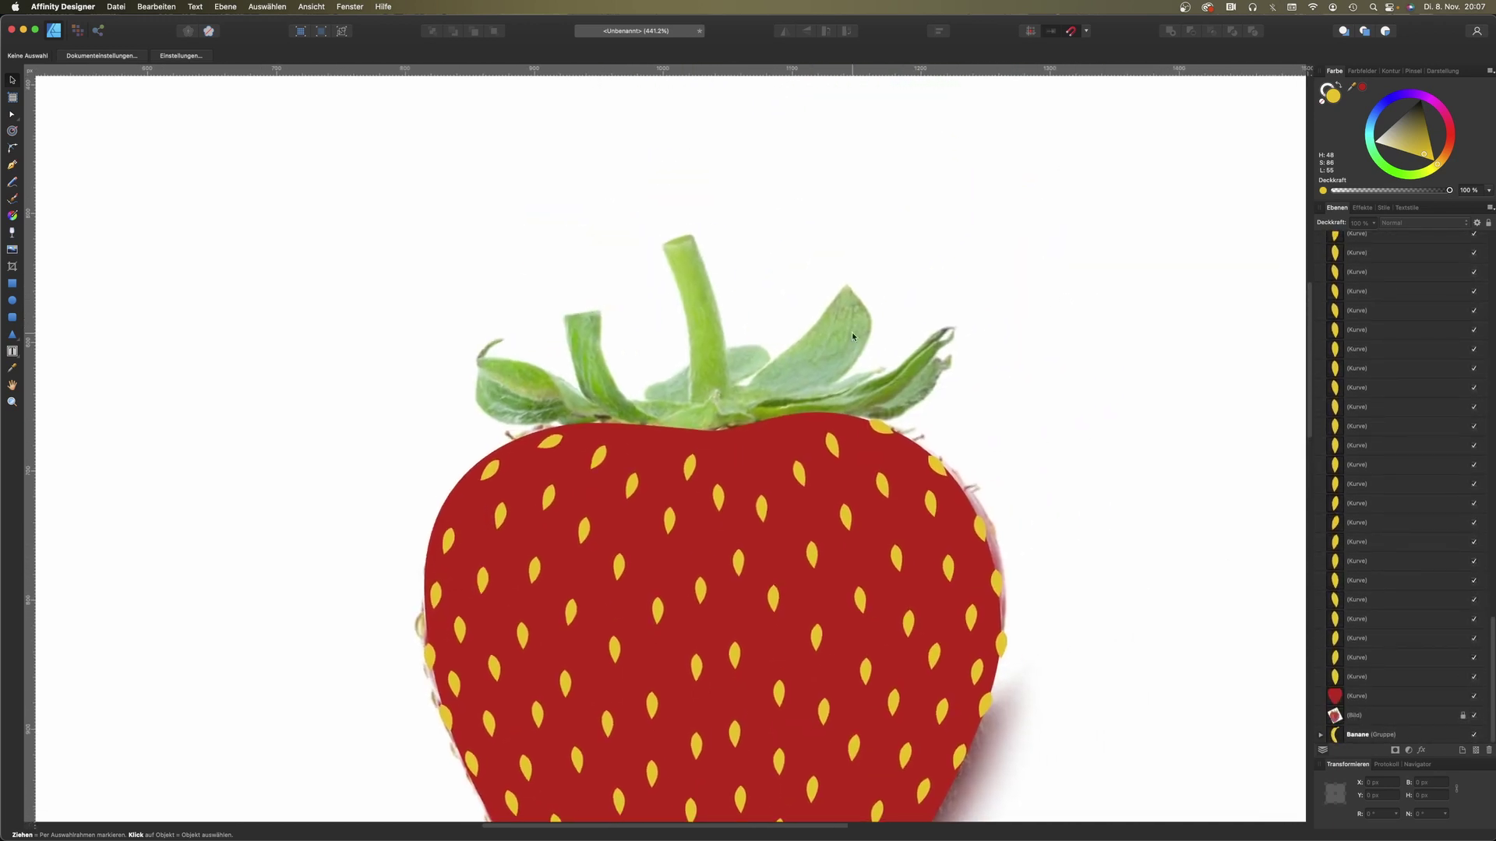
click(13, 166)
click(695, 407)
drag(663, 251, 624, 192)
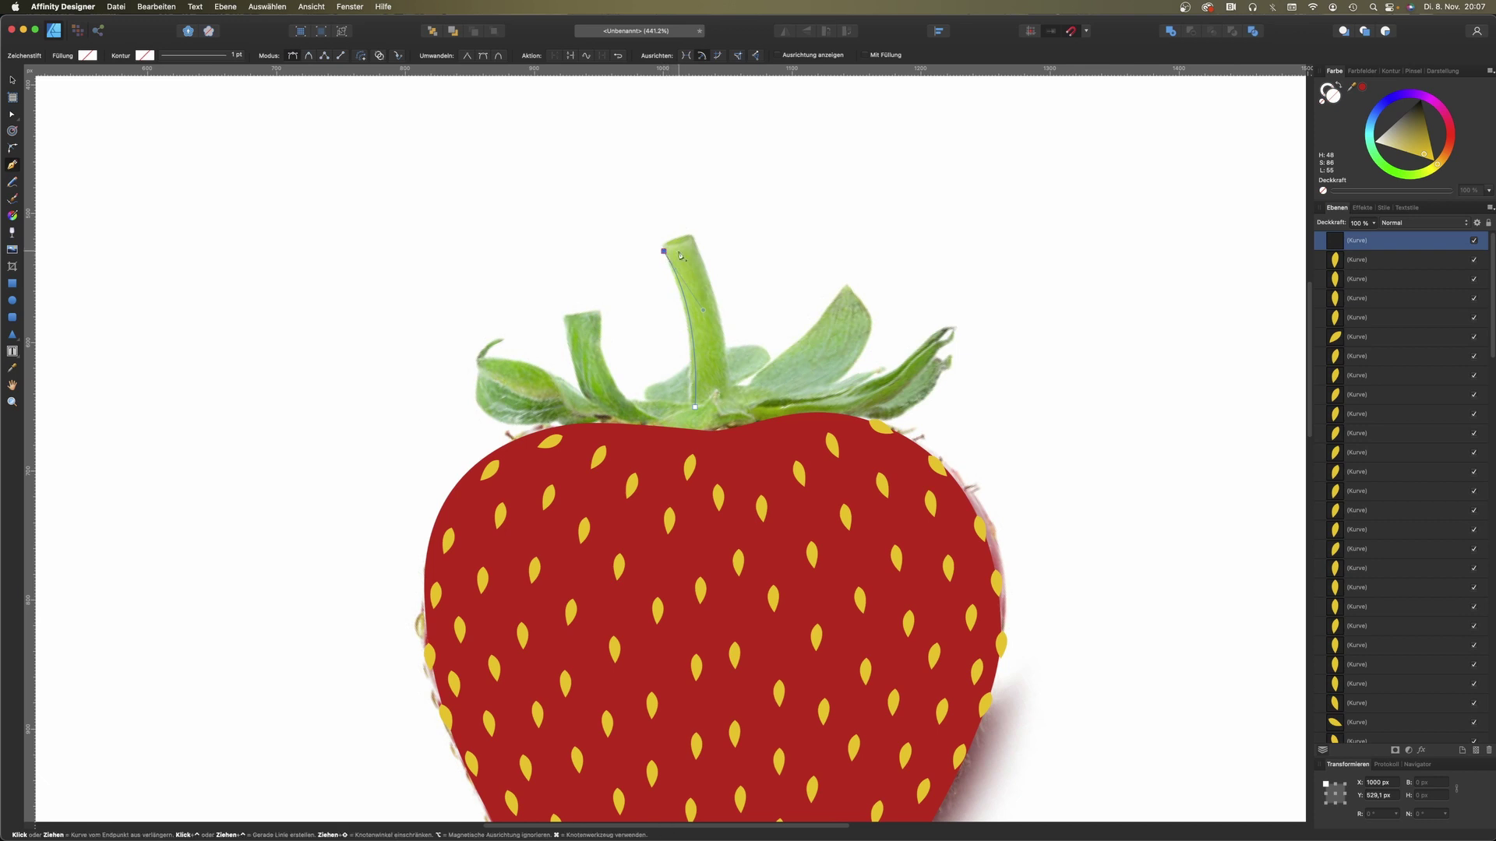
mouse_move(689, 237)
mouse_down()
mouse_move(713, 251)
mouse_move(695, 243)
mouse_up()
drag(721, 420, 724, 500)
click(696, 408)
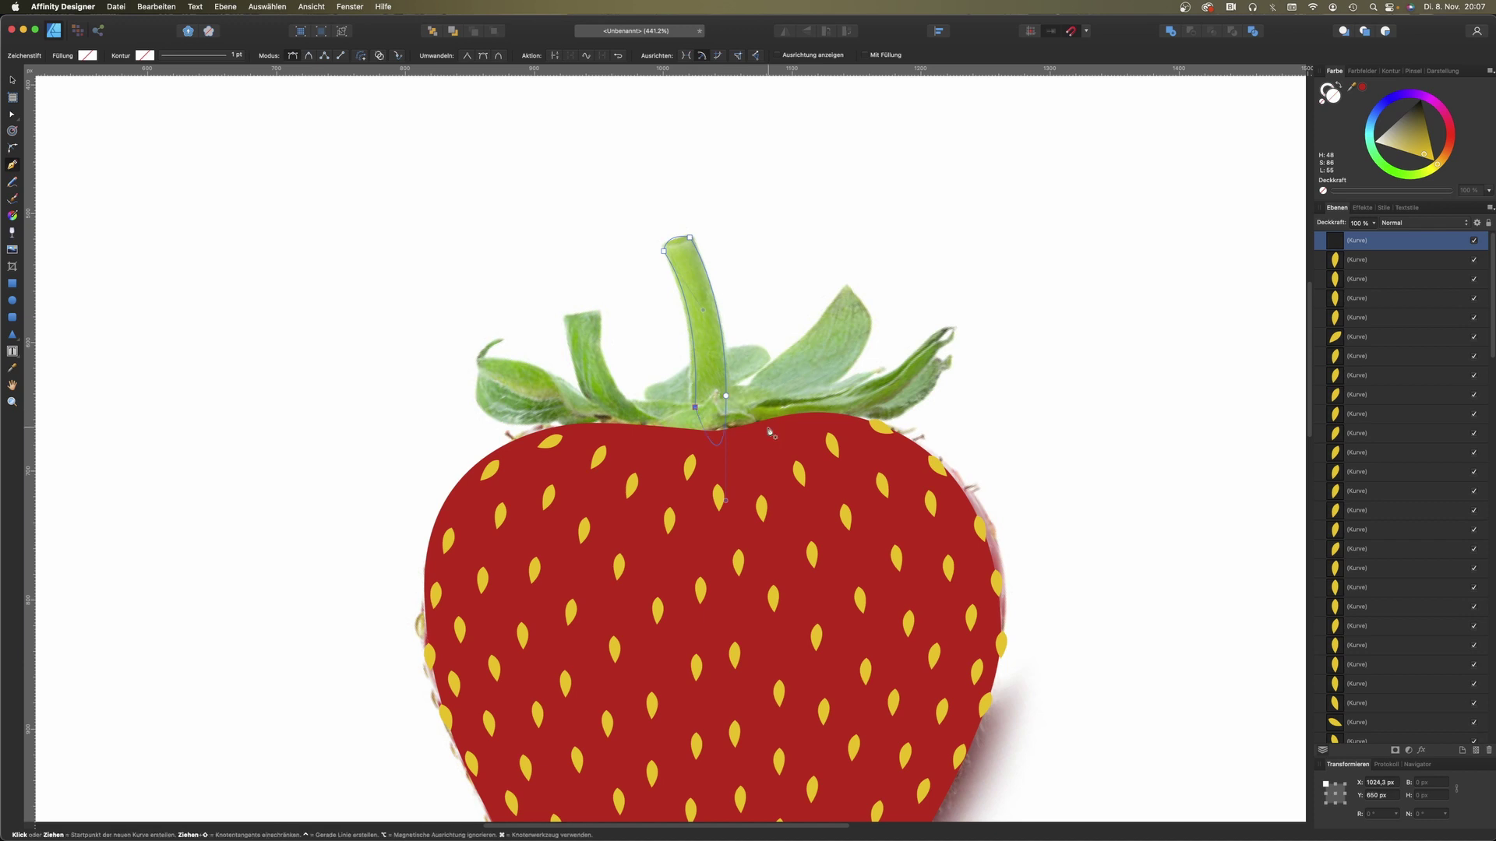
drag(1352, 88, 883, 393)
click(1363, 88)
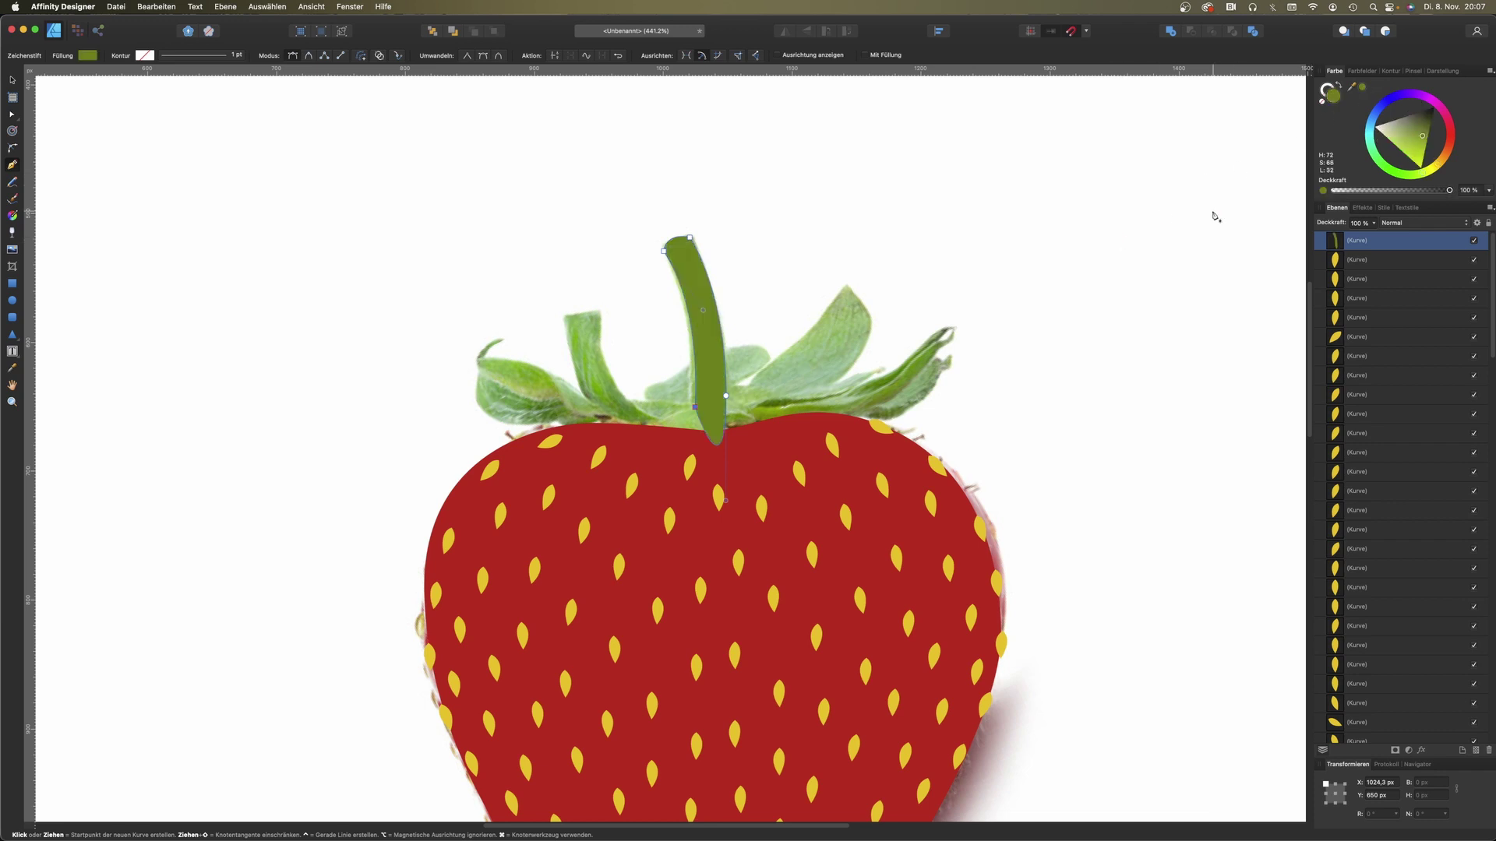
drag(1429, 138, 1438, 149)
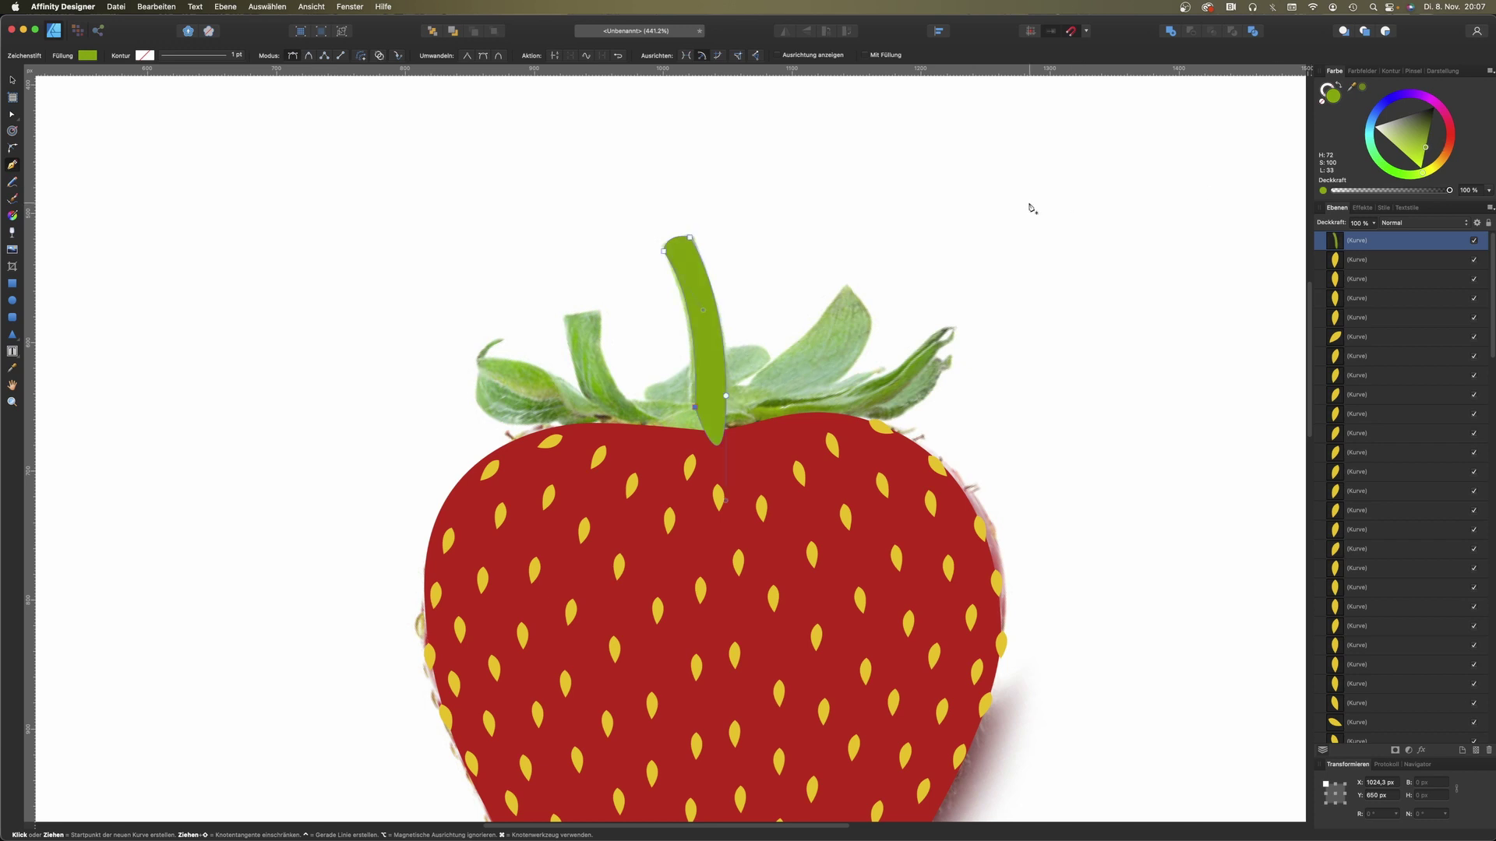
Step: Trace a calyx shape around the stem base and fill it with a slightly lighter green
click(12, 81)
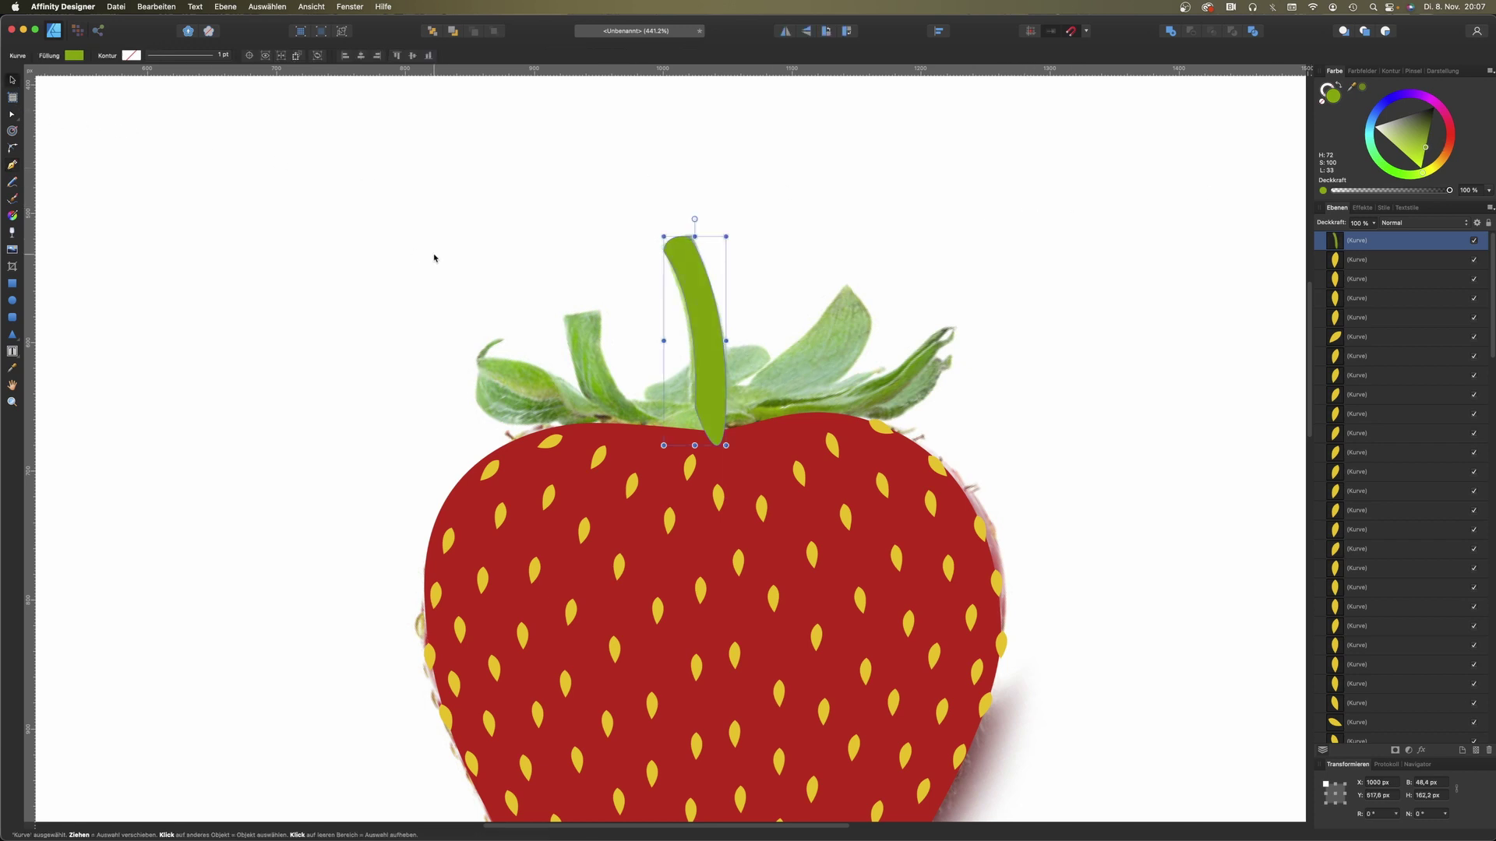
click(312, 226)
click(13, 166)
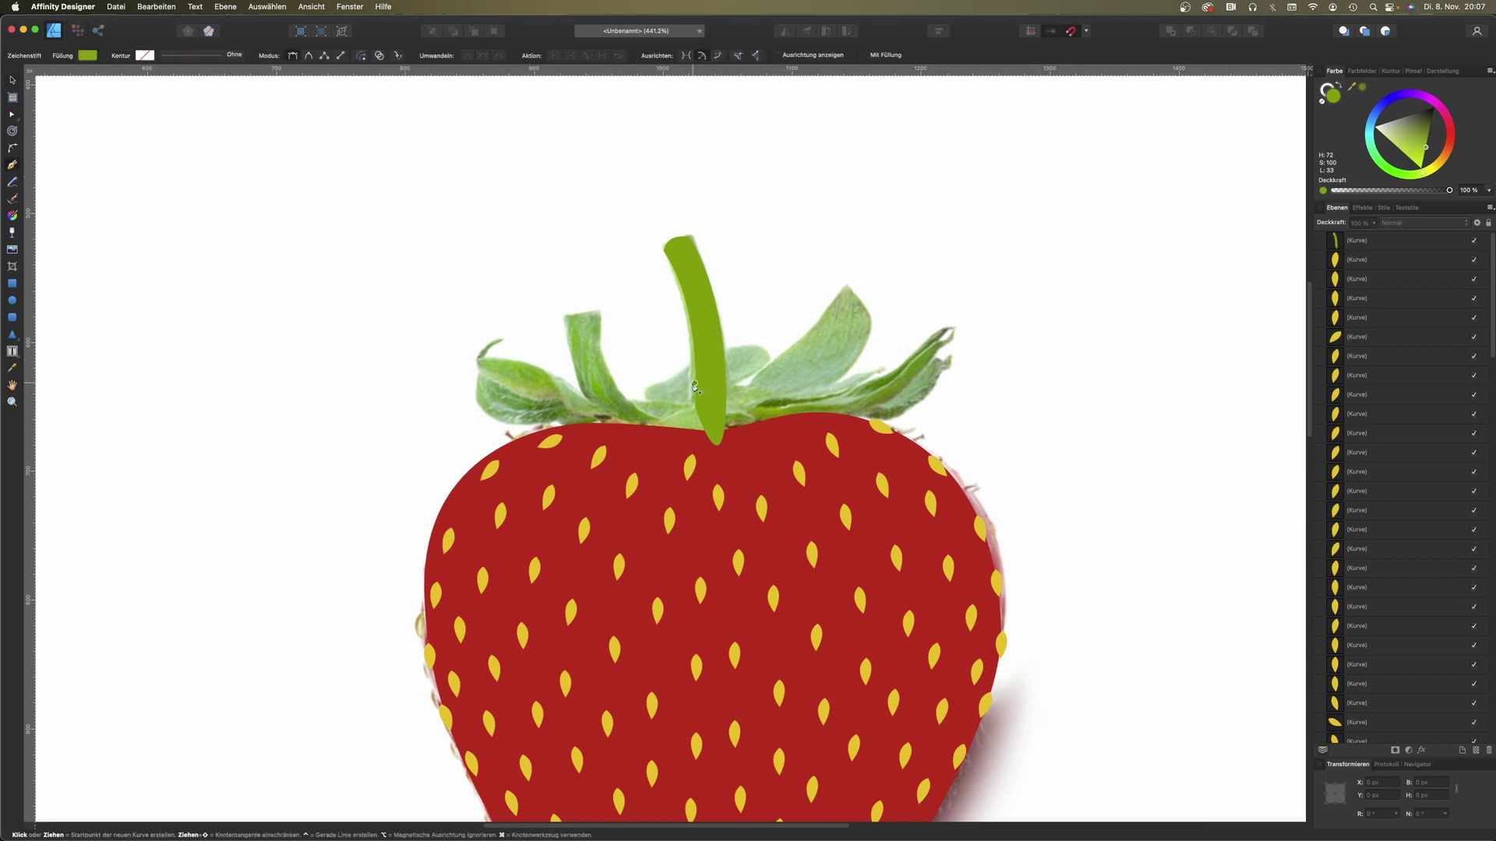
click(640, 427)
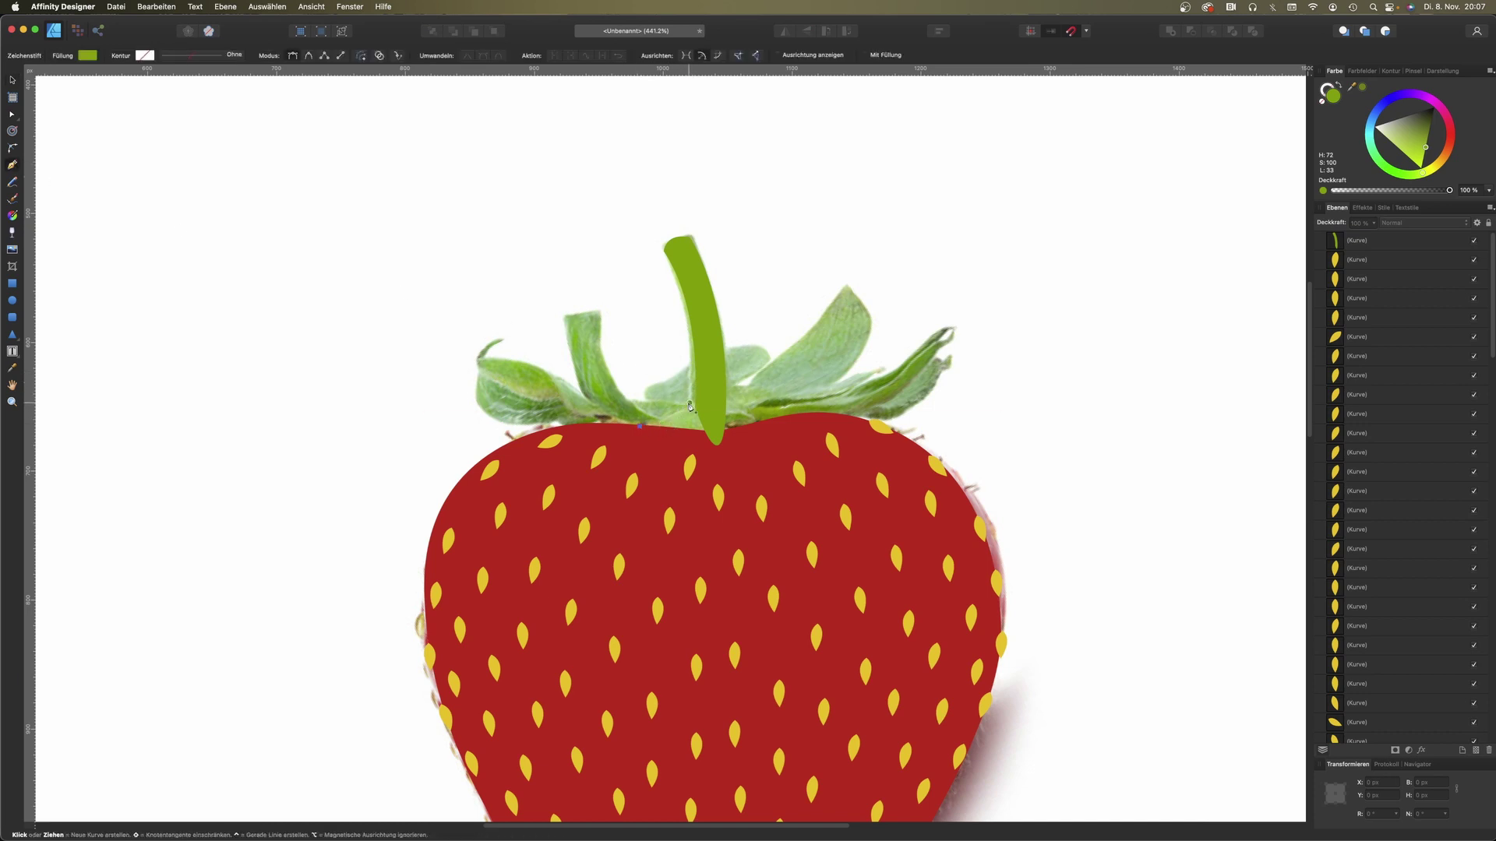
drag(714, 392, 717, 377)
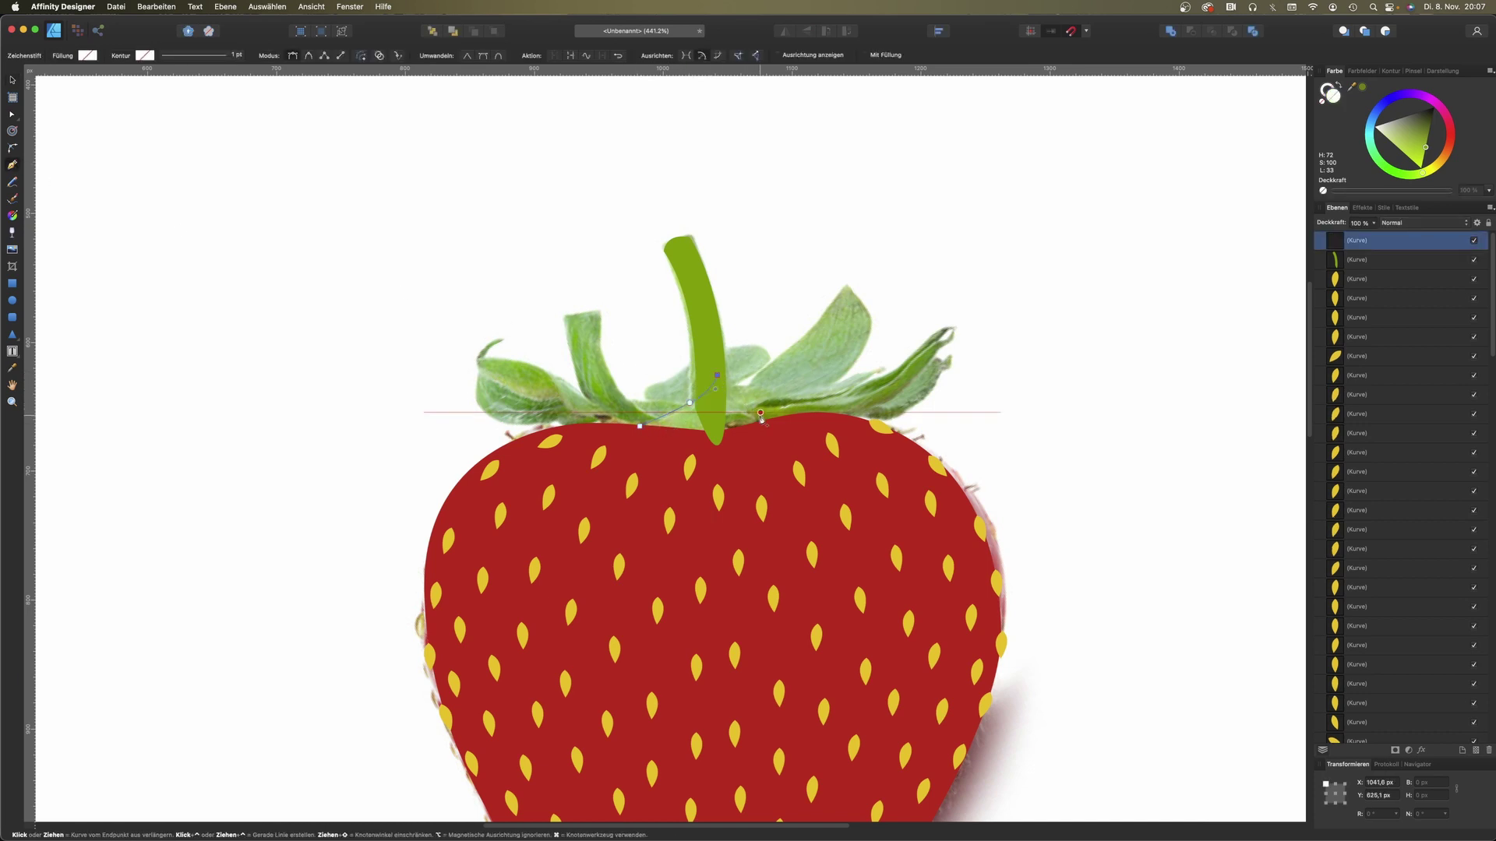
drag(769, 450, 769, 449)
key(Escape)
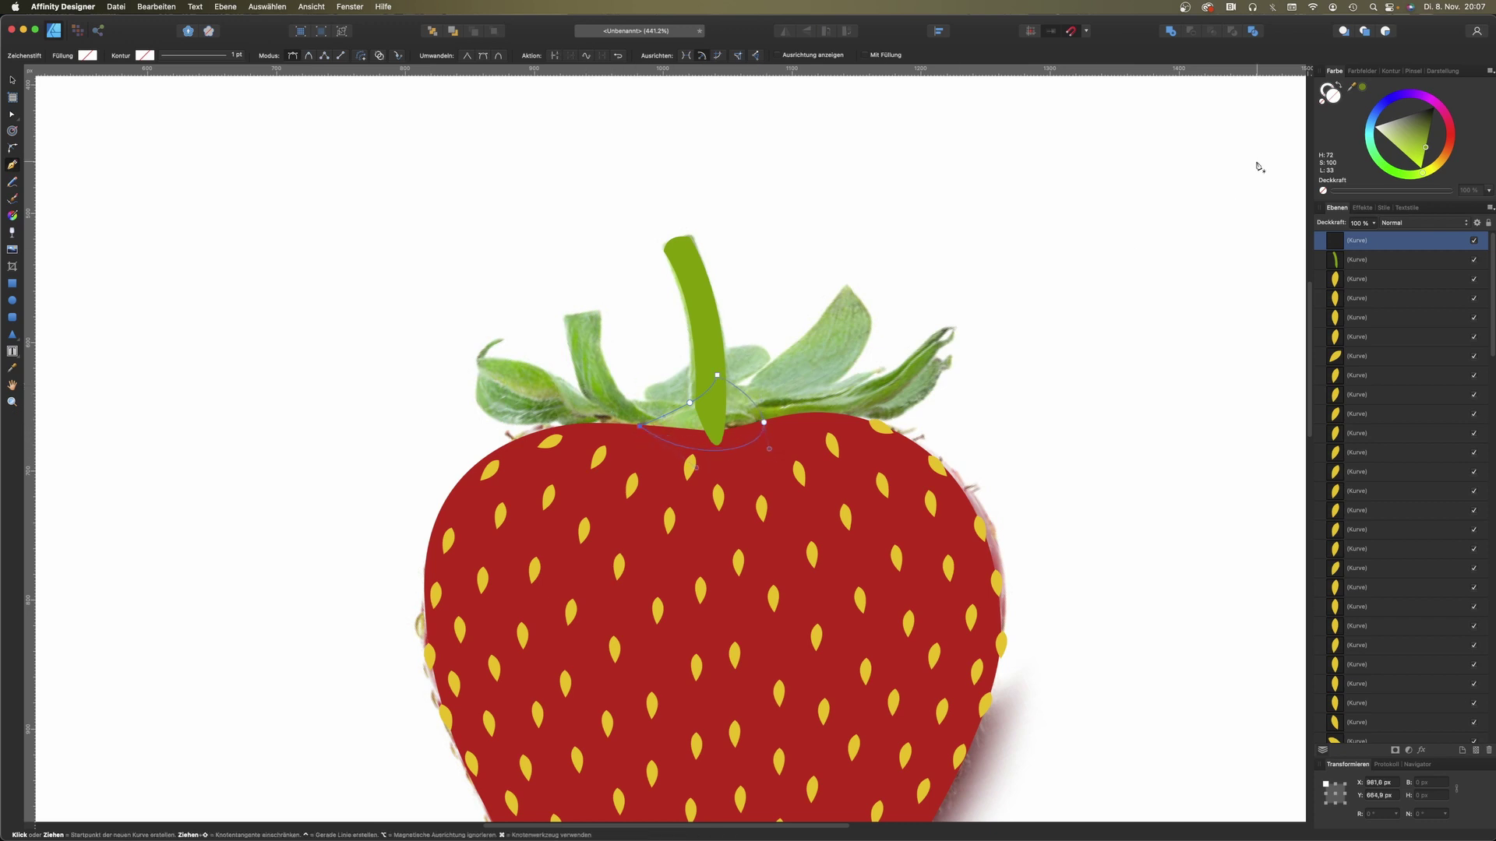
drag(1357, 85, 704, 324)
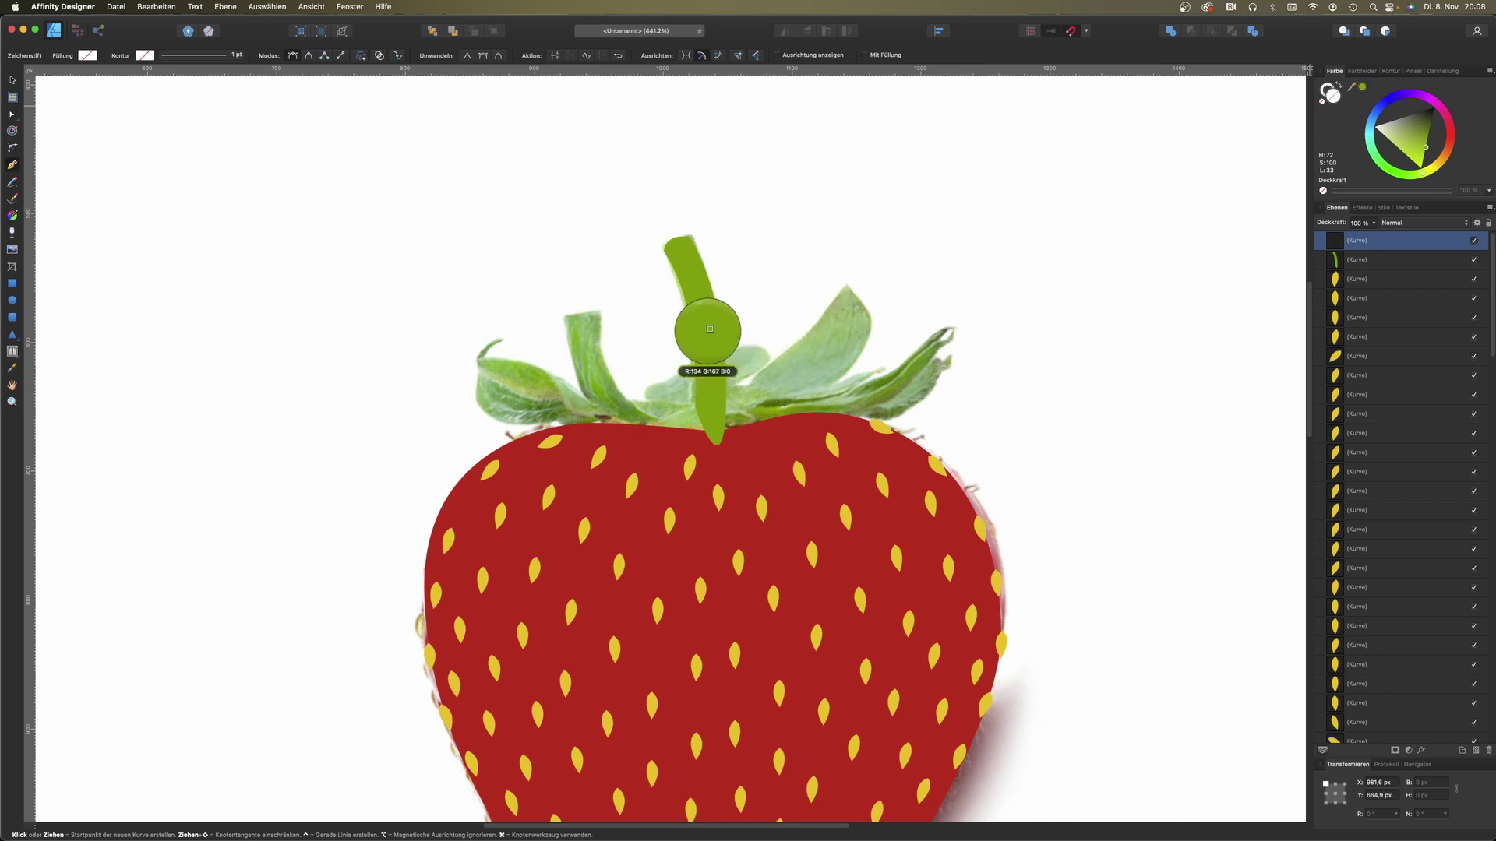
click(1363, 87)
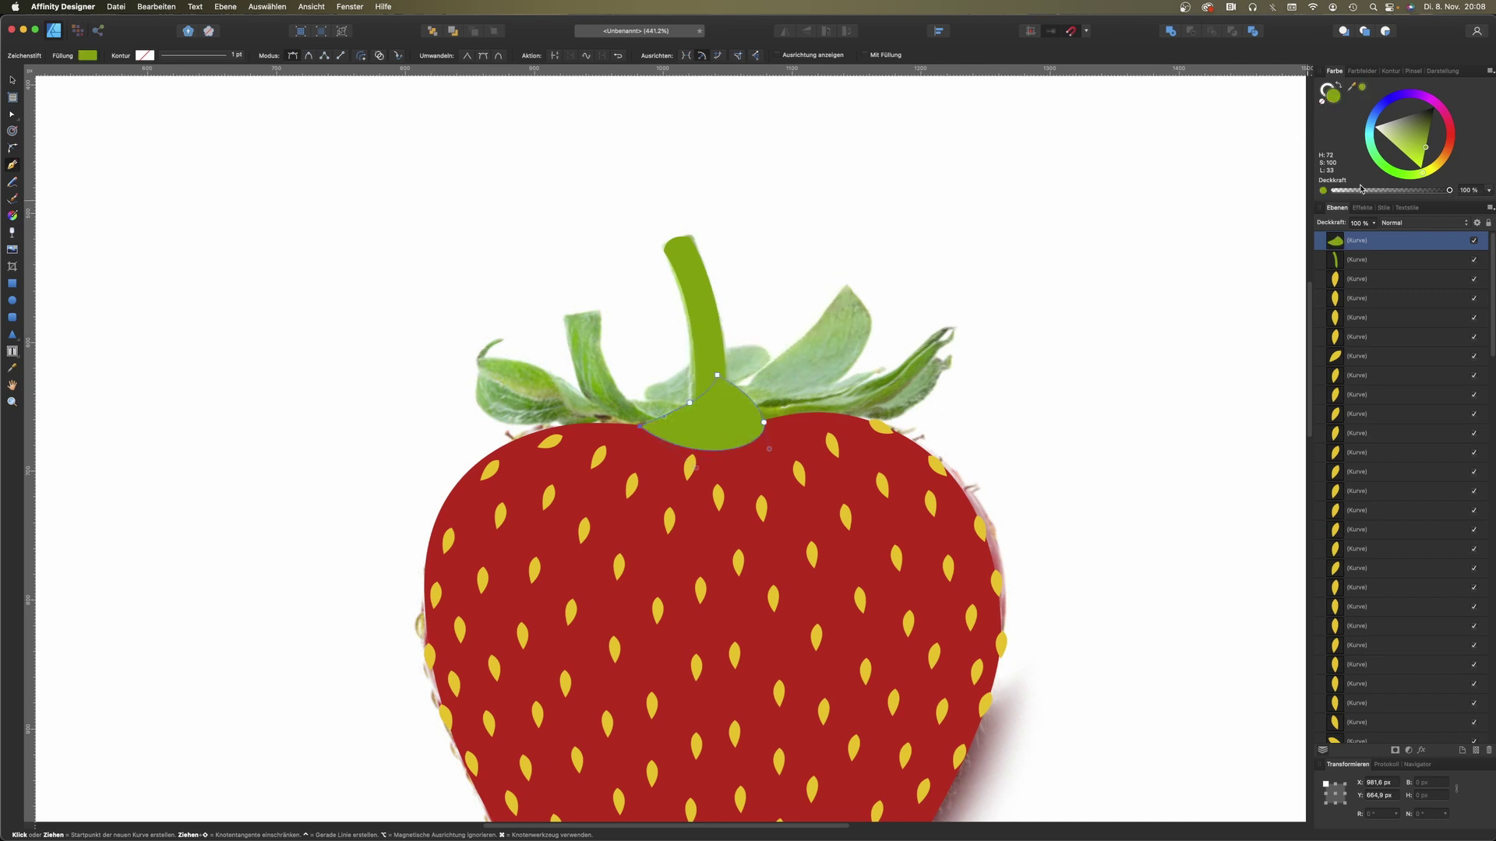
drag(1428, 149, 1427, 156)
Step: Duplicate the calyx as a tilted, darker leaf behind it and reshape its pointed tip
click(13, 83)
drag(727, 429, 730, 423)
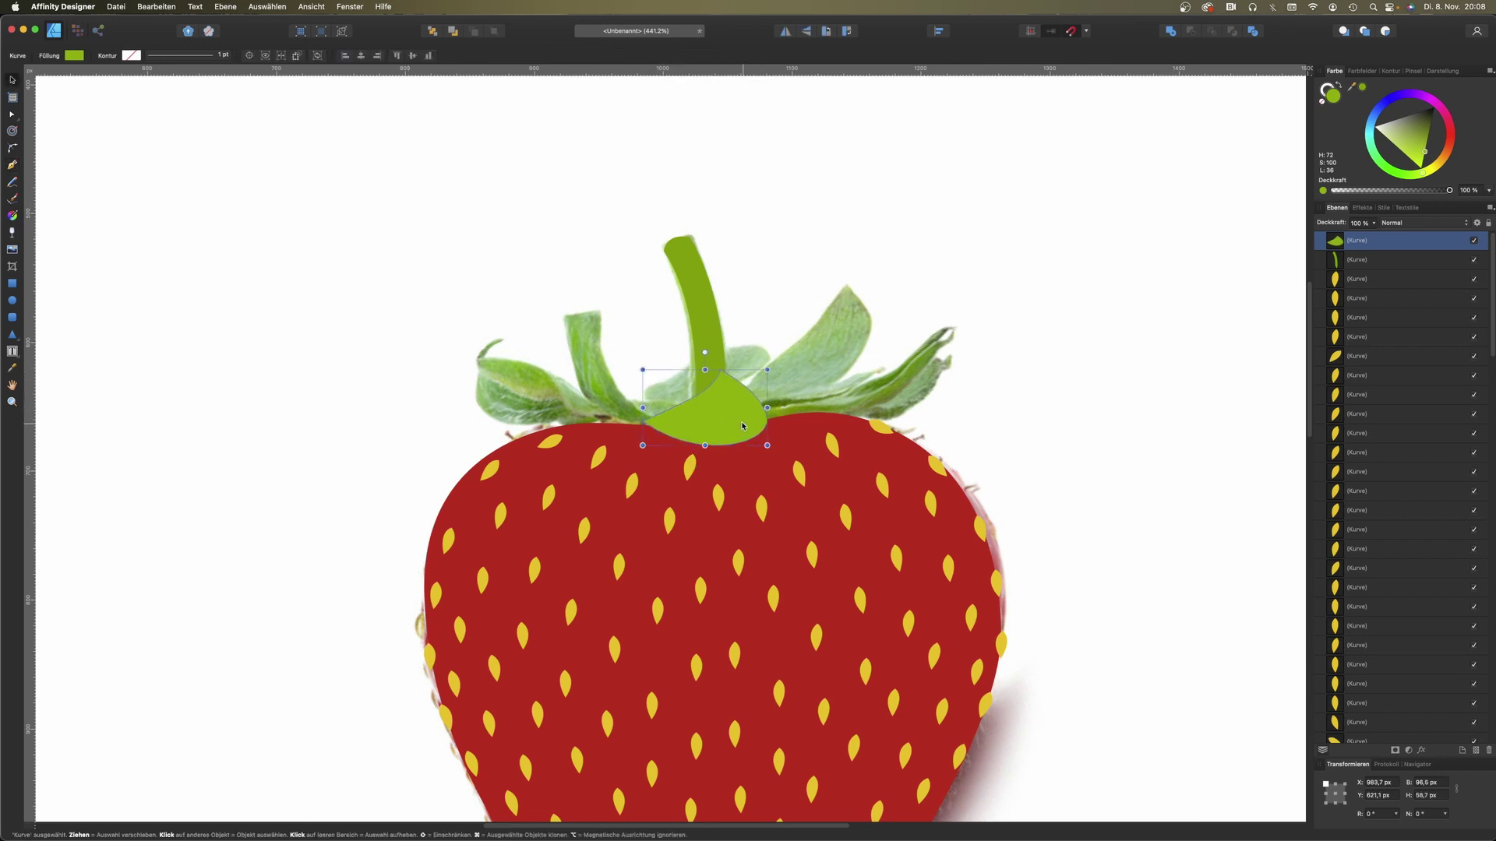
drag(738, 424, 831, 405)
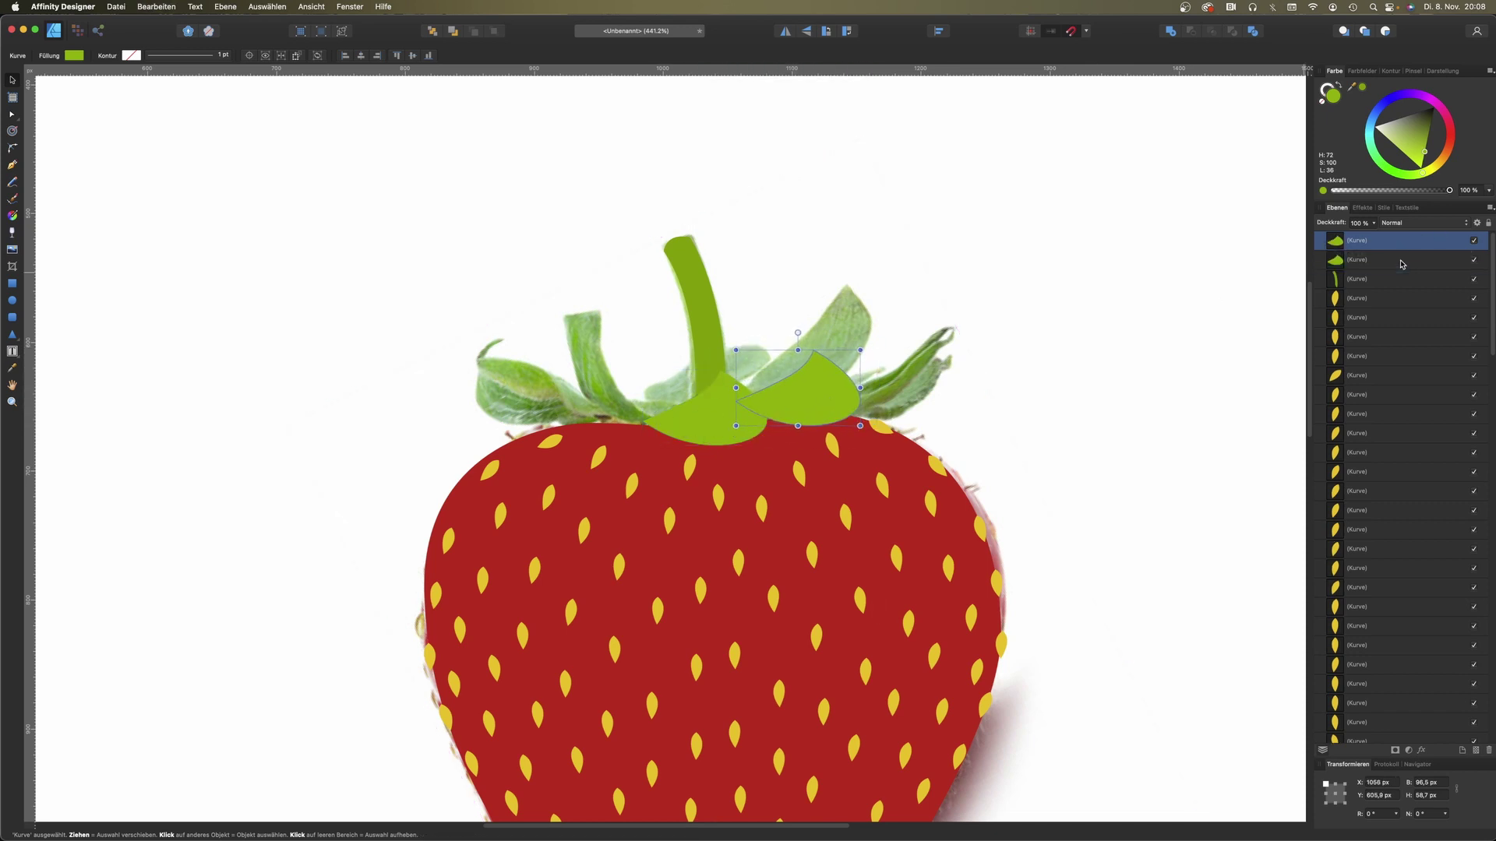
key(super+bracketleft)
drag(865, 347, 853, 333)
drag(1425, 153, 1430, 151)
key(a)
drag(854, 306, 847, 287)
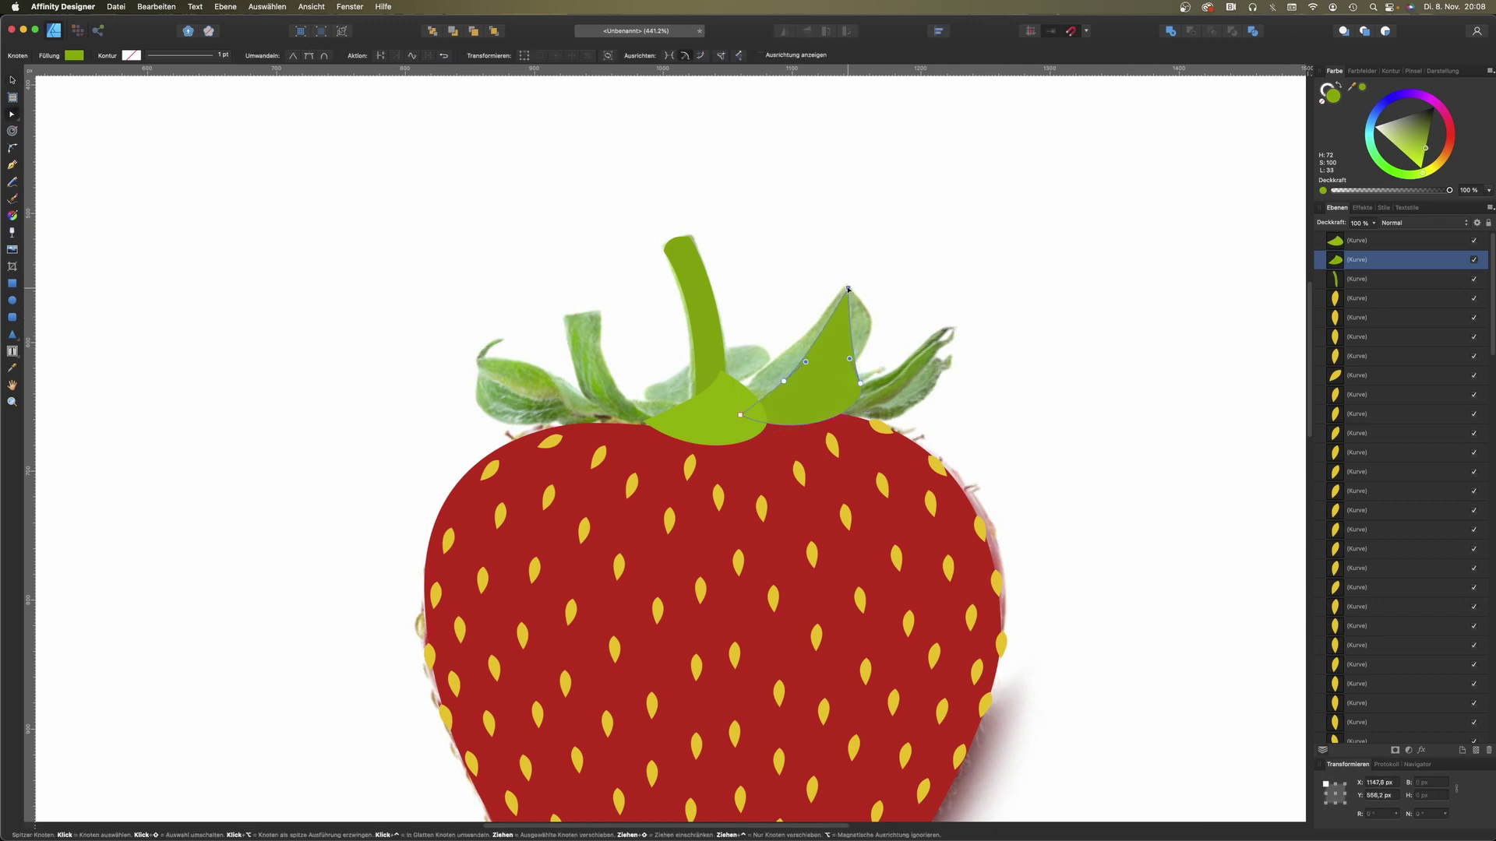
mouse_move(857, 354)
mouse_down()
mouse_move(875, 366)
mouse_move(858, 377)
mouse_move(766, 374)
mouse_up()
Step: Draw one more leaf shape over the calyx
key(p)
click(657, 384)
click(705, 340)
click(768, 396)
click(657, 415)
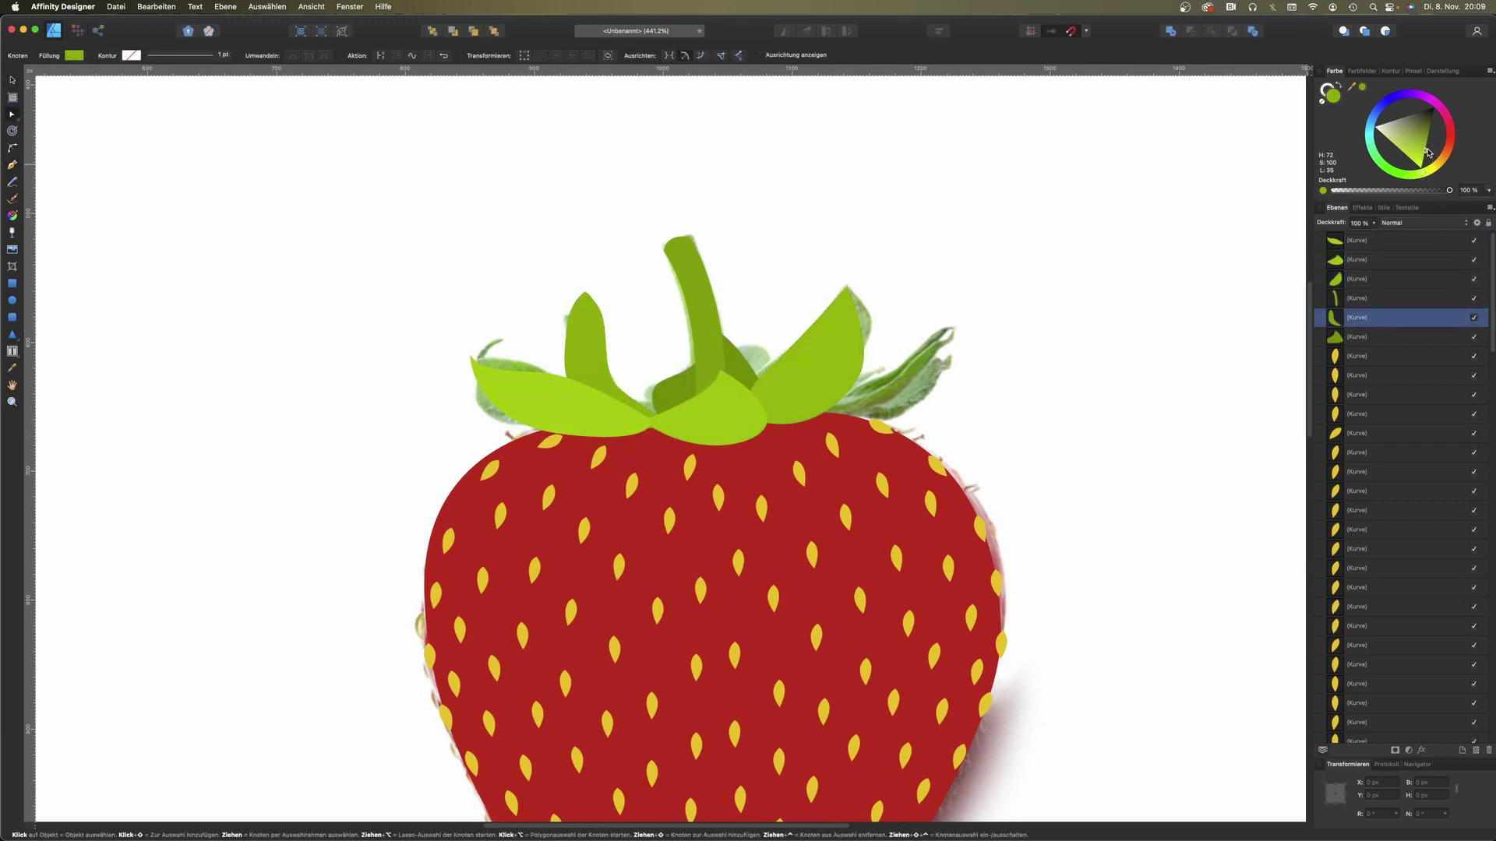
Step: Delete the leftover strawberry reference photo from the layers
click(1088, 284)
scroll(1094, 289, down, 2)
scroll(1098, 294, down, 3)
scroll(1098, 294, down, 2)
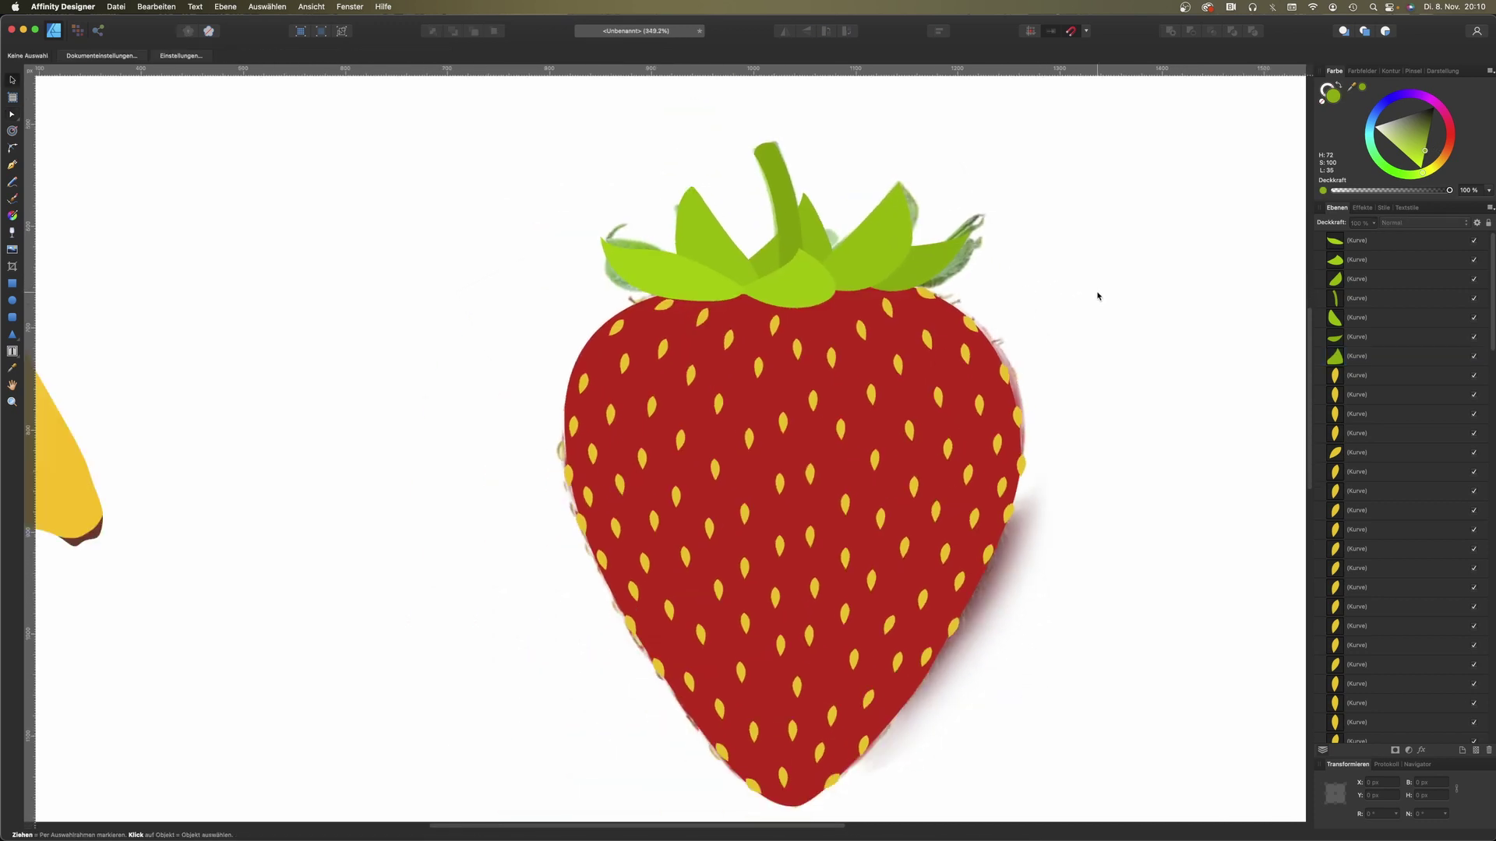
scroll(1340, 413, down, 5)
scroll(1364, 445, down, 5)
scroll(1387, 483, down, 5)
scroll(1413, 532, down, 3)
scroll(1413, 532, down, 1)
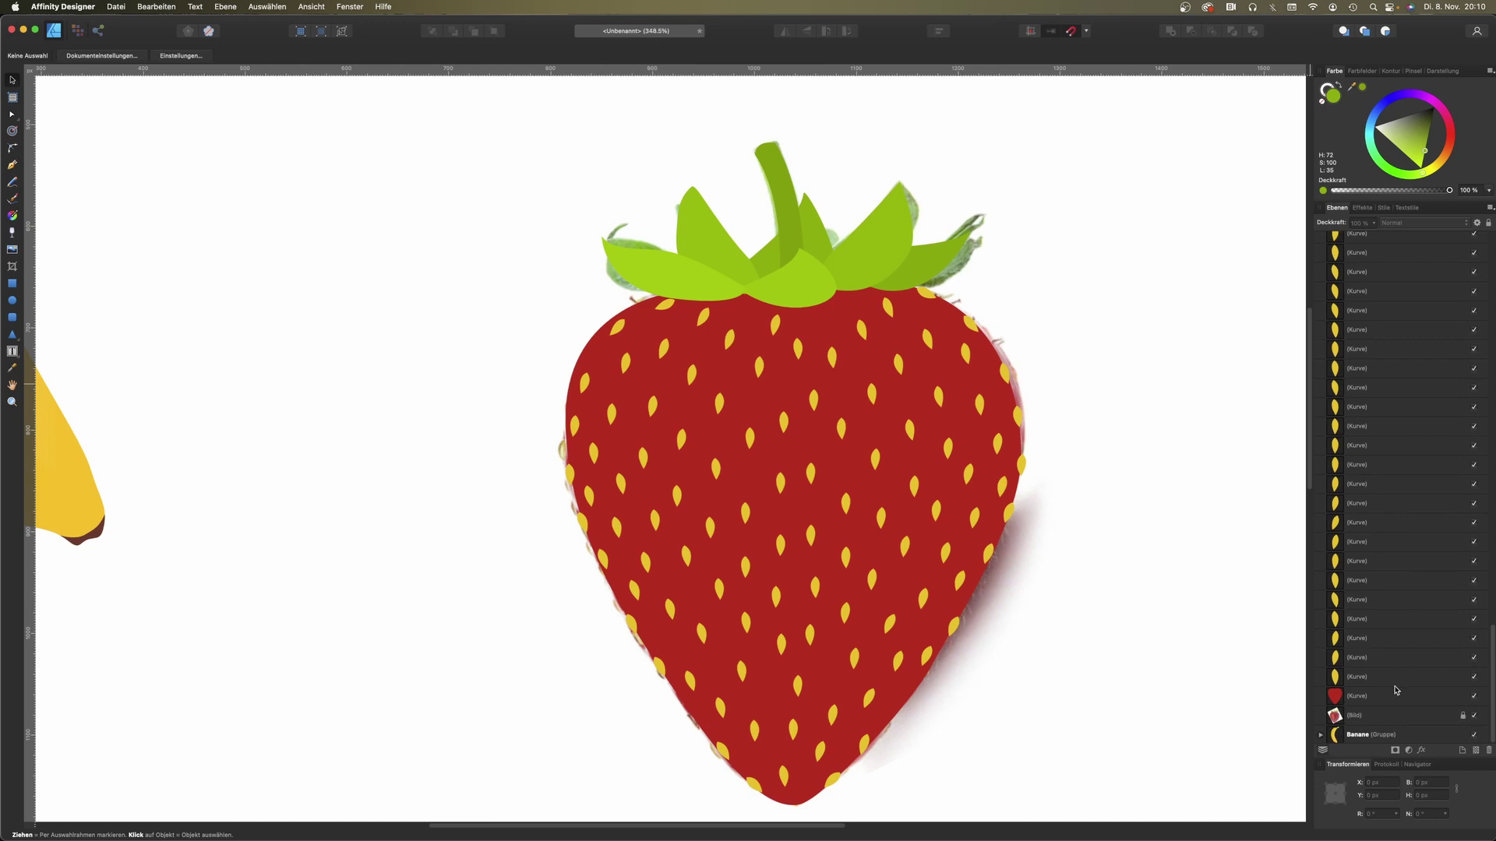
click(1400, 716)
key(Delete)
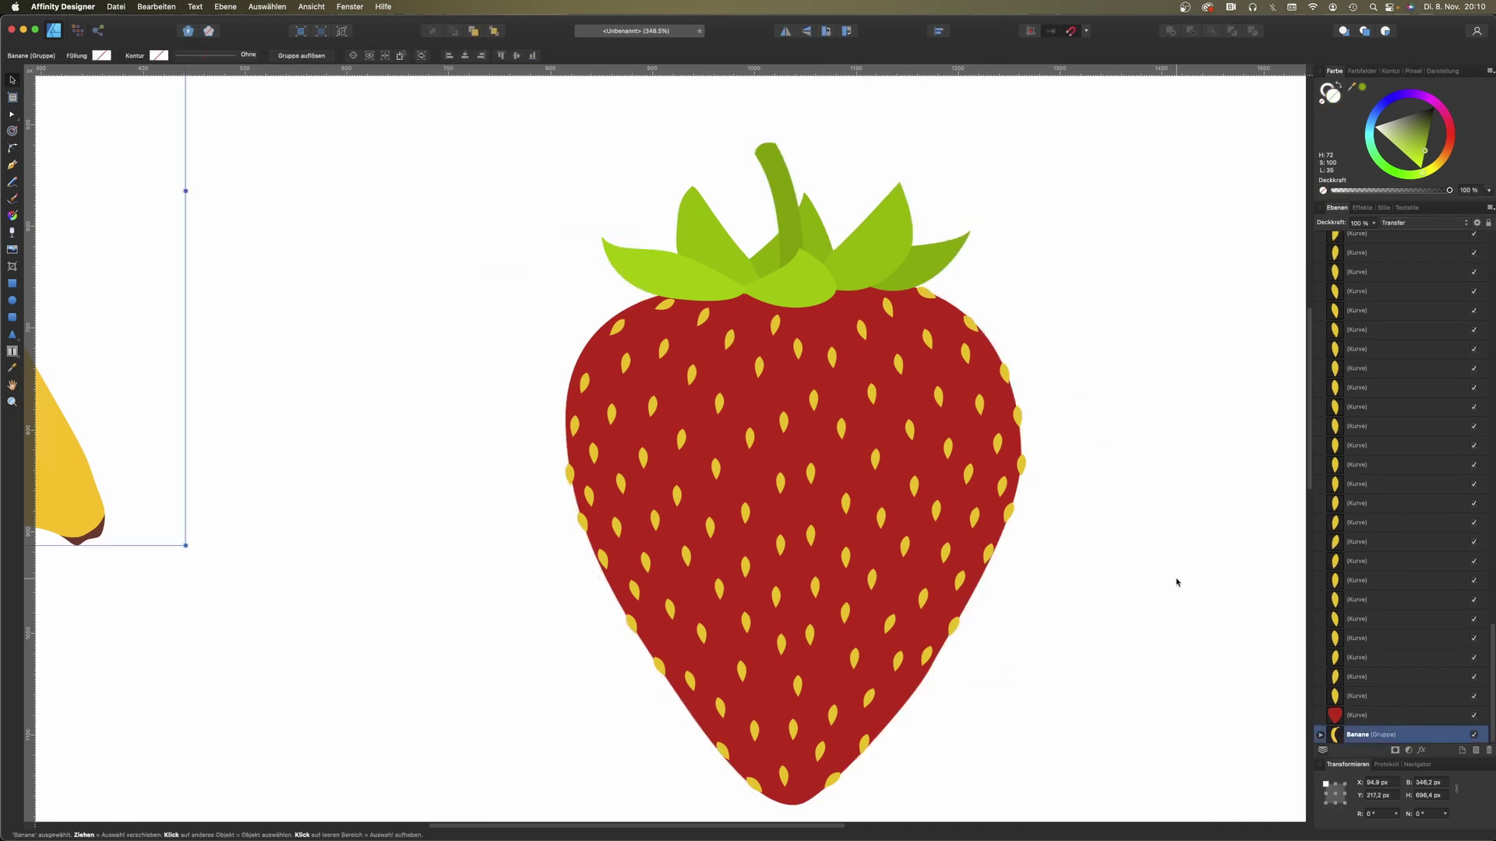
Step: Select every strawberry shape from body to leaves and group them
click(1394, 715)
scroll(1393, 608, up, 2)
scroll(1391, 545, up, 3)
scroll(1390, 497, up, 3)
shift+click(1365, 261)
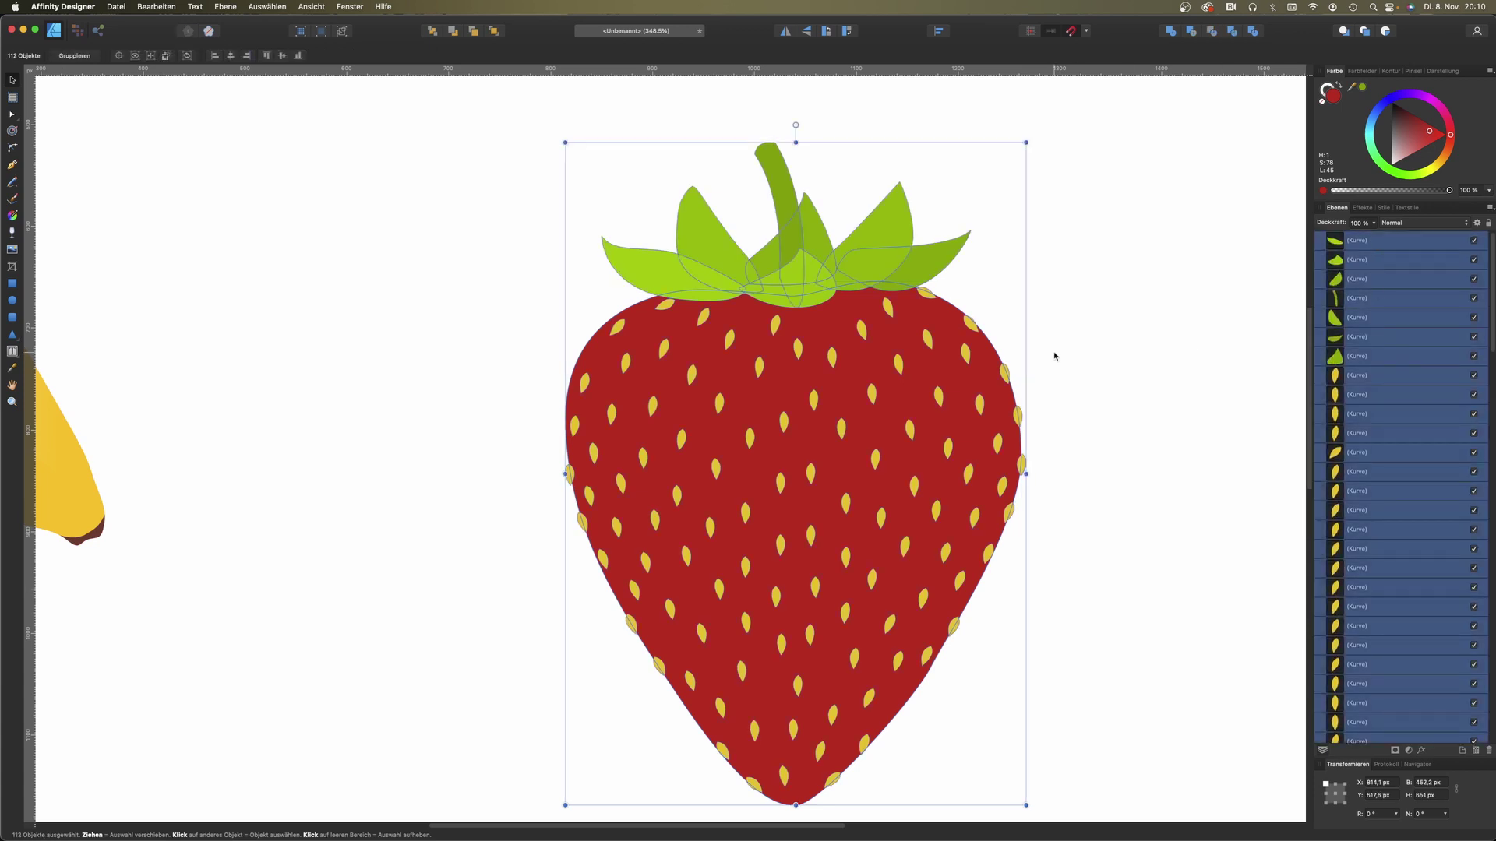
key(super+g)
Step: Move the grouped strawberry up beside the banana
scroll(1094, 370, down, 3)
scroll(1093, 378, down, 2)
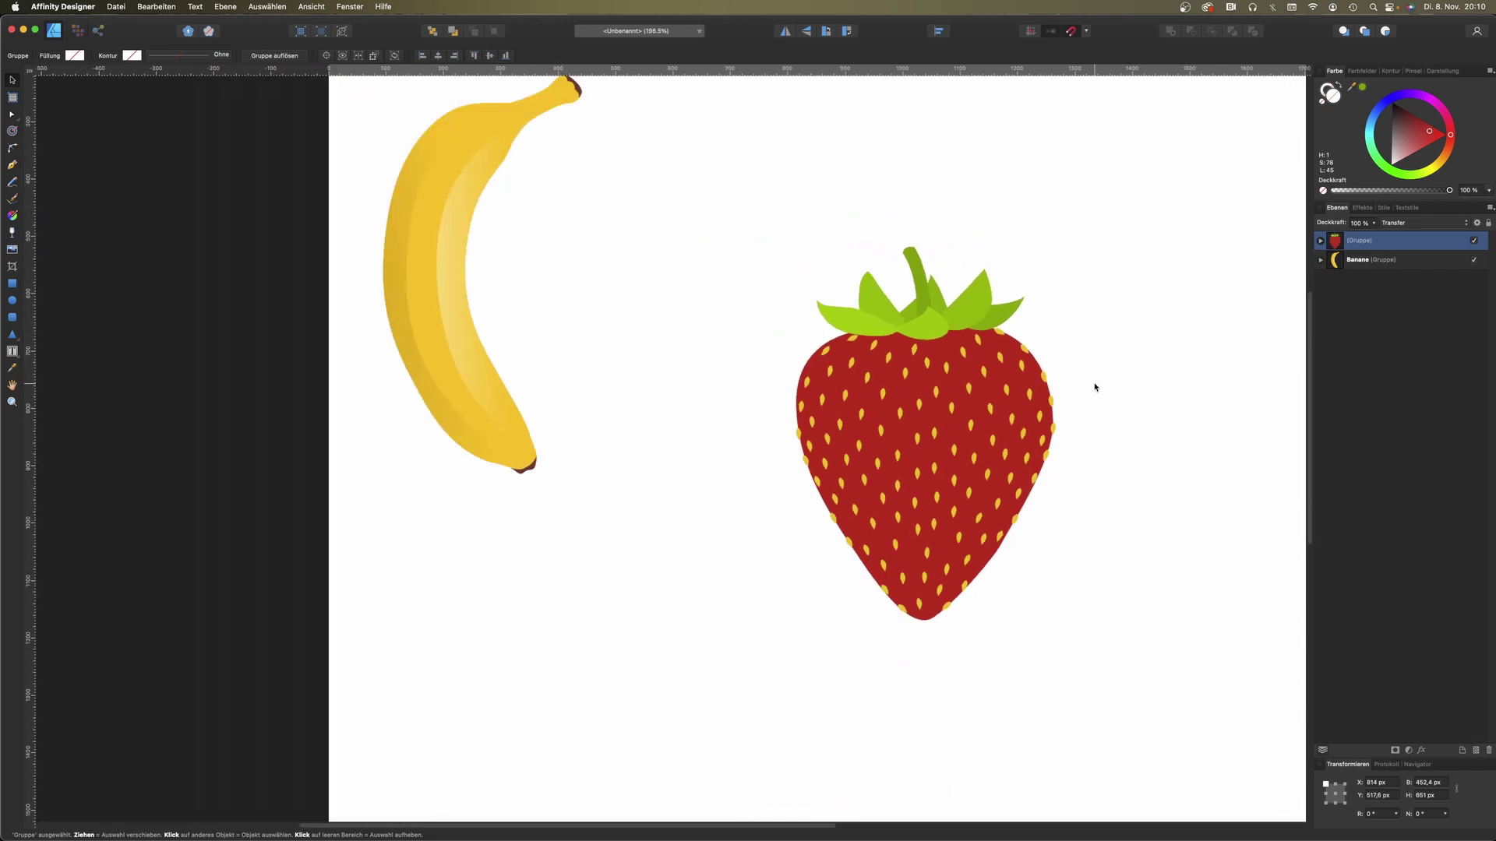
click(1093, 383)
scroll(1075, 405, down, 3)
scroll(1066, 422, down, 2)
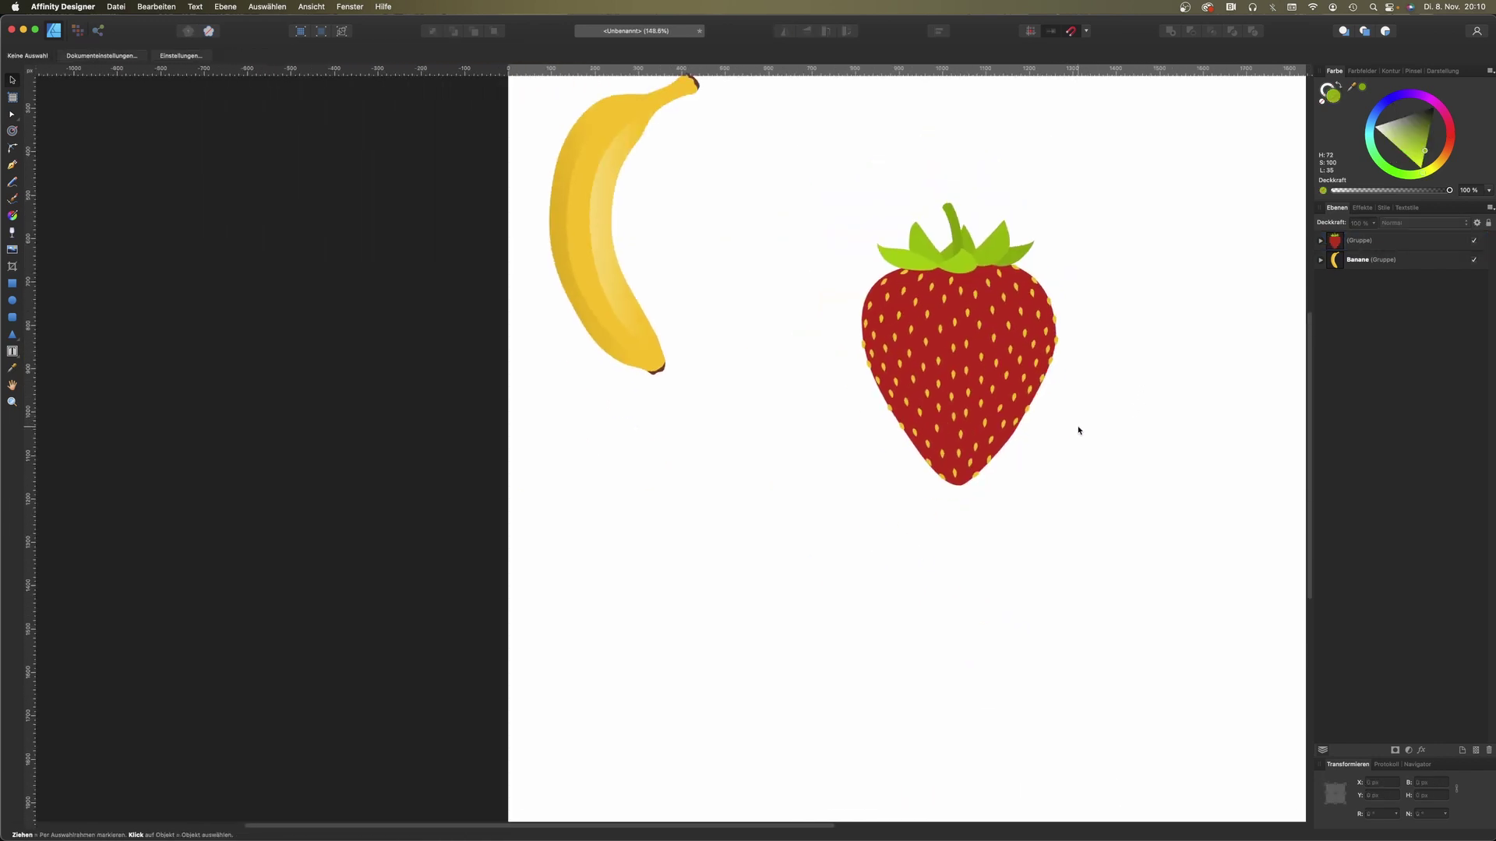
scroll(1075, 428, up, 5)
drag(980, 634, 861, 426)
scroll(1101, 496, down, 5)
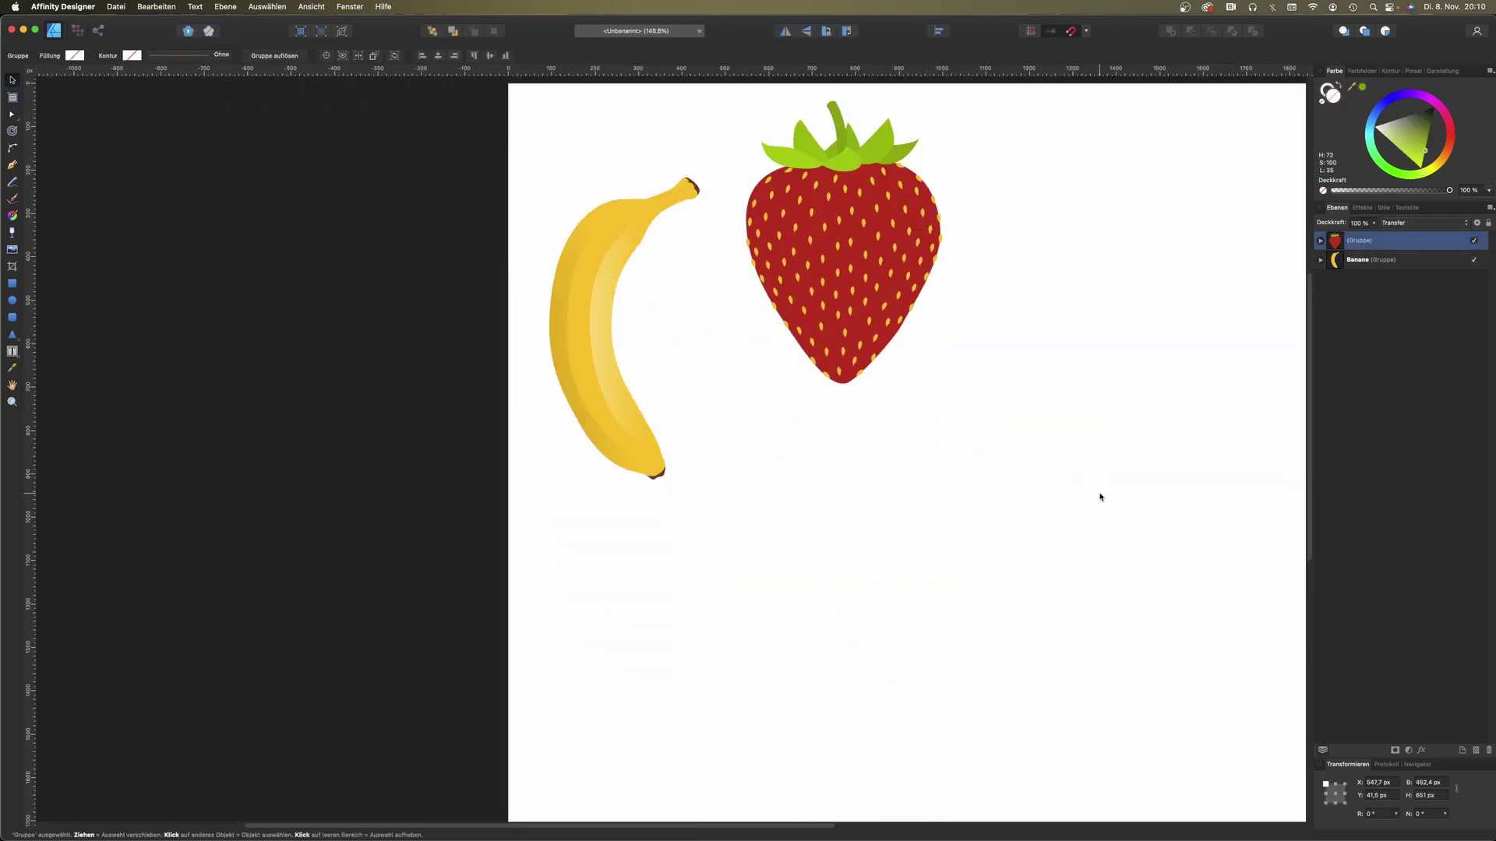
scroll(1012, 455, right, 5)
scroll(1012, 454, up, 2)
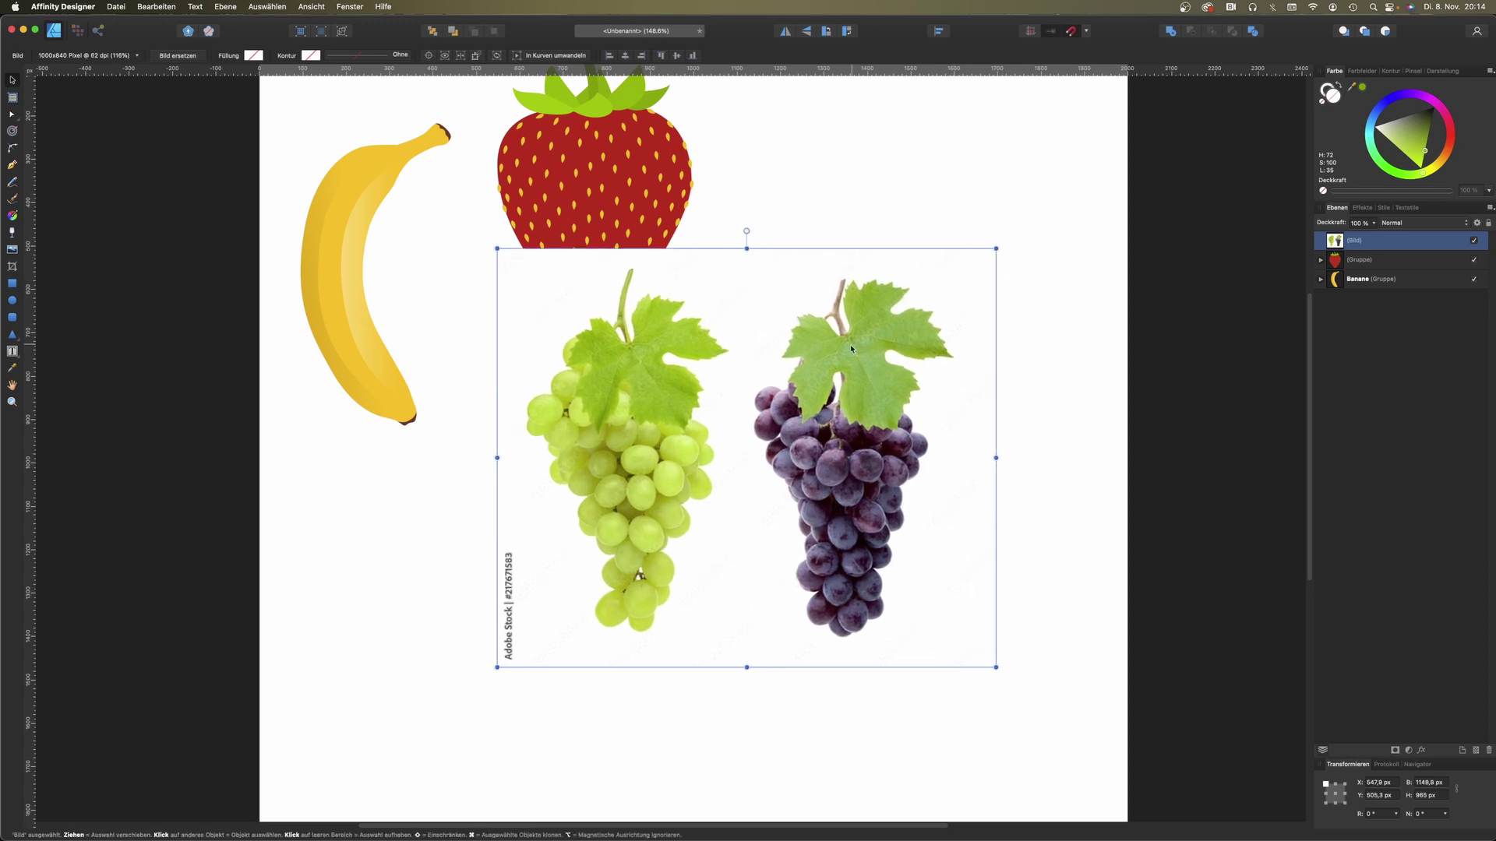
Step: Move the grapes photo right and down and lock it
drag(851, 348, 914, 383)
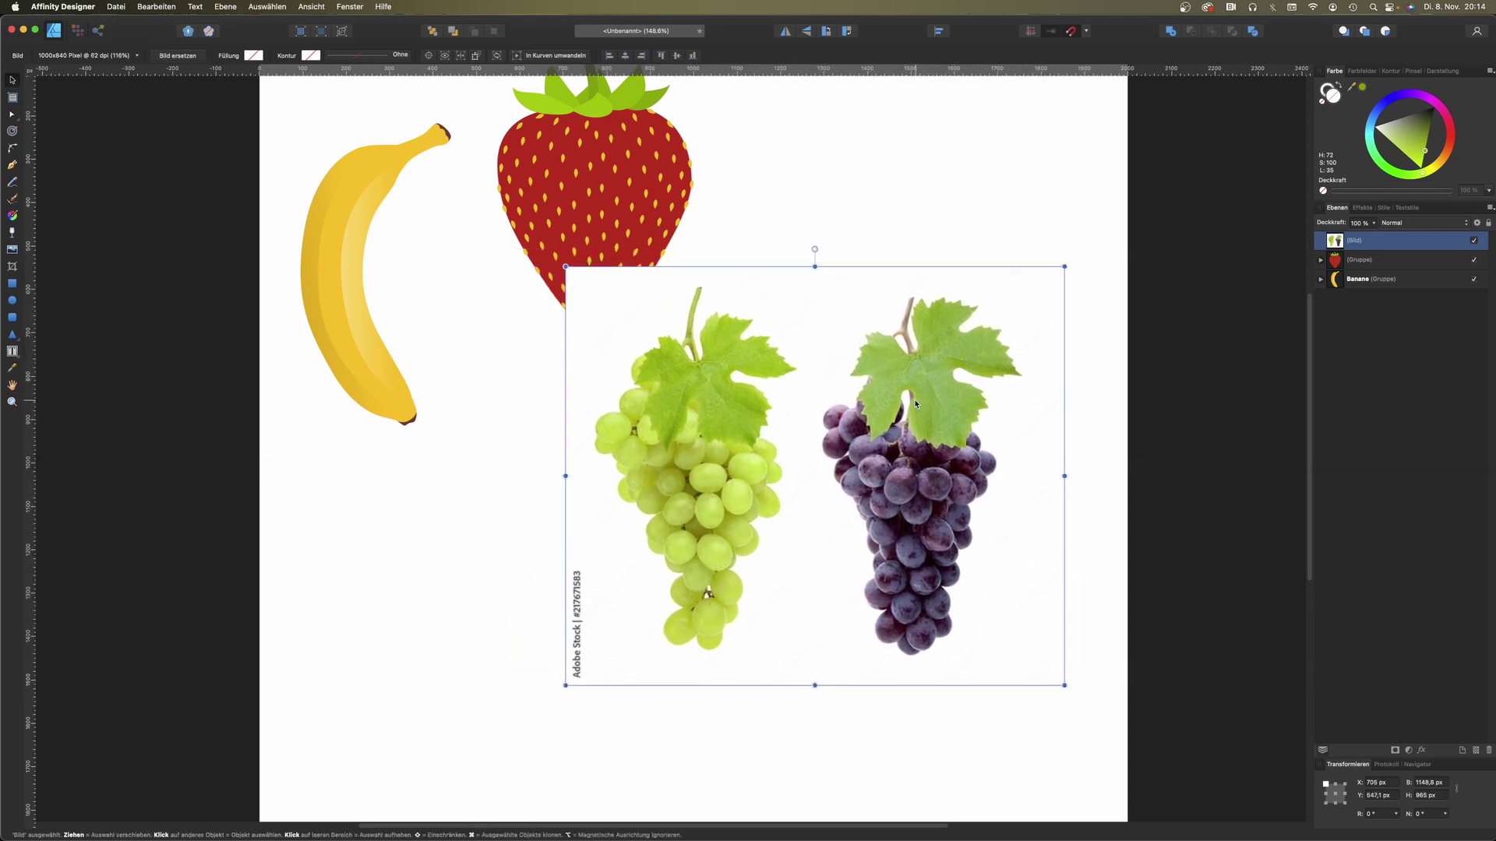
key(super+l)
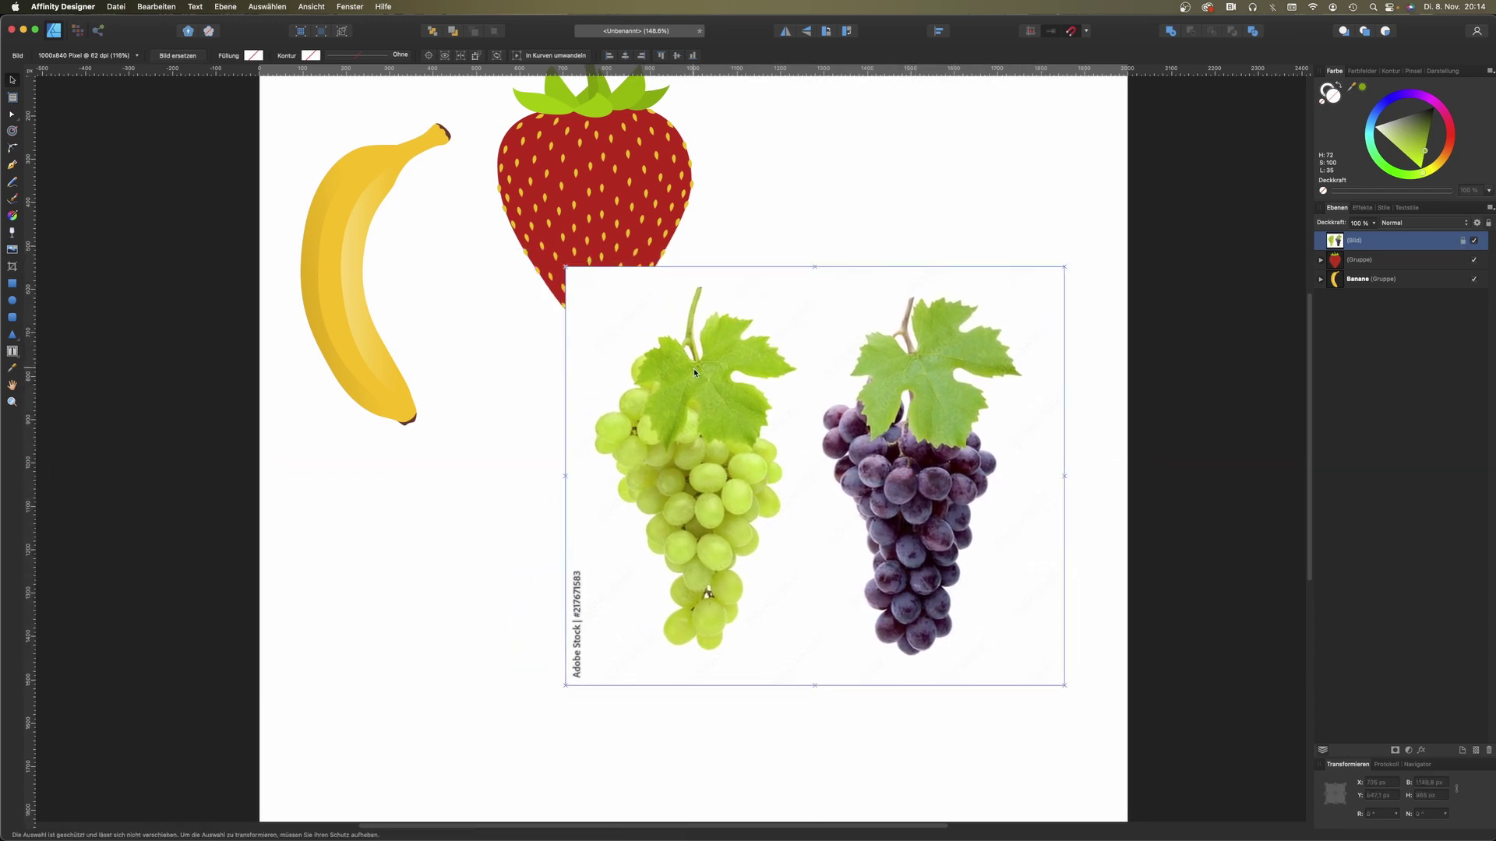
click(695, 372)
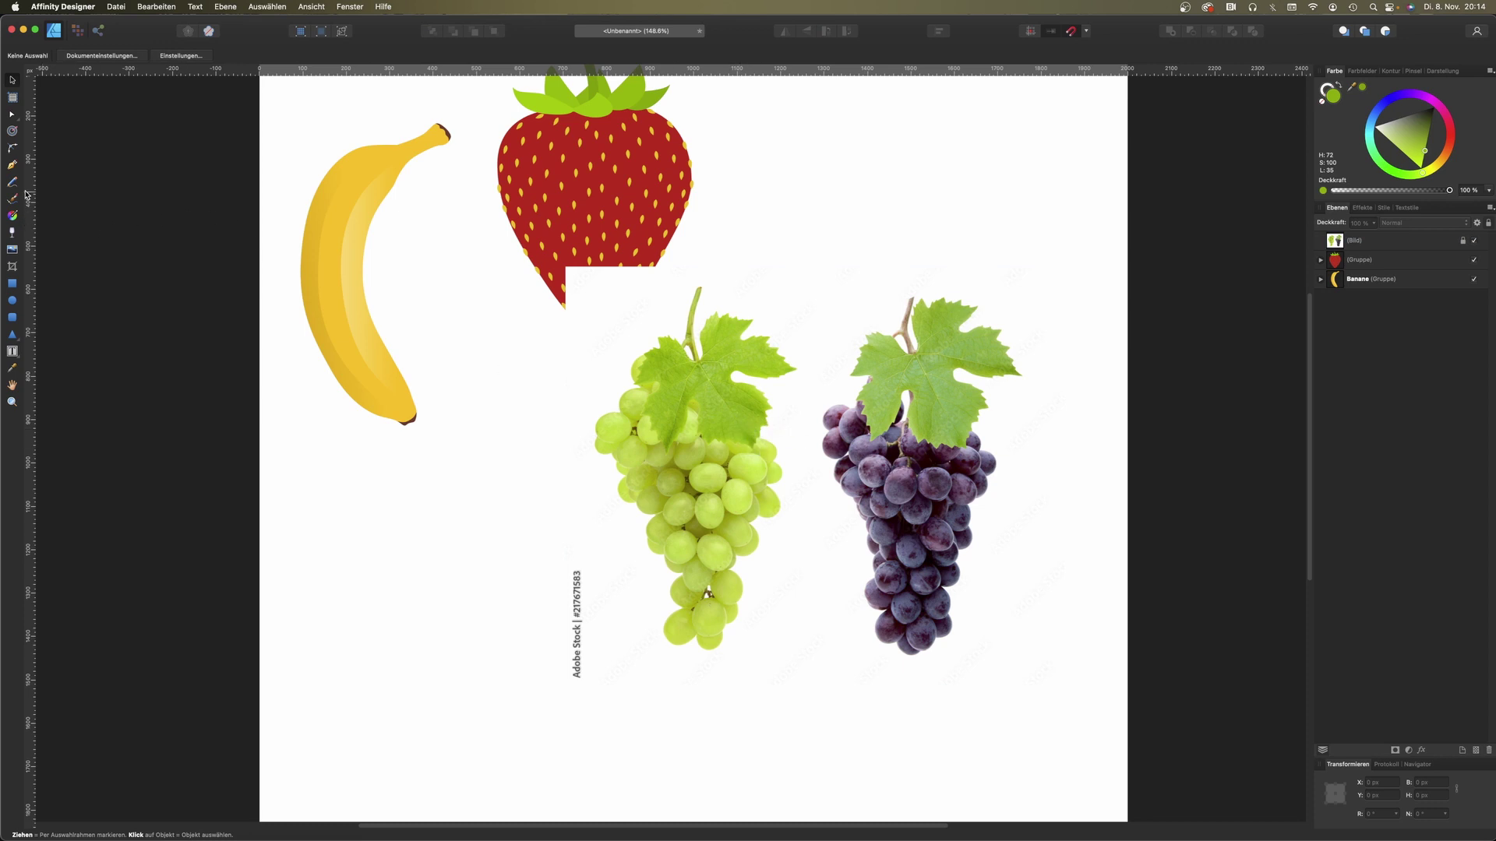
Step: Trace the green grape leaf's left and upper edges with Pen nodes
click(12, 165)
scroll(694, 378, up, 2)
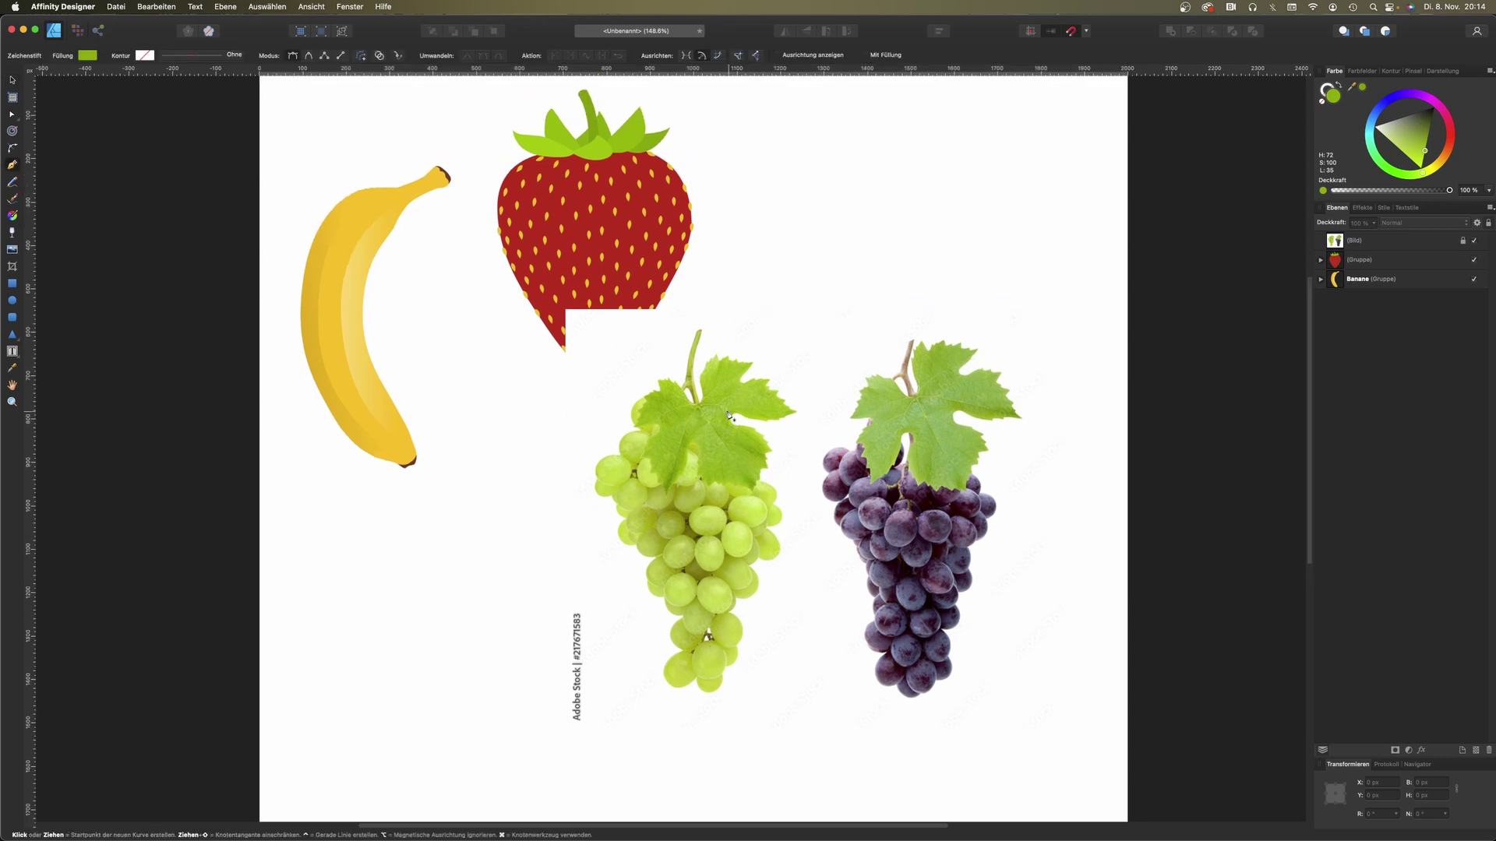
scroll(729, 418, up, 3)
scroll(725, 397, up, 1)
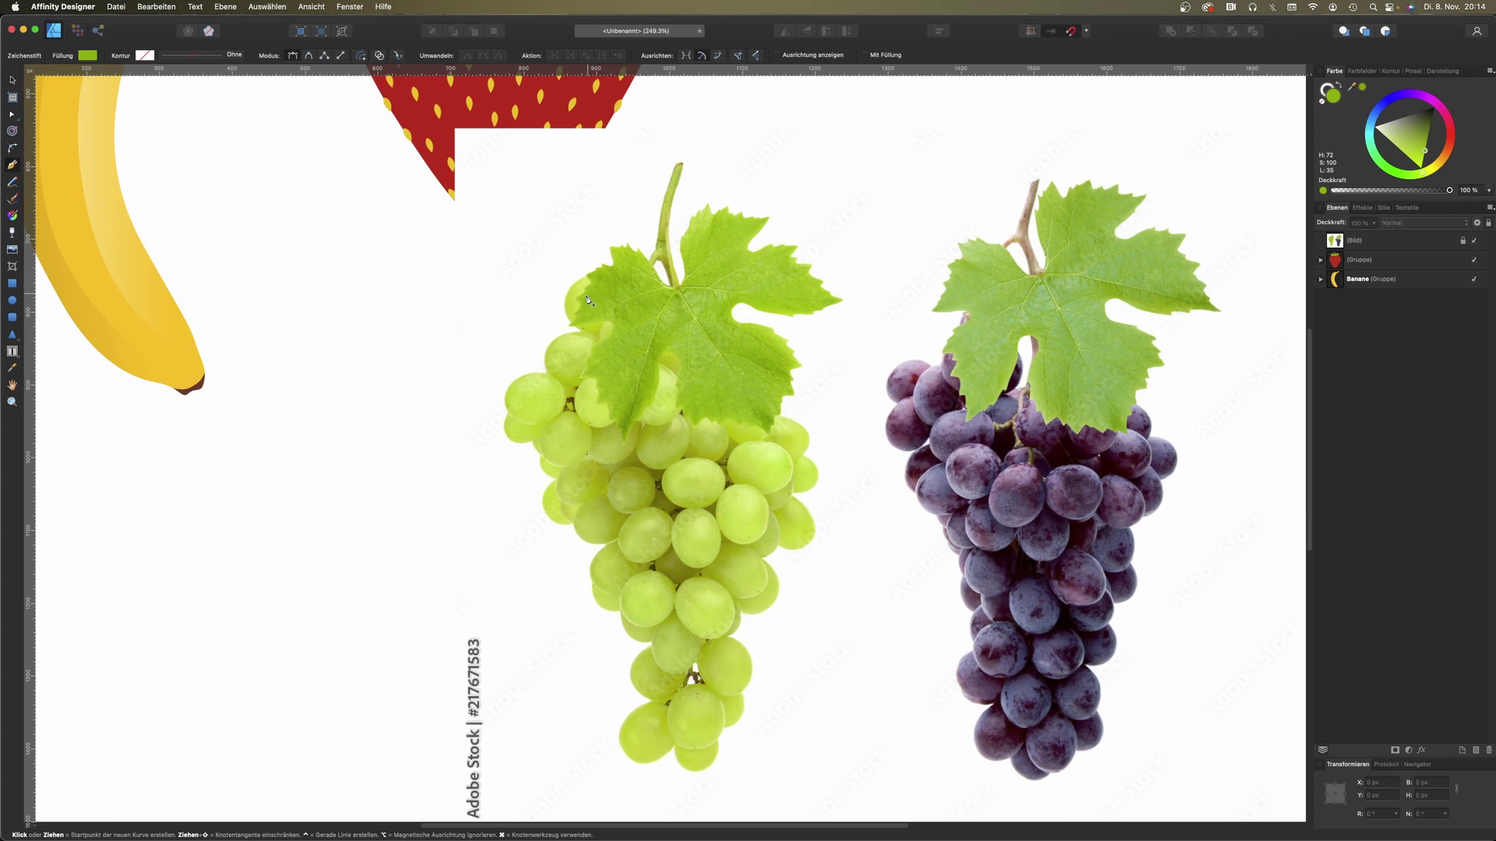
click(570, 322)
click(587, 290)
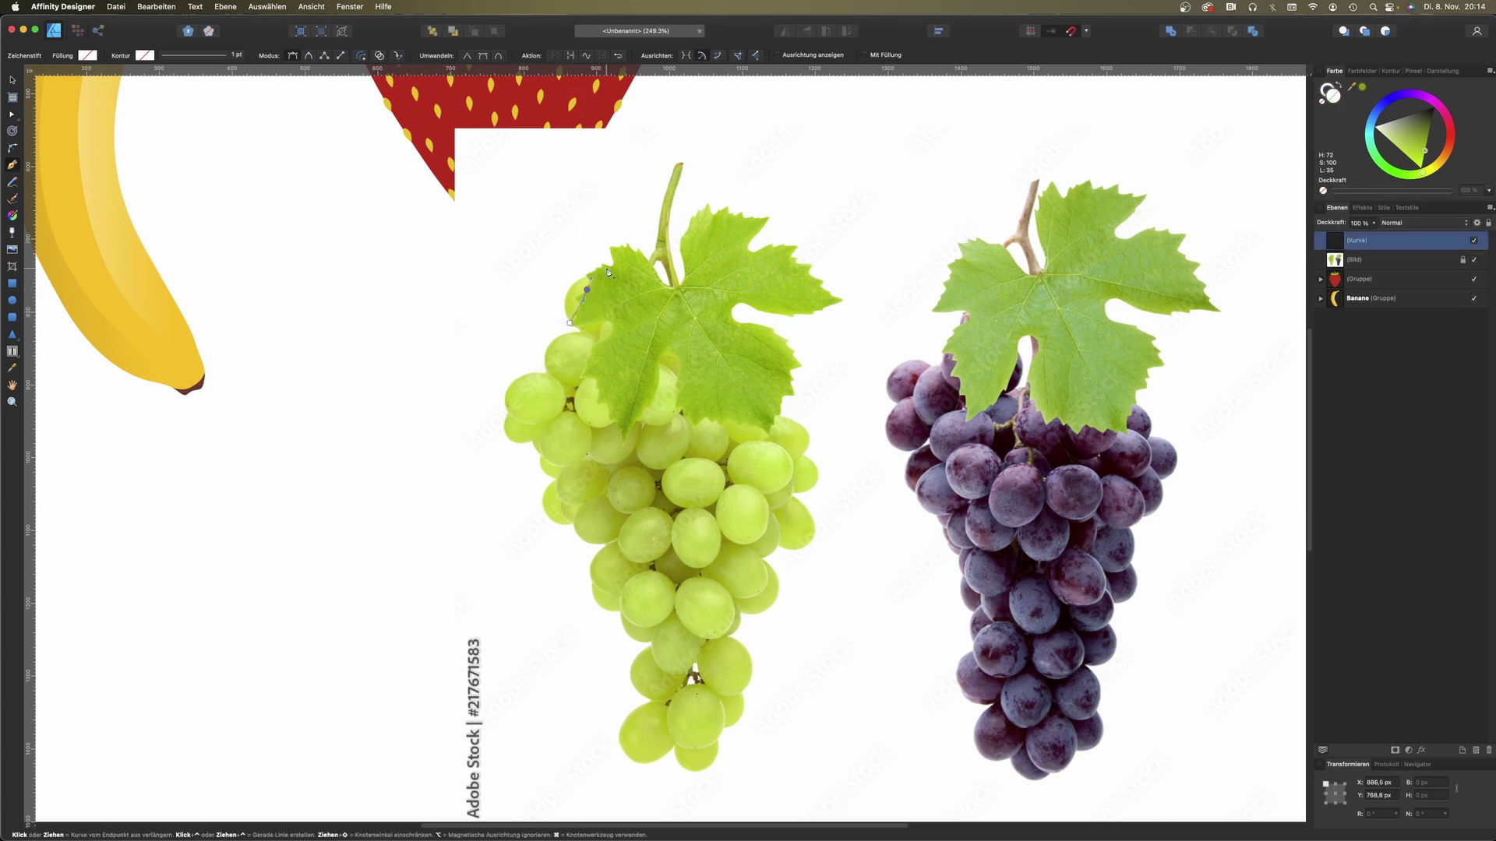
key(super+z)
click(617, 268)
click(669, 285)
click(686, 265)
click(708, 206)
click(714, 219)
click(748, 252)
click(809, 273)
click(843, 299)
Step: Trace down the leaf's right and lower edges and close the outline
click(743, 322)
click(791, 348)
click(776, 422)
click(716, 420)
click(678, 396)
click(648, 411)
click(625, 441)
click(569, 322)
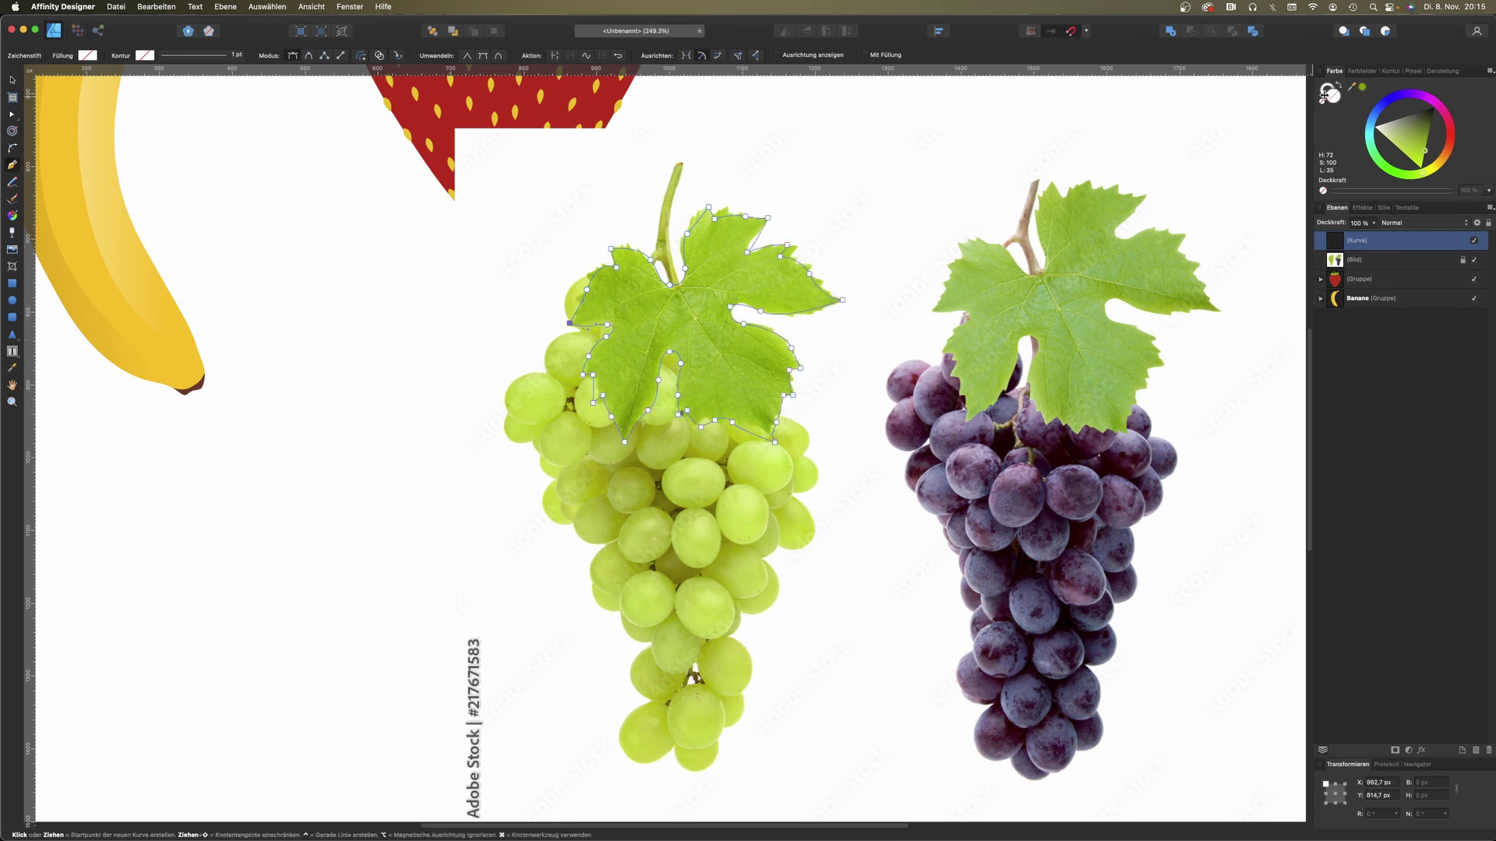
Step: Fill the leaf with a lightened green sampled from the photo, then hide it
drag(1357, 88, 720, 317)
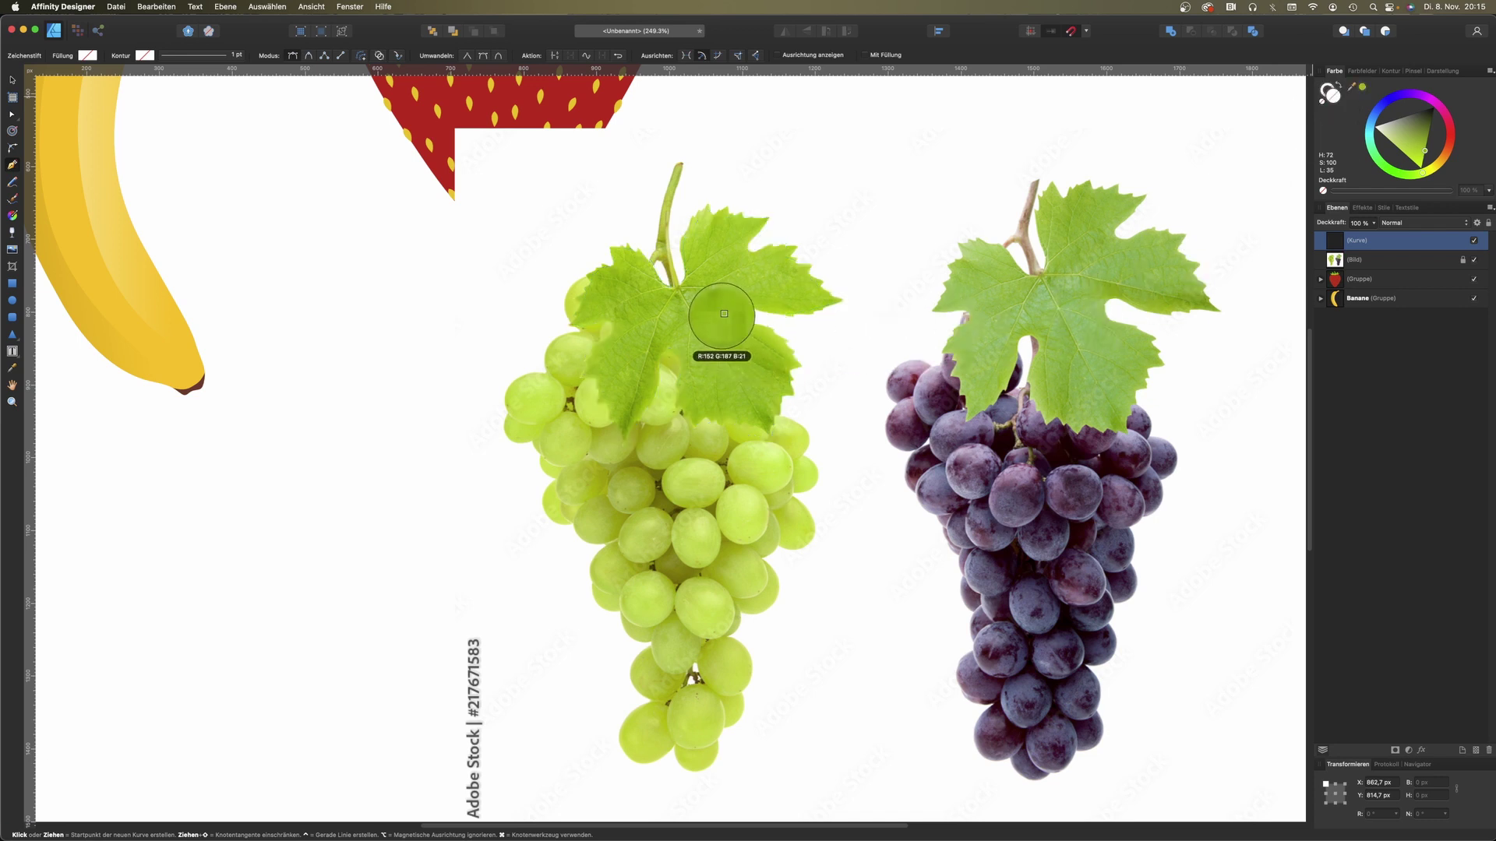
drag(720, 317, 718, 312)
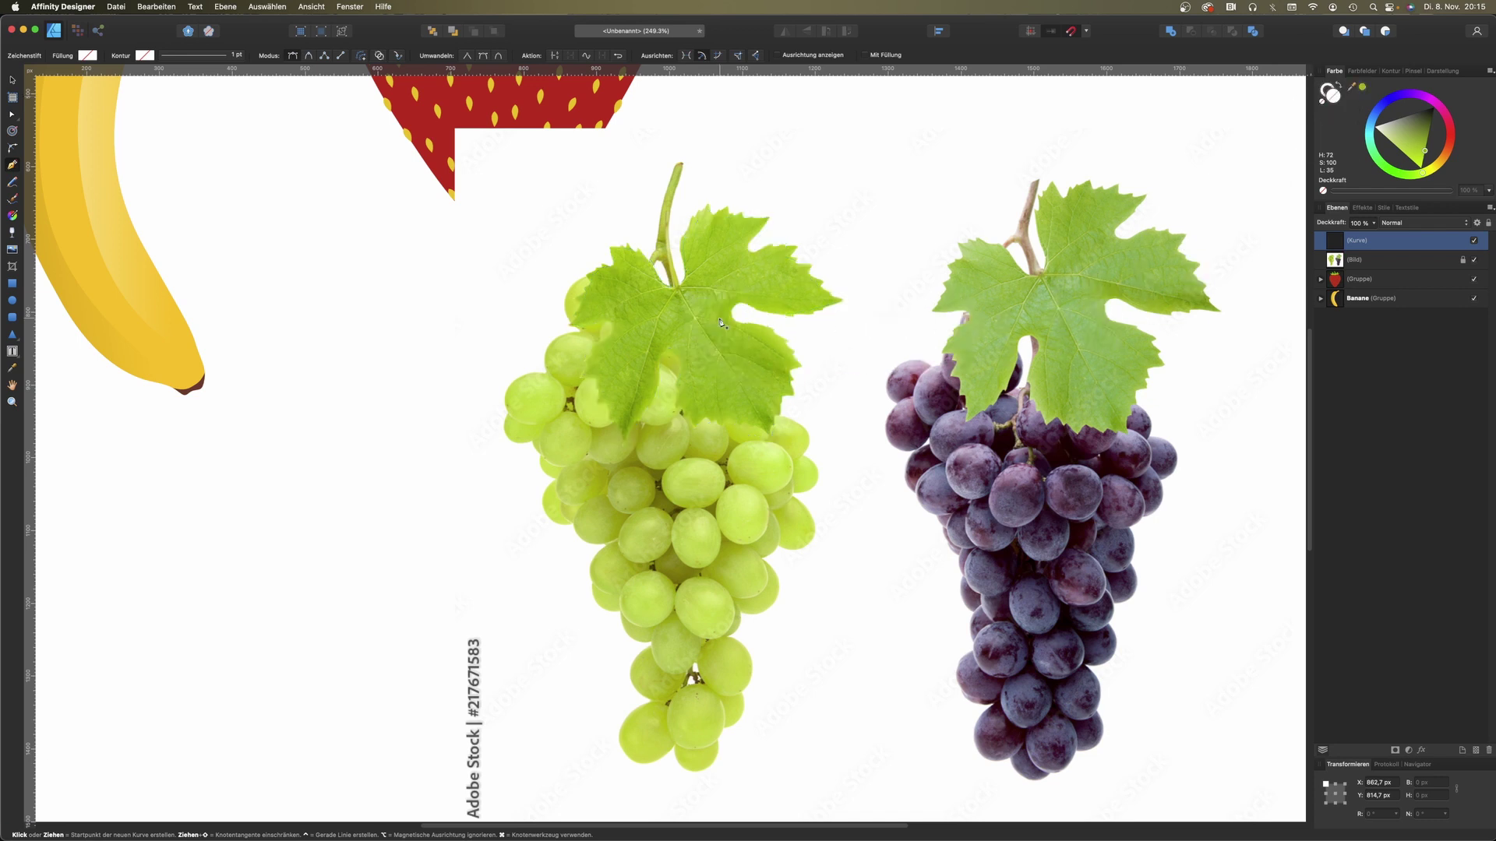
click(1362, 88)
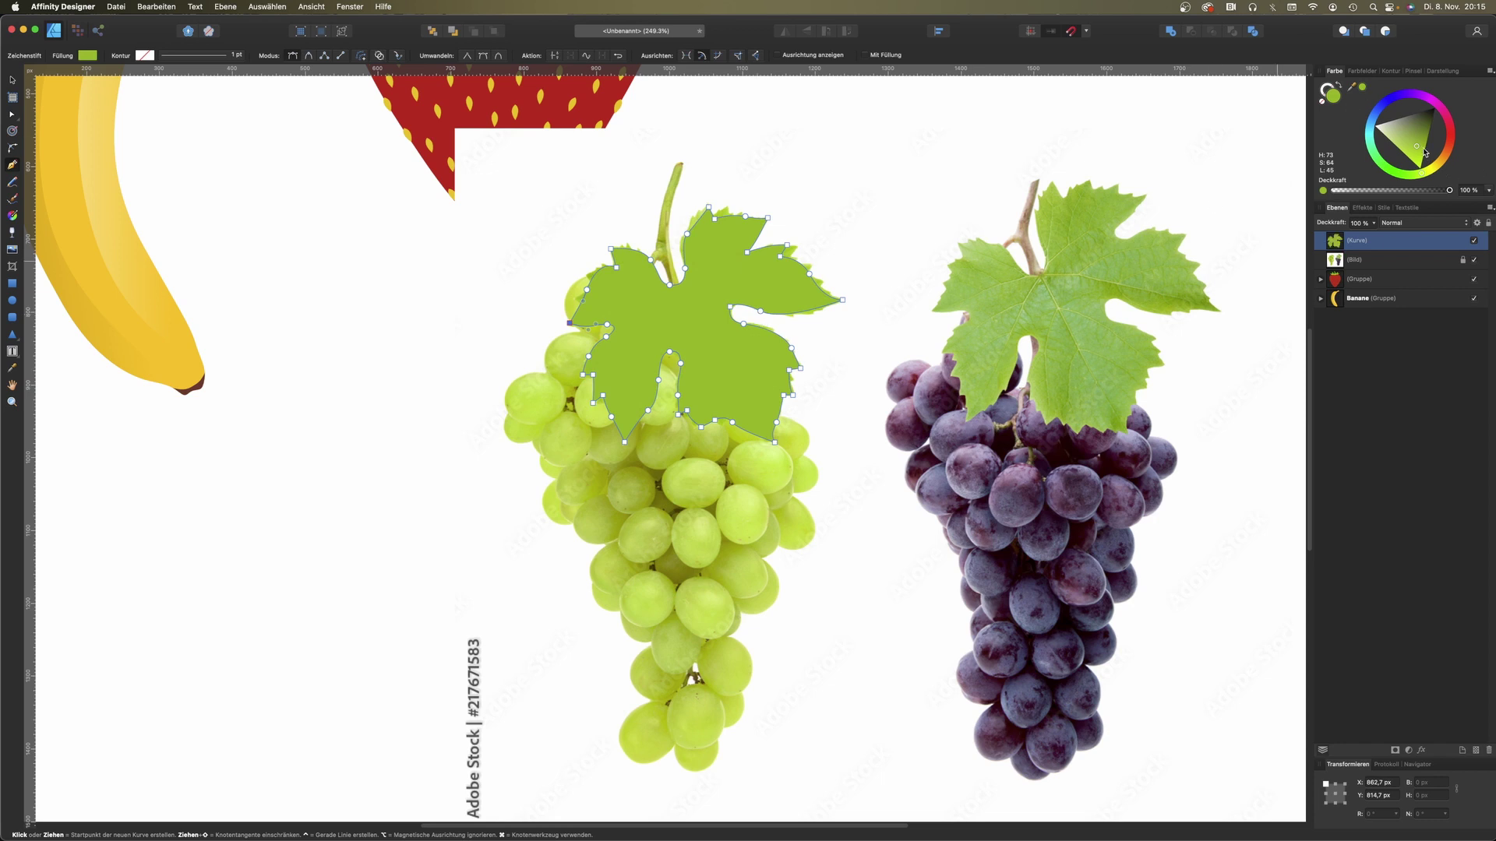
drag(1418, 150, 1416, 152)
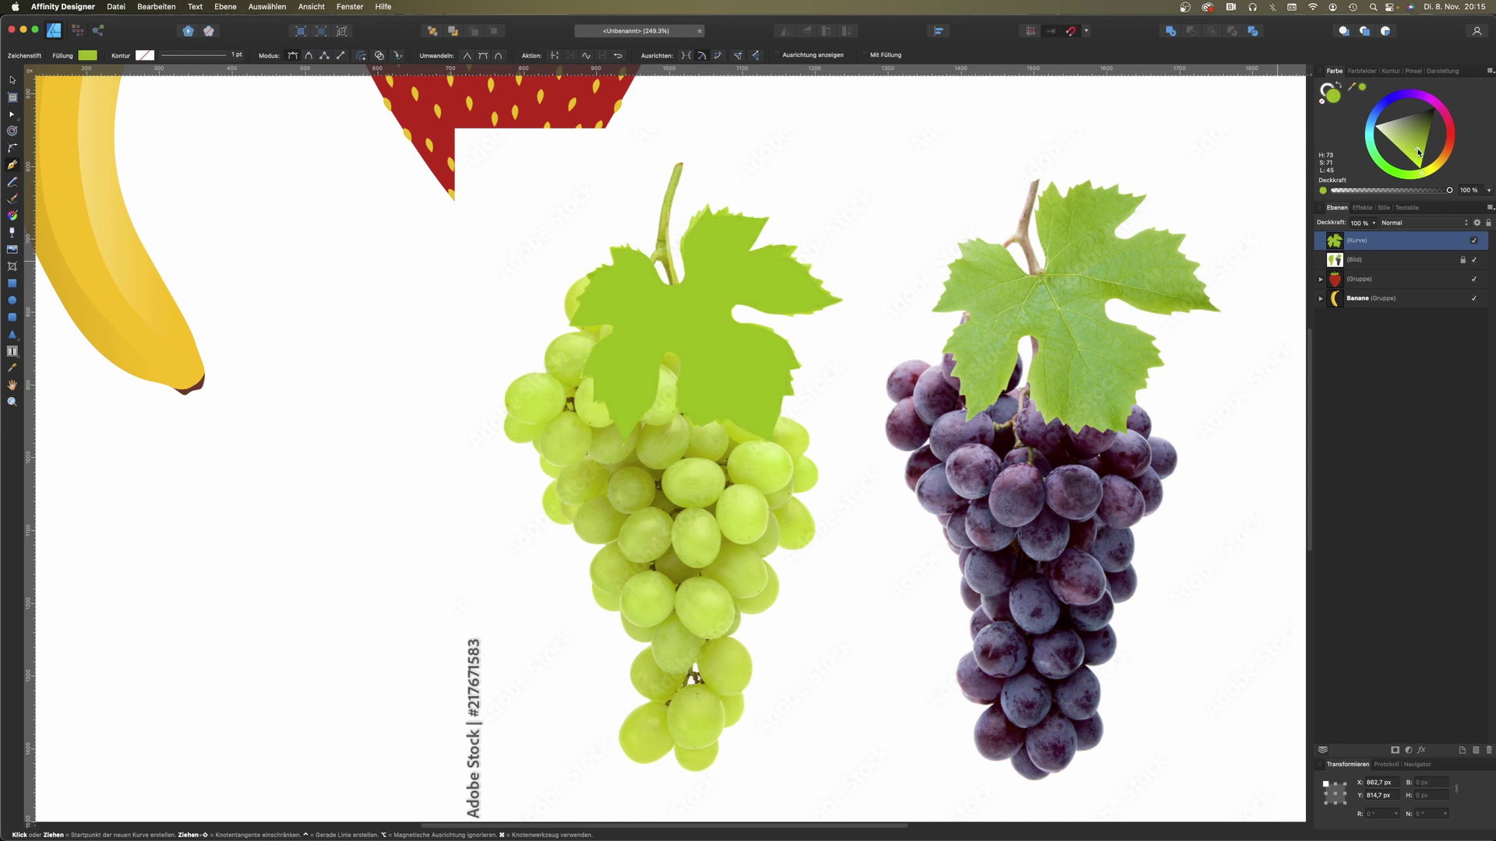
drag(1418, 149, 1417, 150)
click(10, 81)
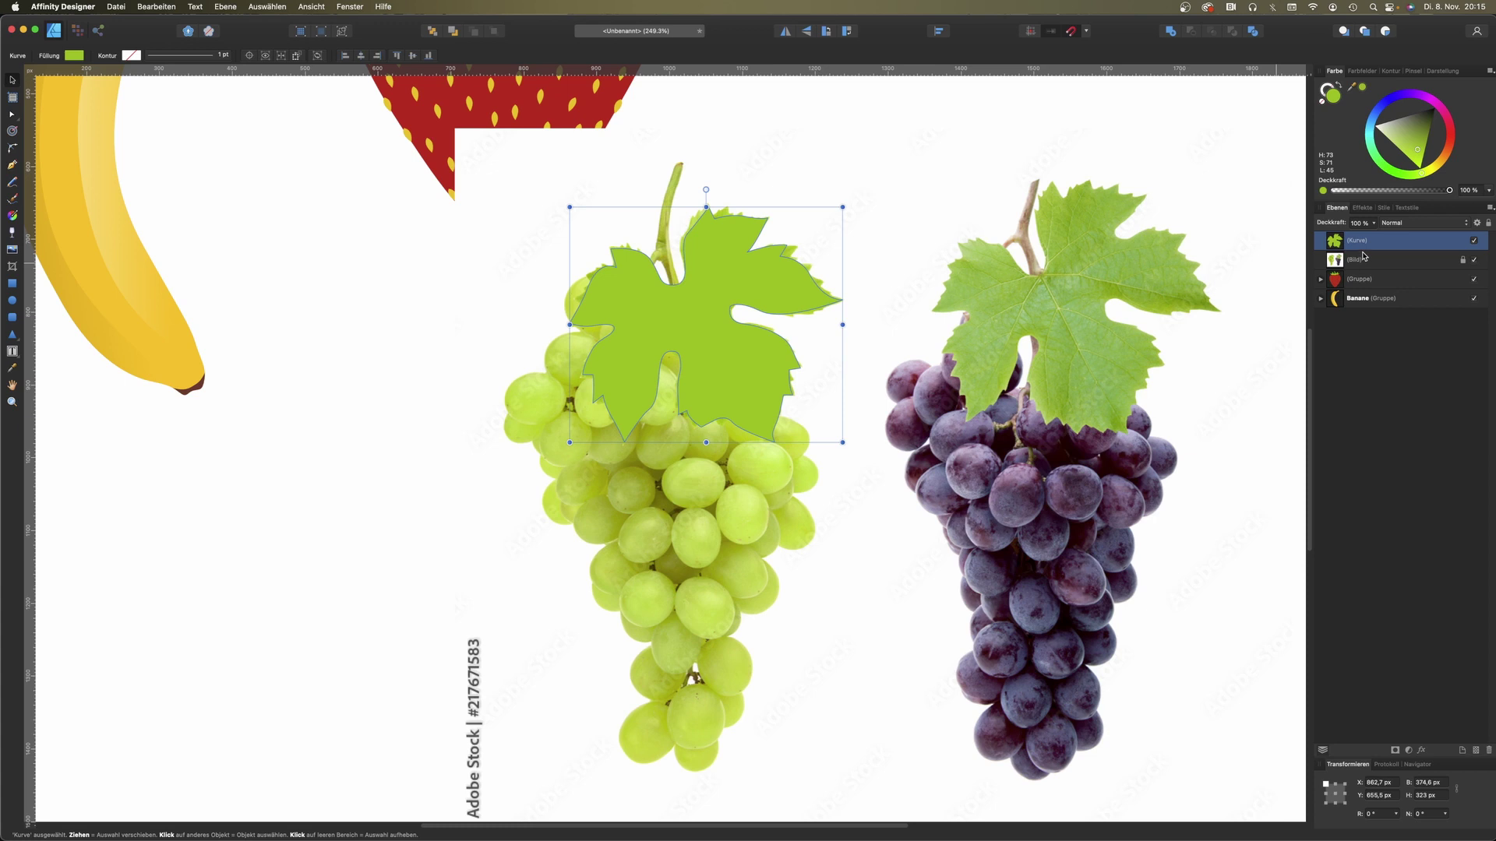
click(1475, 240)
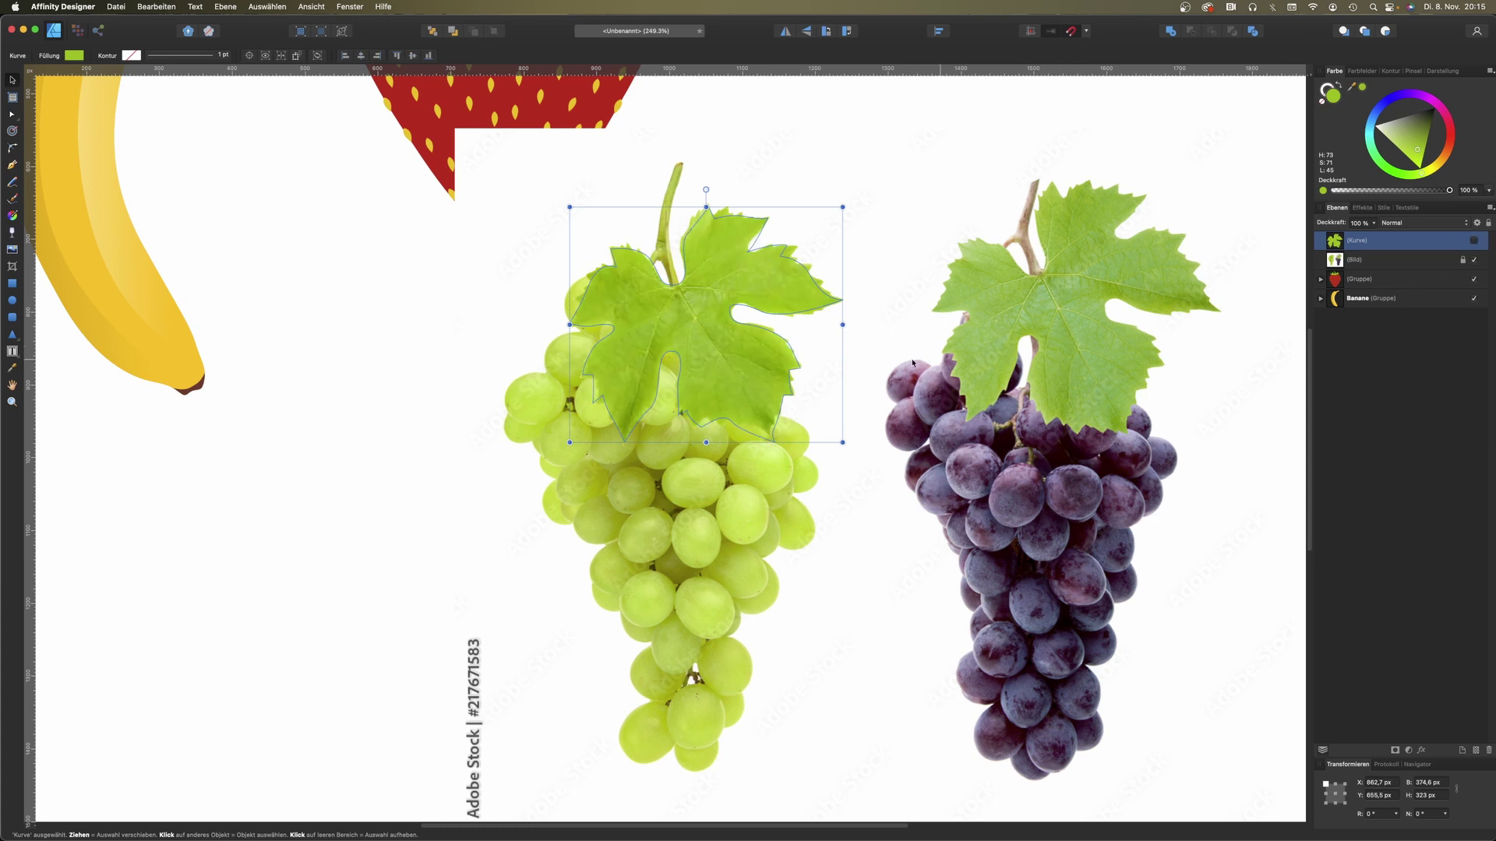
click(832, 518)
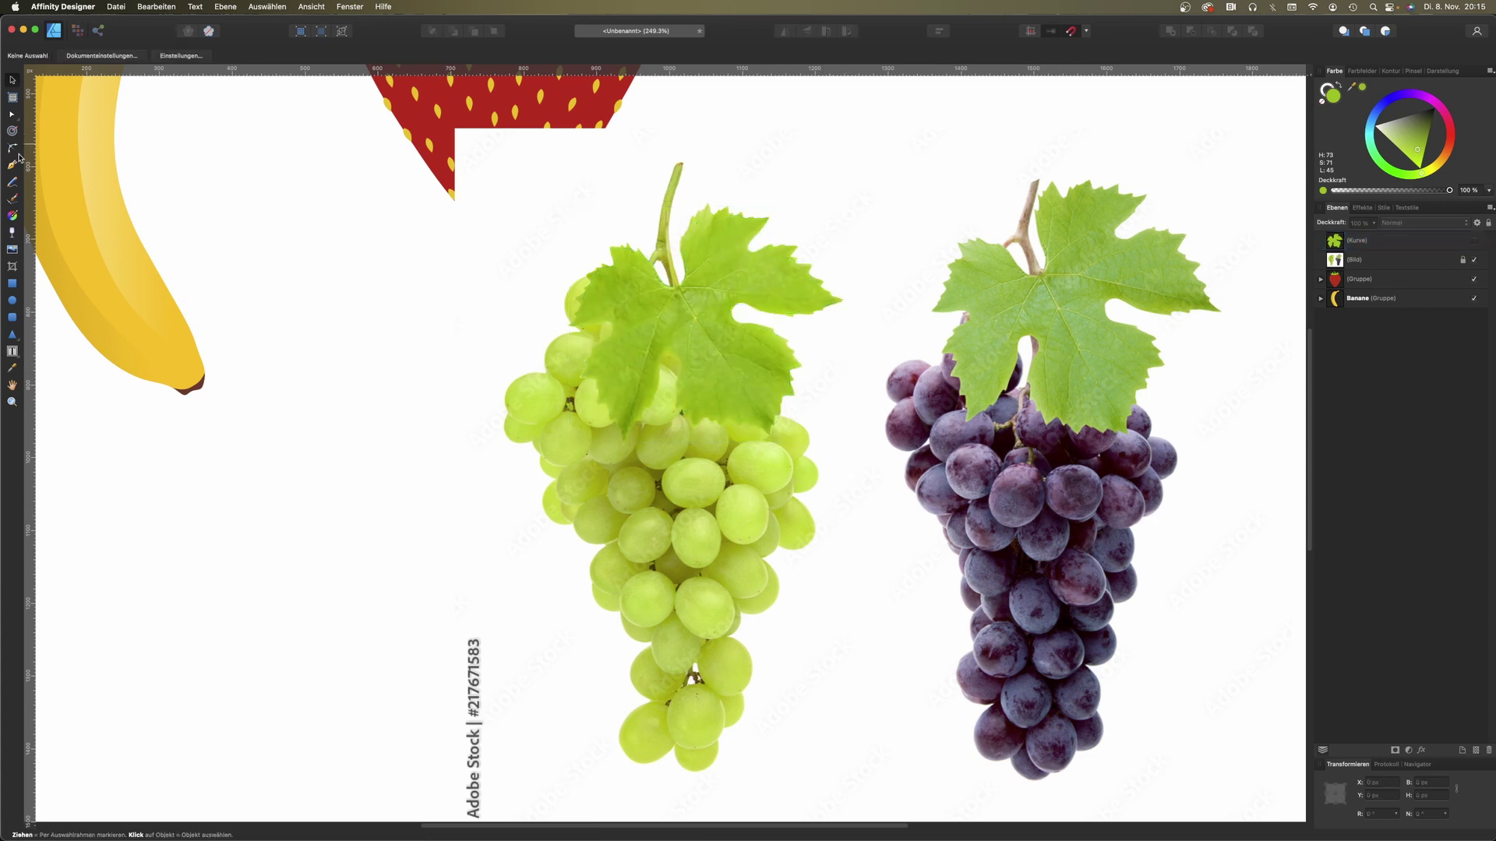
Step: Draw an ellipse over one grape and fill it with a yellow-green sampled colour
click(14, 302)
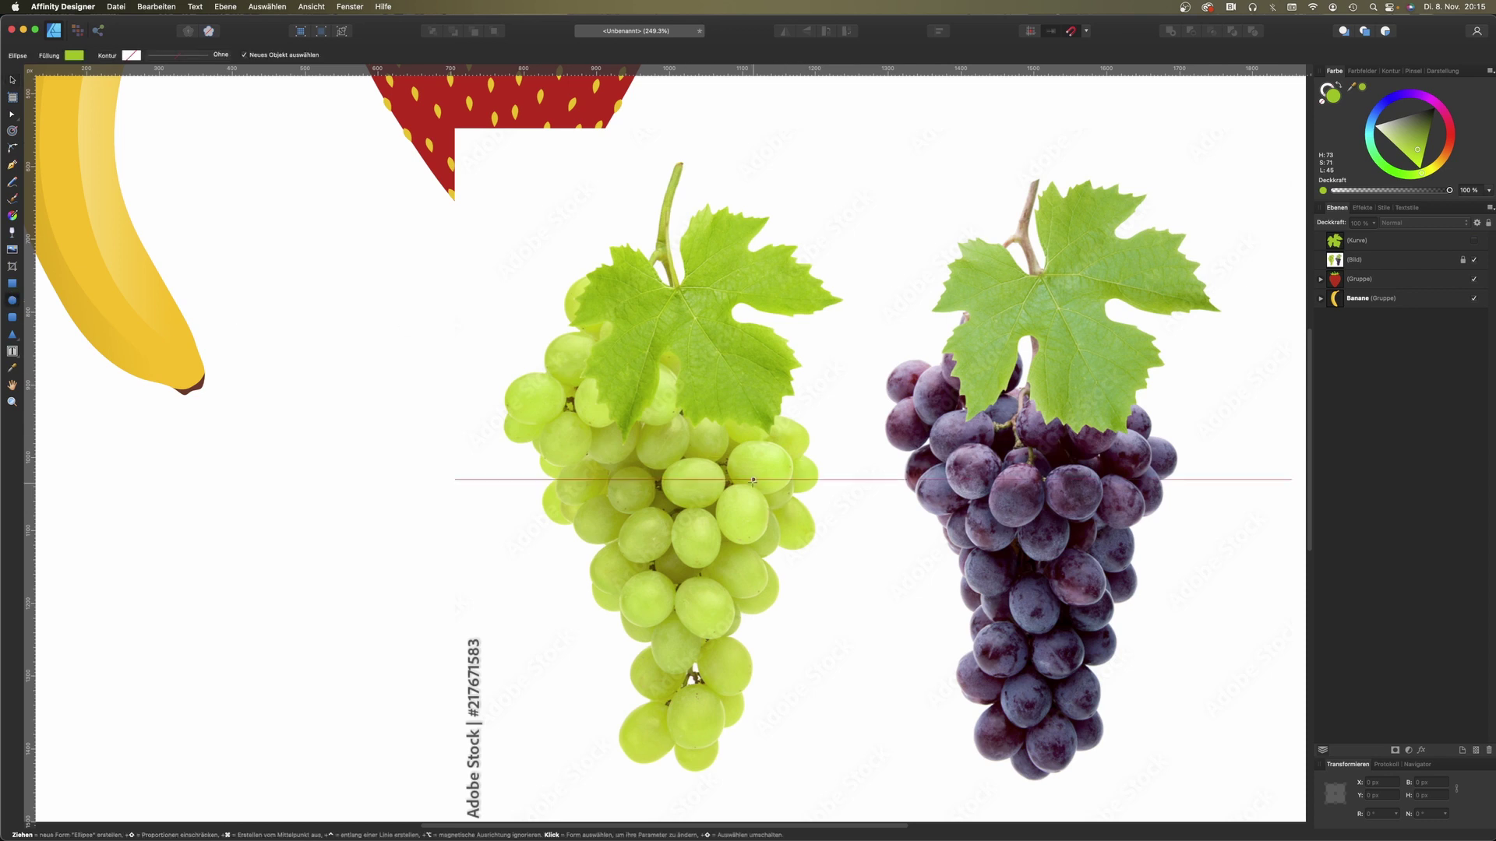
mouse_move(722, 479)
mouse_down()
mouse_move(748, 535)
mouse_move(778, 549)
mouse_up()
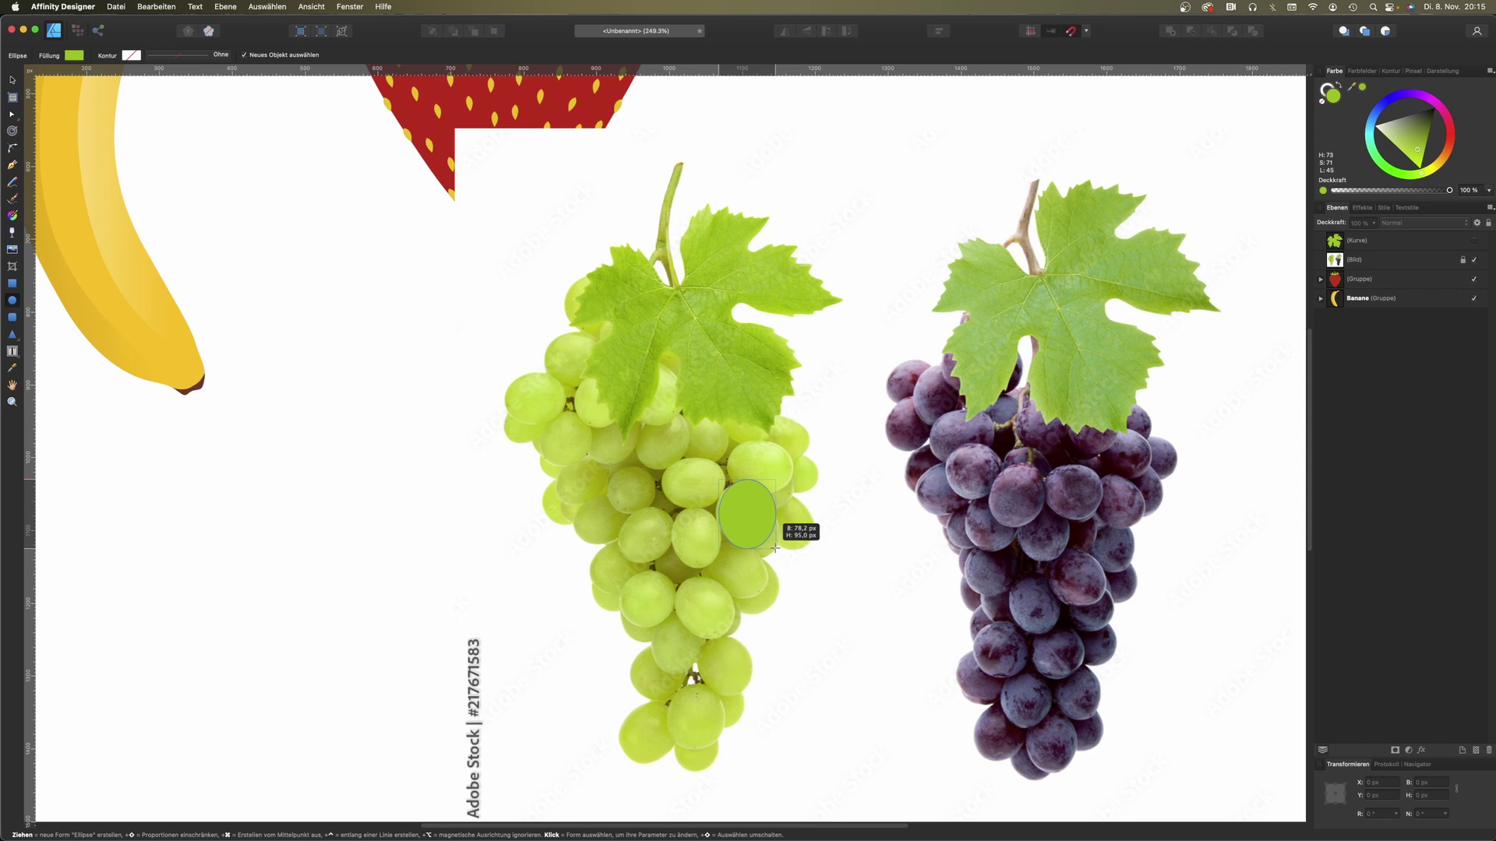
drag(777, 550, 776, 548)
click(11, 78)
mouse_move(1354, 89)
mouse_down()
mouse_move(811, 487)
mouse_move(767, 468)
mouse_up()
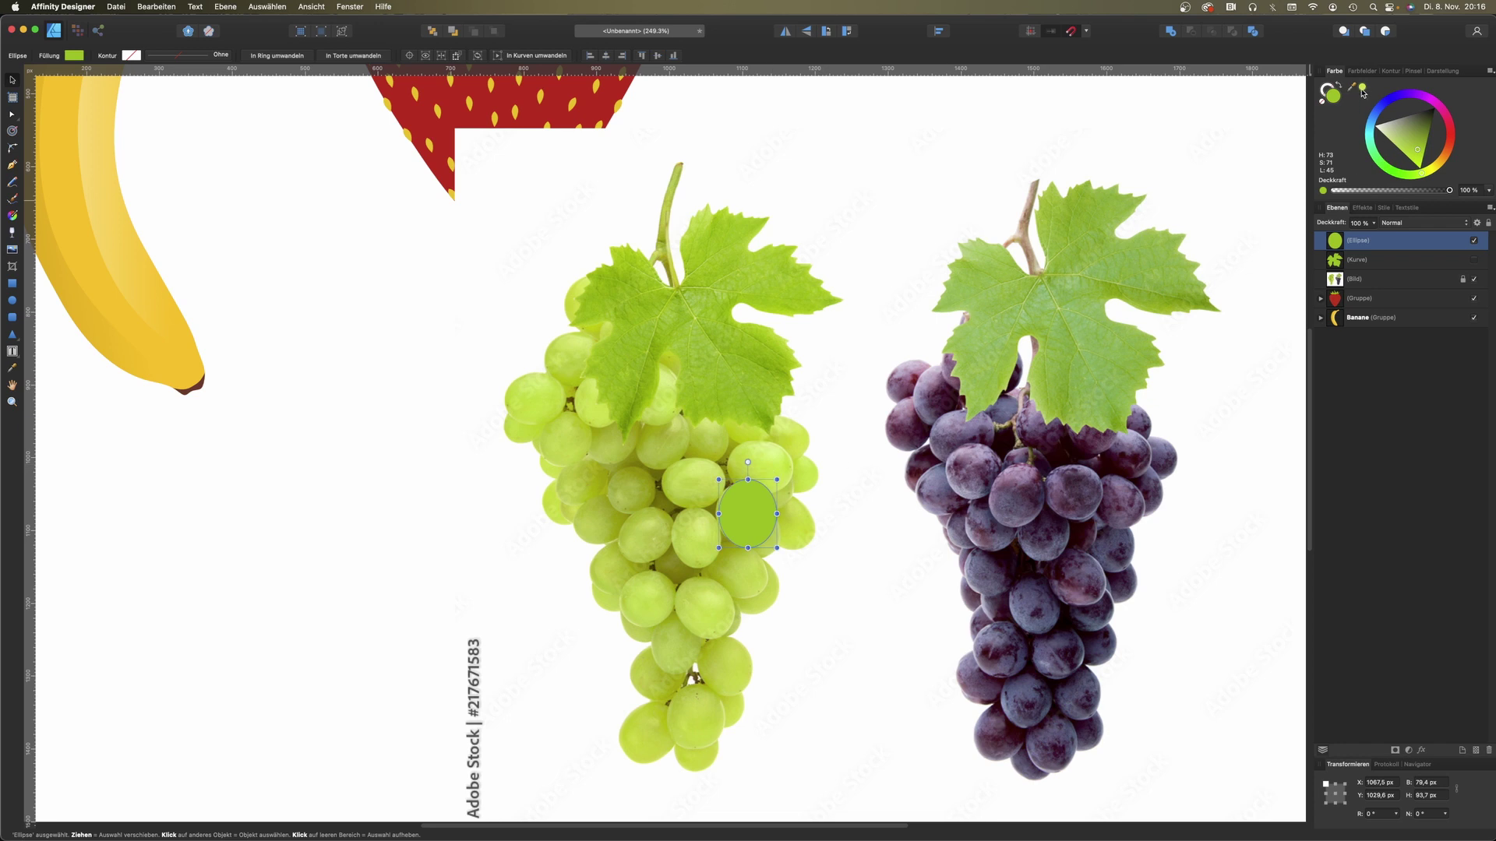
drag(1363, 93, 802, 499)
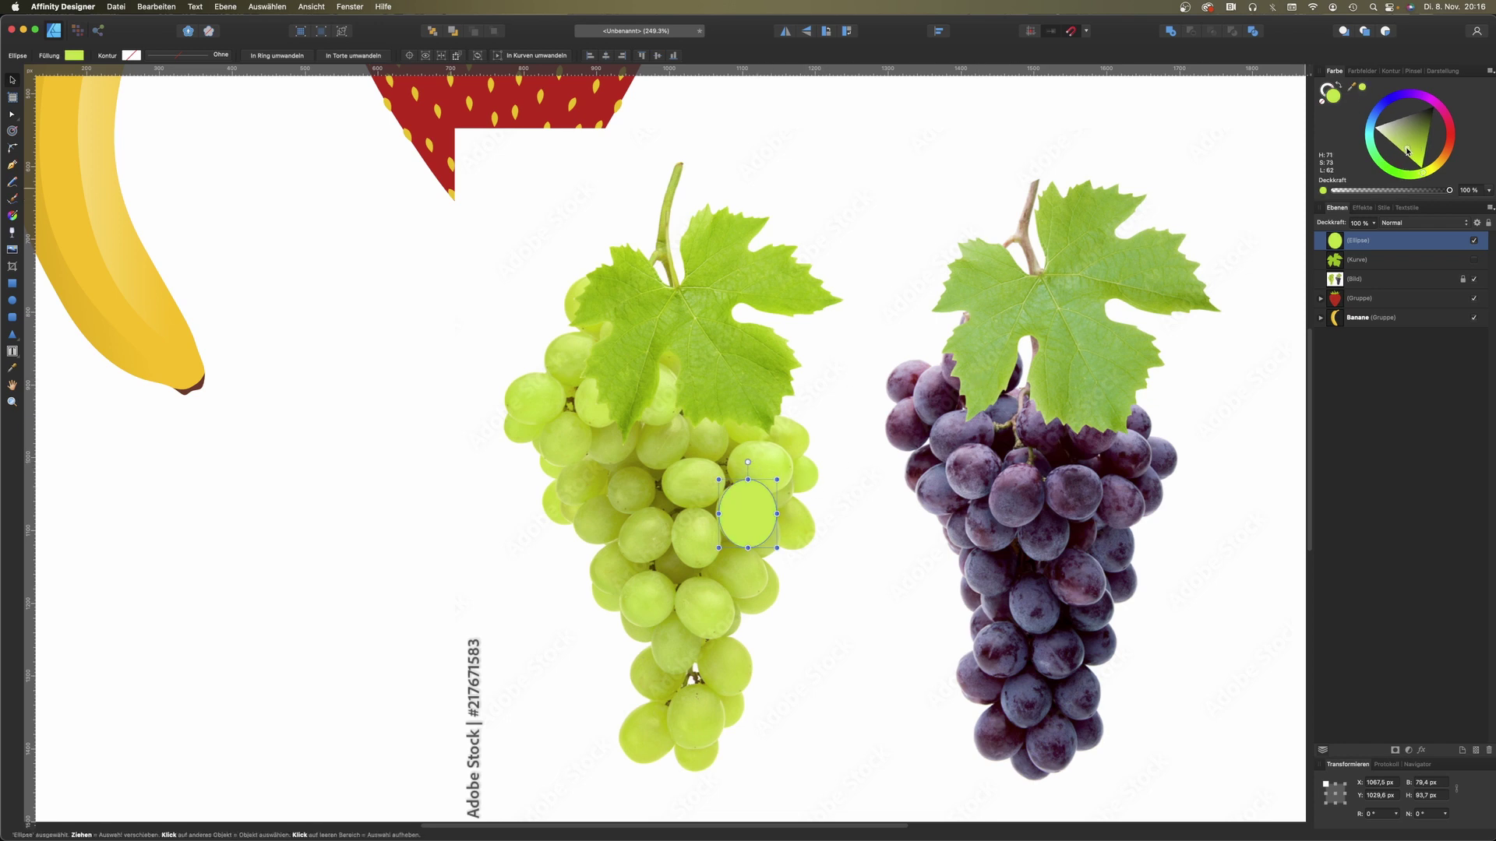
drag(1408, 152, 1410, 150)
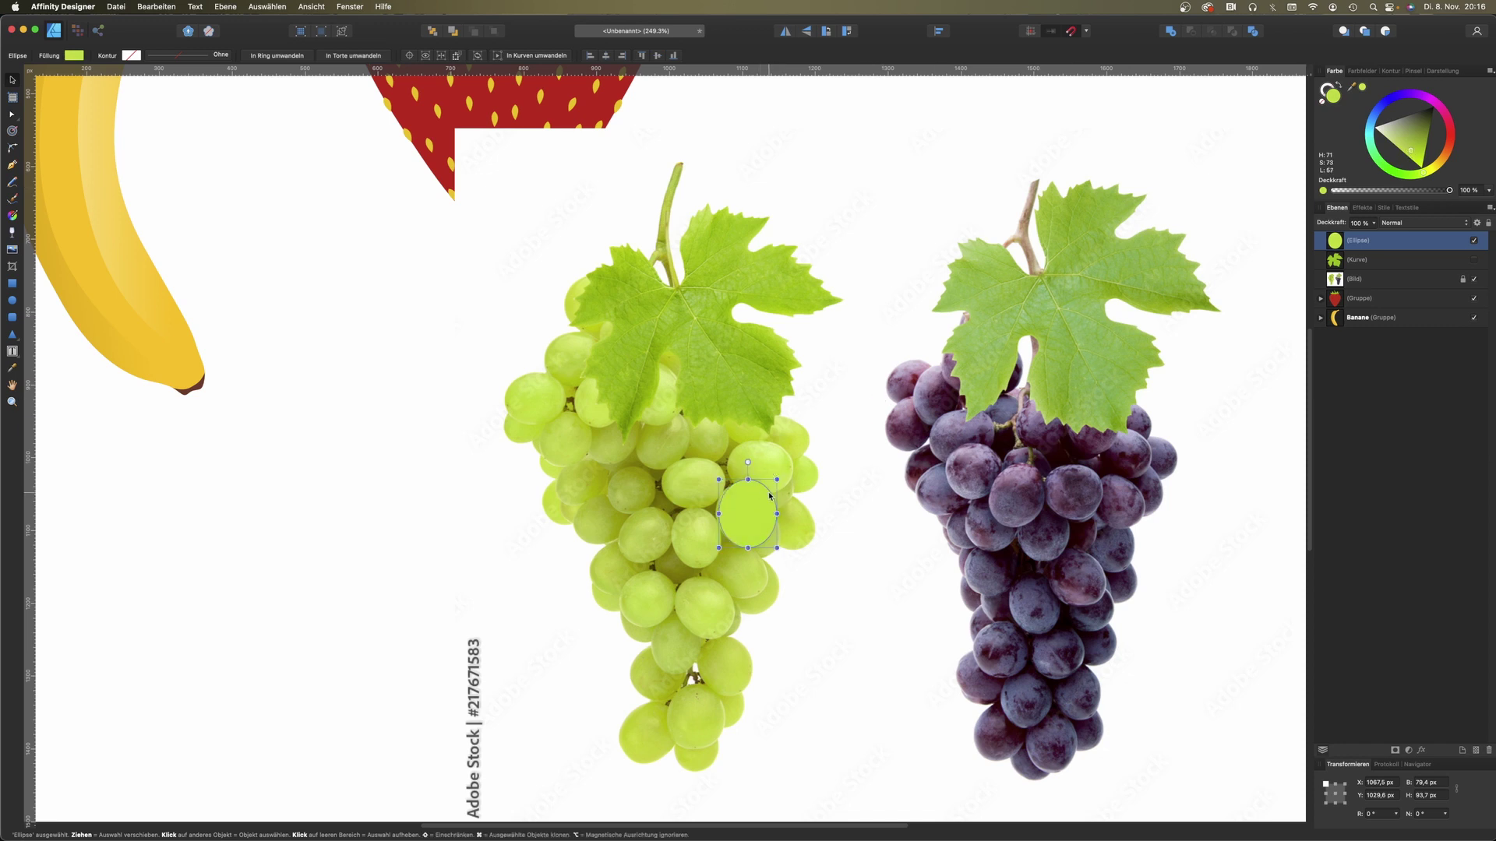
Step: Give the grape ellipse a radial gradient fill with an added colour stop
click(14, 218)
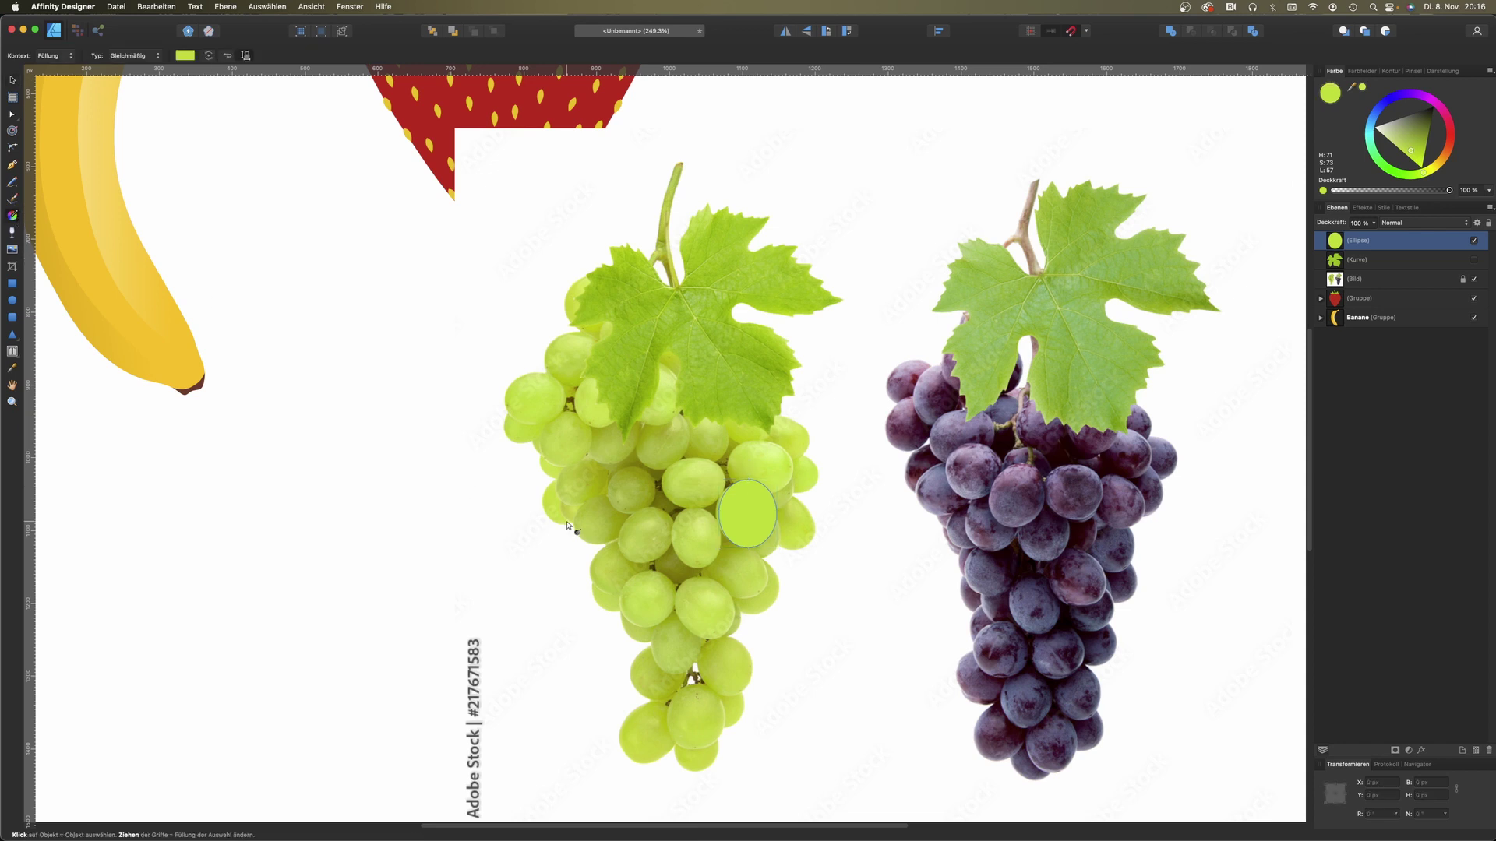
drag(747, 497, 755, 514)
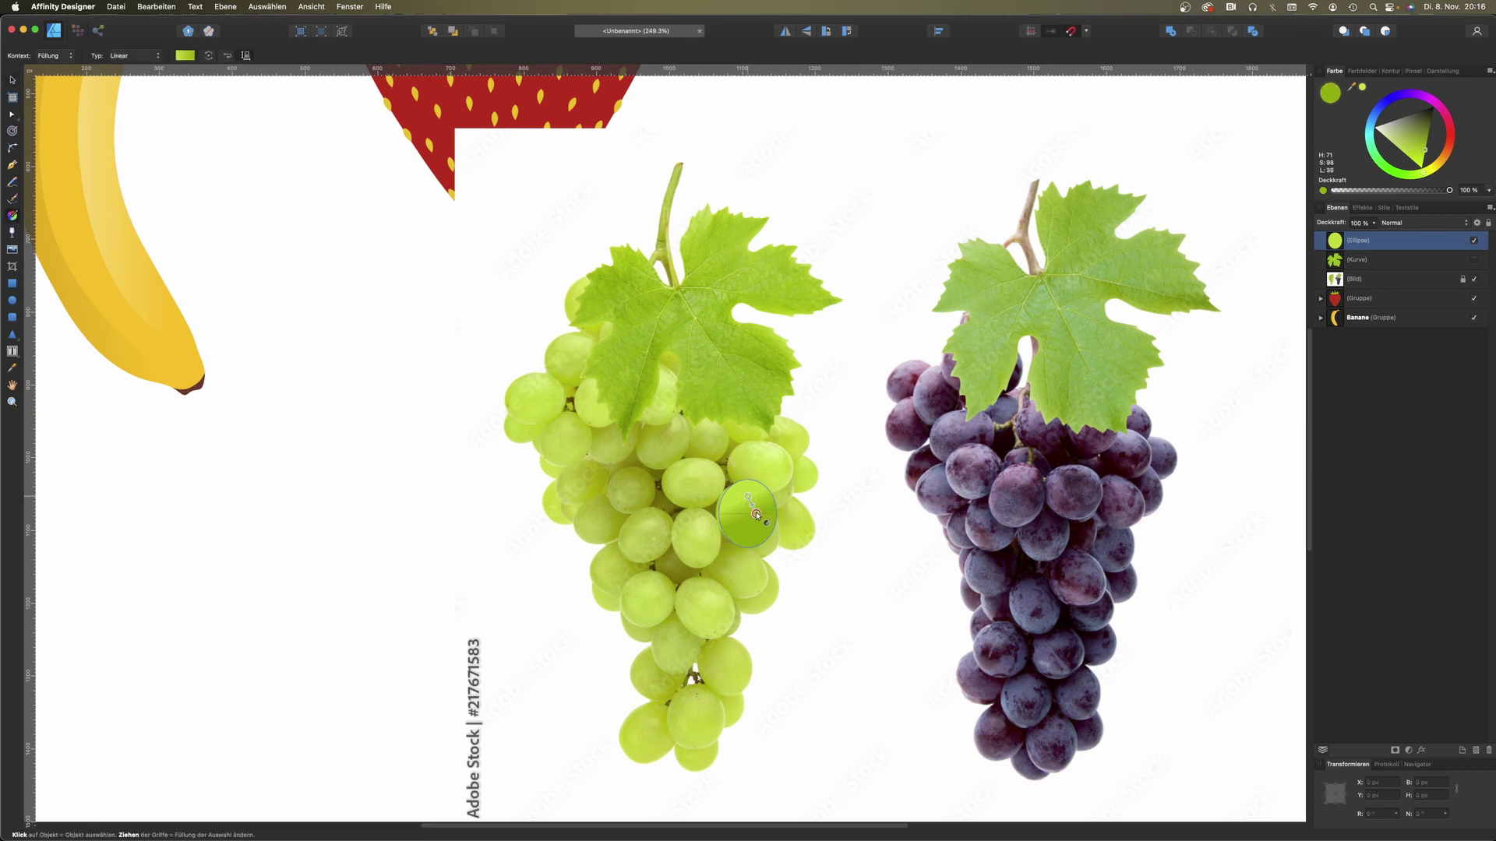
click(151, 60)
click(144, 83)
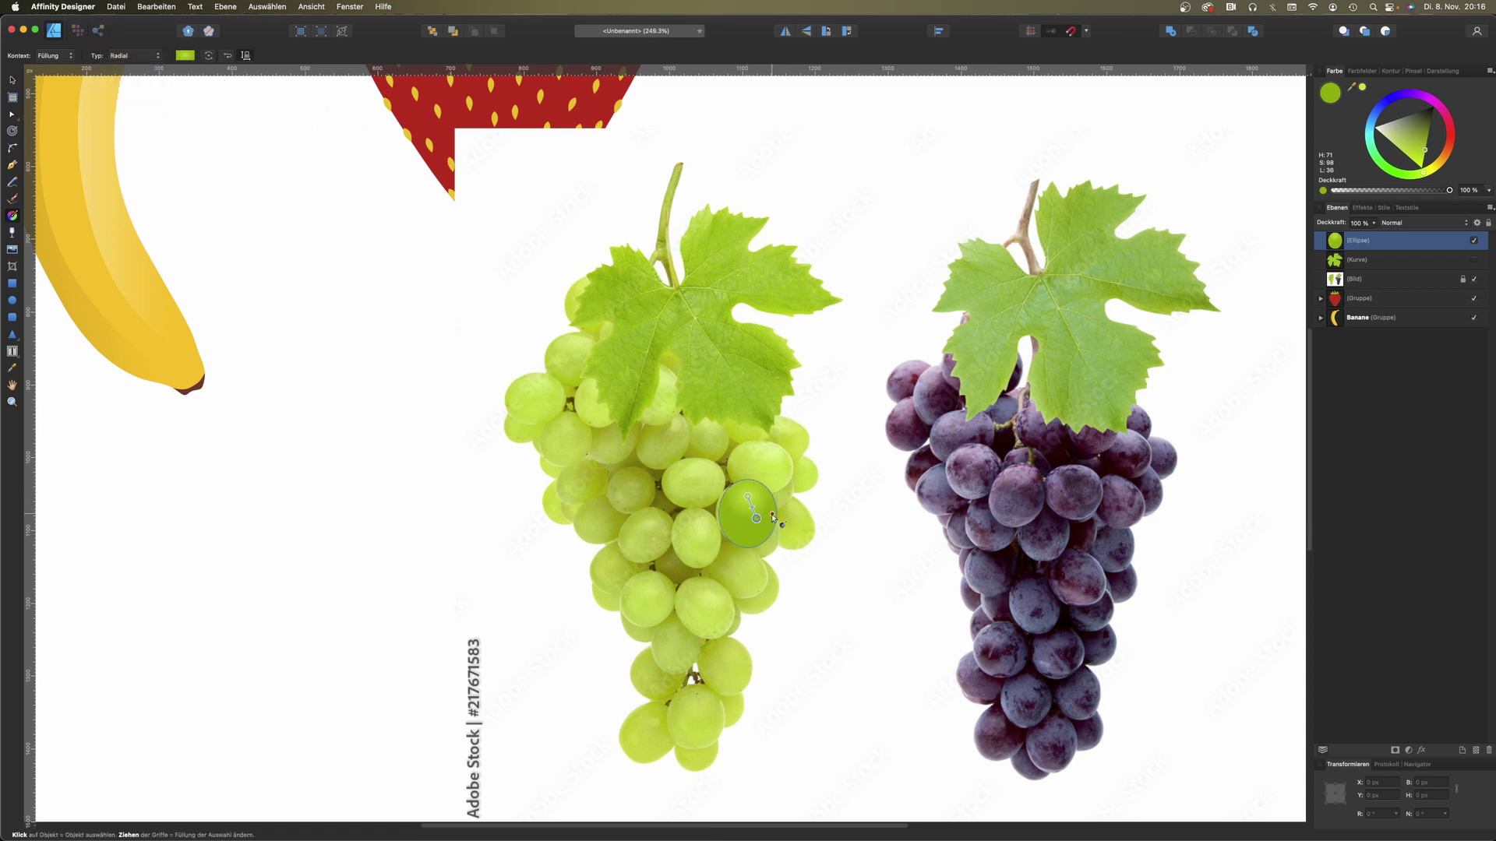
drag(756, 518, 760, 527)
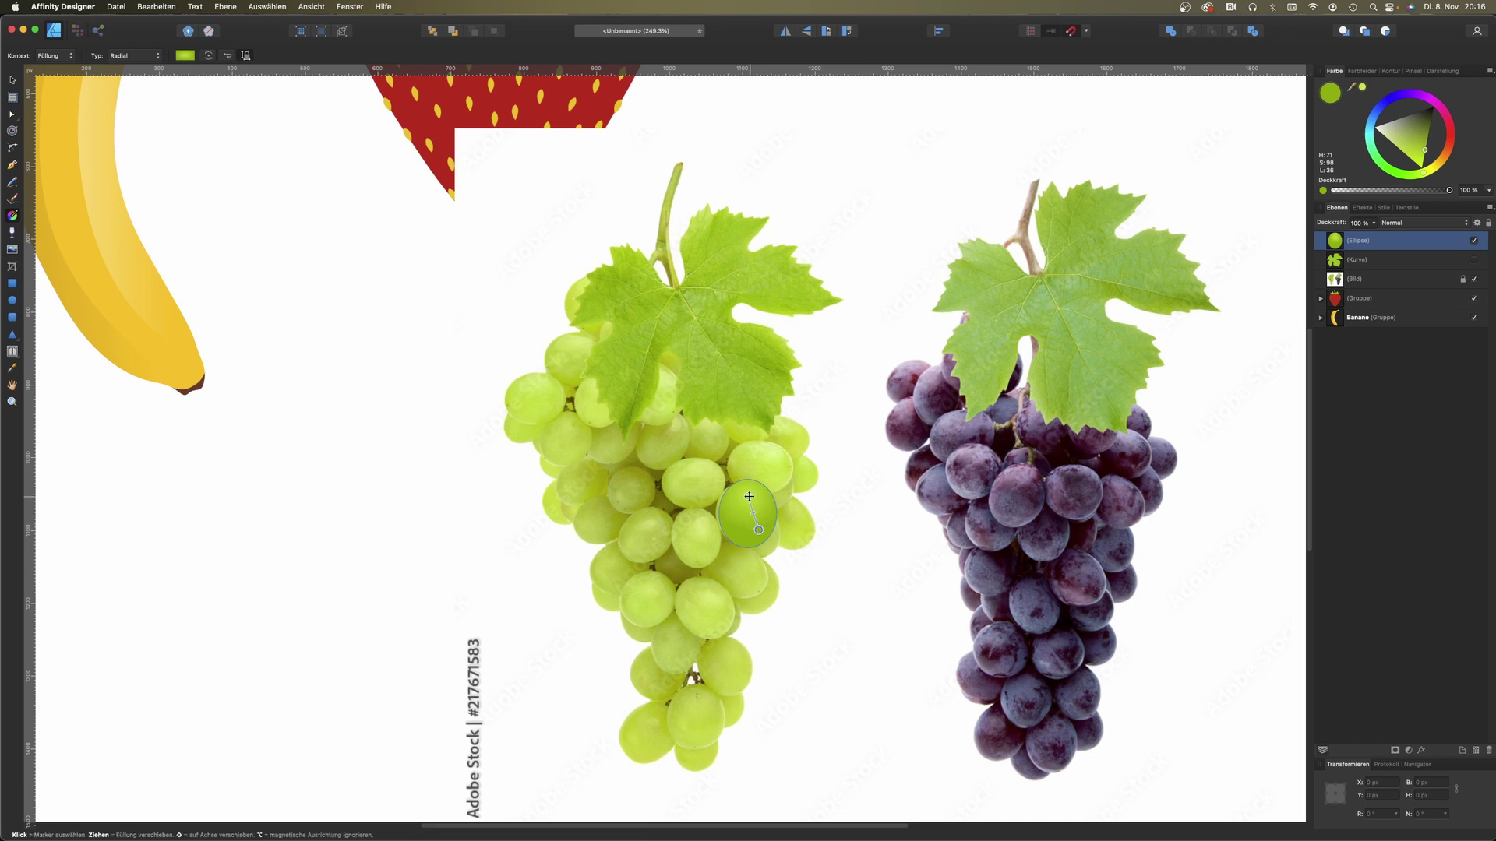
click(753, 512)
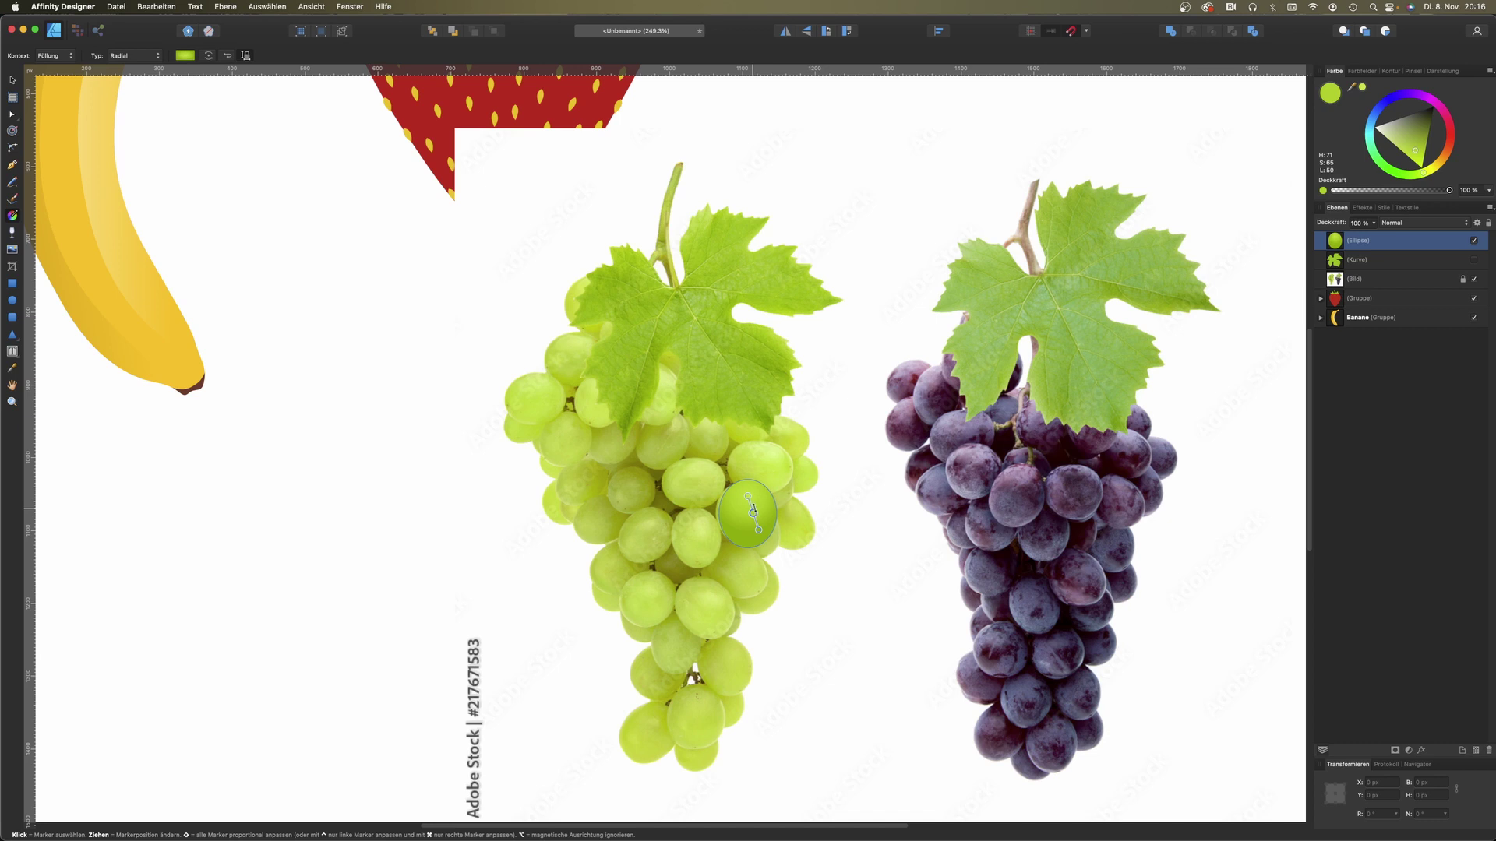
Step: Move the gradient highlight toward the top and make it brighter yellow-green
scroll(753, 508, up, 5)
scroll(748, 503, up, 3)
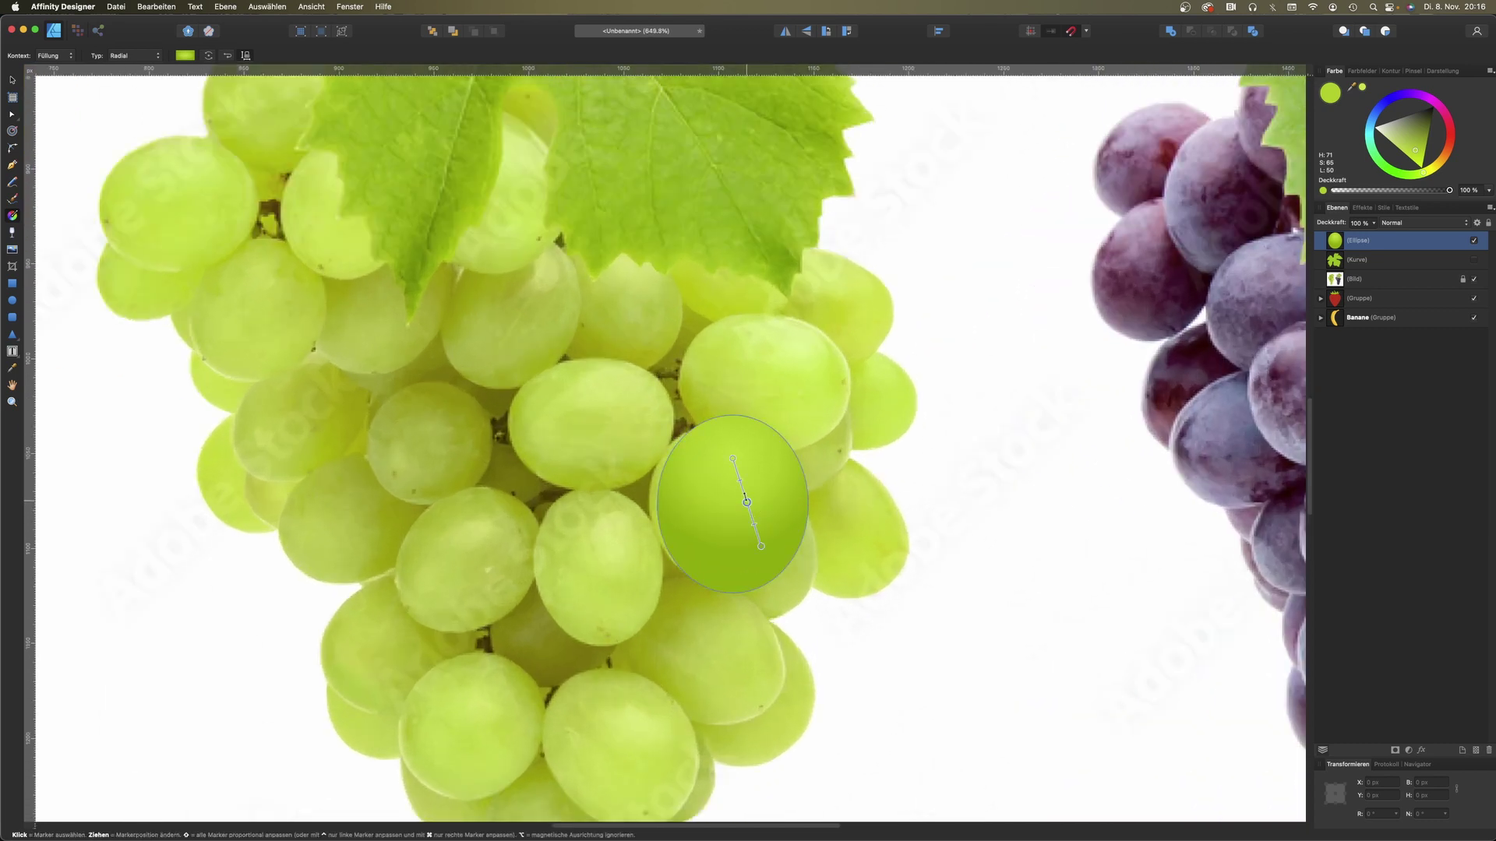
drag(733, 459, 732, 456)
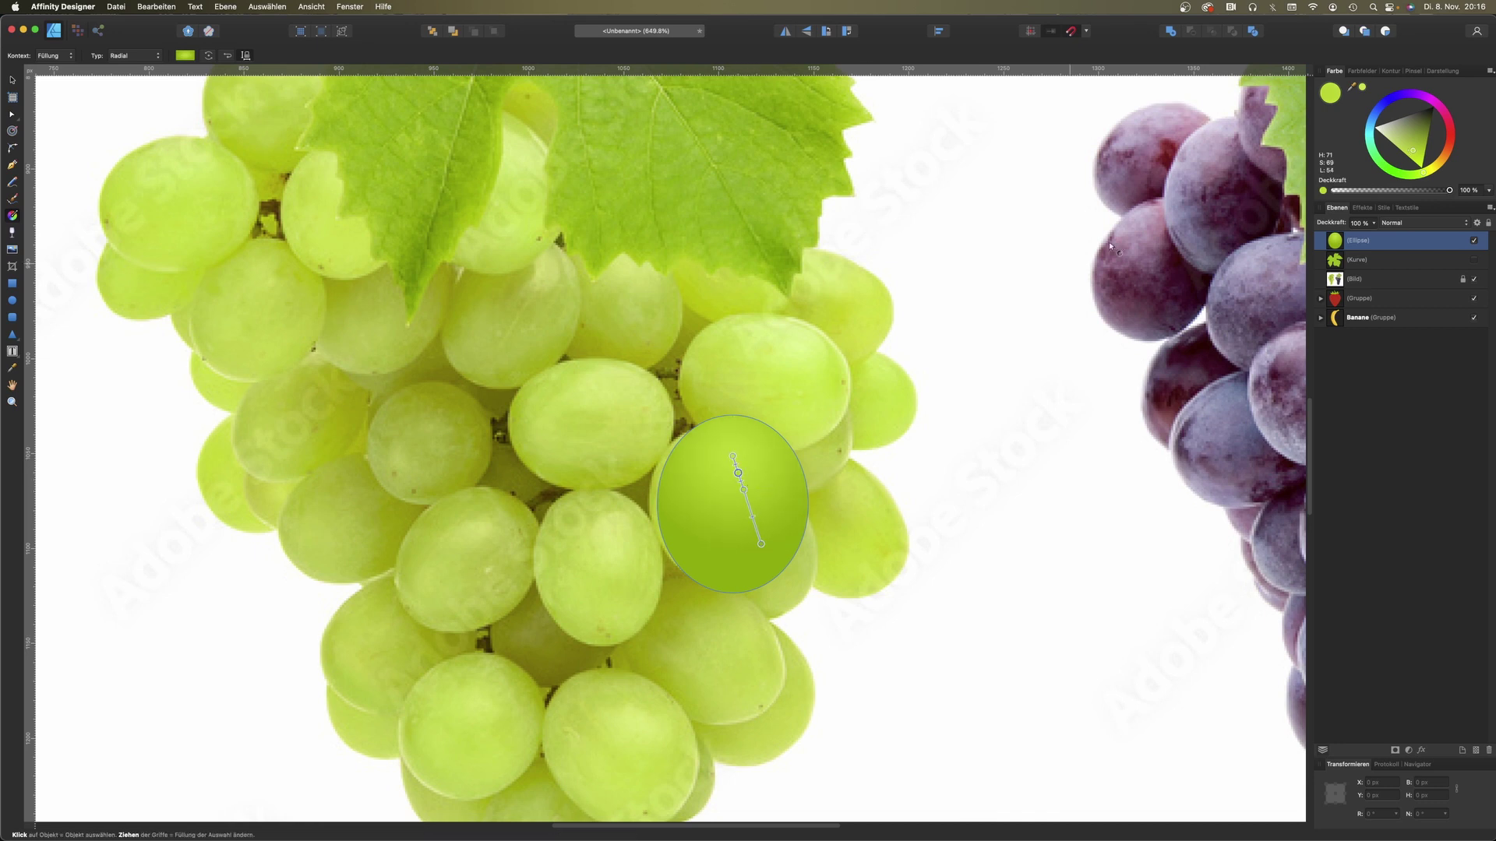
drag(1414, 154, 1397, 161)
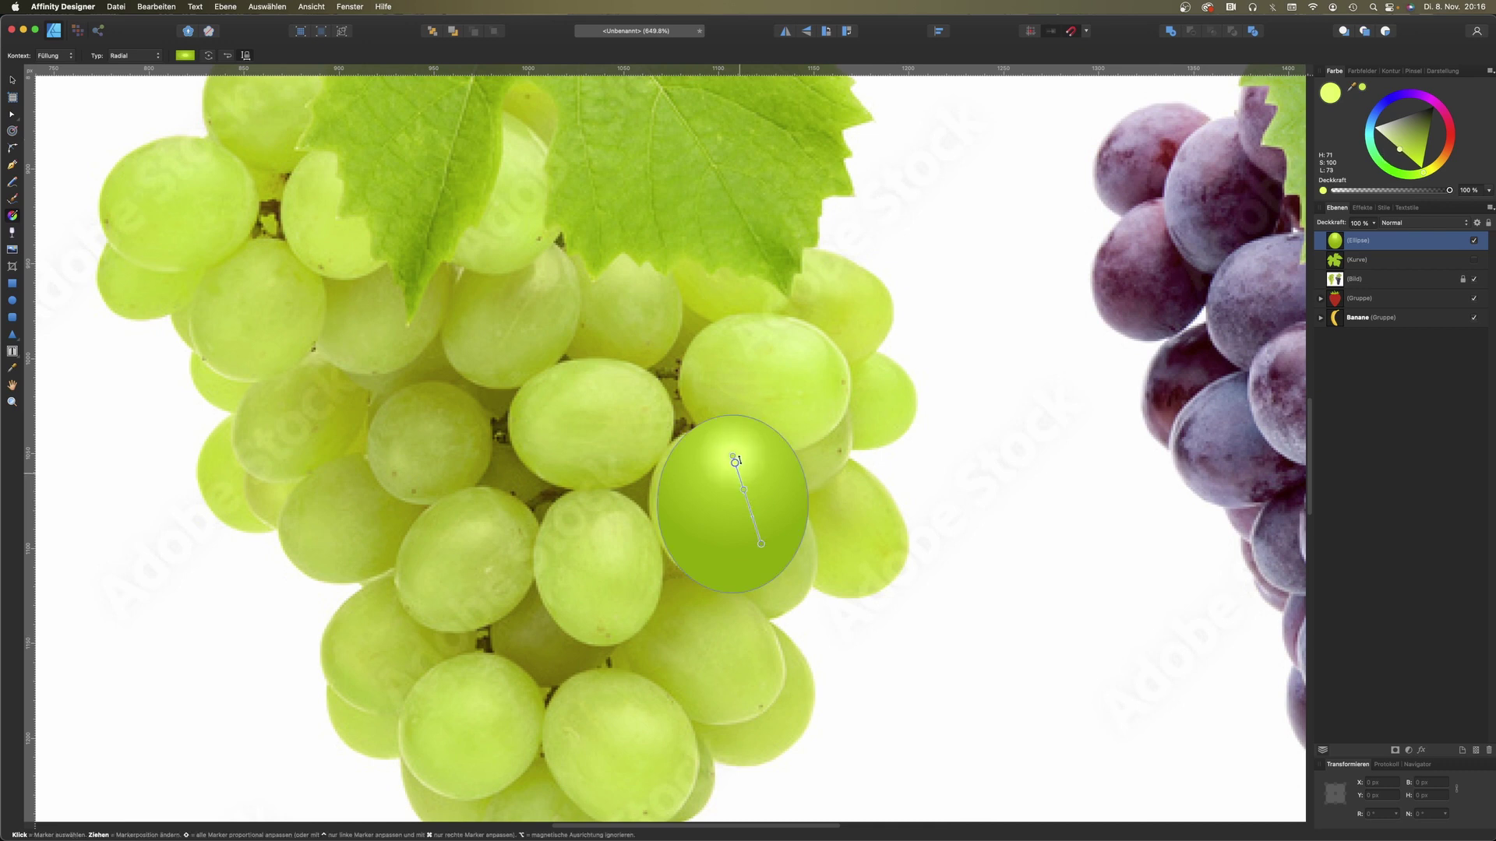
drag(742, 486, 747, 493)
drag(766, 549, 749, 484)
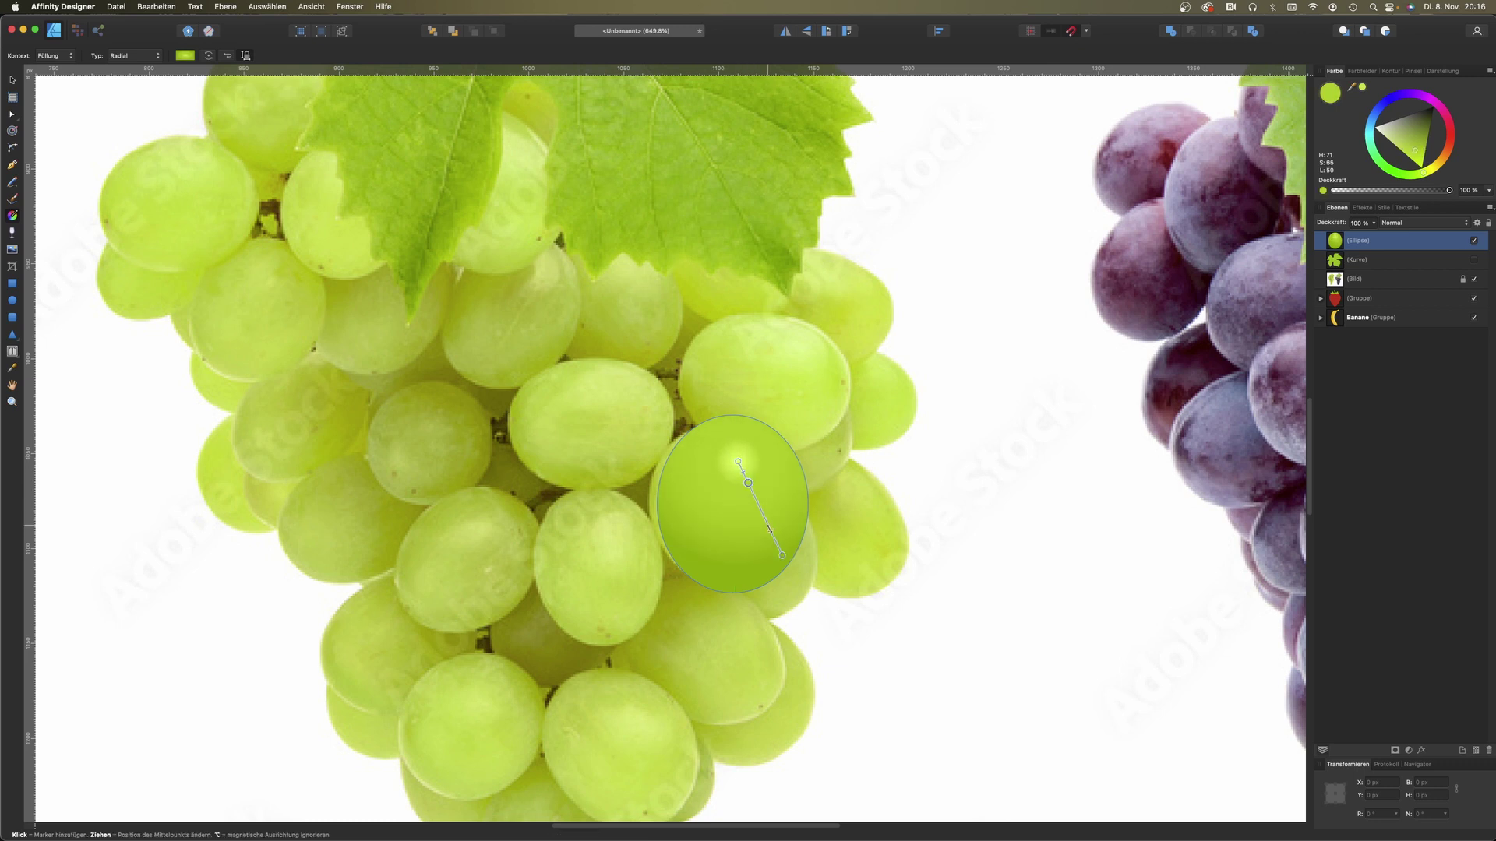
scroll(855, 538, down, 3)
click(807, 484)
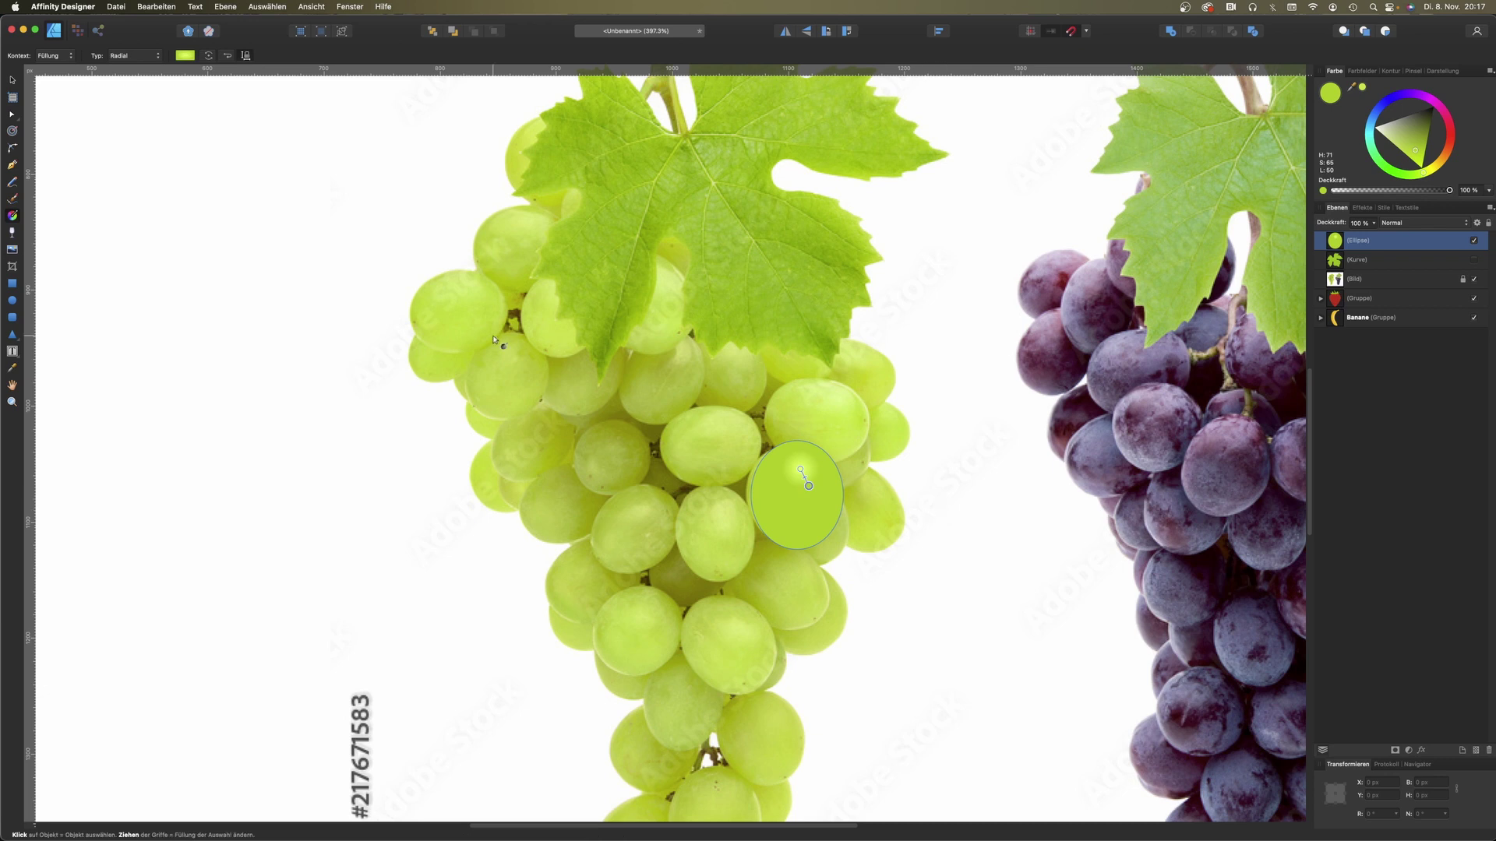
Step: Copy the grape ellipse onto two neighbouring grapes, tilted about 5° and -30°, shrinking the second
click(21, 81)
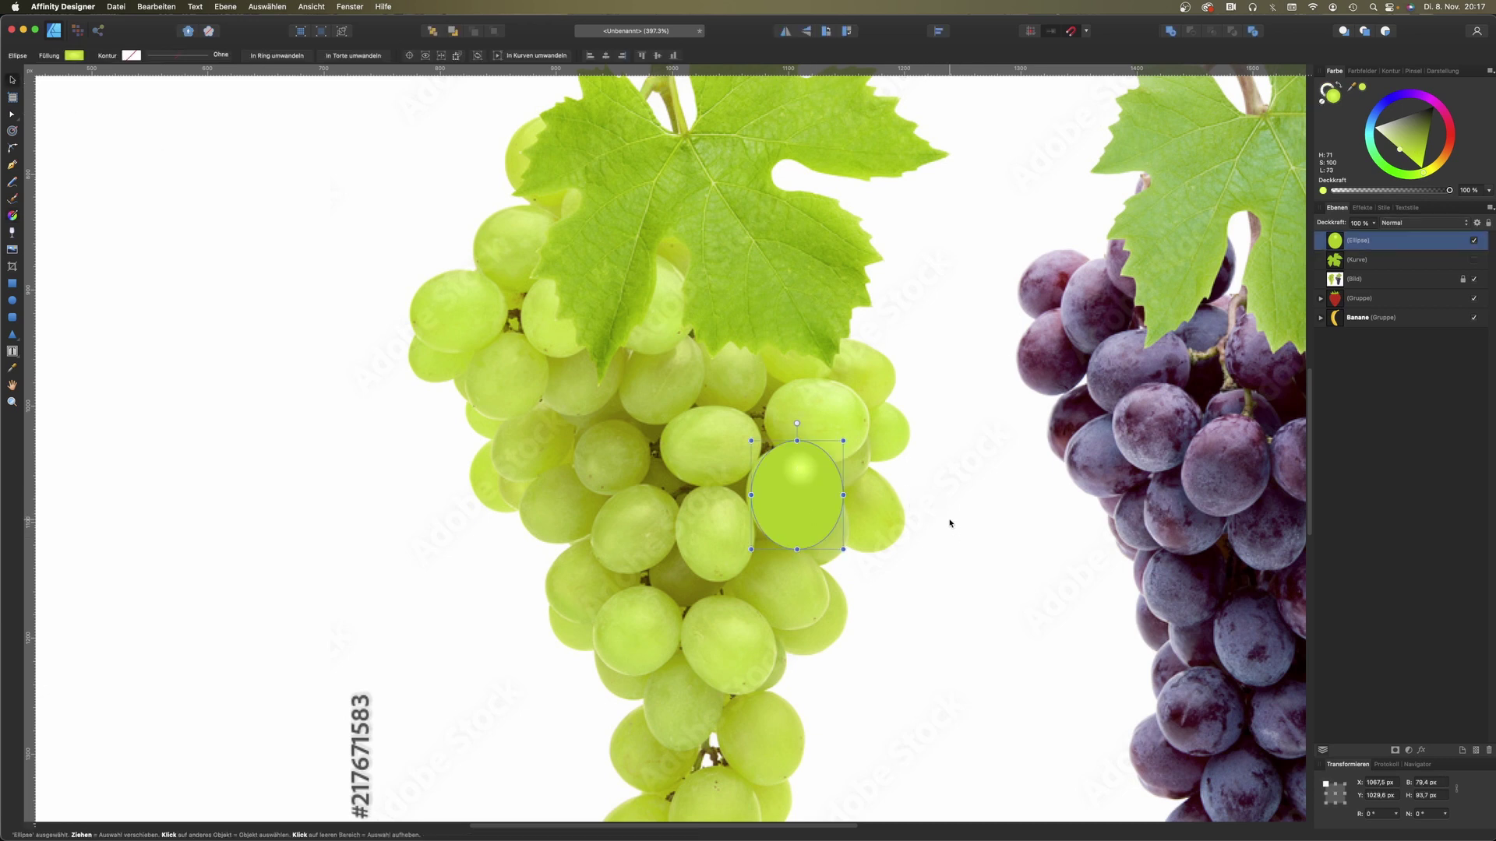
drag(804, 445, 720, 494)
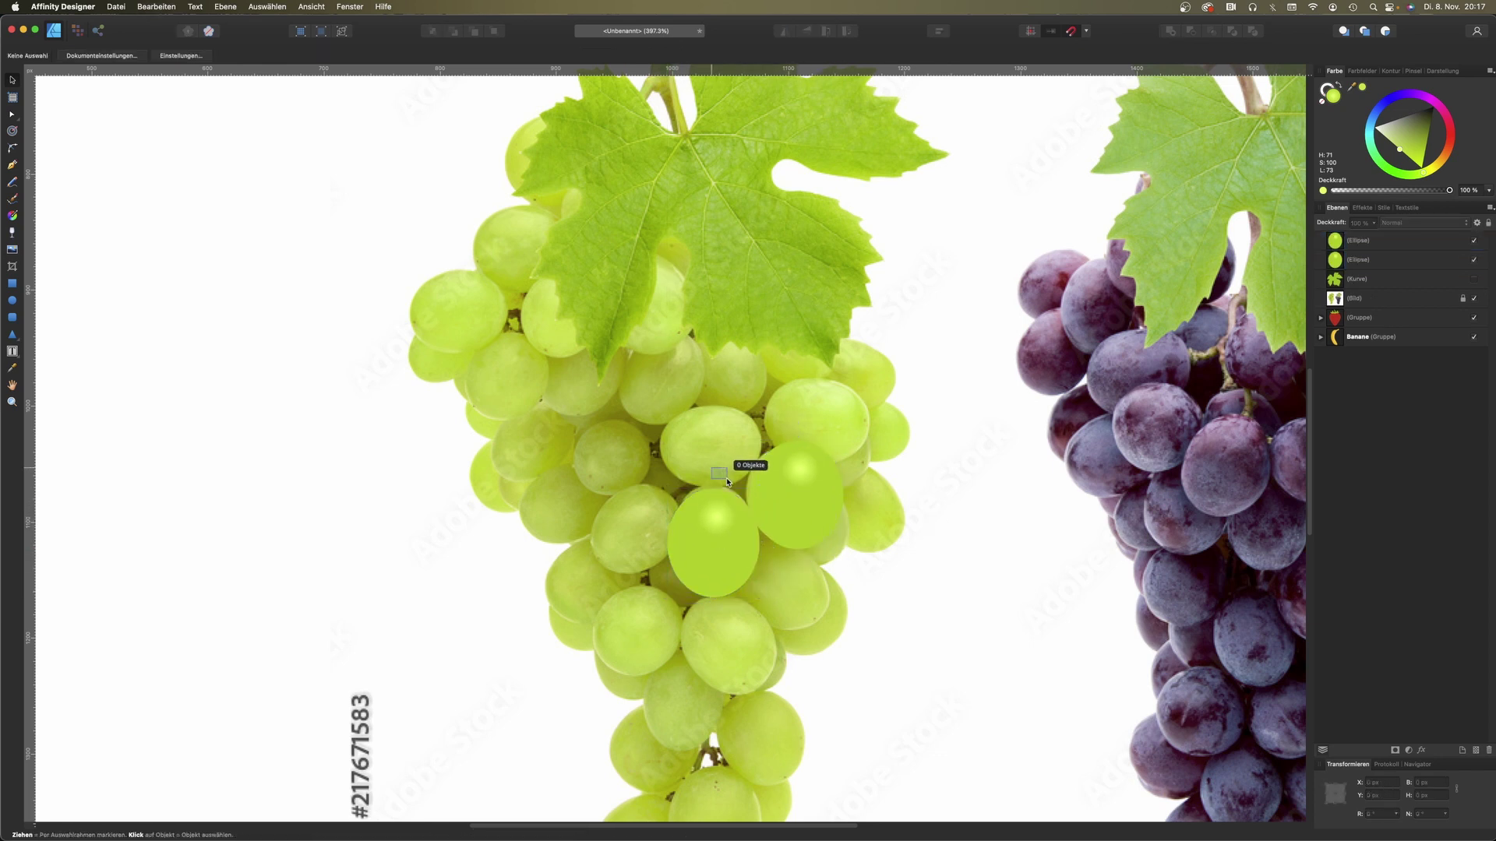
drag(714, 471, 720, 462)
key(alt)
drag(715, 538, 648, 516)
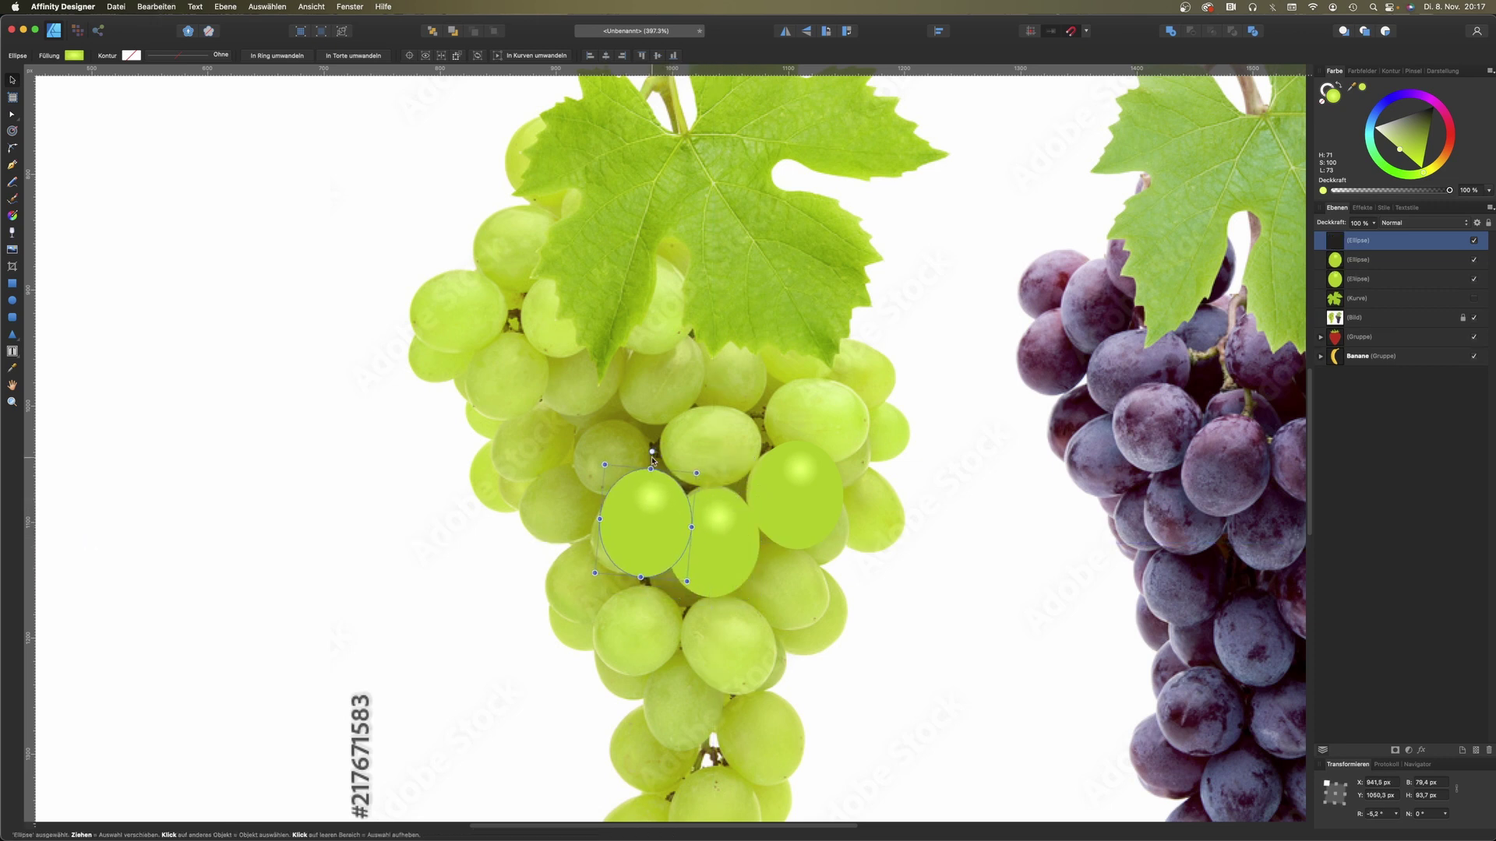
mouse_move(651, 452)
mouse_down()
mouse_move(676, 455)
mouse_move(699, 497)
mouse_up()
drag(1386, 242, 1378, 288)
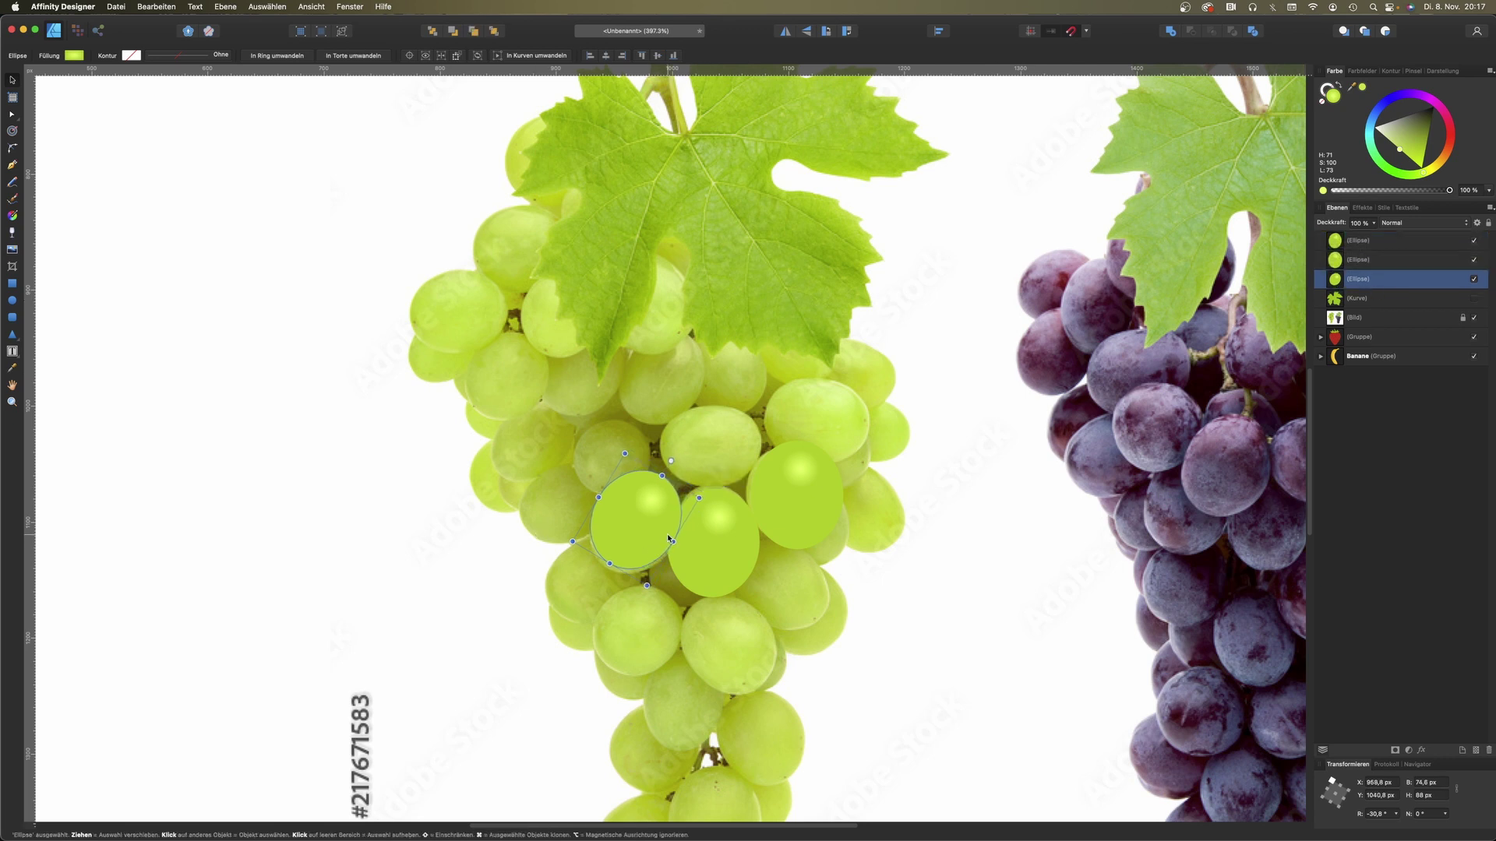
Step: Darken the tilted grape's shading and duplicate it onto another grape
click(11, 216)
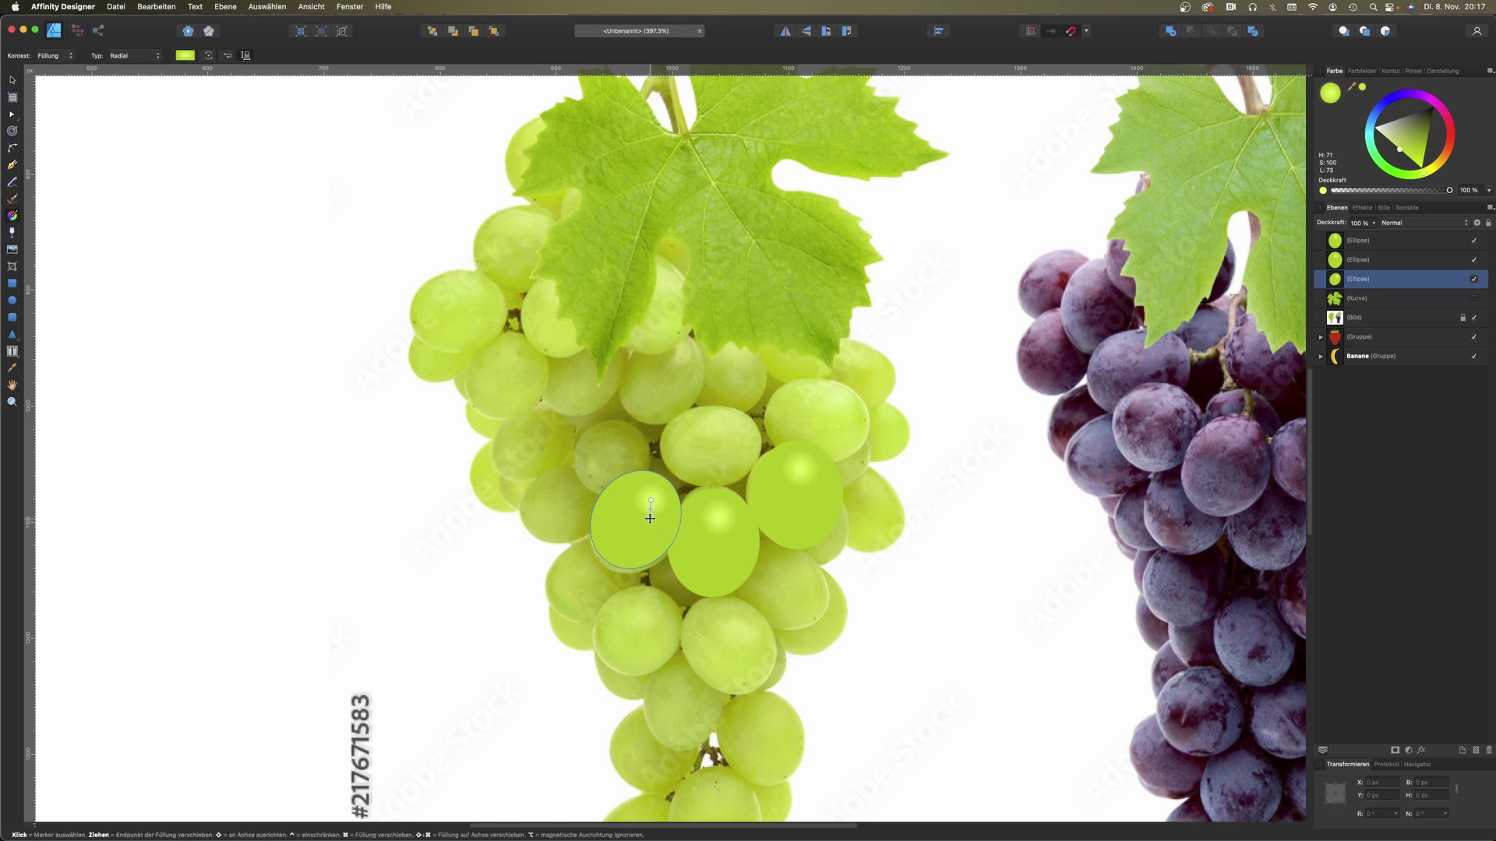
drag(1417, 153, 1417, 153)
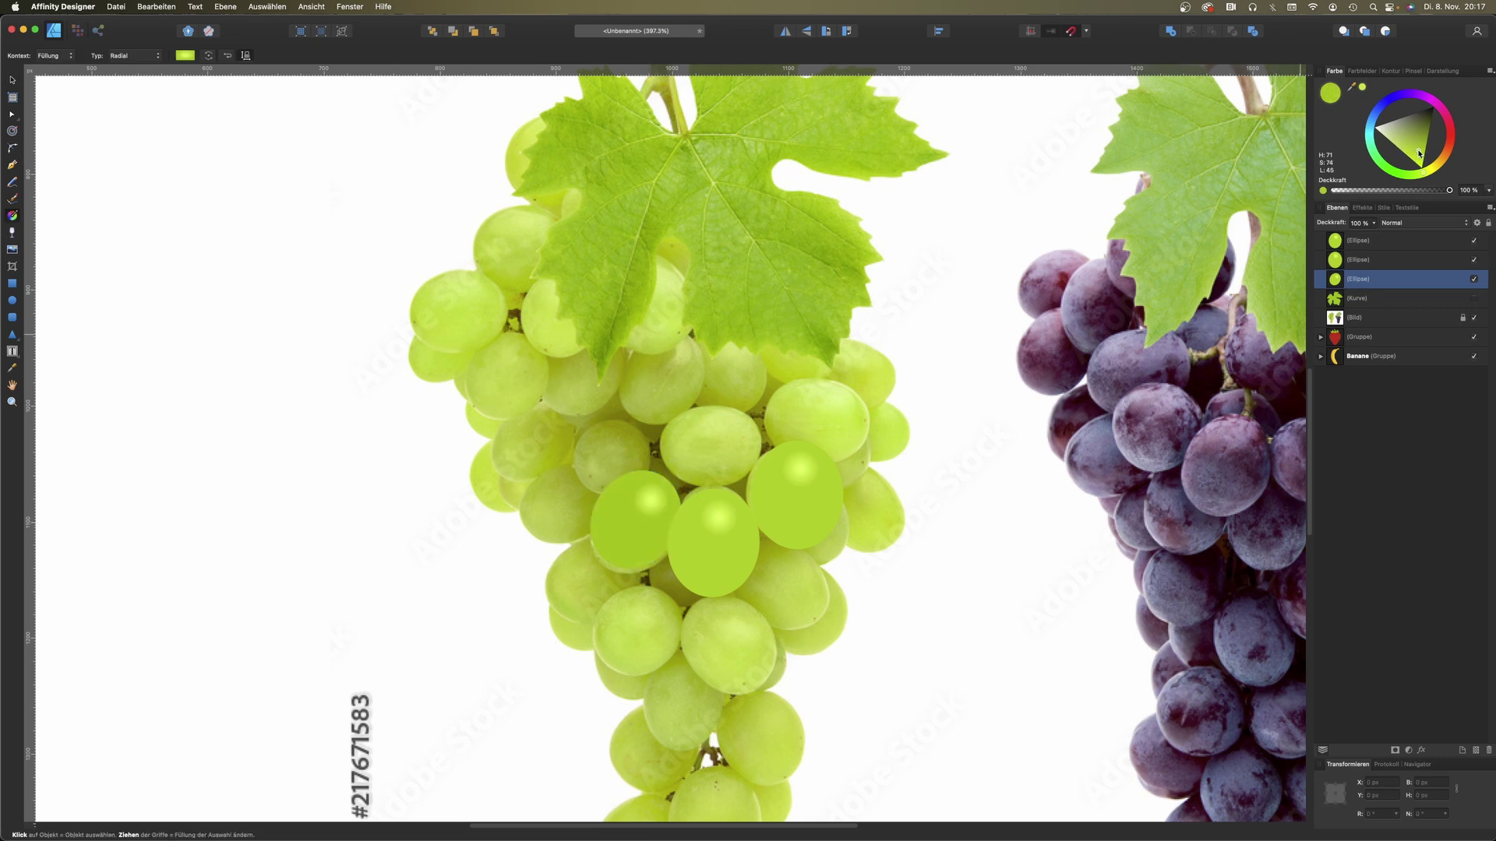
click(12, 80)
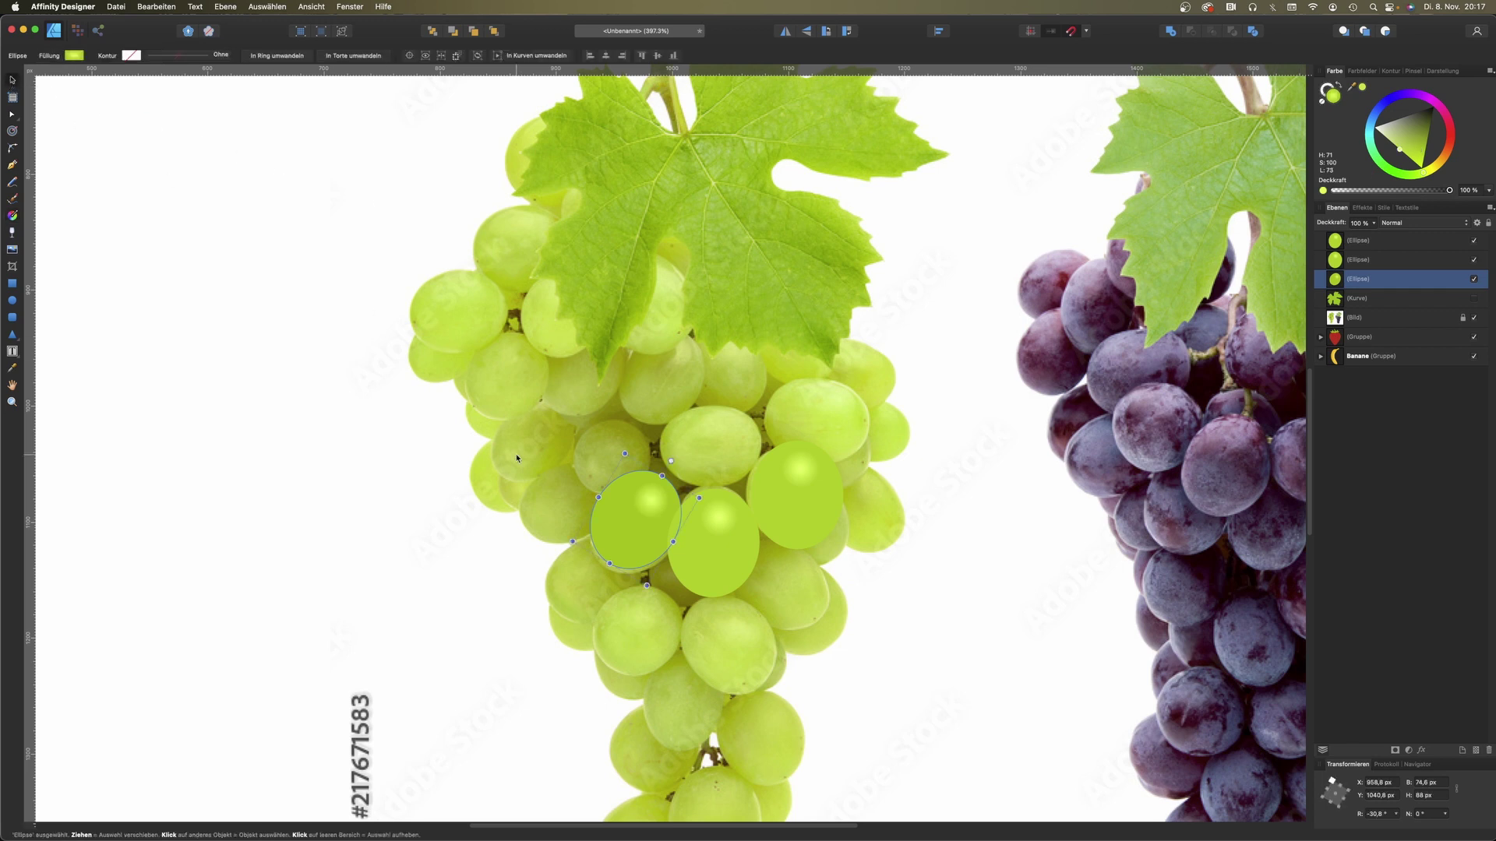
key(super+j)
mouse_move(630, 535)
mouse_down()
mouse_move(691, 550)
mouse_move(722, 449)
mouse_up()
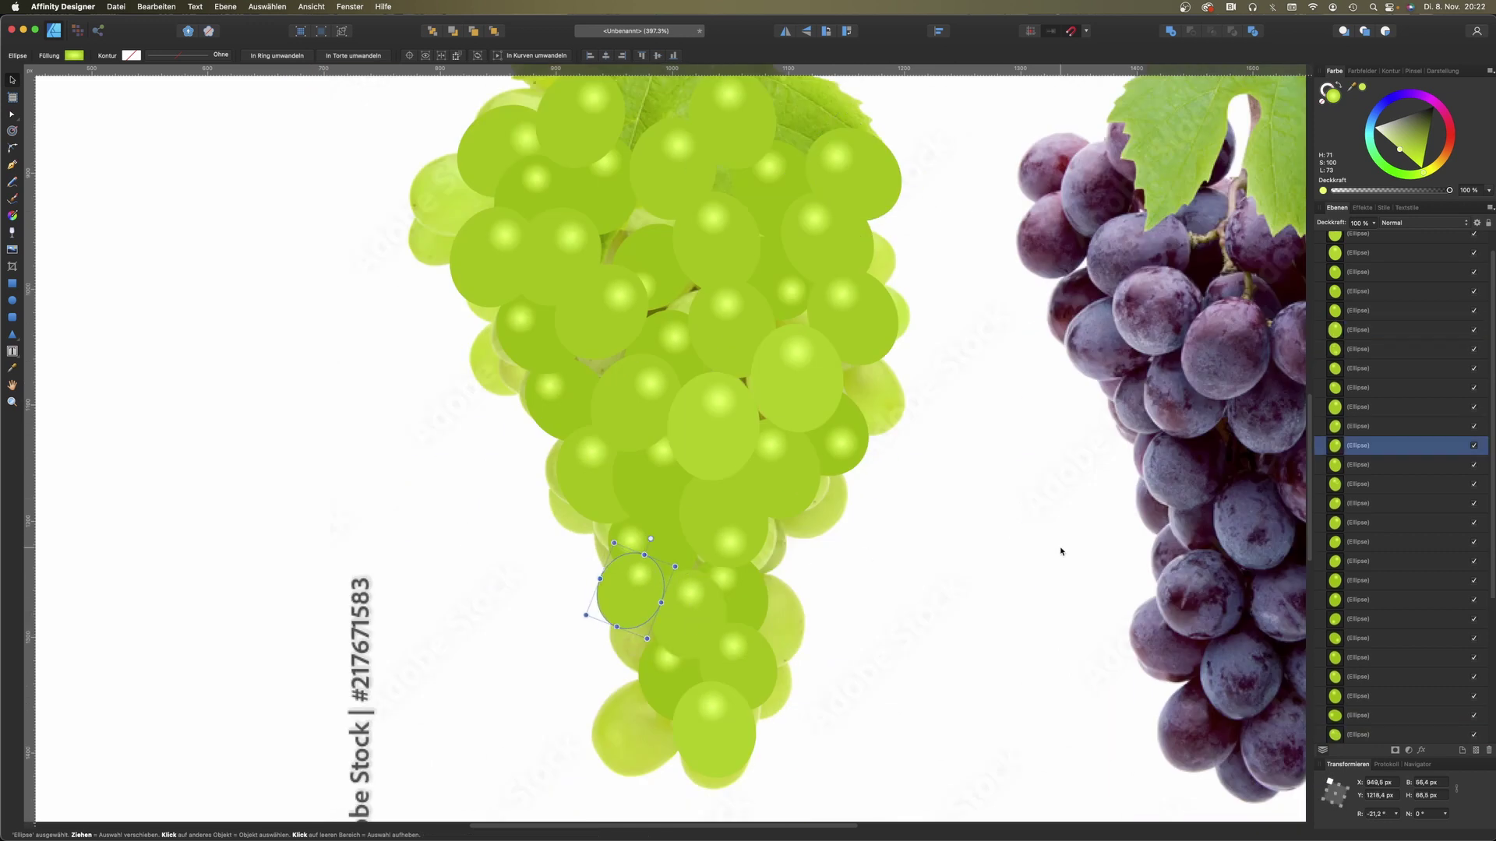
Step: Hide the Bild reference photo, nudge two left grapes, and rotate the upper-left grape to about -31°
scroll(1414, 679, down, 5)
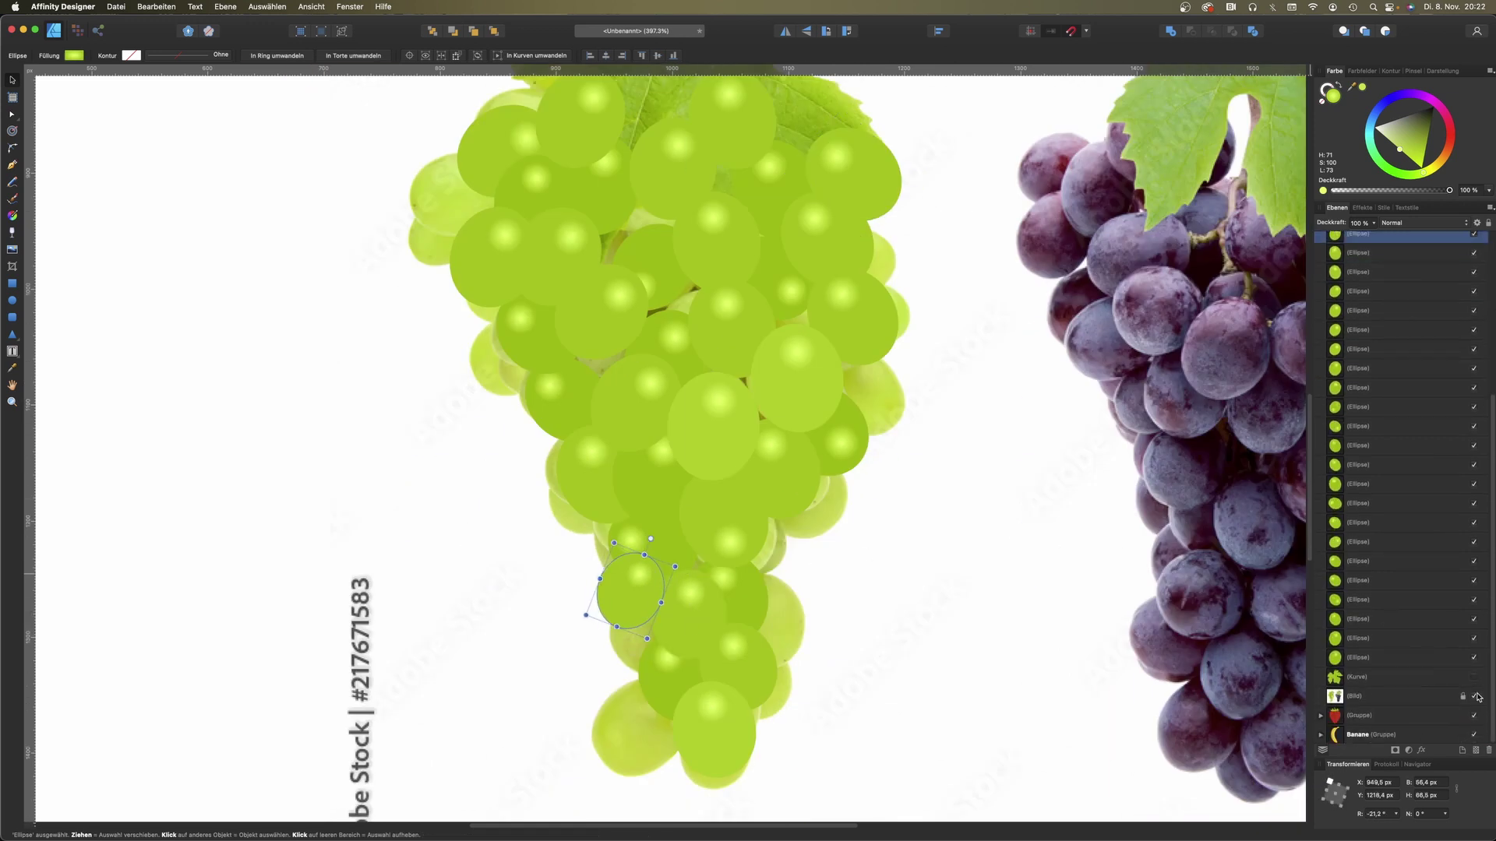
click(1473, 696)
scroll(748, 390, up, 2)
mouse_move(576, 526)
mouse_down()
mouse_move(599, 523)
mouse_move(583, 525)
mouse_up()
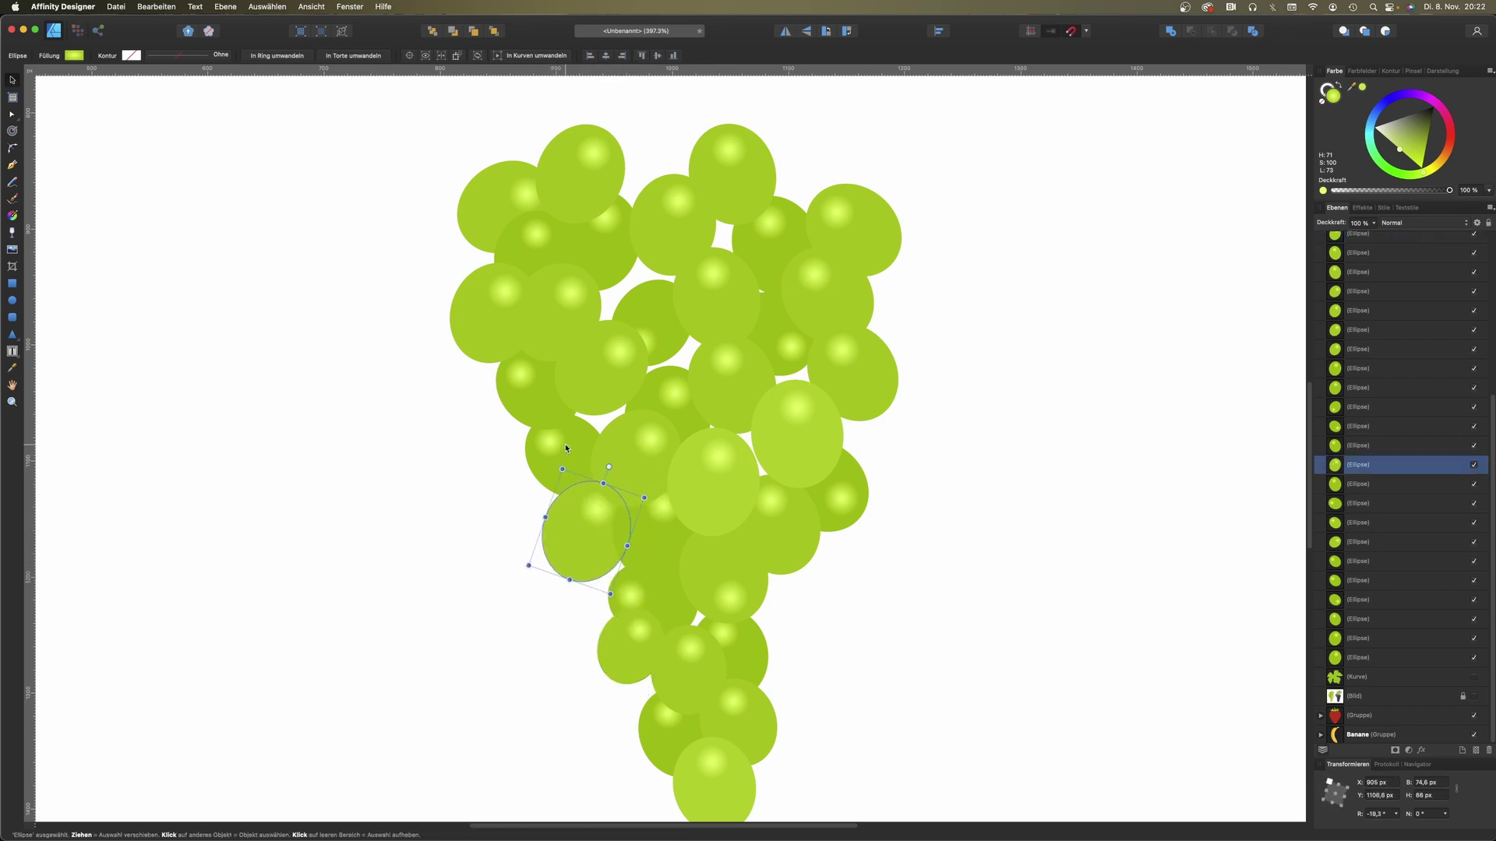
drag(566, 449, 581, 451)
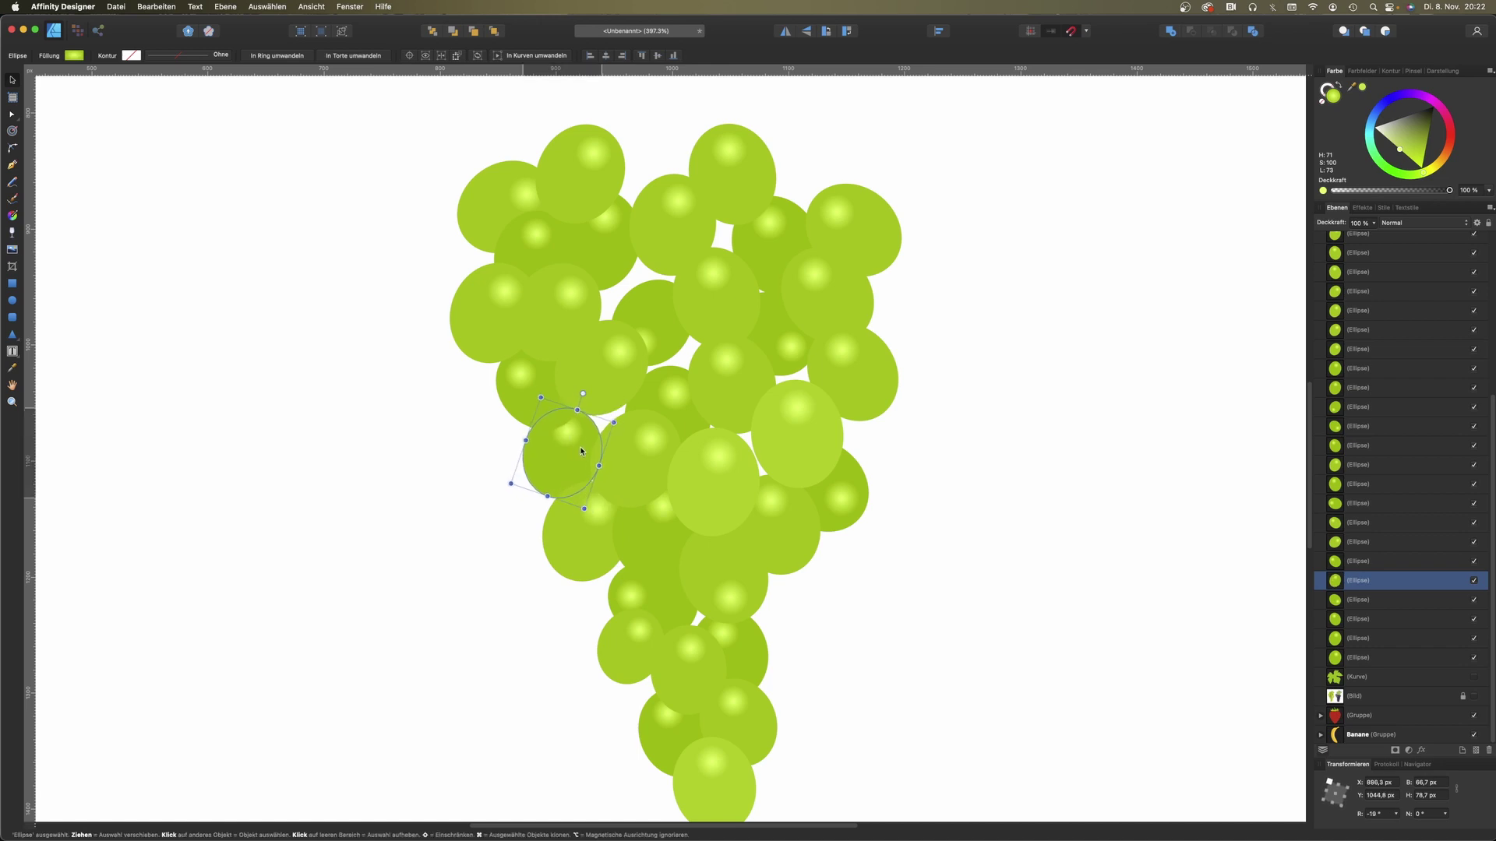
click(510, 378)
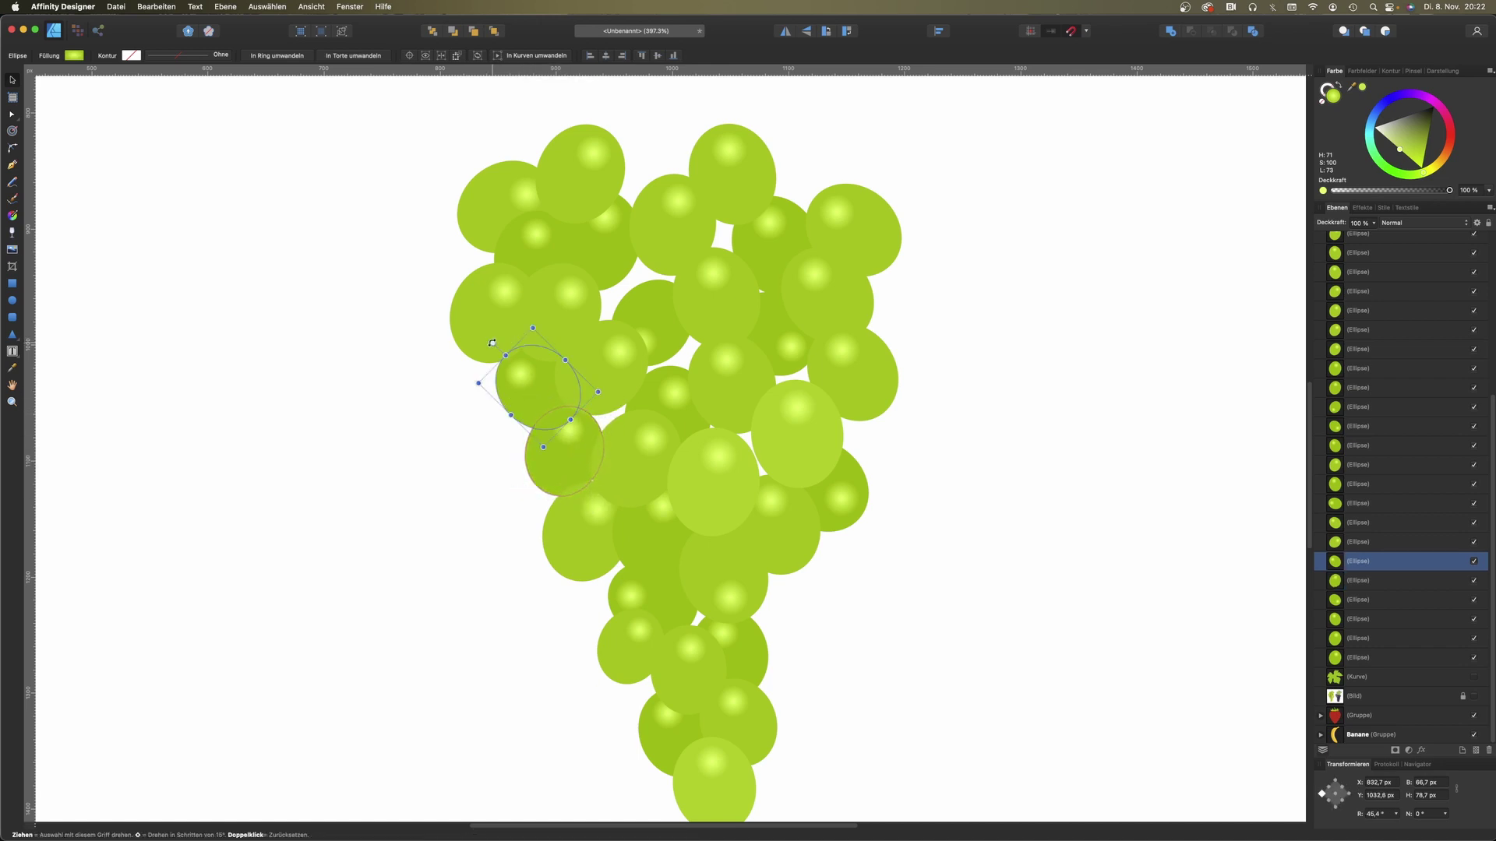
drag(493, 342, 588, 402)
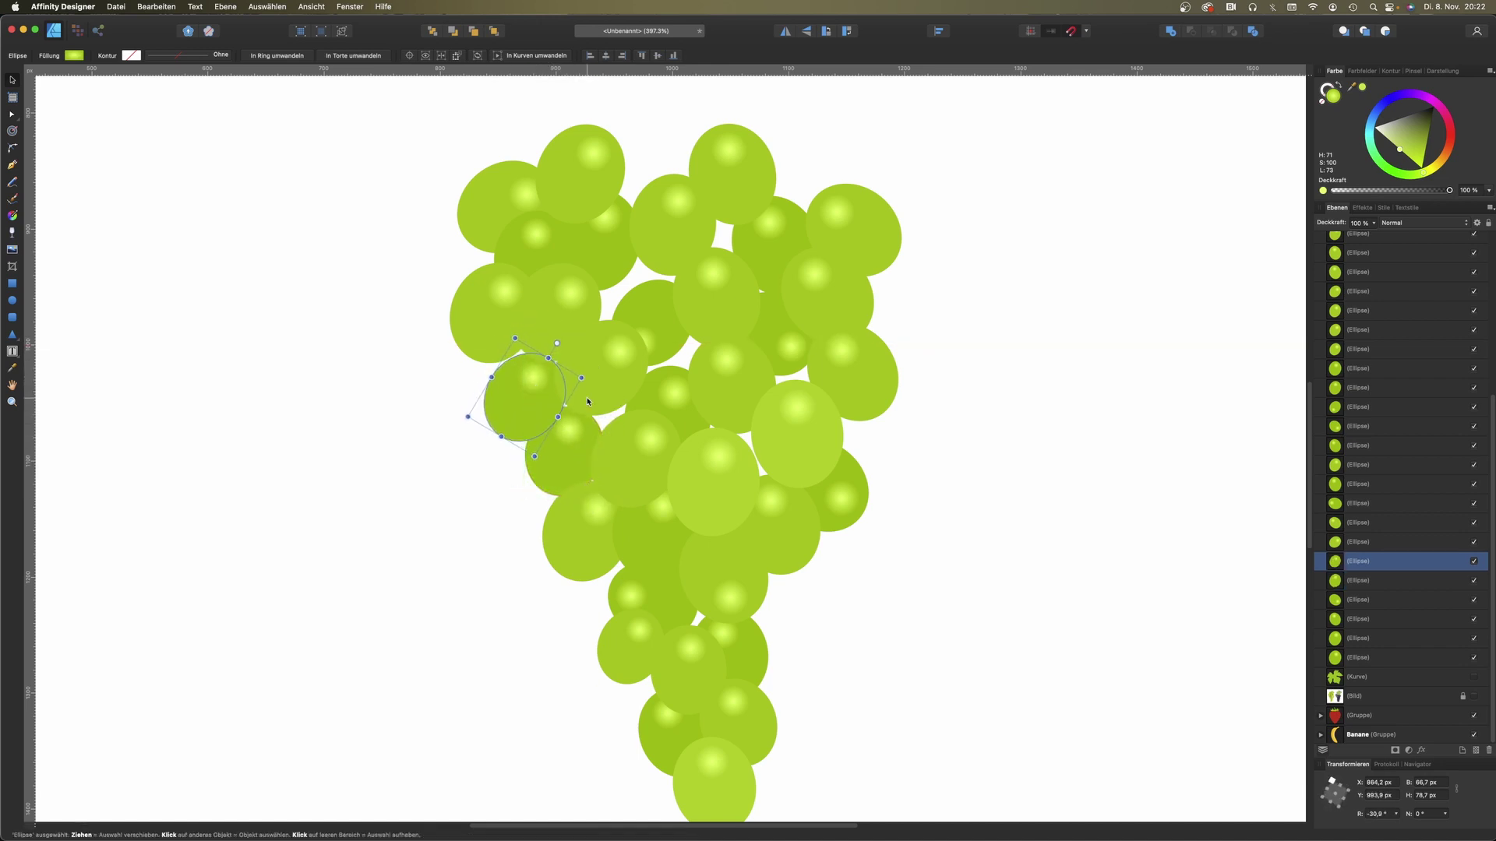
click(934, 517)
Step: Duplicate a lower-right grape, move the copy up-right into a gap, and tilt it about 22°
scroll(878, 584, down, 3)
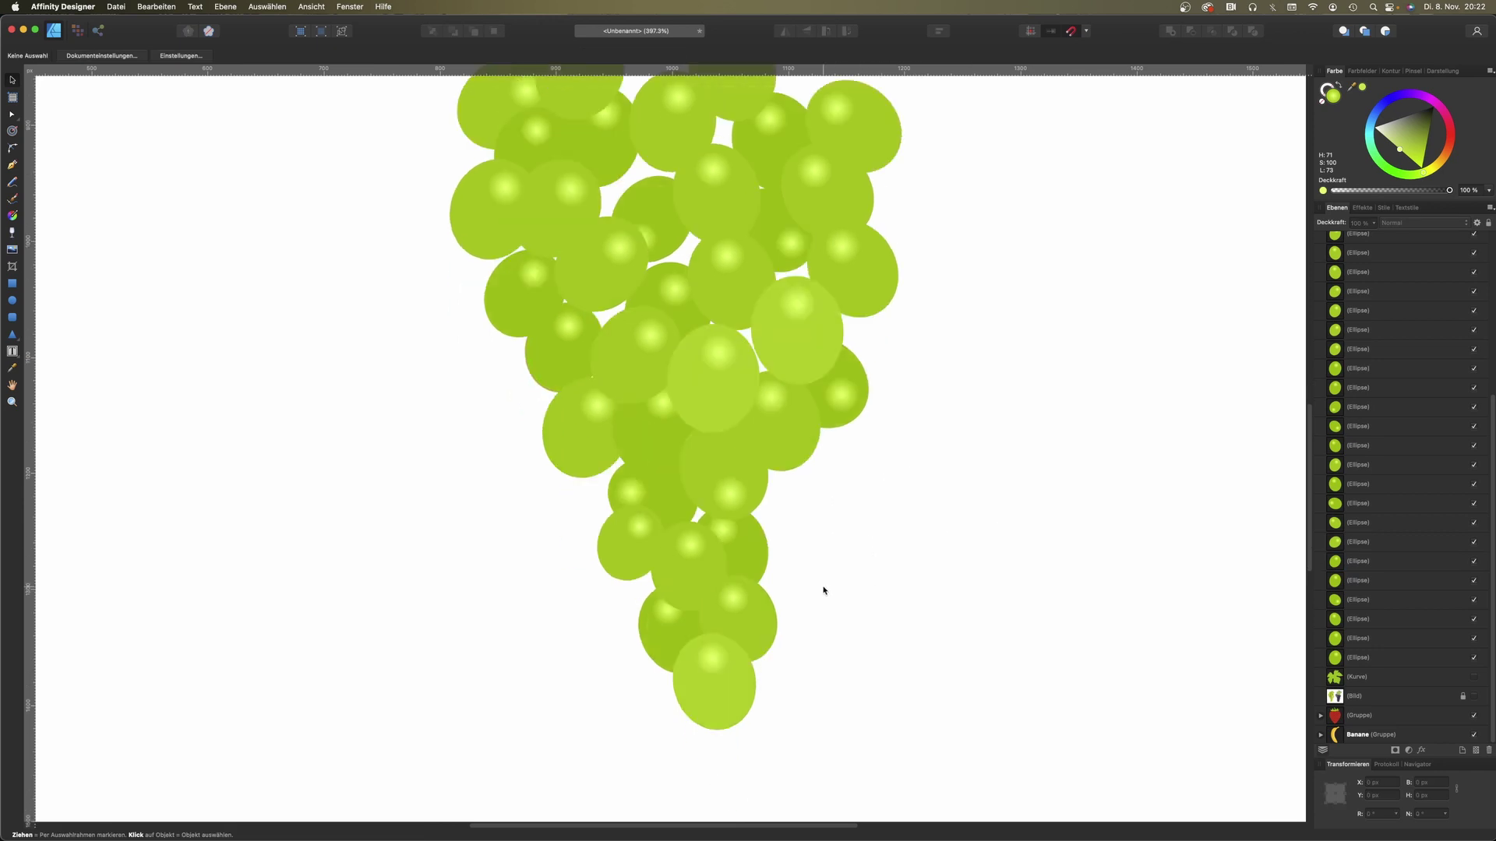
click(756, 555)
key(super+j)
drag(755, 555, 802, 519)
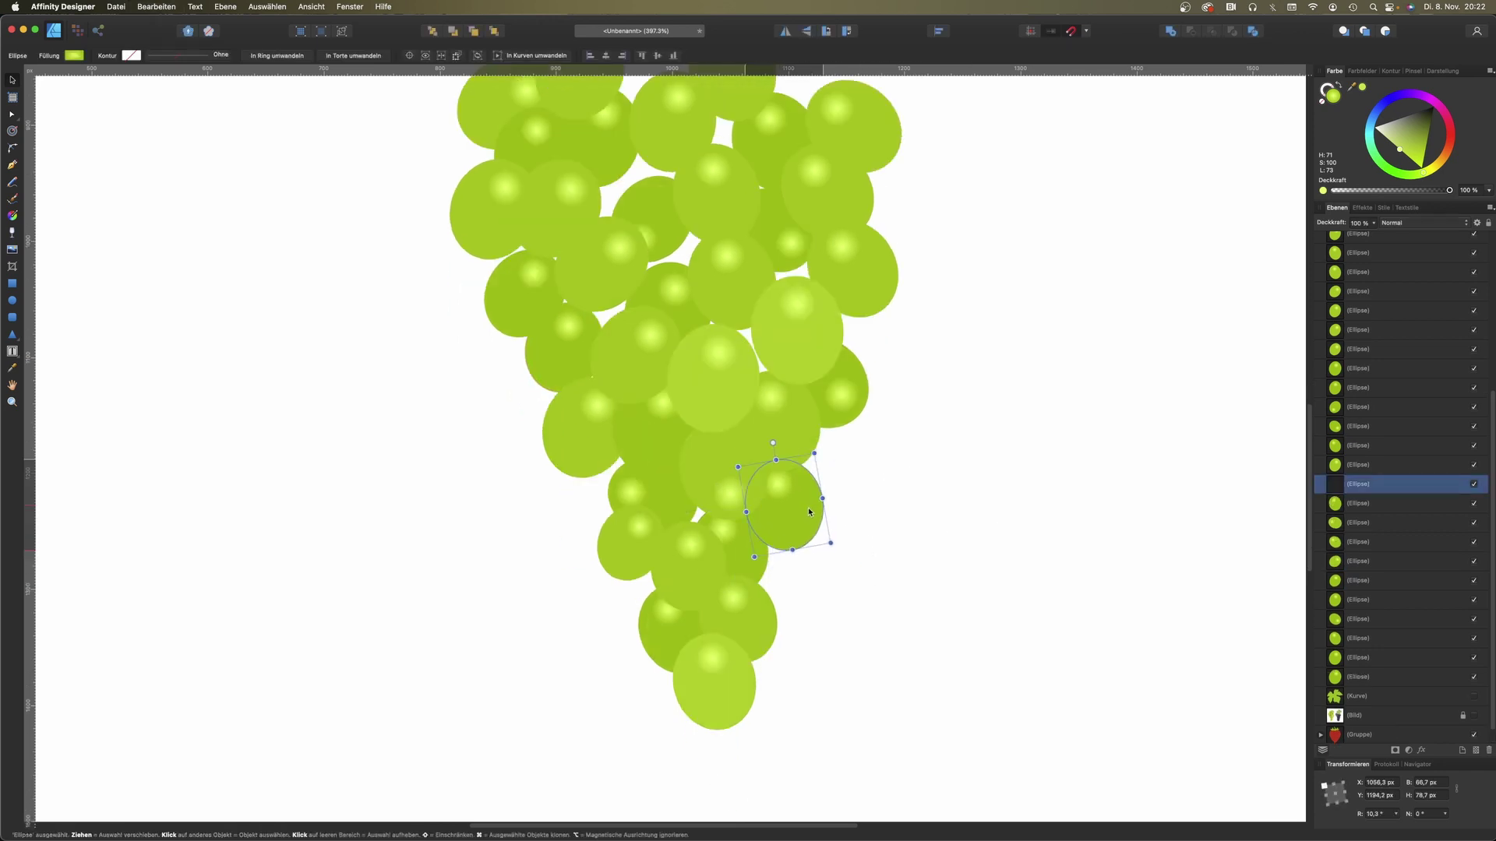
drag(765, 455, 763, 460)
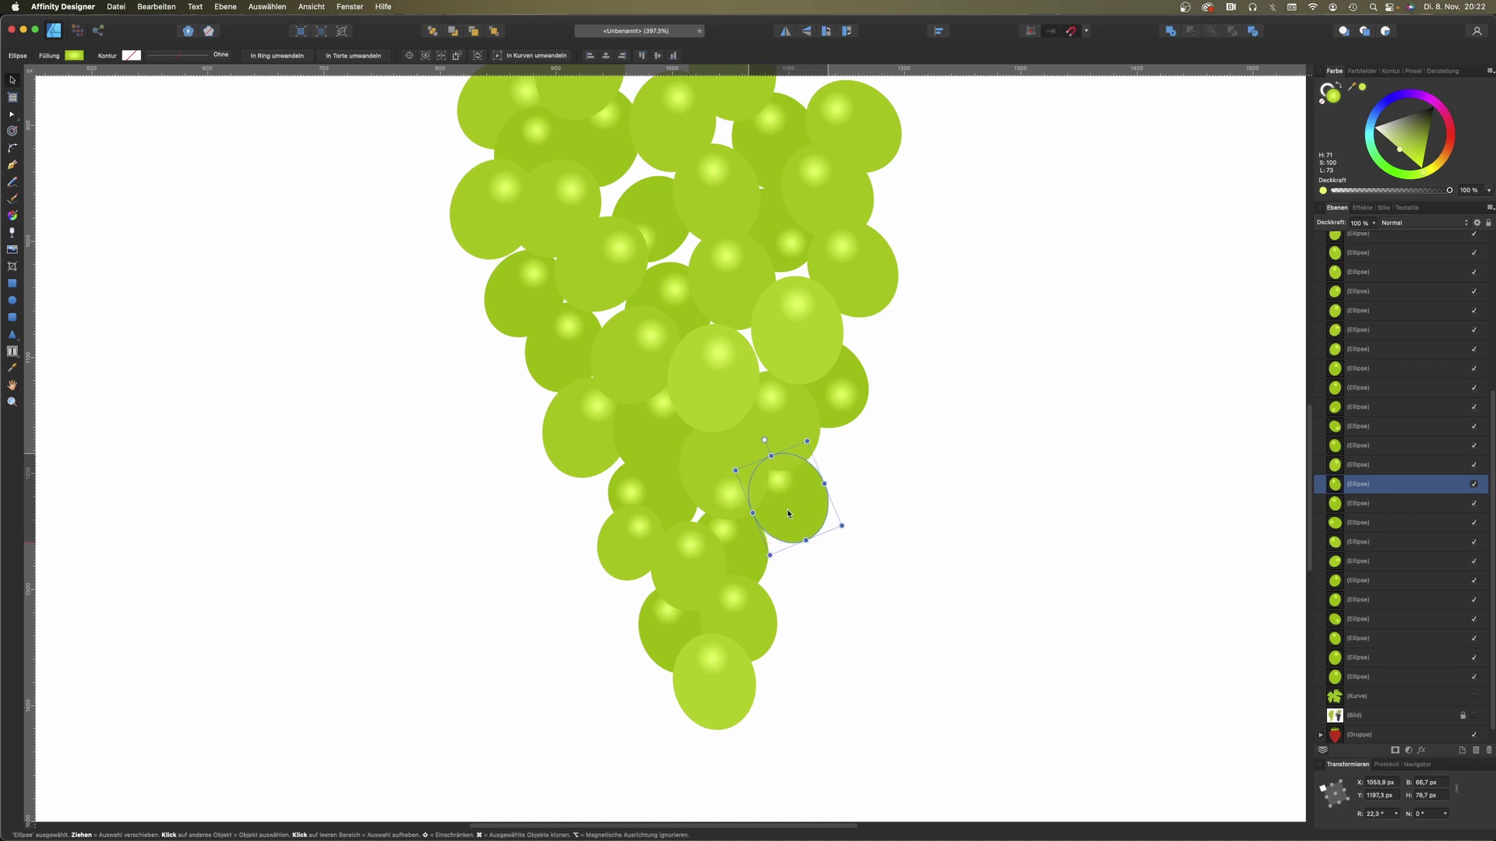
click(925, 534)
scroll(925, 584, up, 2)
scroll(962, 596, up, 3)
scroll(963, 596, down, 2)
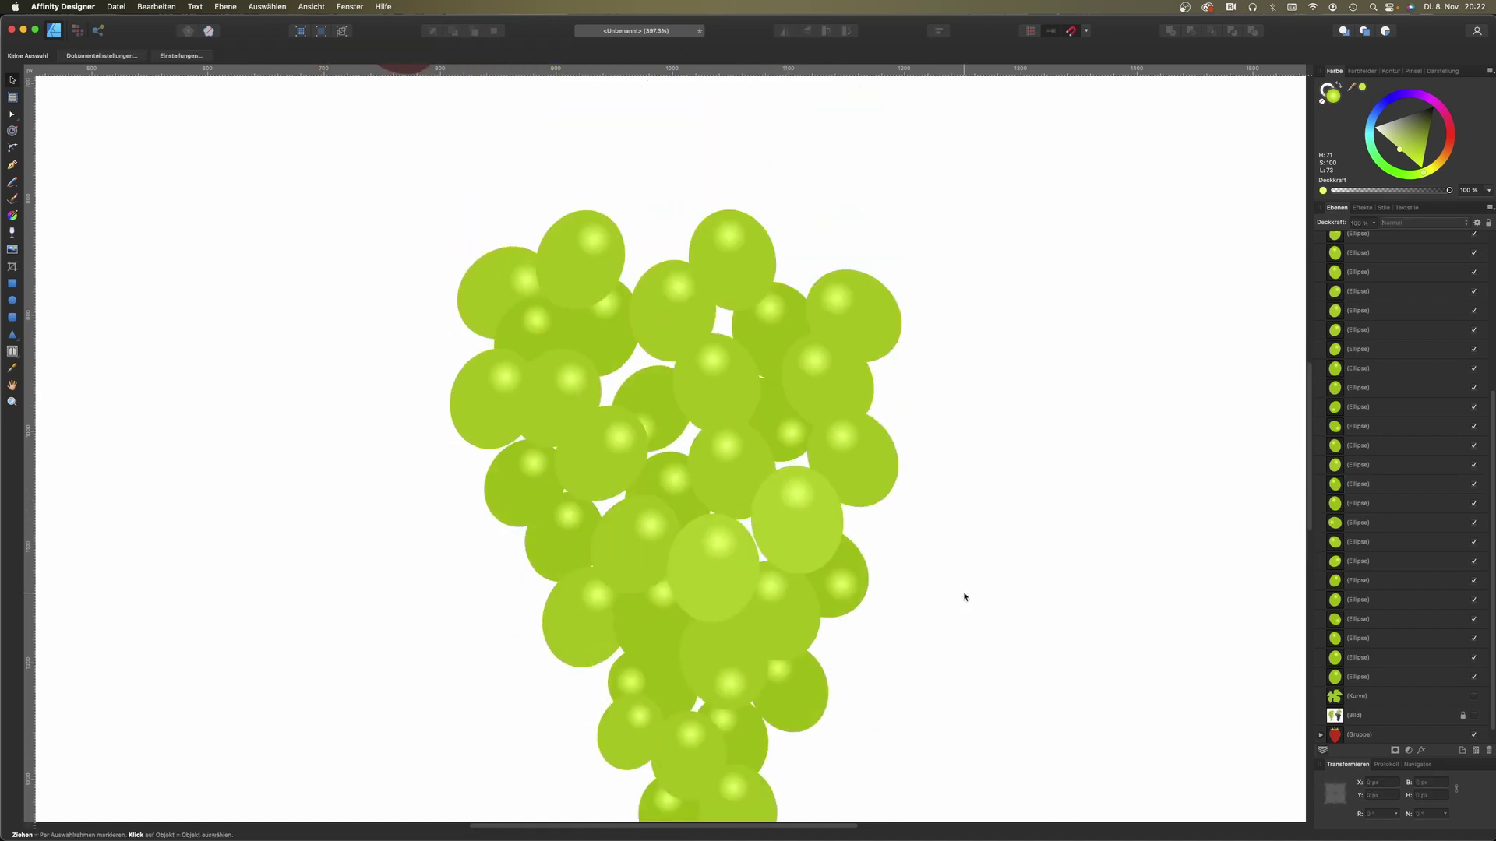
scroll(966, 597, up, 1)
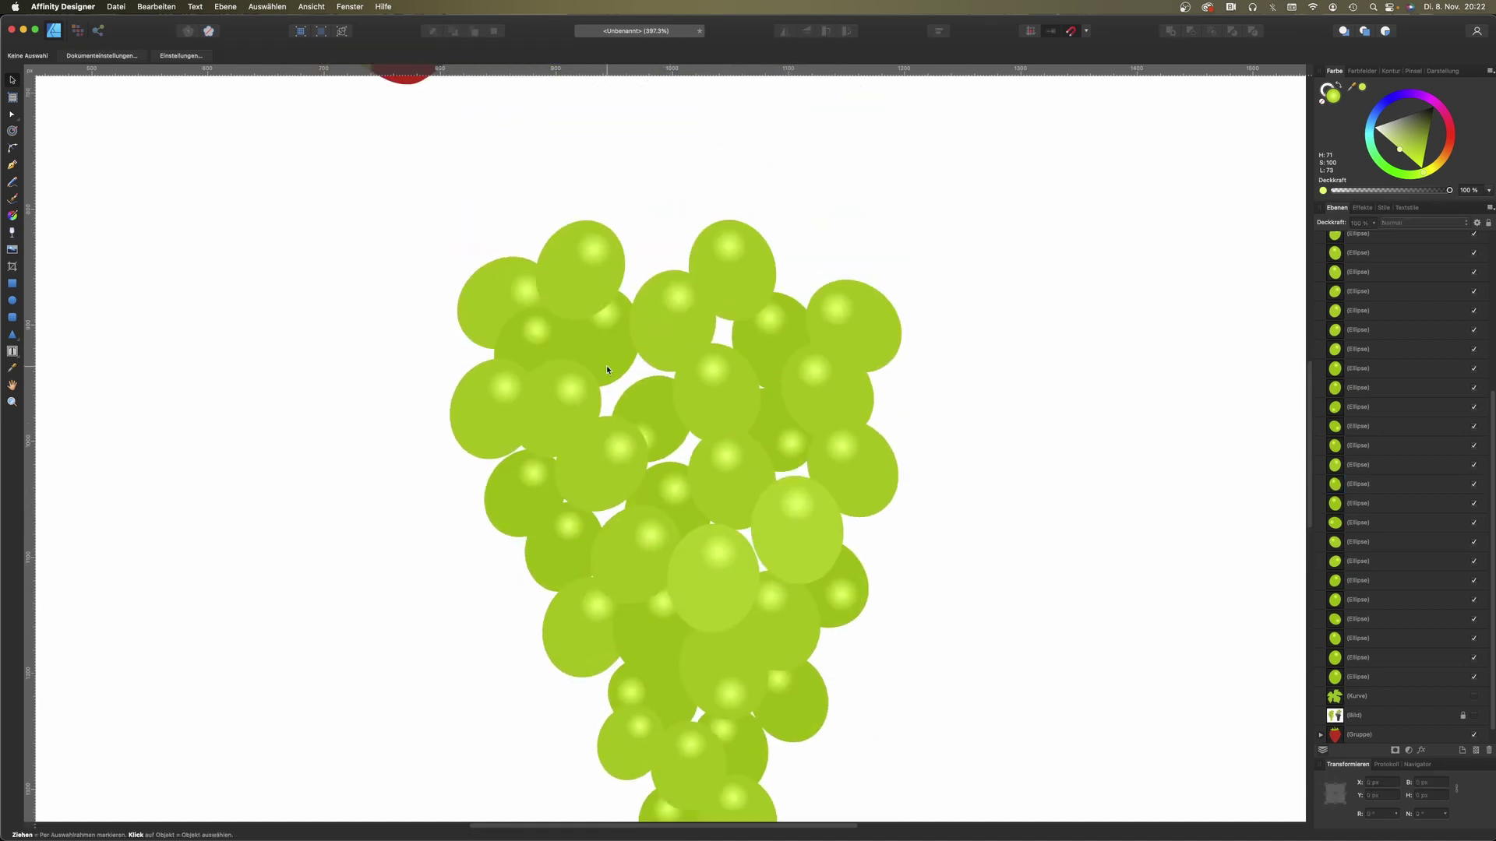
scroll(545, 378, down, 1)
Step: Trace a straight-edged outline along the bunch's upper left, top and upper right
click(12, 164)
click(558, 472)
drag(524, 419, 542, 387)
click(542, 385)
click(534, 311)
click(580, 268)
click(652, 275)
click(712, 246)
click(753, 261)
click(809, 308)
click(828, 374)
click(842, 407)
Step: Continue the outline down the right side, around the bottom tip, up the left, and close it
click(829, 445)
click(811, 524)
click(788, 585)
click(757, 645)
click(771, 658)
scroll(740, 701, down, 3)
click(723, 727)
click(664, 673)
click(644, 624)
click(657, 559)
click(604, 518)
click(549, 465)
click(557, 431)
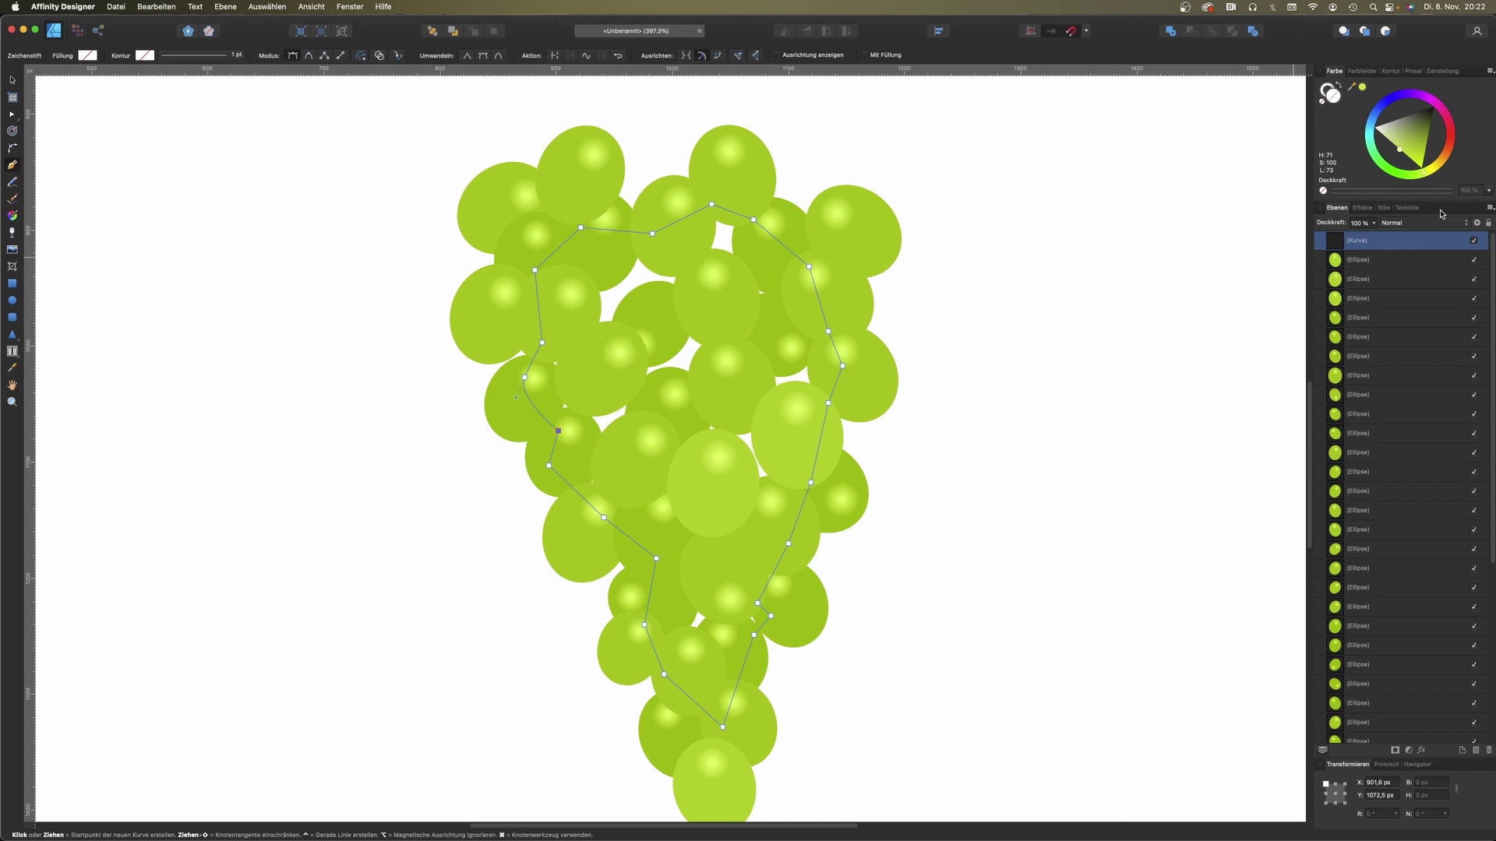
Step: Fill the closed shape deep green and place it beneath all the grape ellipses
click(1364, 87)
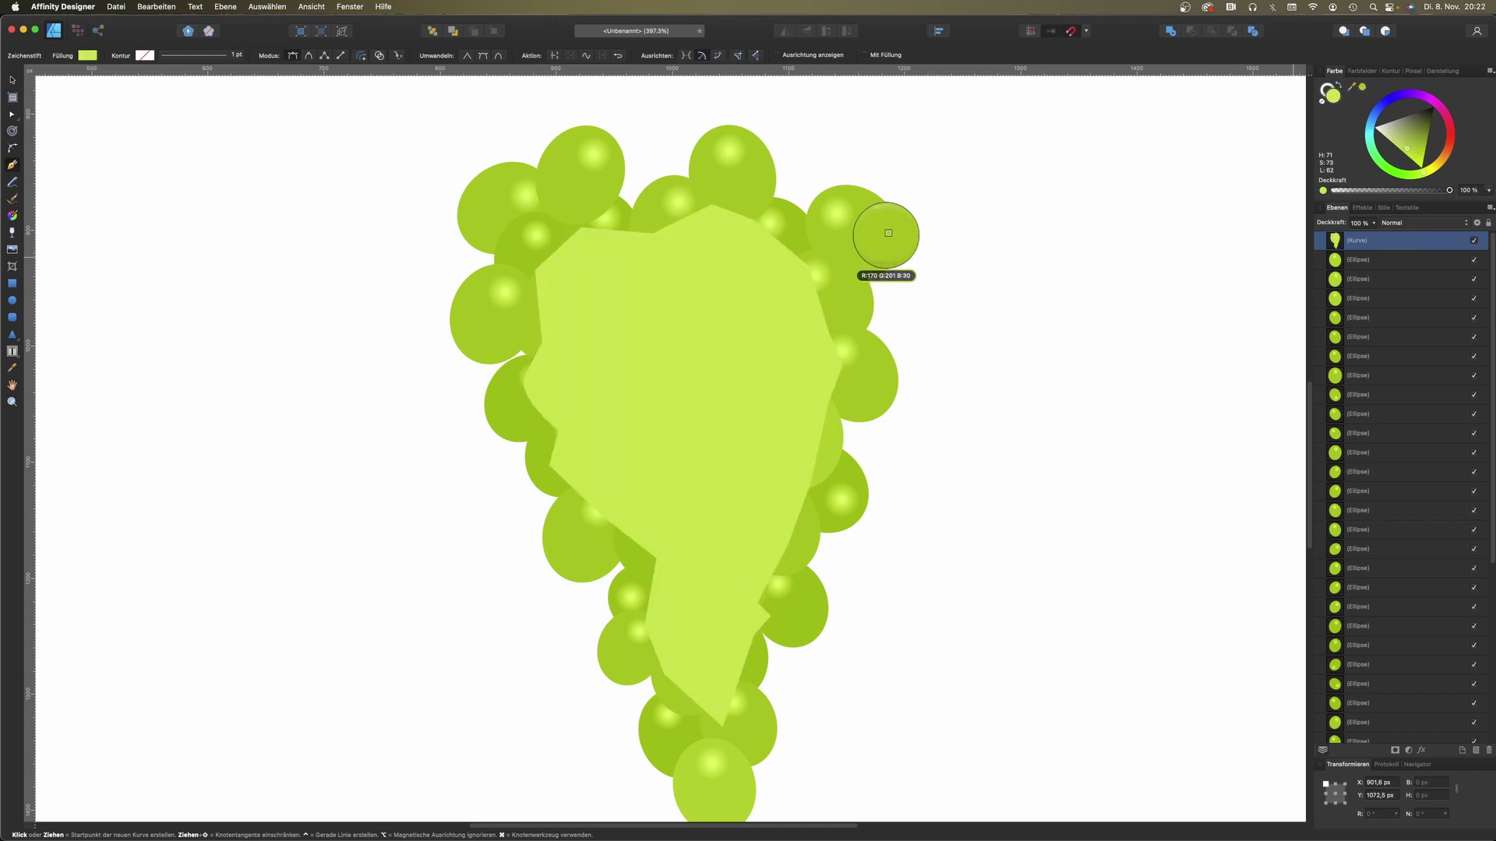
click(1364, 89)
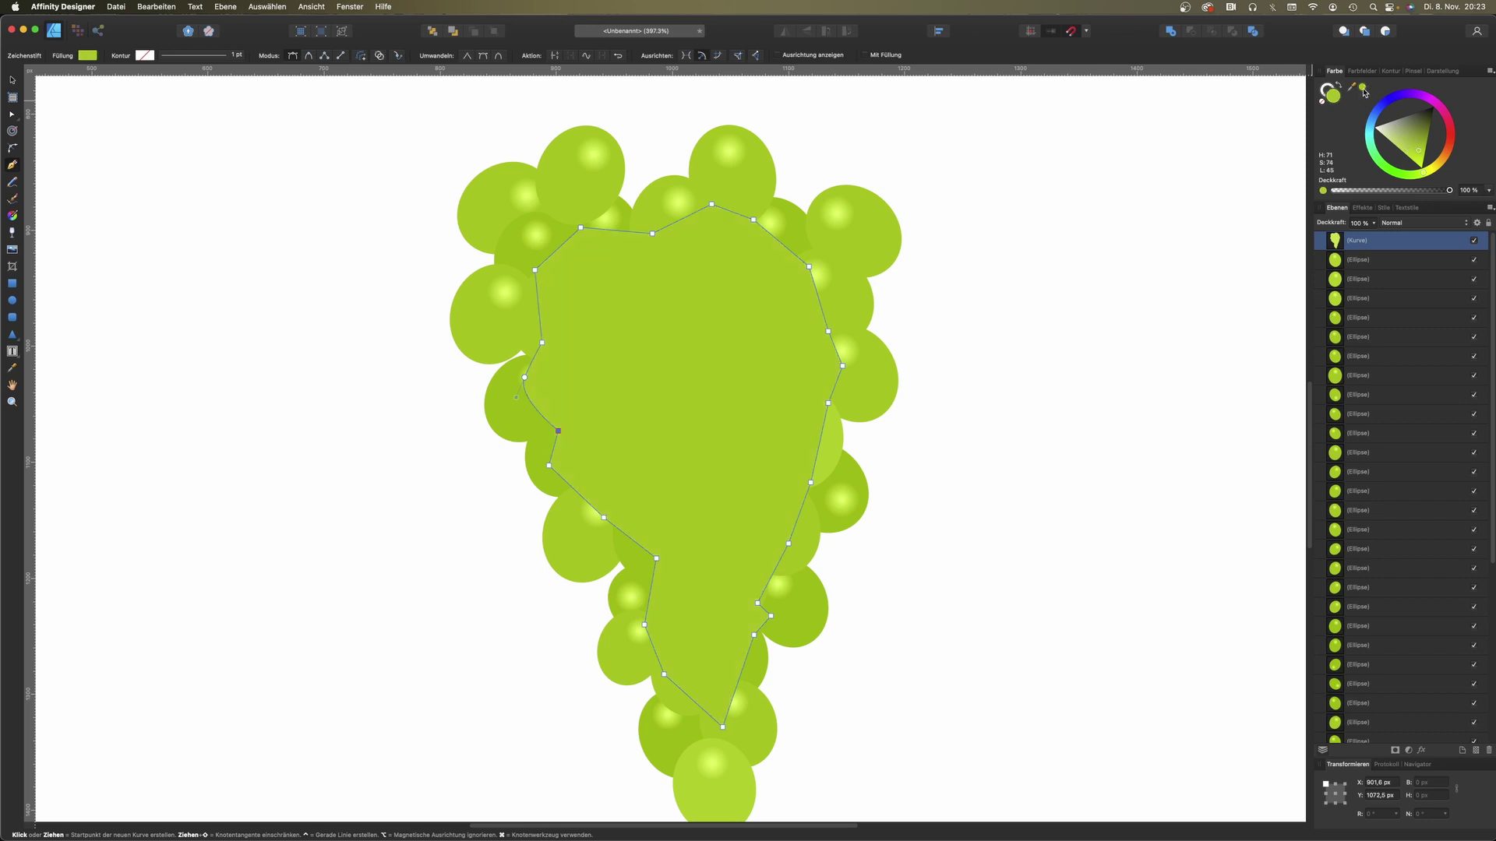
click(1422, 149)
mouse_move(1352, 246)
mouse_down()
mouse_move(1341, 712)
mouse_move(1341, 670)
mouse_up()
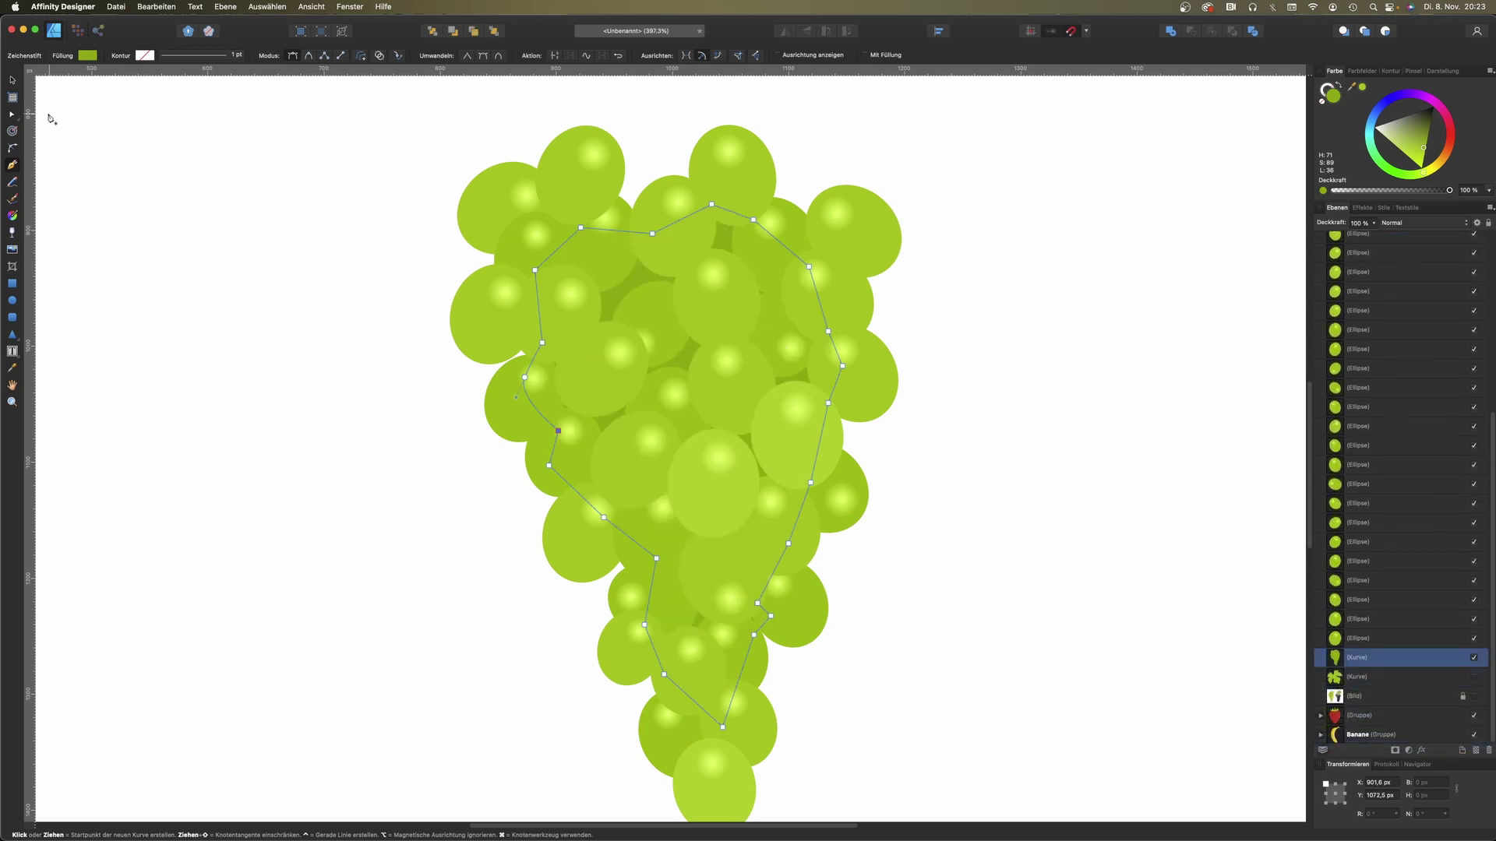
Step: Deselect the finished backing shape and shift a top grape slightly to the right
click(12, 79)
click(167, 177)
scroll(656, 379, down, 2)
scroll(656, 379, down, 1)
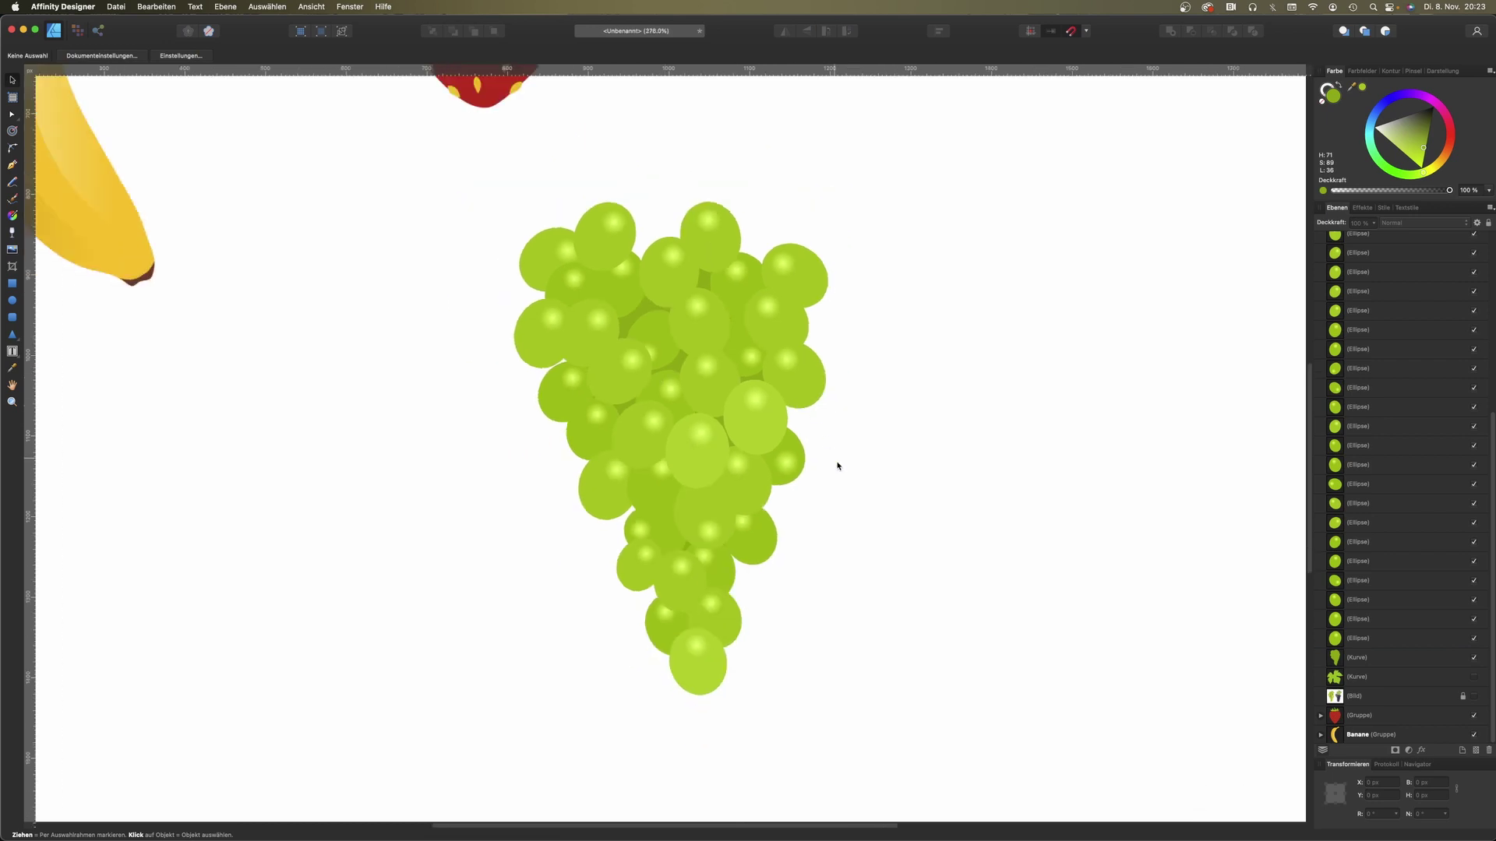
scroll(850, 473, up, 1)
scroll(843, 466, up, 1)
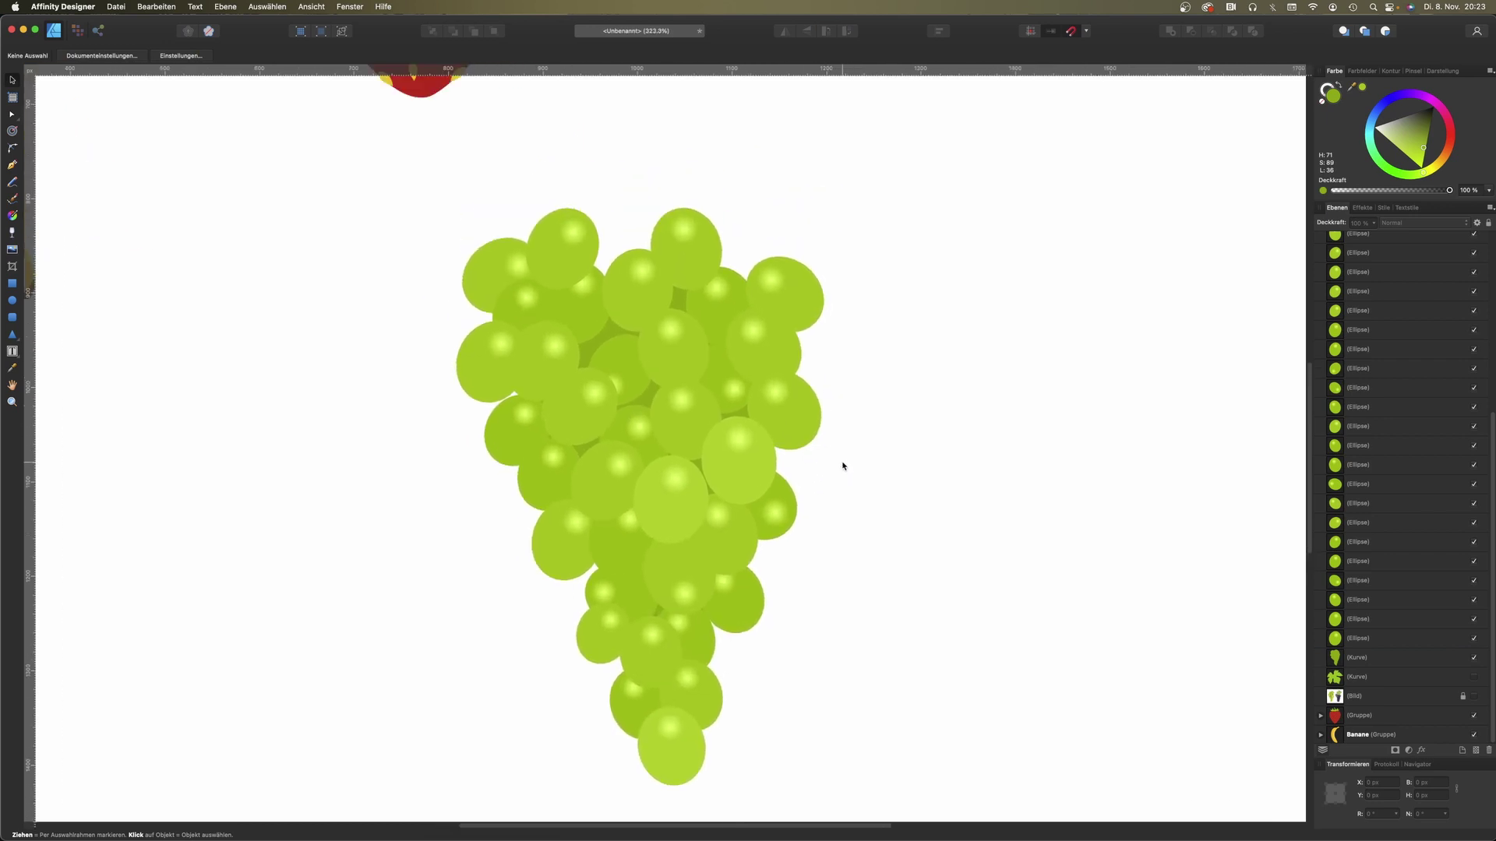
drag(564, 246, 596, 240)
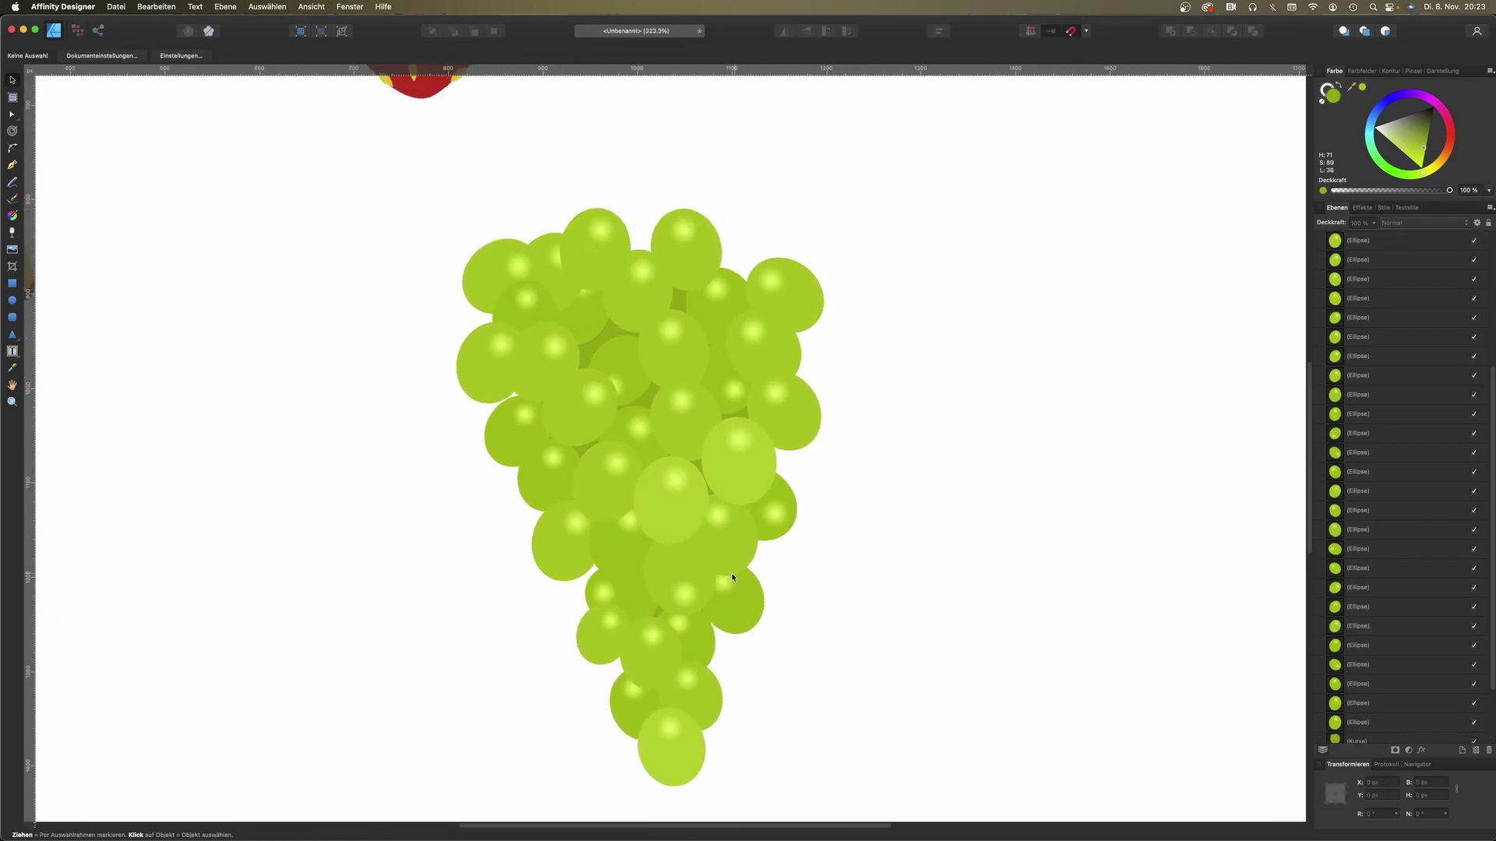
Step: Nudge a small lower-left grape down-right and tilt the grape above it a little more
click(624, 602)
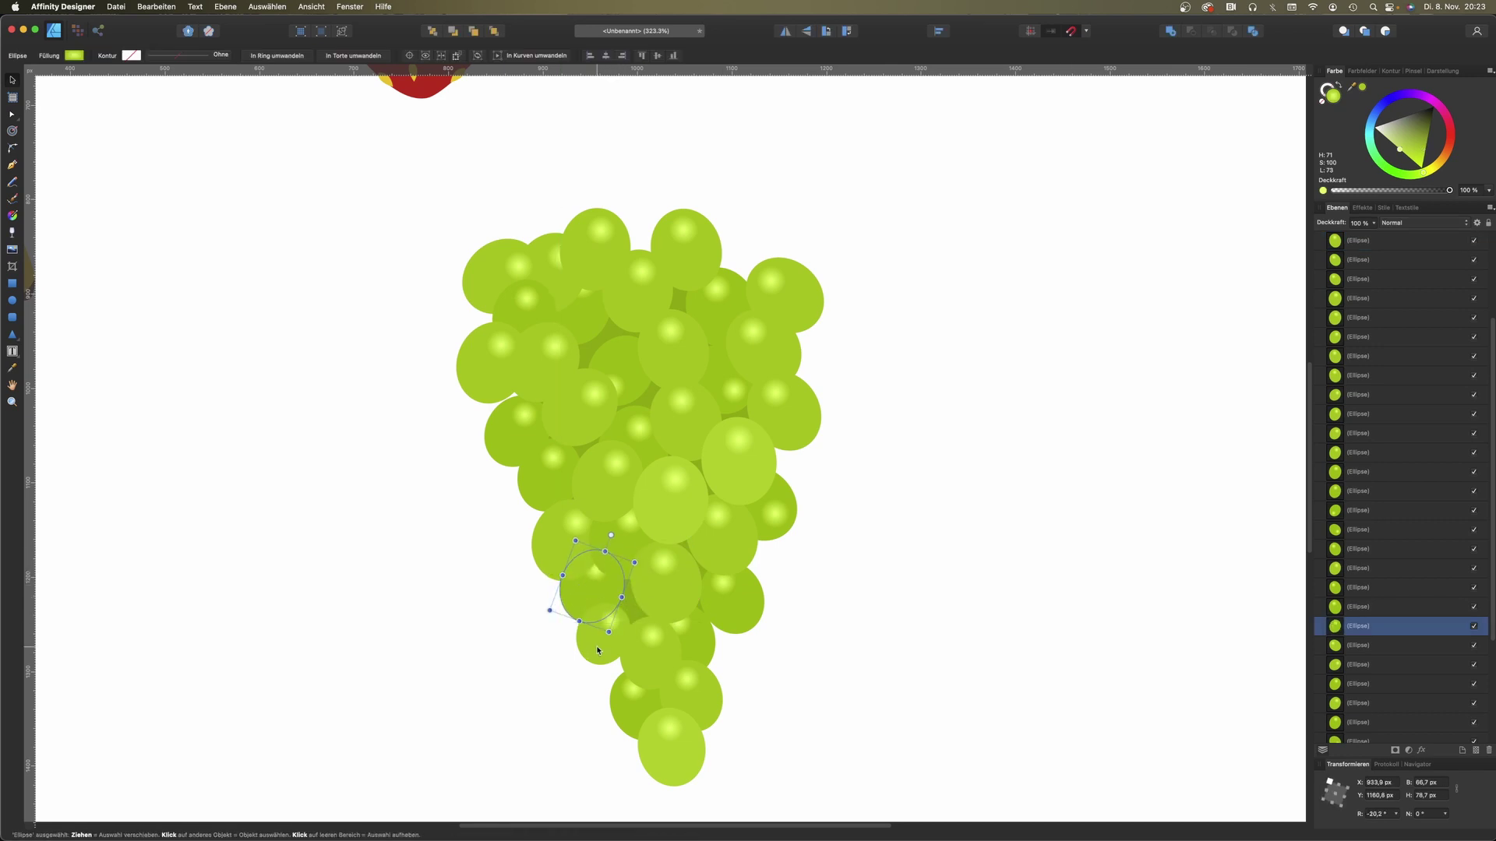
click(607, 645)
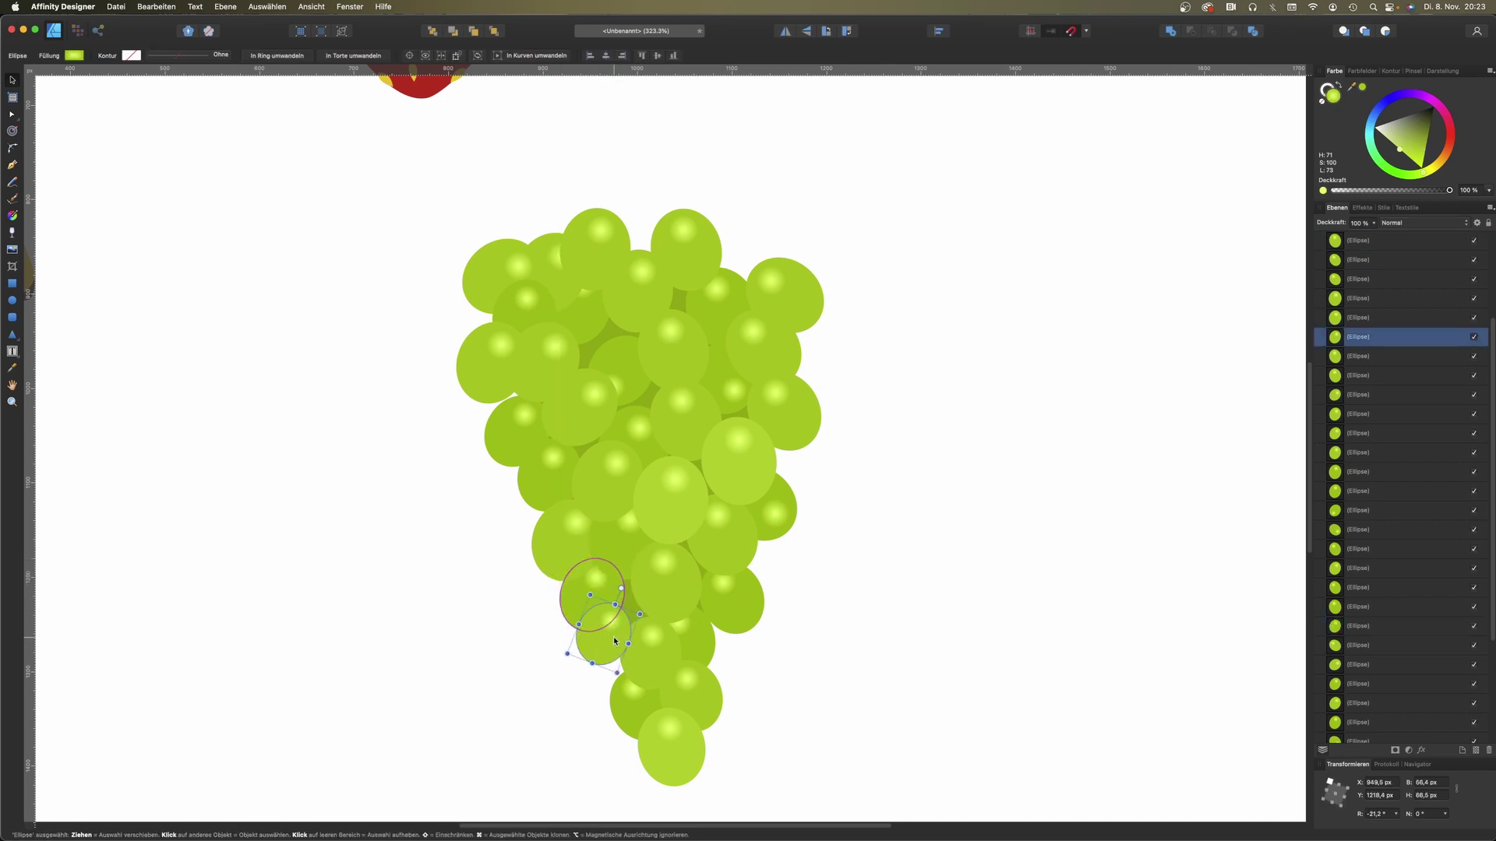
drag(566, 664, 568, 667)
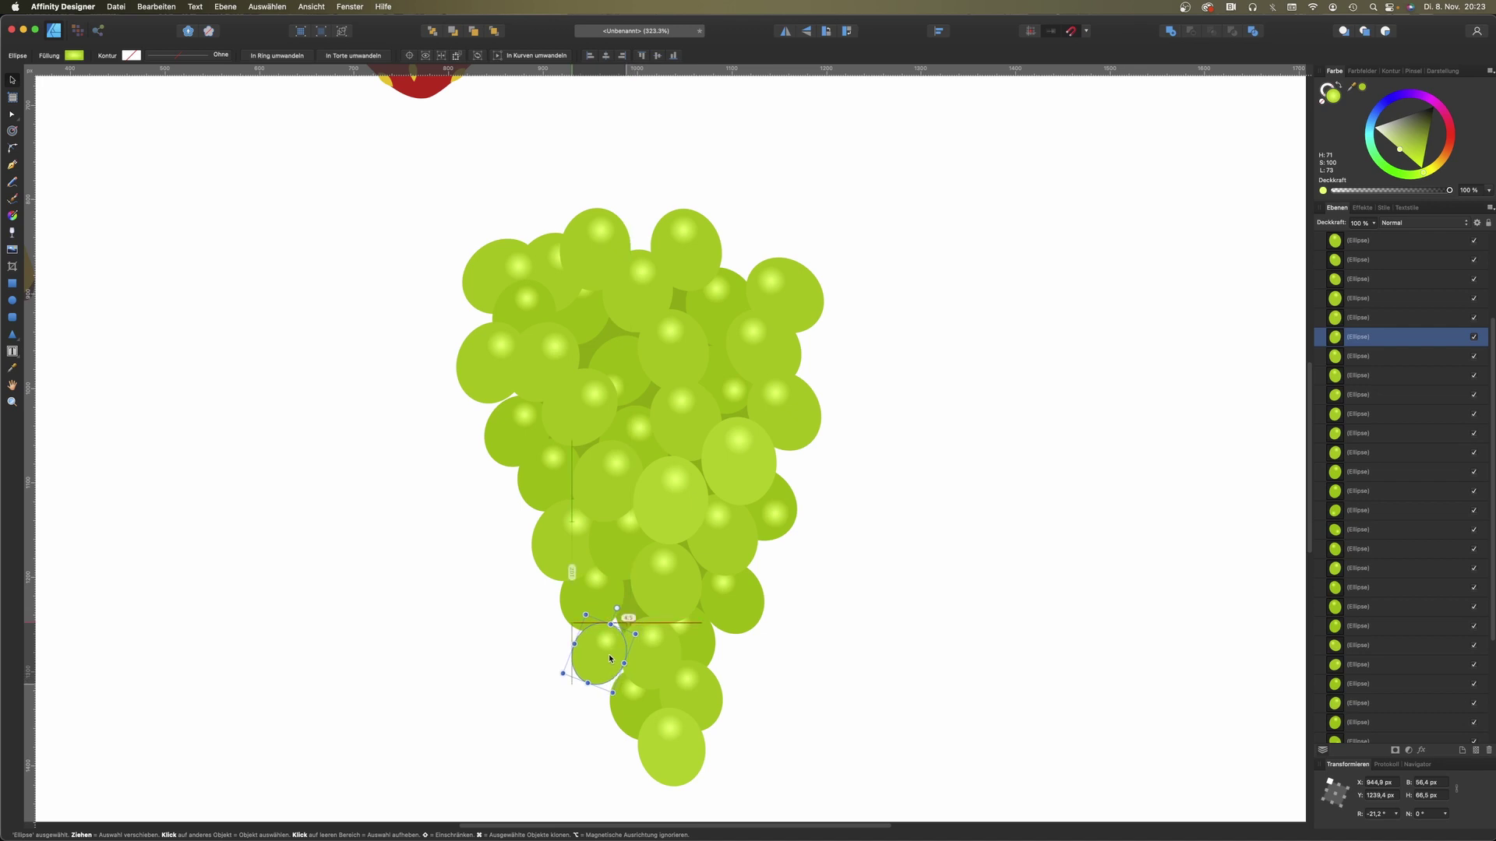
click(577, 595)
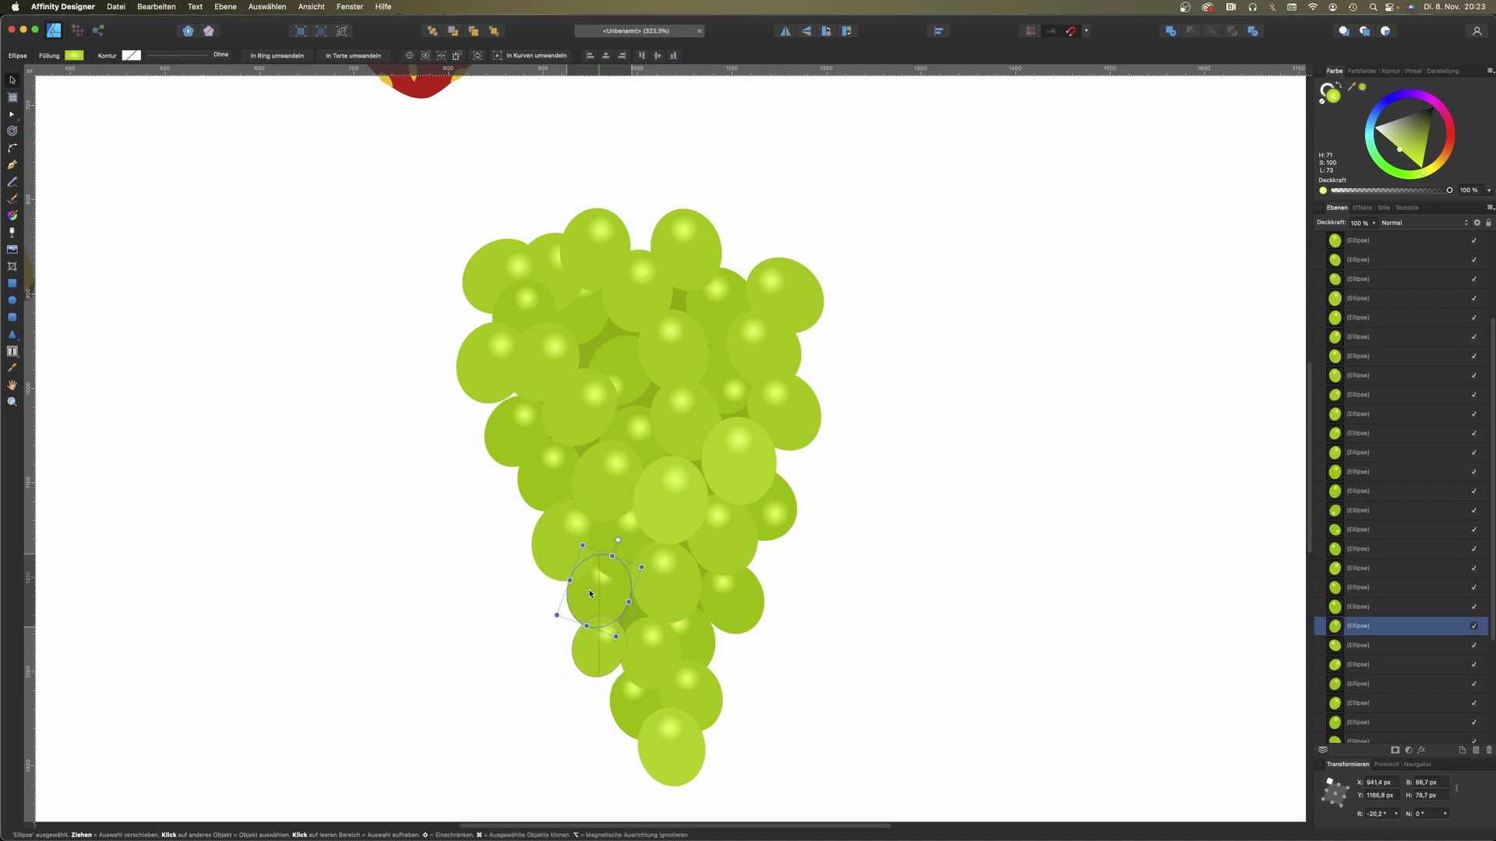
drag(615, 555, 623, 554)
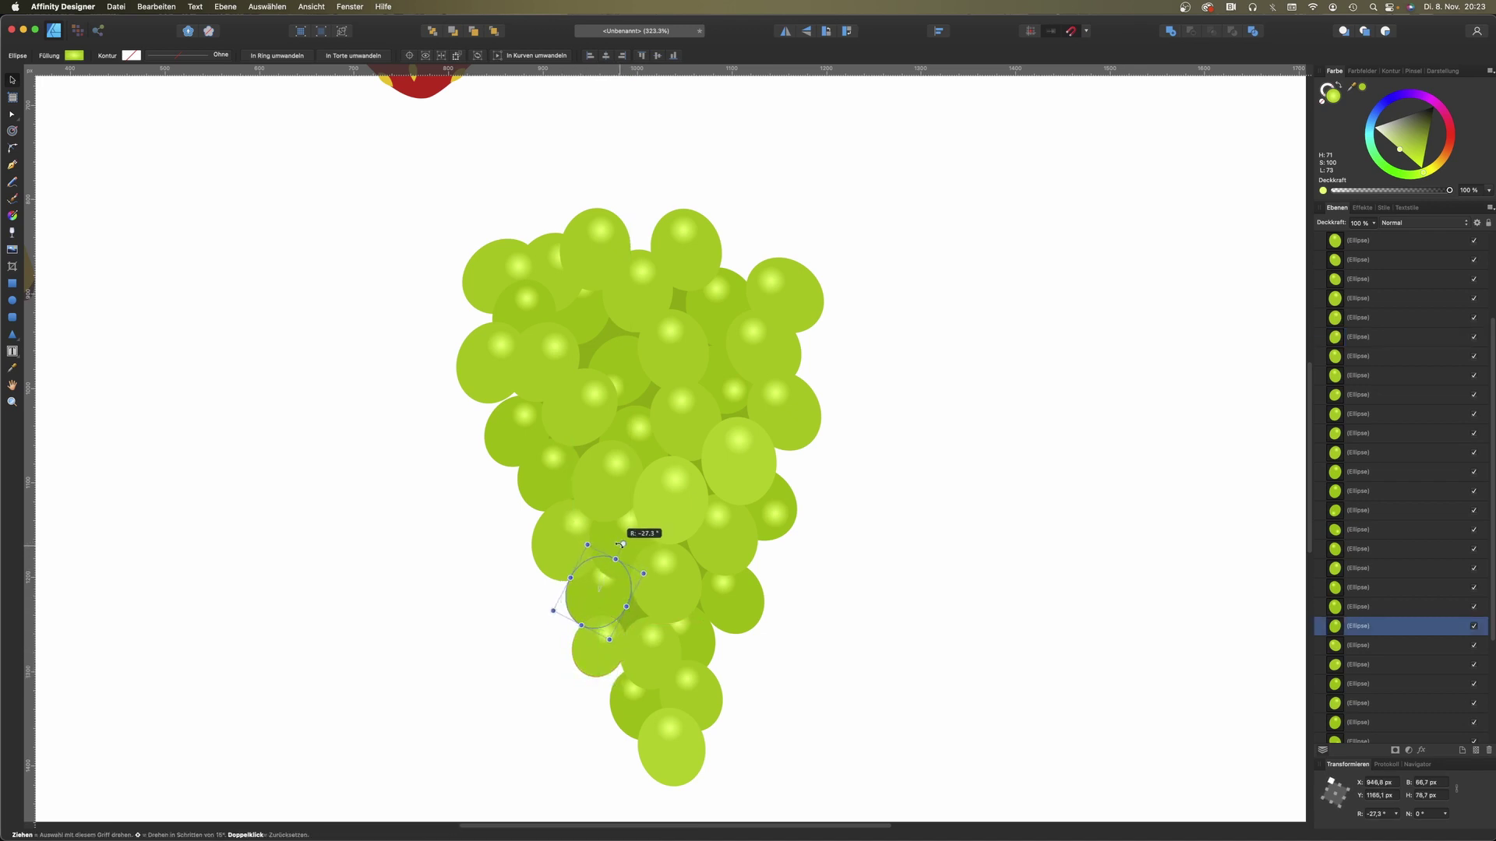
scroll(724, 602, down, 1)
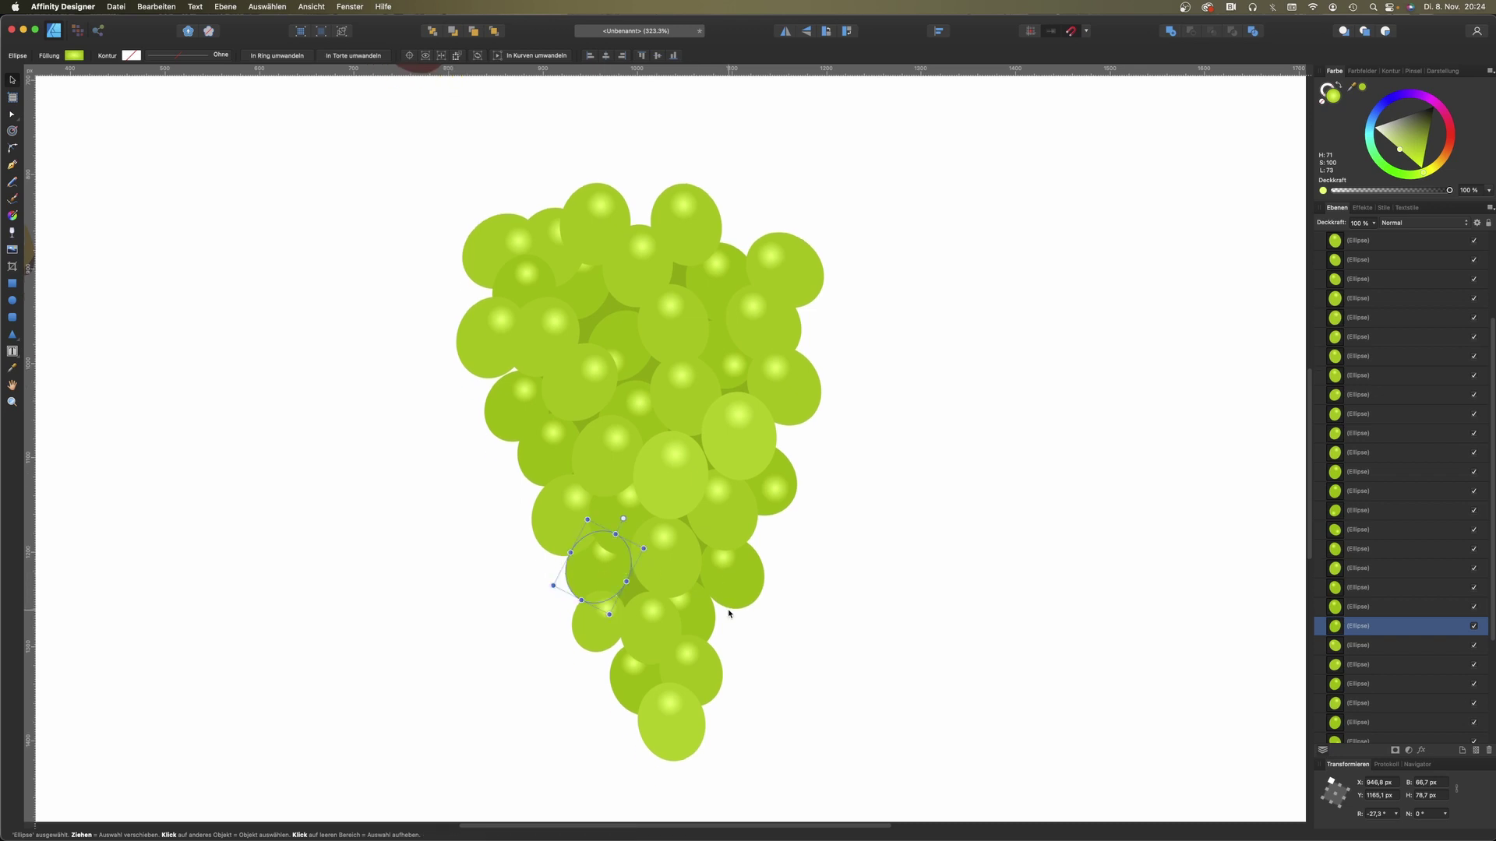
scroll(720, 608, down, 3)
Step: Shift a lower-left grape slightly to the right
click(693, 631)
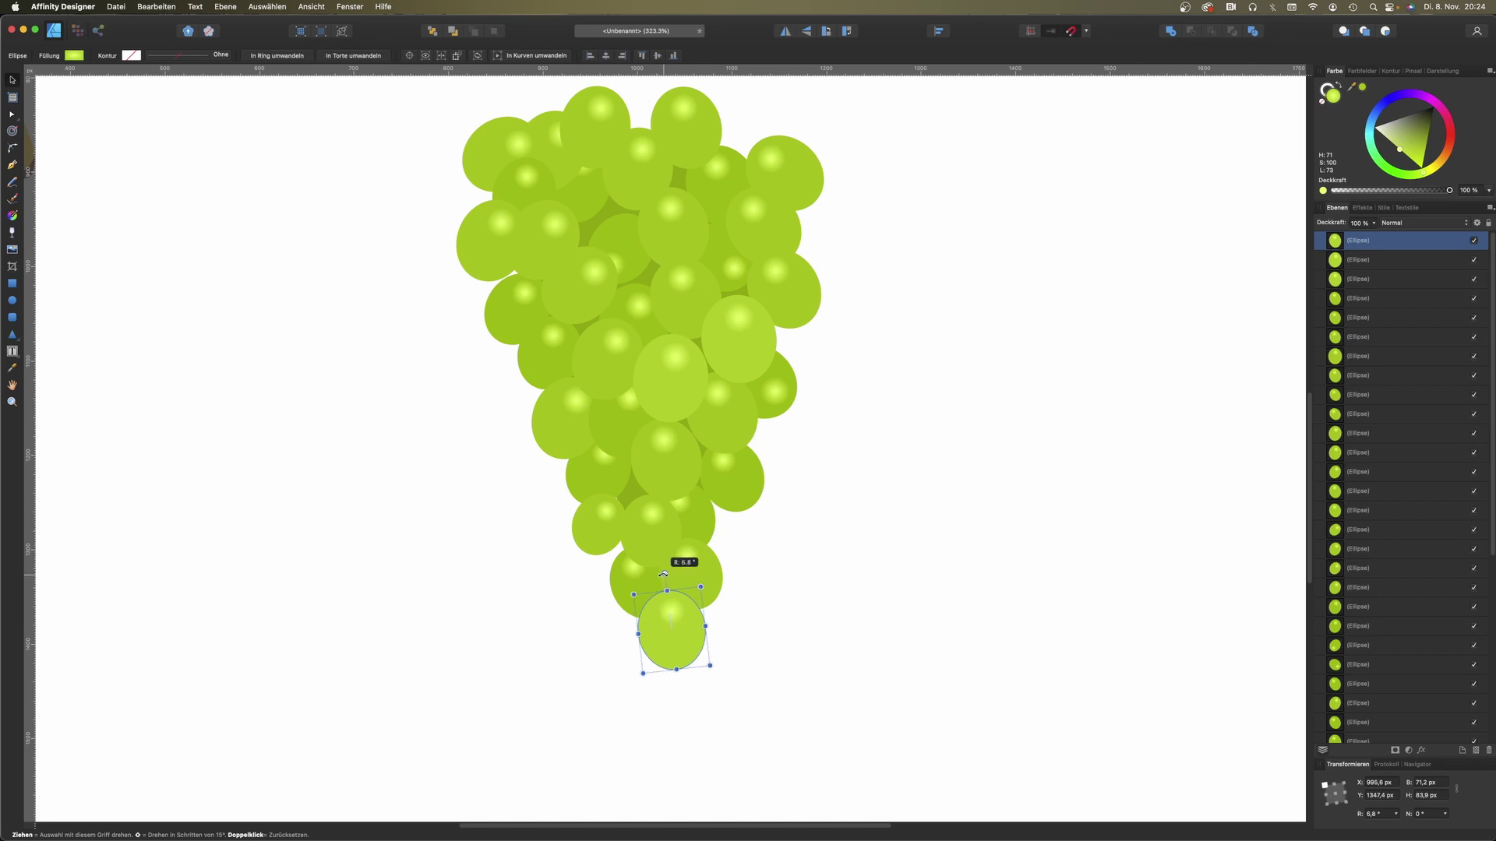
click(612, 582)
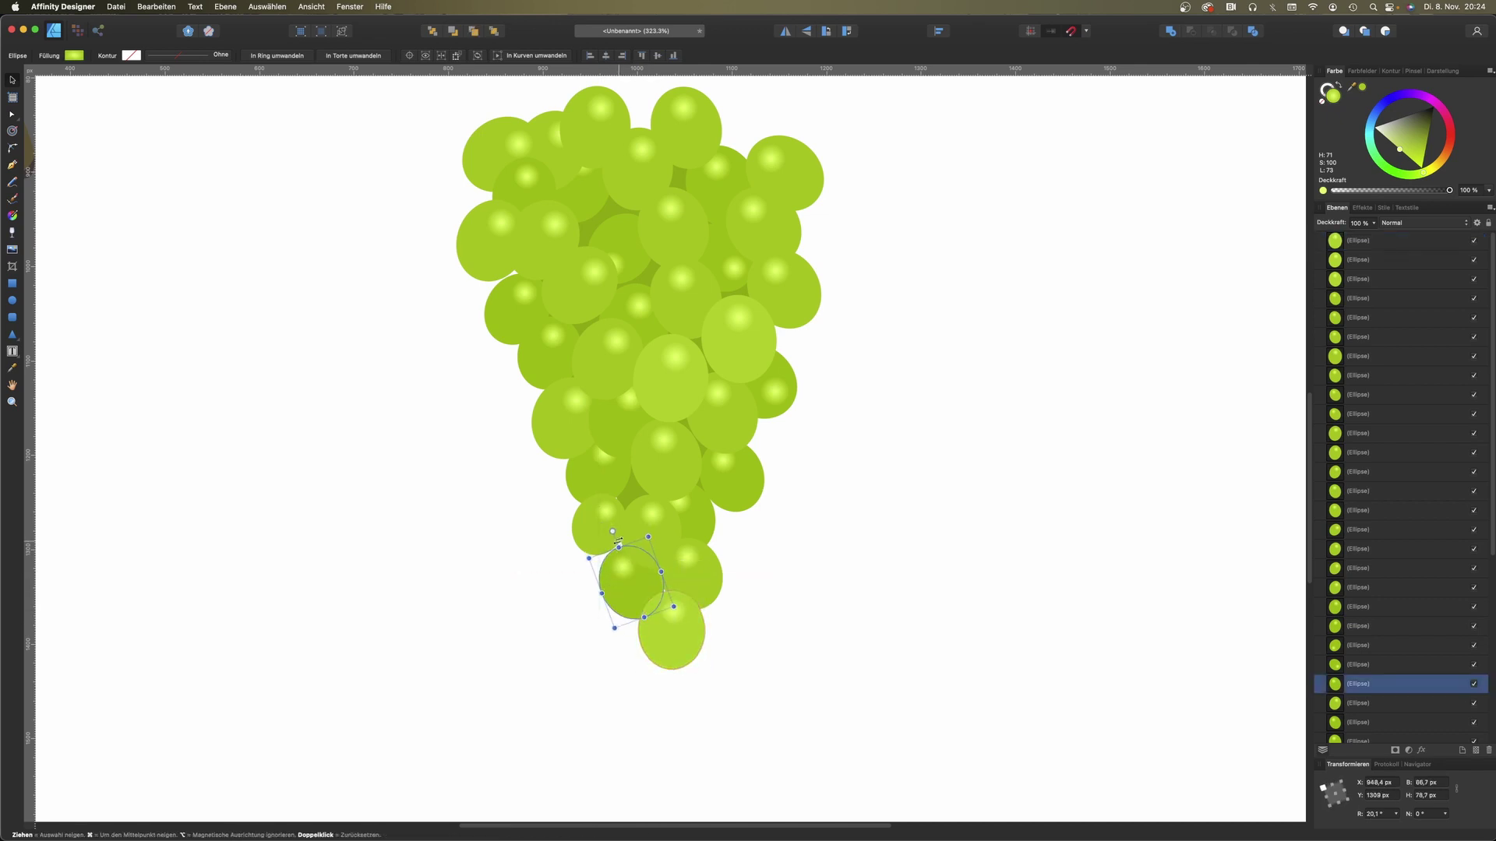
click(619, 538)
click(793, 590)
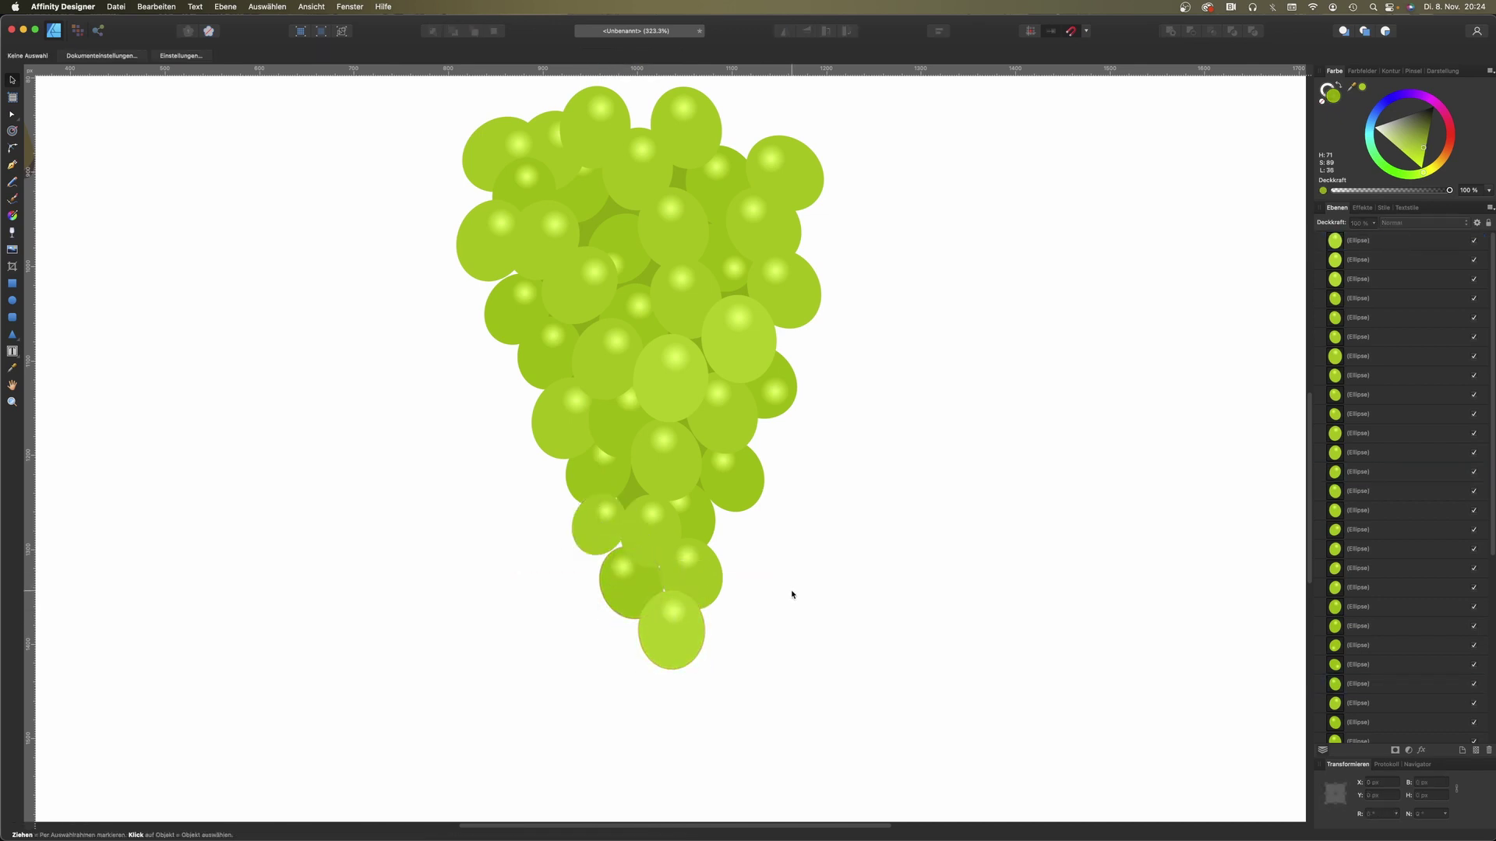
click(561, 541)
drag(610, 618, 624, 624)
click(796, 606)
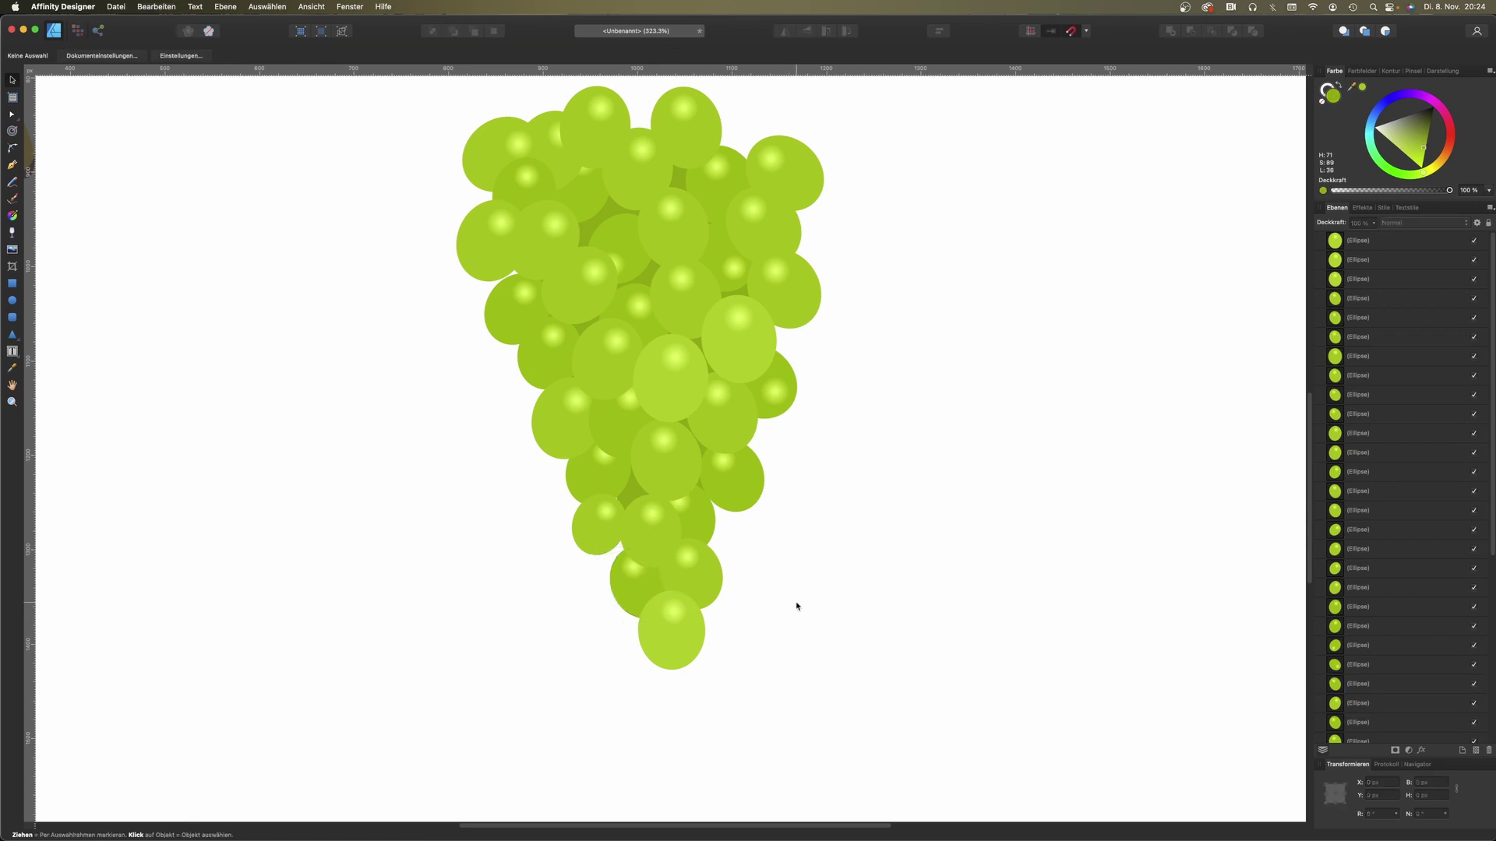
Step: Rotate the six bottom grapes together slightly and shift one lower grape left
scroll(797, 607, up, 3)
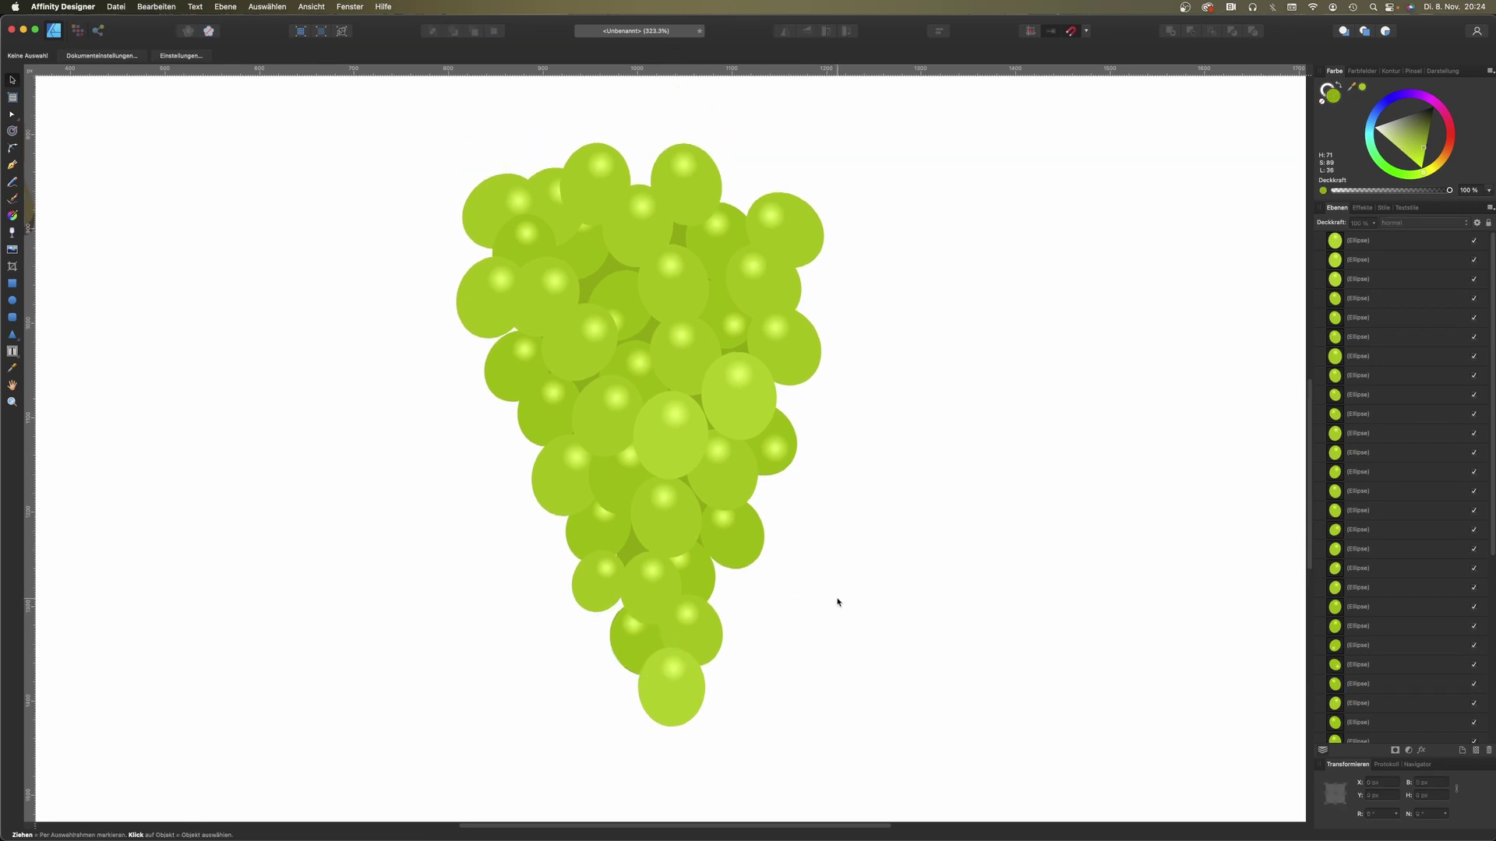
drag(835, 762, 517, 524)
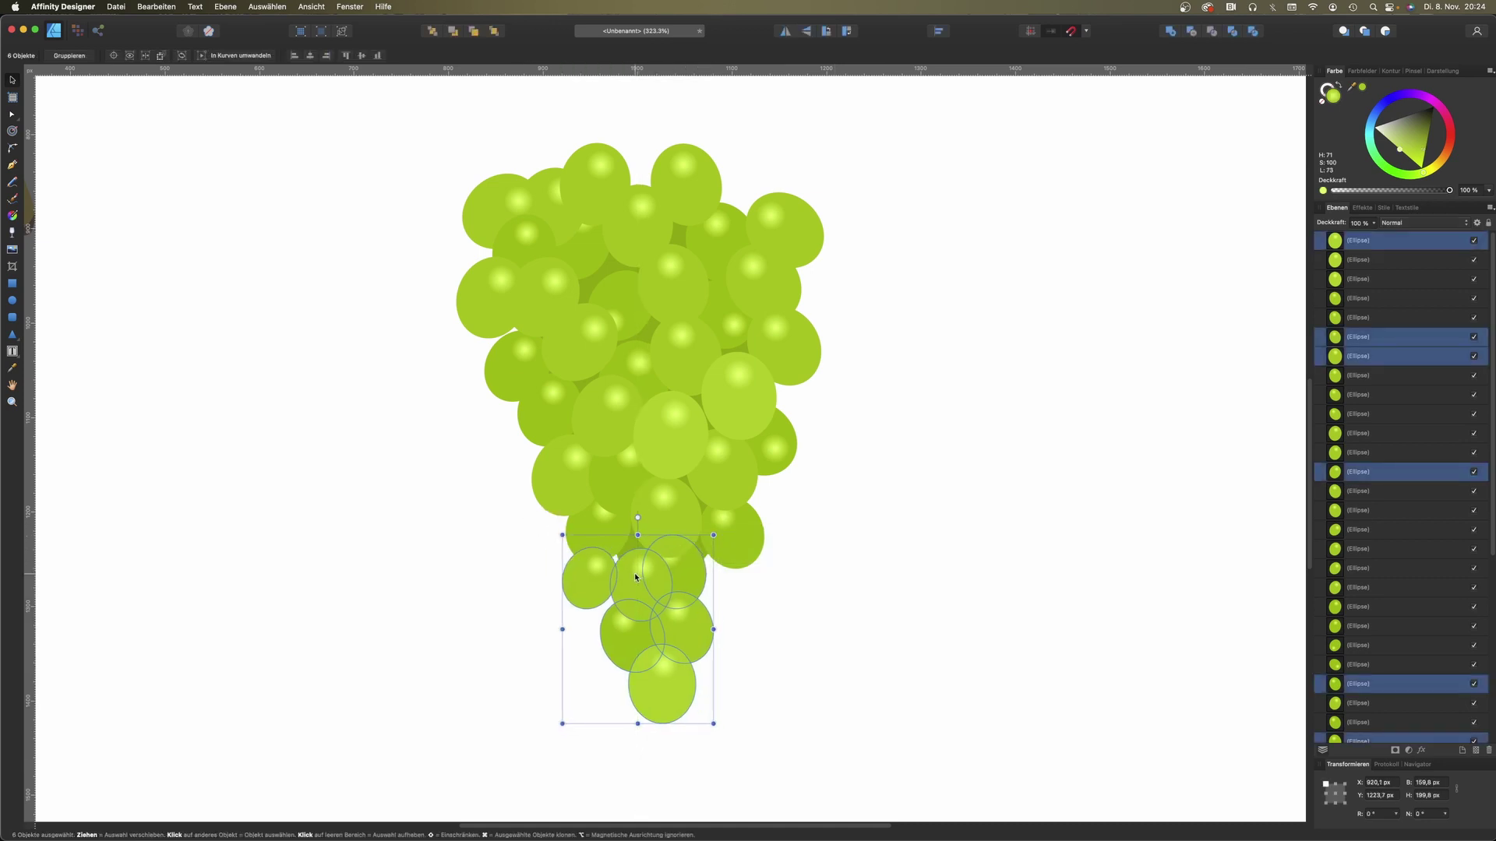
drag(648, 520, 655, 524)
click(840, 616)
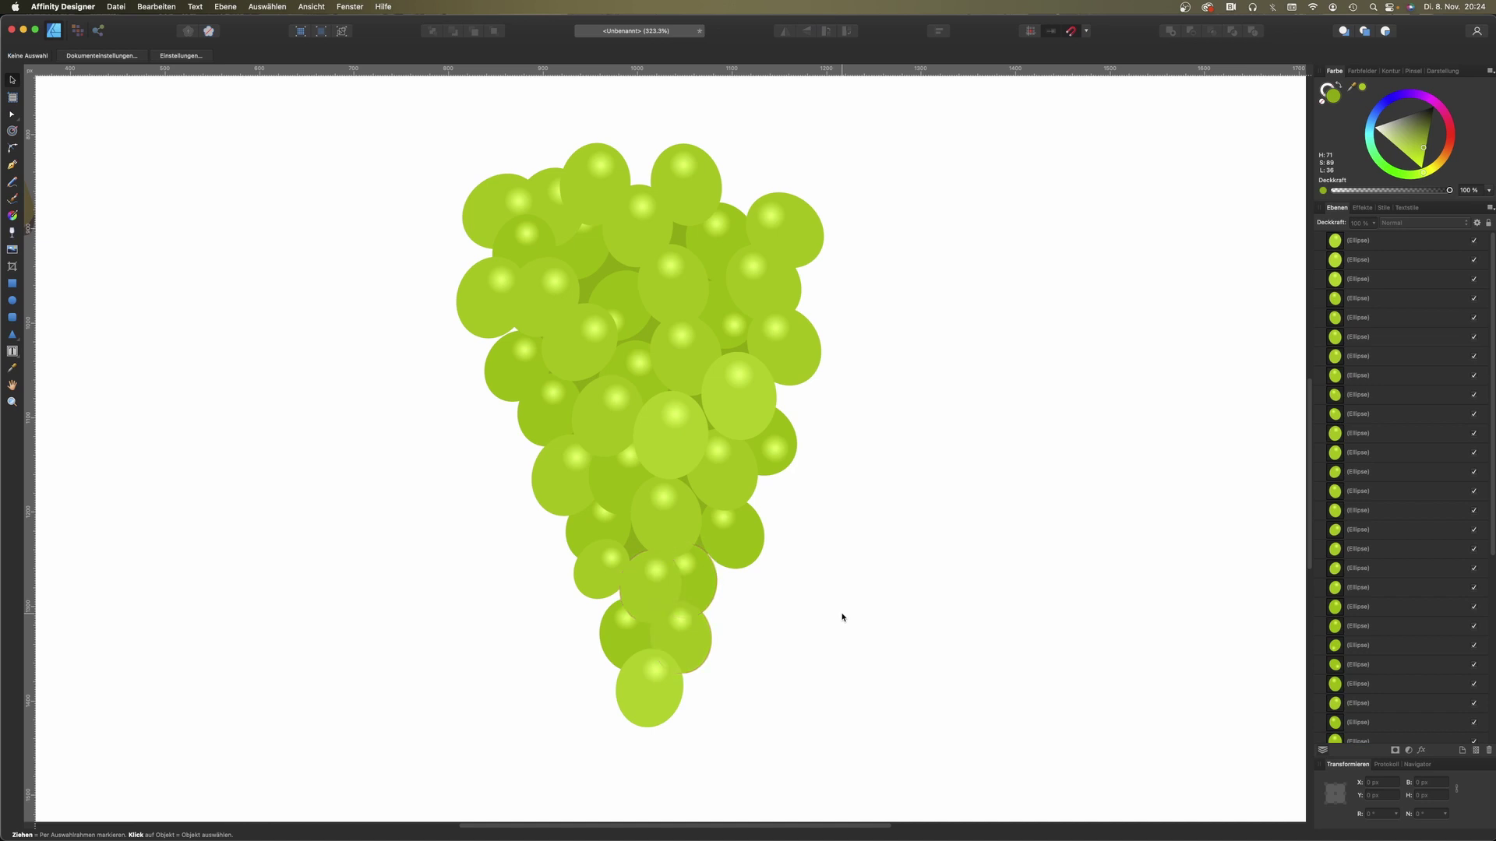
drag(610, 530, 560, 536)
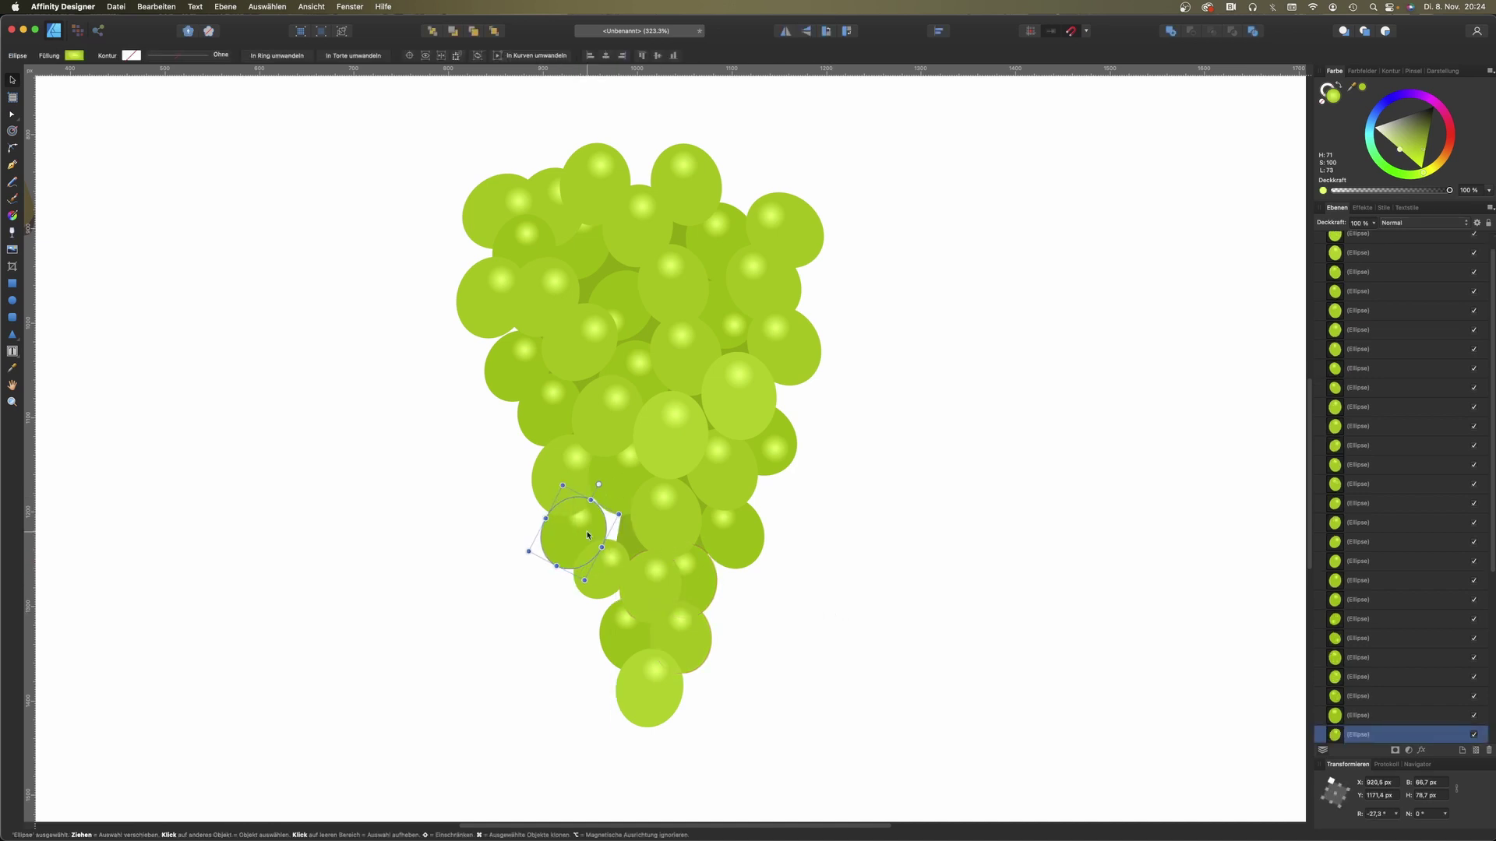
Step: Inspect the backing shape's points, then make the hidden leaf (Kurve) layer visible
click(626, 540)
double_click(625, 540)
click(580, 508)
click(824, 596)
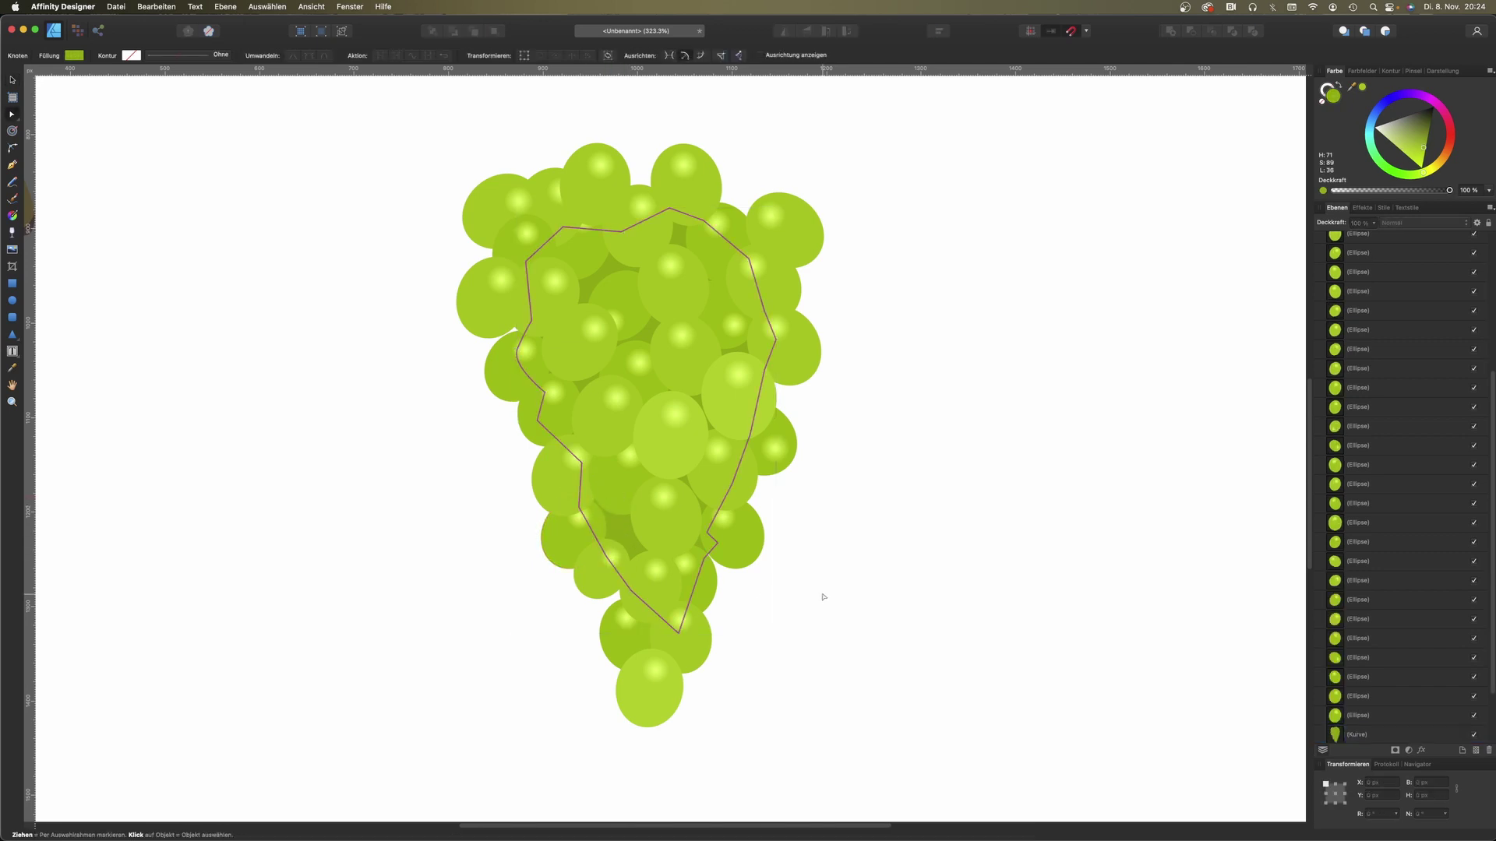
scroll(862, 583, up, 2)
click(10, 81)
scroll(909, 544, up, 4)
scroll(1386, 610, down, 3)
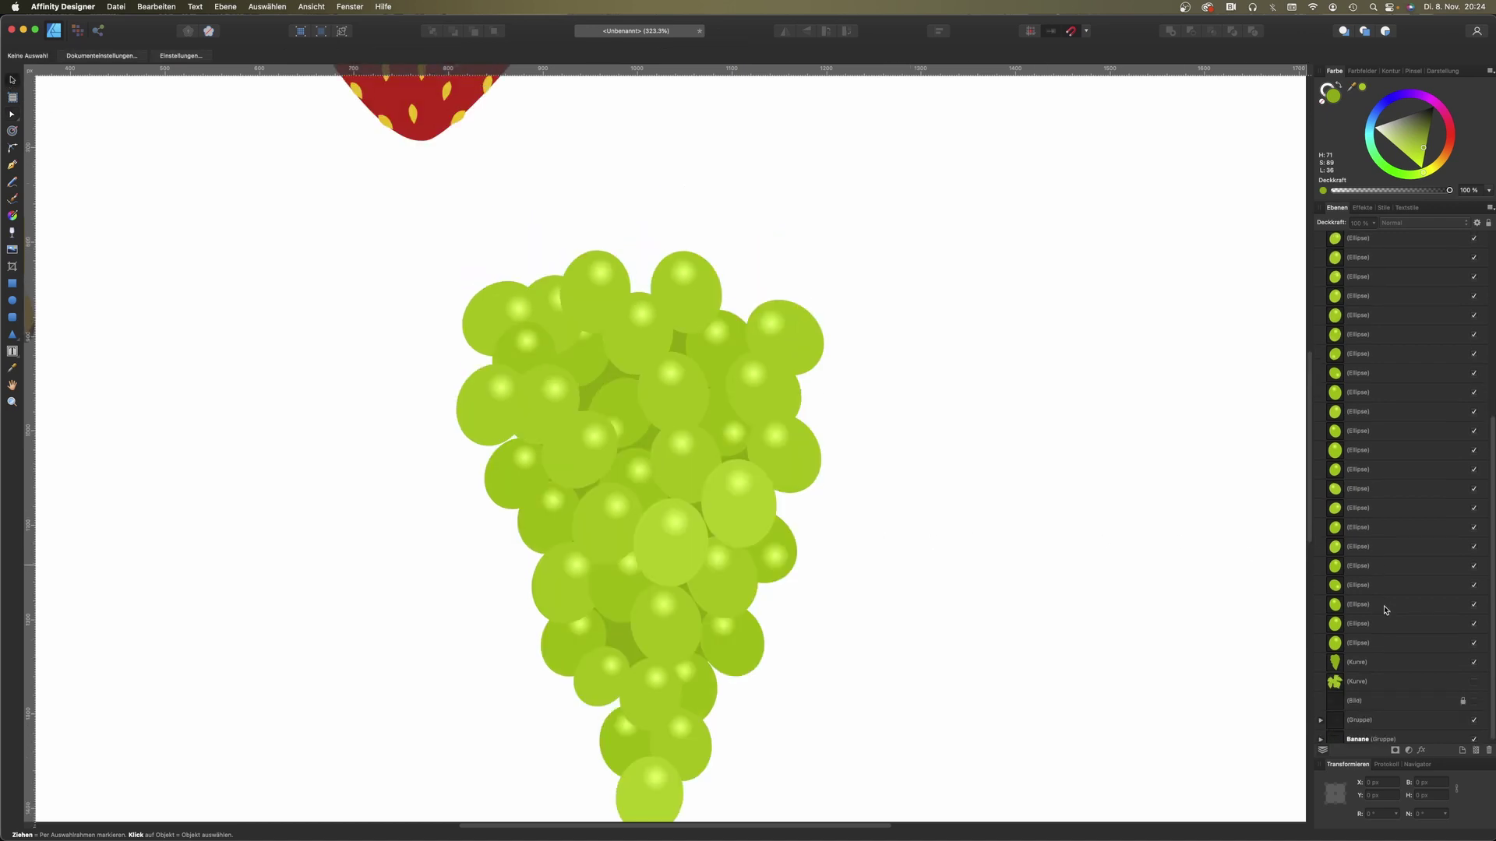
click(1475, 679)
Step: Move the leaf onto the bunch's top right, rotate it about 13°, and darken its green
click(1338, 683)
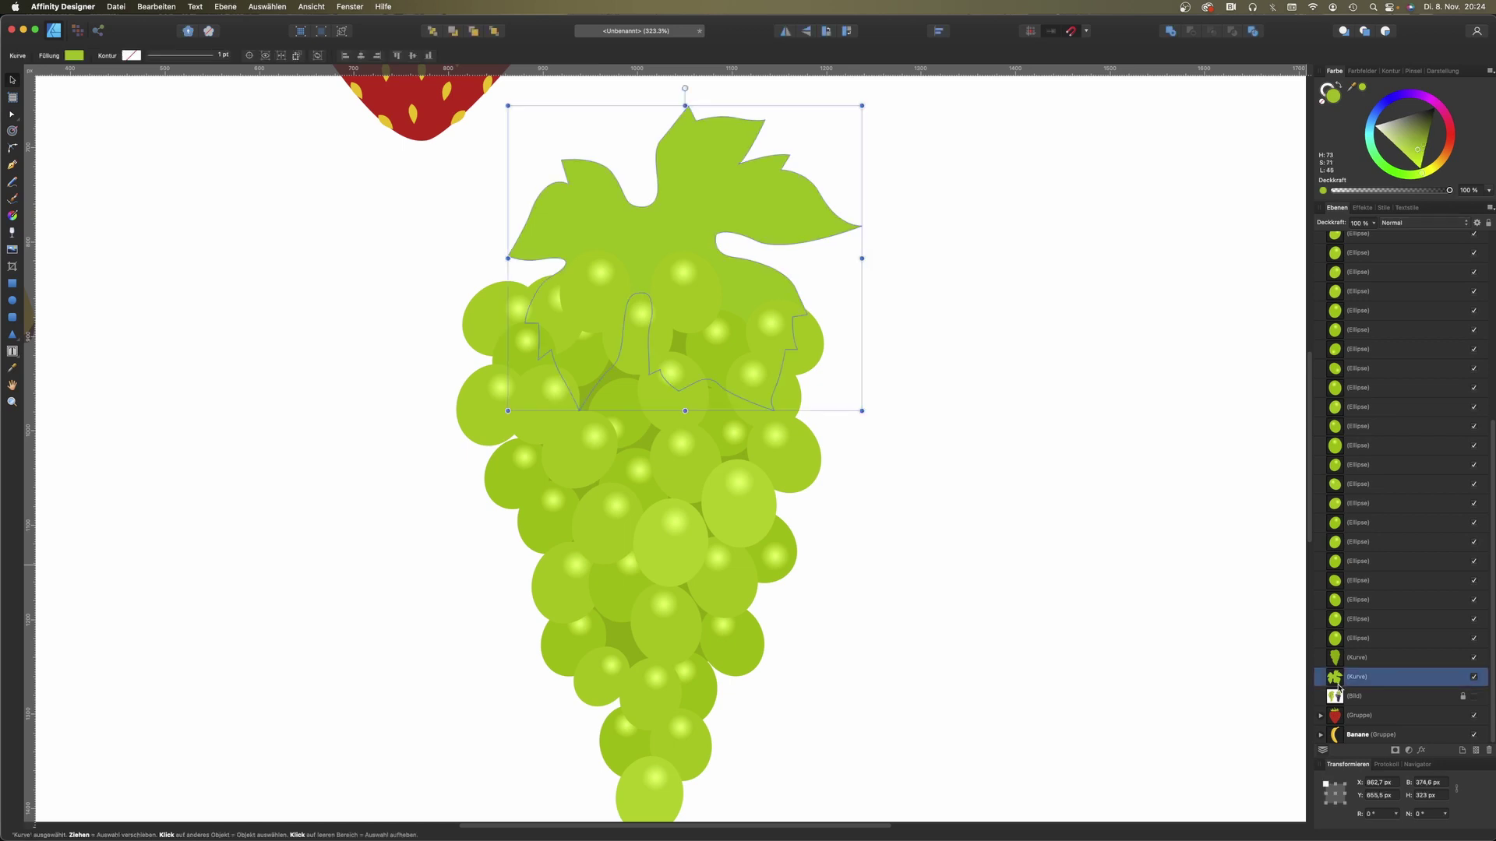
drag(1337, 678, 1376, 342)
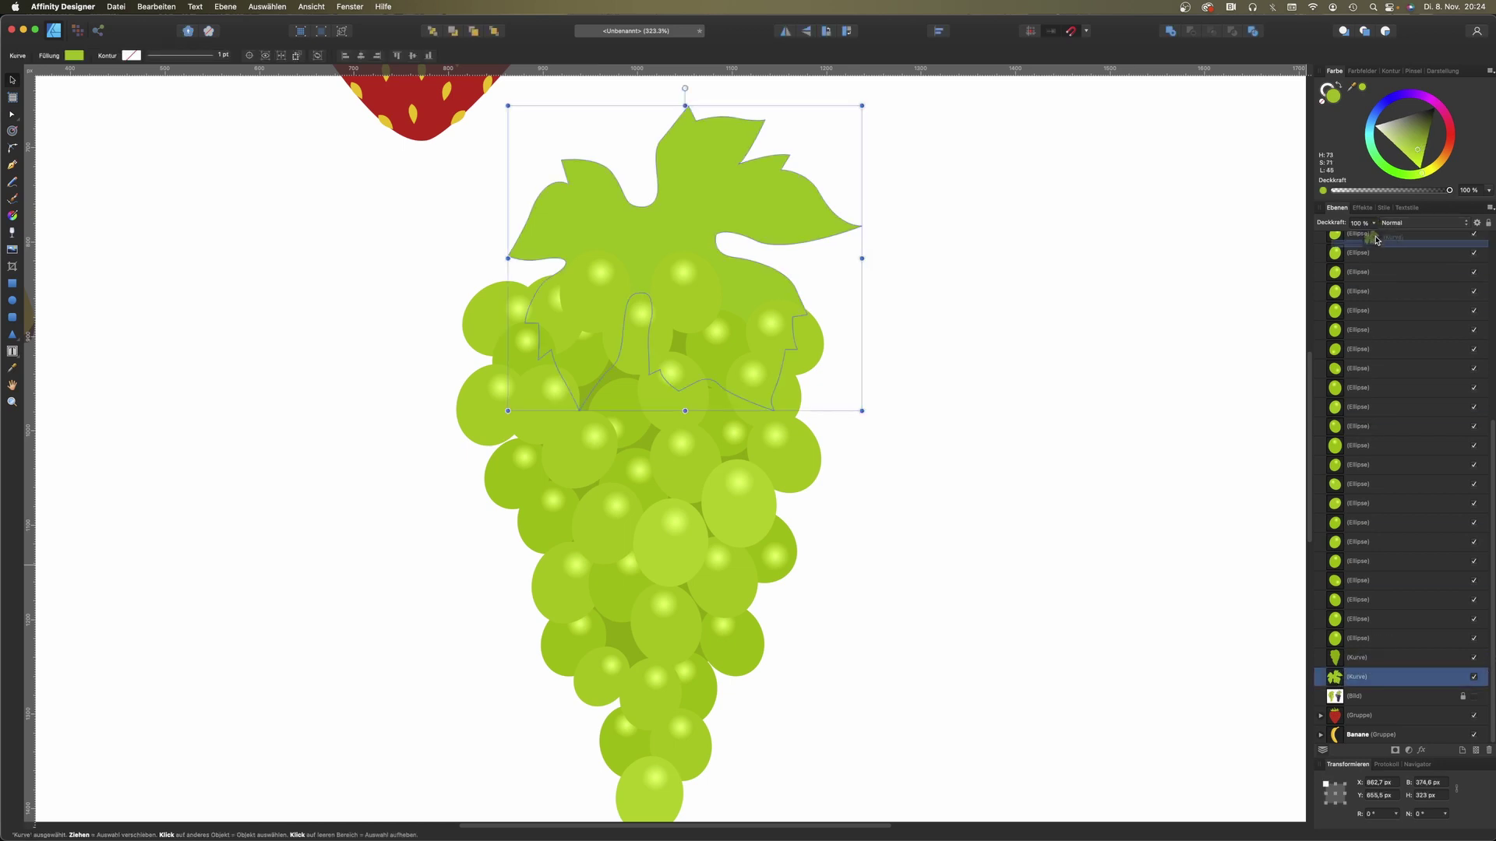
drag(1376, 342, 1377, 631)
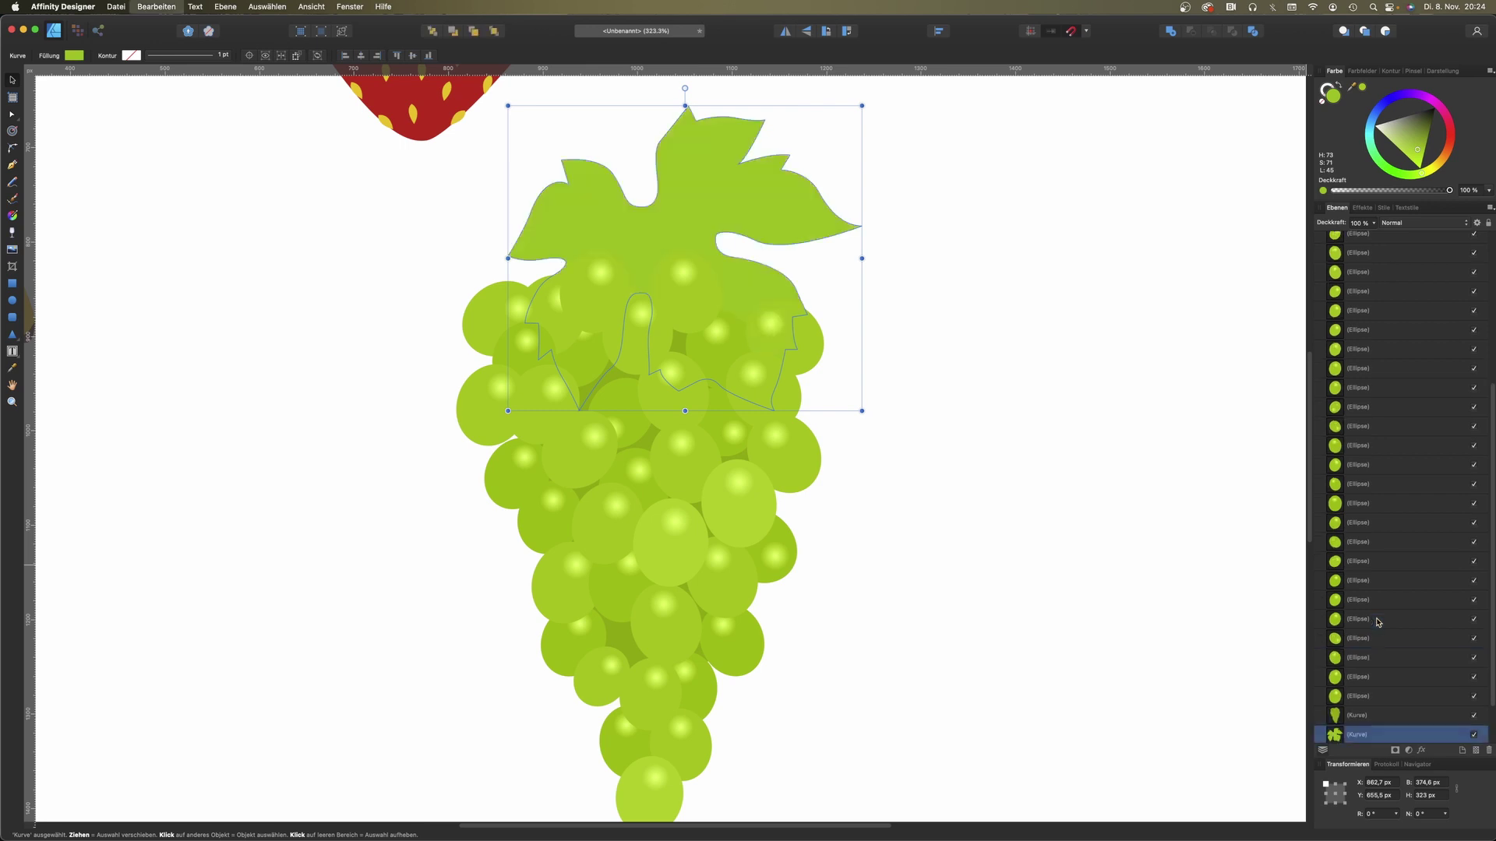
mouse_move(824, 116)
mouse_down()
mouse_move(936, 173)
mouse_move(878, 244)
mouse_up()
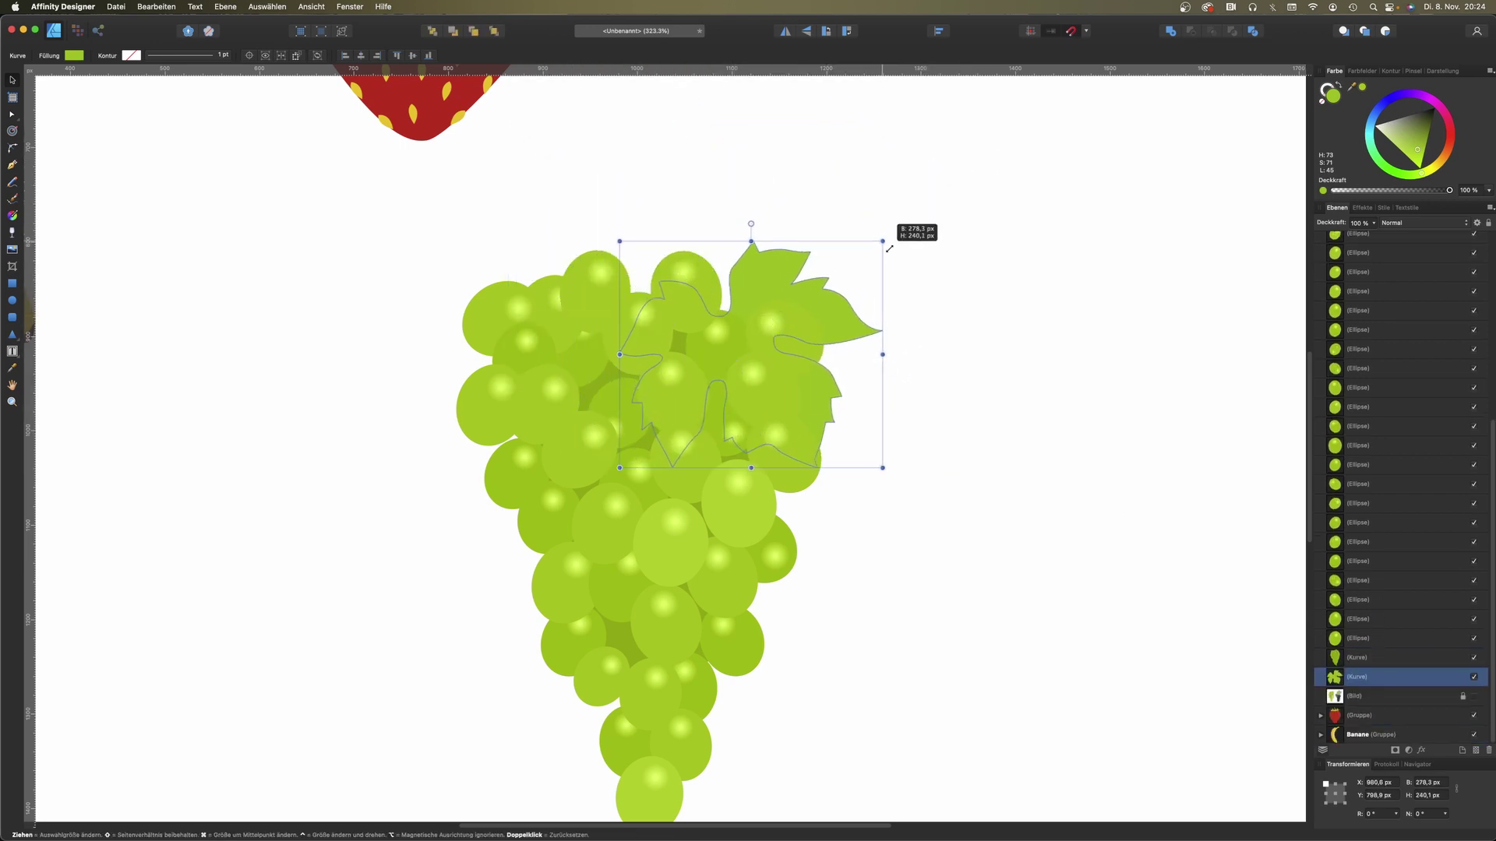
drag(749, 227, 754, 192)
drag(782, 264, 755, 274)
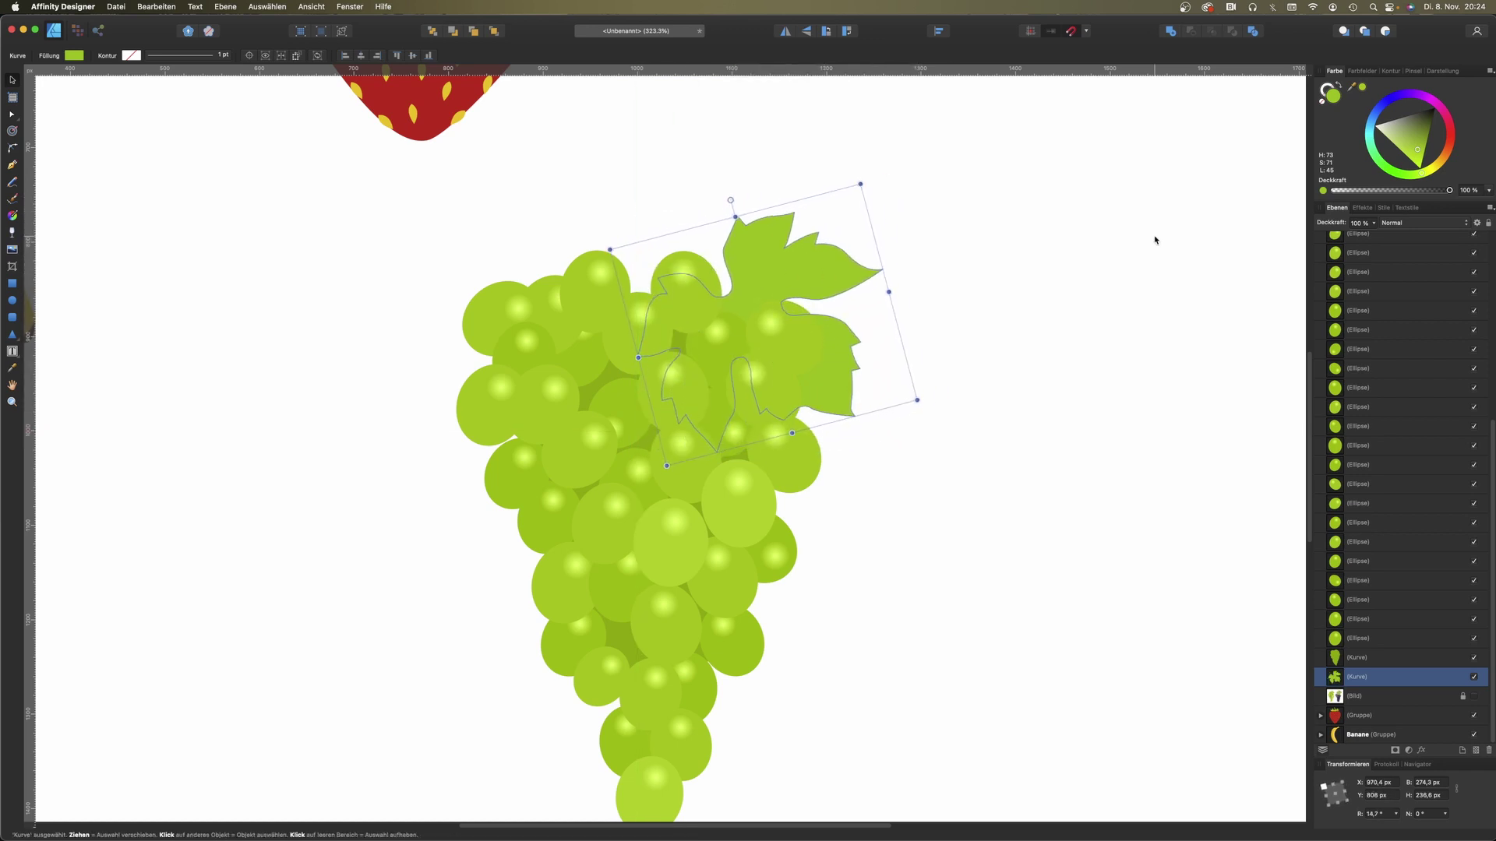
drag(1419, 153, 1423, 147)
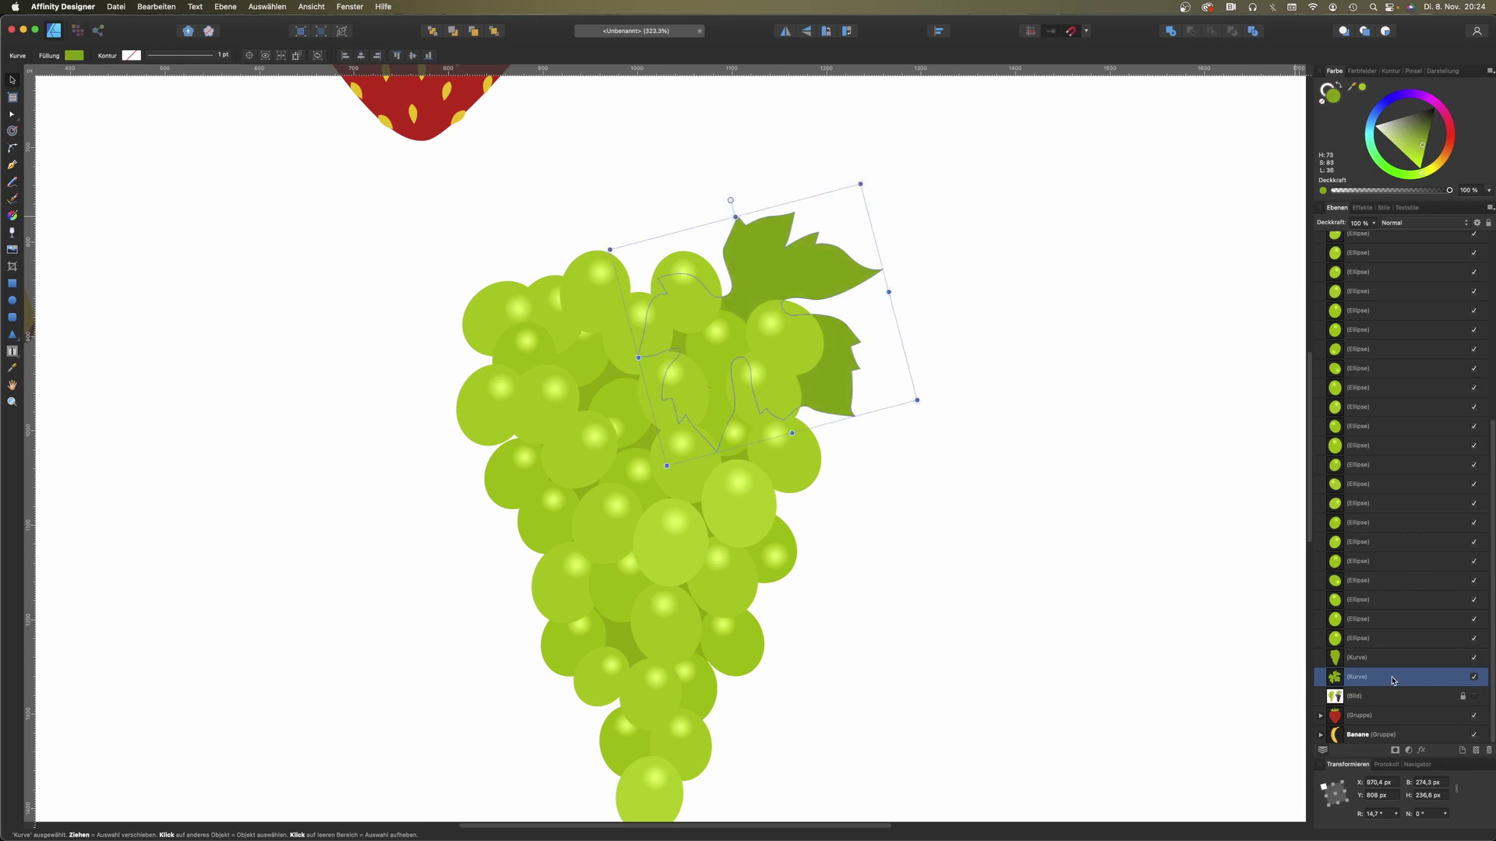
Step: Duplicate the leaf into a lighter, oppositely tilted copy on the upper left, above the grapes
key(super+j)
drag(764, 335, 583, 325)
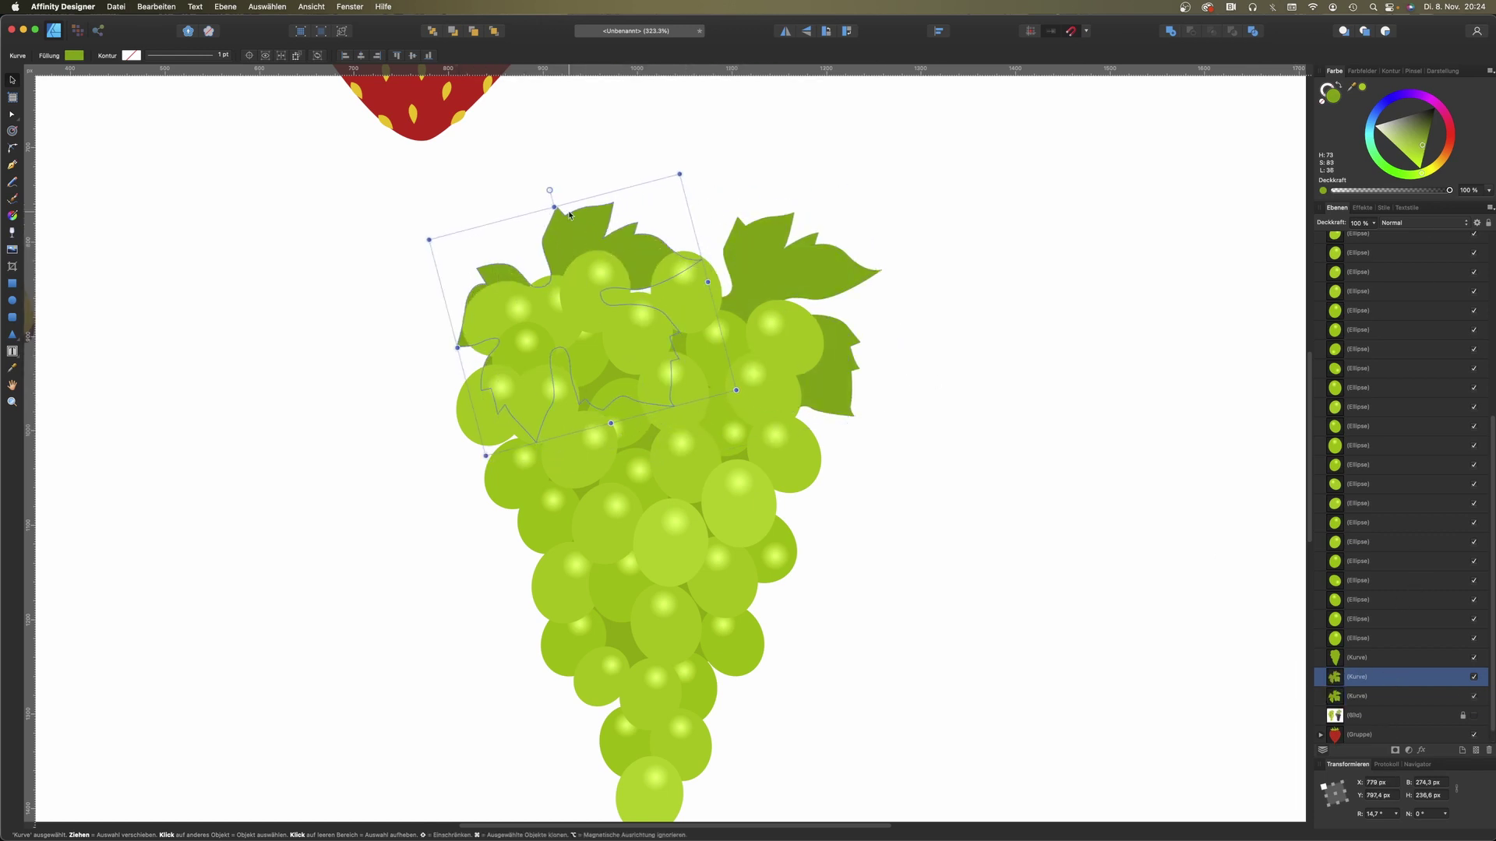
drag(547, 190, 652, 205)
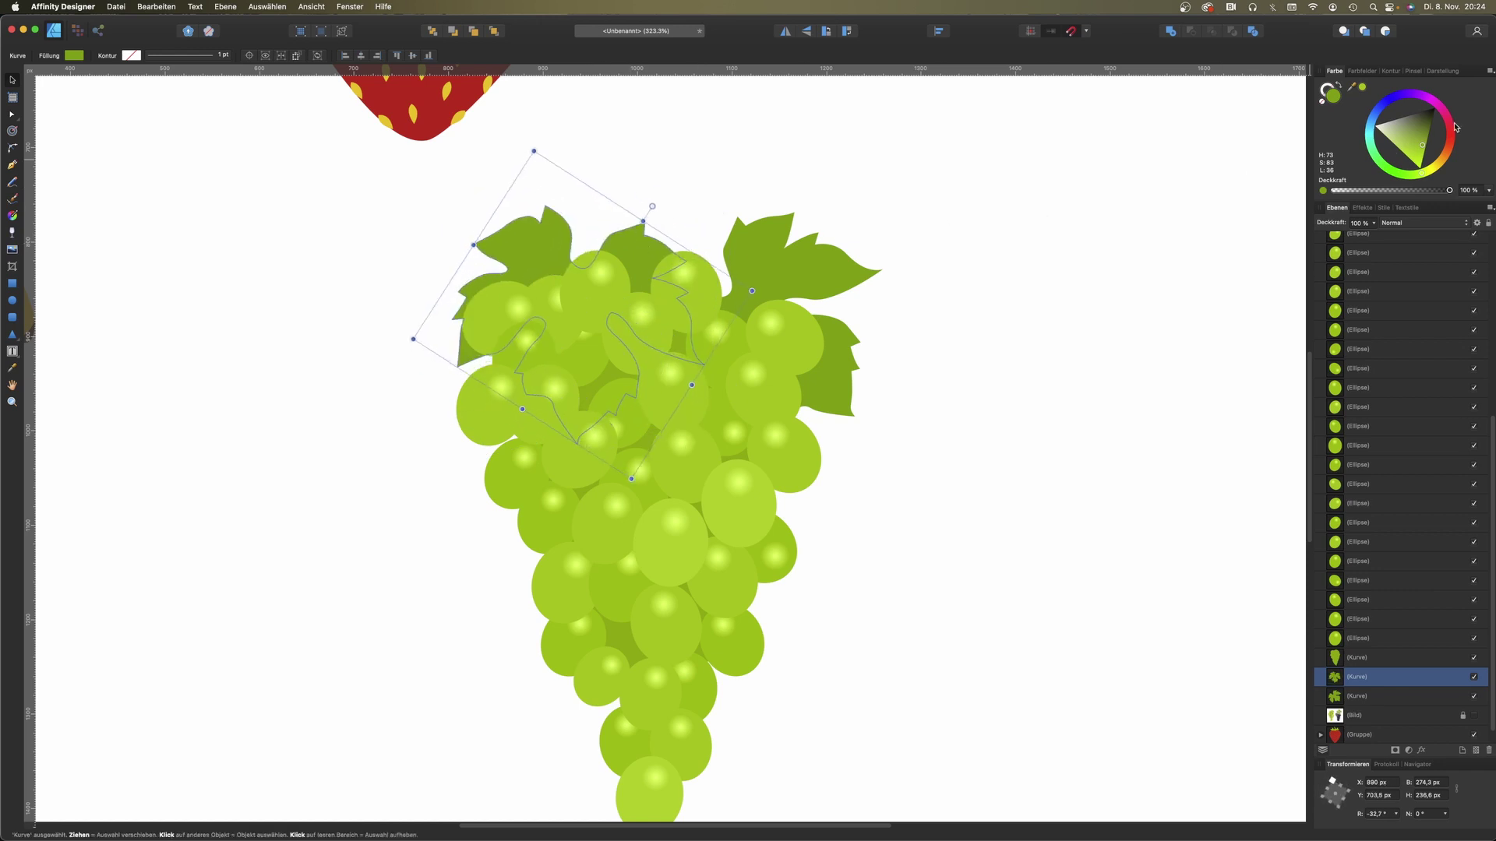
drag(1422, 148, 1421, 150)
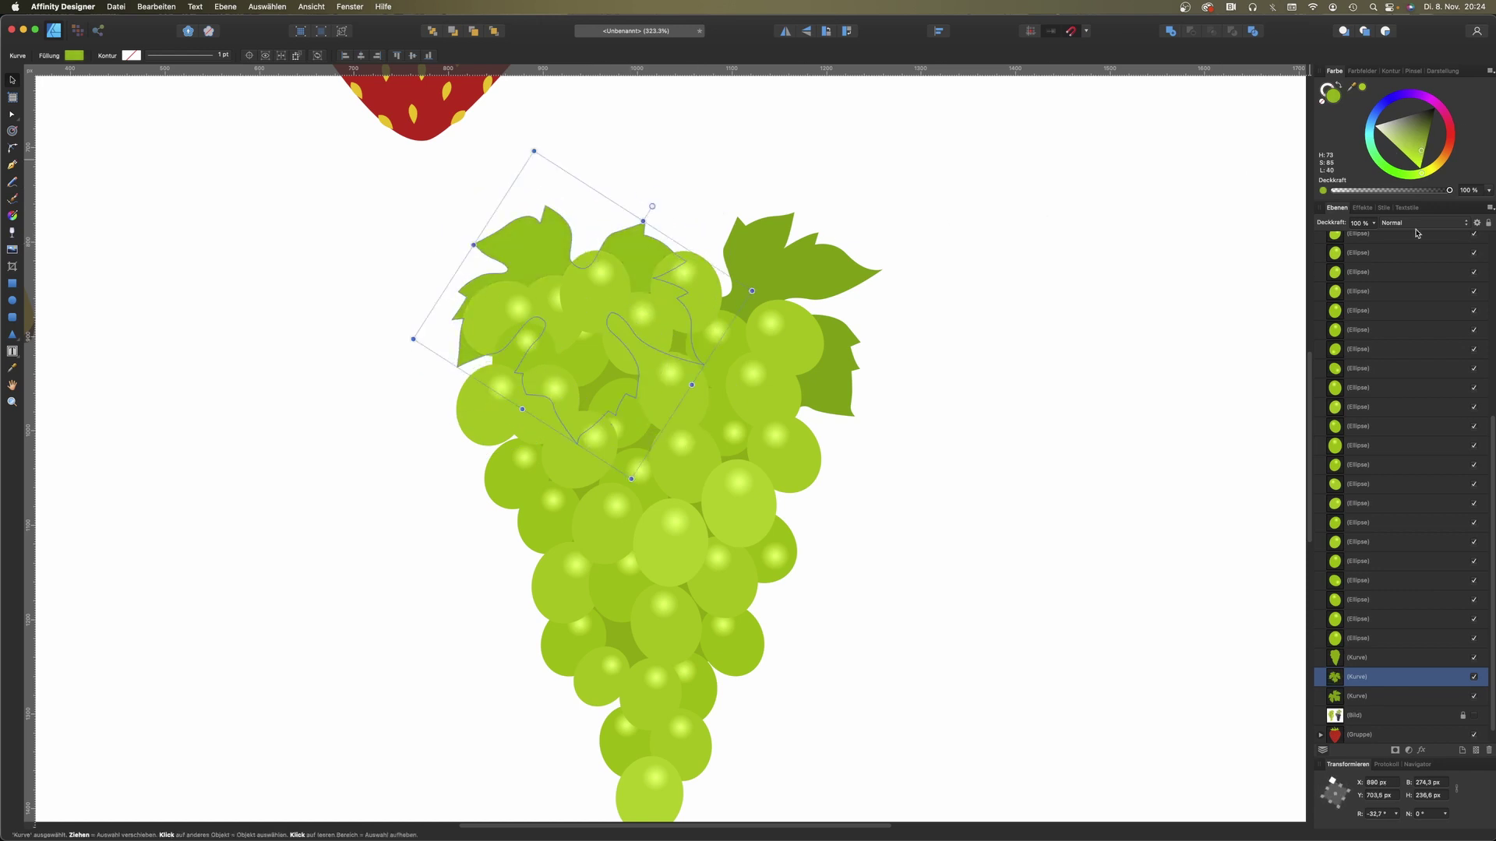
drag(1352, 677, 1349, 238)
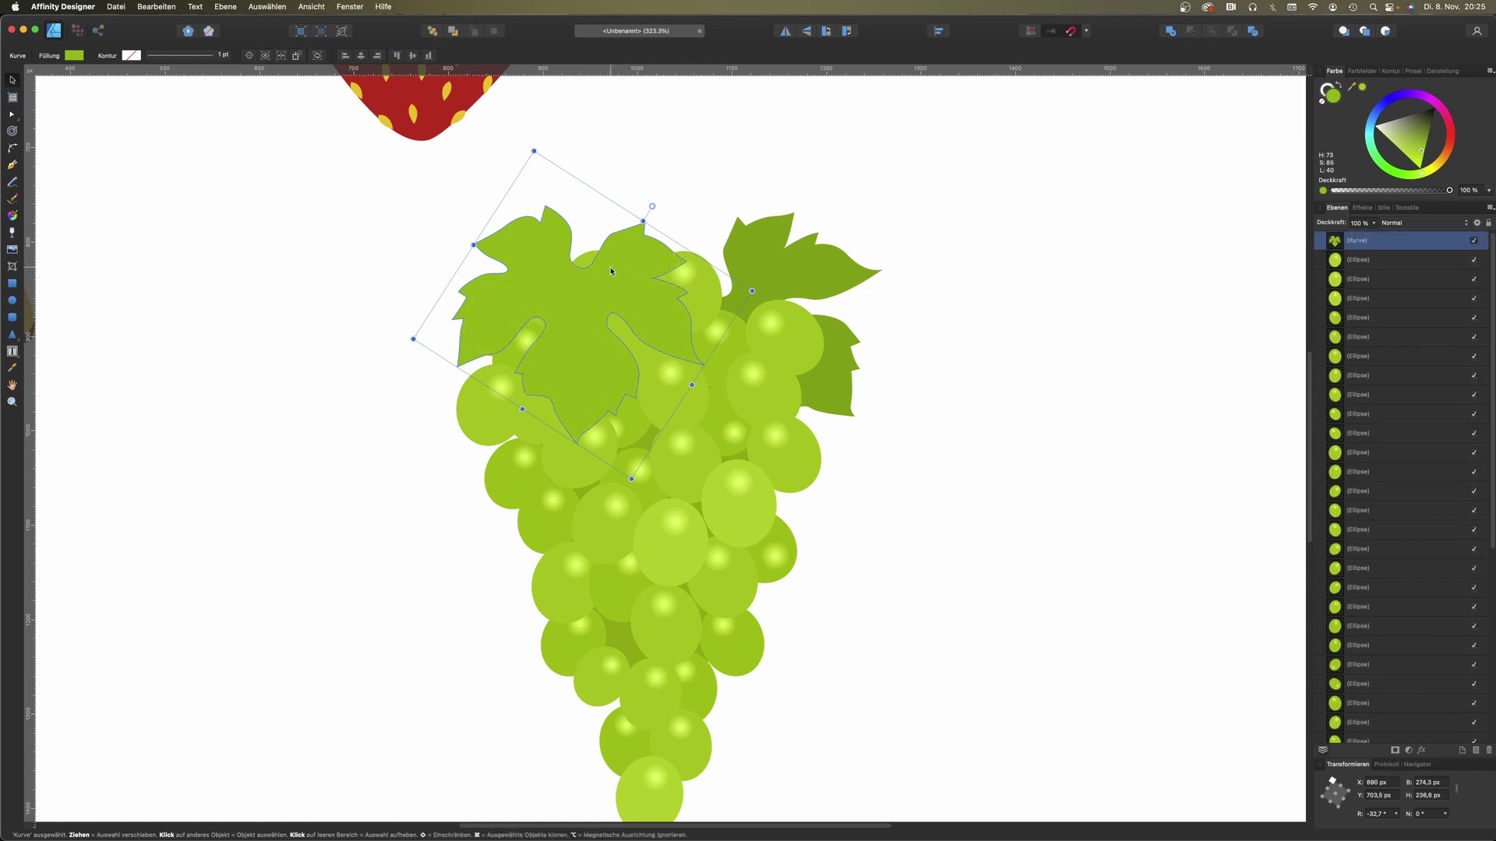
drag(608, 267, 622, 249)
drag(670, 204, 705, 257)
click(959, 351)
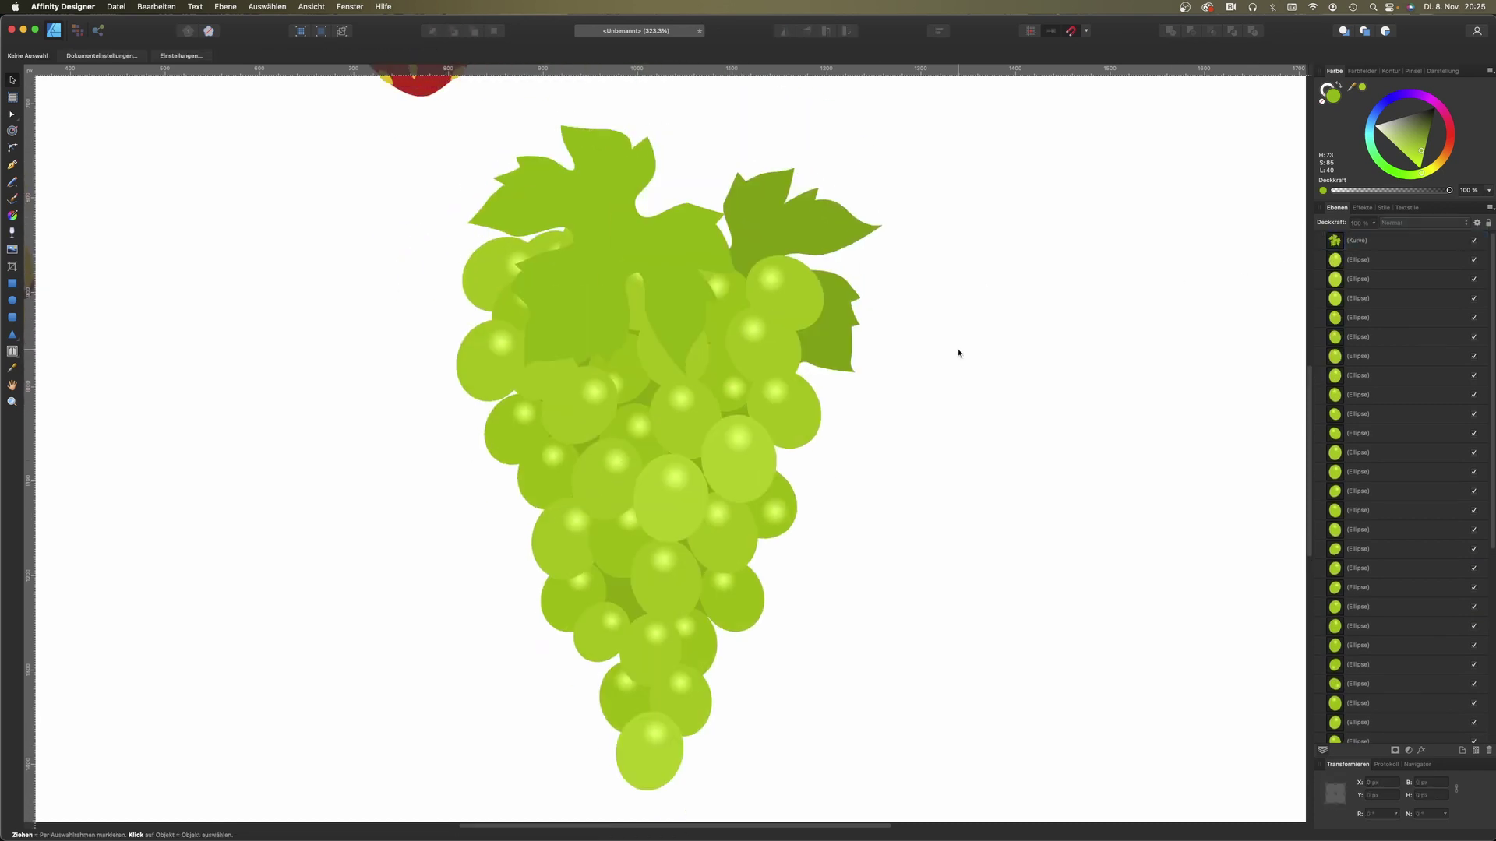
Step: Show the reference grape photo again
scroll(958, 351, up, 3)
scroll(1473, 475, down, 10)
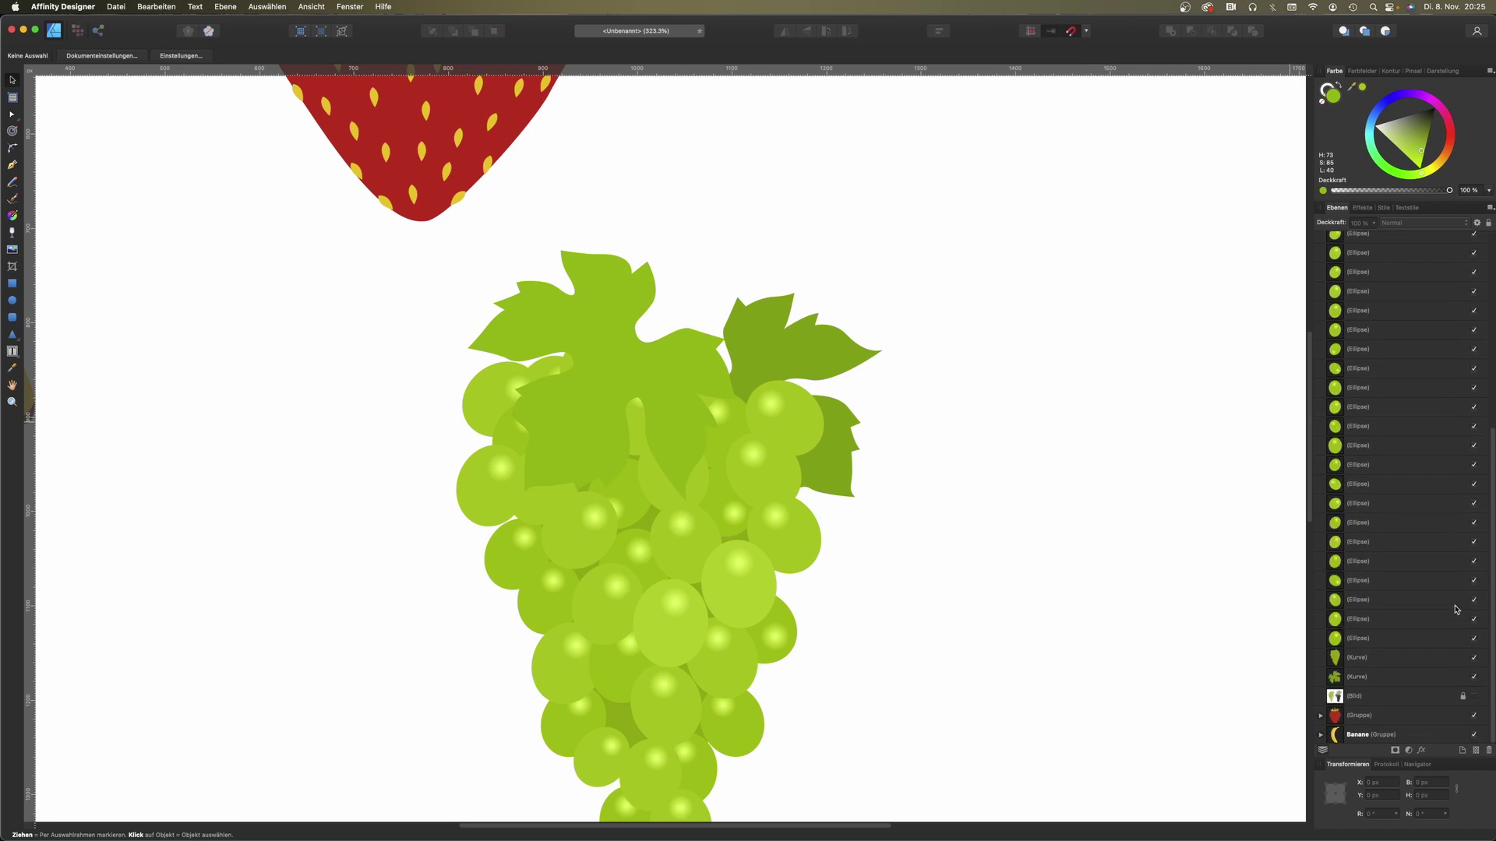
click(1474, 696)
Step: Draw a curved stem path along the photo's stem with the stem's sampled brown stroke
scroll(814, 483, up, 1)
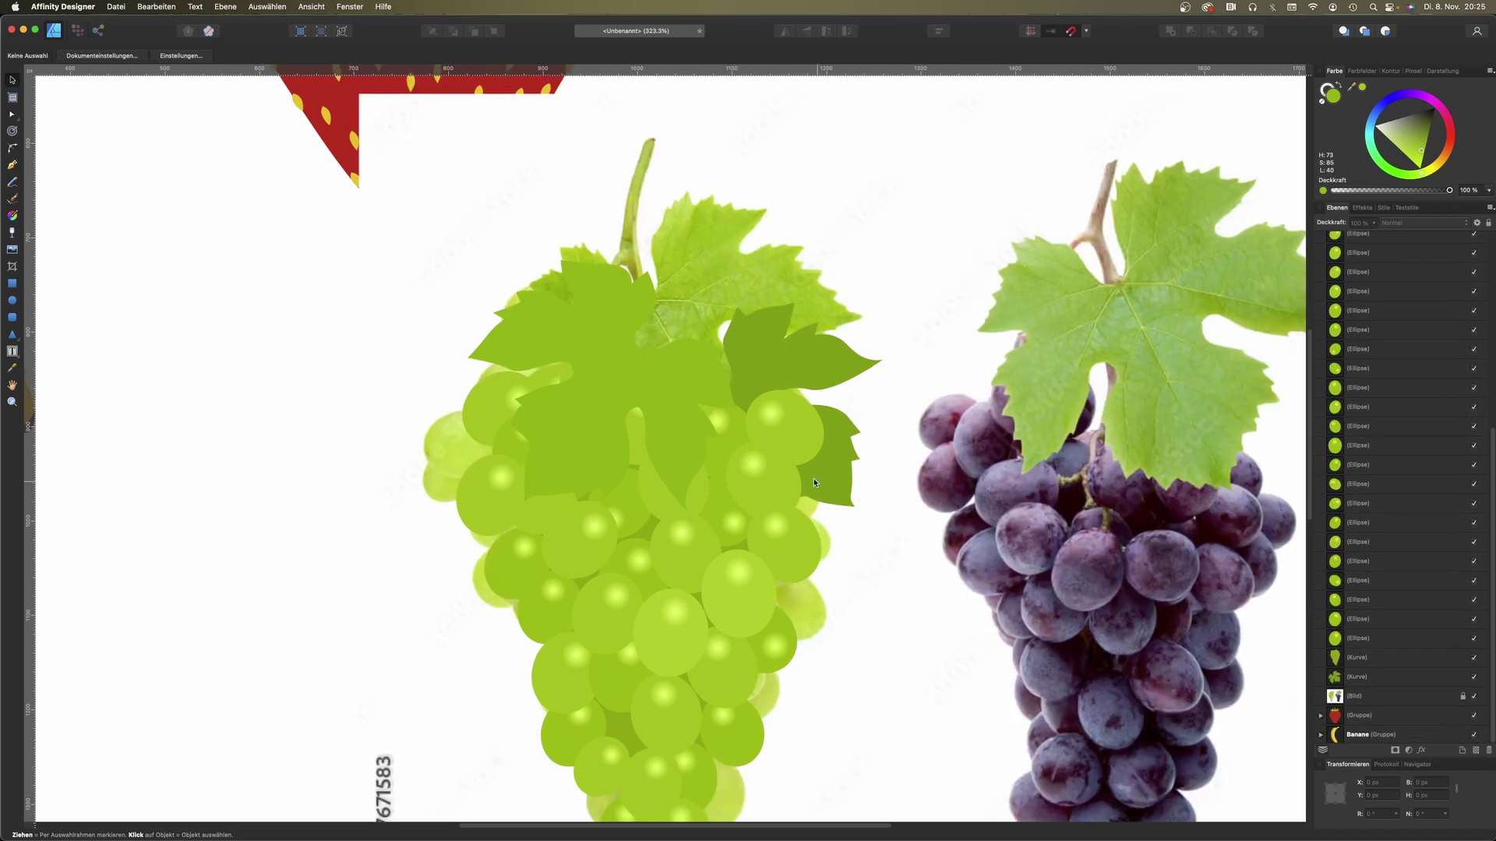
key(p)
click(604, 330)
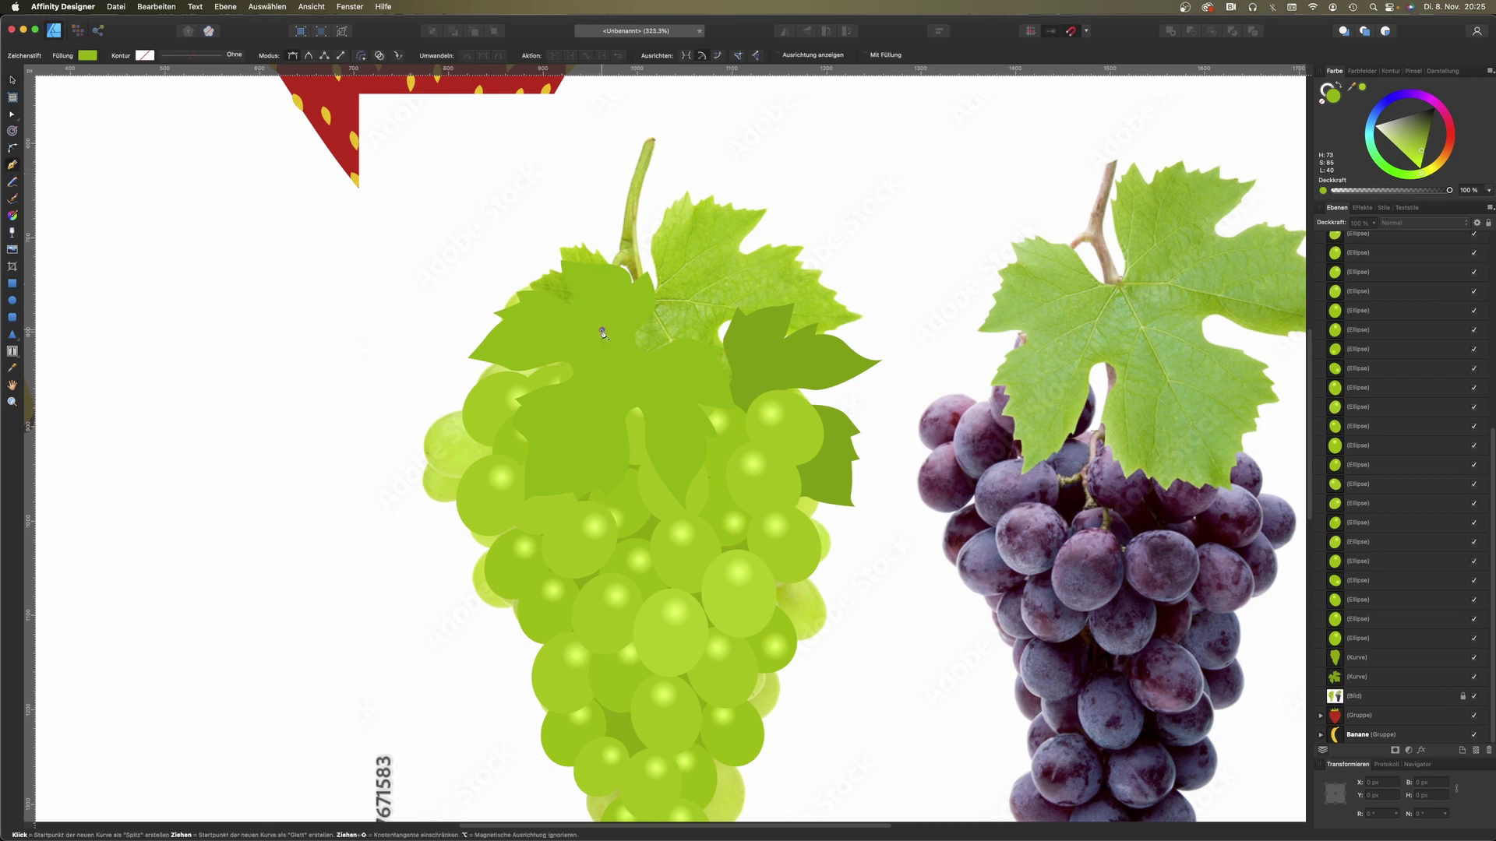
drag(631, 265, 646, 244)
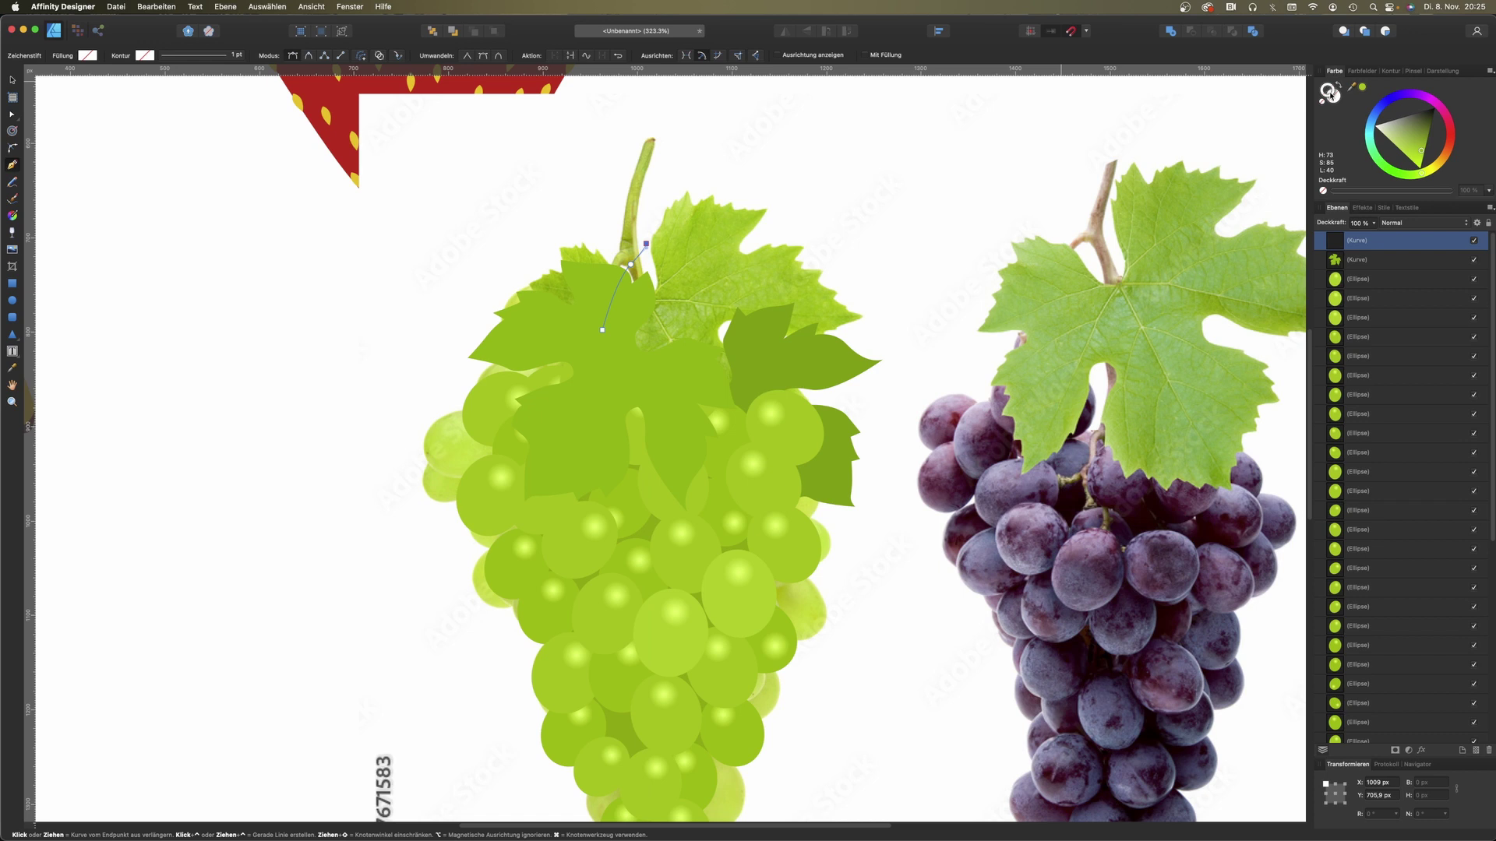
drag(1354, 88, 1092, 227)
click(1362, 88)
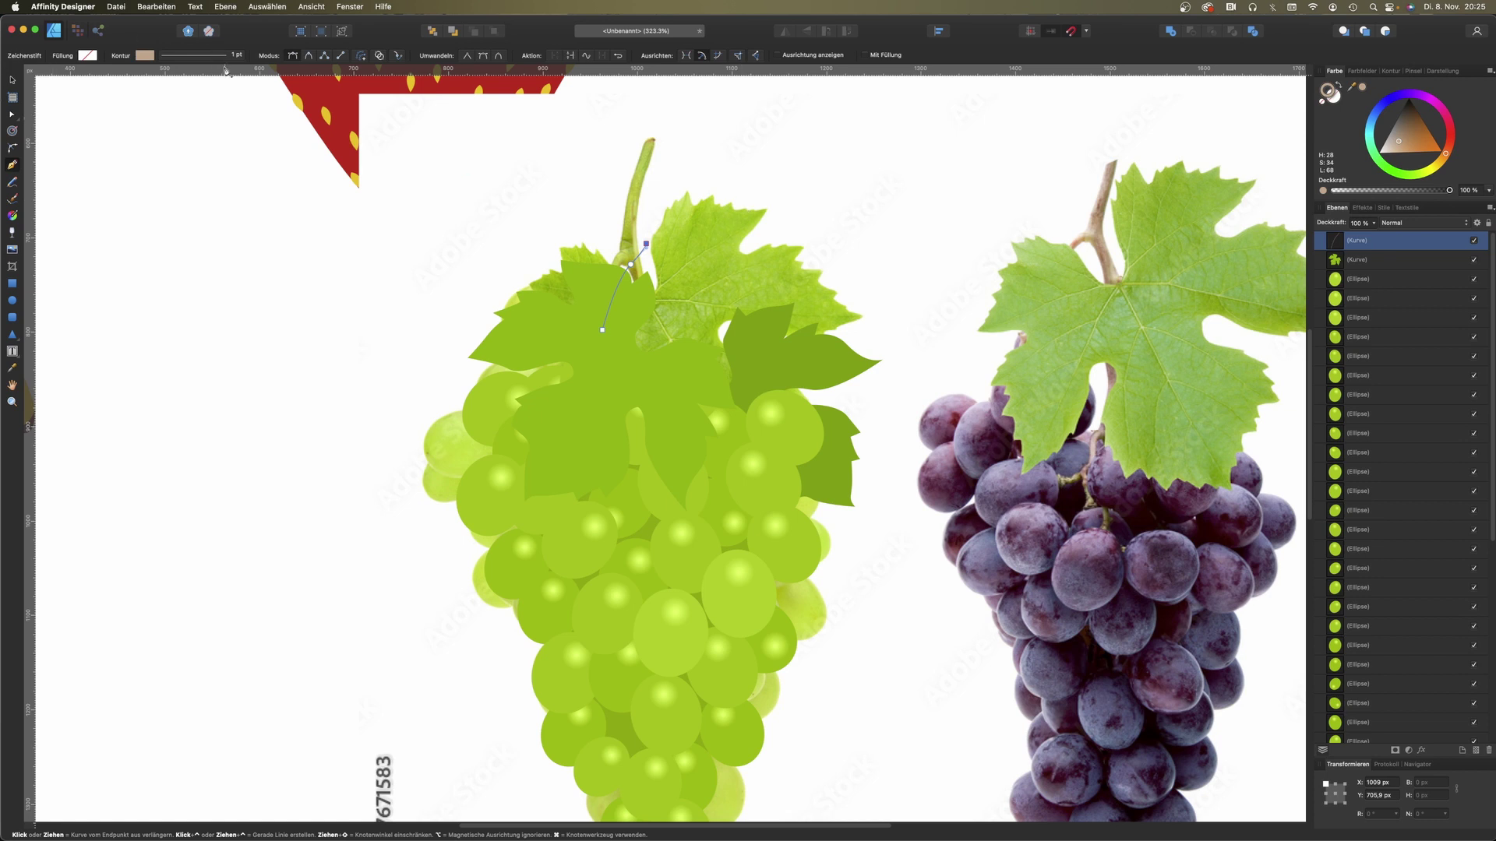
Step: Thicken the stem stroke to 23 pt, shift it to olive-yellow, and move it lower in the stack
click(195, 55)
drag(187, 92, 203, 96)
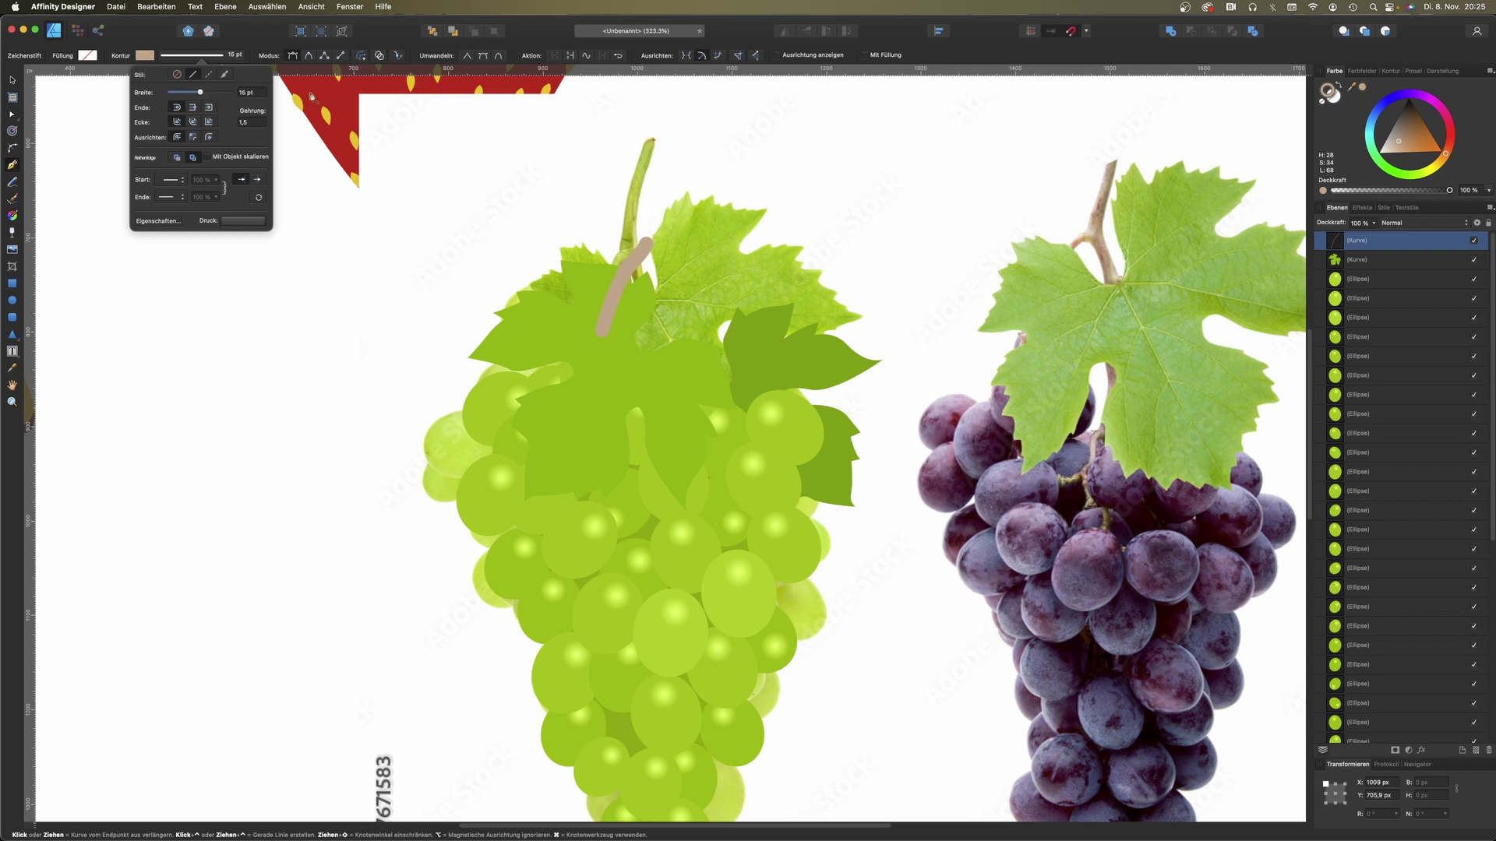
drag(1400, 145, 1414, 144)
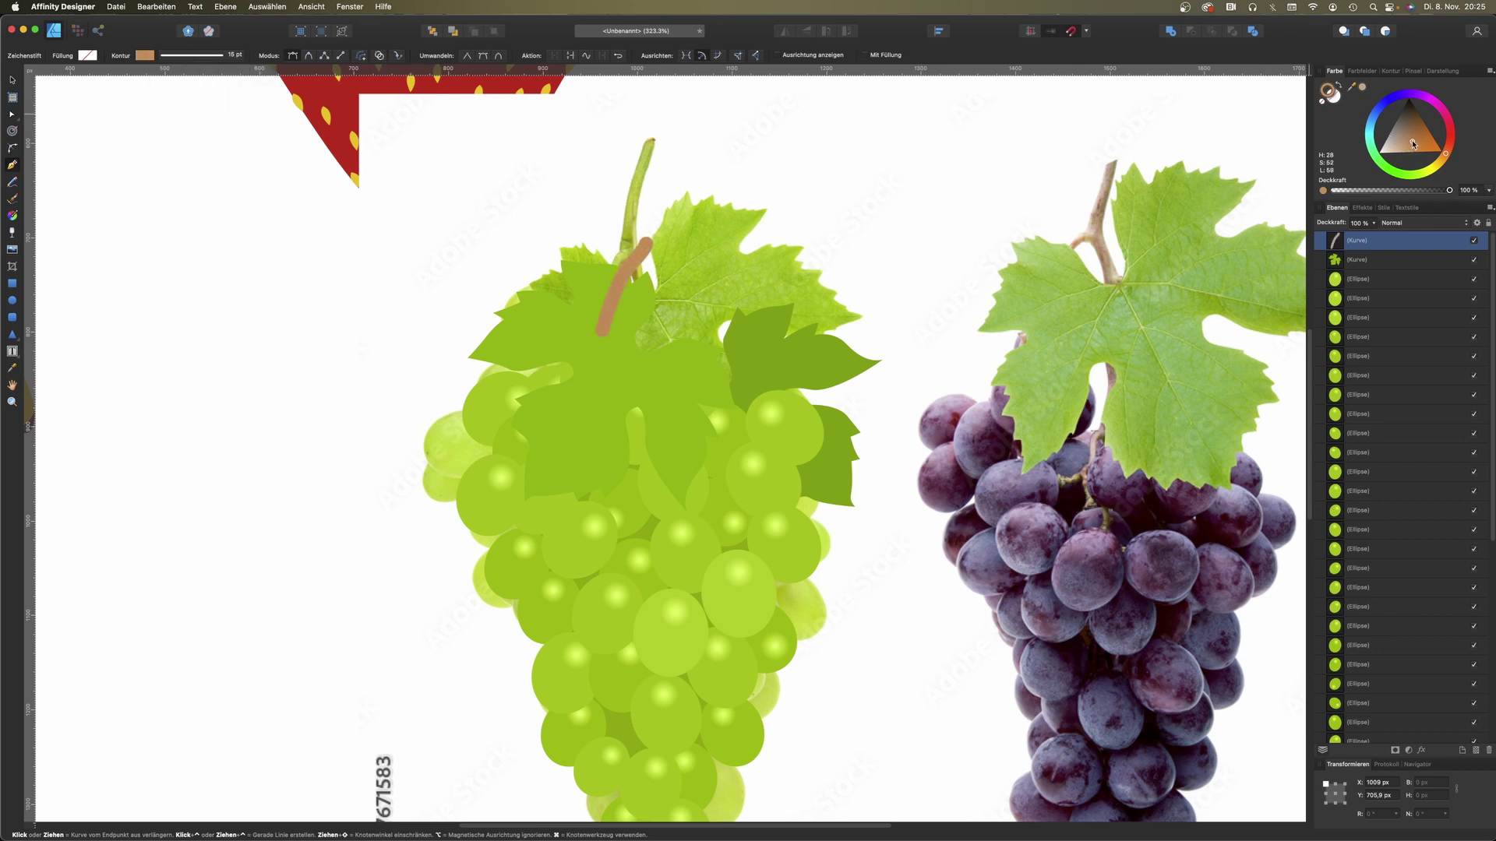
drag(1447, 158, 1441, 179)
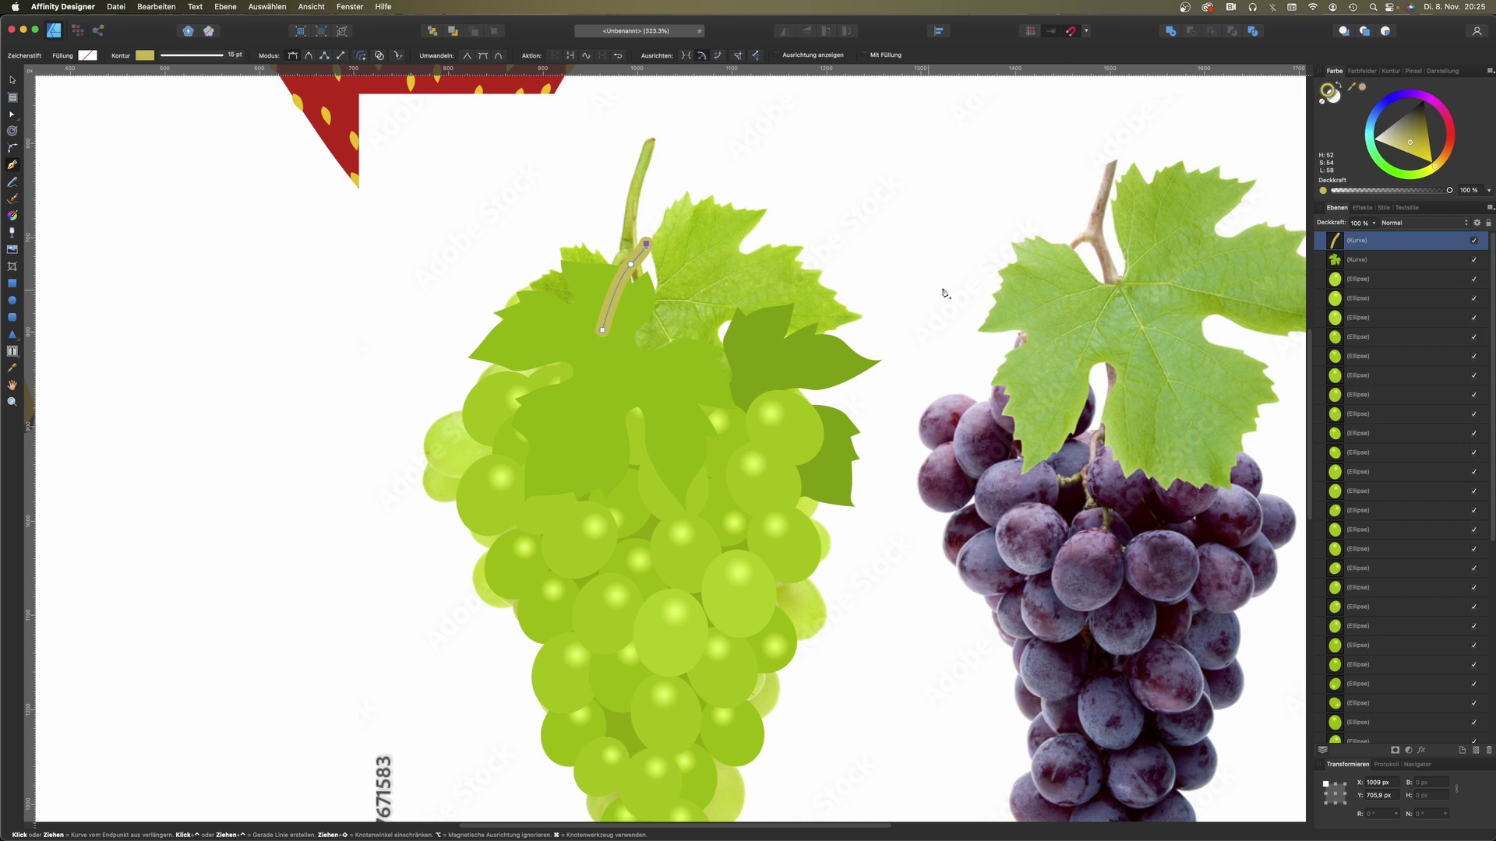
mouse_move(1332, 242)
mouse_down()
mouse_move(1350, 744)
mouse_move(1347, 687)
mouse_up()
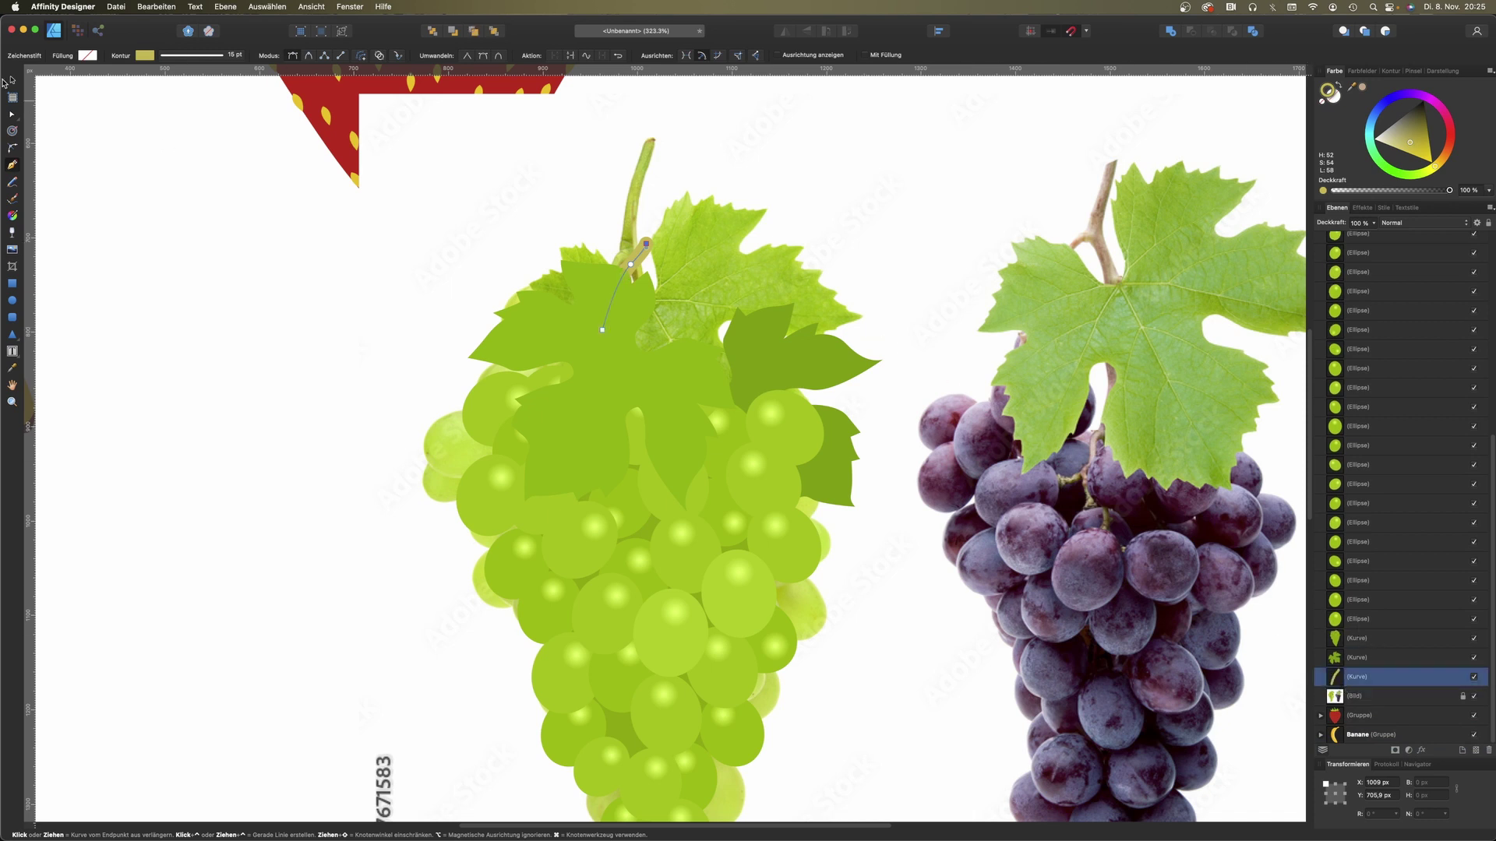
Step: Drag the stem's nodes so it bends and rises above the leaves
click(10, 116)
drag(646, 244, 646, 232)
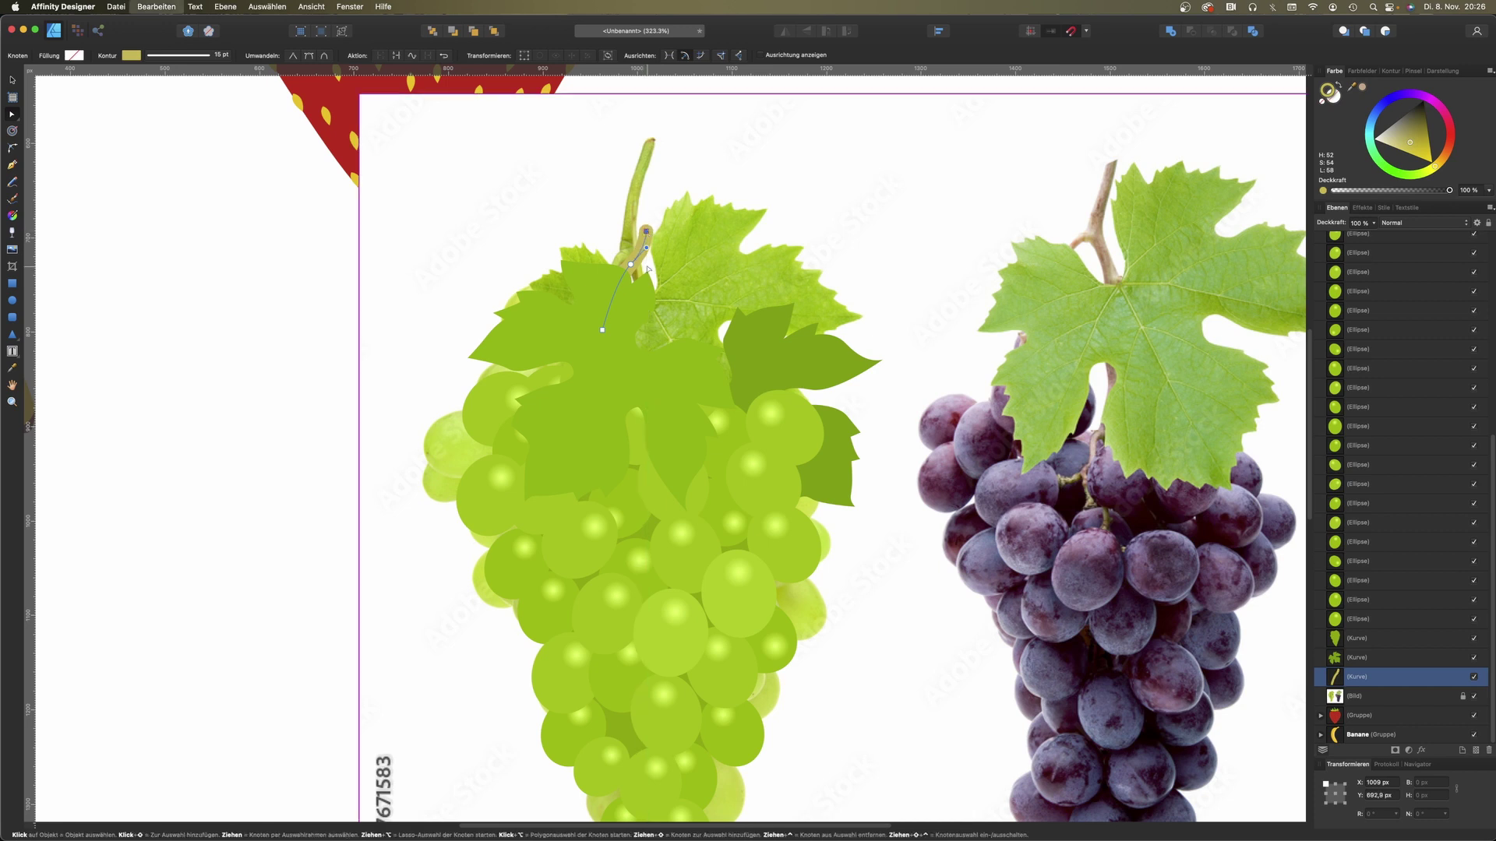
drag(602, 330, 714, 329)
drag(631, 265, 697, 271)
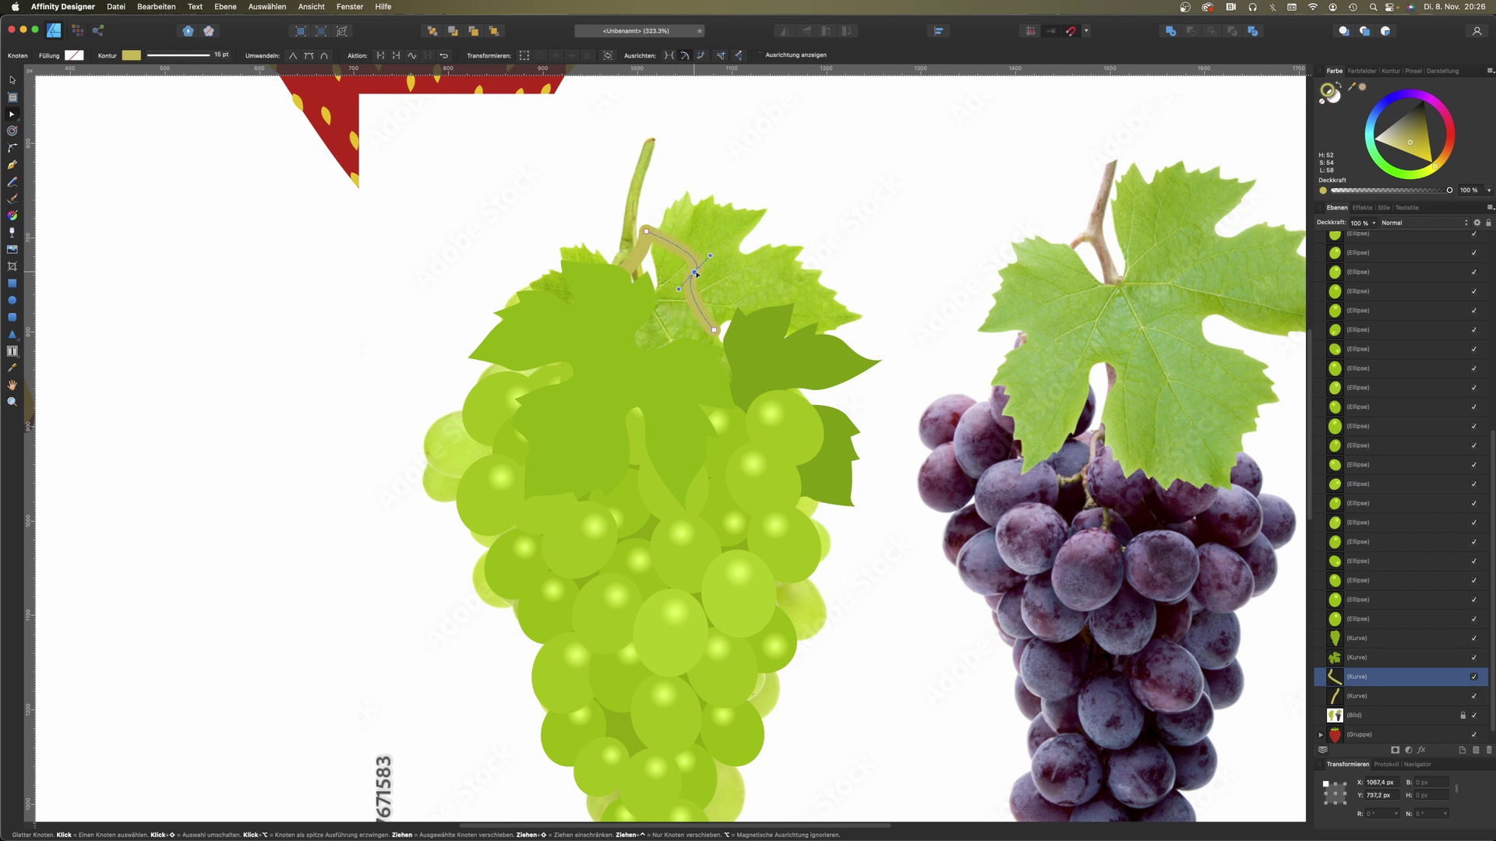
drag(714, 331, 696, 370)
mouse_move(697, 271)
mouse_down()
mouse_move(667, 271)
mouse_move(653, 142)
mouse_up()
Step: Set the stem stroke to 22 pt and taper it with a custom pressure curve
click(234, 53)
drag(189, 93, 190, 93)
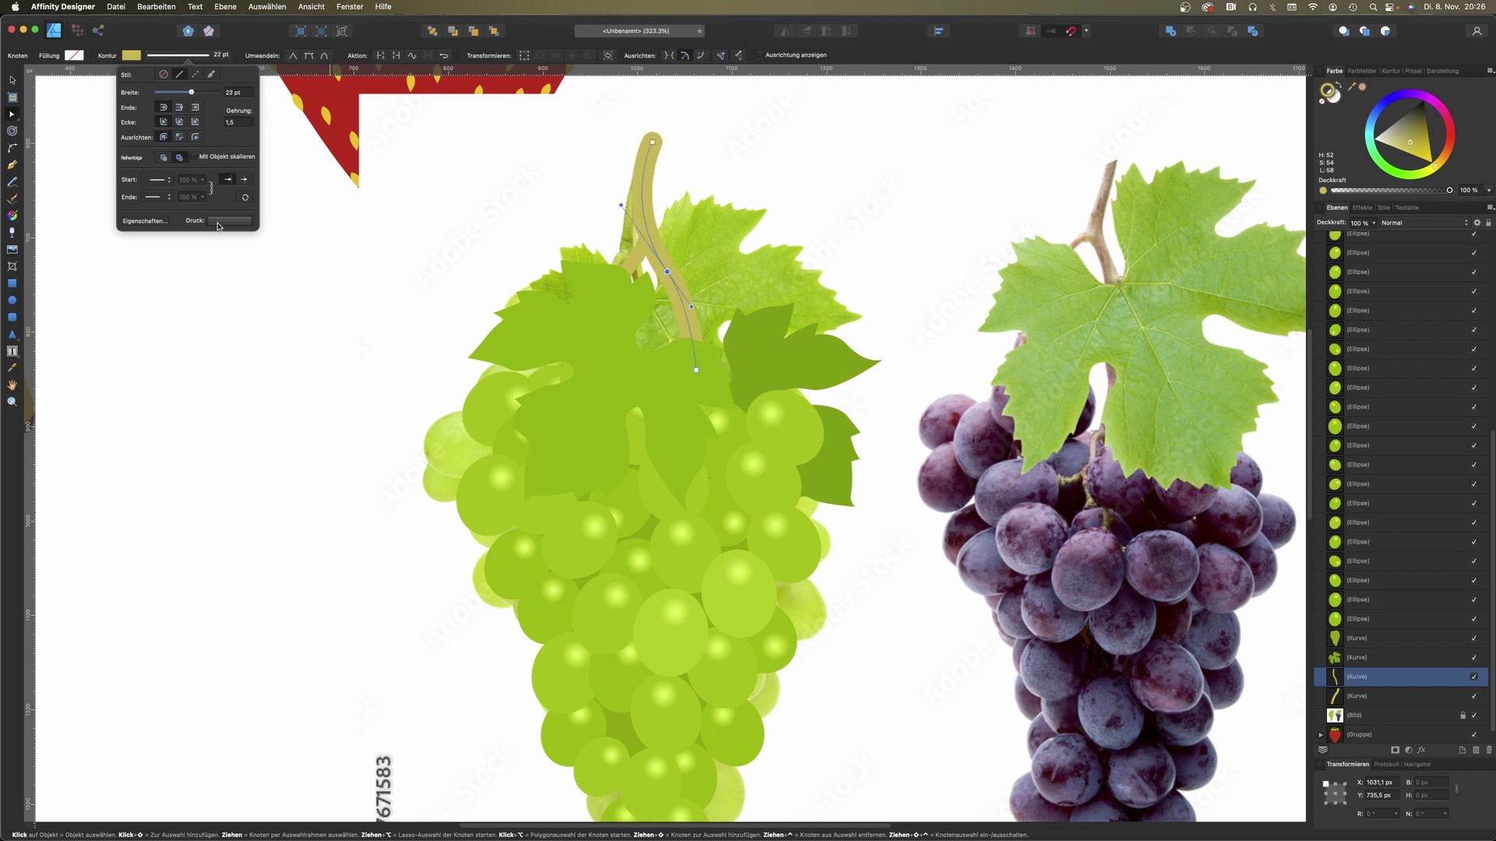
click(226, 221)
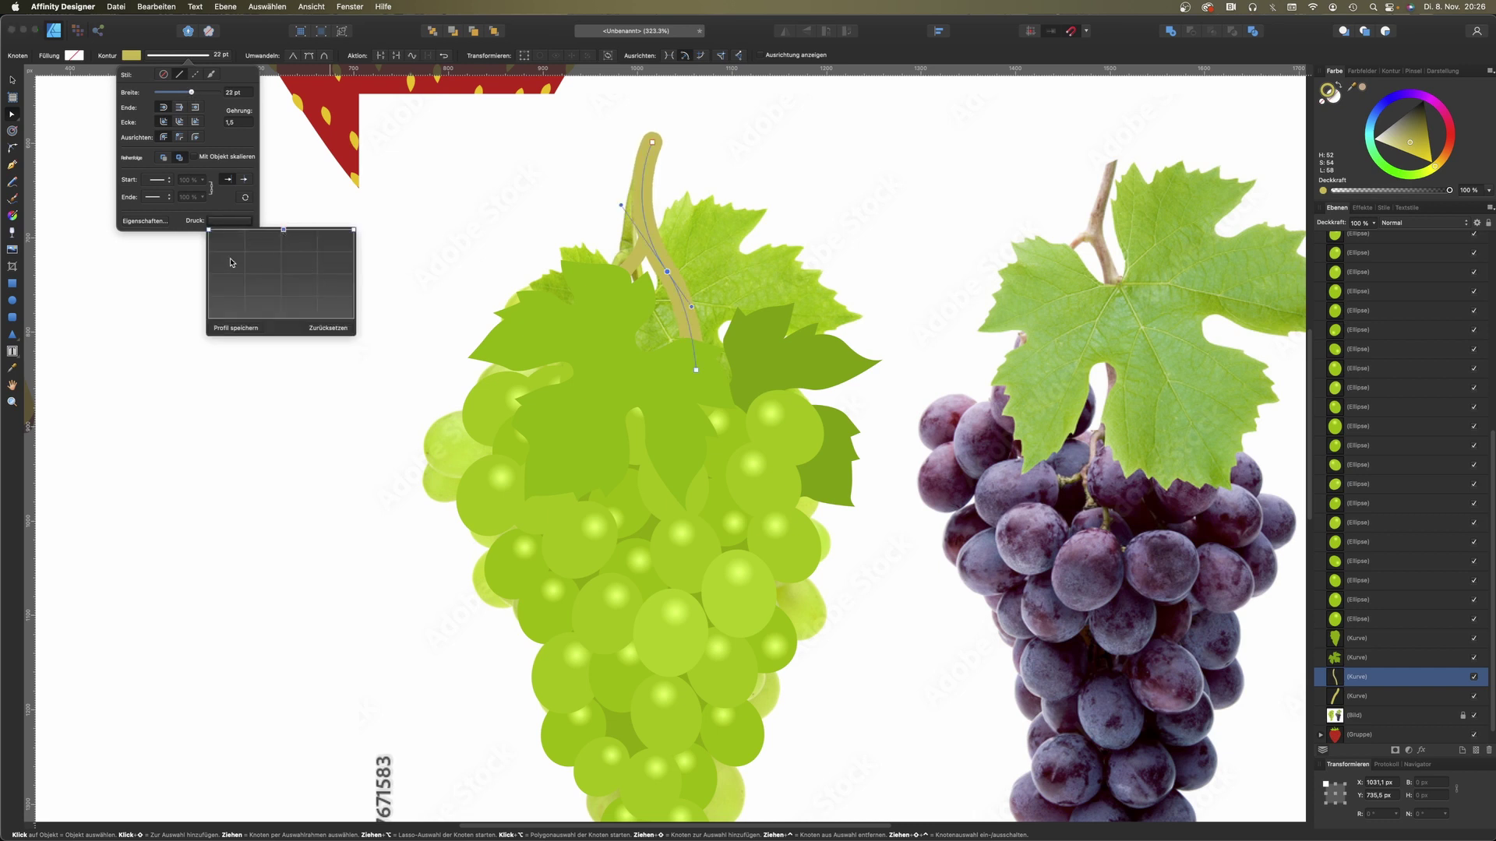
drag(209, 234, 281, 270)
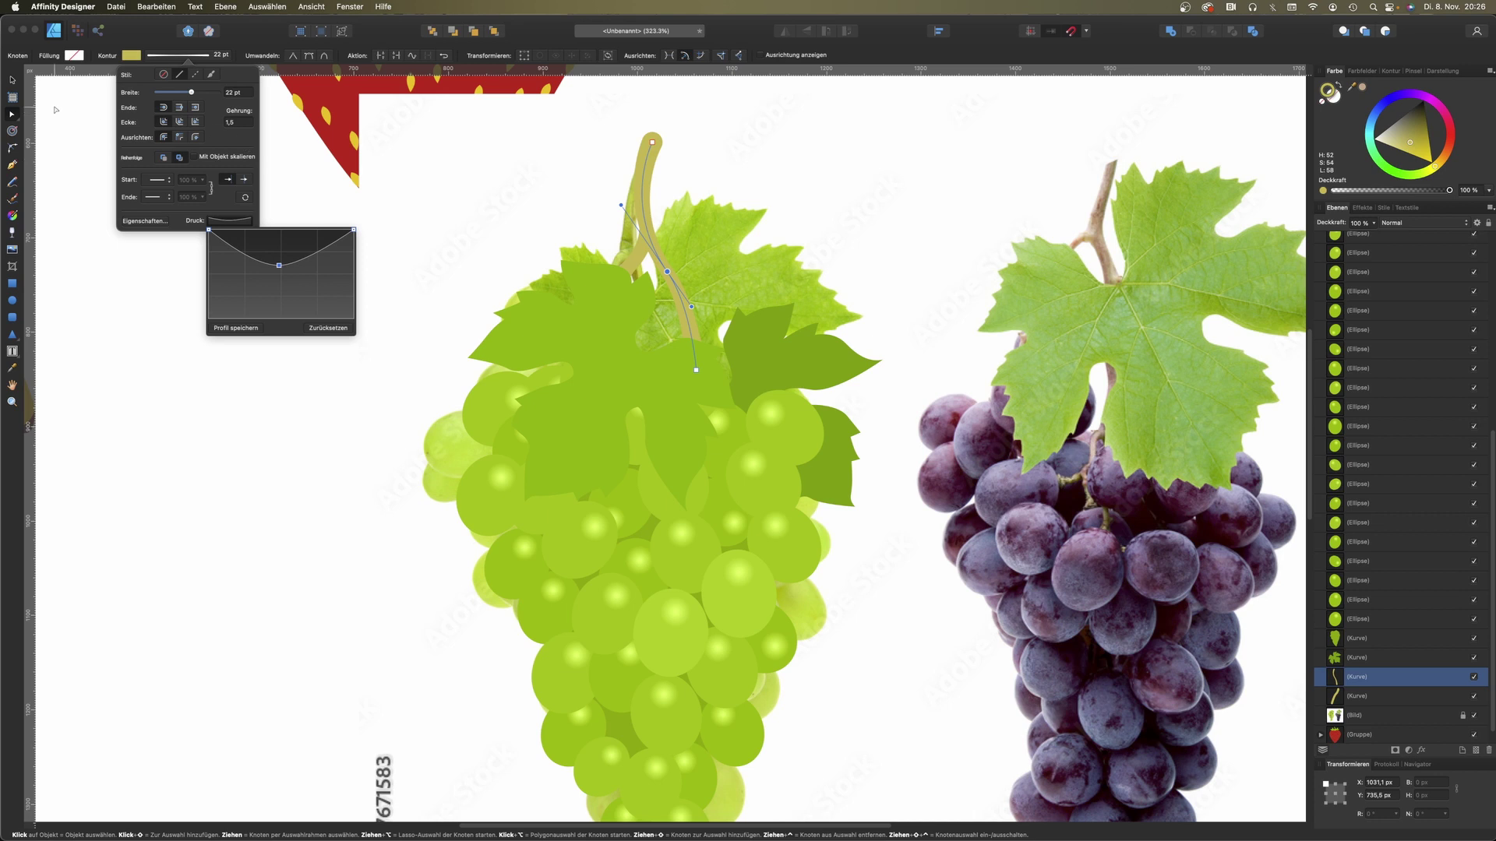
Step: Delete the grape reference photo and shift the front leaf to the left
key(v)
click(857, 152)
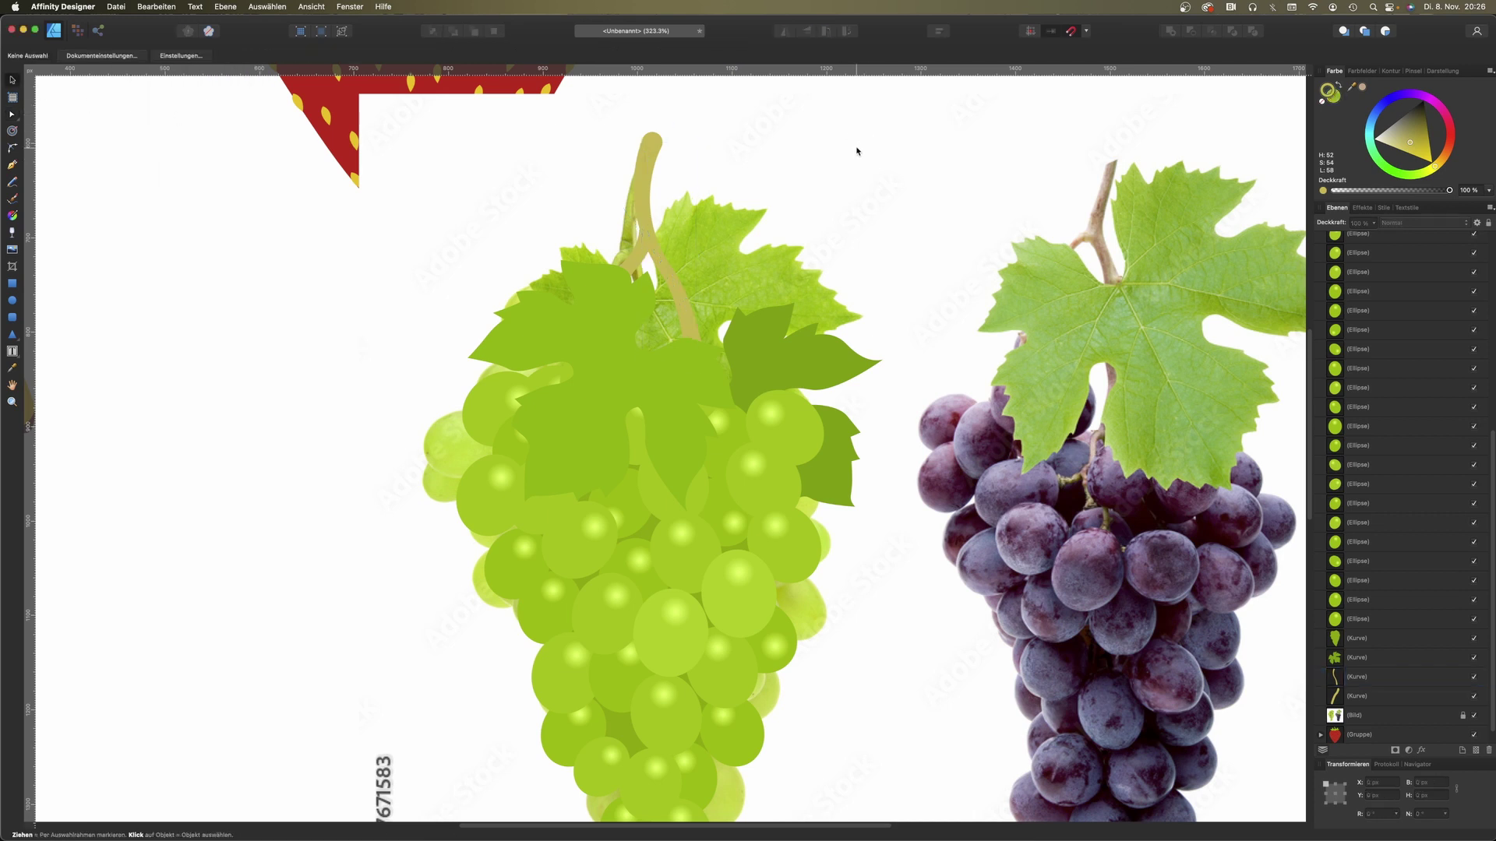
scroll(1413, 490, down, 1)
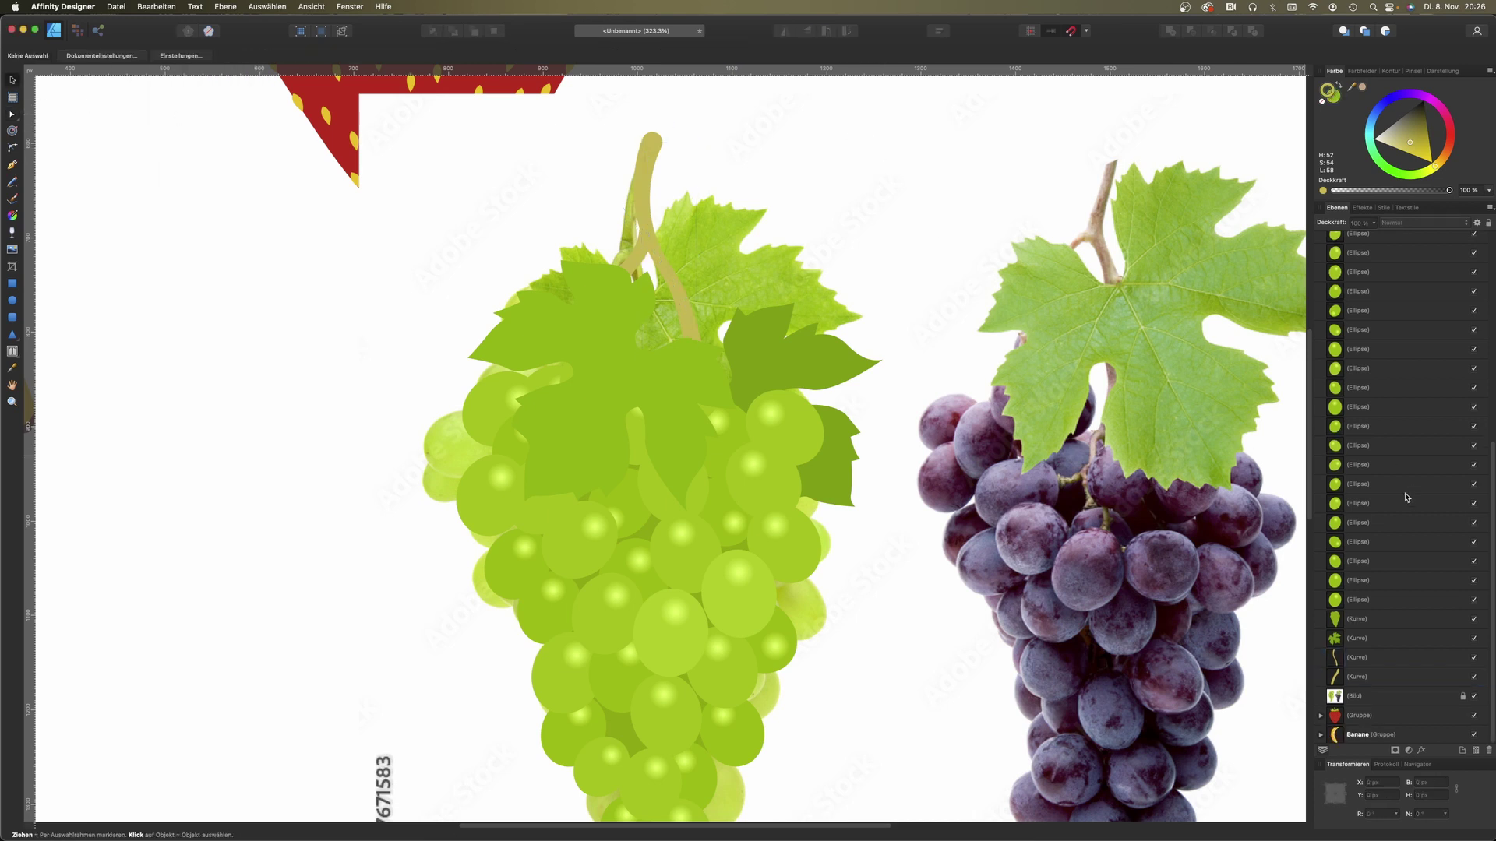
click(1437, 701)
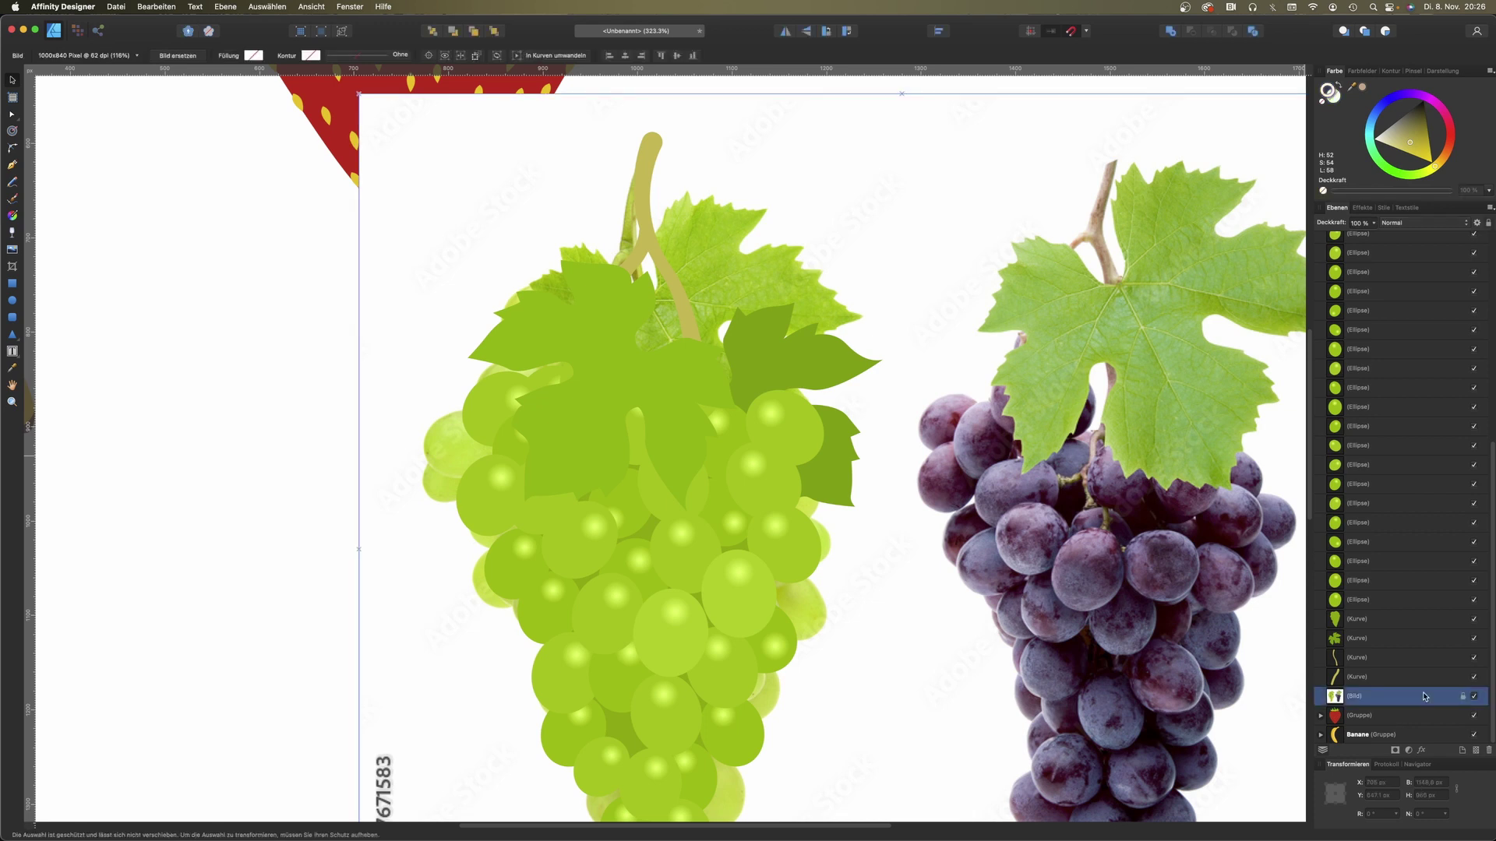
key(Delete)
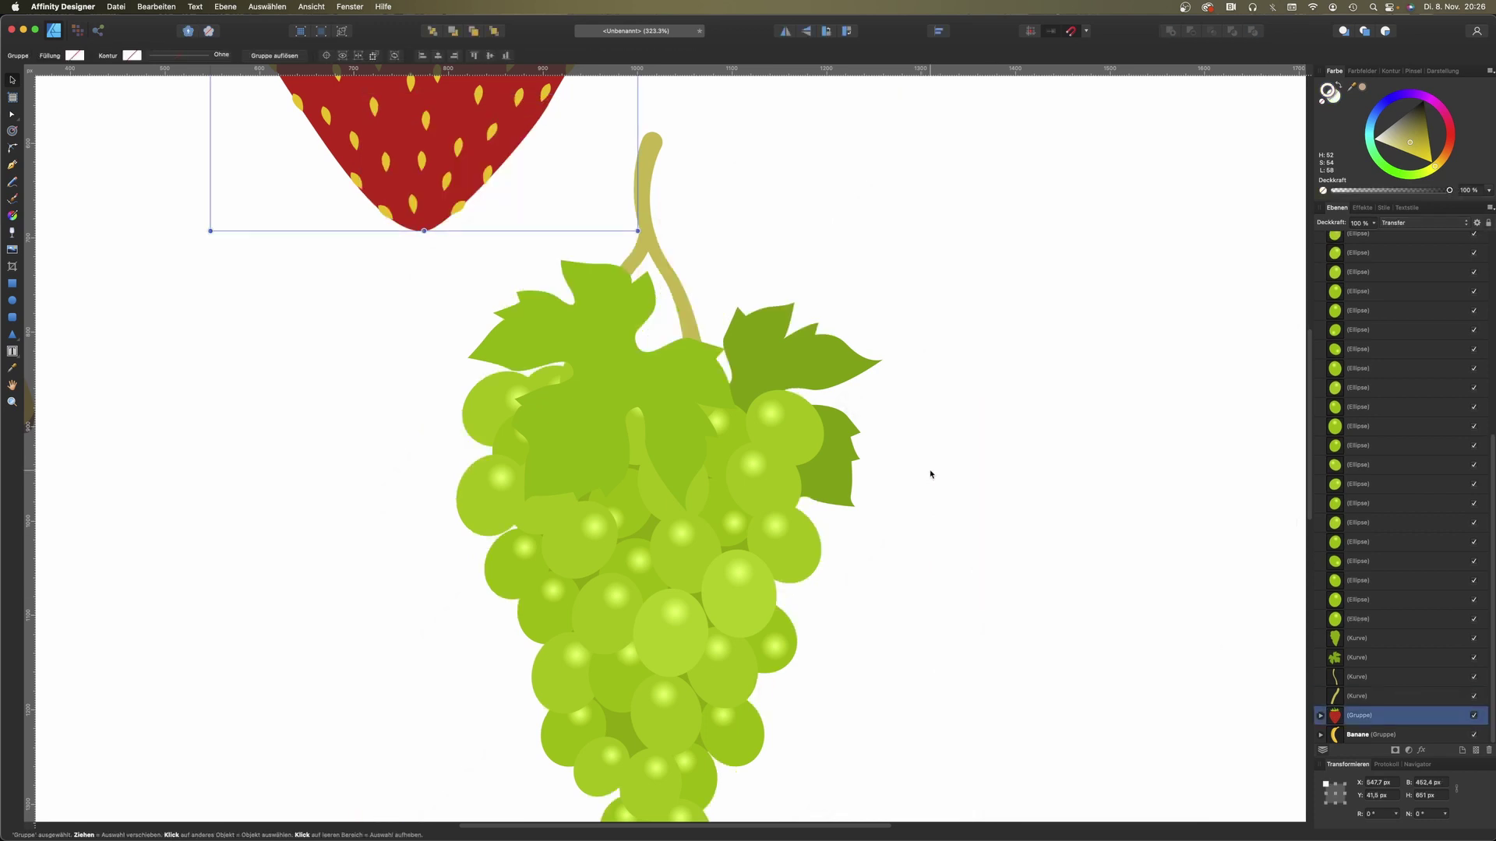
drag(689, 390, 651, 391)
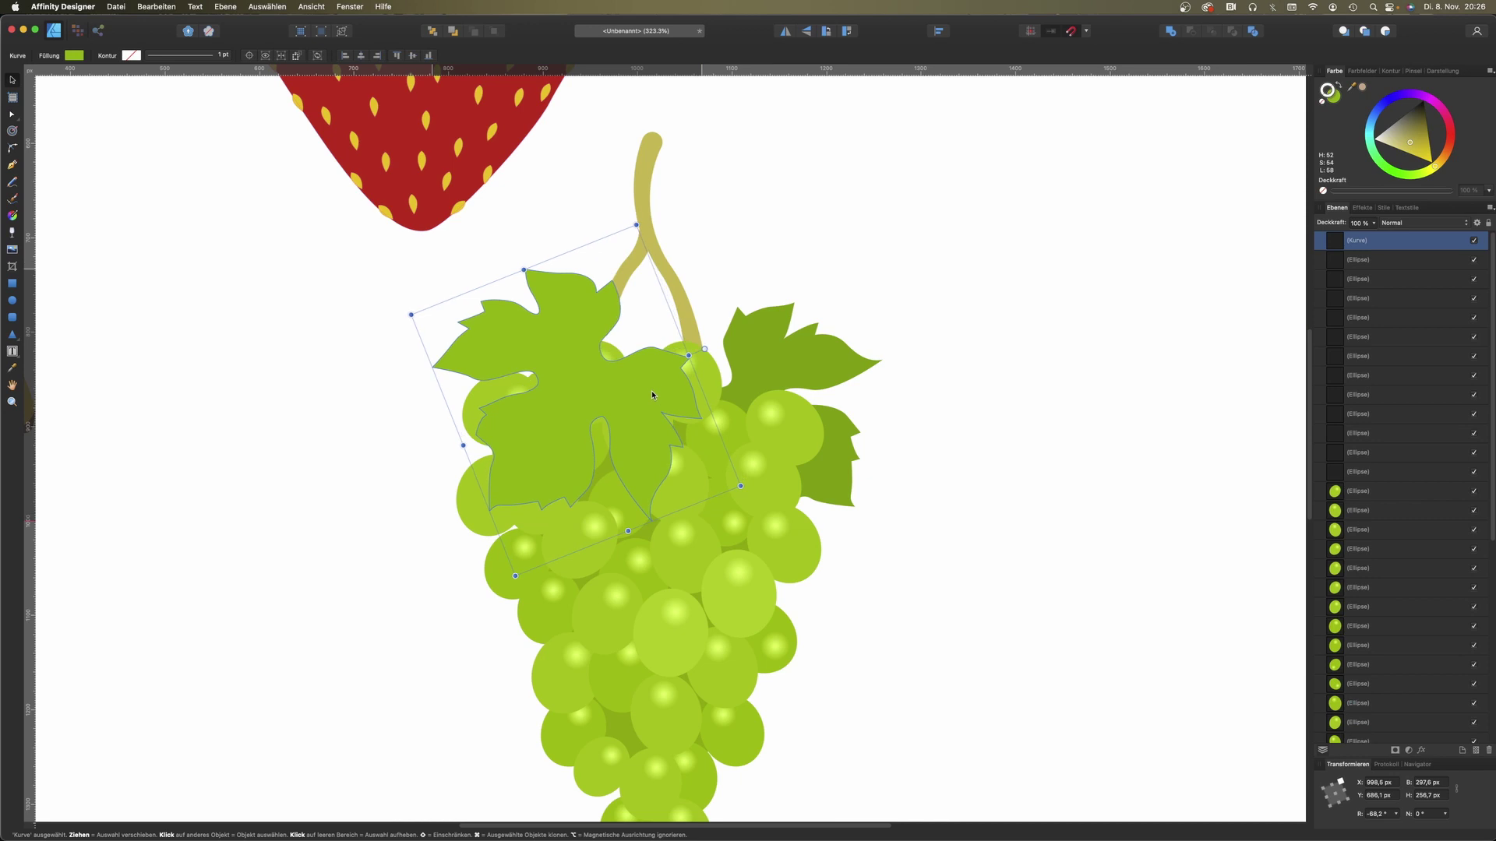
Step: Extend the left stem branch downward and bend it with a newly added node
key(a)
click(627, 269)
drag(602, 335, 588, 369)
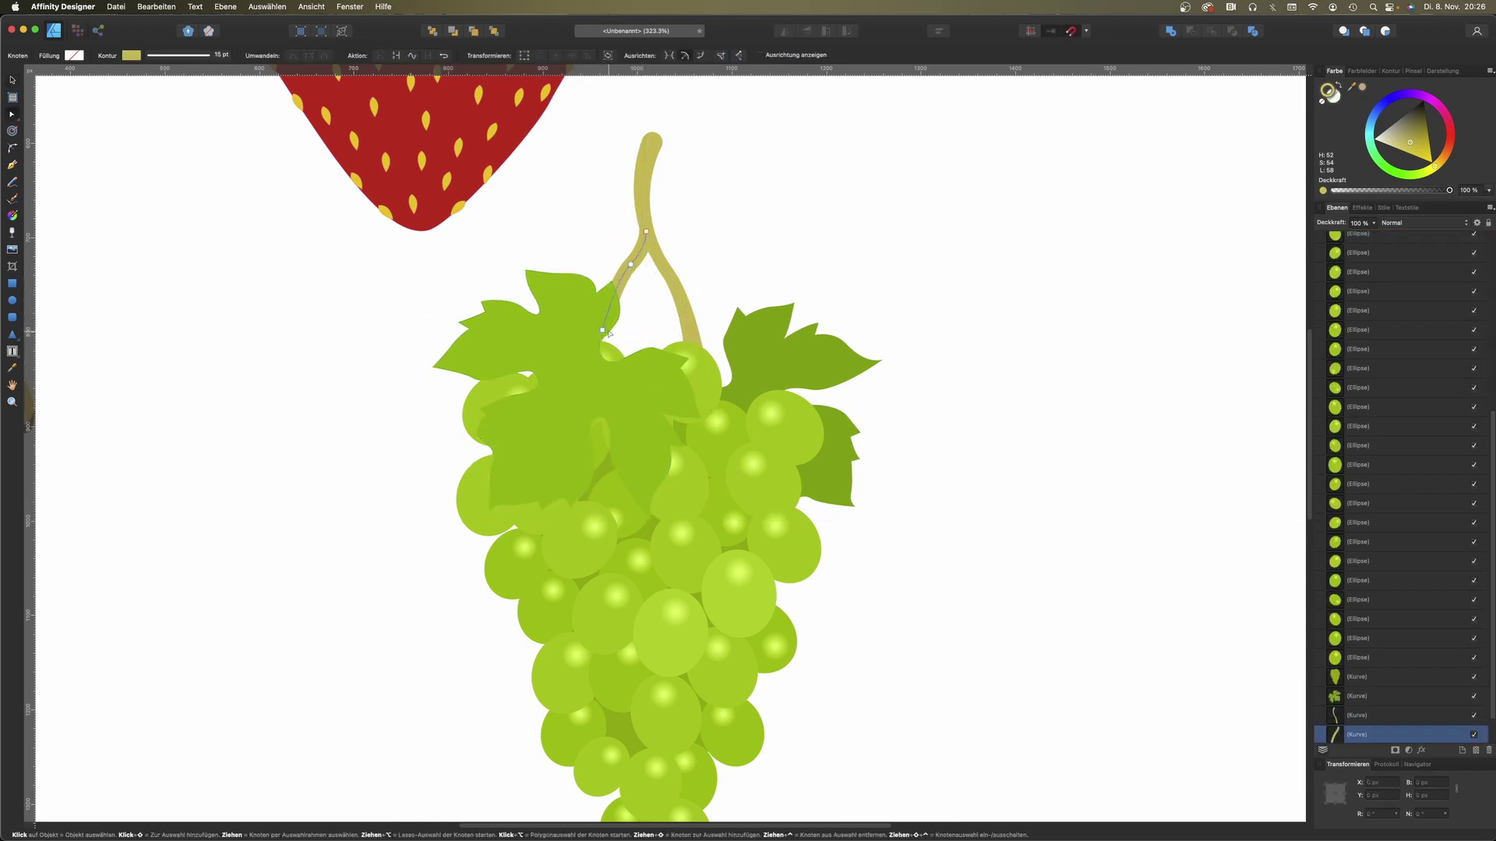
click(615, 281)
drag(622, 289, 599, 311)
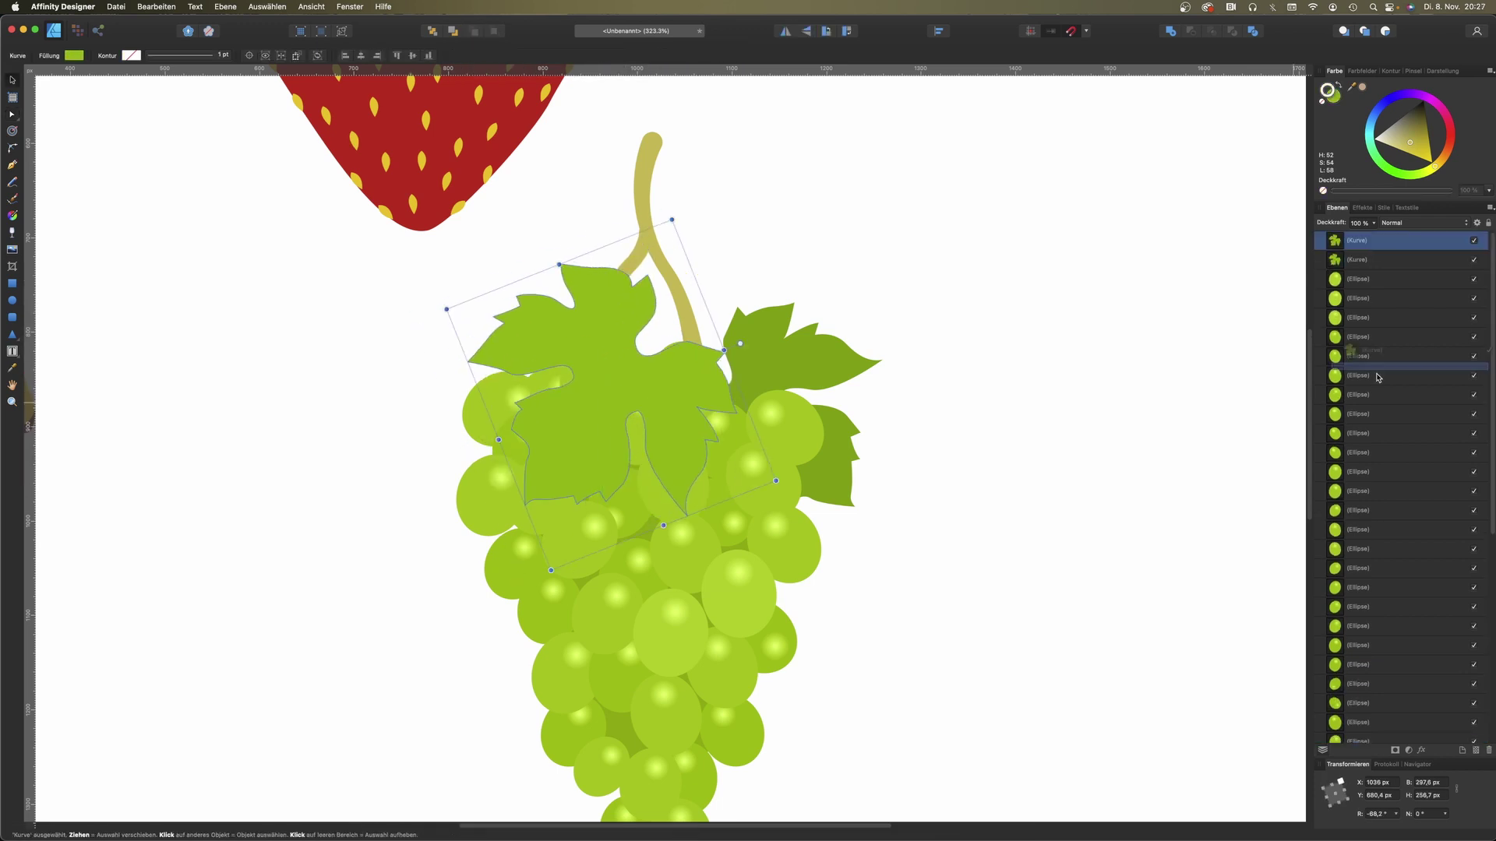
Step: Group the 43 grape objects and name the group "Trauben"
key(super+0)
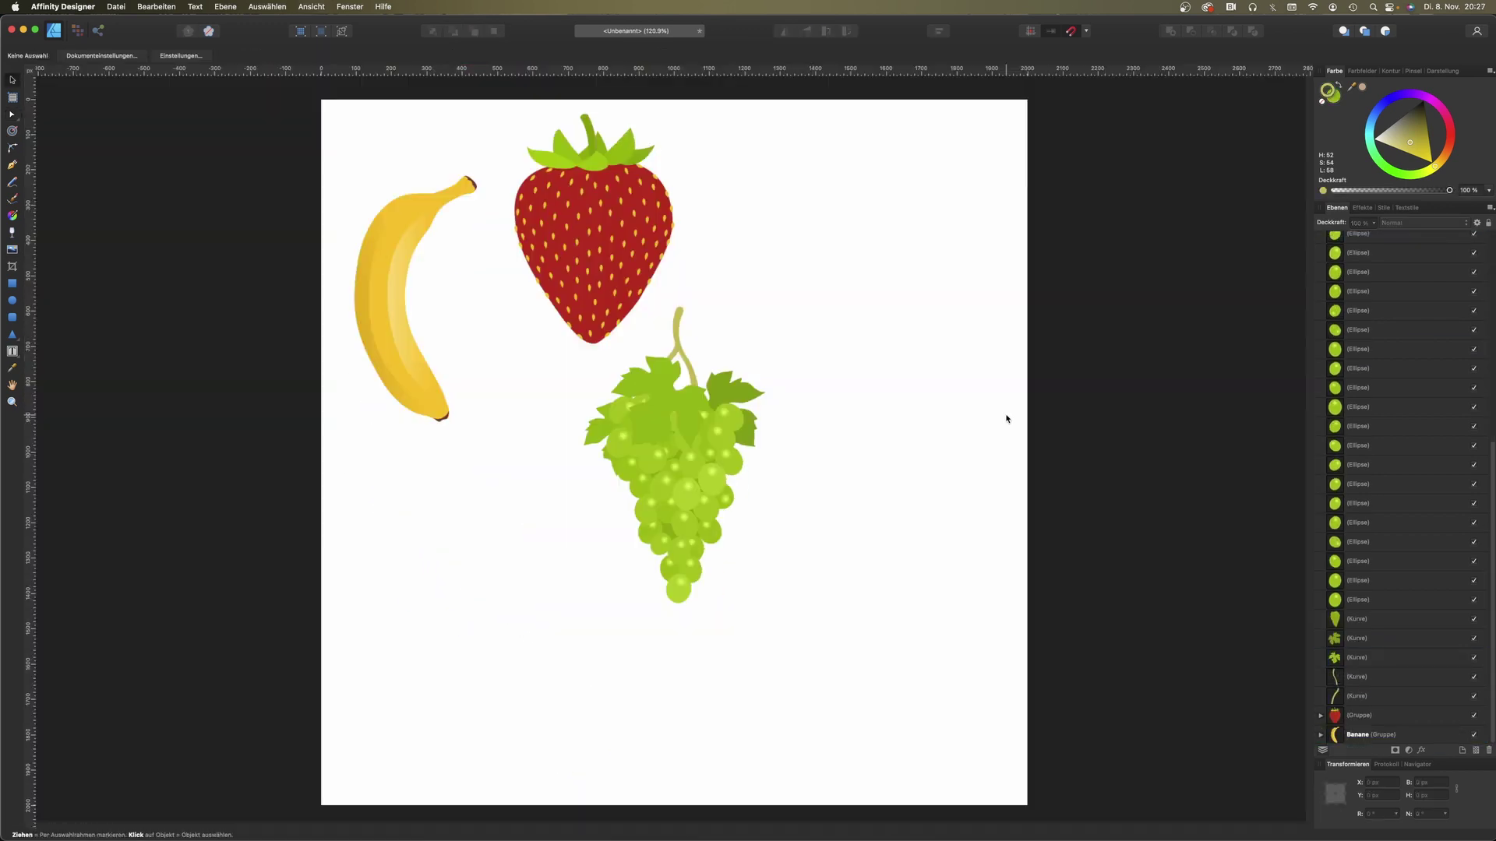
drag(886, 277, 562, 694)
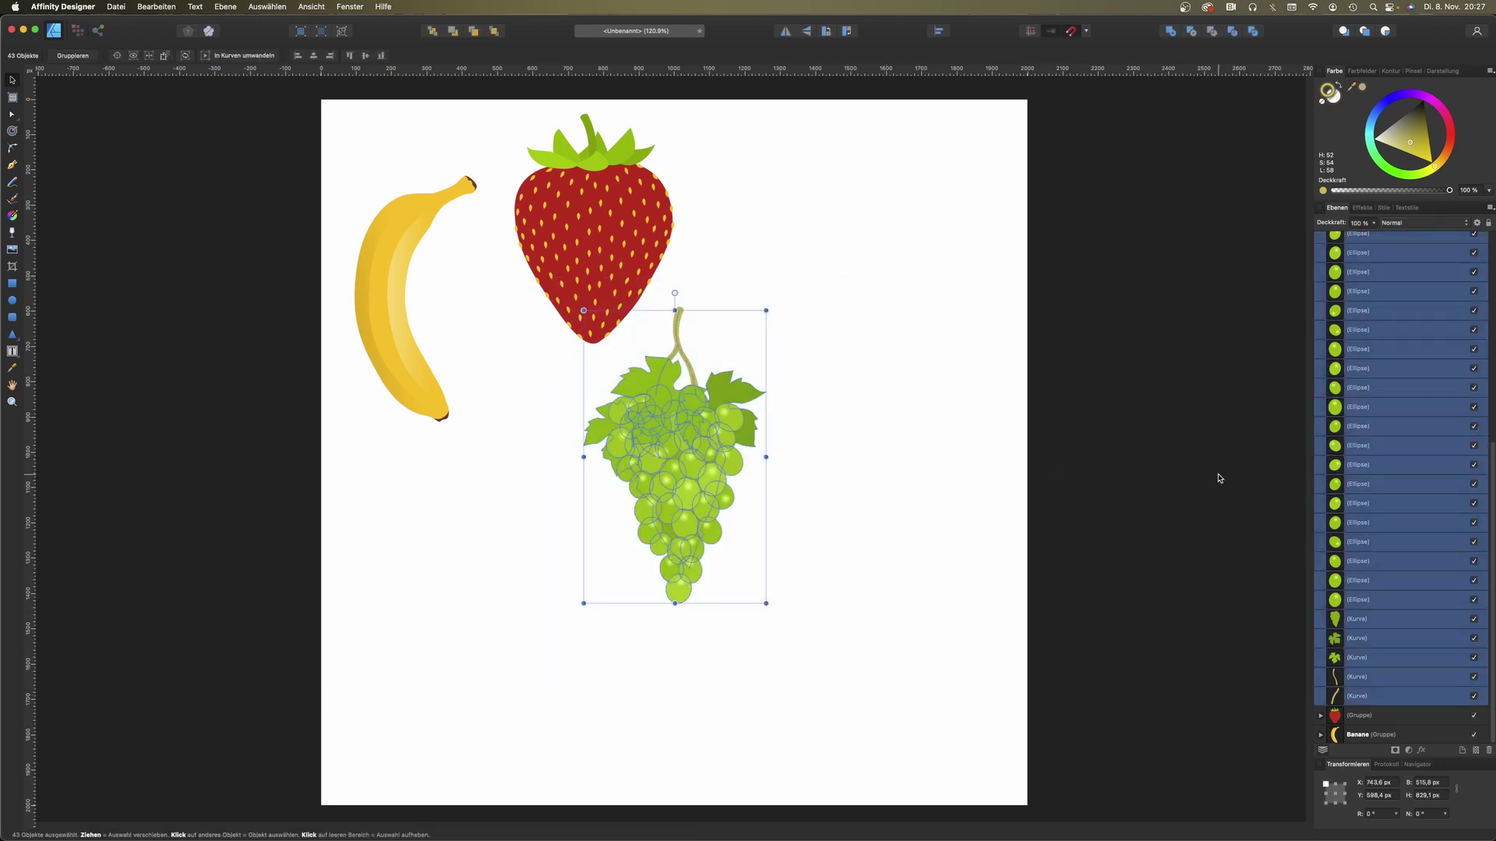
key(super+g)
double_click(1368, 240)
text(T)
key(Return)
key(b)
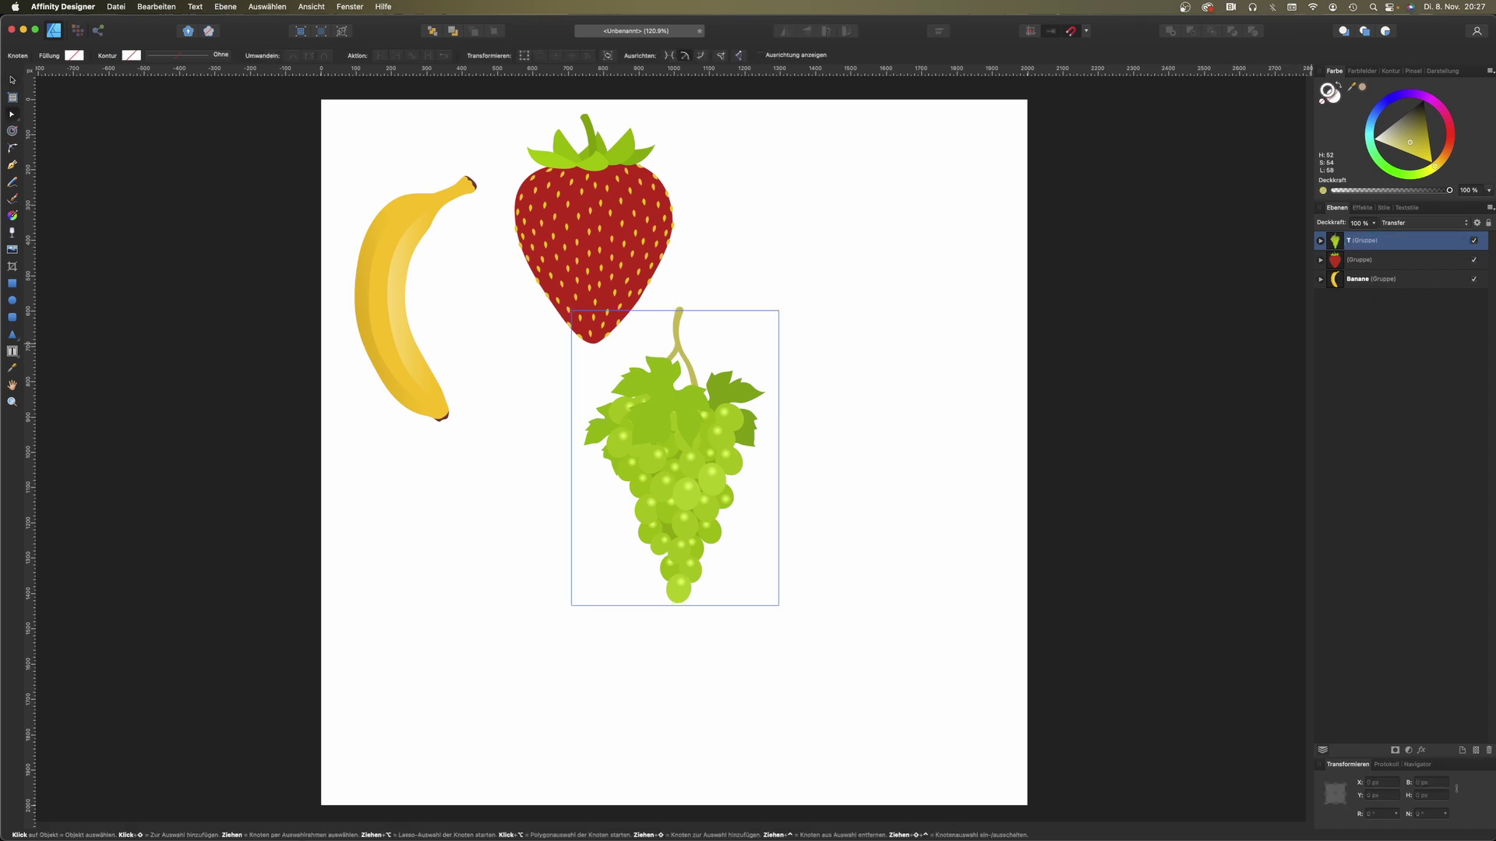
double_click(1356, 240)
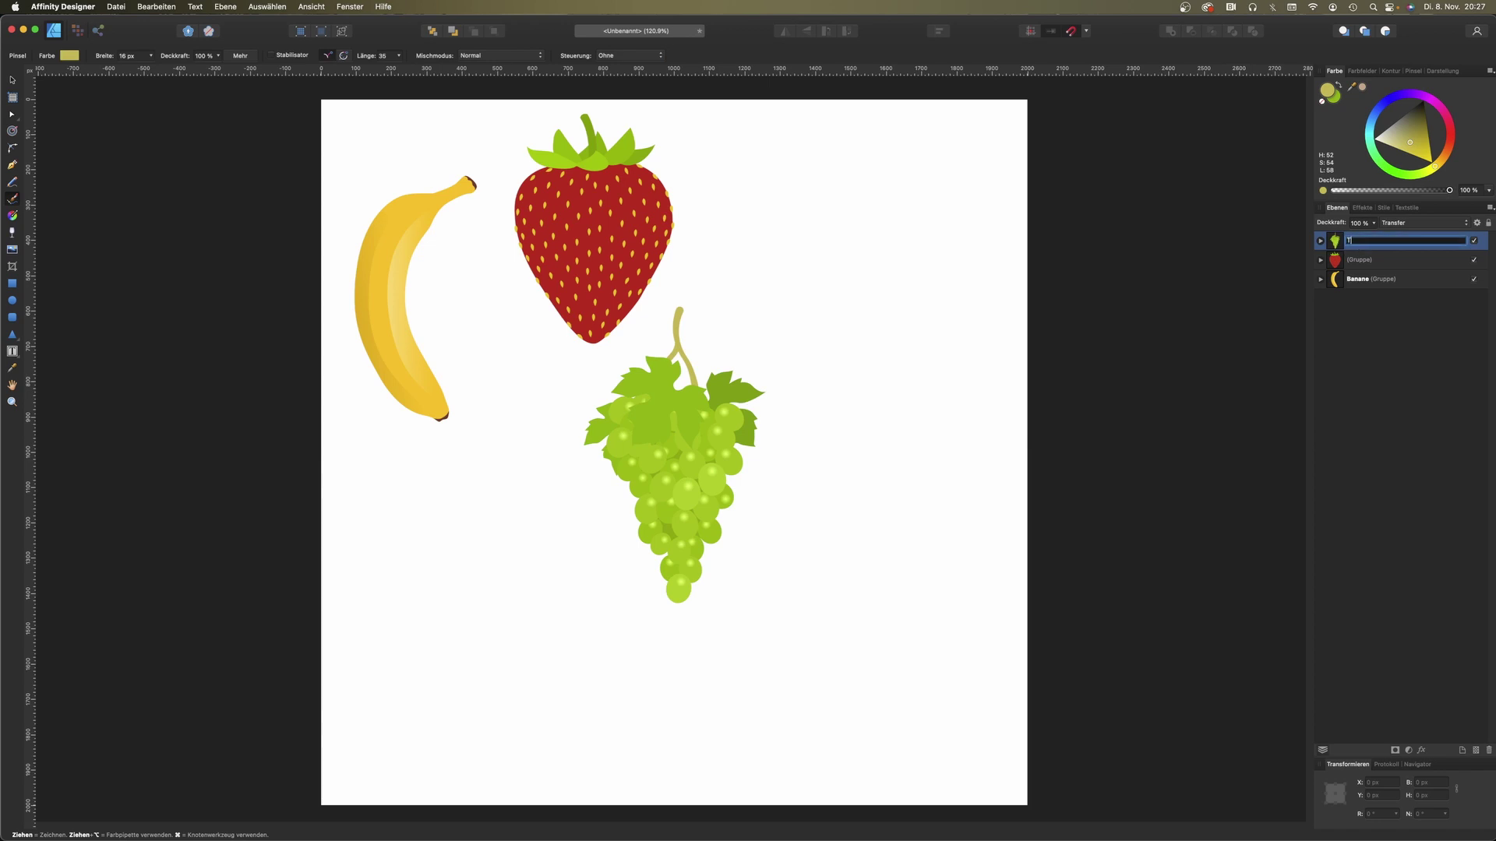
key(Return)
Step: Rename the strawberry group "Erdbeere" and undo a stray brush stroke on the leaves
double_click(1359, 260)
text(Erdbeere)
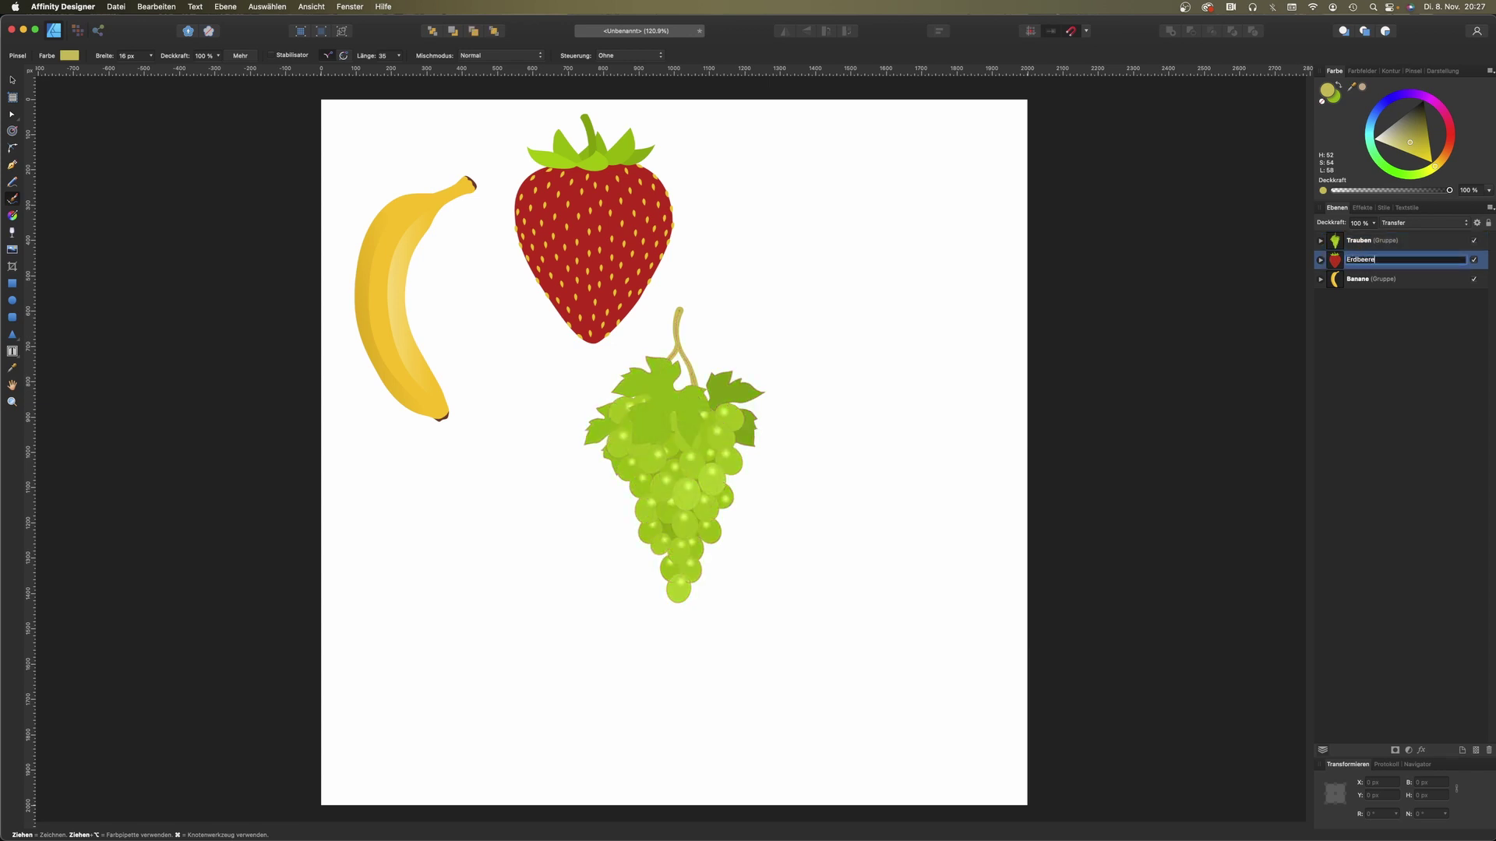
key(Return)
drag(766, 387, 720, 400)
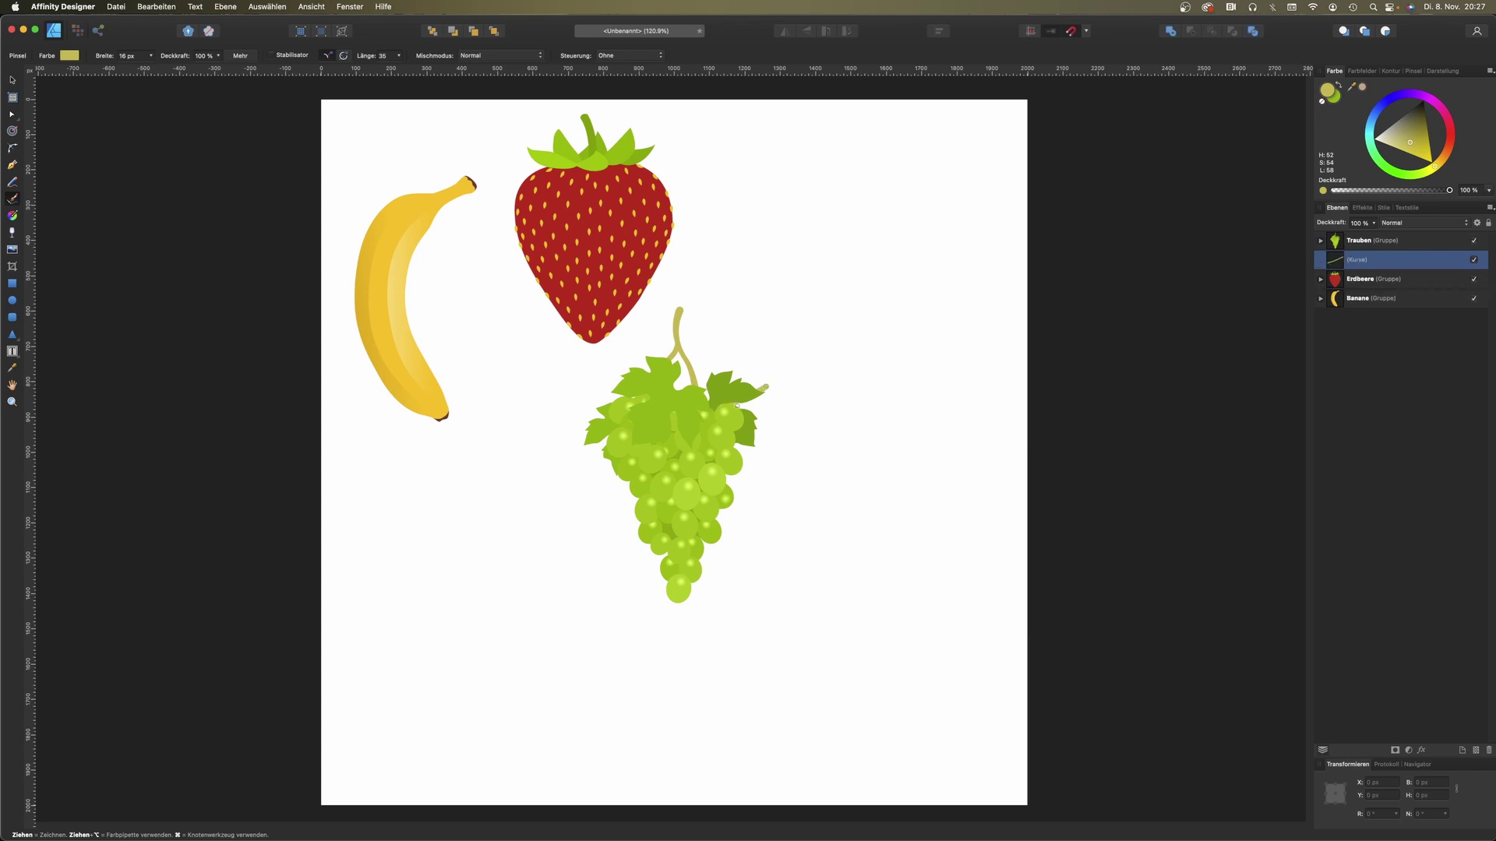
key(super+z)
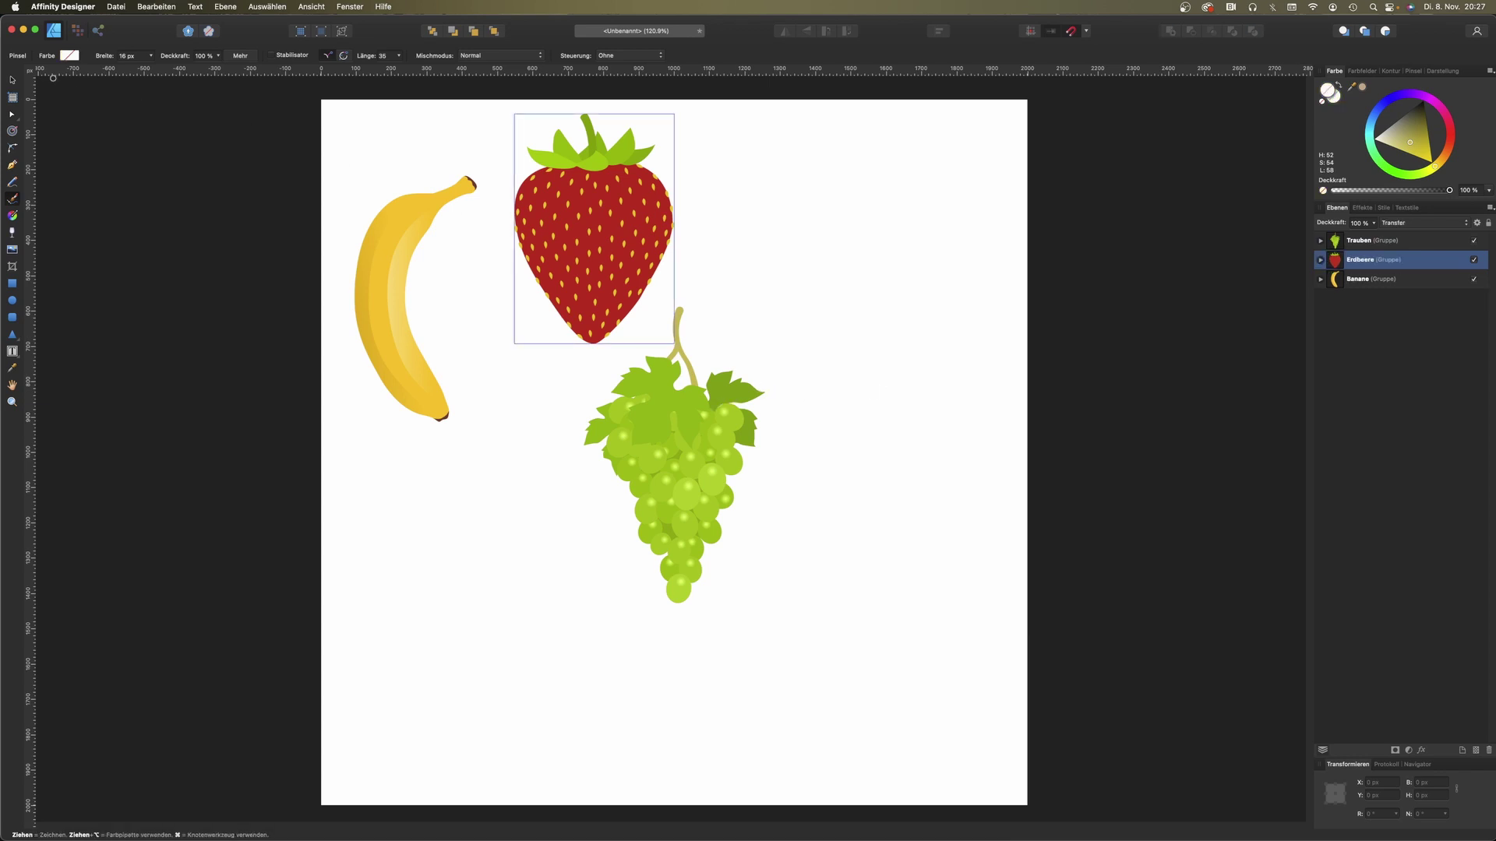
Step: Move the grape bunch beside the strawberry, shrink it, and align it
click(12, 80)
drag(678, 483, 780, 296)
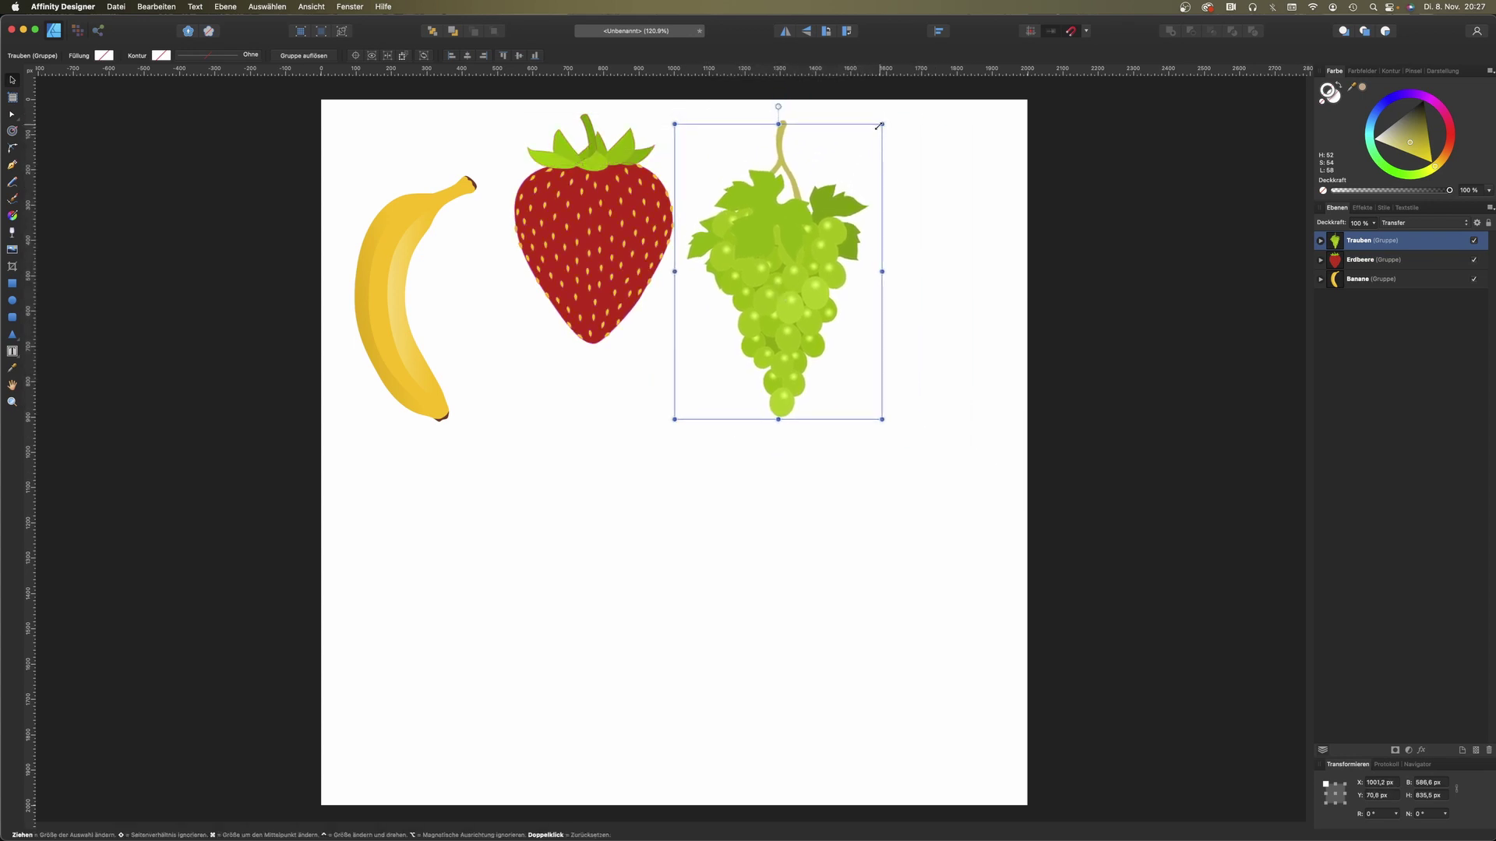
drag(879, 125, 863, 147)
drag(768, 249, 778, 234)
click(1028, 286)
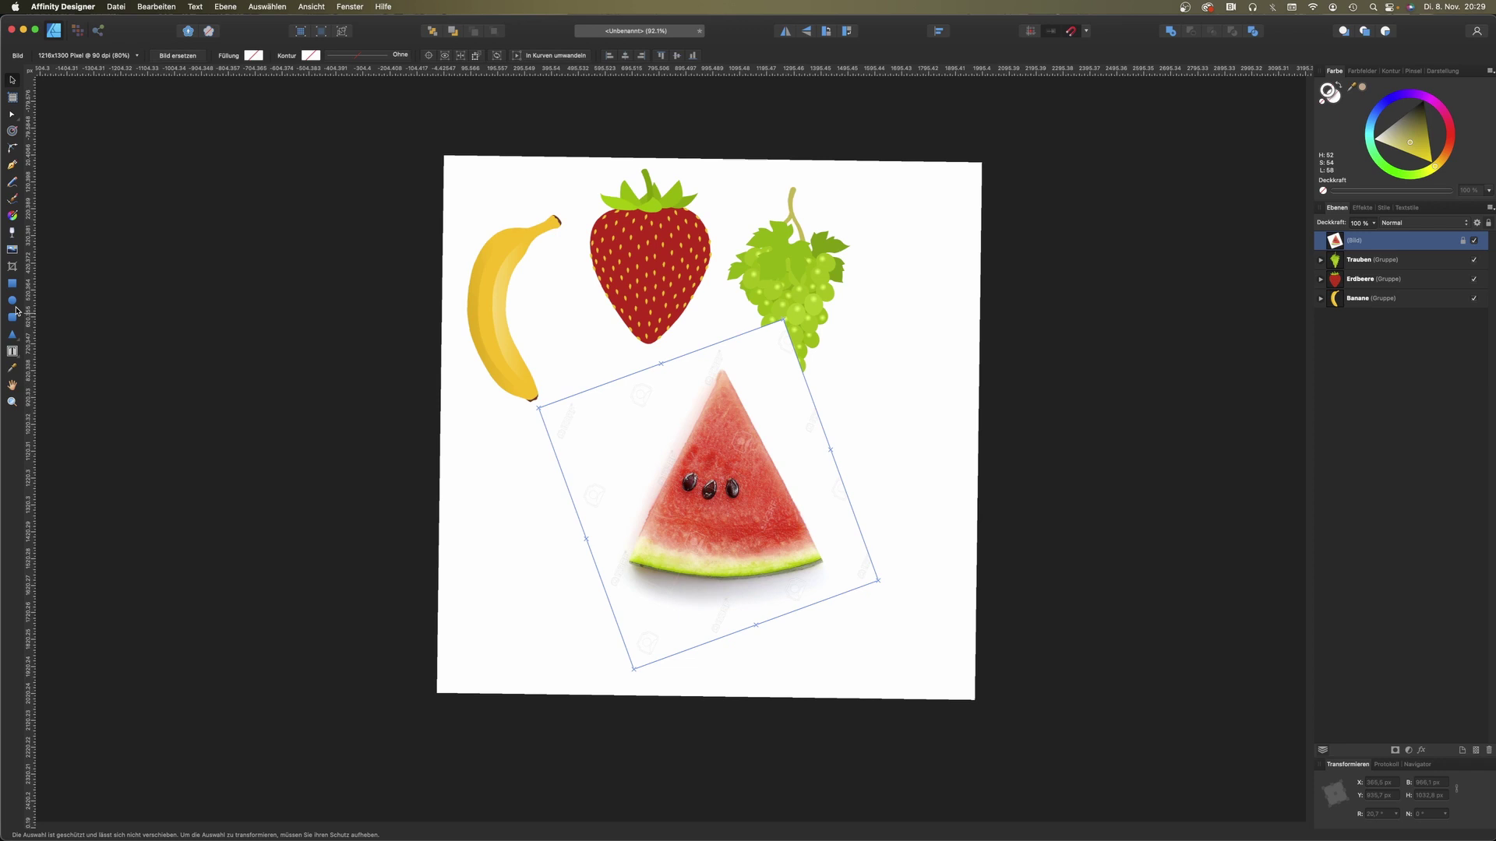
Step: Draw a large lime-green circle following the watermelon rind's curve, then hide its layer
click(12, 300)
mouse_move(581, 117)
mouse_down()
mouse_move(1094, 590)
mouse_move(1010, 510)
mouse_move(1092, 524)
mouse_up()
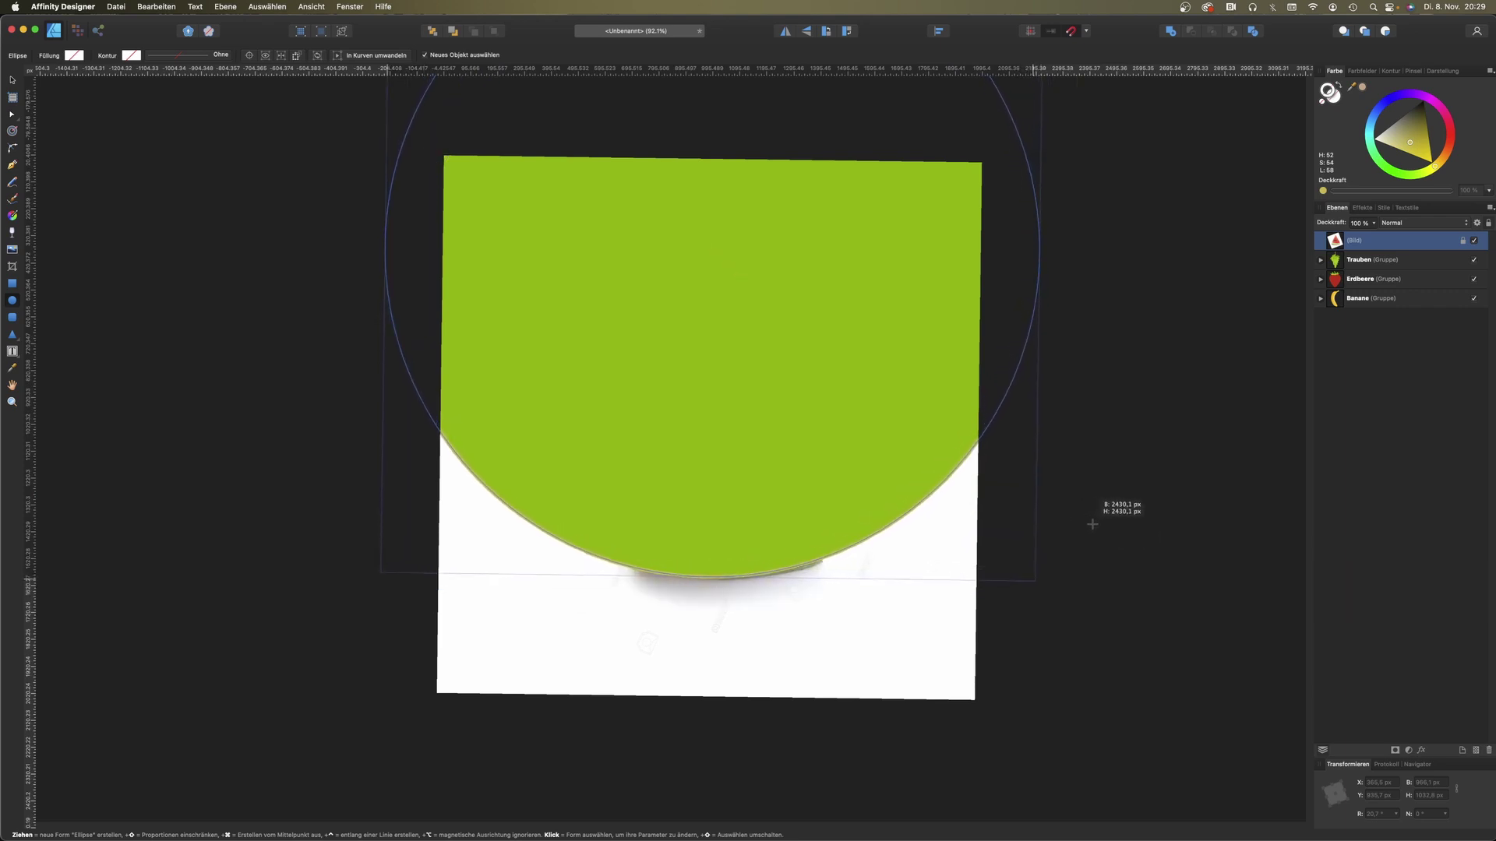
mouse_move(1092, 524)
mouse_down()
mouse_move(1028, 555)
mouse_move(1060, 553)
mouse_up()
click(12, 79)
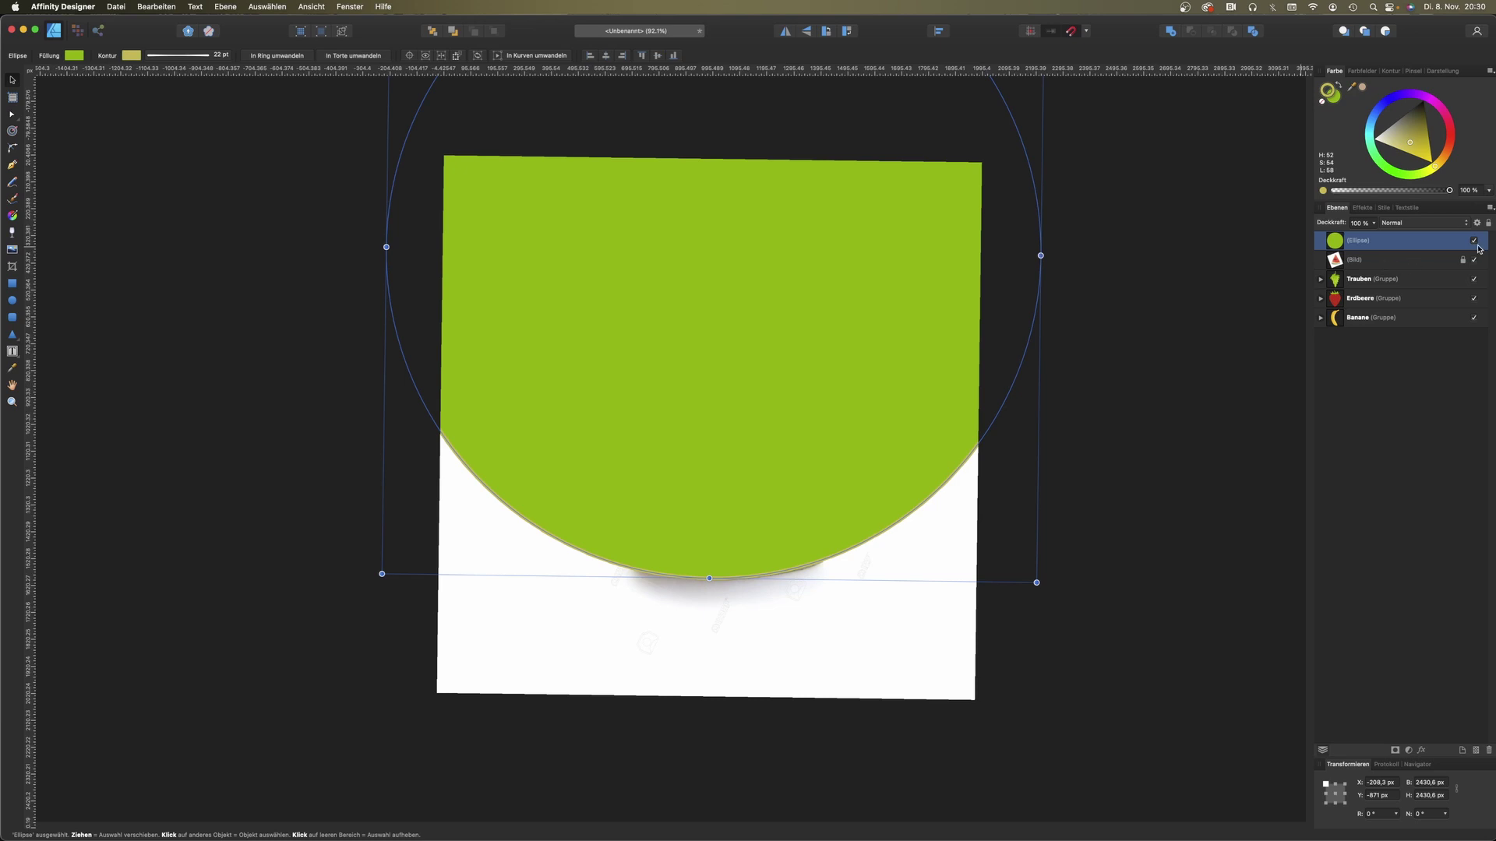
click(1474, 241)
scroll(791, 593, up, 3)
scroll(786, 592, up, 2)
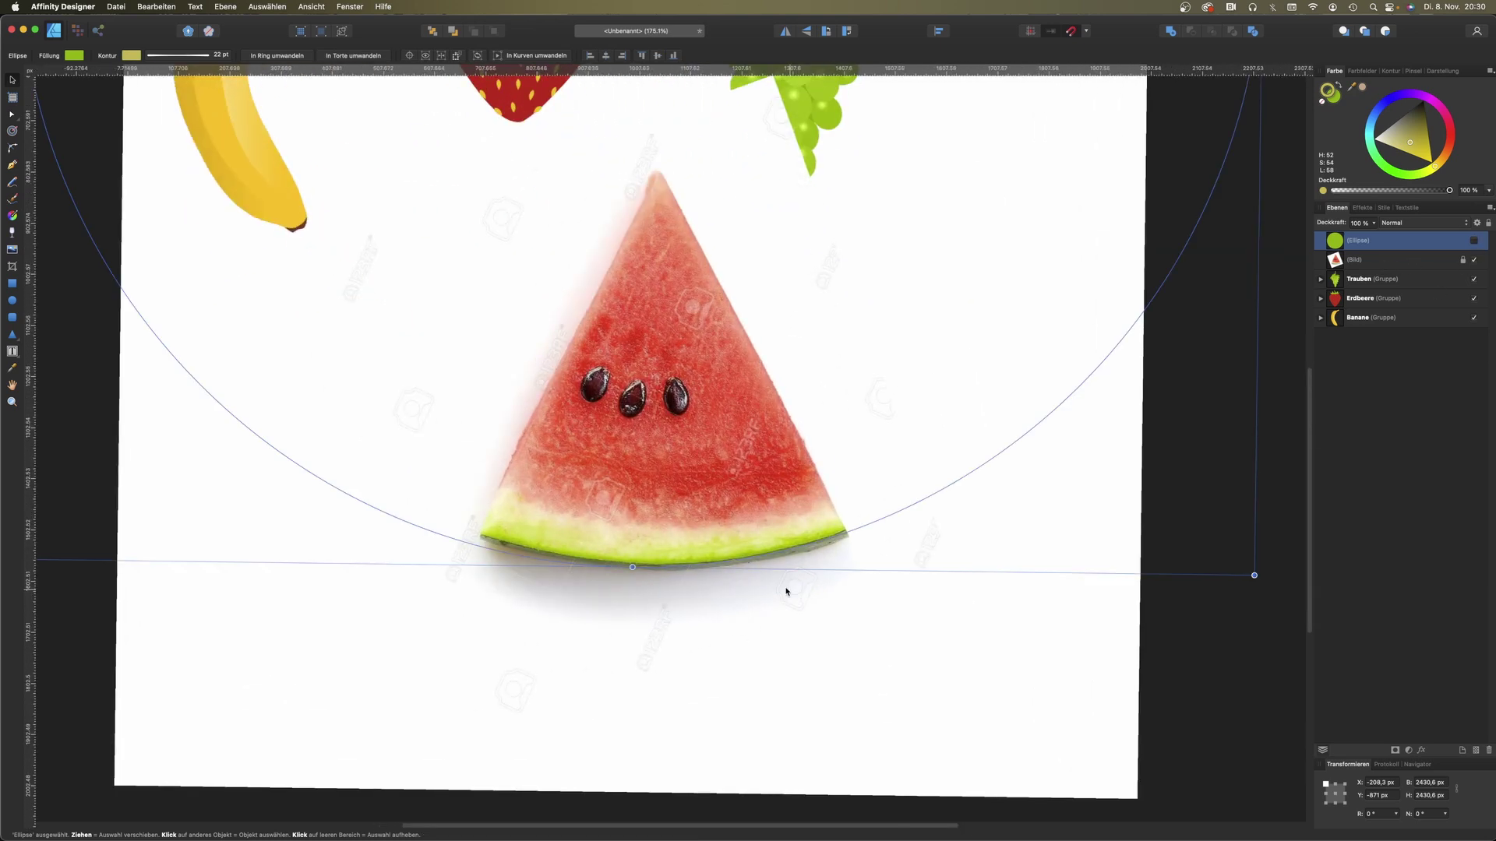
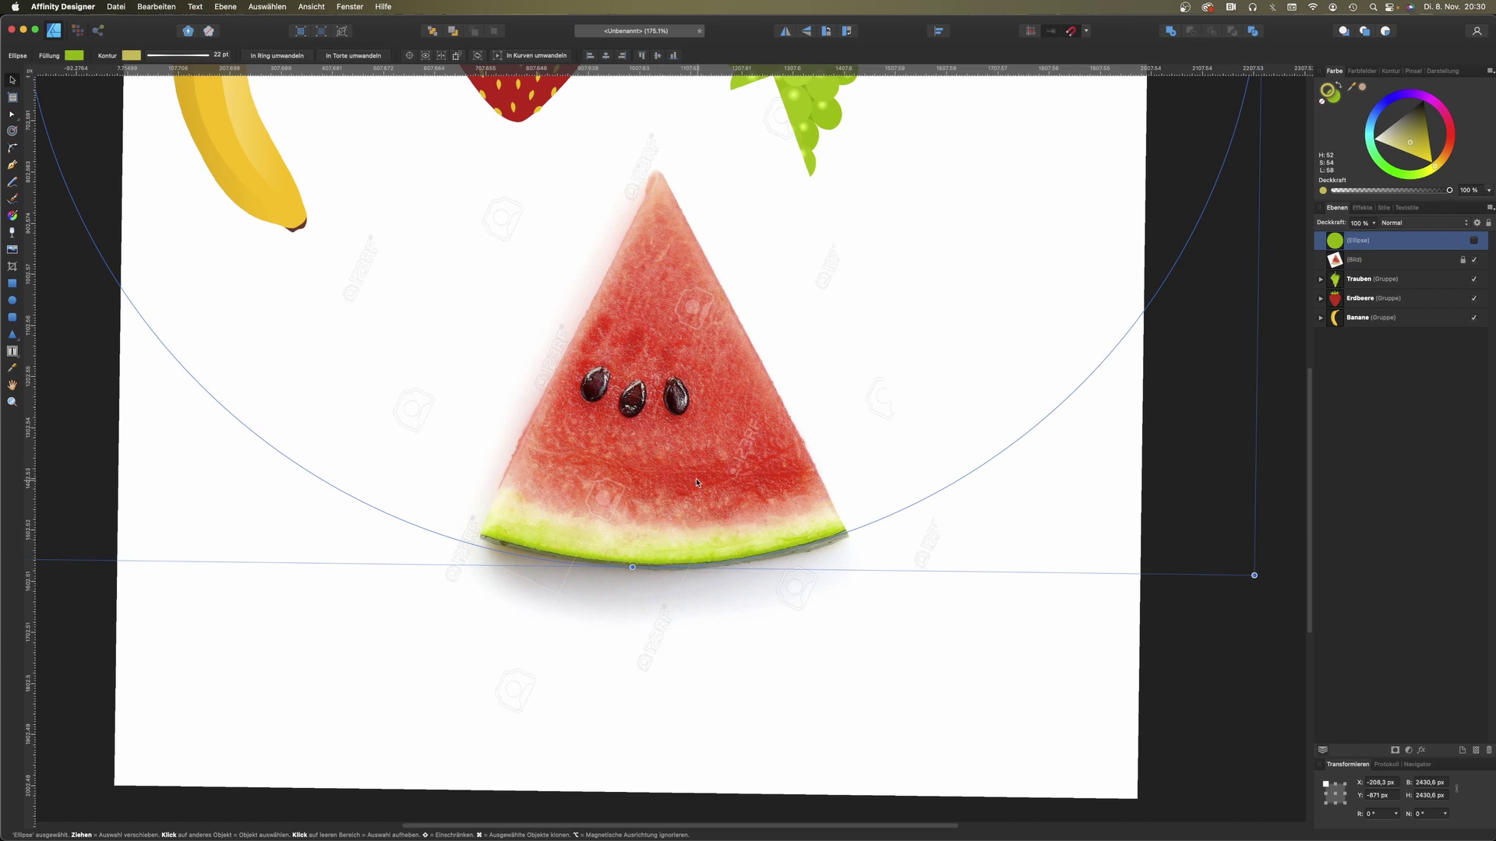
Step: Make the lime-green ellipse over the watermelon photo visible and give it a dark green stroke
scroll(701, 483, up, 1)
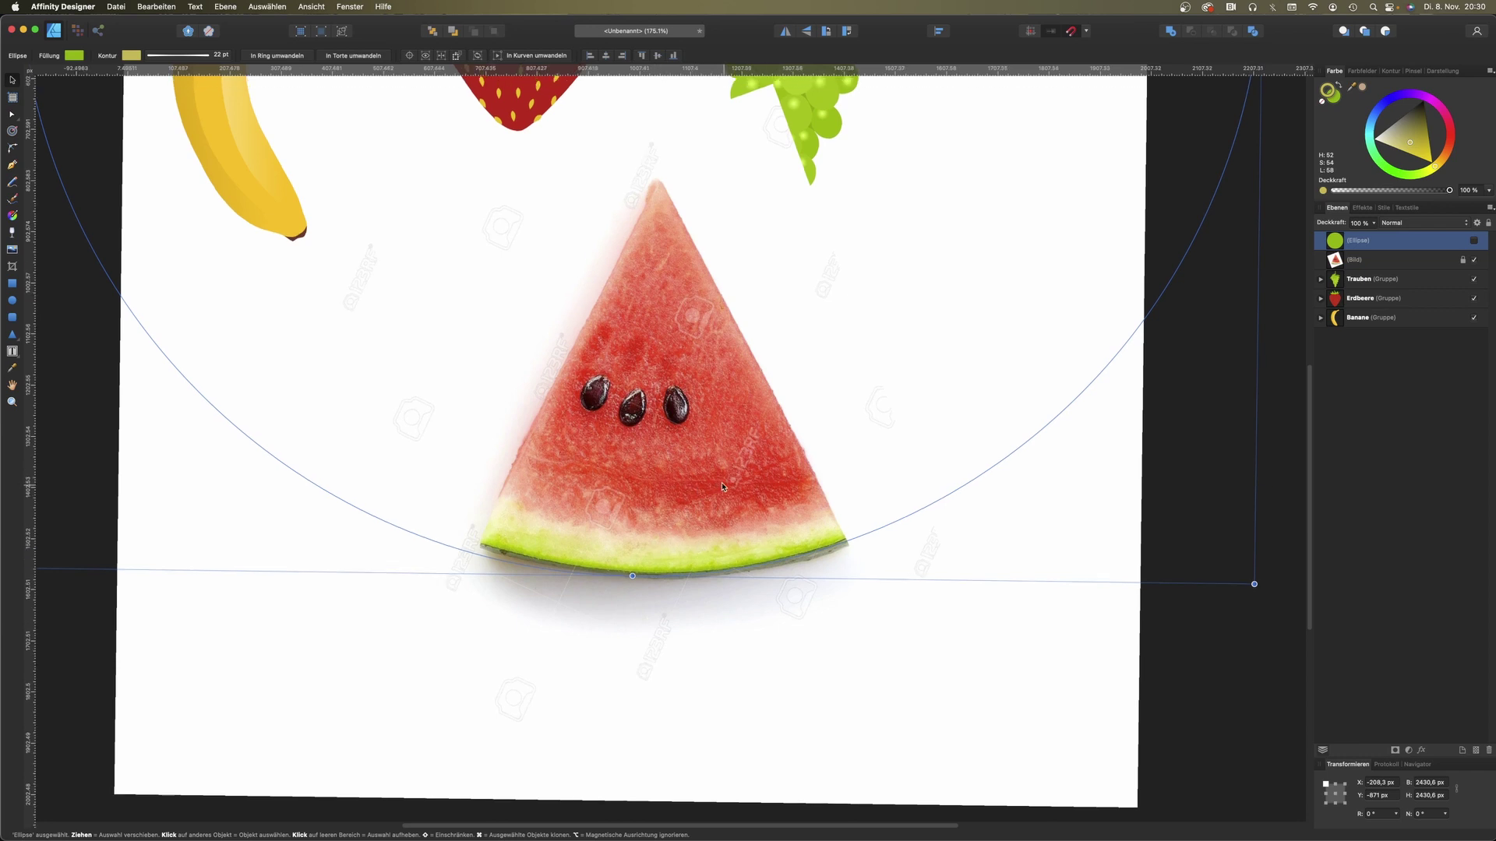
scroll(724, 491, up, 1)
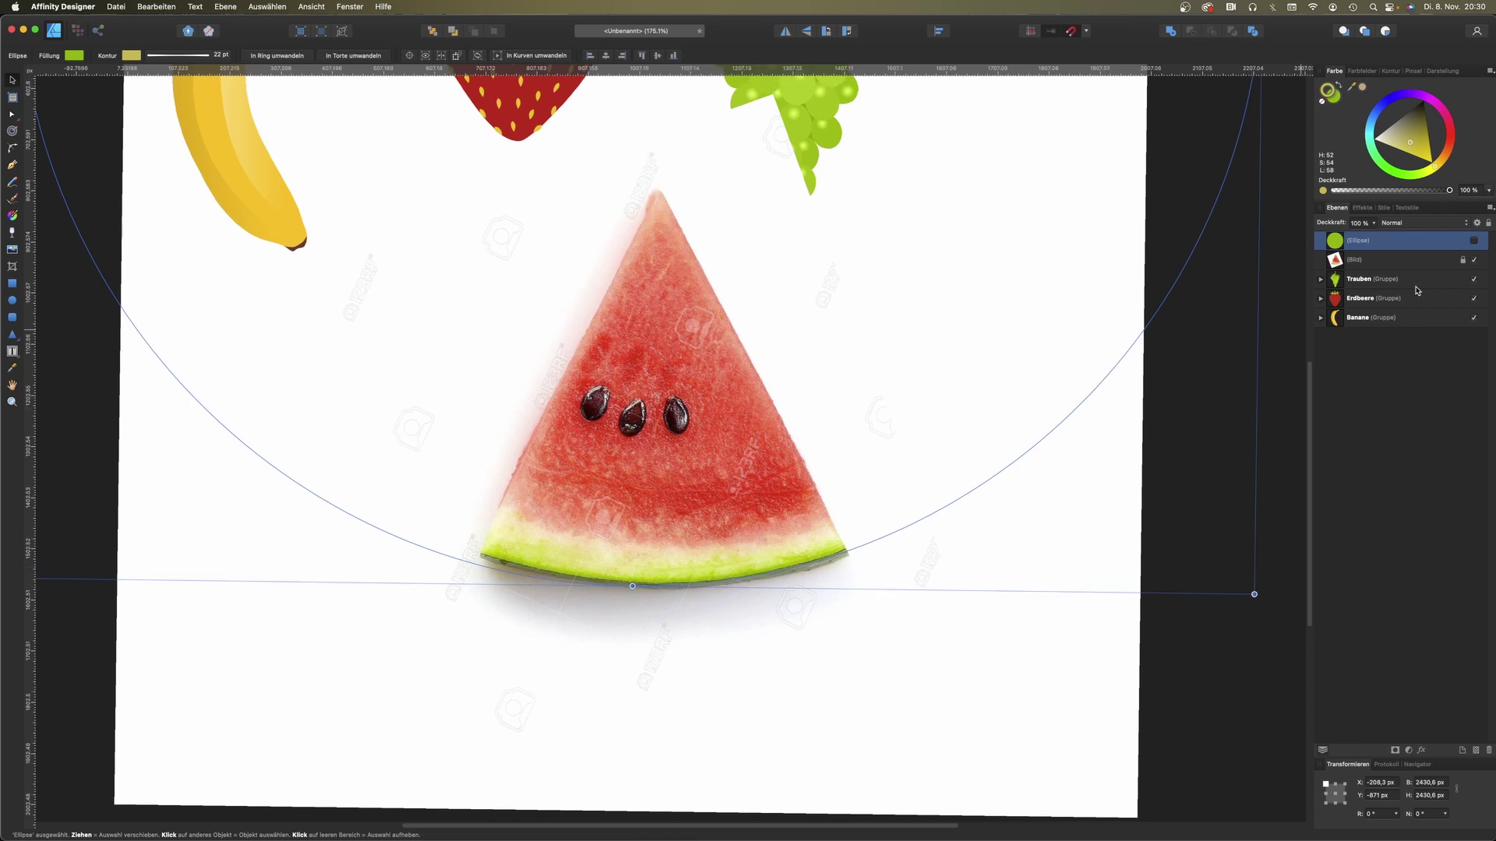
click(1474, 240)
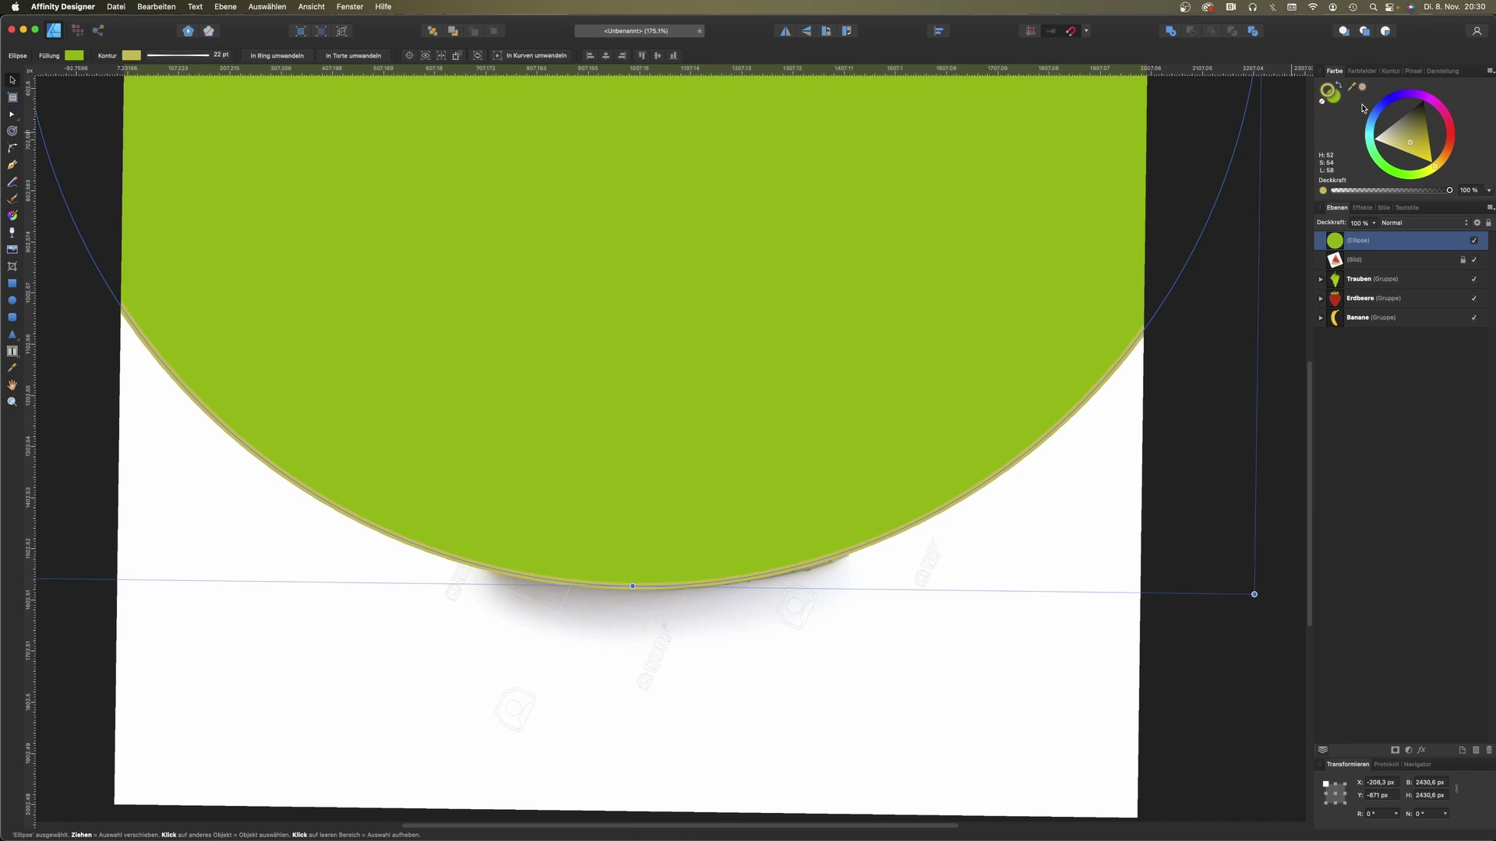
drag(1394, 167, 1420, 147)
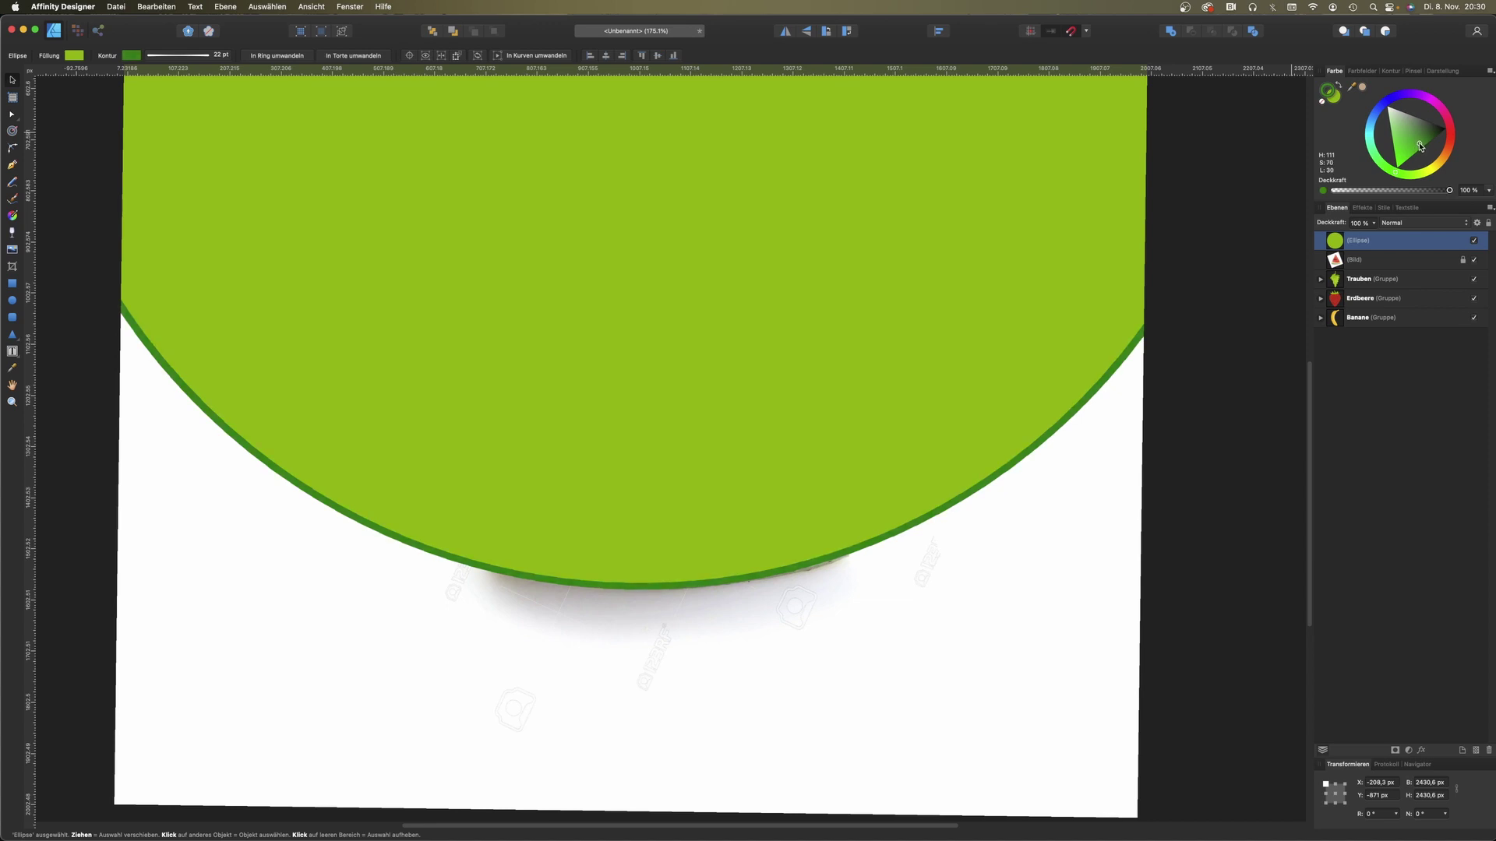
click(1333, 94)
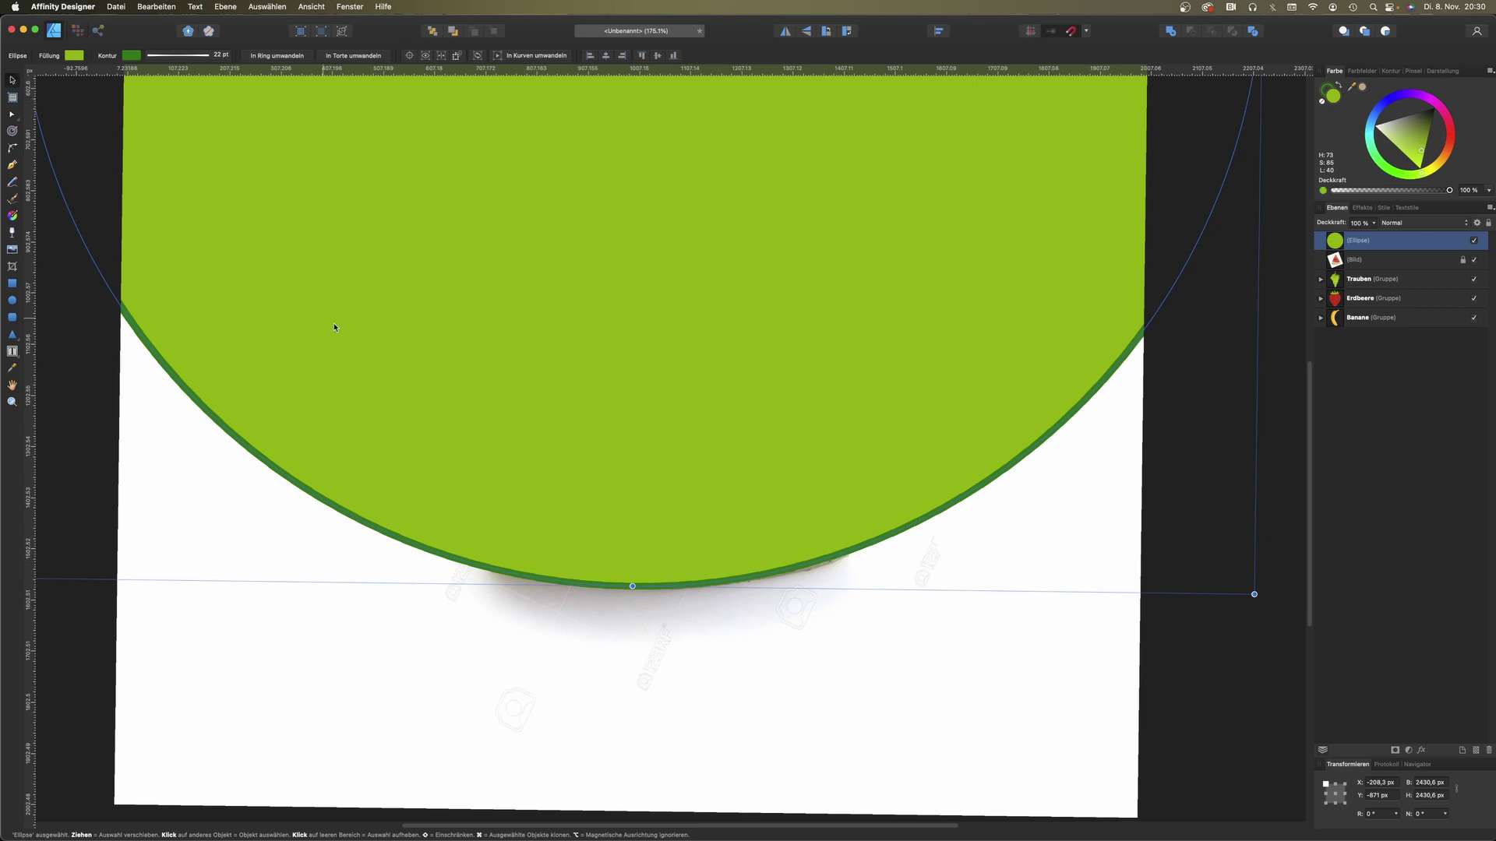
Step: Duplicate the ellipse, shrink it slightly, and give the copy a pale green stroke and red fill
key(super+j)
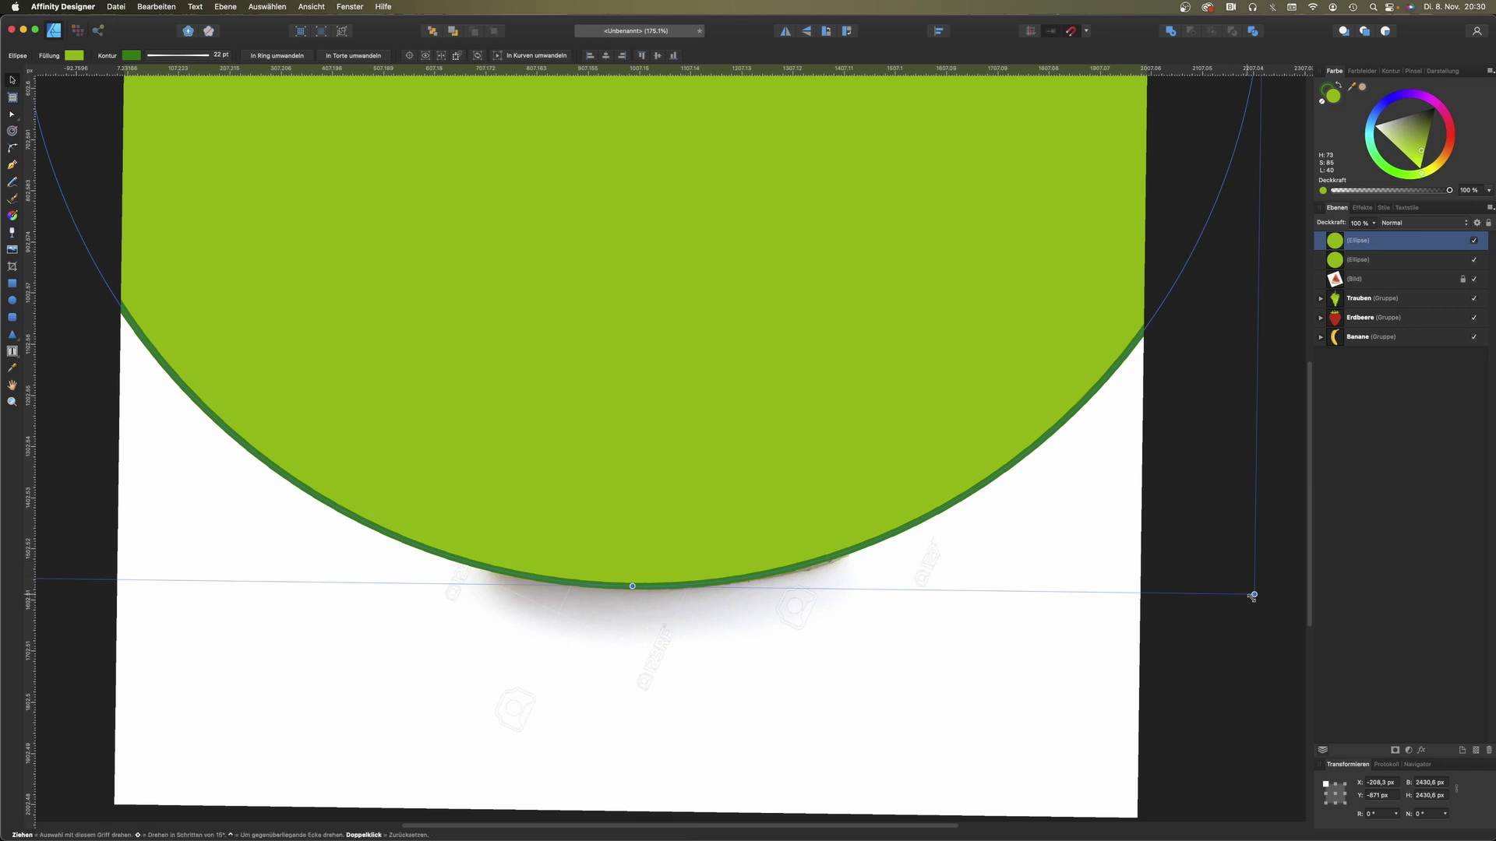
mouse_move(1255, 595)
mouse_down()
mouse_move(1202, 578)
mouse_move(1237, 606)
mouse_up()
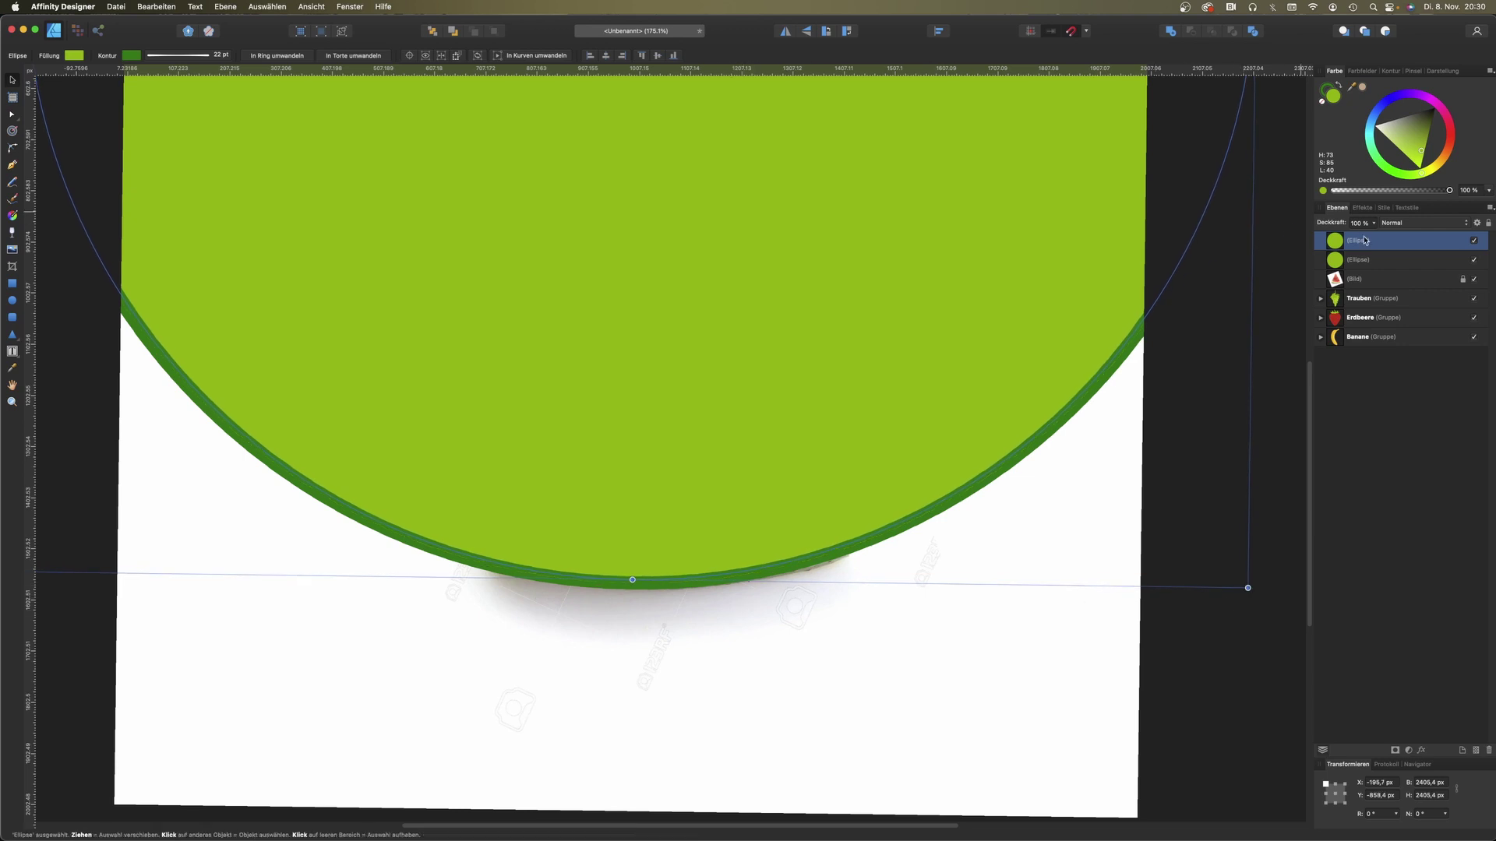
click(1326, 90)
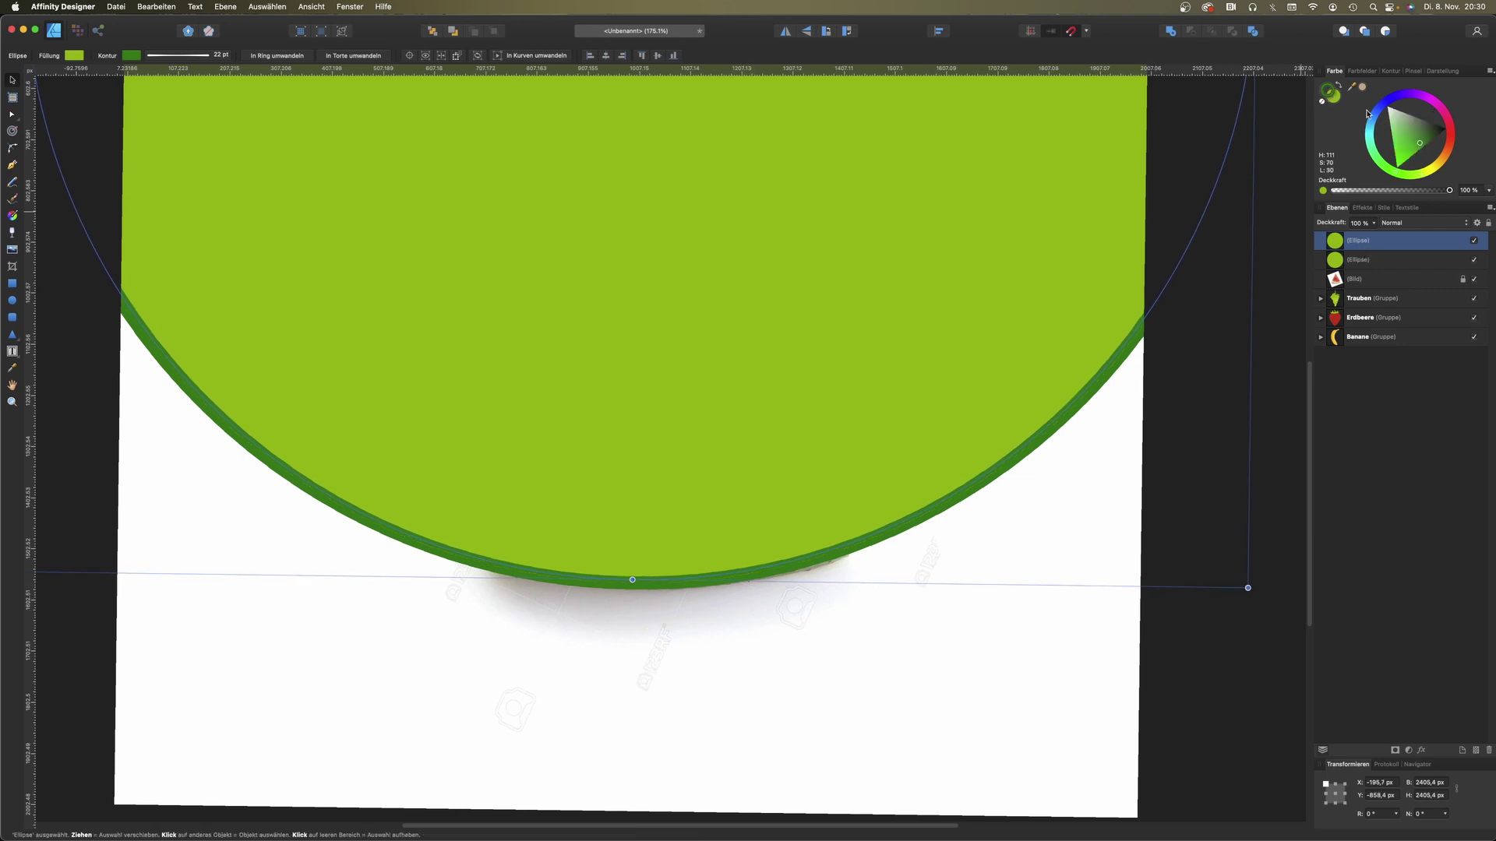
drag(1419, 148, 1389, 117)
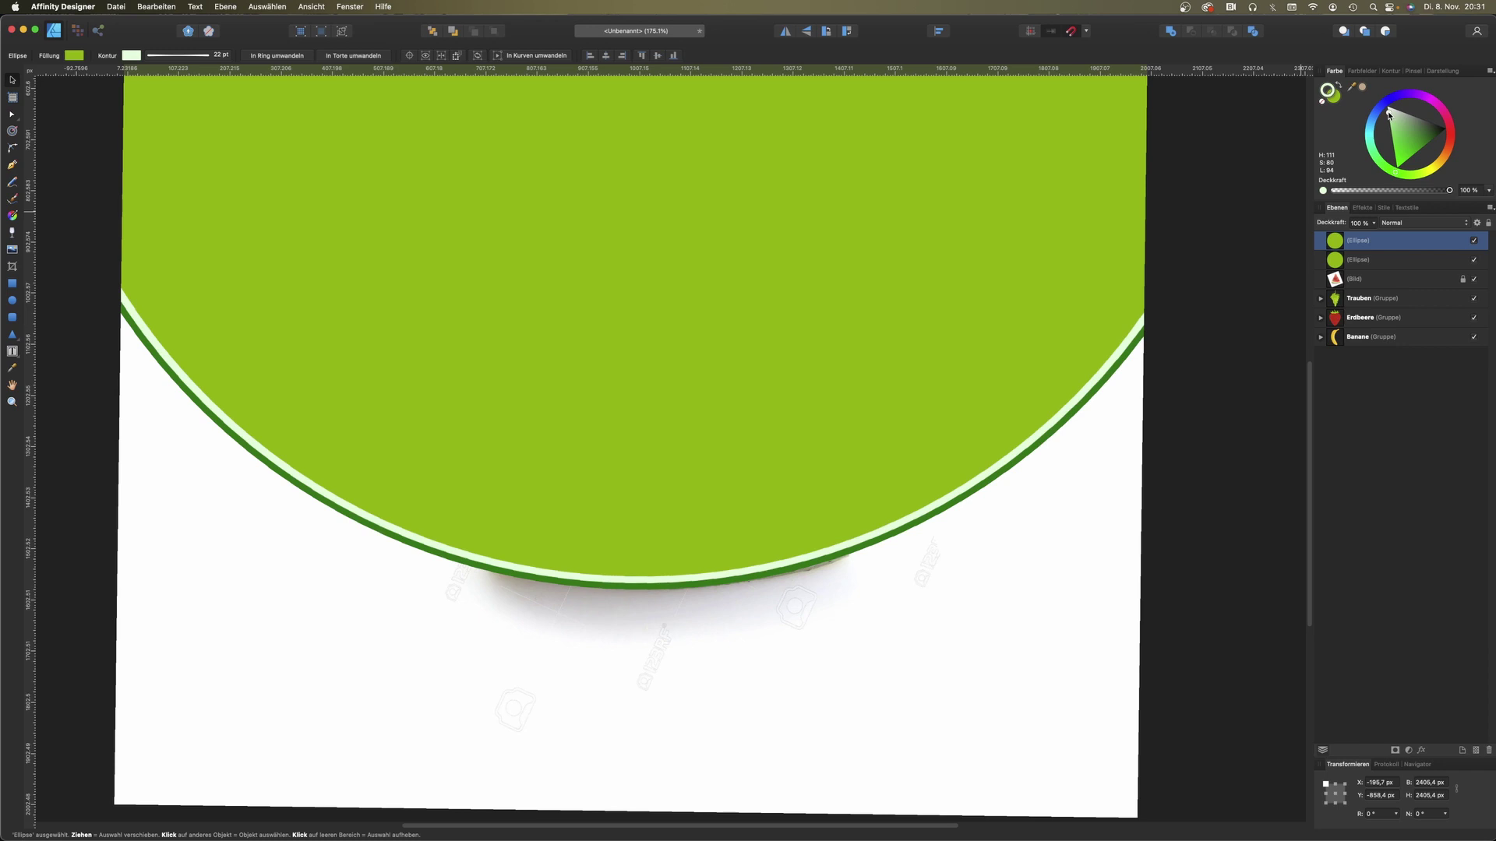
drag(1388, 115, 1388, 117)
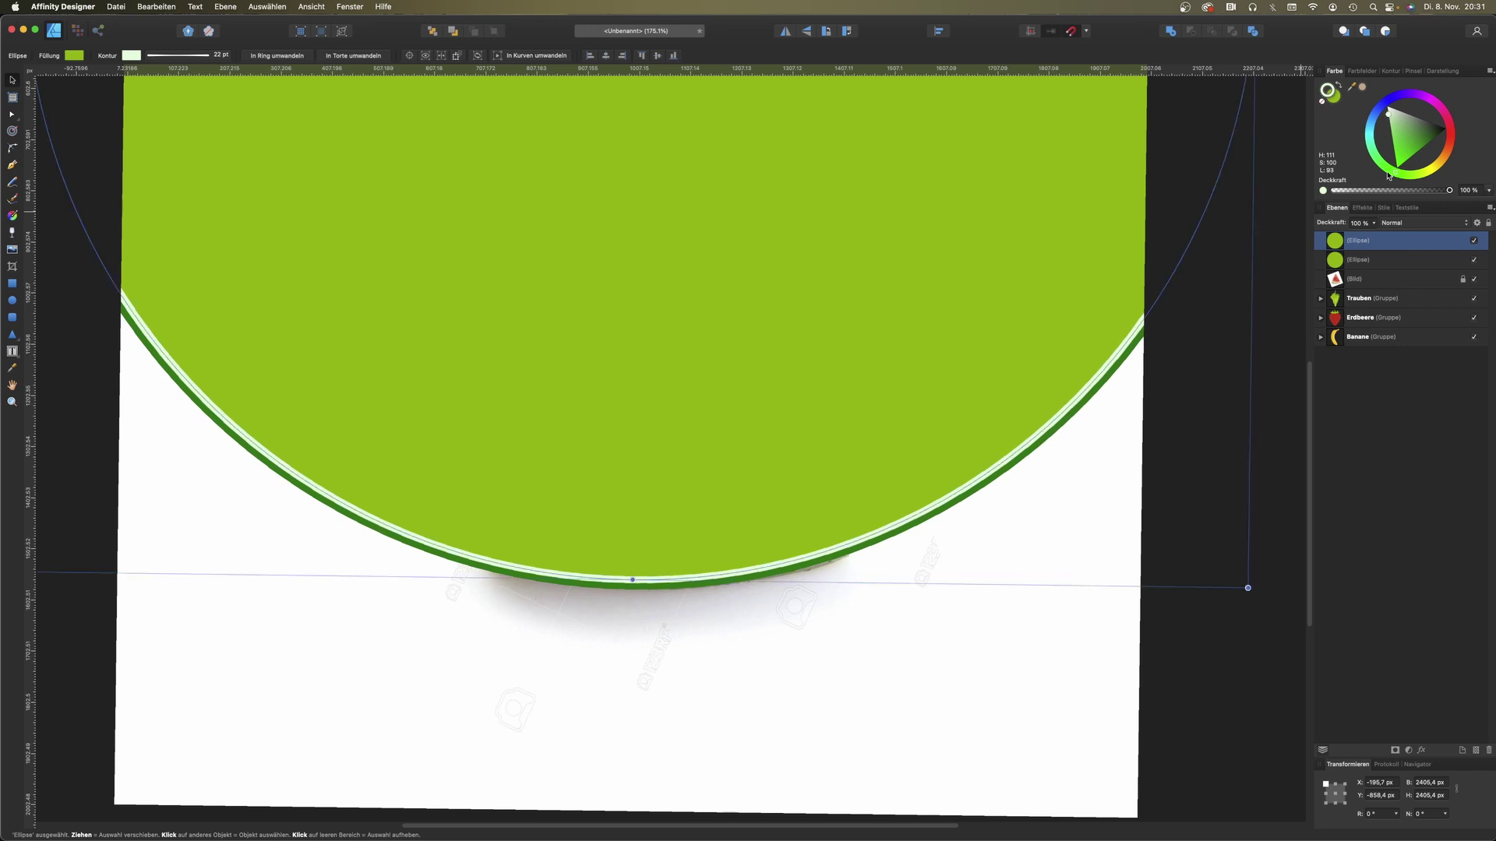
click(1335, 99)
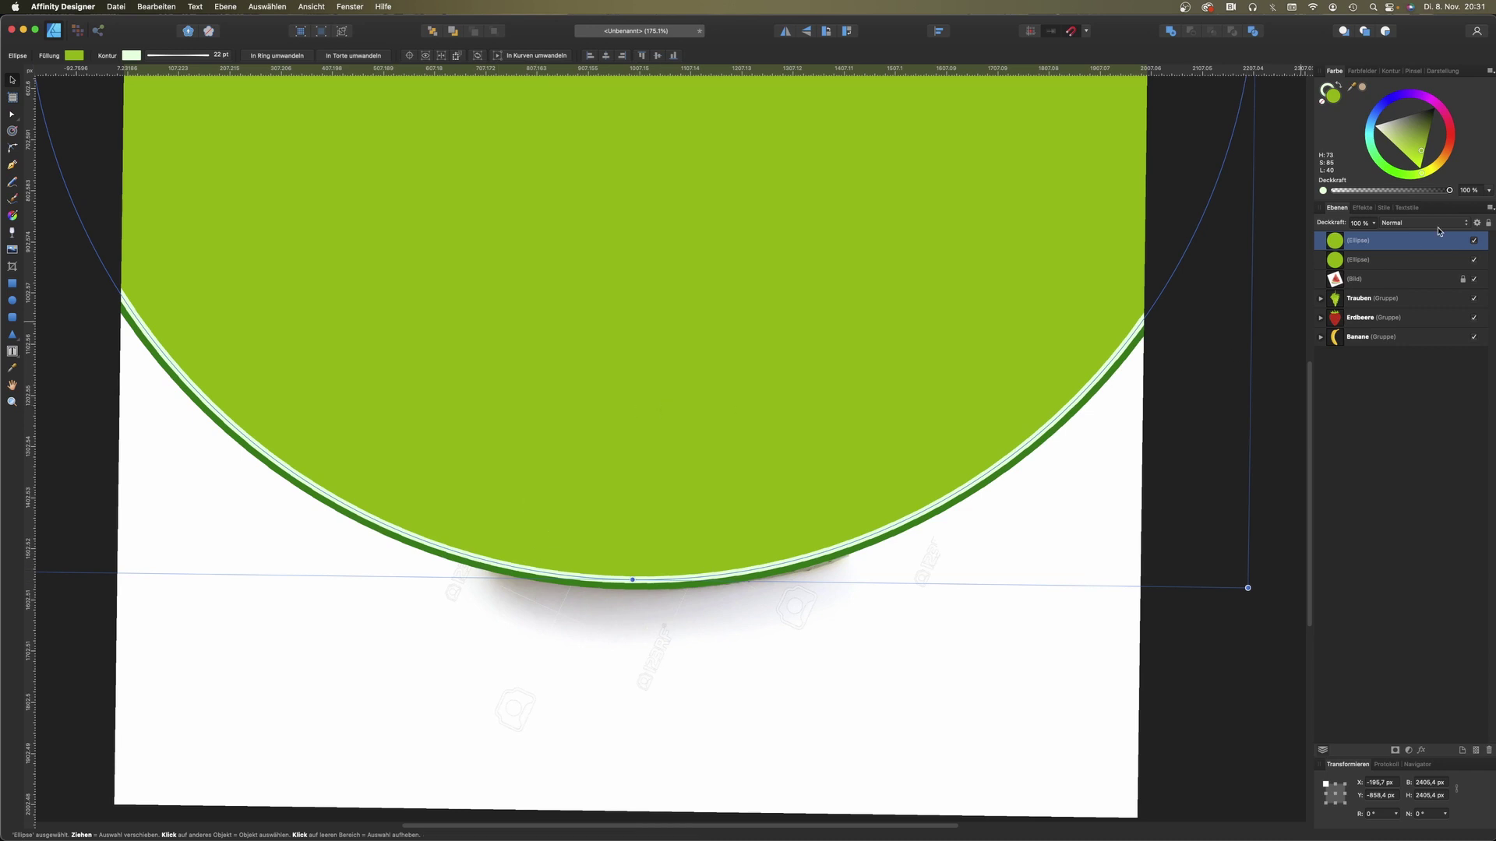
drag(1451, 156, 1450, 143)
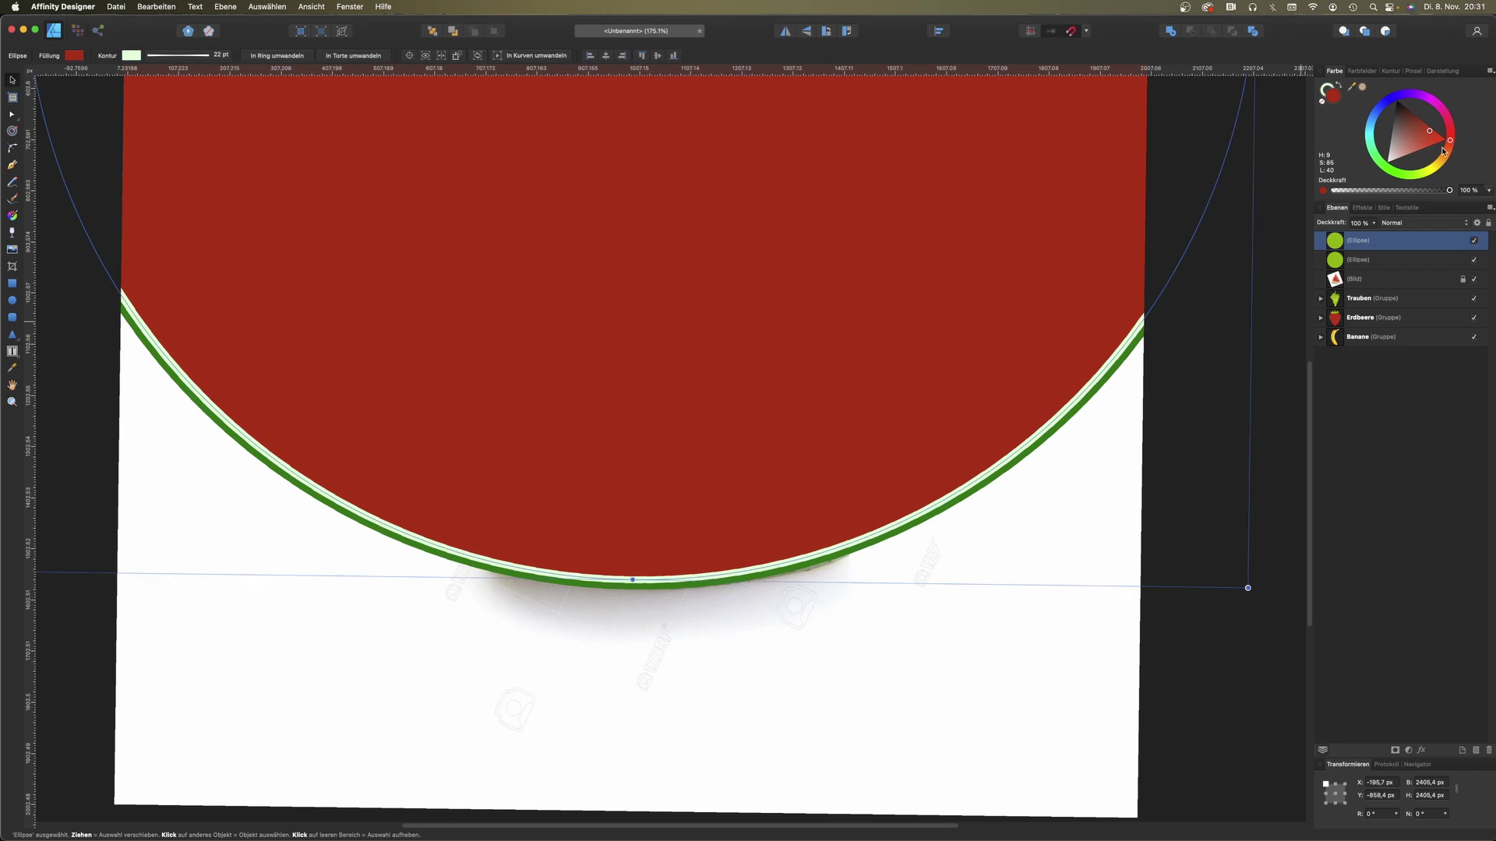
Step: Darken the outer ellipse's green stroke and make it a uniform 30 pt width
click(1373, 270)
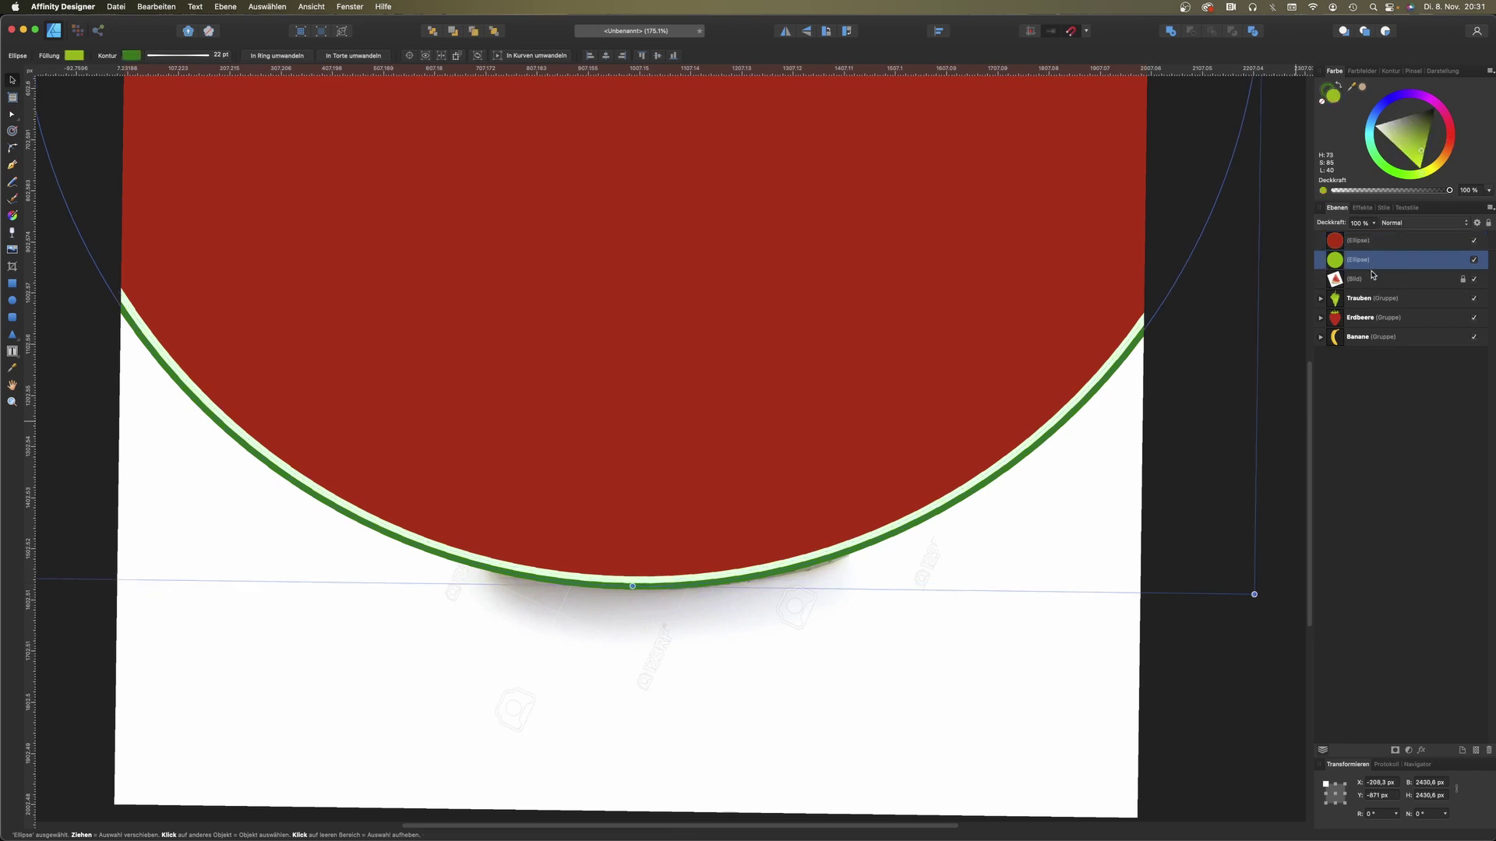
click(1323, 91)
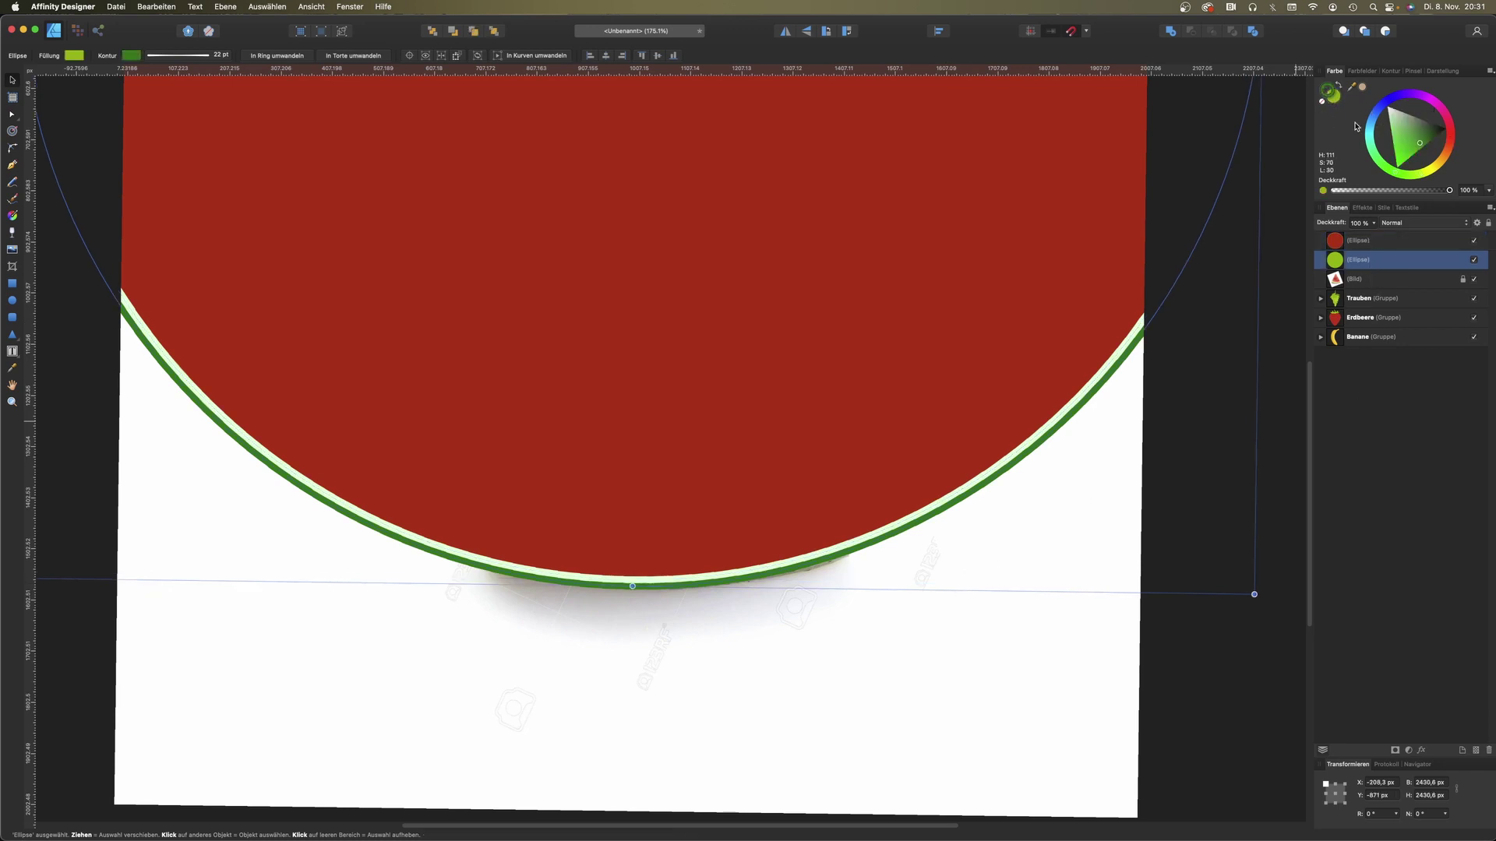
drag(1421, 147, 1421, 145)
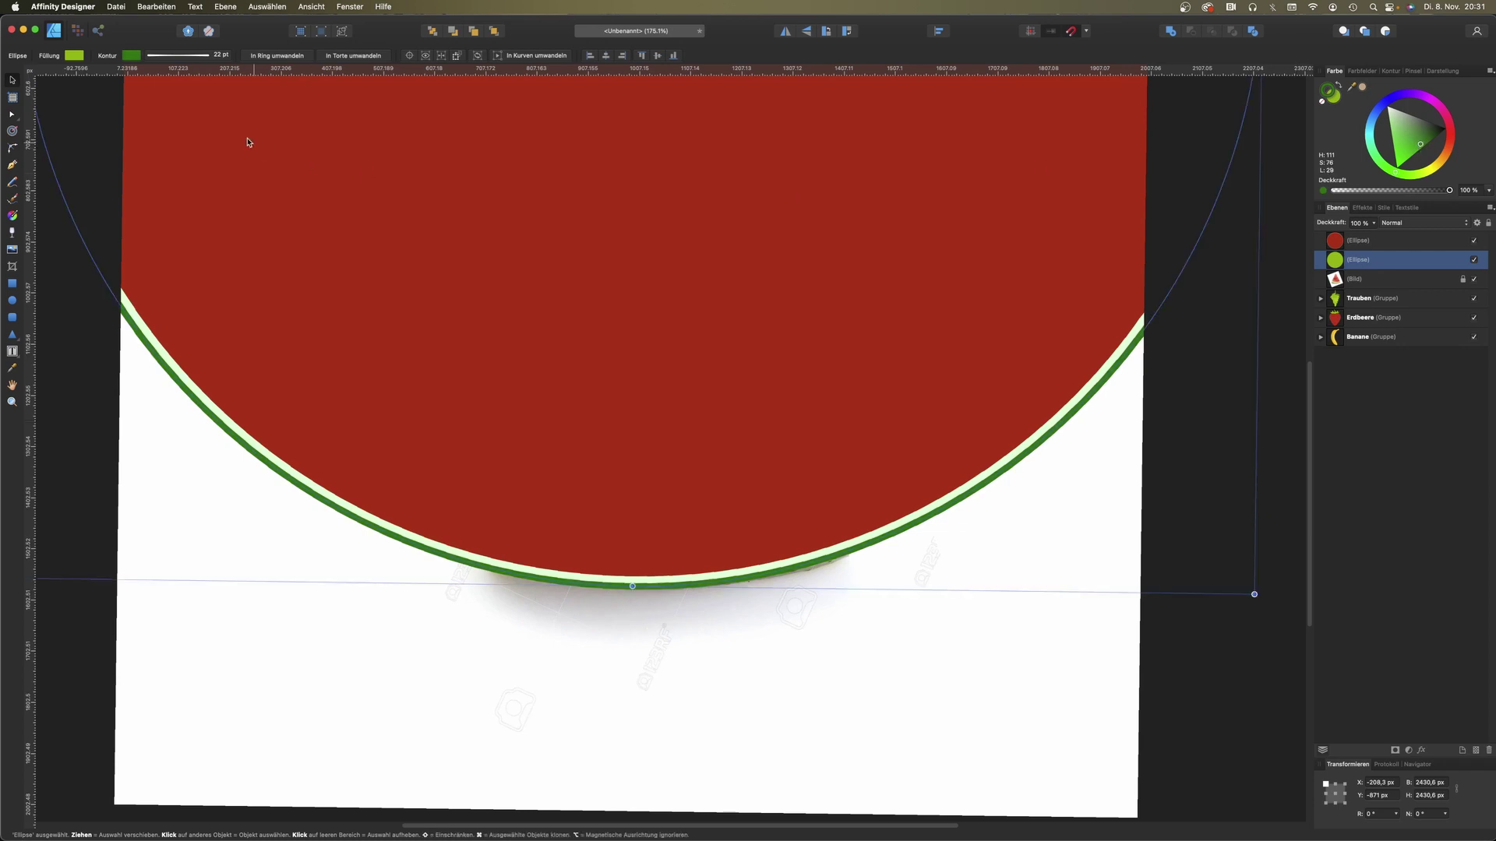
click(210, 57)
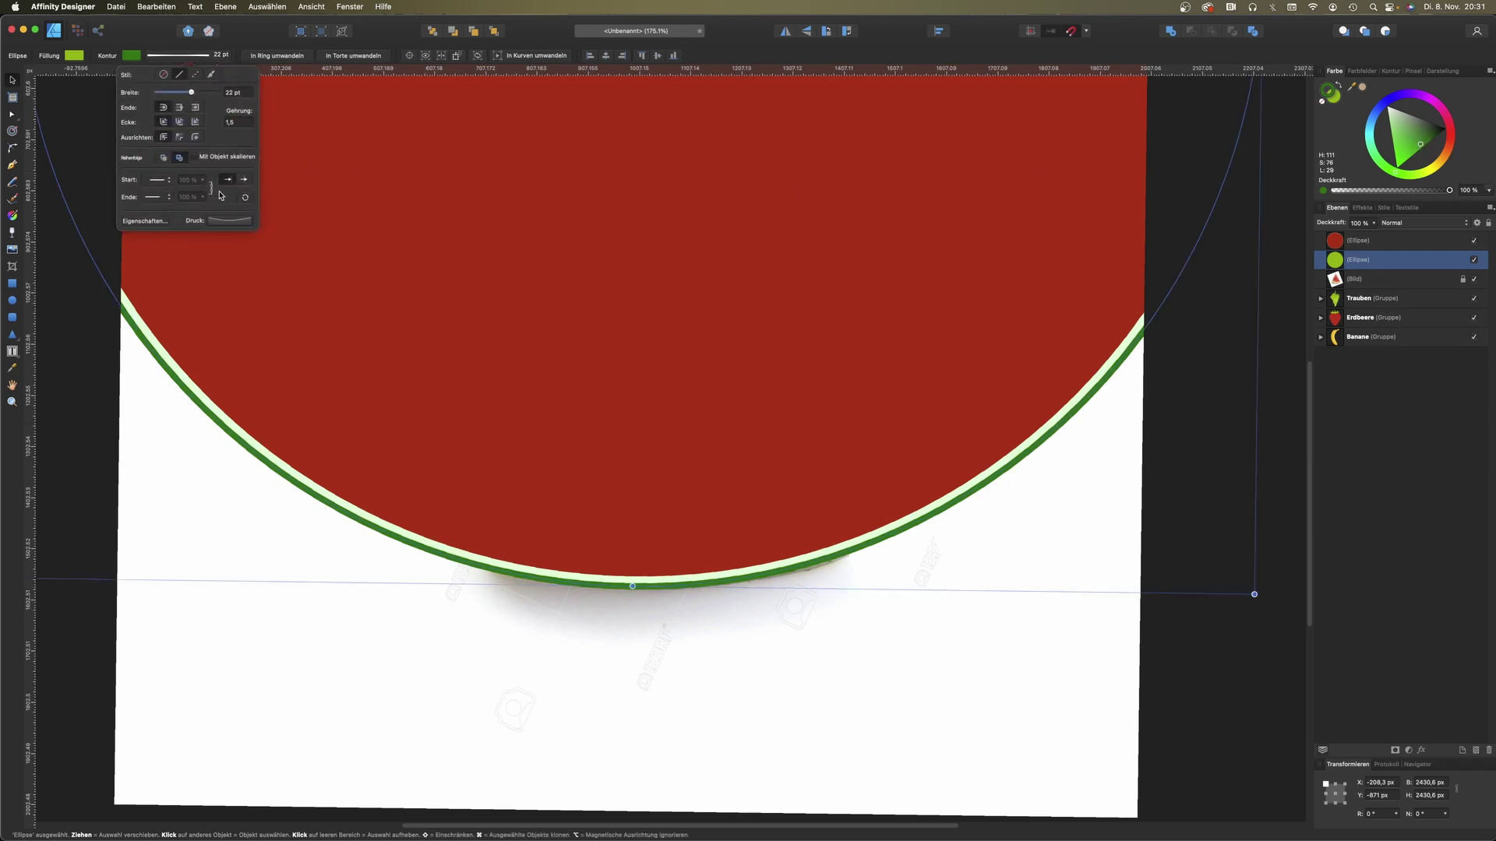
drag(192, 94, 197, 93)
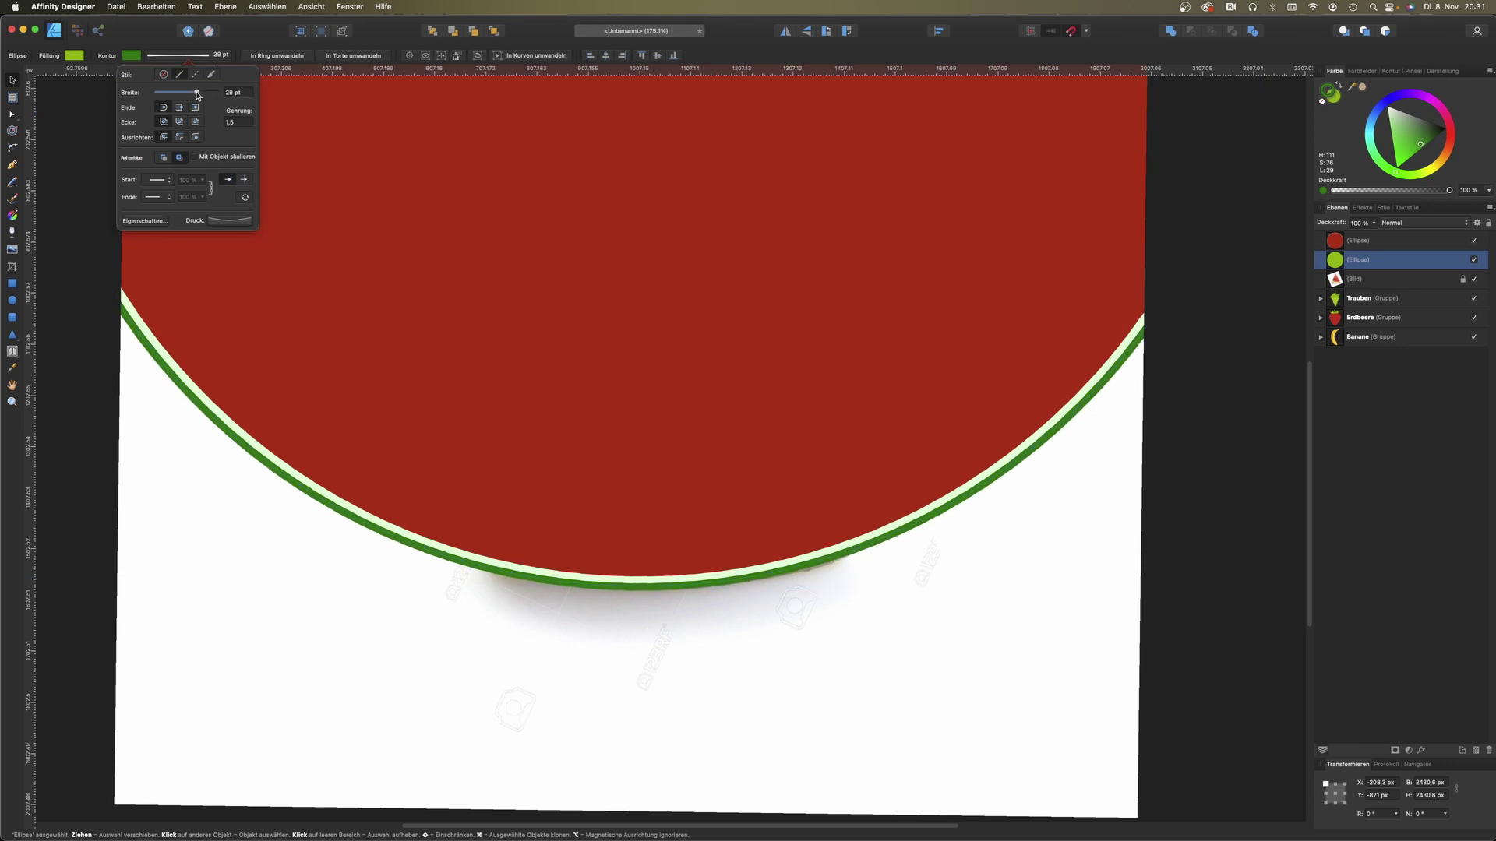
click(231, 220)
click(279, 266)
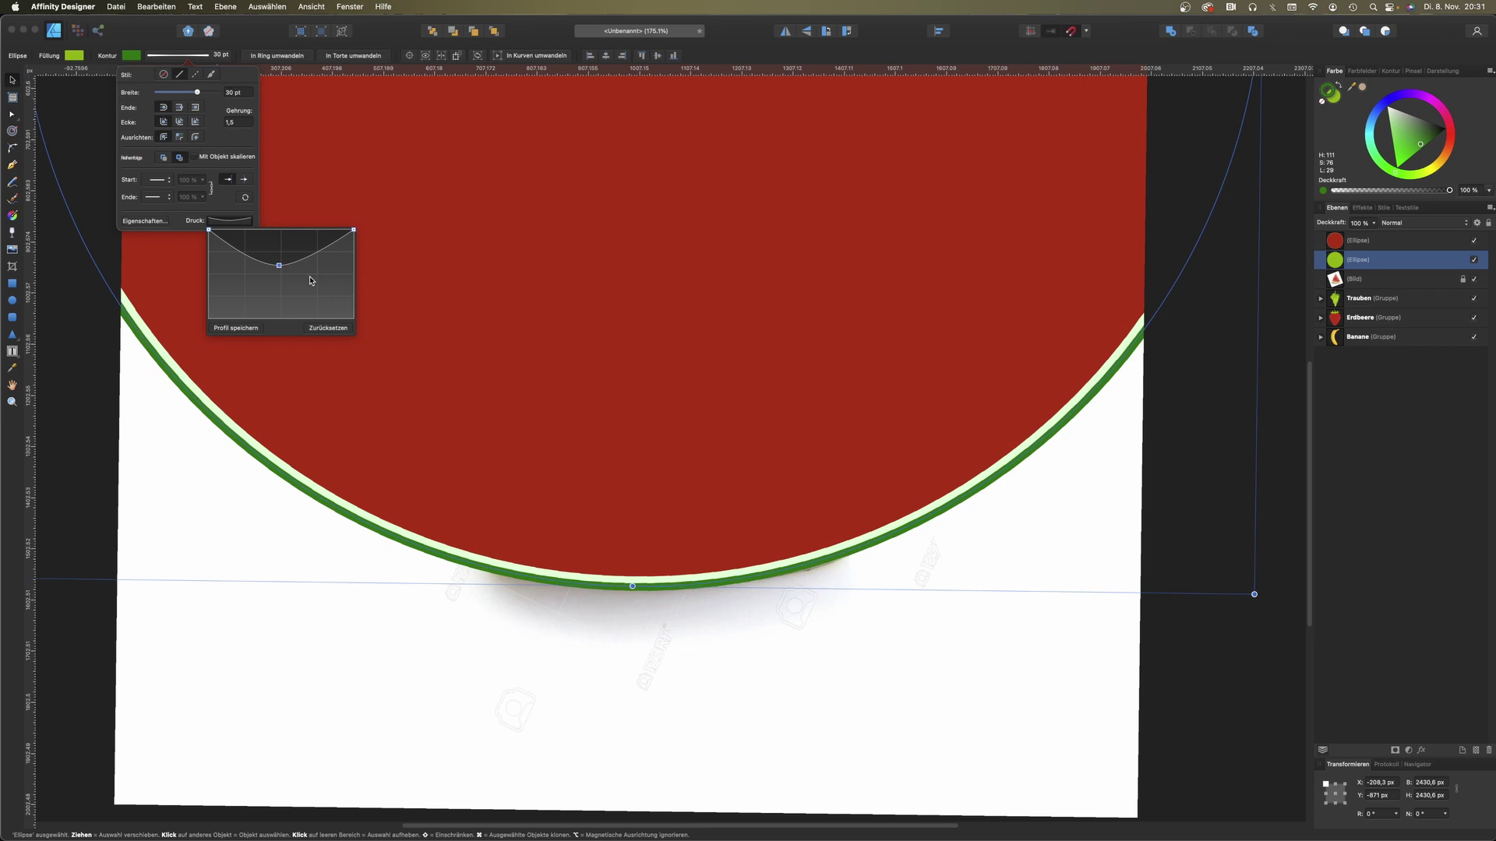
key(BackSpace)
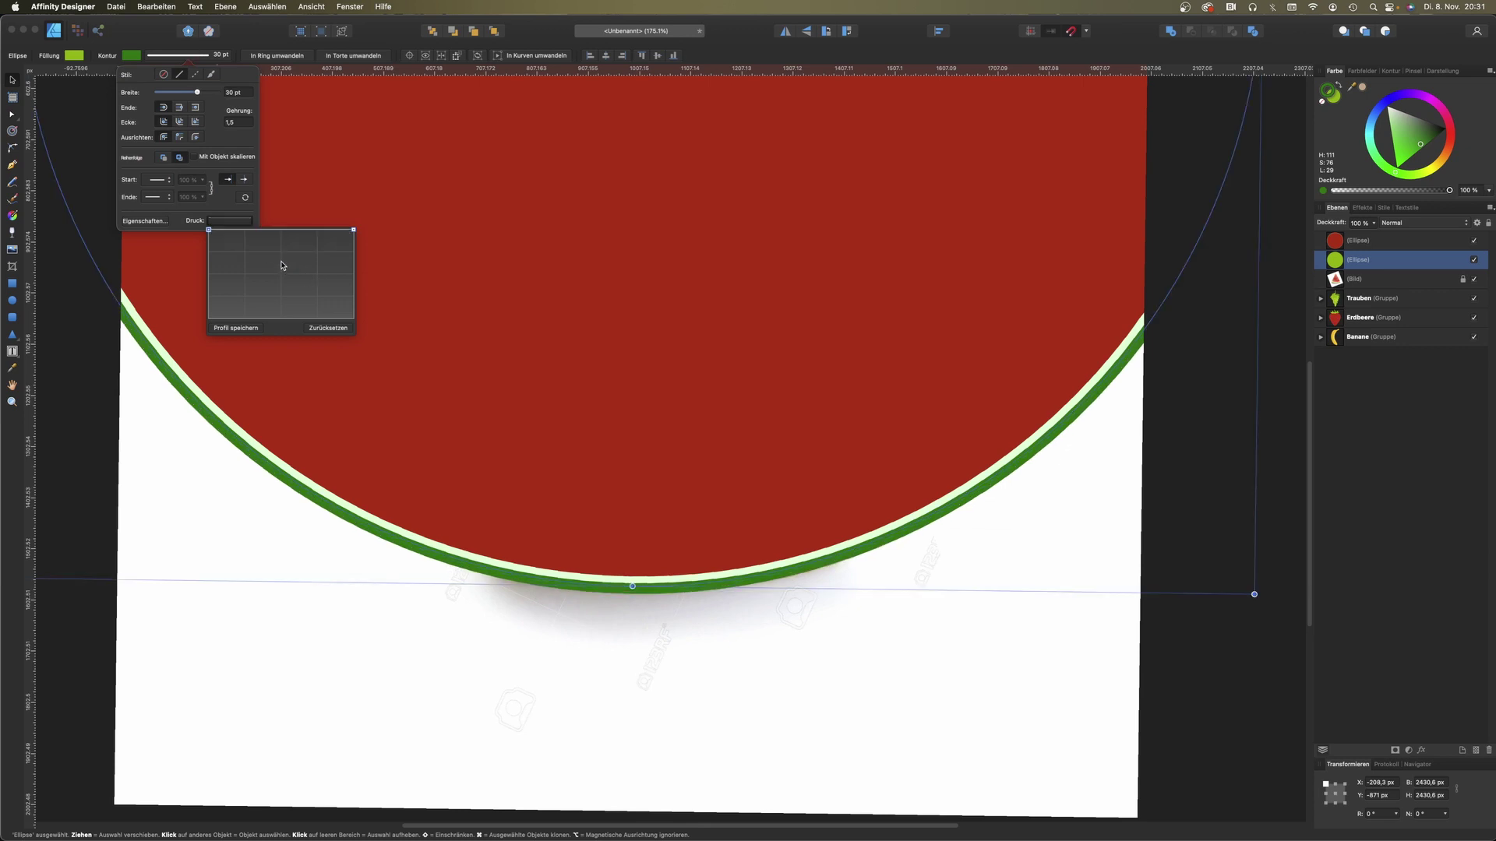
Step: Enlarge the outer green ellipse slightly outward so more rind shows
click(147, 286)
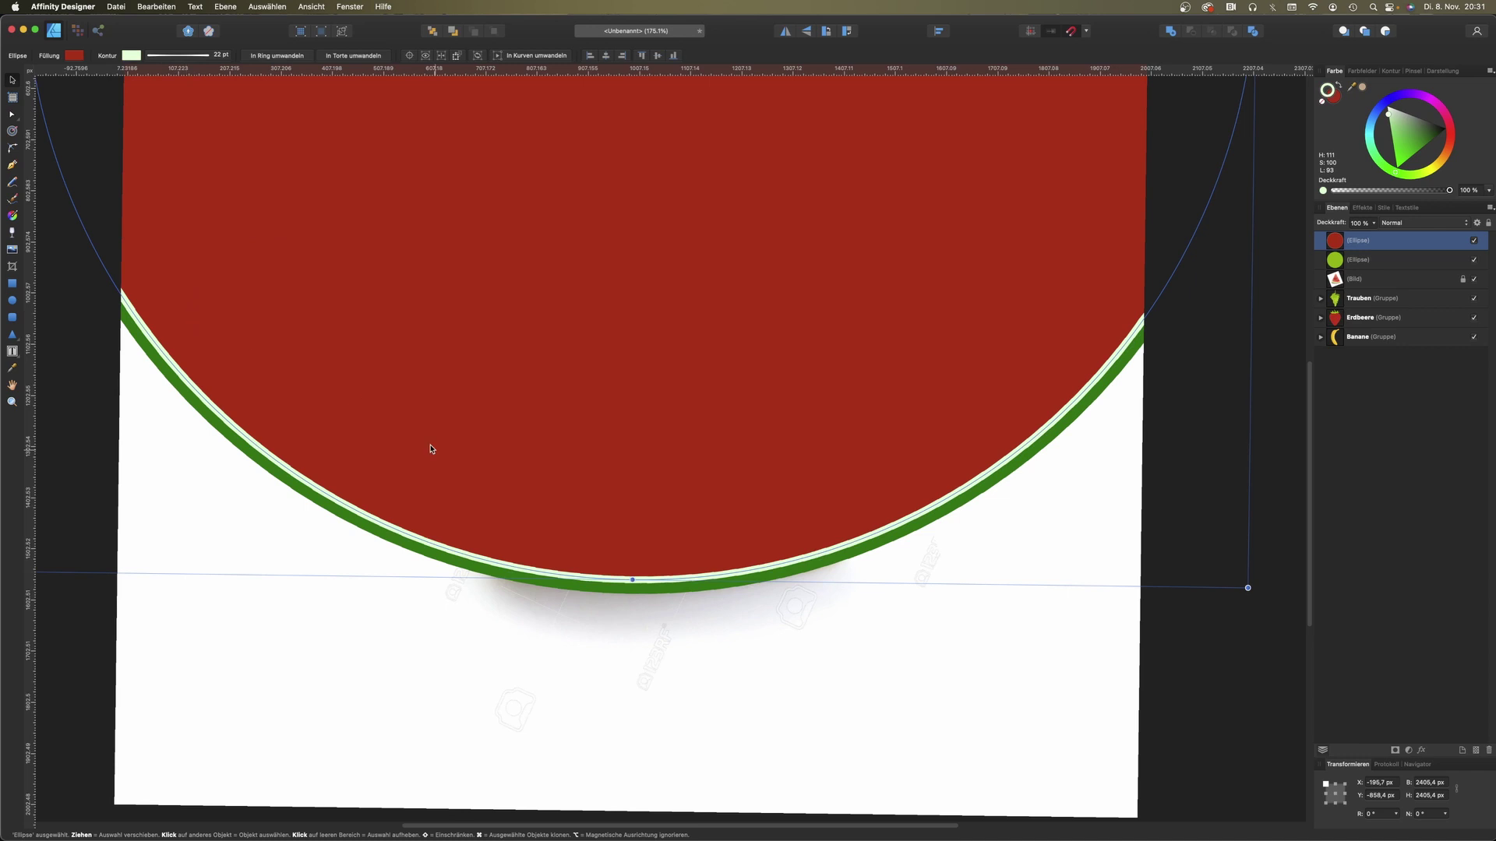
click(679, 593)
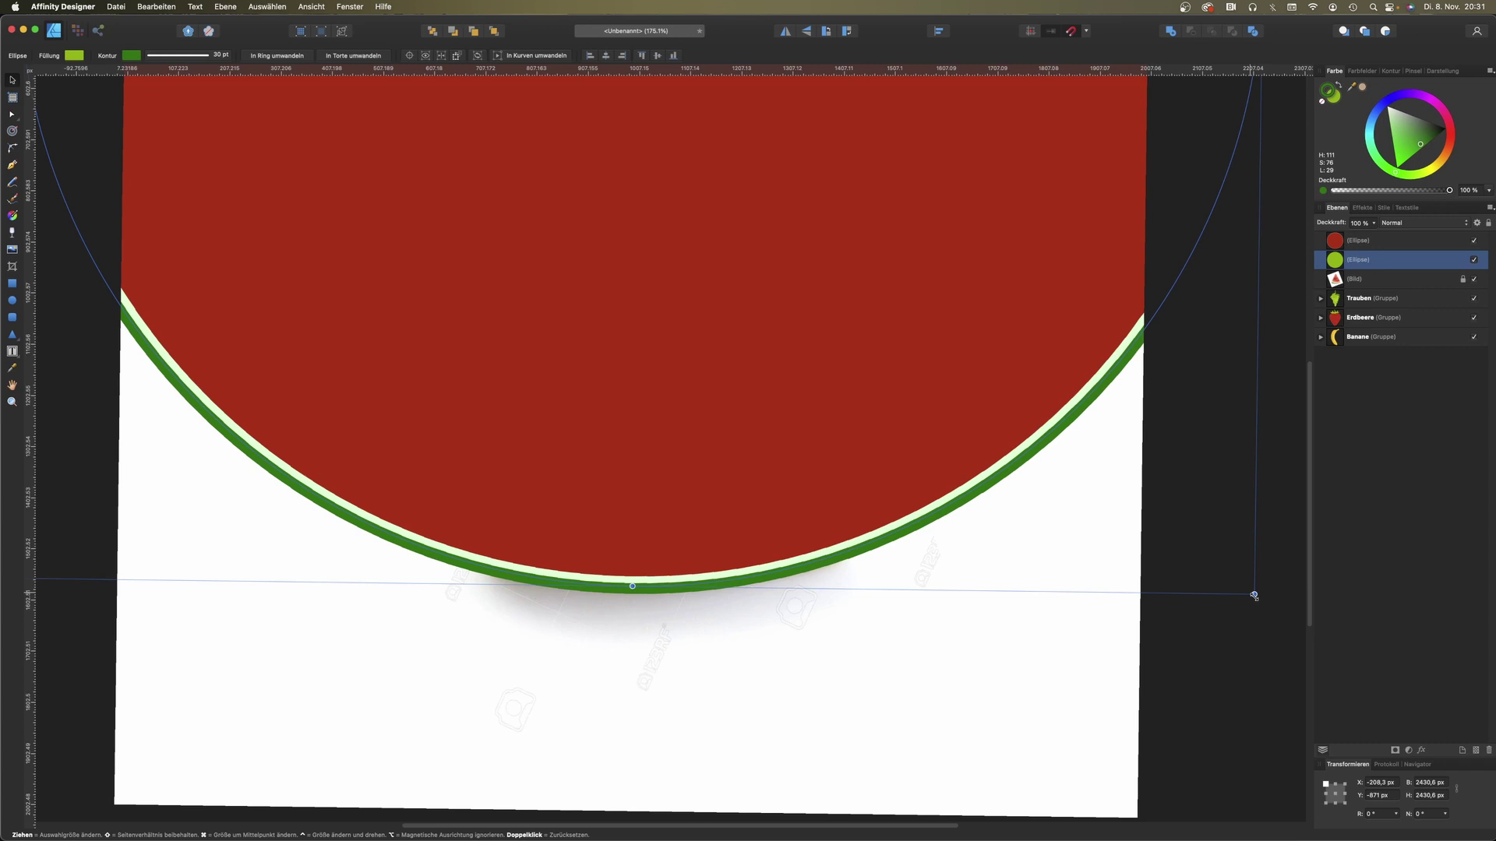
drag(1255, 595, 1266, 606)
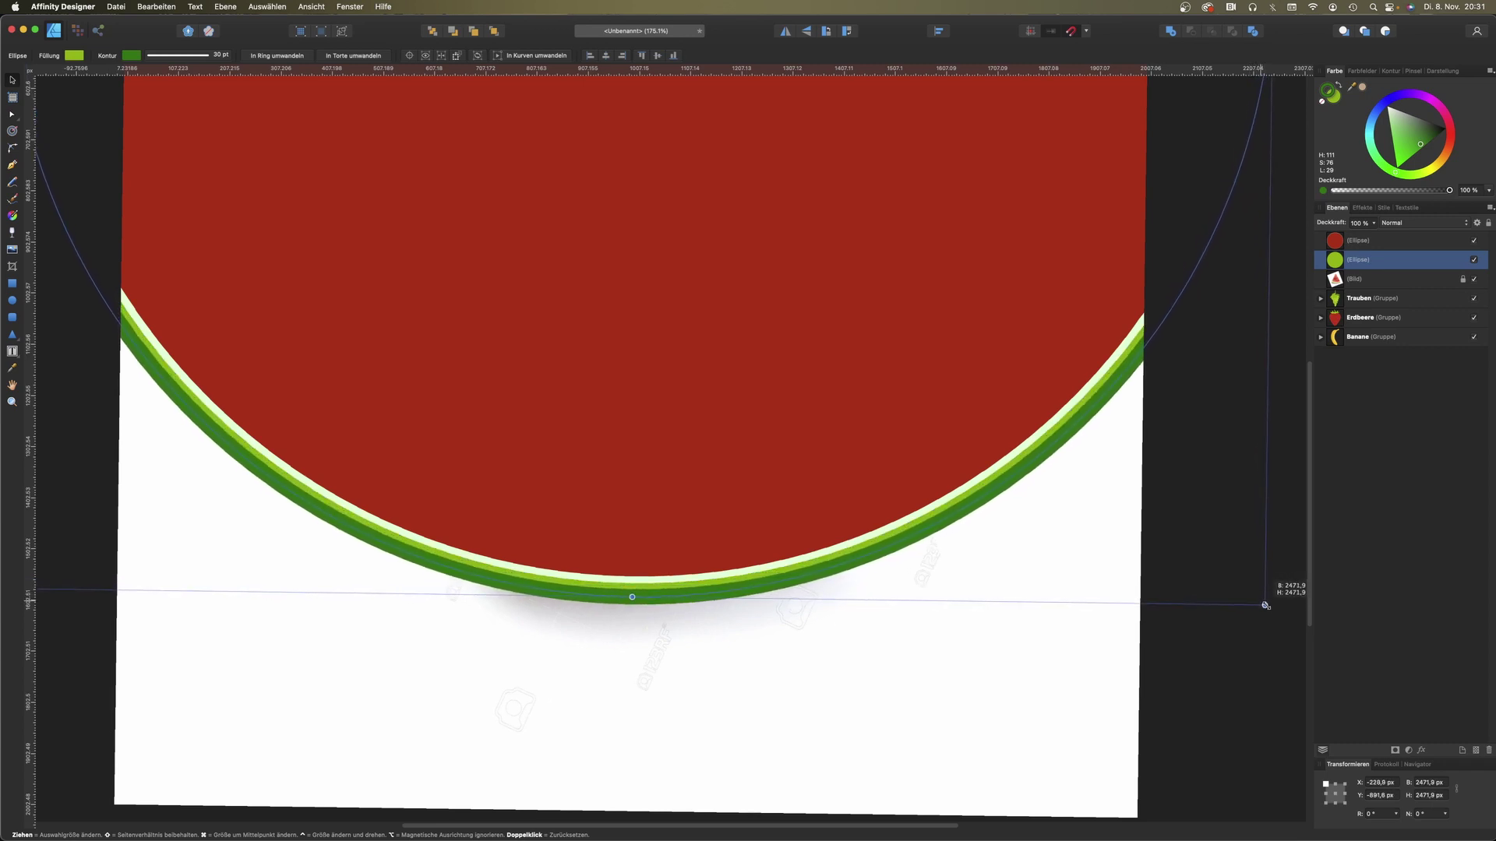
Step: Place a vertical and a horizontal guide through the circles' centre
click(1135, 685)
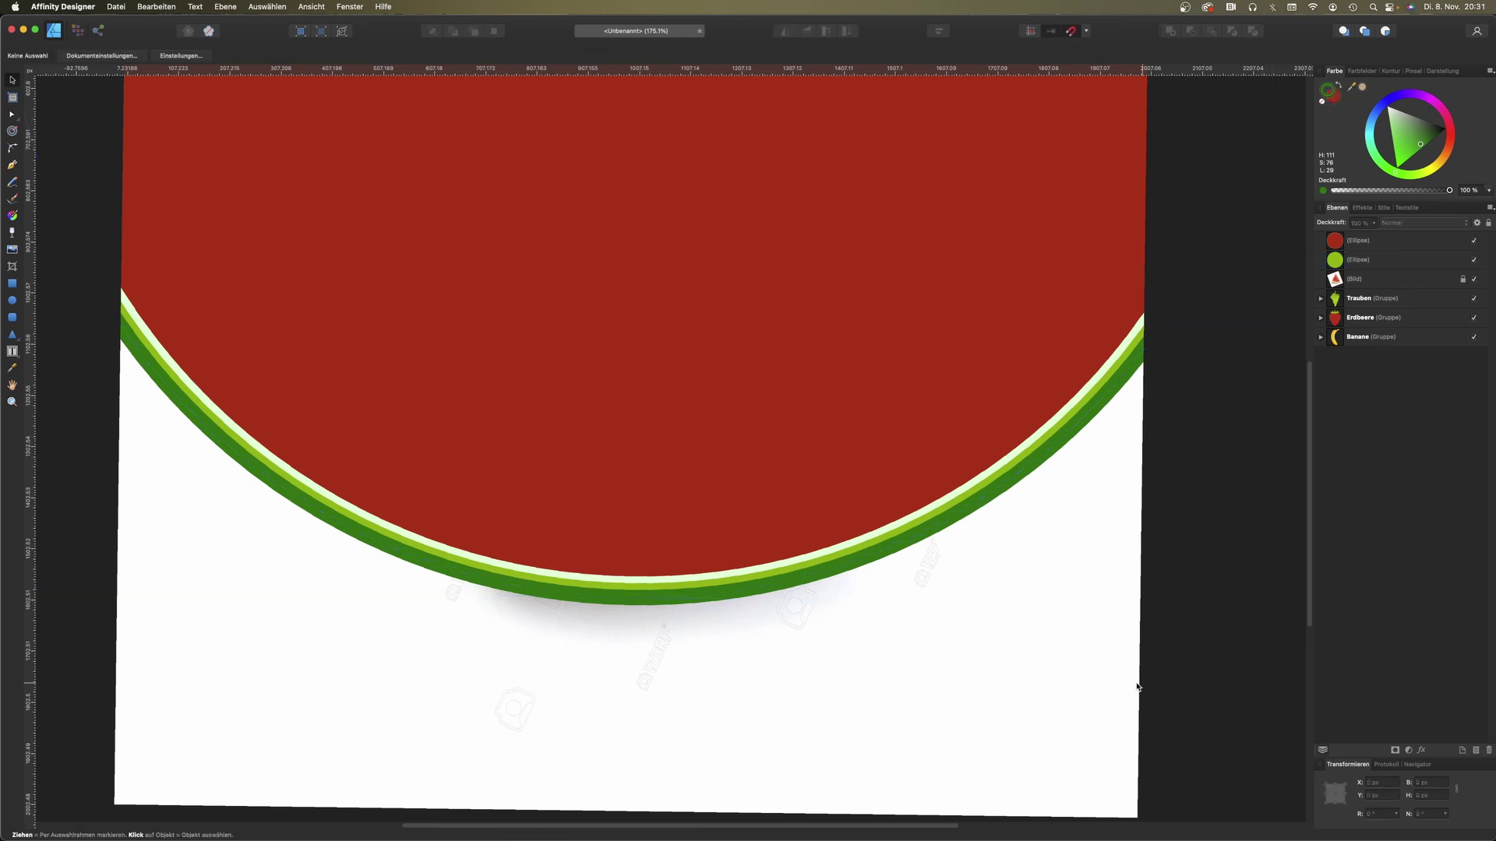
scroll(701, 427, down, 3)
click(701, 427)
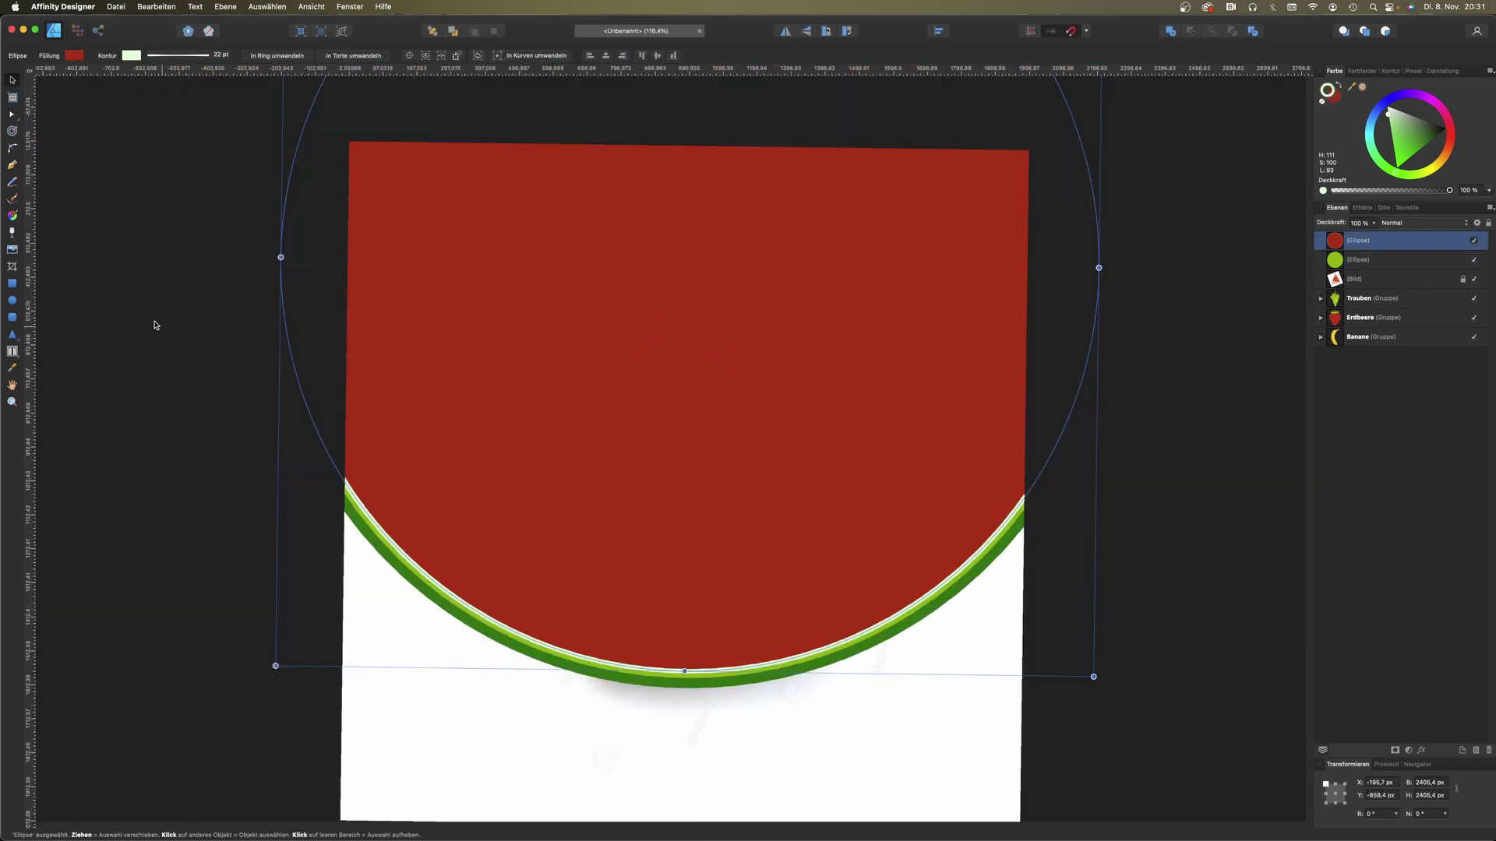
mouse_move(29, 321)
mouse_down()
mouse_move(441, 341)
mouse_move(691, 384)
mouse_up()
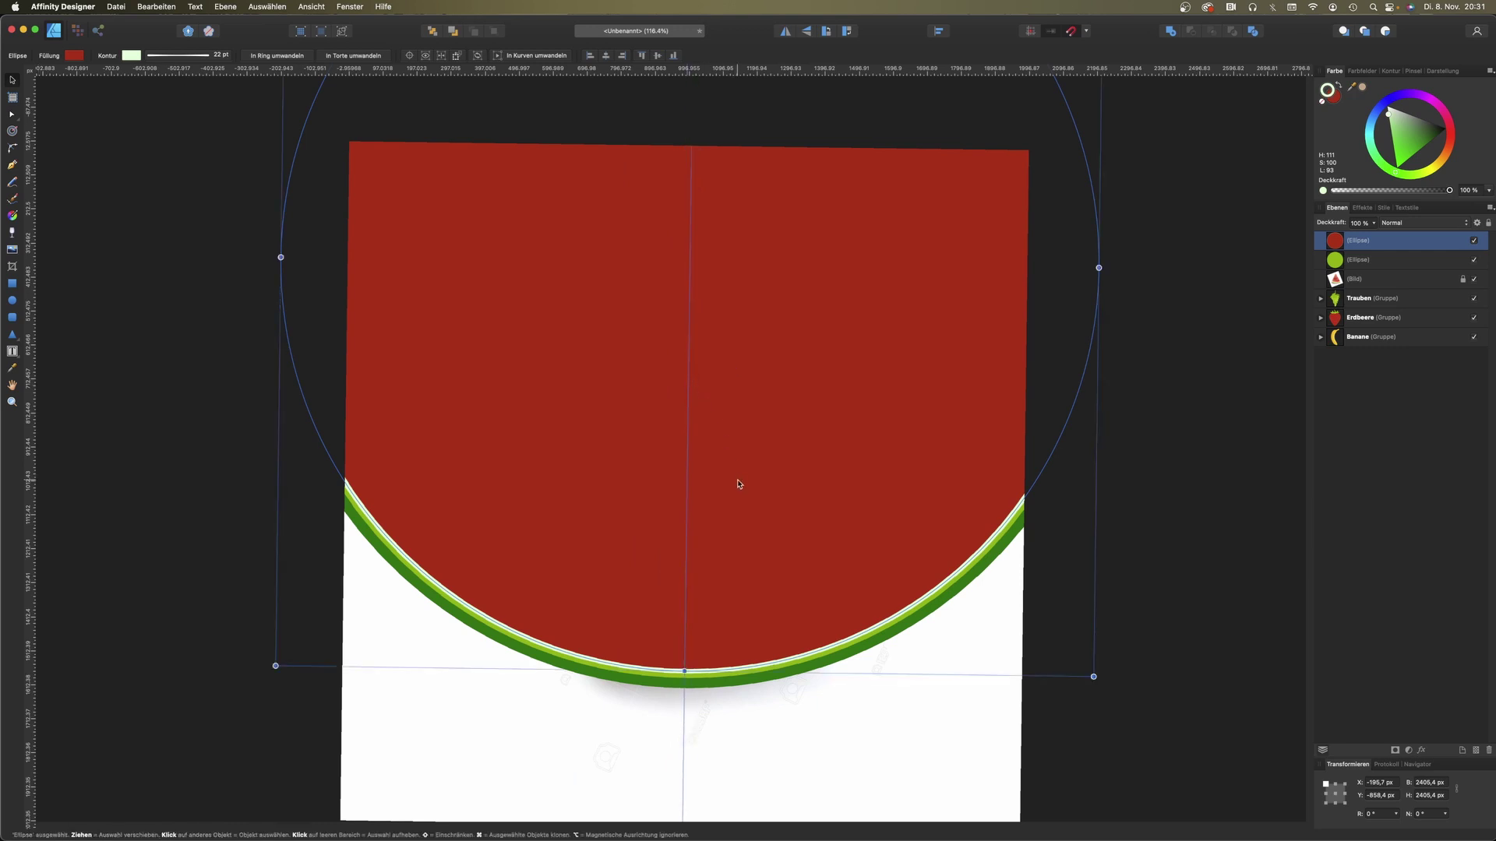
drag(631, 72, 659, 262)
Step: Group the red and green circles and name the group 'Melone Backup'
shift+click(1394, 262)
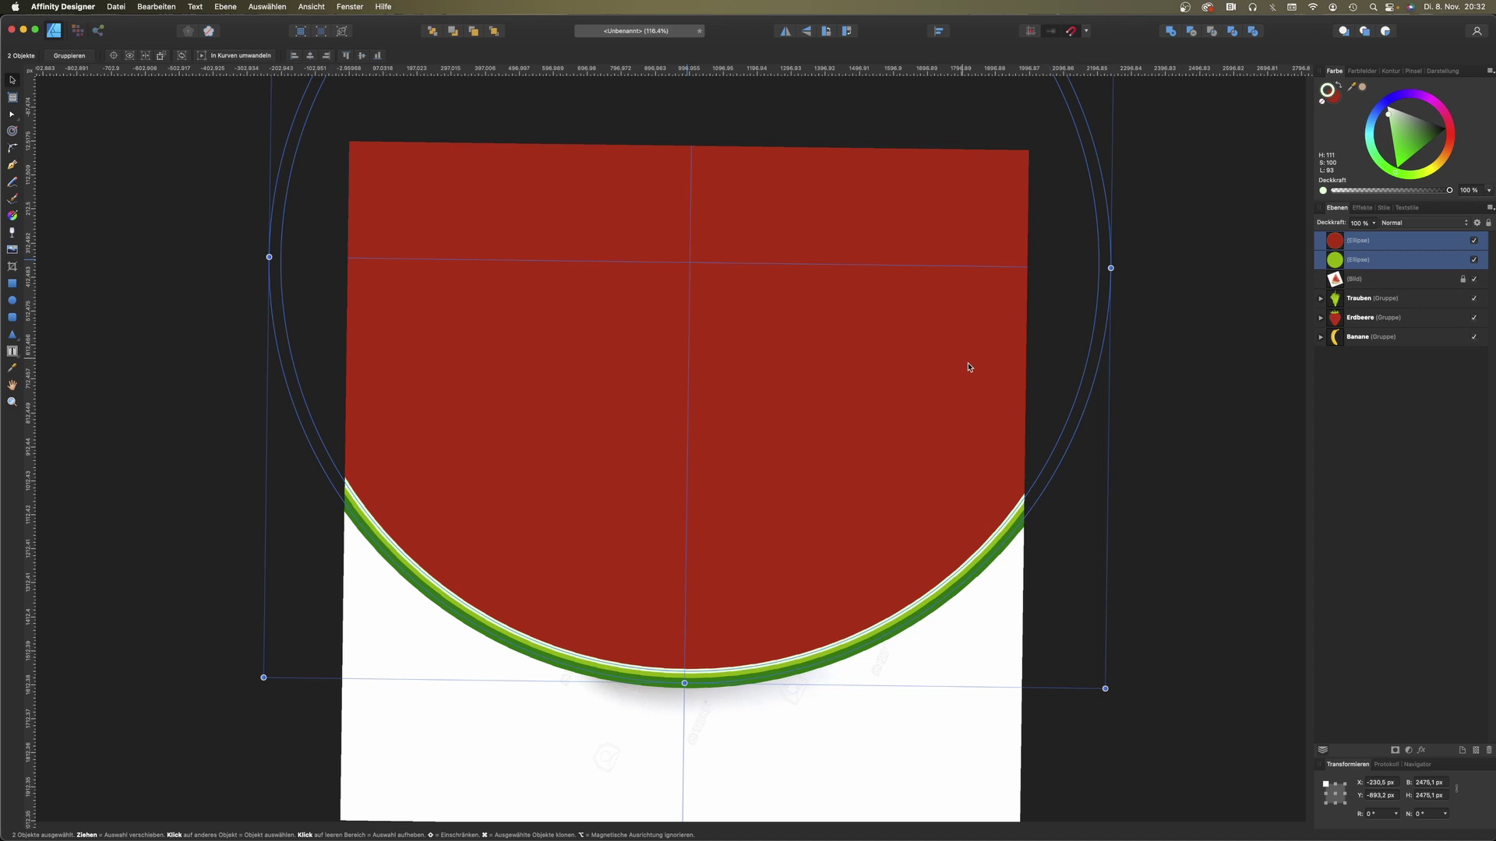
key(super+g)
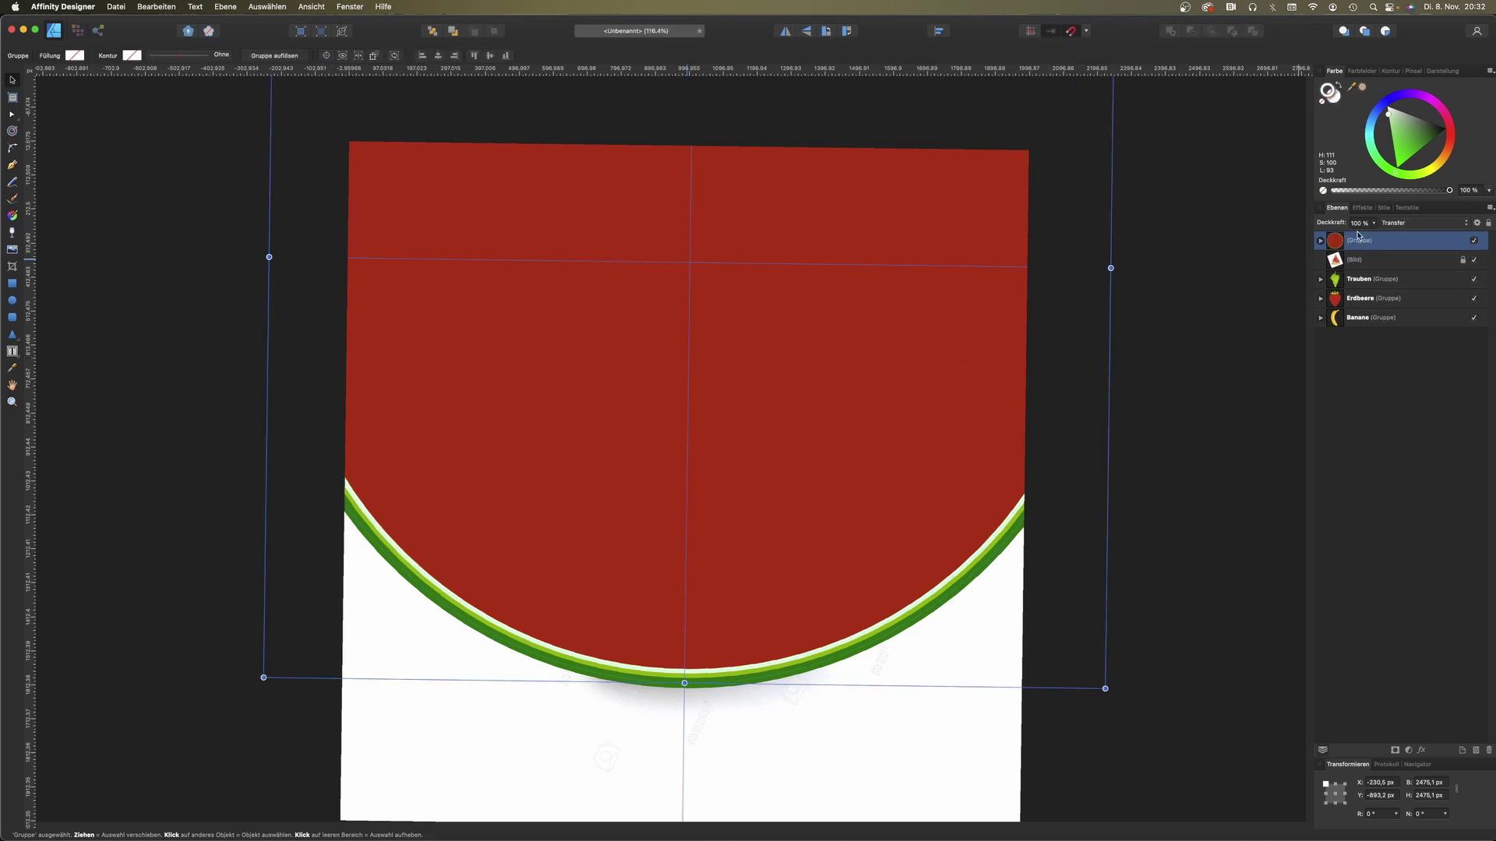
double_click(1374, 241)
text(Melone Backup)
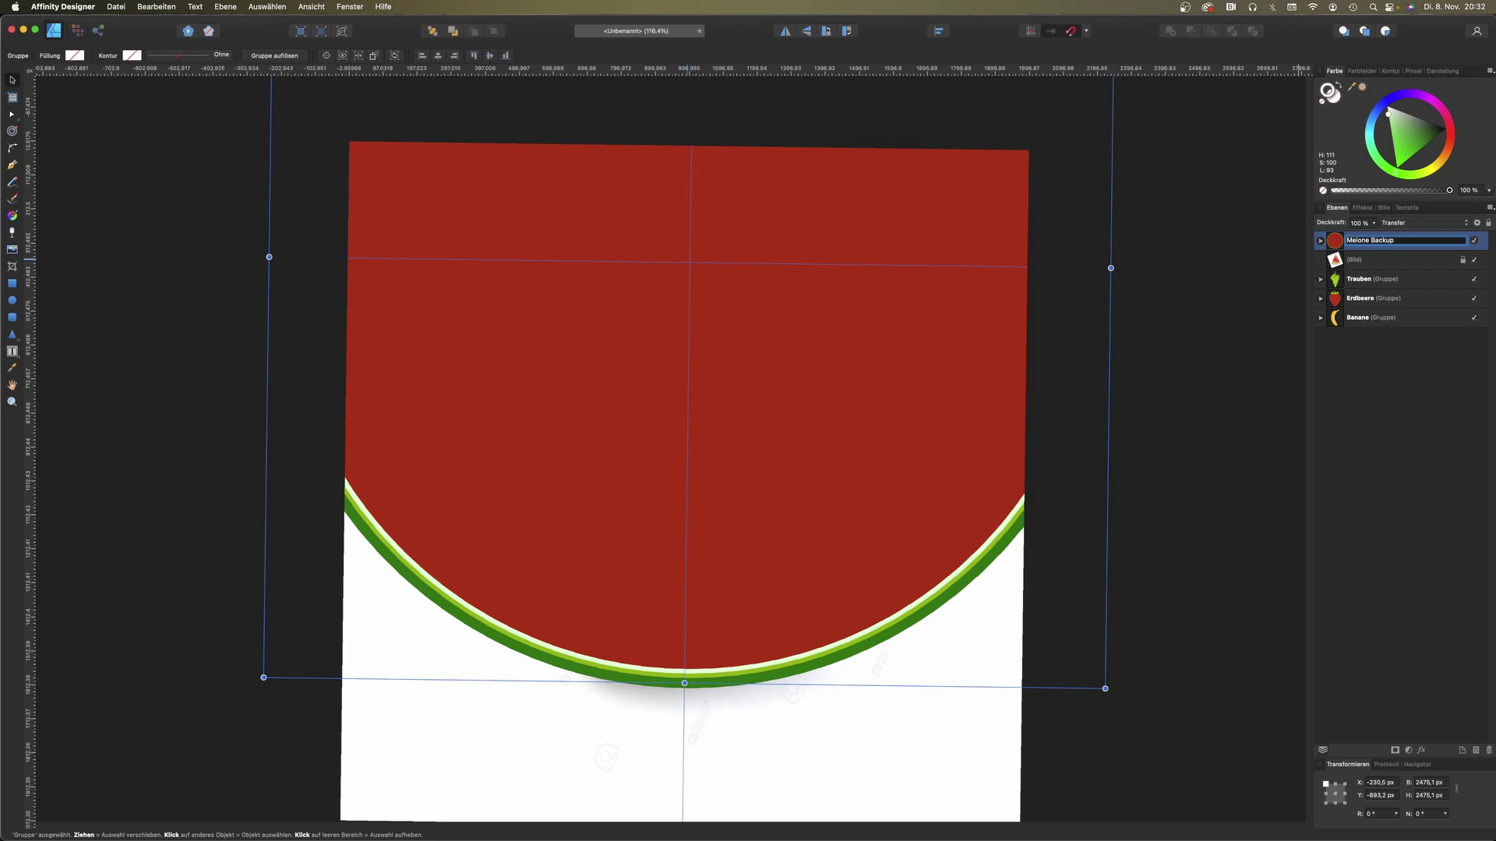
key(Return)
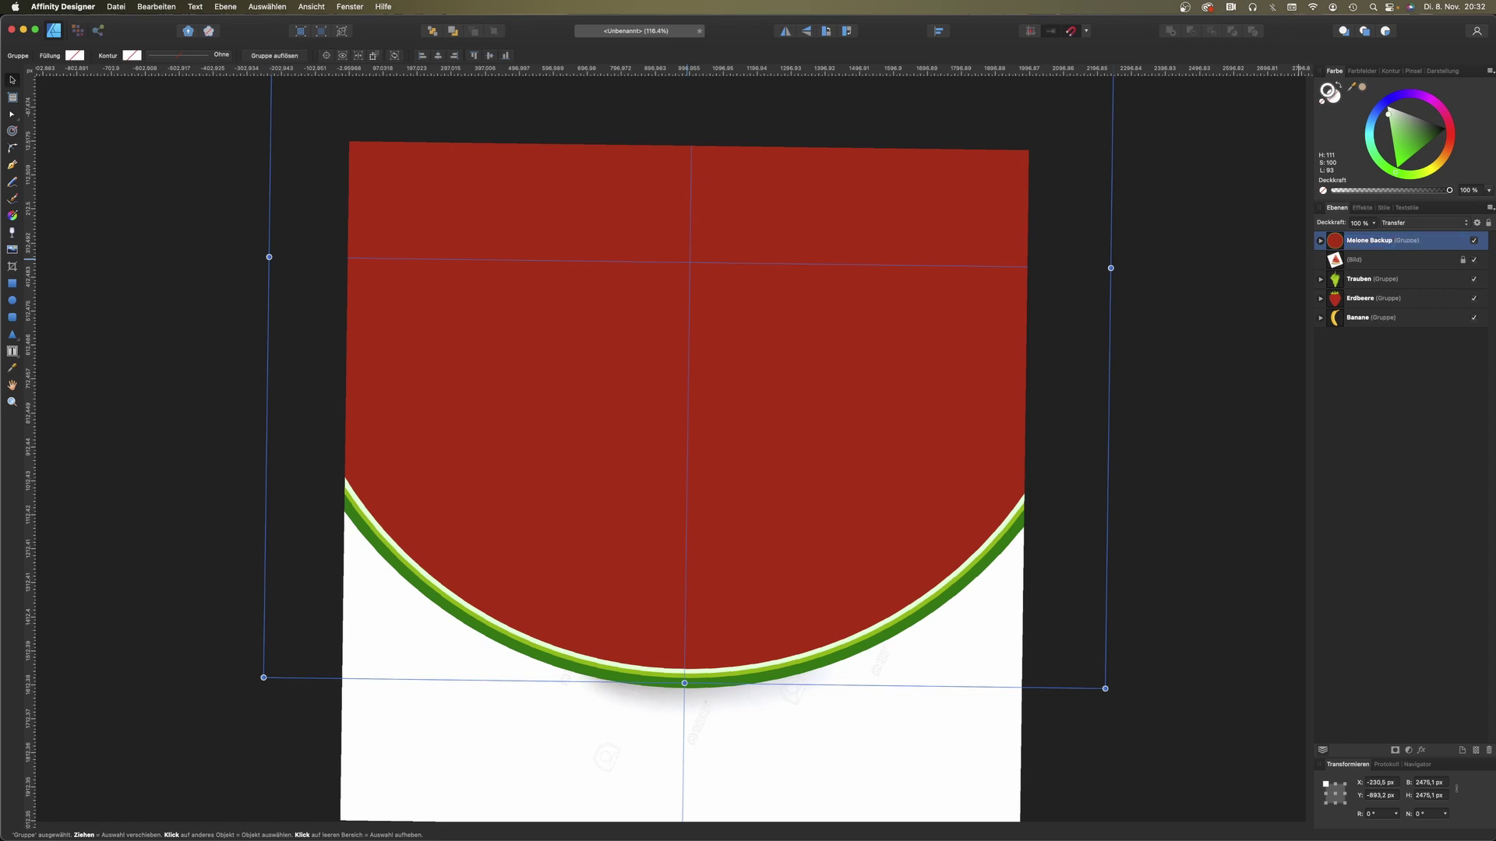
Step: Duplicate the Melone Backup group, hide the copy, and expand the original's layers
key(super+c)
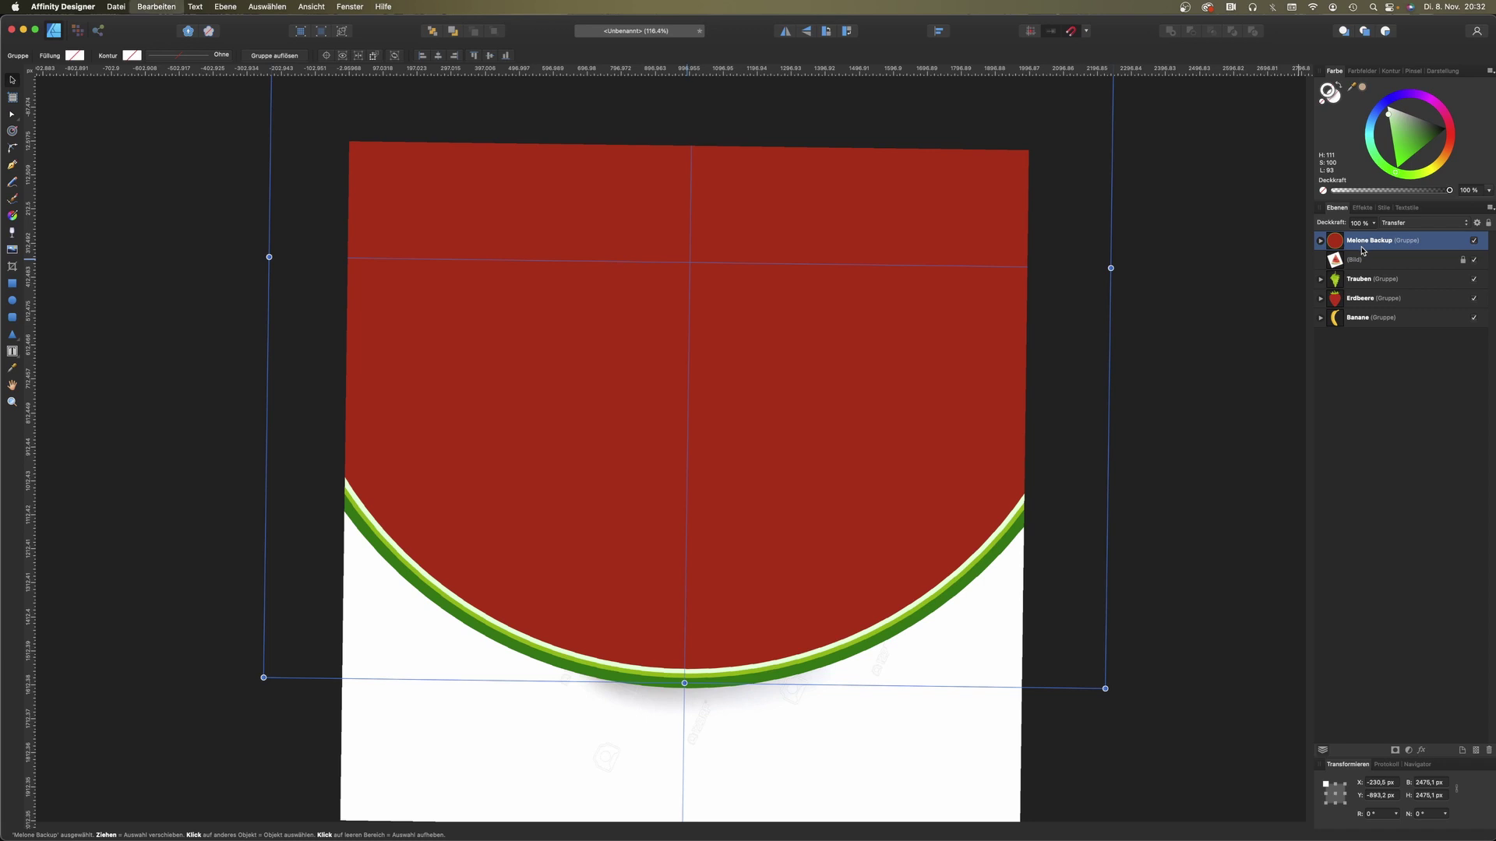
key(super+v)
click(1475, 261)
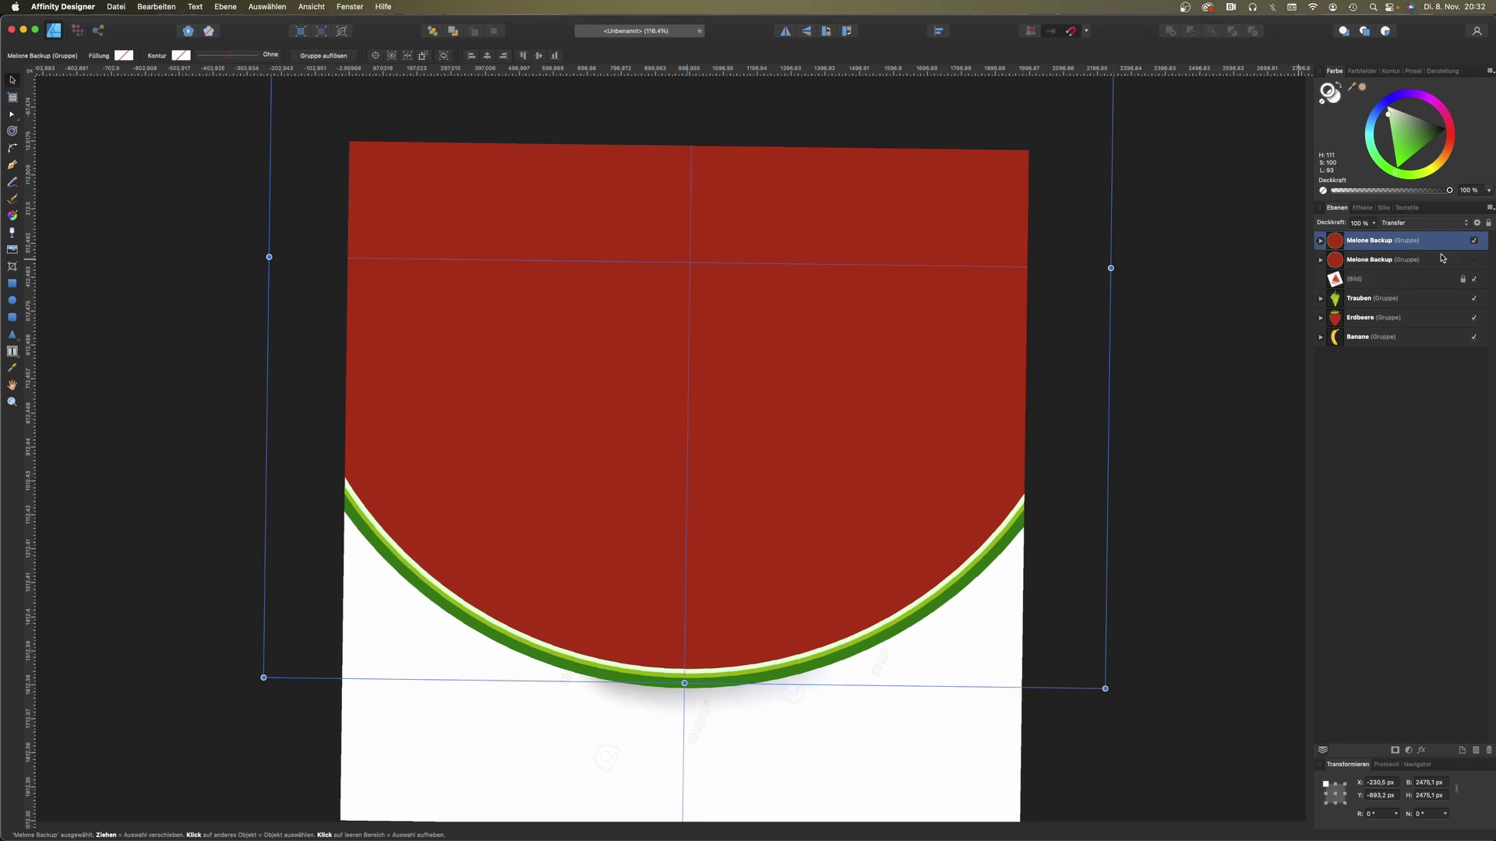
click(1321, 241)
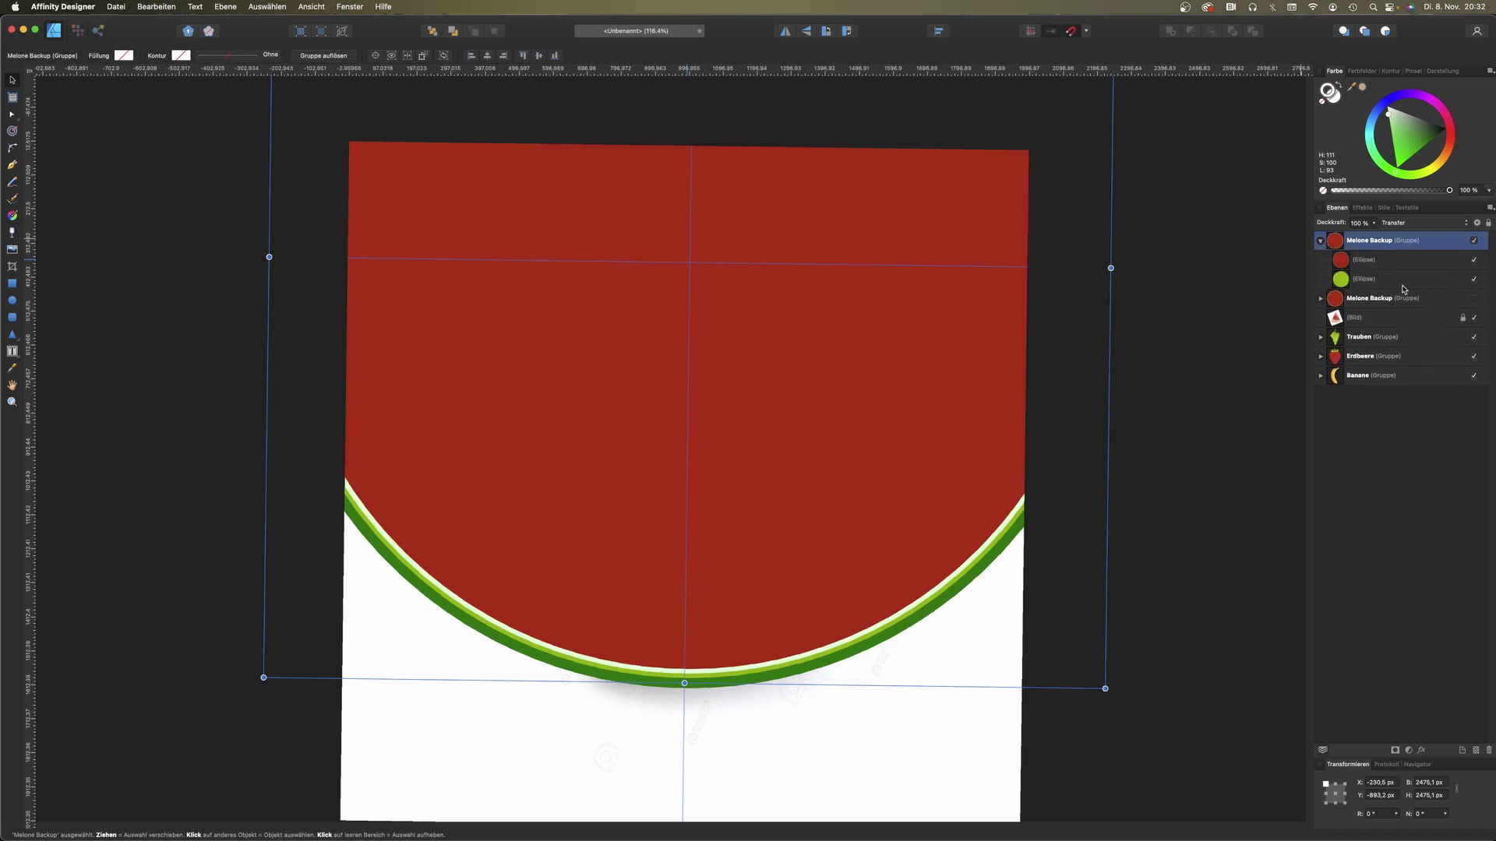
Step: Expand the red flesh circle's stroke into a separate curve shape
click(1395, 265)
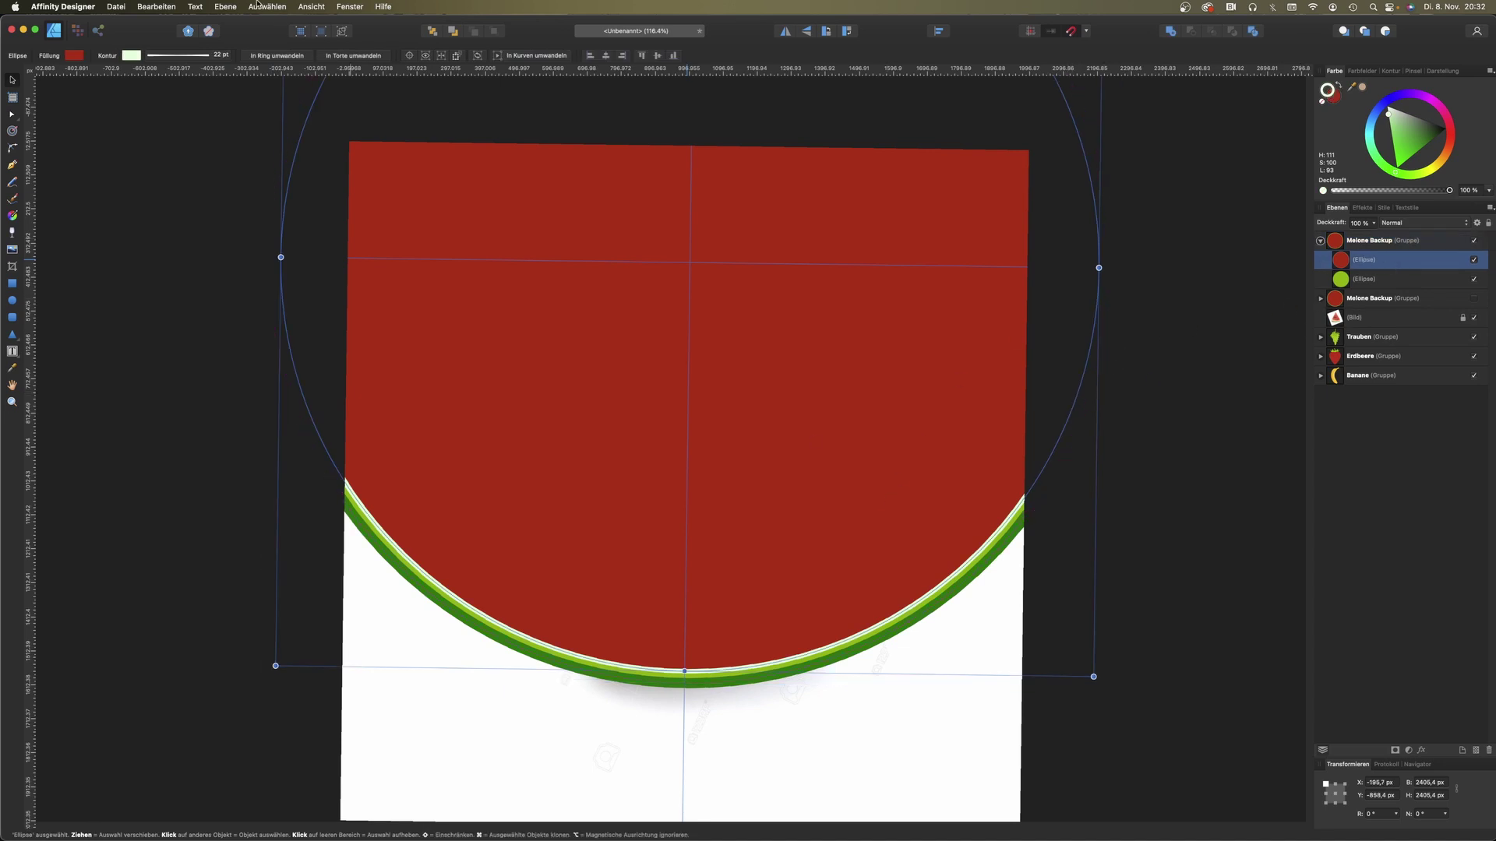
click(225, 6)
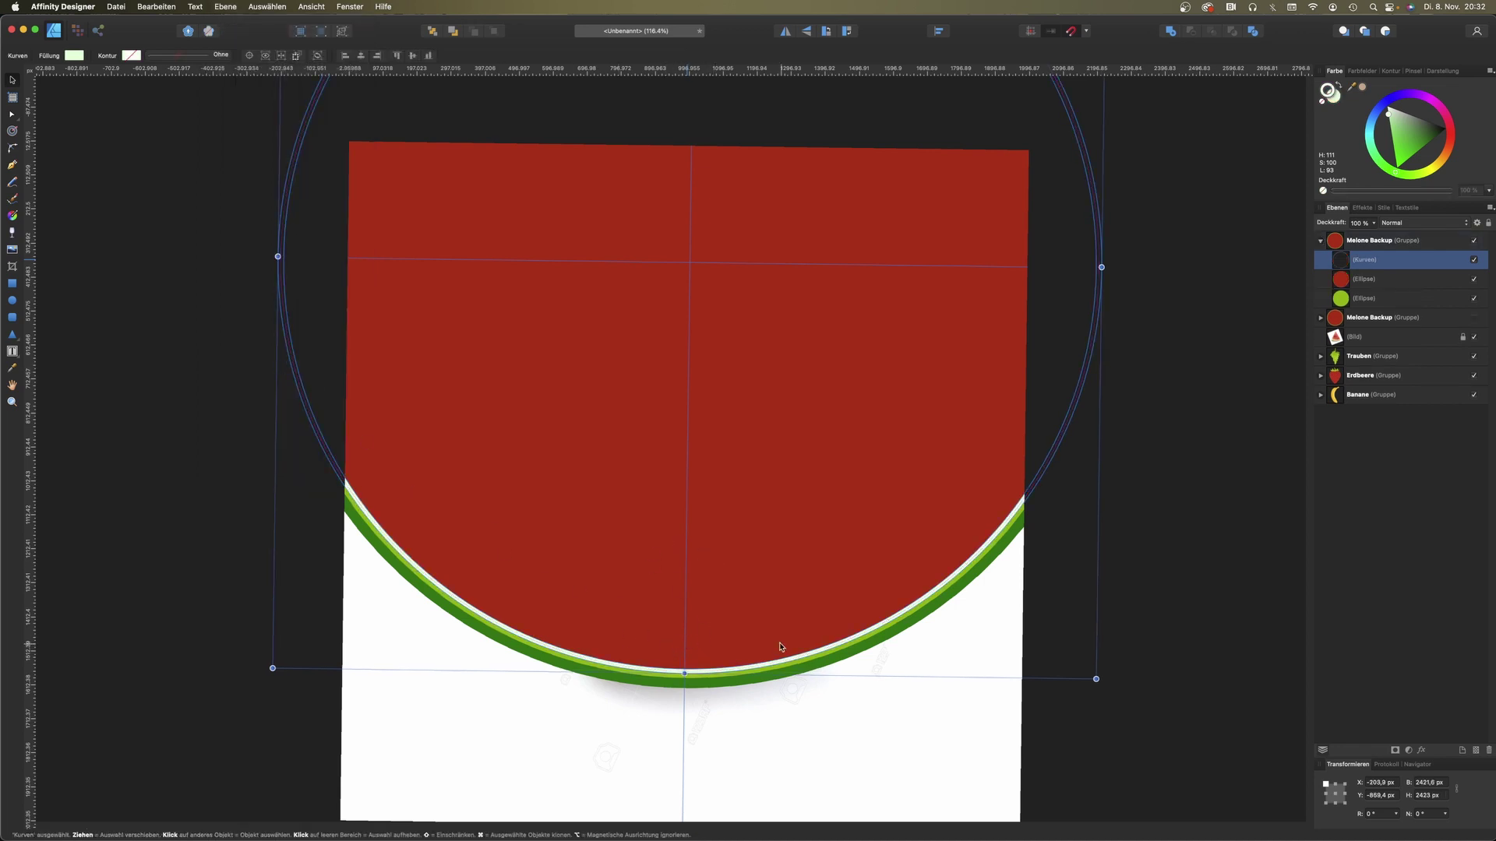
click(1474, 260)
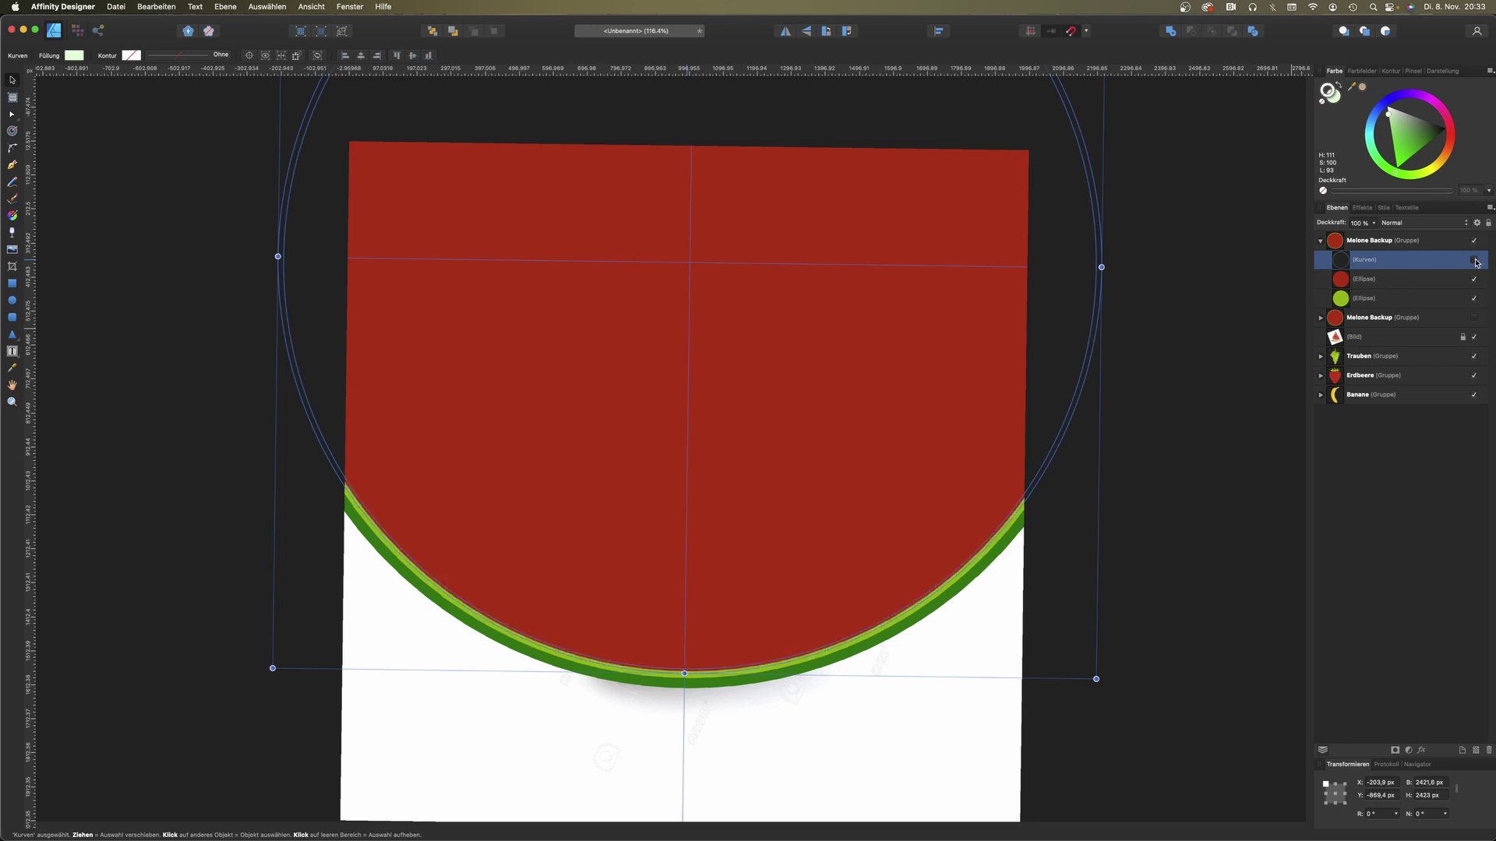
click(1391, 281)
click(1474, 279)
click(1474, 279)
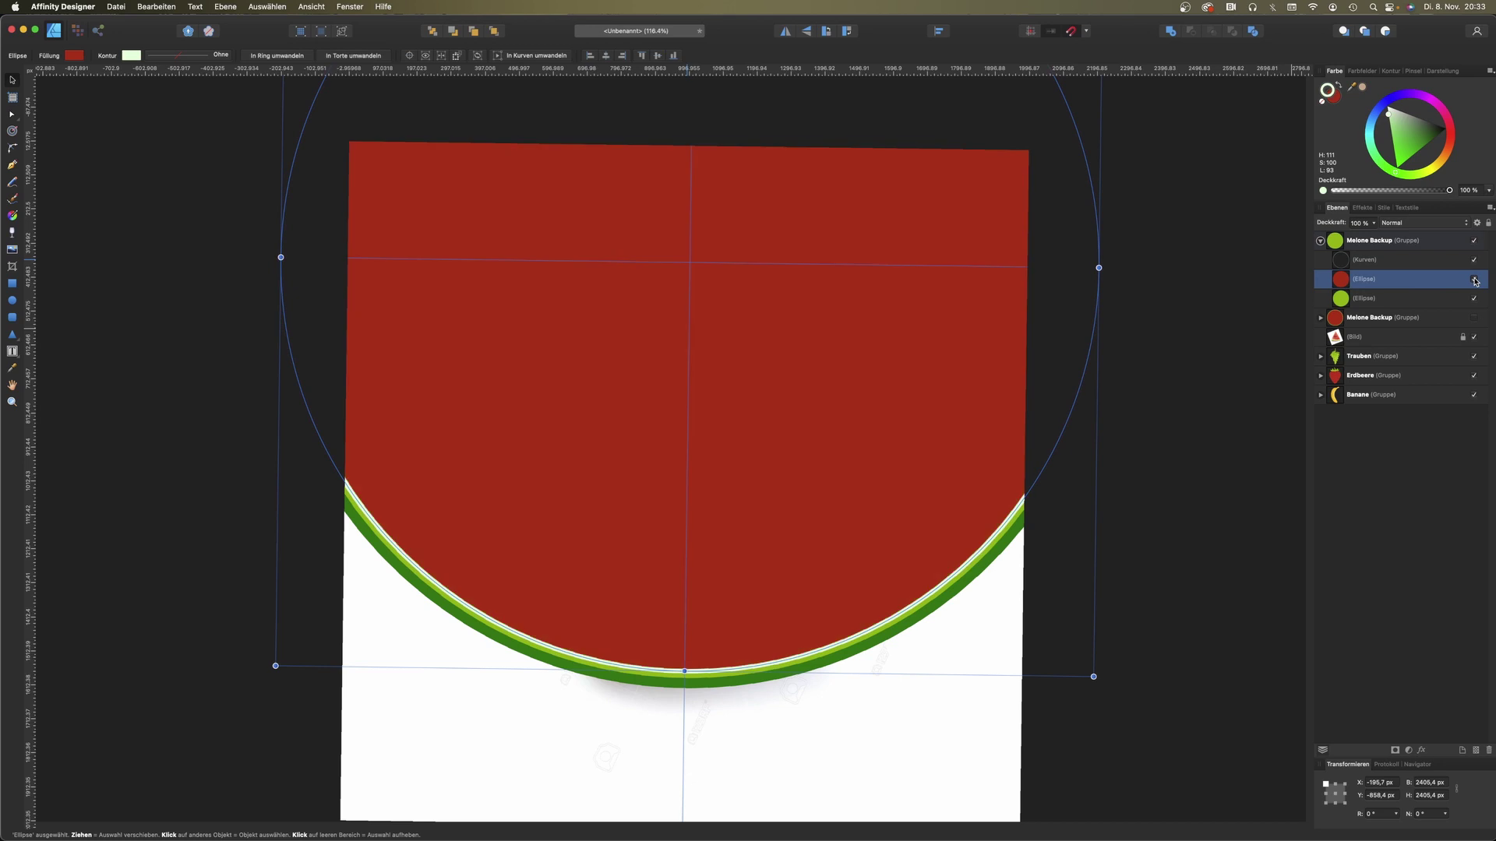
Step: Expand the green rind circle's stroke into a curve and begin a Pen path at the centre
click(1407, 299)
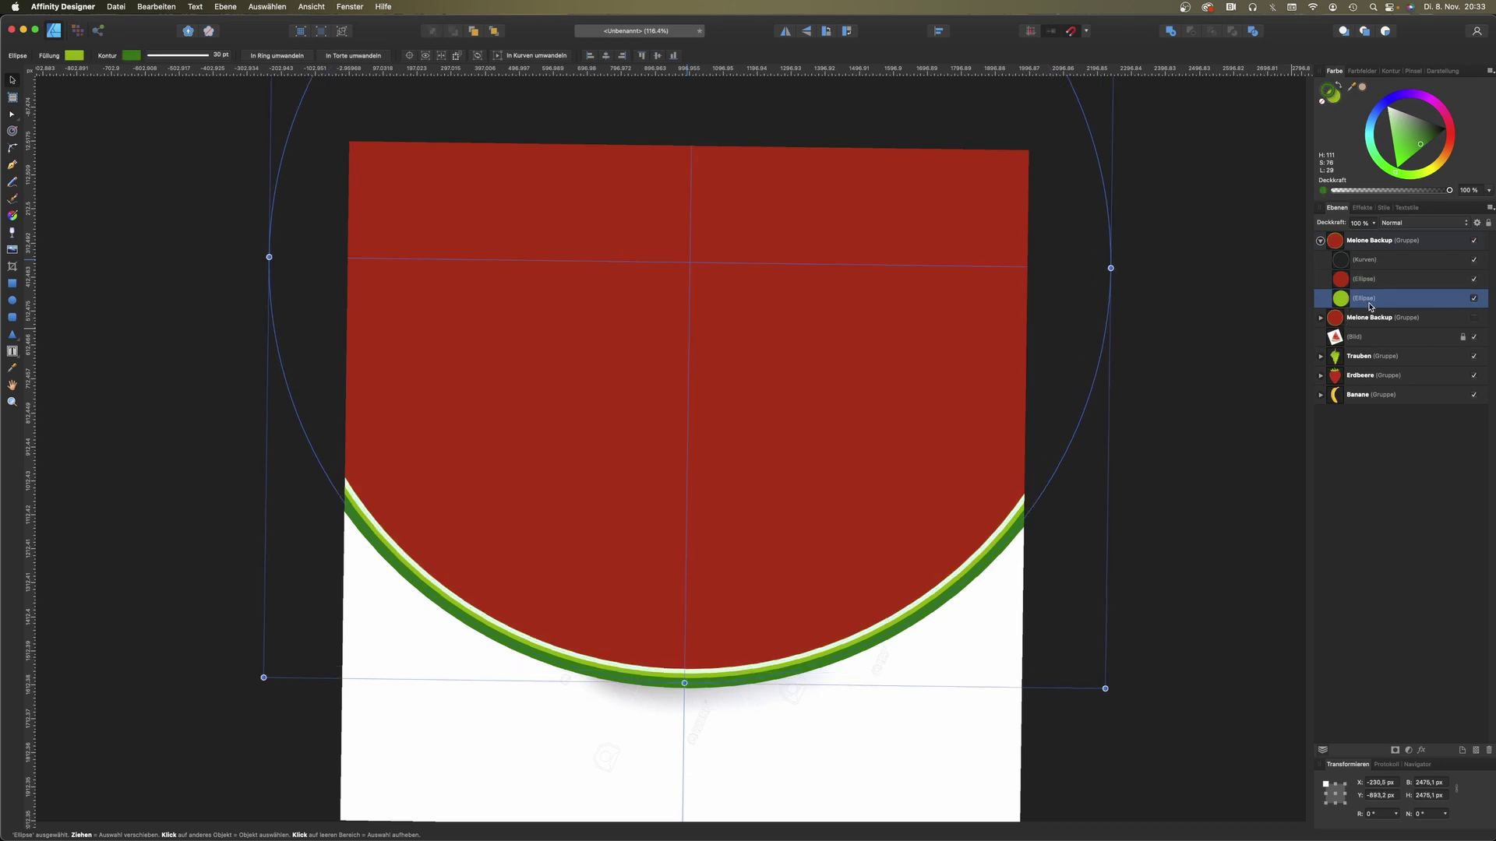
click(225, 6)
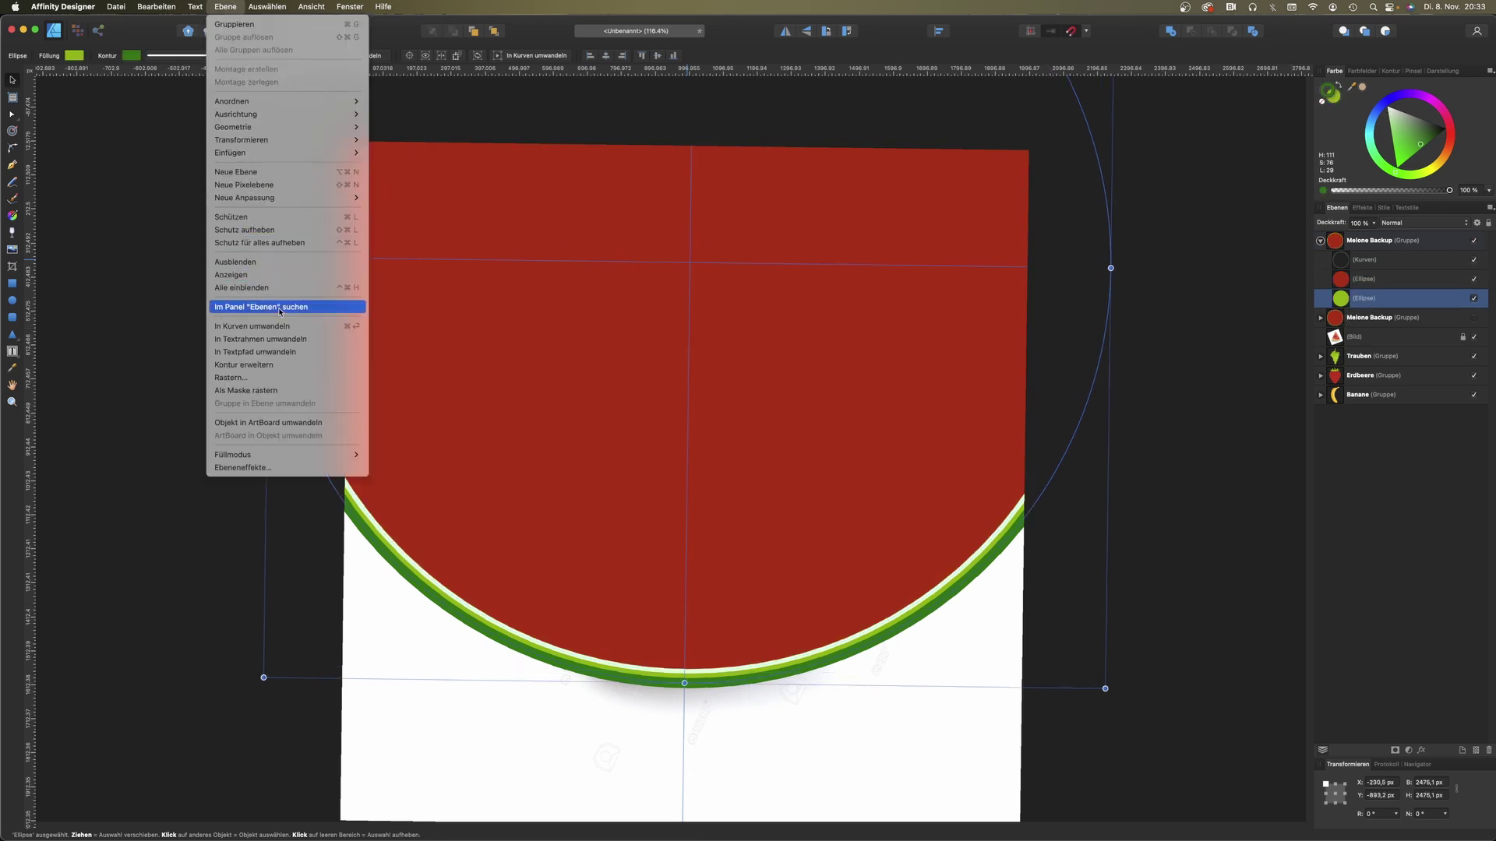
click(280, 365)
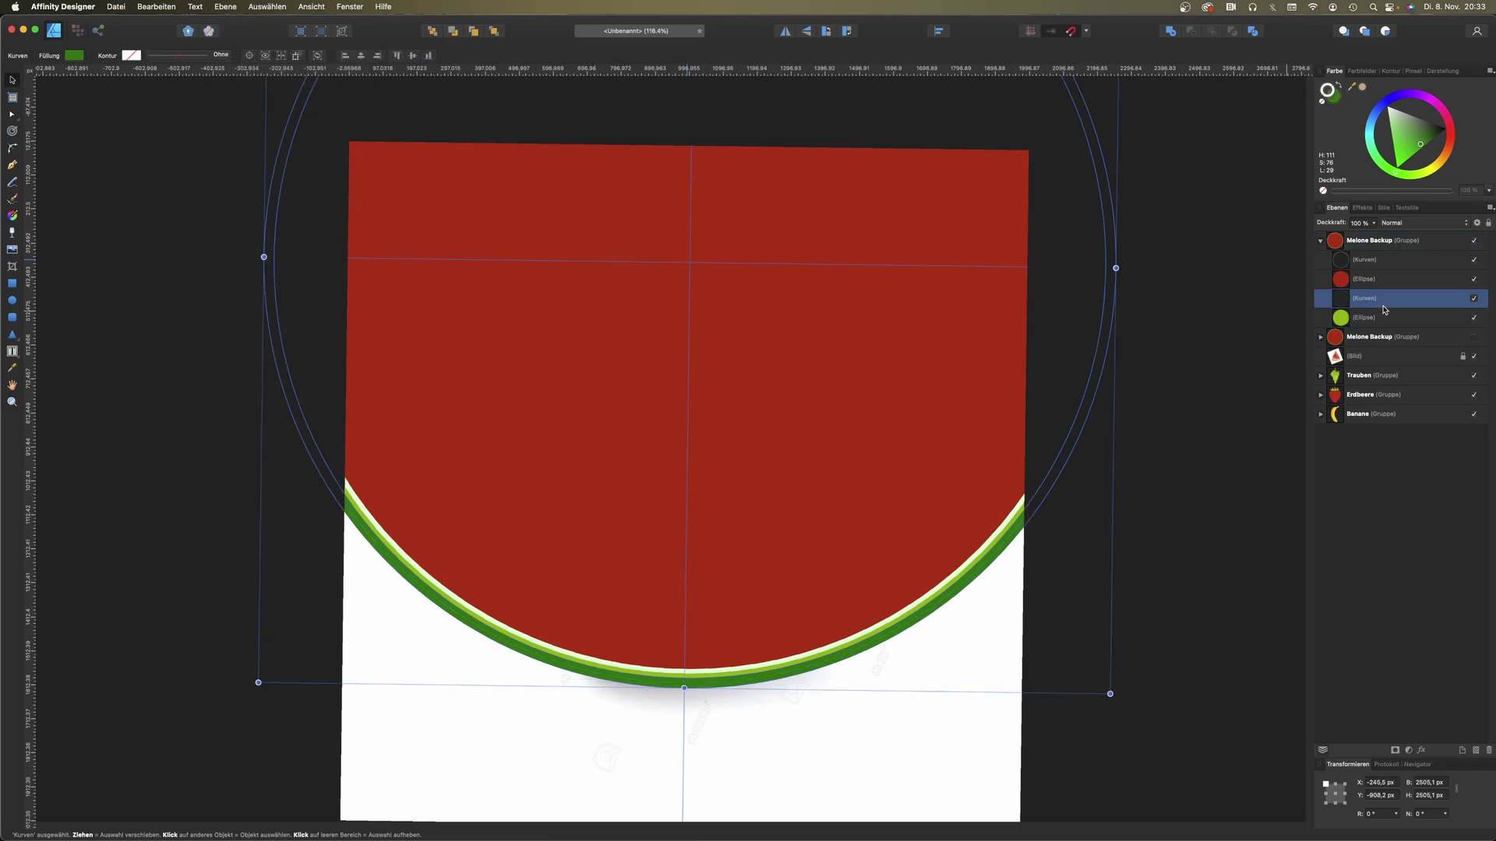
click(1476, 300)
click(1423, 320)
click(1474, 318)
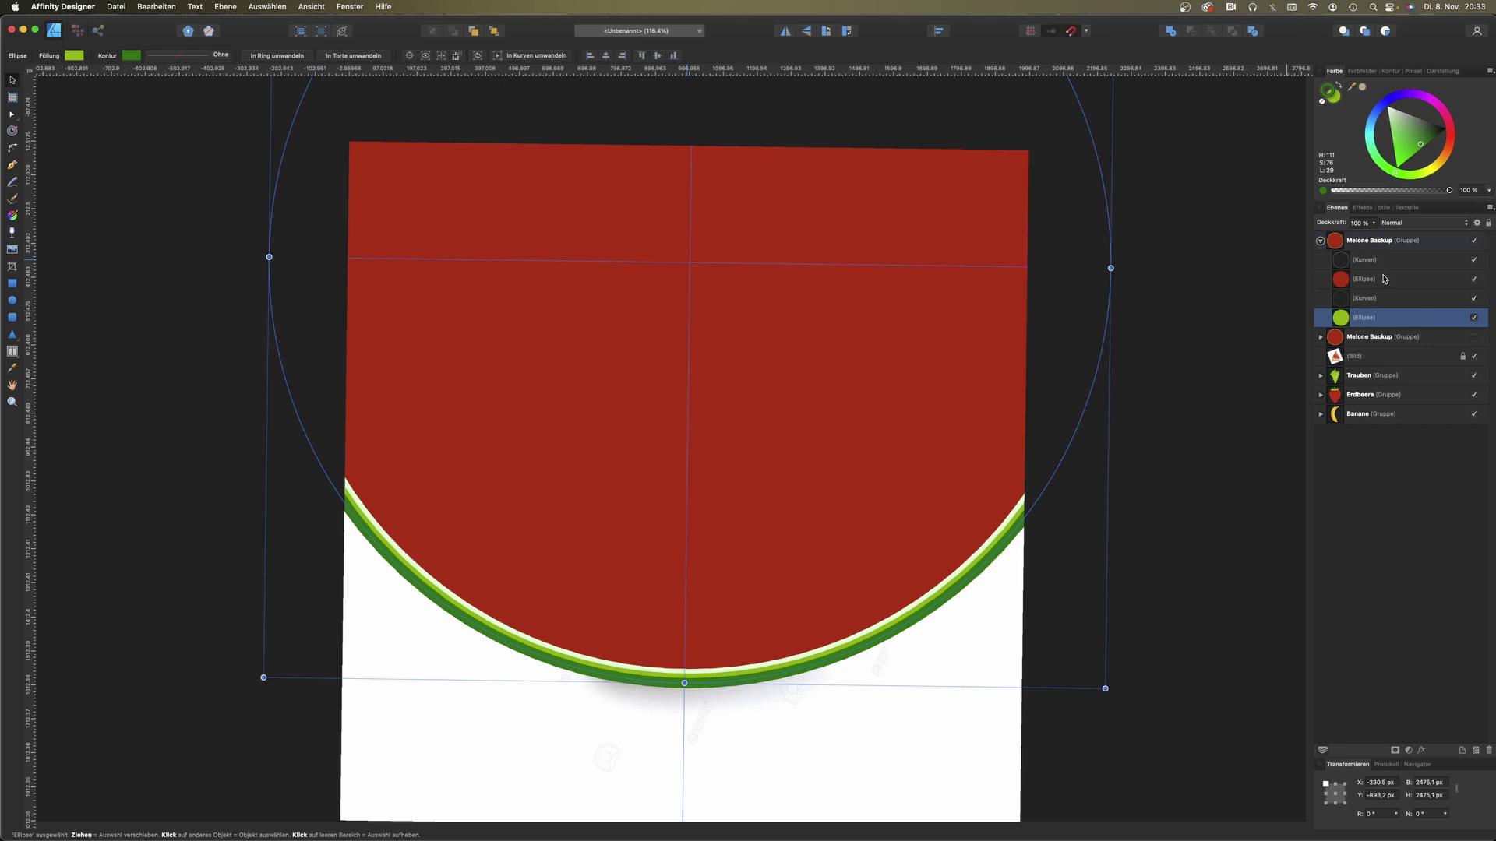
key(p)
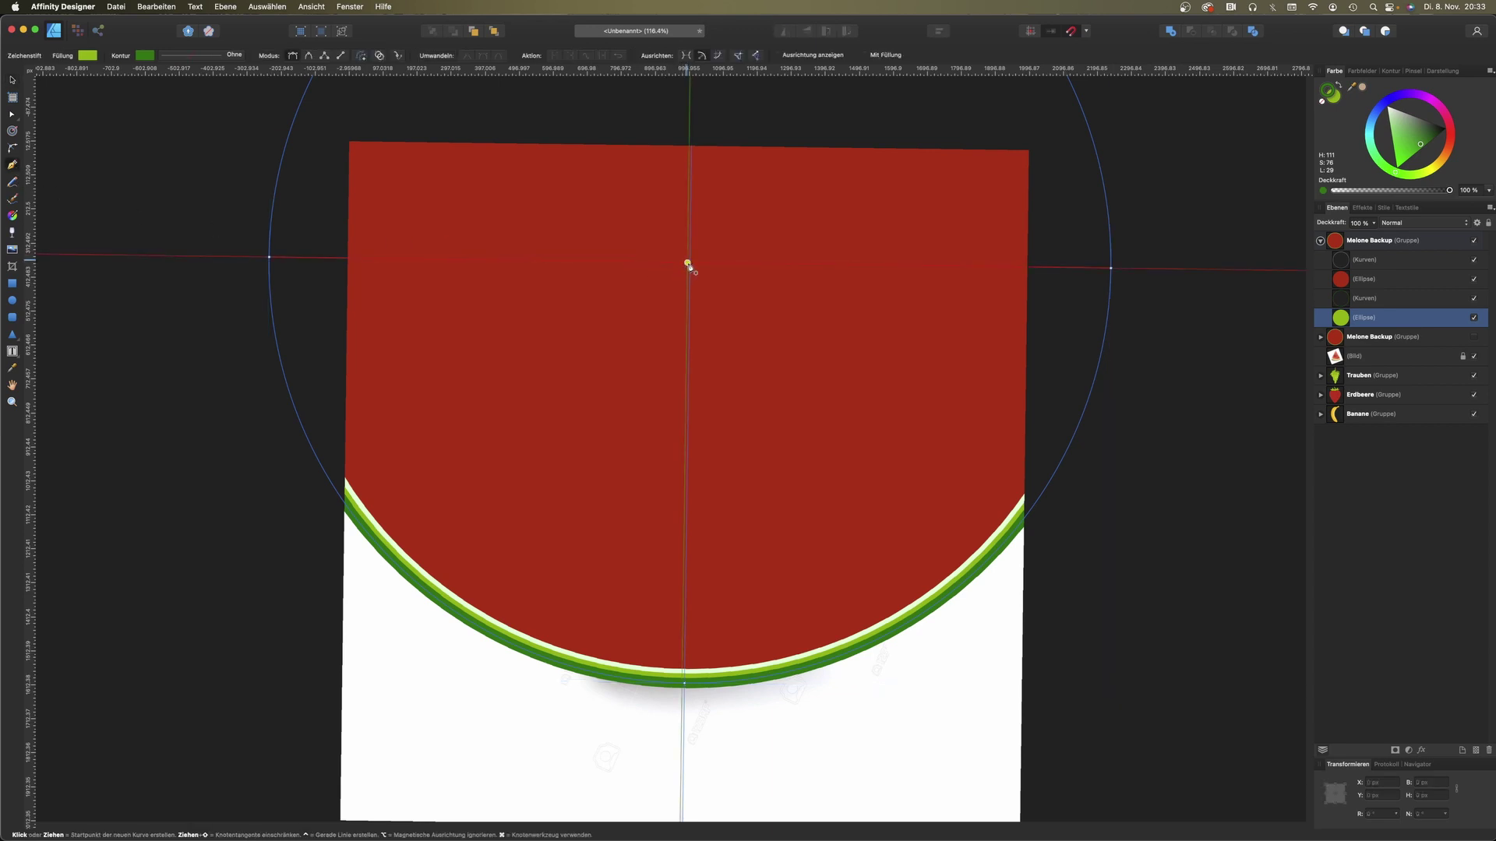
click(689, 263)
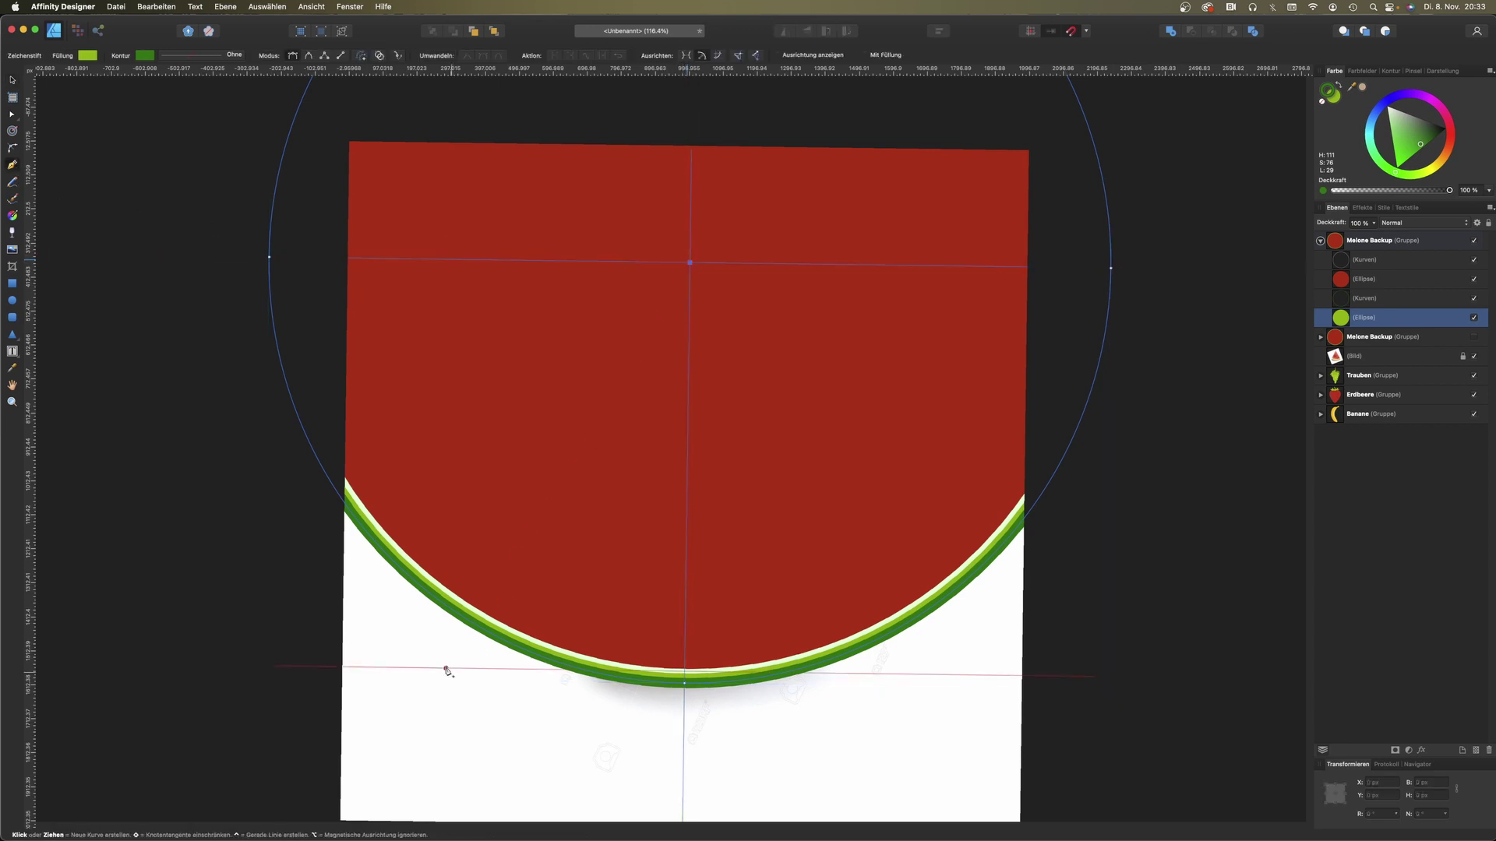
Step: Draw a half-triangle from the circle centre down past the rind and bring it to front
click(431, 670)
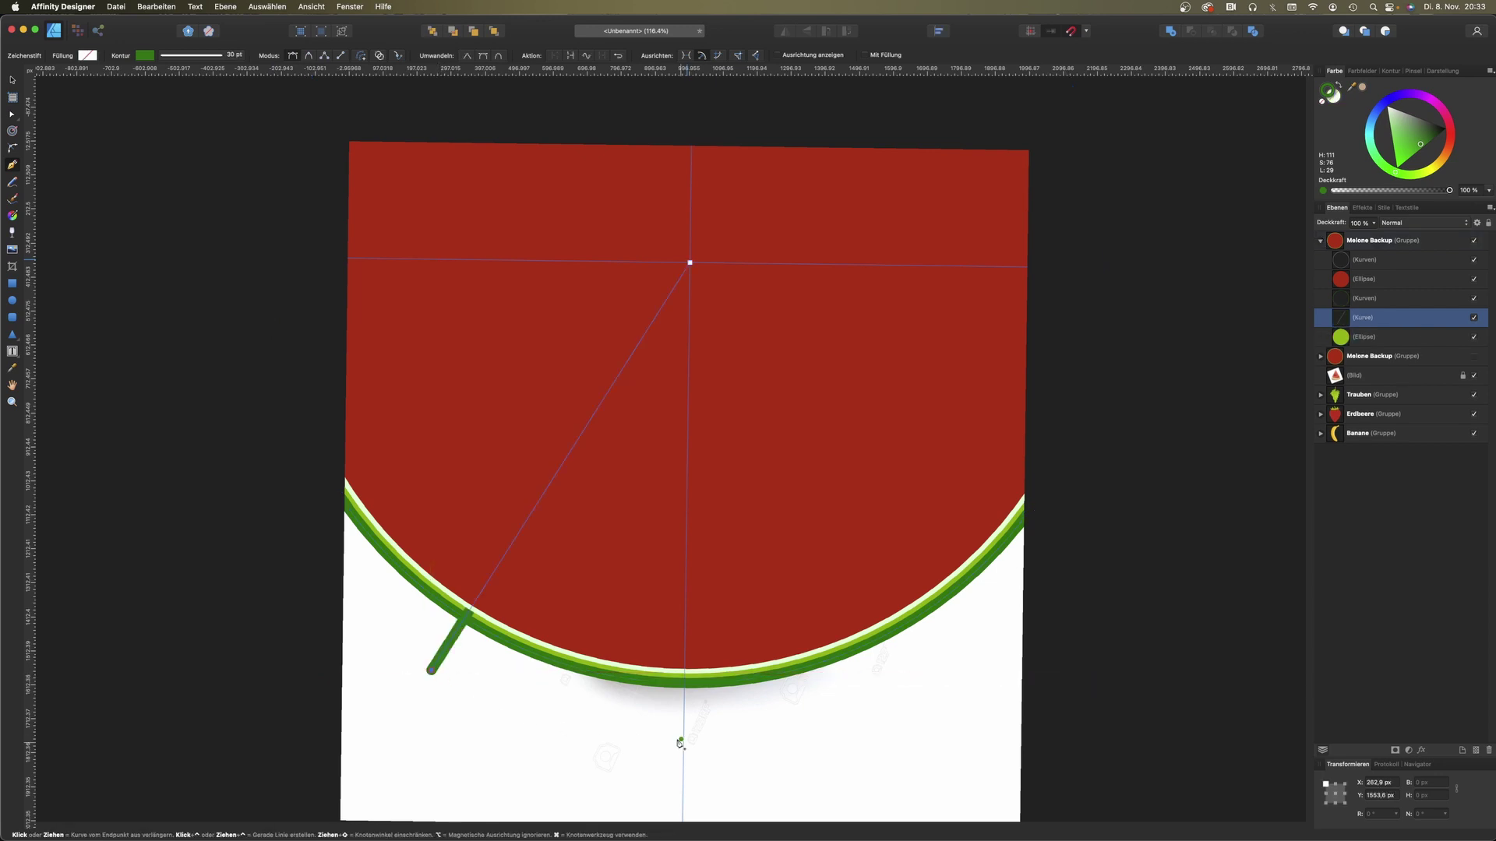
click(682, 737)
click(692, 265)
click(11, 80)
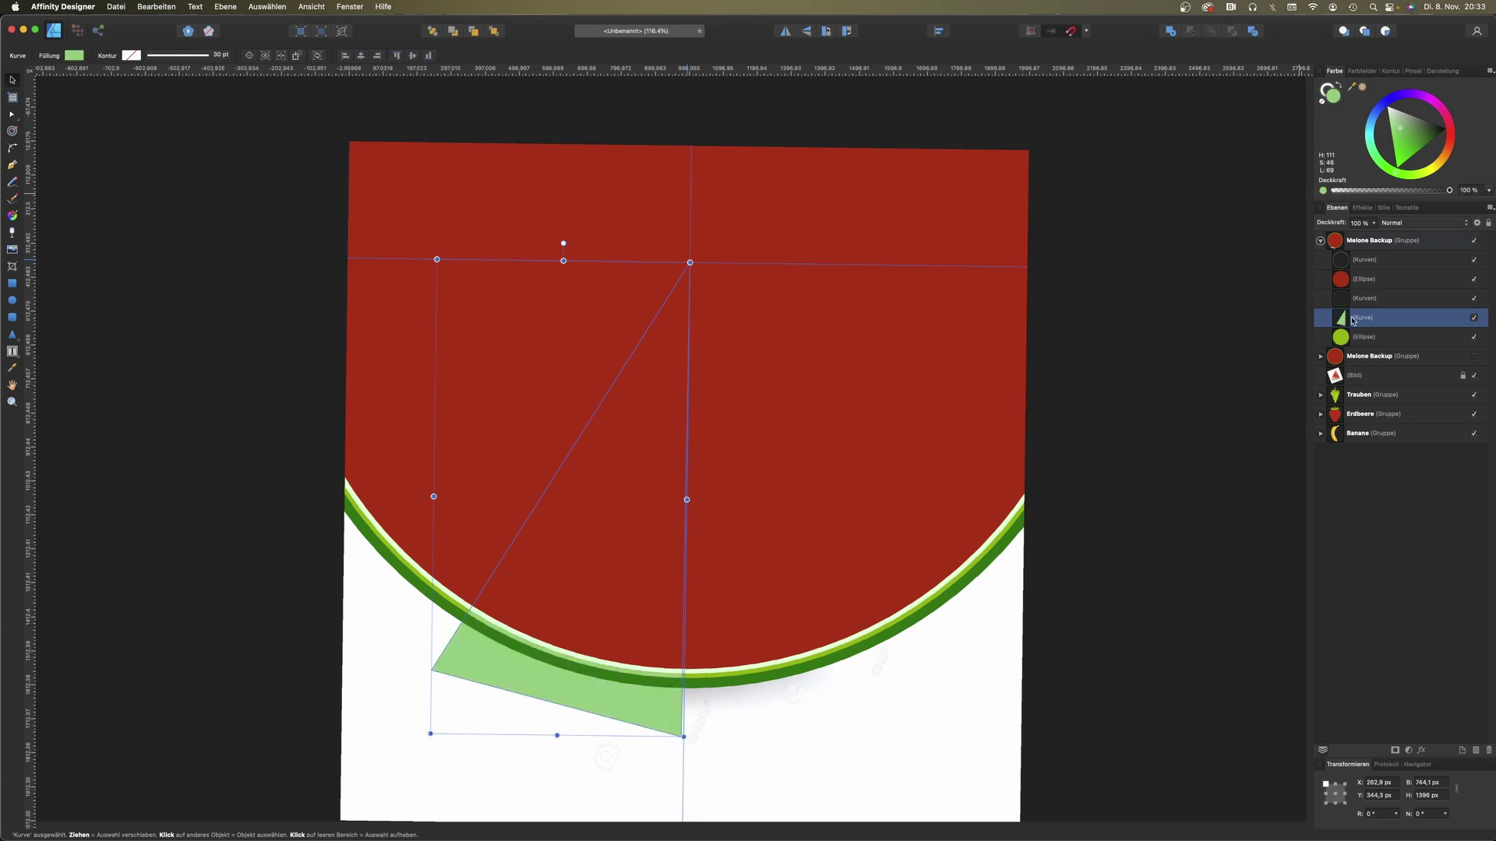
key(super+shift+bracketright)
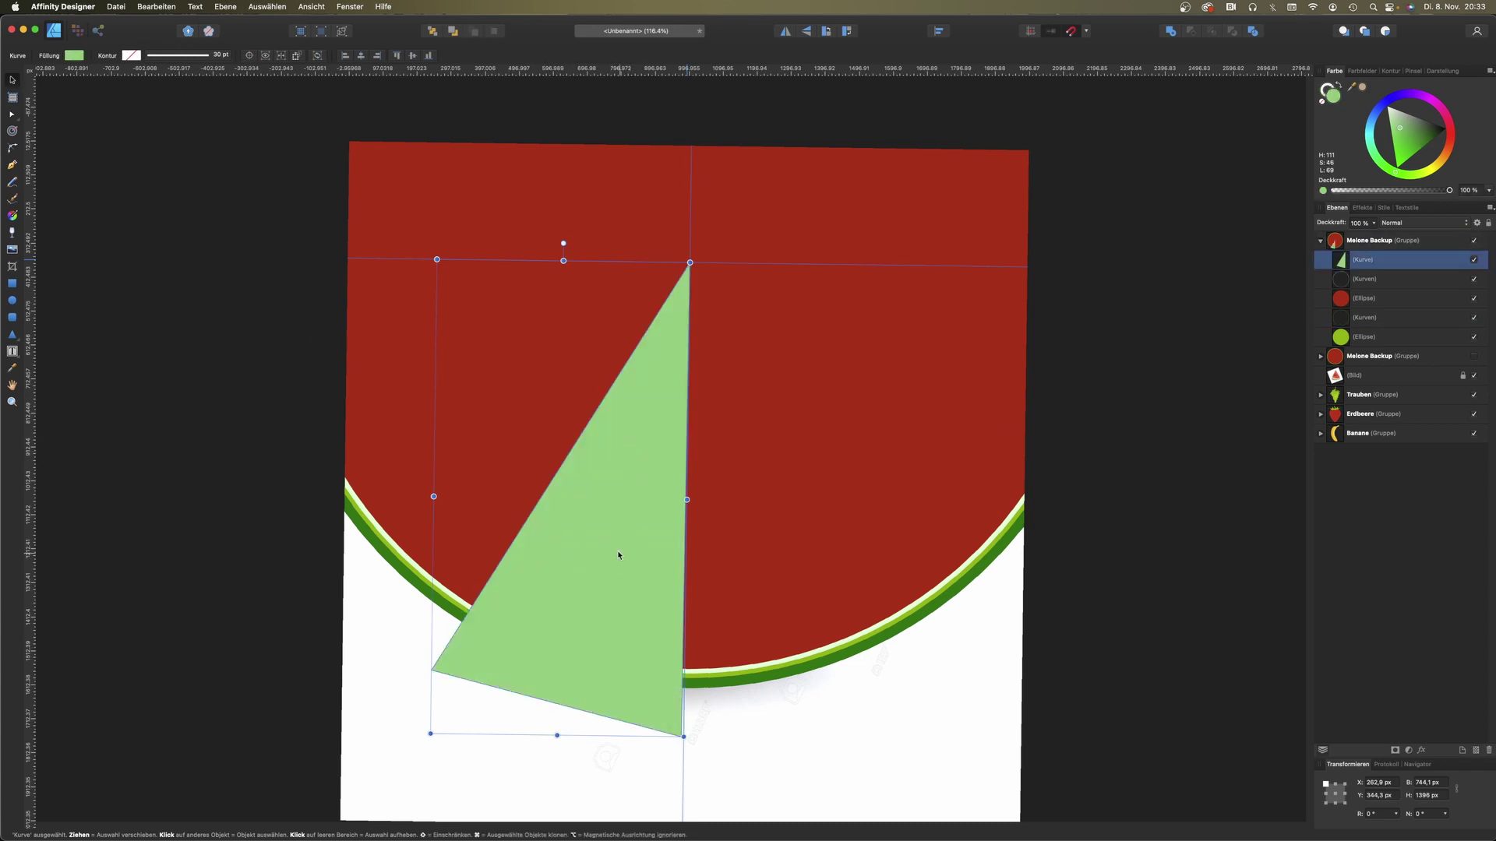
Step: Mirror a copy of the half-triangle and Boolean-add both halves into one symmetric triangle
key(super+j)
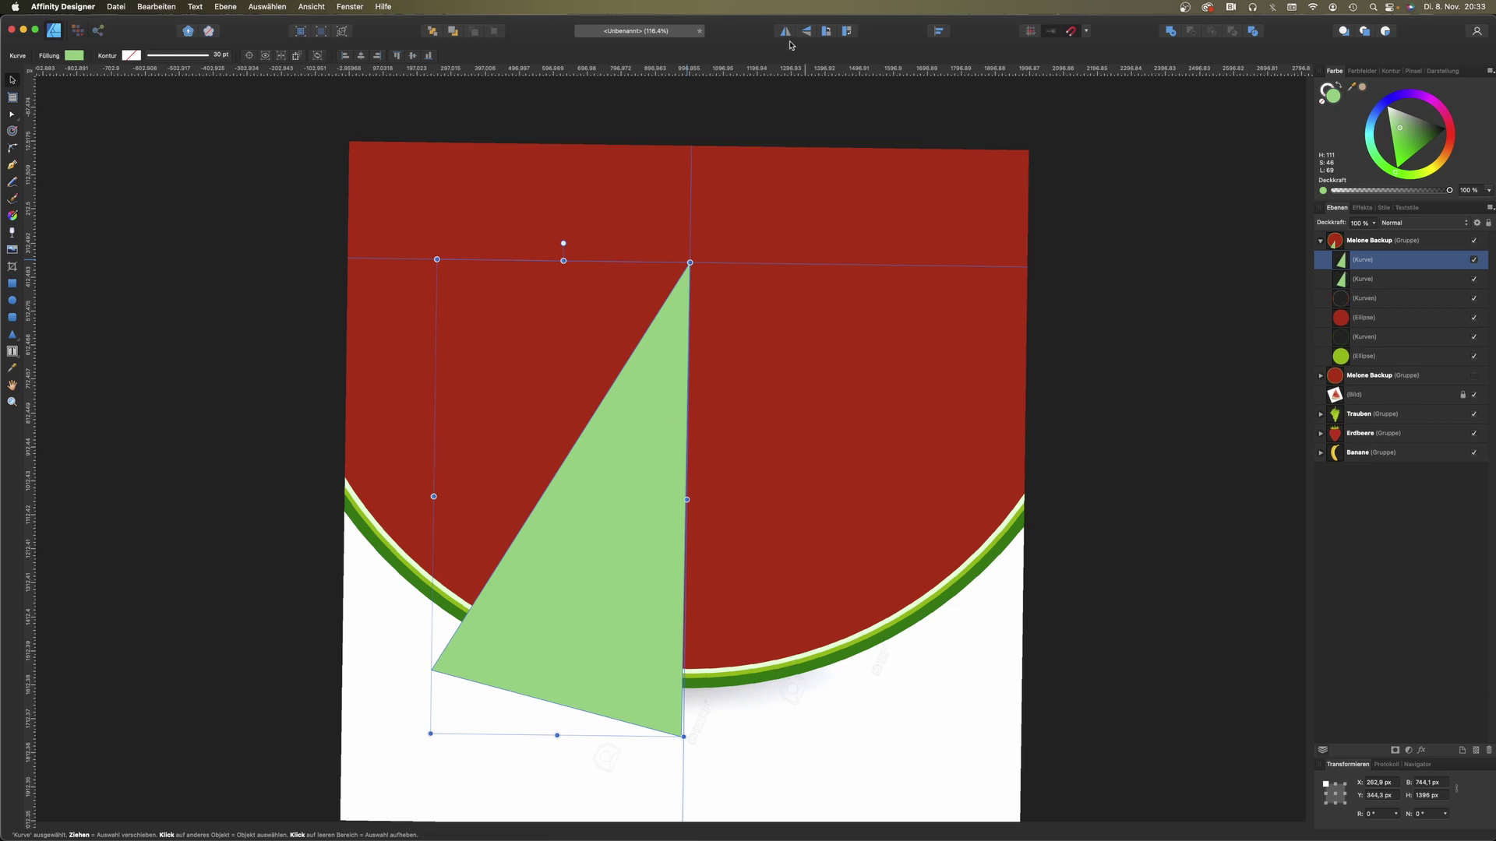
click(787, 34)
drag(541, 536, 788, 547)
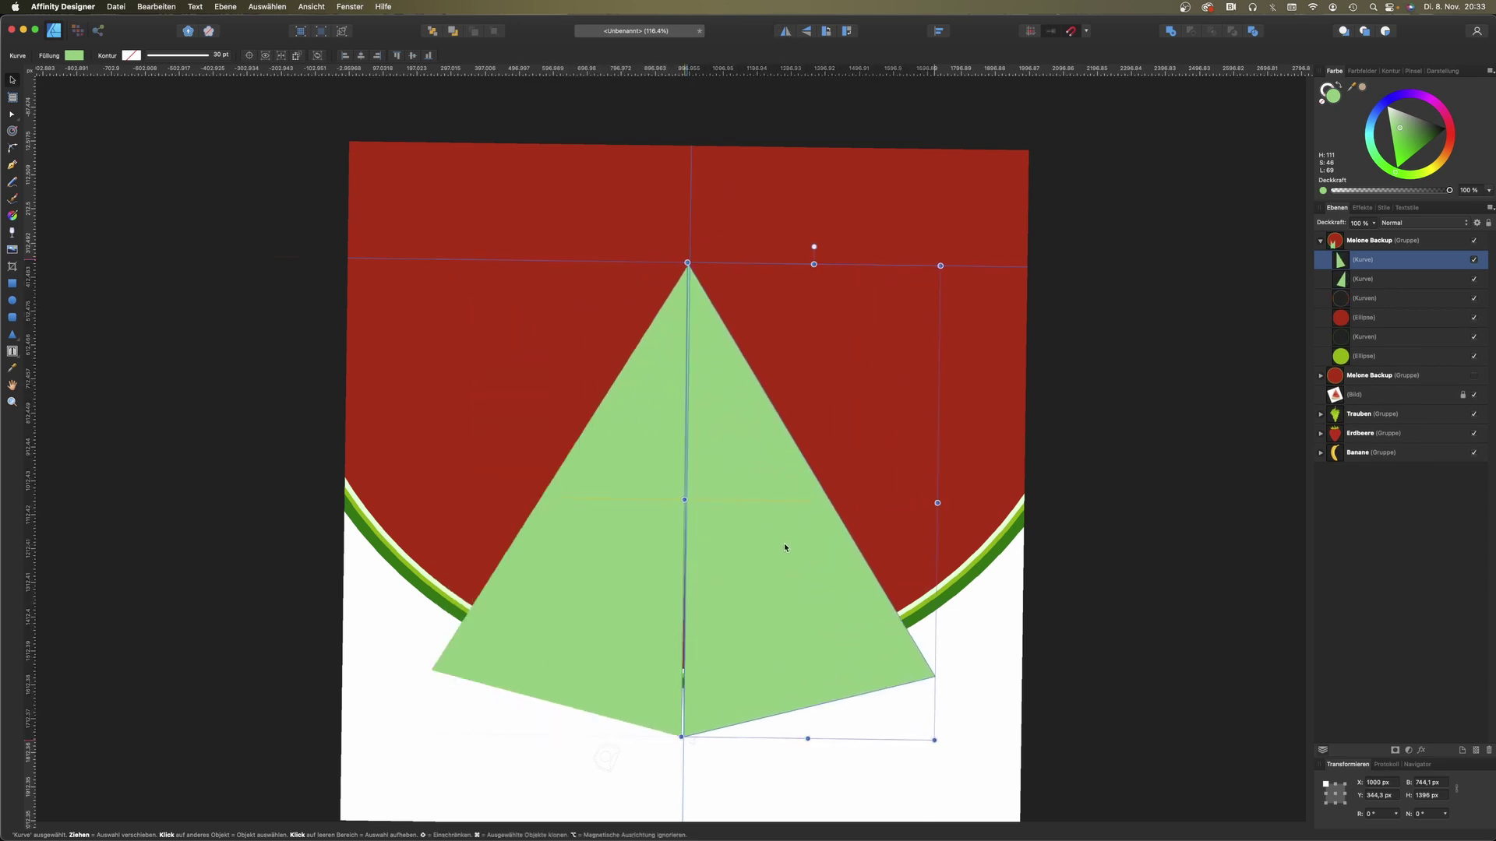
shift+click(789, 506)
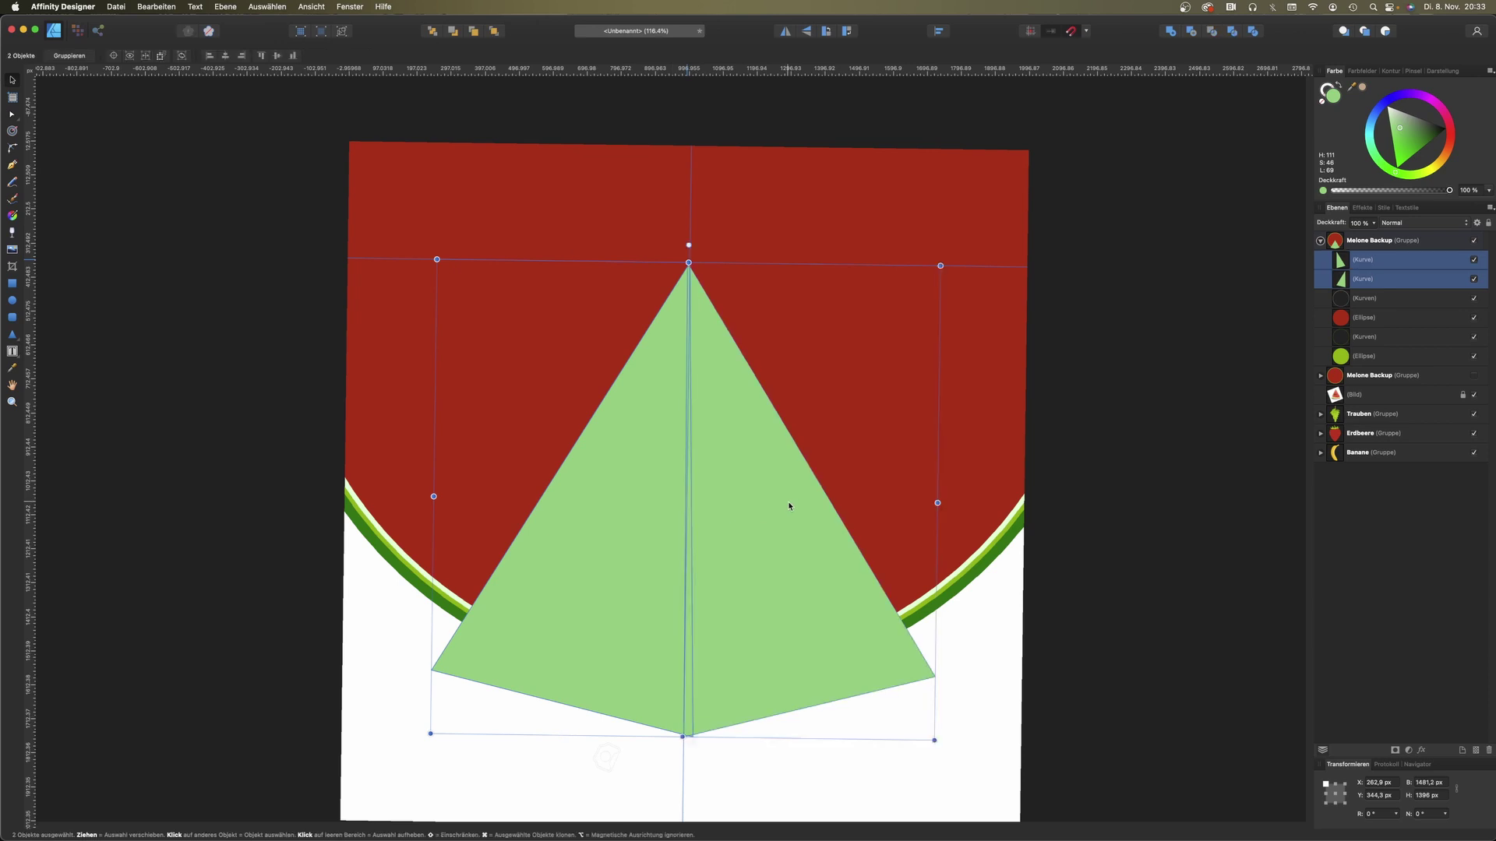
click(1171, 31)
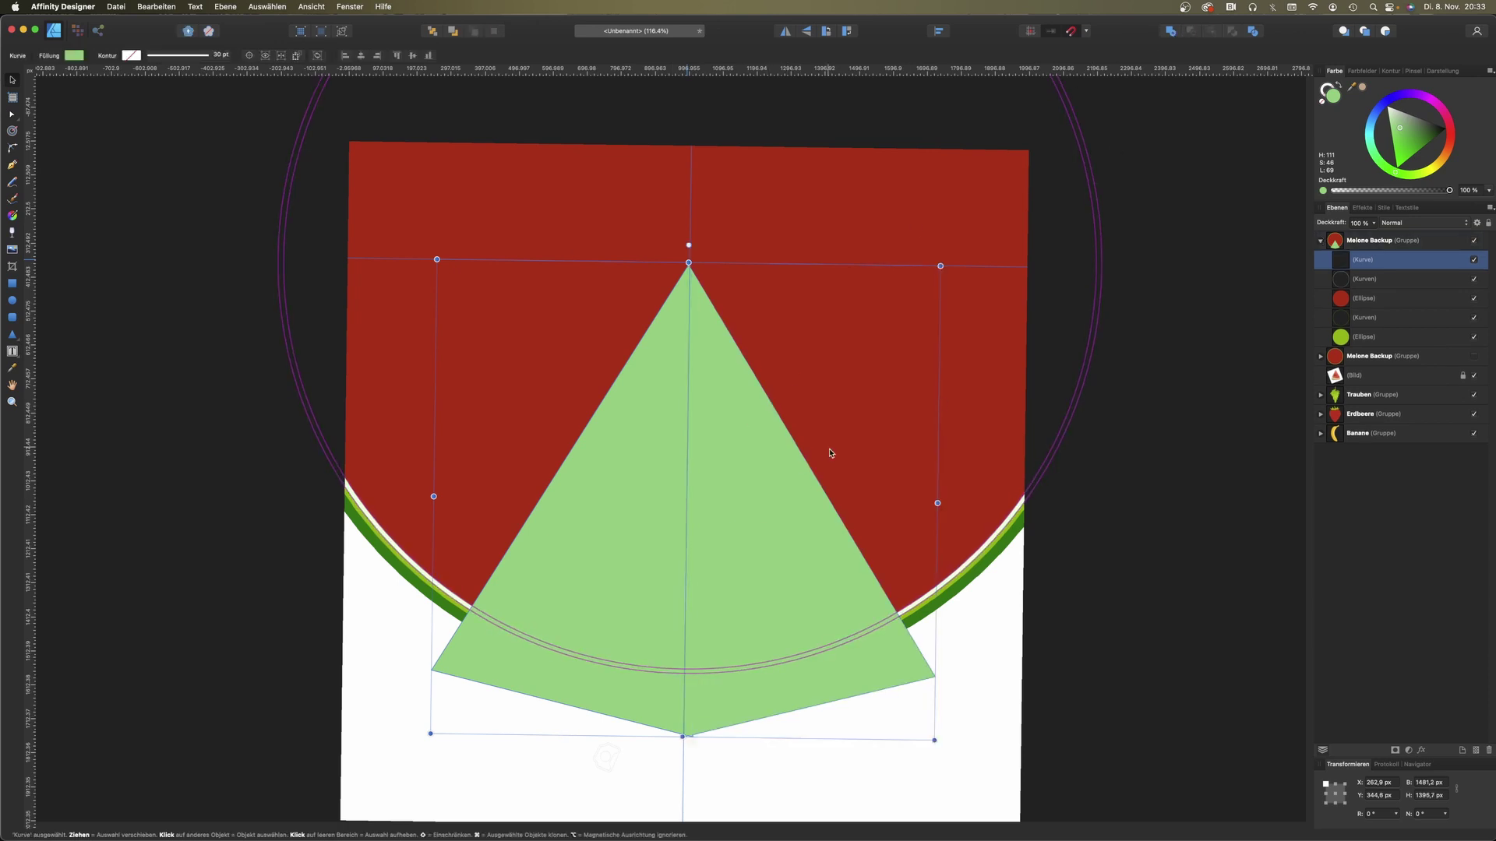
drag(752, 406, 849, 487)
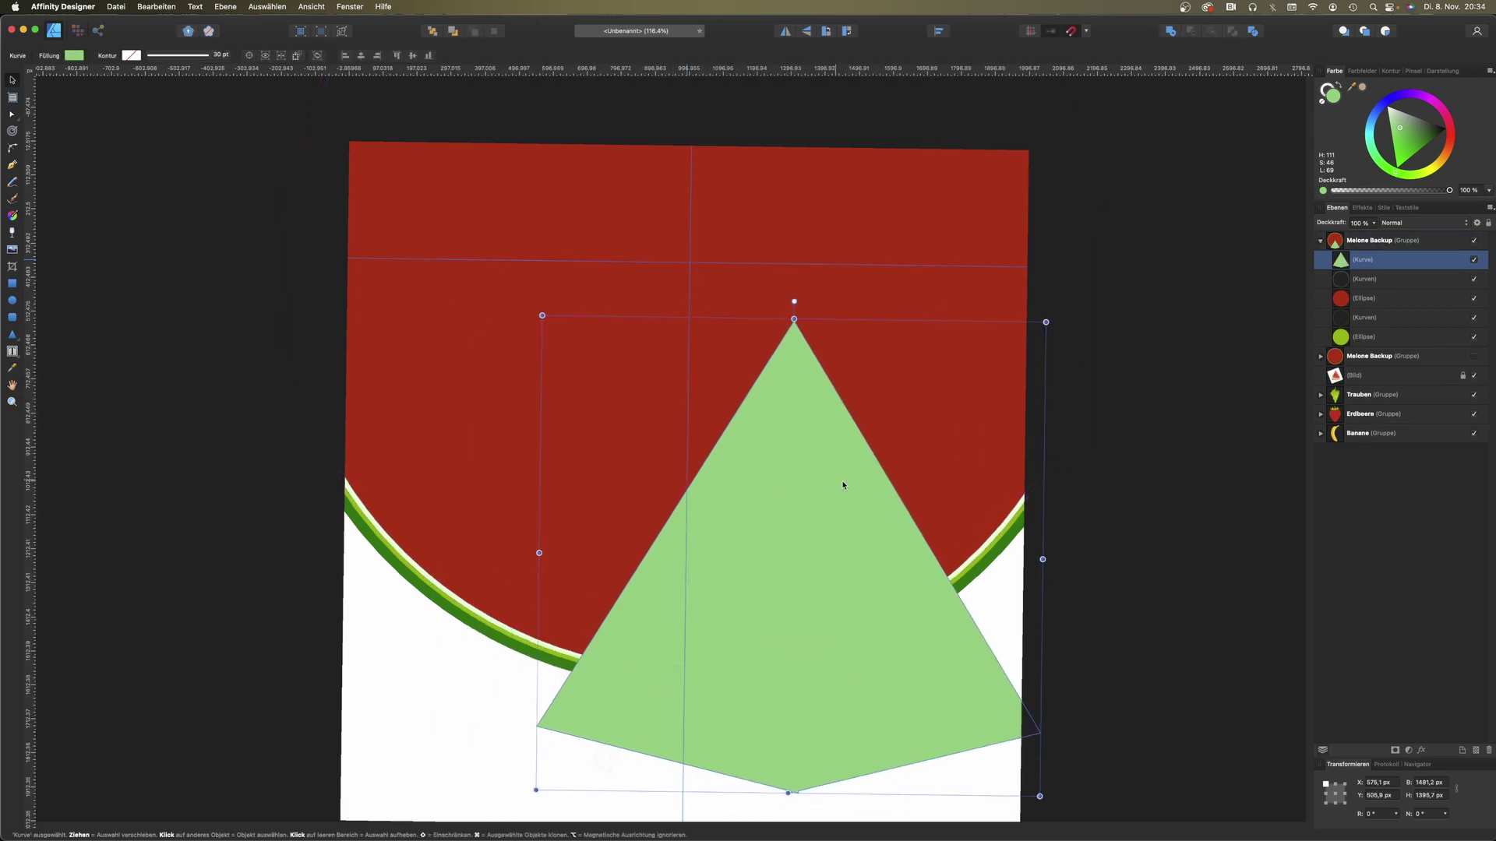
key(super+z)
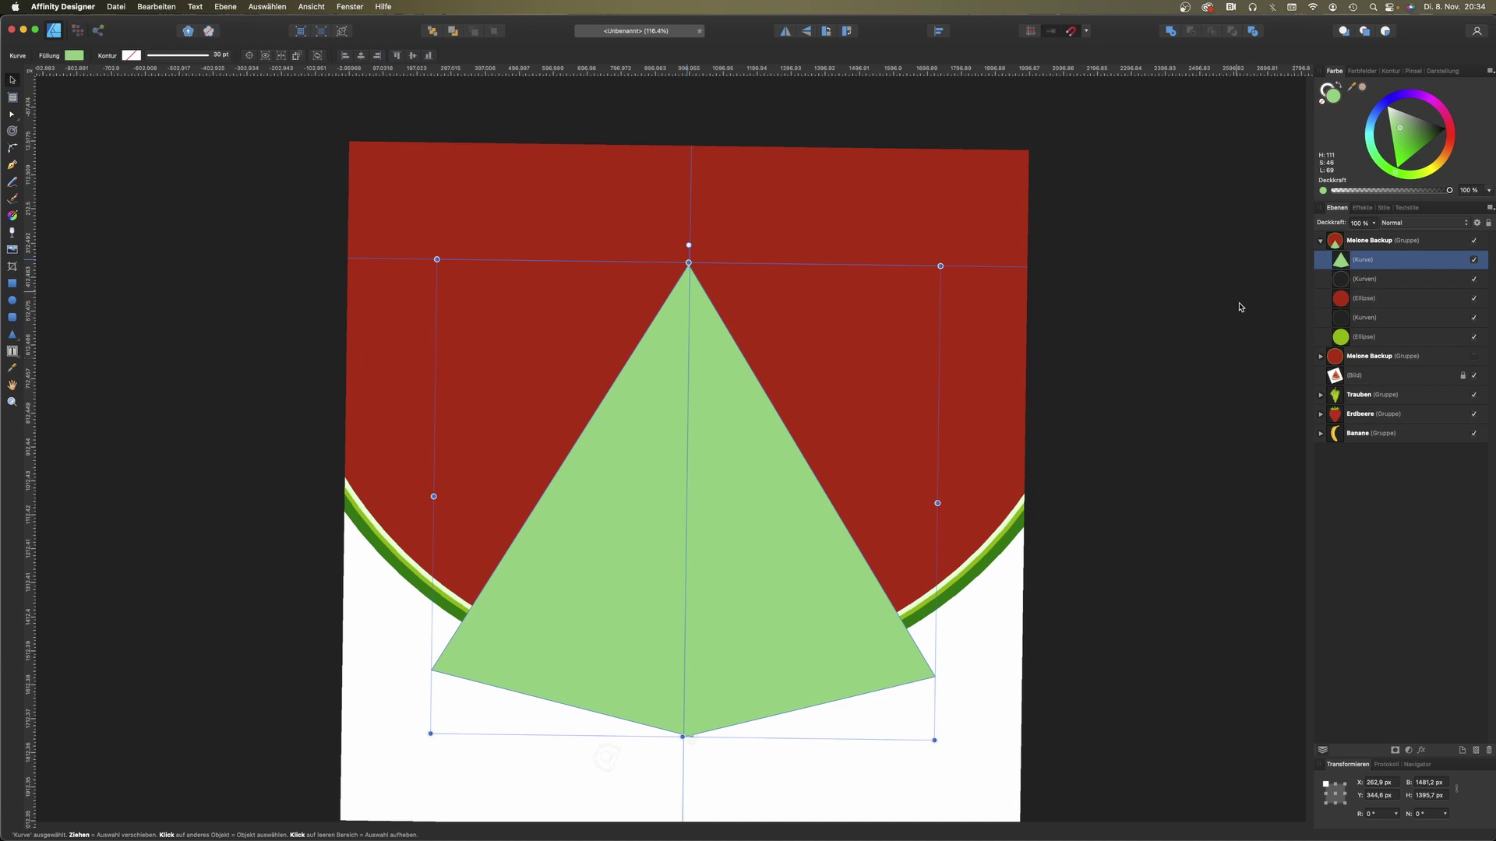
key(alt)
Step: Intersect the triangle with the outline ring, red flesh circle and green rind circle in turn
shift+click(1358, 282)
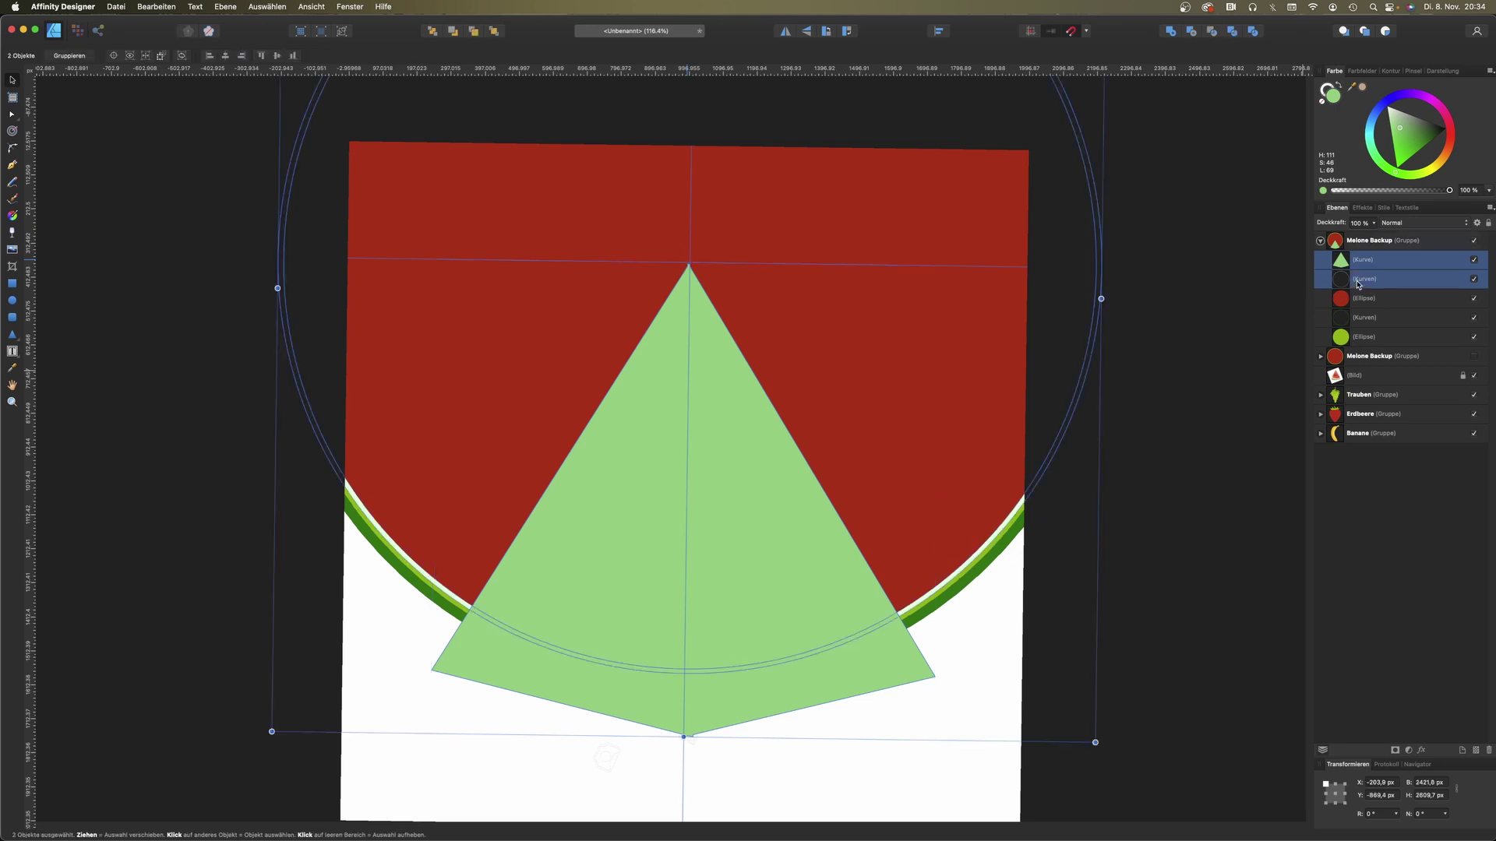
click(1219, 36)
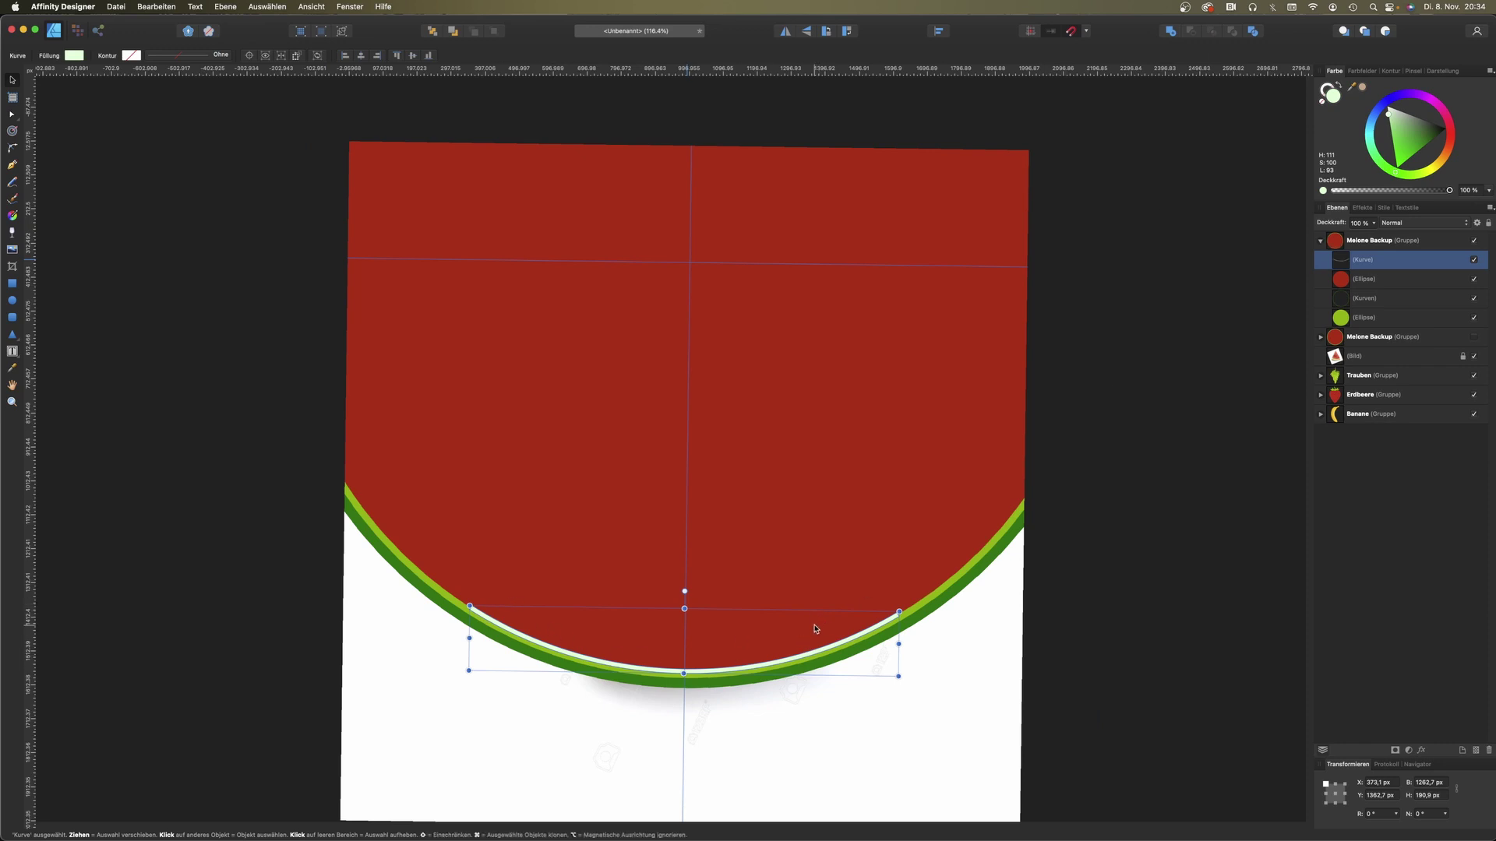
click(1377, 279)
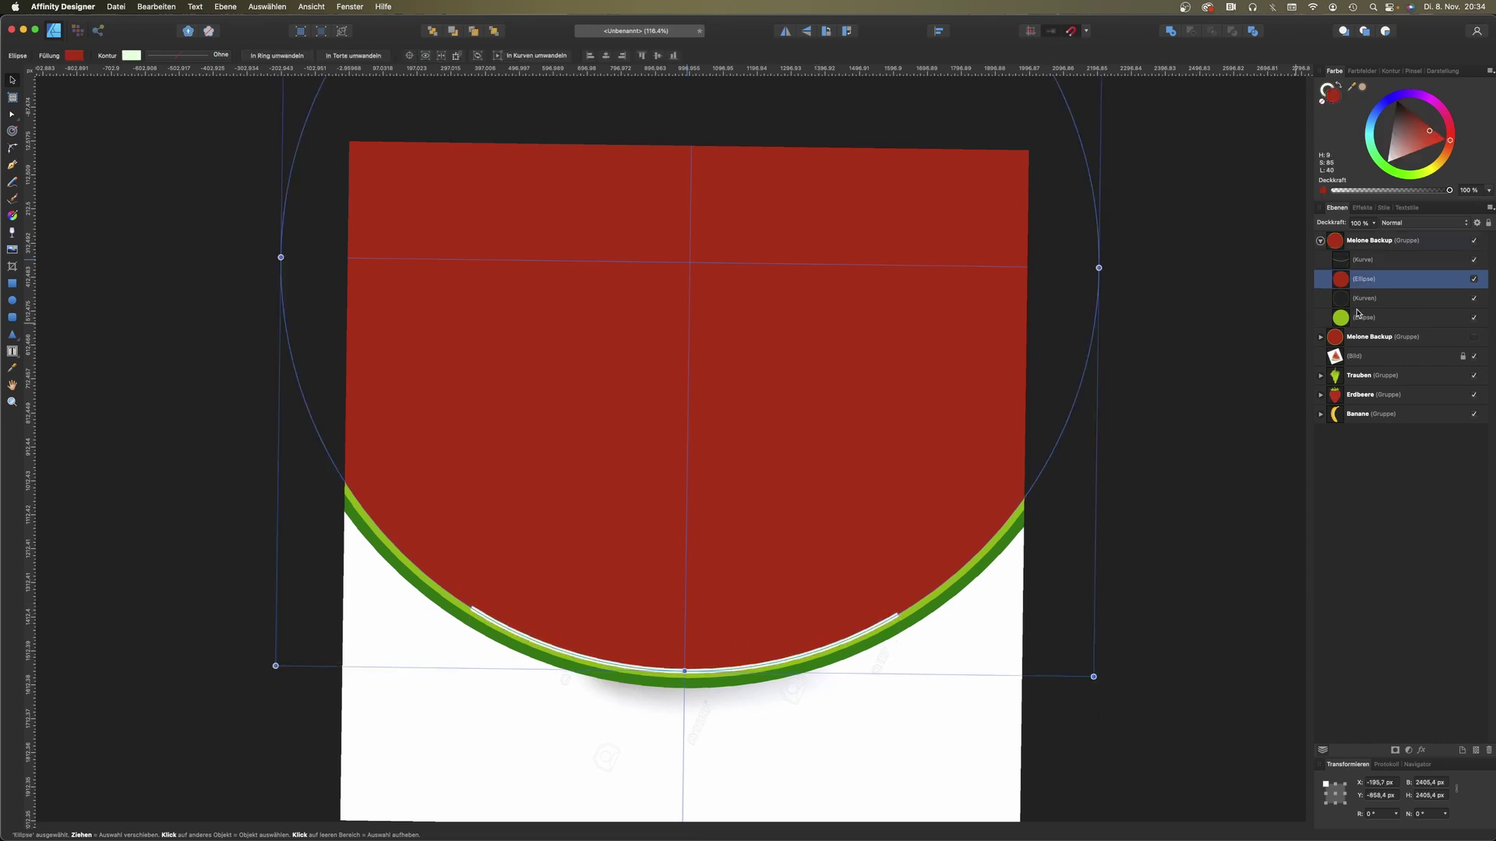
key(super+v)
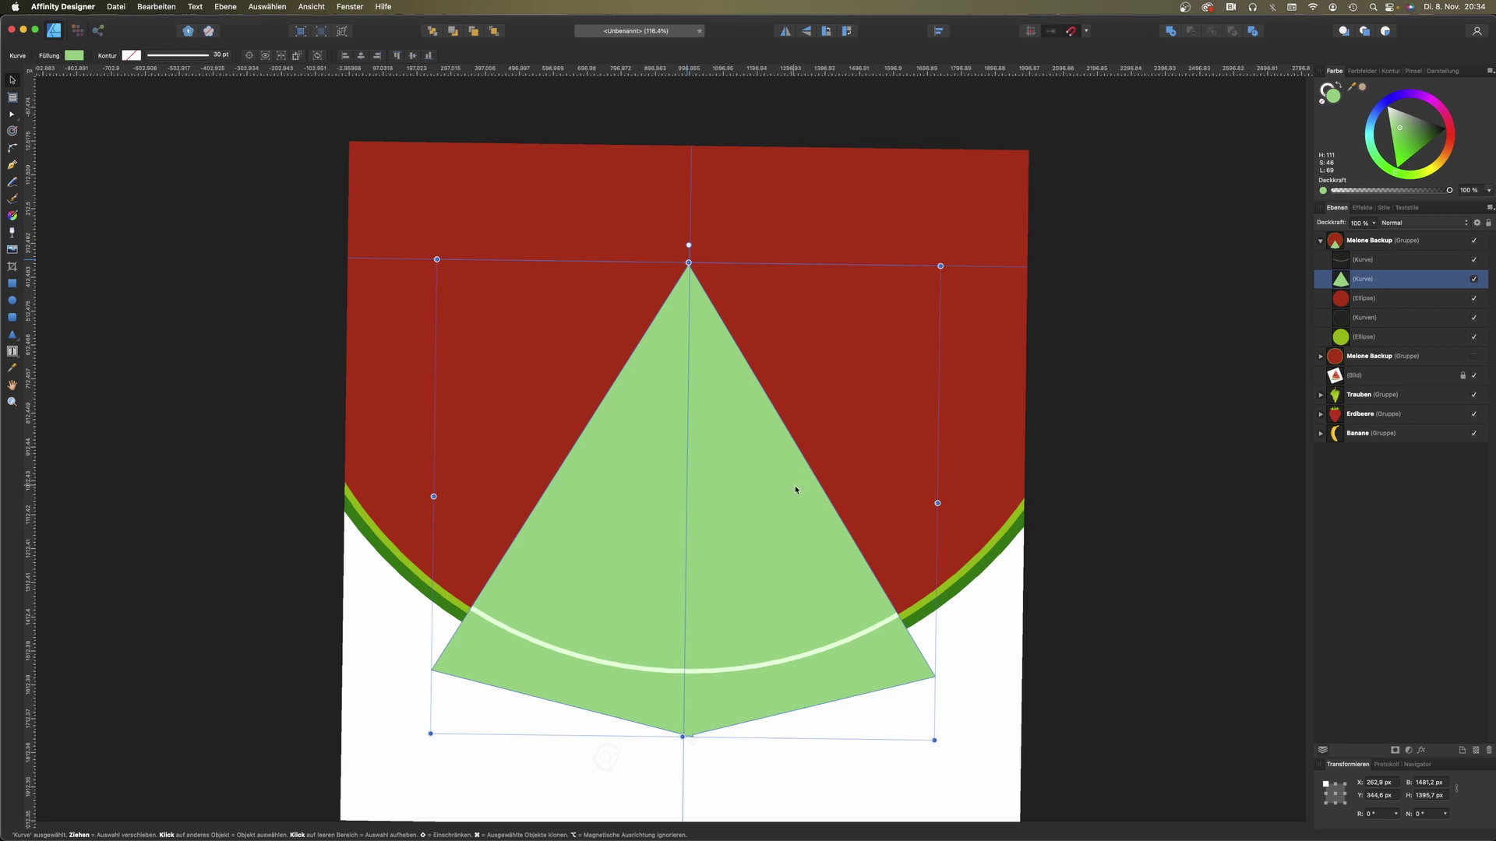
shift+click(846, 433)
click(1217, 35)
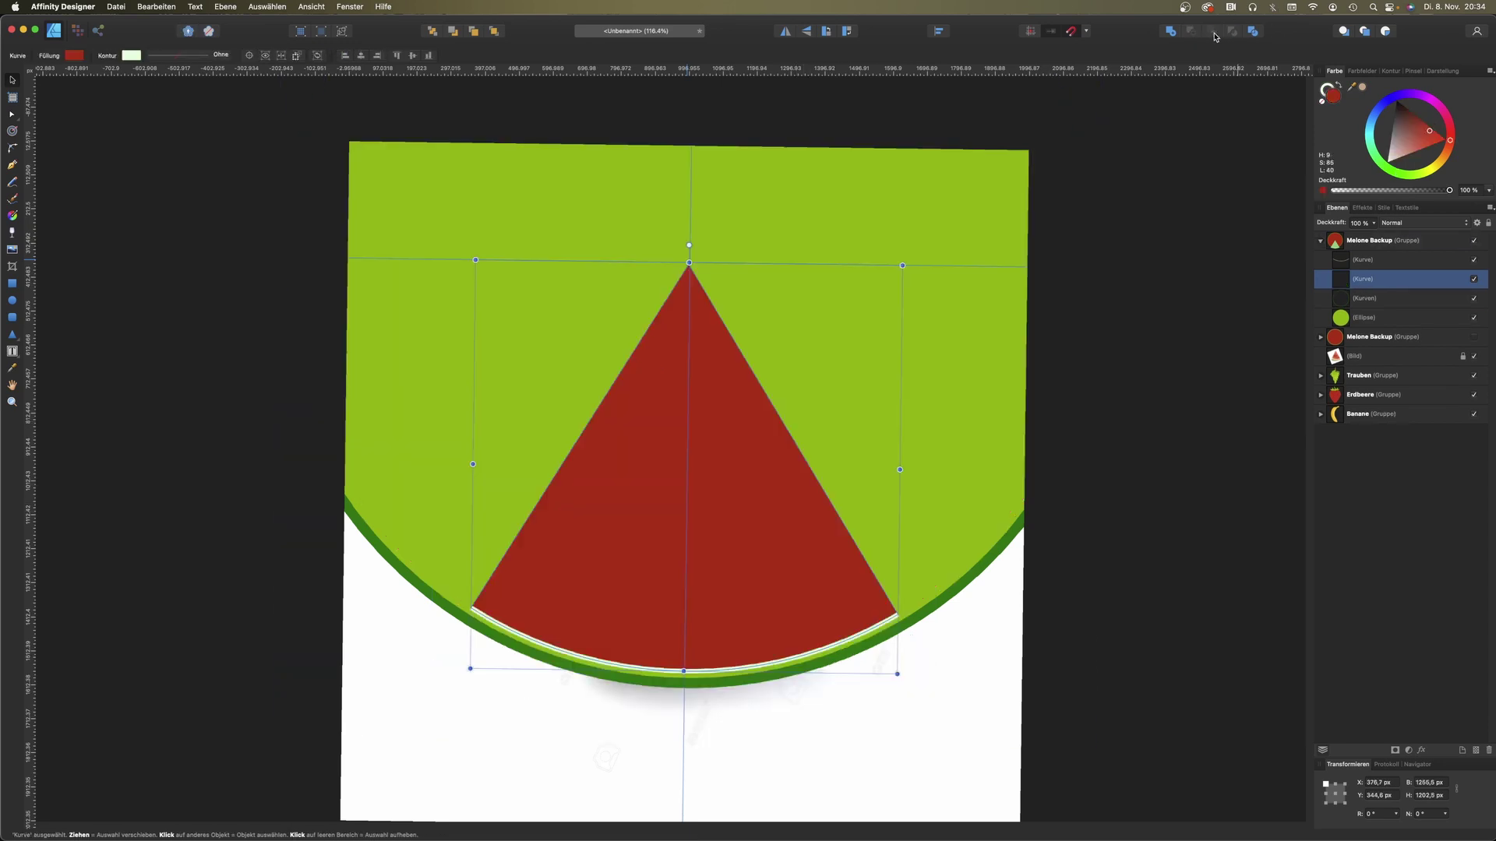
click(1363, 298)
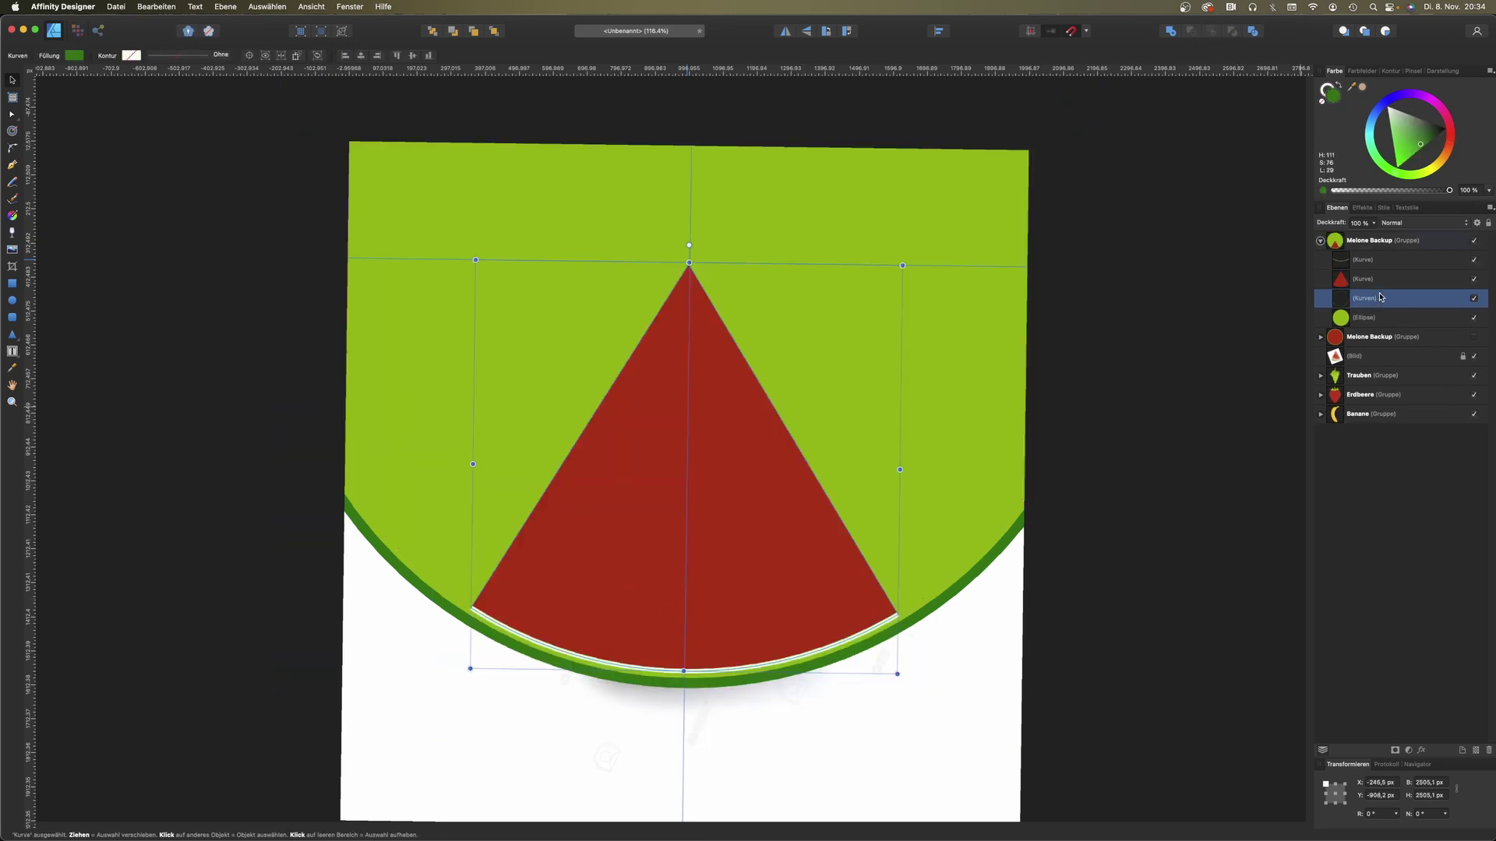
shift+click(1364, 317)
click(1217, 35)
click(496, 454)
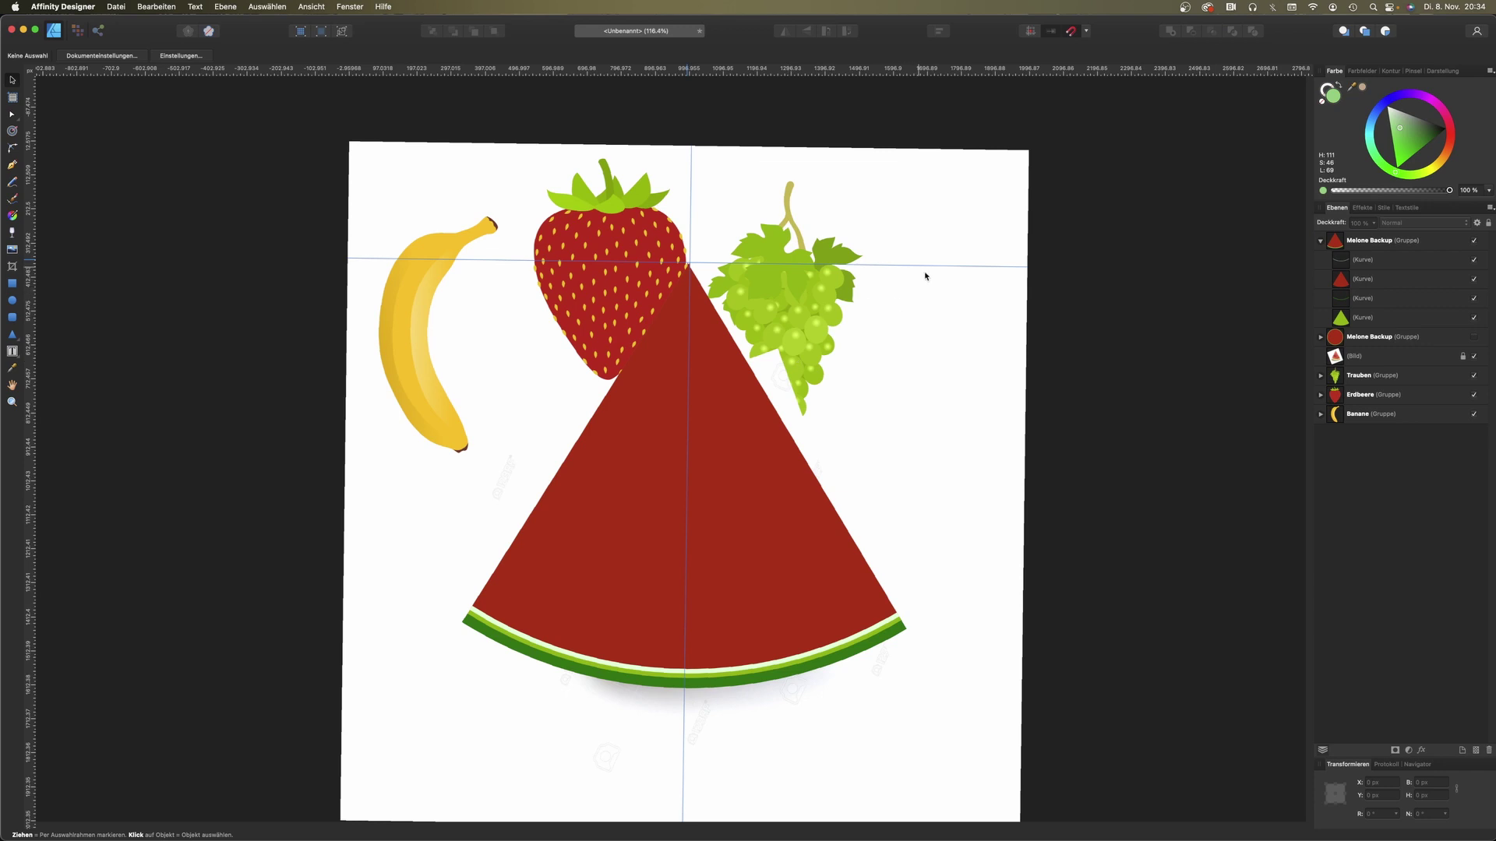
Step: Remove both guides and select the watermelon slice group
drag(923, 265, 948, 110)
drag(693, 381, 557, 430)
click(696, 496)
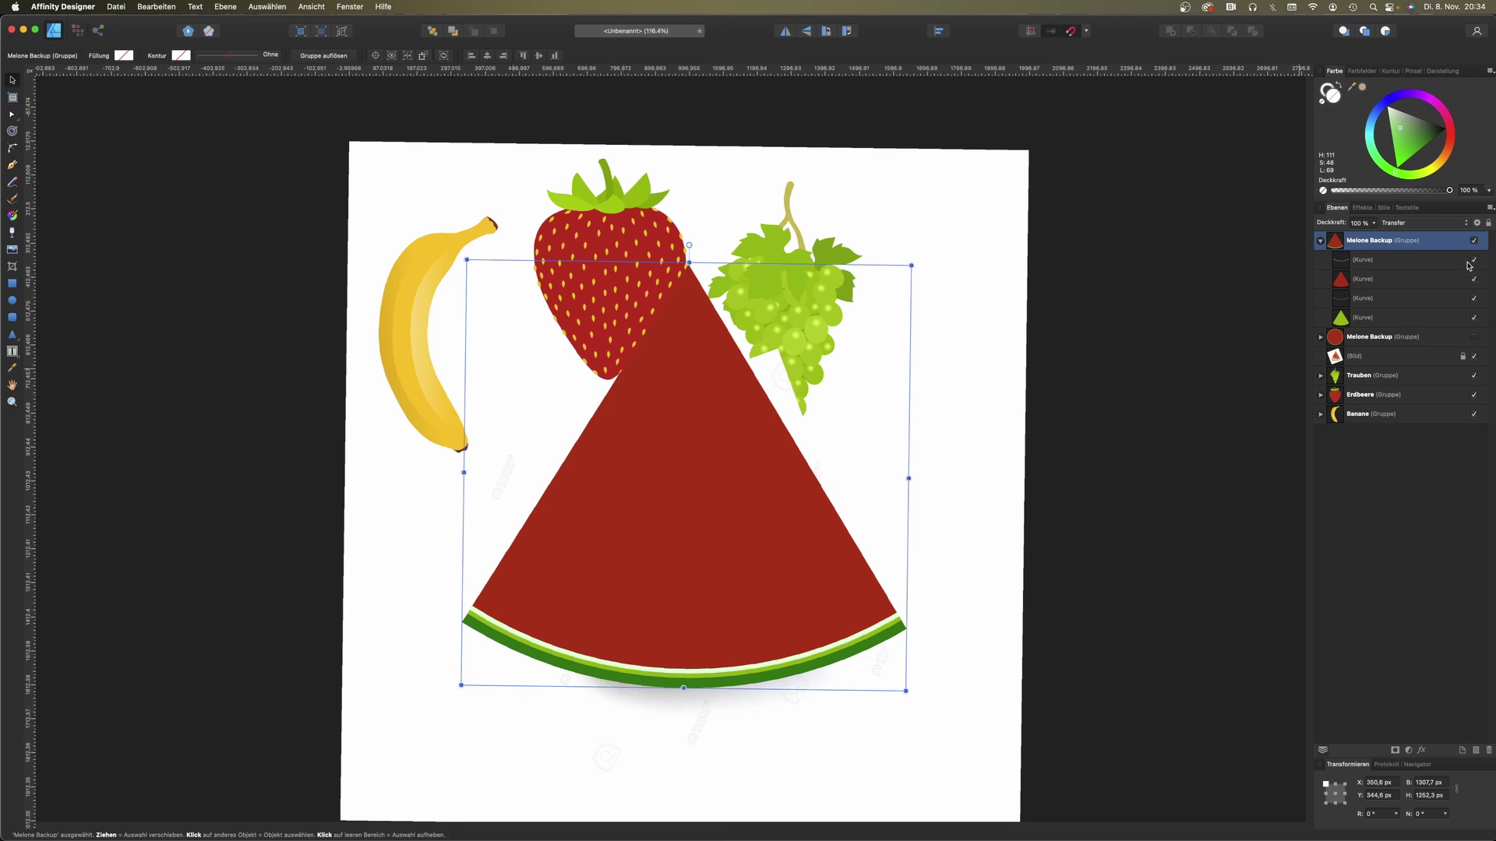
click(1391, 319)
shift+click(1387, 269)
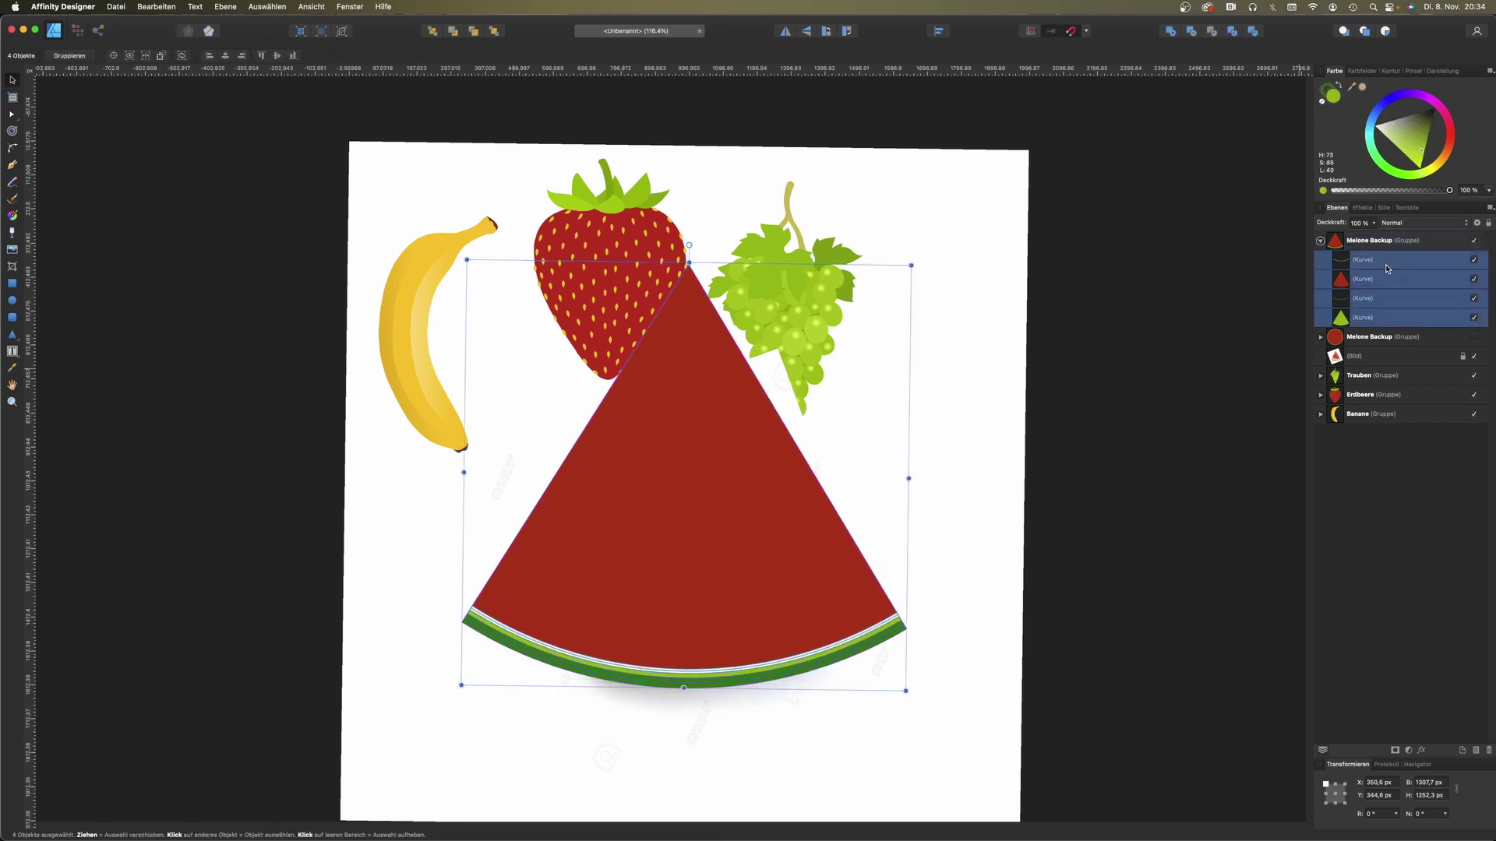
click(1375, 240)
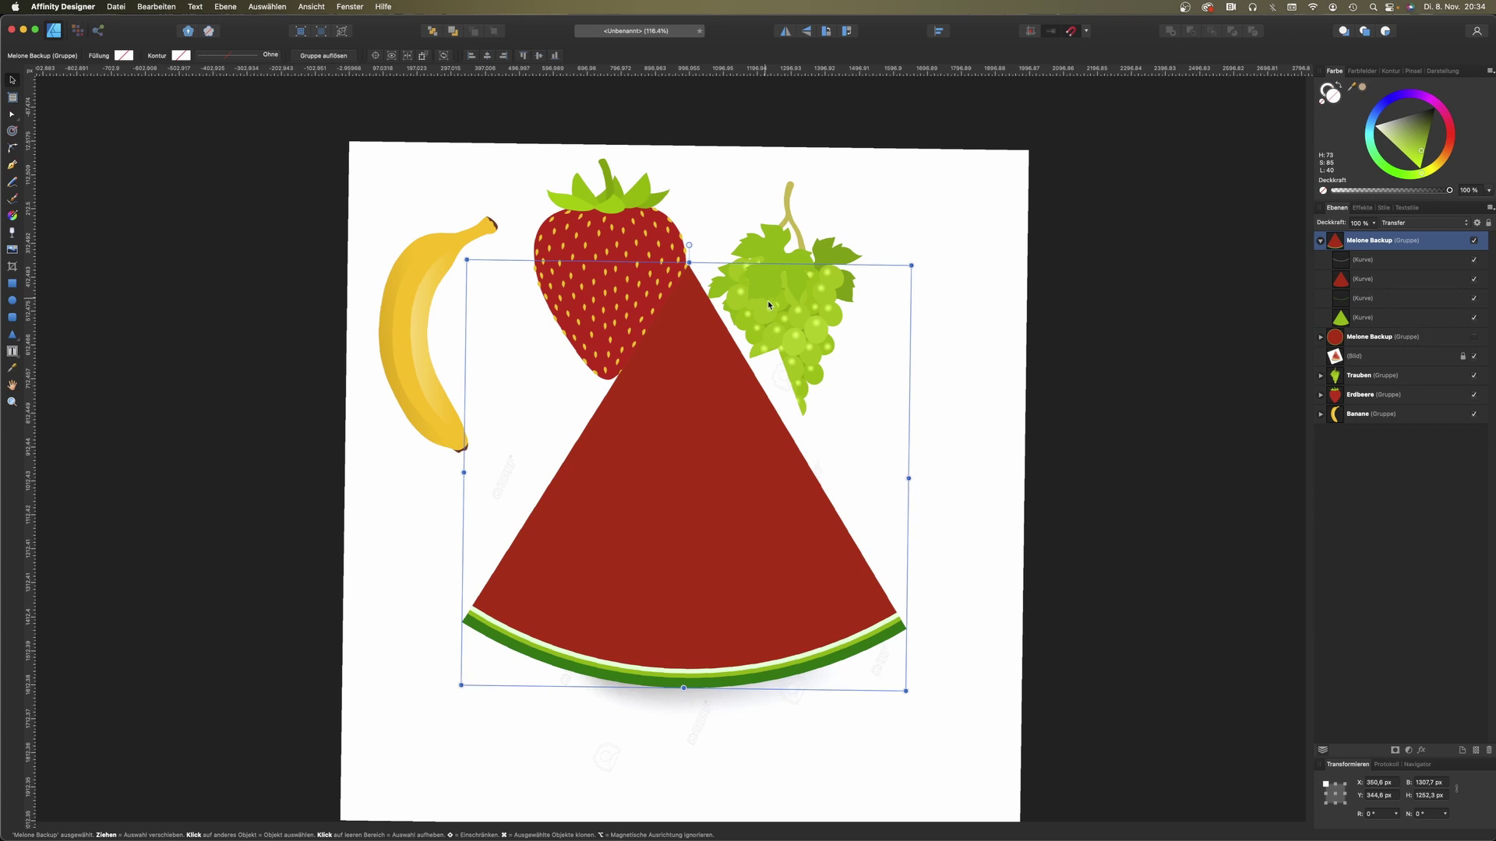
Step: Shrink the slice, move it down-right, and lighten its flesh to a brighter red
drag(911, 265, 787, 374)
mouse_move(656, 494)
mouse_down()
mouse_move(915, 581)
mouse_move(906, 566)
mouse_up()
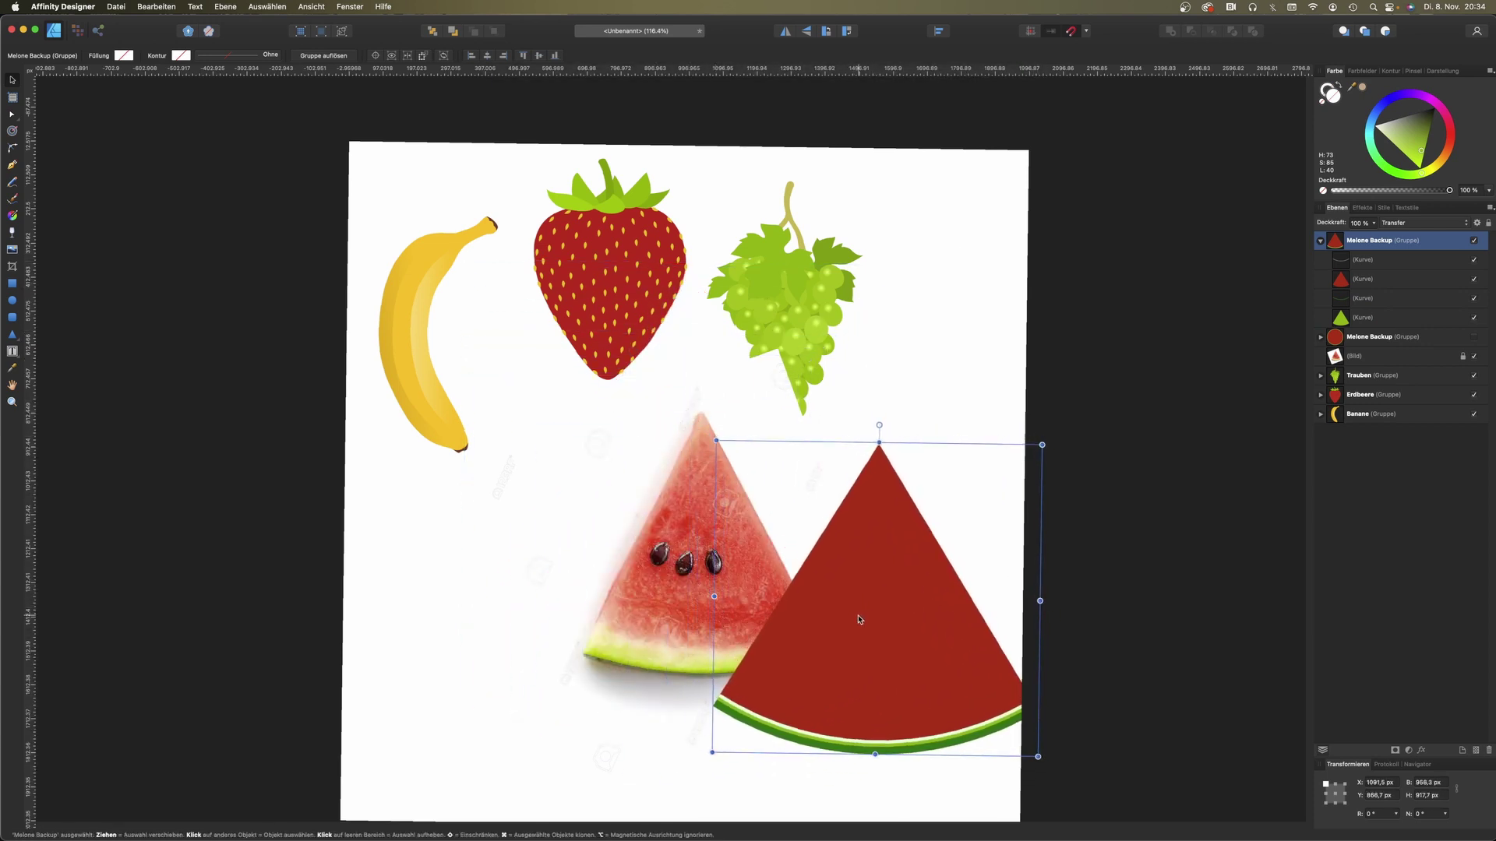
click(1365, 278)
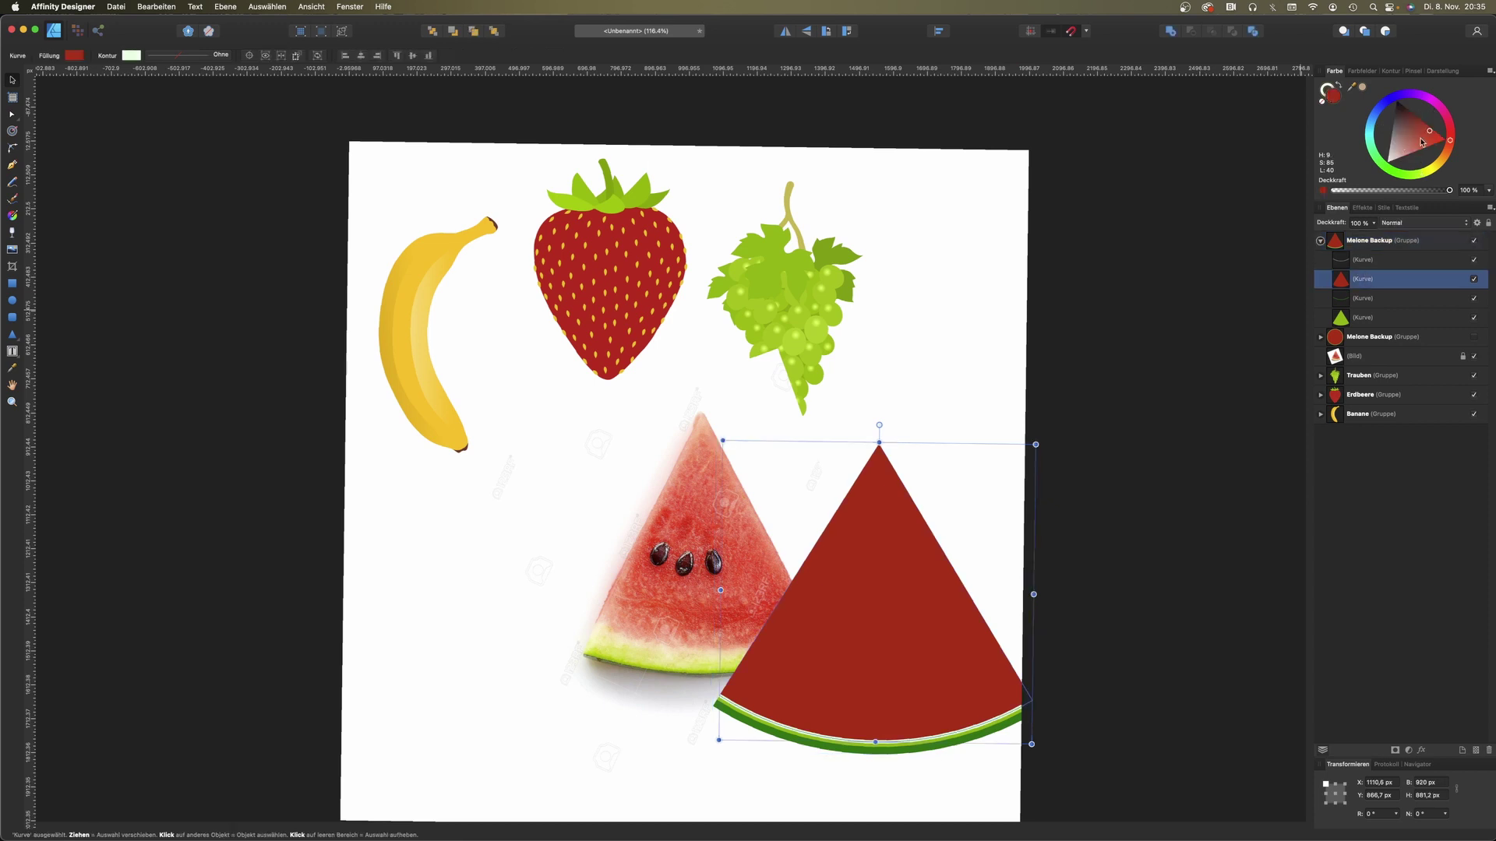
drag(1431, 138, 1437, 145)
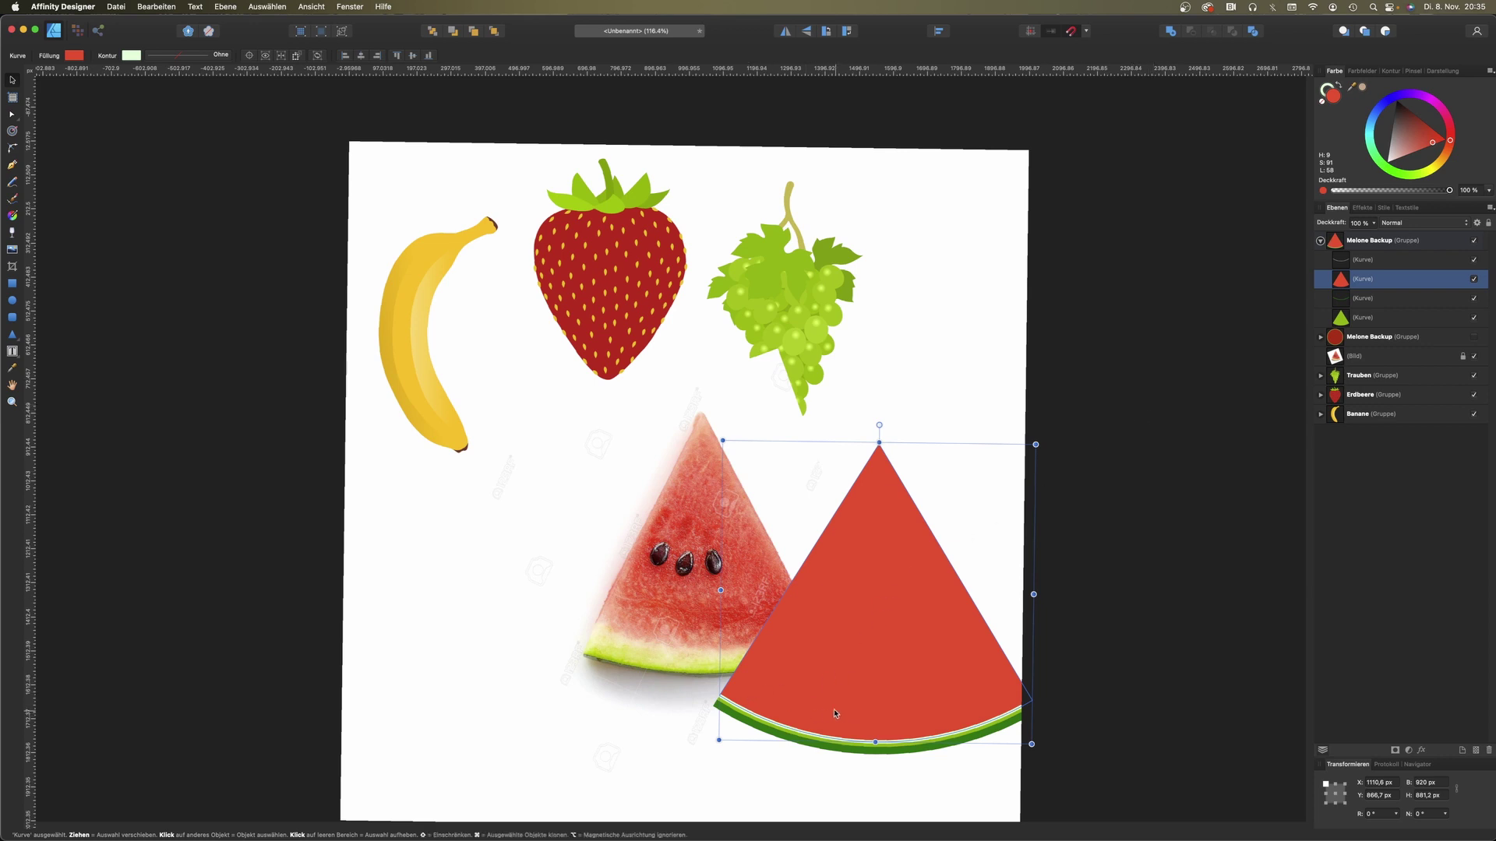
Step: Give the flesh a tip-to-rind gradient from photo-sampled red to pale pink
click(12, 218)
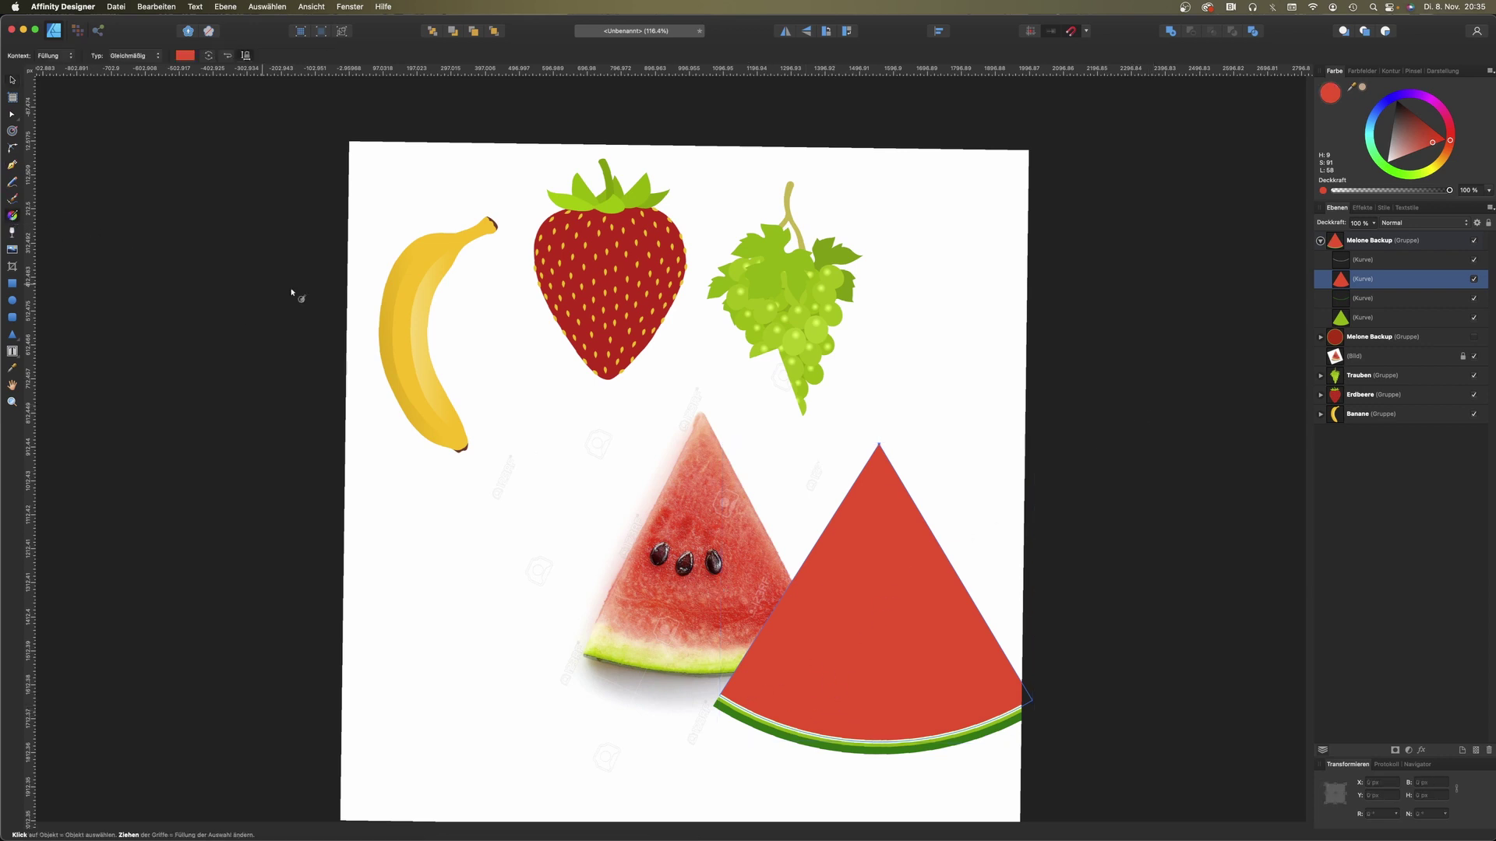
drag(878, 444, 875, 761)
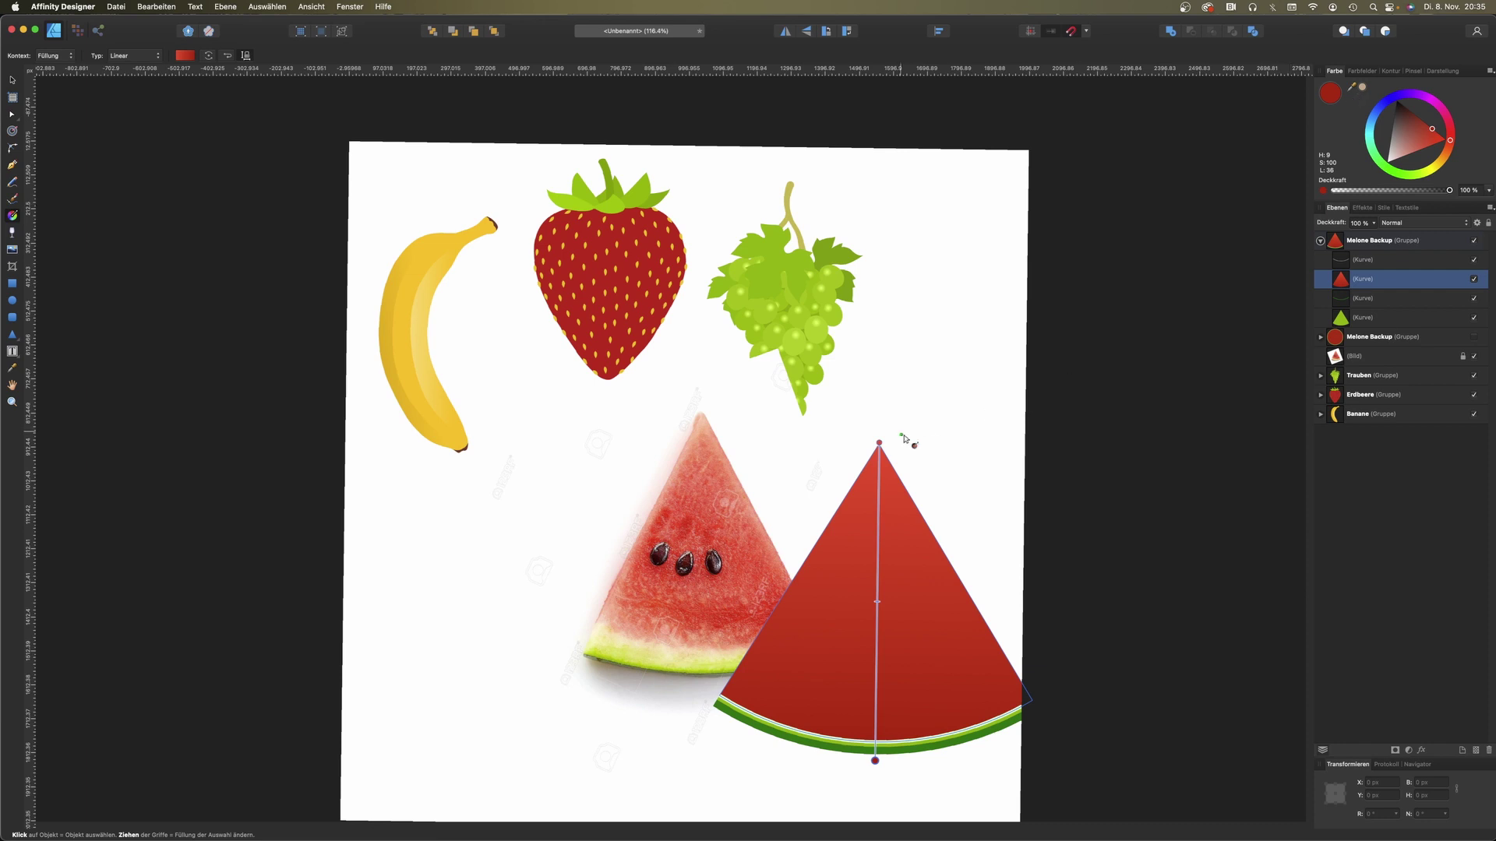
click(879, 443)
drag(1352, 89, 715, 607)
click(875, 760)
click(1363, 88)
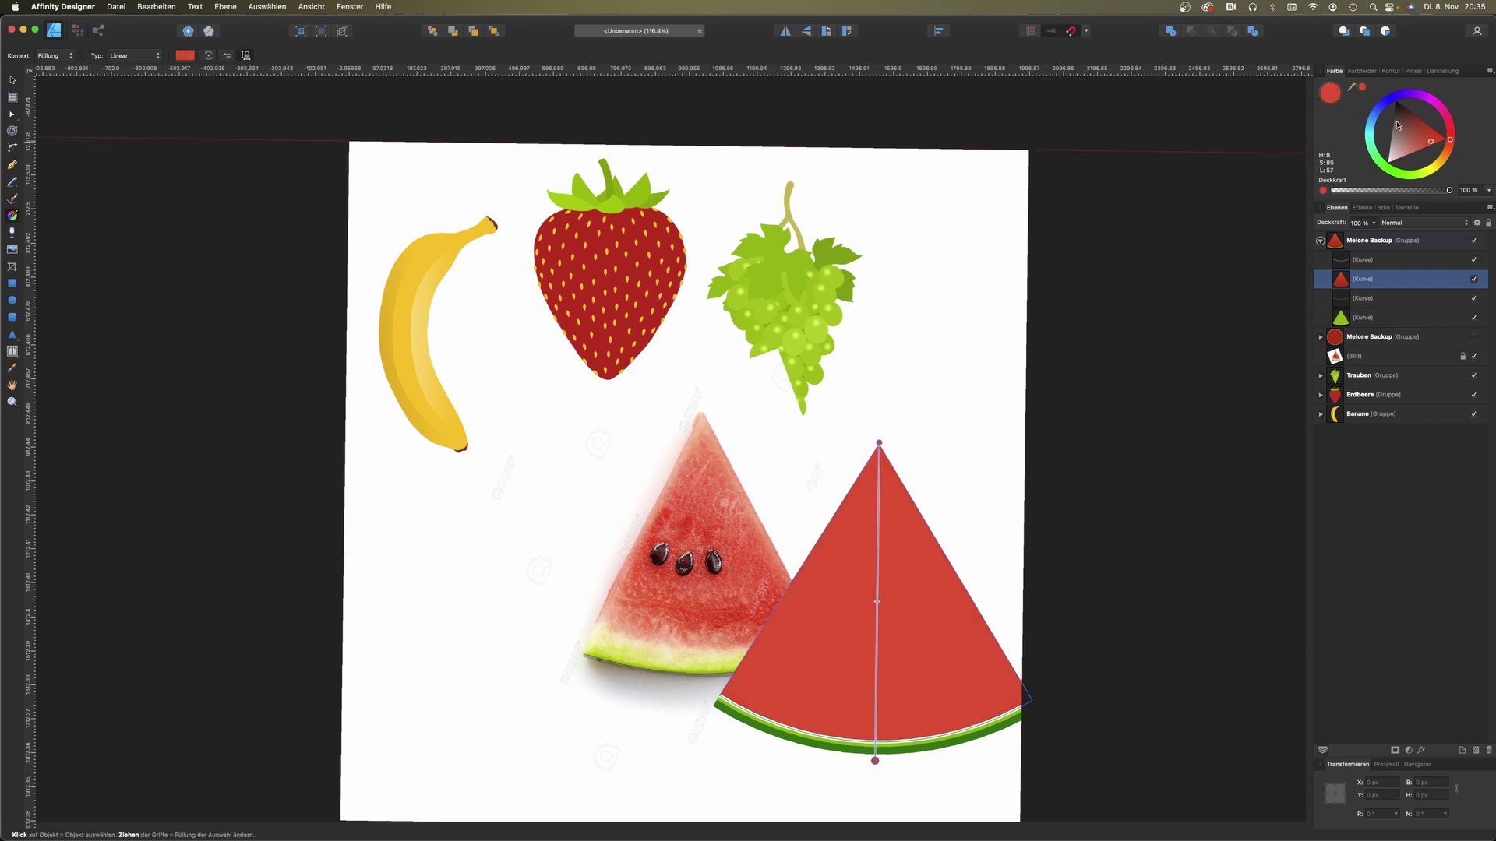
drag(1430, 145, 1404, 176)
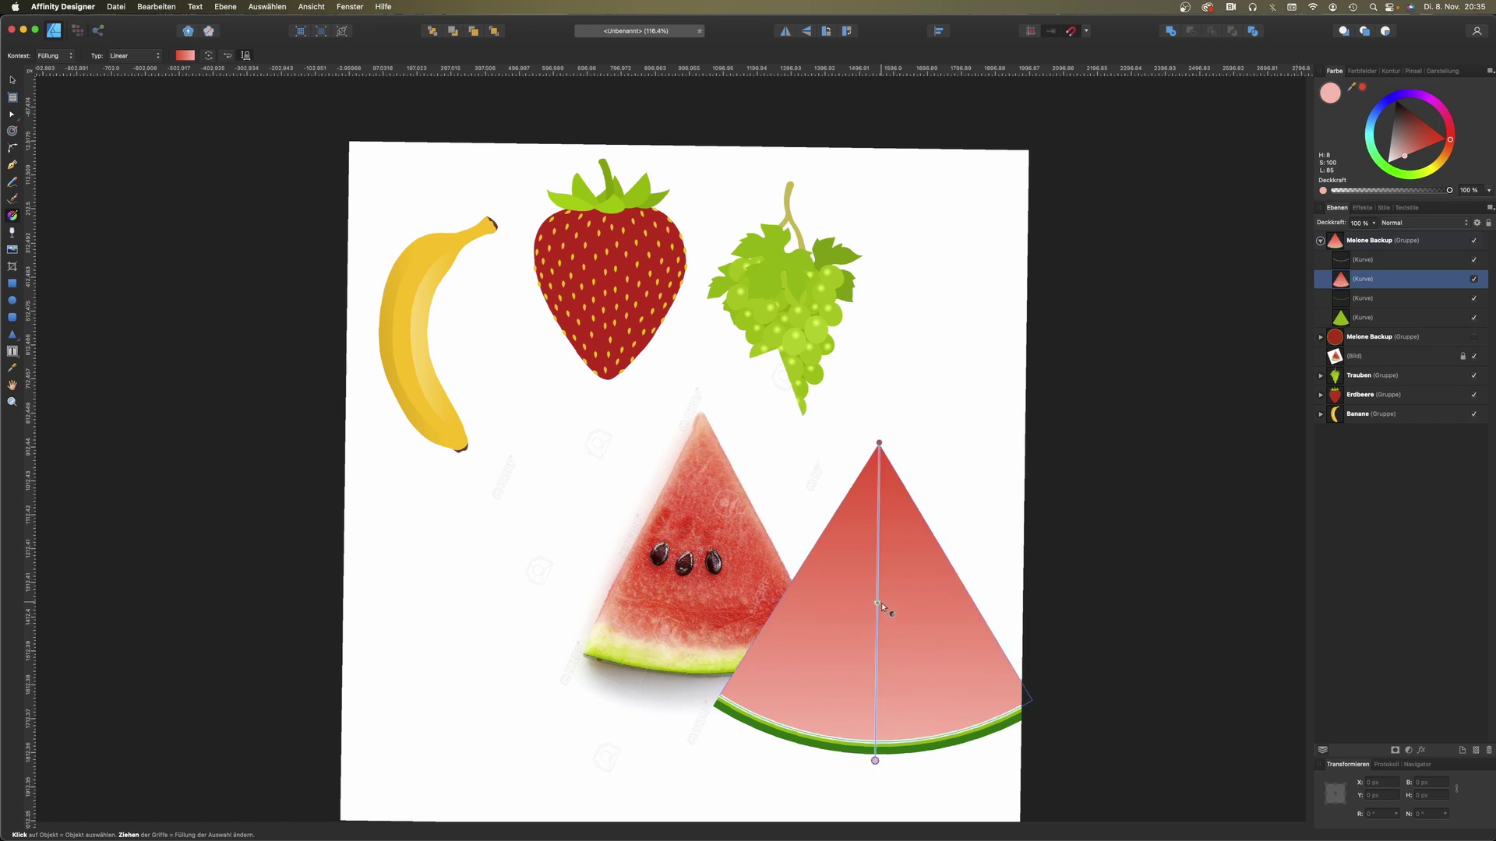
Step: Add a middle stop near the rind and switch the flesh gradient to Radial
click(879, 639)
drag(881, 639, 884, 696)
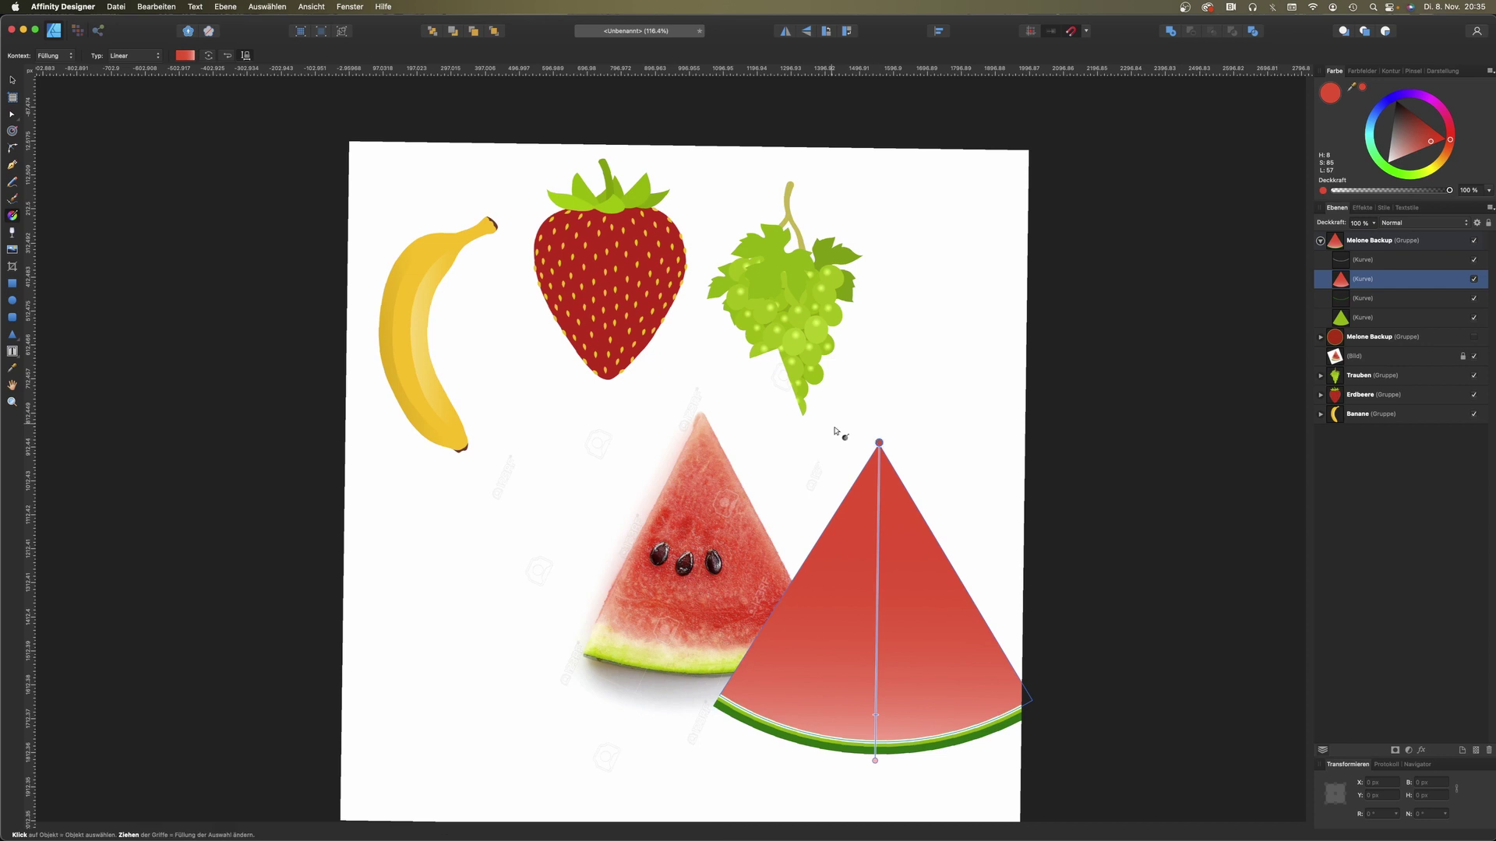
click(146, 56)
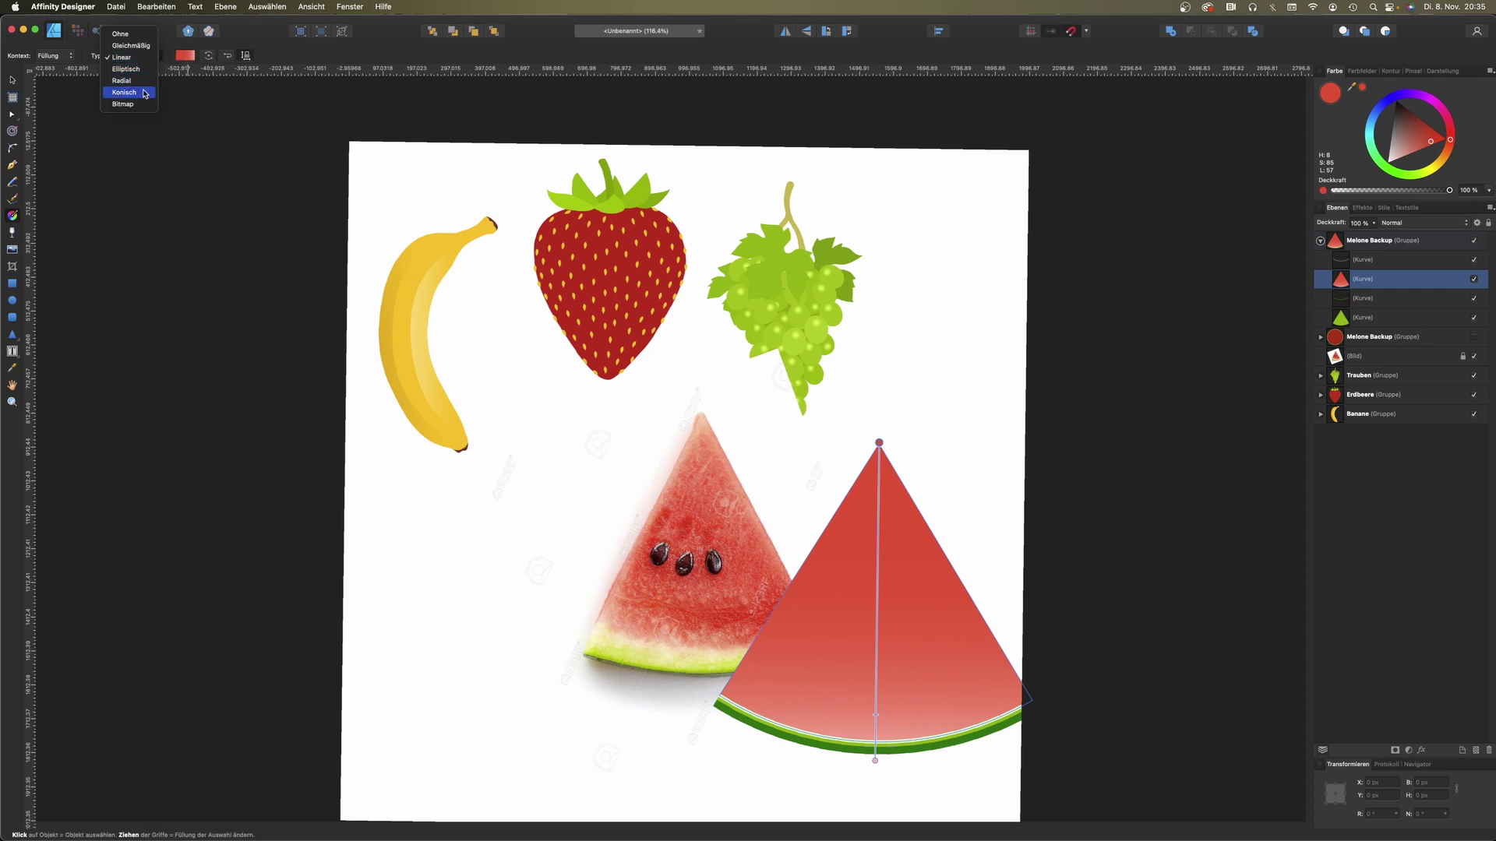
click(144, 82)
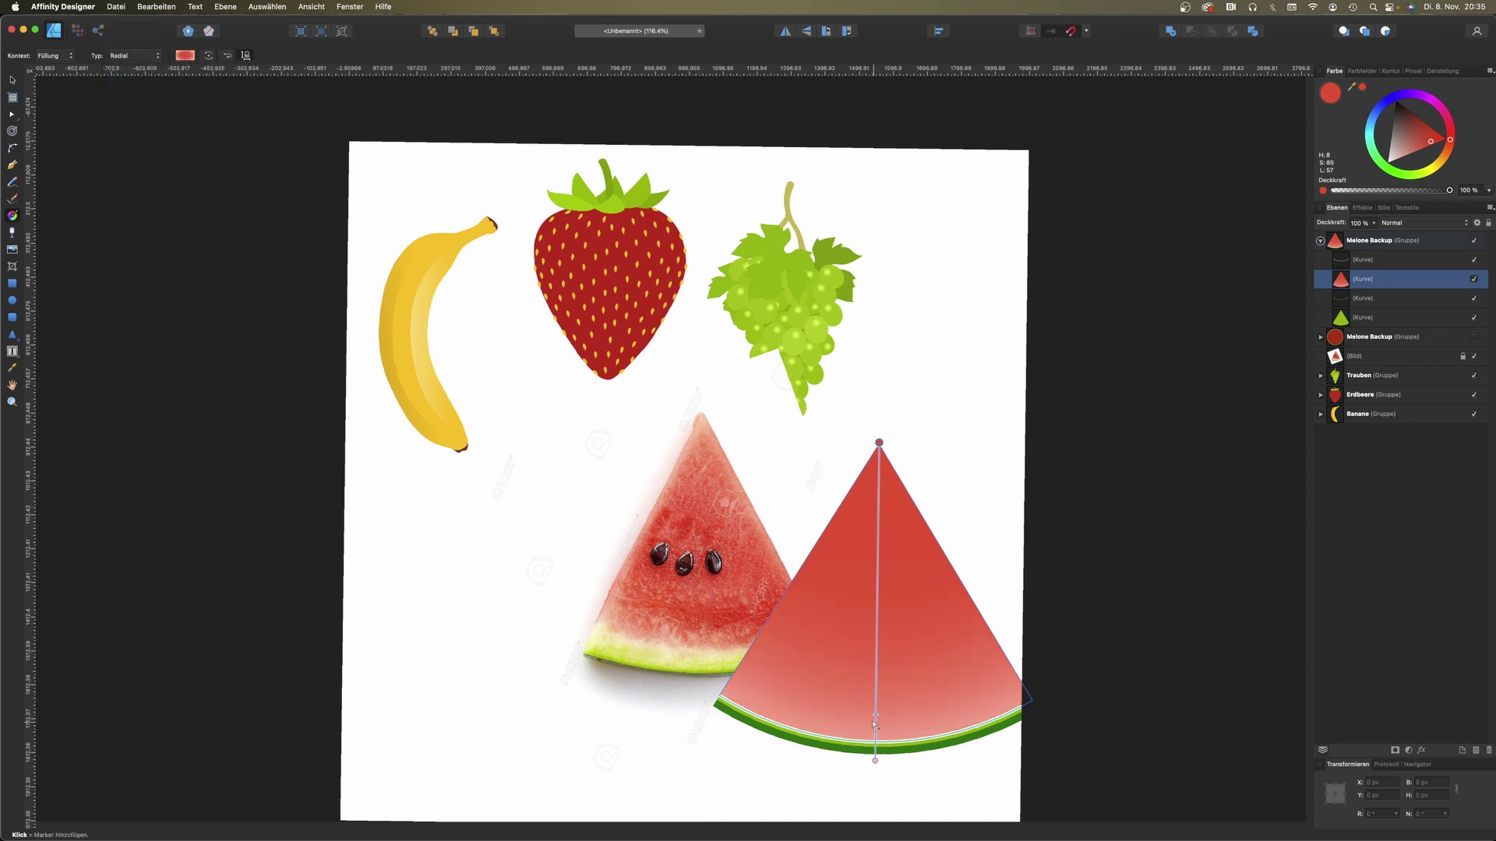
drag(875, 741, 881, 729)
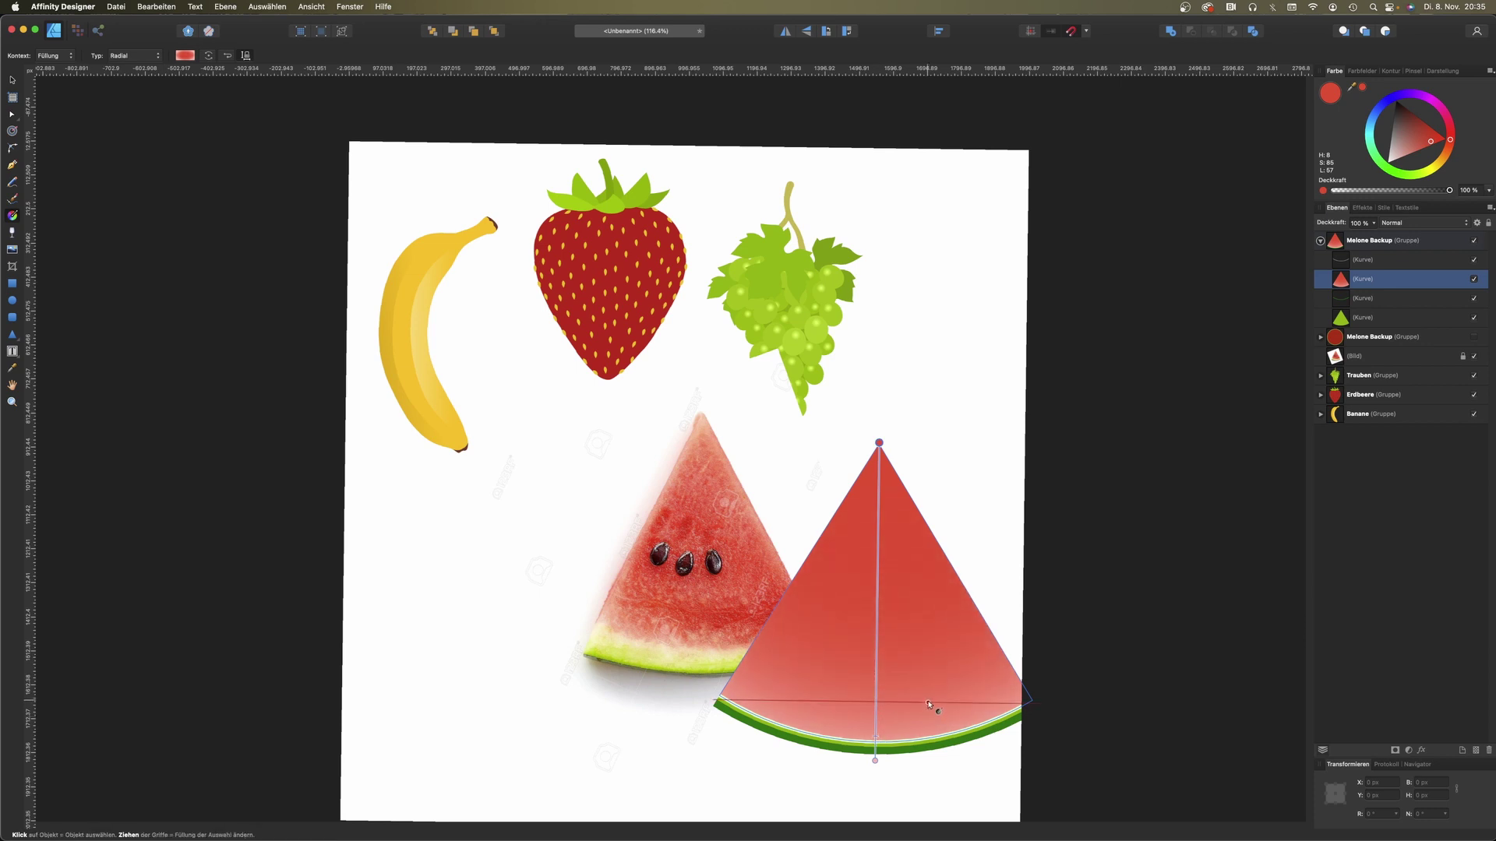
click(13, 81)
click(179, 175)
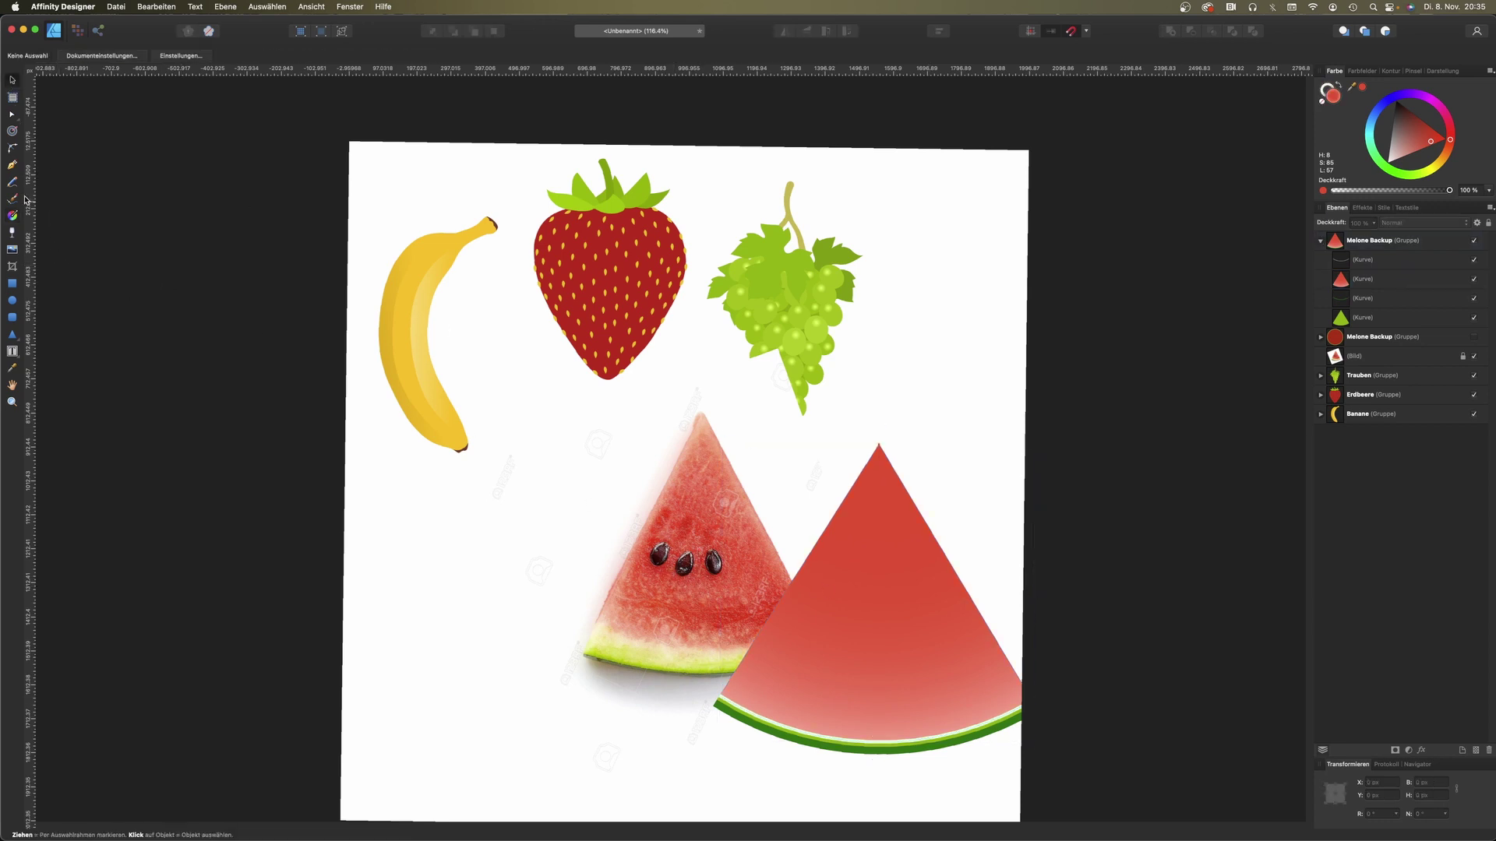
Step: Trace a dark seed shape over the photo's middle seed and refine its right side
click(12, 164)
scroll(722, 639, up, 5)
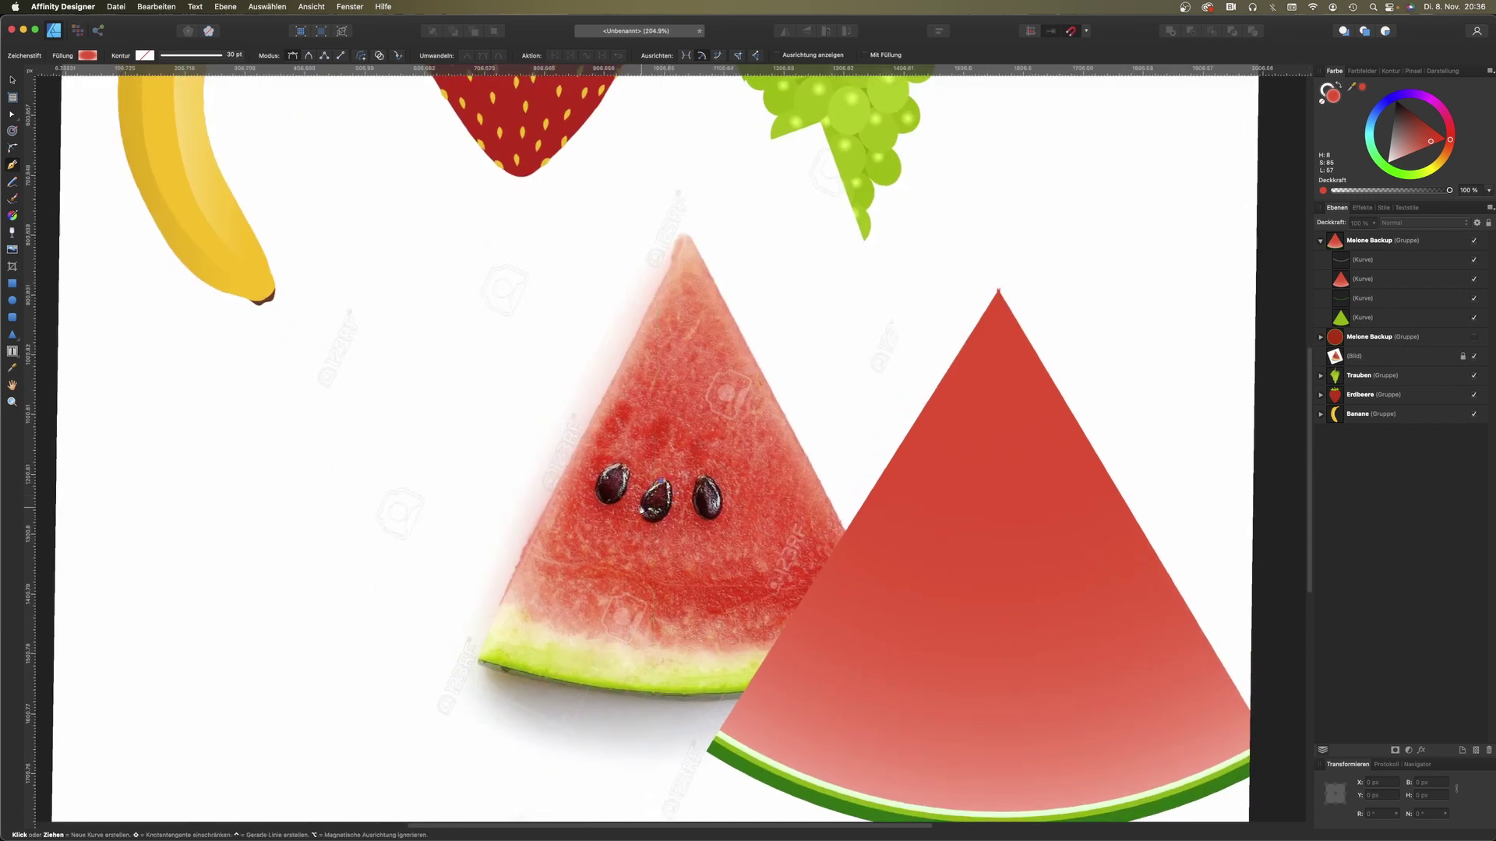
click(649, 532)
key(a)
scroll(662, 533, up, 10)
drag(666, 402, 672, 405)
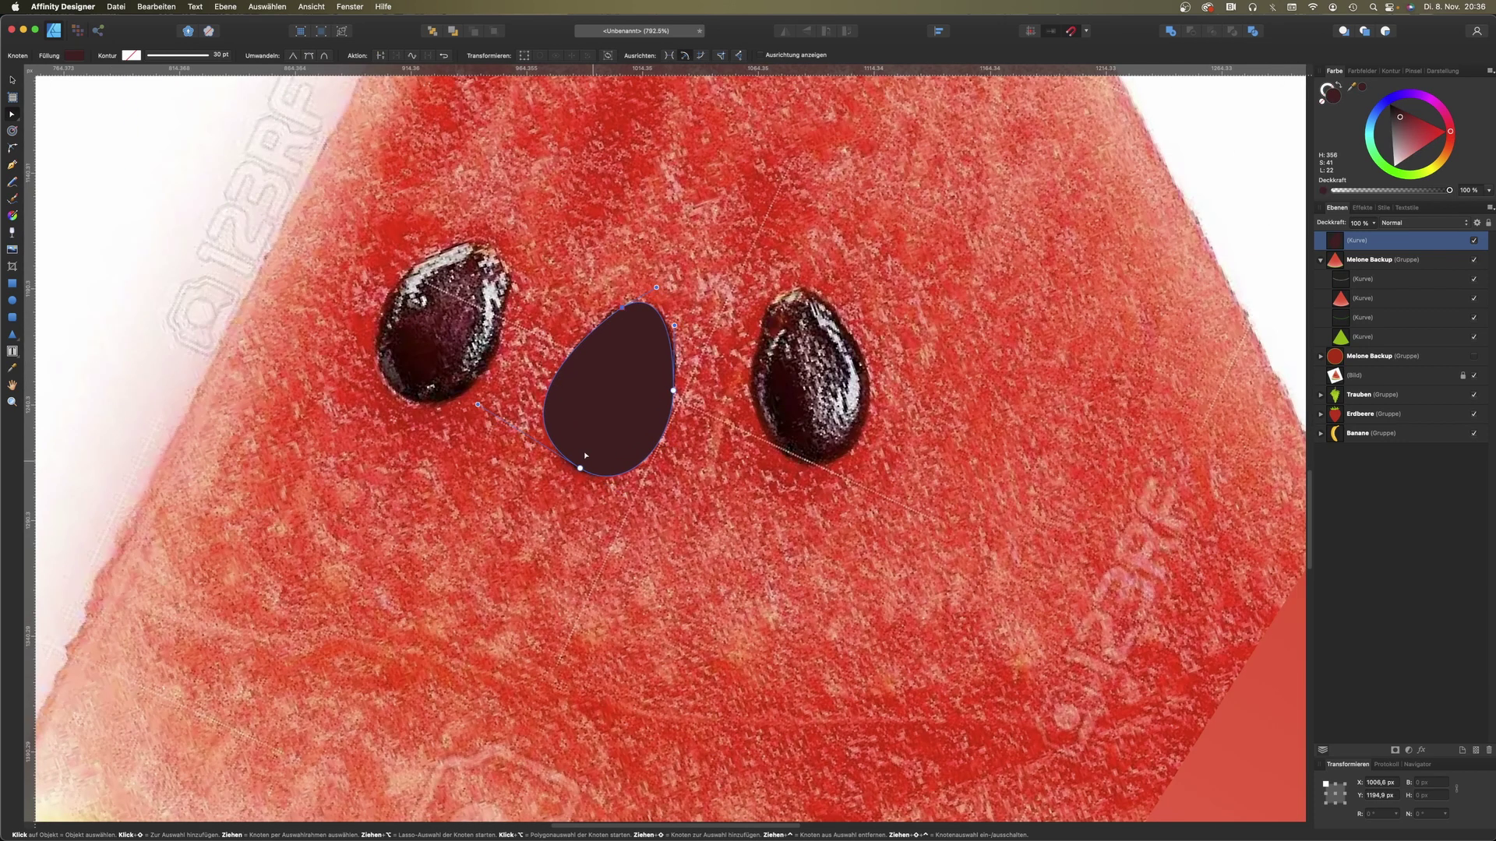
click(13, 80)
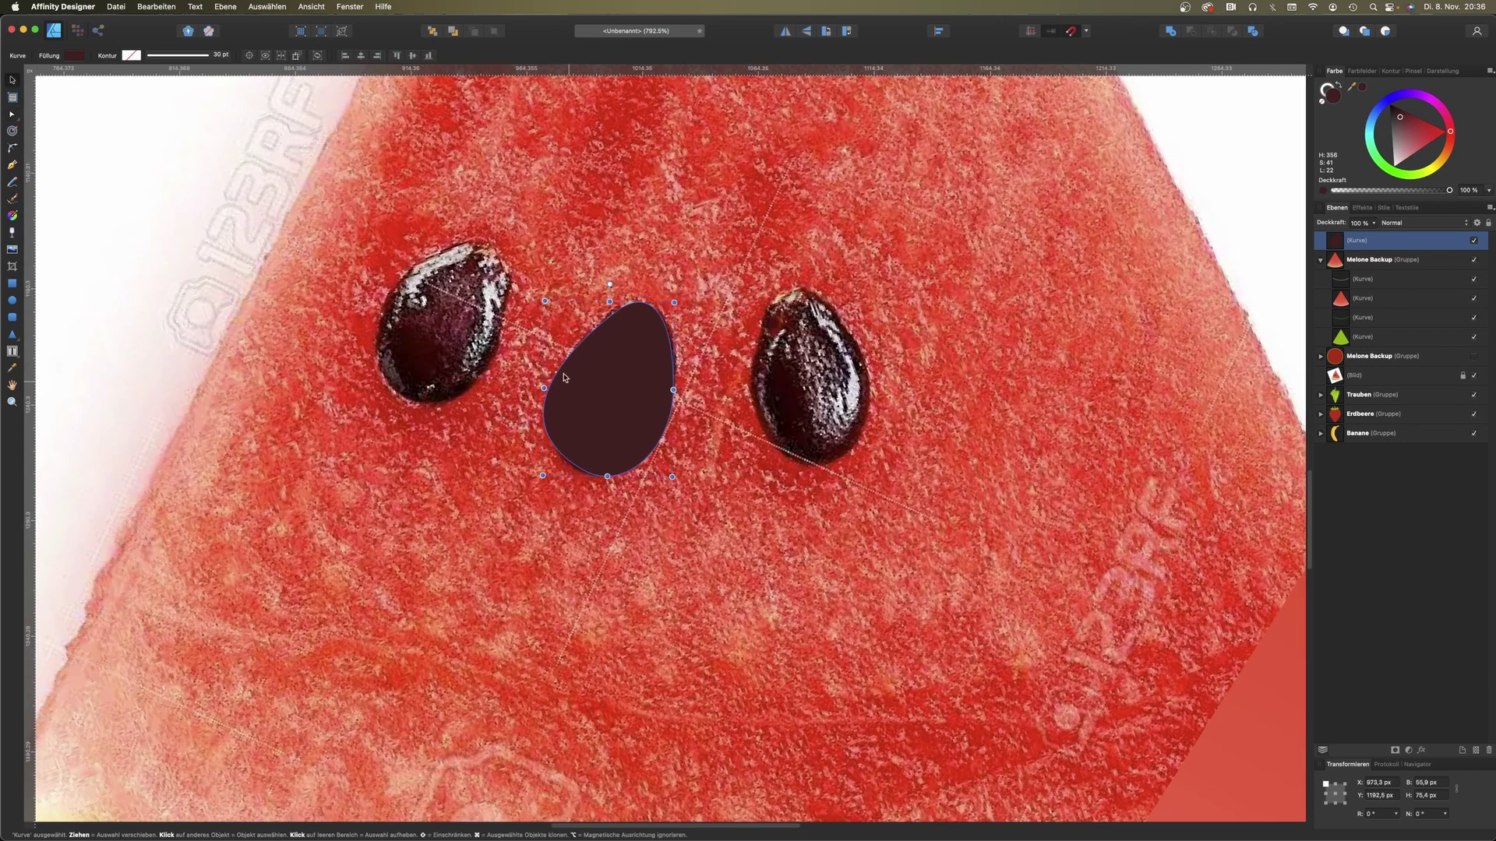
Step: Draw a small highlight shape on the seed and fill it light grey
click(12, 166)
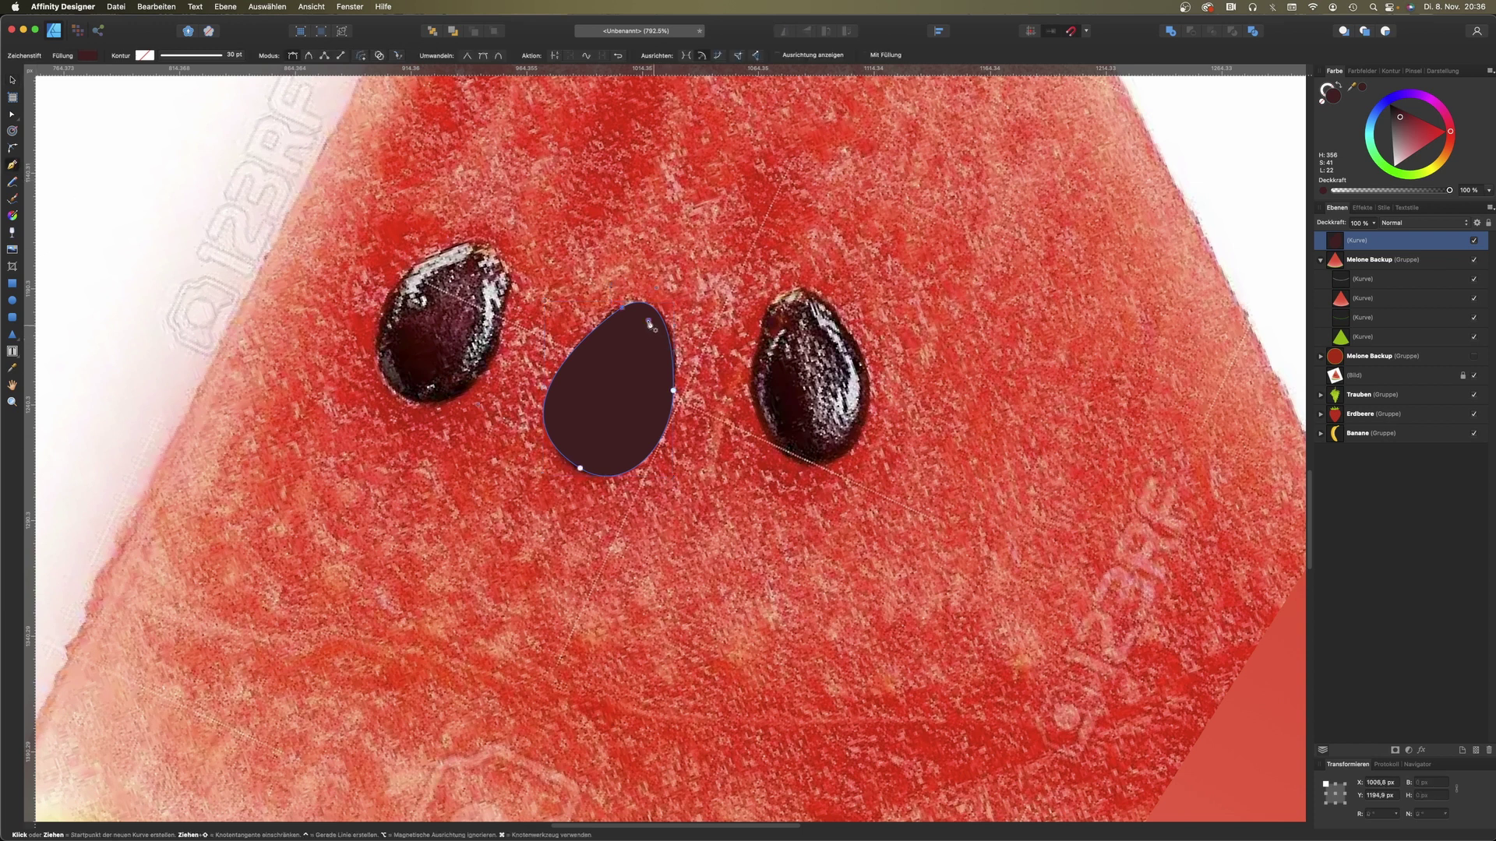
click(647, 328)
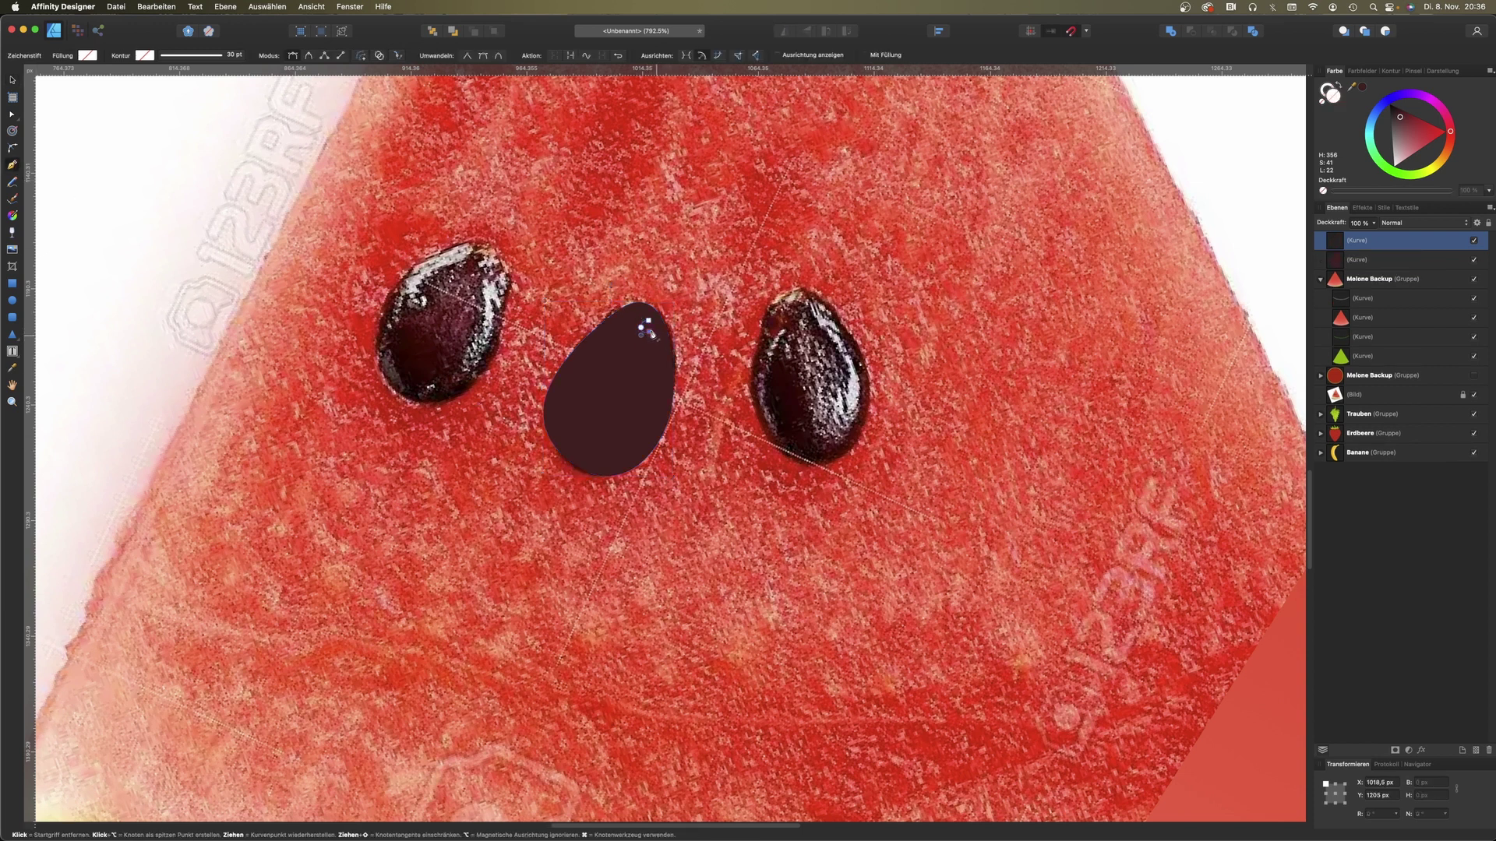
scroll(650, 331, up, 3)
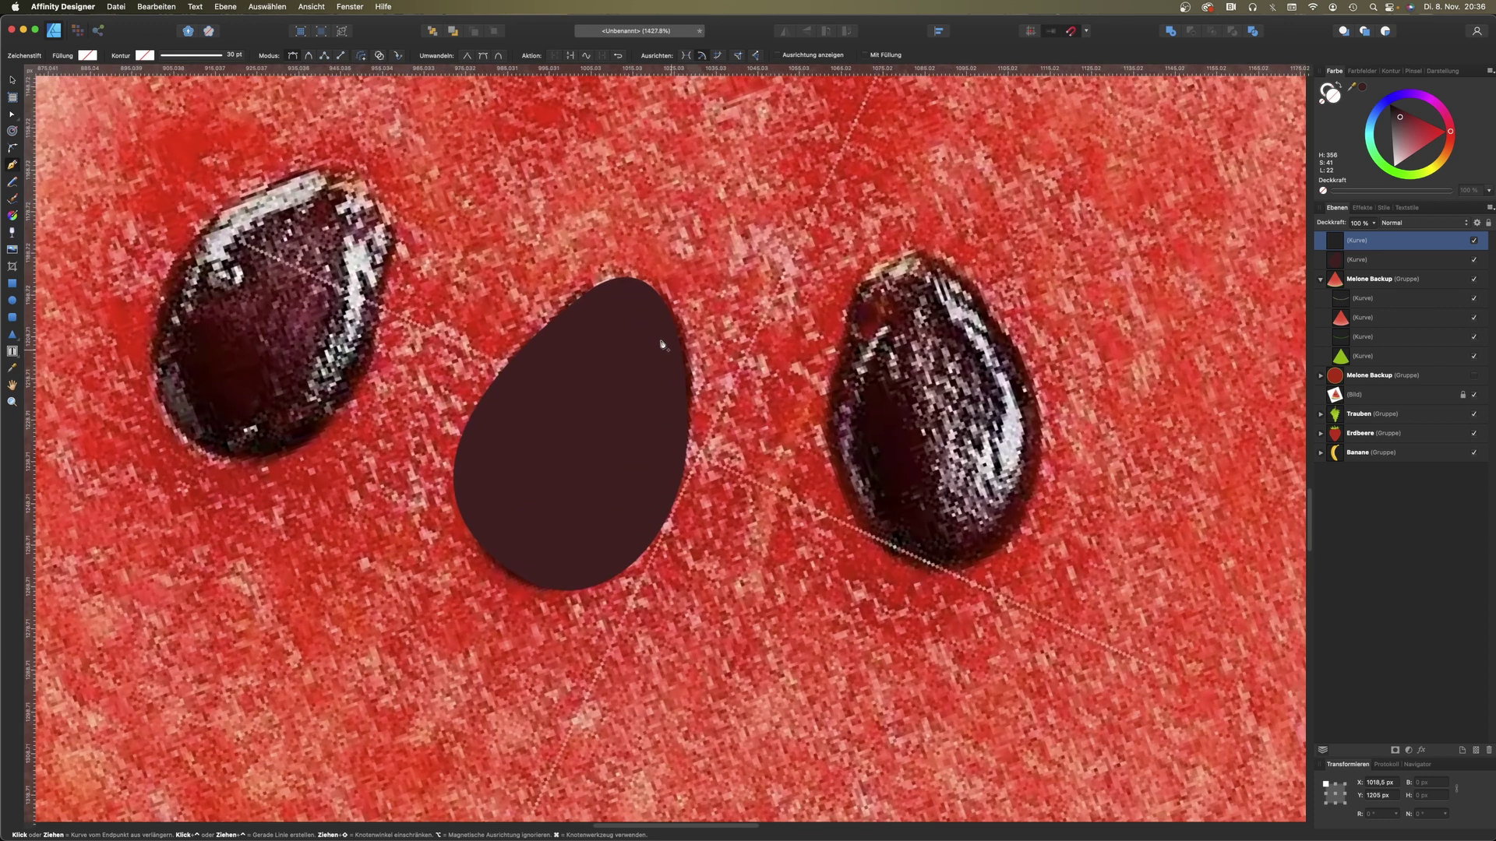
scroll(662, 346, up, 3)
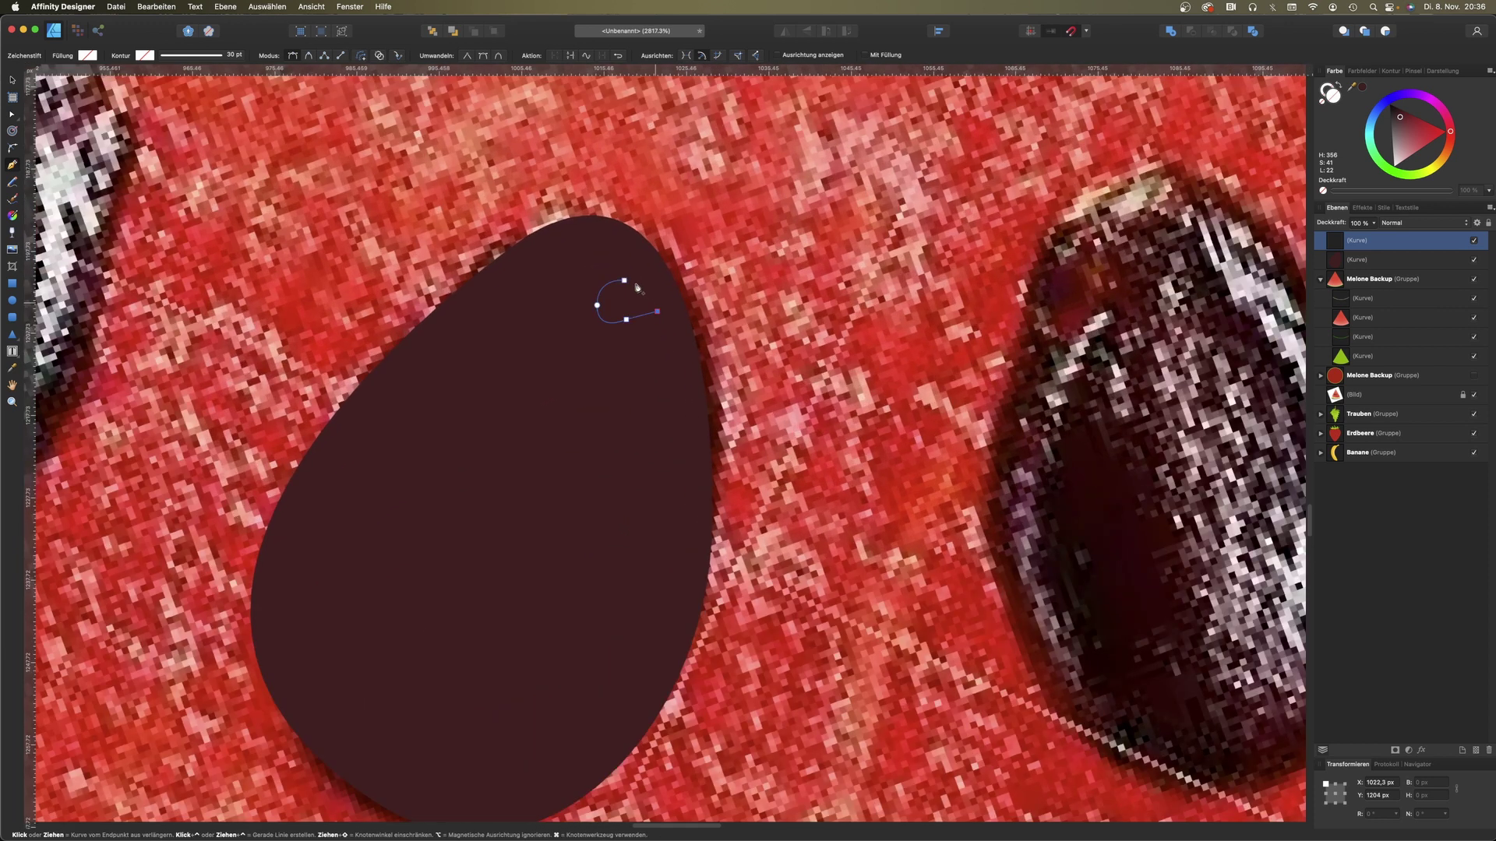
click(653, 284)
click(624, 280)
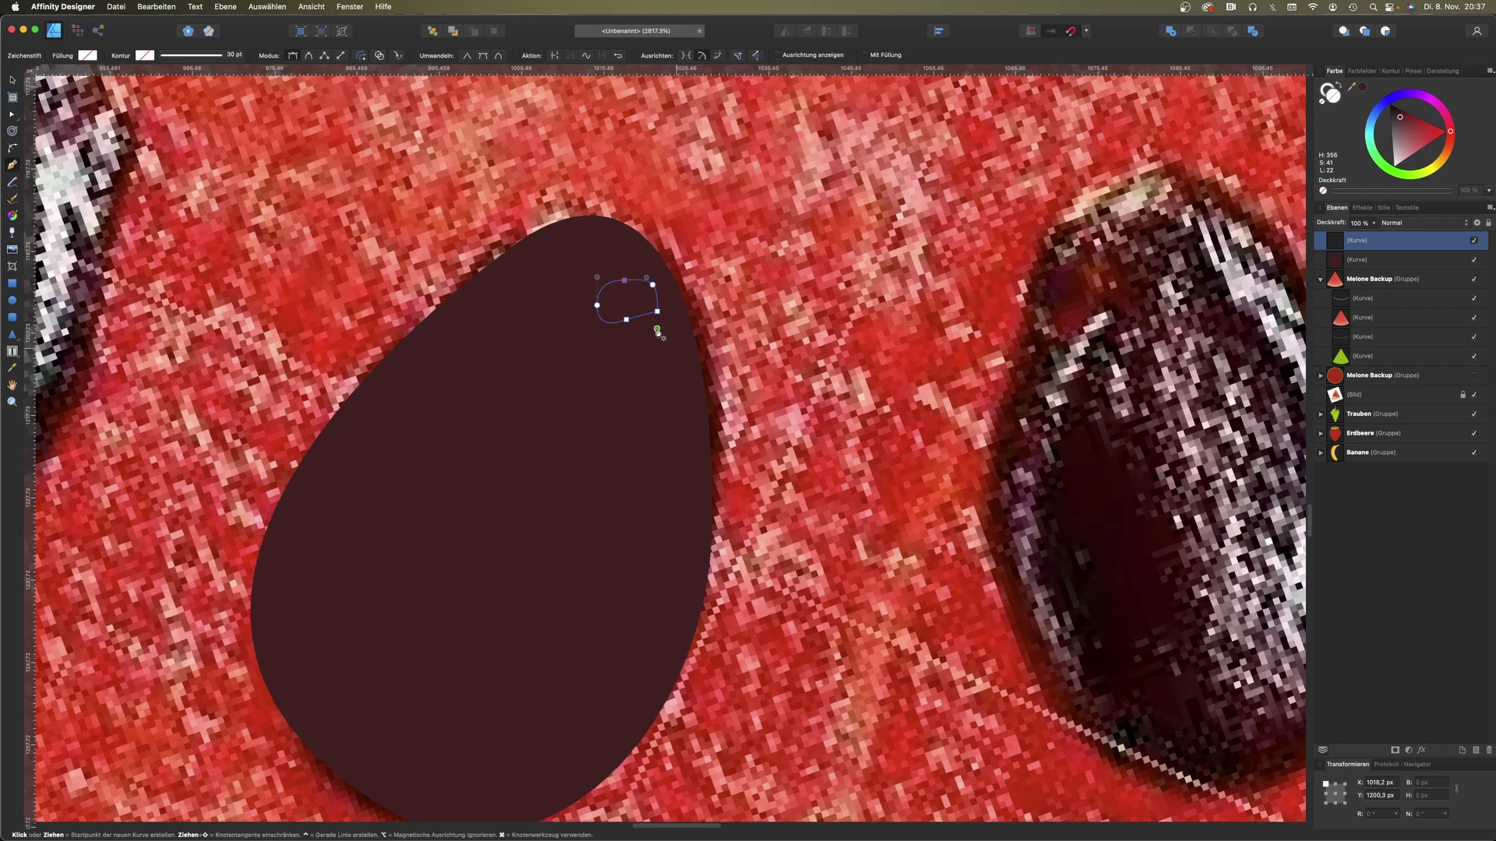
drag(1401, 123, 1397, 130)
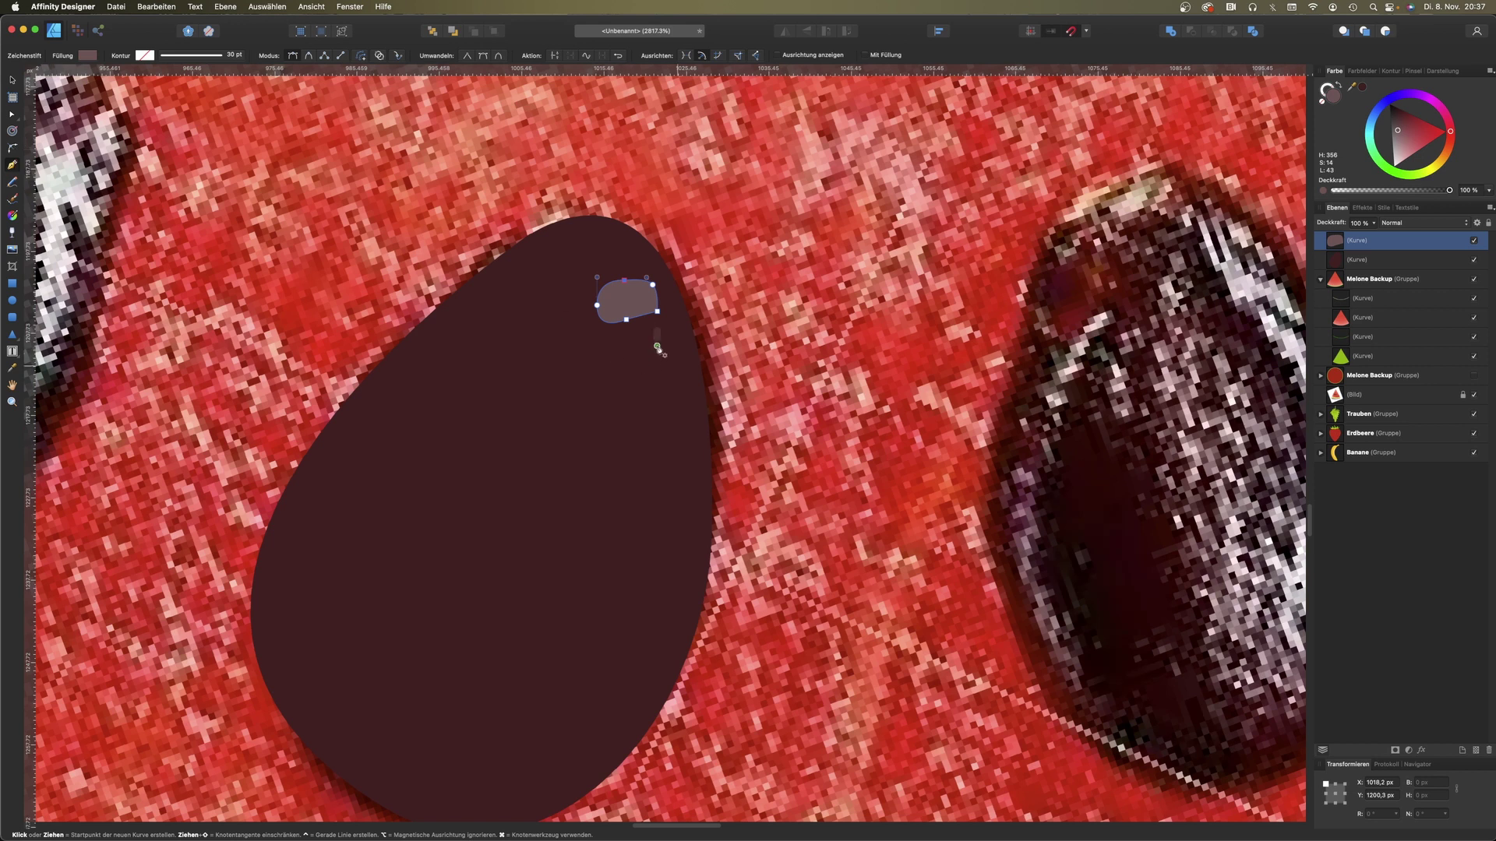
Step: Draw a long highlight shape down the seed's side and select the highlights together
click(596, 352)
drag(603, 352, 588, 366)
drag(625, 445, 622, 498)
drag(623, 571, 595, 611)
click(654, 562)
click(657, 338)
key(a)
click(1371, 240)
shift+click(1371, 279)
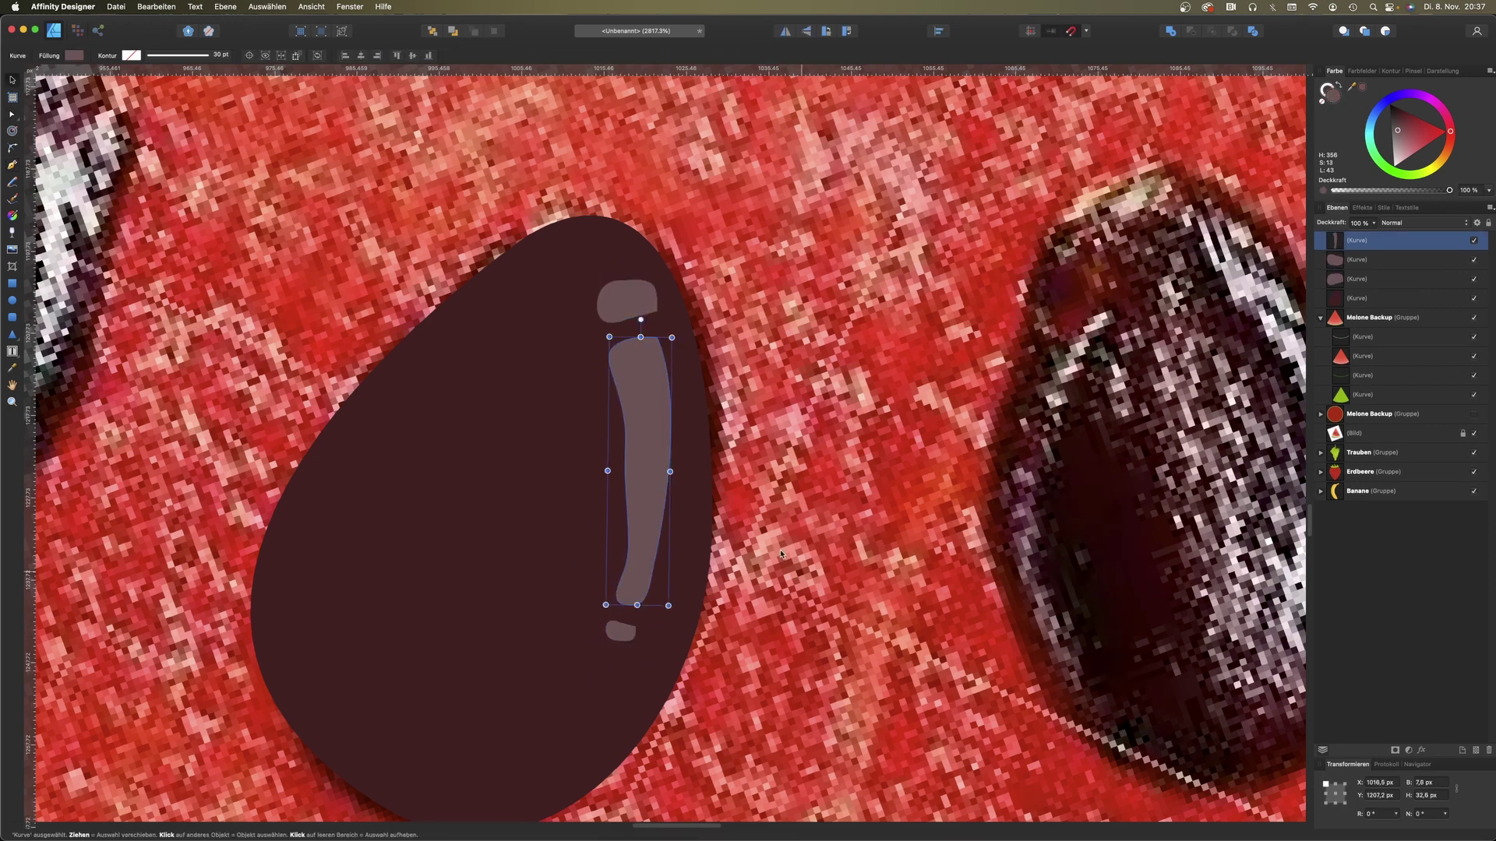
key(super+minus)
key(super+minus)
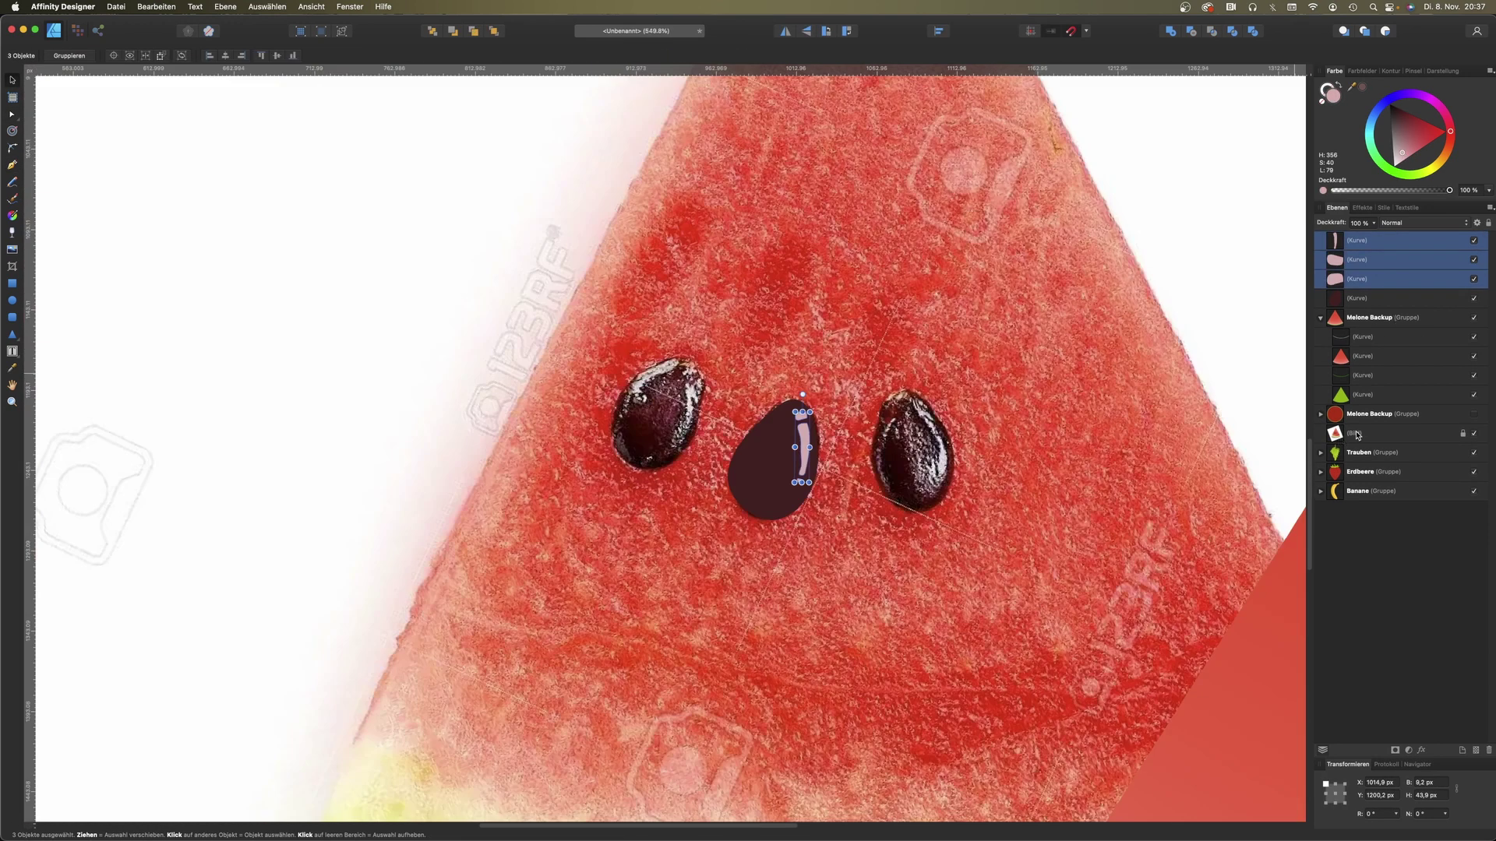
Step: Delete the watermelon reference photo
click(1357, 435)
key(Delete)
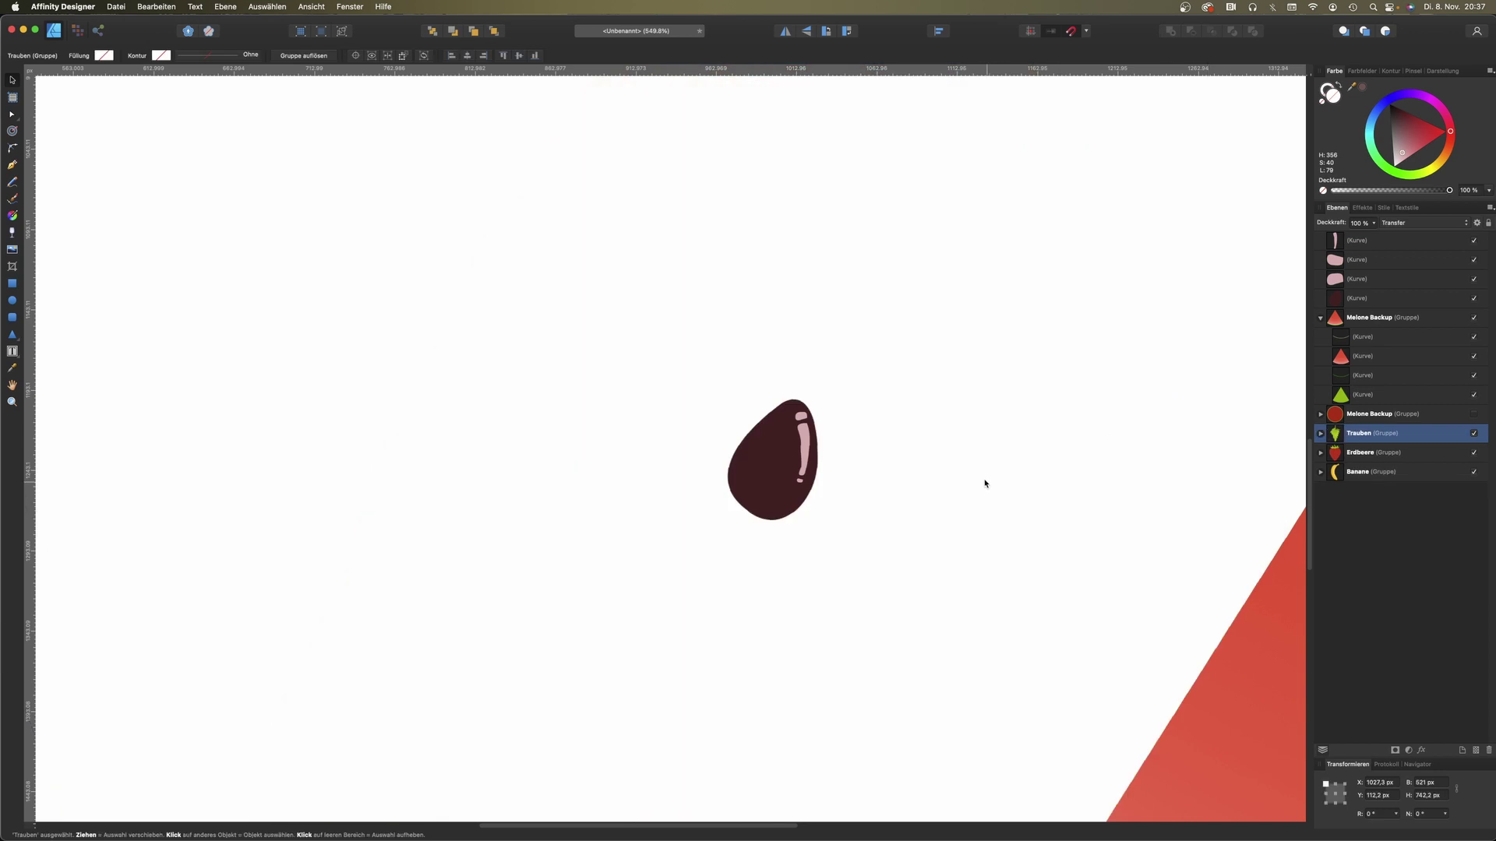
scroll(985, 484, down, 3)
scroll(857, 437, down, 1)
Step: Group the four seed parts and name the group 'Kern'
drag(858, 438, 984, 541)
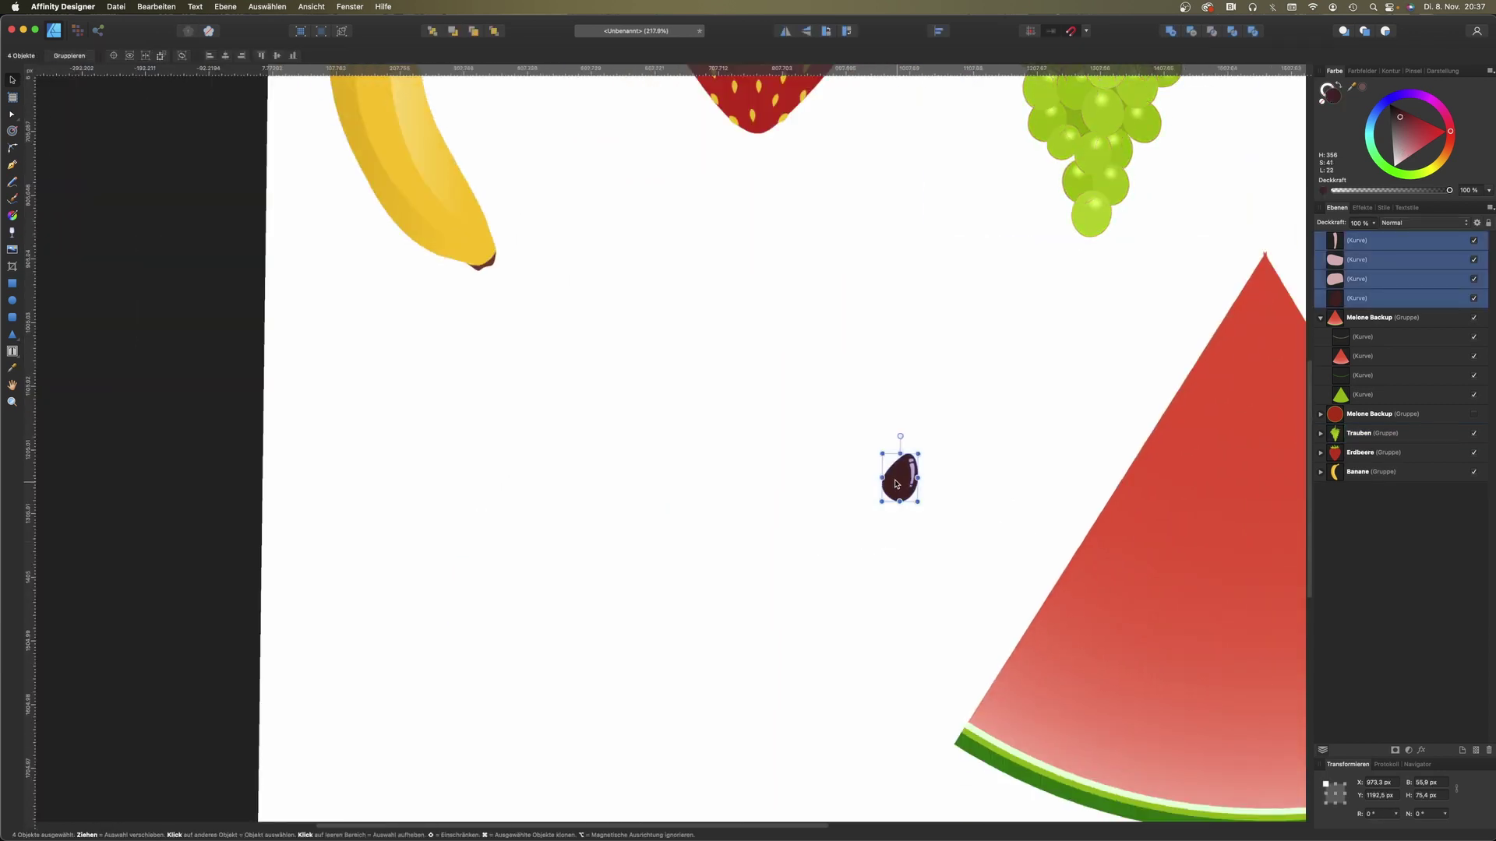
key(super+g)
double_click(1374, 242)
text(Zeck)
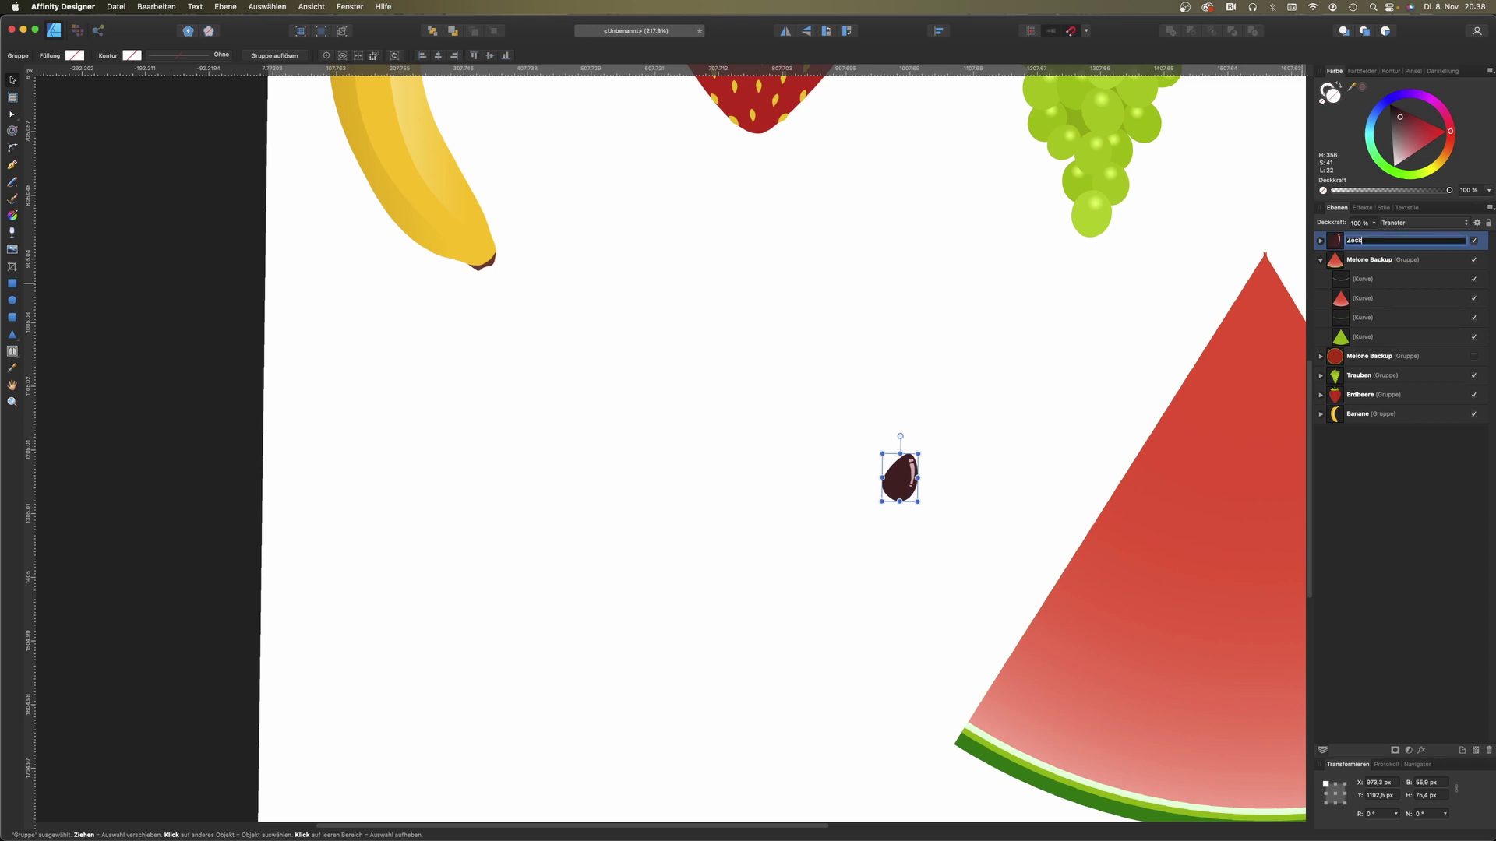
key(BackSpace)
key(BackSpace)
key(BackSpace)
text(K)
key(Return)
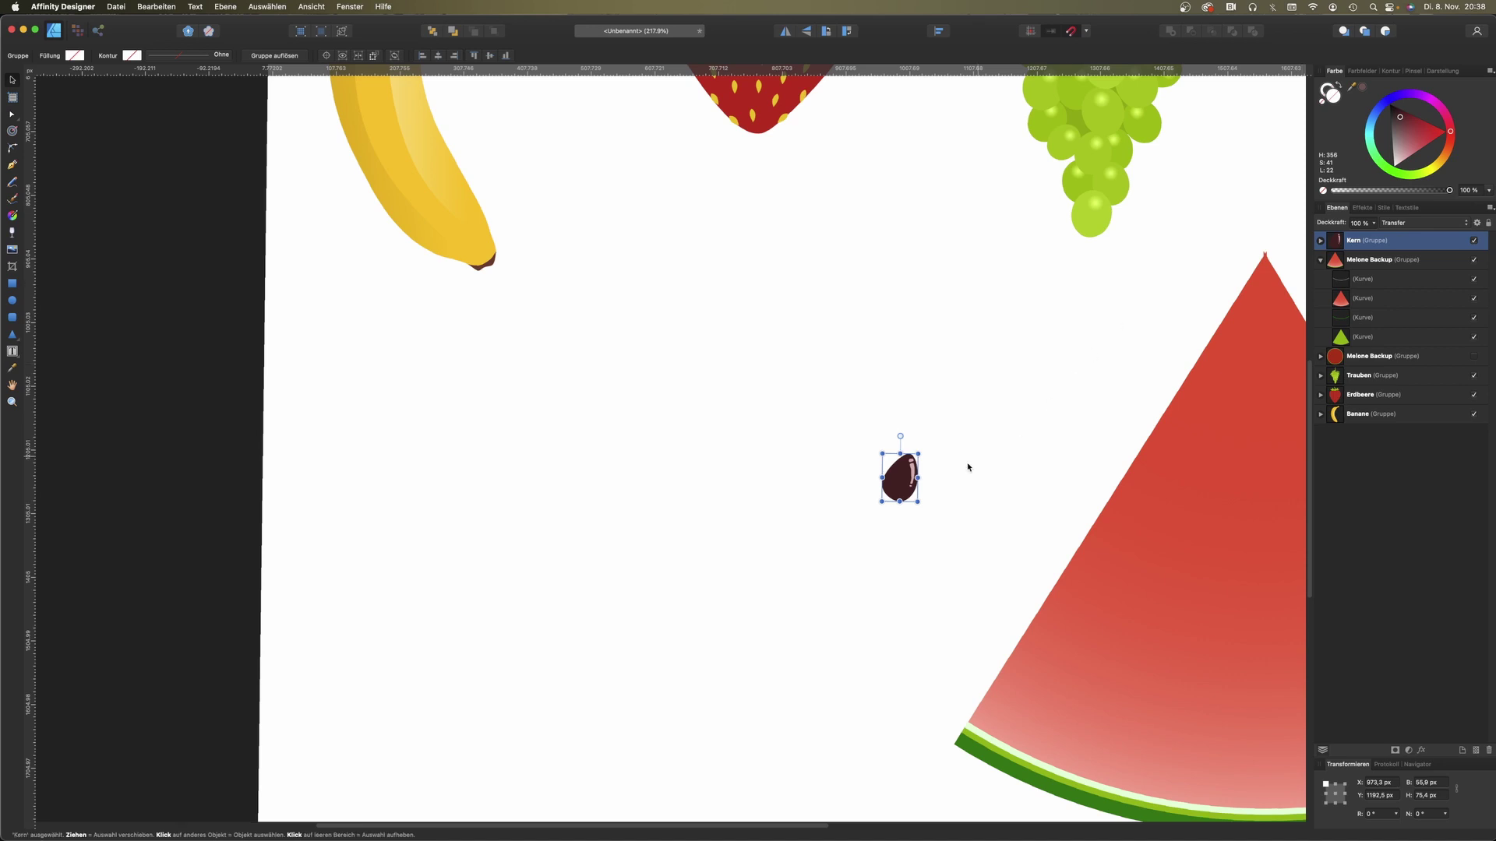
Step: Move the seed onto the watermelon slice and add tilted duplicates across it
drag(903, 480, 1181, 545)
scroll(833, 384, right, 3)
mouse_move(944, 452)
mouse_down()
mouse_move(922, 512)
mouse_move(854, 546)
mouse_move(946, 530)
mouse_move(936, 498)
mouse_move(1022, 596)
mouse_move(1020, 563)
mouse_move(1077, 534)
mouse_move(1192, 571)
mouse_up()
key(super+j)
key(alt)
key(super+j)
key(super+j)
key(super+j)
key(super+0)
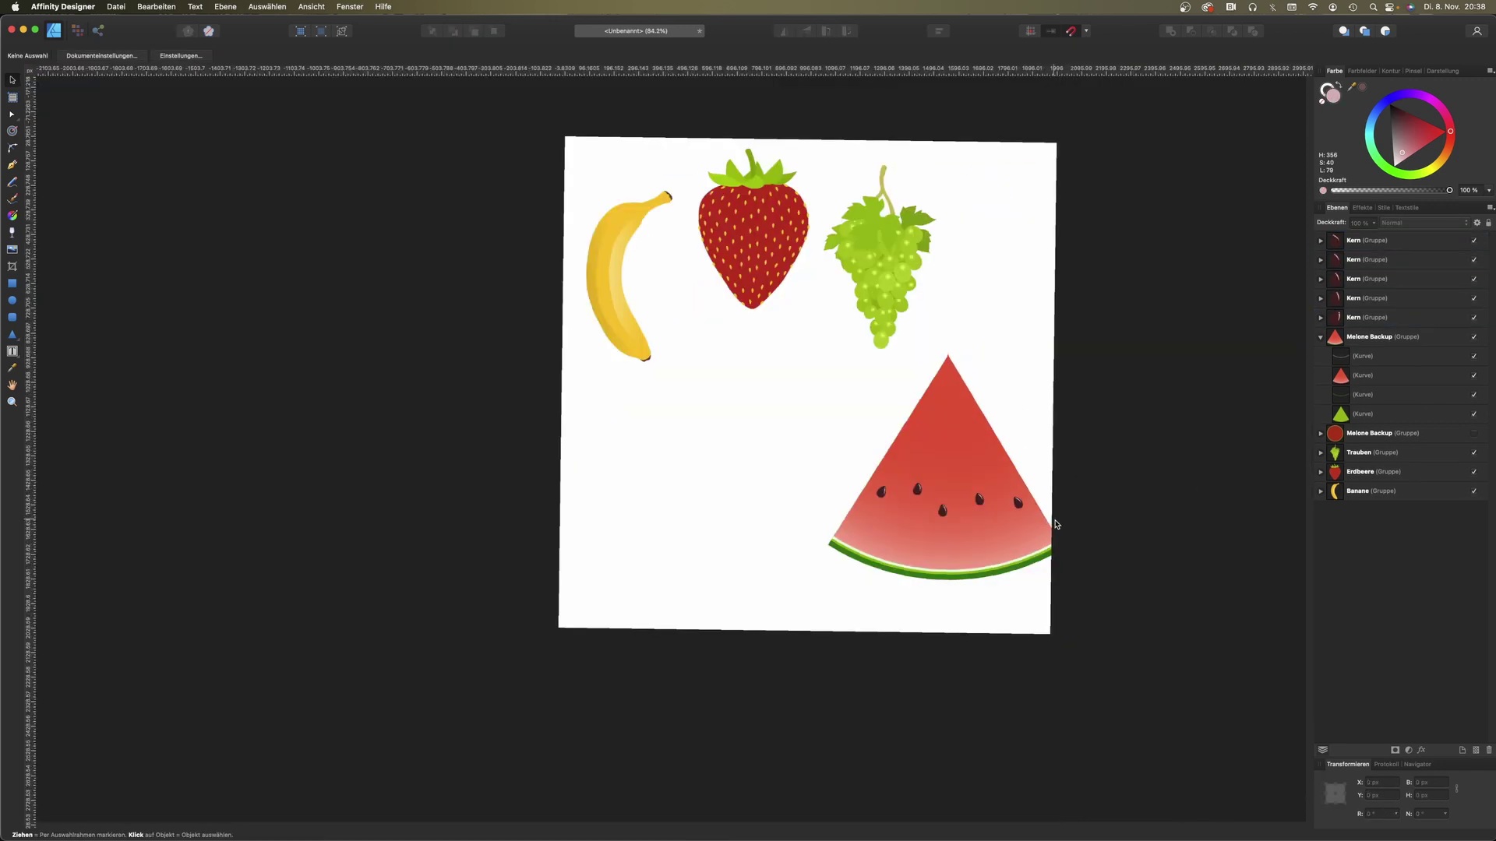
Step: Group the slice with its seeds as 'Melonenstück' and shift it left
drag(746, 355, 1125, 594)
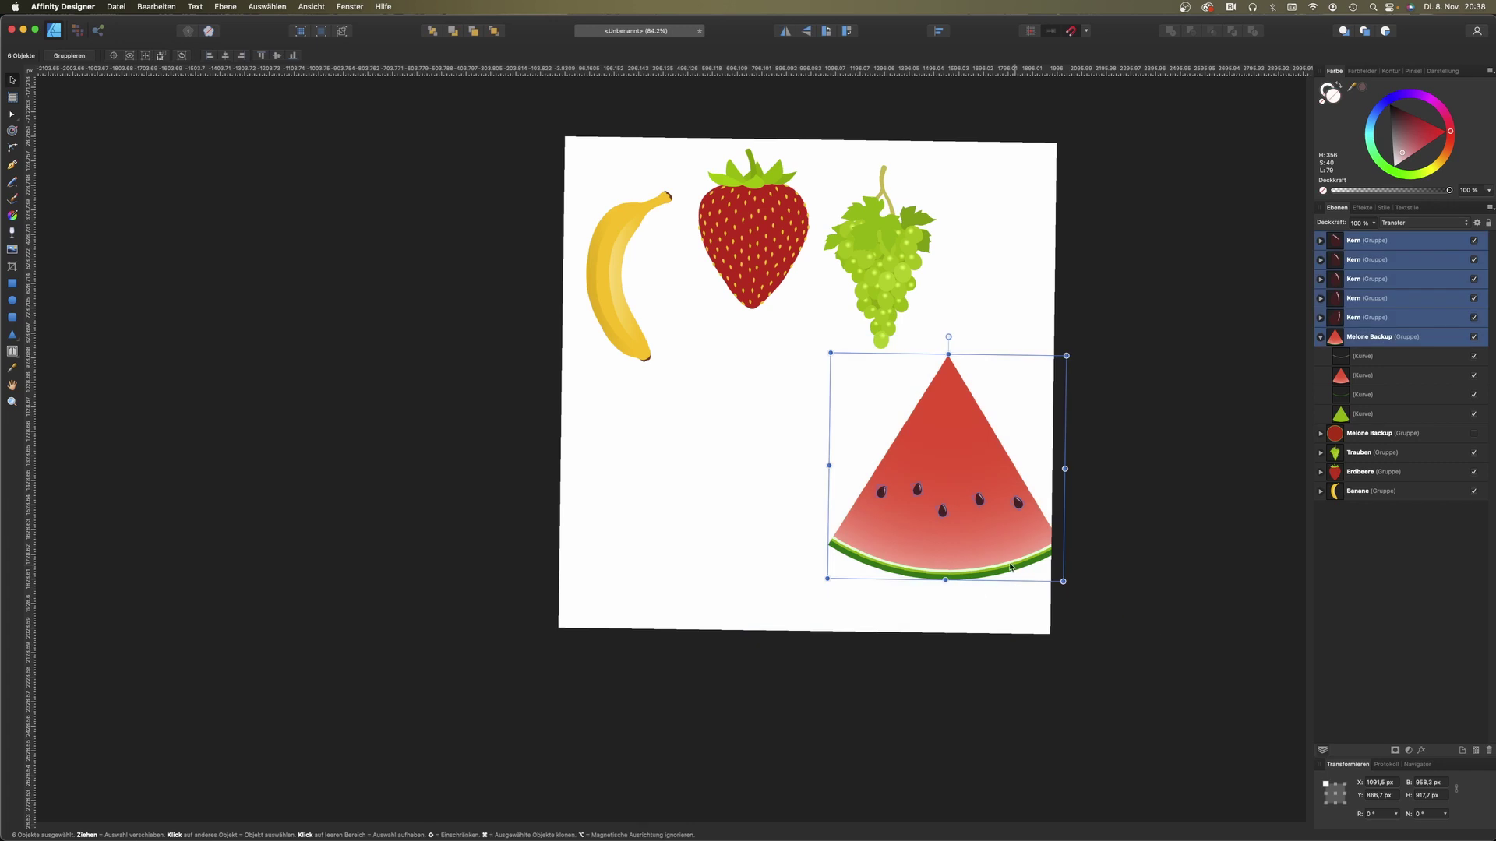
key(super+g)
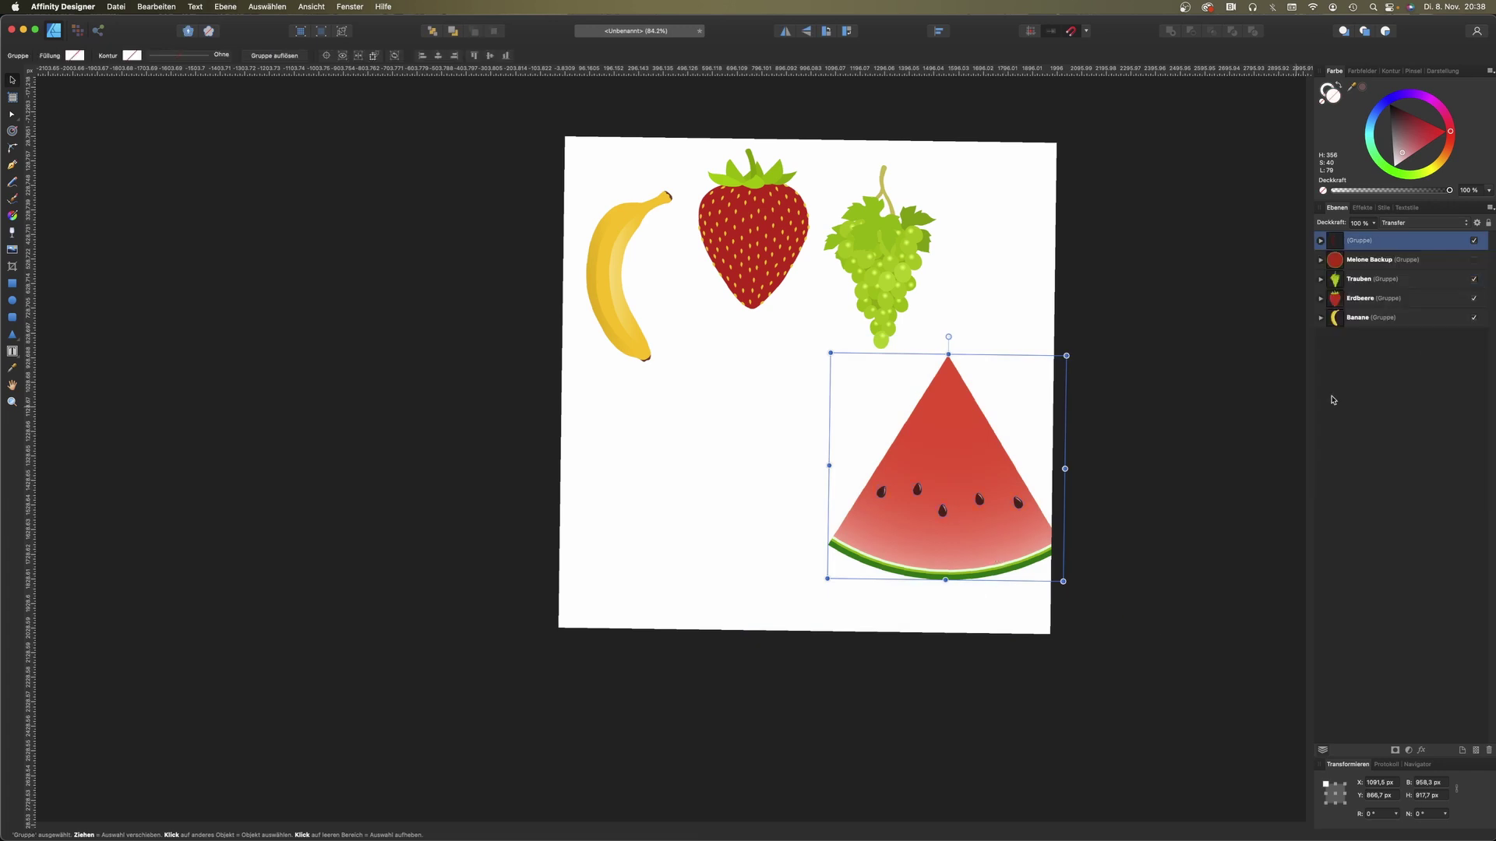
double_click(1357, 240)
text(Melonenstück)
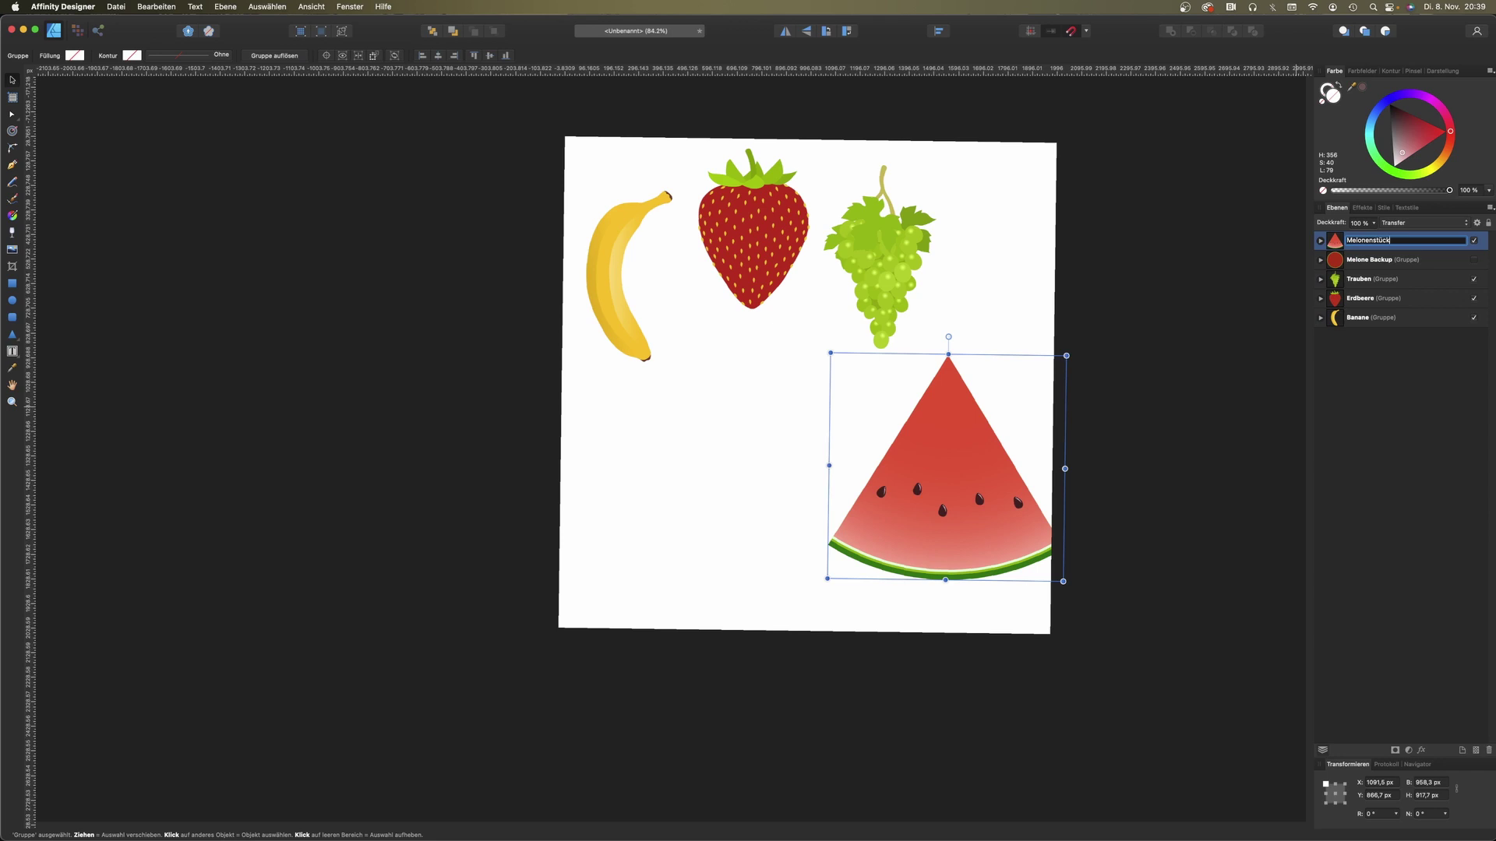
key(Return)
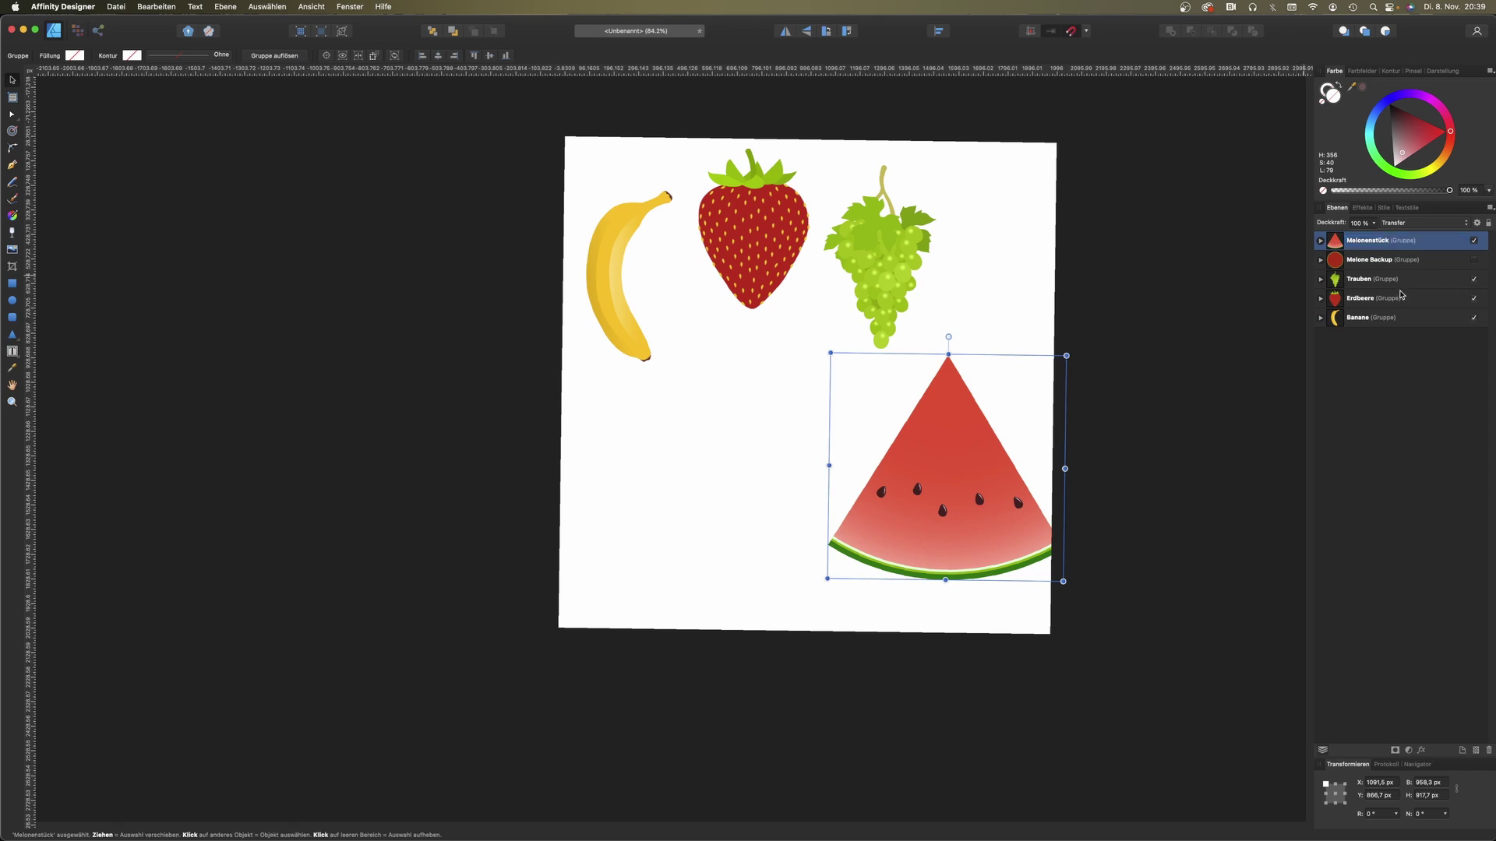
mouse_move(1052, 409)
mouse_down()
mouse_move(933, 401)
mouse_move(857, 455)
mouse_move(859, 435)
mouse_up()
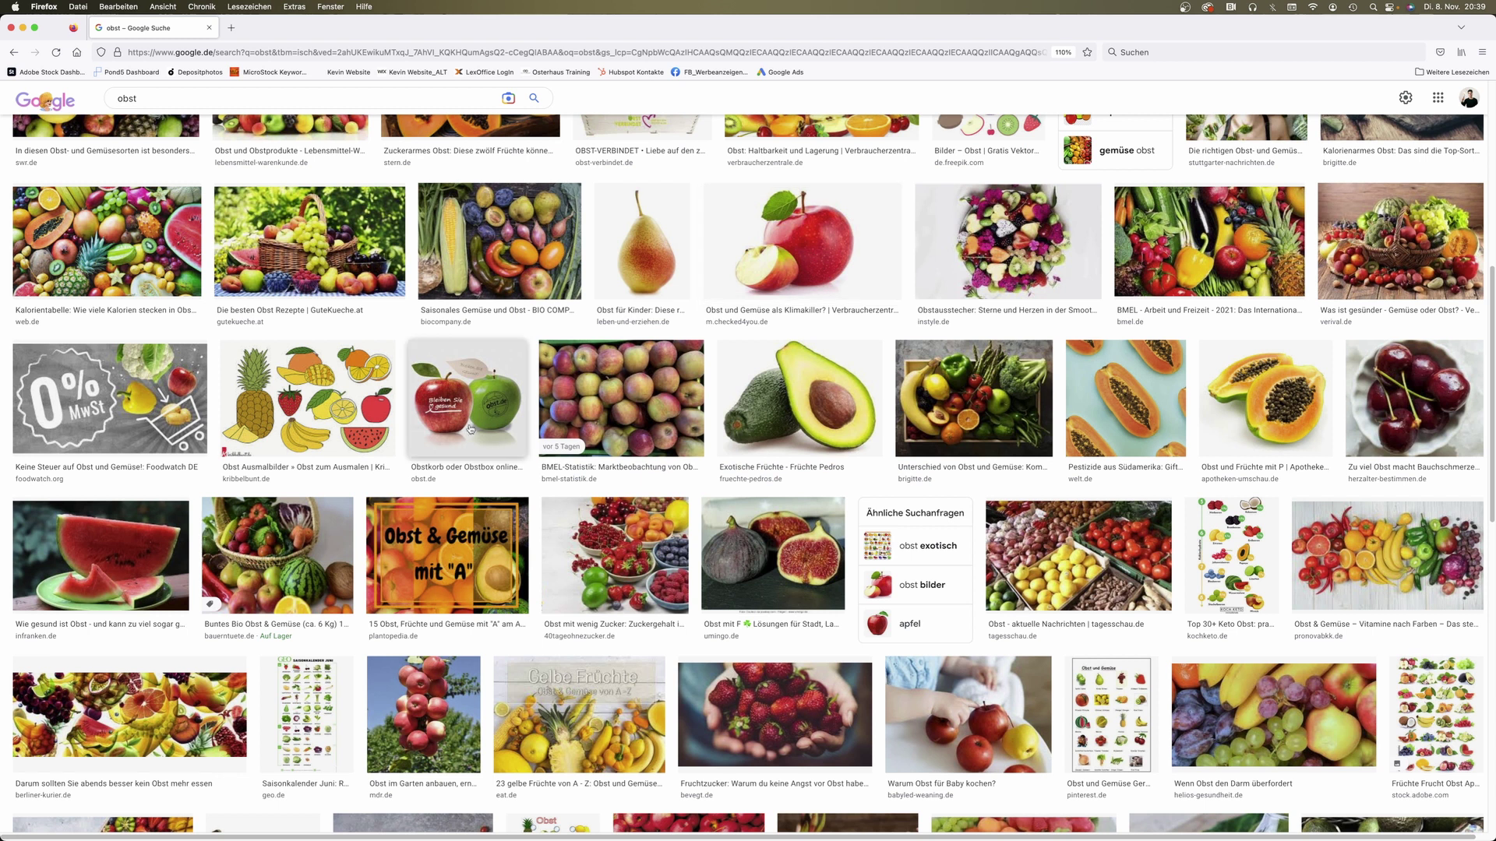
Step: Copy the two-apple web photo and begin tracing the red apple's top
click(469, 428)
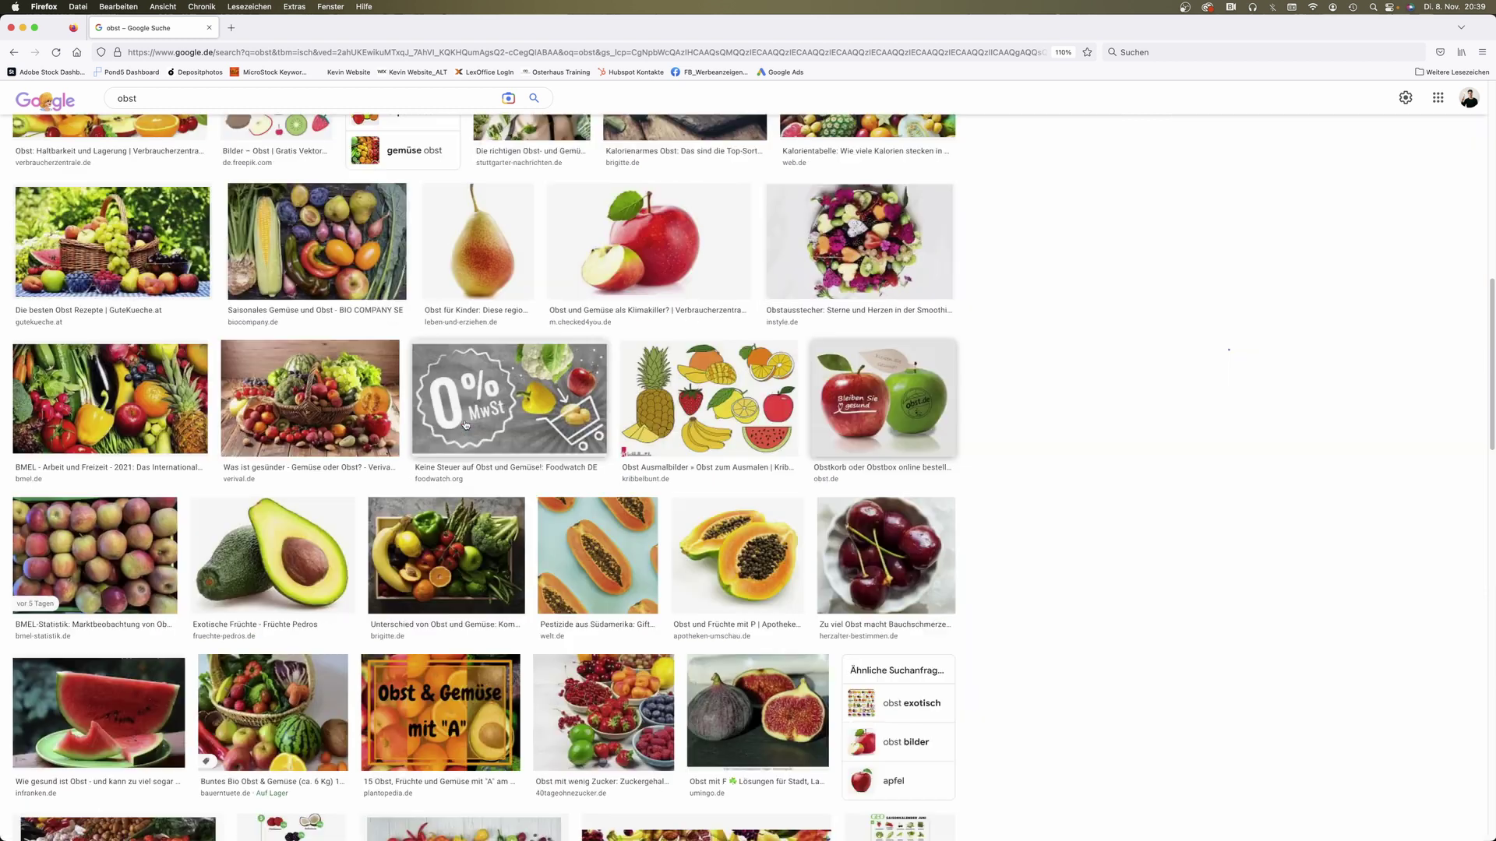
right_click(1218, 412)
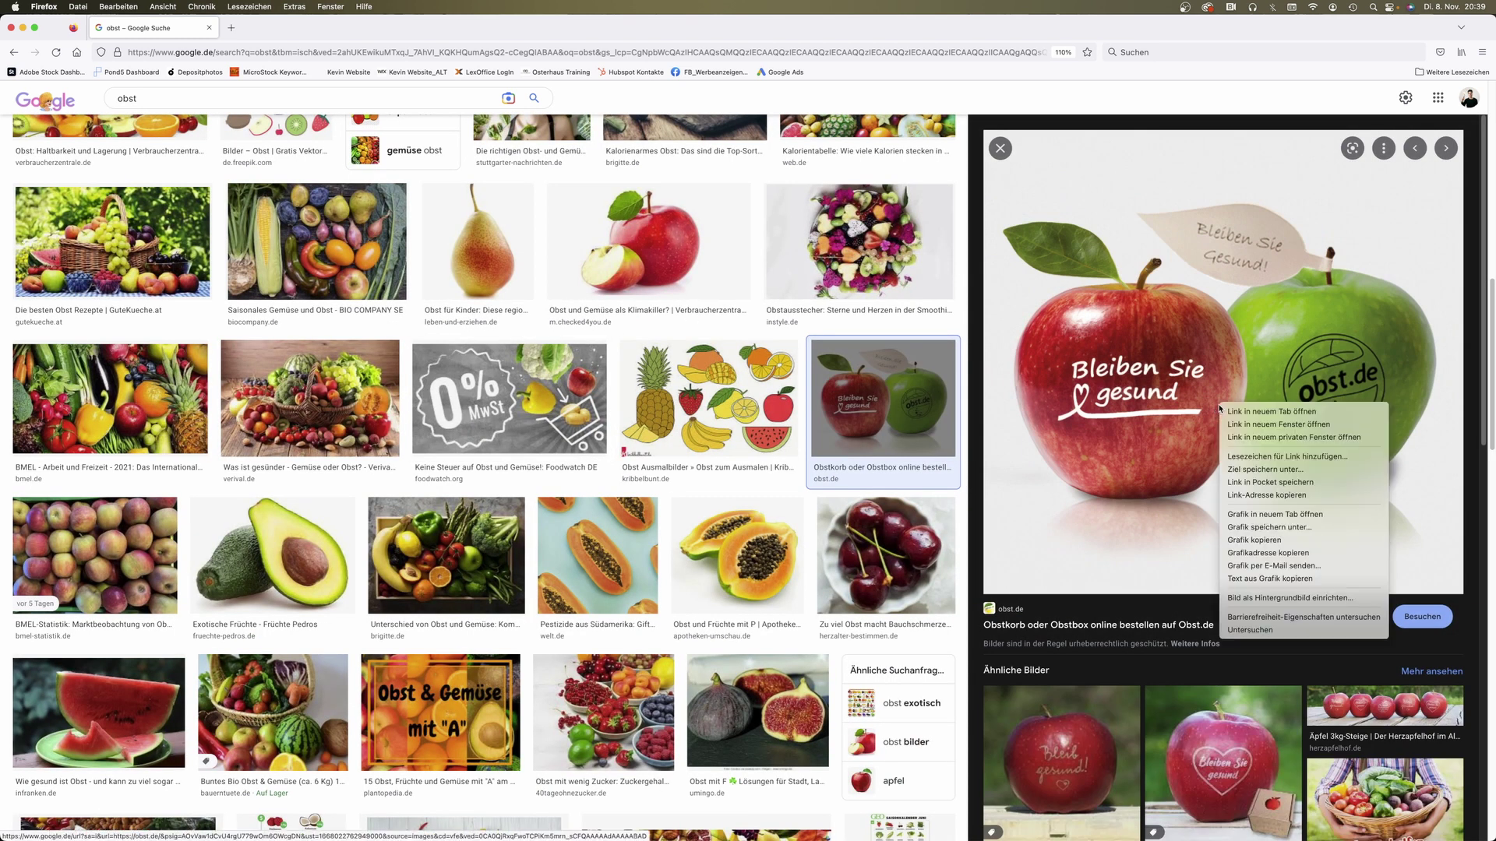
click(1252, 540)
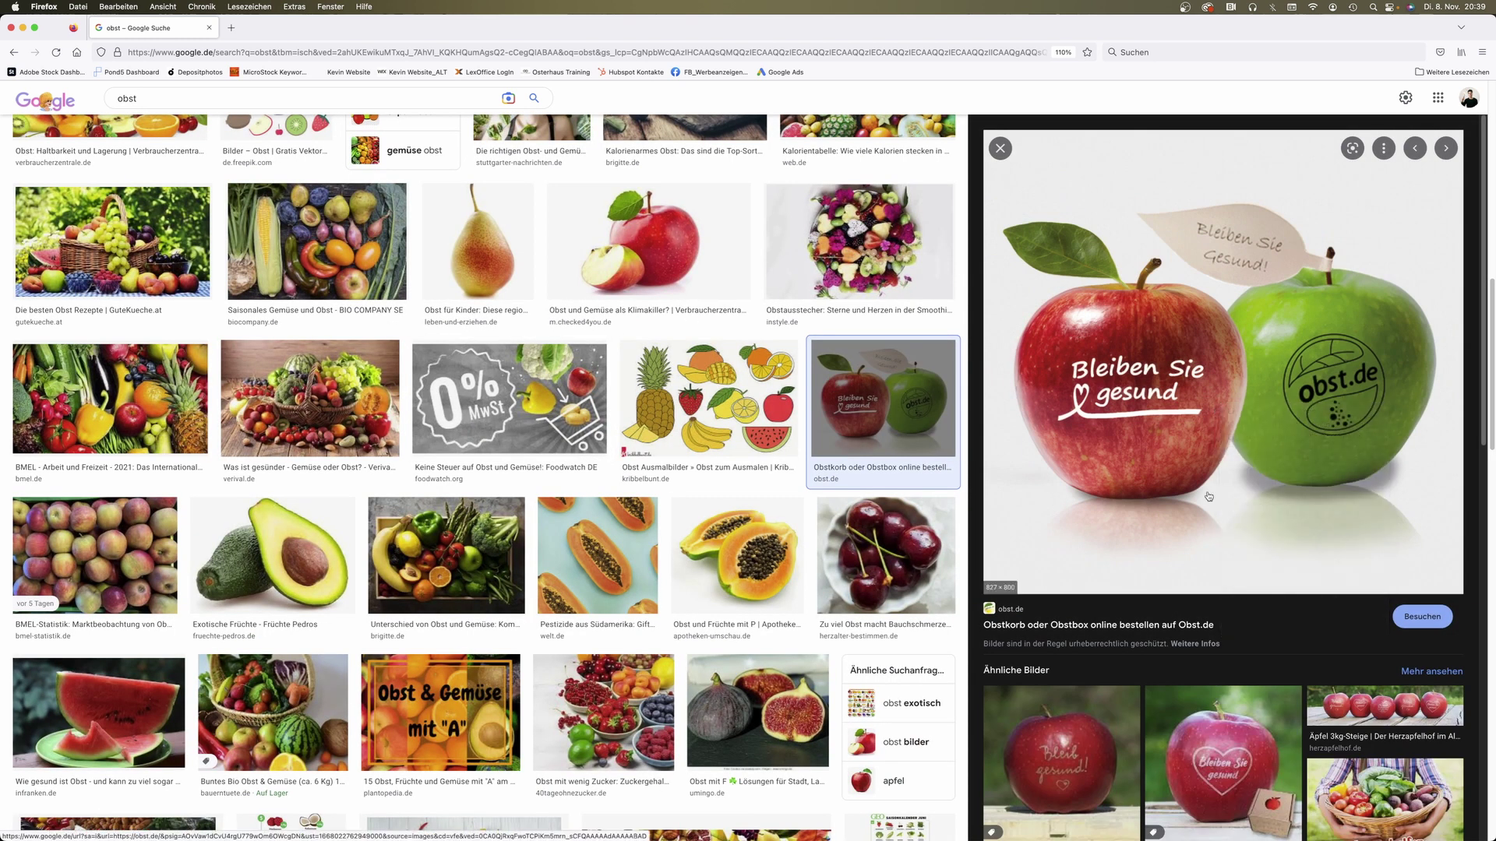
click(774, 334)
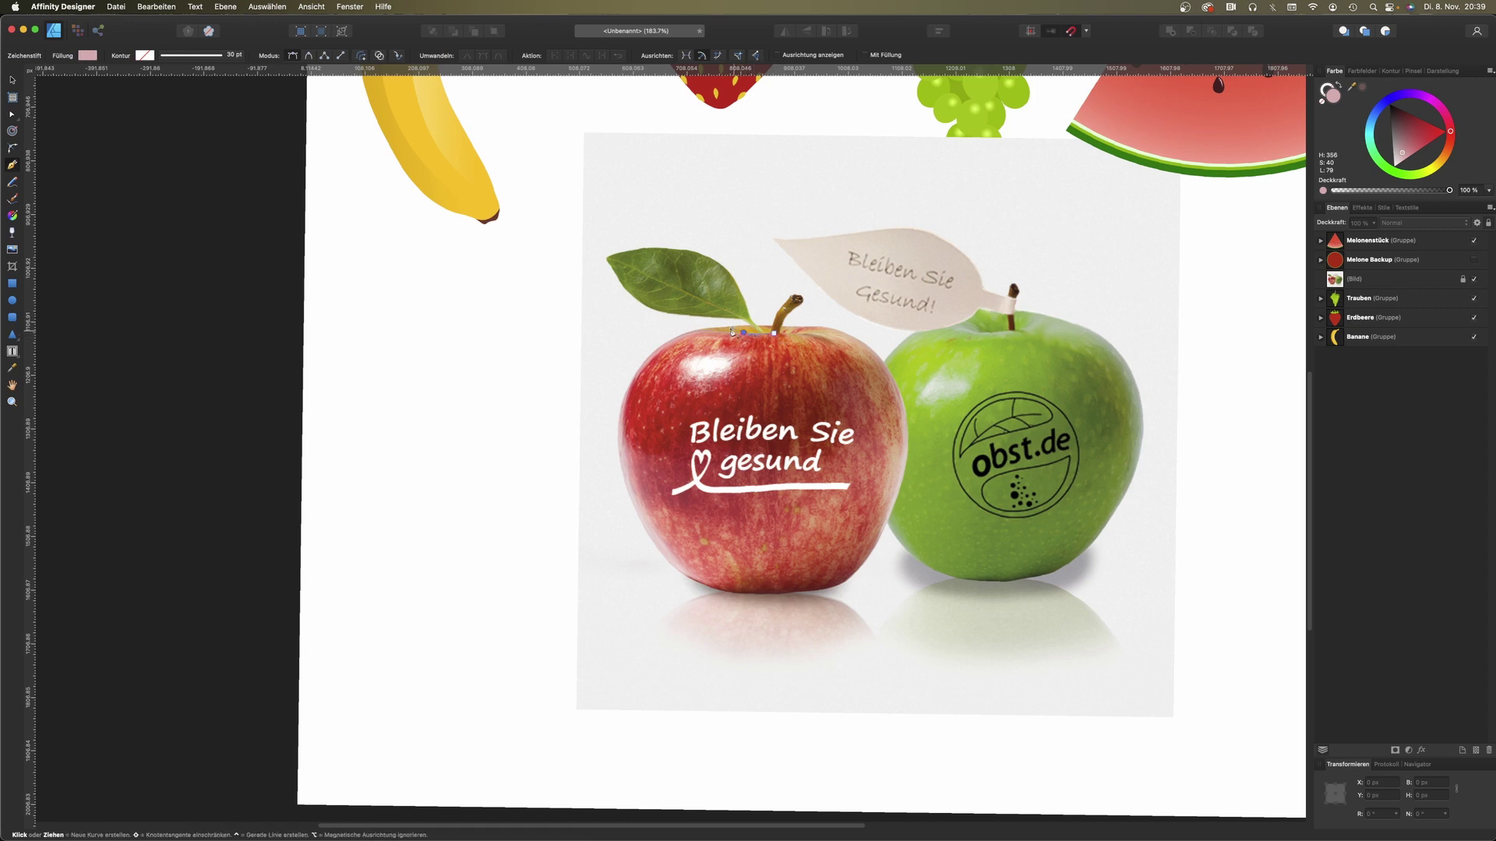
Step: Finish the red apple outline and fill it with red sampled from the photo
drag(664, 343, 635, 367)
drag(644, 529, 698, 621)
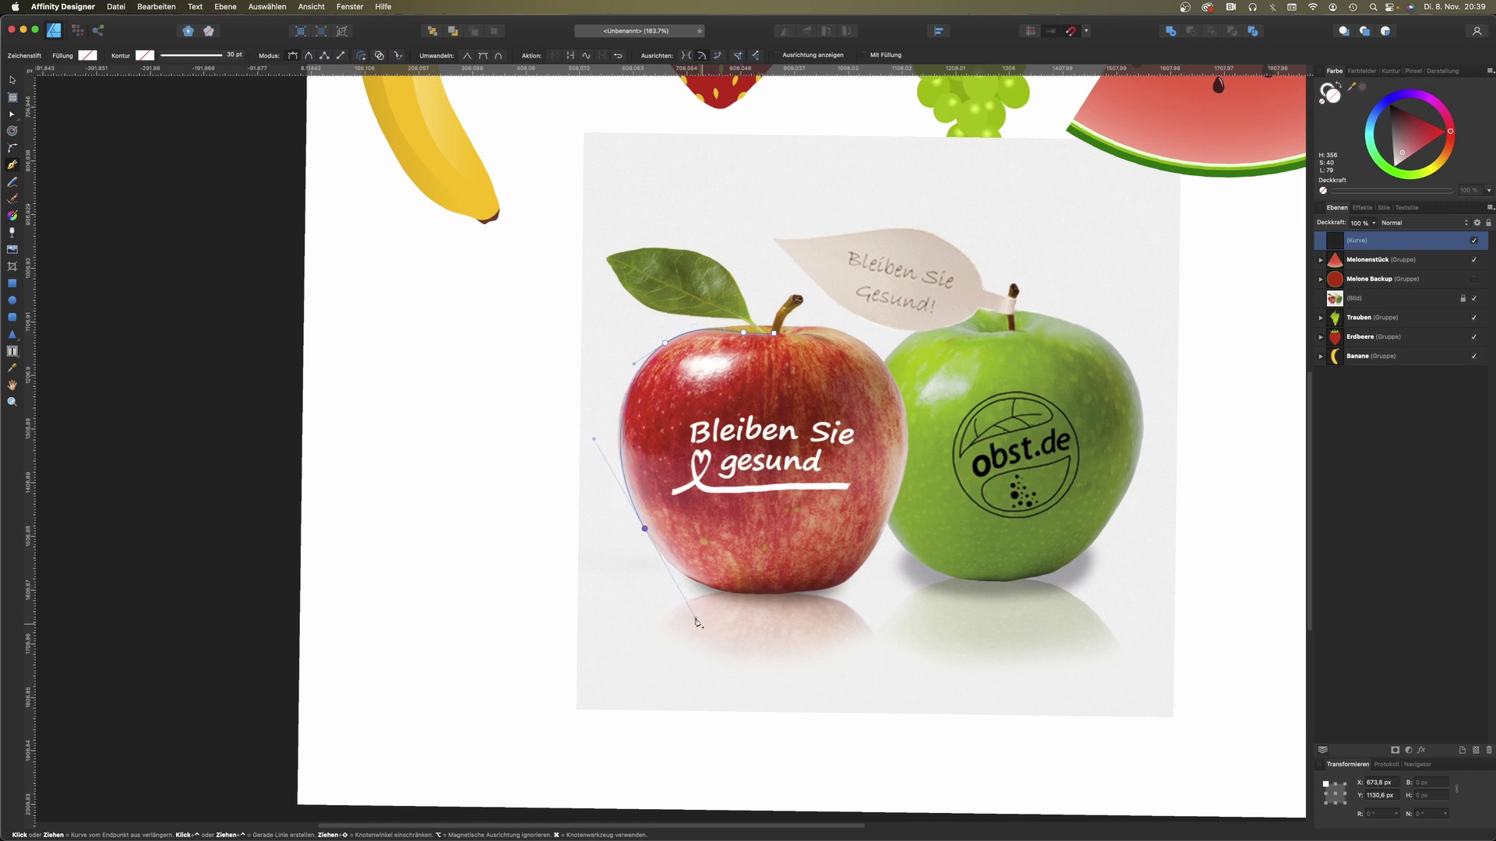
key(Escape)
mouse_move(1352, 86)
mouse_down()
mouse_move(949, 425)
mouse_move(779, 389)
mouse_up()
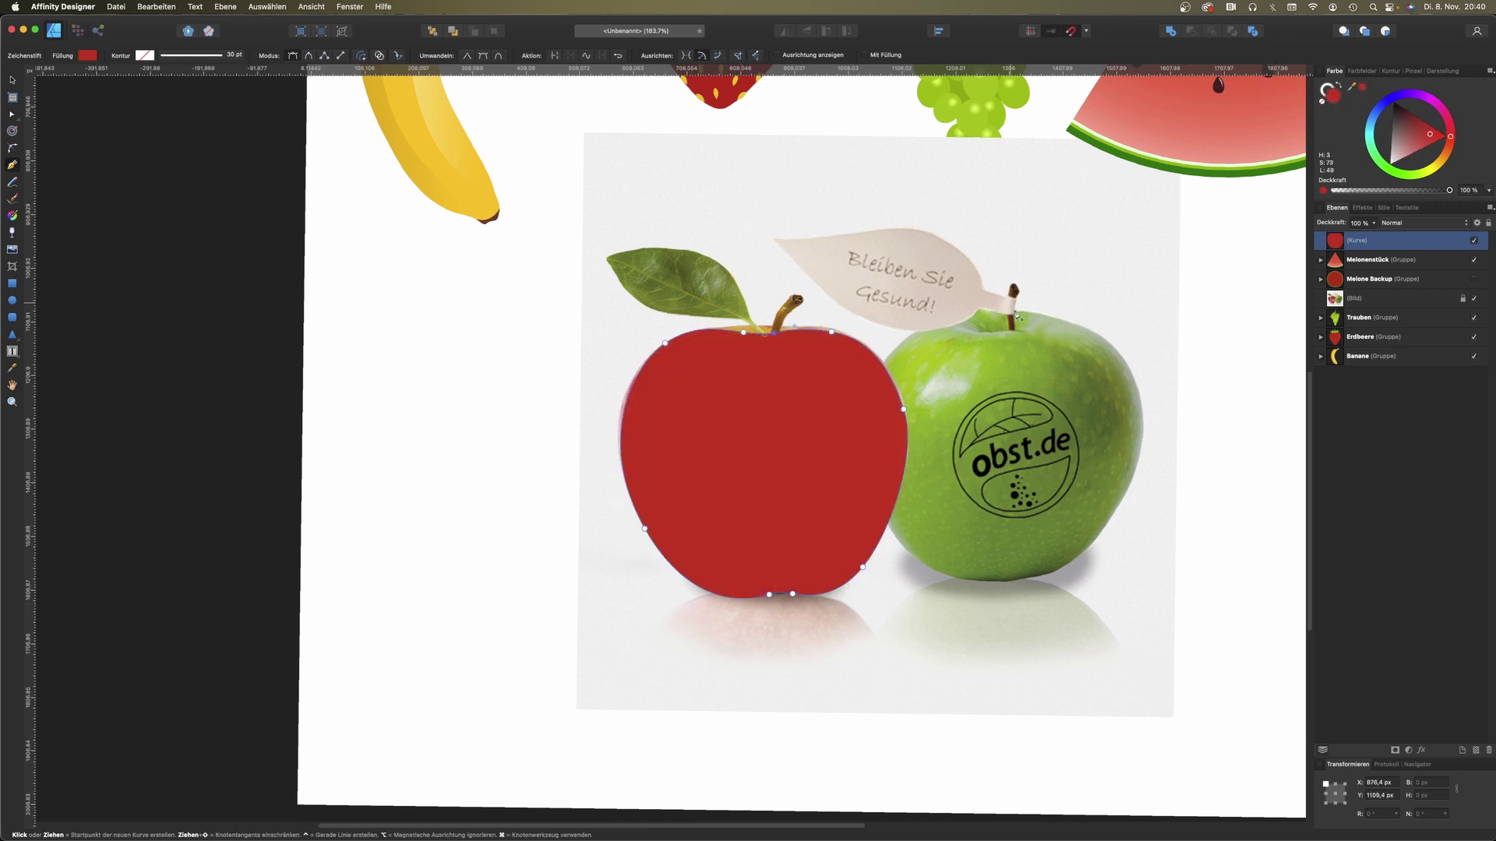
scroll(968, 354, right, 2)
Step: Give the apple a radial gradient with its highlight in the upper middle
key(g)
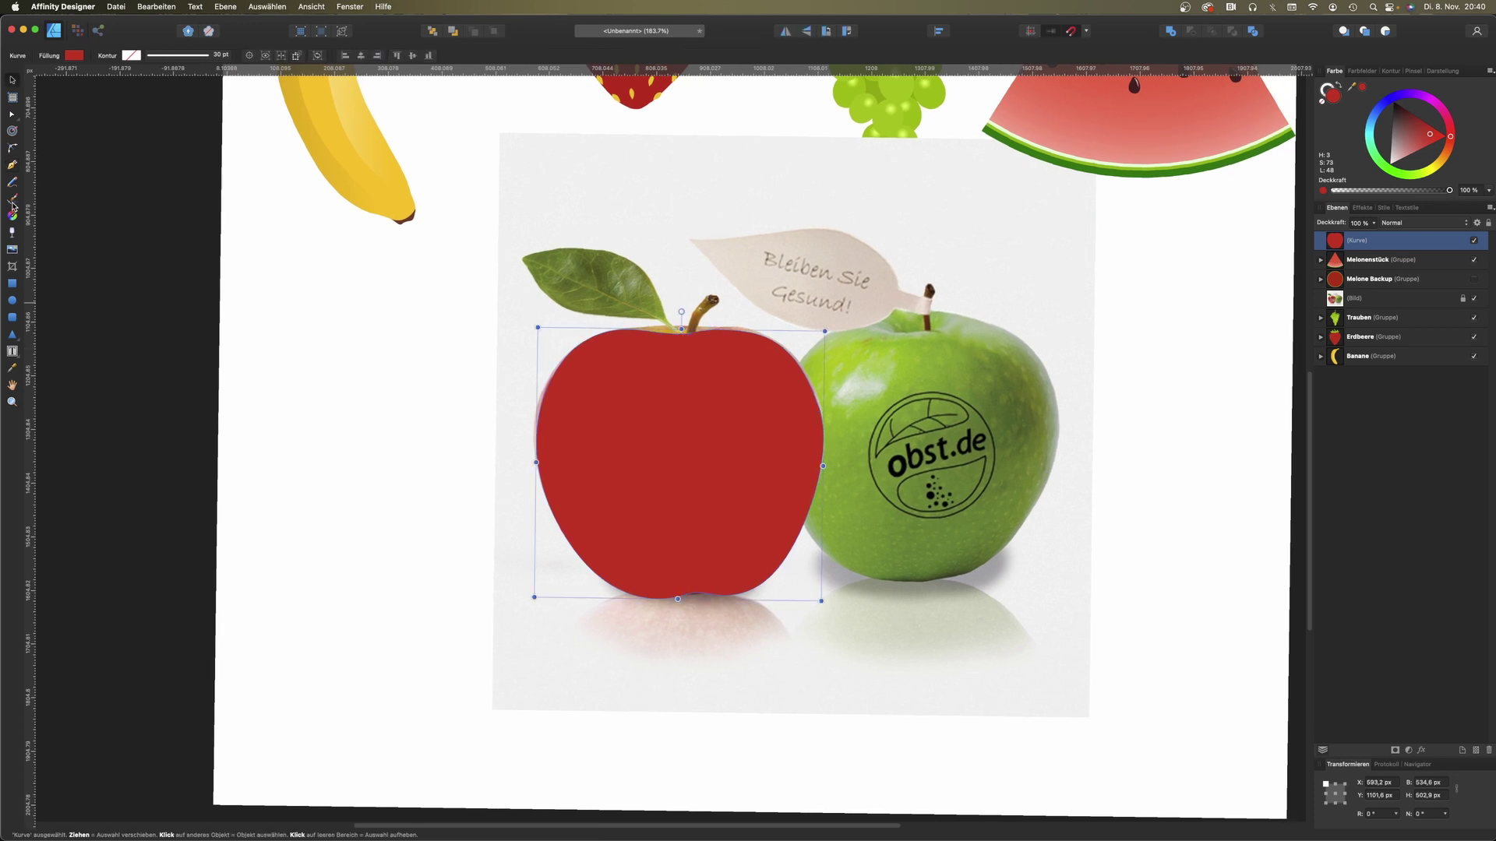
drag(741, 380, 695, 476)
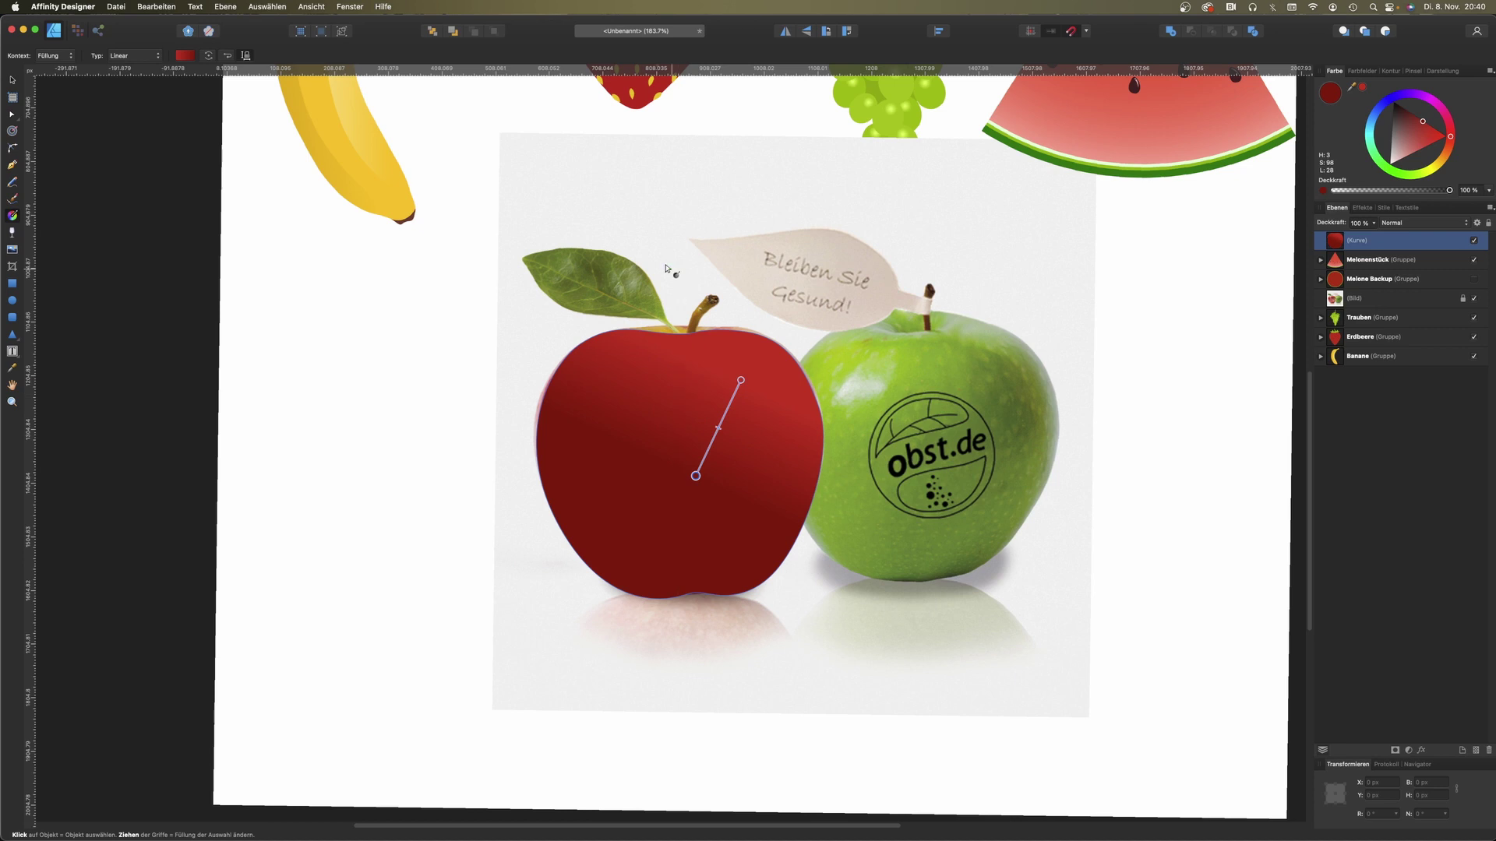
click(134, 56)
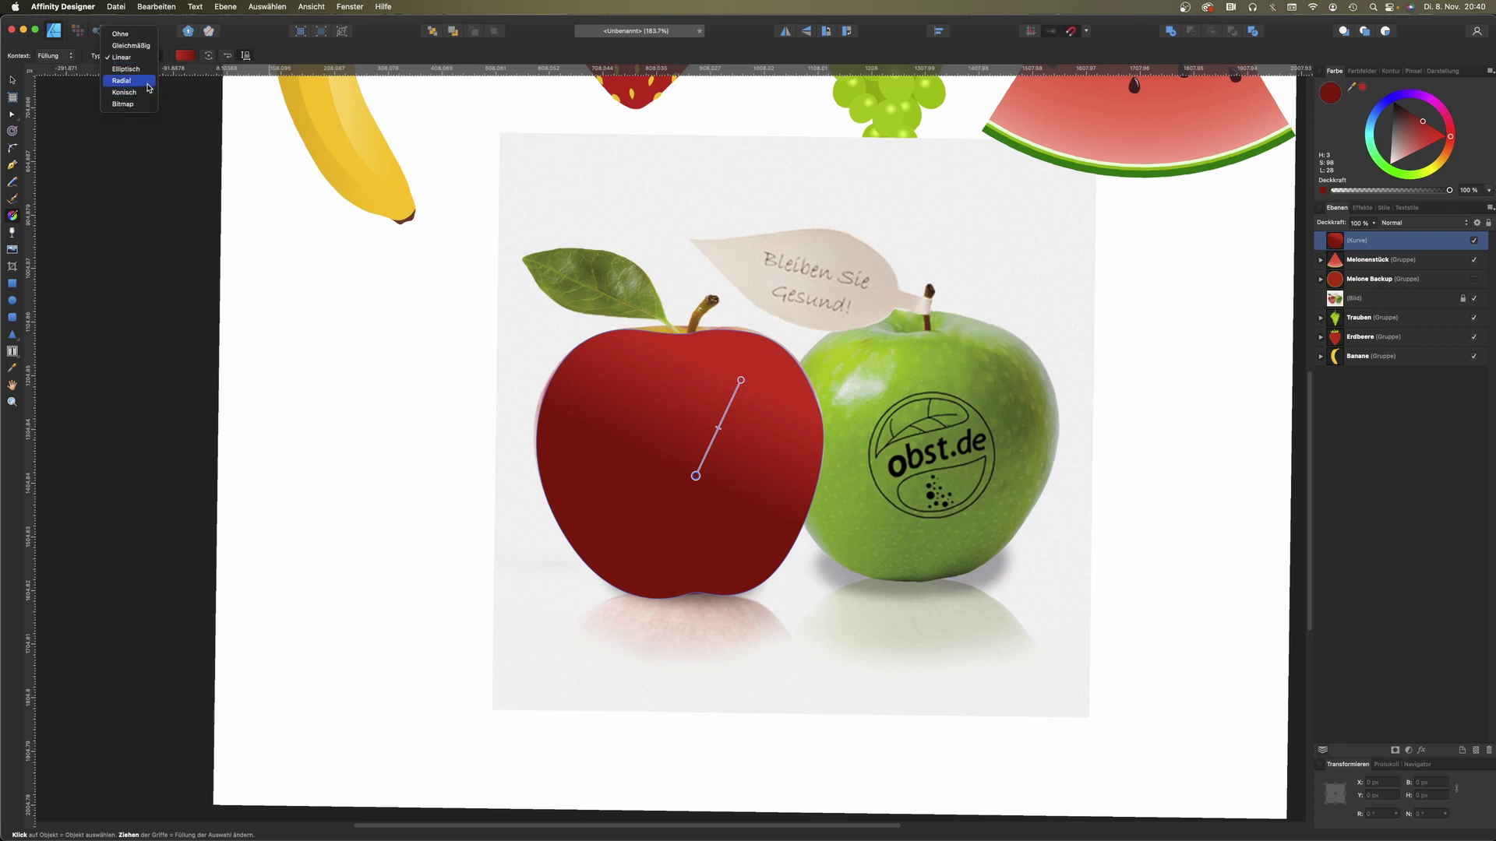
click(128, 78)
drag(728, 404, 655, 539)
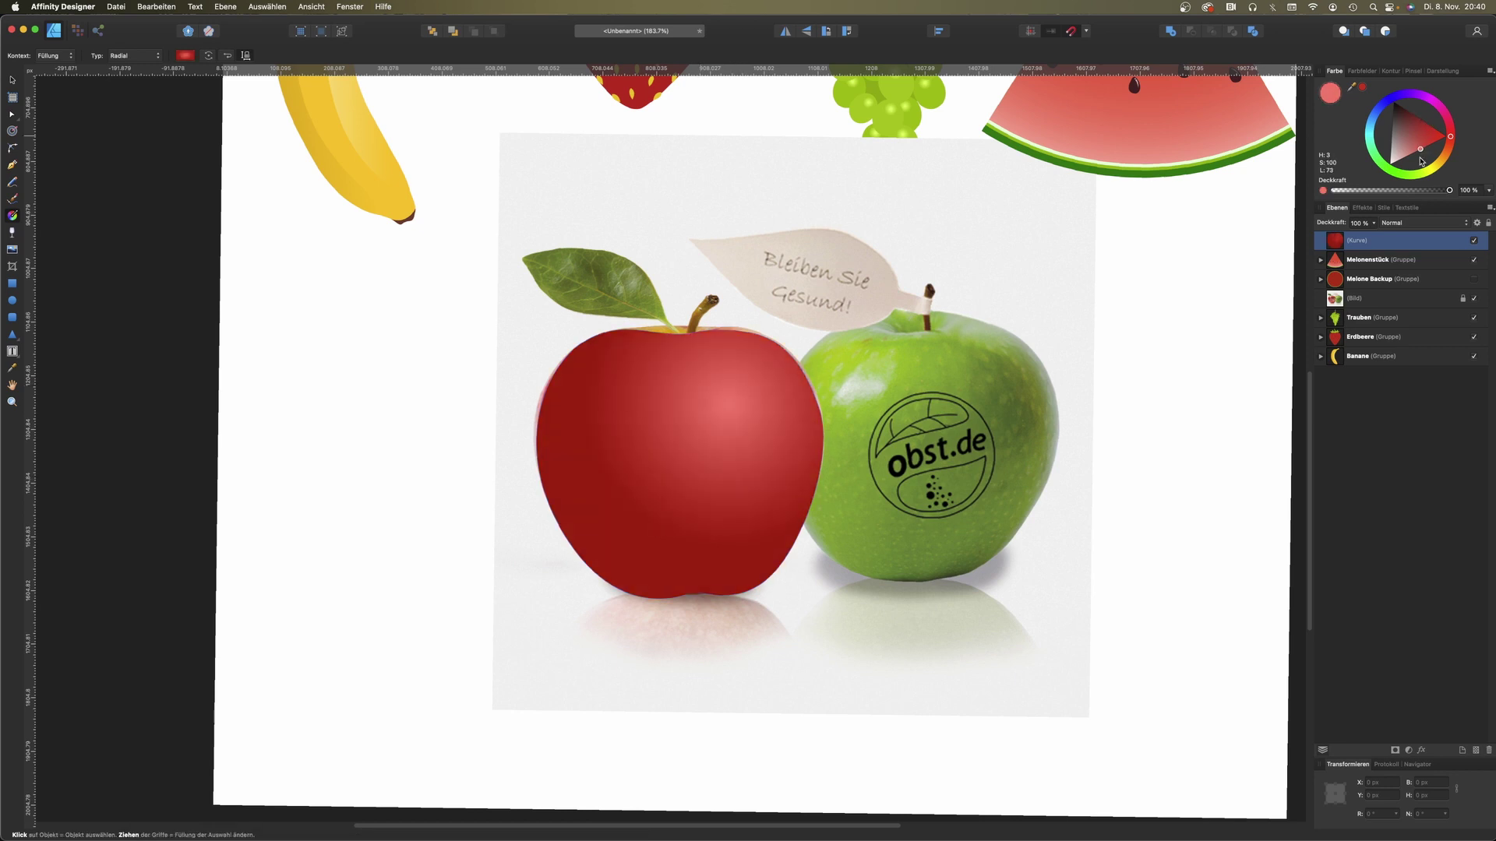
Step: Draw a curved stem line and make it a dark brown stroke
click(13, 166)
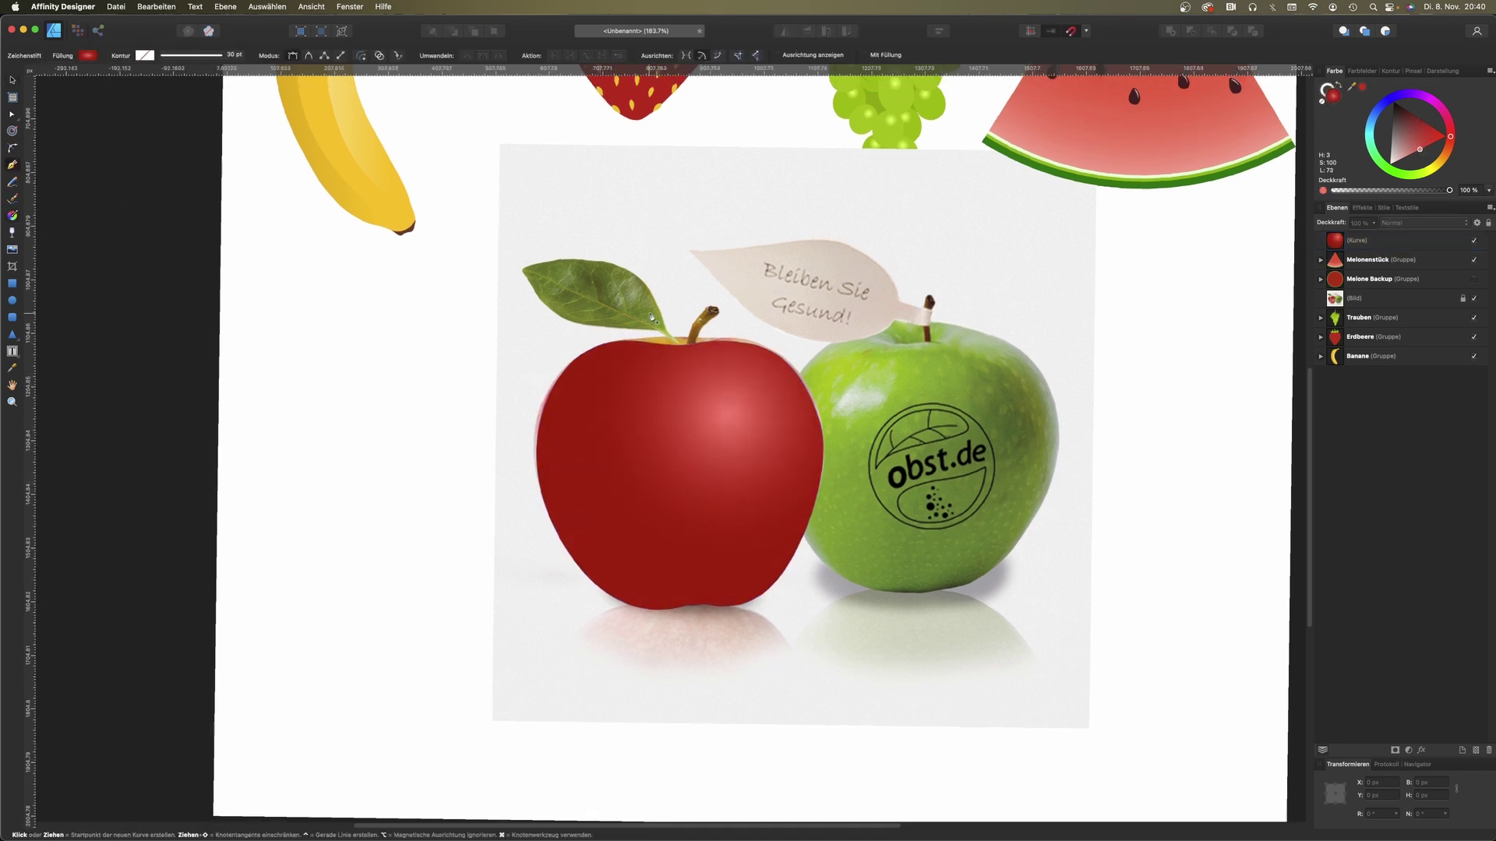
click(682, 352)
drag(710, 304, 742, 296)
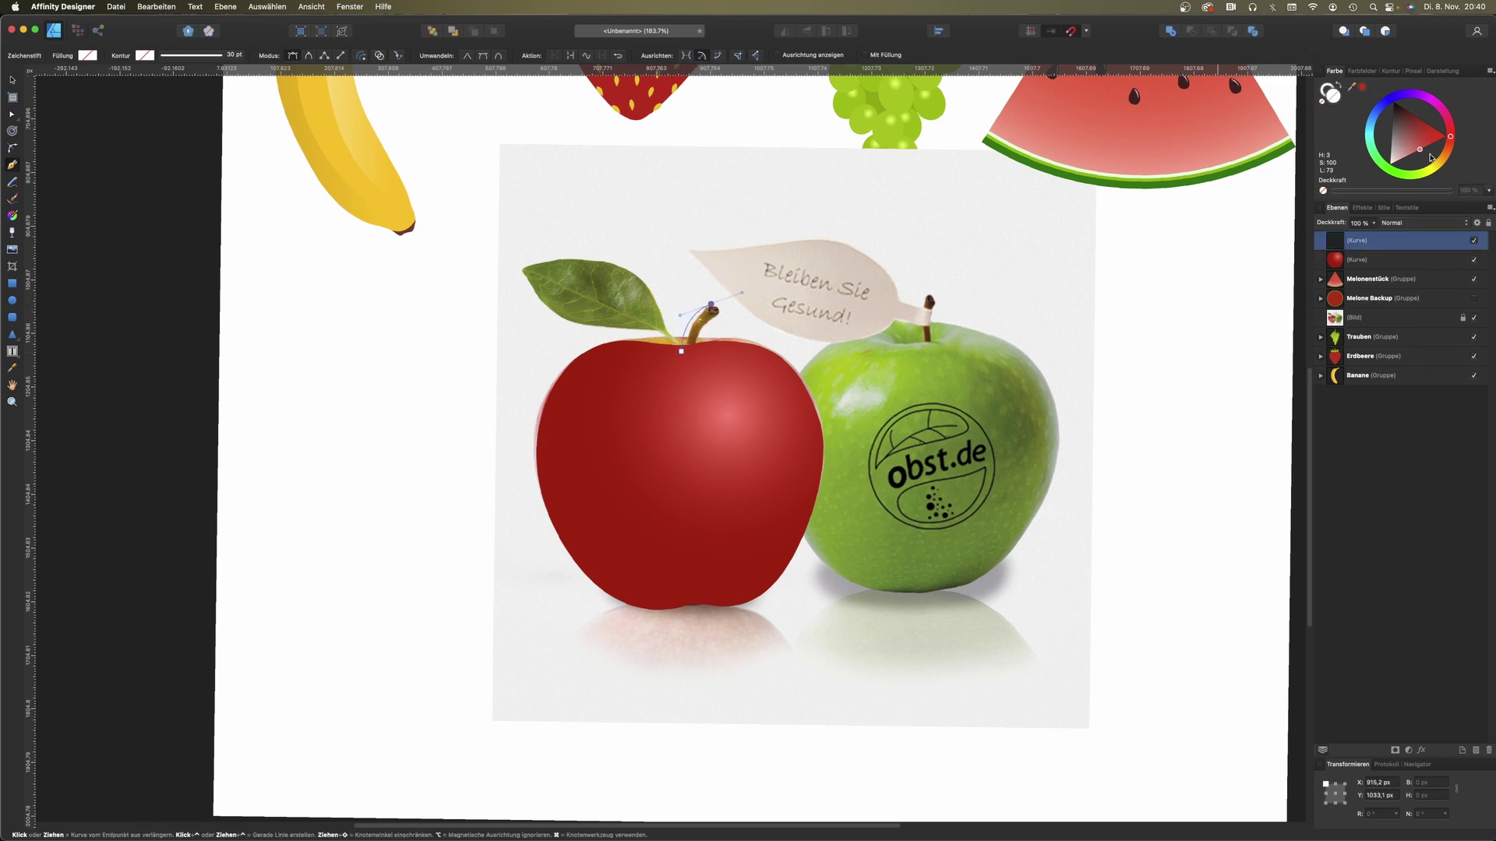
drag(1451, 153, 1417, 115)
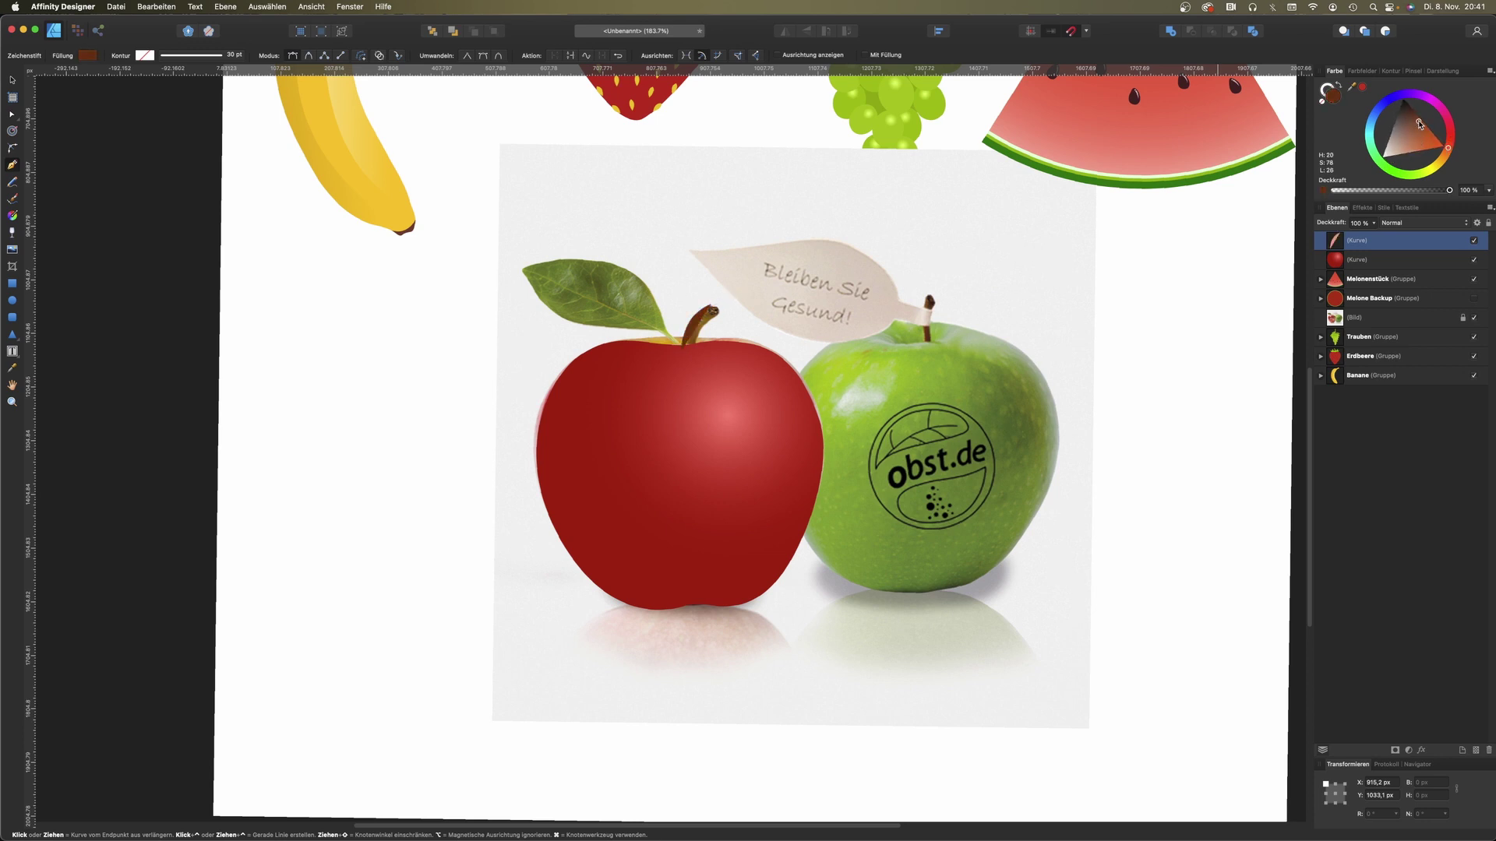
click(1339, 87)
click(1326, 91)
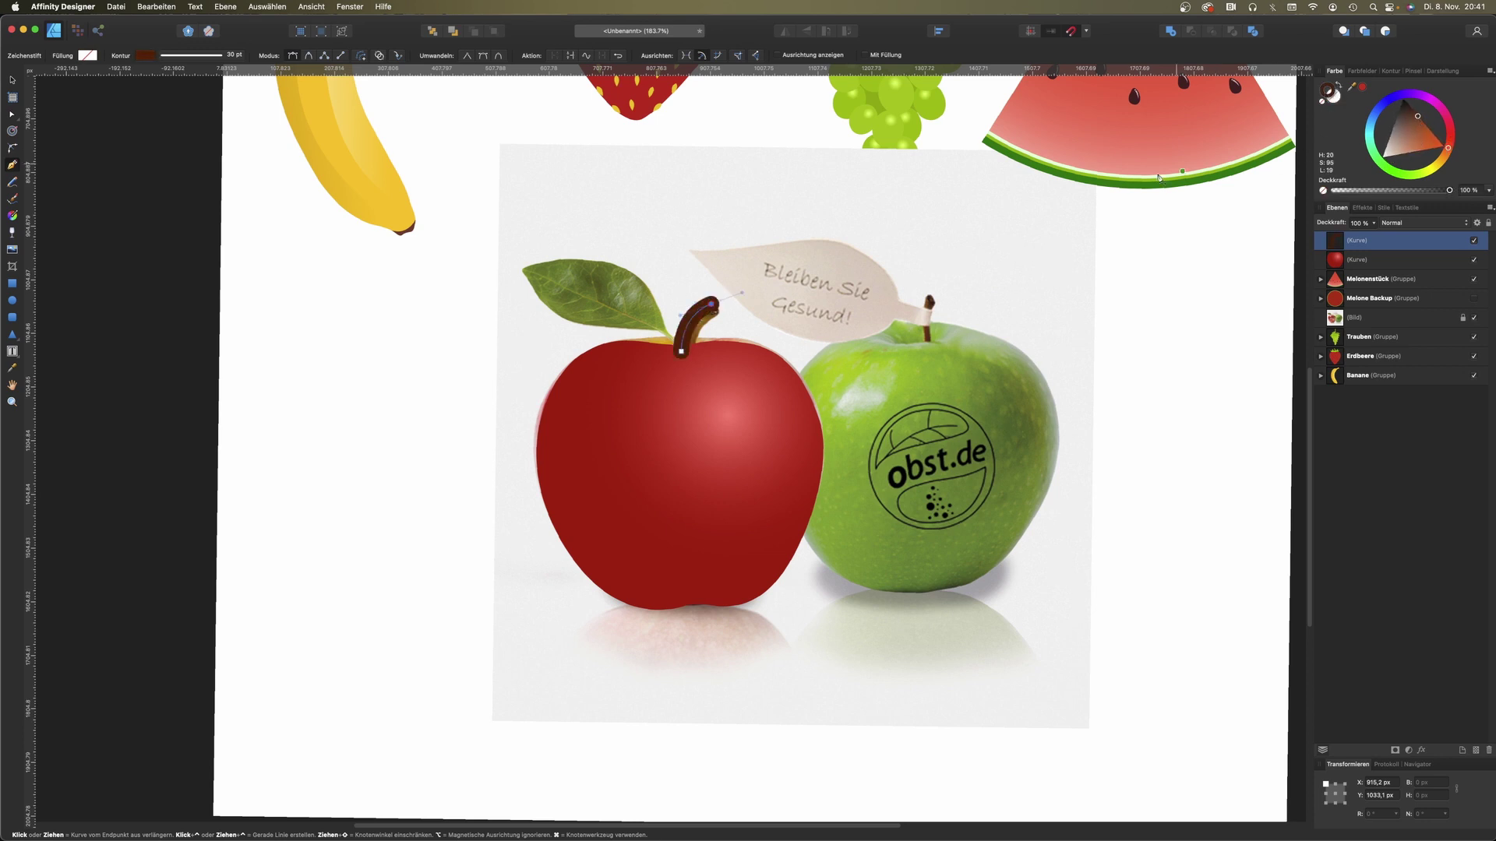
Step: Edit the stem's stroke pressure profile so it tapers toward the base
click(234, 56)
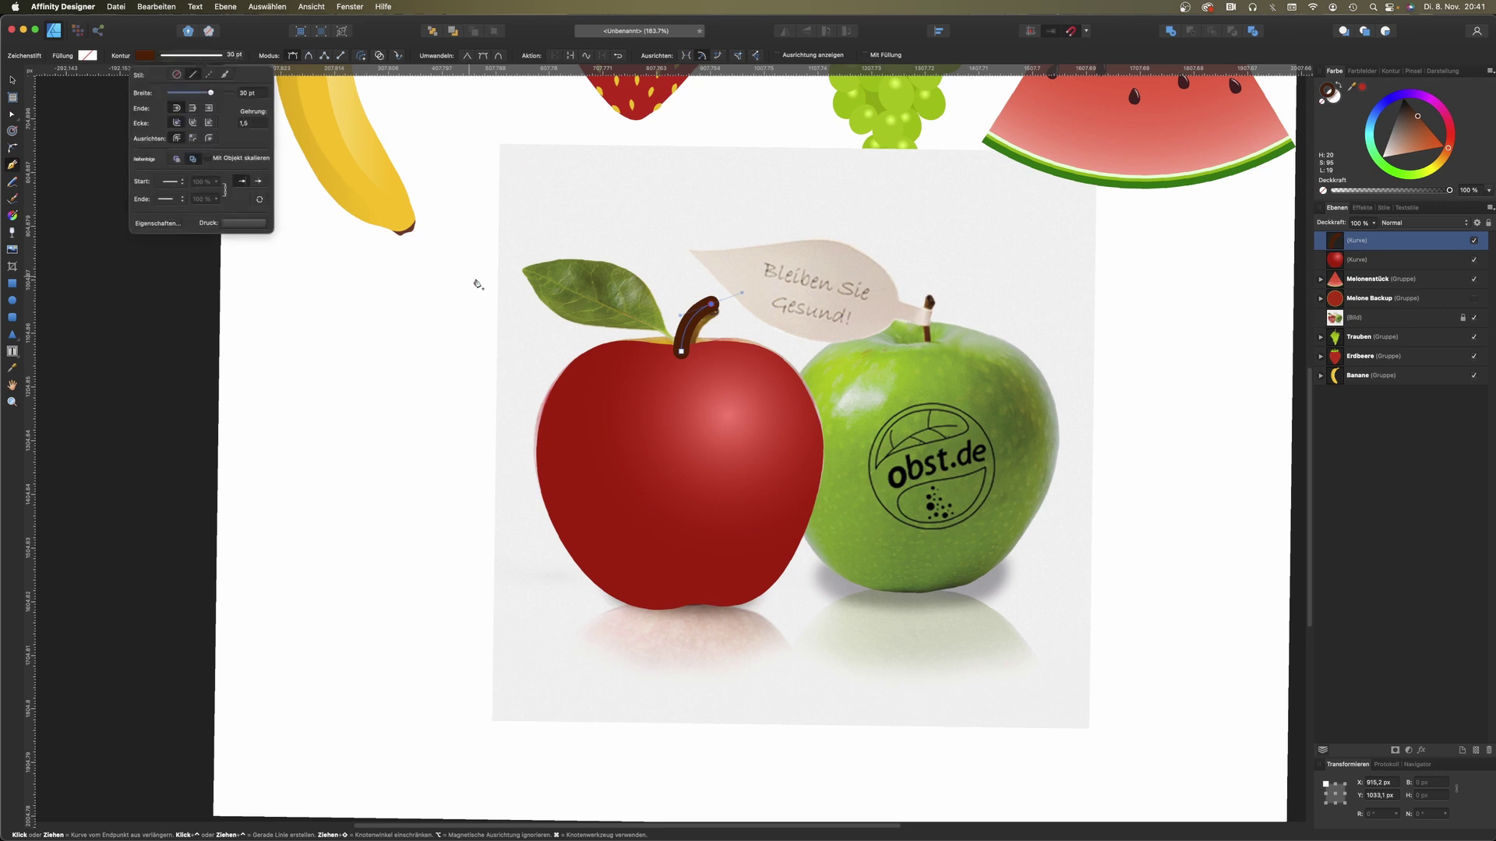
scroll(685, 327, up, 2)
scroll(678, 296, up, 6)
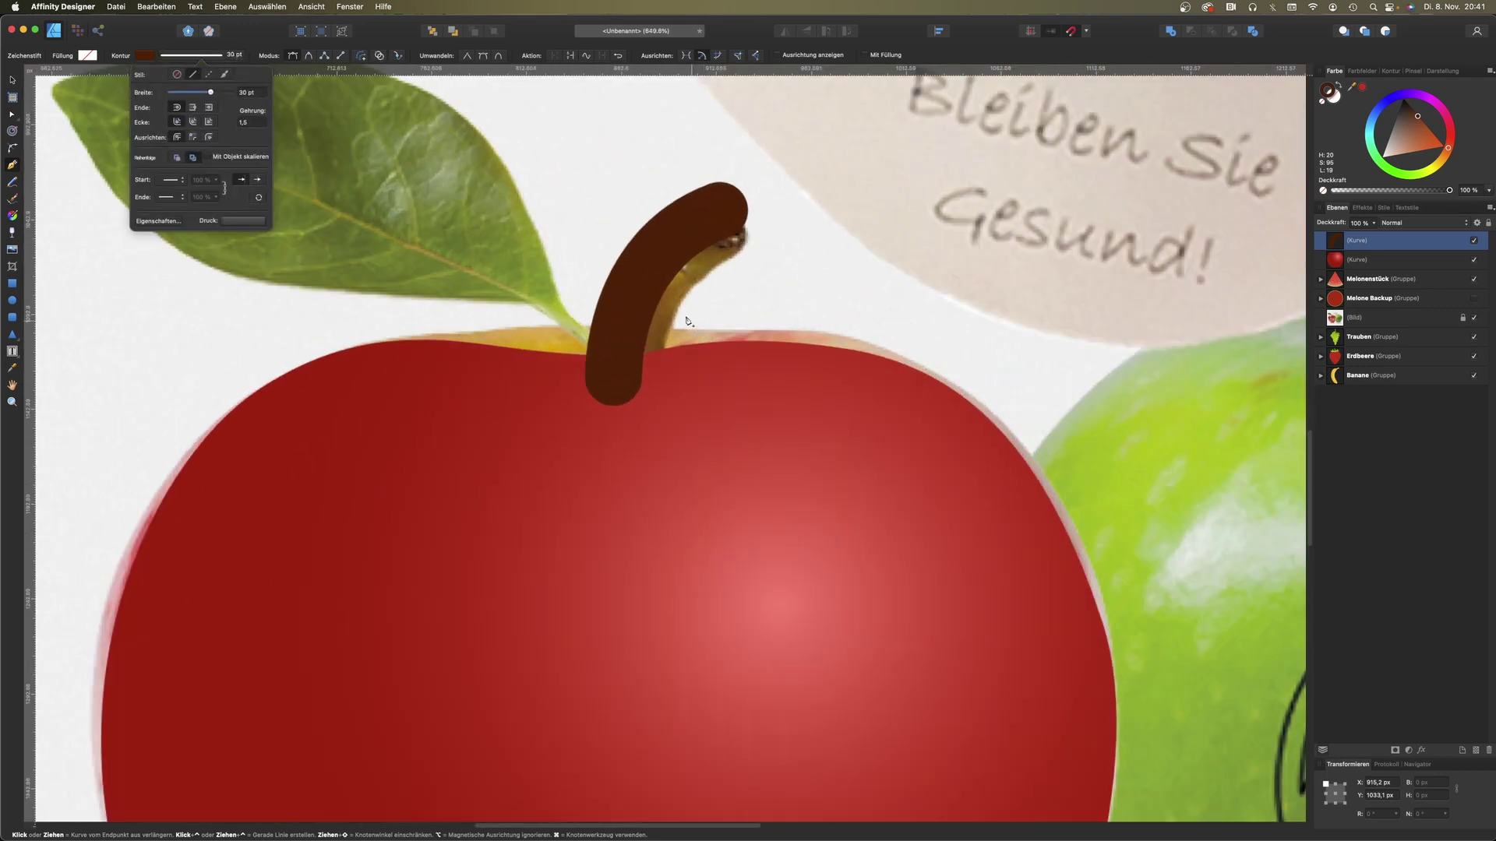
click(248, 222)
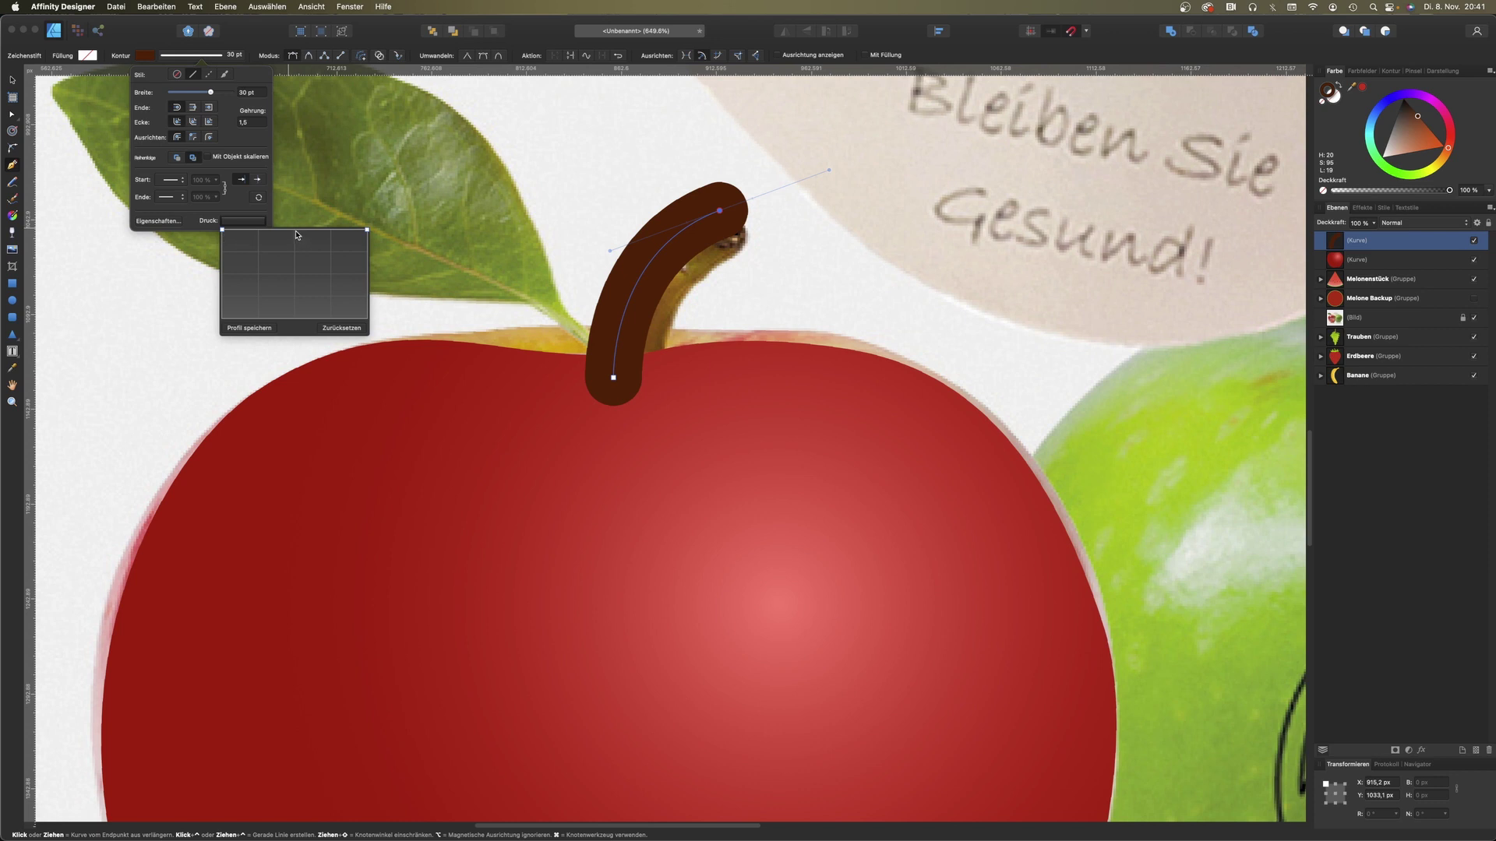
drag(223, 230, 223, 319)
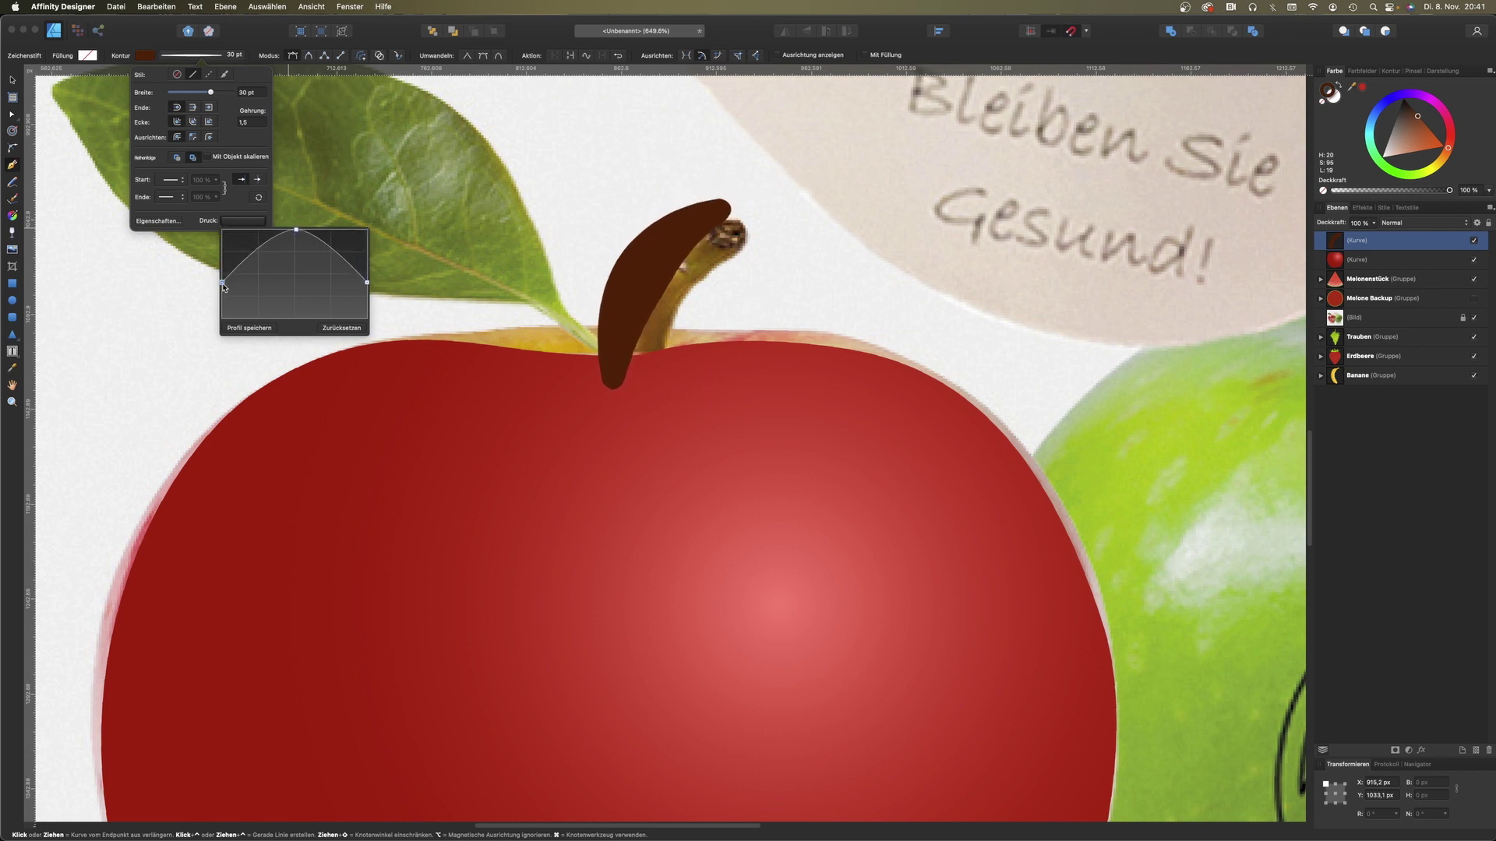
drag(366, 230, 367, 319)
drag(296, 231, 342, 226)
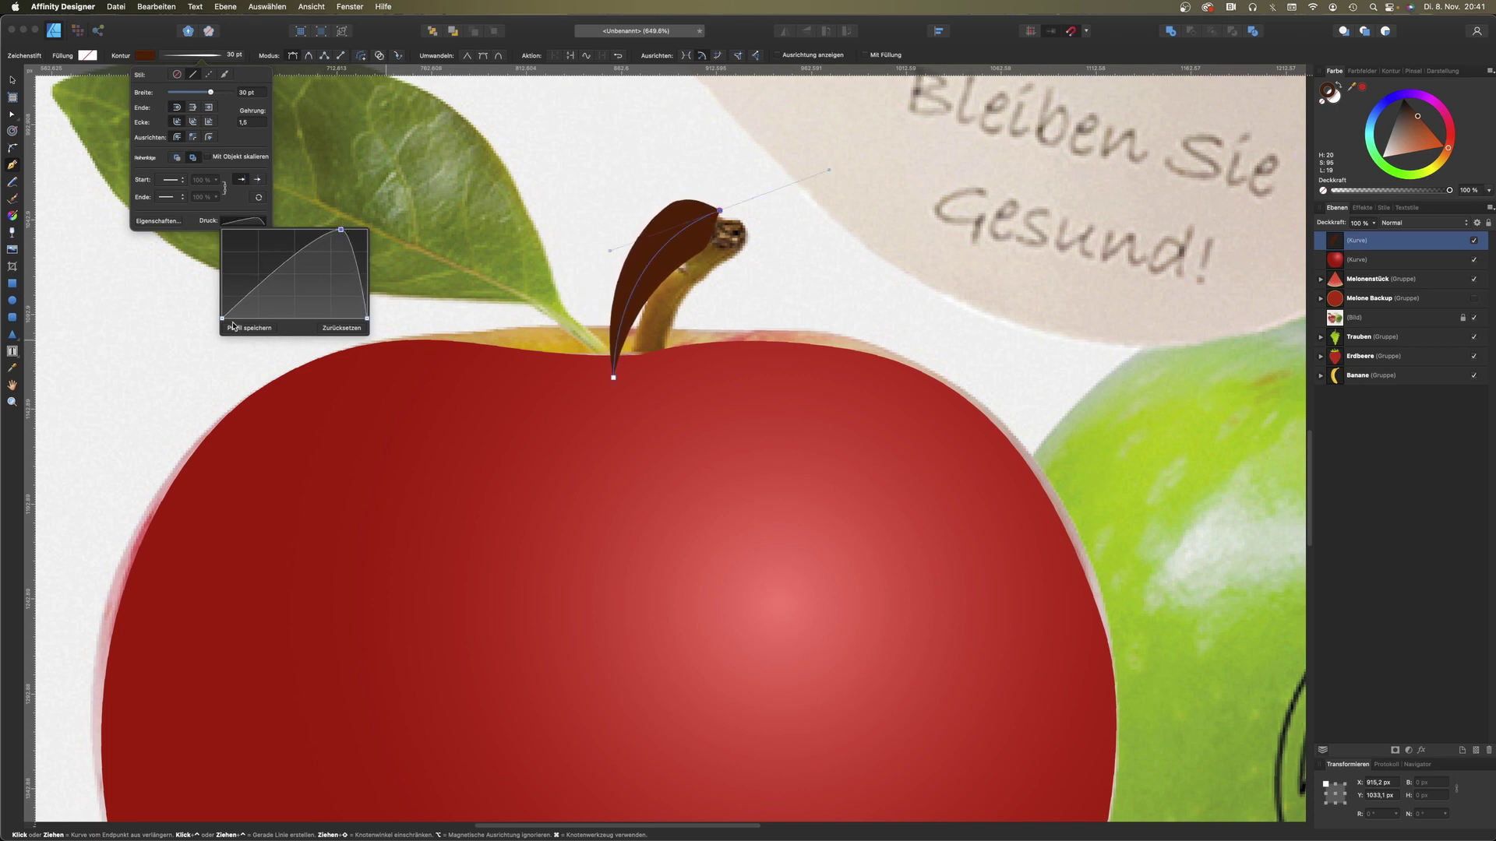
drag(224, 319, 223, 293)
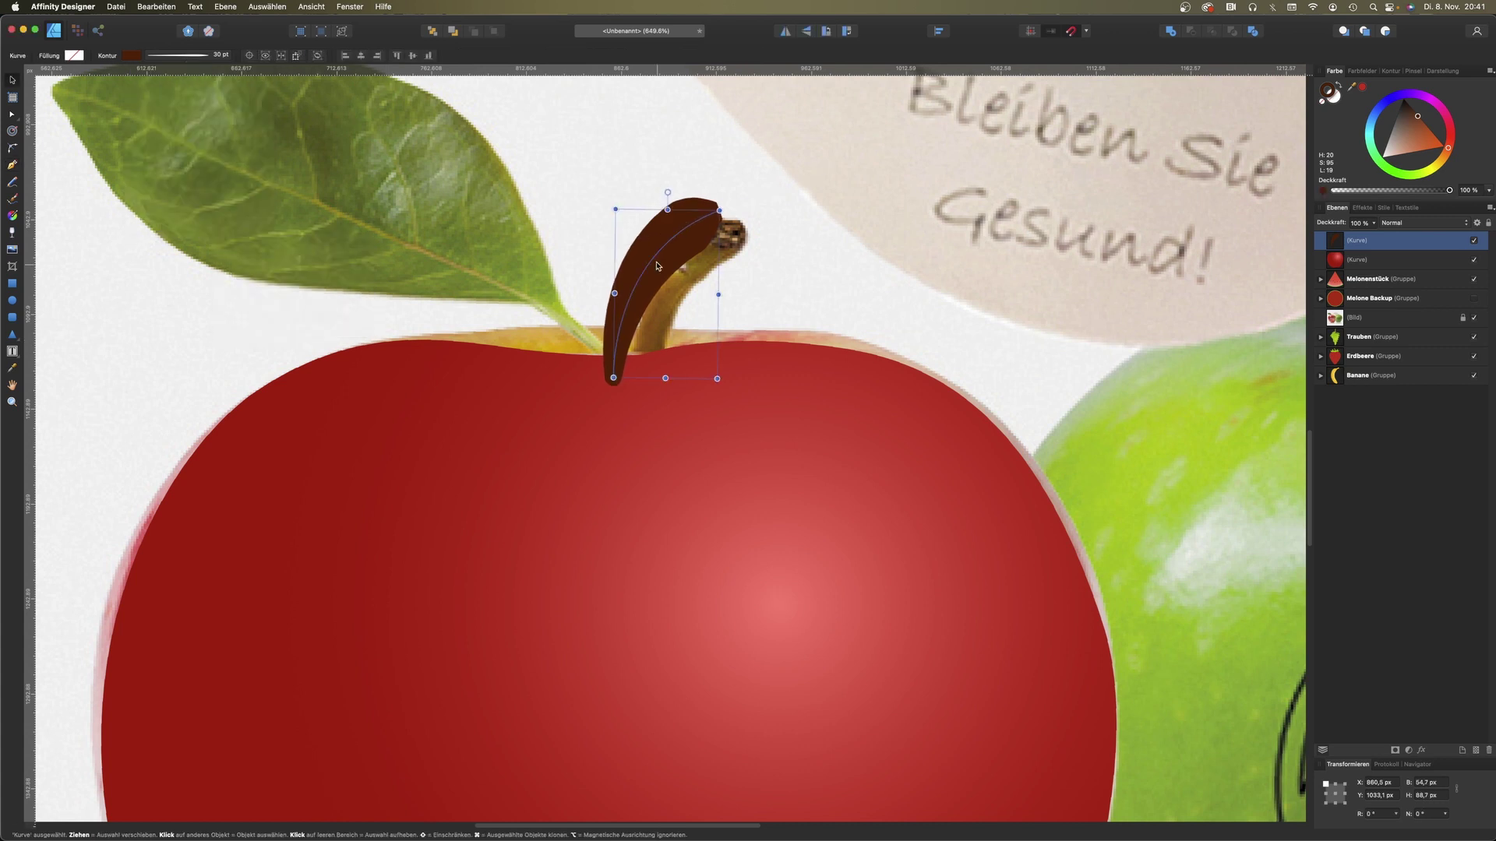
Step: Try reshaping the apple top beside the stem, then undo it
key(a)
click(624, 366)
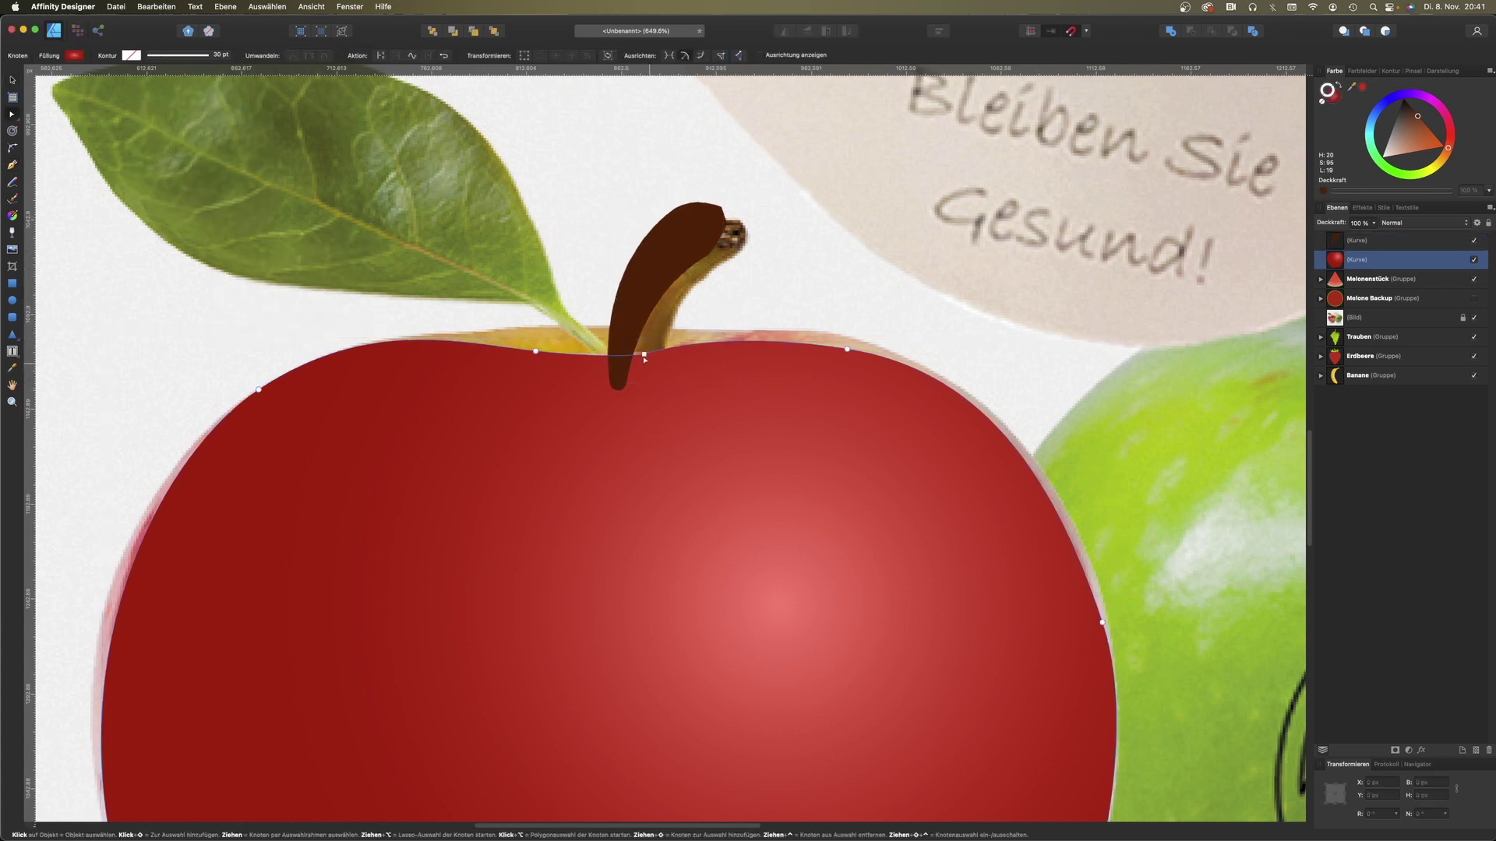
drag(649, 358, 534, 355)
key(super+z)
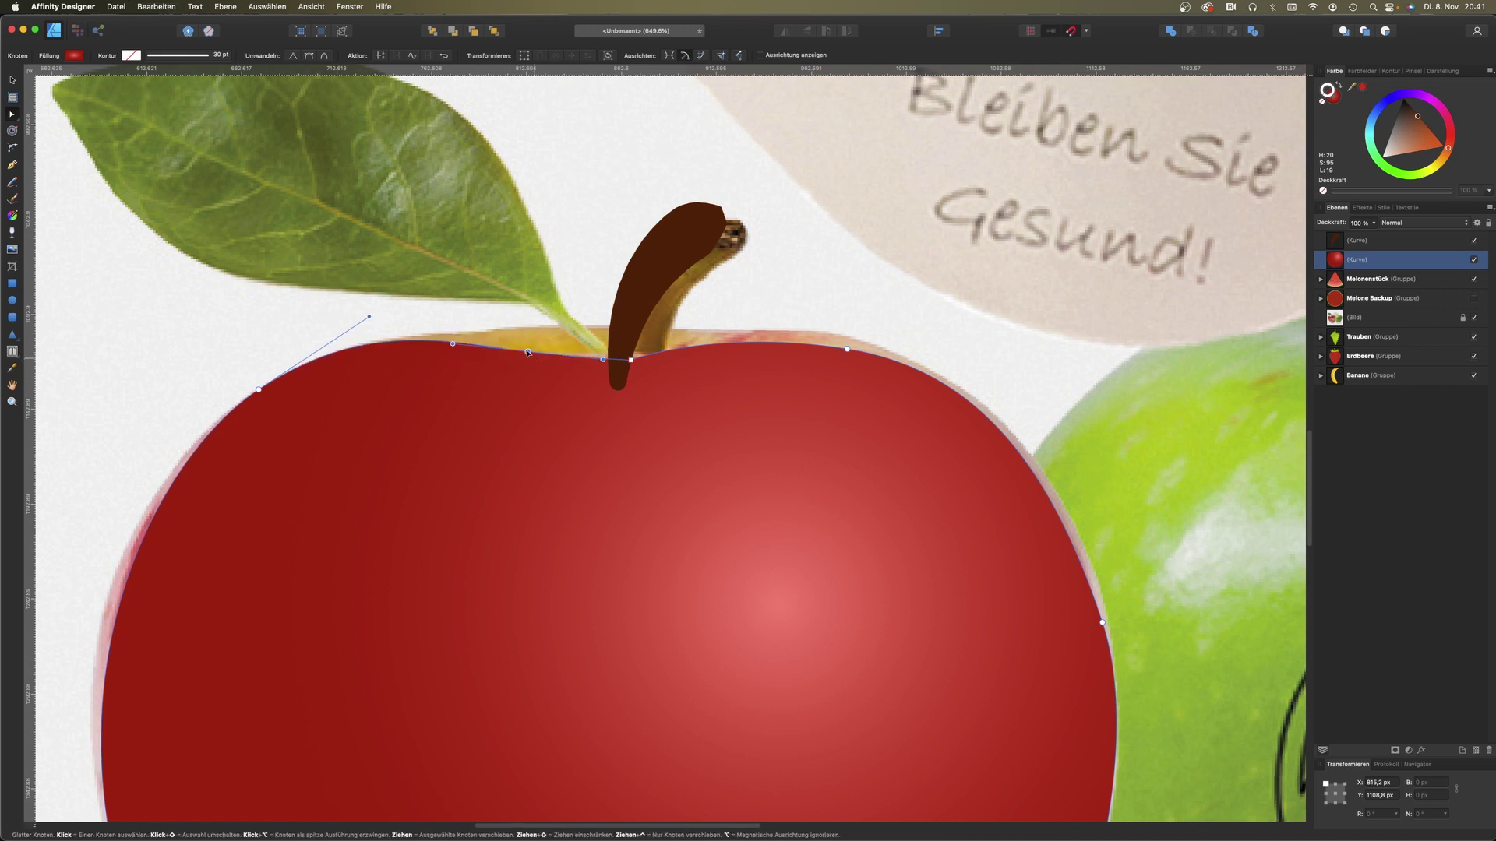
scroll(728, 460, up, 1)
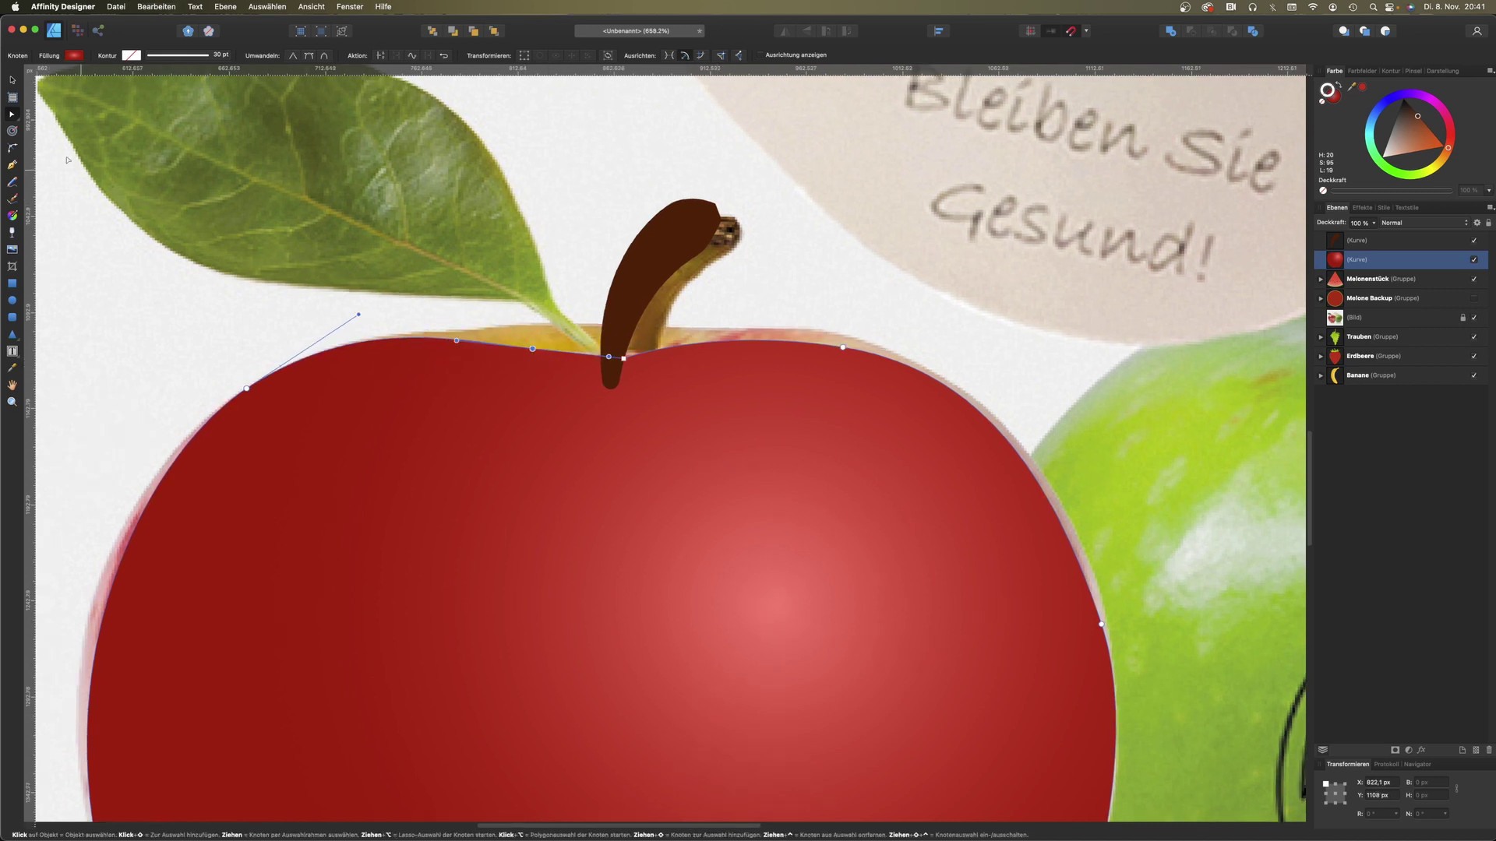
Step: Draw a closed crescent shape around the stem base and widen it rightward
click(15, 164)
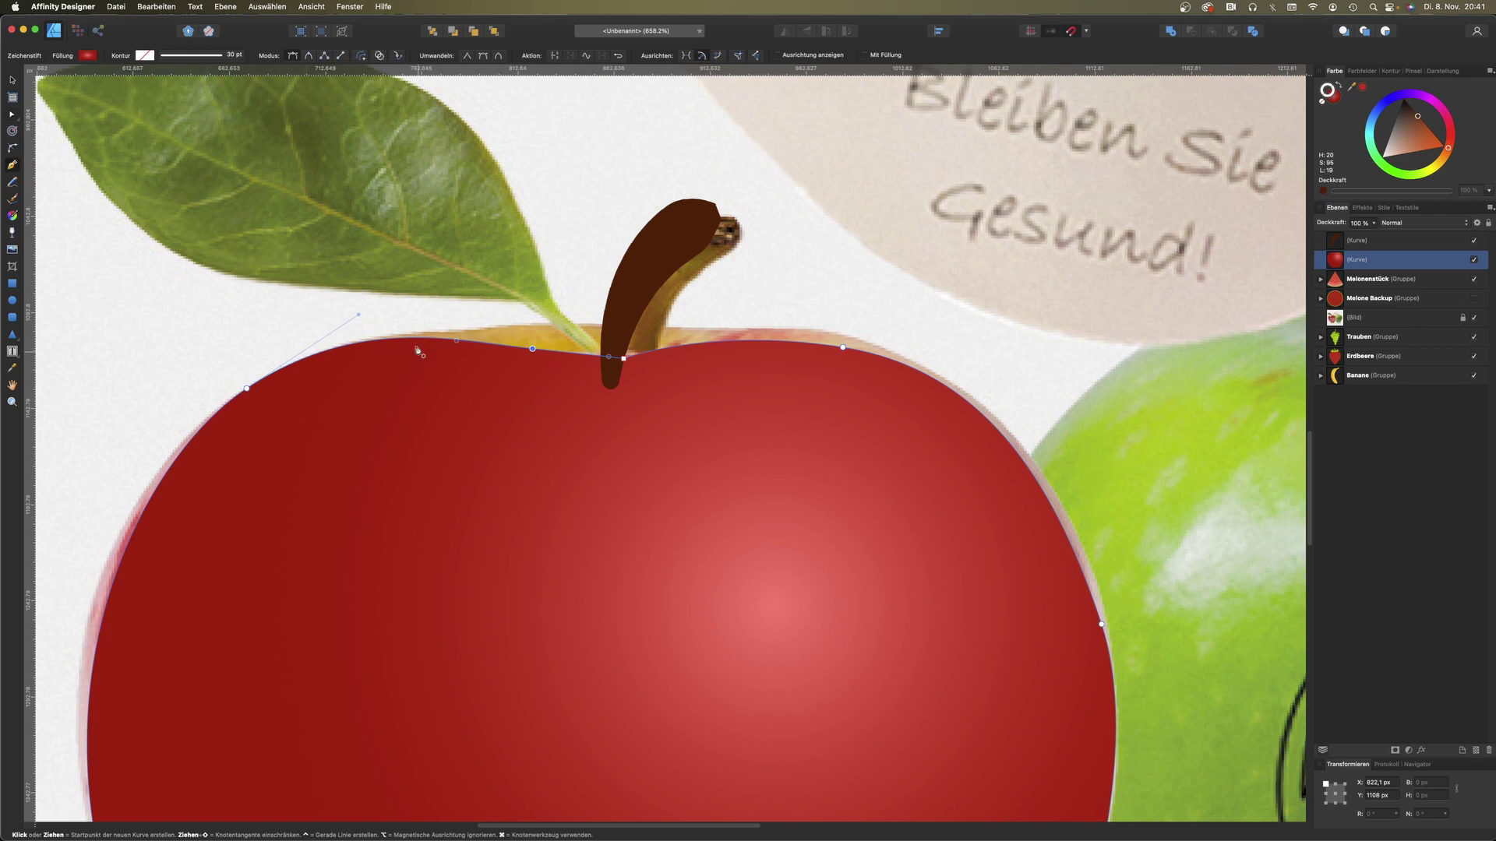
click(530, 371)
drag(632, 405, 674, 395)
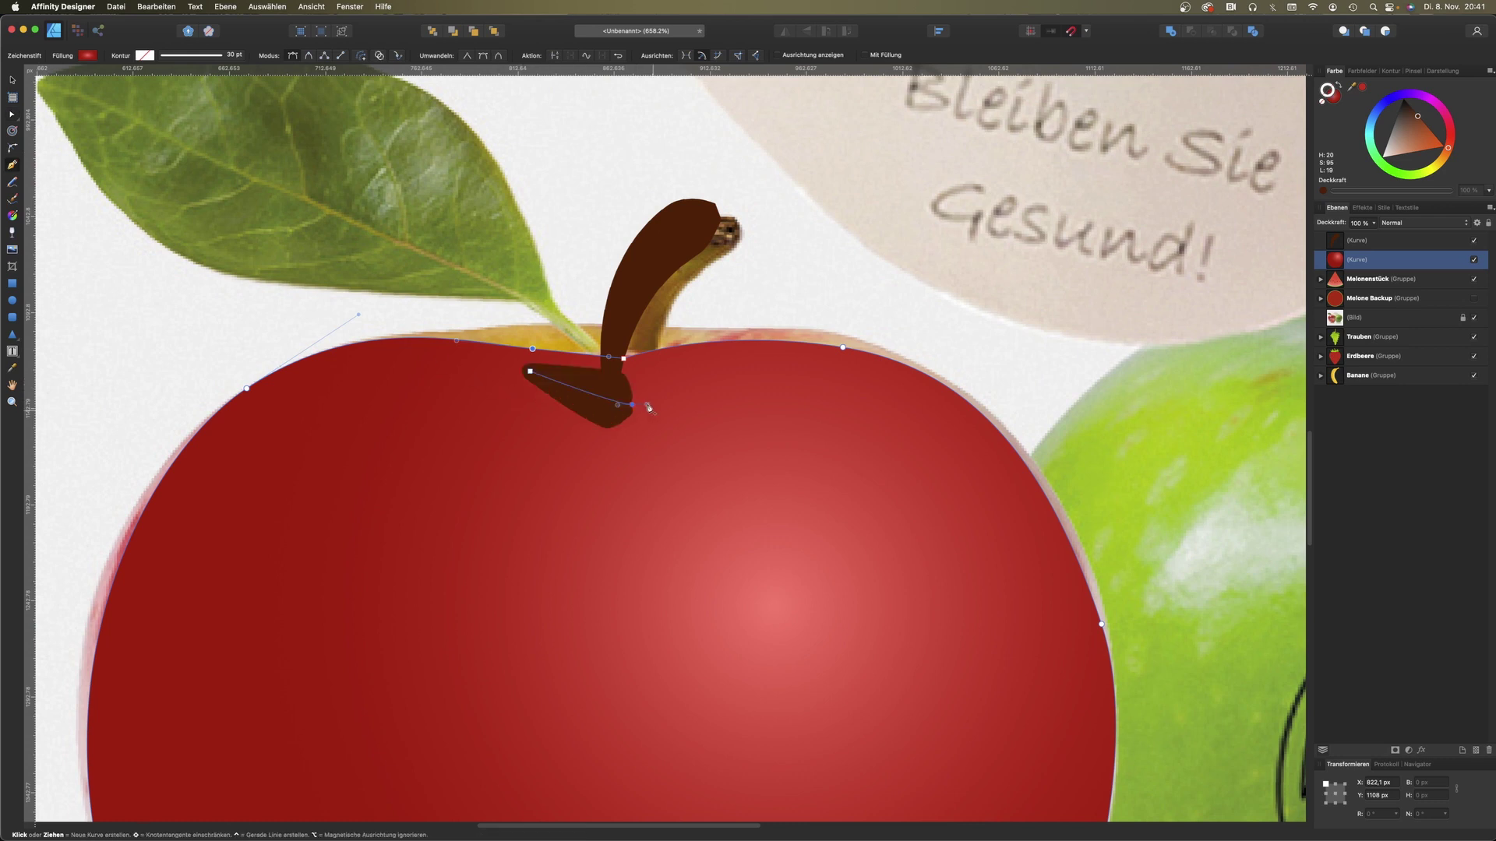
click(686, 377)
drag(579, 374, 541, 370)
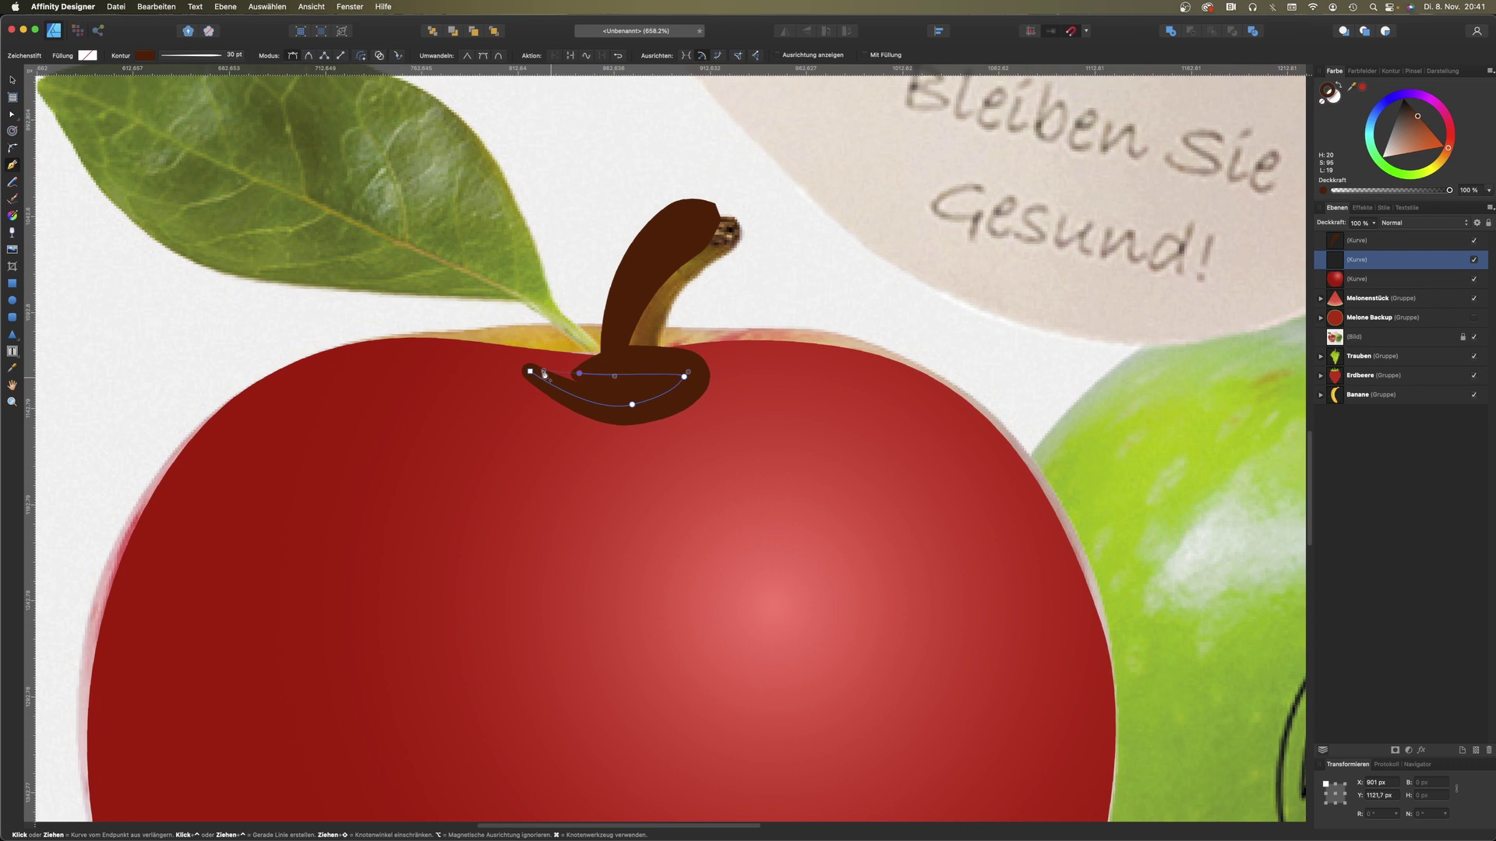
click(530, 371)
key(a)
click(579, 374)
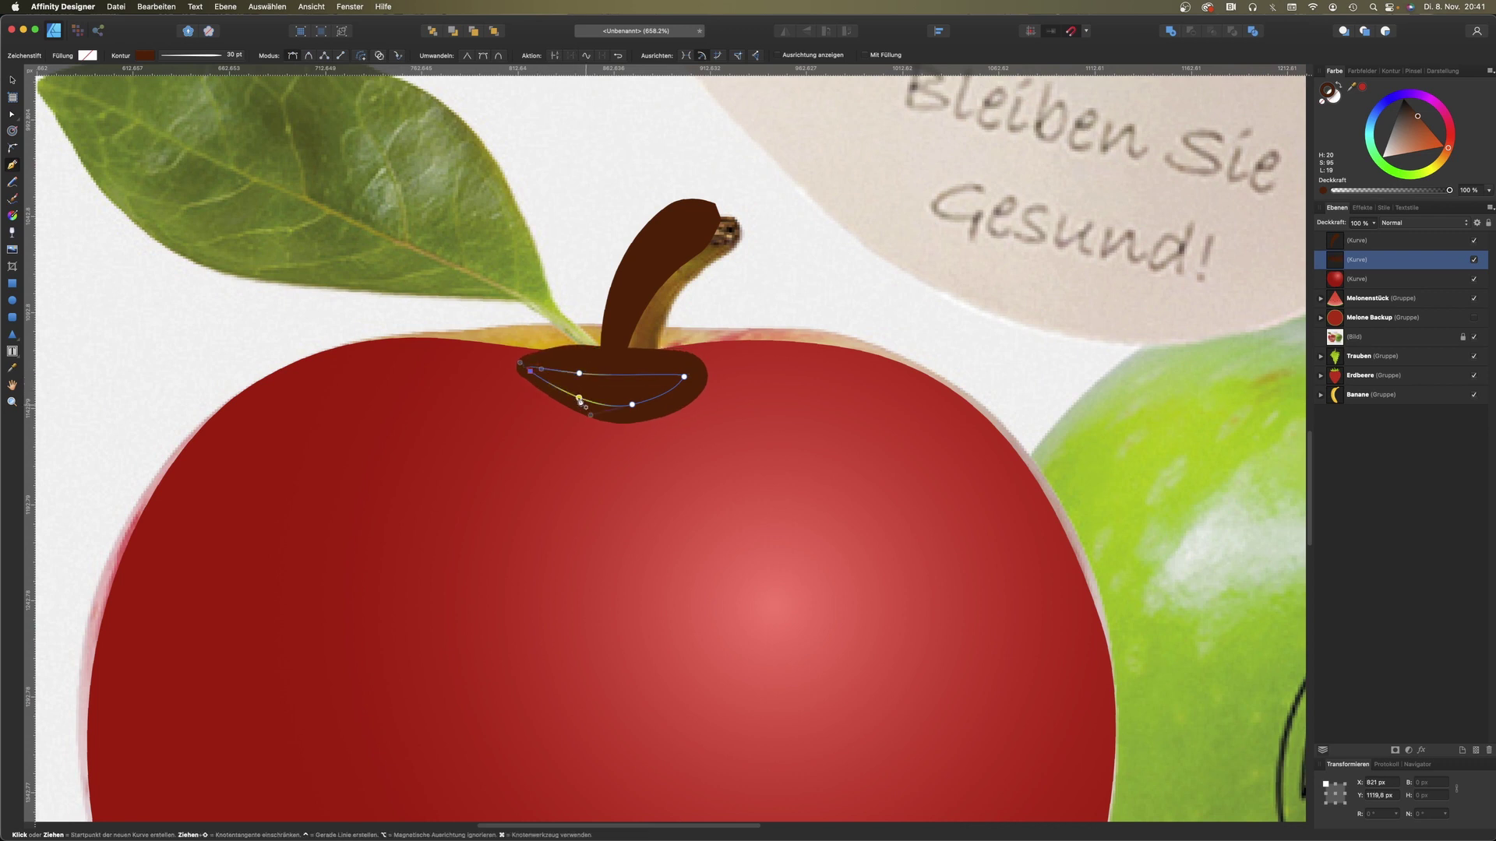
drag(579, 374, 702, 372)
Step: Fill the crescent with a slightly darkened apple red, no stroke, and adjust its end
click(1322, 102)
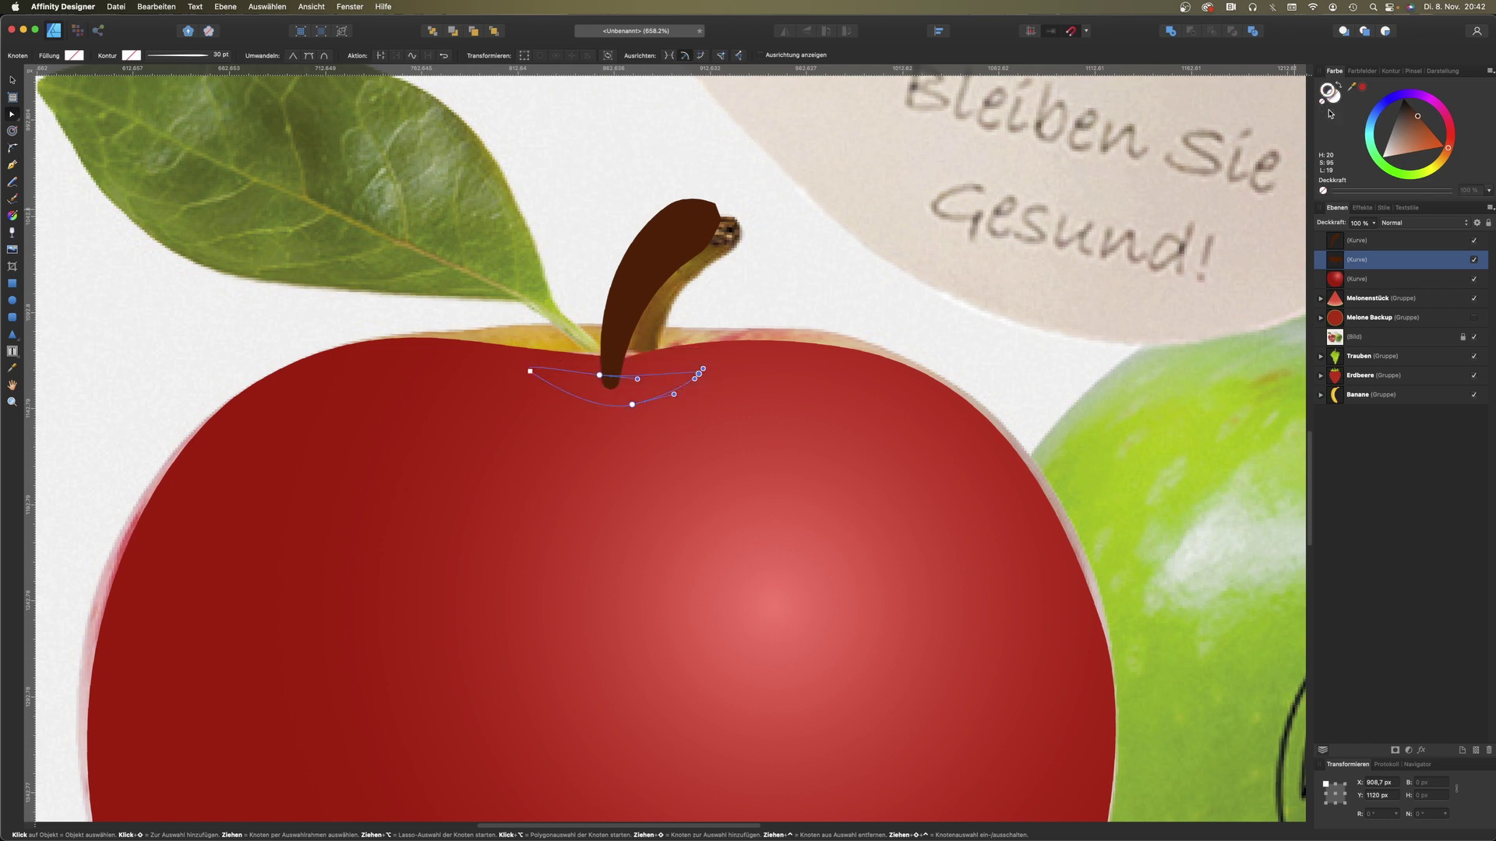
key(x)
drag(1352, 90, 160, 562)
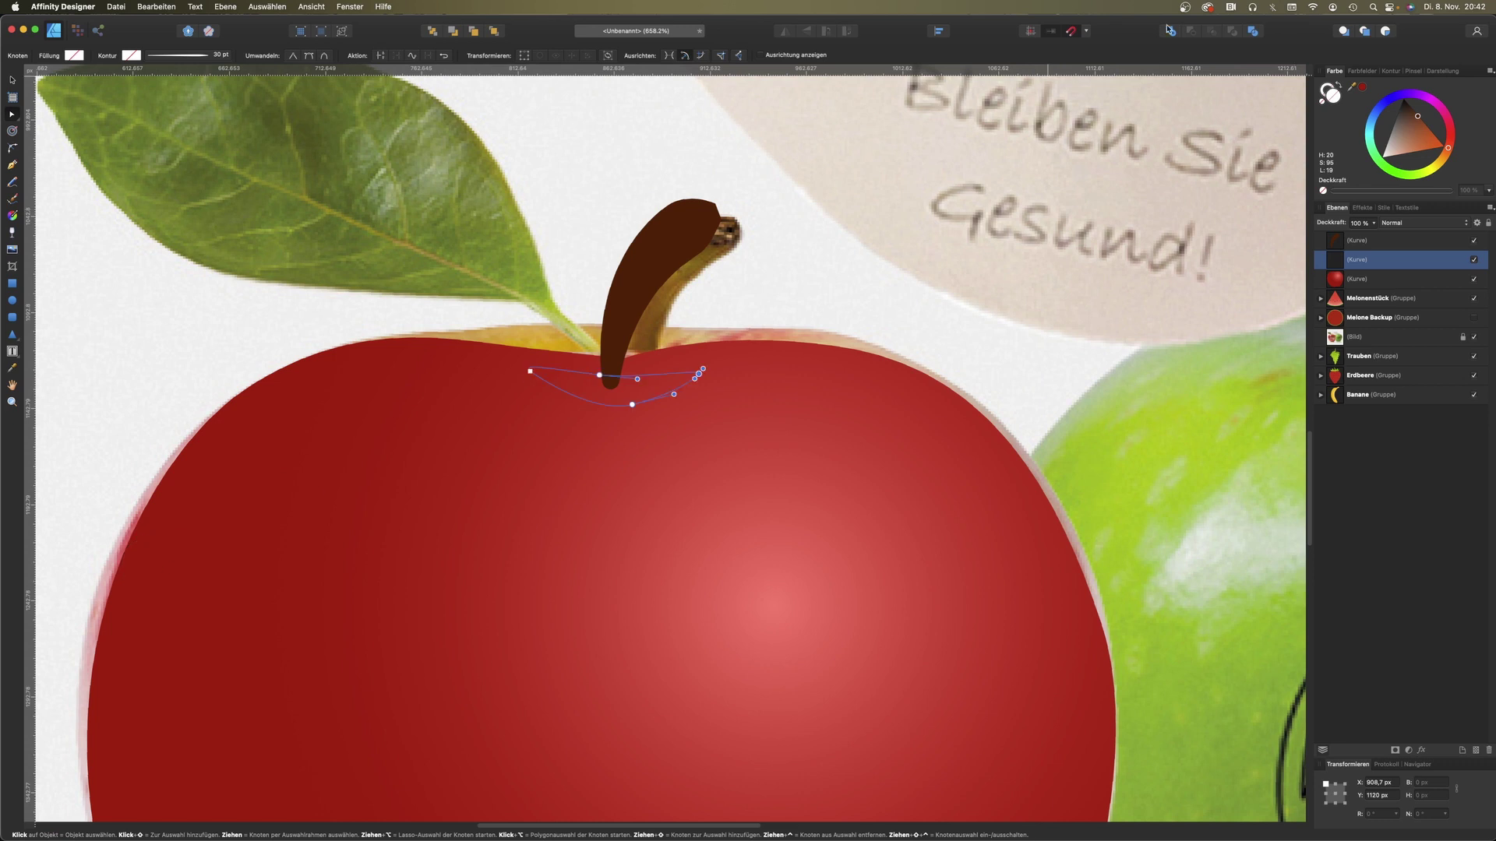
click(1362, 88)
drag(1431, 131, 1428, 125)
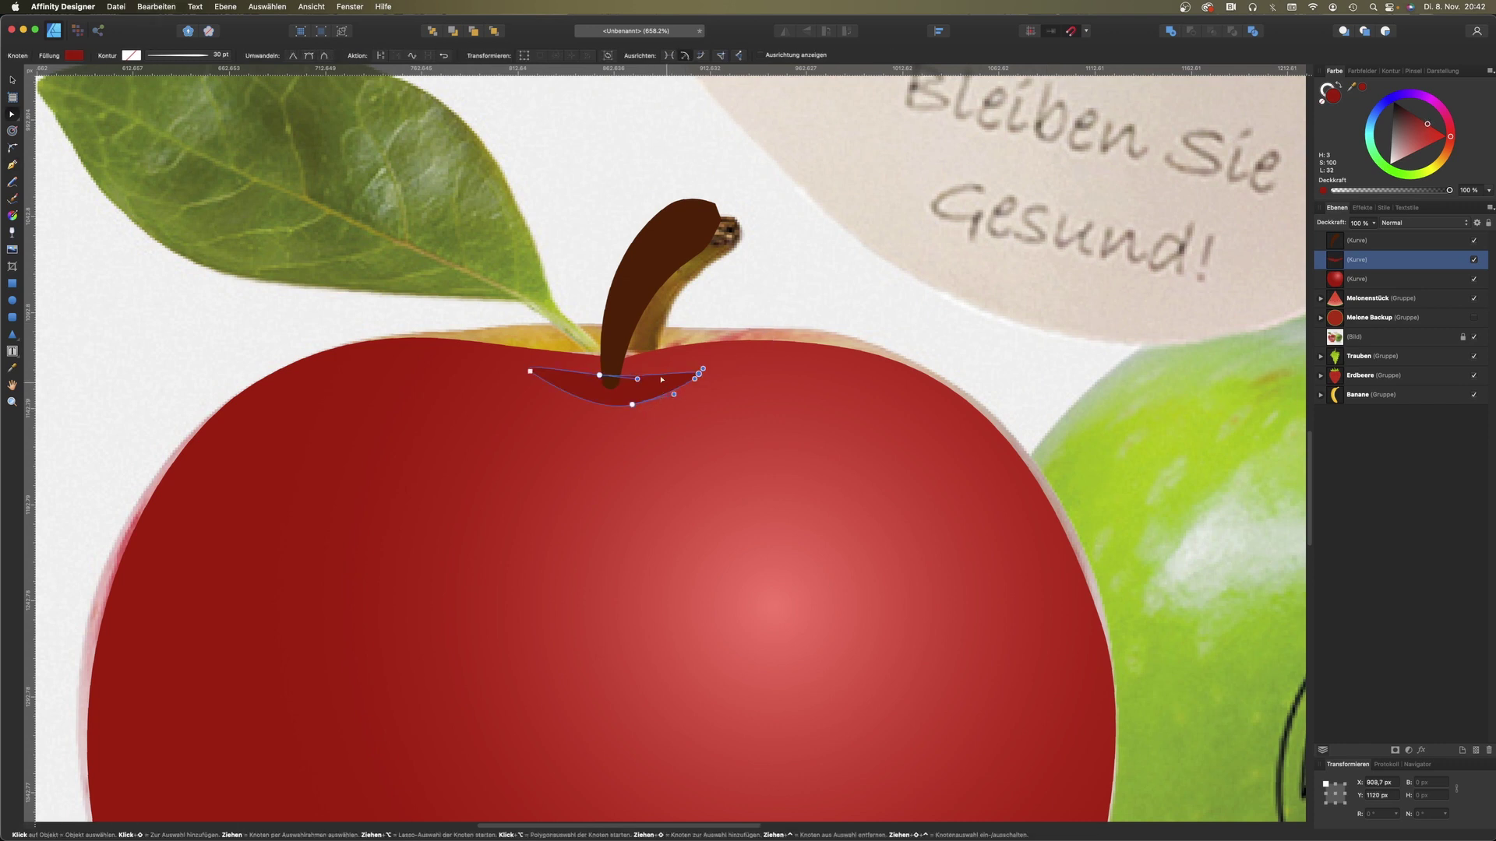
drag(699, 379, 717, 367)
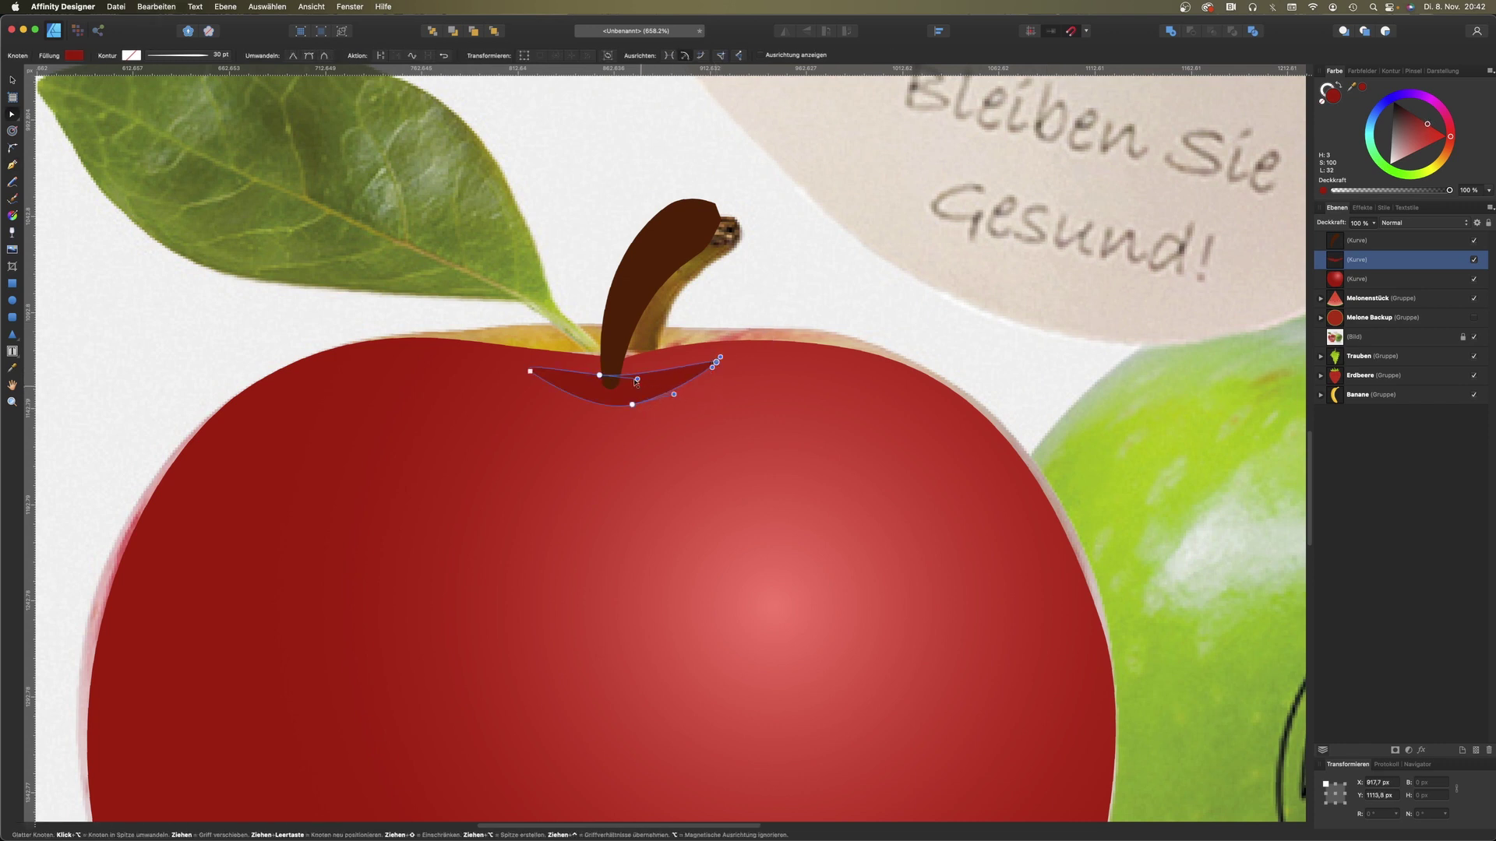
key(Escape)
Step: Start a leaf outline curving up from the stem base
scroll(717, 331, down, 3)
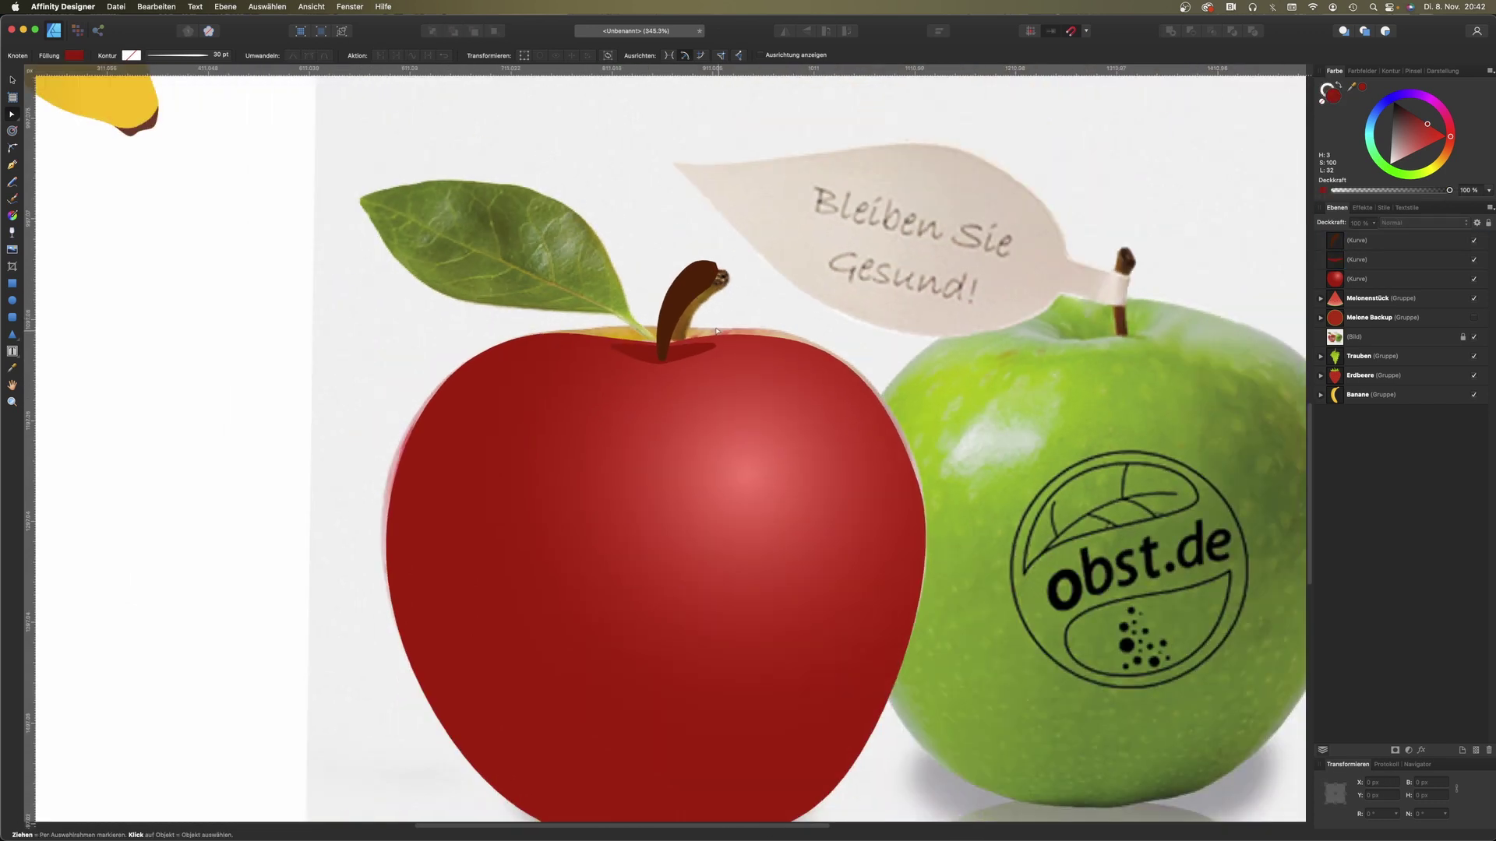
click(13, 167)
drag(660, 341, 623, 302)
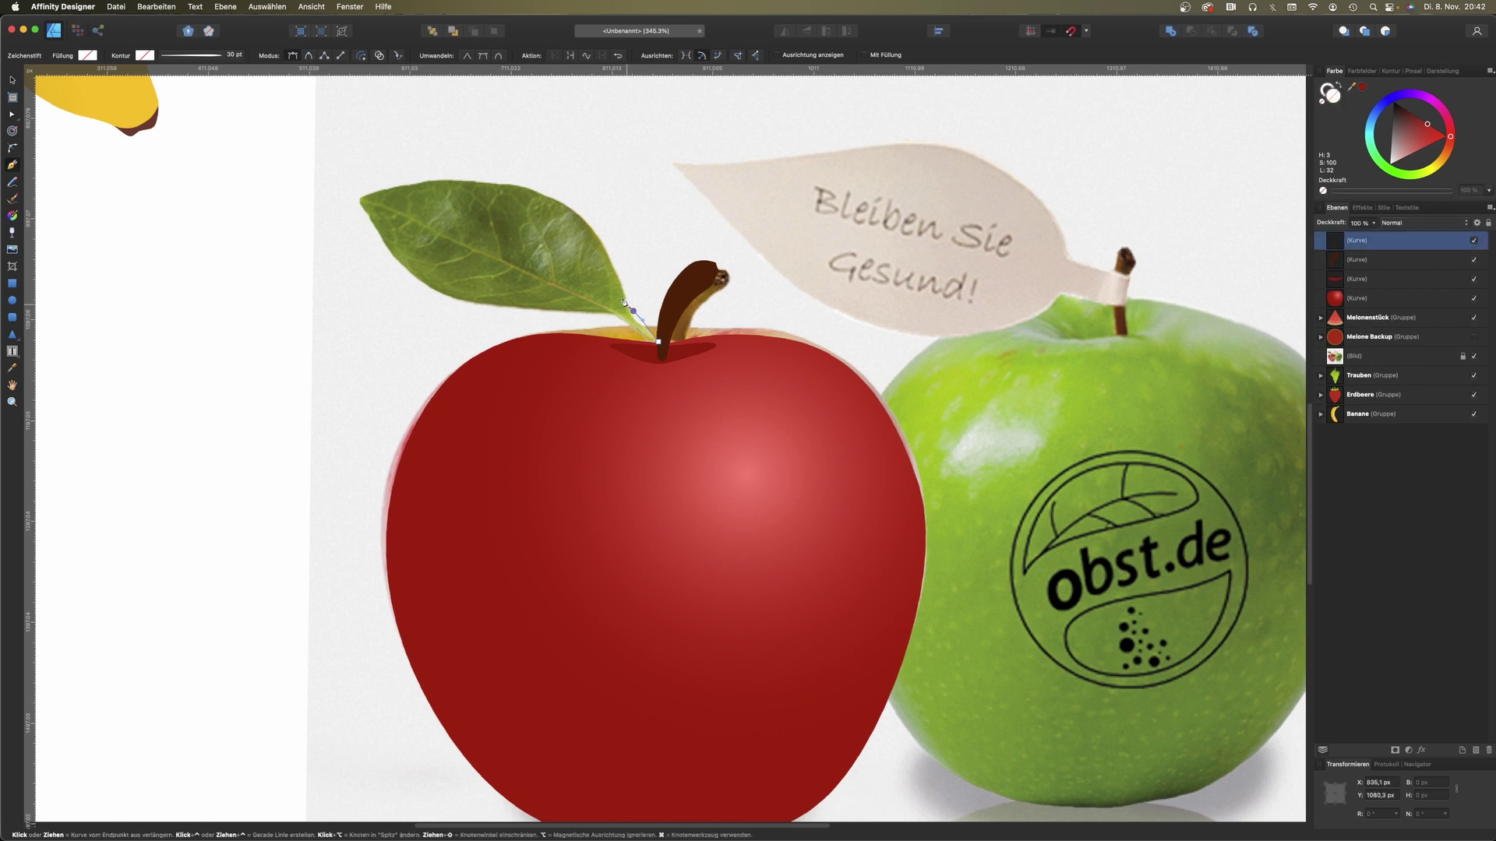
drag(610, 245, 596, 221)
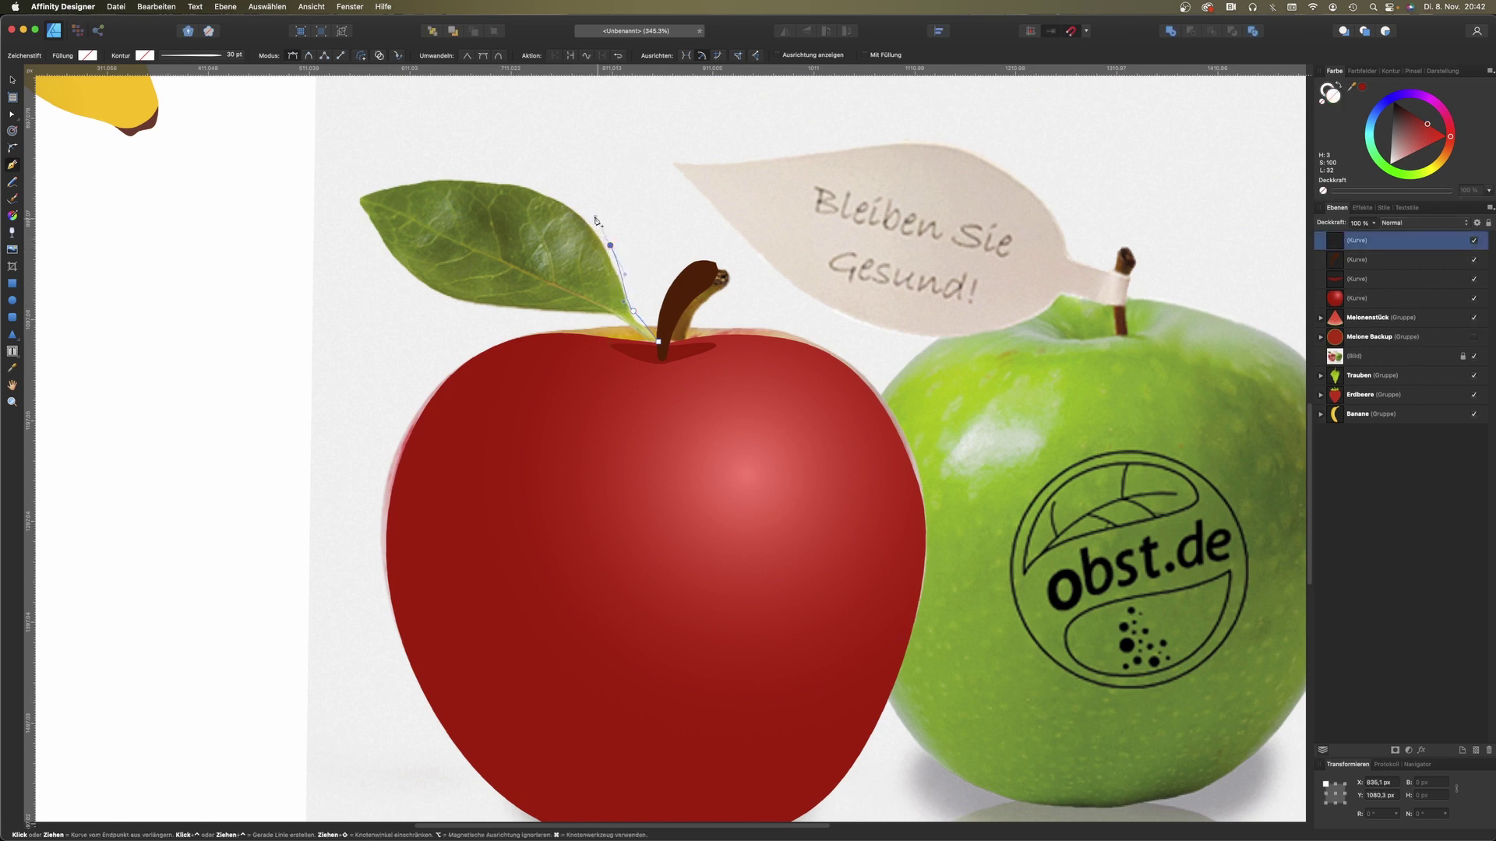
Step: Complete the leaf outline past its tip and fill it bright green
drag(369, 198, 308, 212)
click(384, 190)
click(348, 199)
click(368, 221)
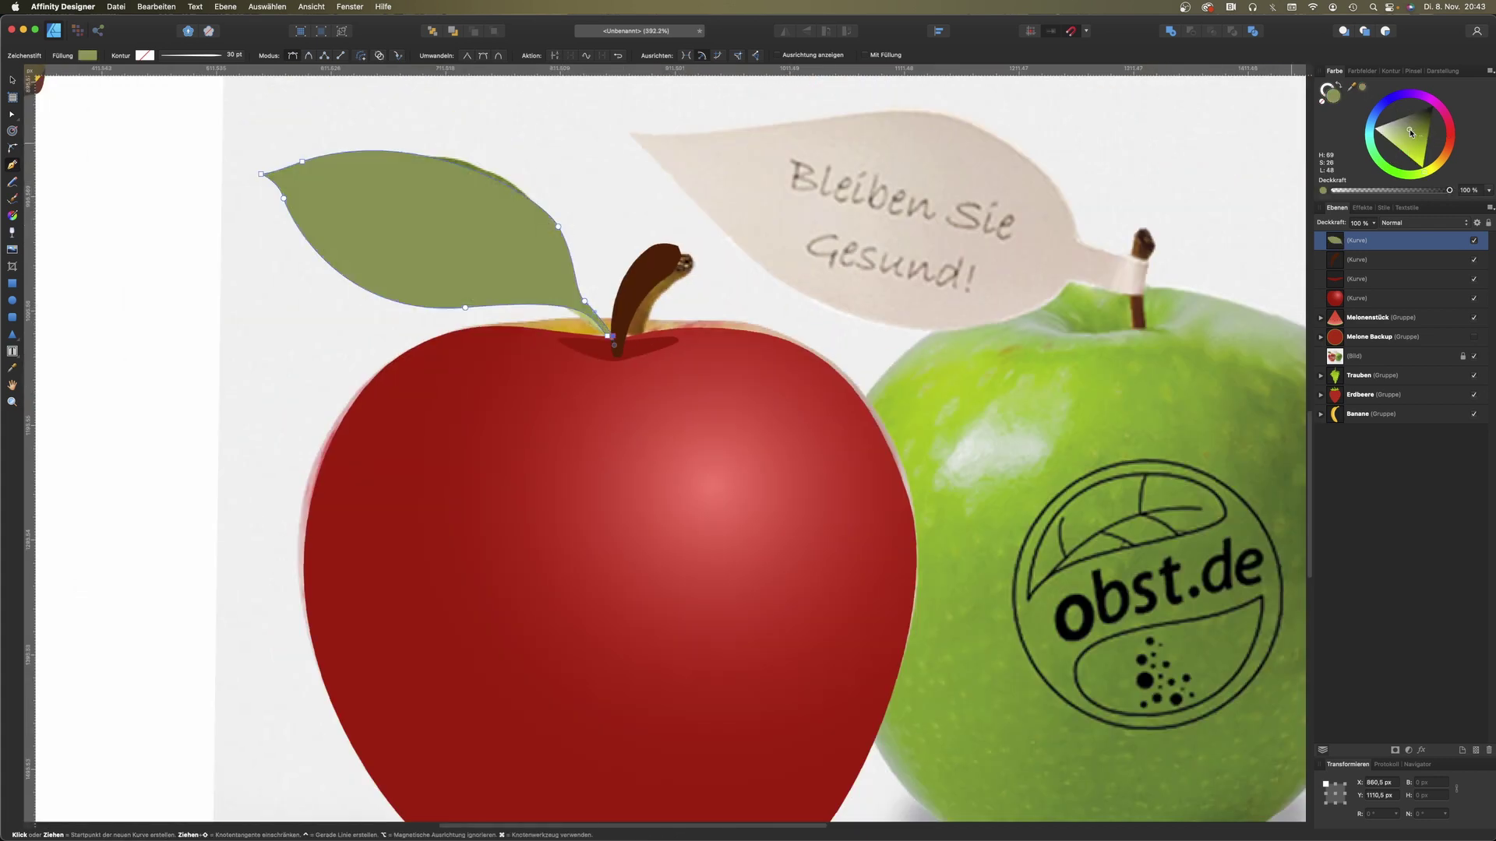
drag(1409, 128, 1423, 150)
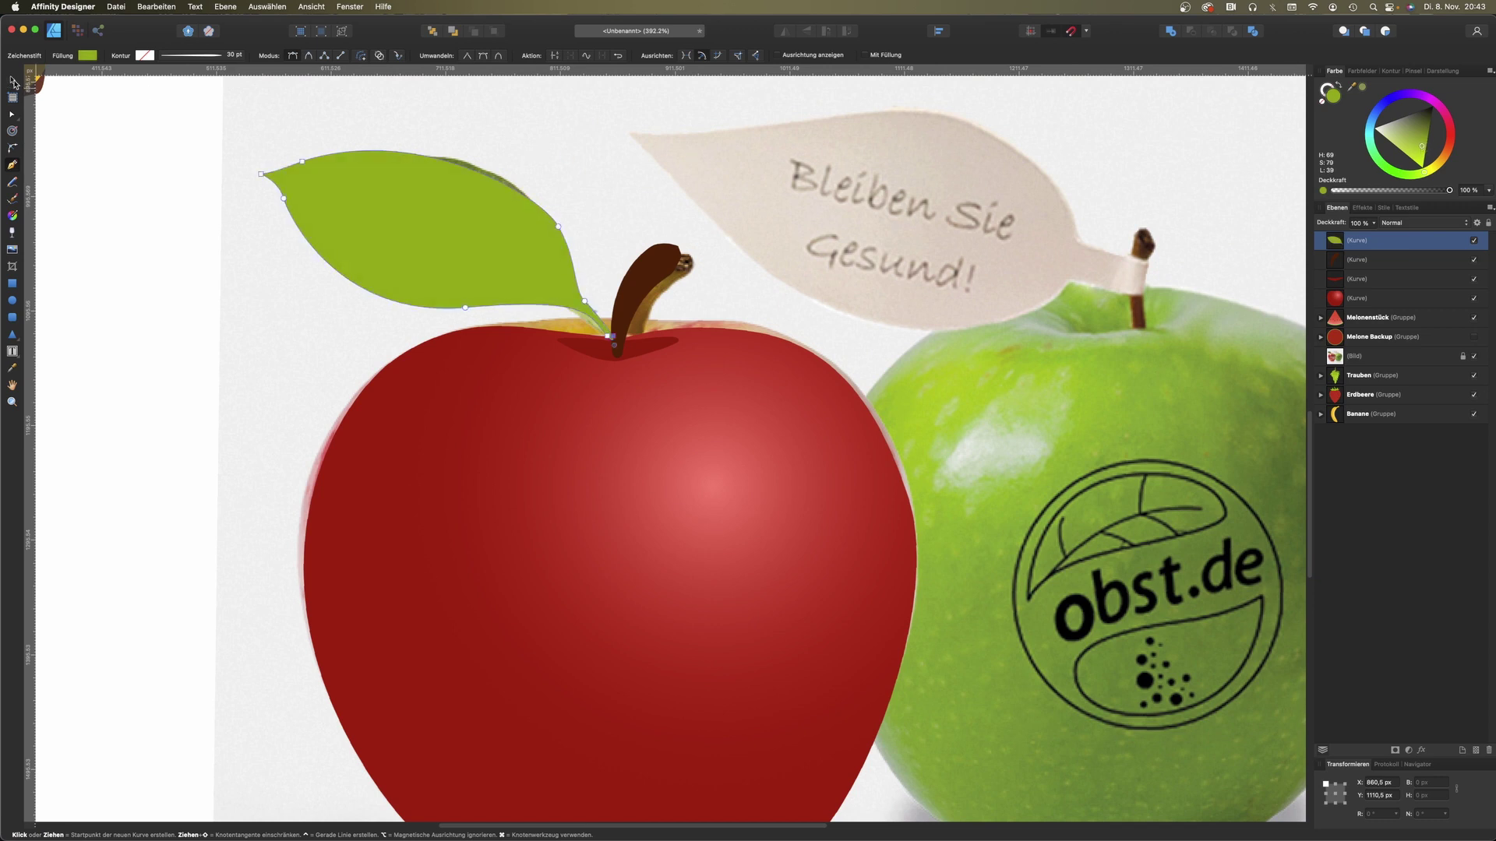
Step: Move the leaf behind the stem and refine its right and top edge curves
click(12, 80)
drag(1369, 253, 1370, 294)
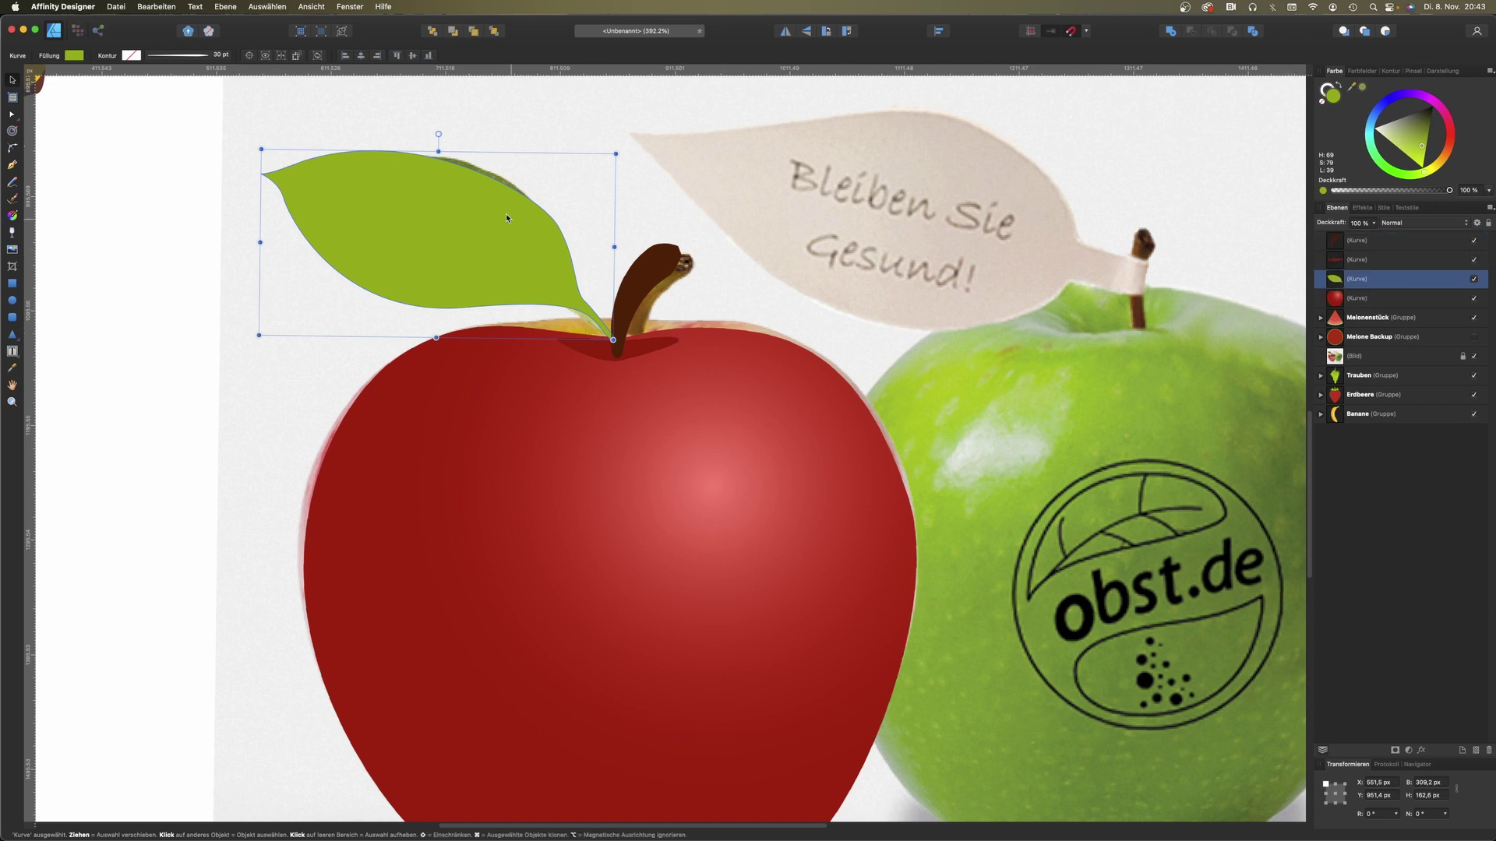
key(a)
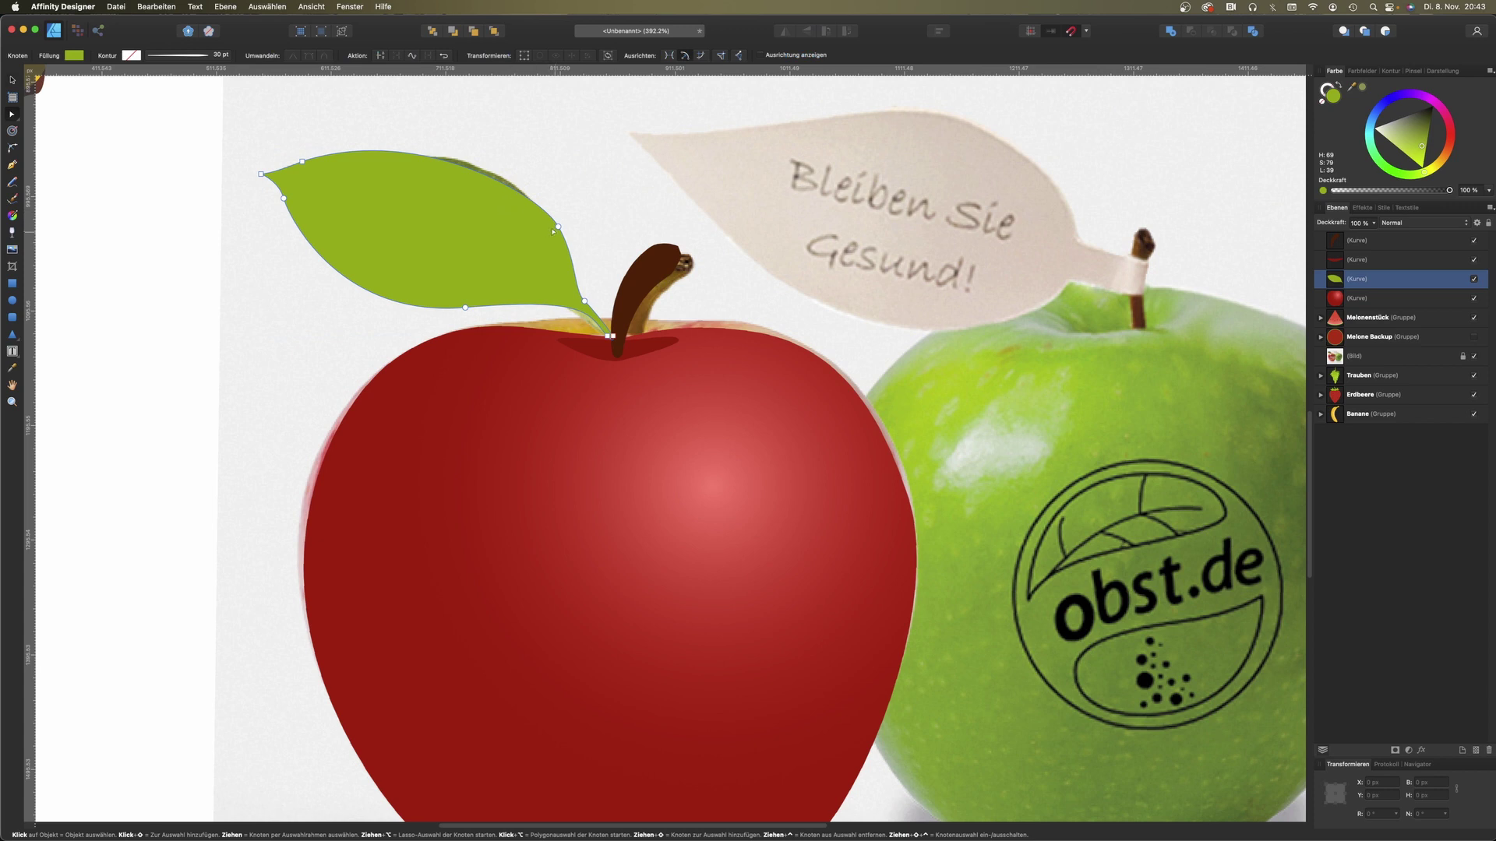
click(556, 228)
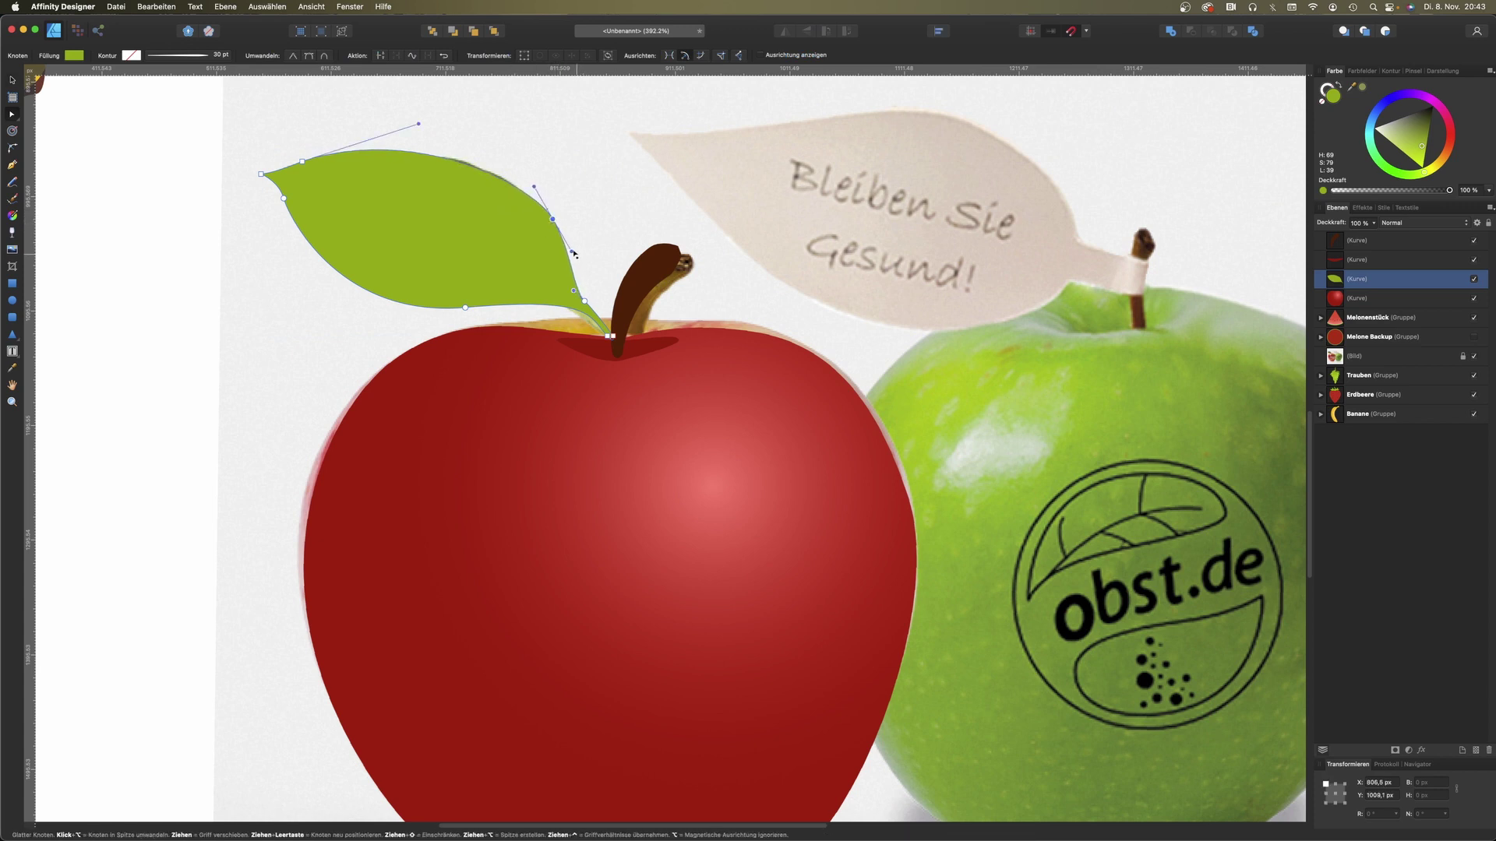
drag(536, 187, 523, 168)
drag(420, 126, 426, 119)
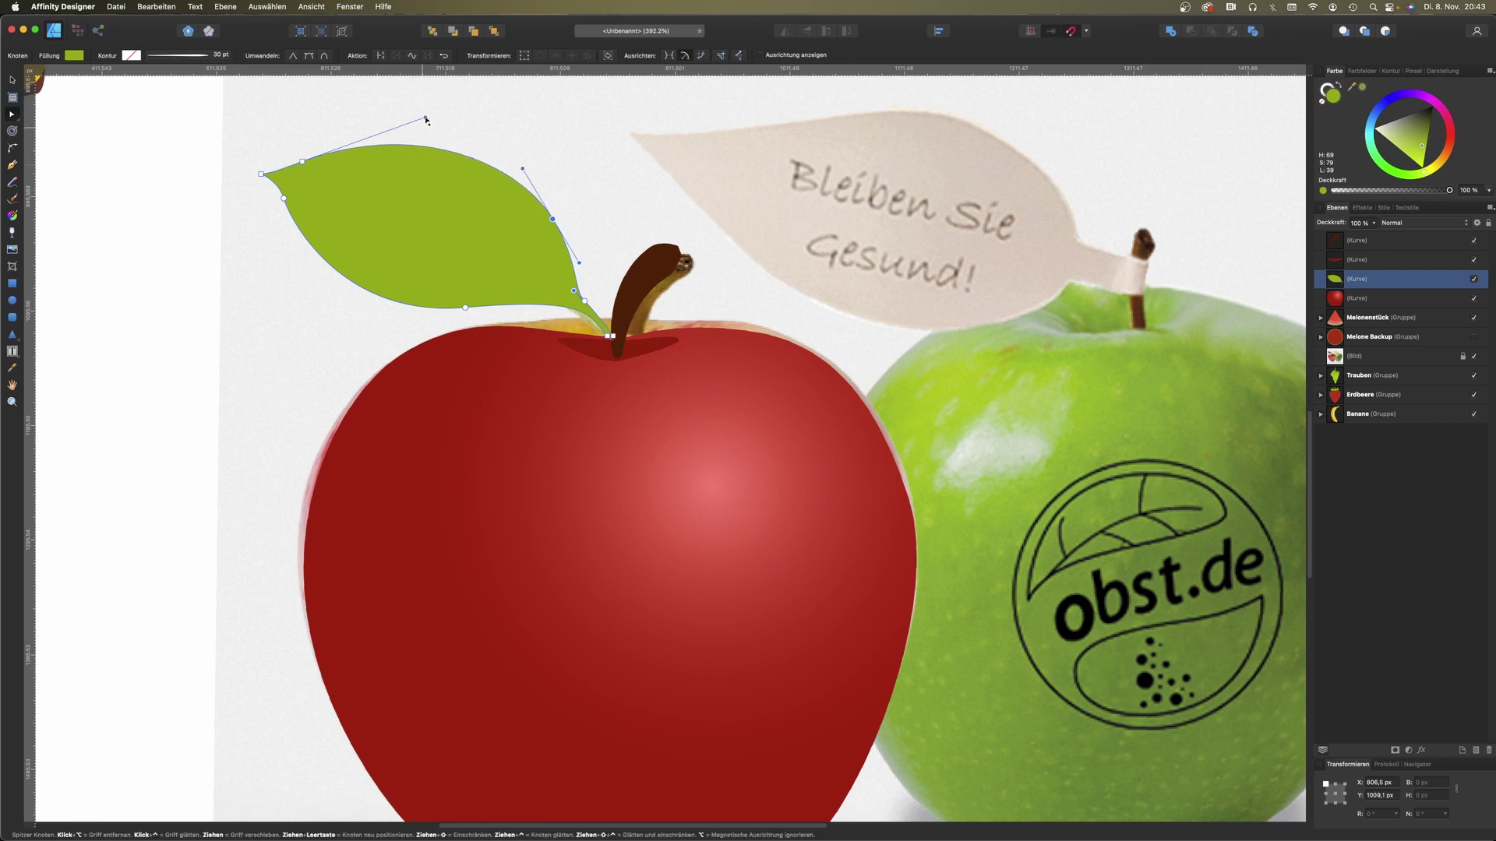
Step: Start a new inner shape from the leaf's lower edge across to its tip
key(v)
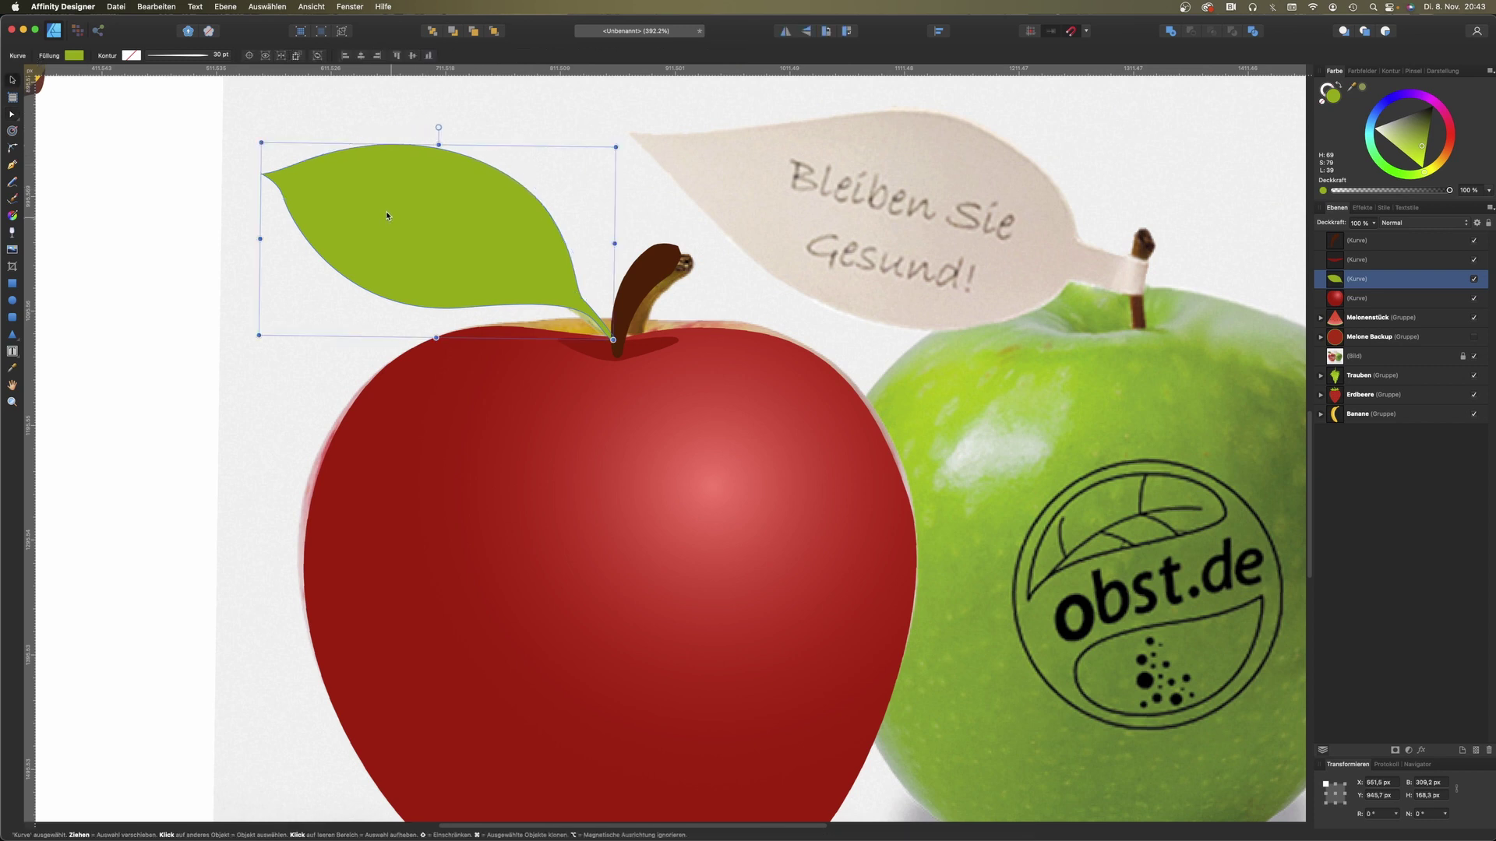
click(103, 183)
click(13, 166)
click(568, 297)
drag(399, 208, 303, 191)
click(285, 180)
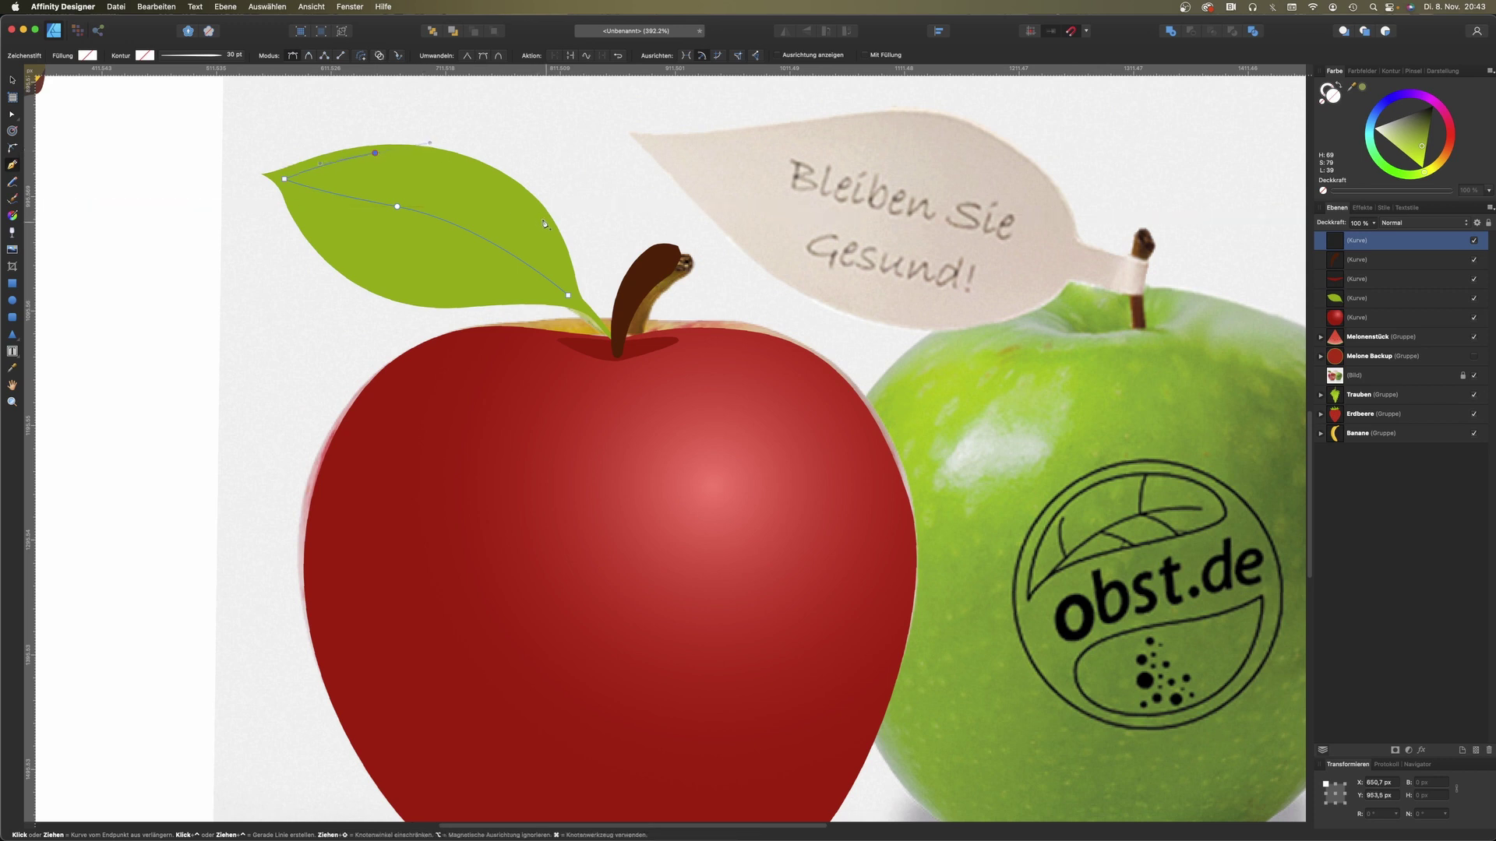
Step: Close the inner leaf shape and give it a linear green to yellow-green gradient
click(568, 296)
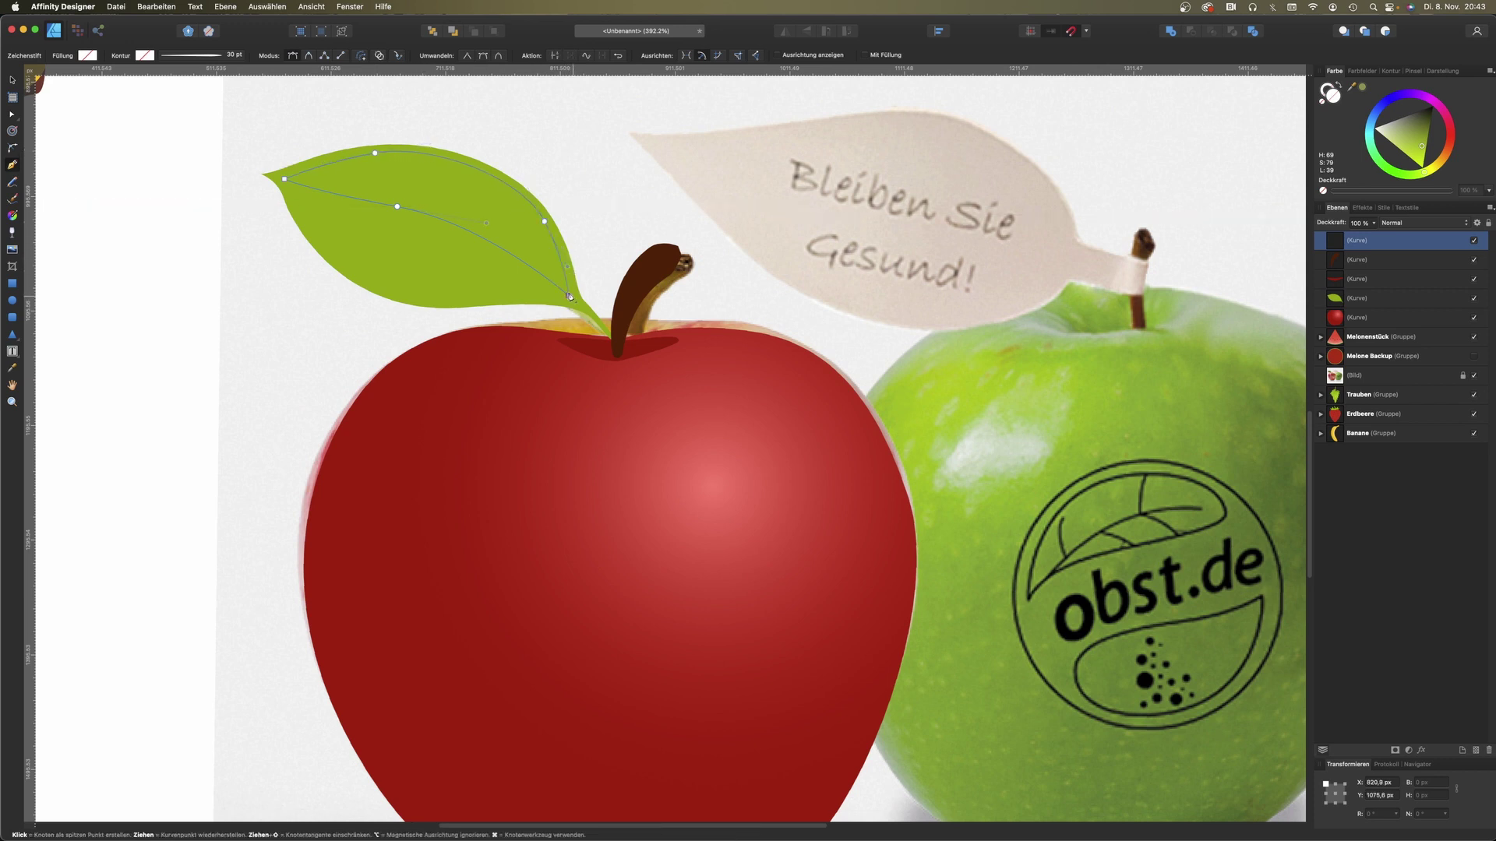
click(12, 217)
drag(451, 240, 463, 176)
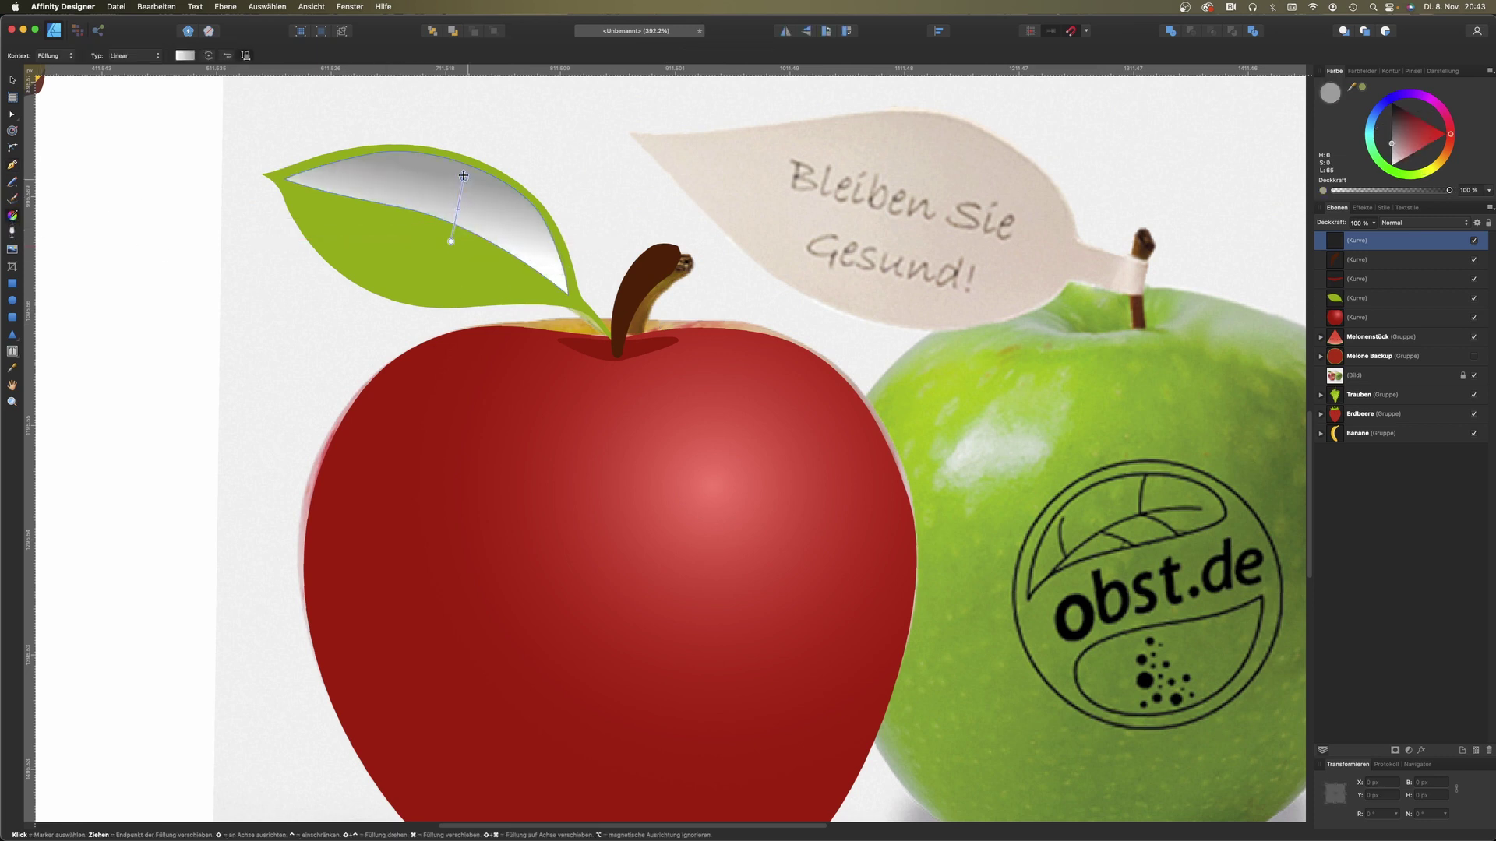
drag(1354, 88, 1278, 78)
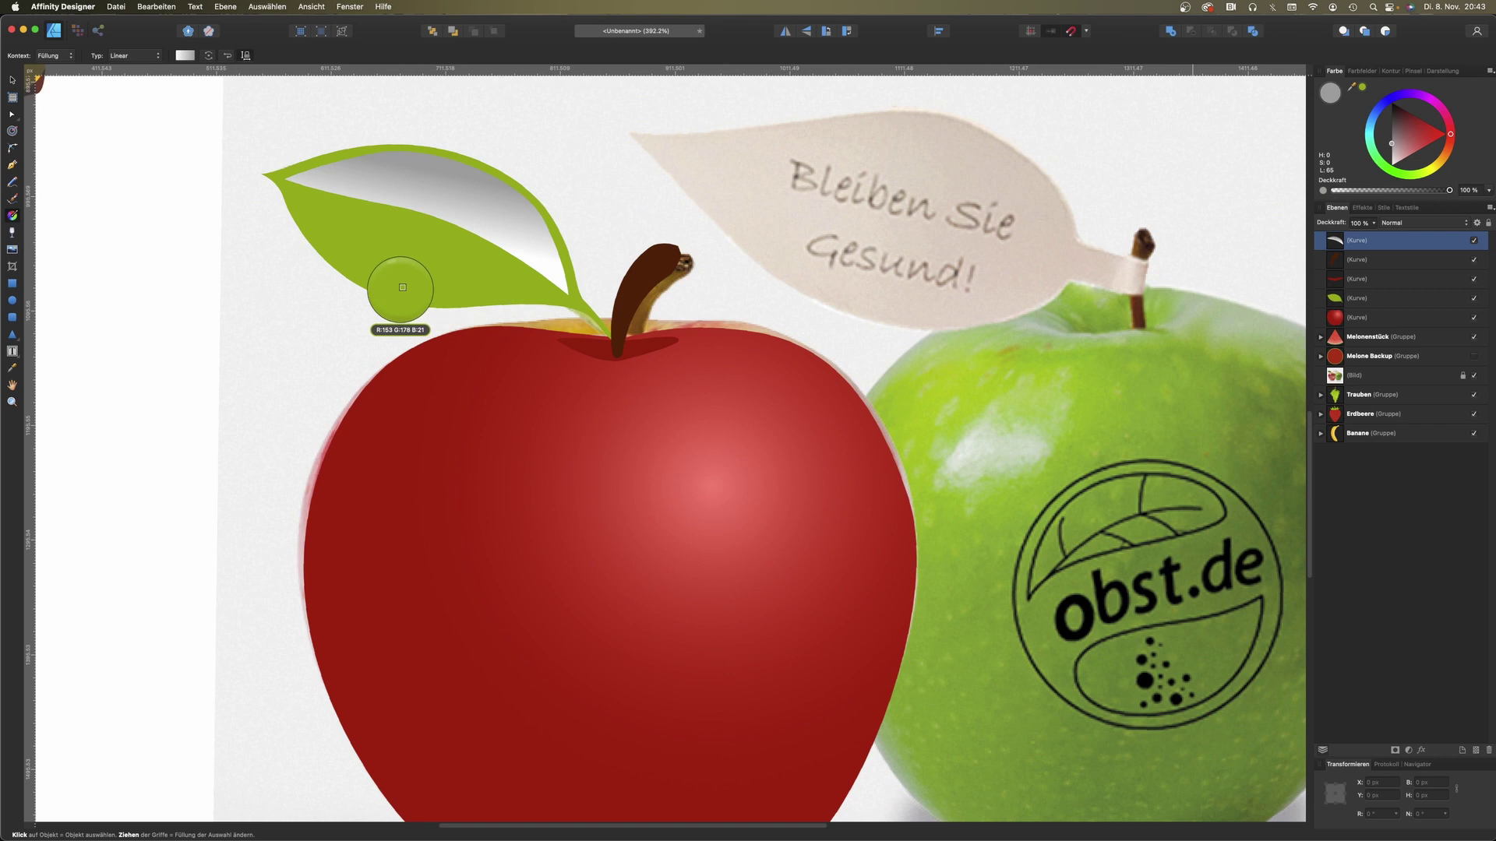
click(1363, 87)
click(451, 241)
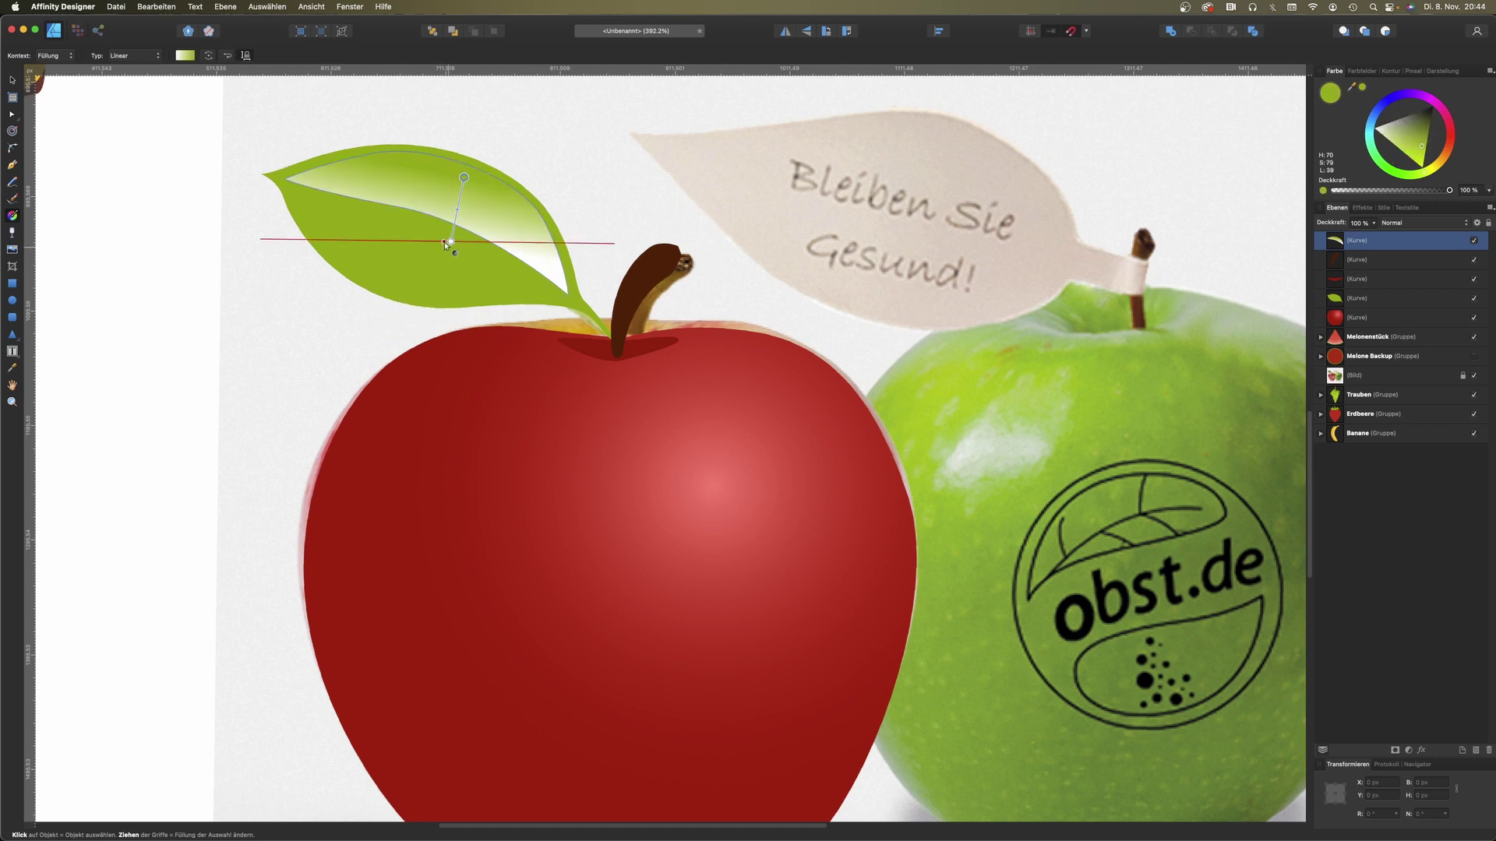
click(1363, 87)
drag(451, 241, 456, 248)
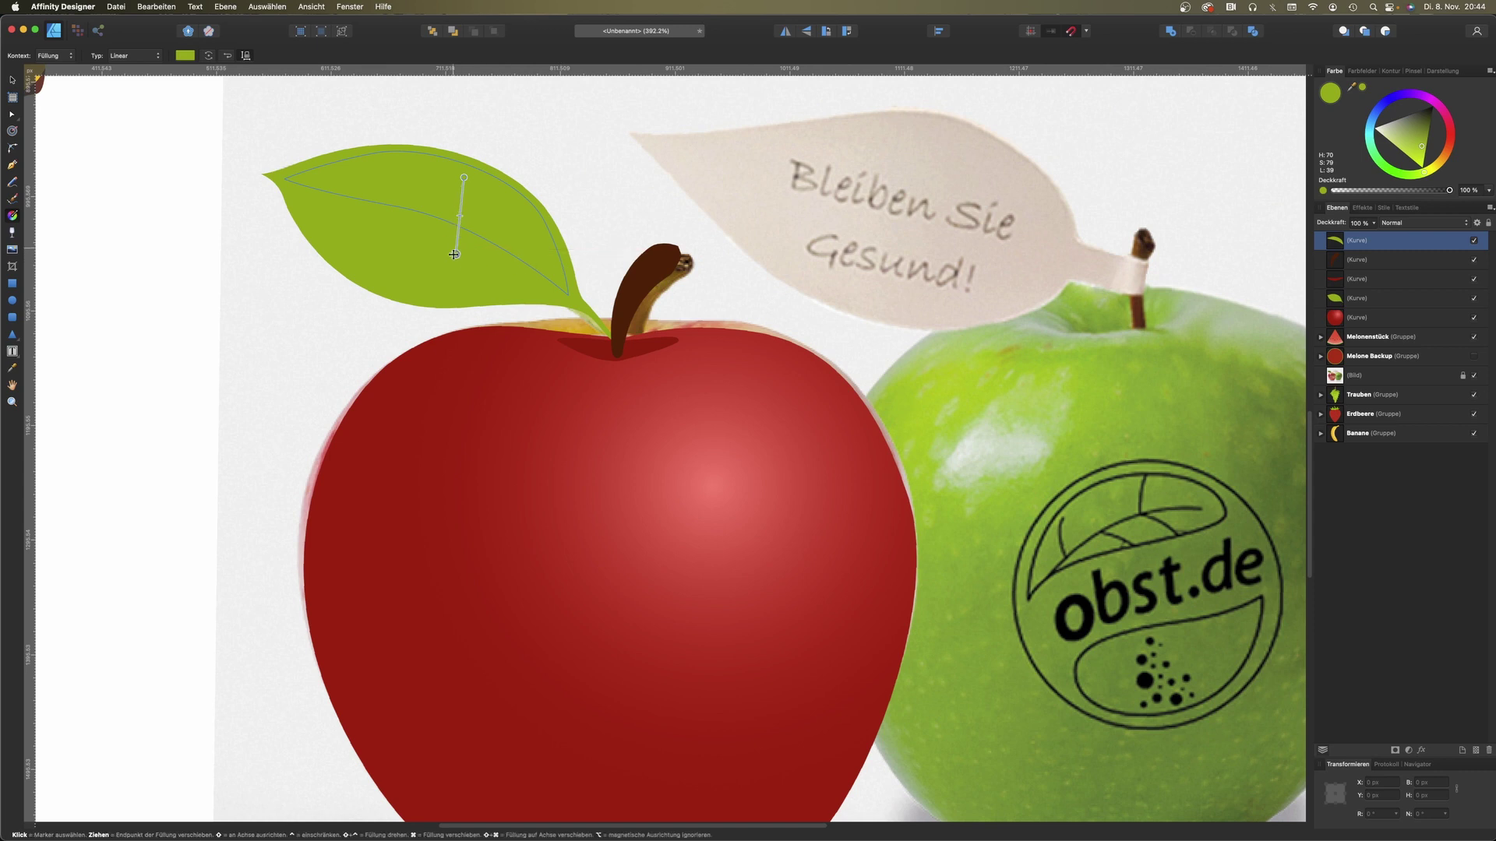
drag(1423, 148, 1427, 161)
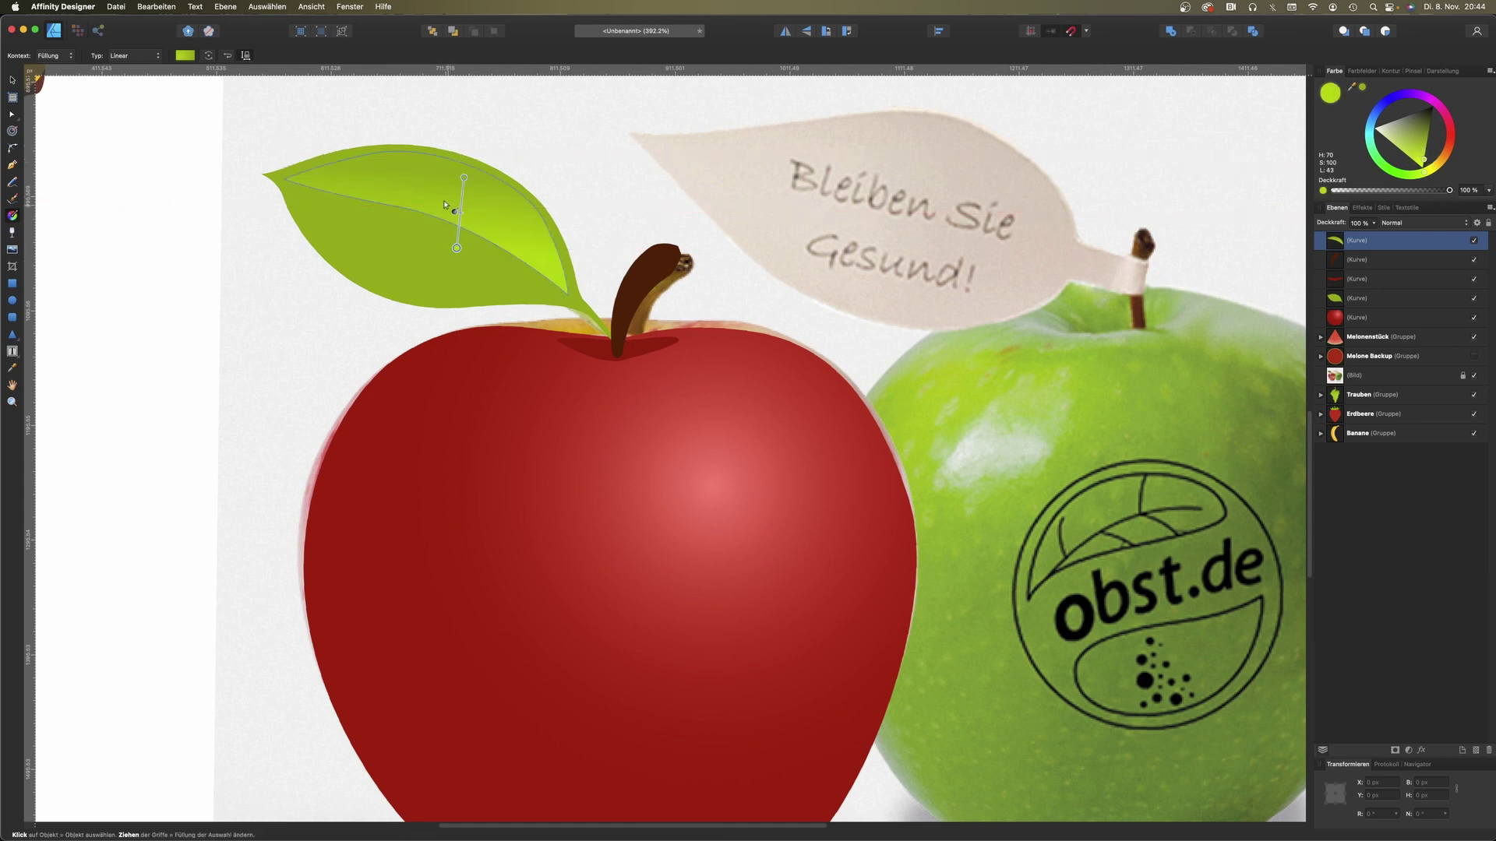
mouse_move(462, 176)
mouse_down()
mouse_move(432, 164)
mouse_move(451, 170)
mouse_up()
Step: Adjust the inner shape's points to fit the leaf edges and tip
click(18, 116)
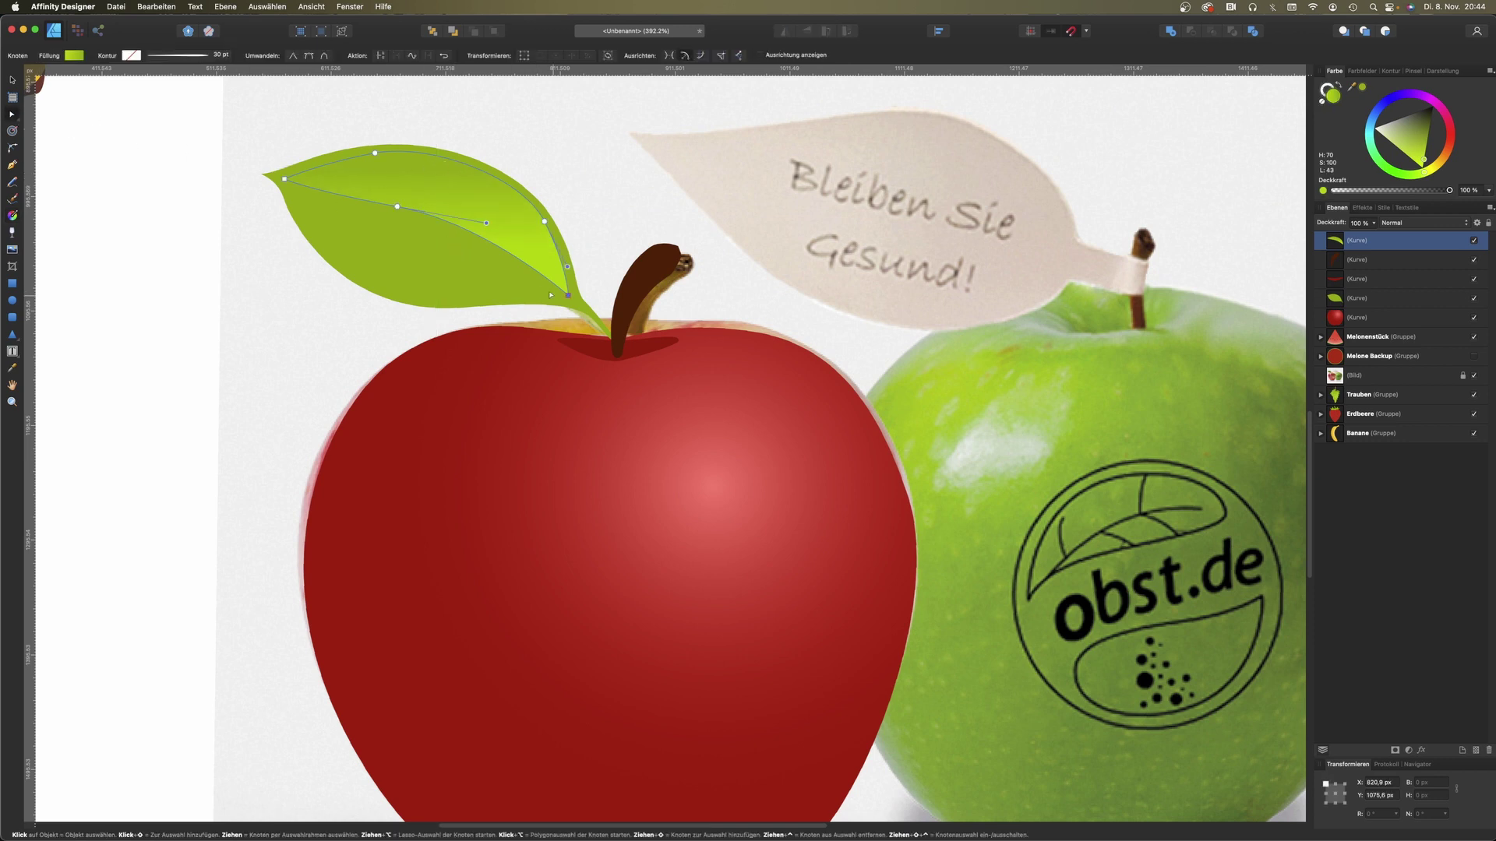
drag(569, 295, 575, 300)
drag(544, 223, 554, 224)
drag(377, 151, 381, 148)
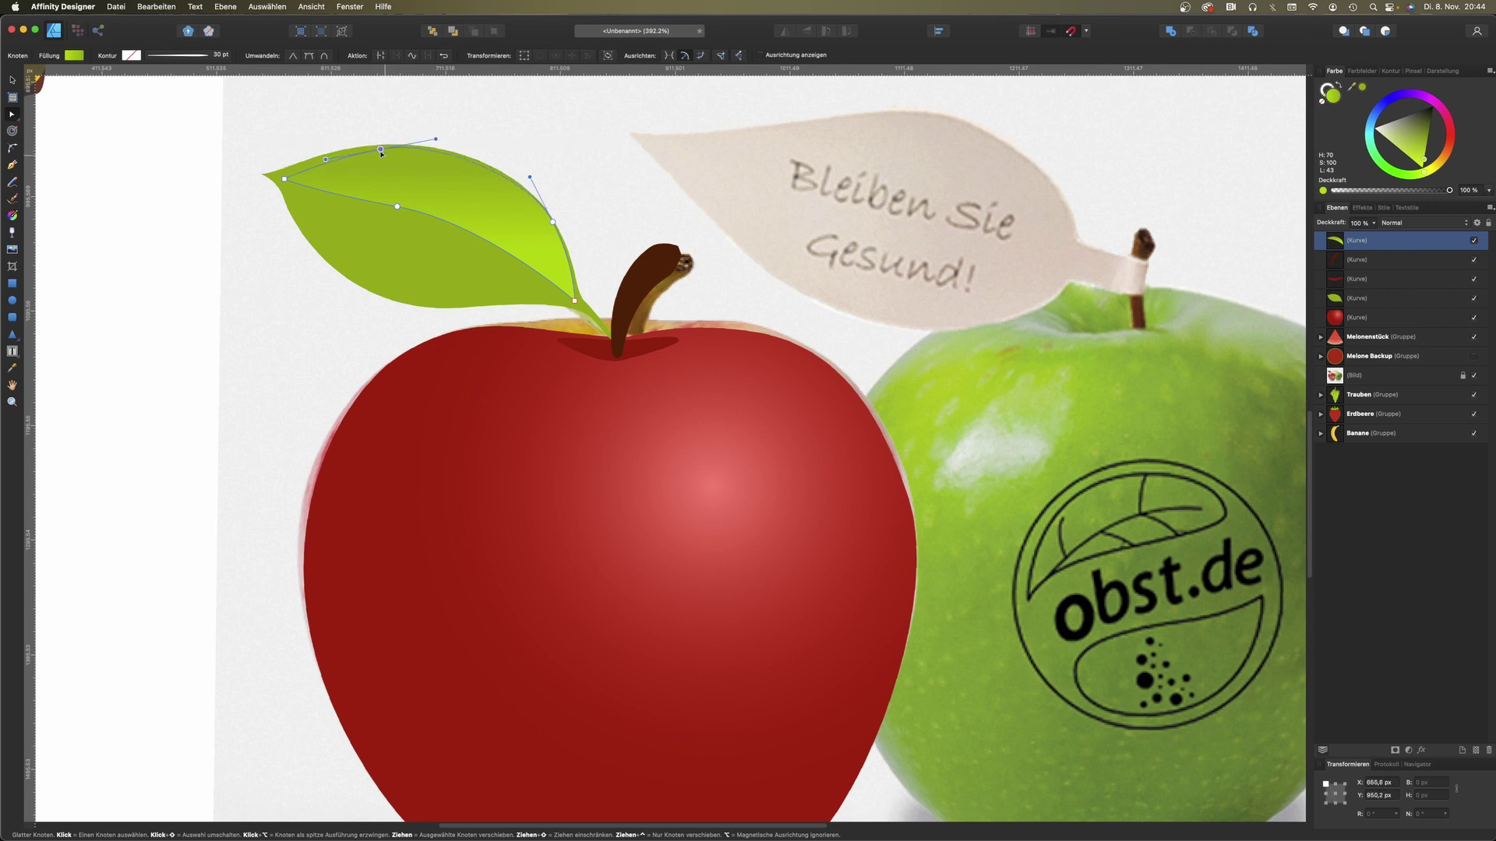
drag(284, 178, 271, 176)
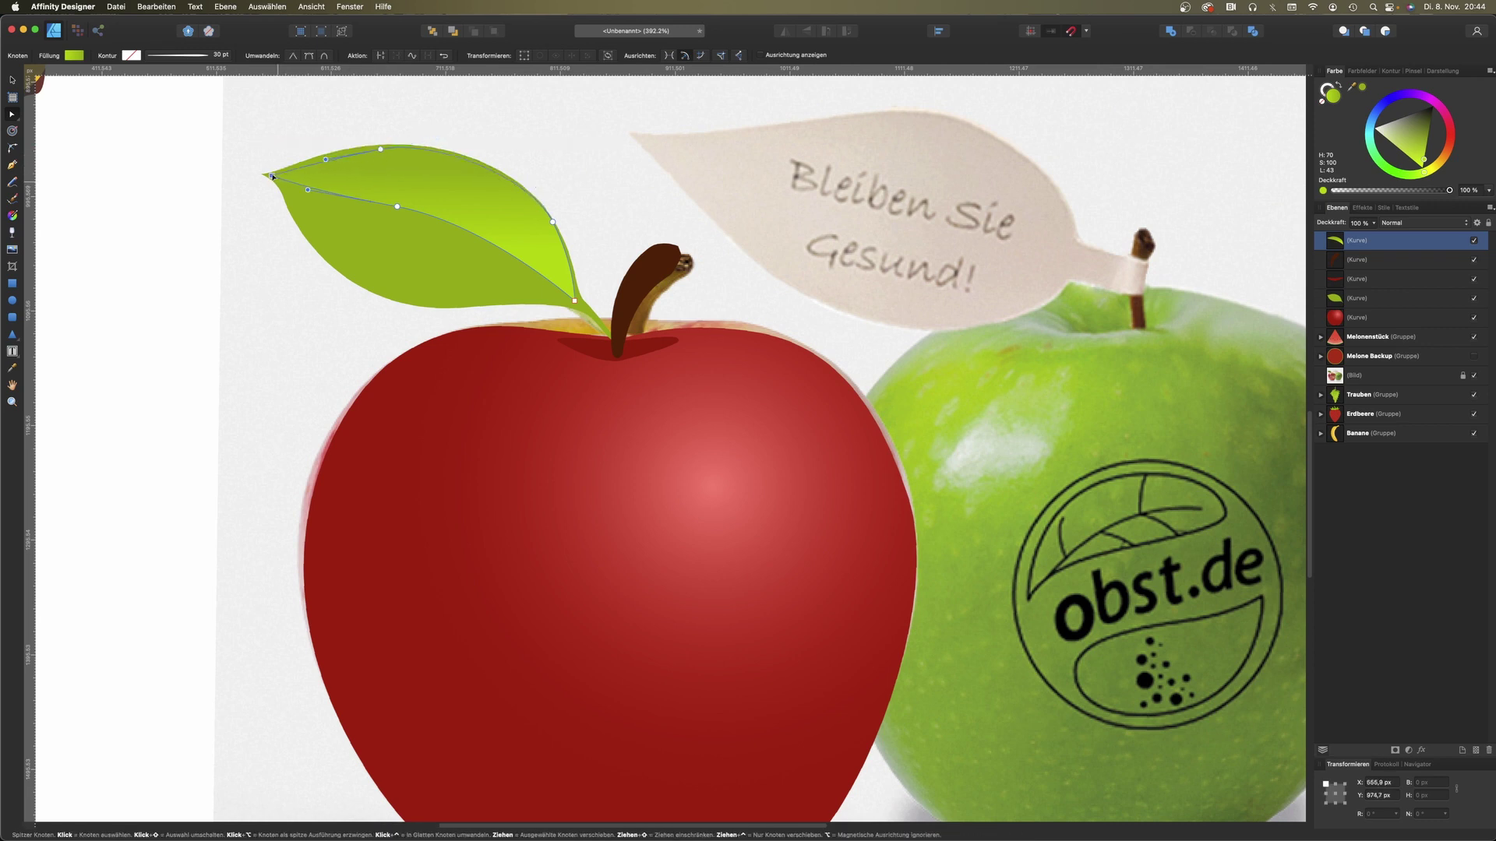
click(412, 147)
key(Up)
key(Up)
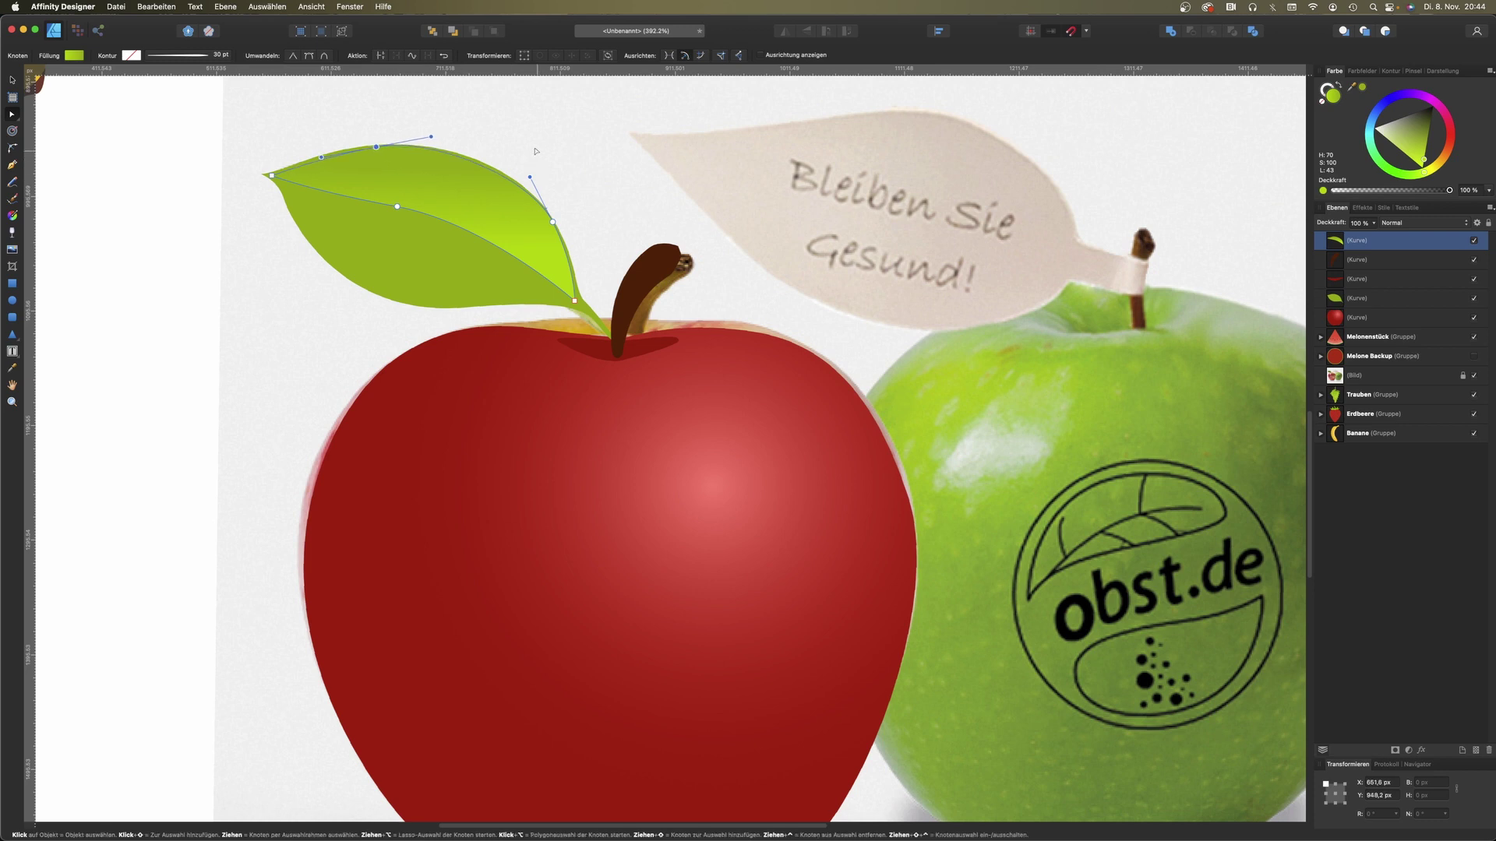
click(674, 239)
Step: Delete the apple reference photo
scroll(638, 269, down, 5)
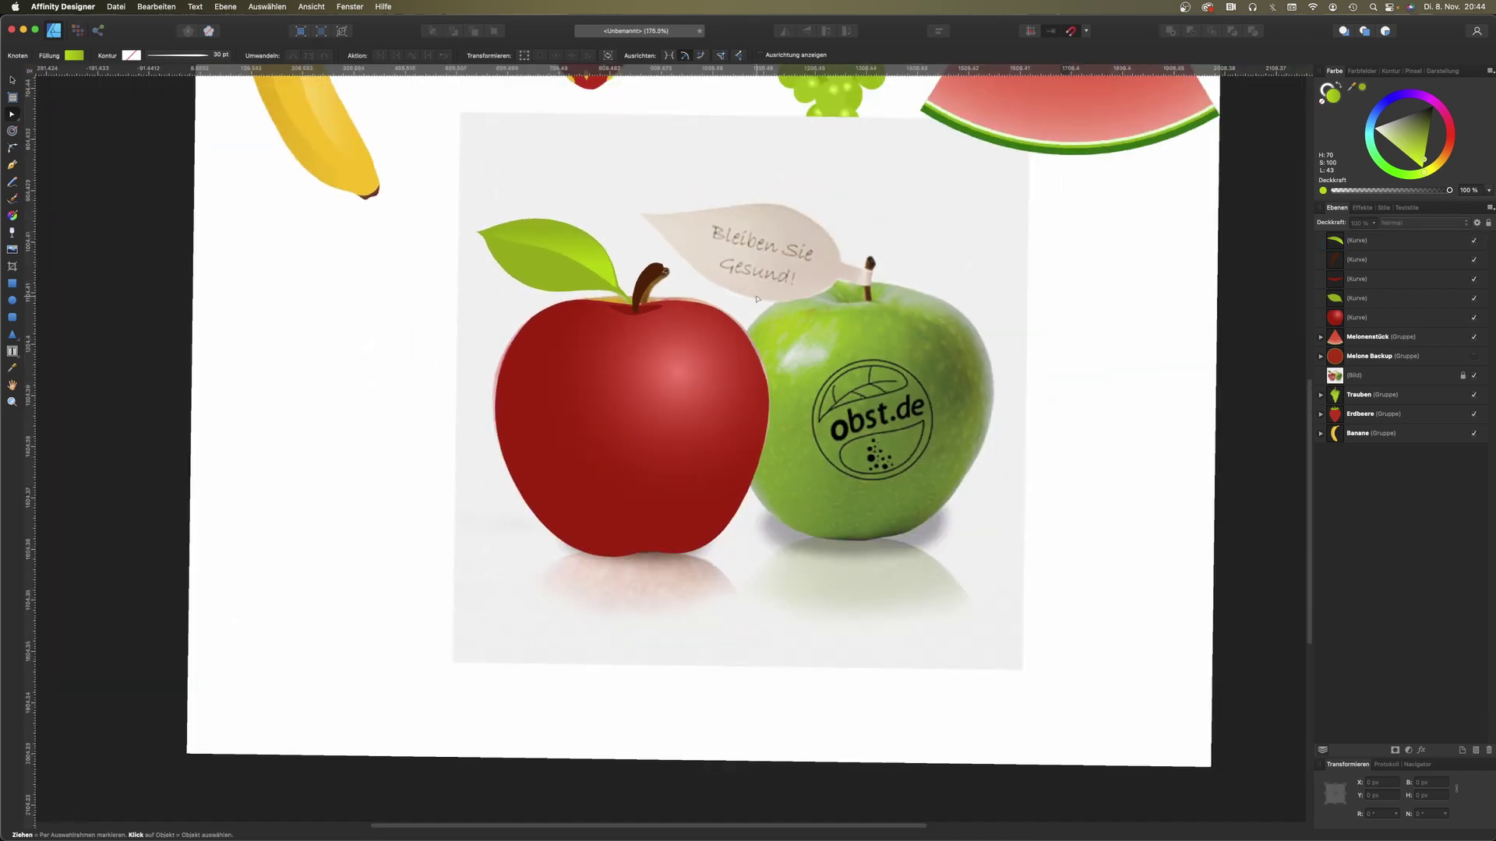
scroll(762, 317, up, 2)
key(v)
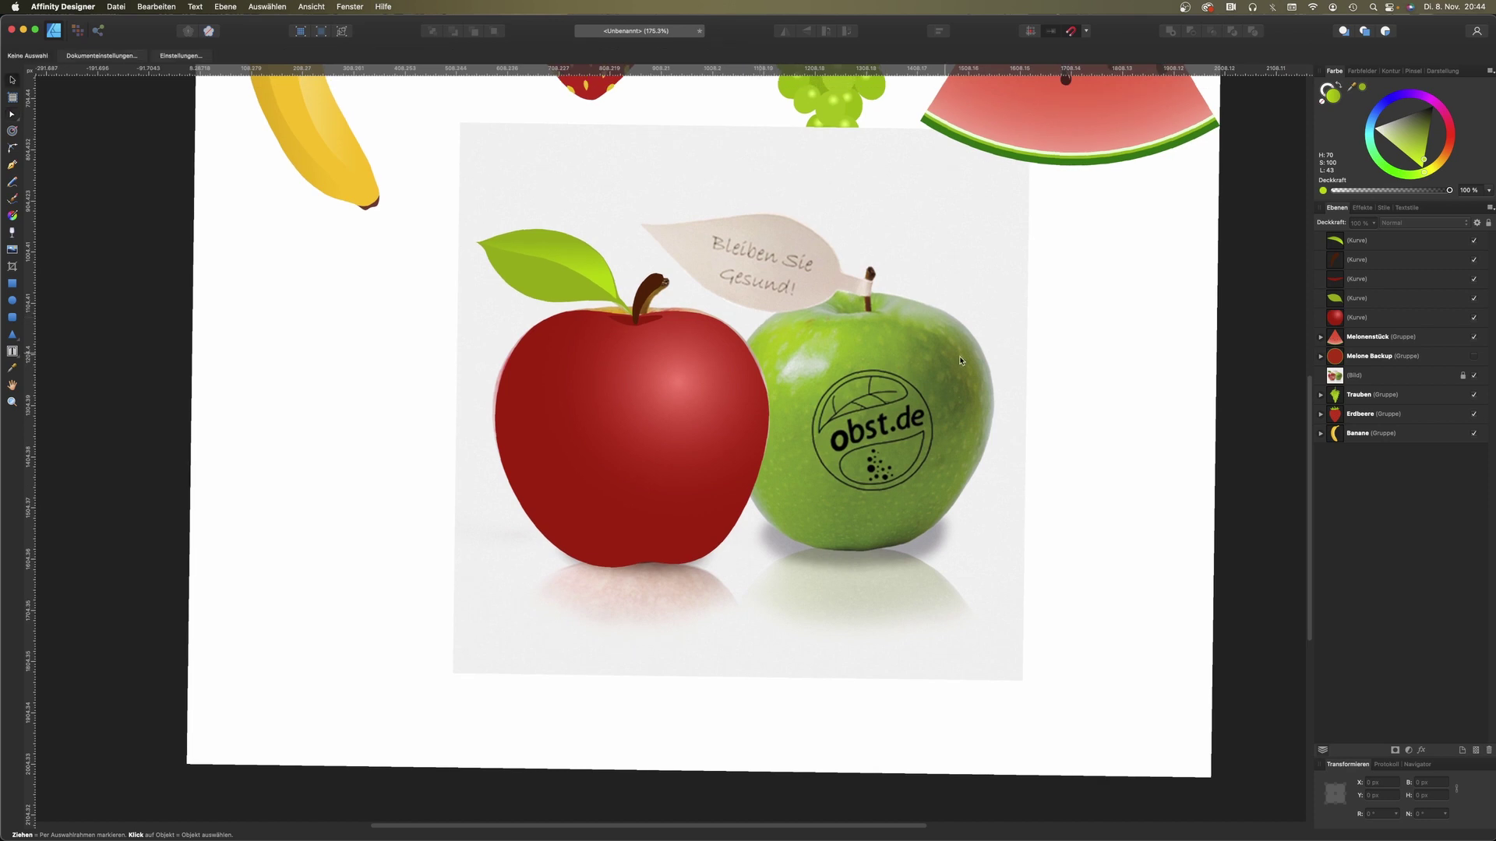
click(1408, 378)
key(Delete)
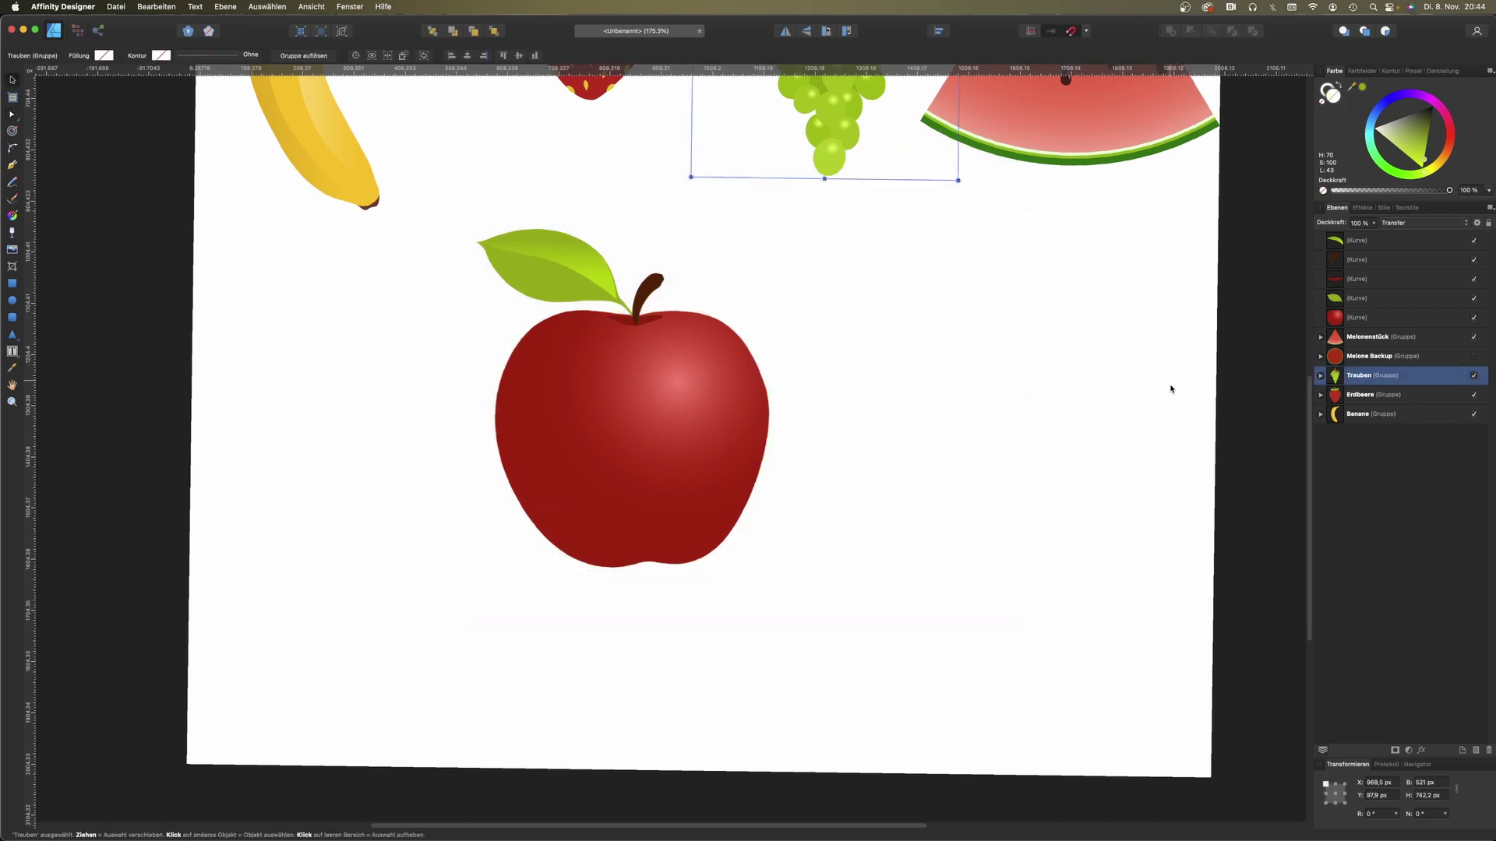
click(977, 367)
Step: Group the five apple parts as 'Apfel' and copy a pear image from the web
scroll(740, 362, up, 3)
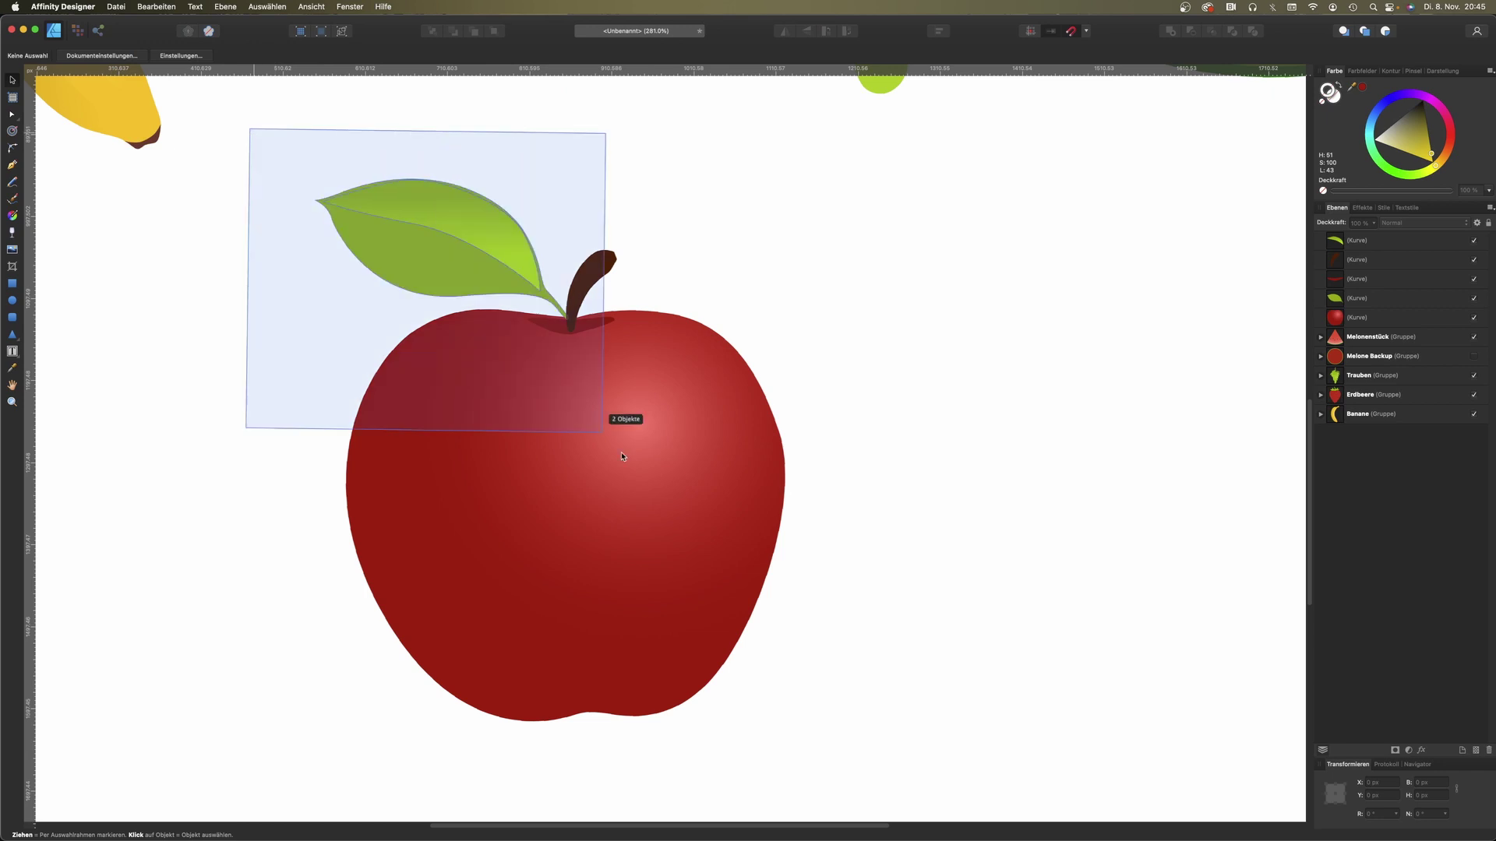
drag(245, 129, 893, 729)
key(super+g)
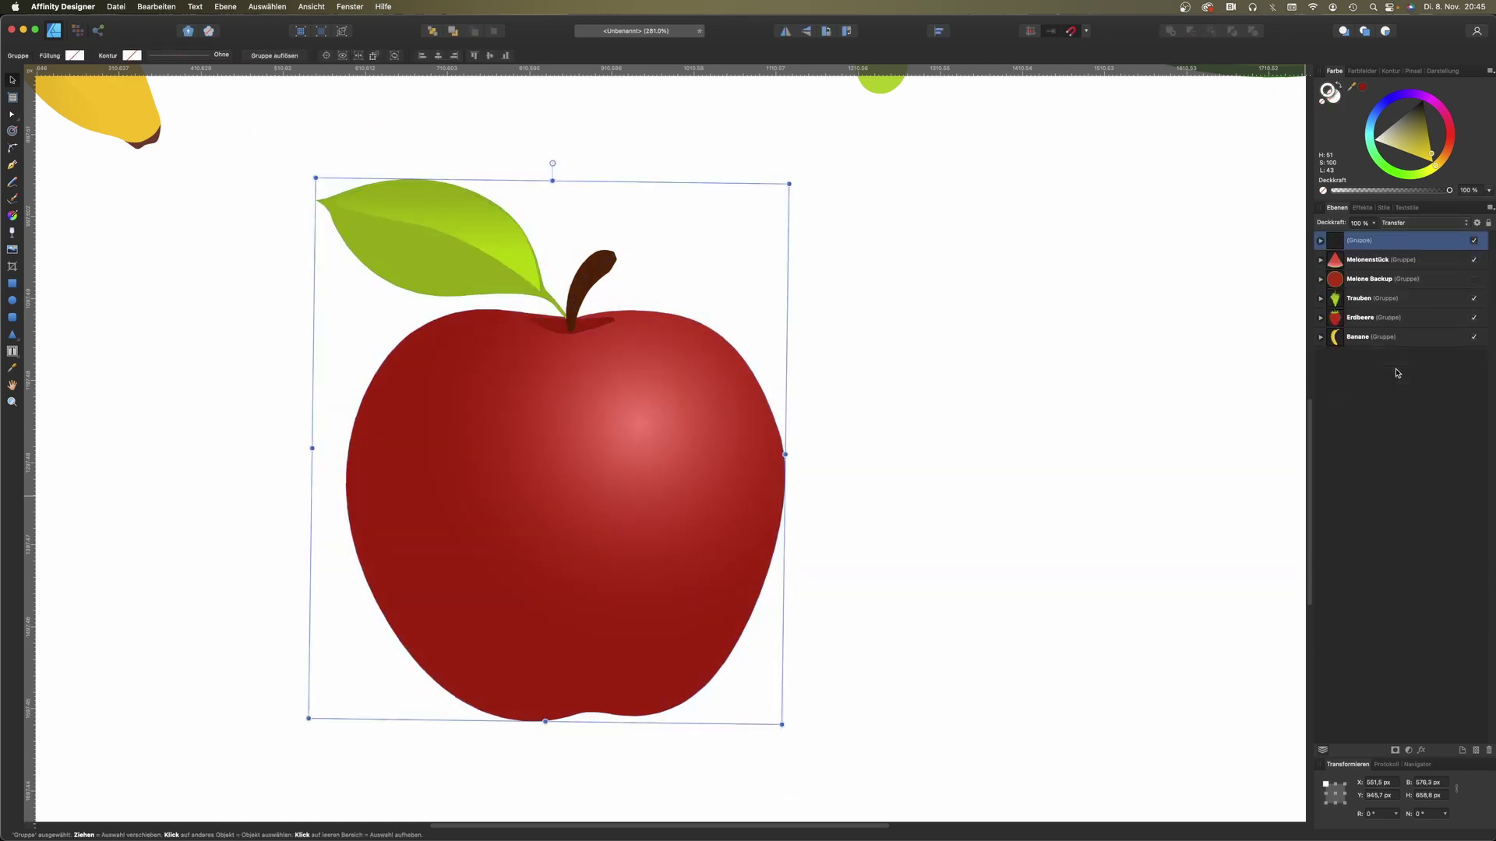
double_click(1366, 240)
text(A)
key(Return)
key(a)
scroll(1172, 436, down, 1)
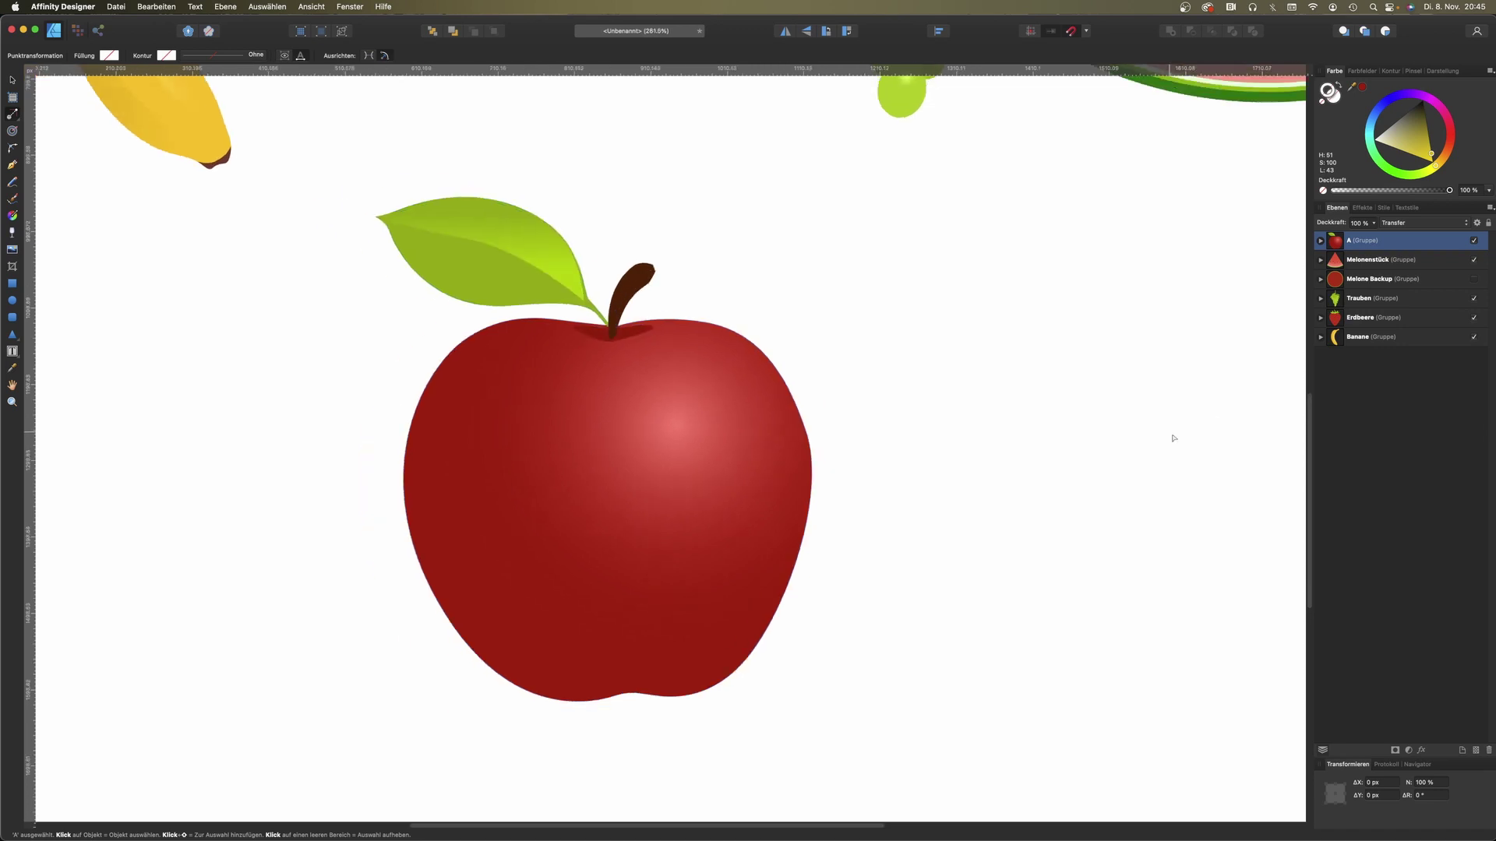
double_click(1354, 243)
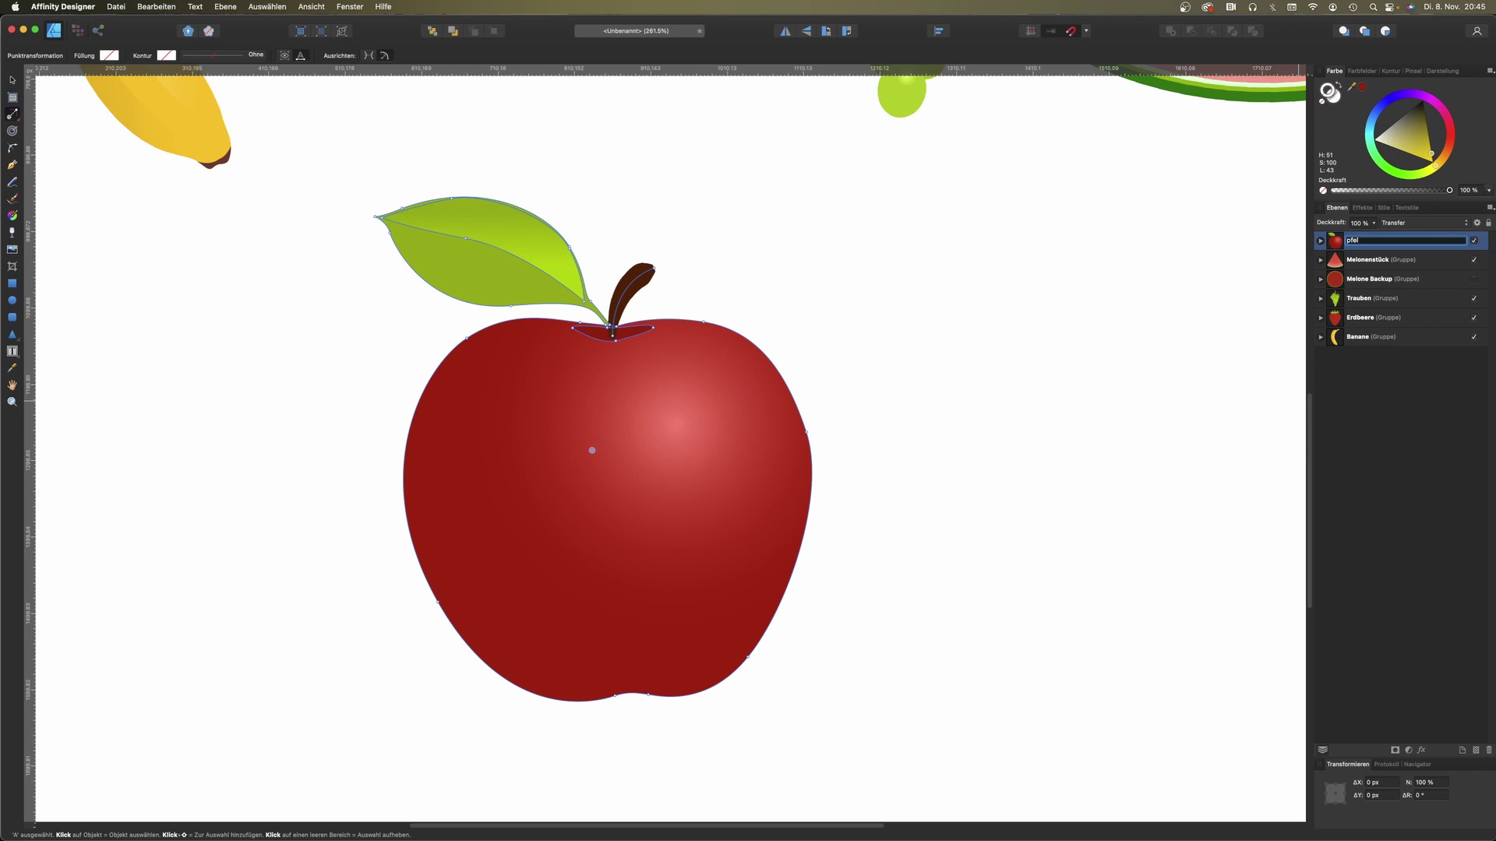
key(Return)
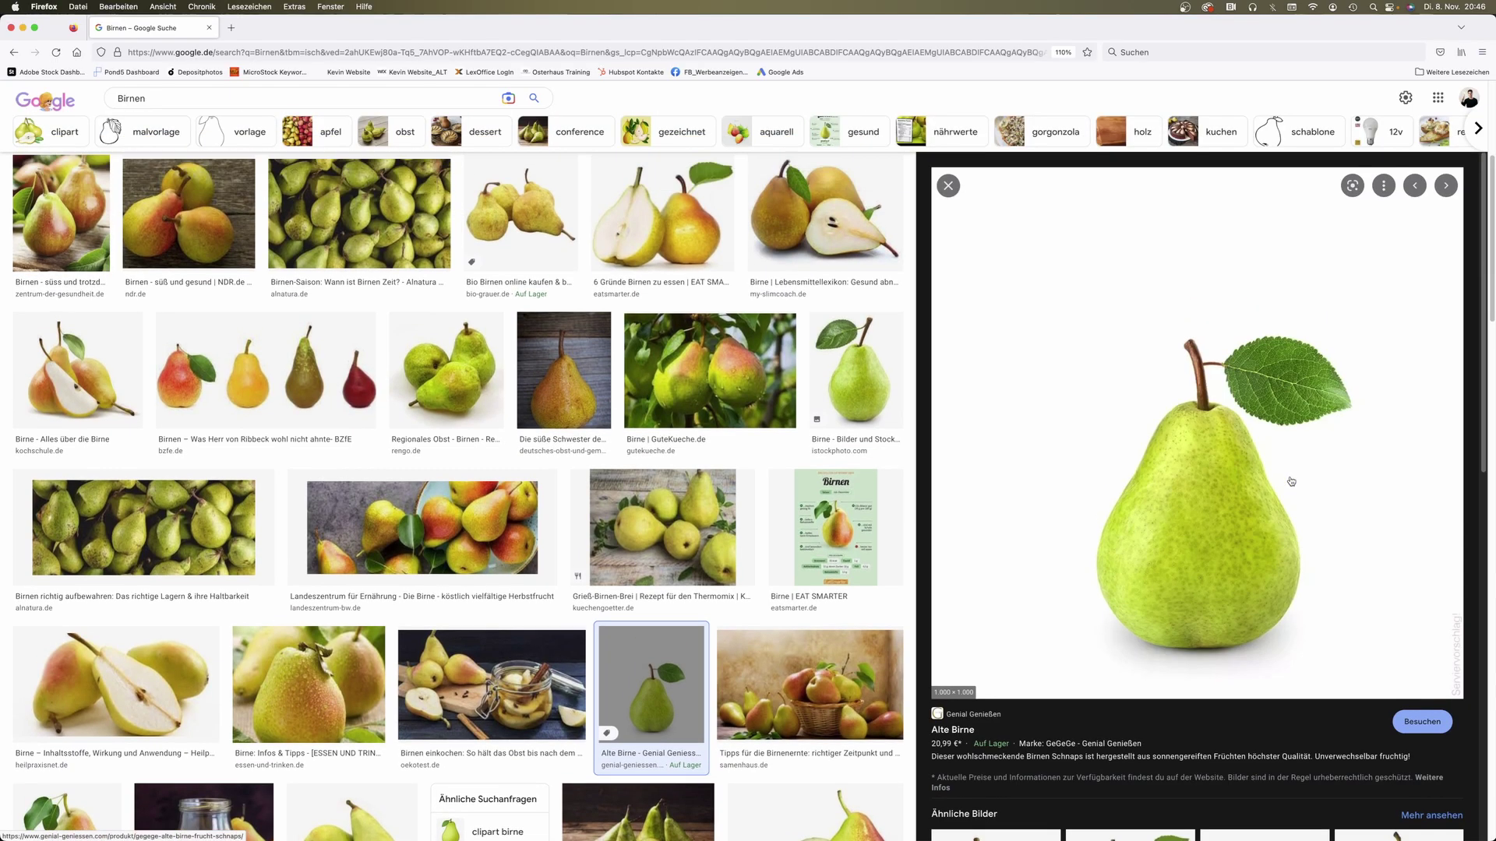
right_click(1291, 476)
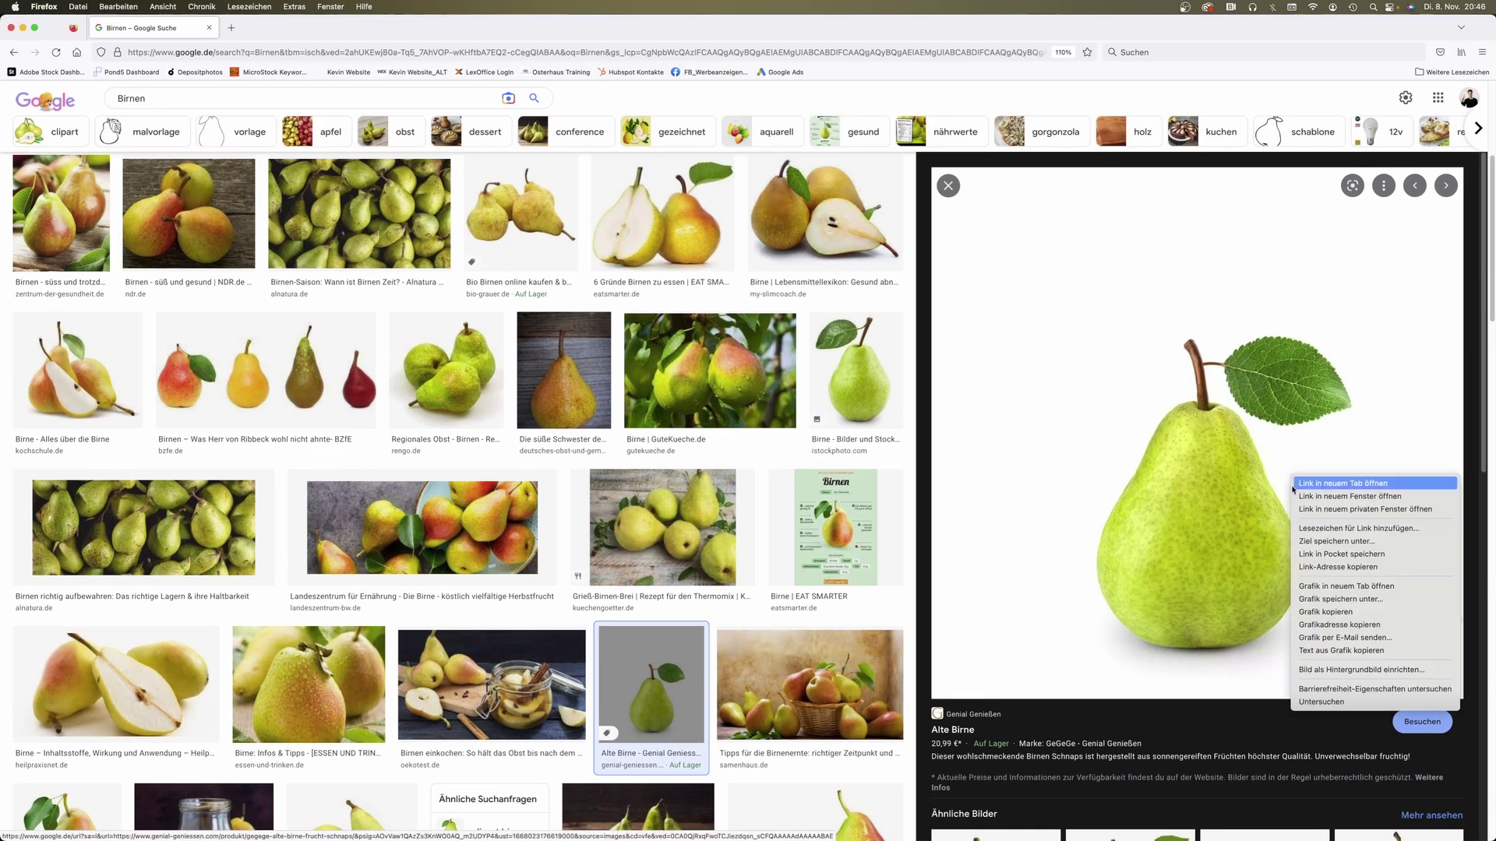
click(1324, 611)
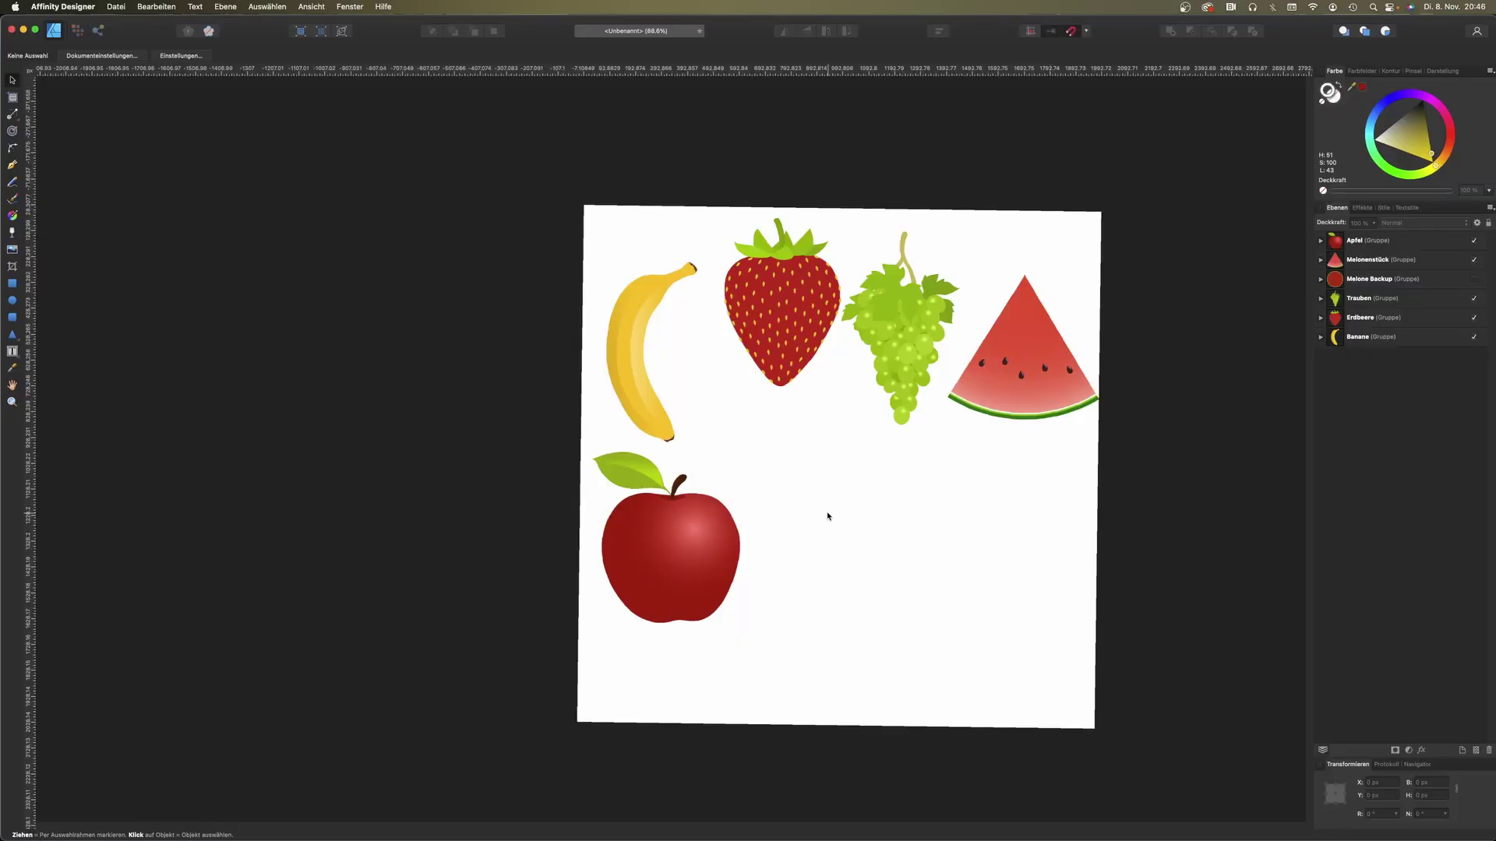
Step: Paste the pear photo, place it lower right, stretch it taller, and lock it
key(super+v)
drag(792, 511, 981, 611)
drag(904, 433, 905, 392)
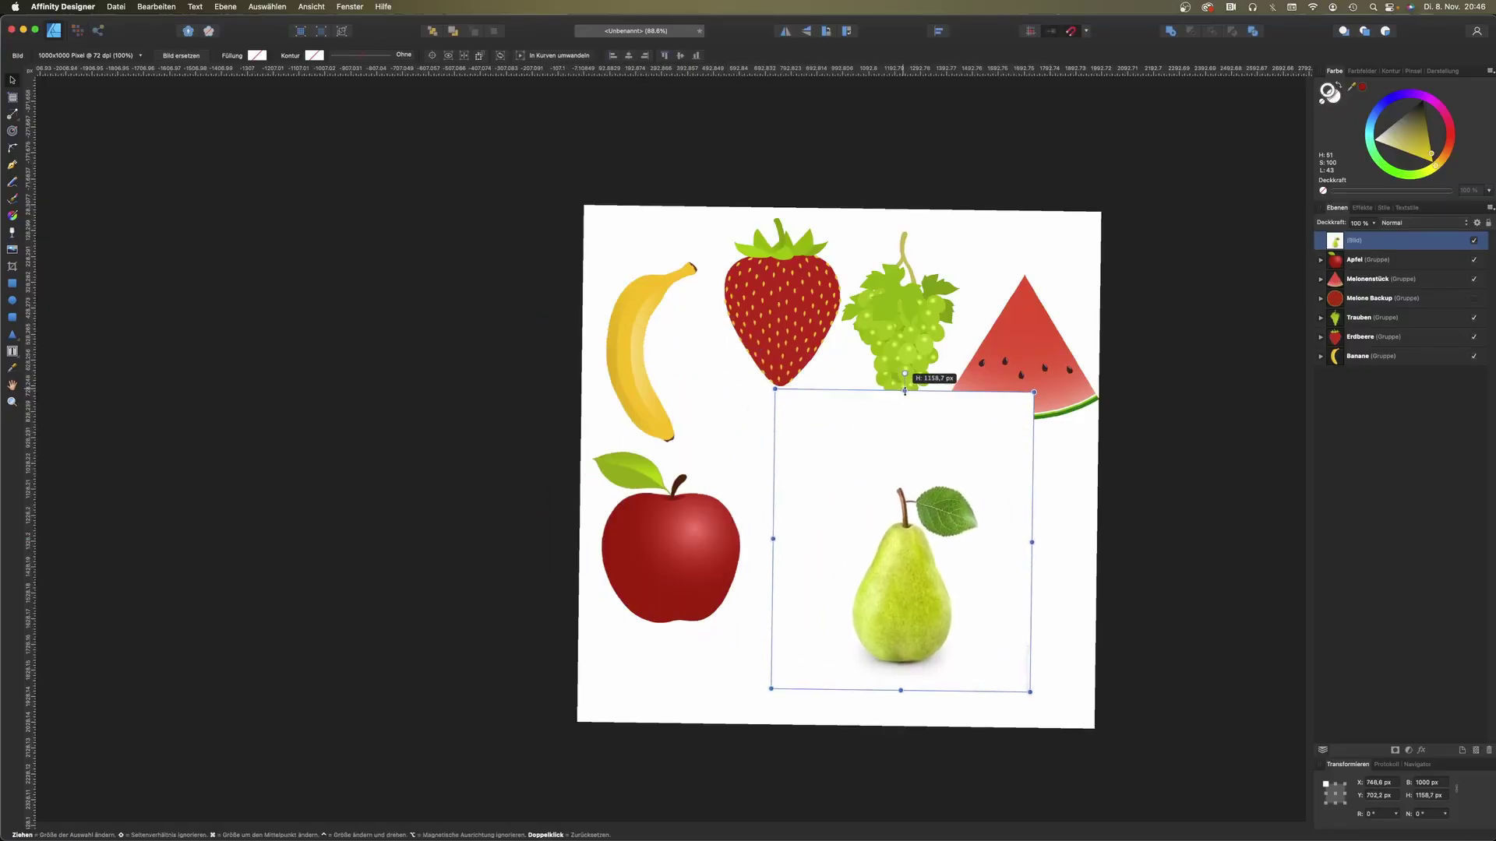
scroll(820, 477, up, 5)
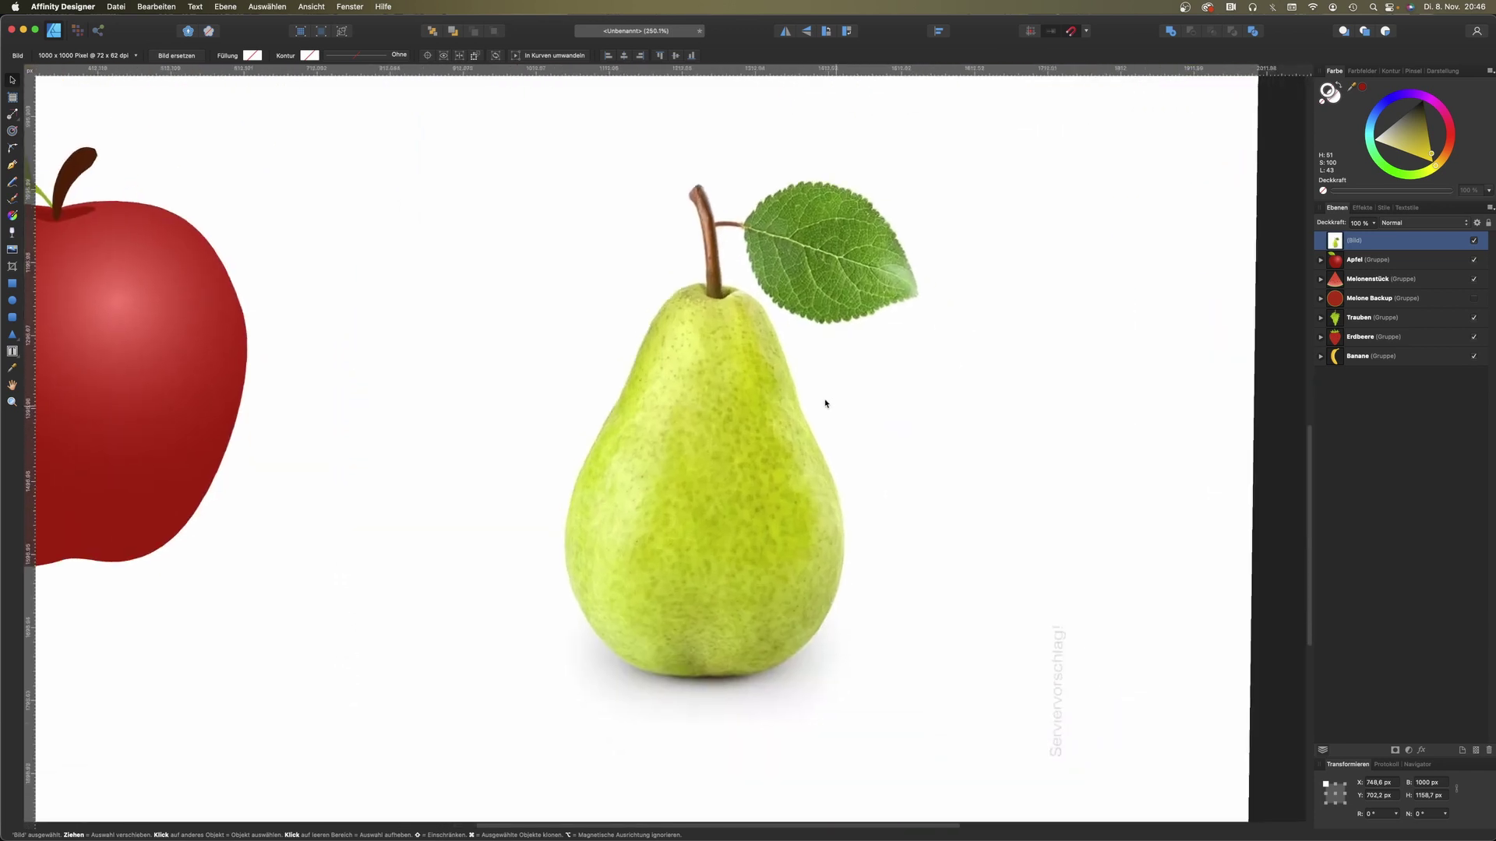
scroll(826, 403, right, 1)
key(super+l)
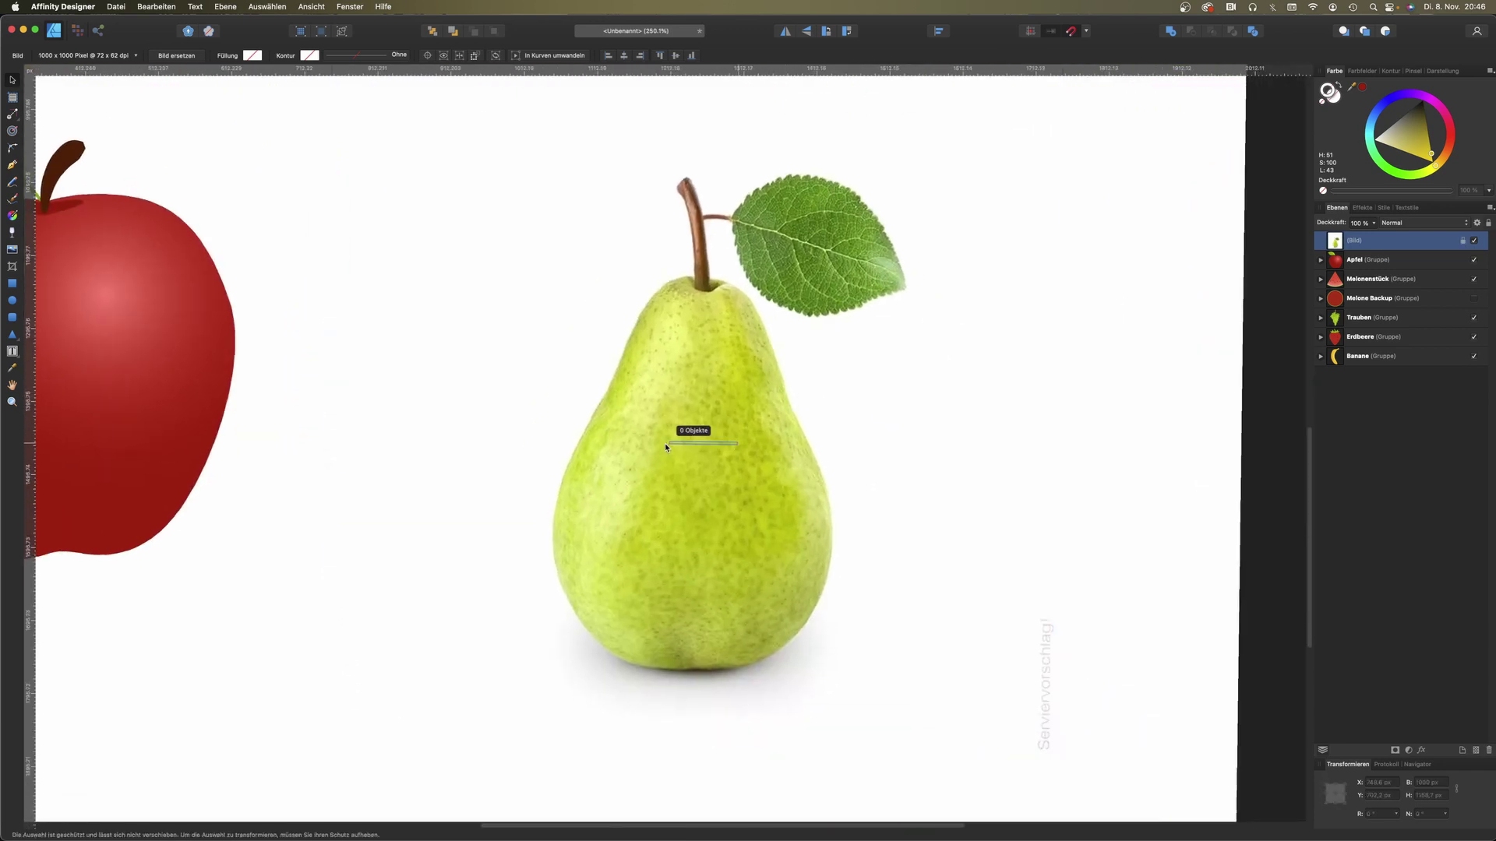
Step: Trace the pear body as a solid yellow-green shape and start a stem path
click(12, 165)
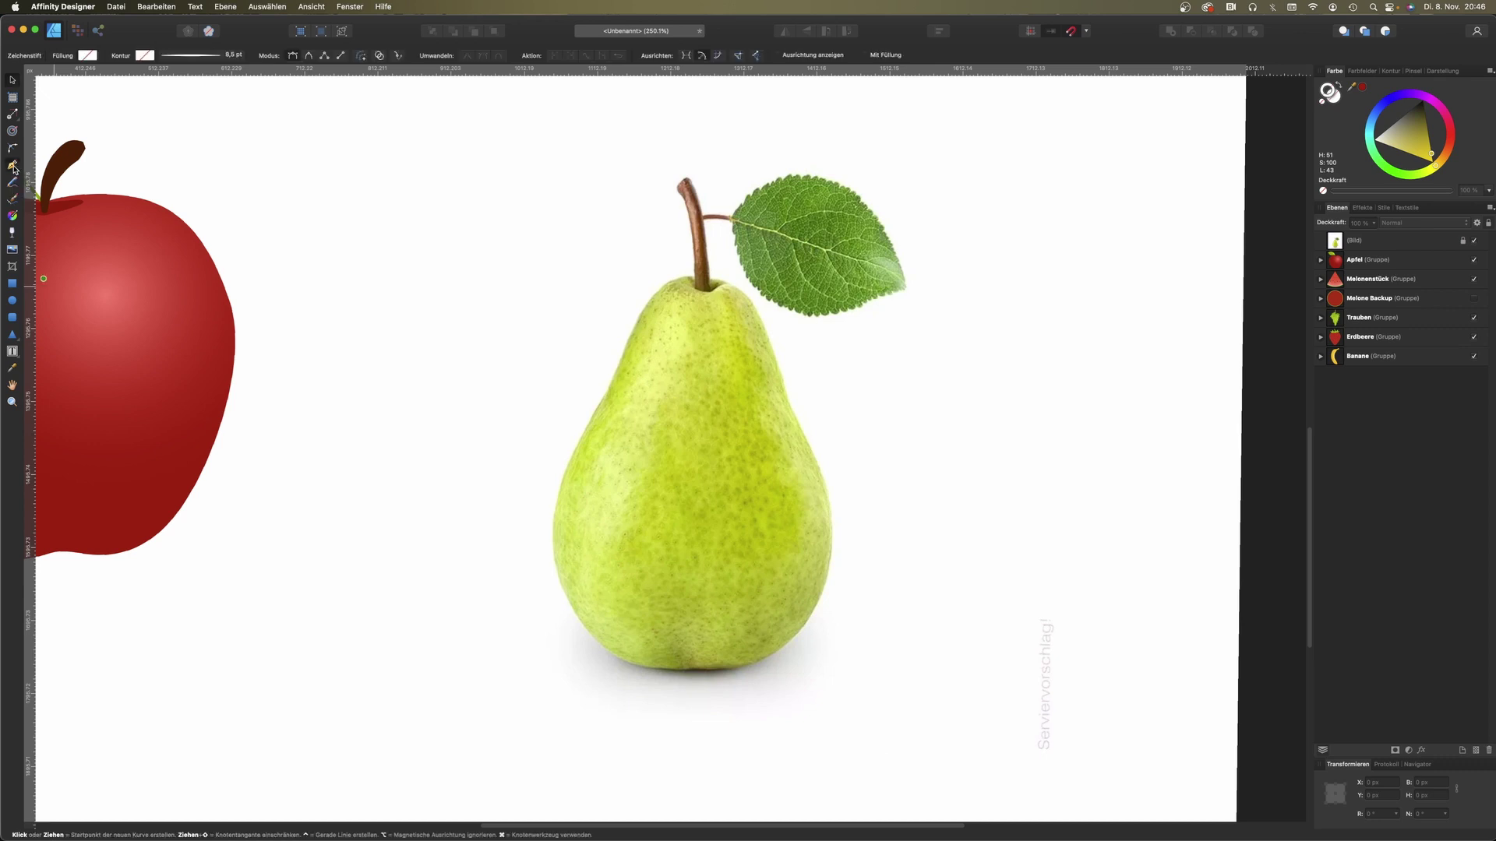
click(699, 276)
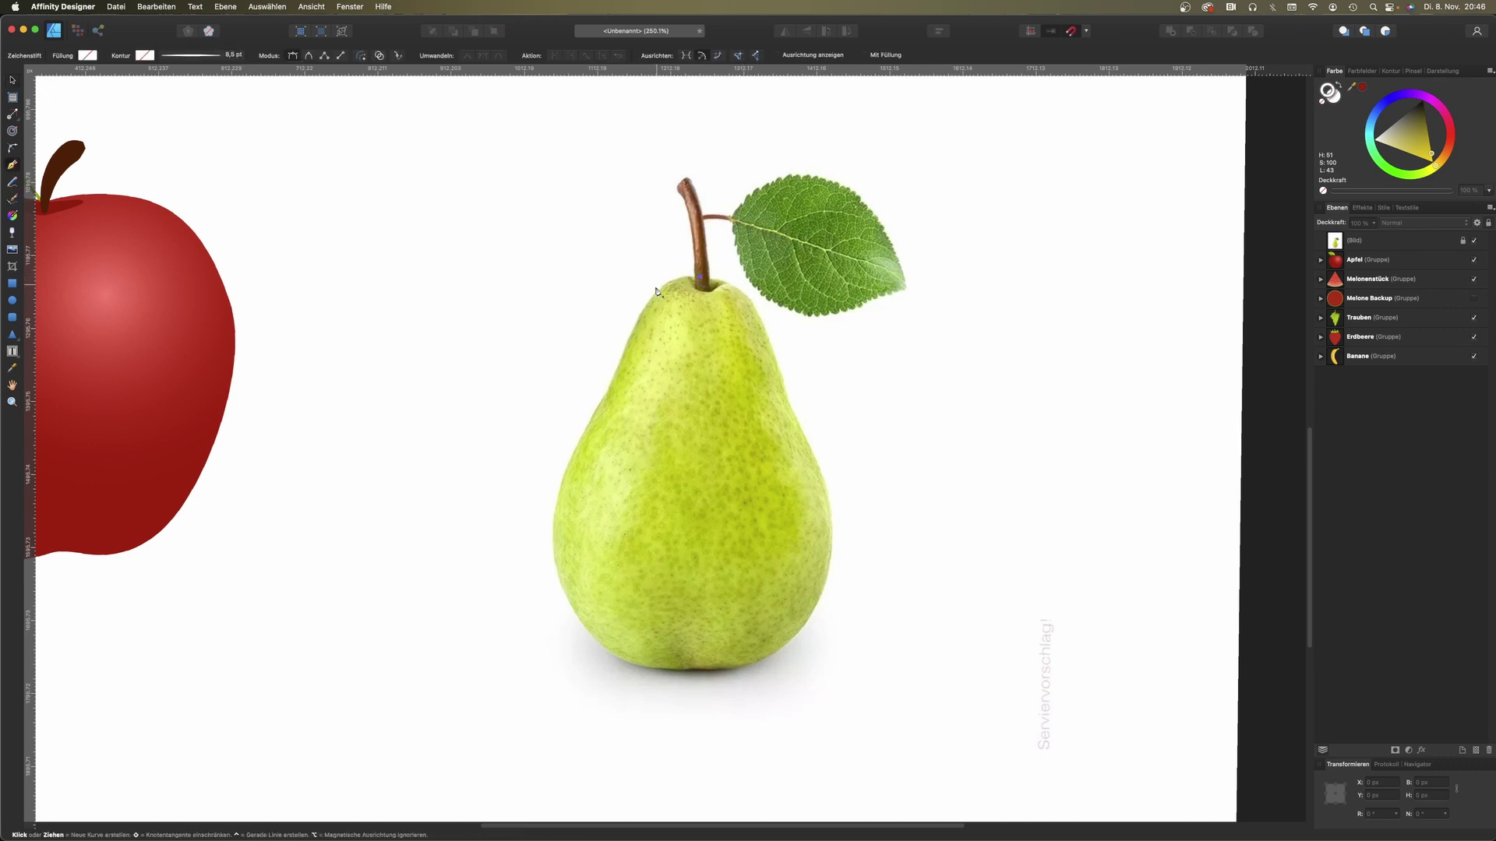
drag(652, 301, 635, 324)
drag(596, 405, 596, 421)
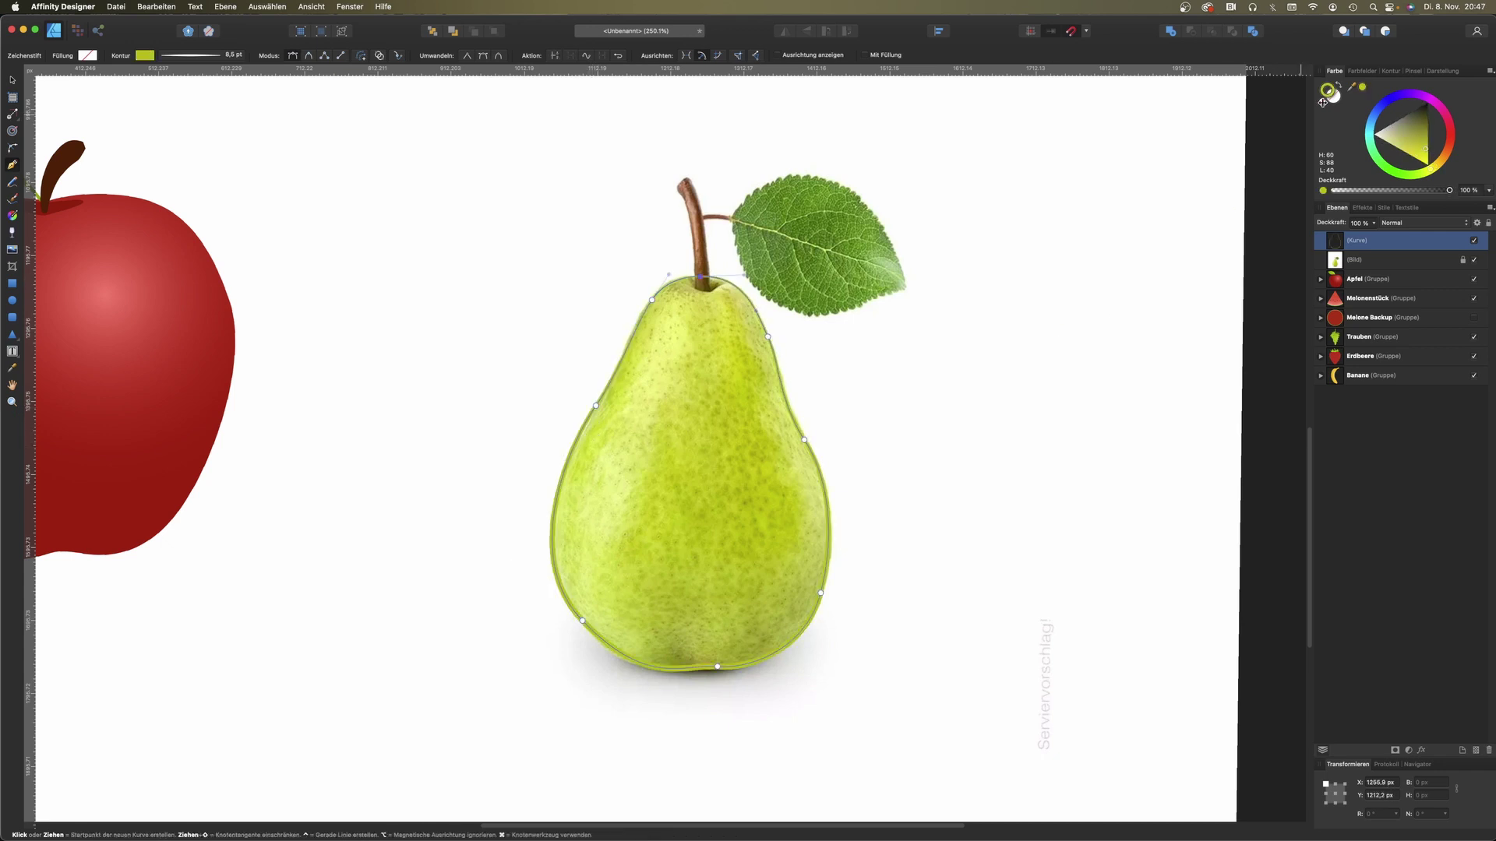
click(1322, 102)
key(a)
click(952, 503)
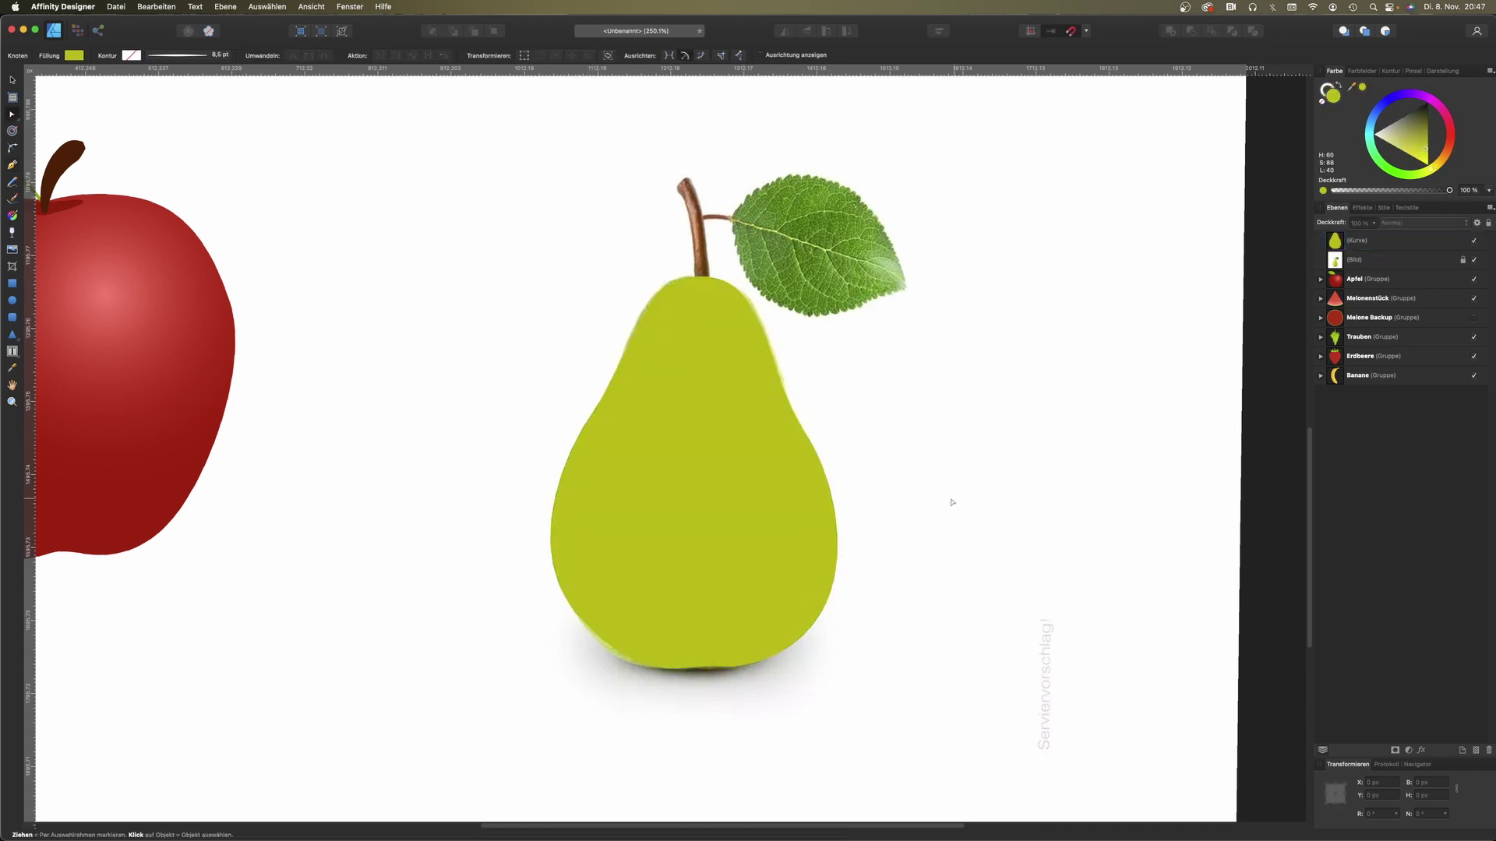
click(16, 167)
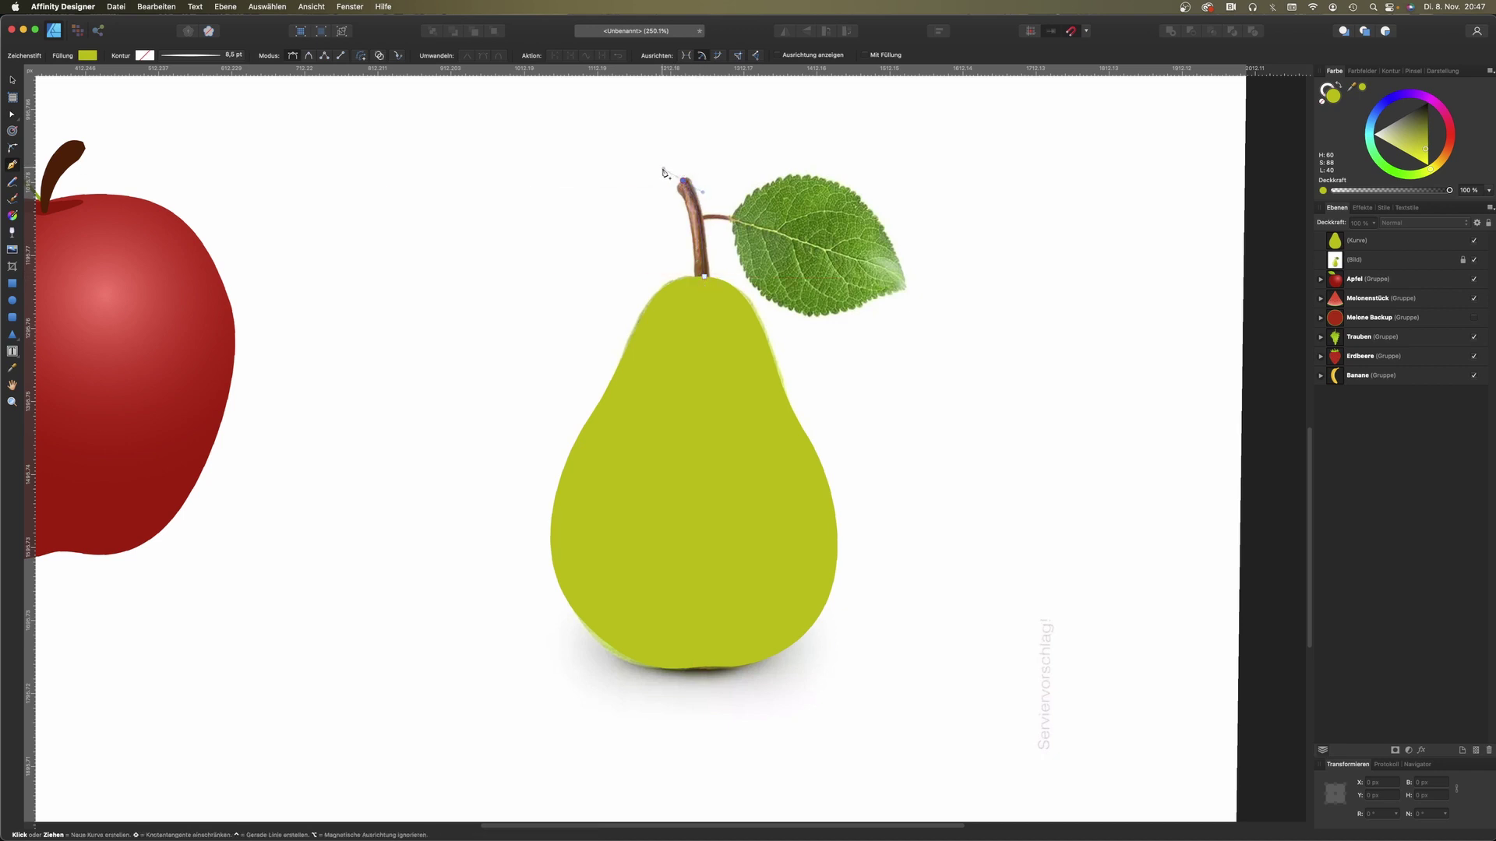
key(Return)
Step: Colour the stem's stroke with the brown sampled from the pear photo
key(v)
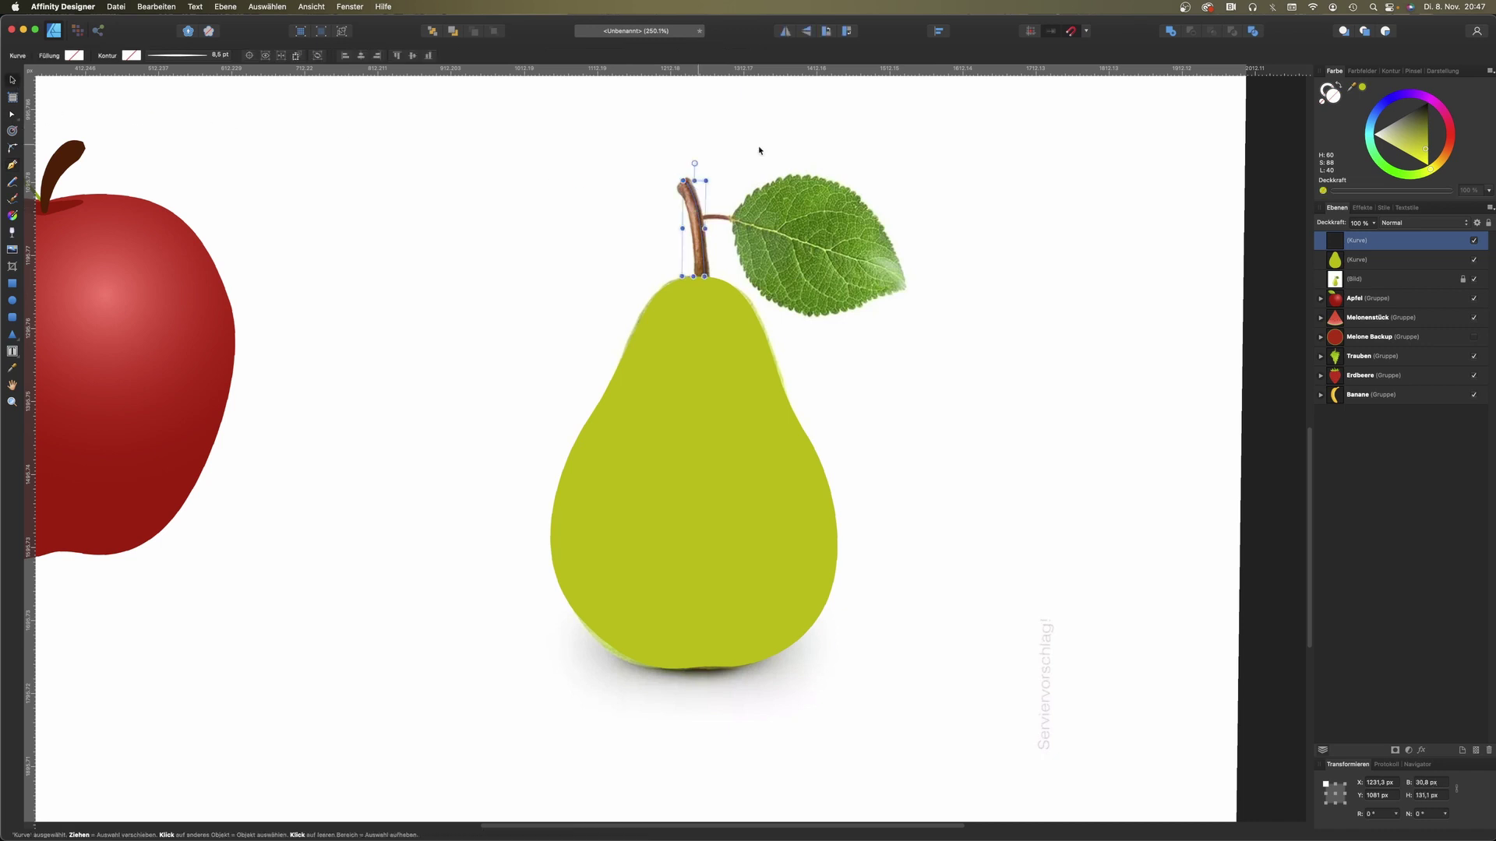
drag(1346, 89, 697, 219)
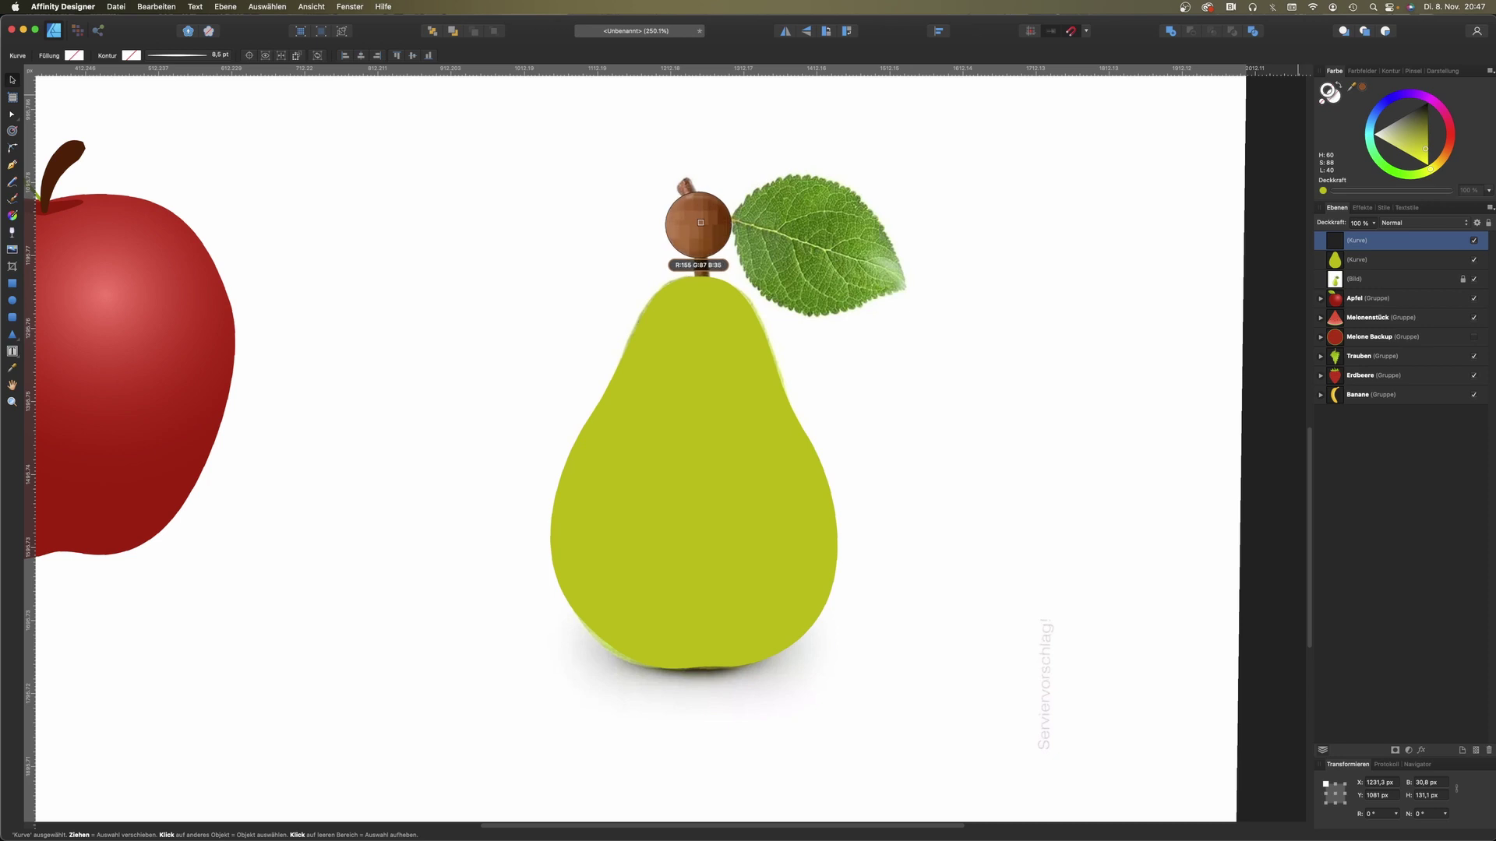
drag(697, 219, 699, 228)
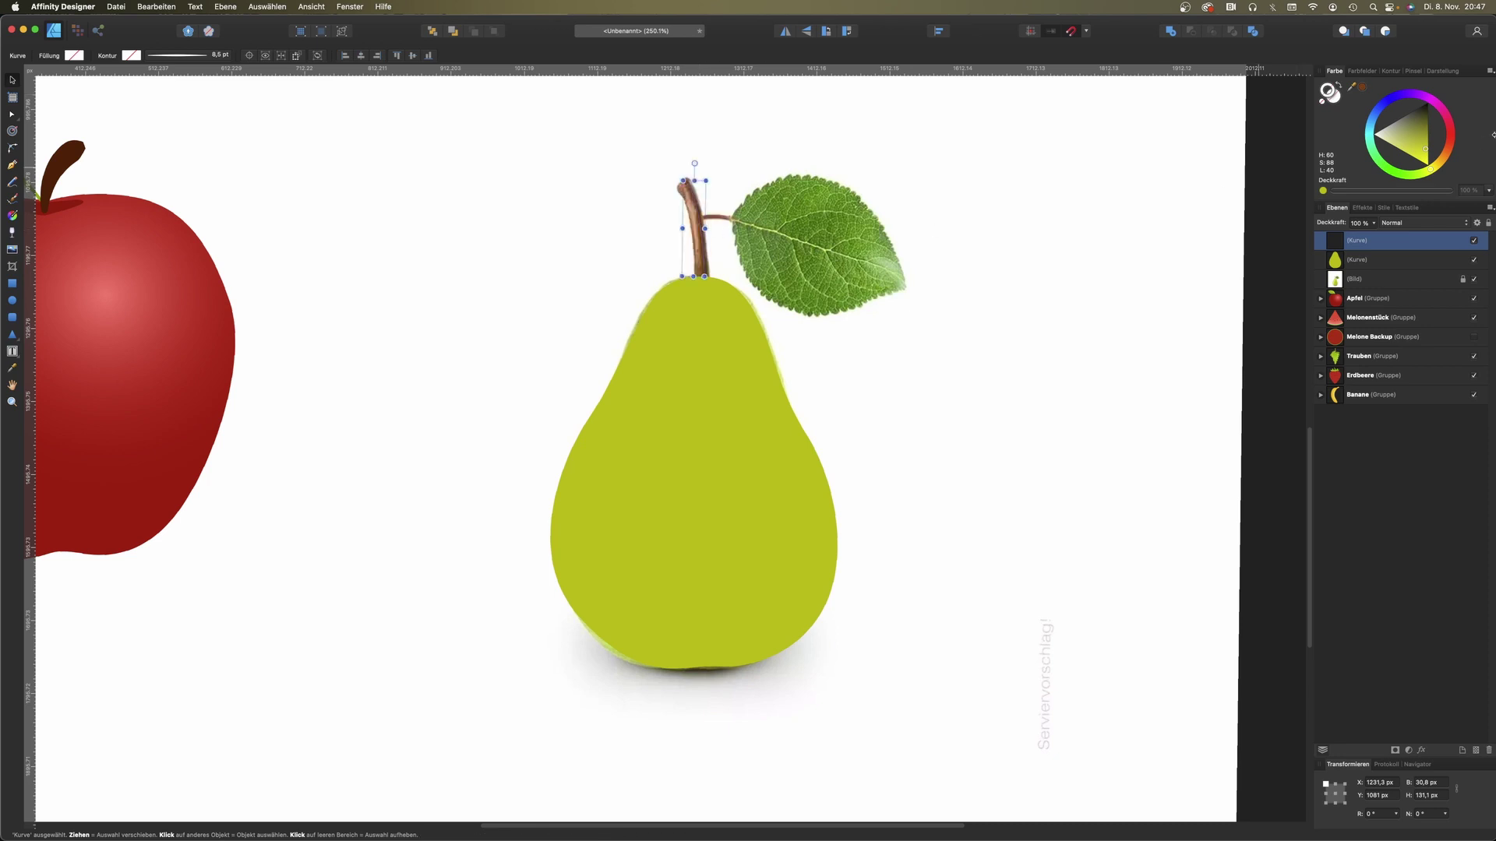
click(1360, 87)
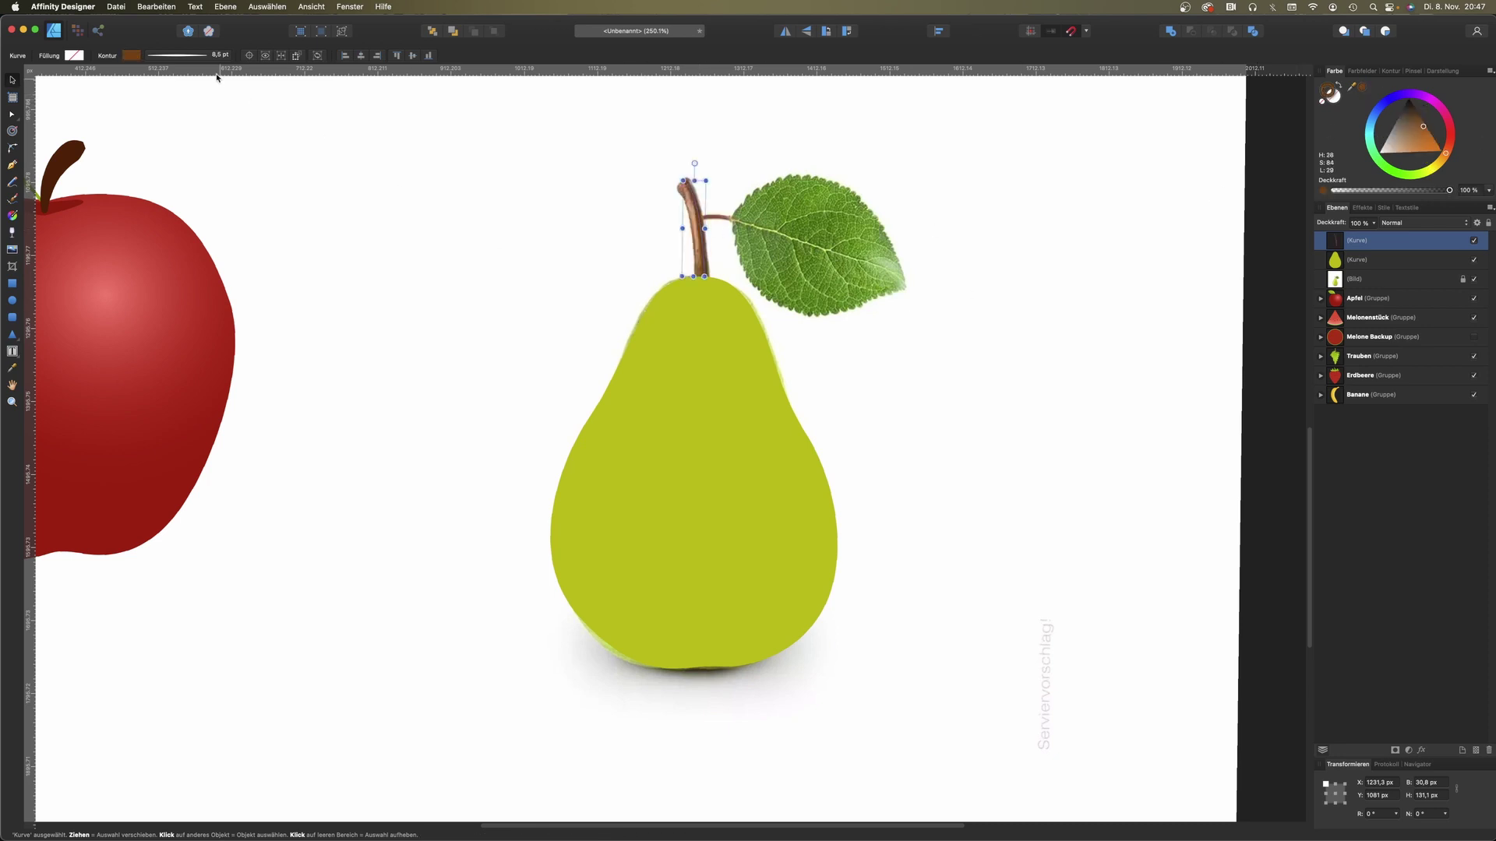
Step: Widen the stem stroke to 23 pt, taper it with a pressure profile, and nudge it into place
click(201, 56)
drag(184, 93, 195, 93)
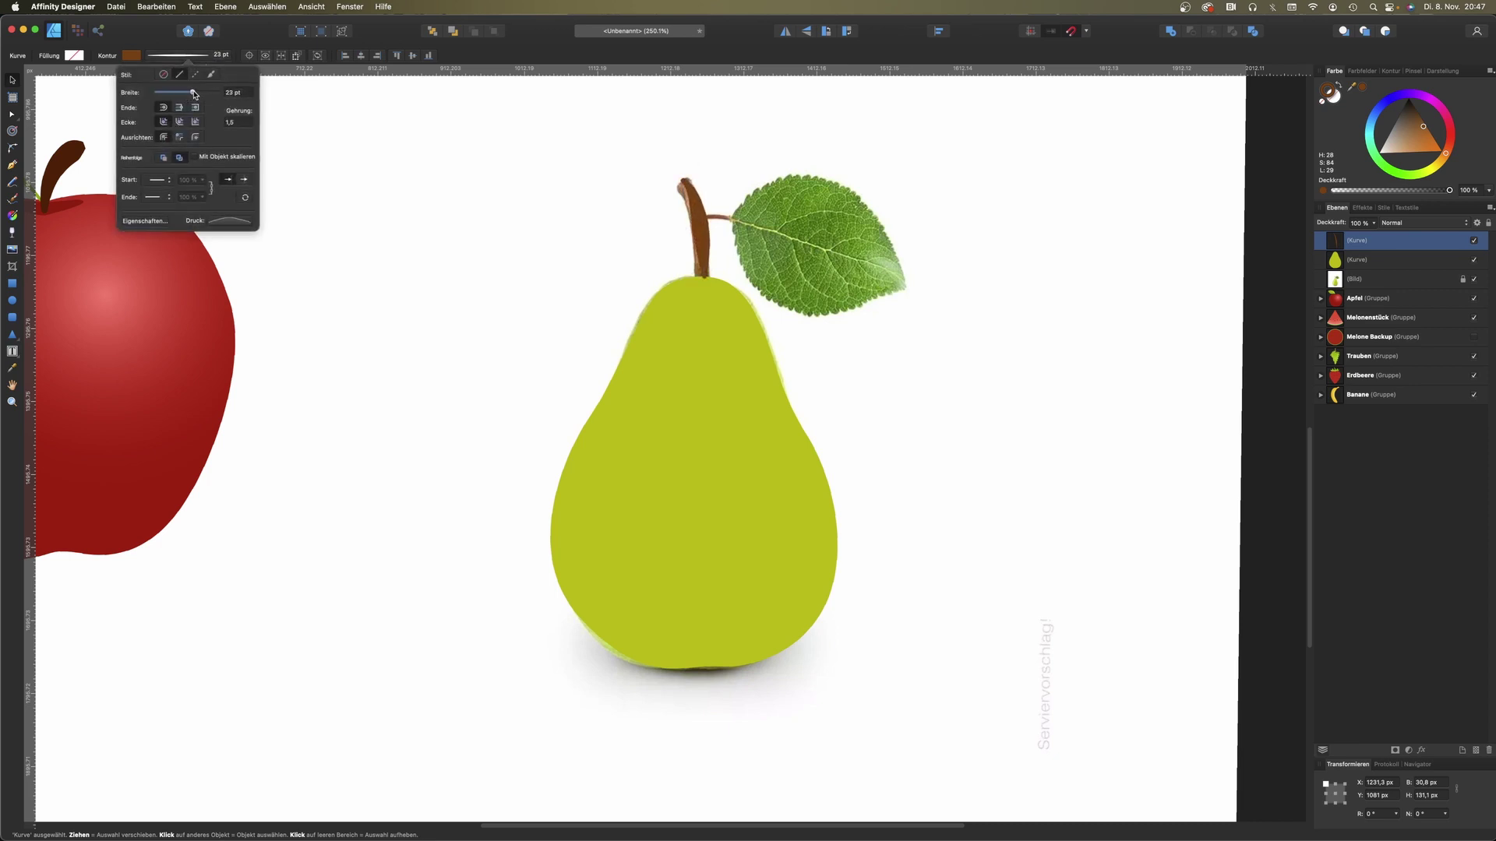
click(230, 220)
drag(281, 231, 339, 228)
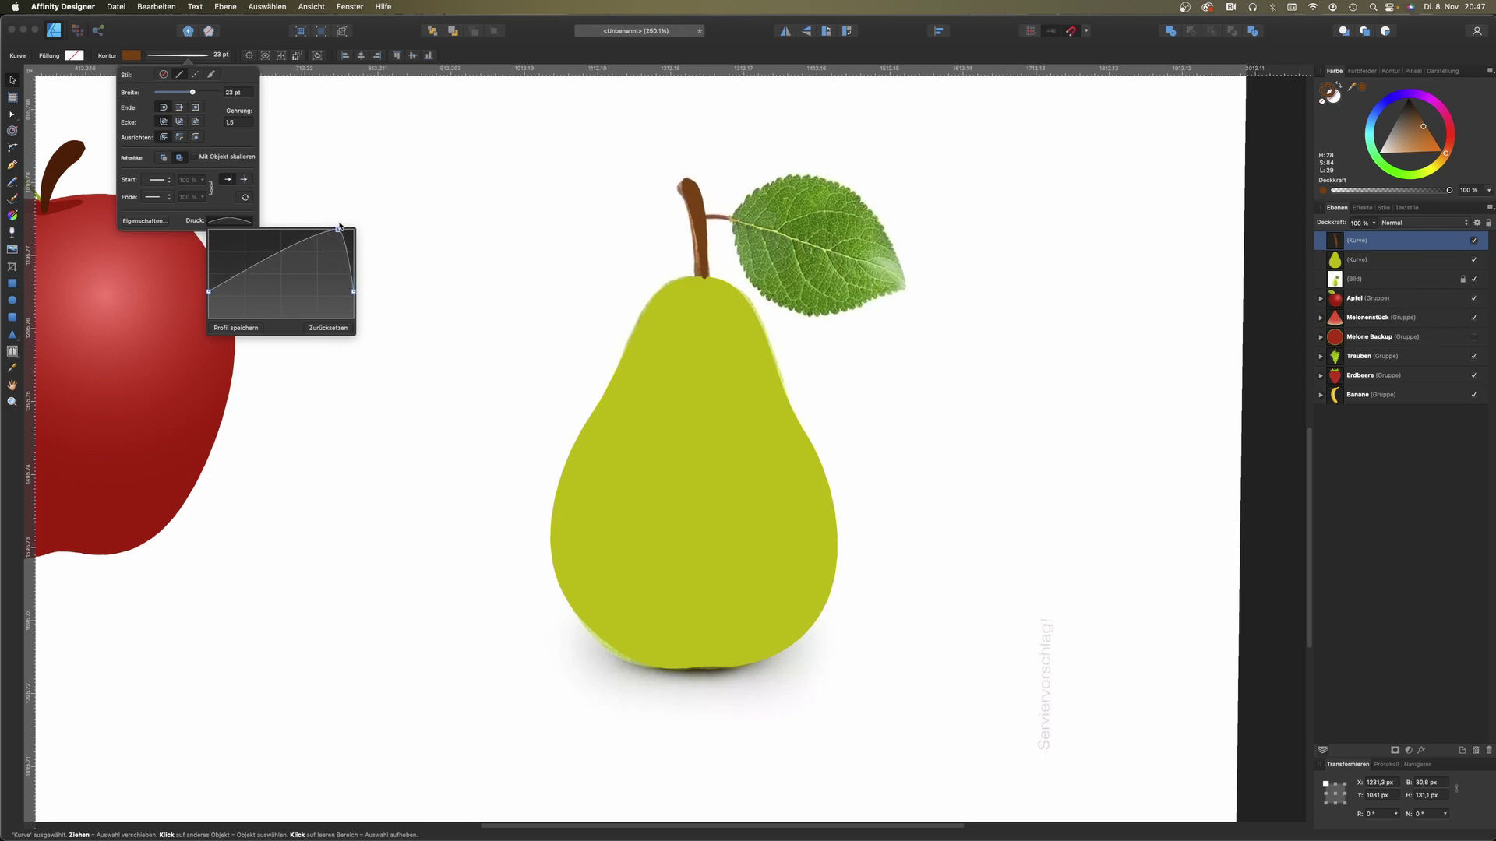
drag(209, 293, 216, 281)
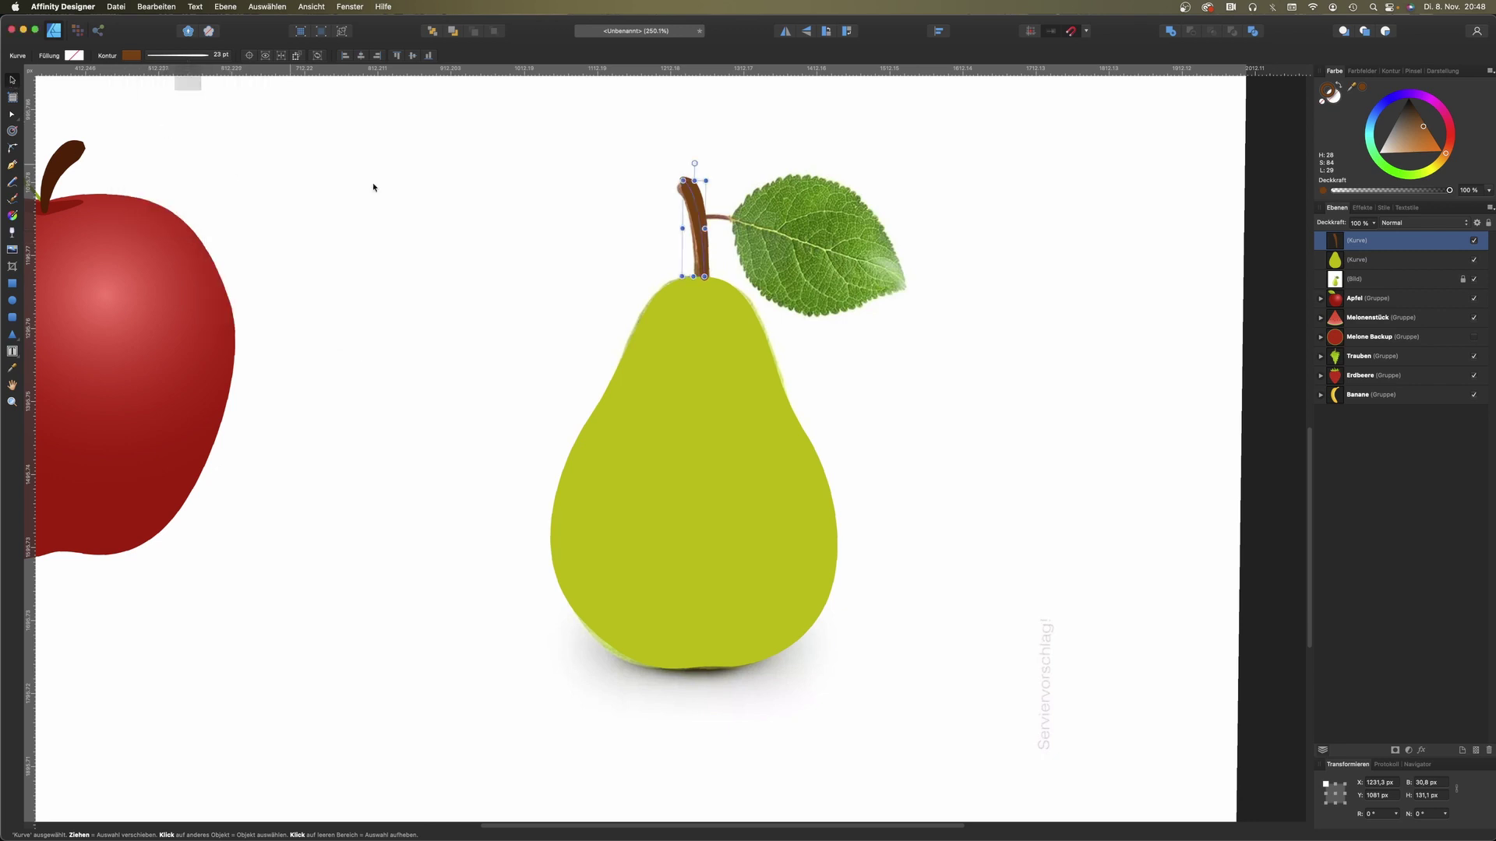
drag(699, 238, 694, 243)
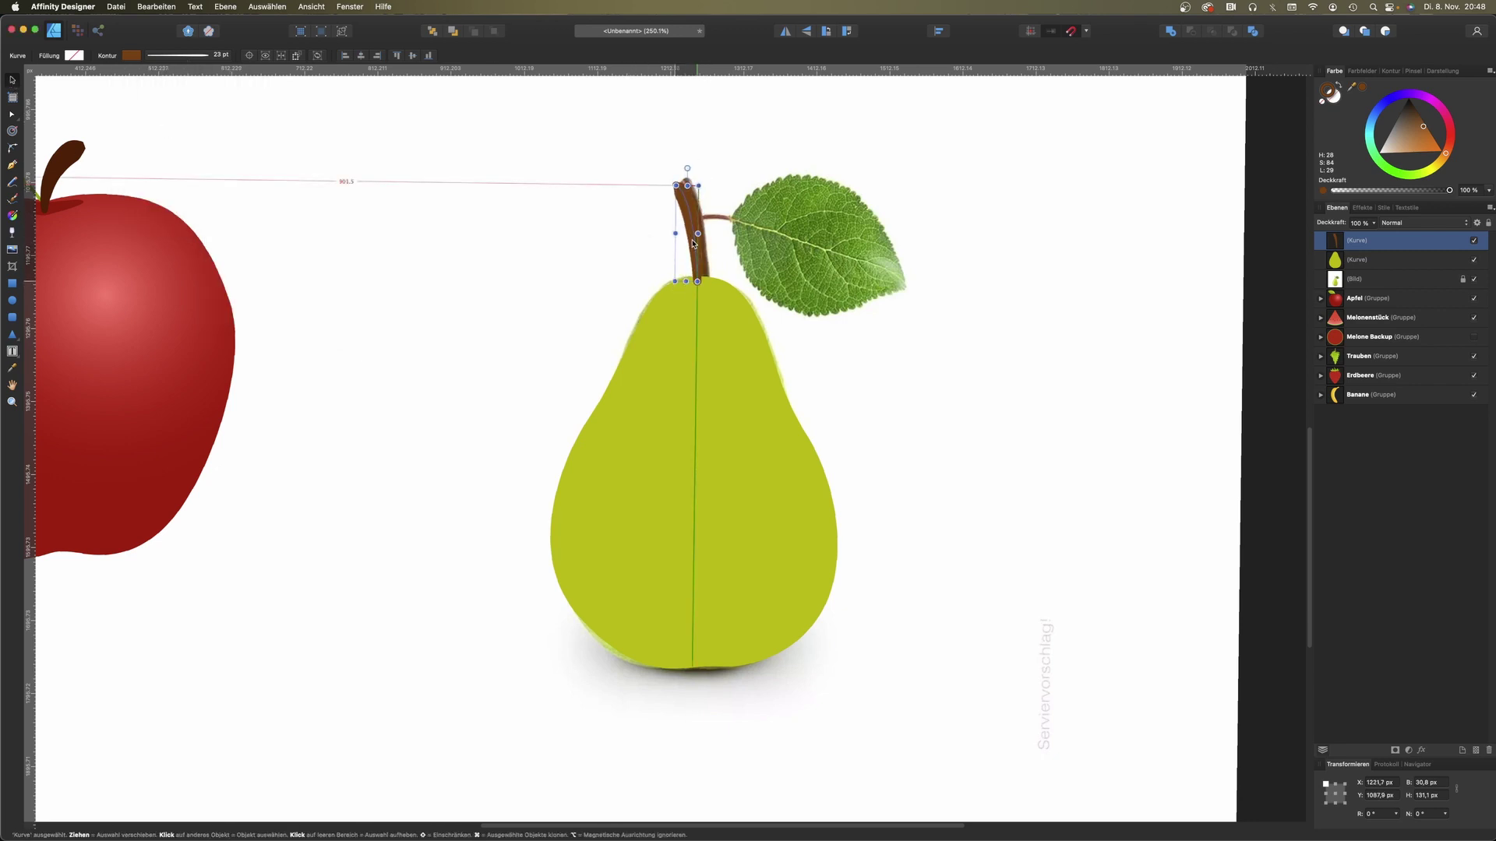
click(824, 316)
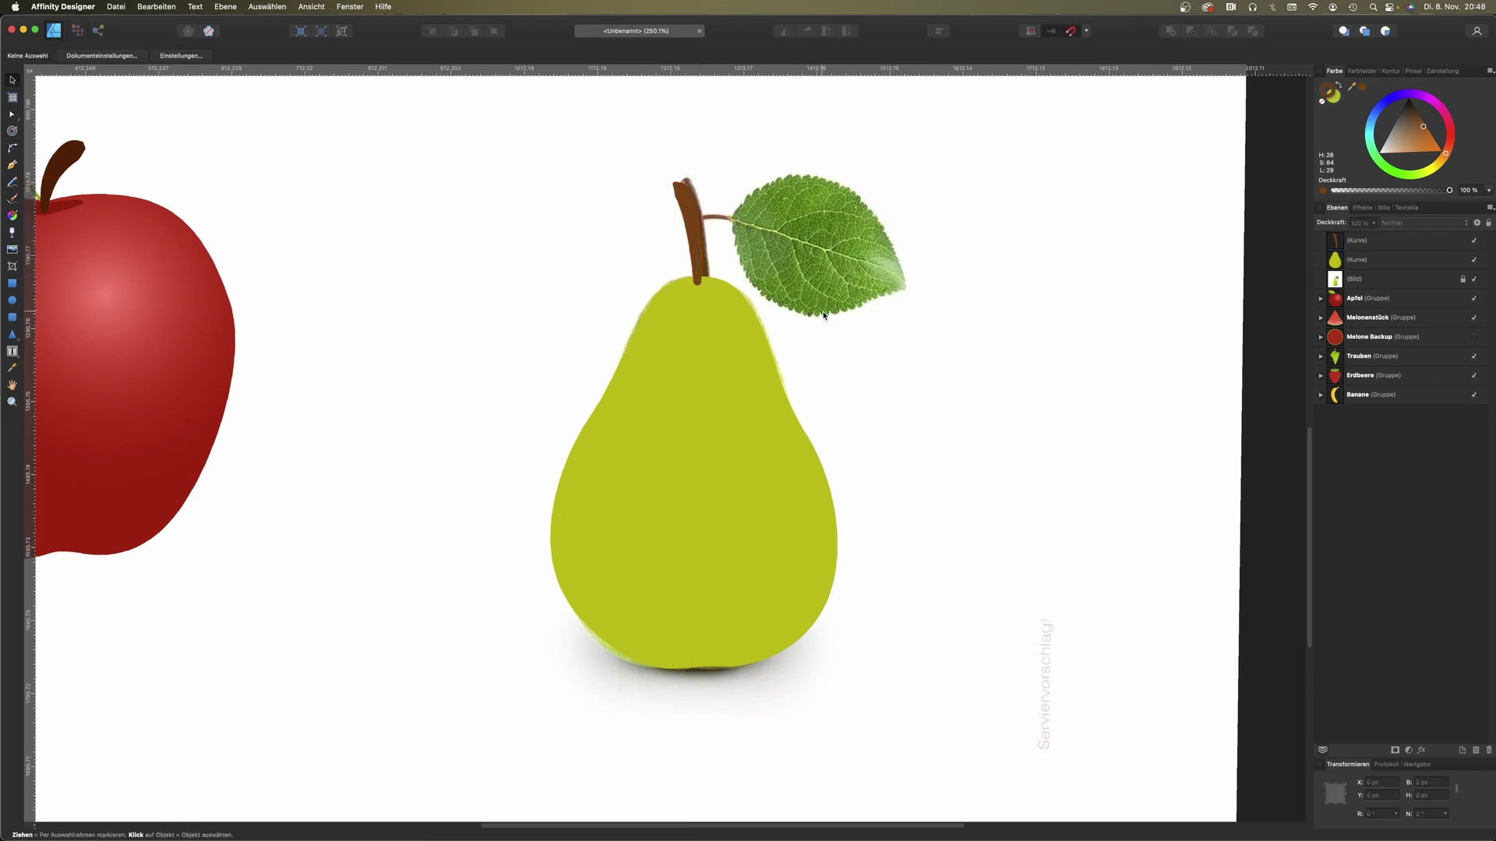
Step: Draw a curved twig from the stem toward the leaf with a thin 6 pt stroke
click(18, 169)
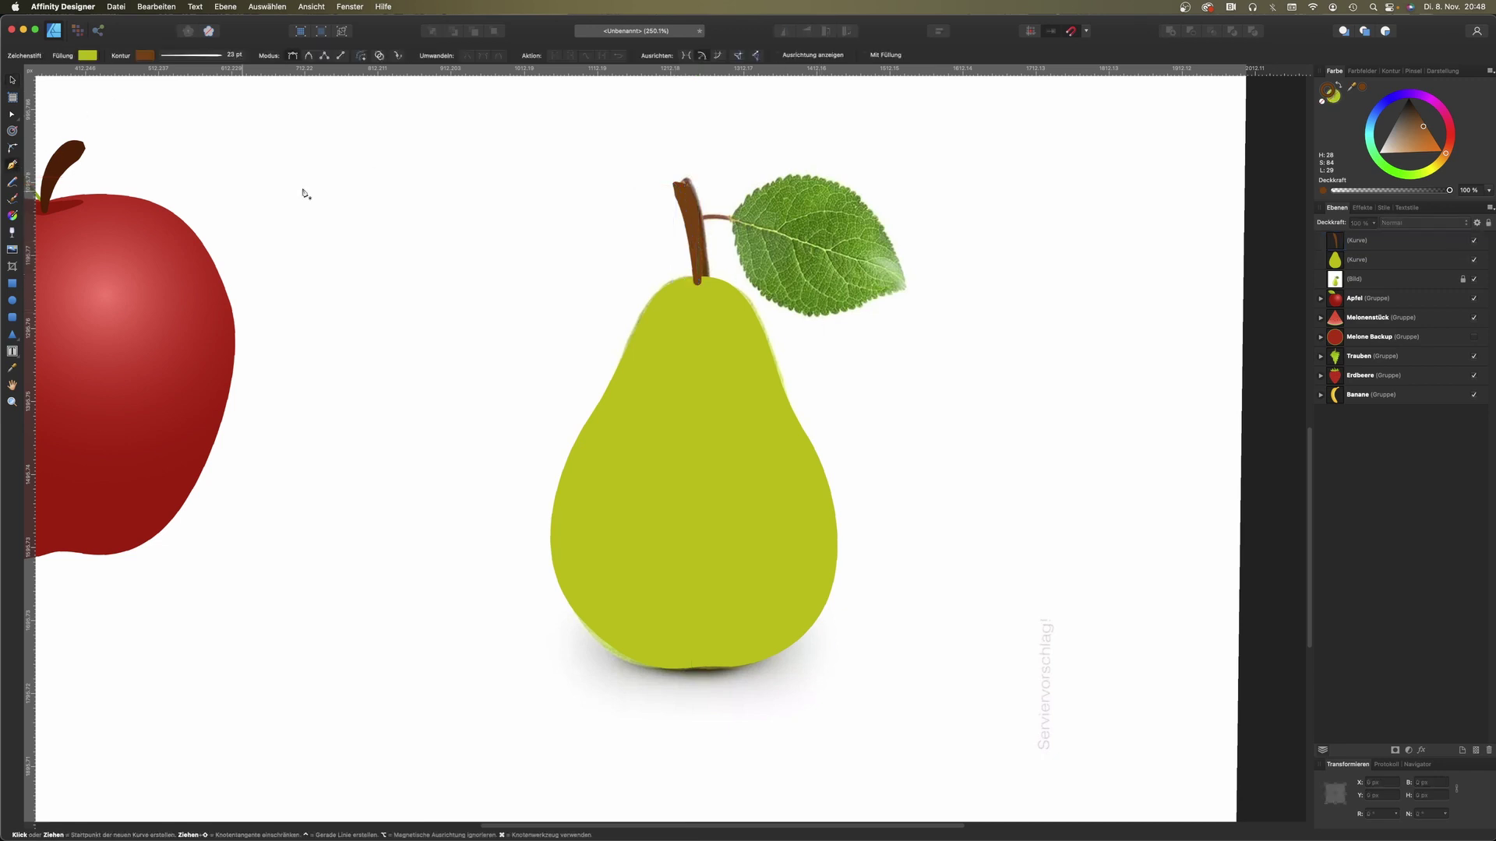
drag(731, 221, 756, 230)
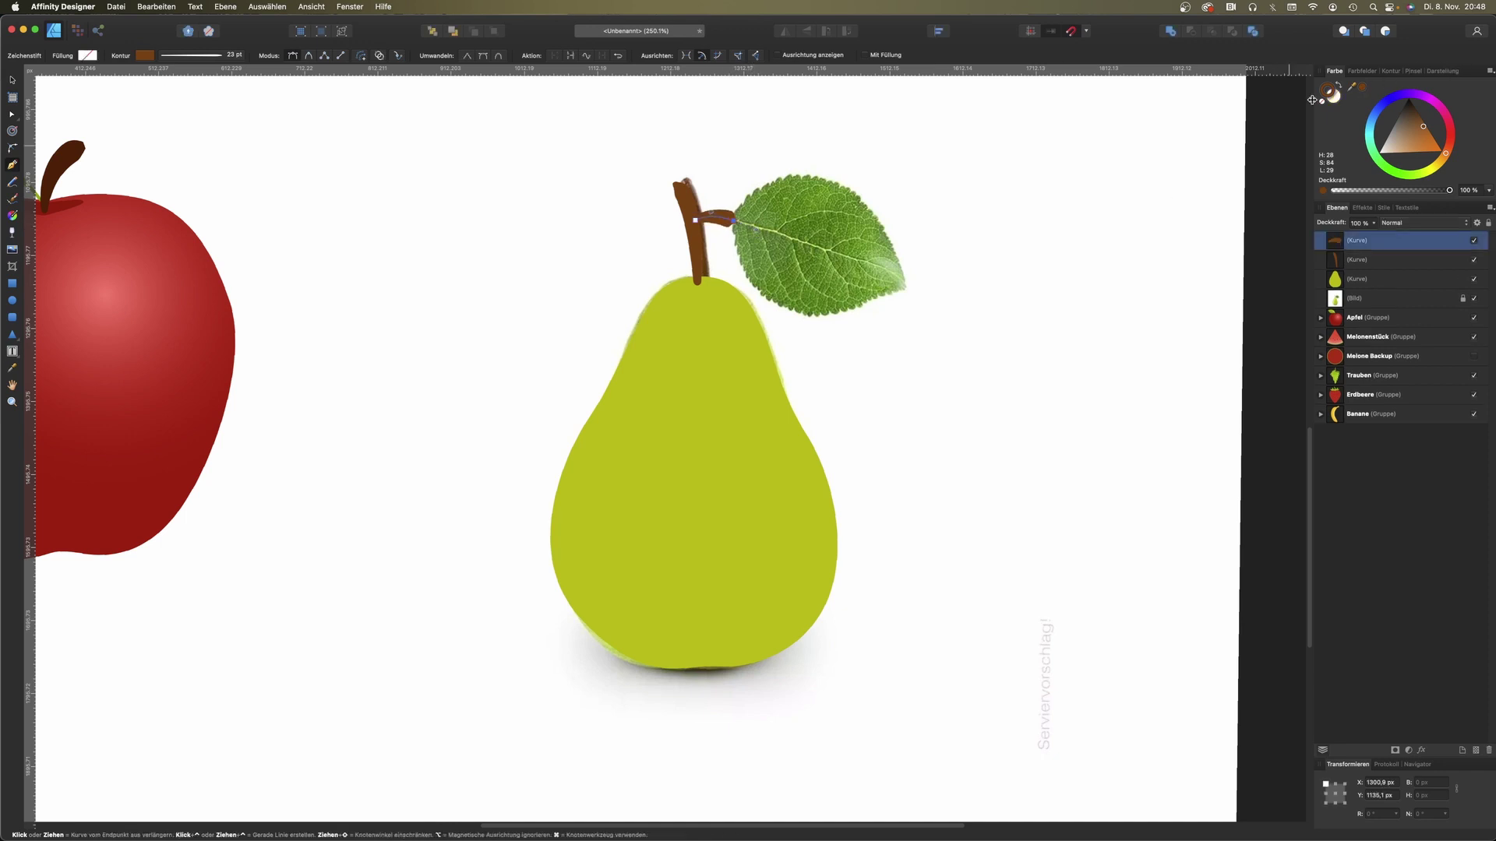
click(230, 56)
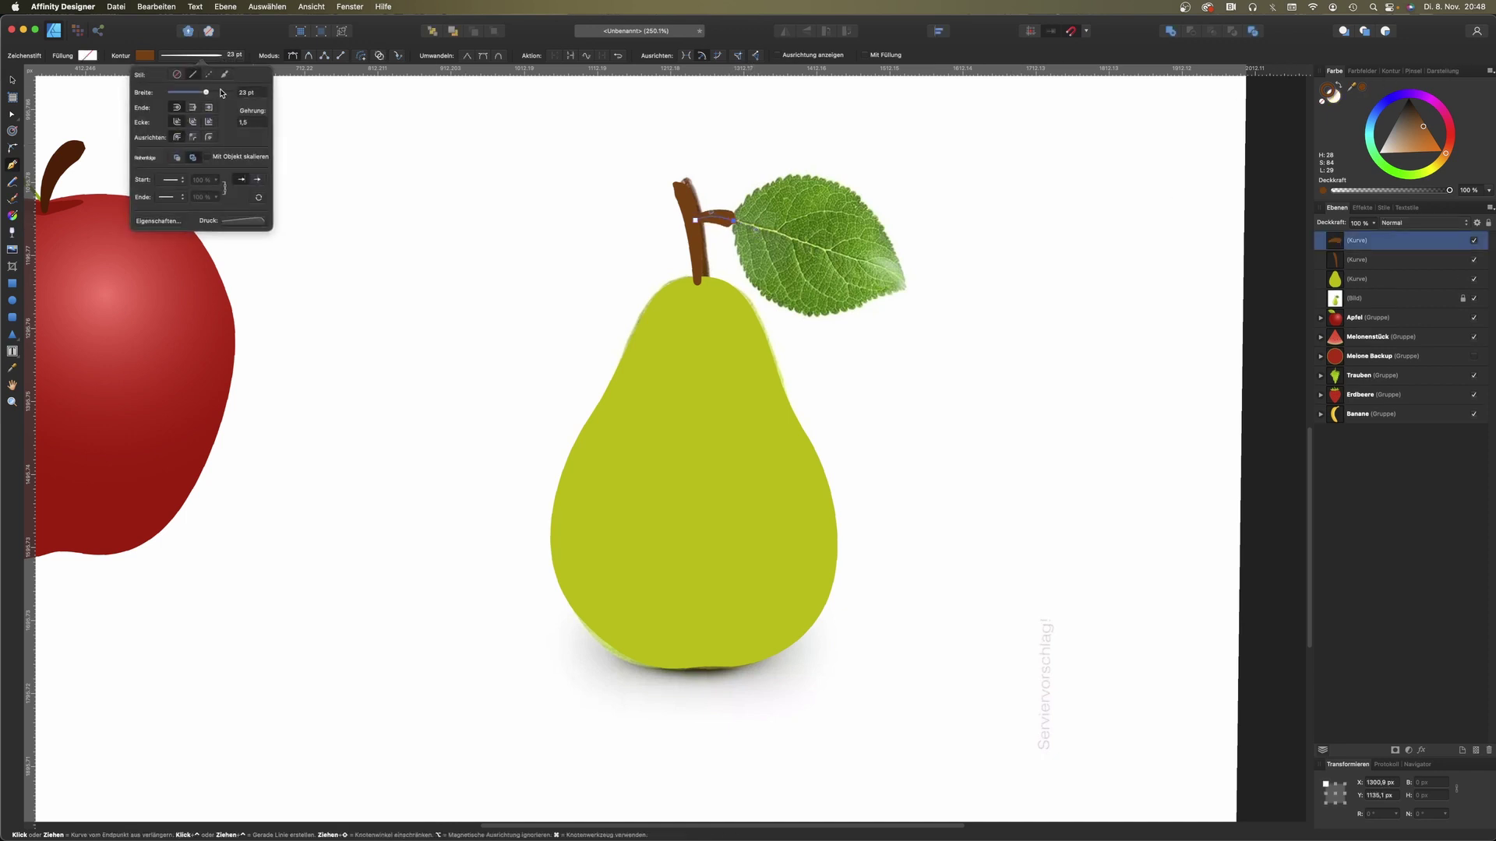
drag(209, 95, 195, 95)
click(14, 80)
click(185, 154)
click(13, 164)
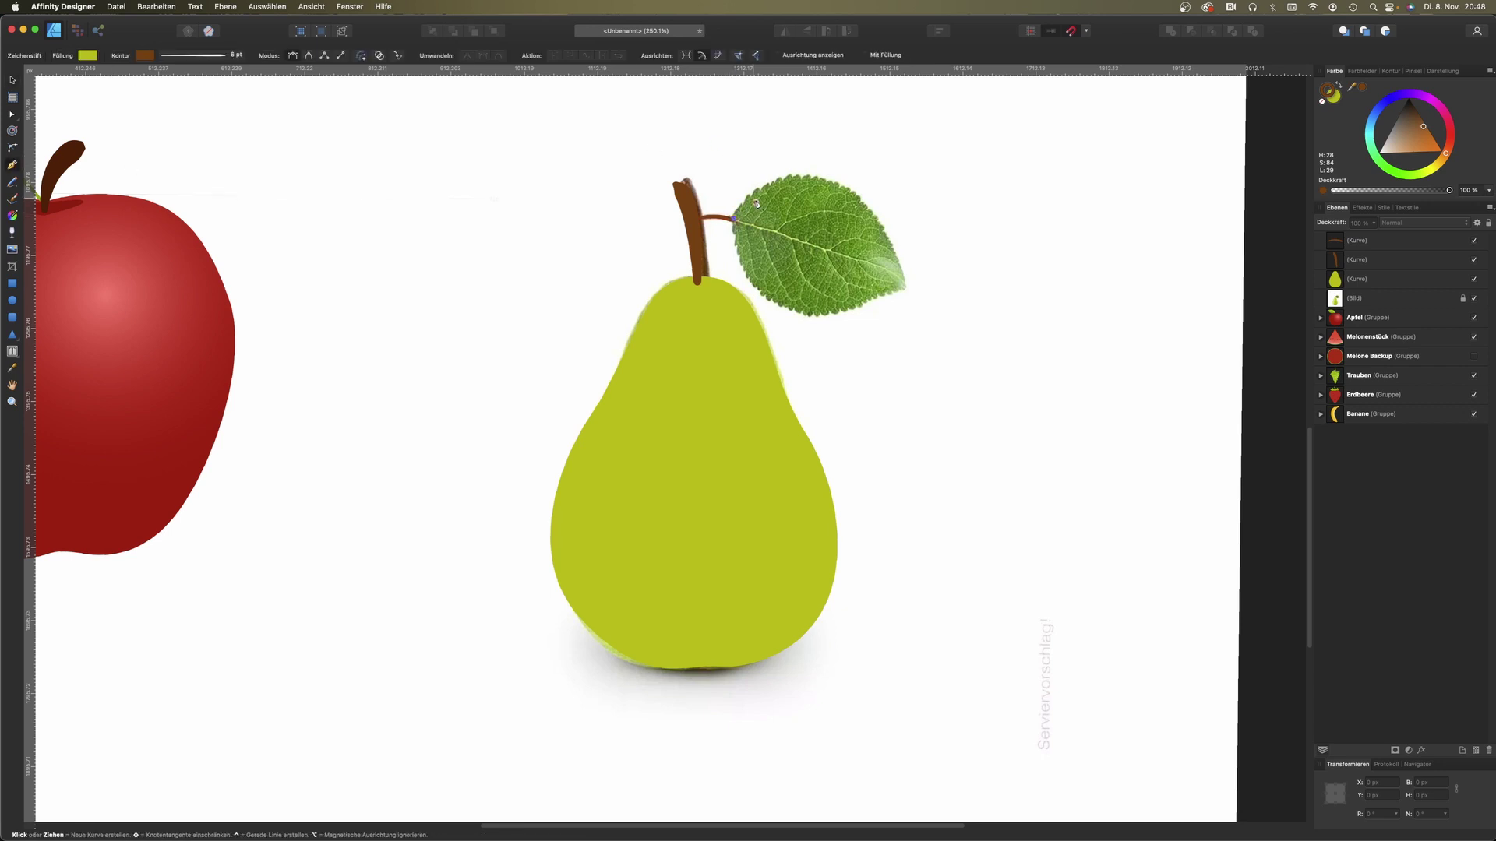
Step: Trace the pear's leaf outline and fill it green
click(787, 179)
click(904, 289)
click(818, 315)
click(733, 219)
Step: Rotate the leaf and twig together to about -18 degrees
shift+click(659, 232)
scroll(659, 232, down, 3)
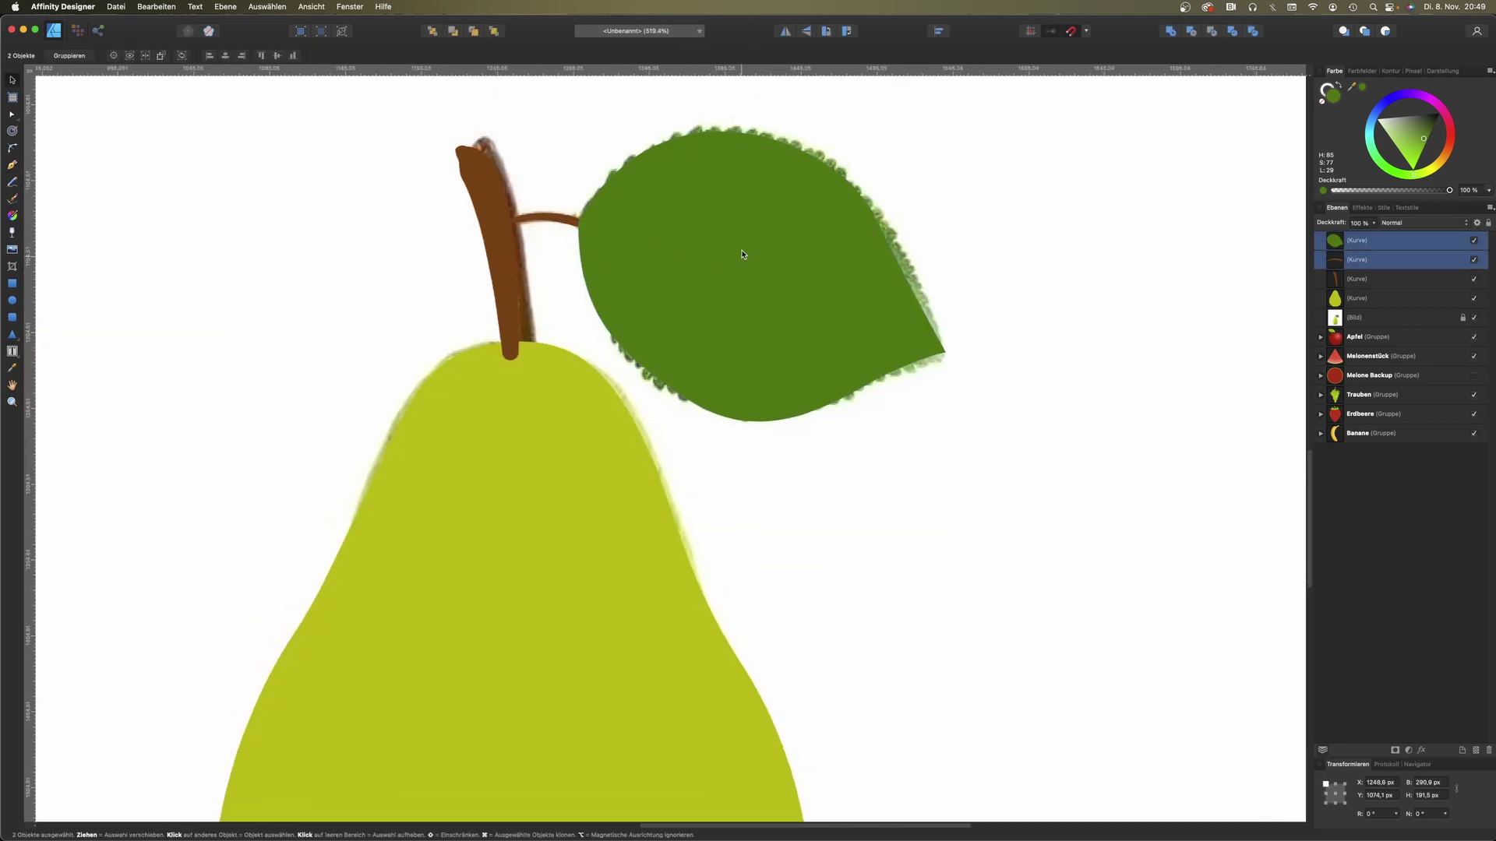
scroll(758, 258, down, 2)
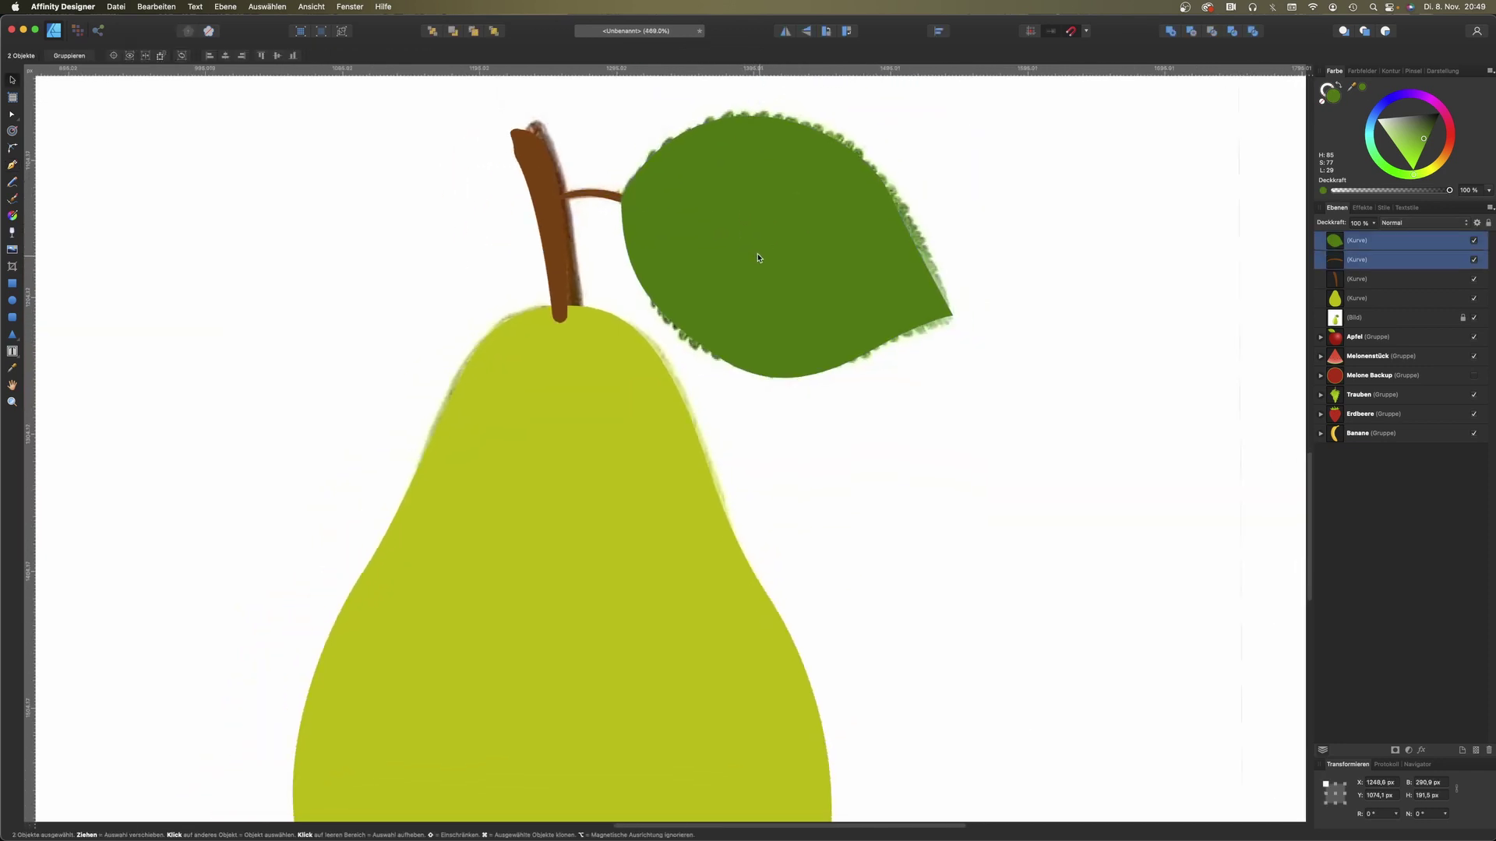
scroll(761, 260, down, 3)
mouse_move(766, 214)
mouse_down()
mouse_move(738, 269)
mouse_move(739, 247)
mouse_up()
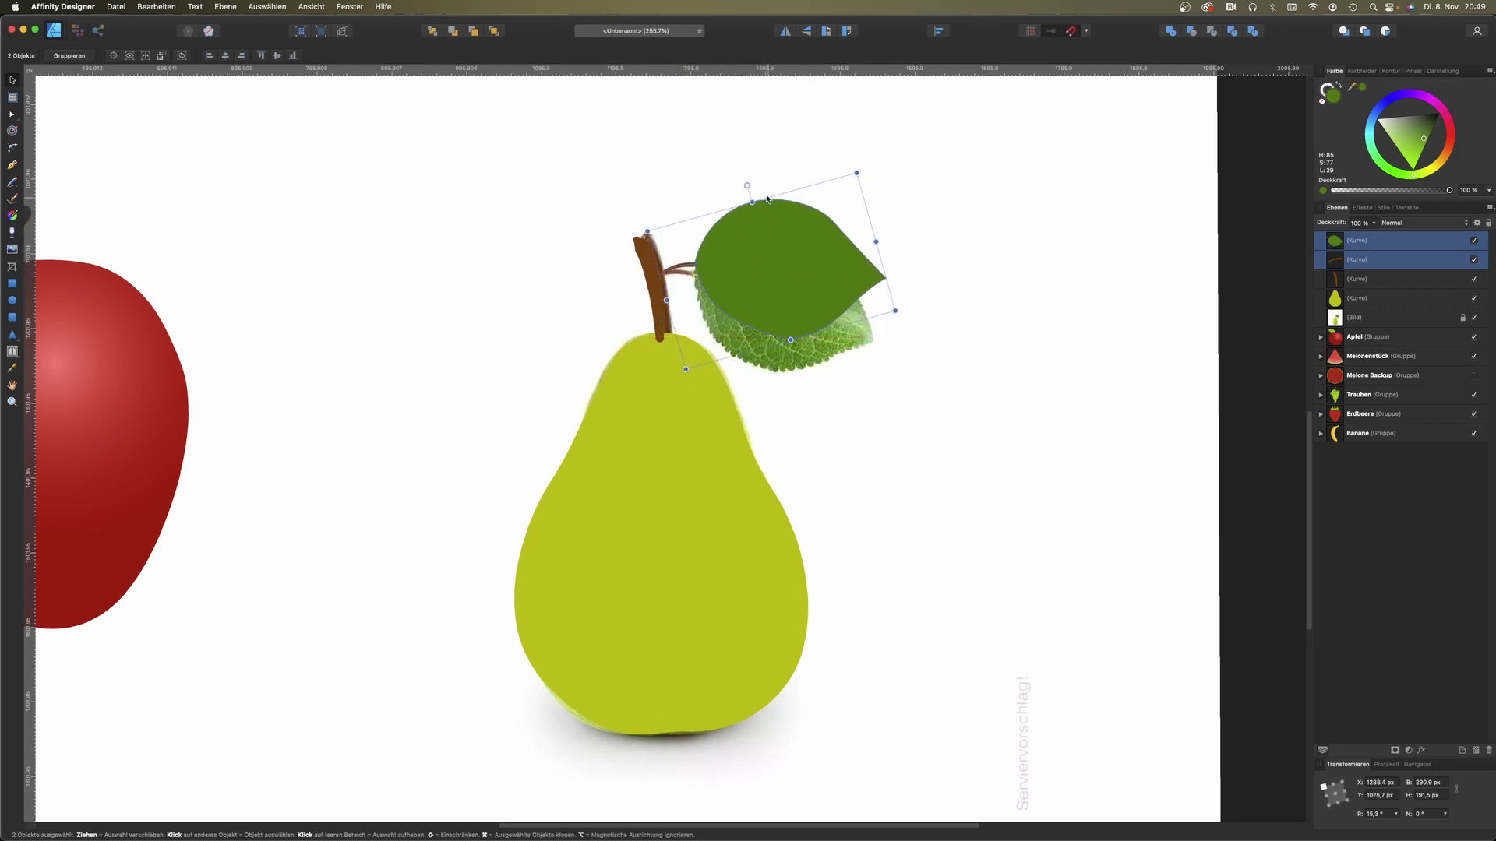
mouse_move(748, 185)
mouse_down()
mouse_move(771, 189)
mouse_move(749, 328)
mouse_up()
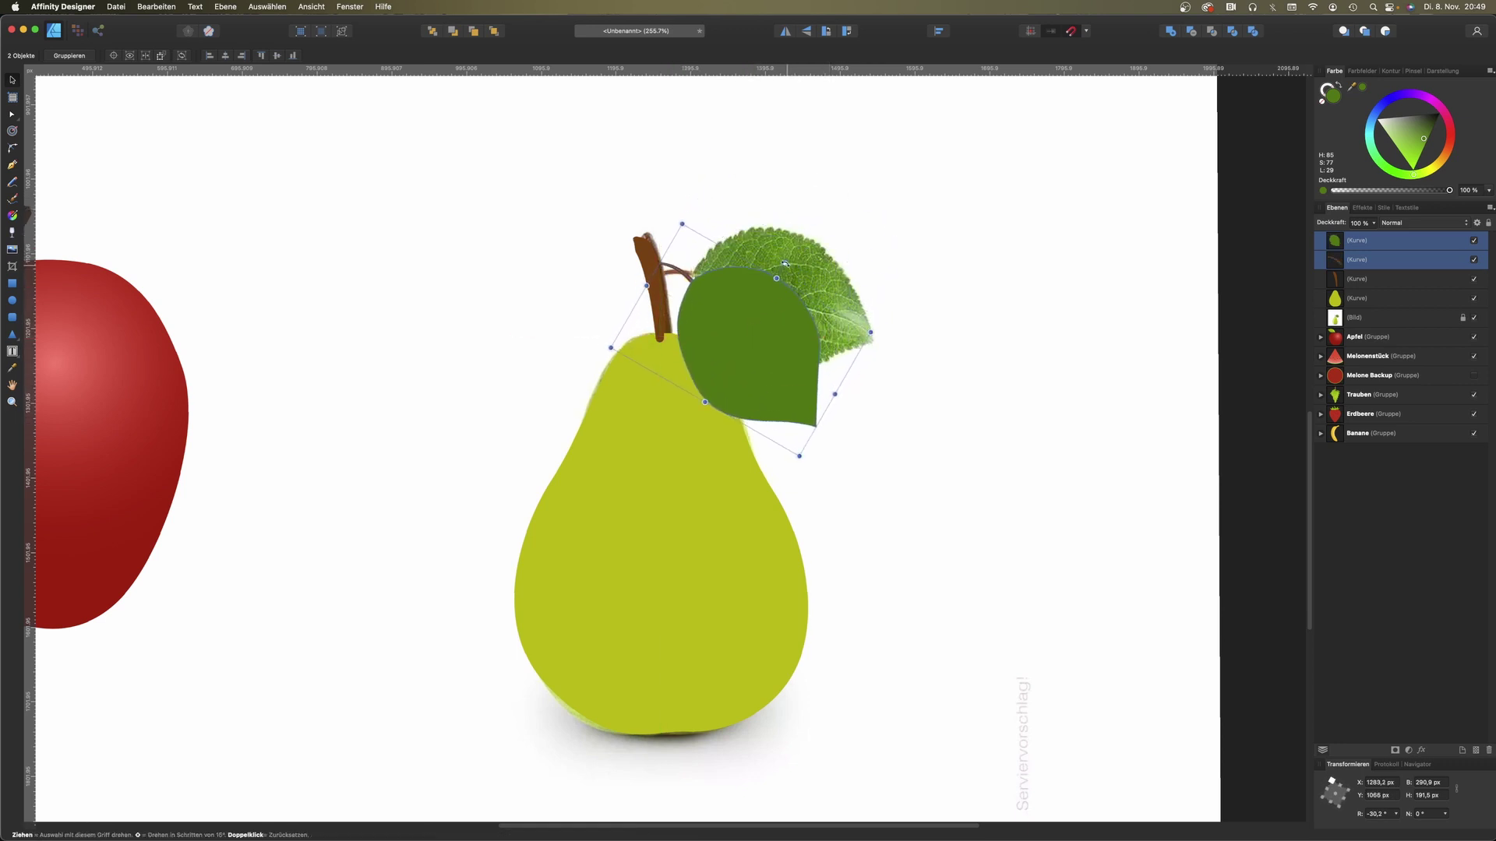
mouse_move(786, 263)
mouse_down()
mouse_move(769, 254)
mouse_move(757, 294)
mouse_up()
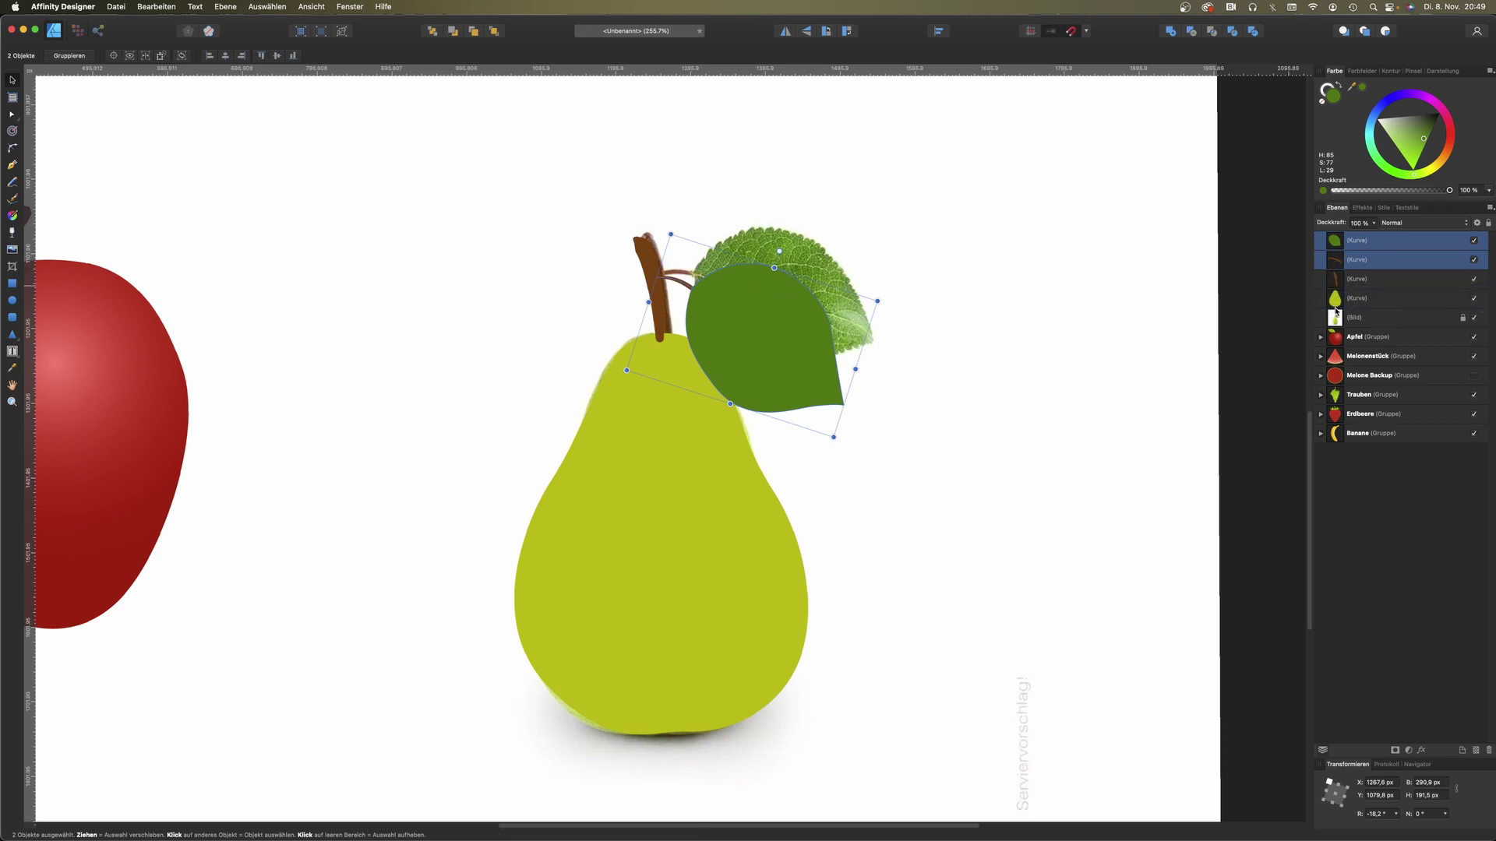
Step: Move the leaf and twig behind the pear body and hide all four flat pear shapes
drag(1332, 269, 1340, 341)
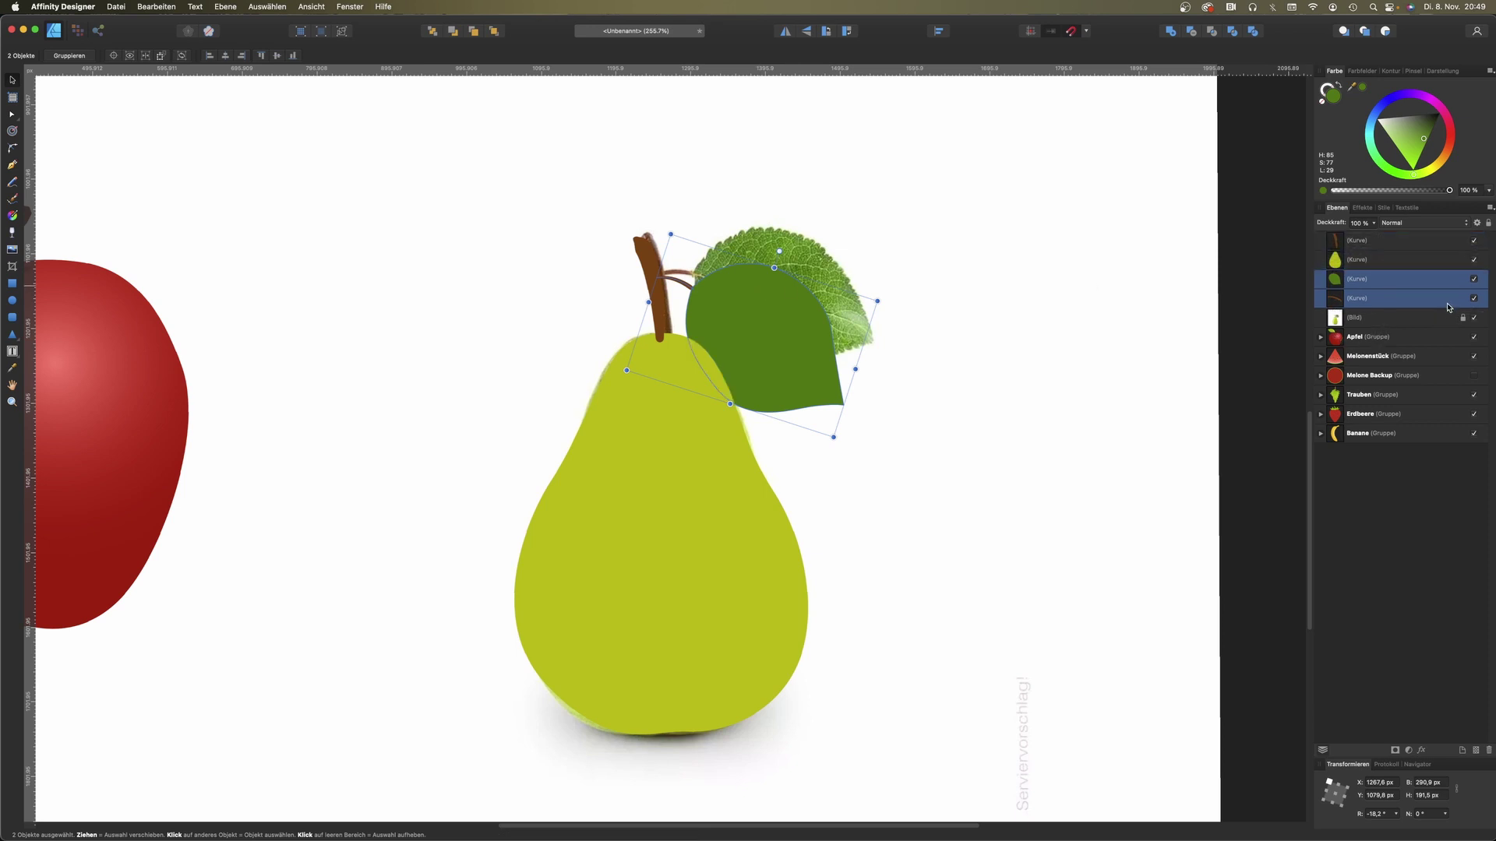
super+click(1412, 280)
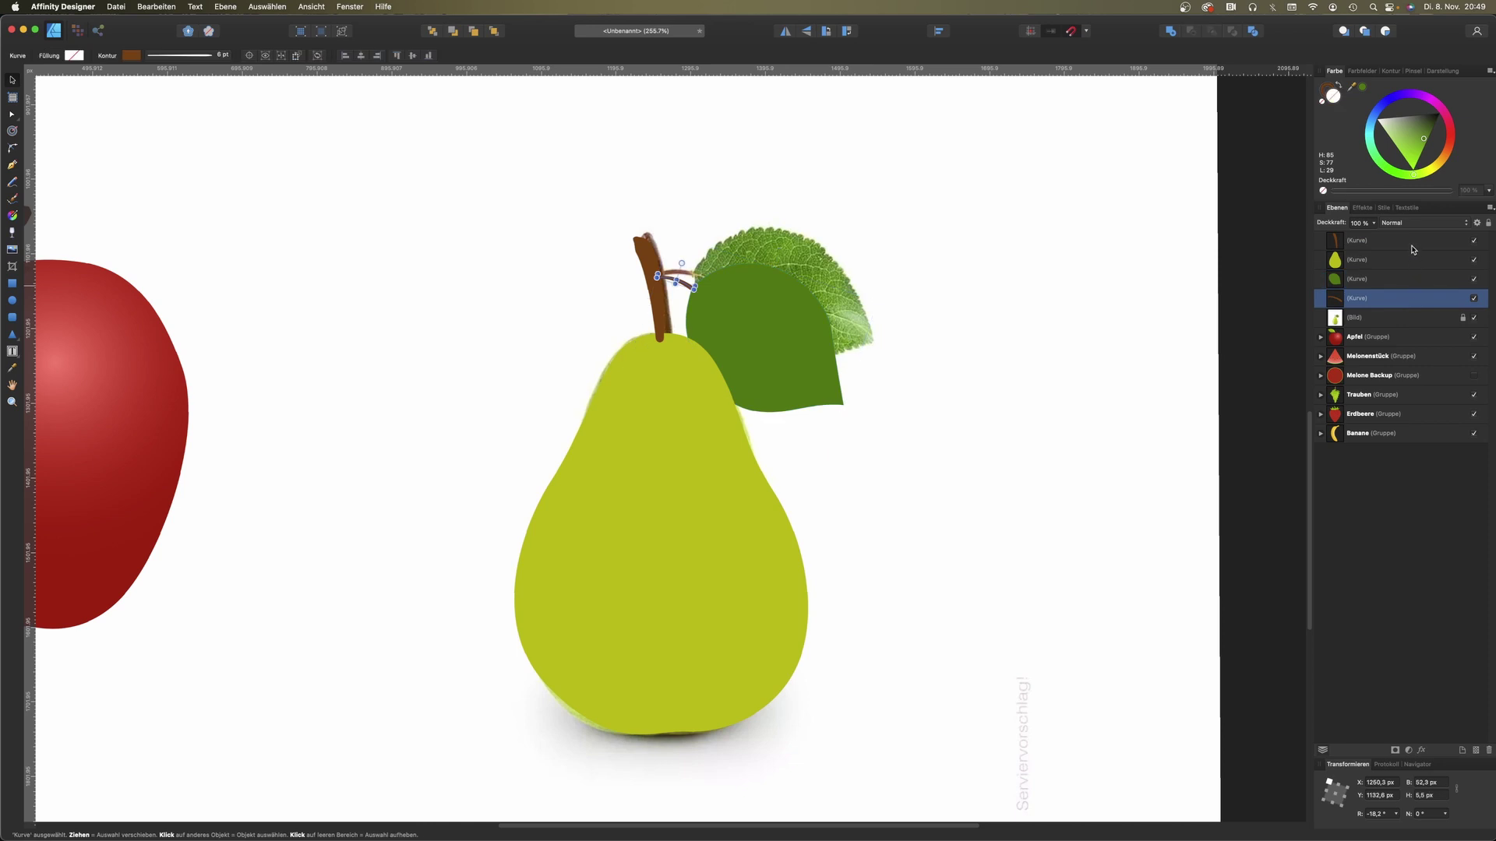
shift+click(1412, 248)
click(1474, 242)
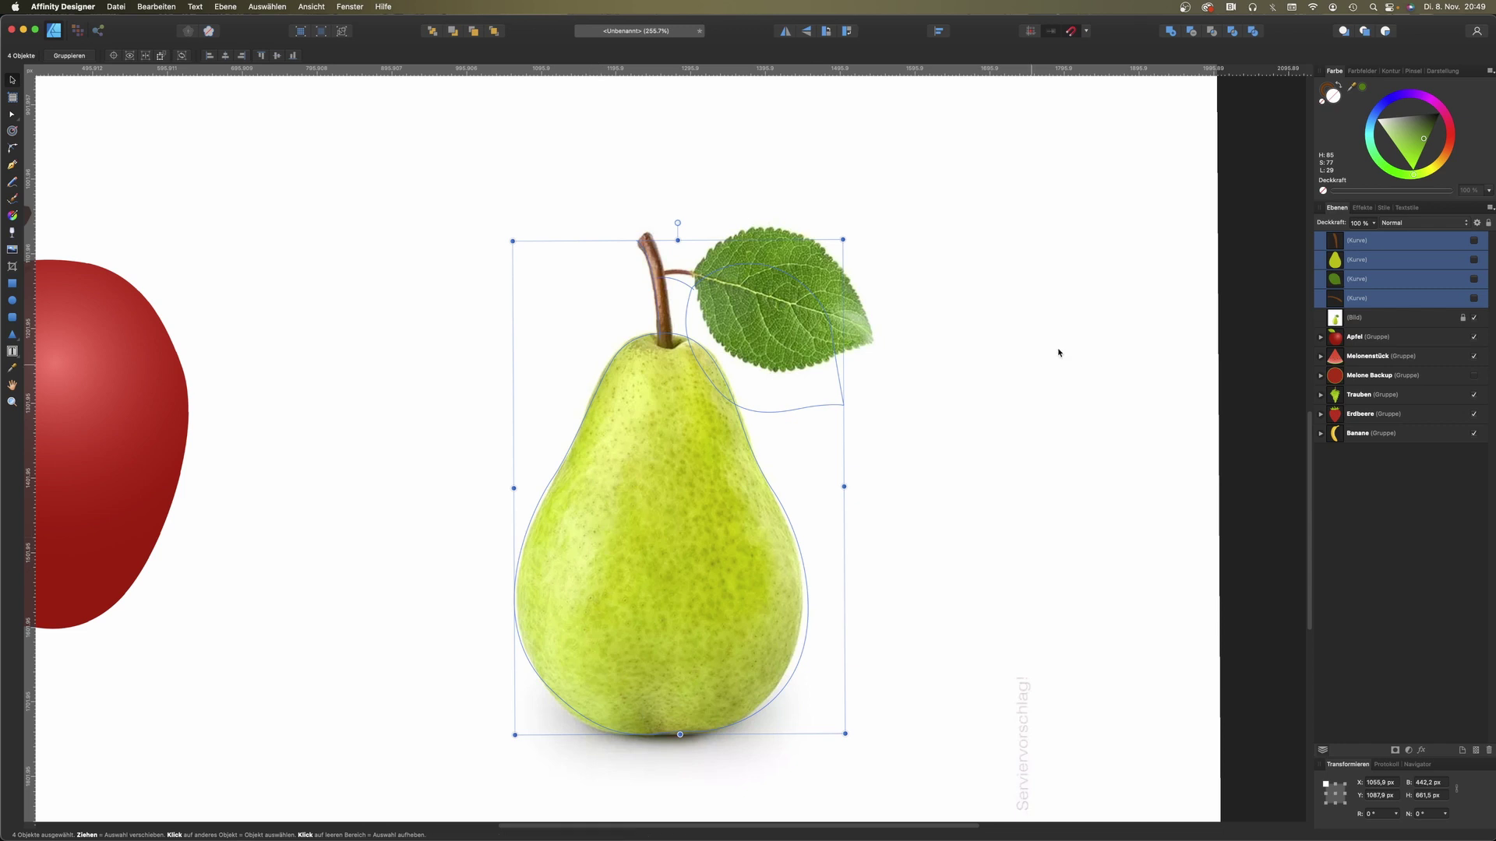
Step: Show the flat pear shapes again and delete the pear reference photo
click(1473, 240)
click(1417, 318)
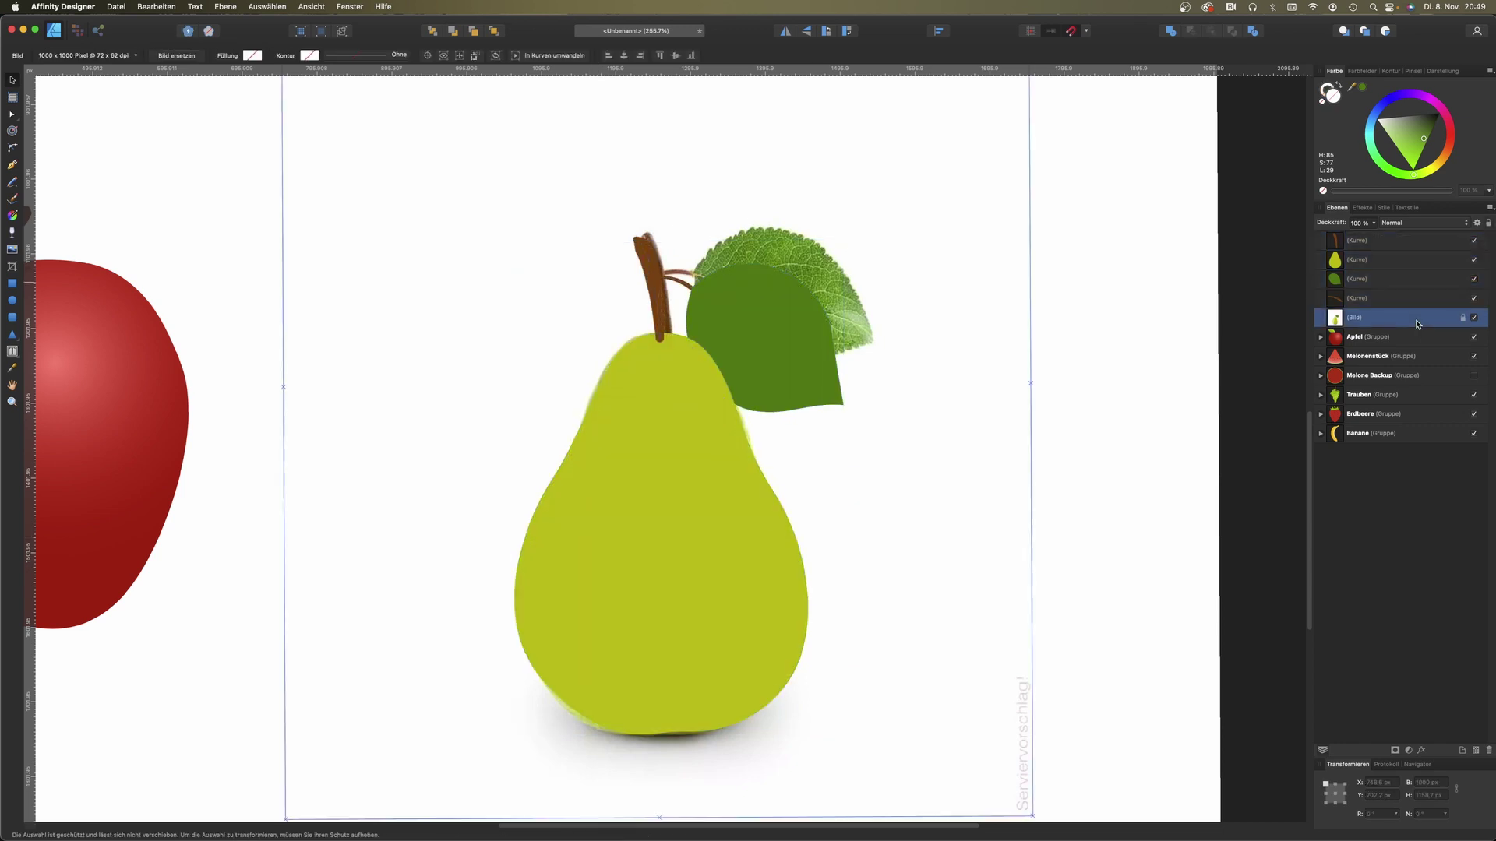
key(Delete)
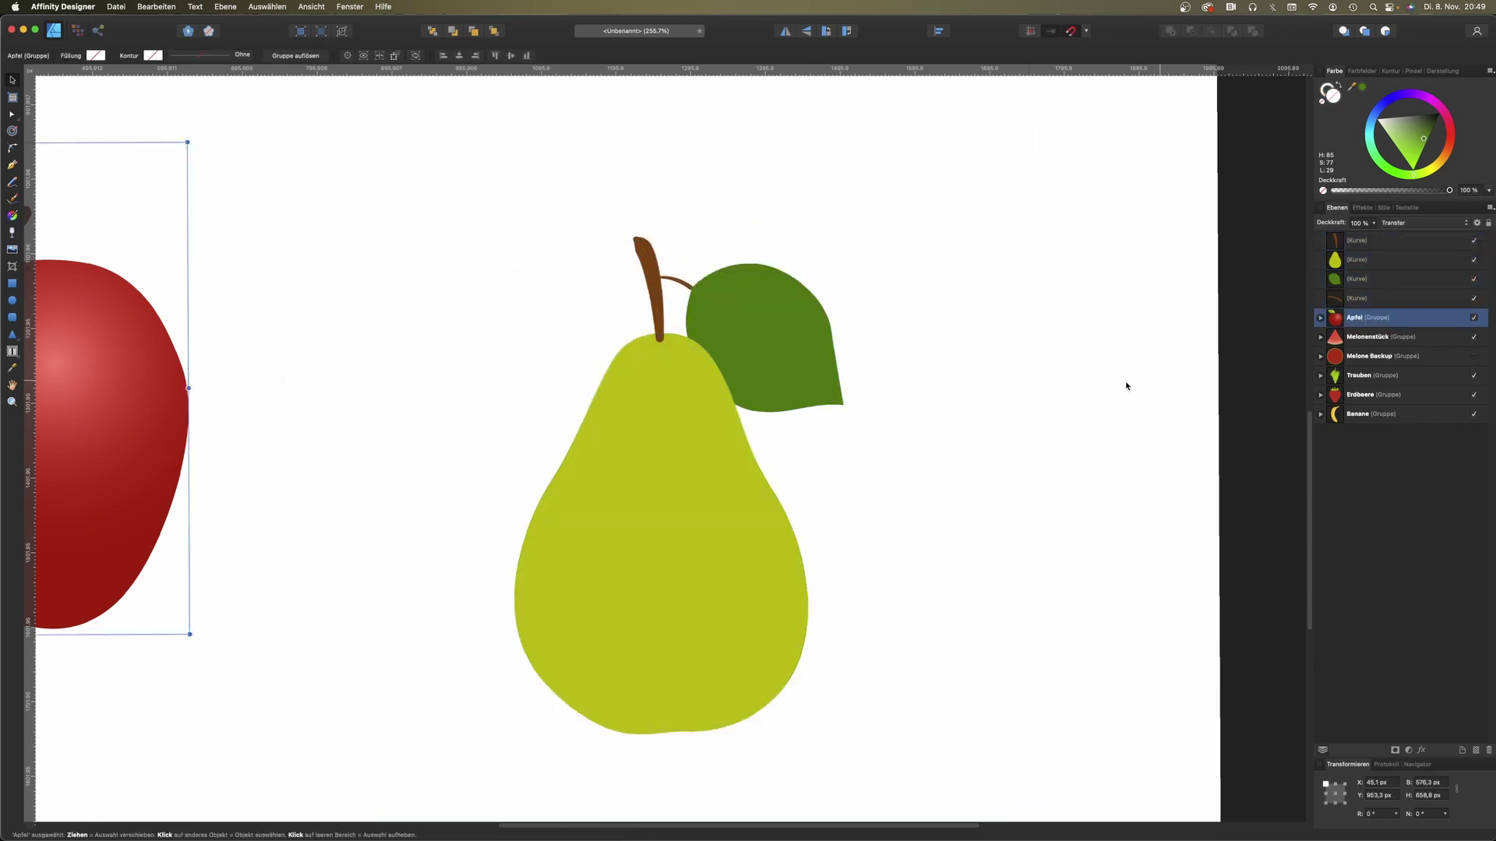
Step: Shift the pear's bottom node left and reshape its lower-right curve with the Node tool
click(922, 471)
click(730, 580)
key(a)
click(682, 733)
drag(683, 735, 602, 750)
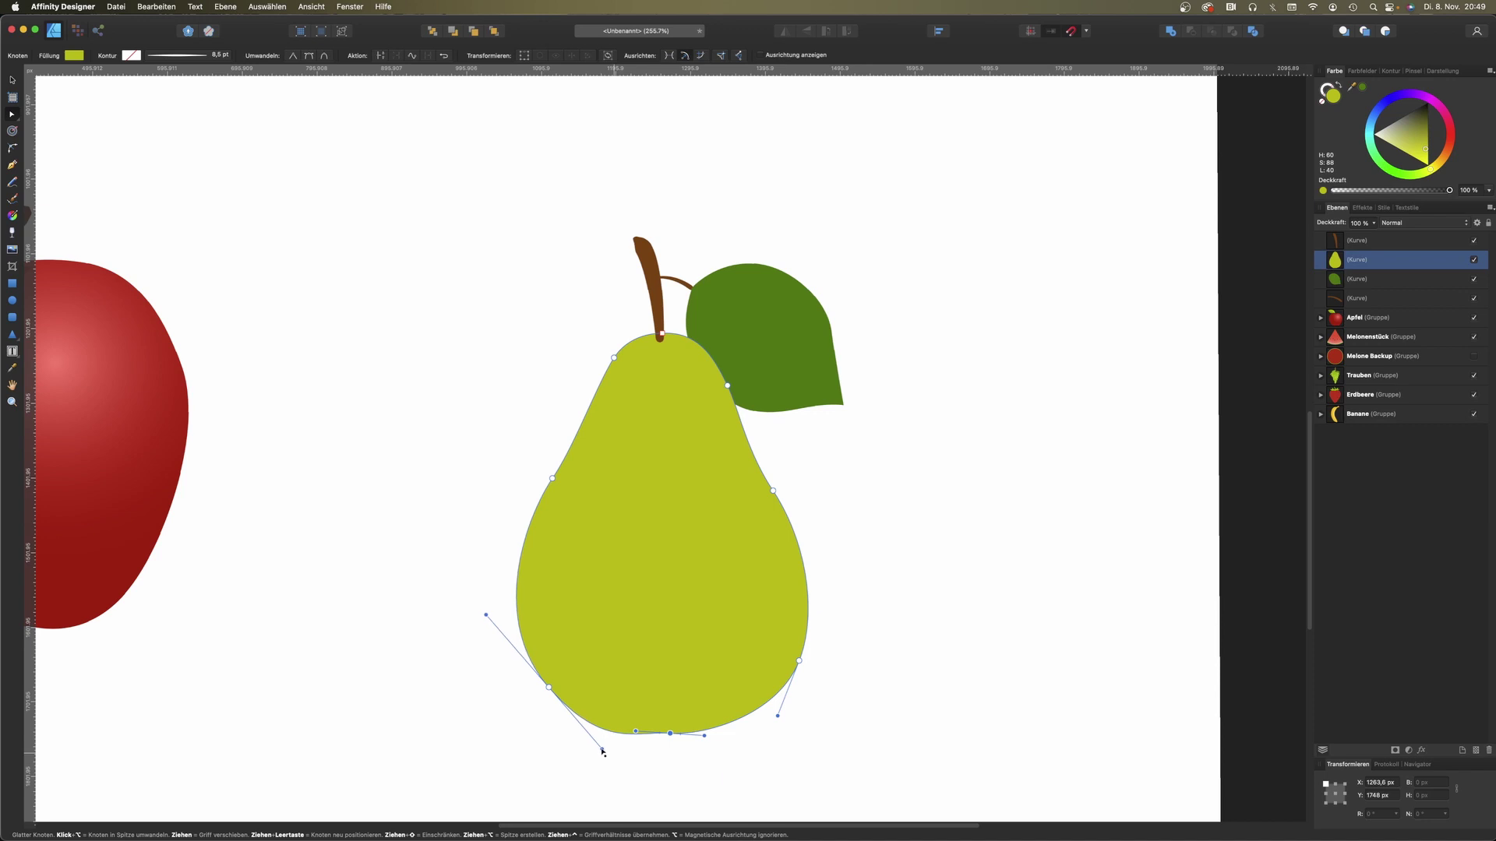
click(899, 624)
click(773, 598)
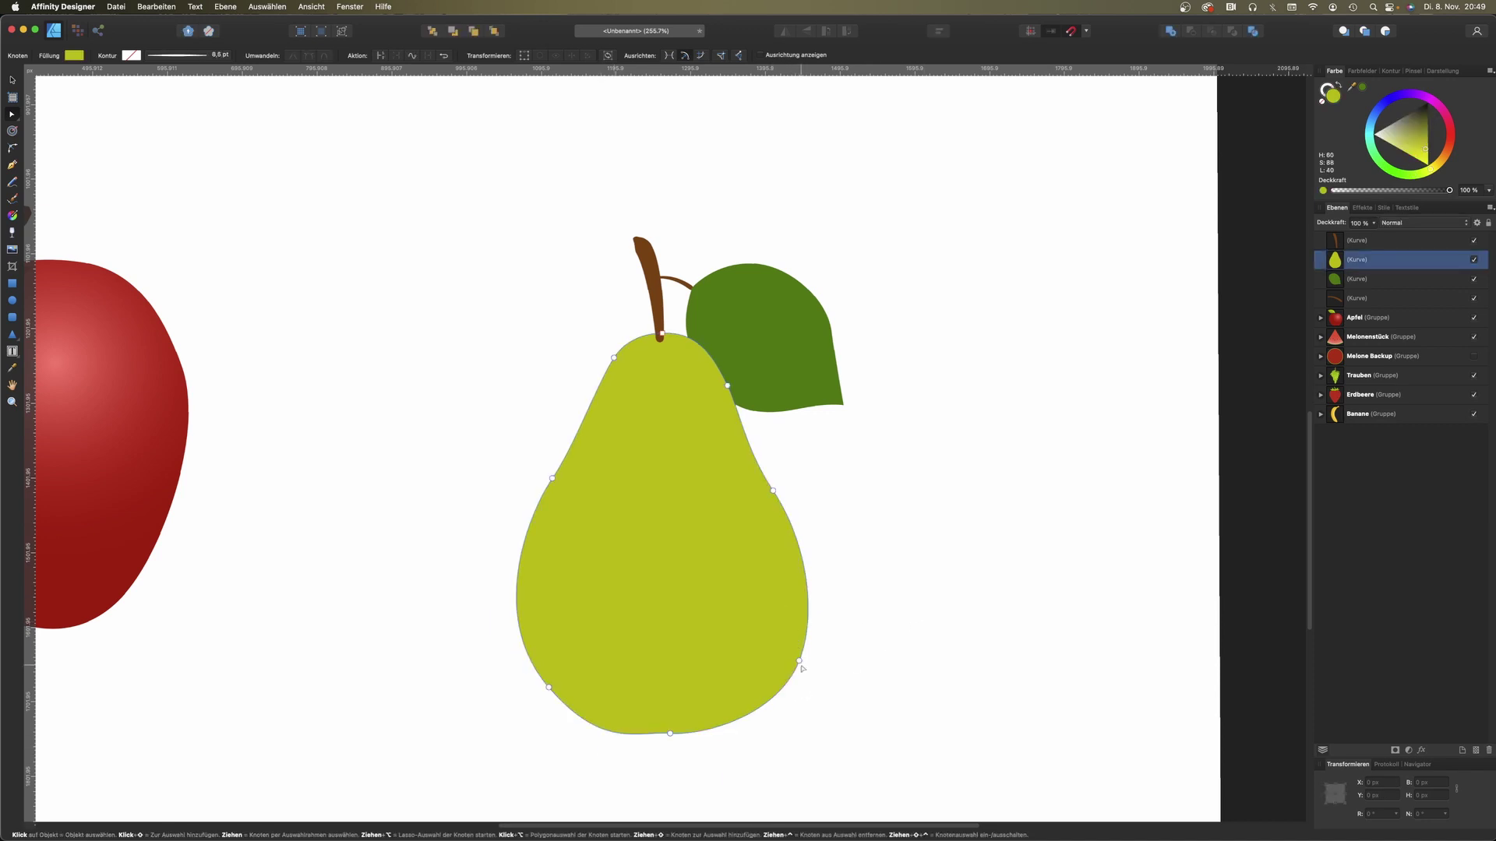
click(797, 665)
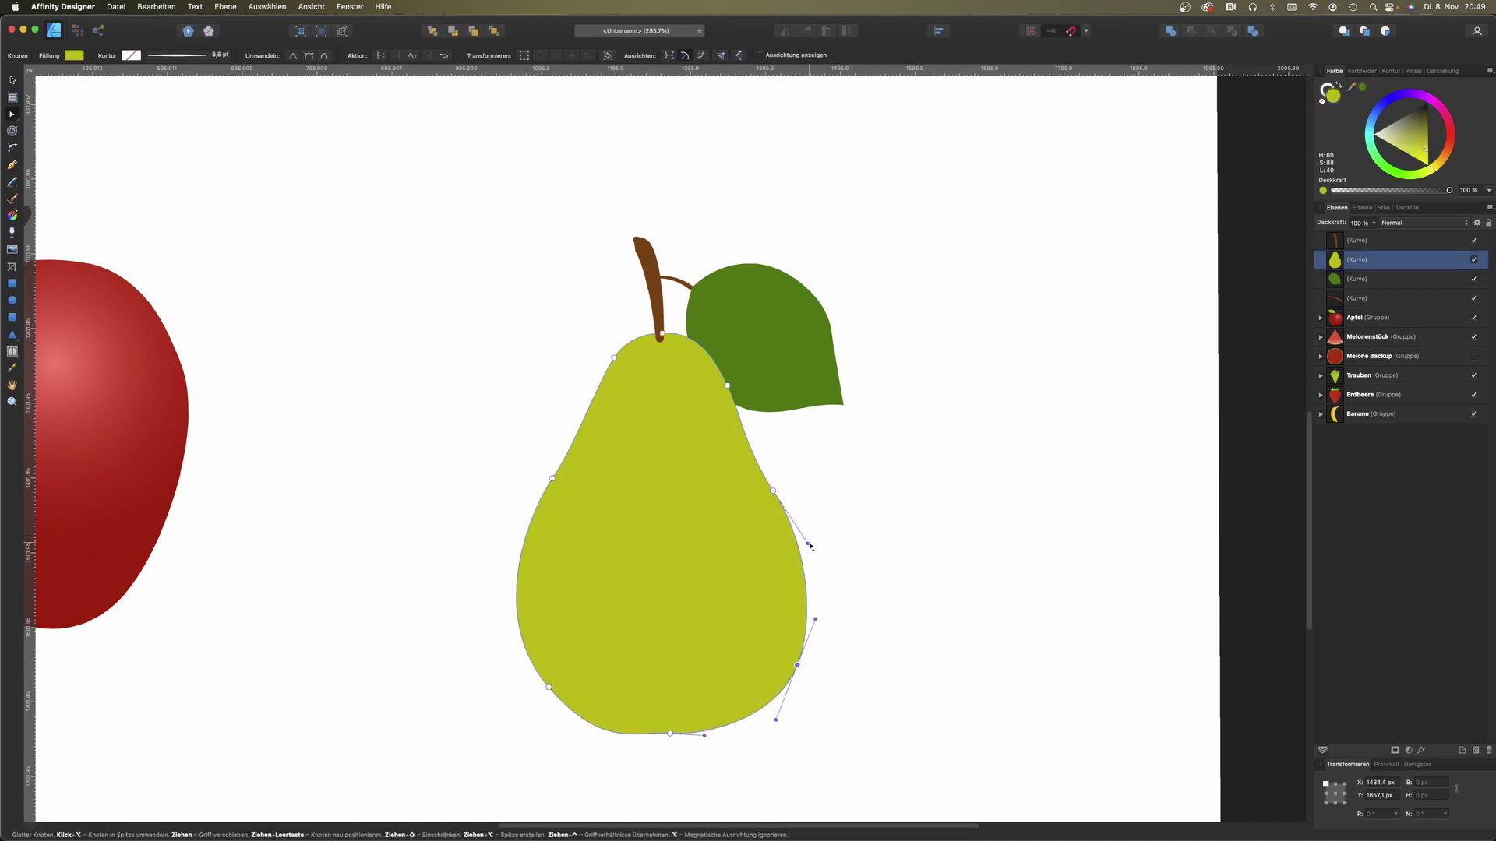
drag(807, 543, 813, 548)
click(957, 552)
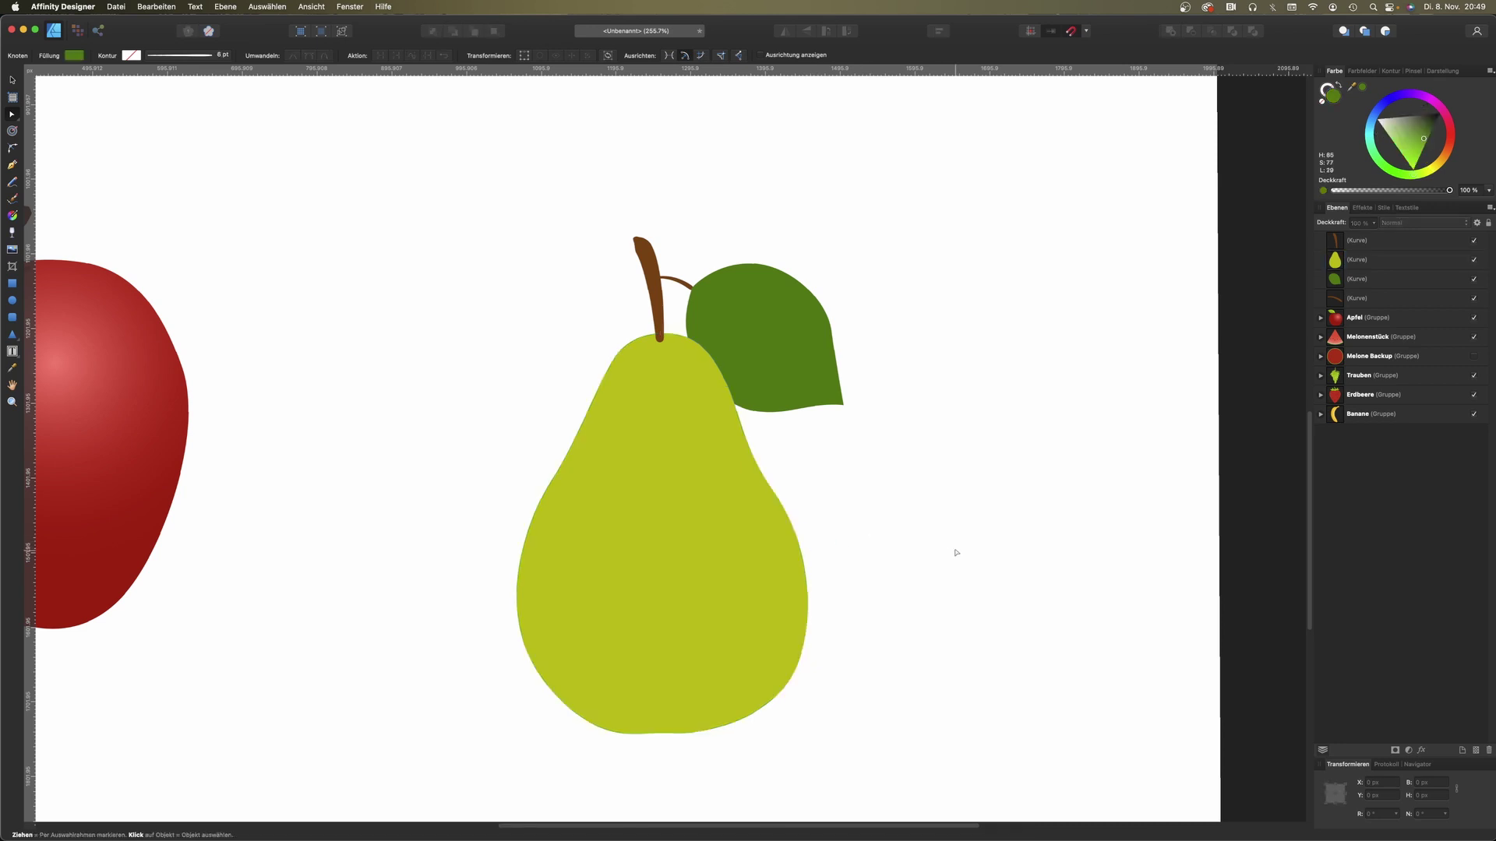
Step: Start a new pen shape at the pear's stem base
click(12, 166)
click(648, 339)
drag(675, 338, 690, 334)
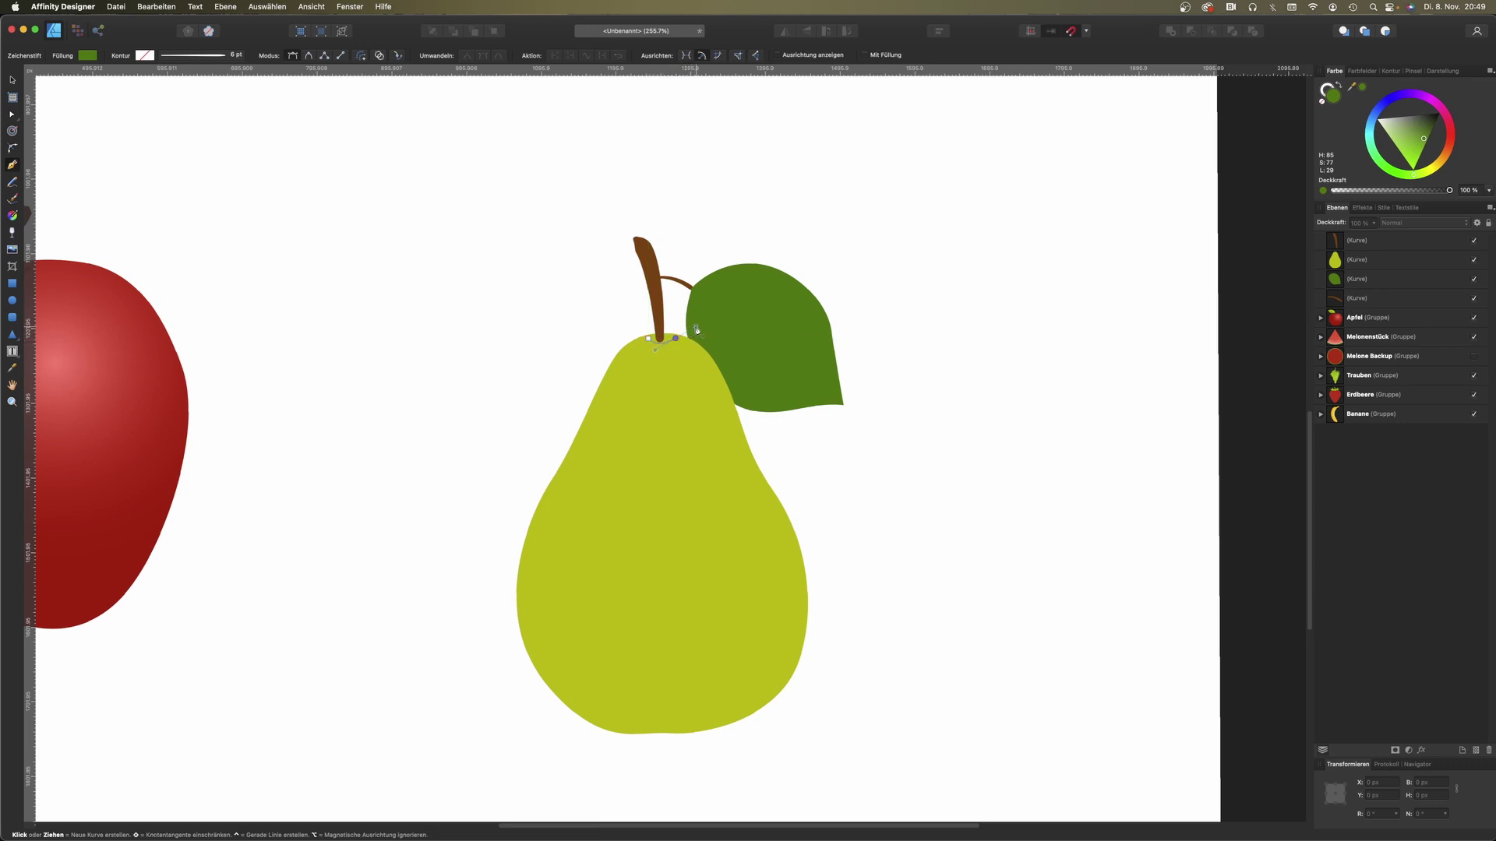
Step: Close the dark crescent shape at the pear's stem base
click(635, 348)
key(a)
scroll(655, 336, up, 5)
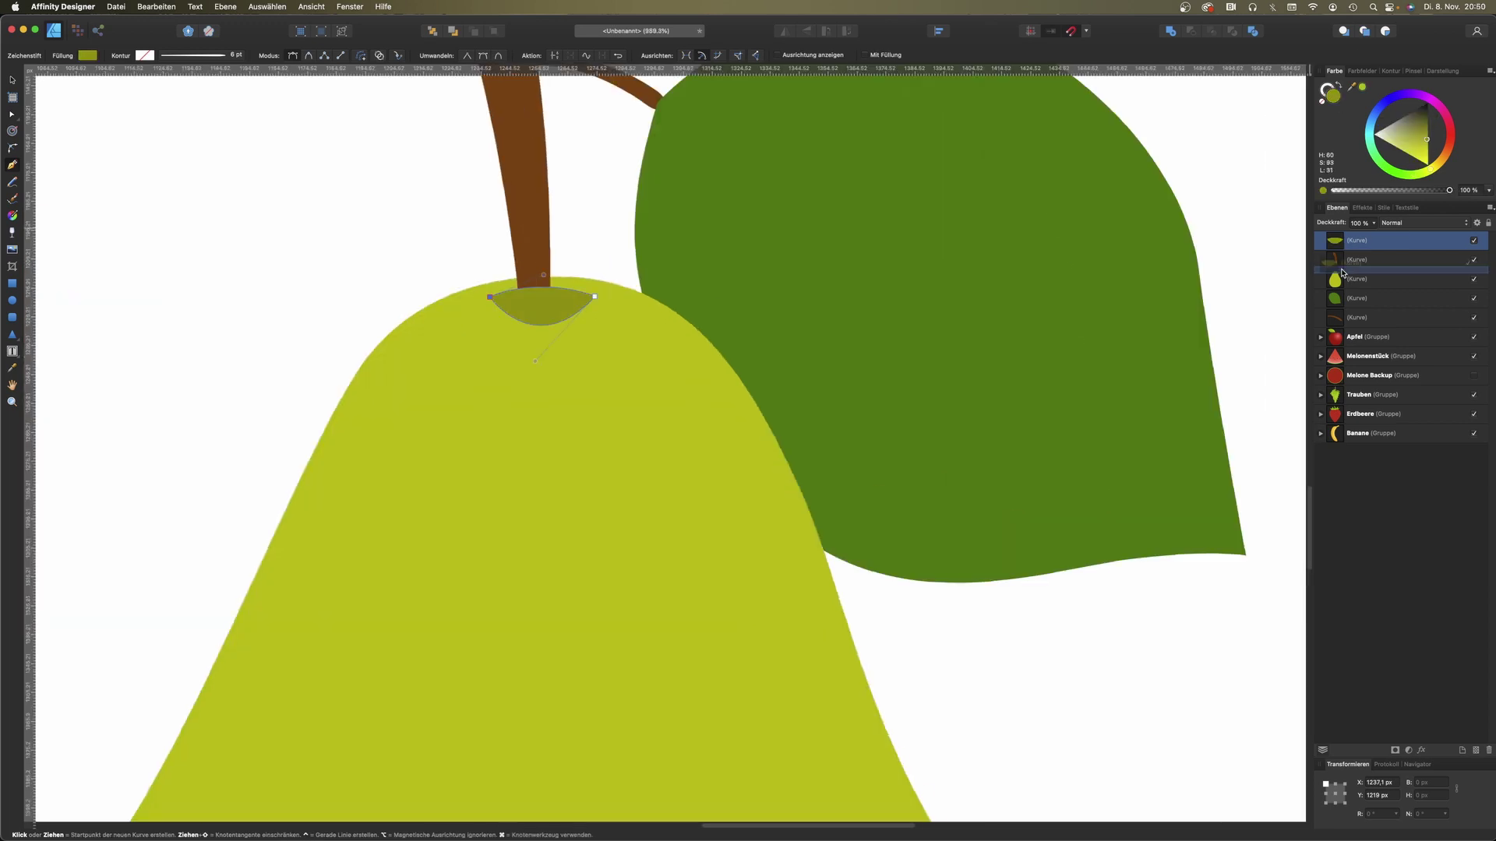
scroll(544, 337, down, 5)
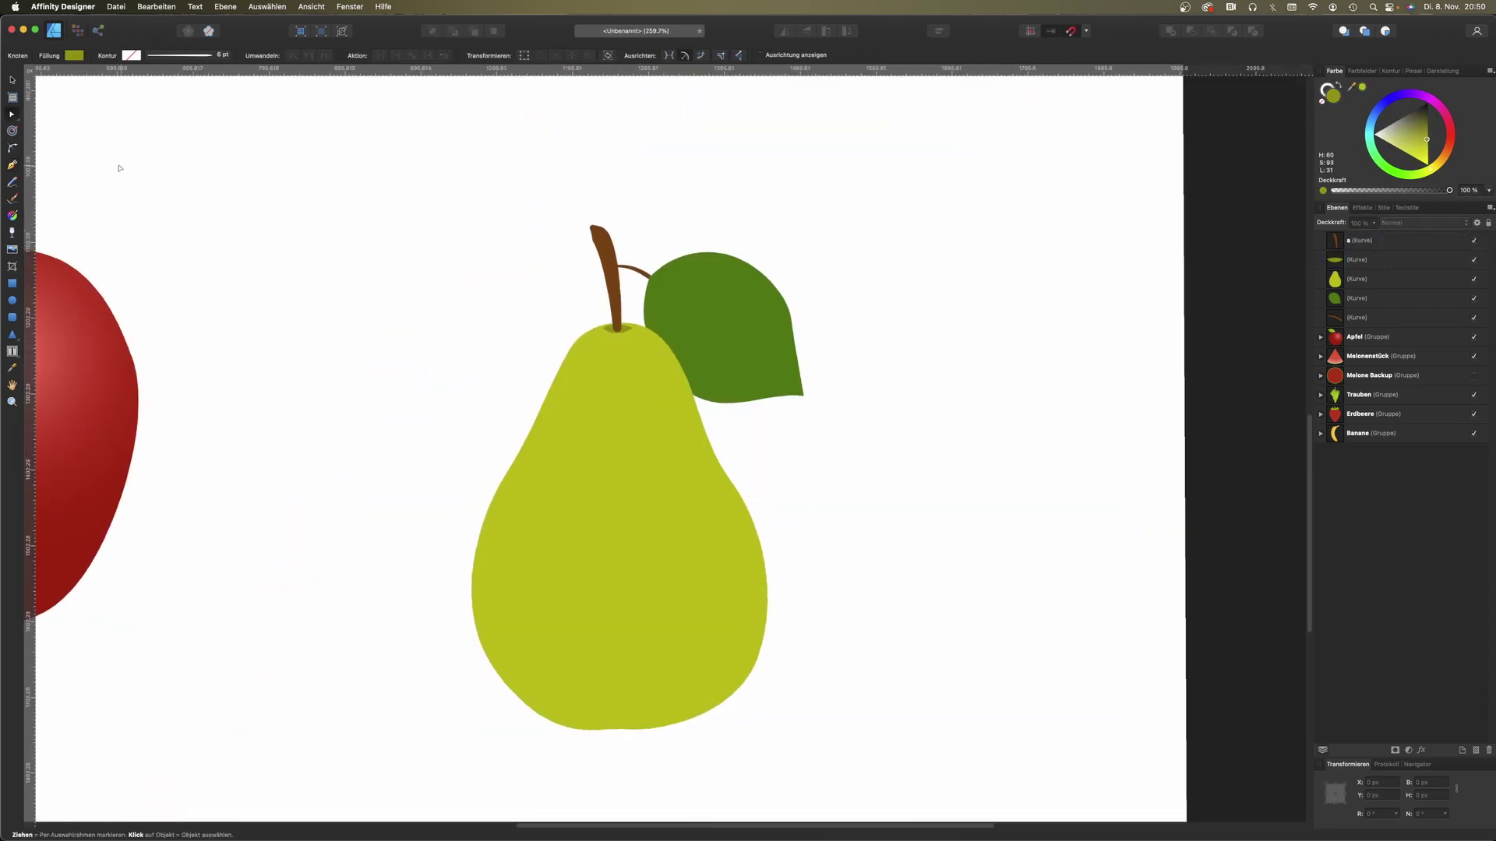
Step: Draw a highlight shape on the pear's upper left and fill it bright yellow-green
click(19, 166)
click(569, 382)
drag(589, 395, 585, 388)
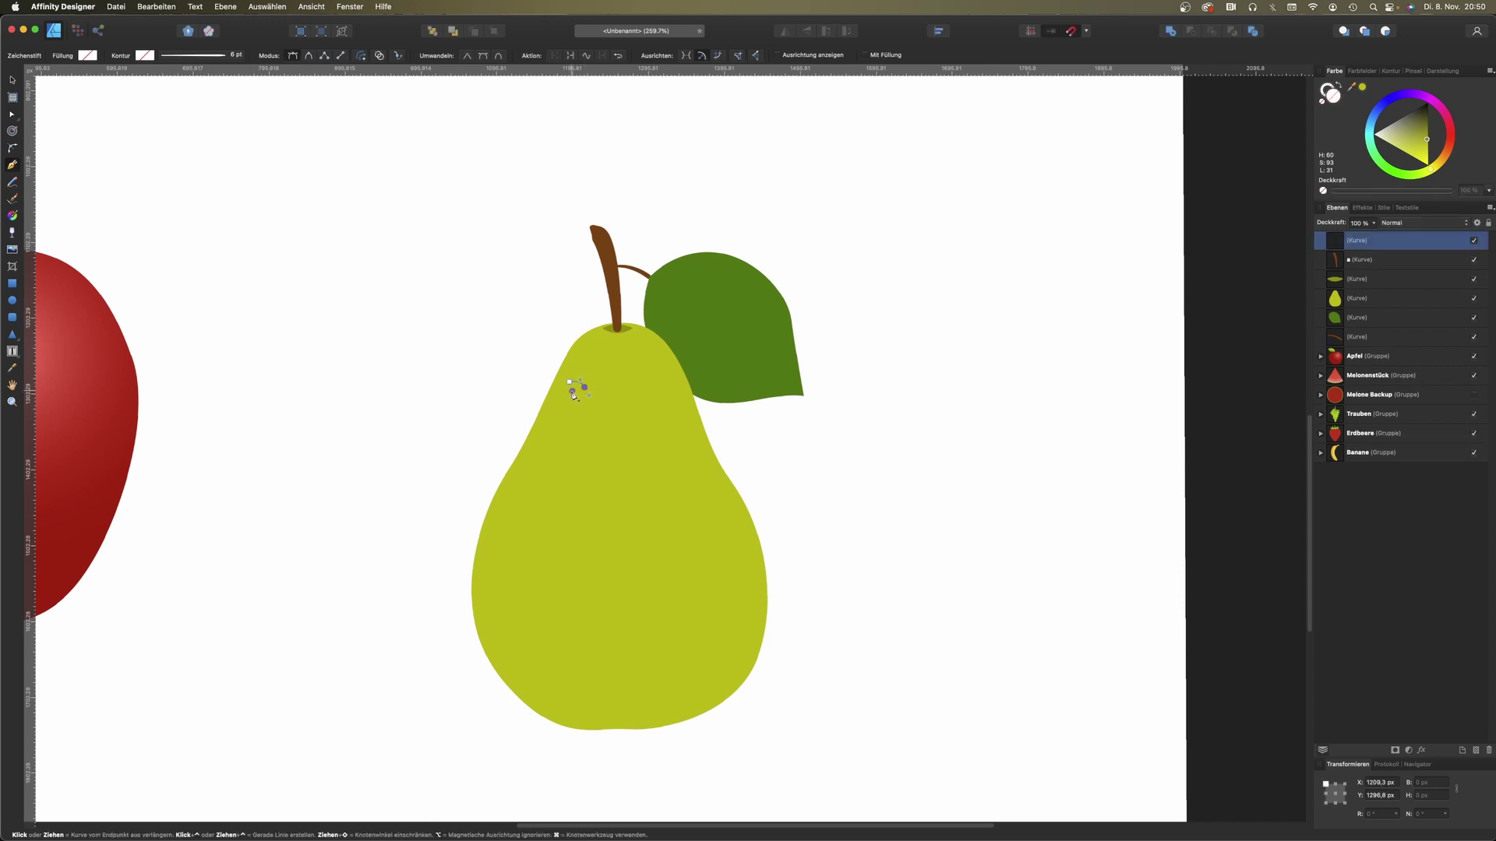
click(571, 383)
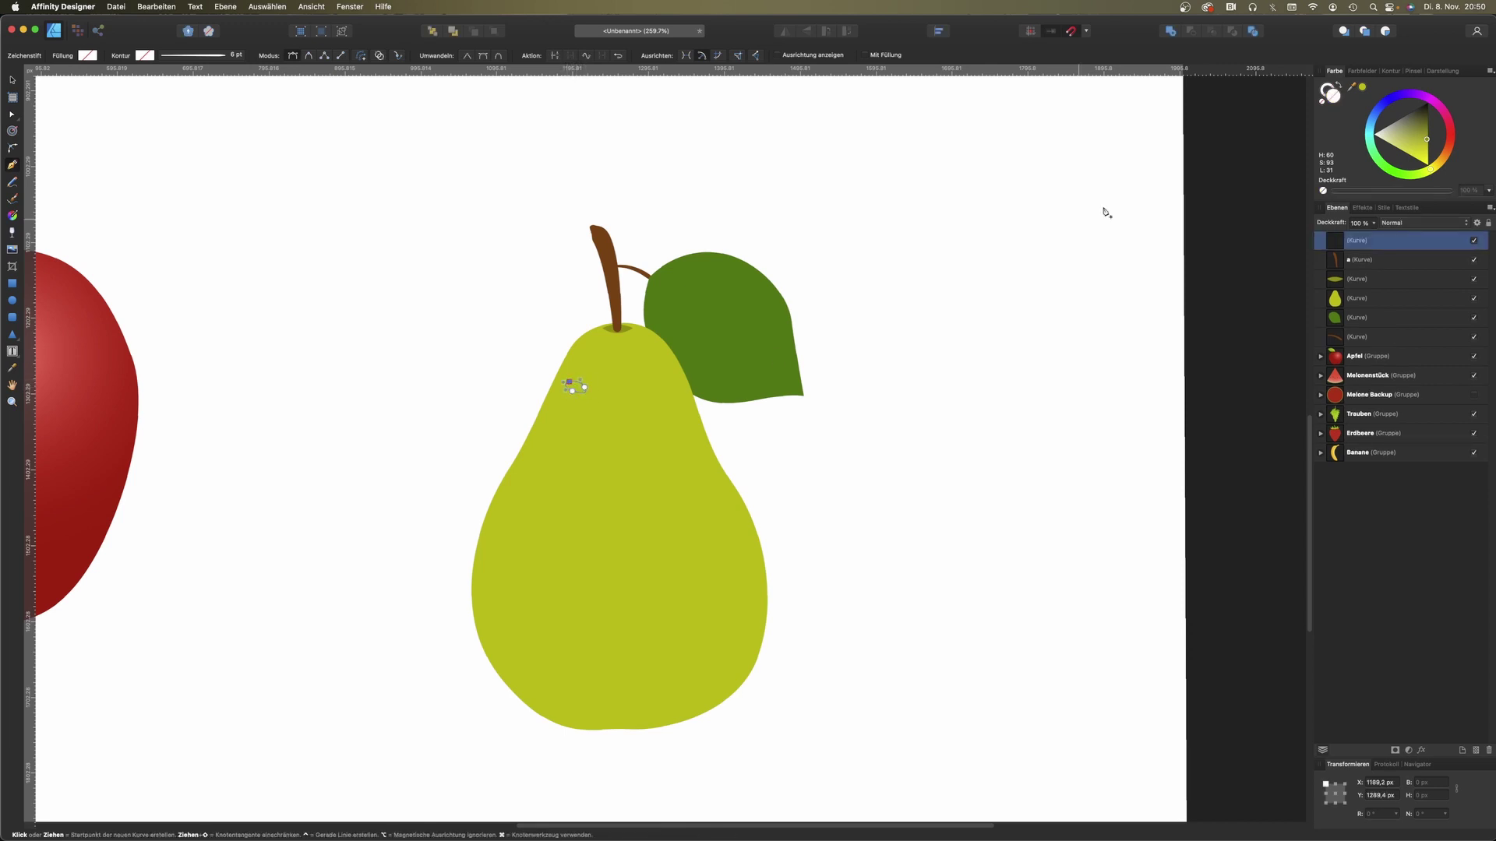
click(1420, 154)
drag(1424, 153, 1428, 161)
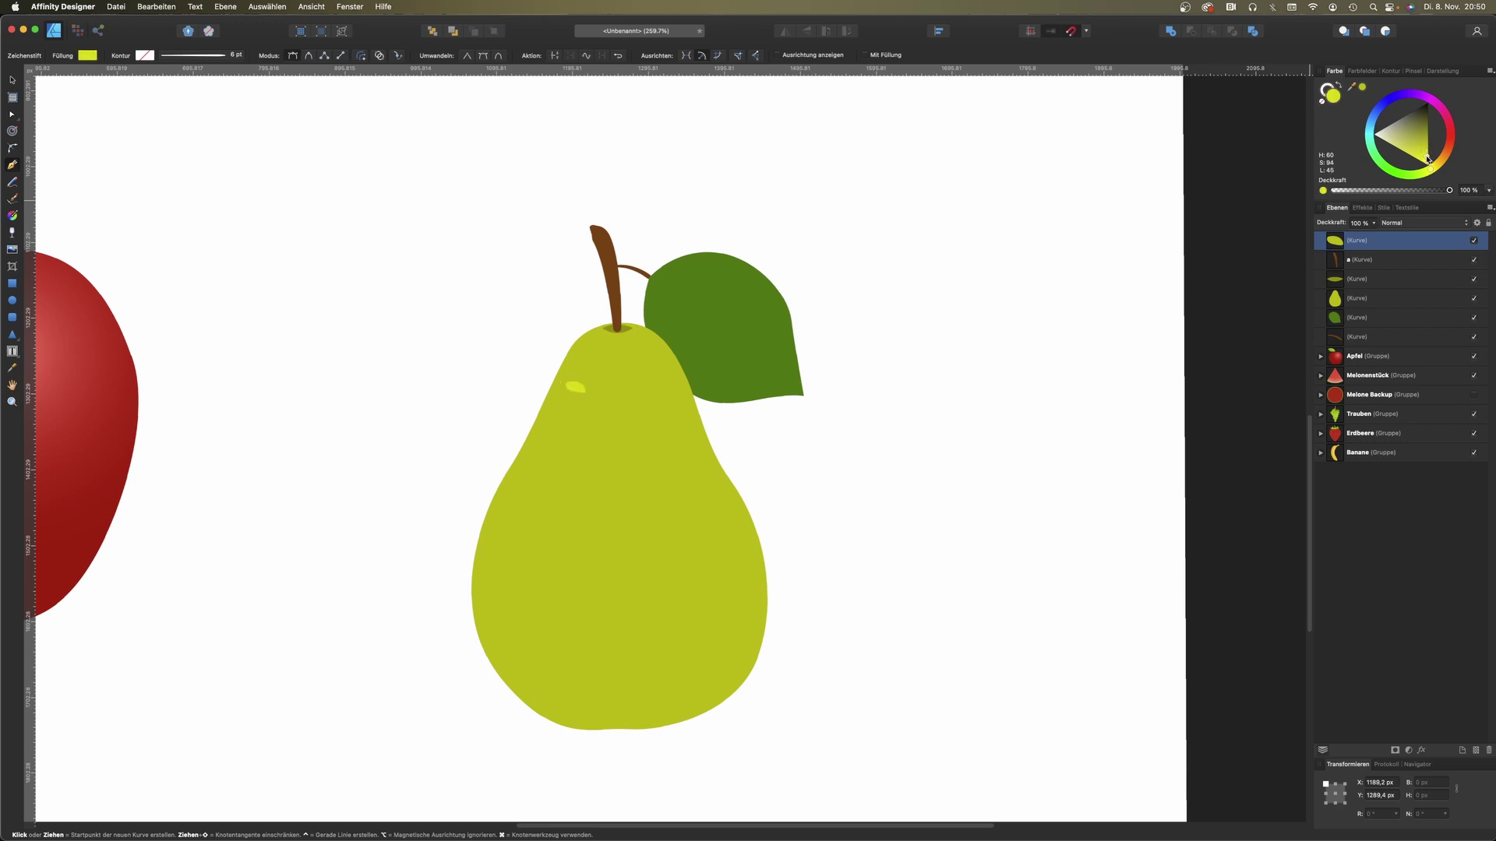
Step: Make the small highlight shape narrower
key(v)
scroll(624, 370, up, 5)
click(484, 425)
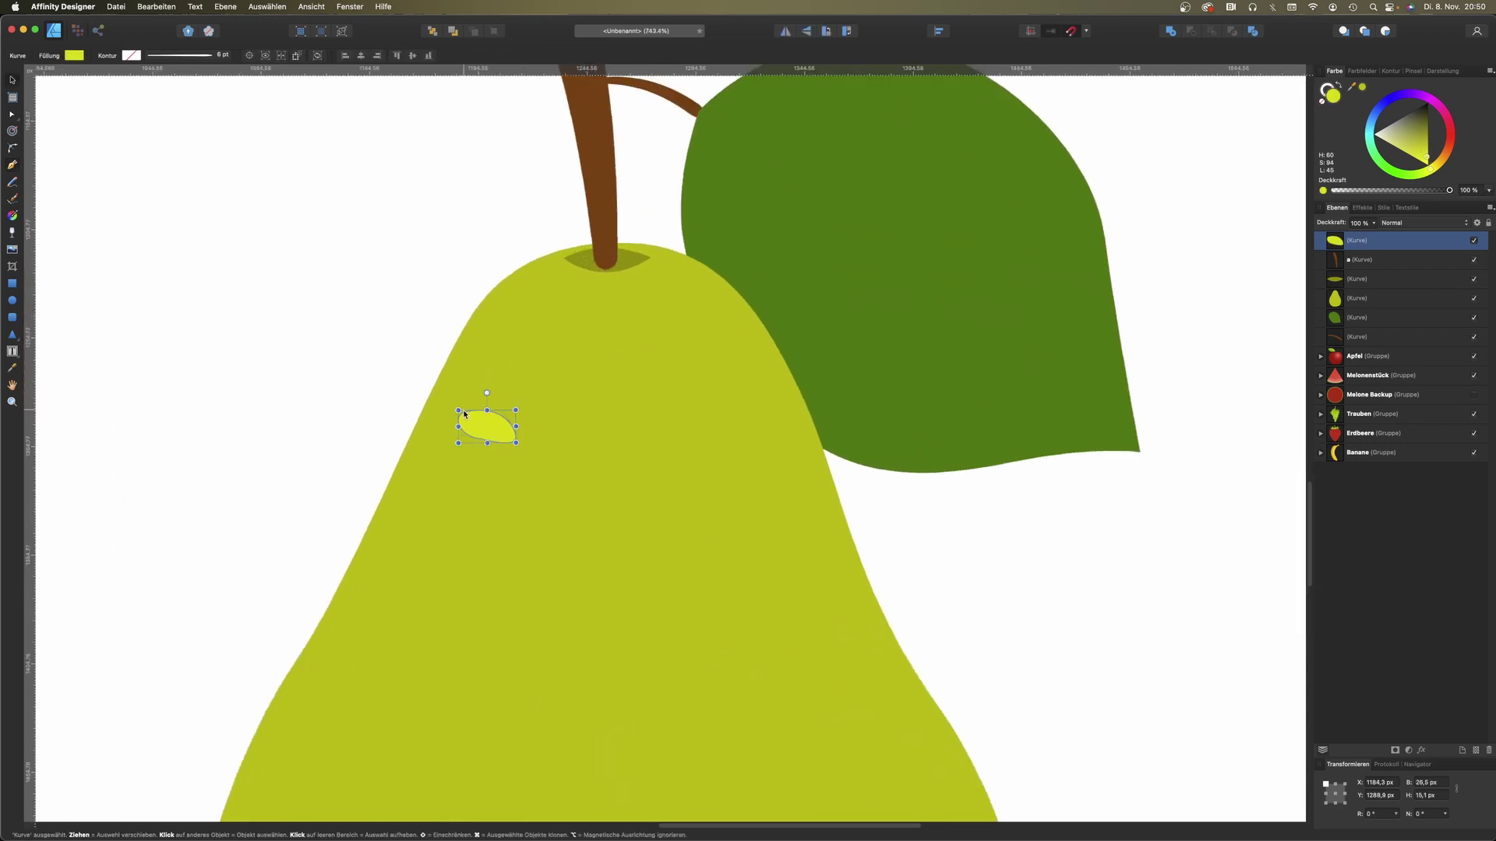
mouse_move(462, 416)
mouse_down()
mouse_move(487, 416)
mouse_move(484, 392)
mouse_up()
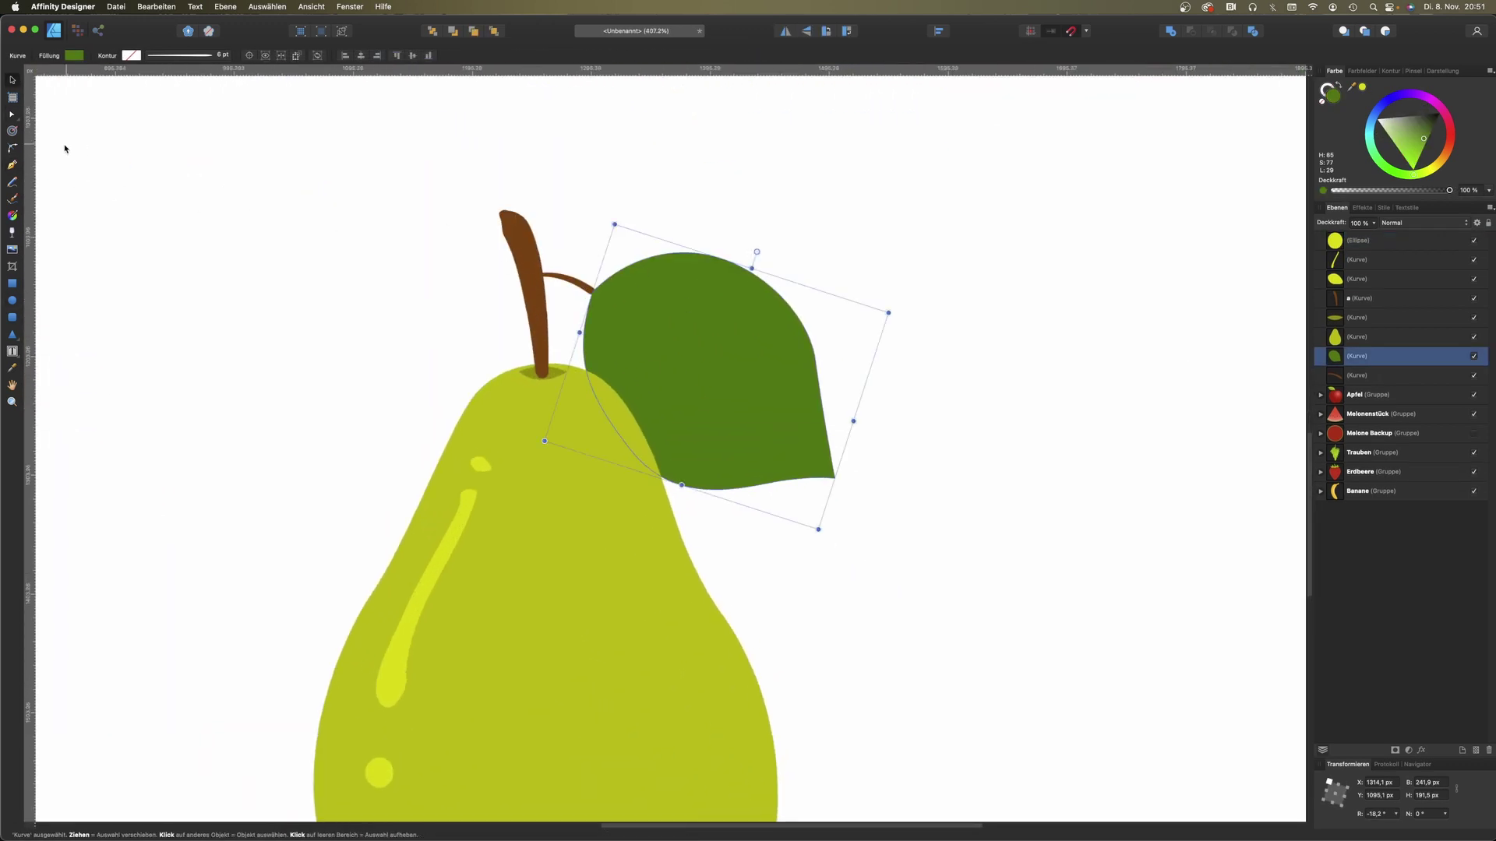
Step: Draw a dark green shape over the leaf's upper half and adjust its start node
click(12, 165)
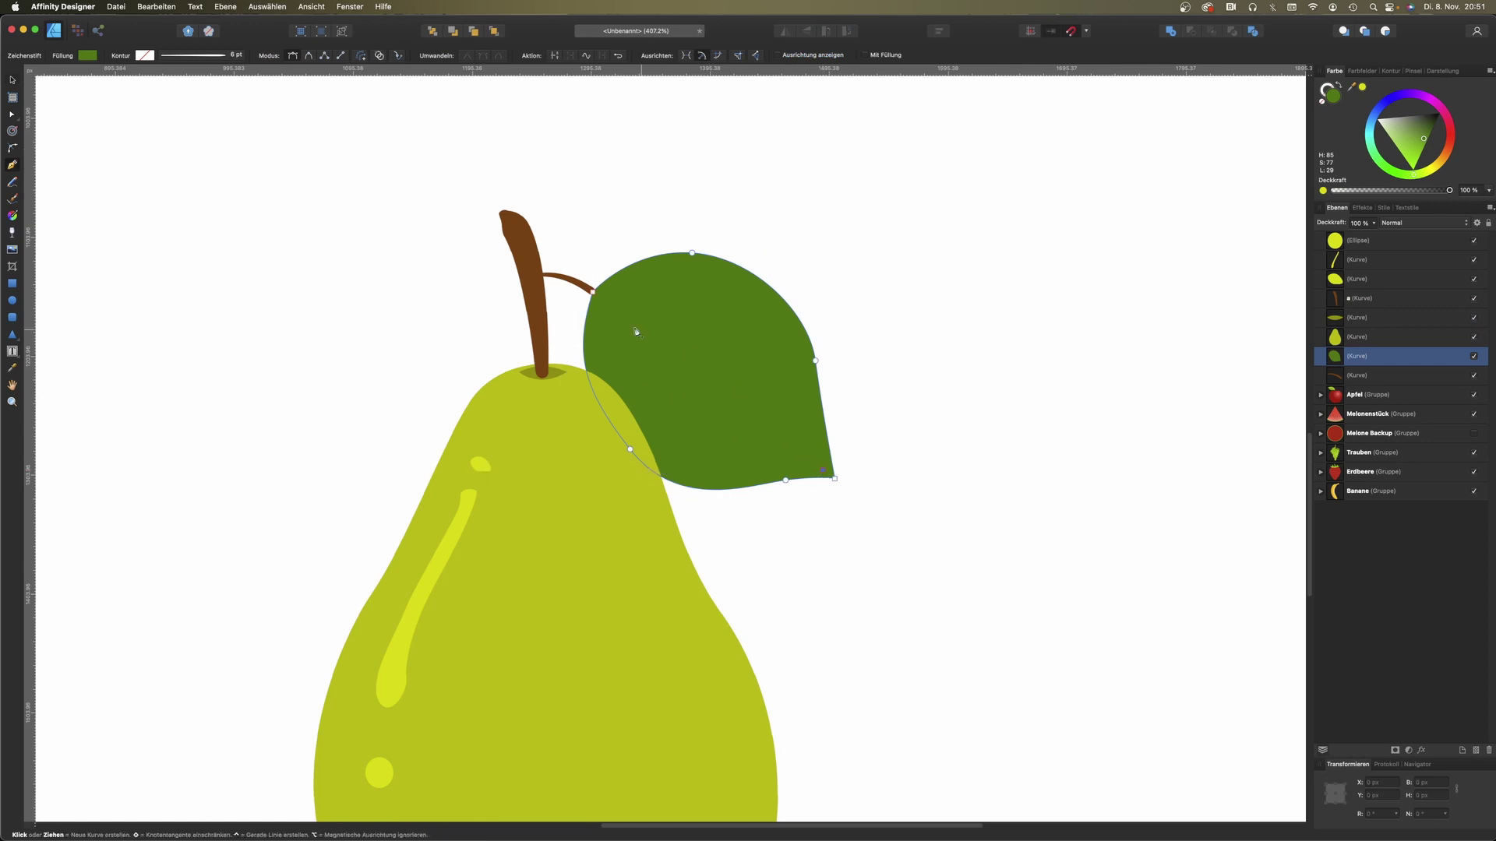
click(601, 303)
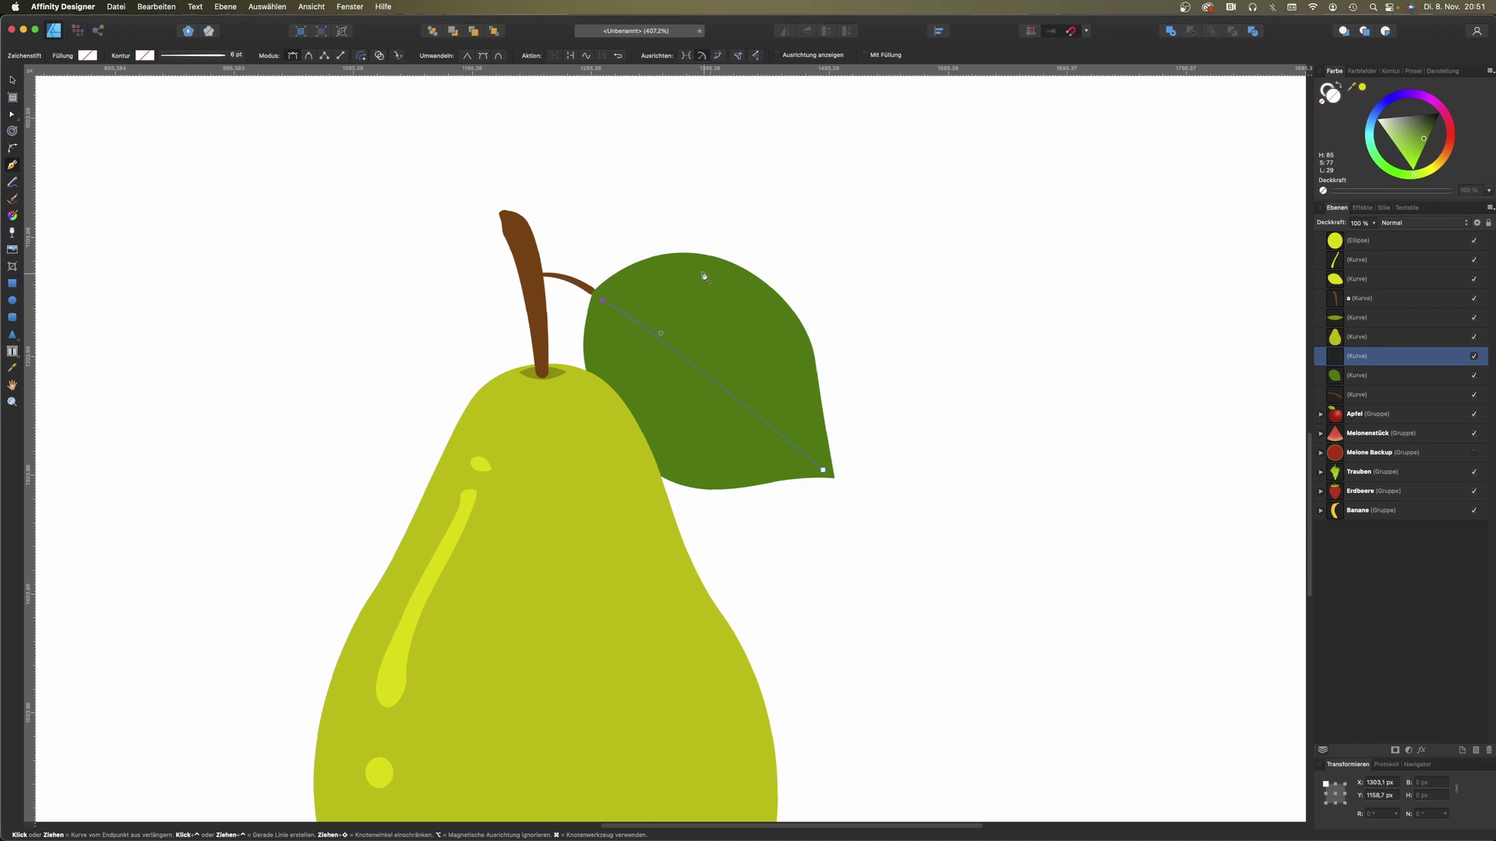
drag(823, 470, 891, 491)
key(g)
drag(631, 312, 834, 327)
key(a)
drag(602, 300, 595, 294)
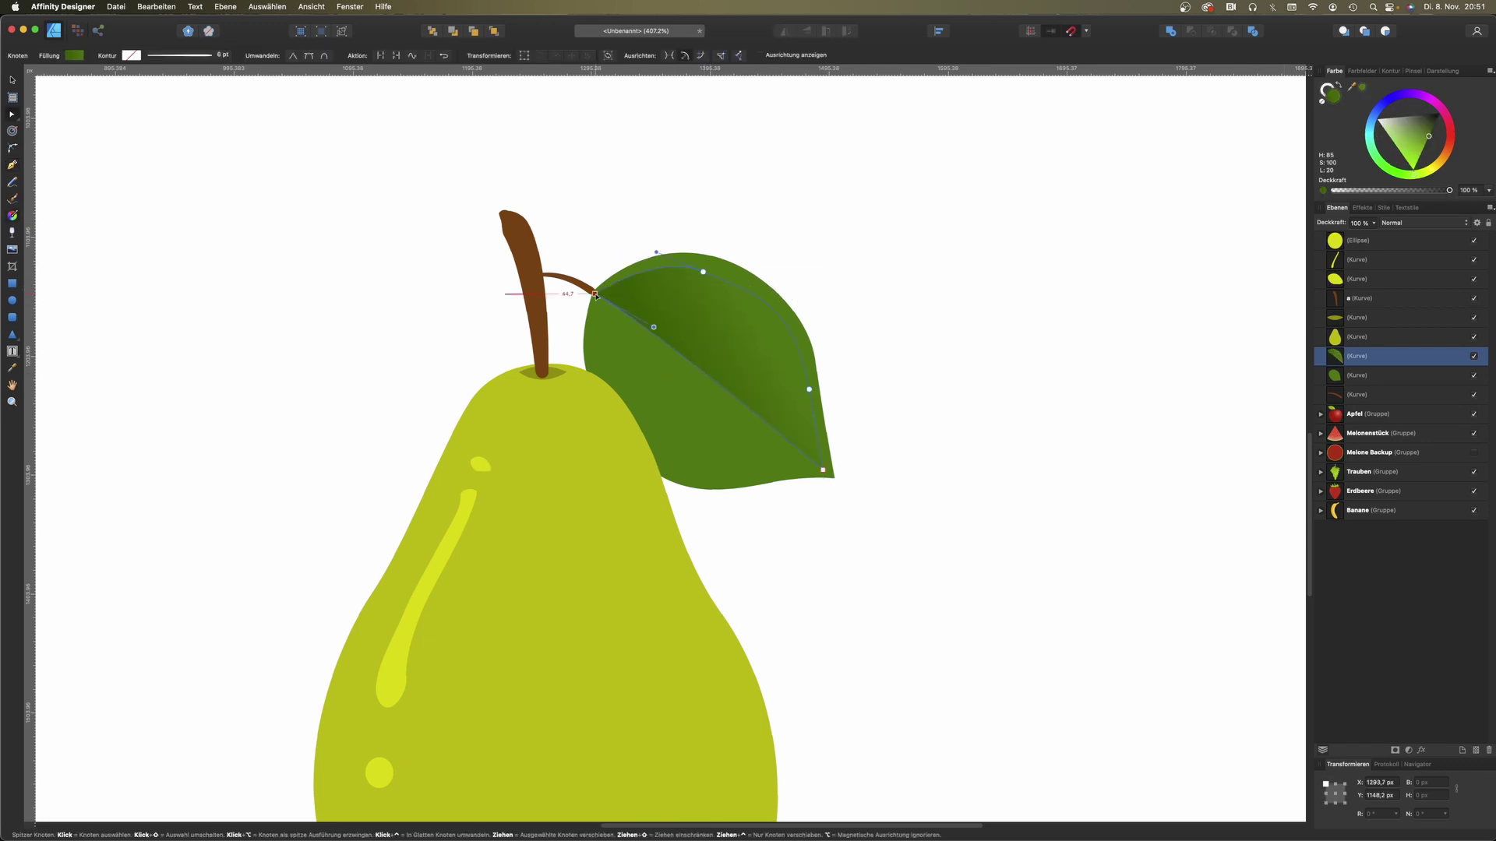
click(1049, 448)
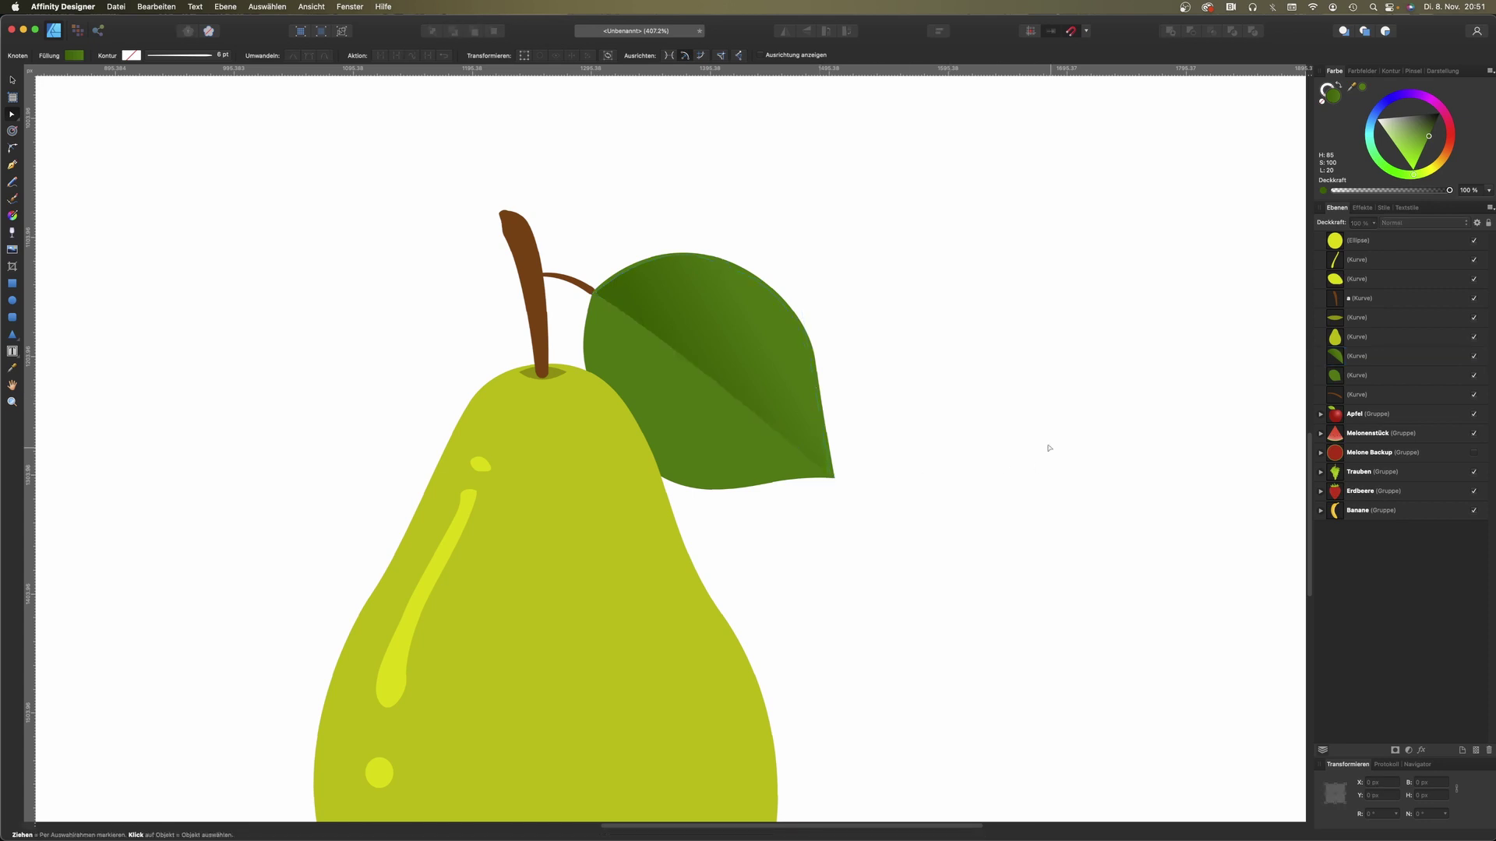
scroll(984, 467, down, 3)
scroll(1028, 473, down, 3)
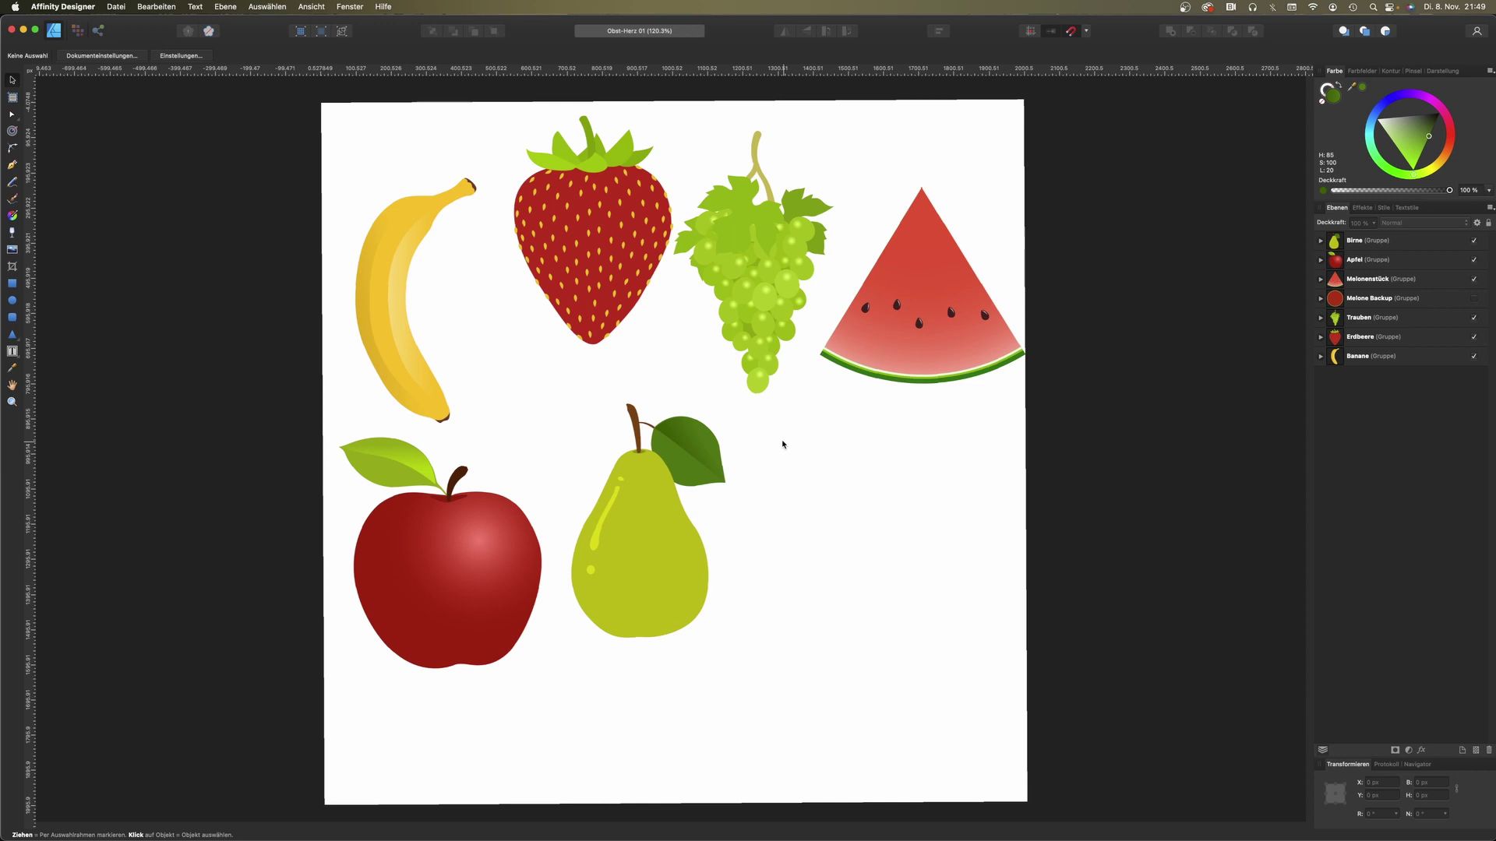
Step: Move the orange-slice photo beside the apple and enlarge it to 783 px
drag(737, 415, 790, 456)
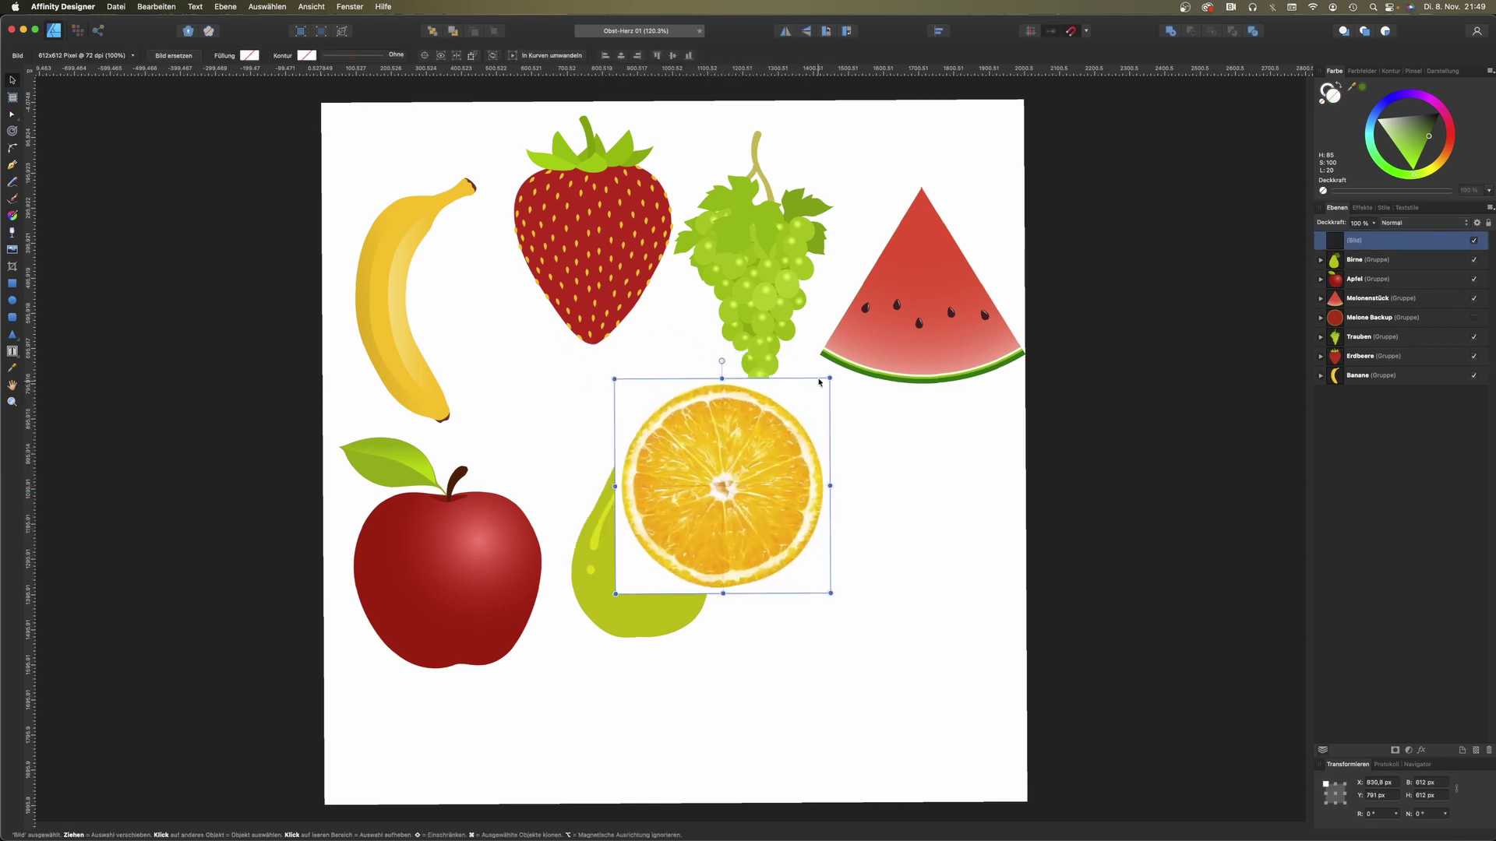
drag(830, 378, 885, 324)
drag(818, 409, 785, 436)
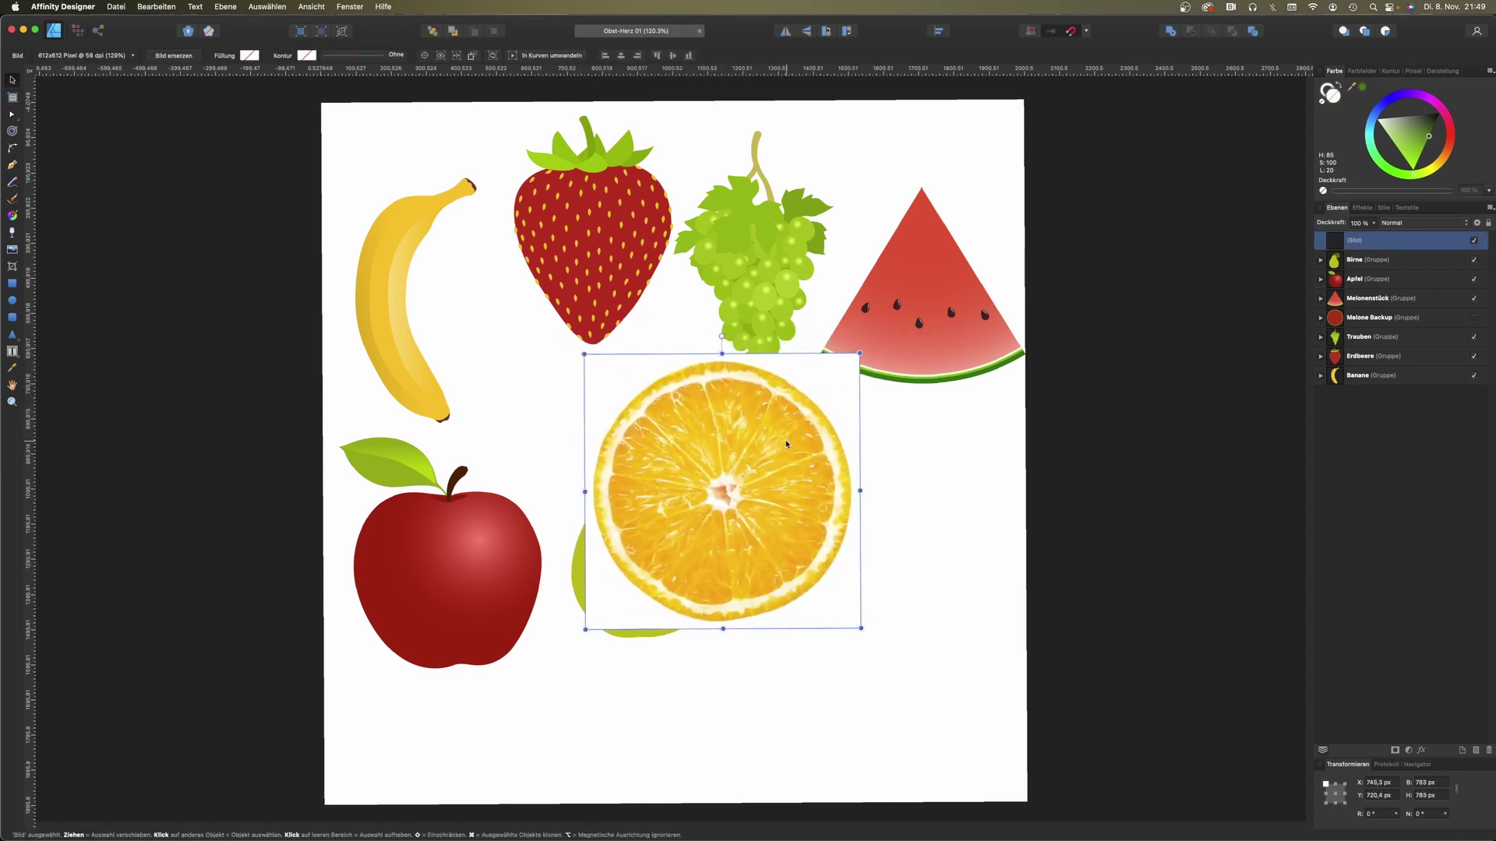
scroll(779, 483, up, 2)
scroll(794, 499, up, 3)
scroll(802, 497, down, 2)
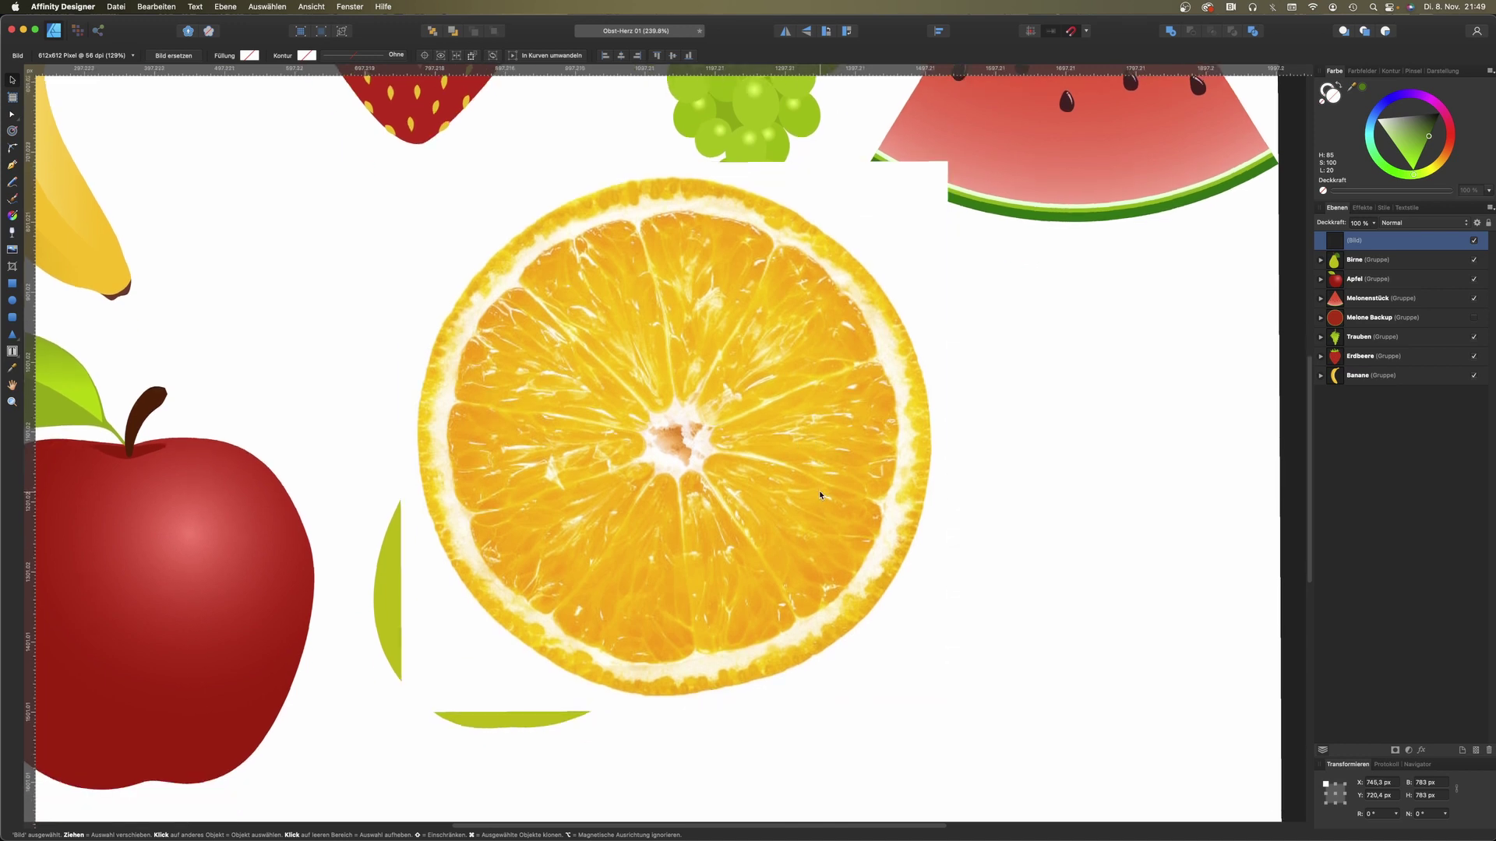
click(12, 300)
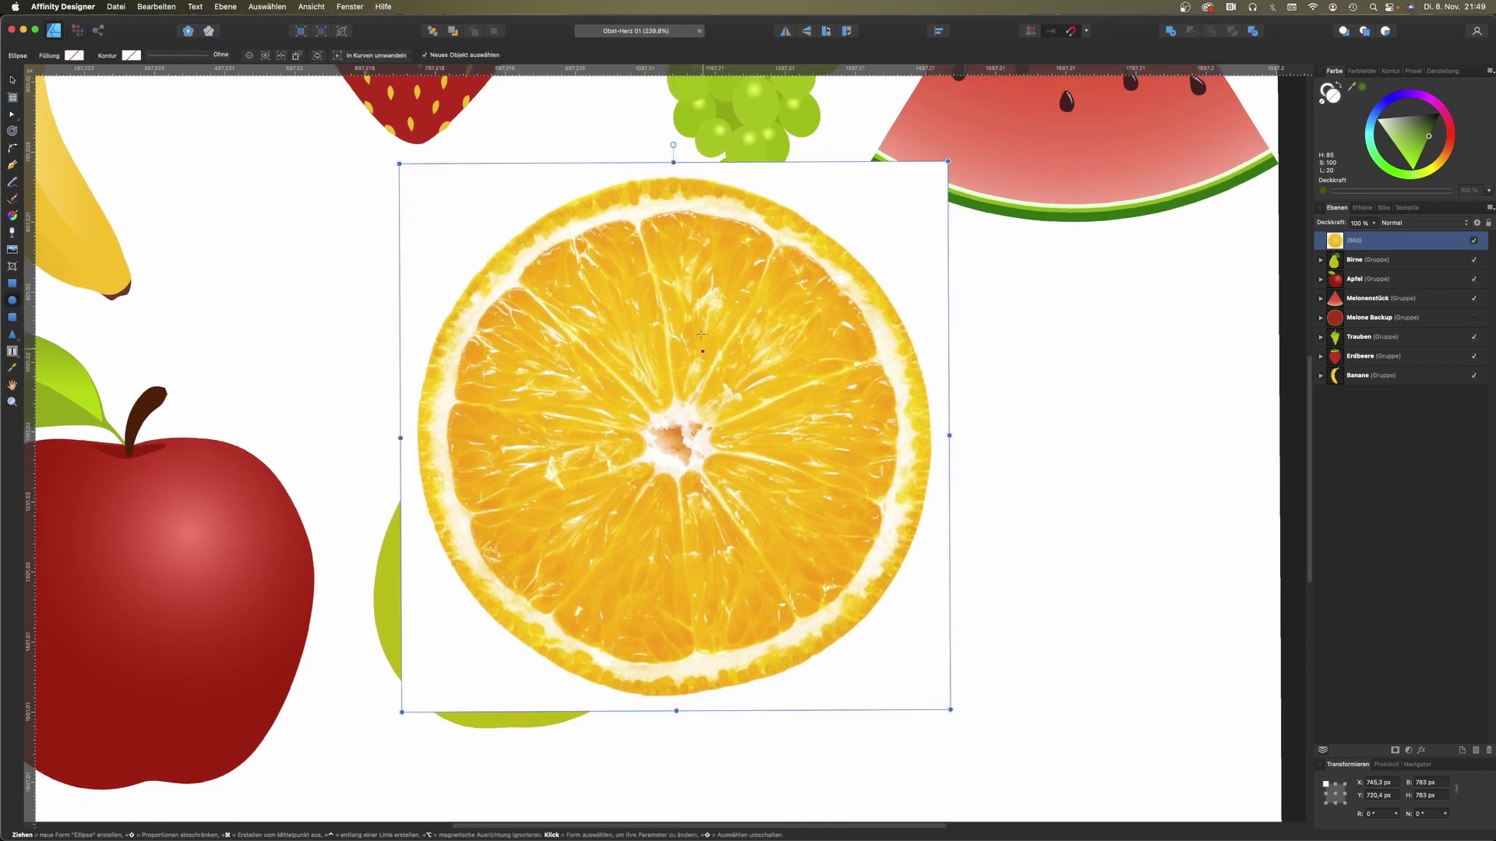
Step: Draw a circle over the orange slice with pale cream fill and yellow outline sampled from the rind
mouse_move(528, 191)
mouse_down()
mouse_move(849, 693)
mouse_move(904, 726)
mouse_up()
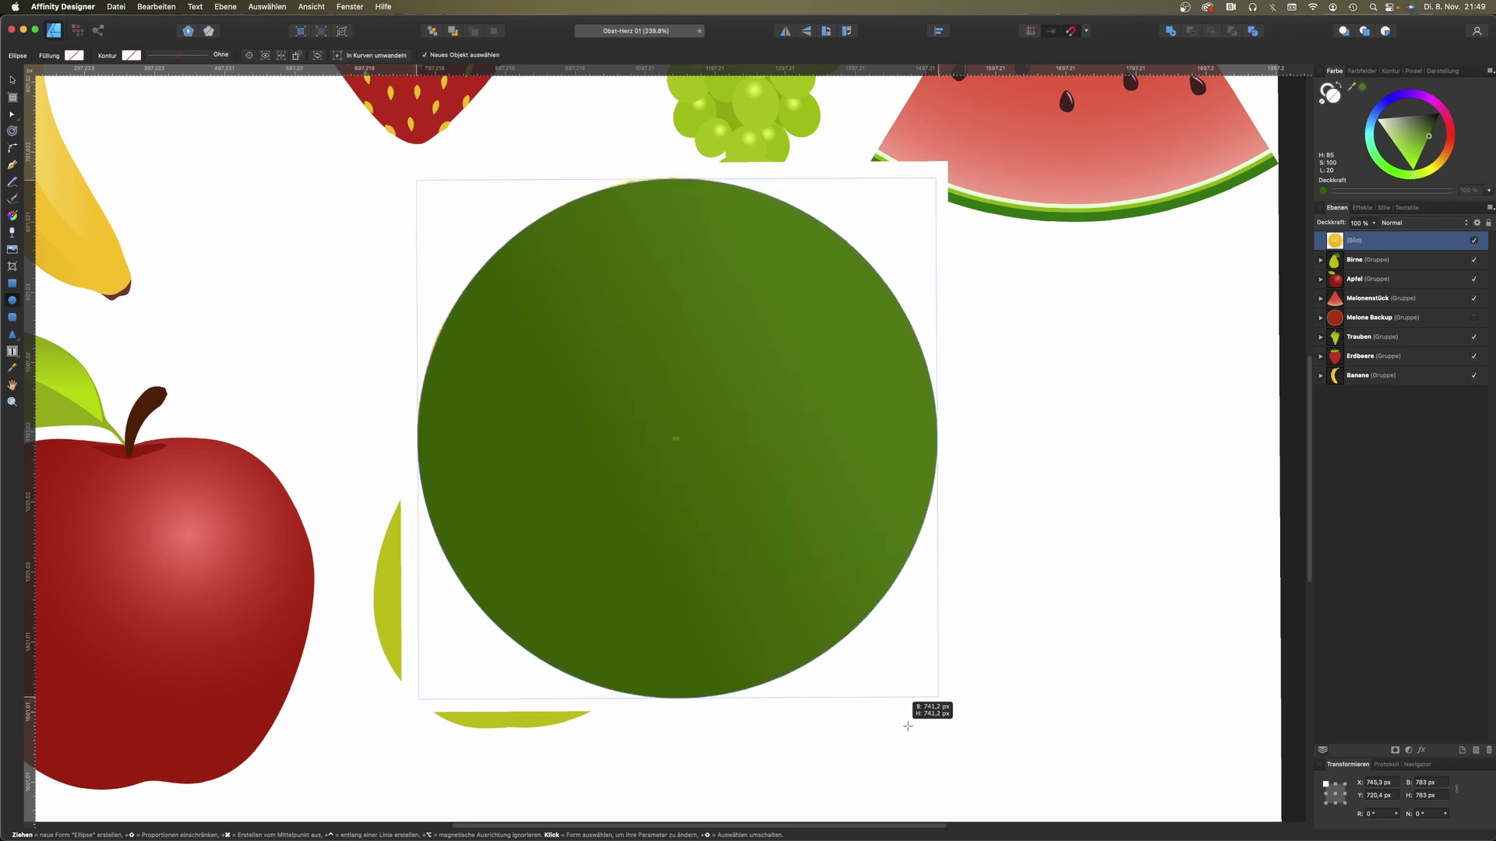
drag(904, 726, 908, 726)
click(16, 79)
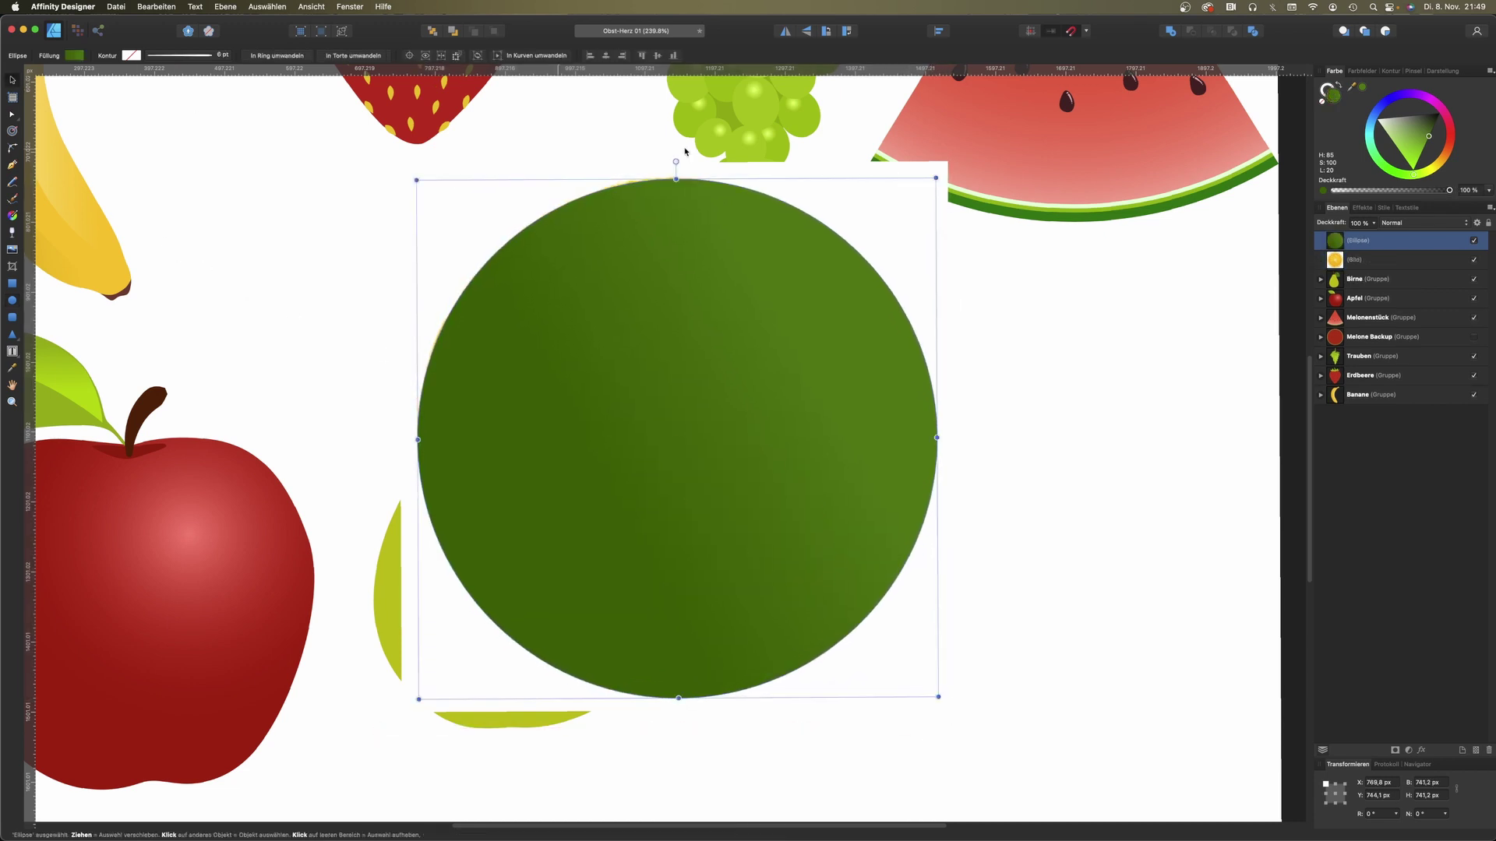
click(1474, 242)
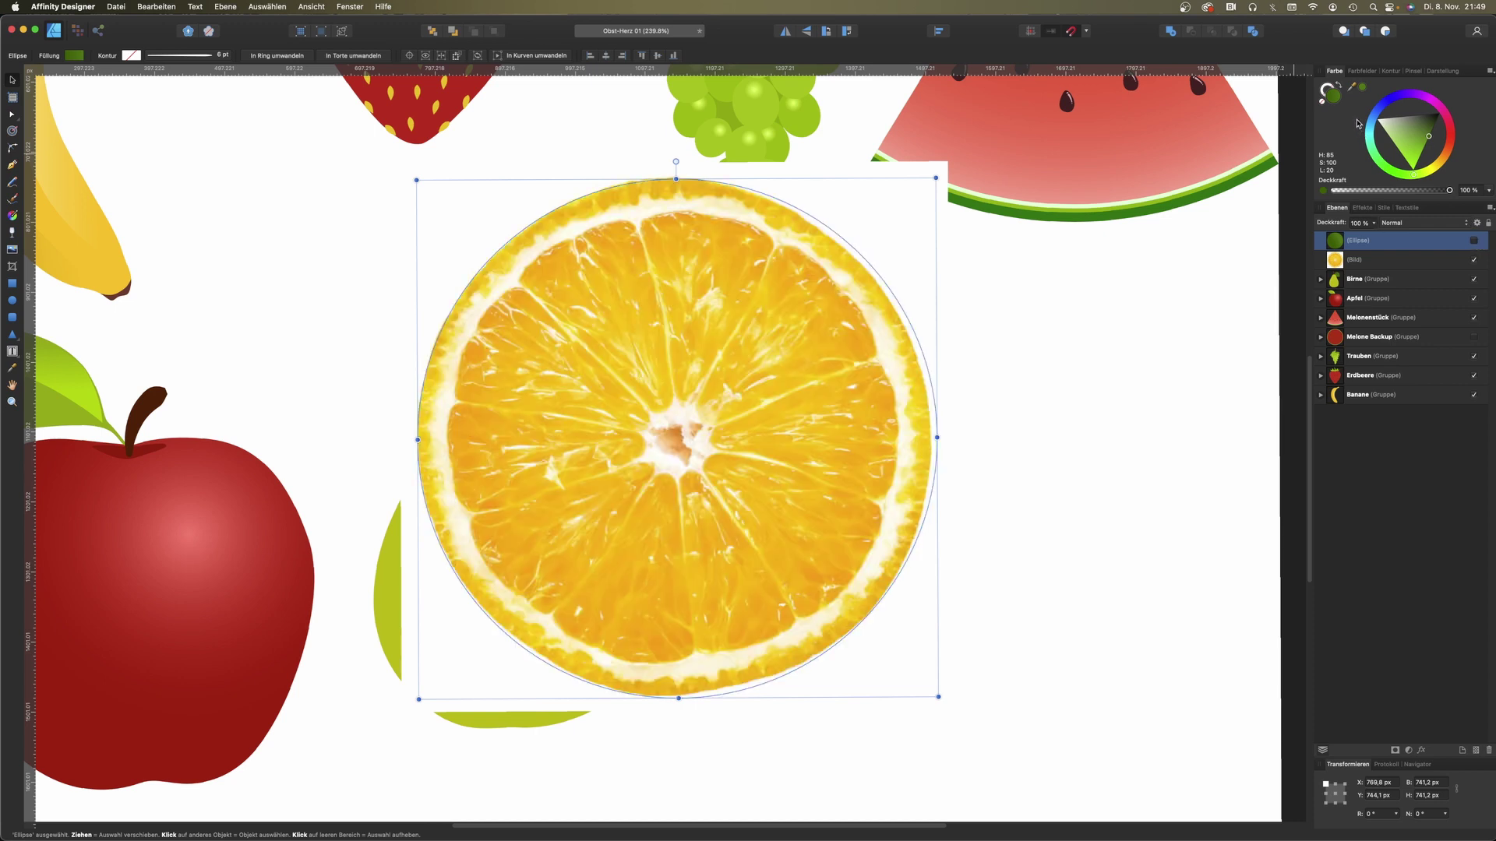
drag(1352, 89, 837, 255)
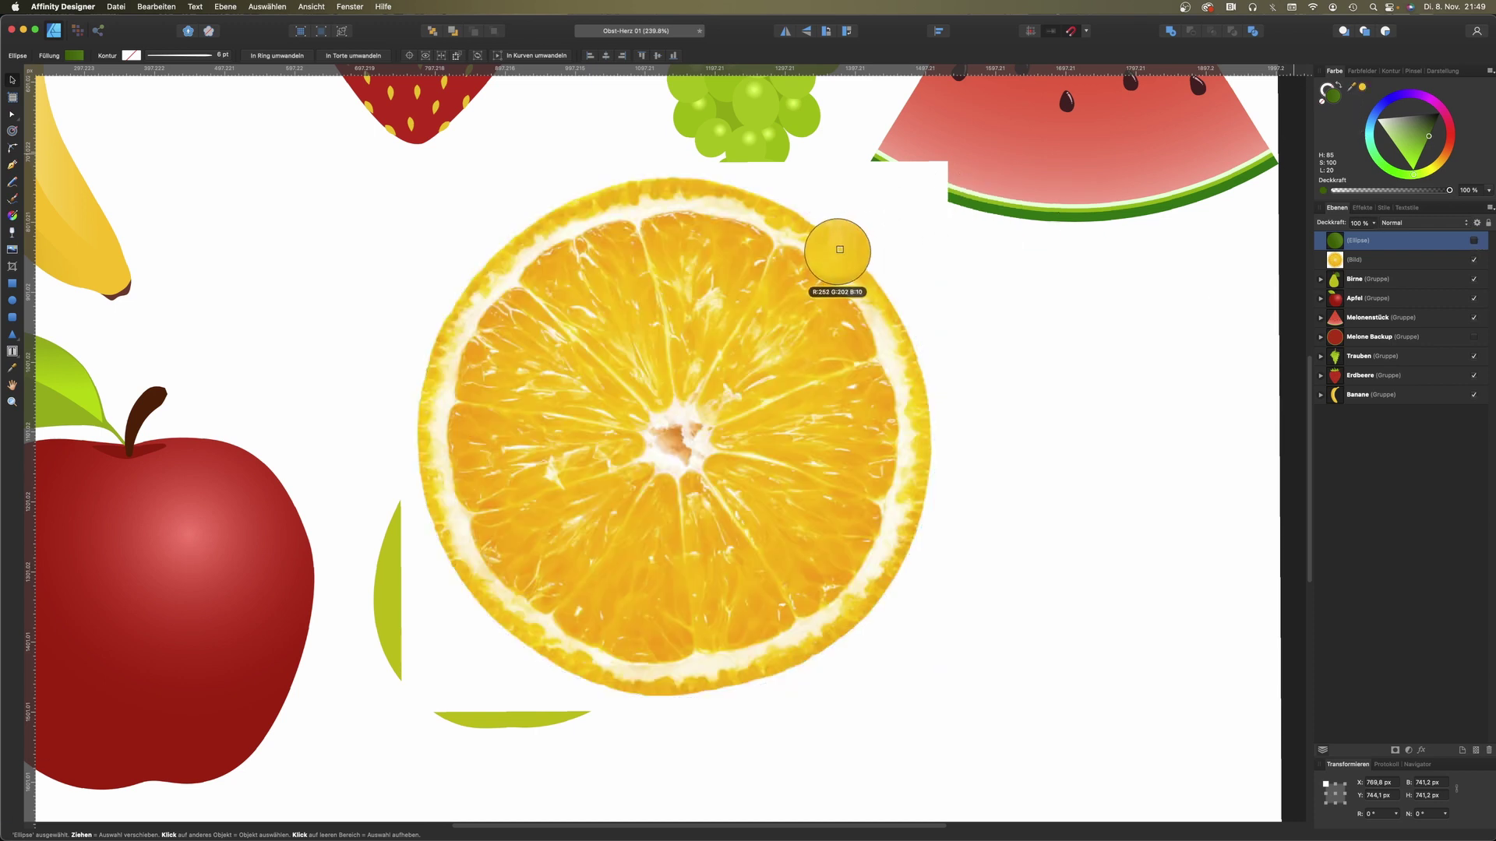
click(1331, 103)
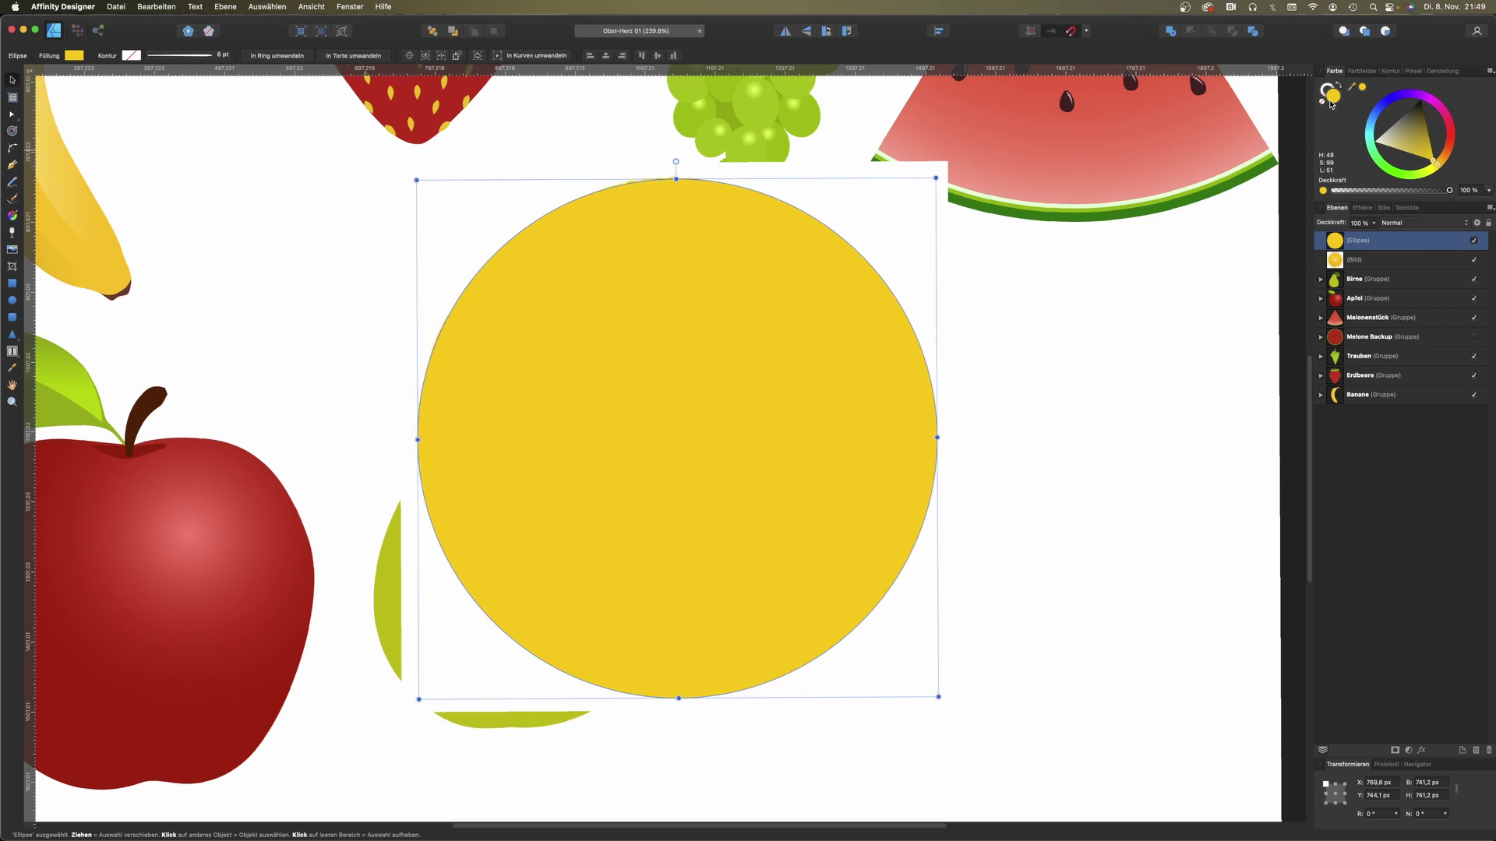
click(1473, 242)
click(1327, 89)
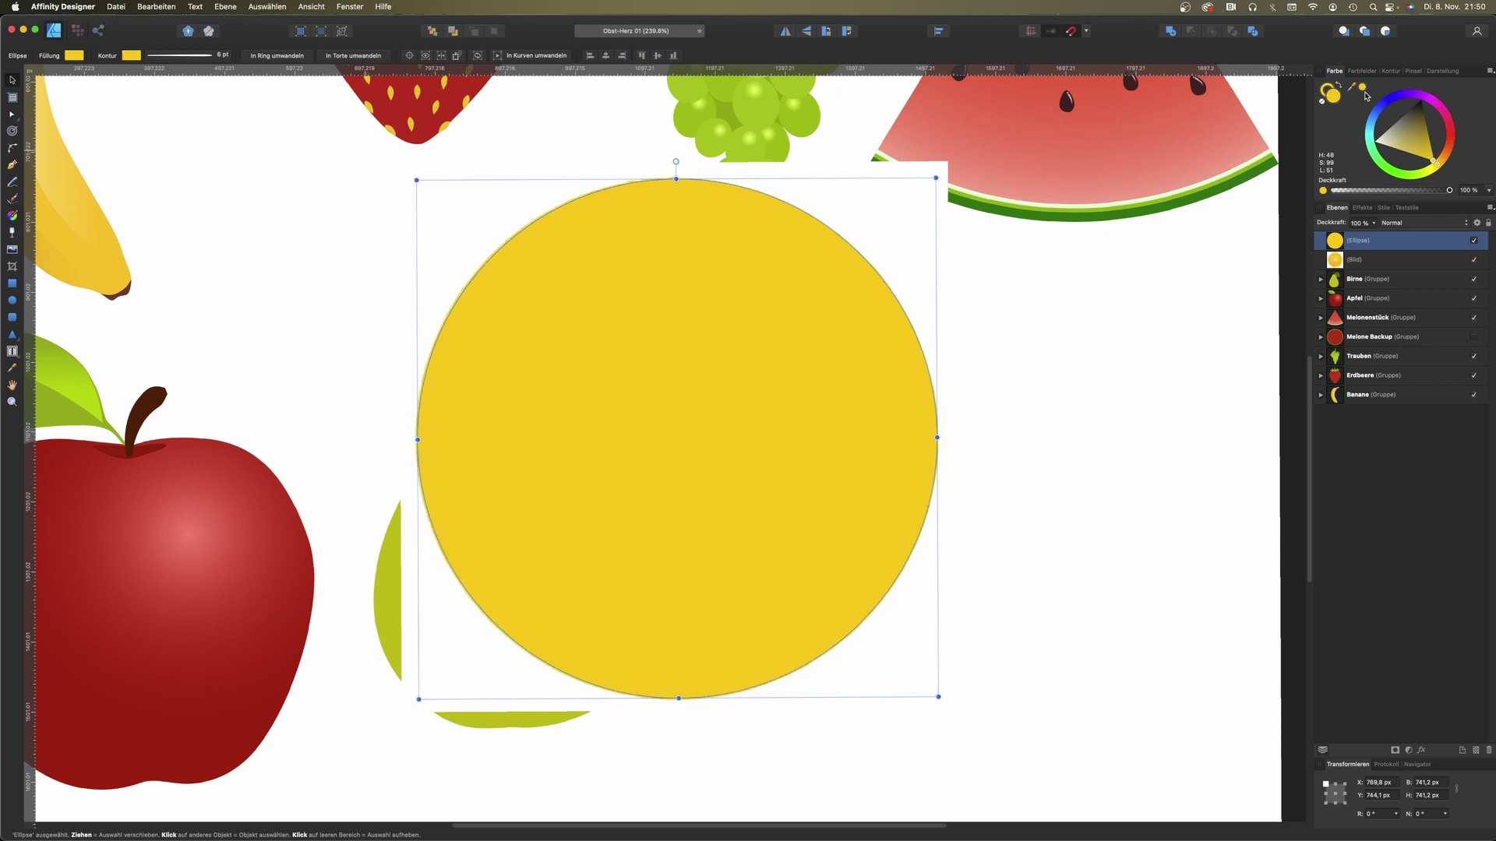
drag(1429, 161, 1382, 158)
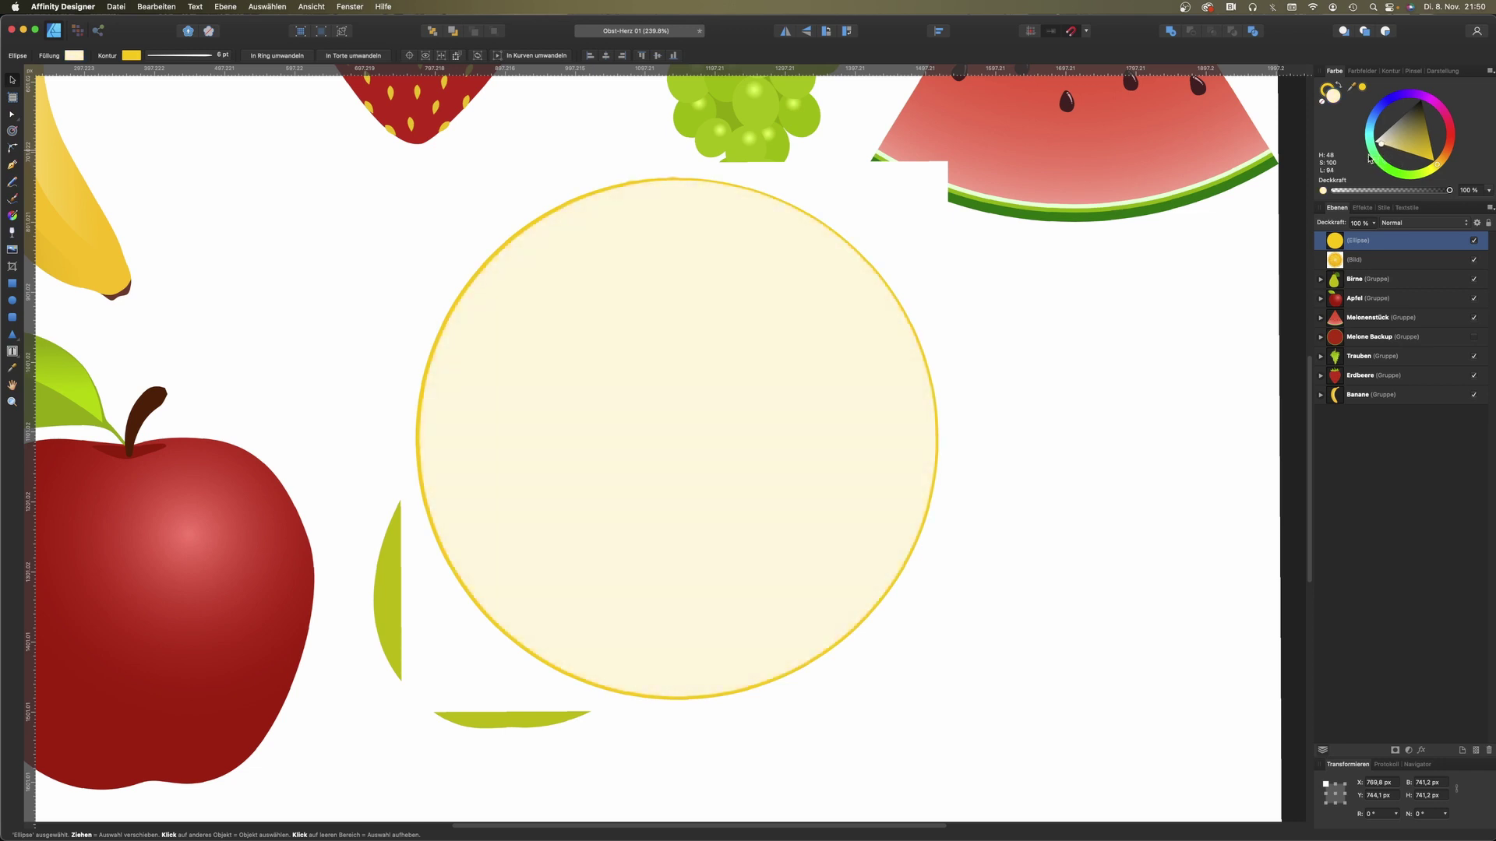
Step: Thicken the circle's outline to 19 pt and adjust its pressure profile
click(218, 56)
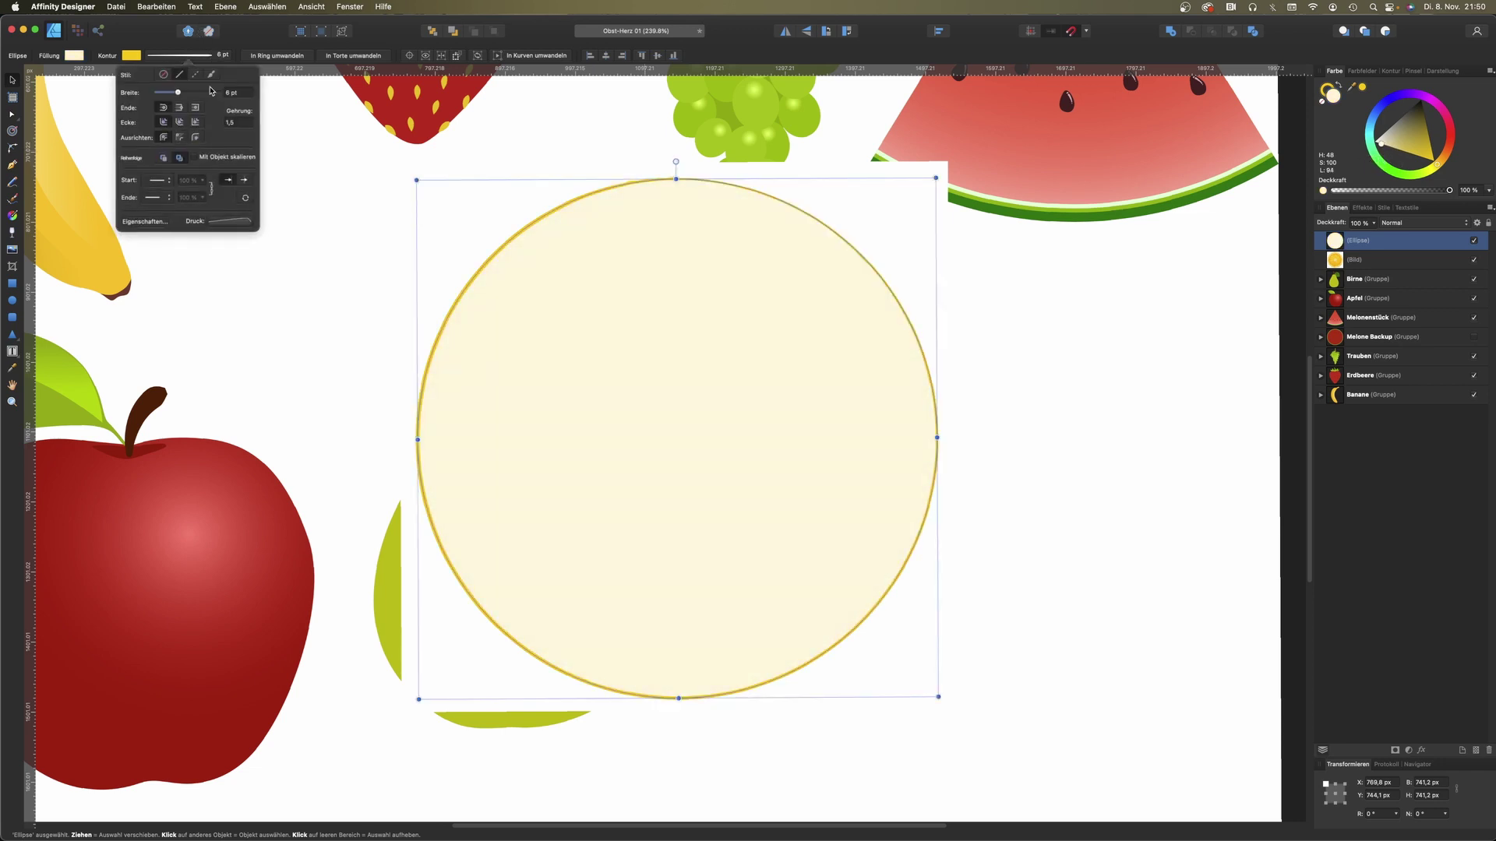
drag(191, 93, 192, 98)
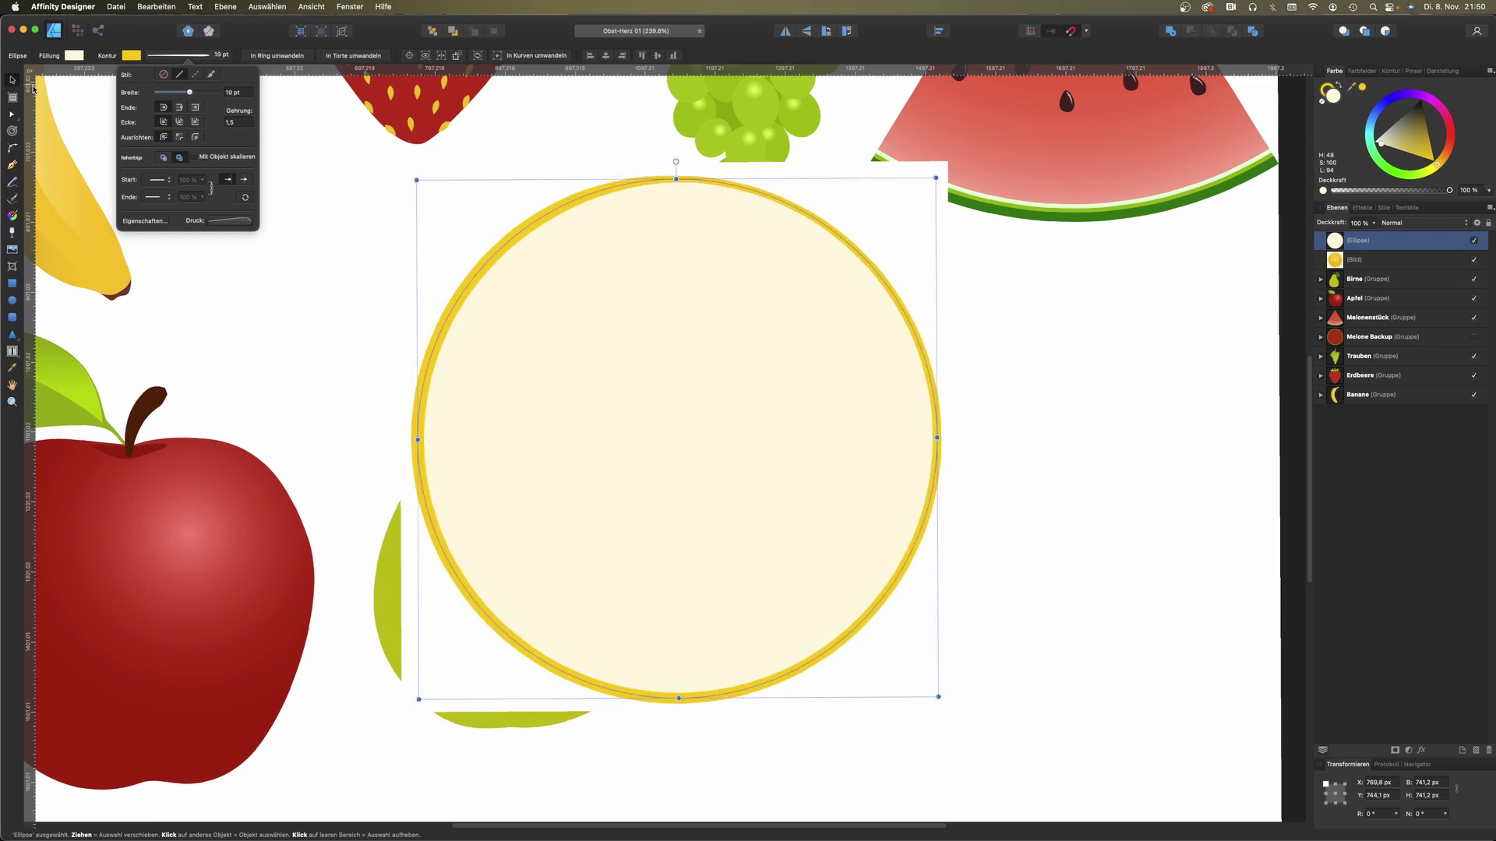
click(229, 220)
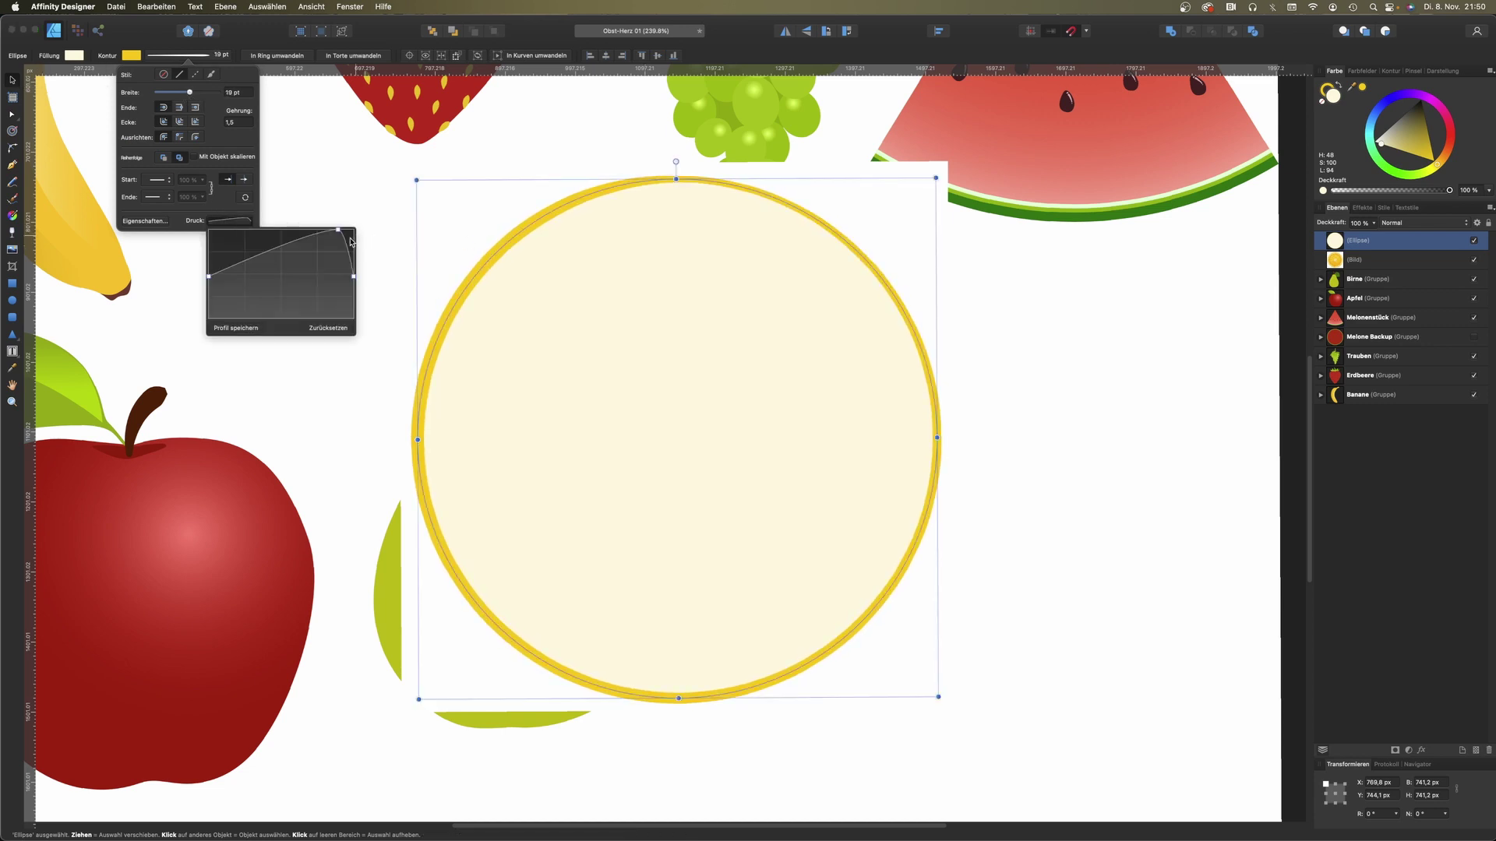
mouse_move(341, 234)
mouse_down()
mouse_move(342, 263)
mouse_move(353, 230)
mouse_up()
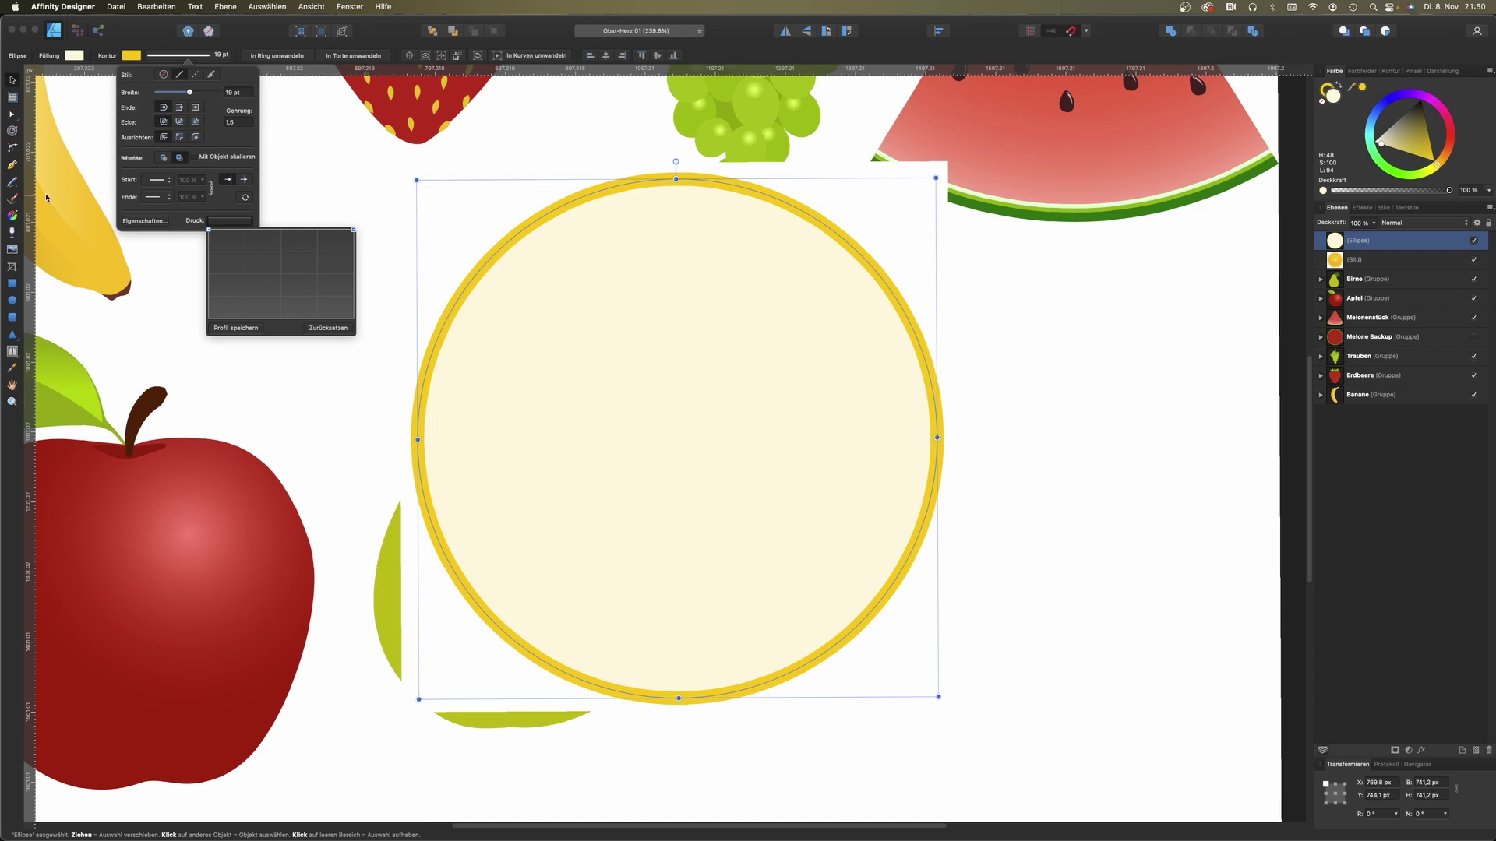
click(654, 366)
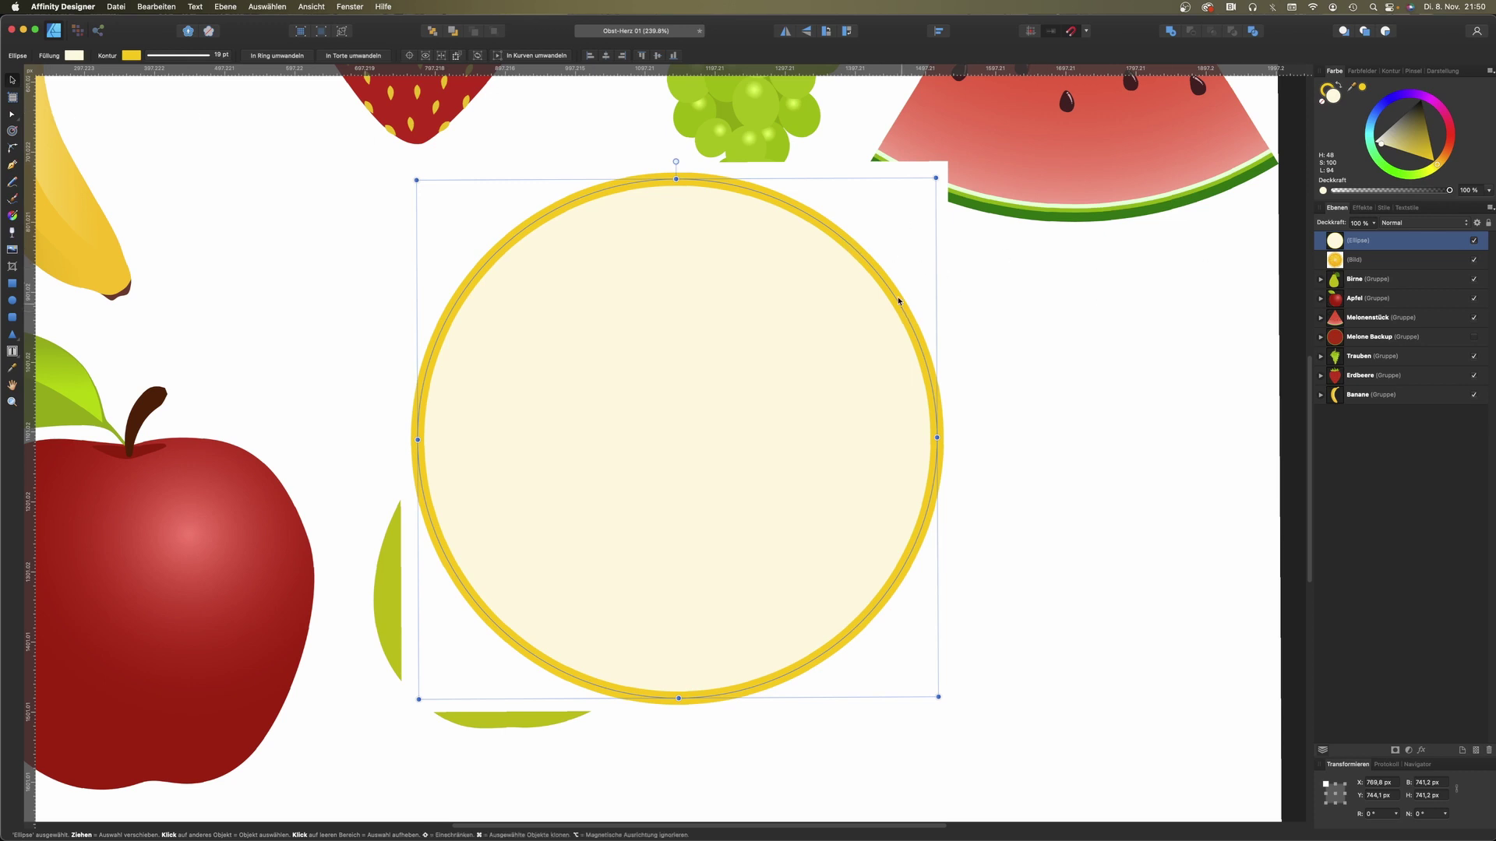
Step: Expand the yellow outline into a shape and trace the star-shaped orange centre
click(231, 4)
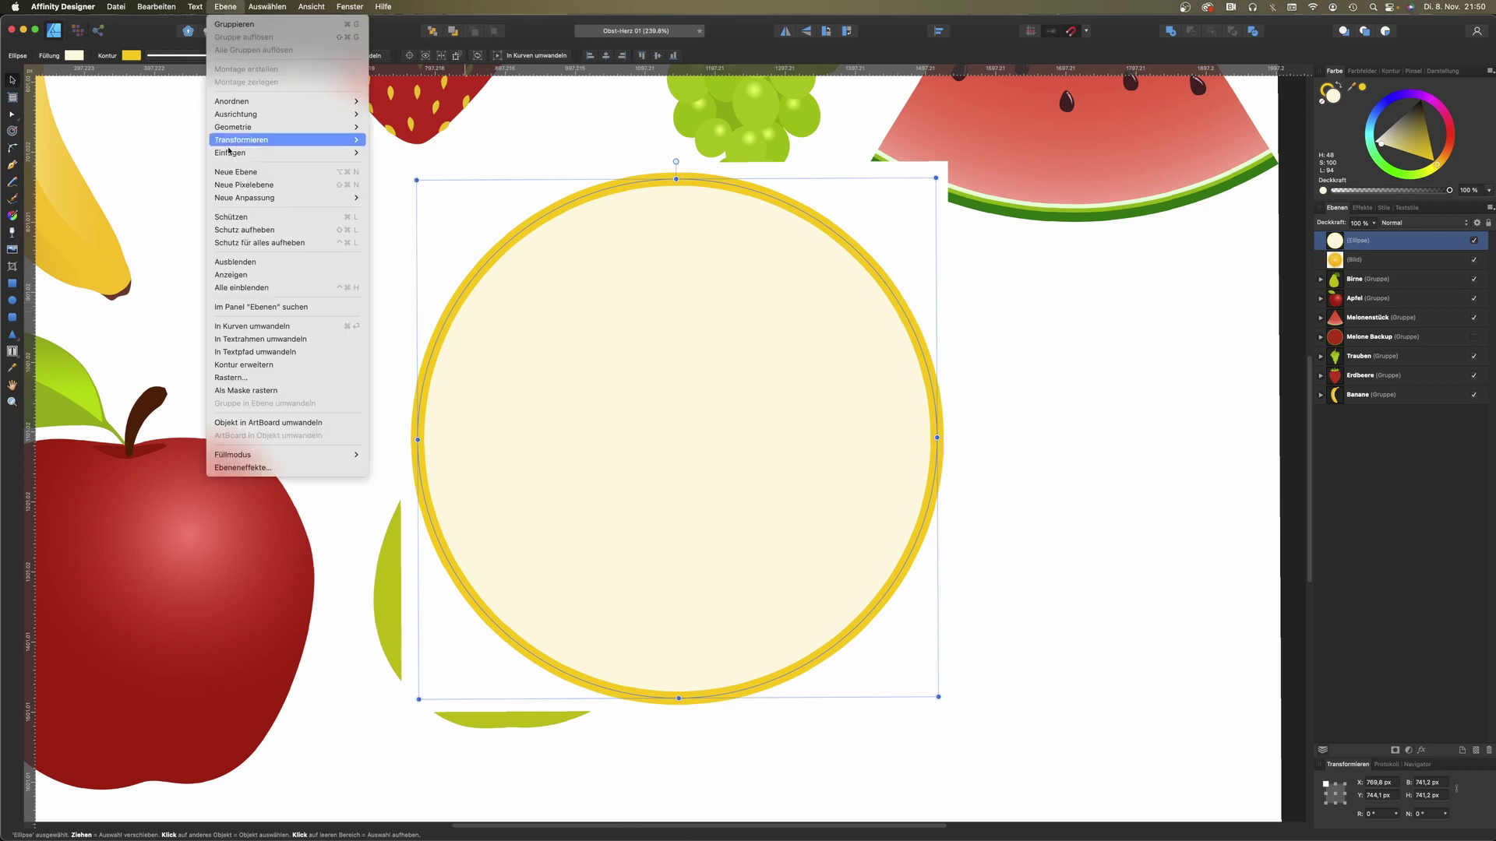
click(265, 359)
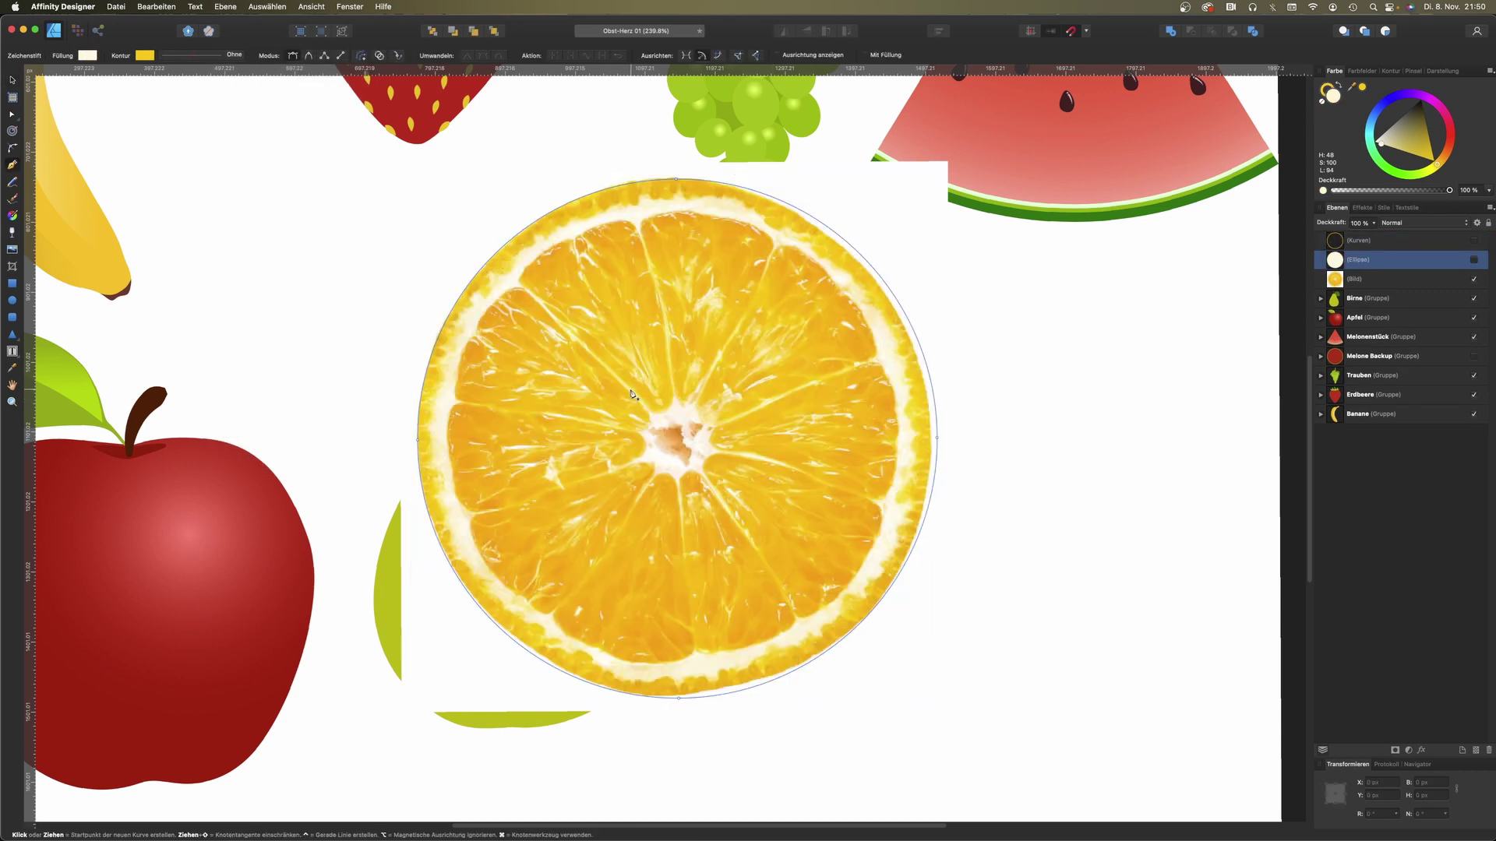
click(630, 389)
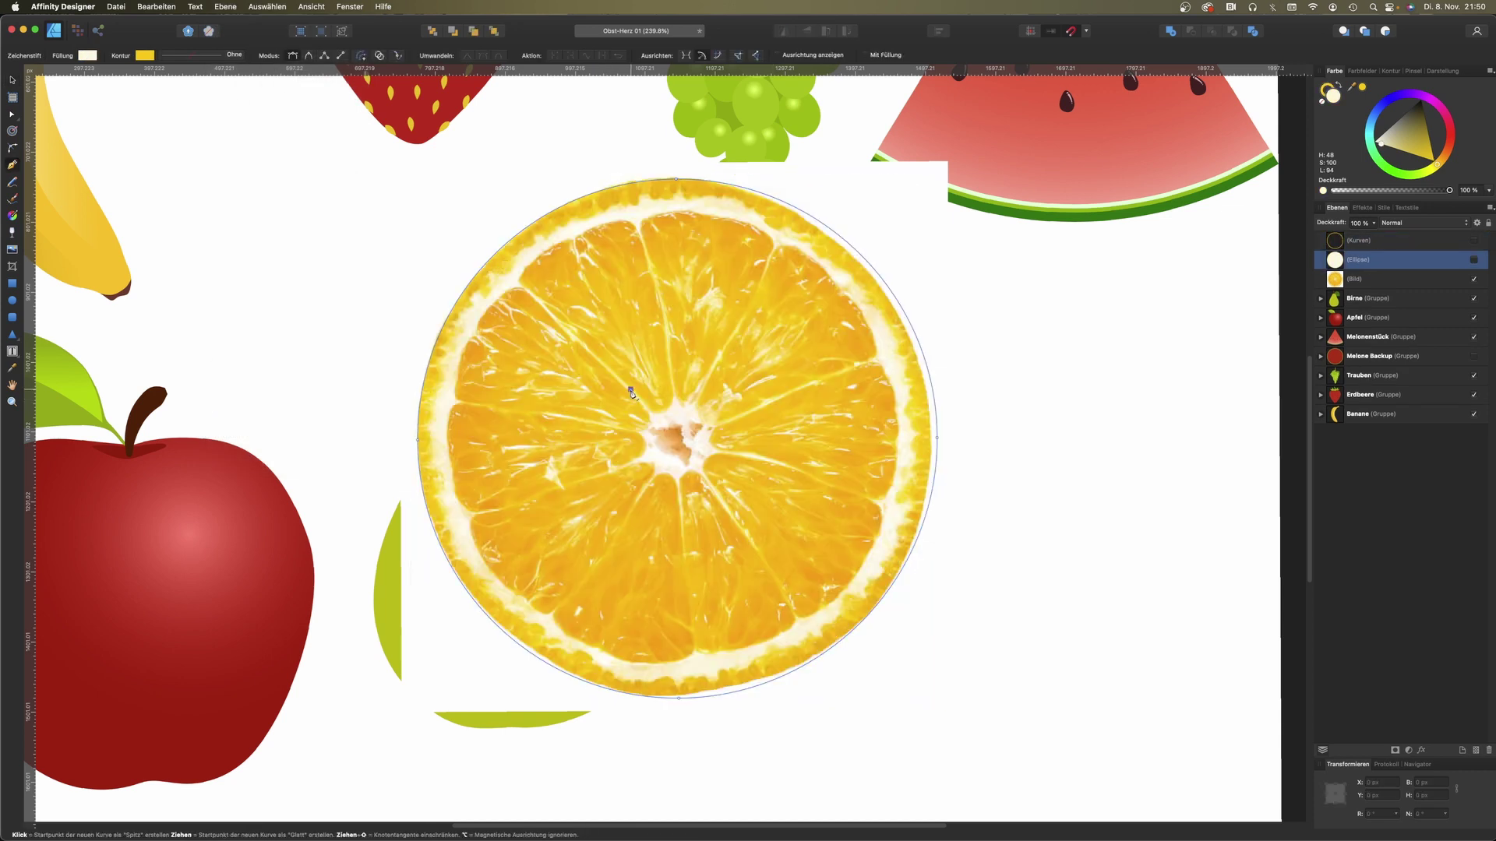
click(658, 415)
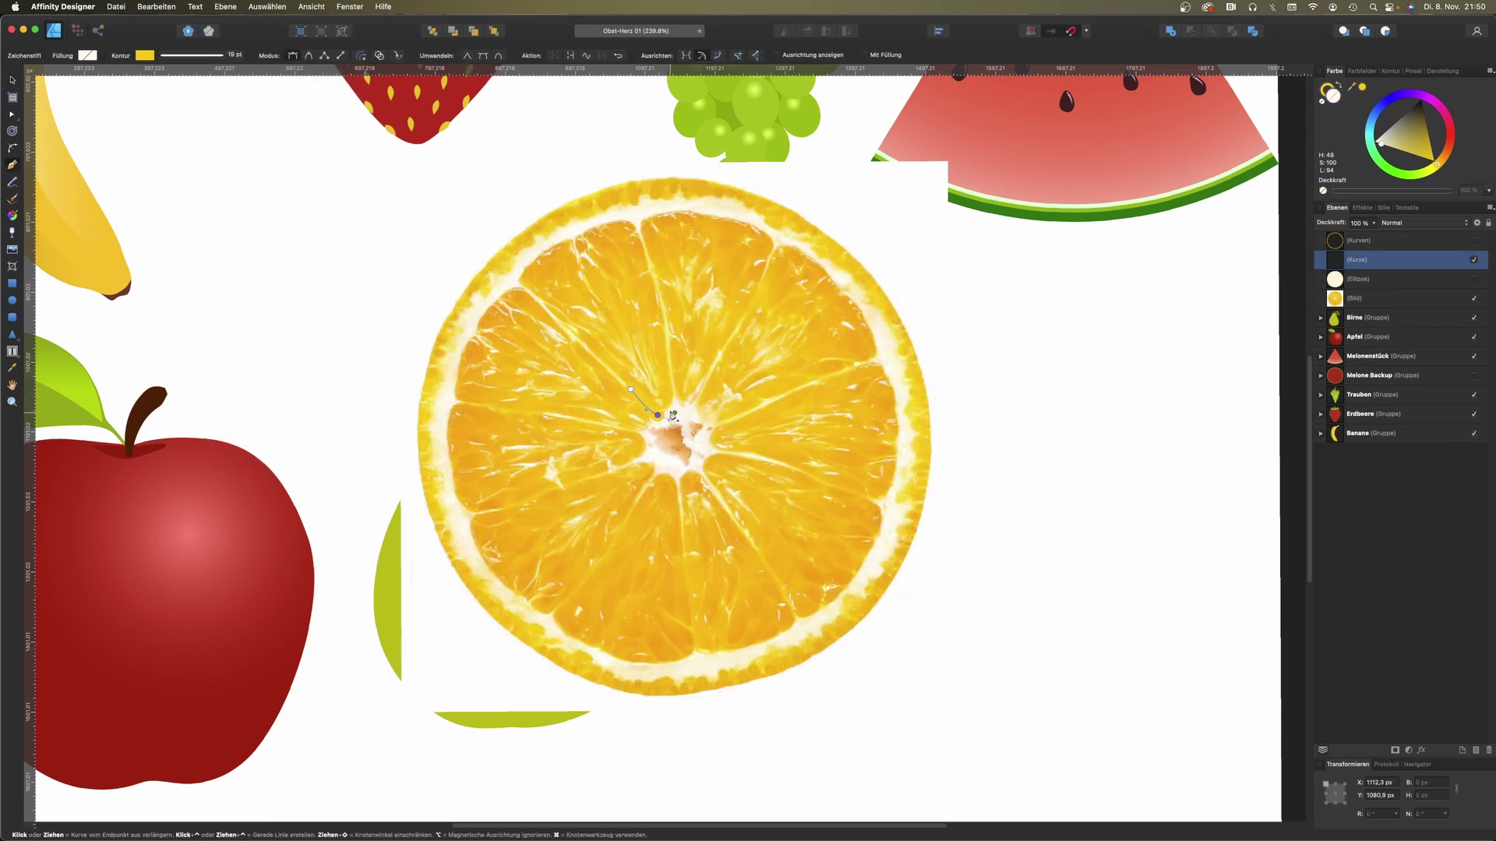
click(673, 382)
click(689, 407)
click(712, 373)
drag(706, 417, 719, 427)
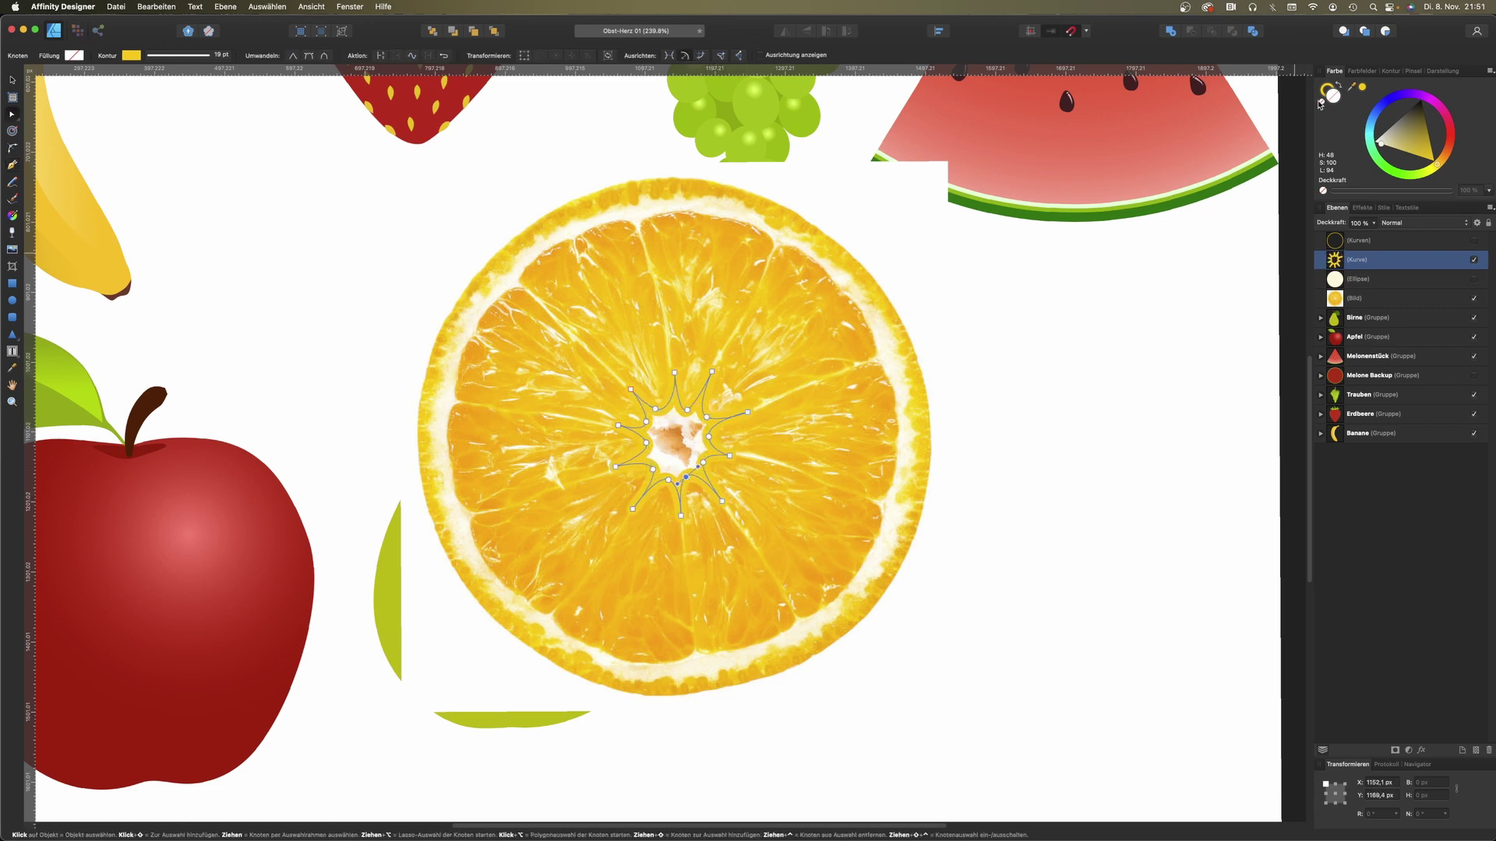
Step: Trace the first orange segment wedge and fill it with orange sampled from the photo
click(1473, 279)
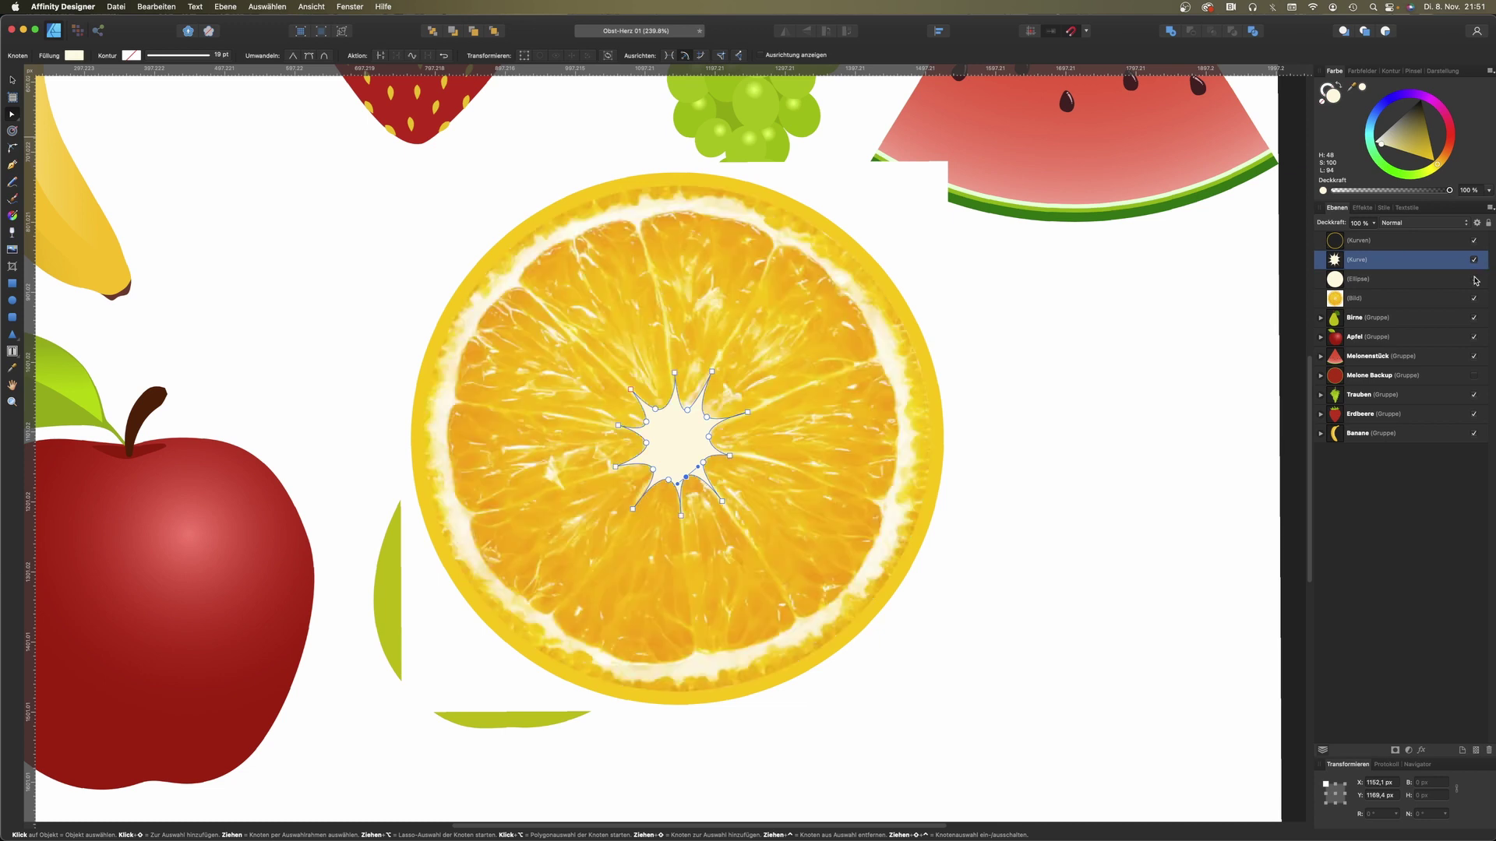
click(11, 165)
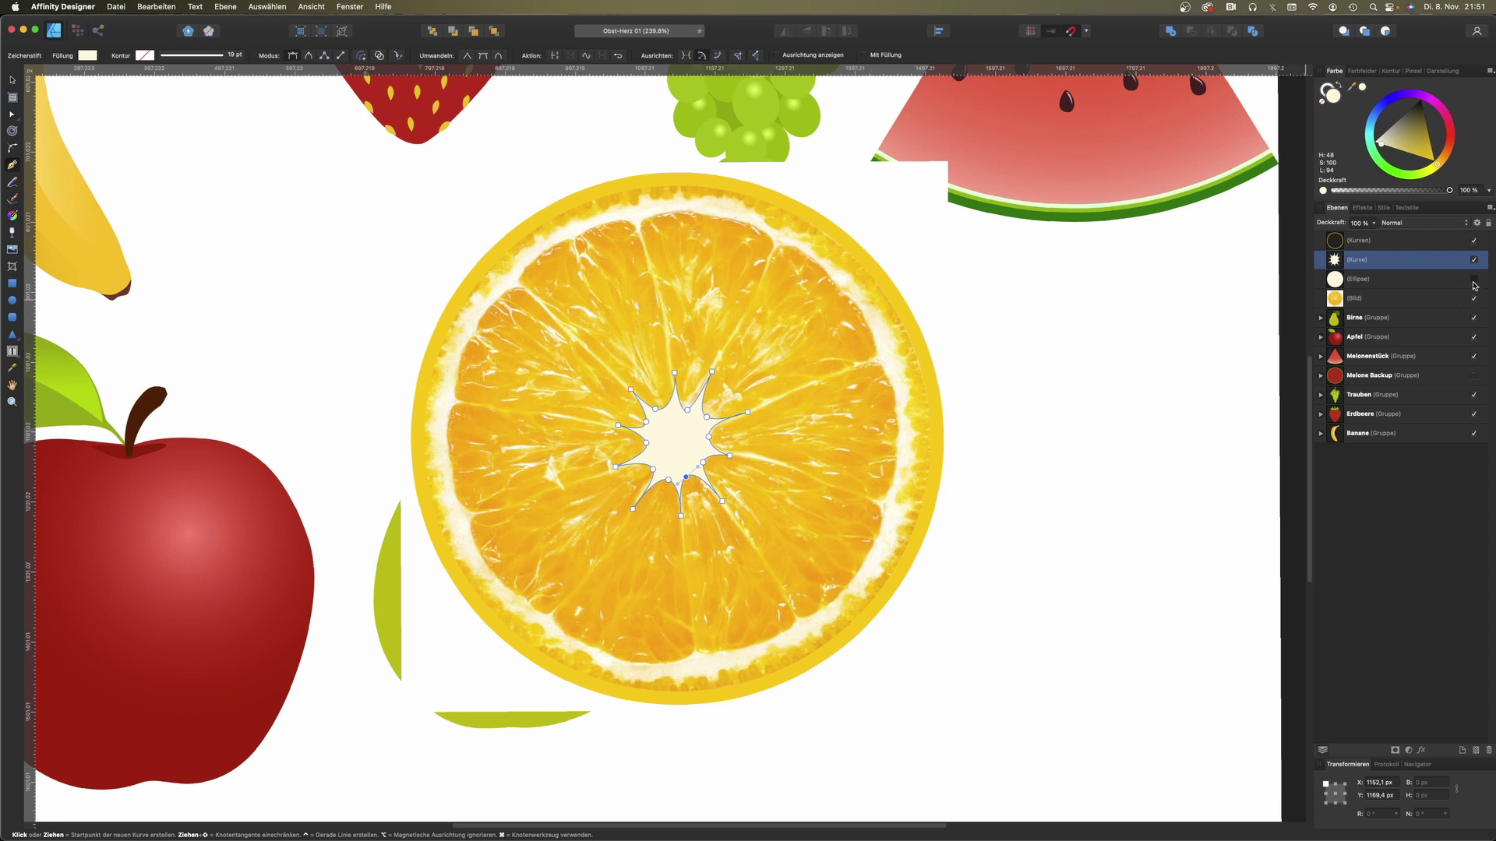
click(714, 371)
click(747, 313)
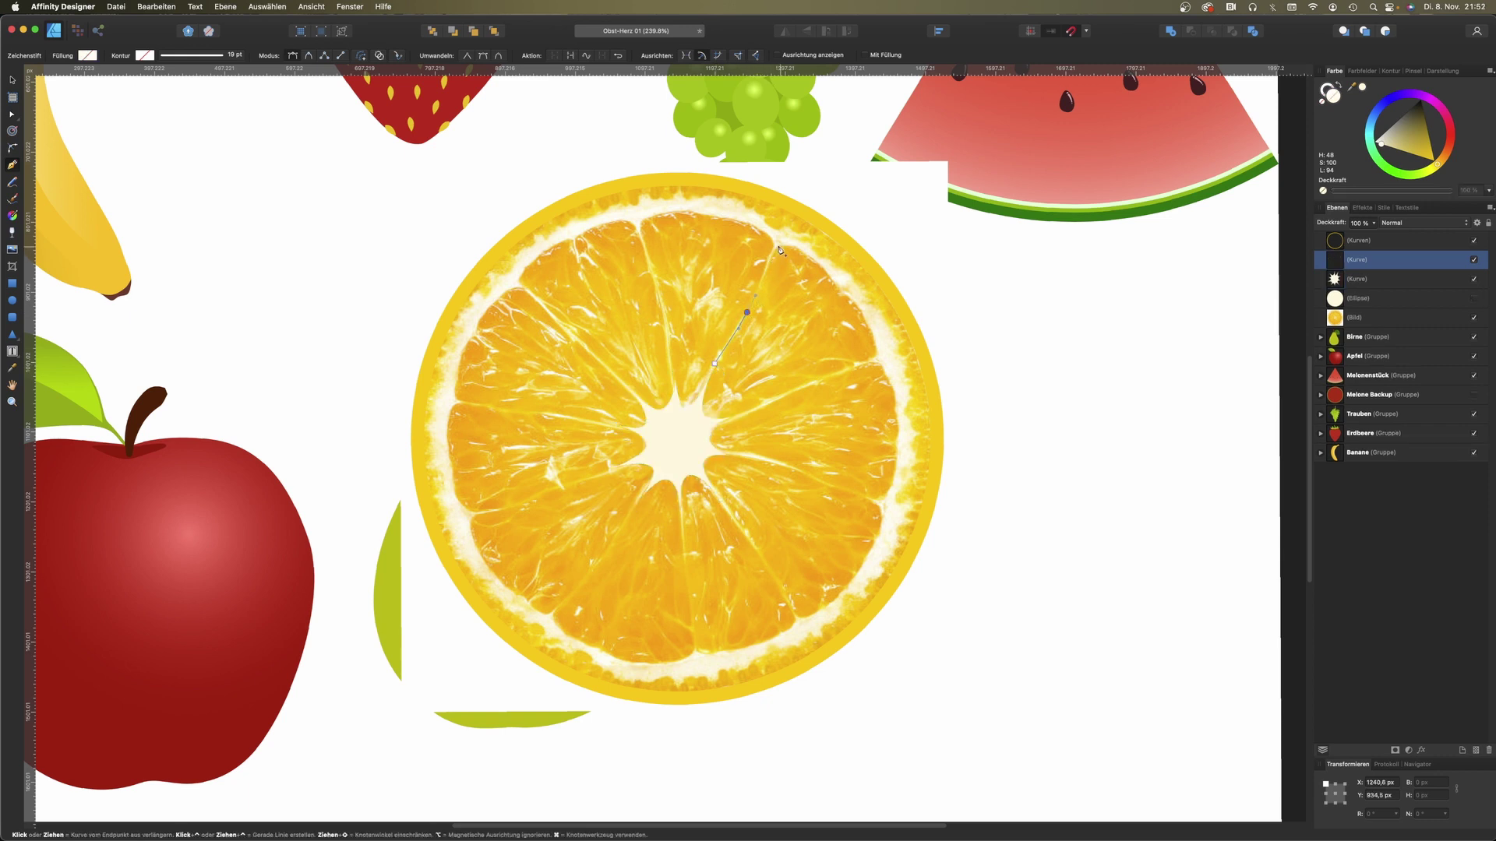
drag(781, 246, 793, 242)
click(814, 264)
mouse_move(864, 323)
mouse_down()
mouse_move(880, 357)
mouse_move(830, 375)
mouse_up()
drag(755, 406, 726, 420)
click(715, 421)
drag(703, 397, 708, 388)
click(715, 365)
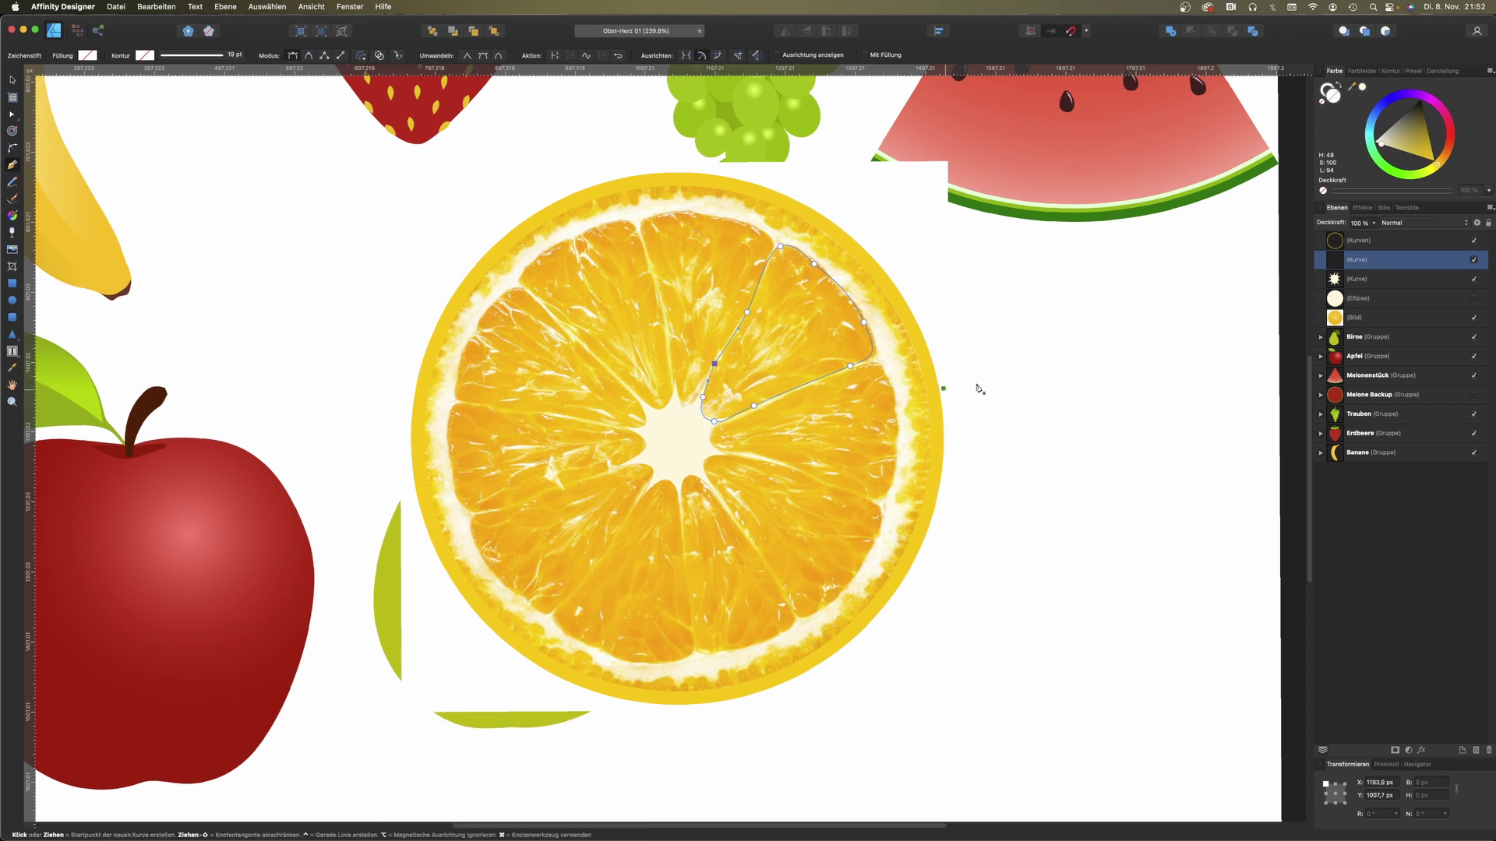
drag(1353, 89, 853, 331)
click(1362, 89)
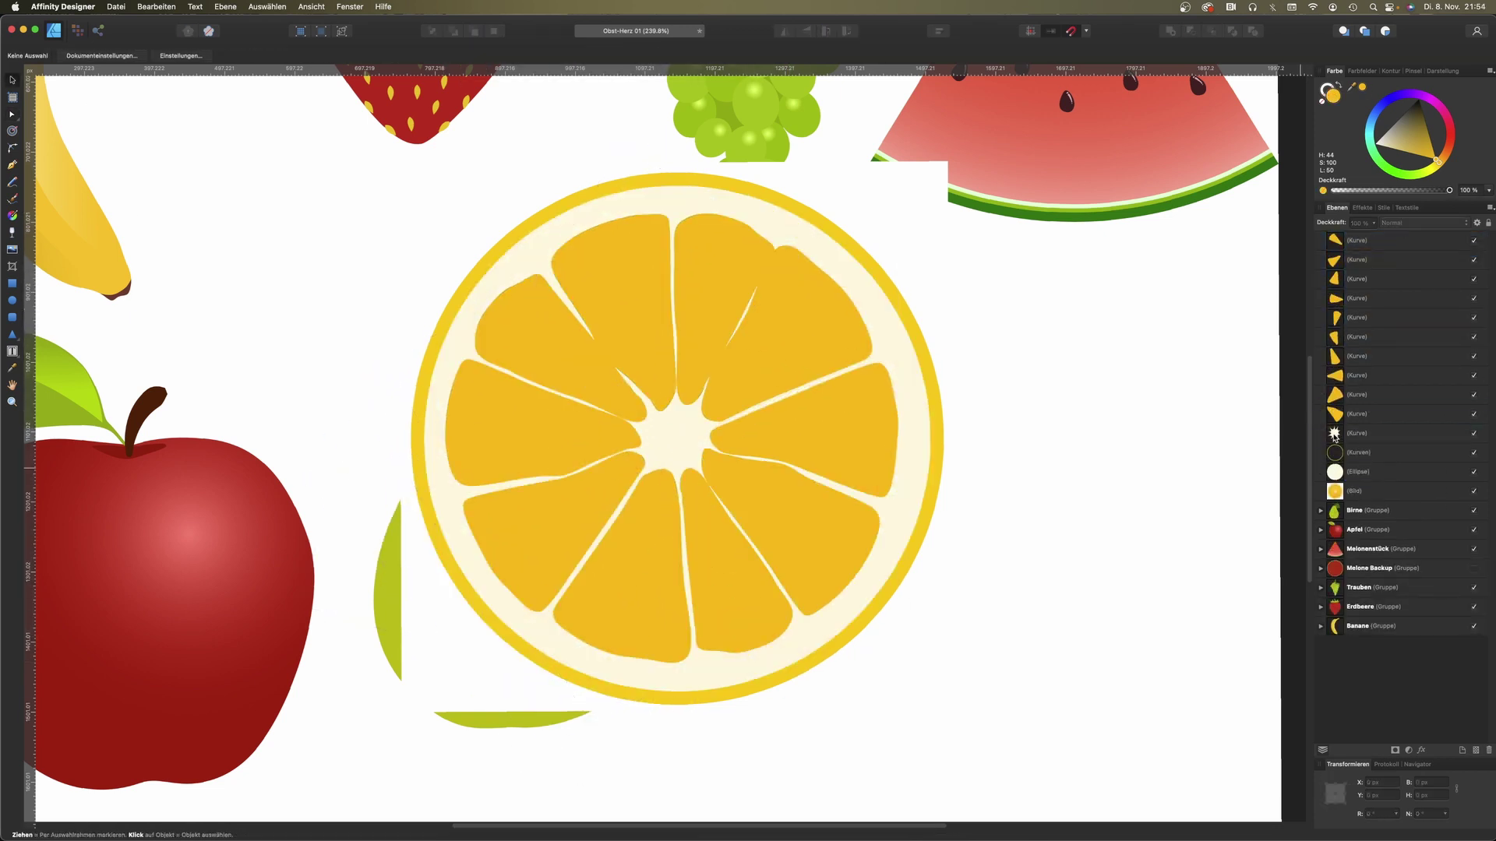
Step: Move the star-shaped centre above the segments and nudge the top segment's edge points left
drag(1329, 243, 1333, 242)
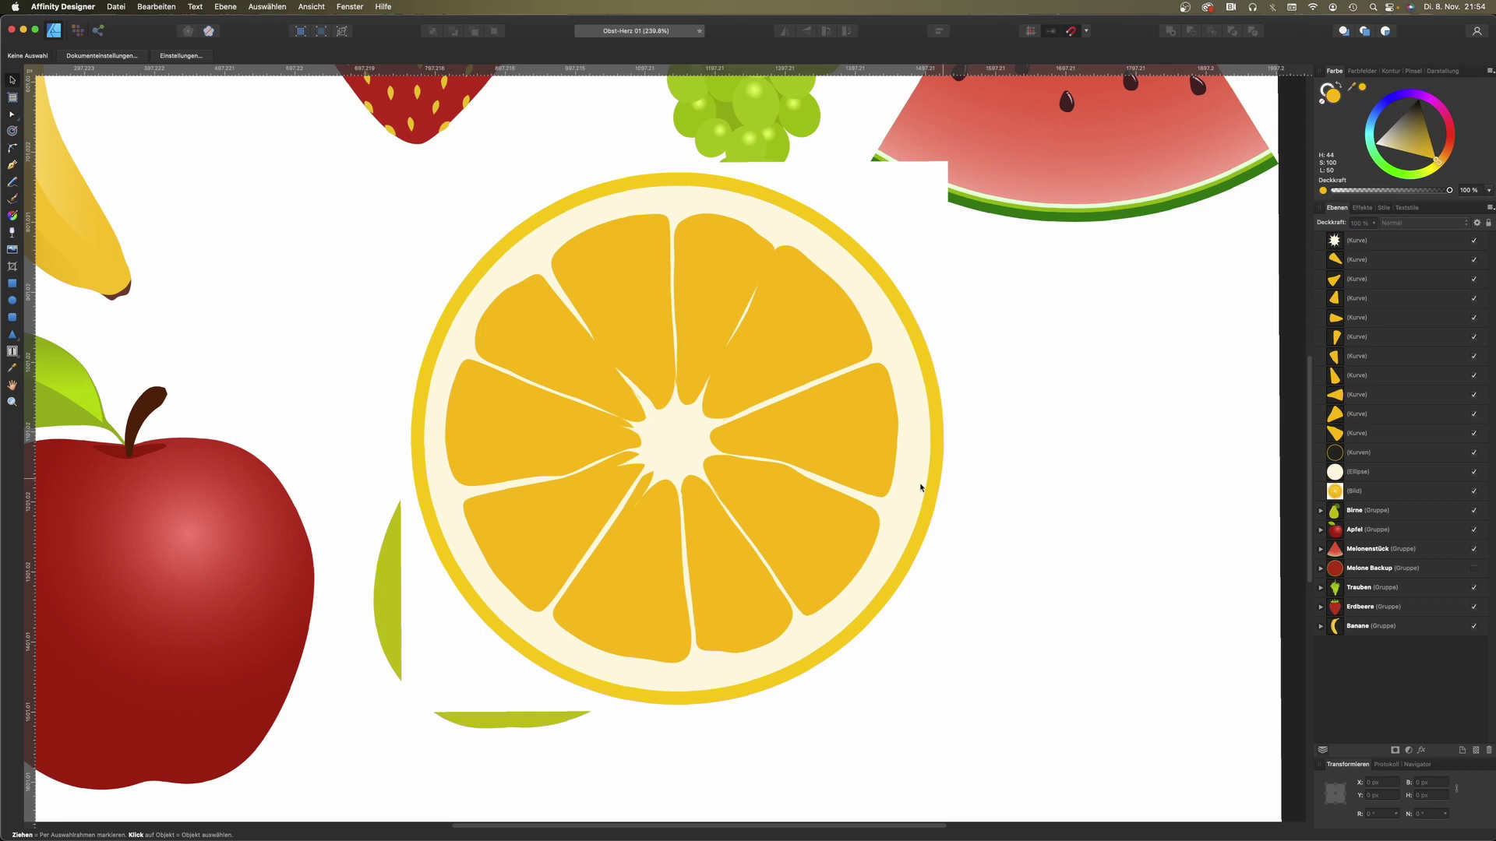
click(673, 449)
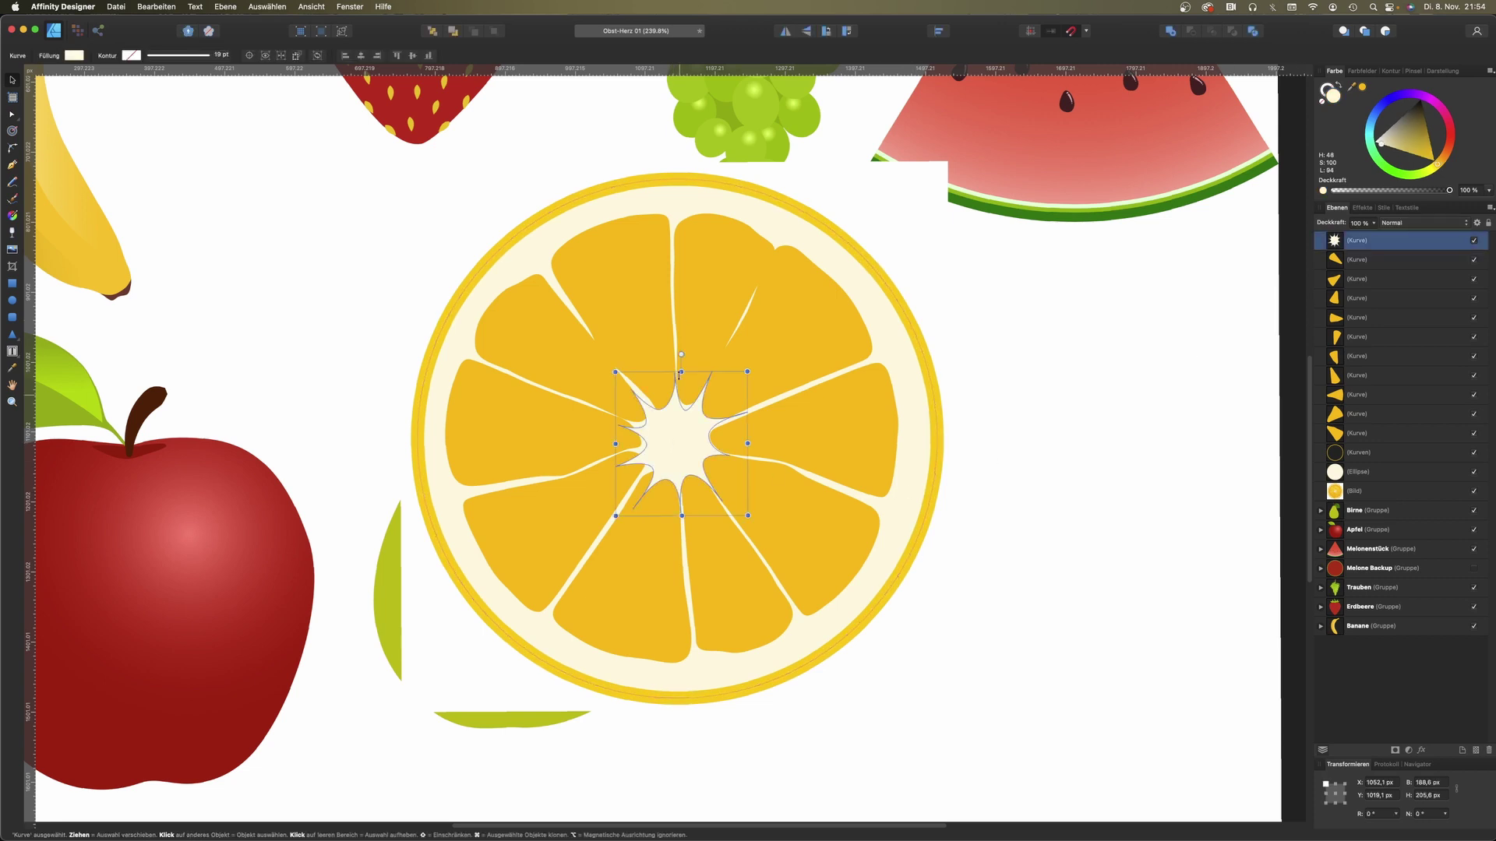
click(696, 298)
double_click(696, 298)
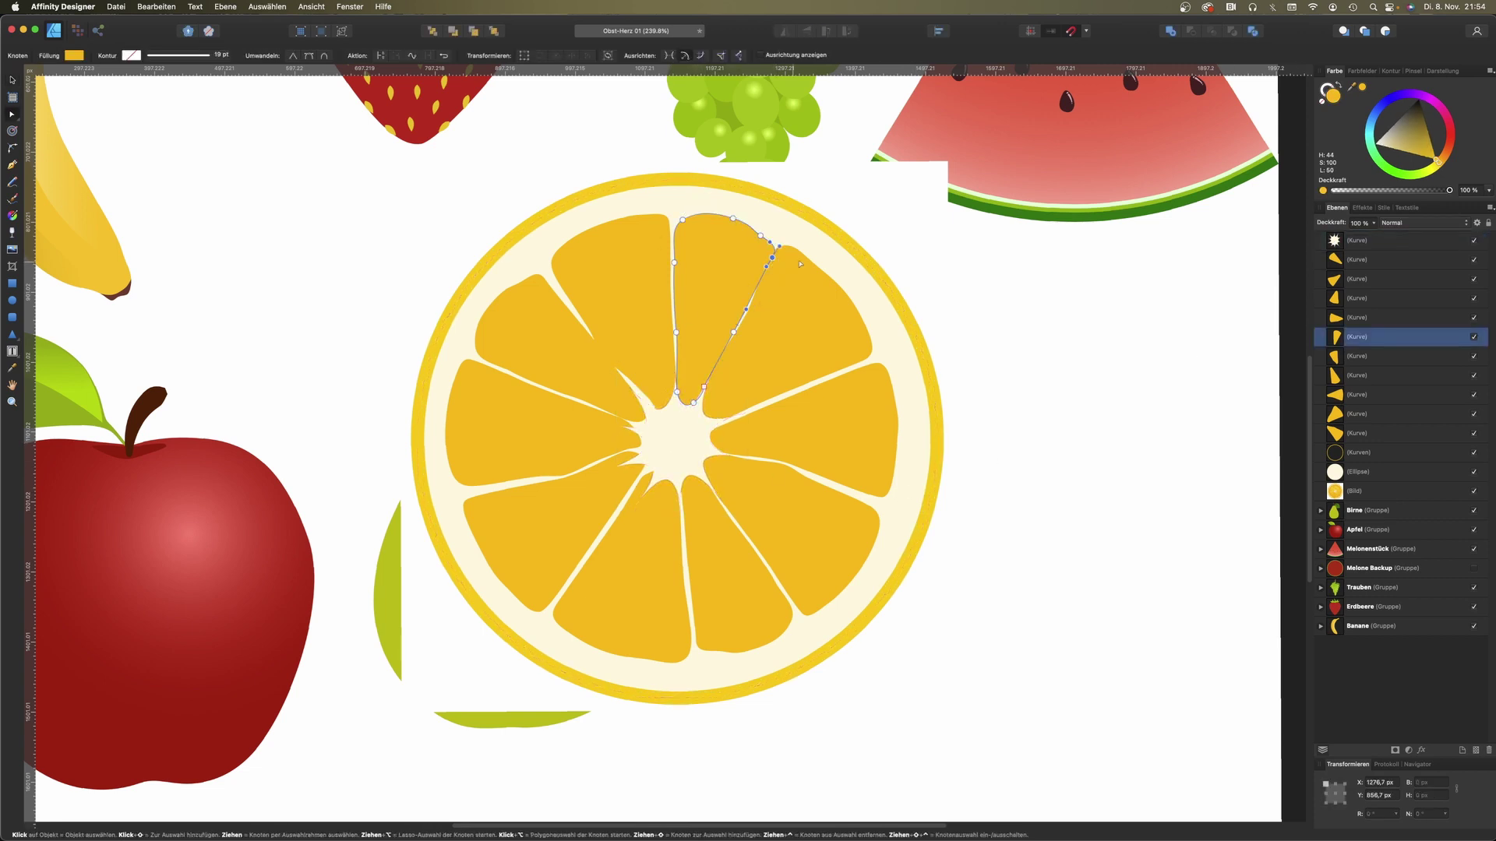
key(Left)
key(Left)
key(Left)
key(Left)
key(Left)
key(Left)
click(561, 485)
click(685, 377)
click(717, 356)
click(678, 467)
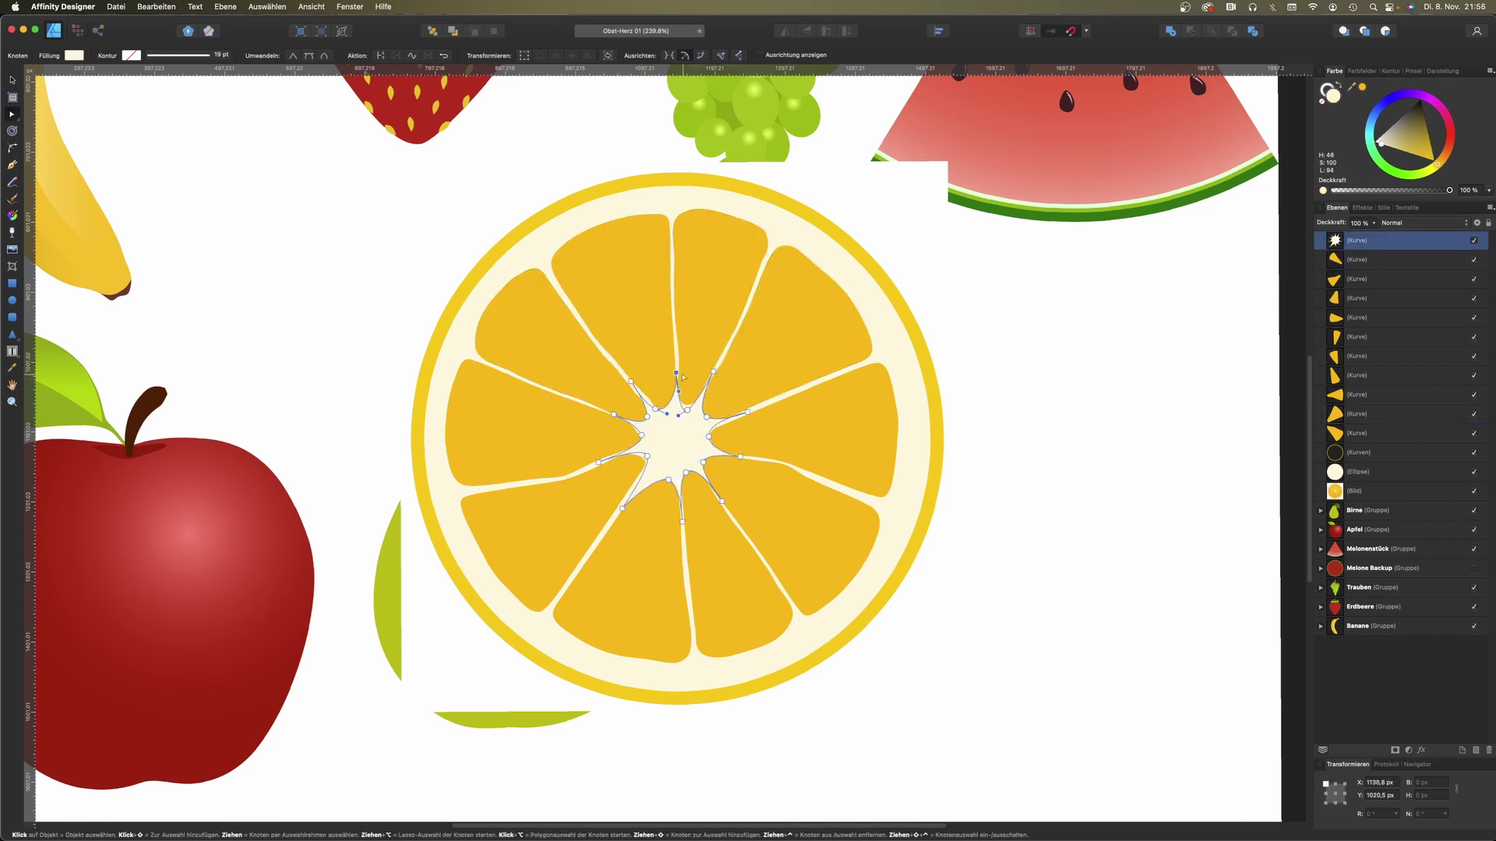
click(1038, 604)
Step: Draw a pale yellow highlight on the upper-left segment and reshape its top corner
click(12, 164)
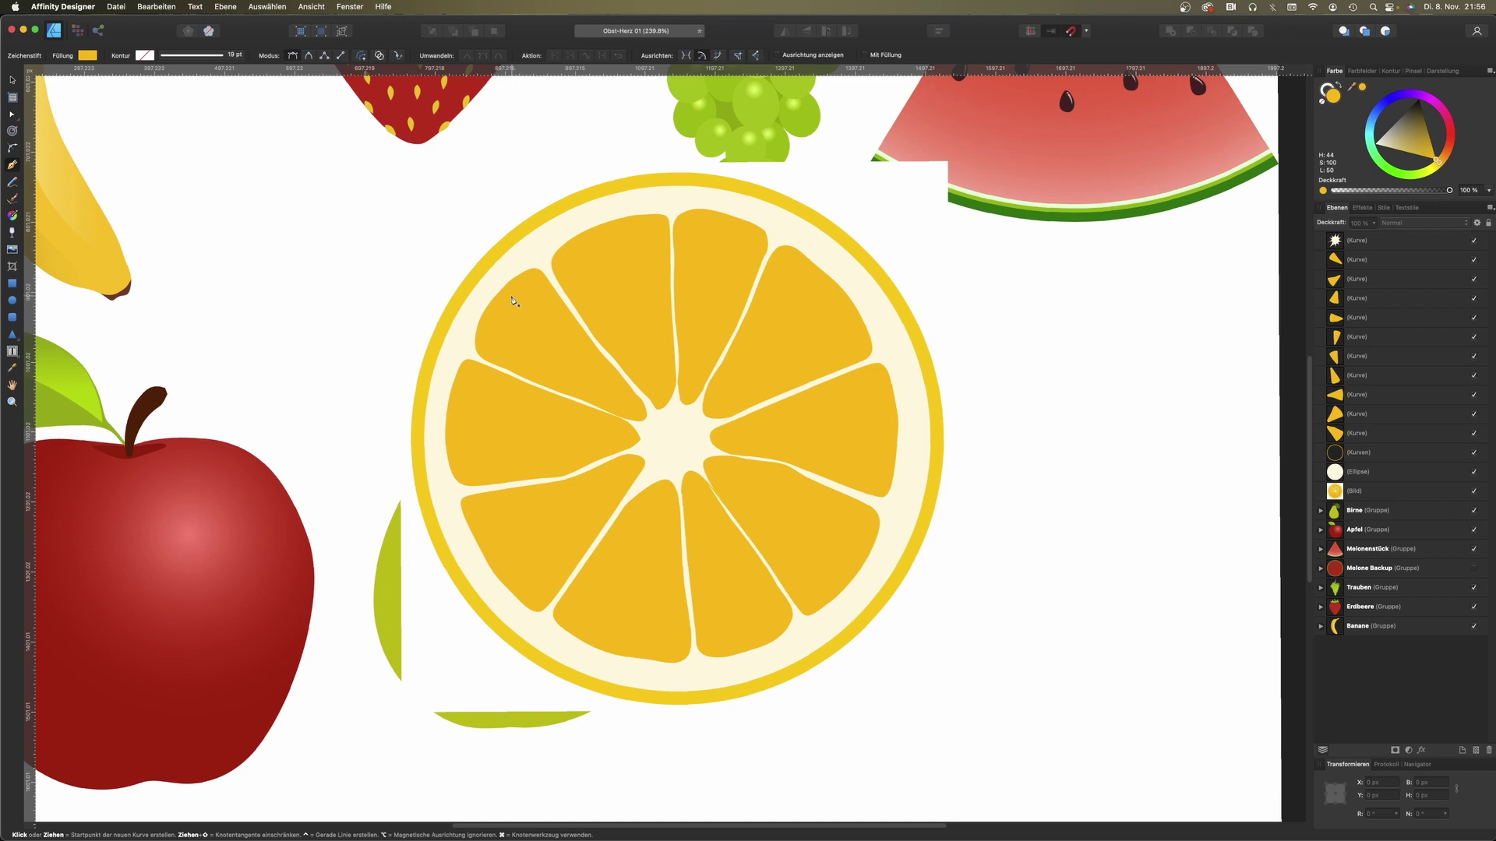
click(529, 282)
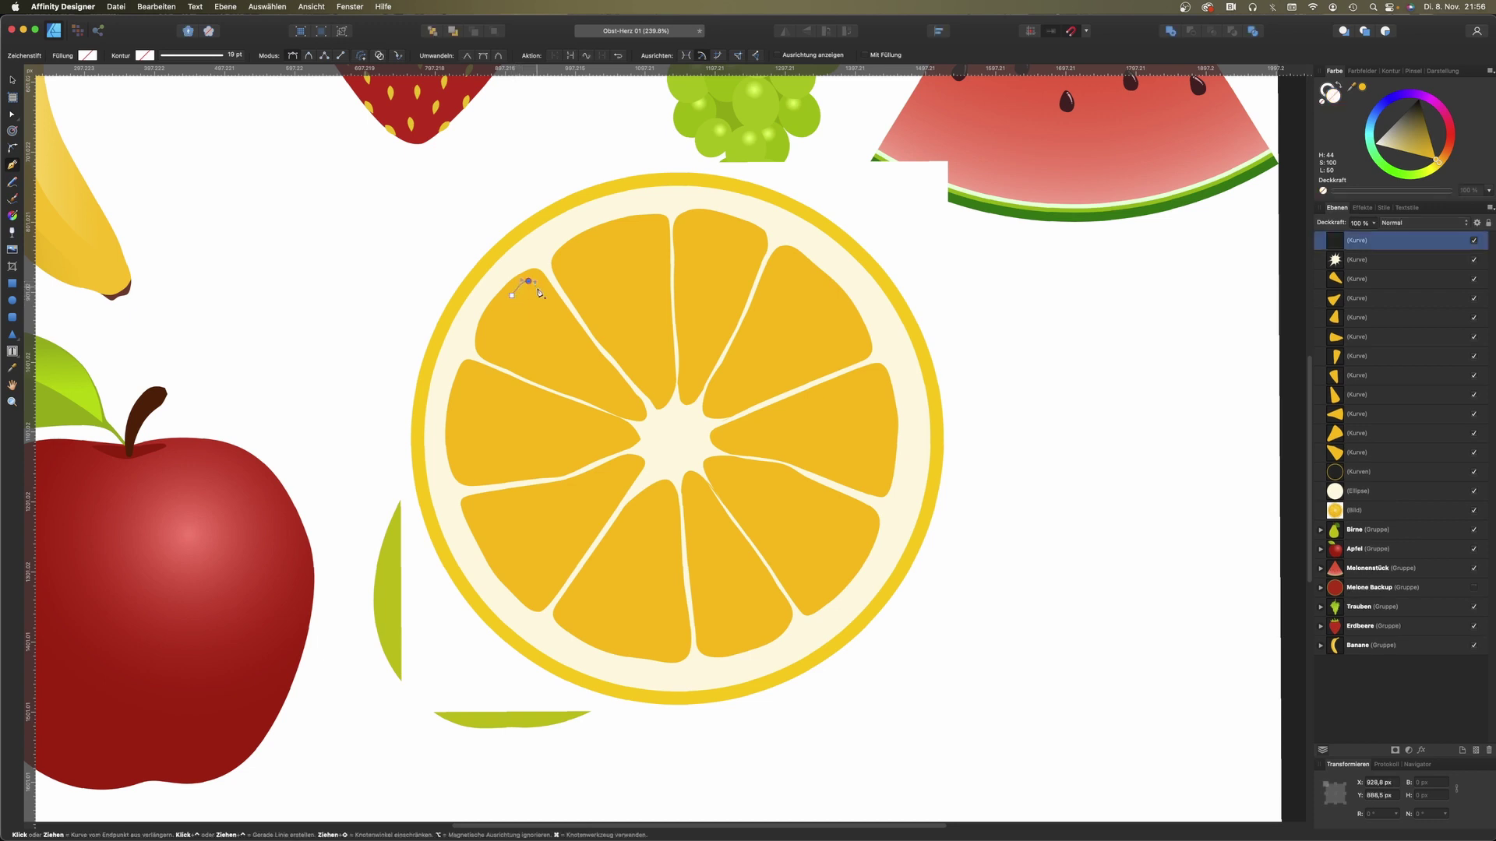
click(578, 345)
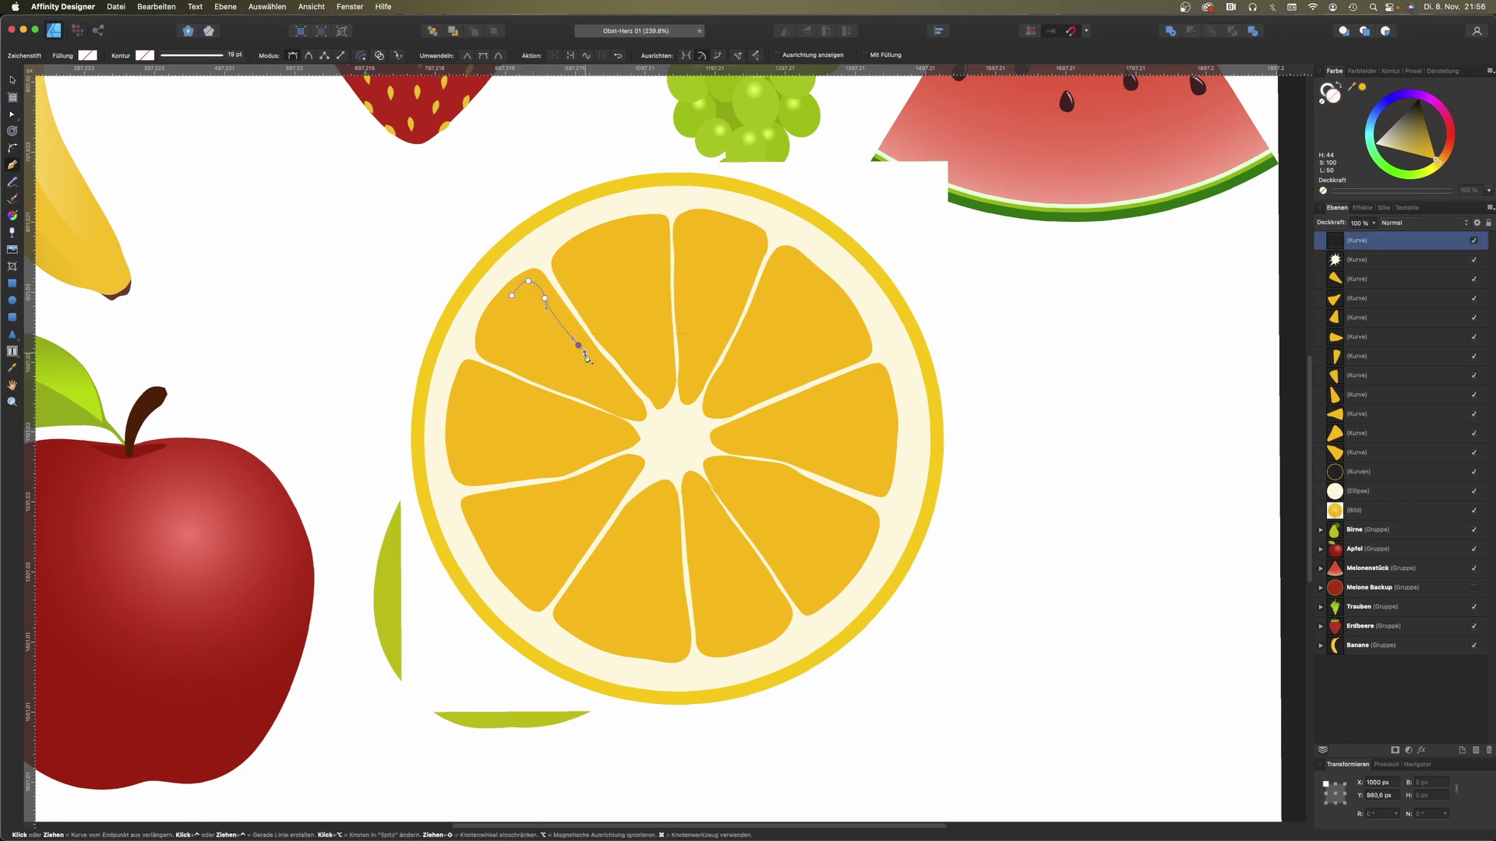
click(552, 334)
click(530, 298)
click(511, 296)
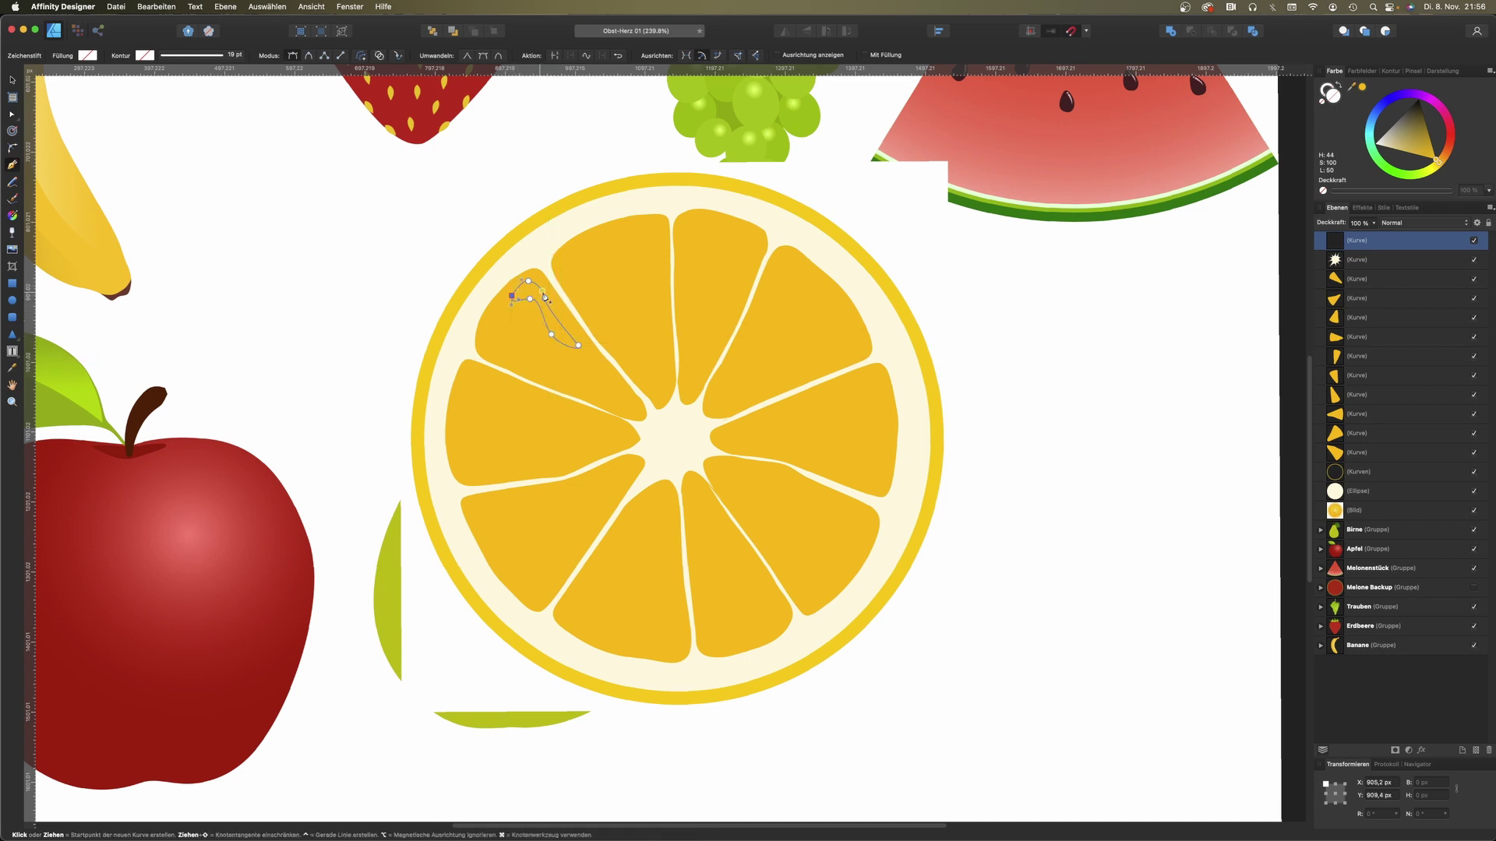
click(1364, 88)
drag(1431, 158, 1380, 176)
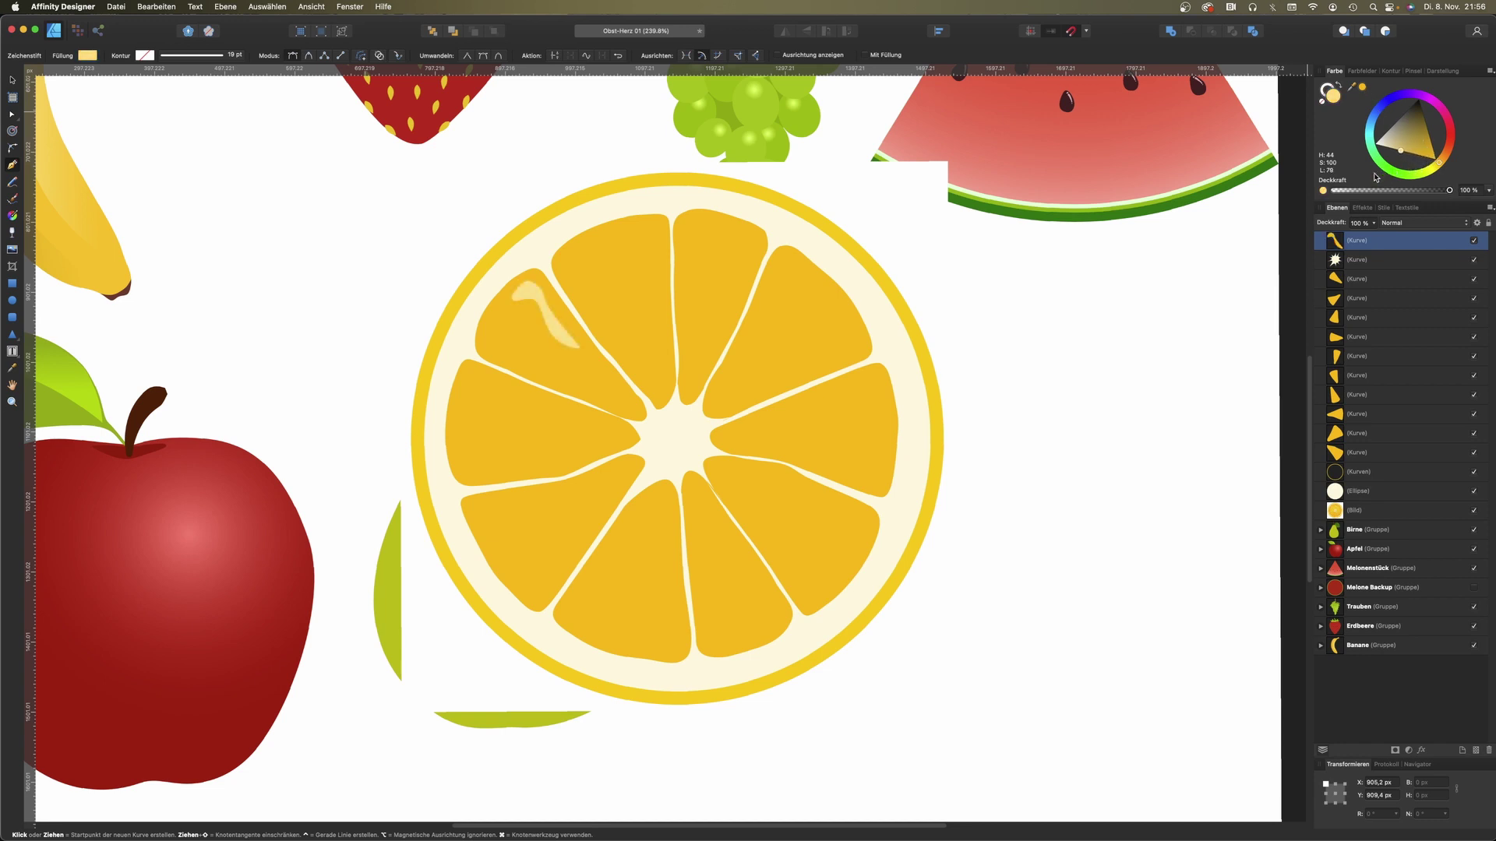
key(a)
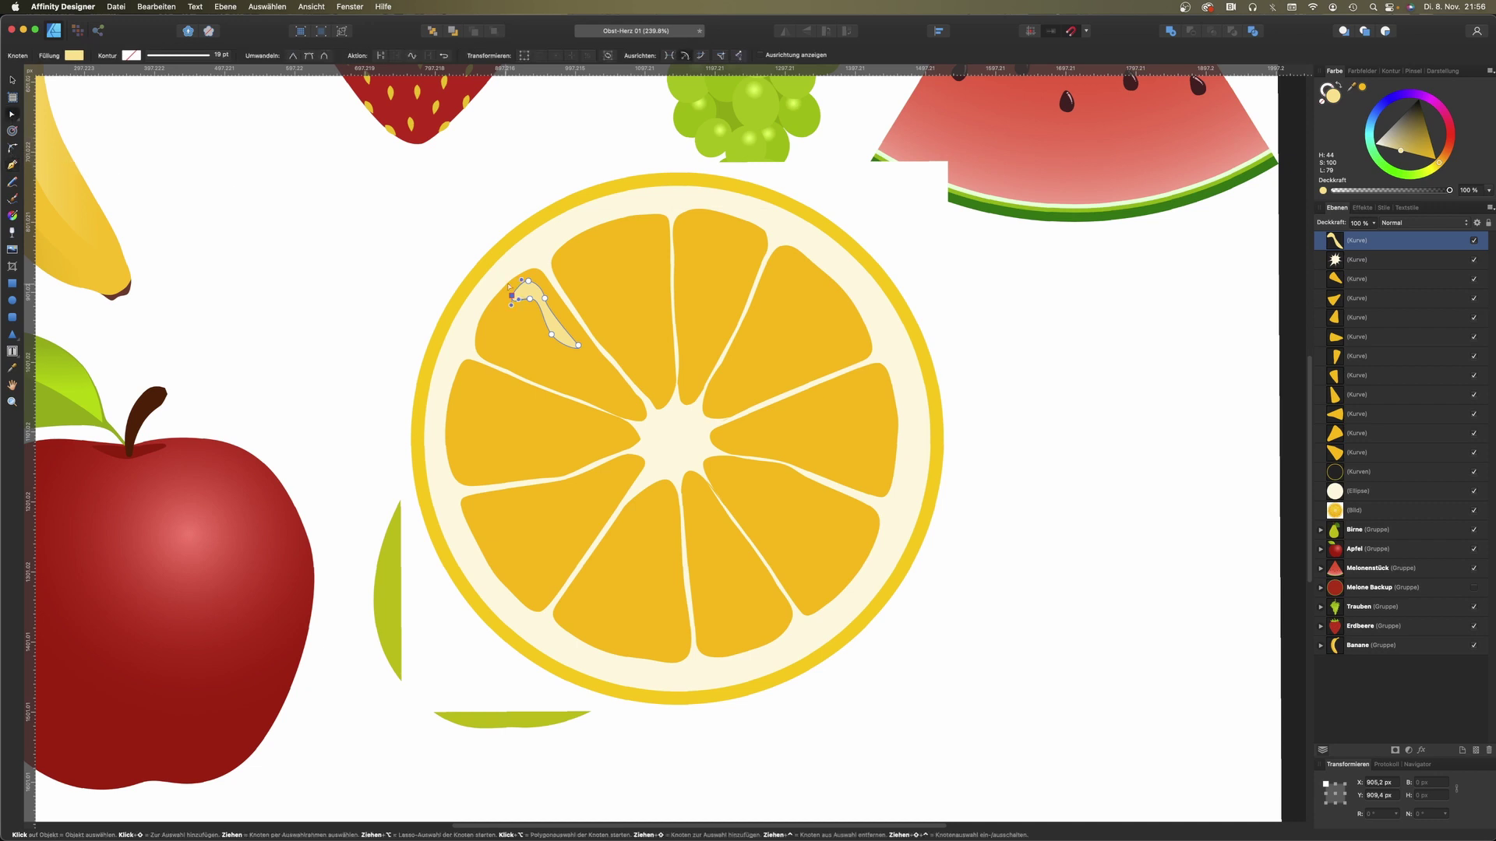
drag(511, 296, 502, 300)
Step: Tilt the small highlight on the right segment, exit the orange group, and paste the kiwi photo
click(14, 166)
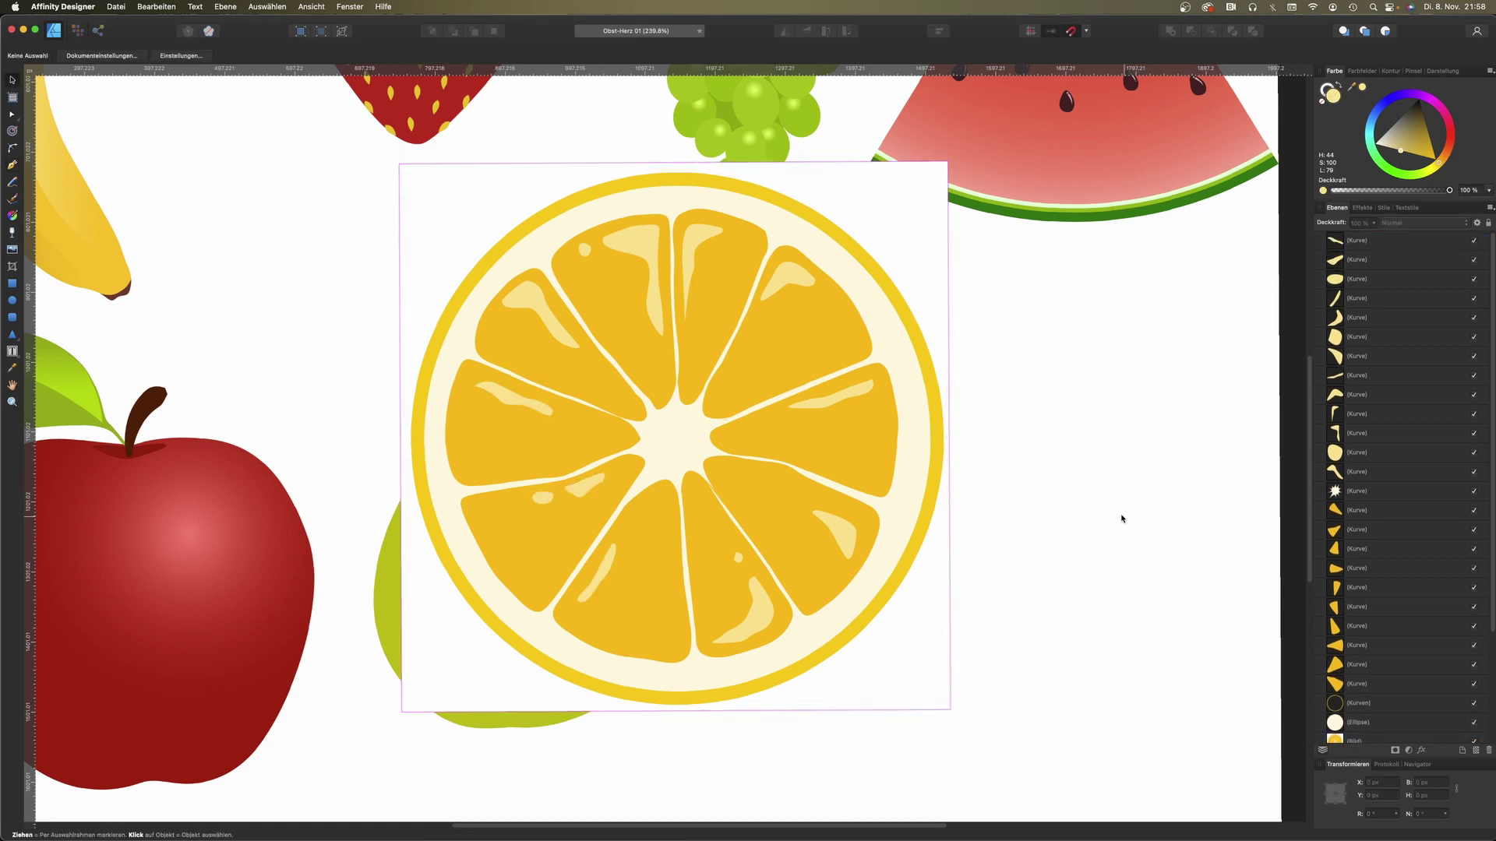
click(11, 166)
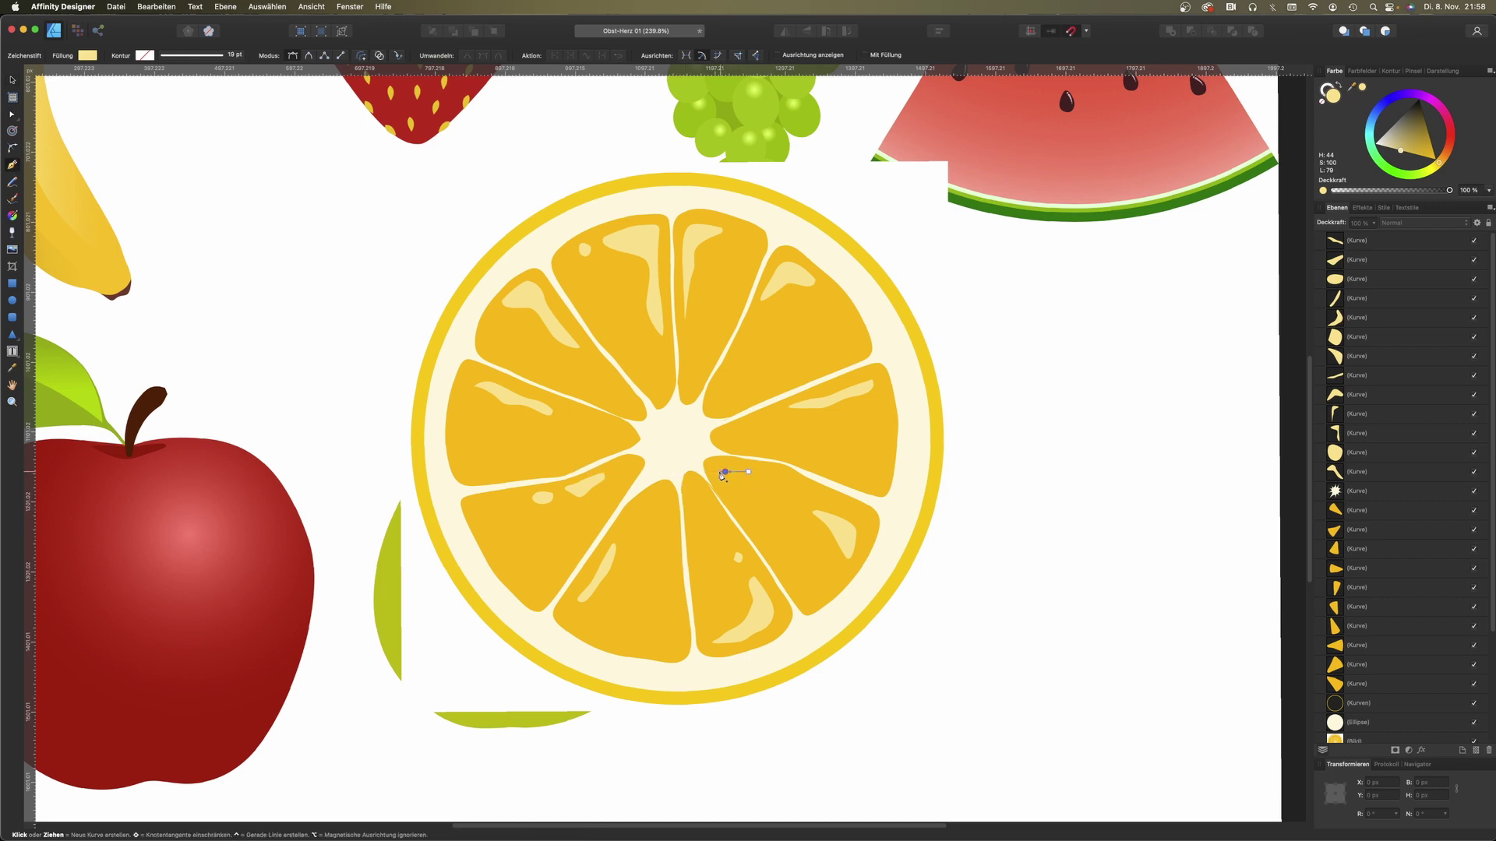
click(726, 473)
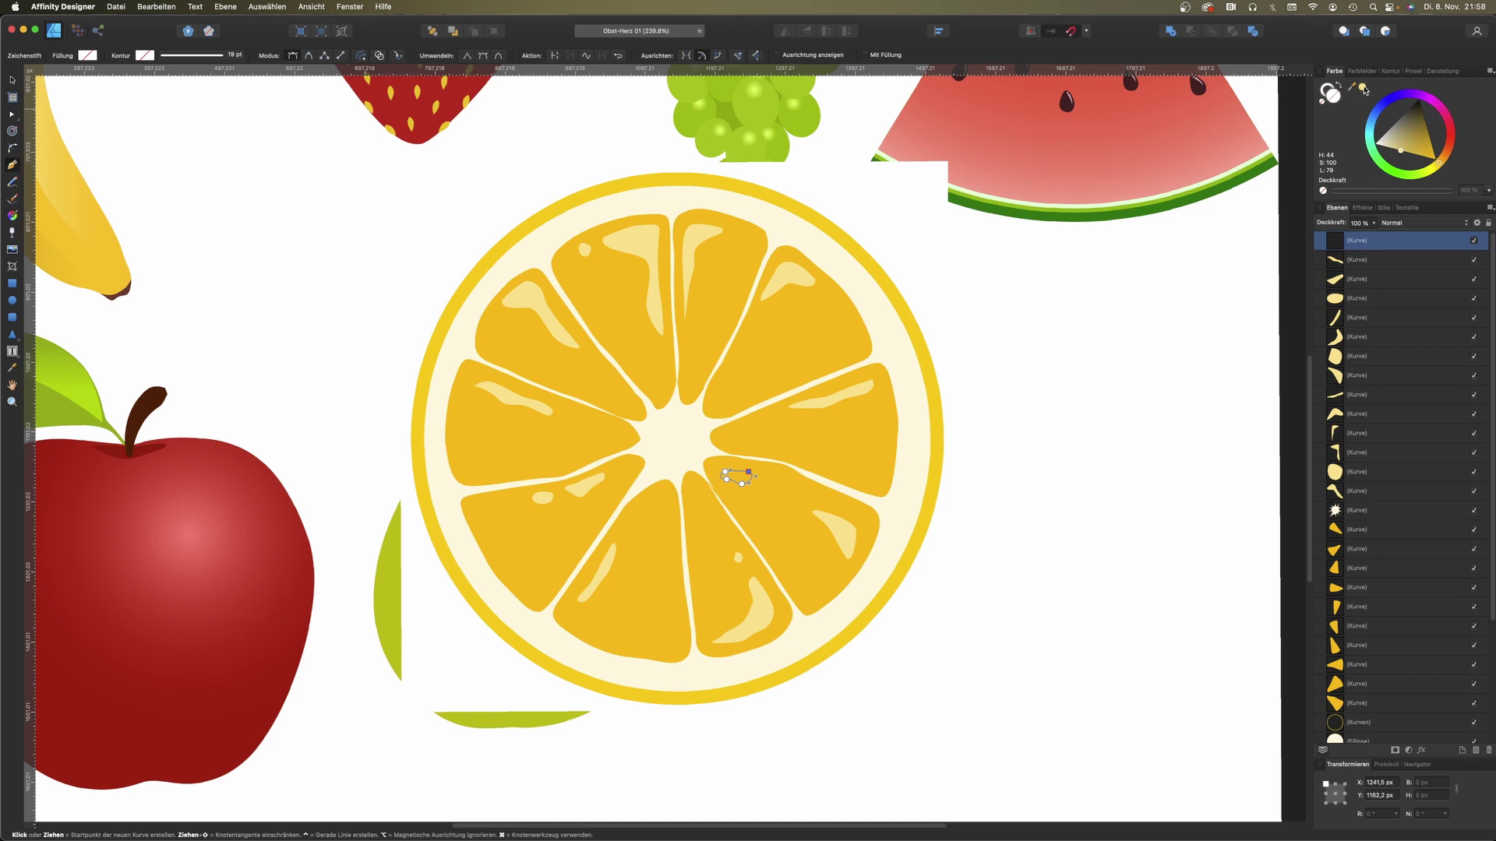
key(v)
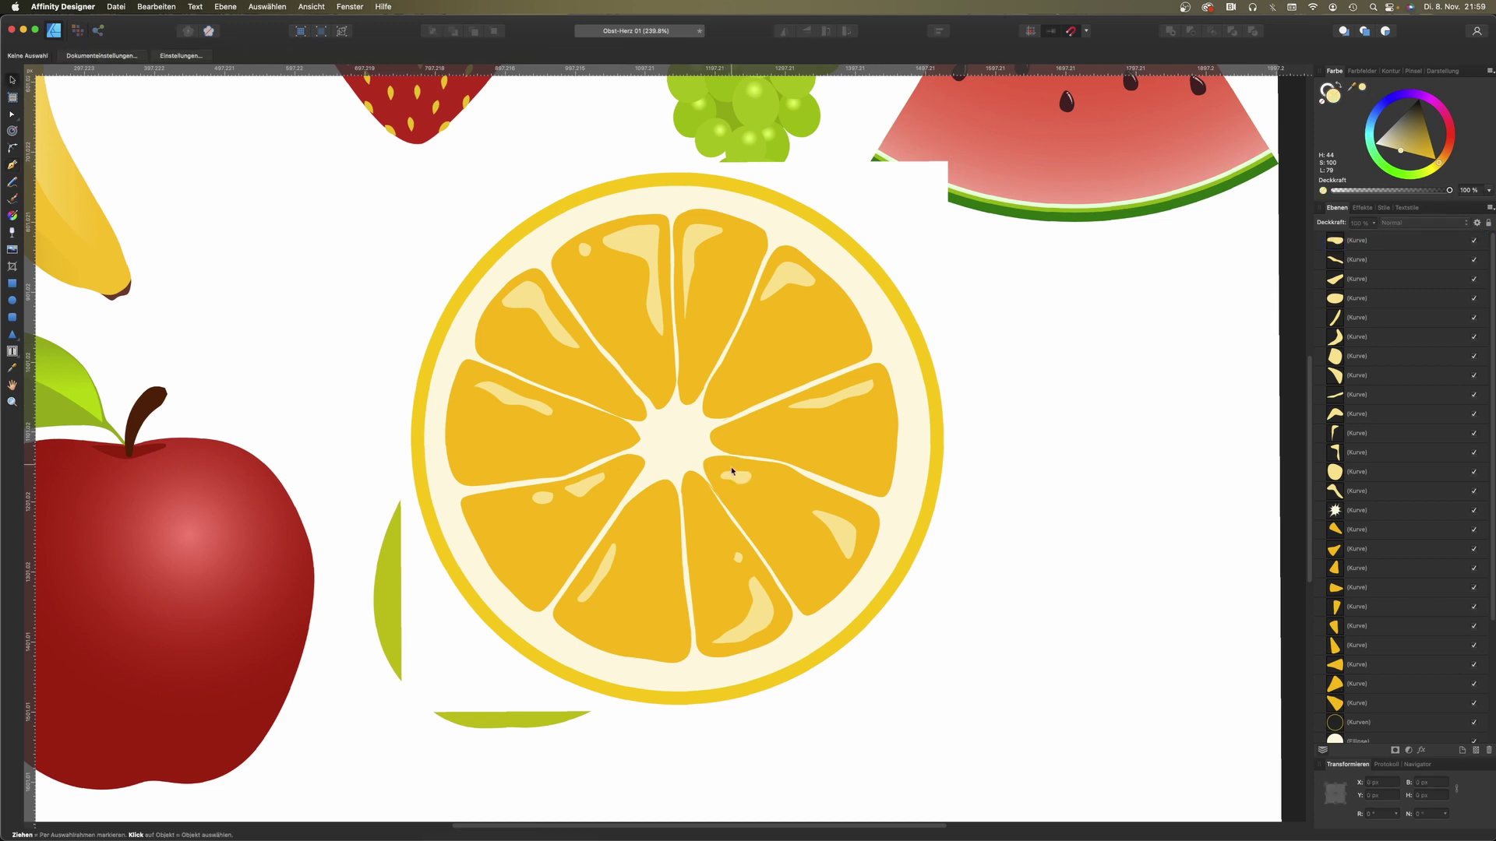
click(733, 471)
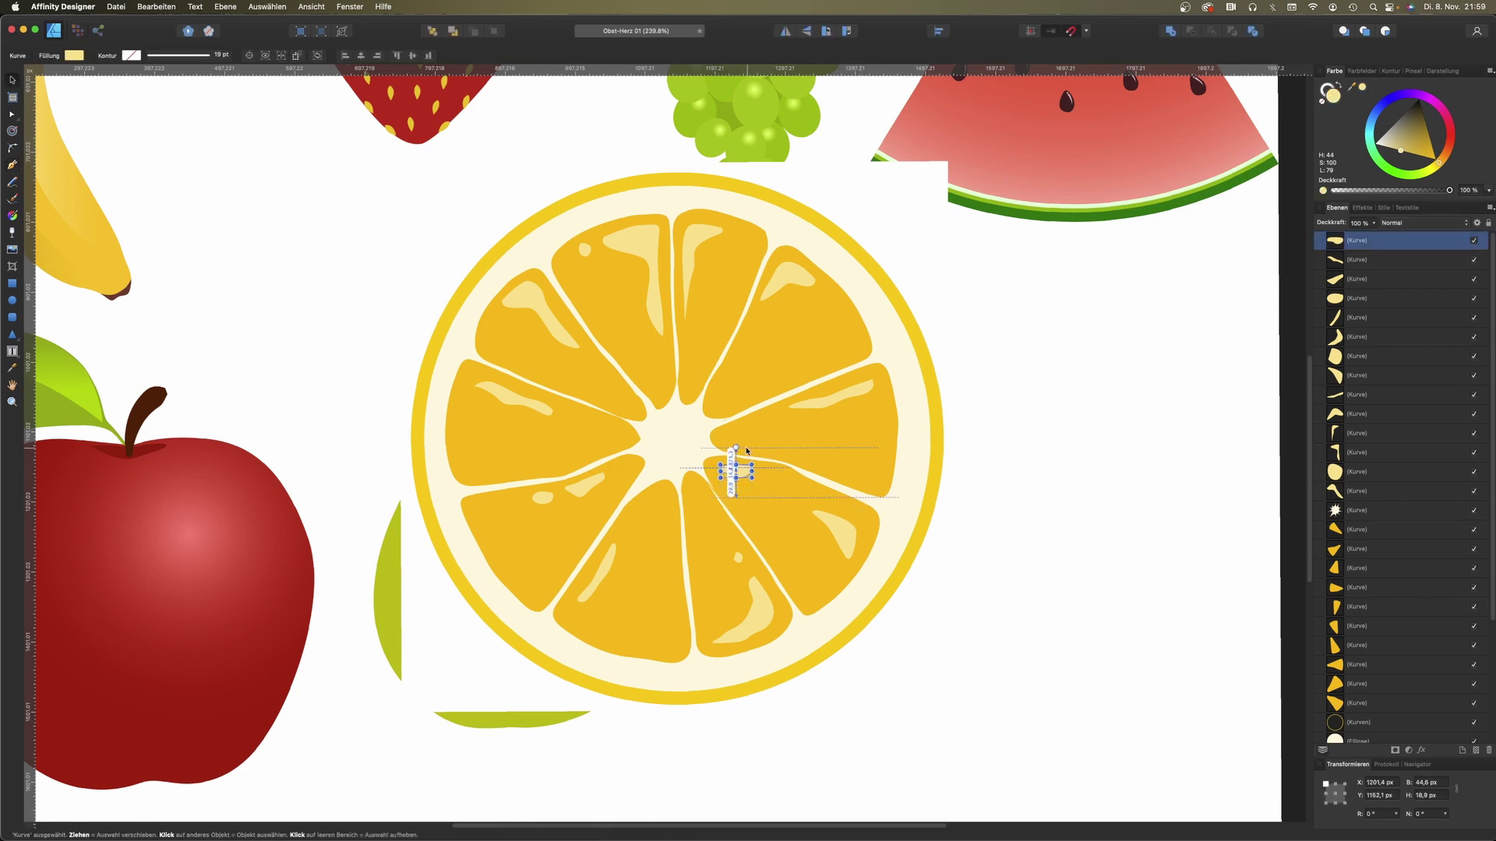
drag(736, 448, 743, 448)
click(1083, 492)
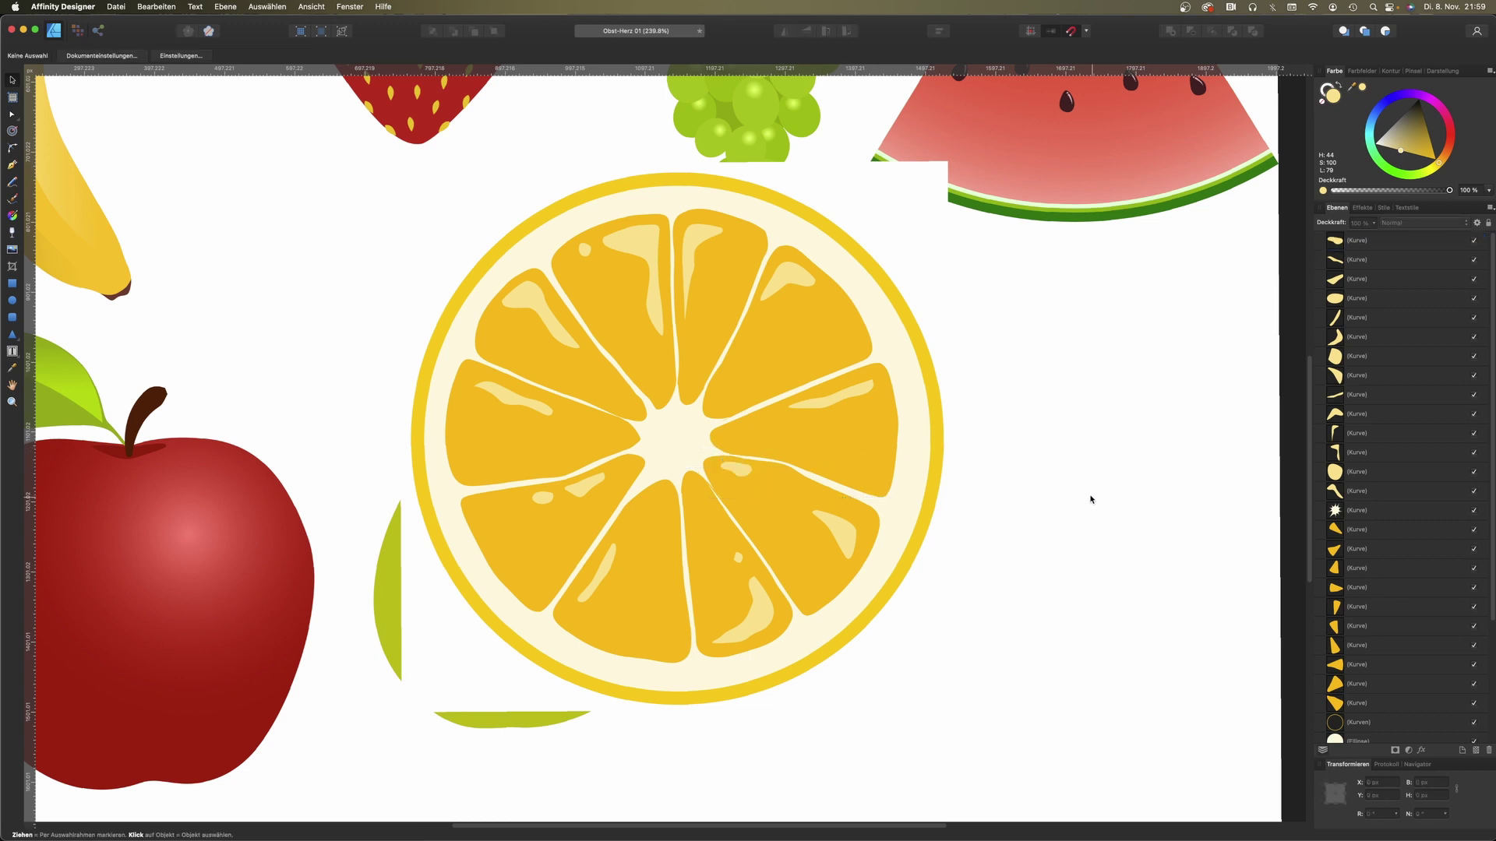
key(Escape)
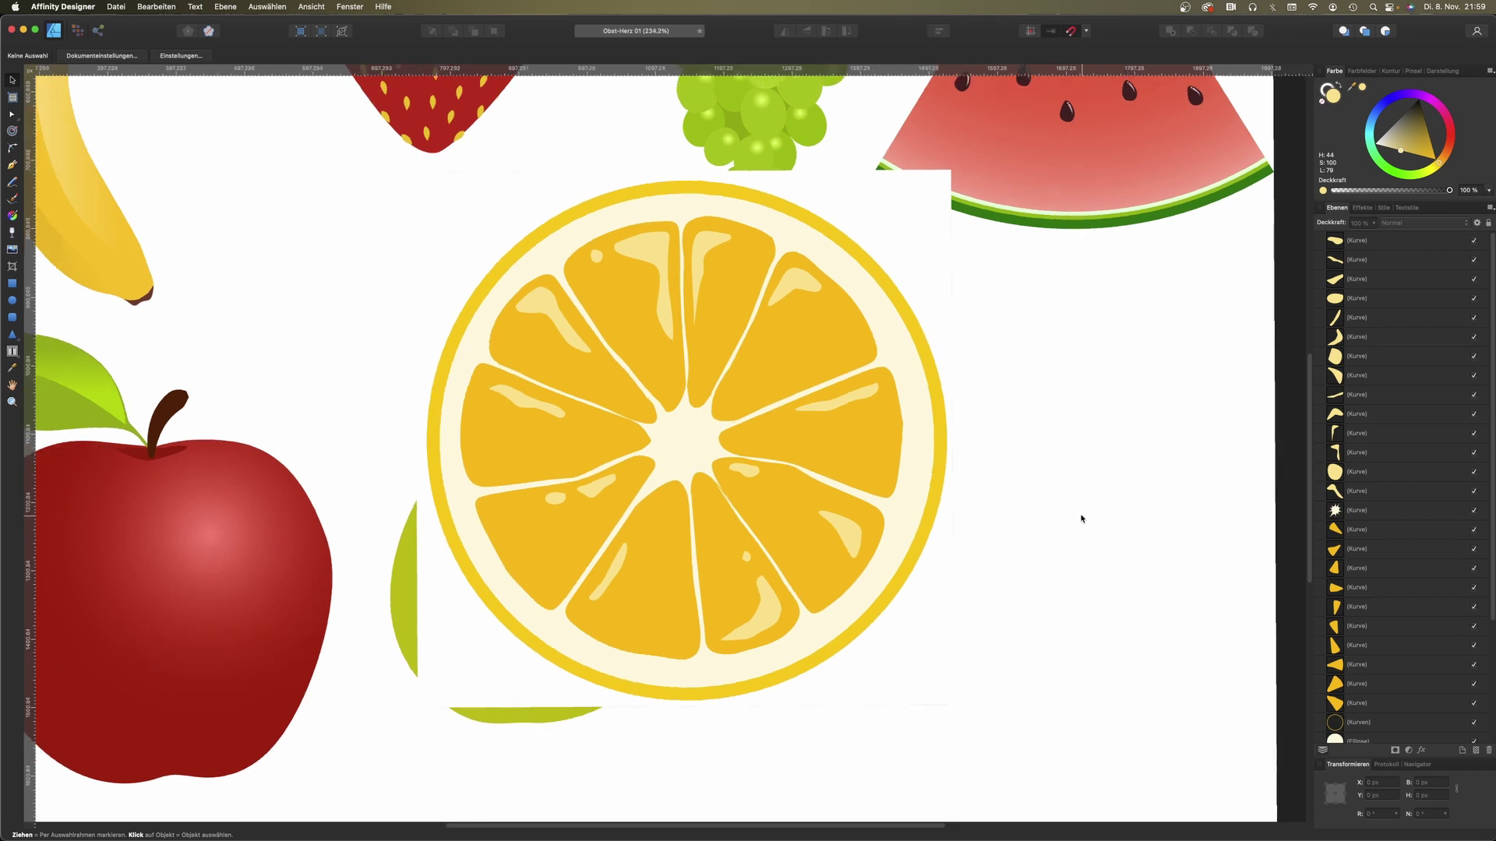
key(super+v)
Step: Position the kiwi reference photo and enlarge it to about 853 × 584 px
mouse_move(670, 452)
mouse_down()
mouse_move(566, 369)
mouse_move(742, 491)
mouse_move(727, 499)
mouse_up()
scroll(727, 499, up, 5)
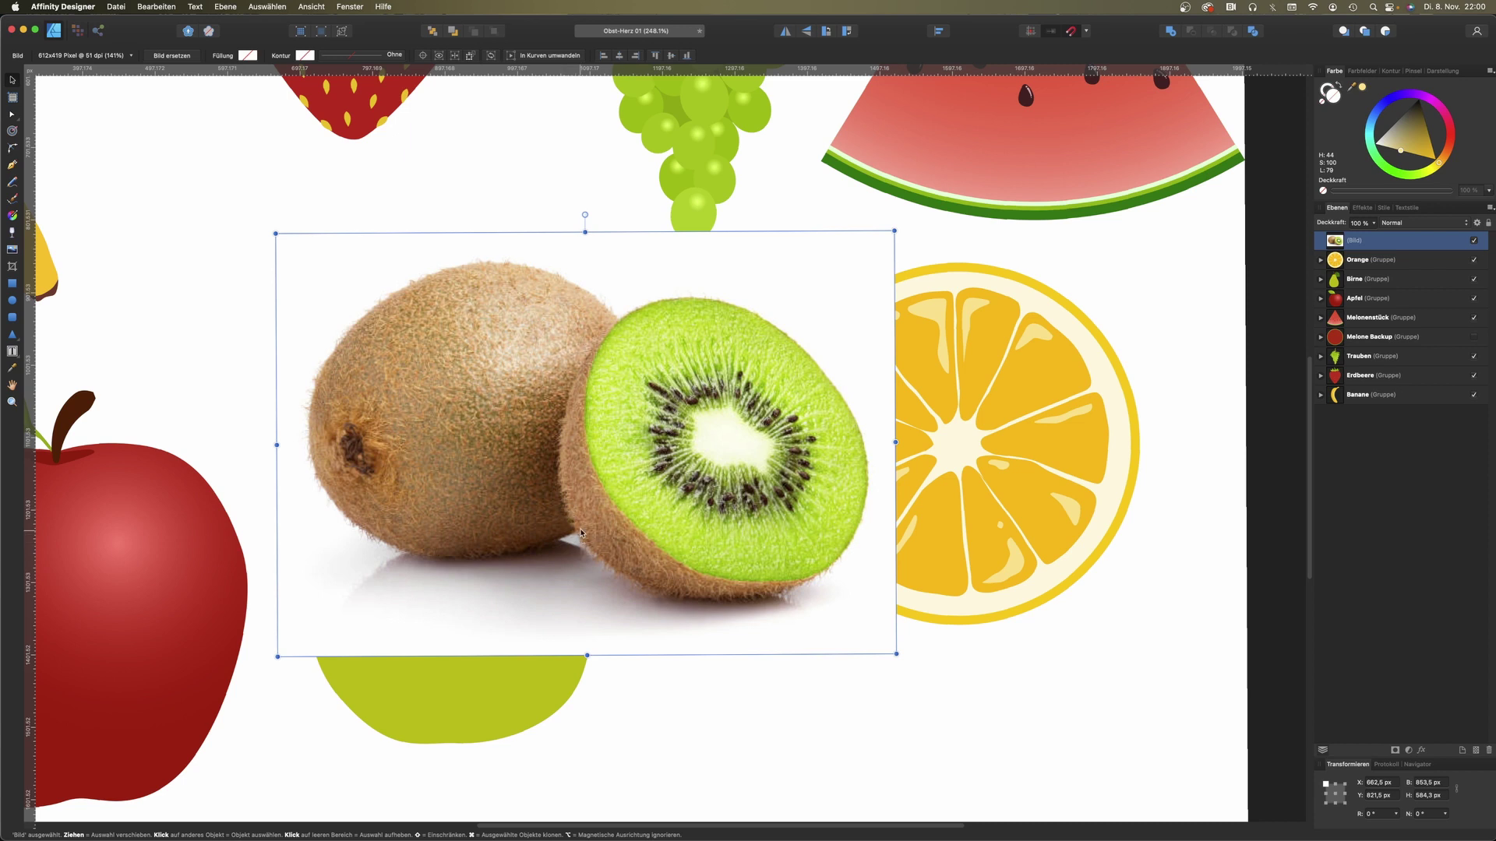
Step: Trace the cut kiwi half's outline as a closed Pen curve
click(12, 167)
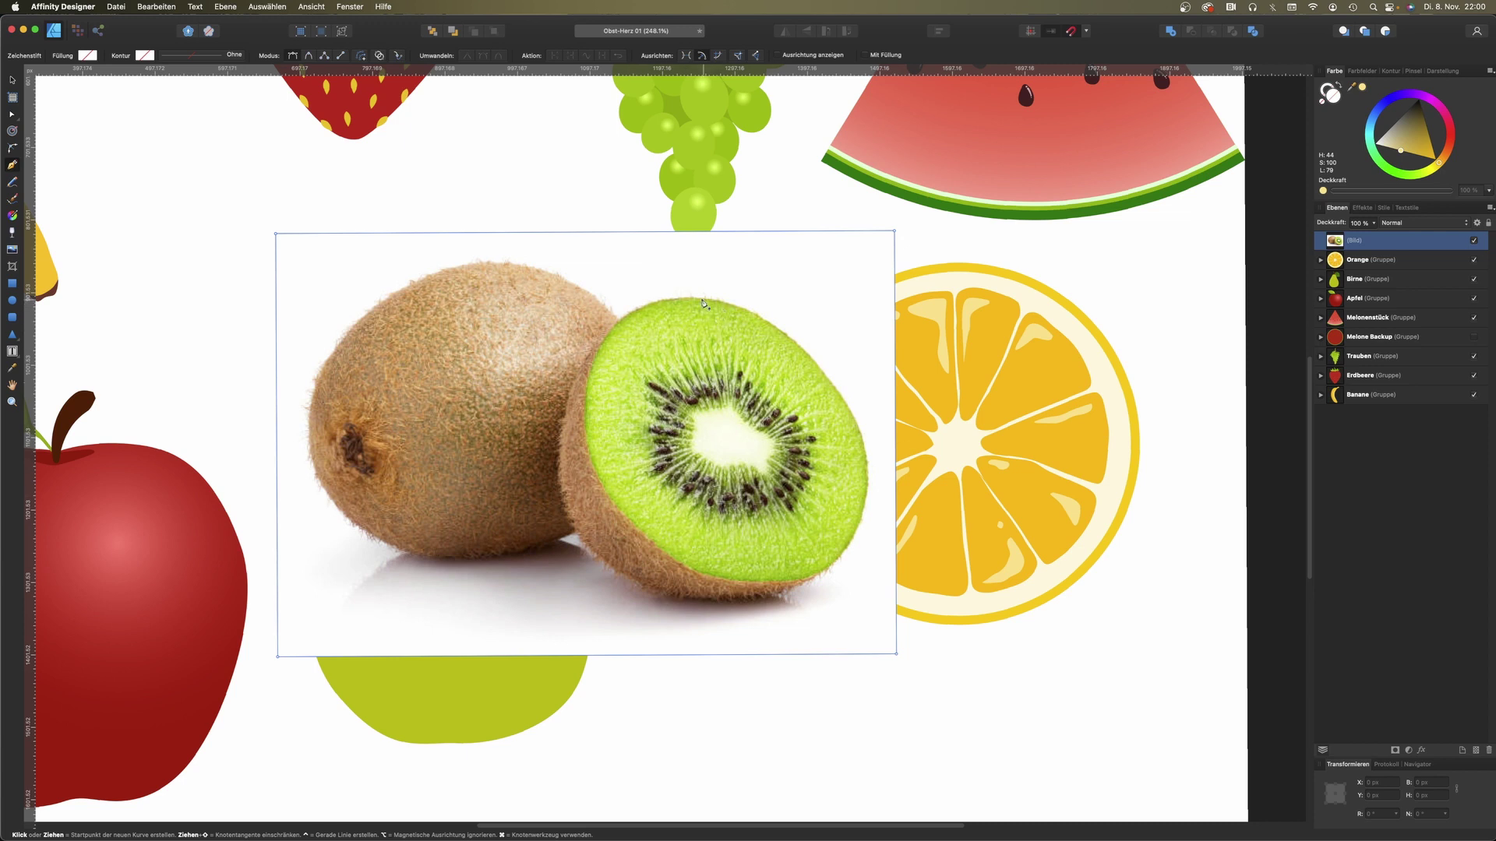
click(706, 300)
drag(634, 311, 609, 334)
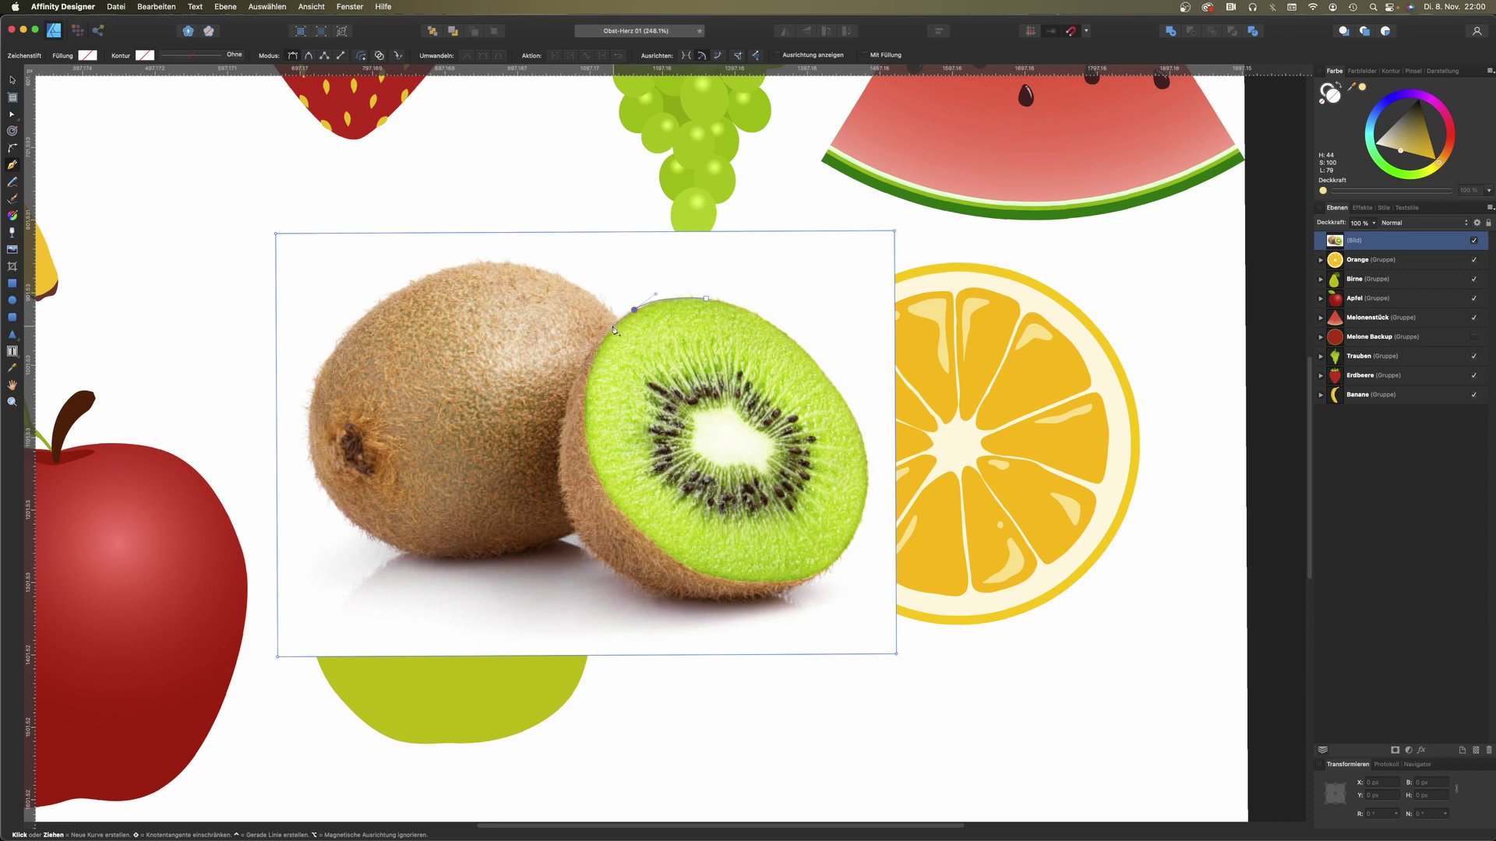
drag(586, 429, 601, 489)
click(674, 556)
click(802, 579)
drag(866, 502, 870, 465)
drag(815, 361, 873, 410)
key(a)
Step: Fill the kiwi outline with lime green sampled from the kiwi flesh
drag(1354, 87, 754, 340)
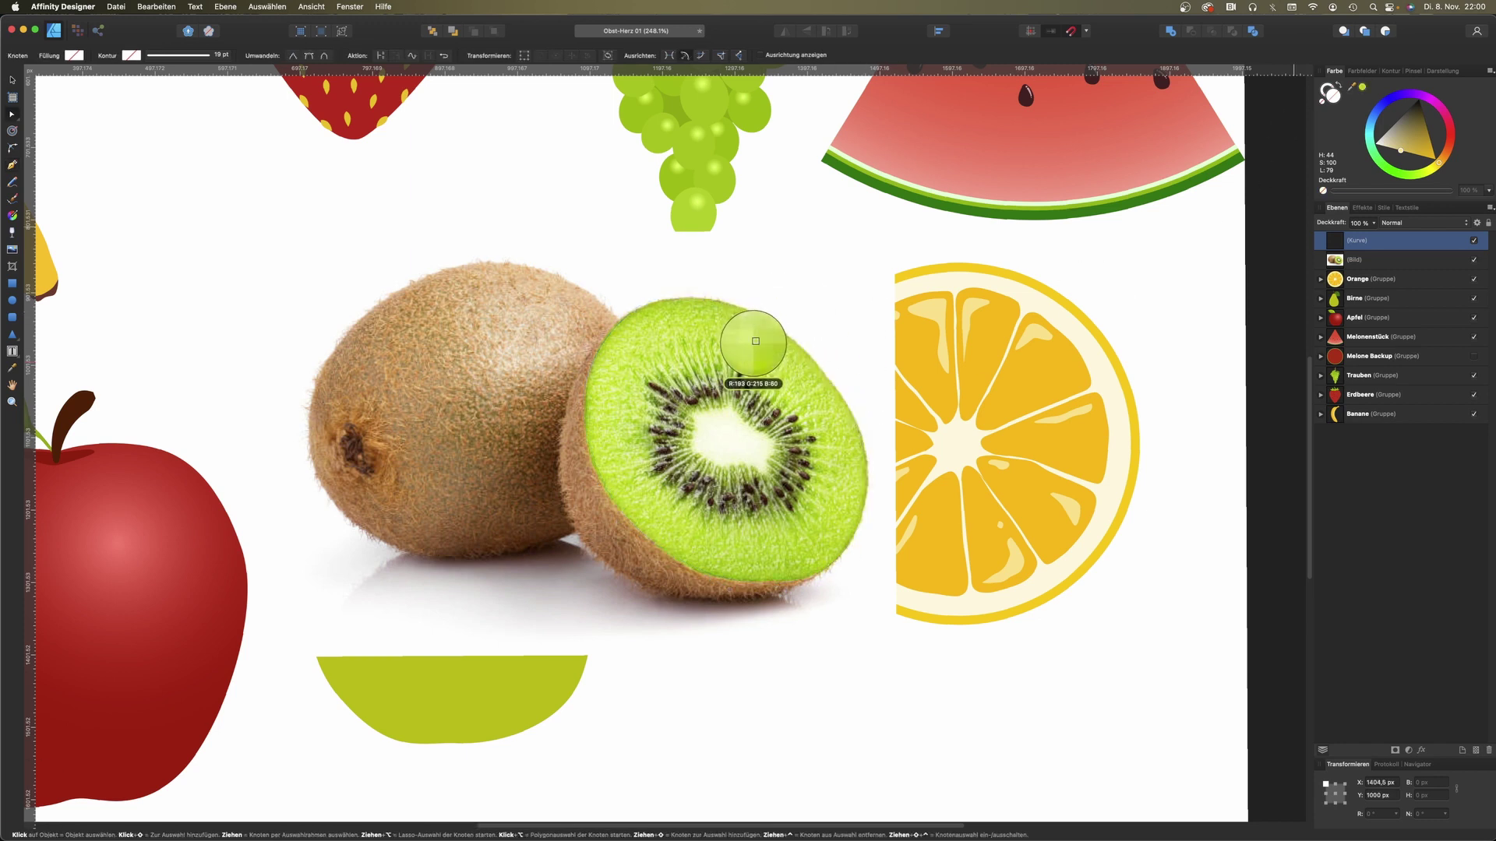
drag(754, 340, 754, 338)
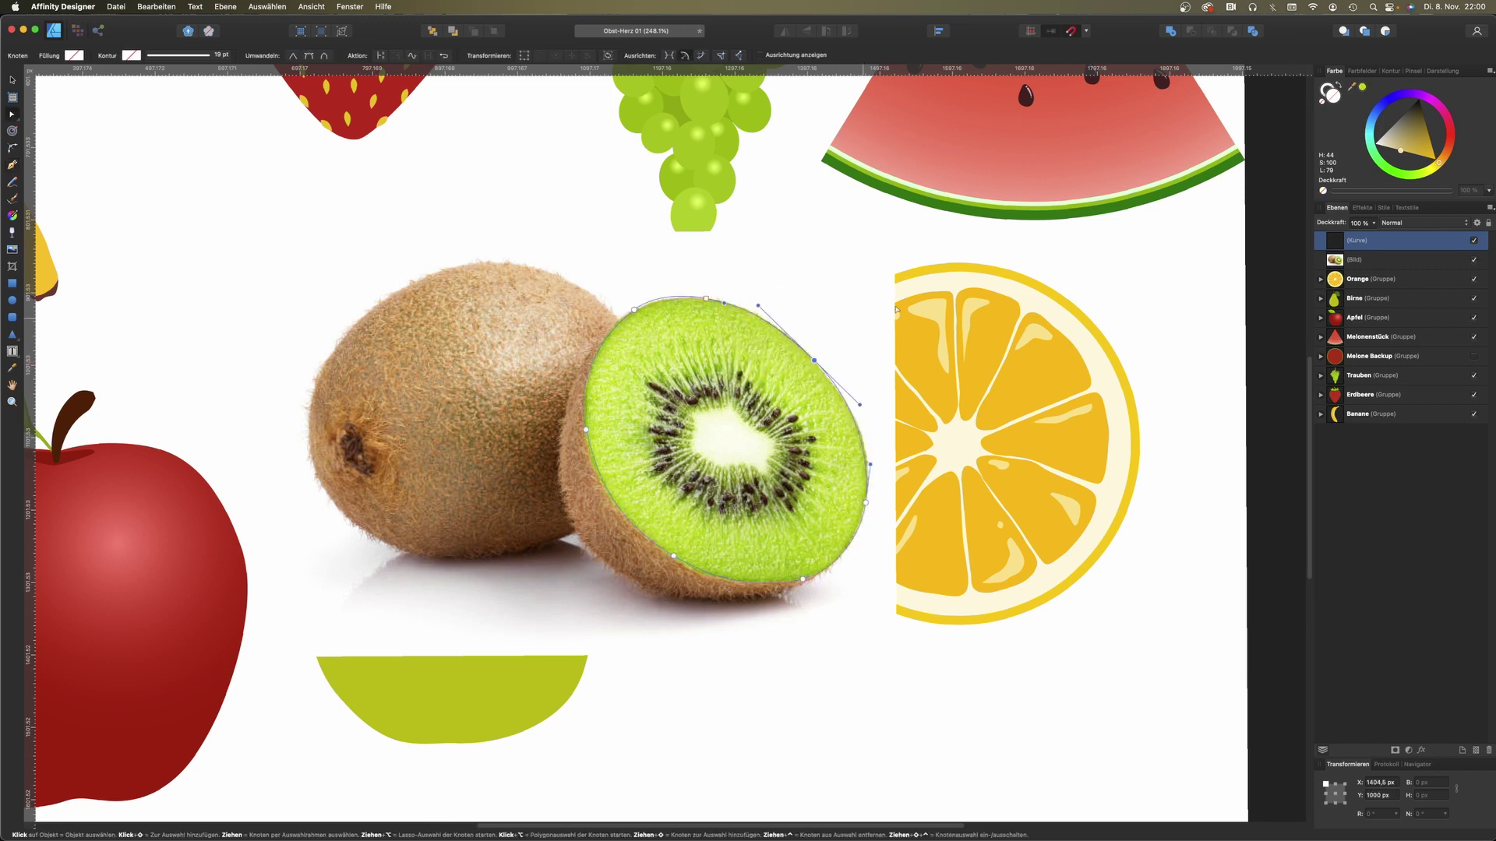
click(1362, 87)
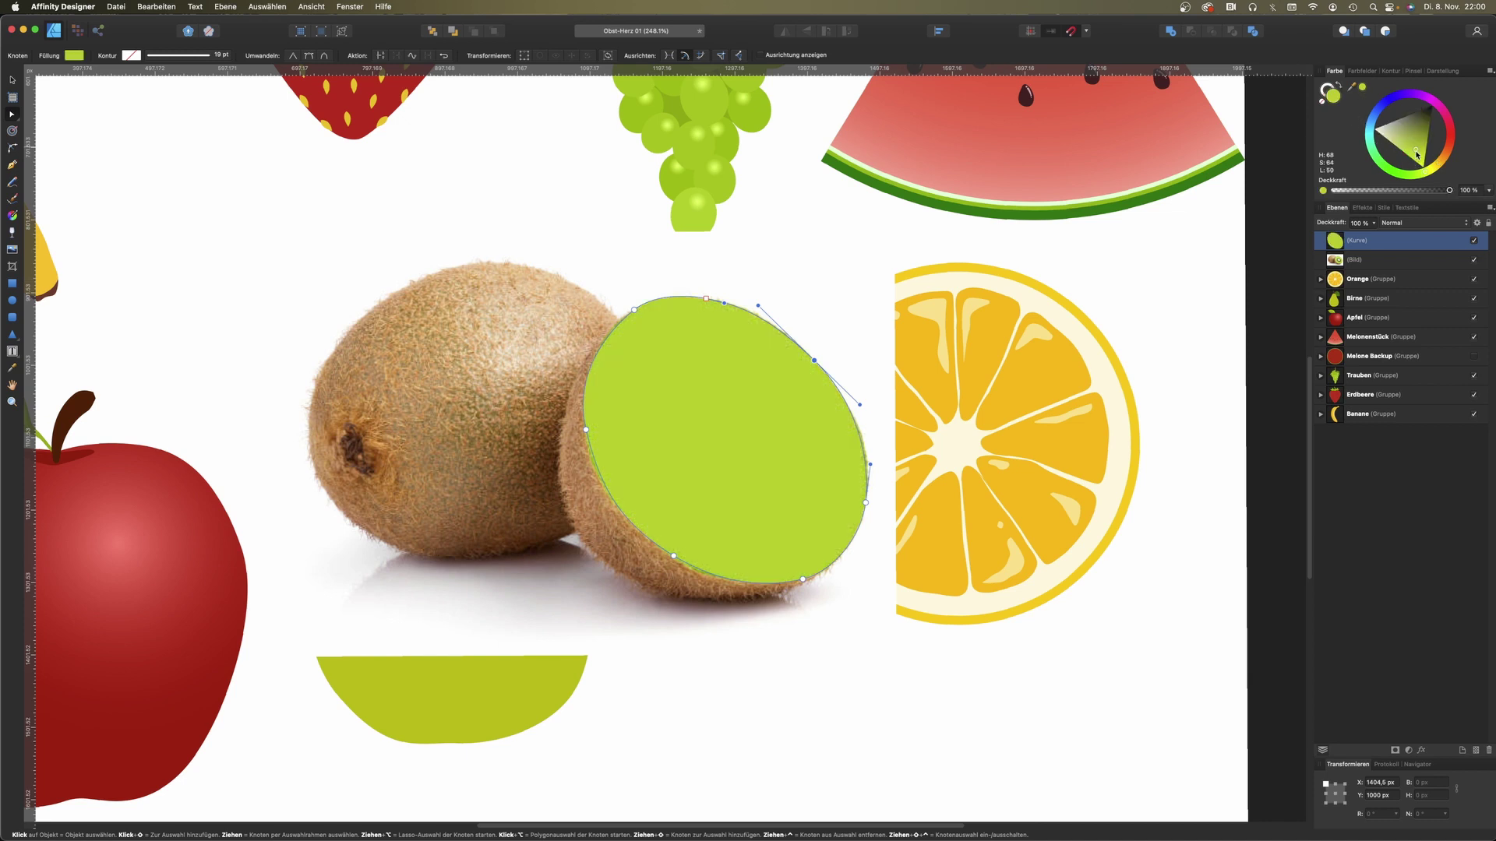
drag(1417, 155, 1416, 154)
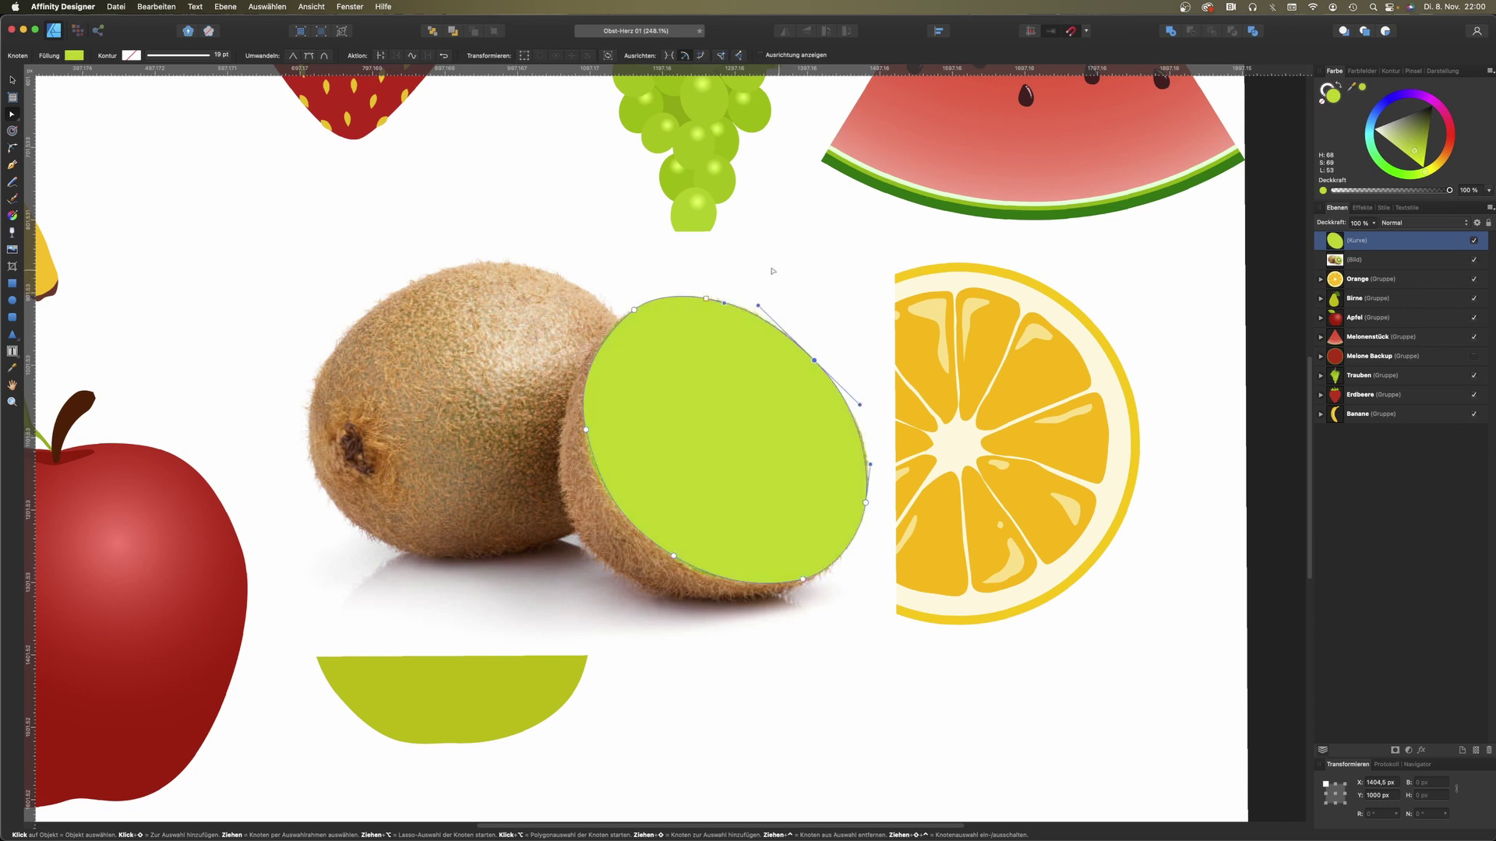
Step: Hide the green flesh shape and Pen-trace the kiwi's white core as a closed shape
click(15, 83)
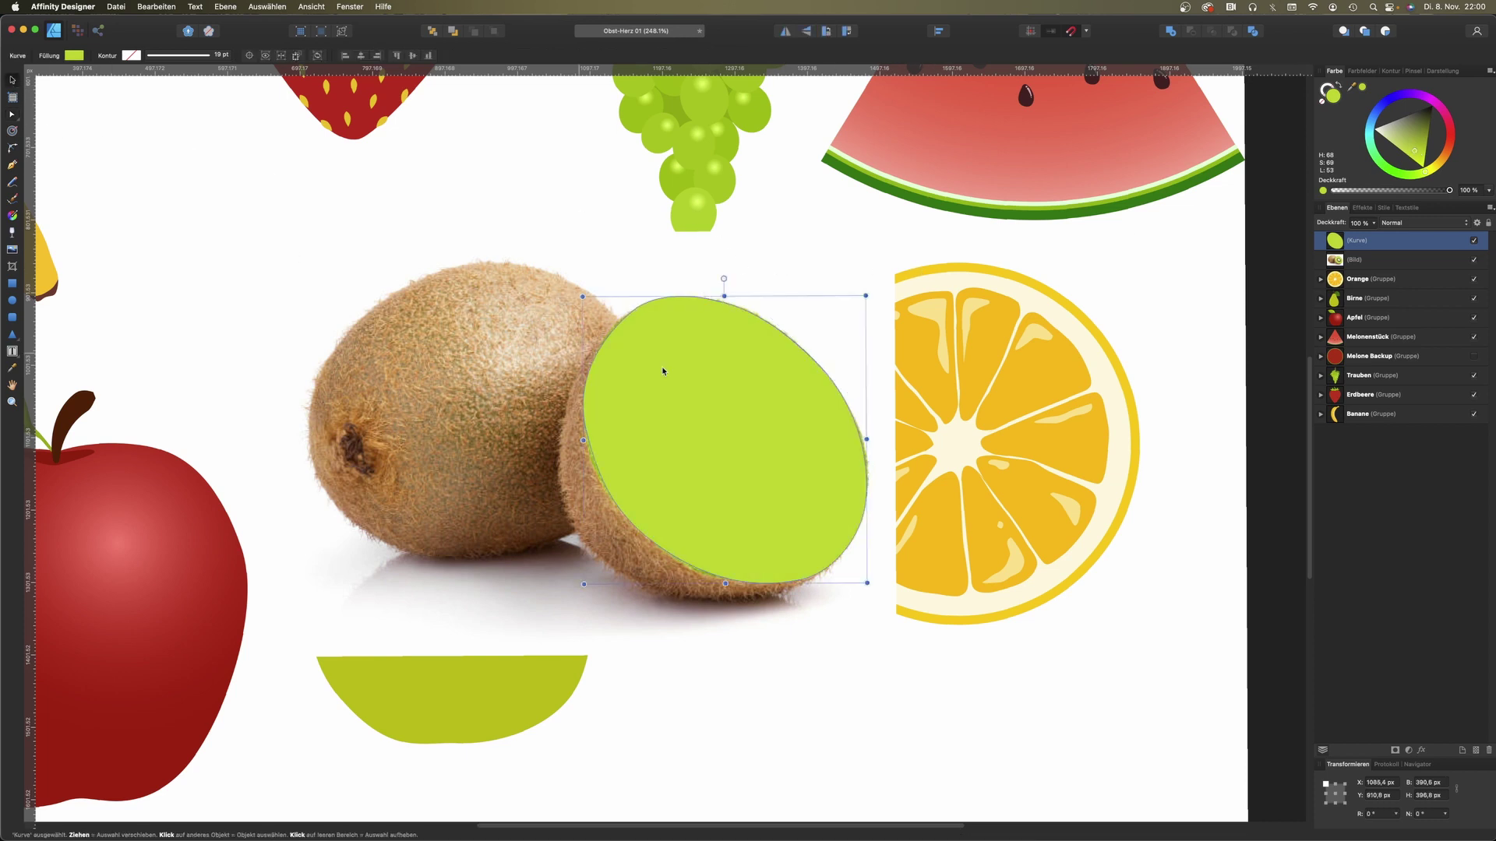
click(1473, 243)
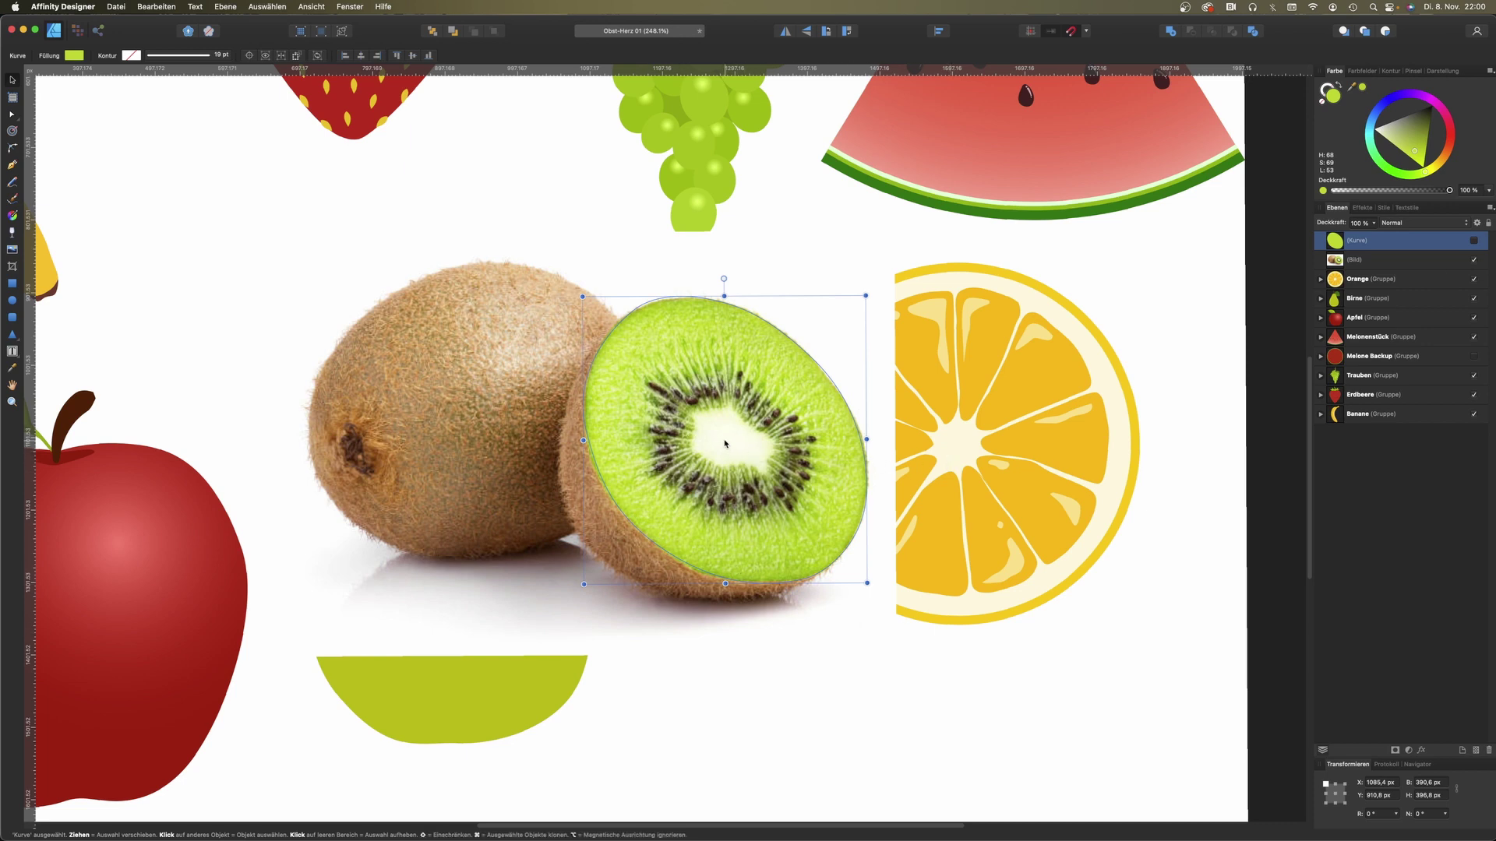
key(p)
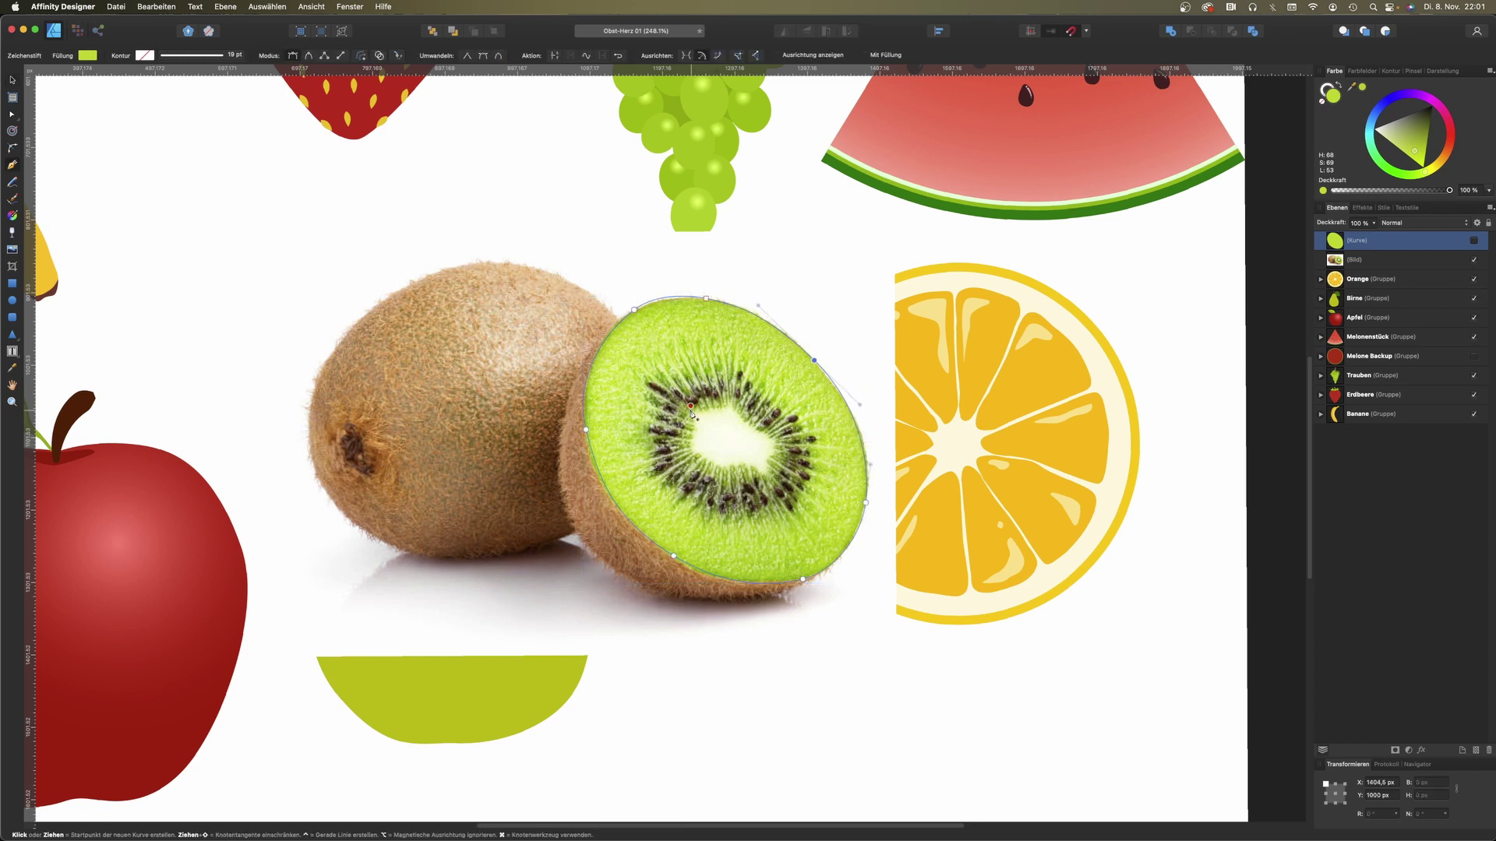
drag(695, 428, 693, 446)
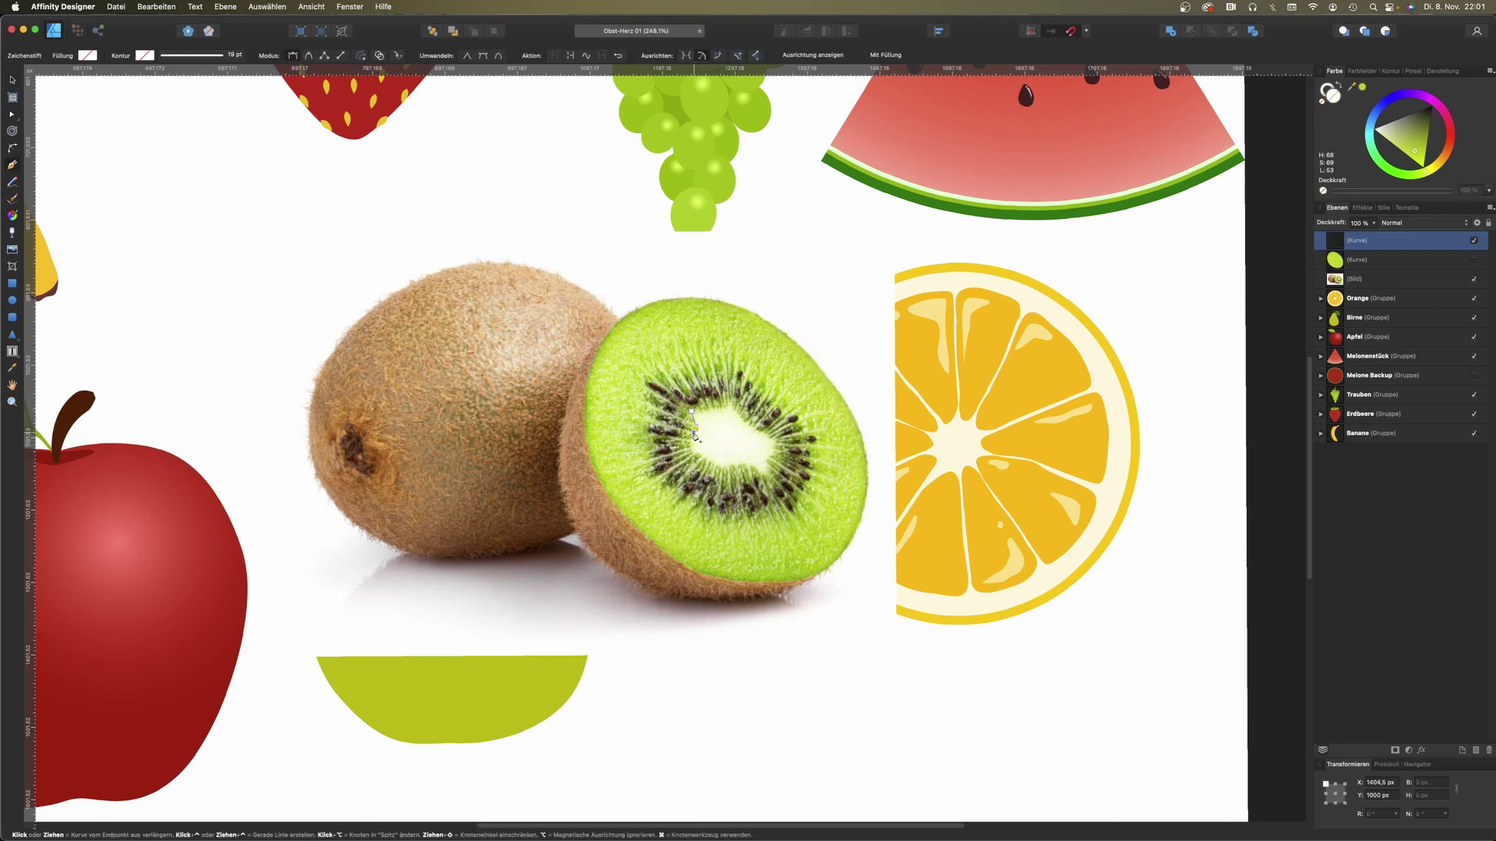
click(706, 459)
click(752, 469)
click(776, 443)
click(737, 411)
click(695, 428)
Step: Fill the core shape cream-white and duplicate it
drag(1354, 88, 729, 432)
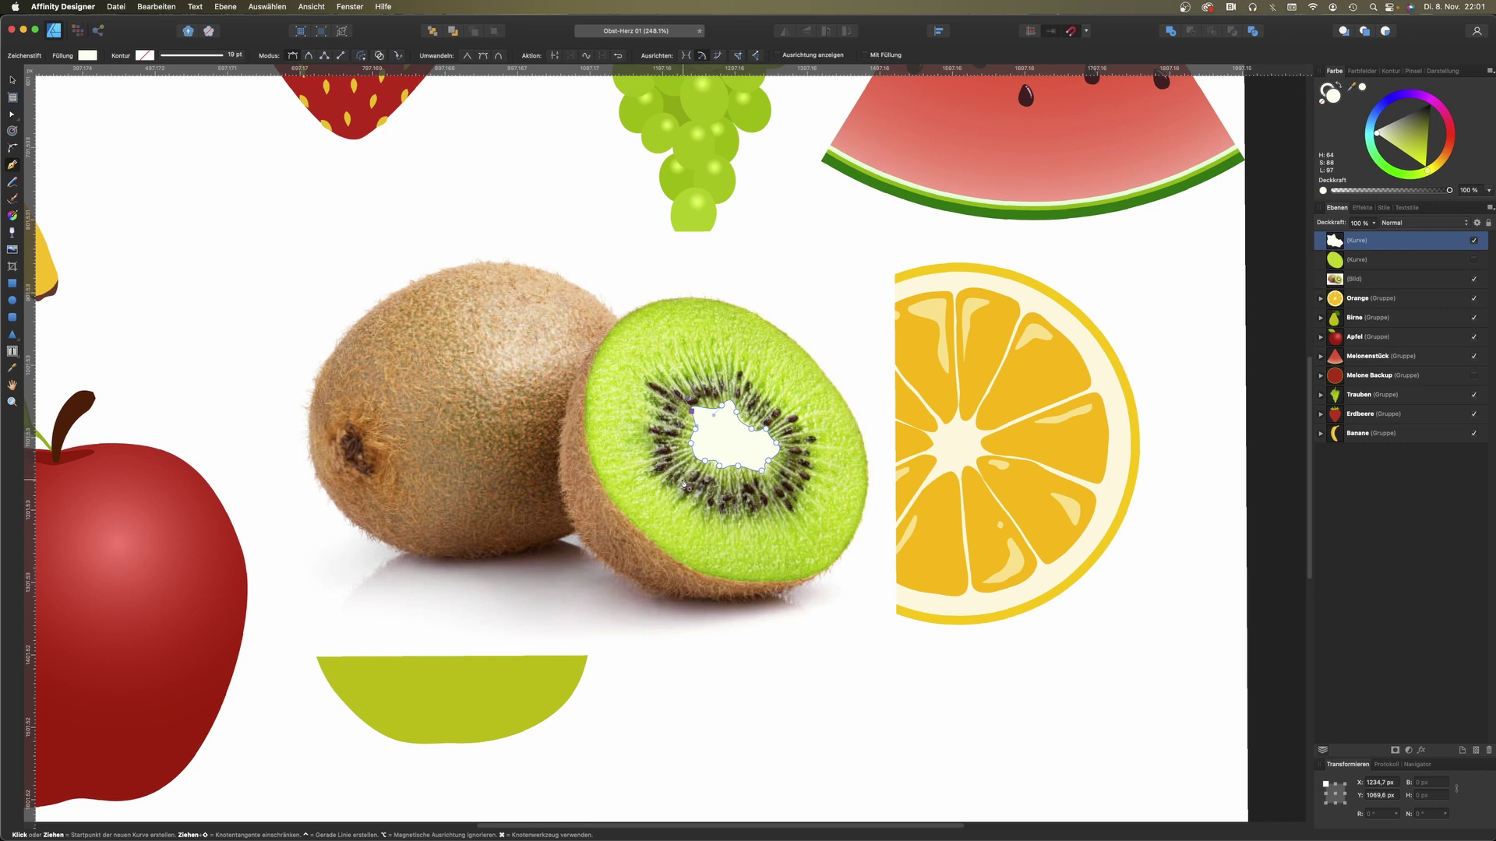
key(v)
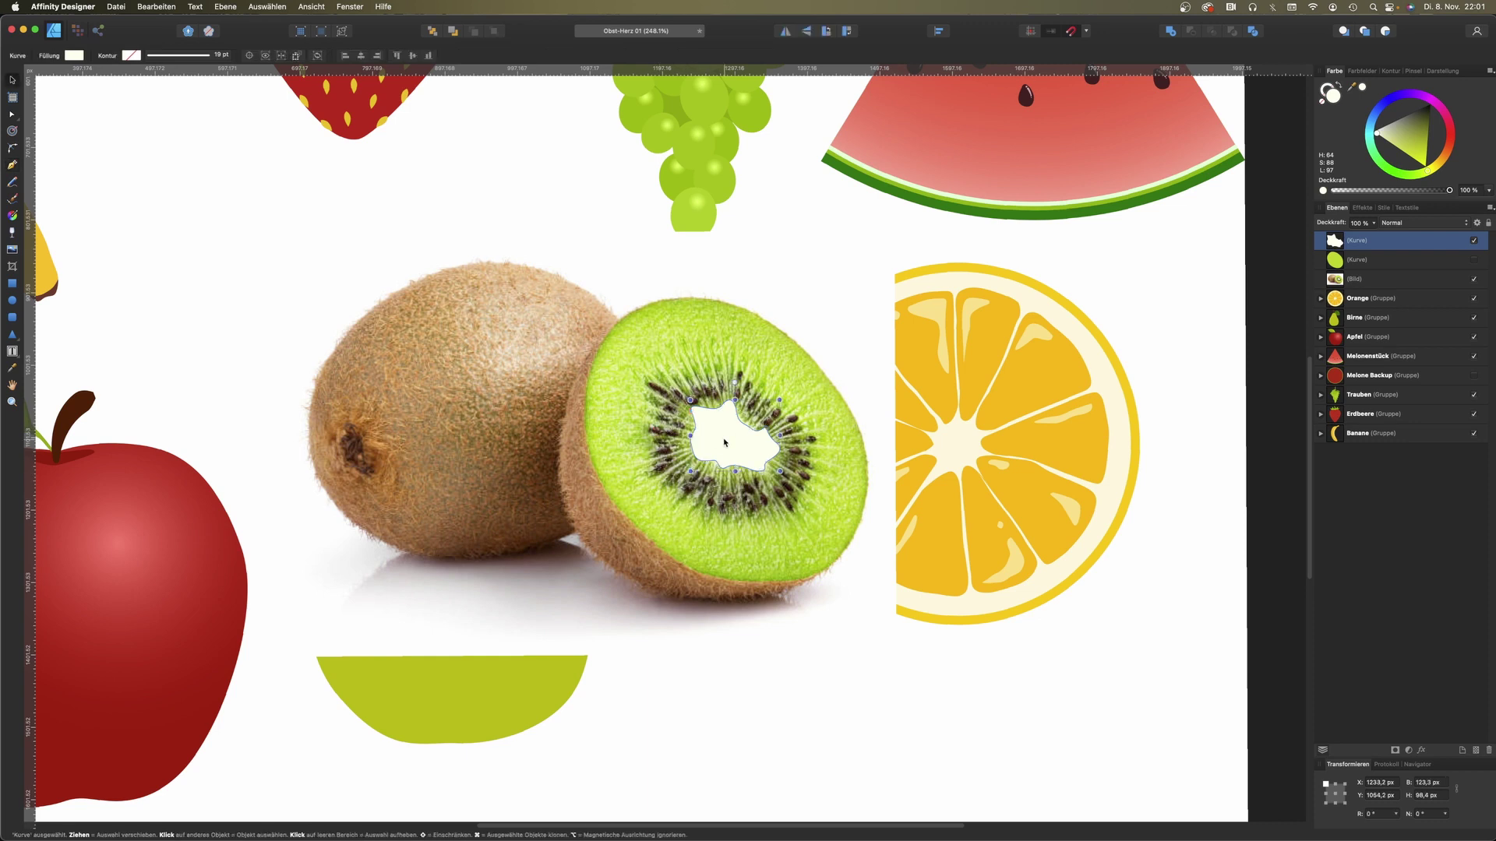
key(super+j)
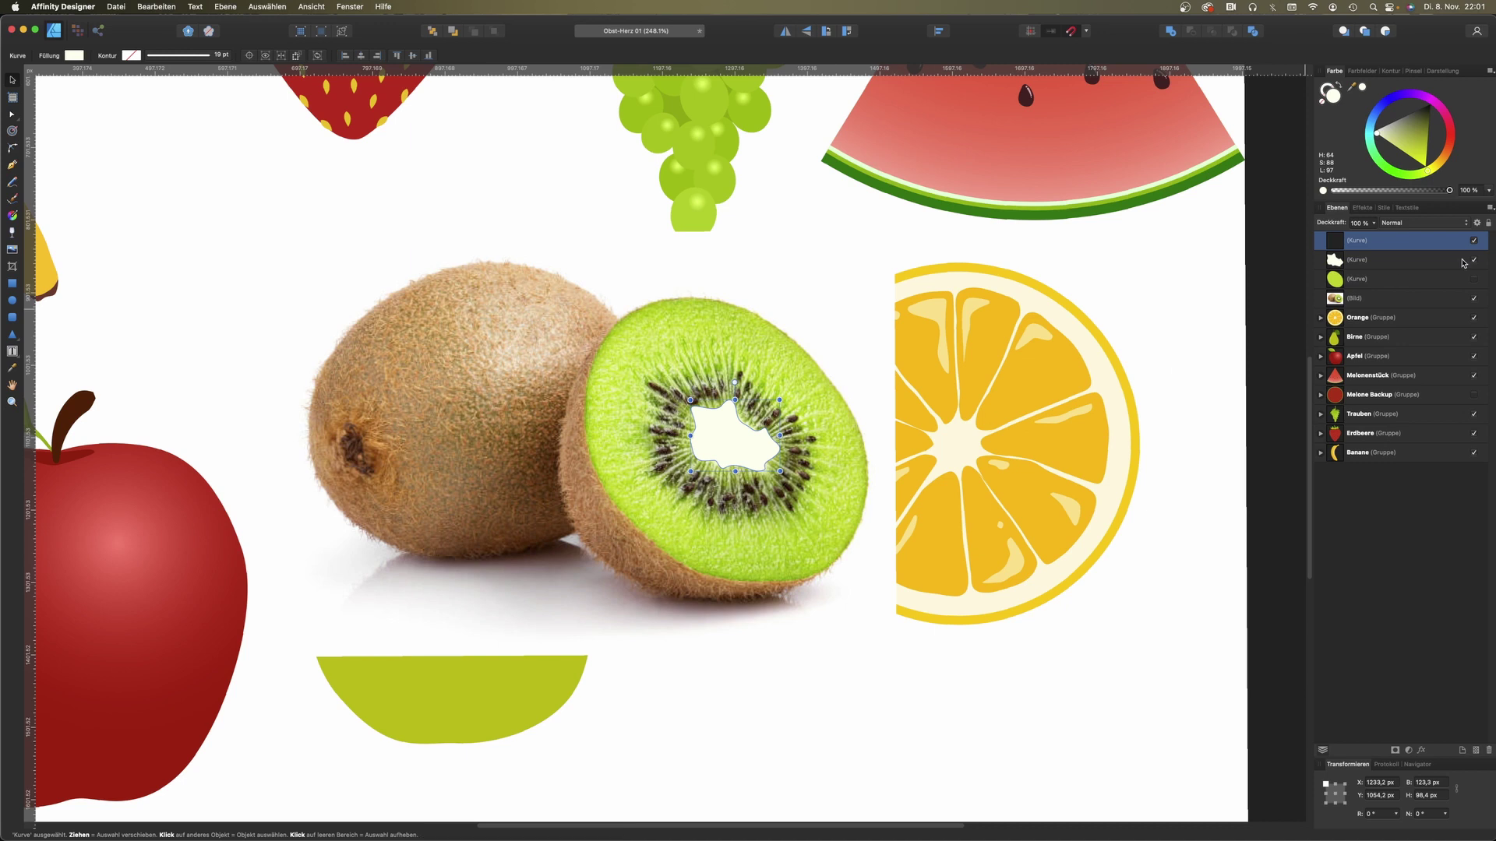
Step: Drag the copied core's nodes outward to cover the kiwi's seed ring
click(1341, 267)
key(a)
mouse_move(779, 434)
mouse_down()
mouse_move(787, 414)
mouse_move(813, 451)
mouse_move(785, 481)
mouse_move(793, 495)
mouse_move(721, 503)
mouse_up()
drag(692, 438, 656, 432)
drag(744, 425, 744, 389)
drag(810, 467, 802, 483)
key(super+z)
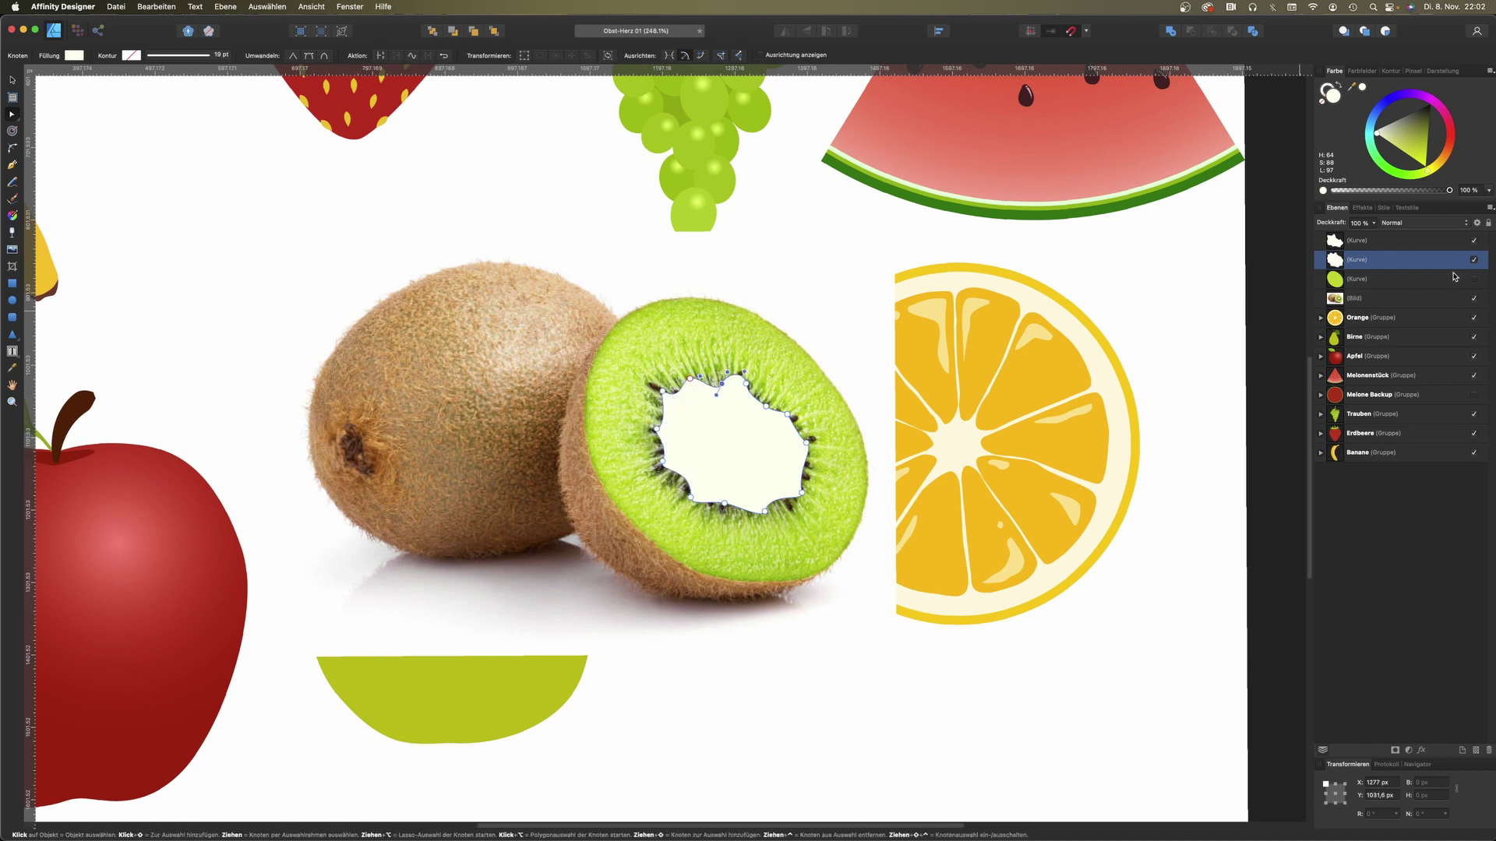
Step: Fill the enlarged copy with olive green sampled from the seed ring, then show ring and flesh
click(1474, 260)
drag(1358, 90, 781, 460)
click(1361, 88)
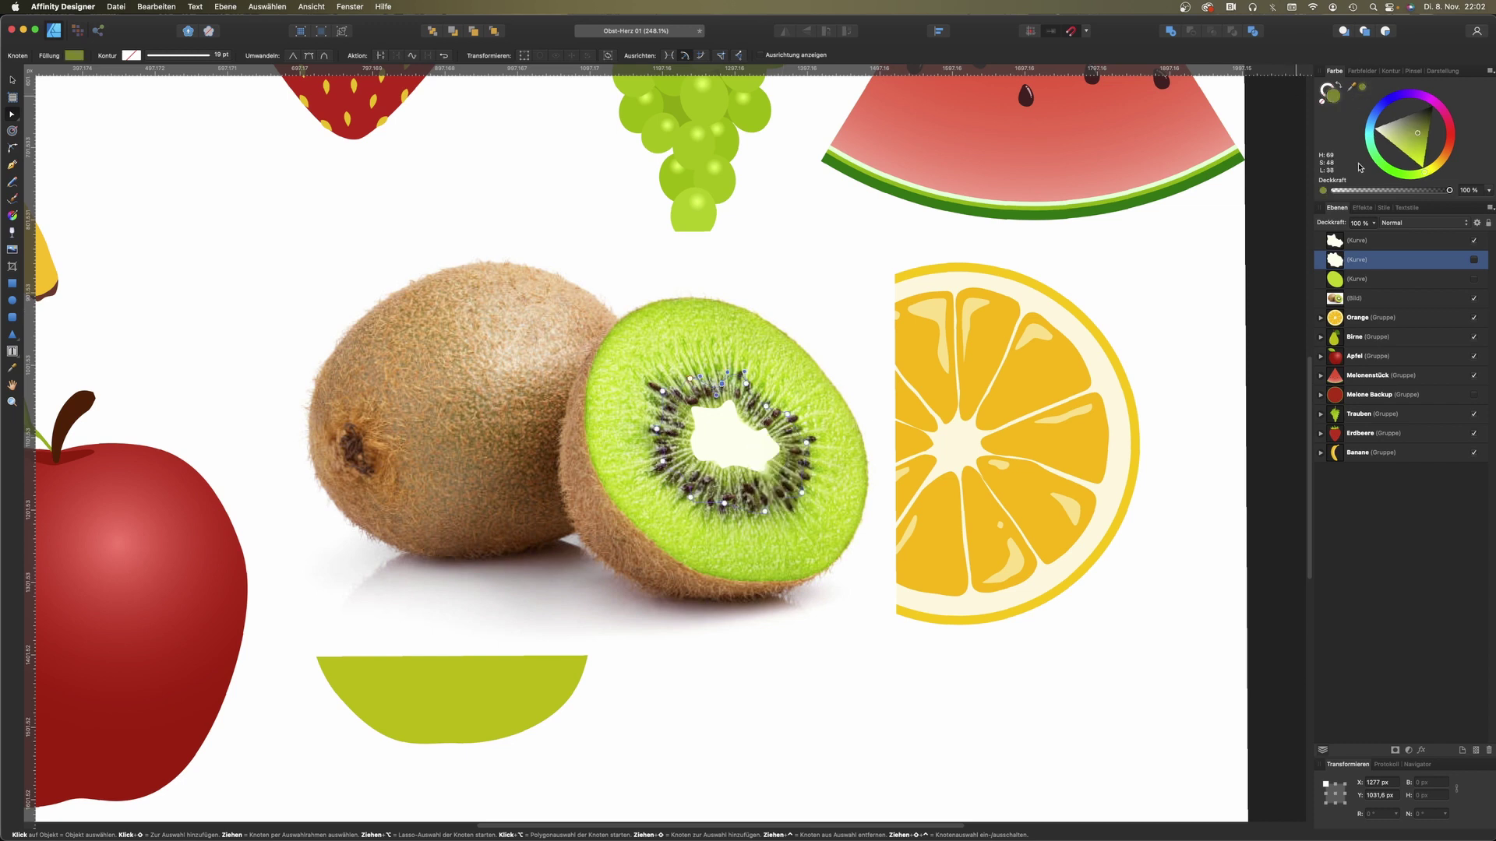
click(1474, 260)
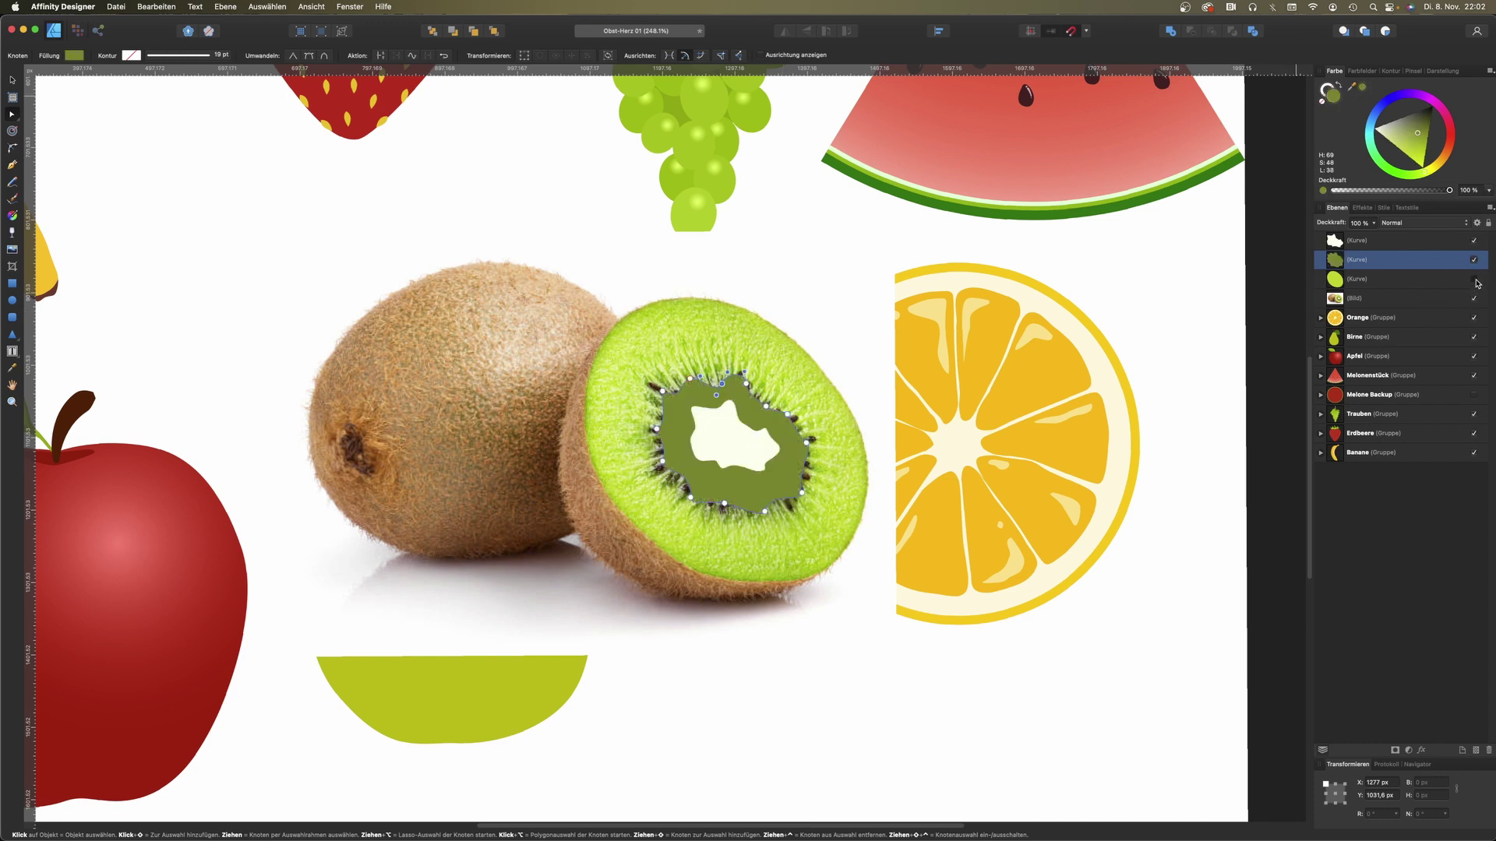
click(1474, 279)
Step: Refine the olive ring's nodes against the photo and show the lime flesh again
drag(721, 382, 723, 373)
drag(765, 512, 765, 517)
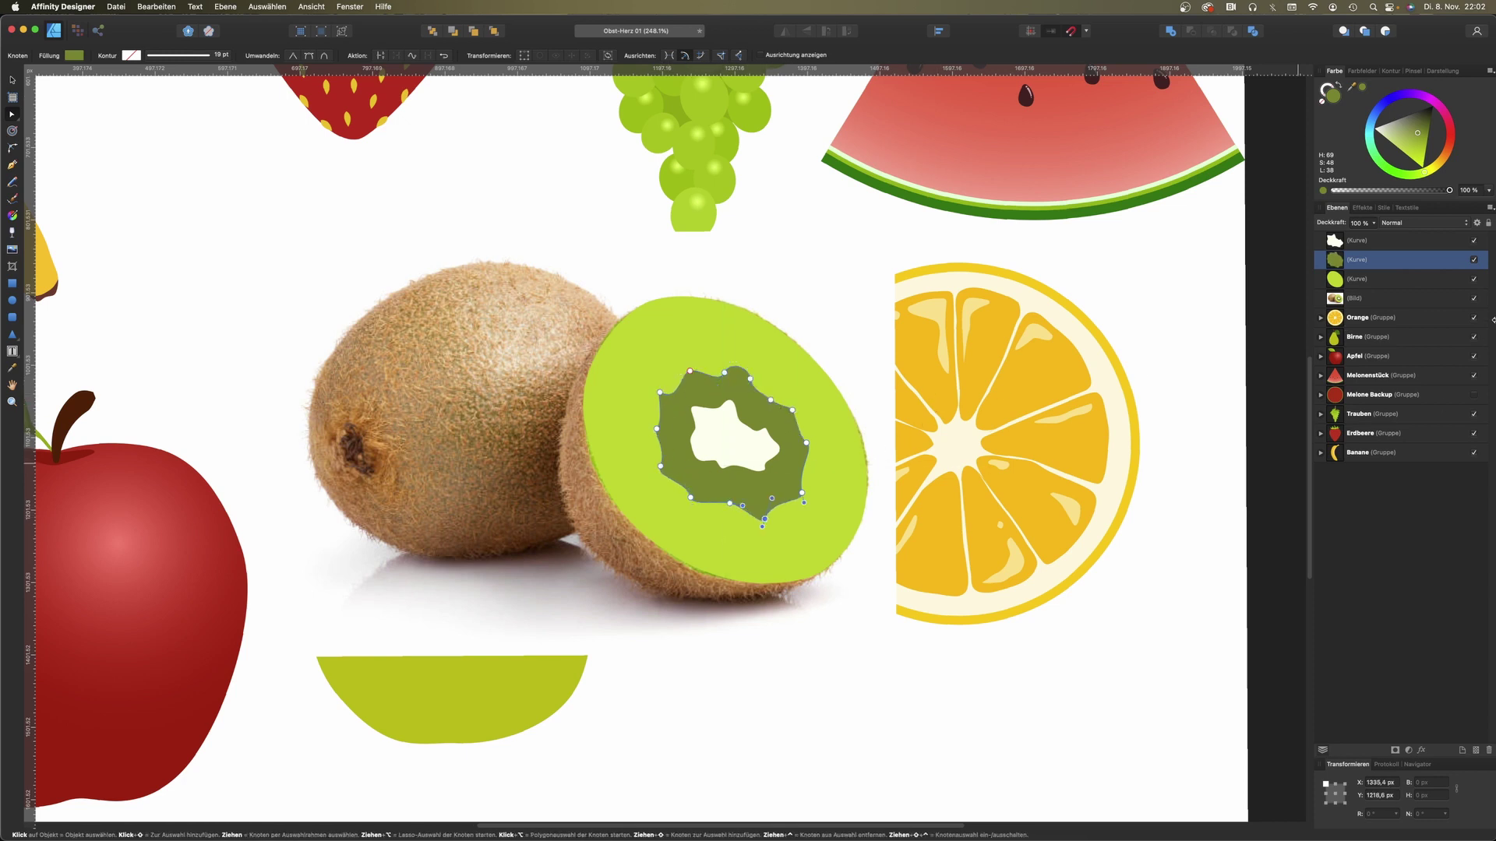
click(1474, 260)
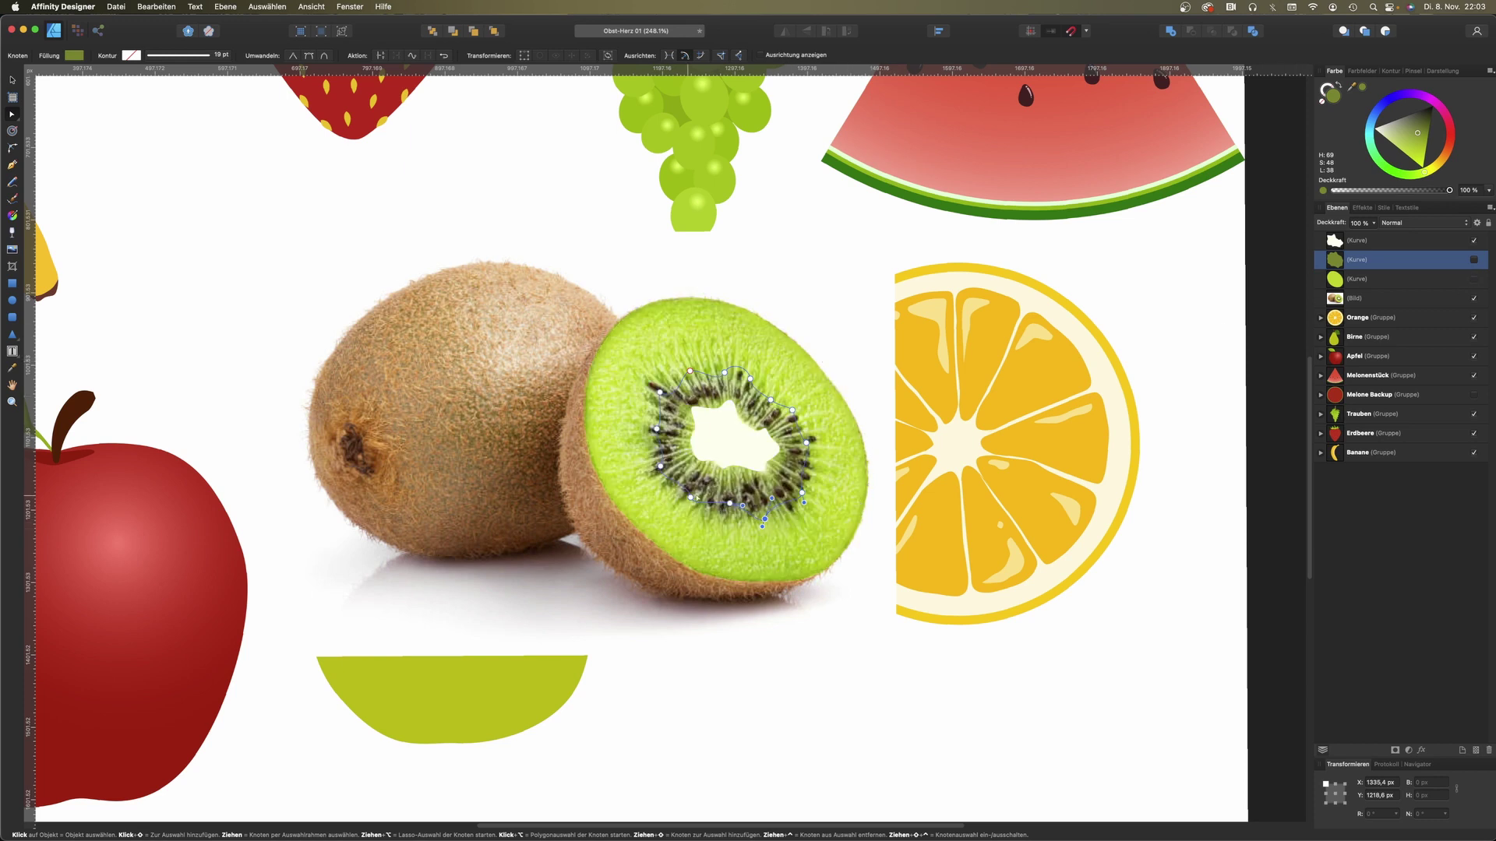
key(v)
click(1474, 279)
Step: Show the olive ring and give the lime flesh a radial gradient from core to rim
click(830, 413)
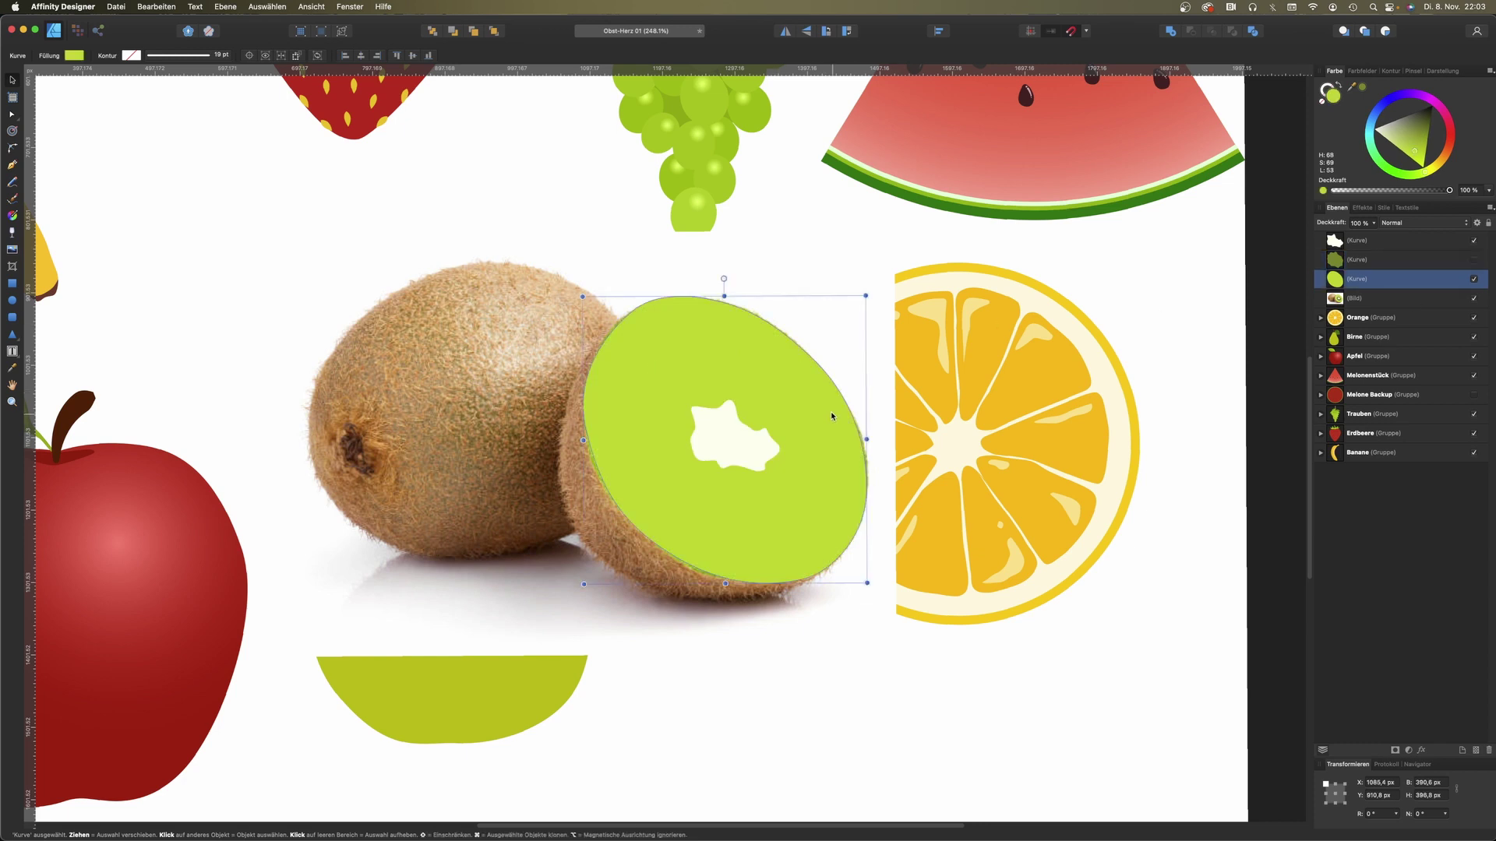
click(1474, 262)
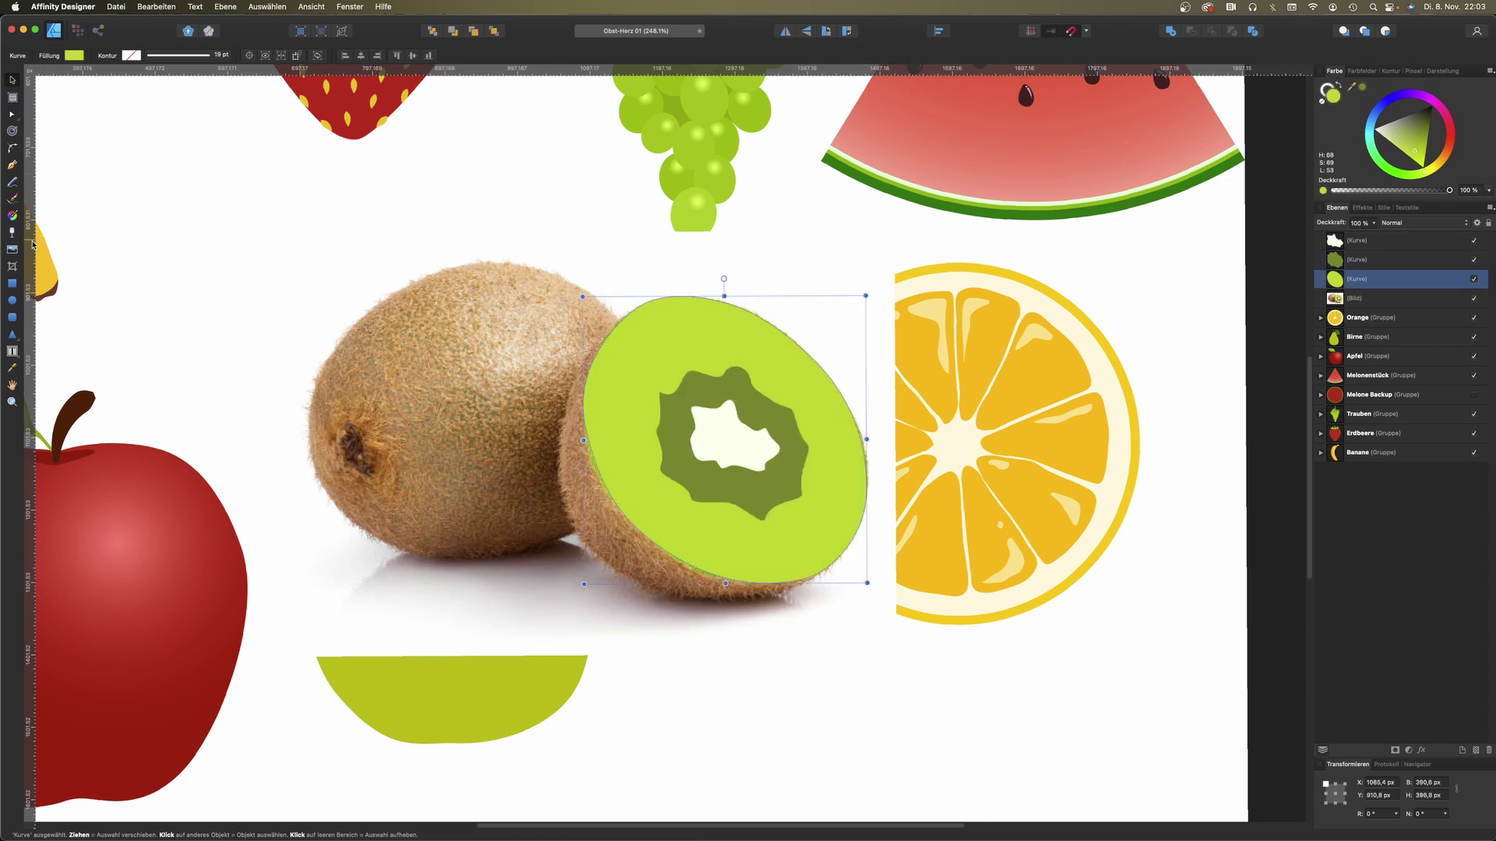
click(12, 215)
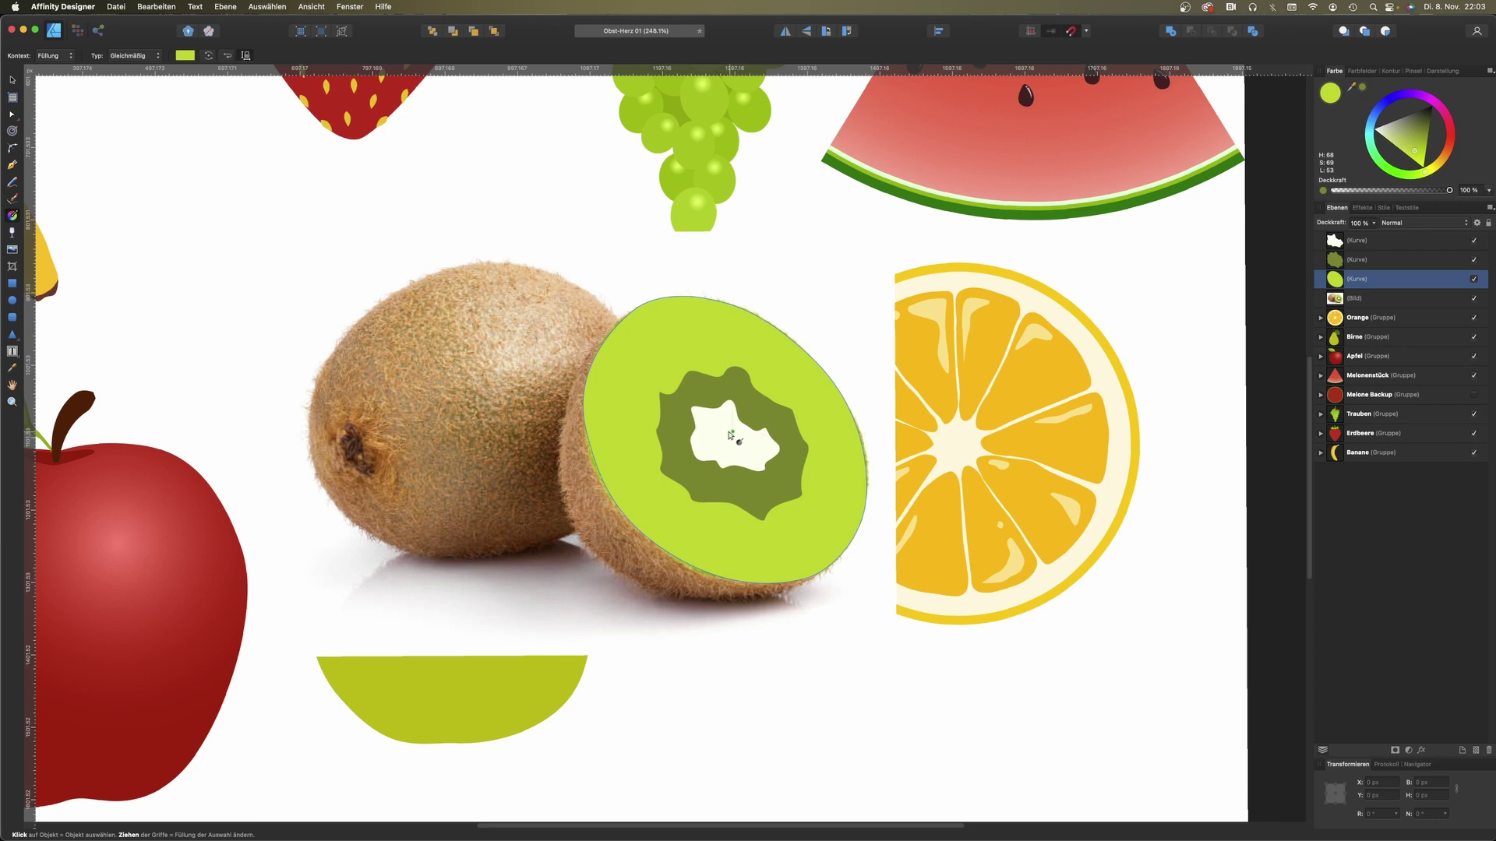
drag(725, 431, 828, 529)
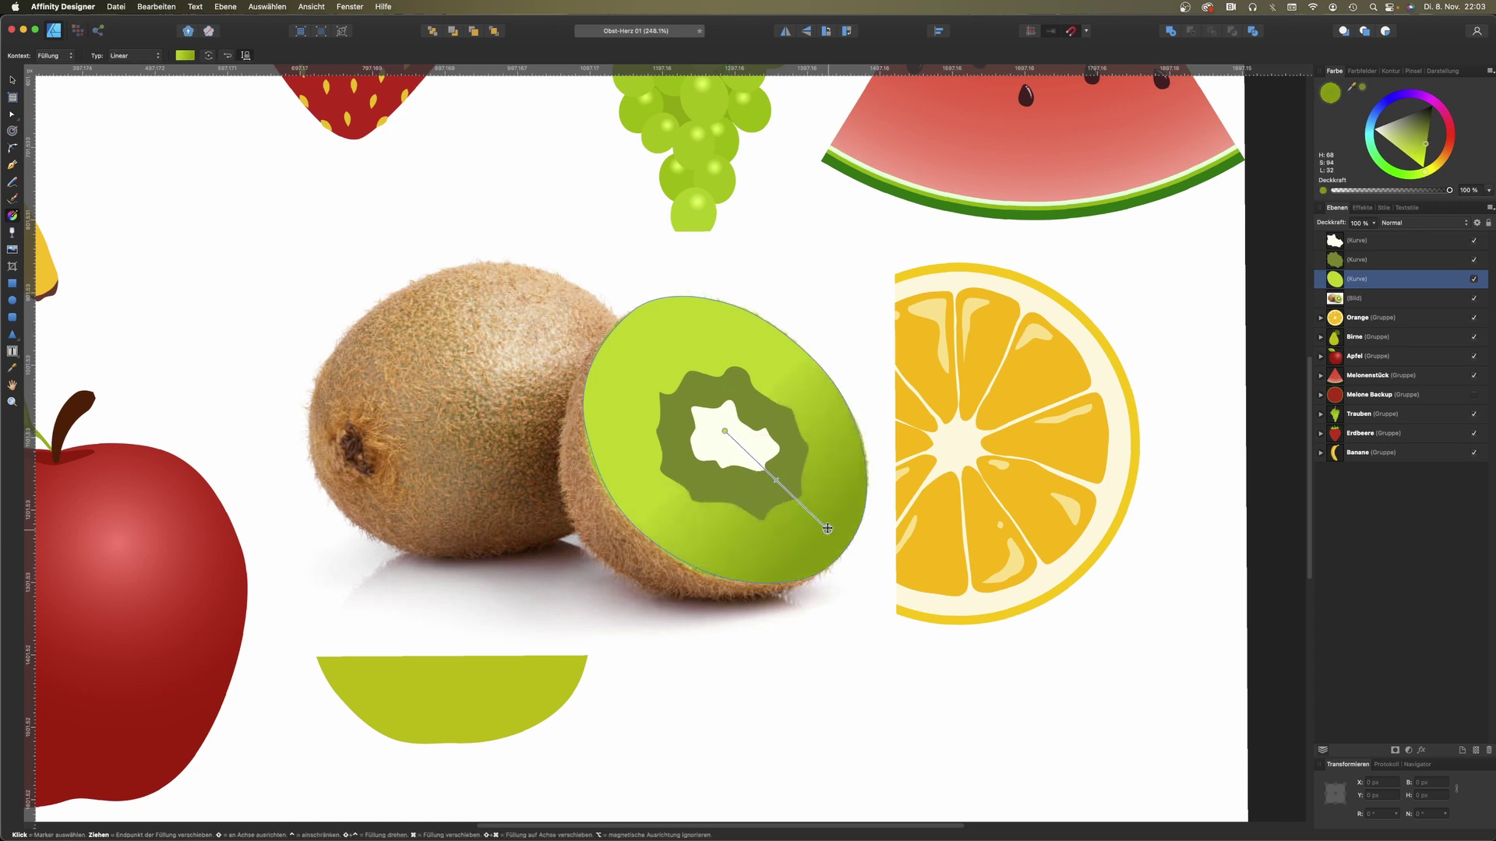
click(144, 56)
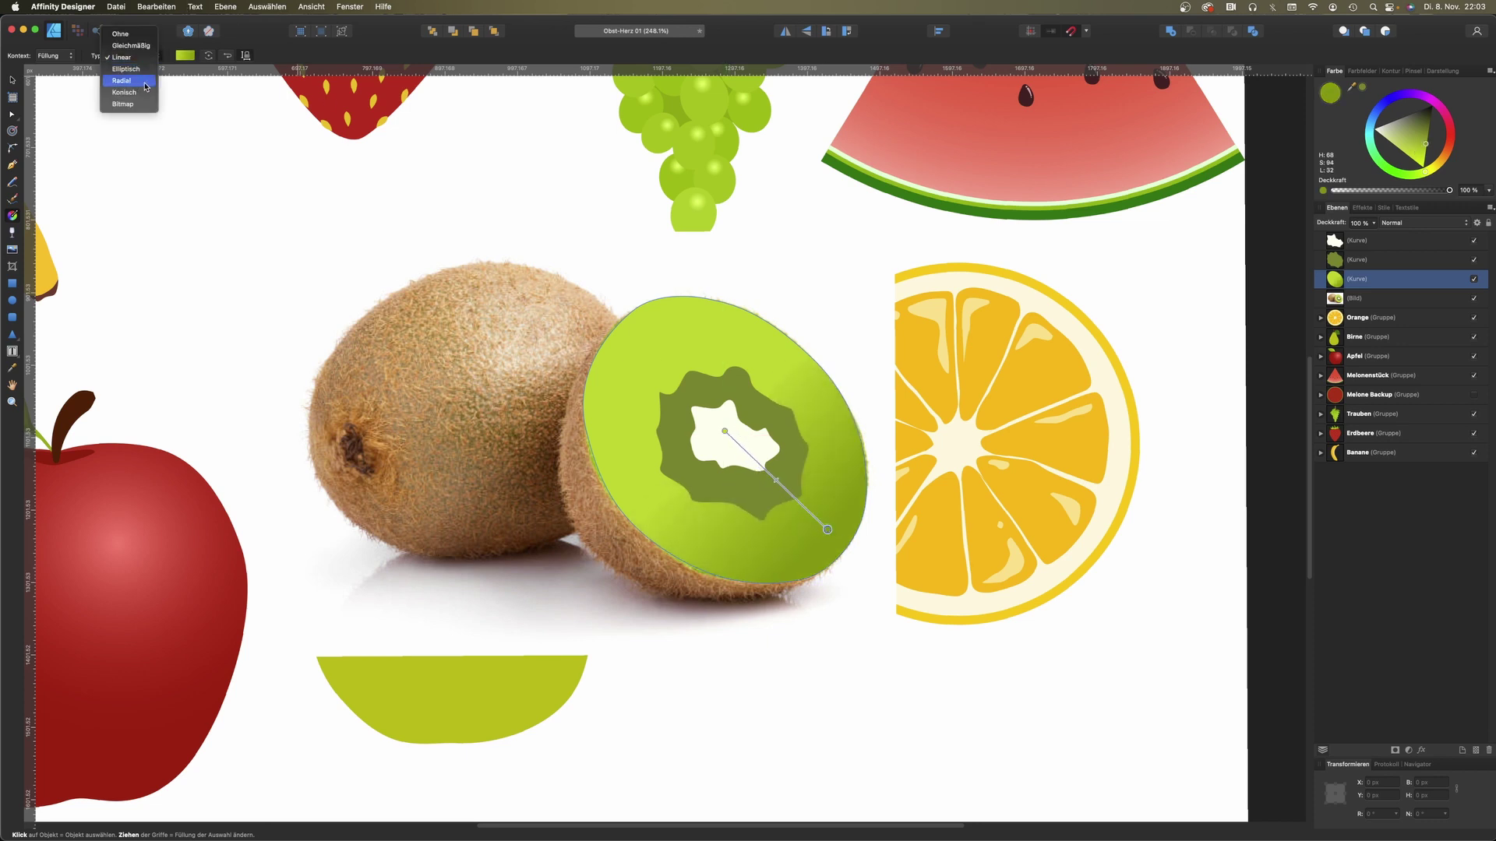
click(146, 81)
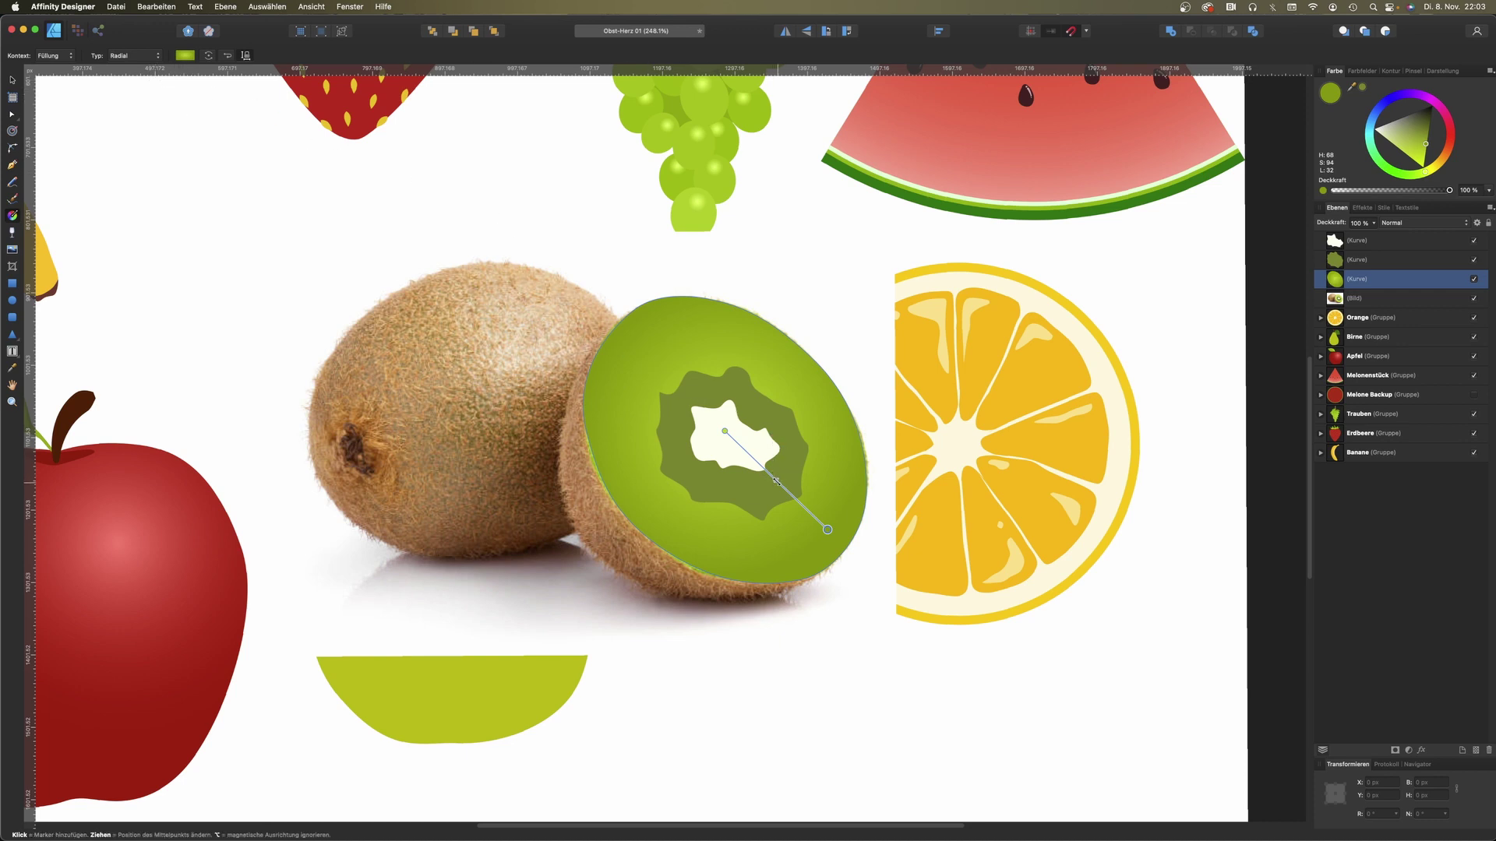
drag(776, 480, 801, 505)
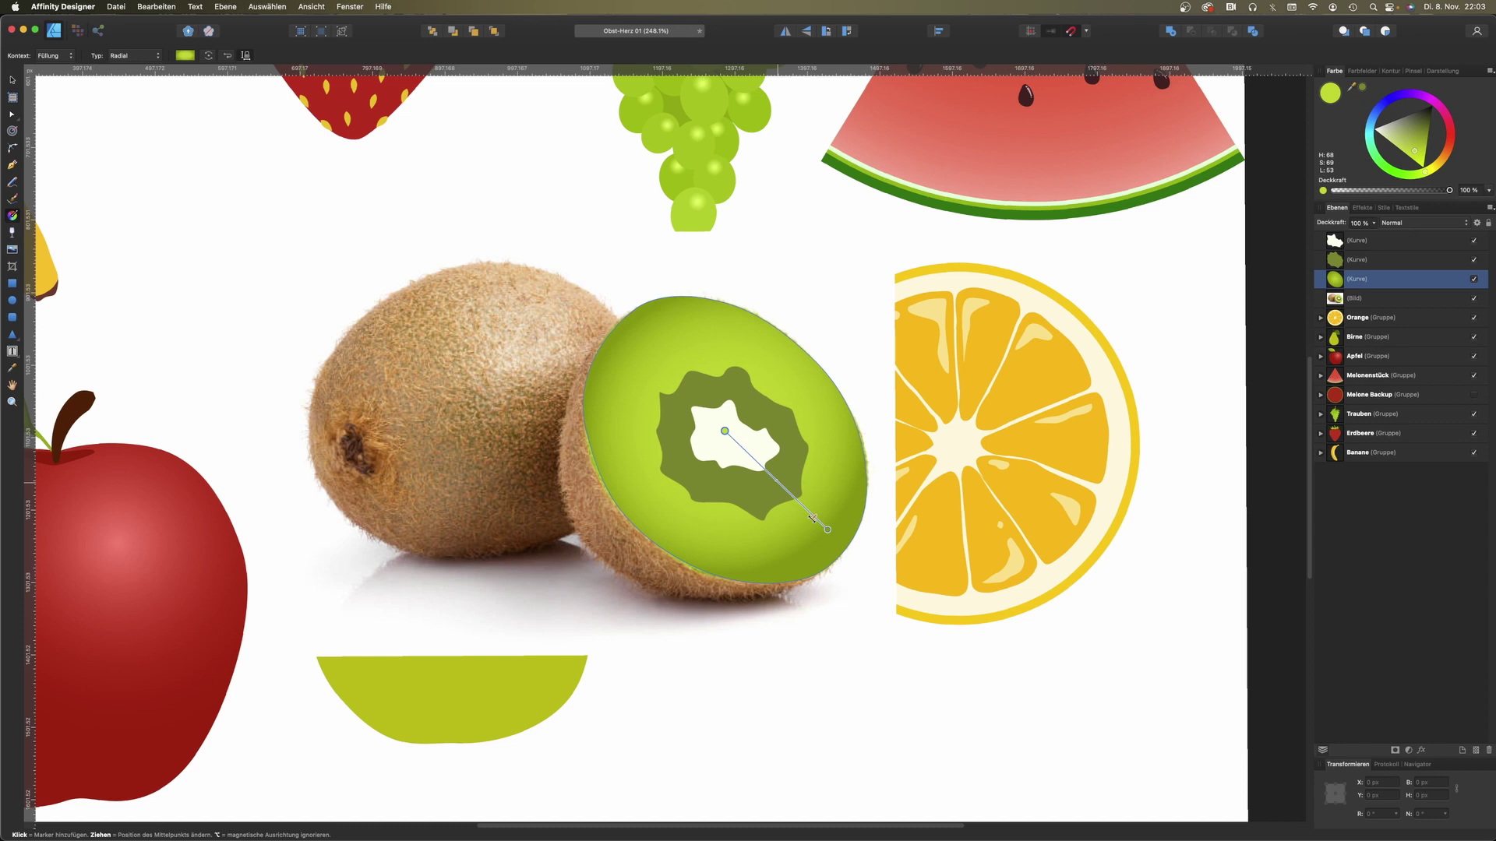
key(Escape)
Step: Draw a tiny dark brown seed ellipse and move it onto the olive ring's edge
click(11, 300)
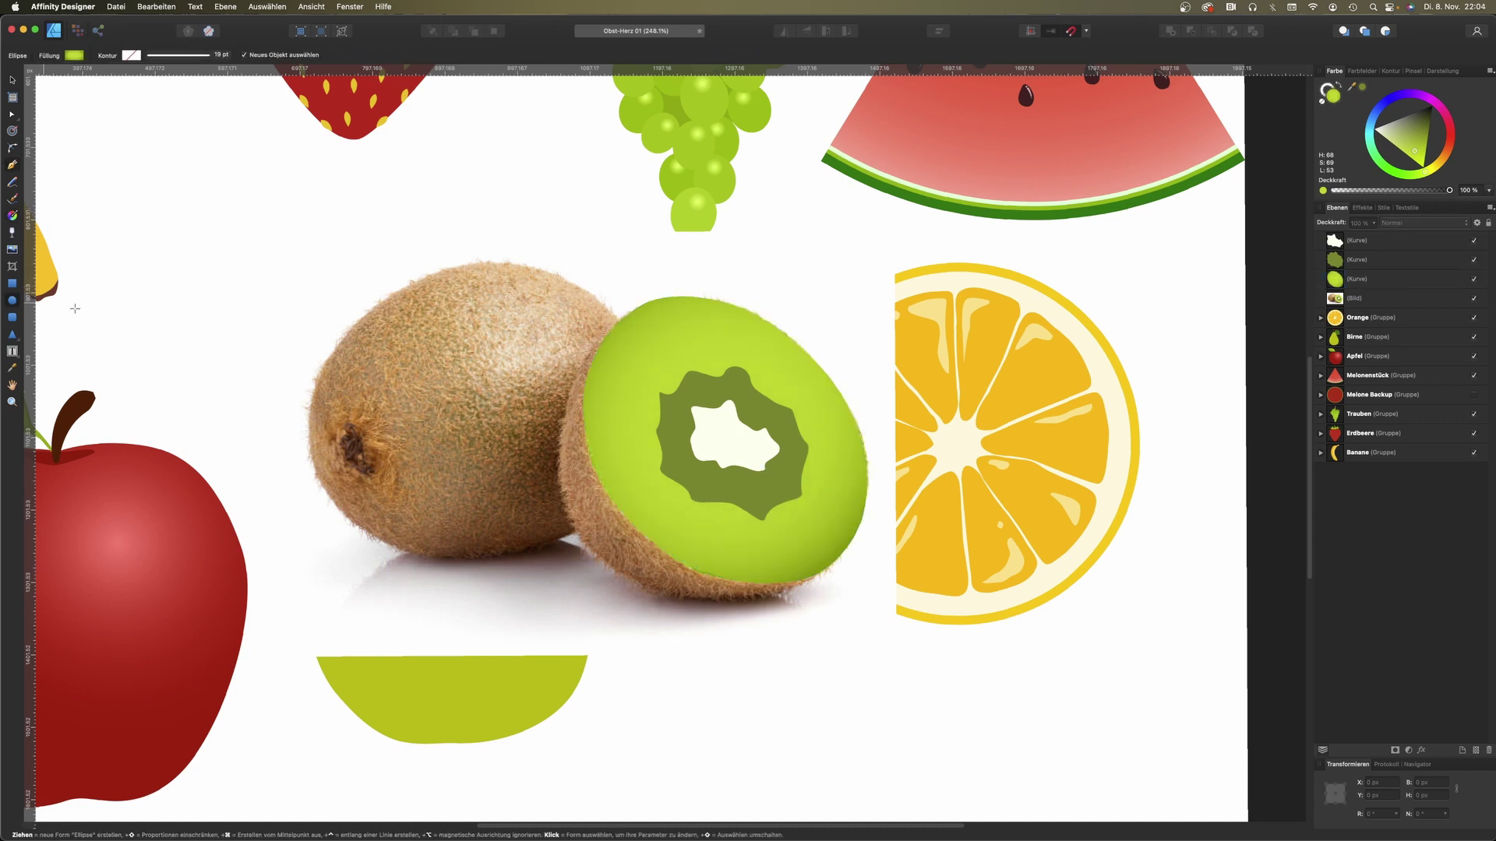
drag(673, 408, 670, 376)
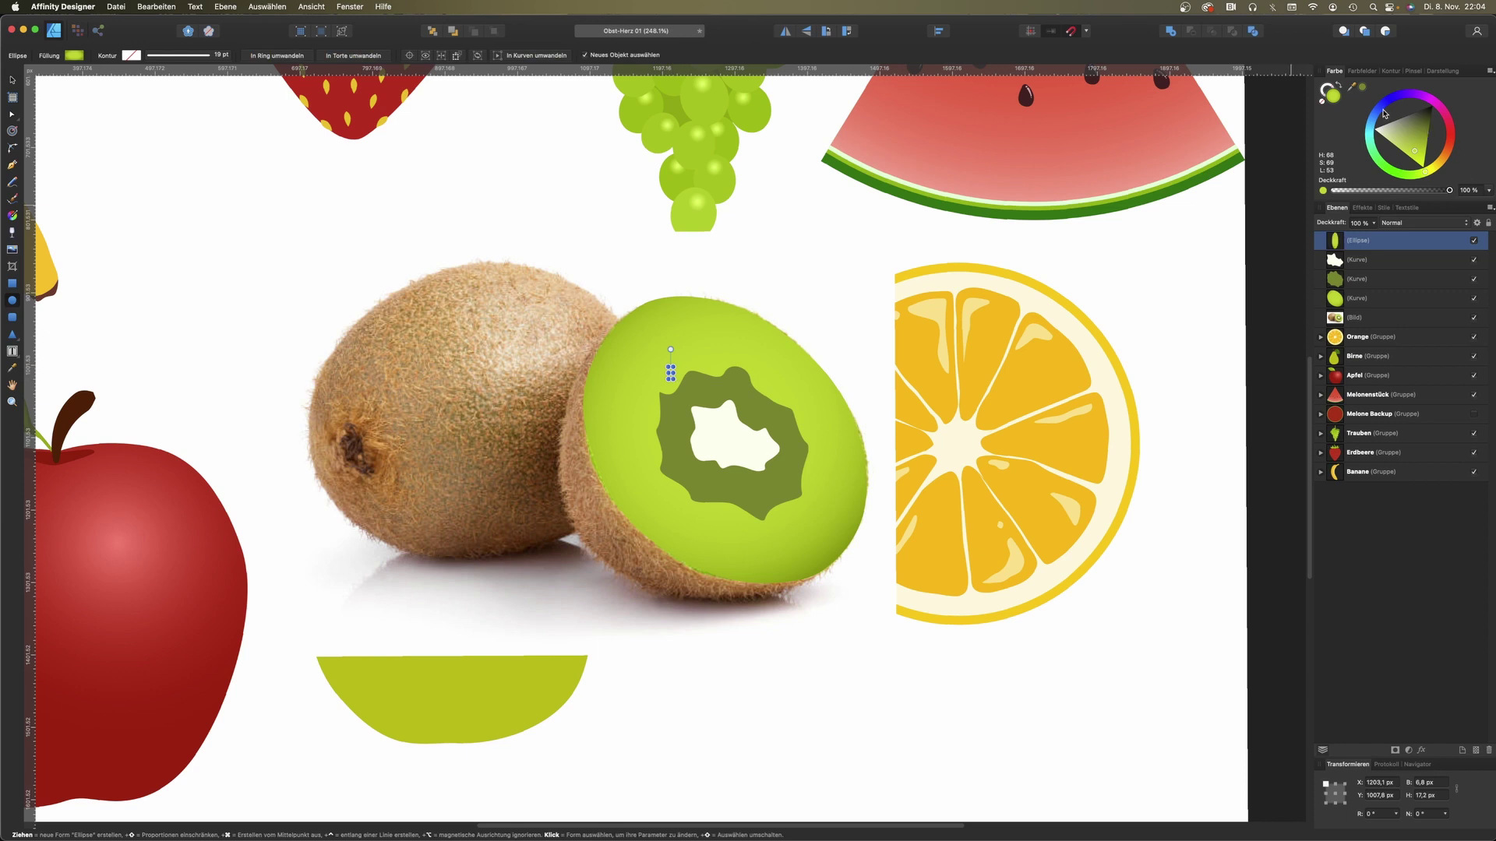
drag(1449, 160, 1417, 113)
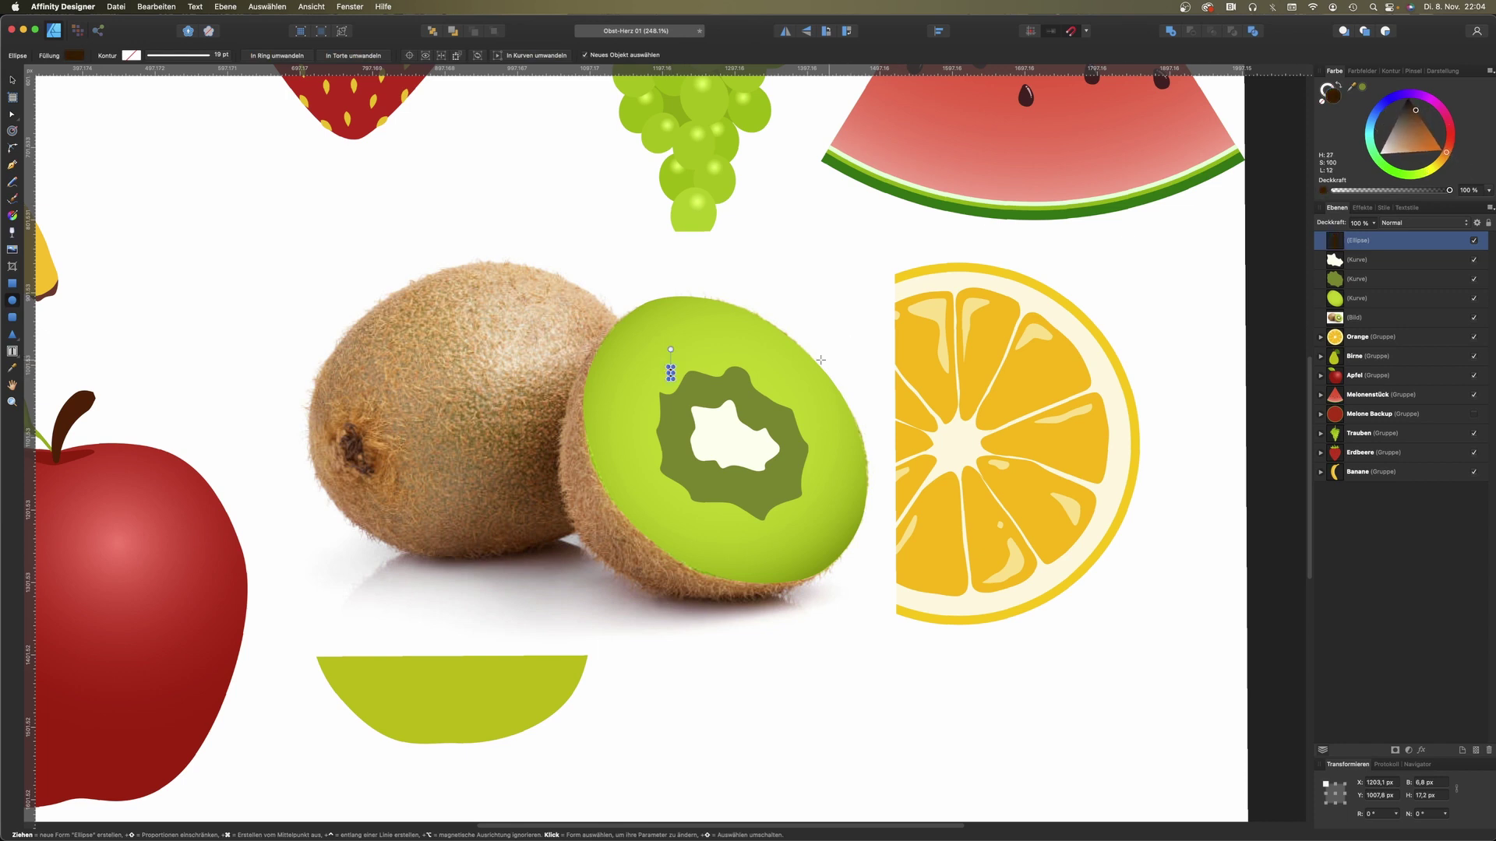
scroll(789, 390, up, 5)
click(11, 77)
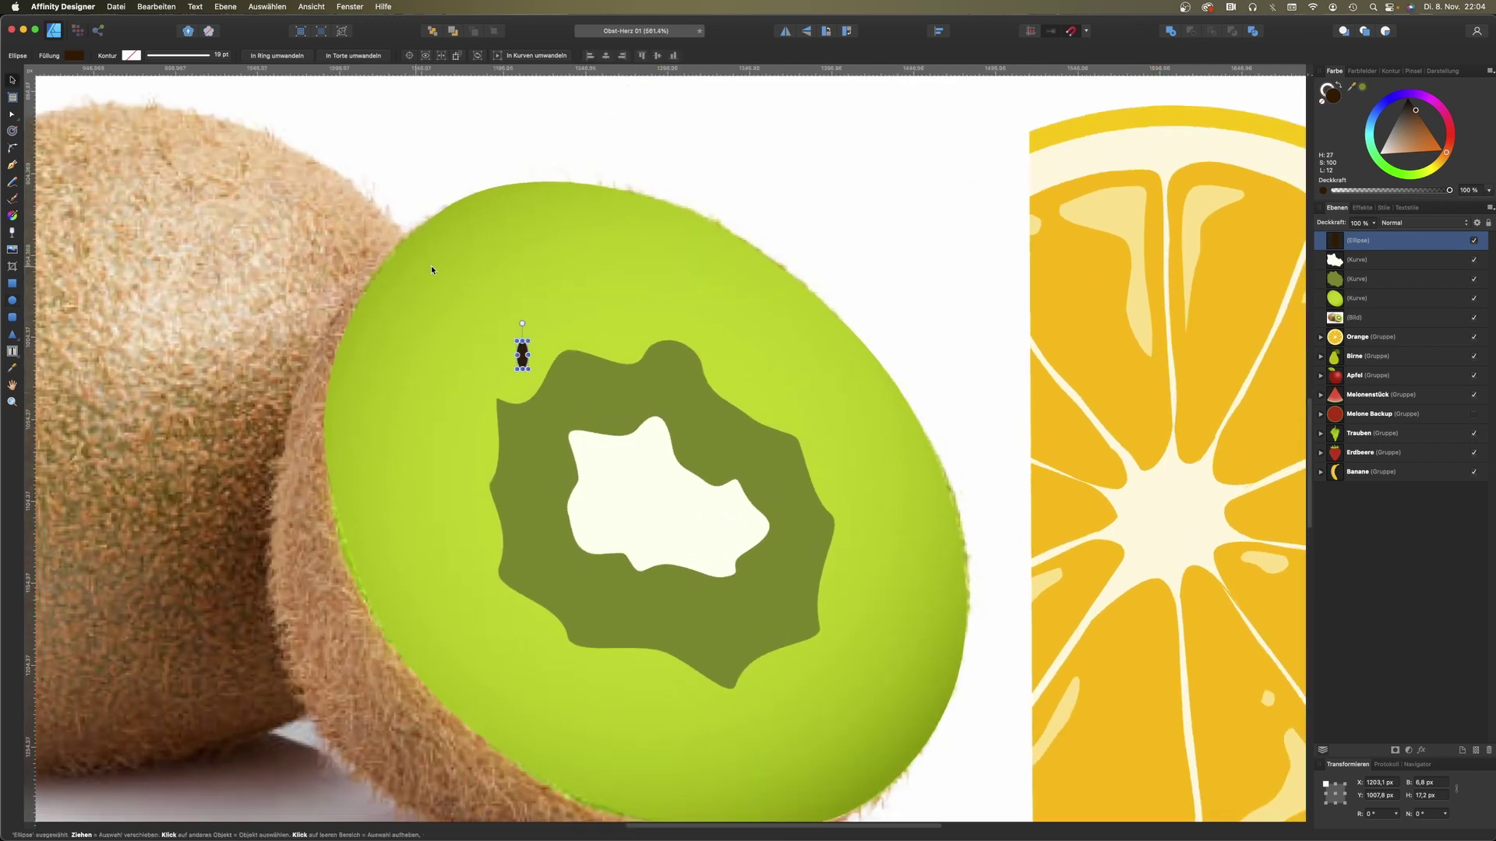
mouse_move(522, 365)
mouse_down()
mouse_move(637, 411)
mouse_move(620, 340)
mouse_up()
scroll(623, 389, up, 3)
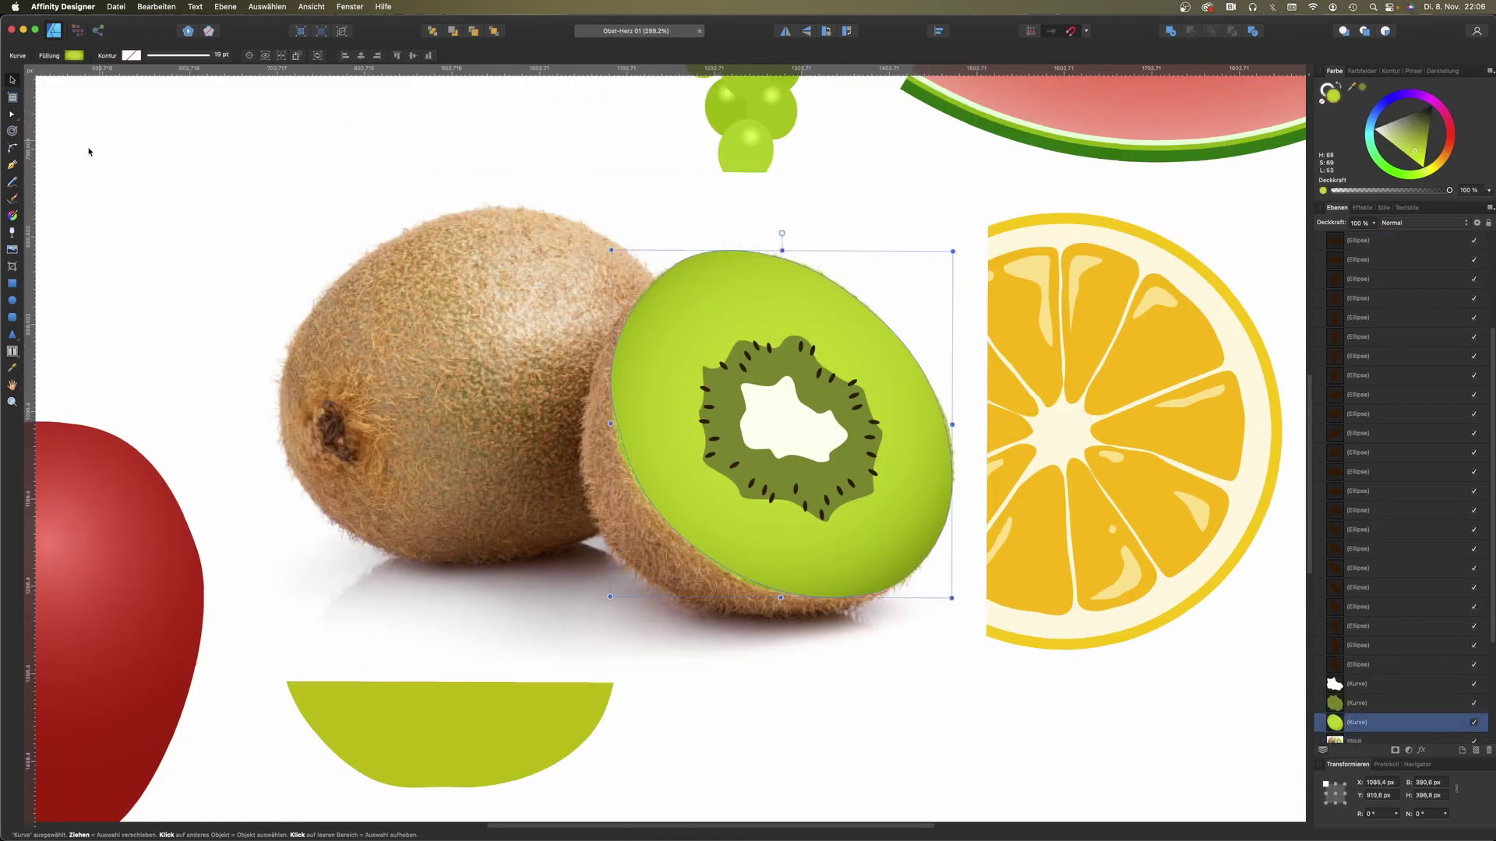
Step: Fill the new curve tan brown, place it behind the lime flesh, and darken it slightly
click(11, 166)
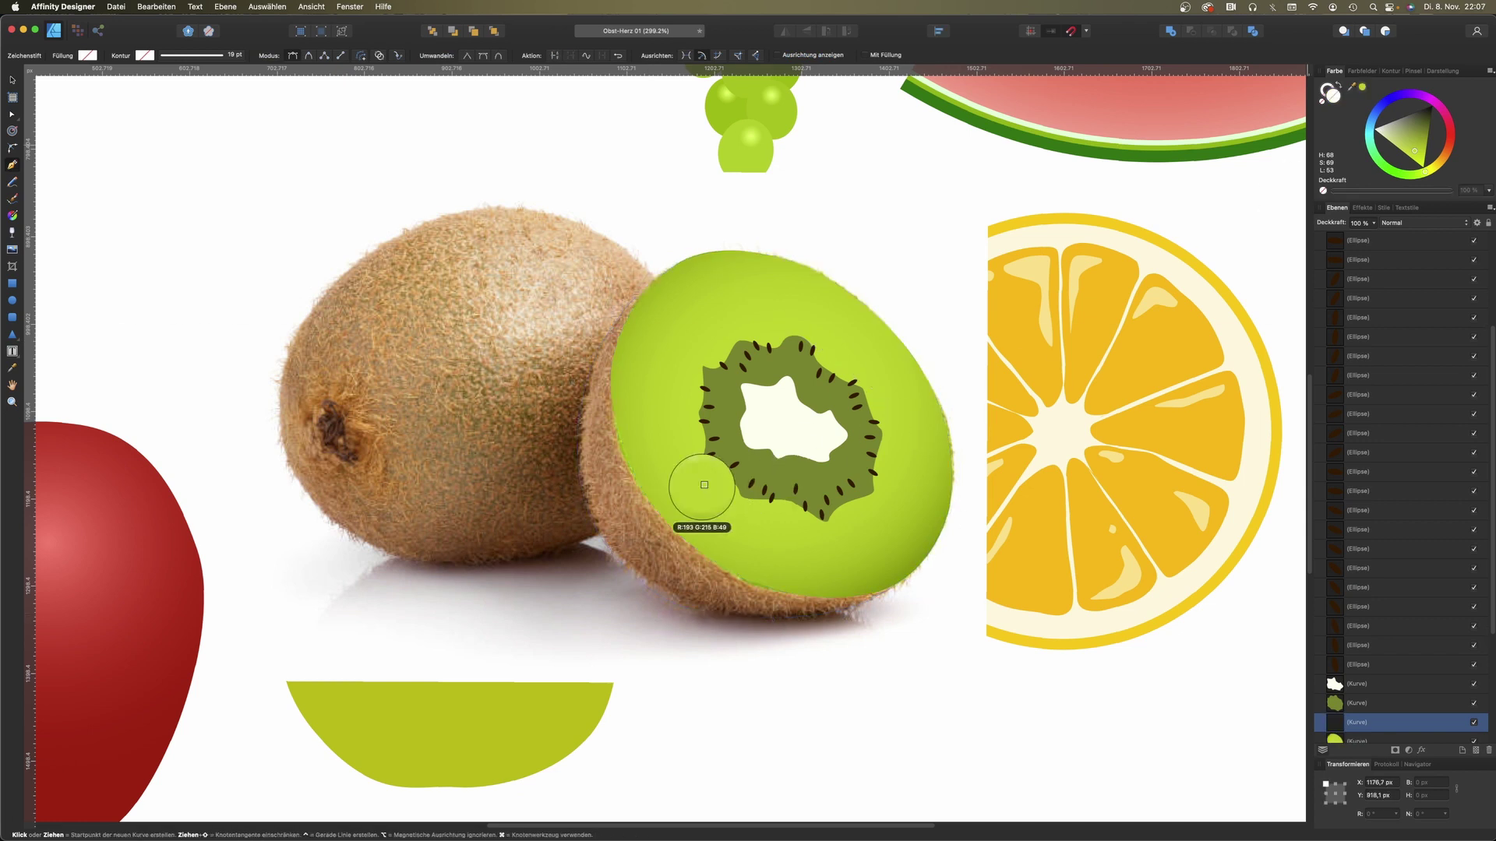
click(1362, 87)
scroll(1415, 445, down, 5)
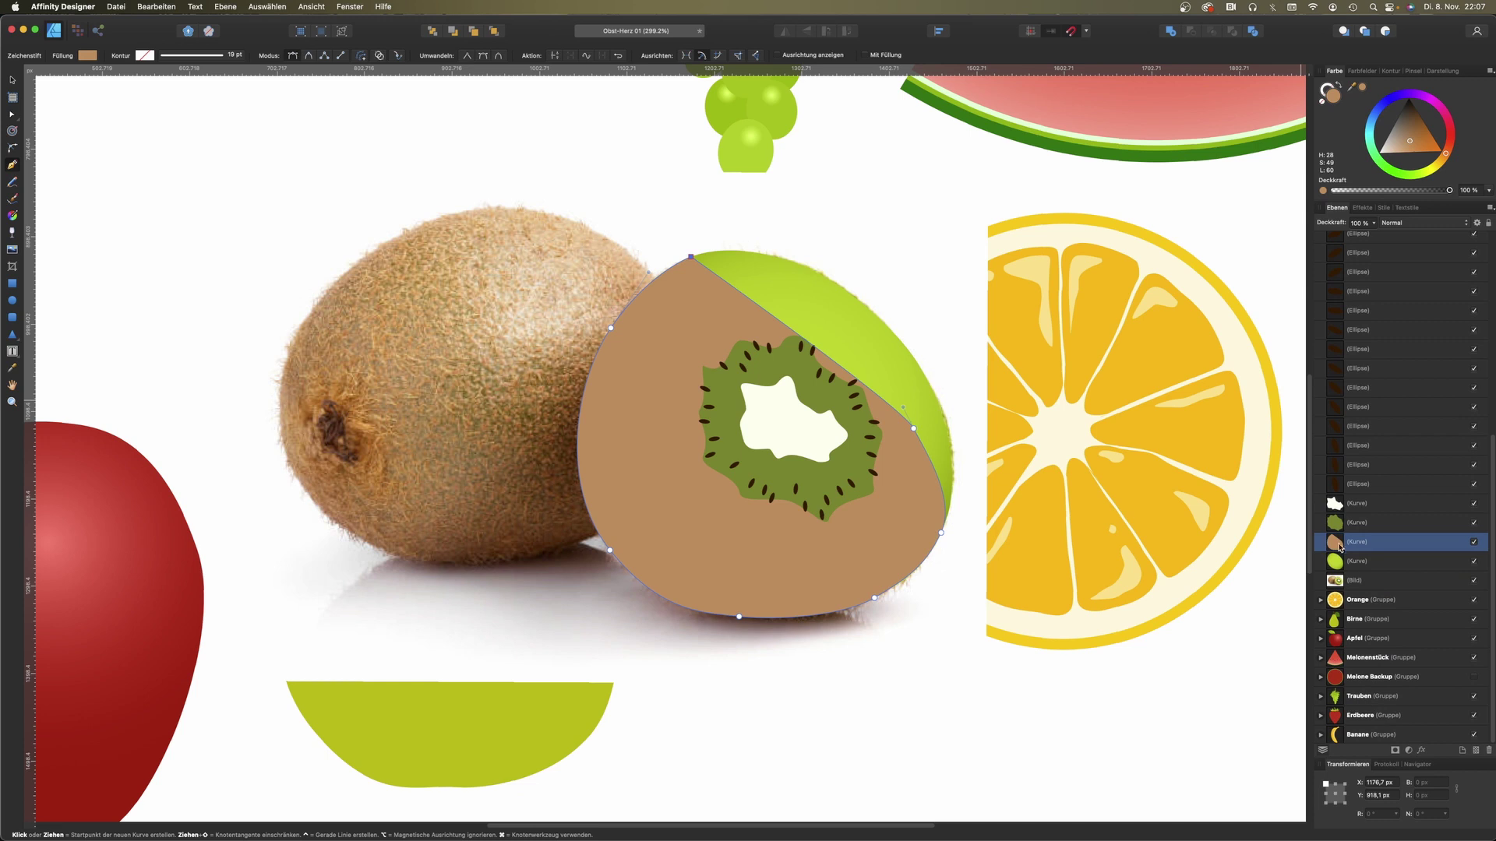
drag(1335, 543, 1335, 574)
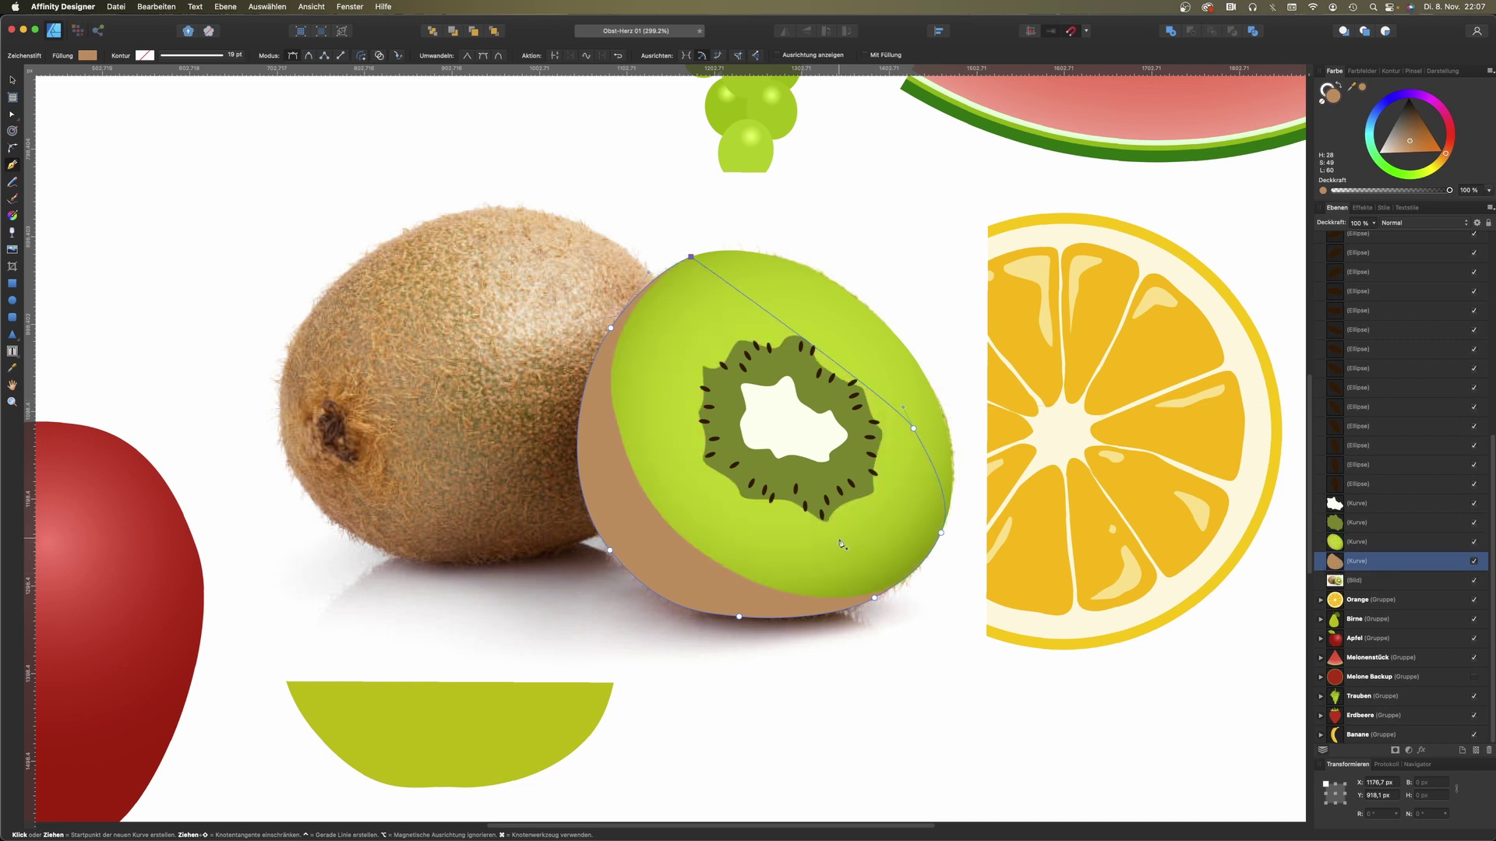
key(v)
drag(1412, 144, 1417, 141)
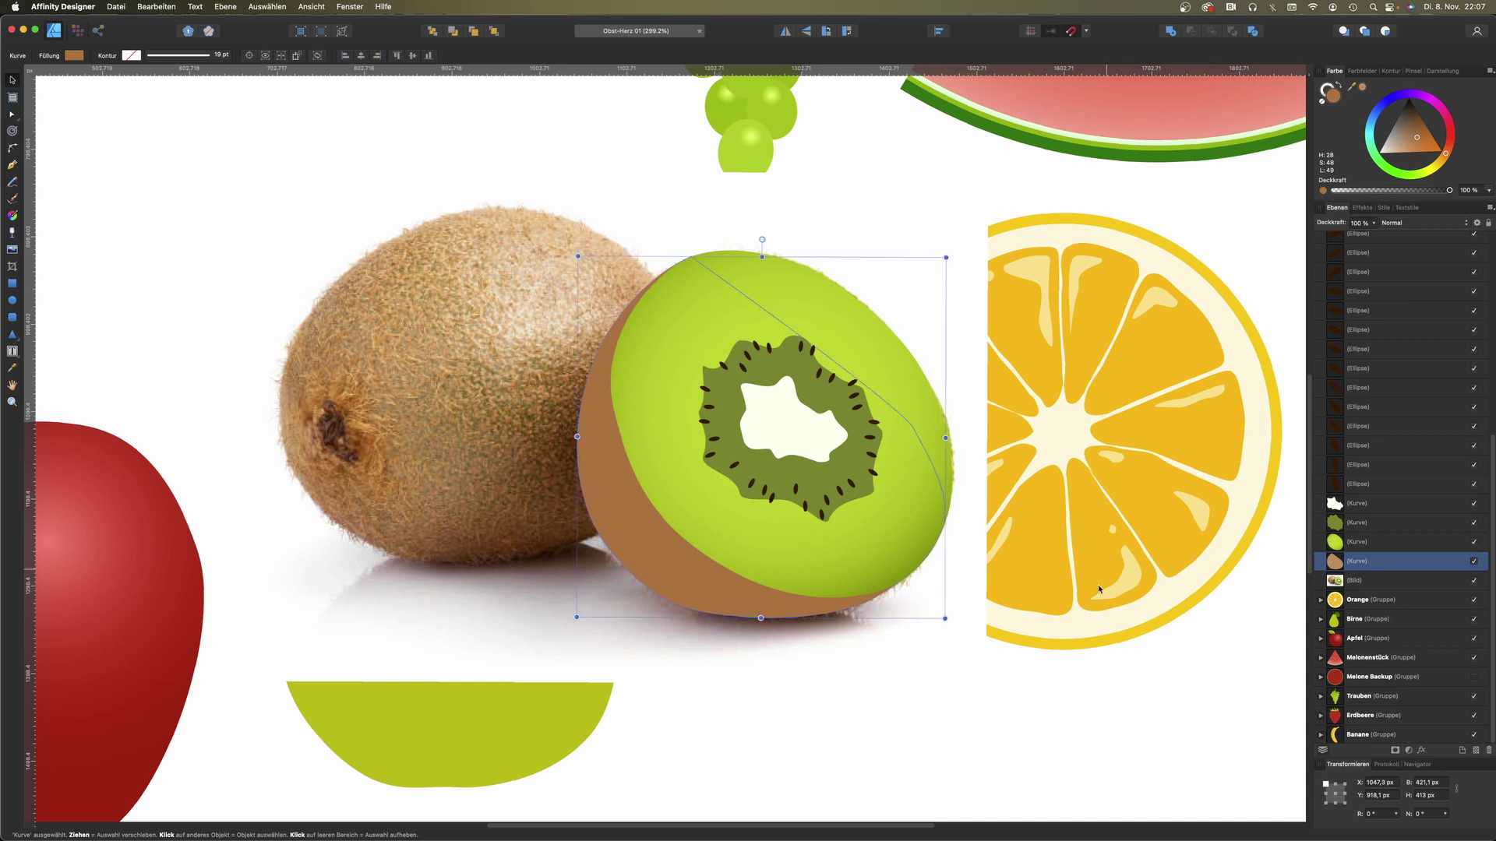
click(934, 730)
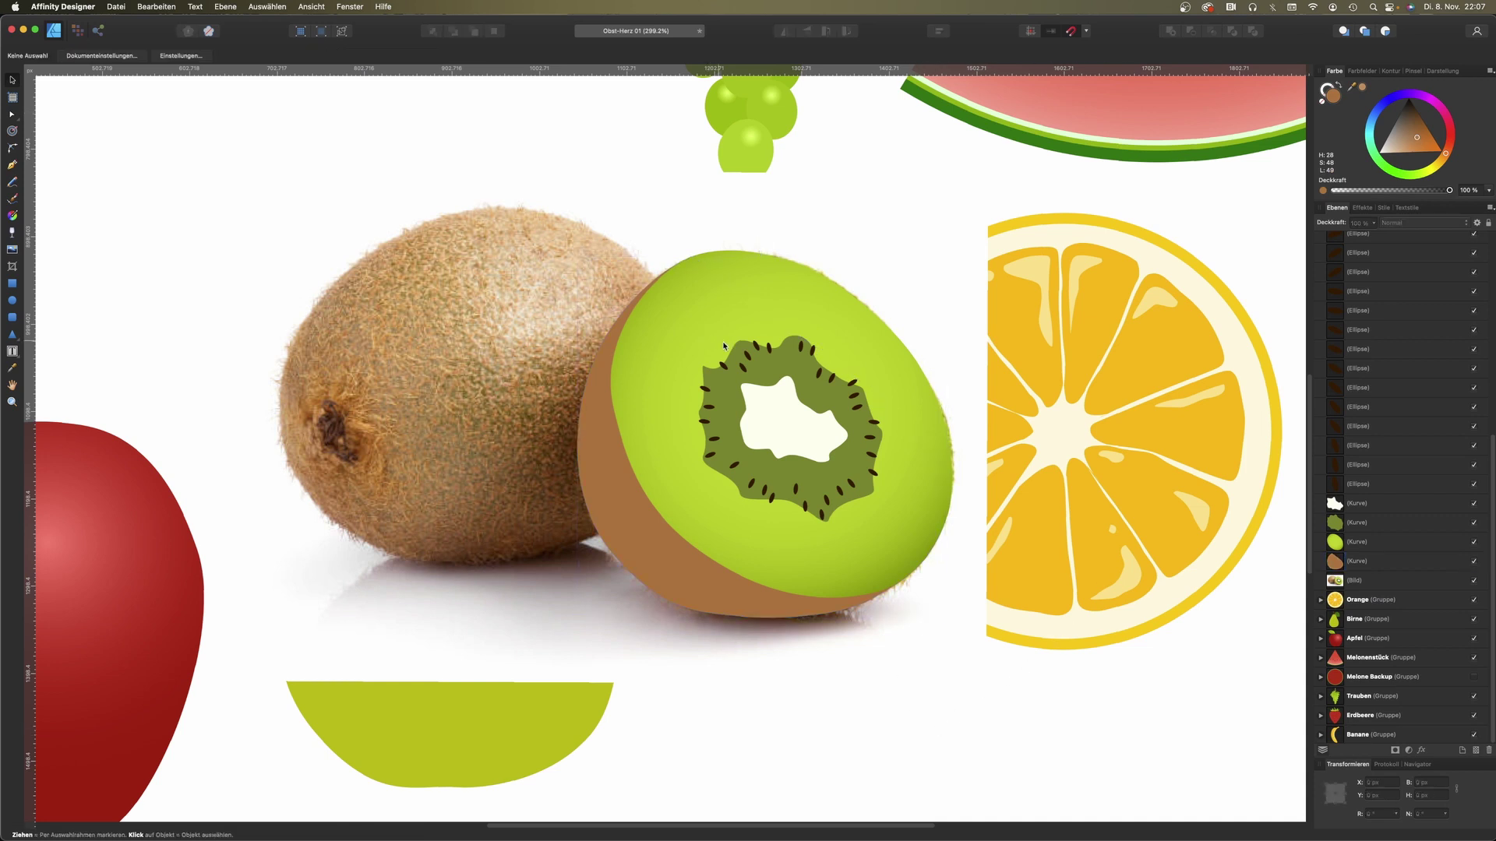
Step: Delete the kiwi reference photo
click(924, 433)
key(Delete)
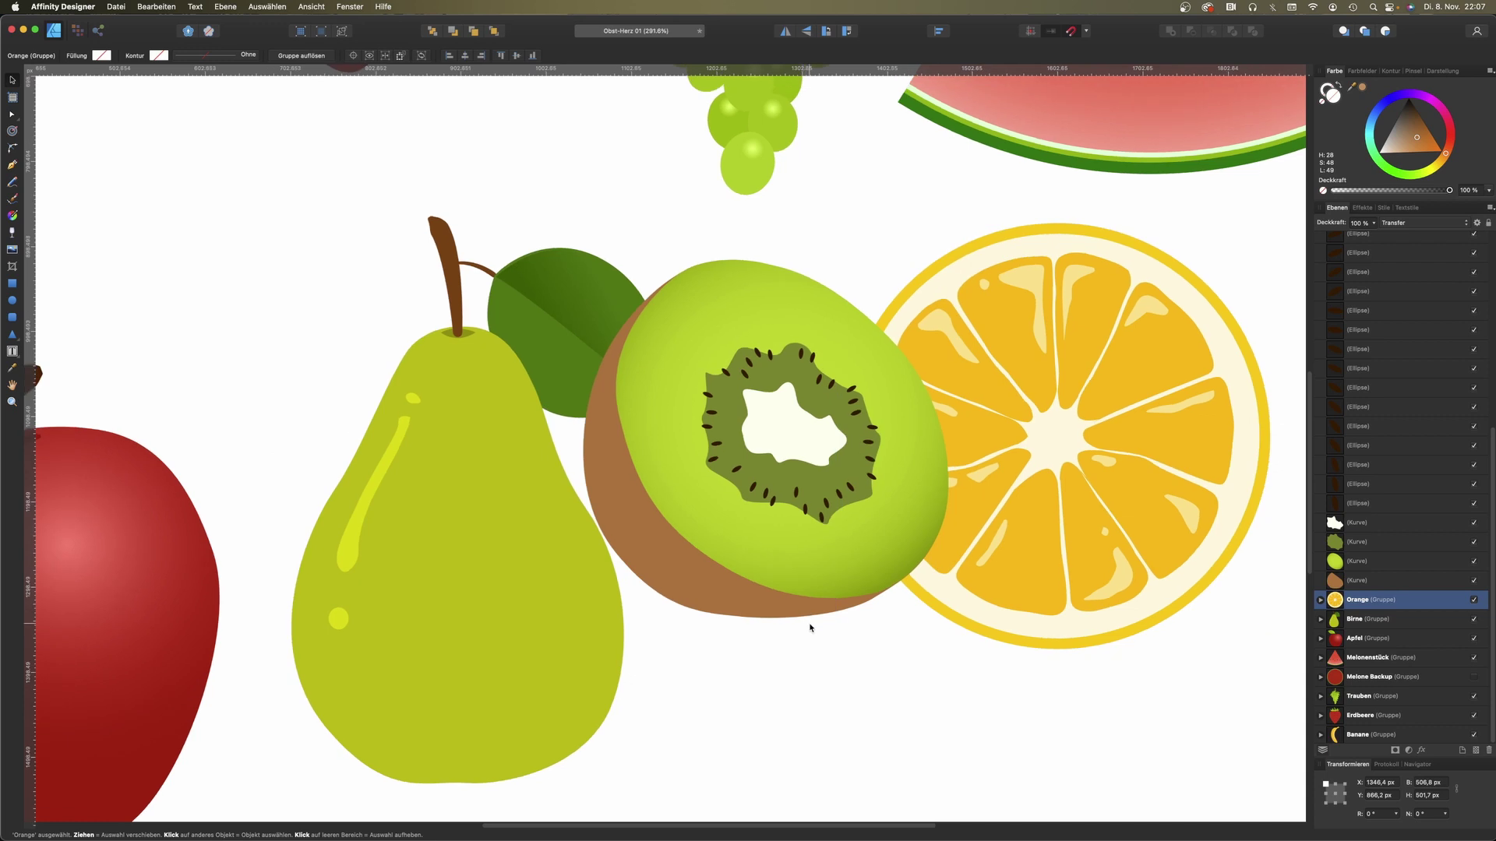
scroll(810, 628, down, 5)
scroll(807, 623, up, 5)
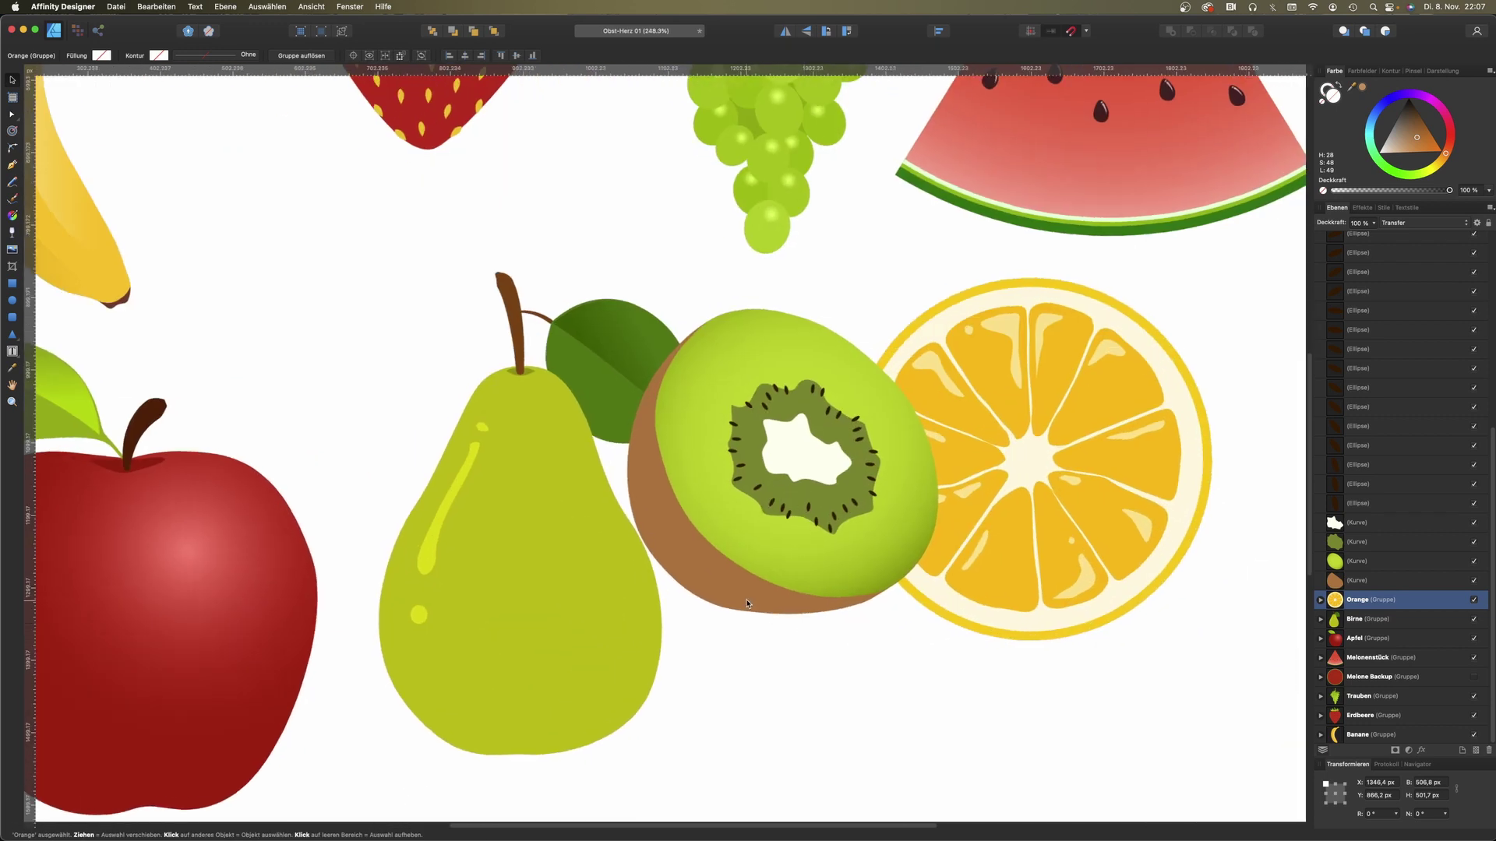
Step: Nudge a node on the brown kiwi edge's left side
double_click(760, 619)
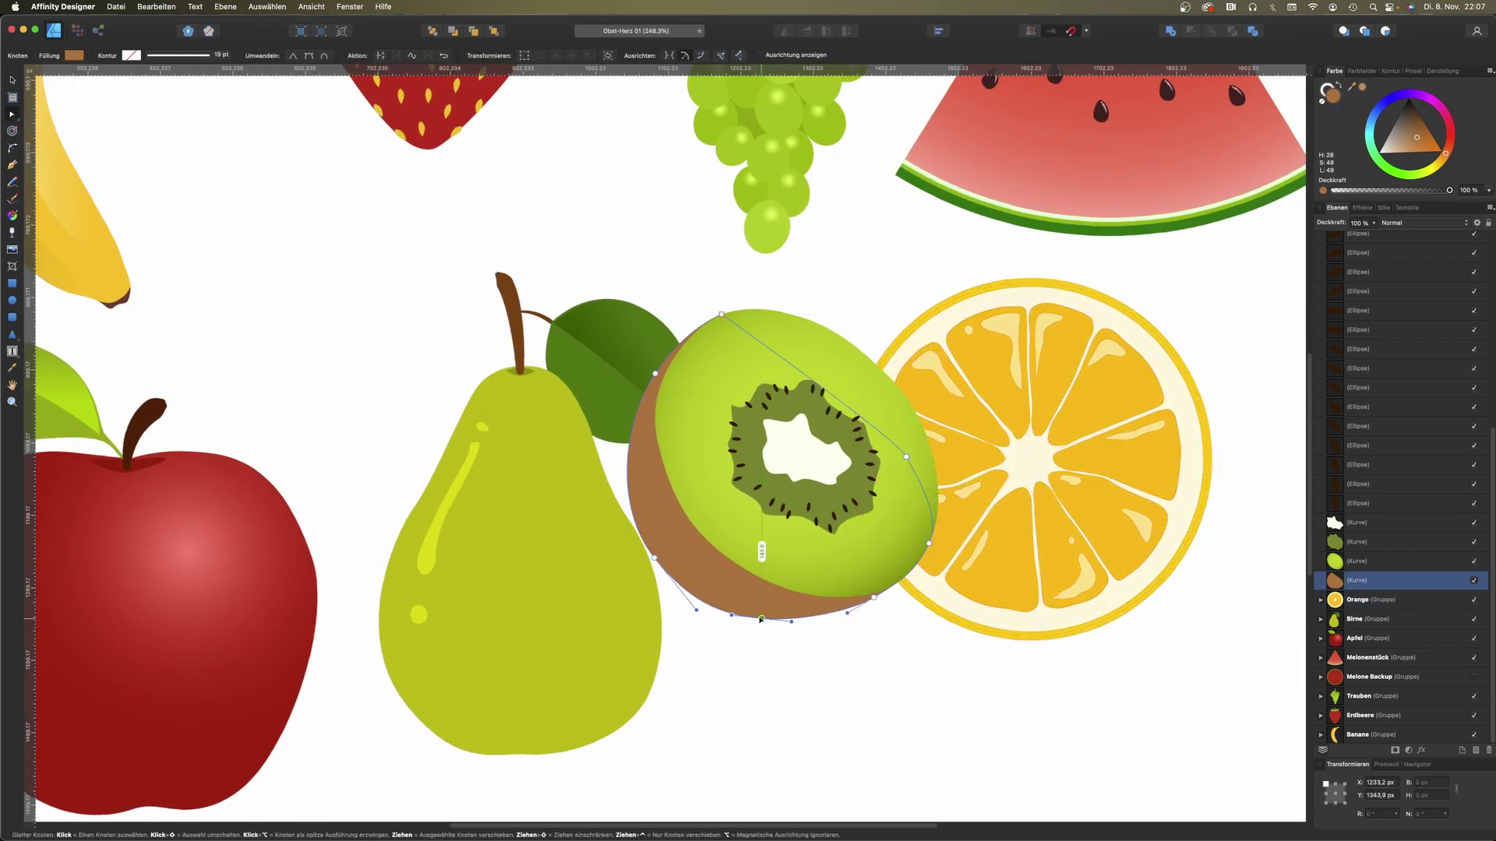
drag(655, 558, 649, 563)
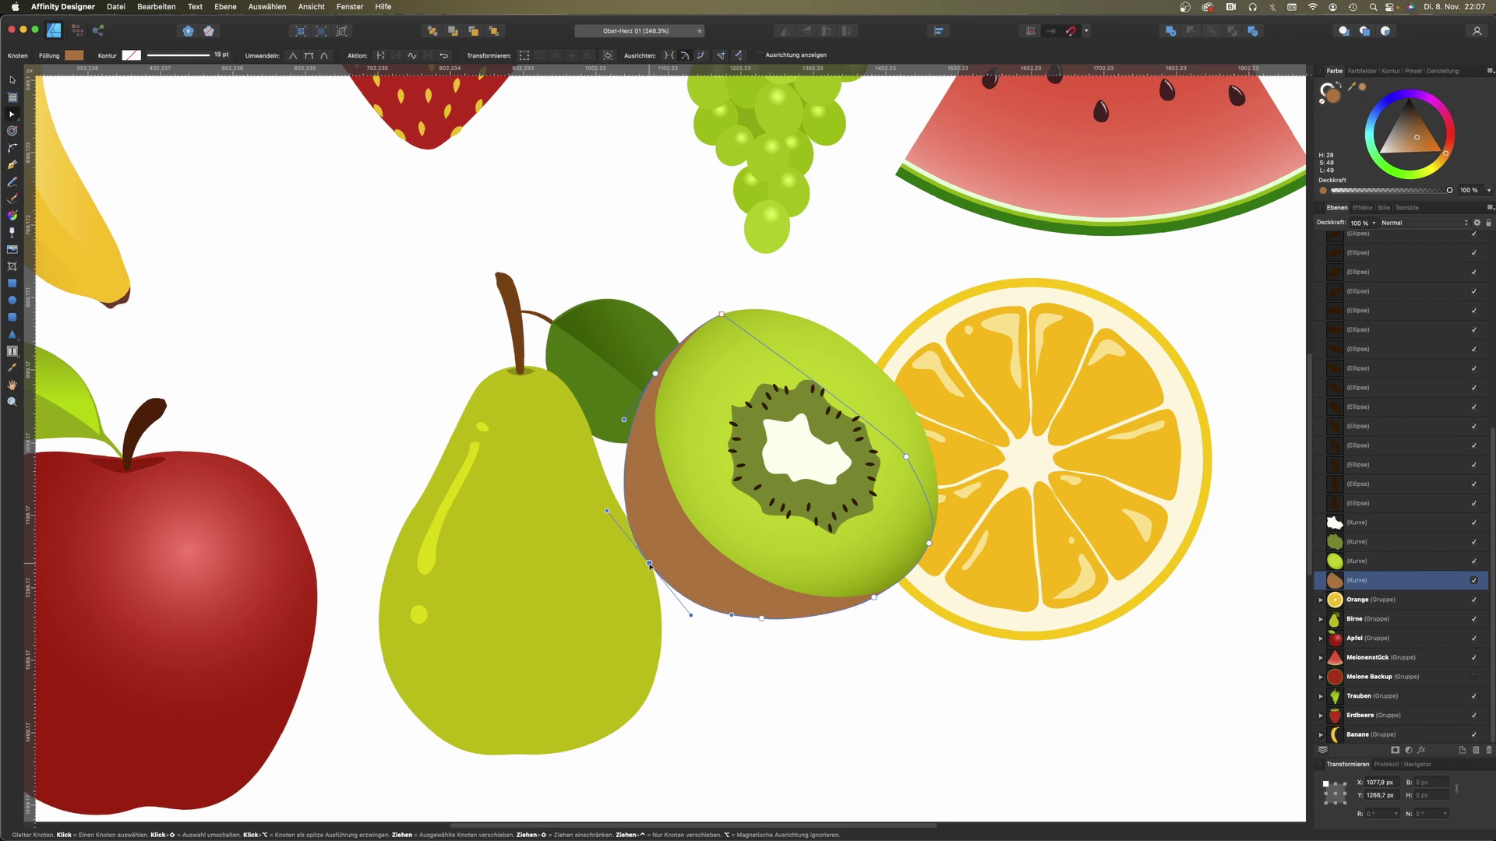
click(845, 677)
Step: Move the whole Kiwi group down beneath the apple
scroll(850, 675, down, 4)
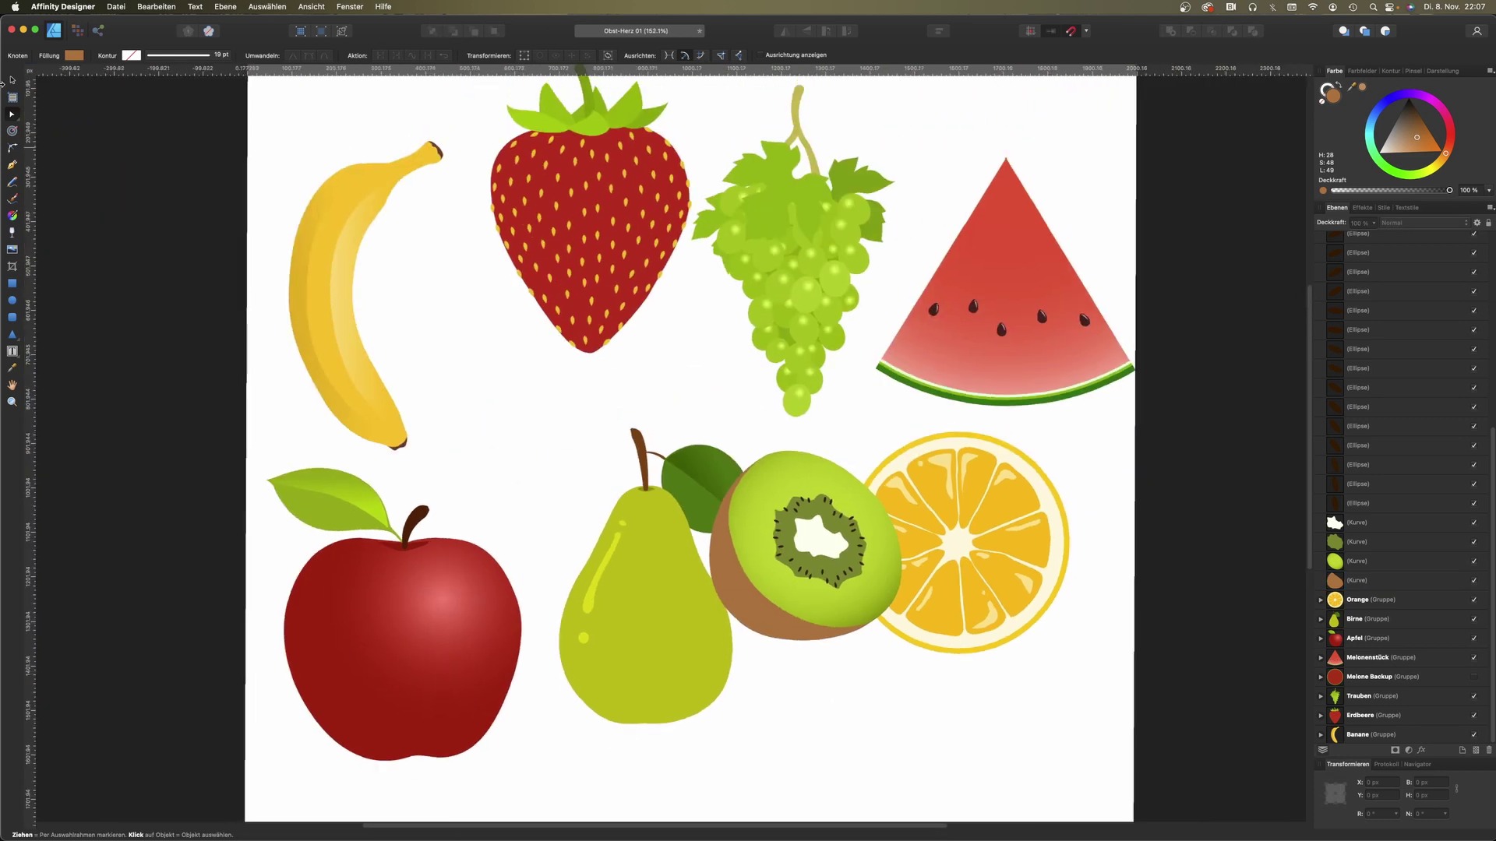
click(11, 79)
scroll(896, 584, down, 3)
mouse_move(849, 573)
mouse_down()
mouse_move(692, 667)
mouse_move(601, 664)
mouse_up()
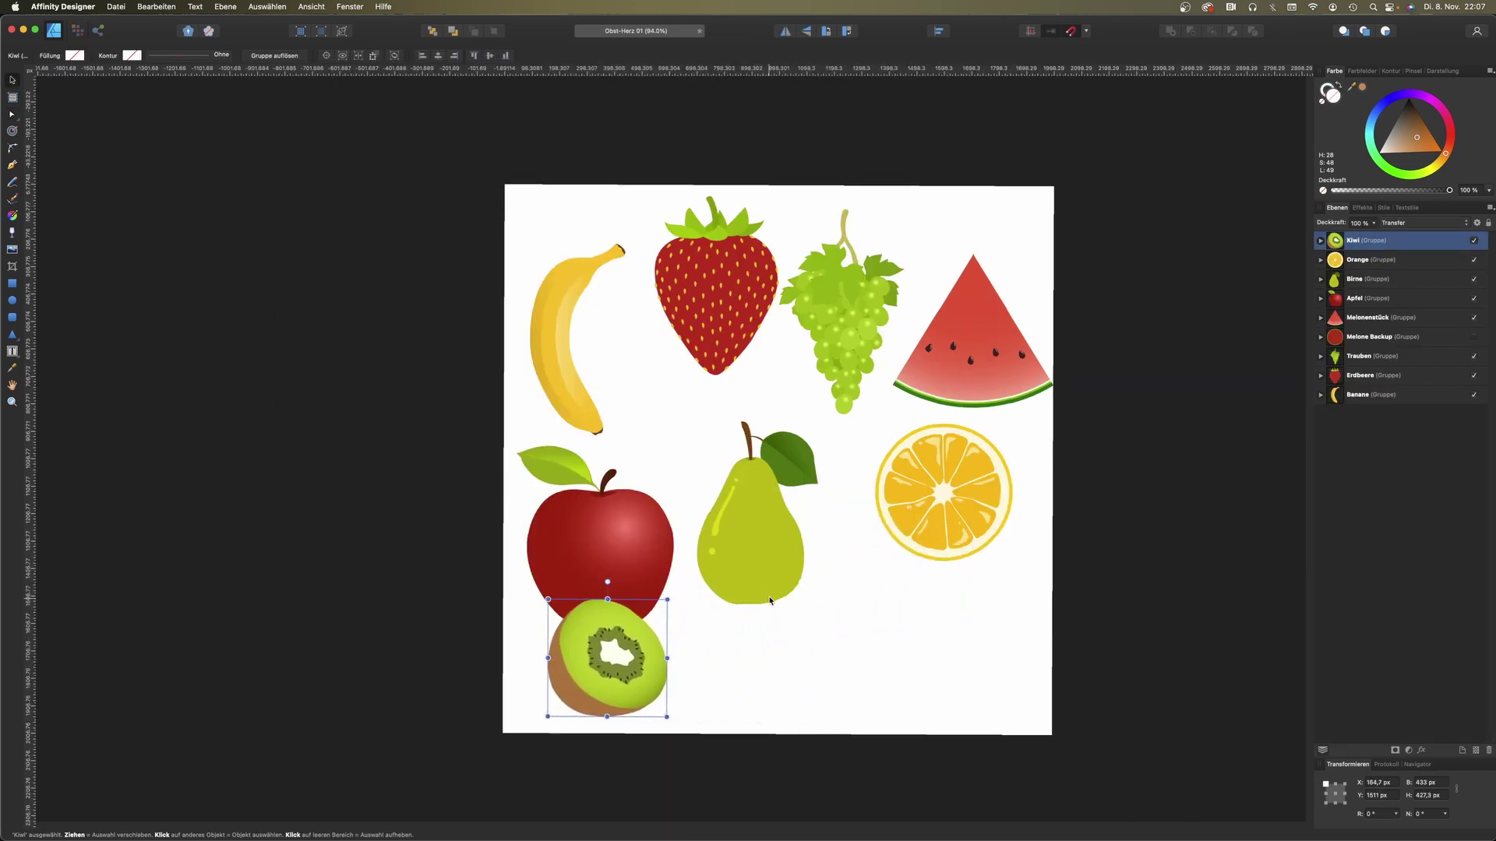
Step: Paste the plum photo, shrink and tilt it beside the pear, and lock it
key(super+v)
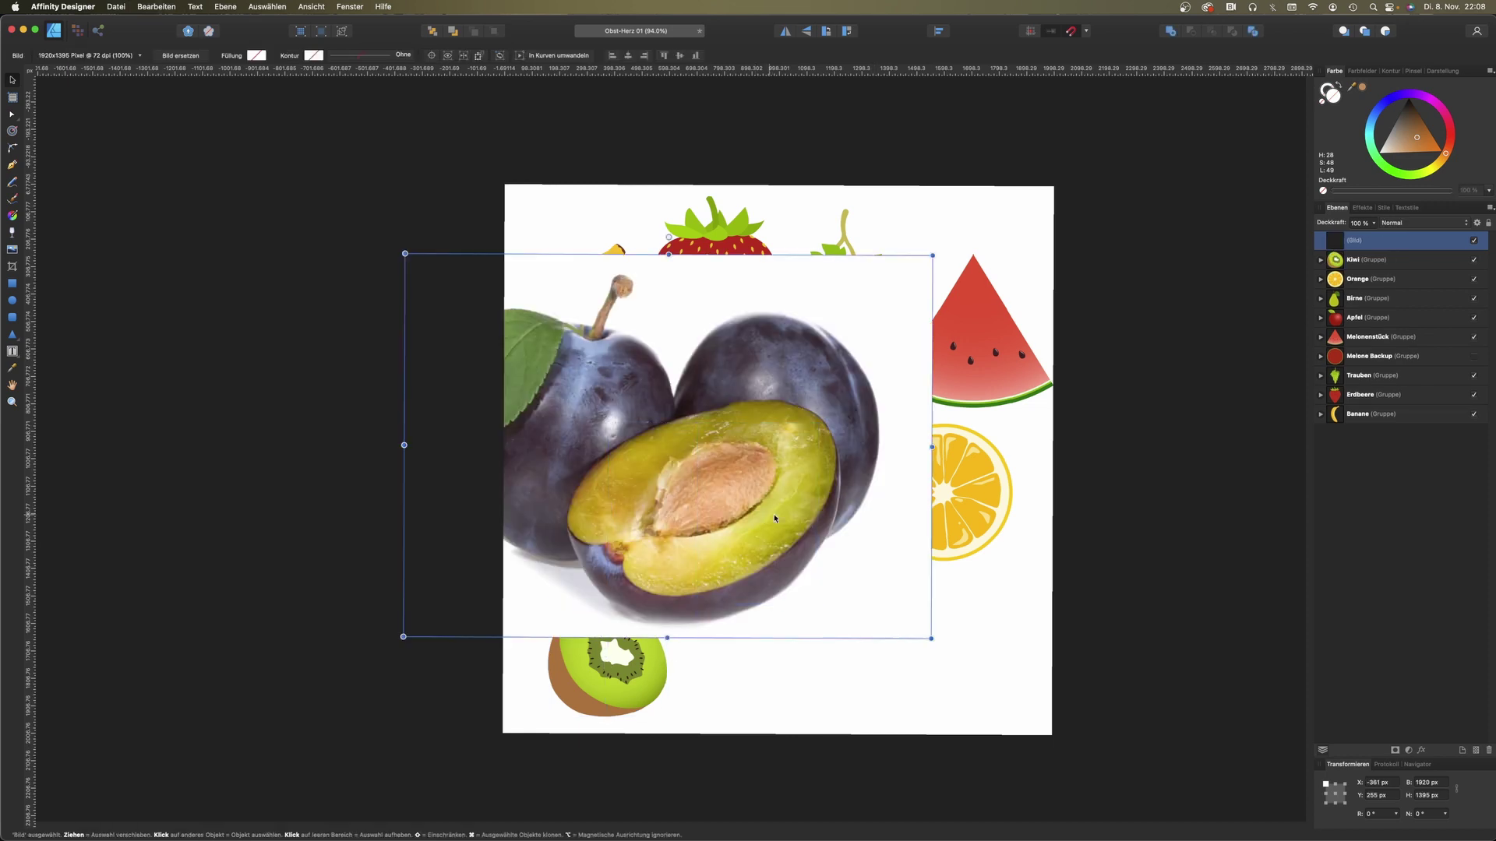
drag(755, 469, 936, 489)
drag(1115, 273, 961, 390)
drag(779, 507, 861, 516)
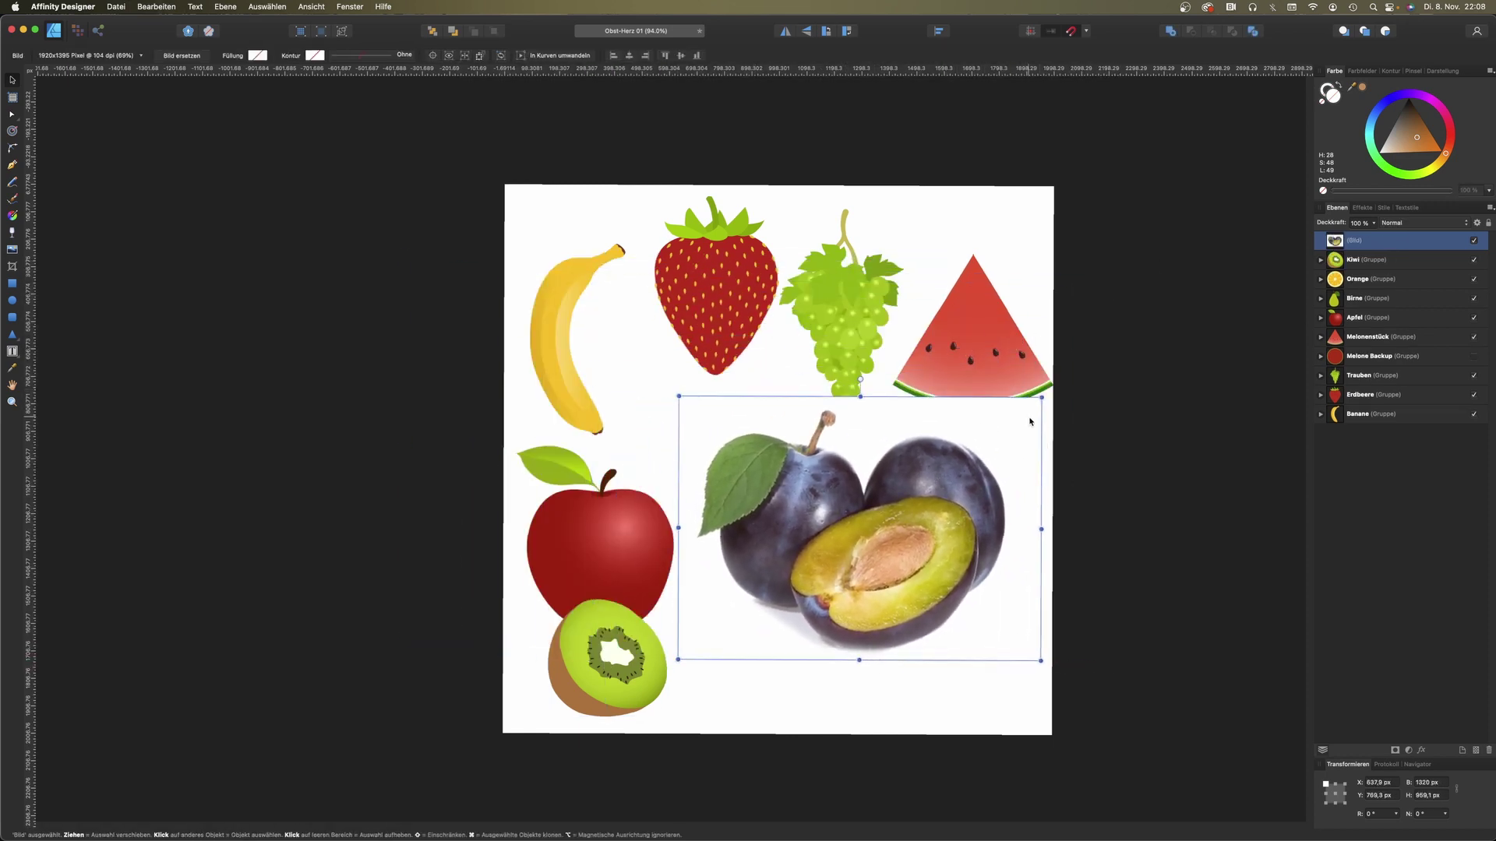
drag(1039, 399, 944, 468)
scroll(884, 573, up, 5)
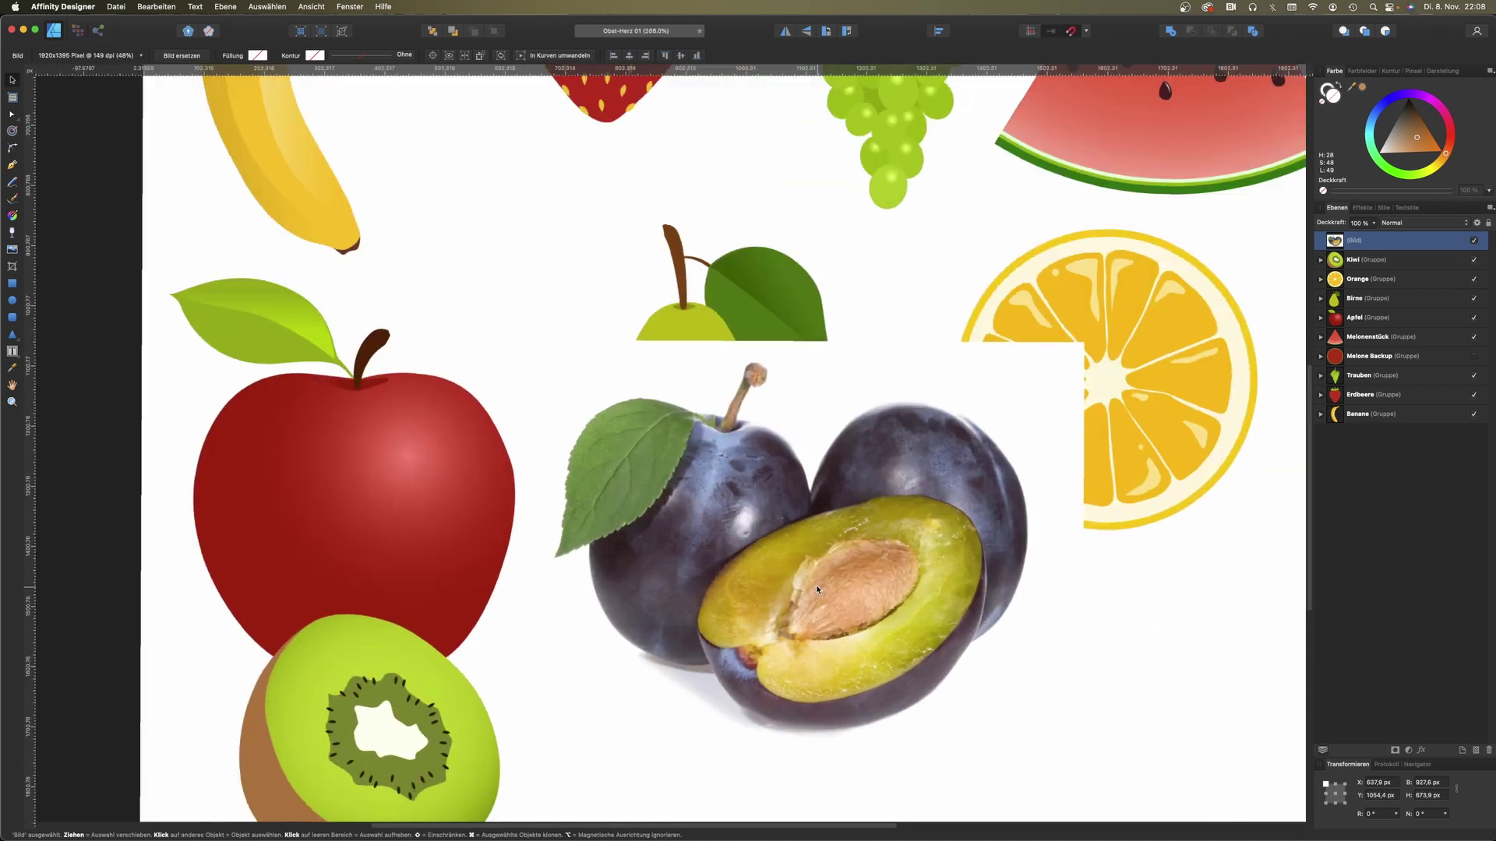
scroll(883, 573, down, 2)
drag(801, 184, 756, 196)
drag(756, 350, 891, 374)
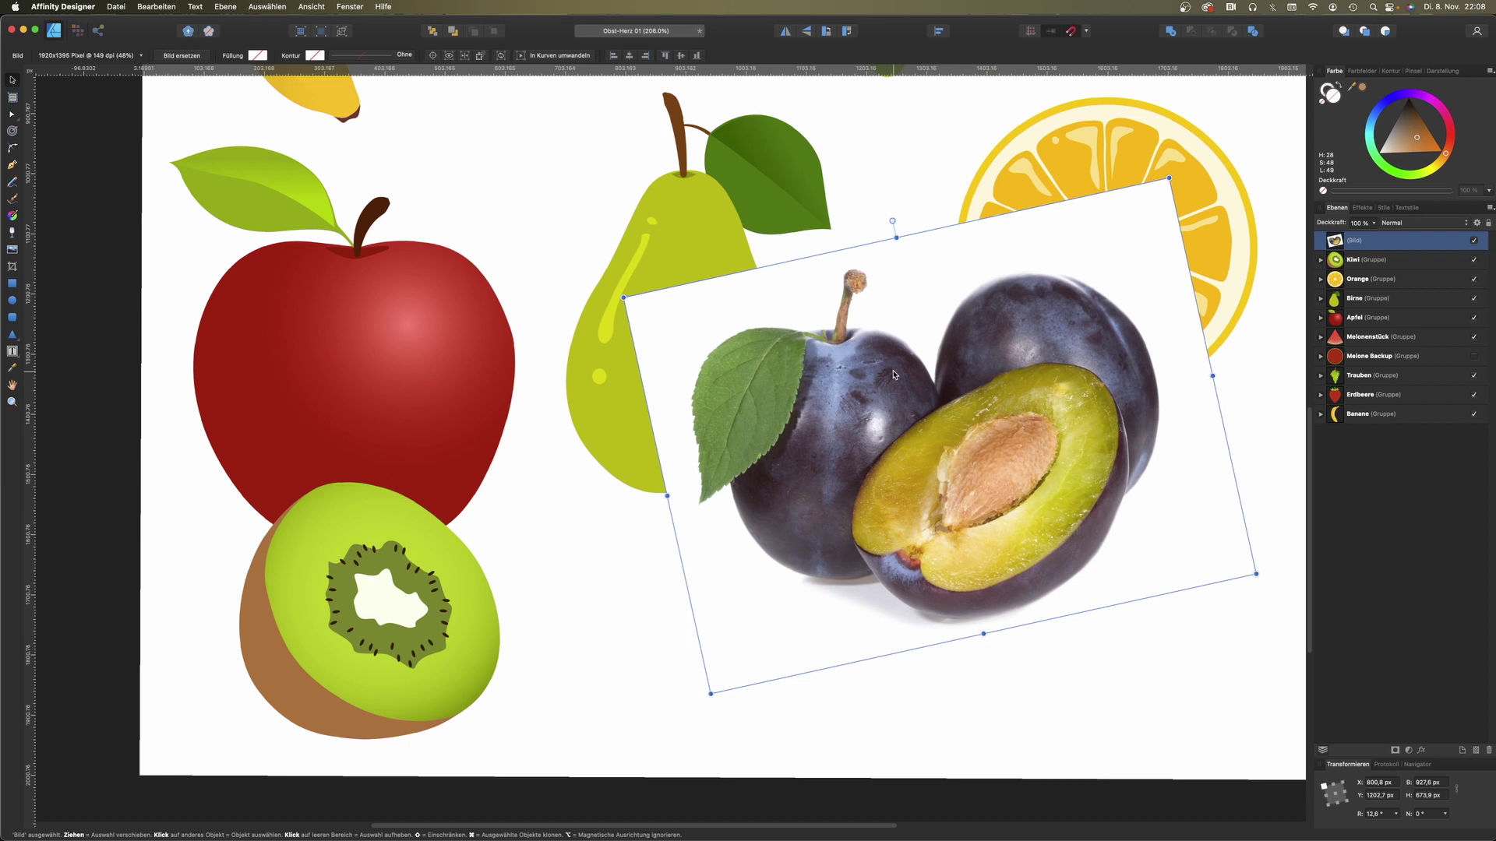
key(super+l)
Step: Begin Pen-tracing the plum outline from its stem
click(17, 164)
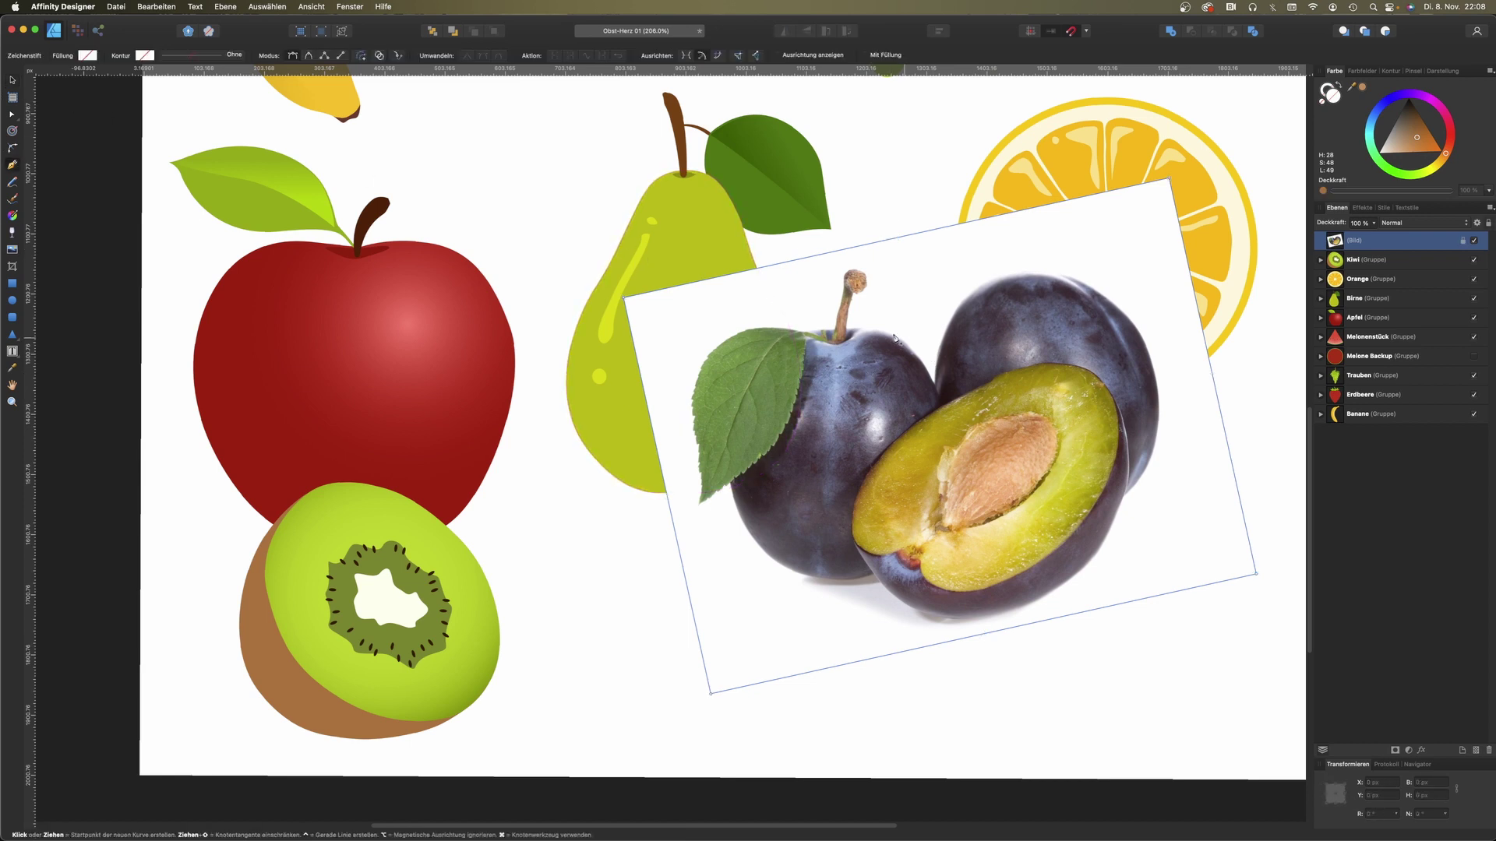
click(822, 334)
click(757, 363)
Step: Close the plum outline, fill it muted purple, and draw a brown stem line
click(772, 558)
drag(778, 566, 850, 641)
key(a)
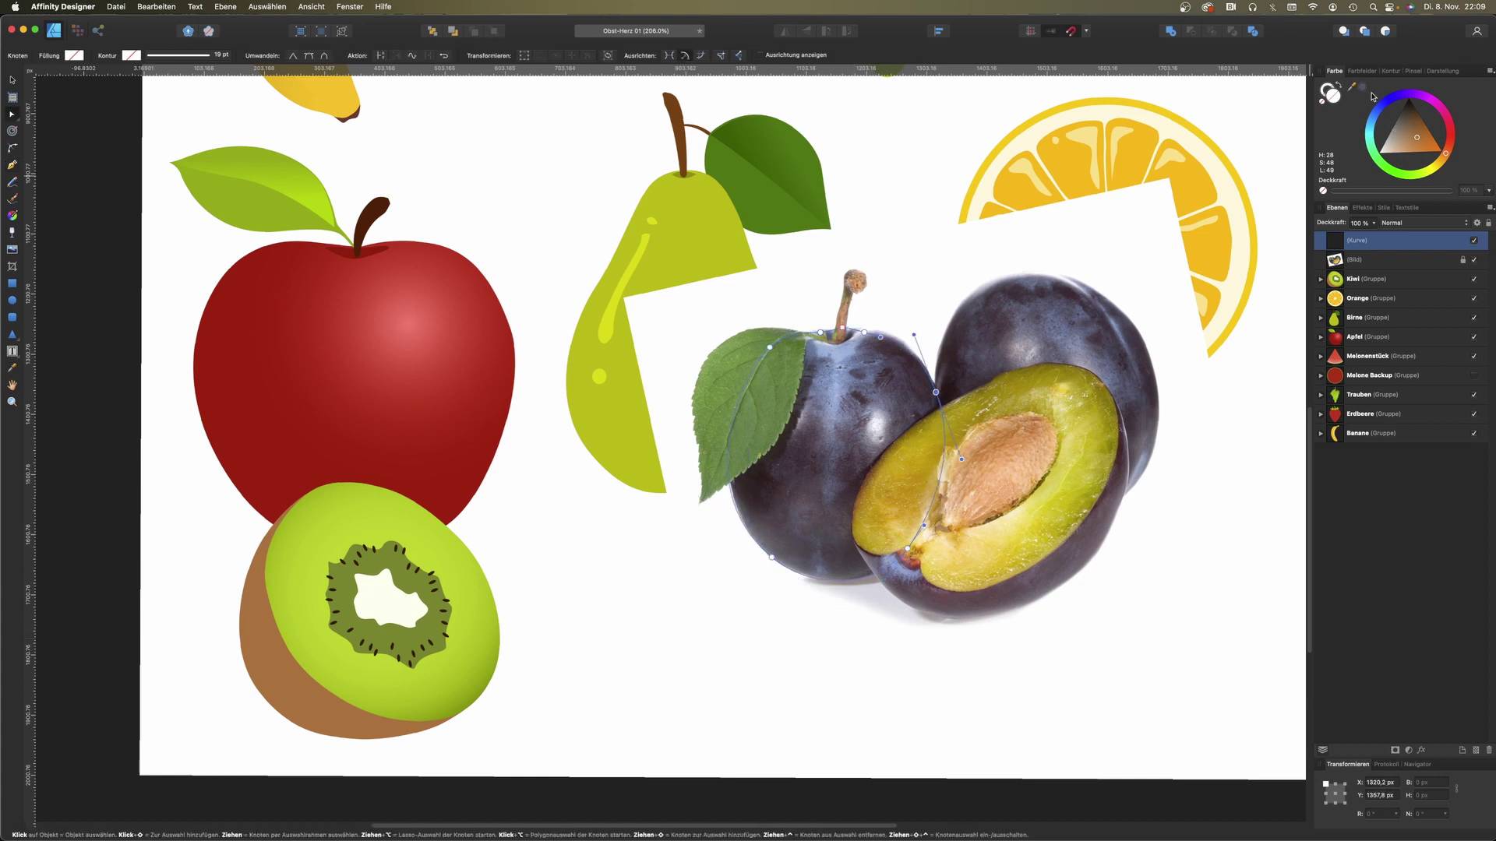
click(1363, 87)
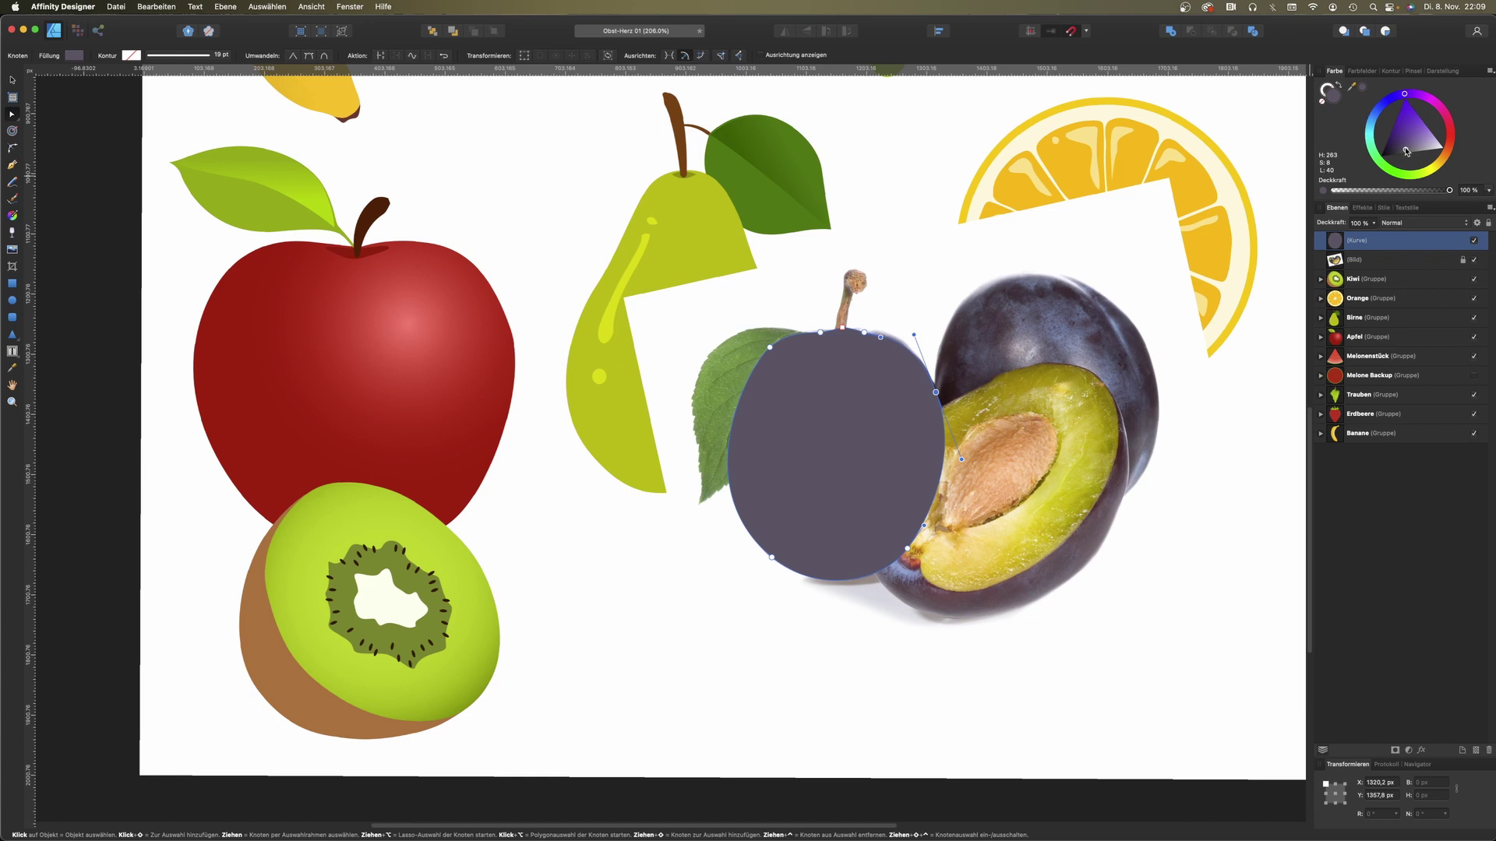
drag(1406, 152, 1402, 153)
click(843, 340)
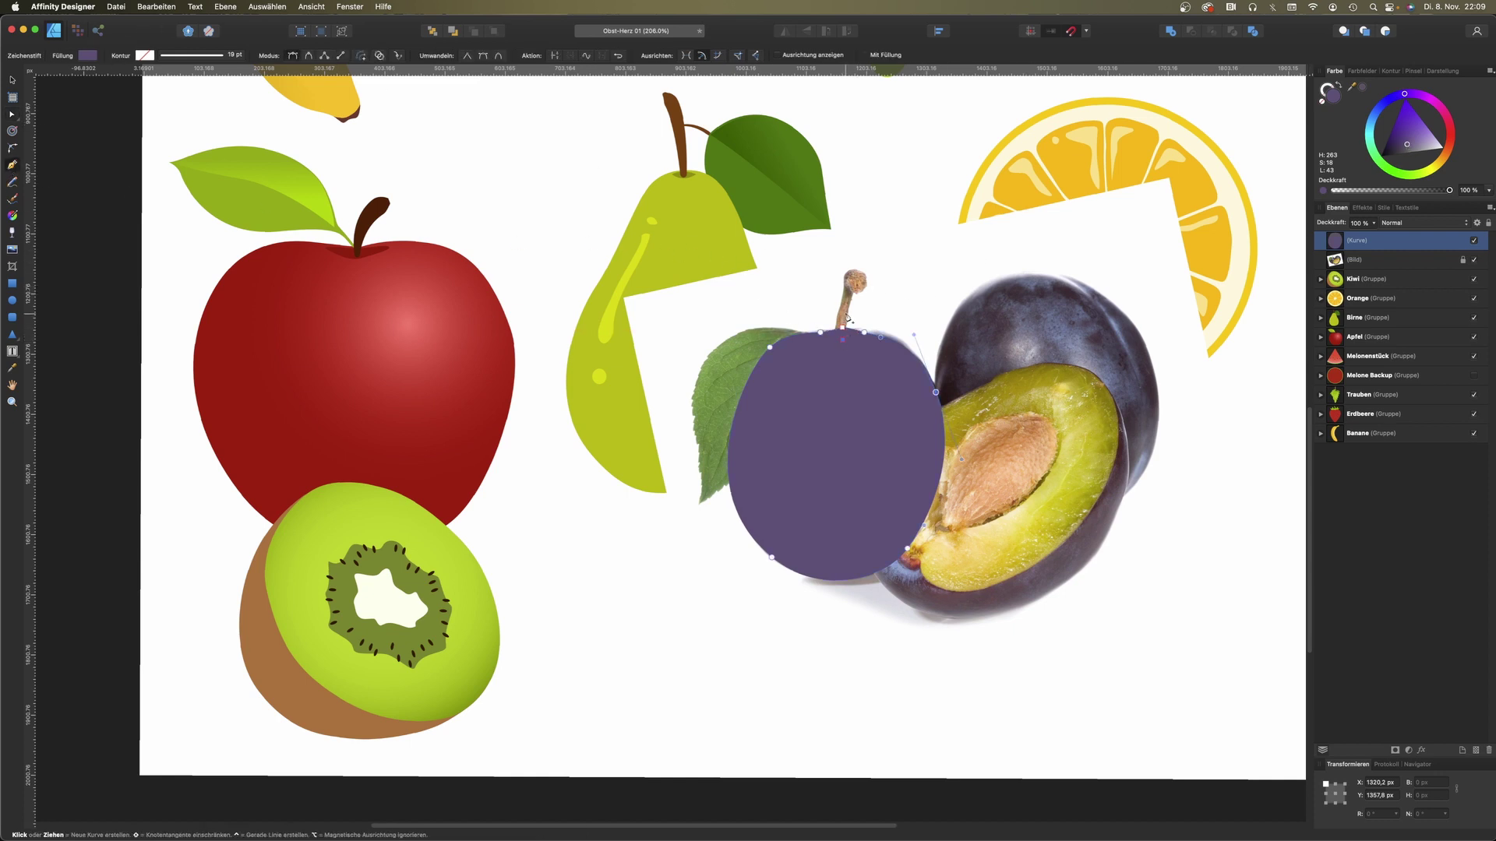
click(862, 273)
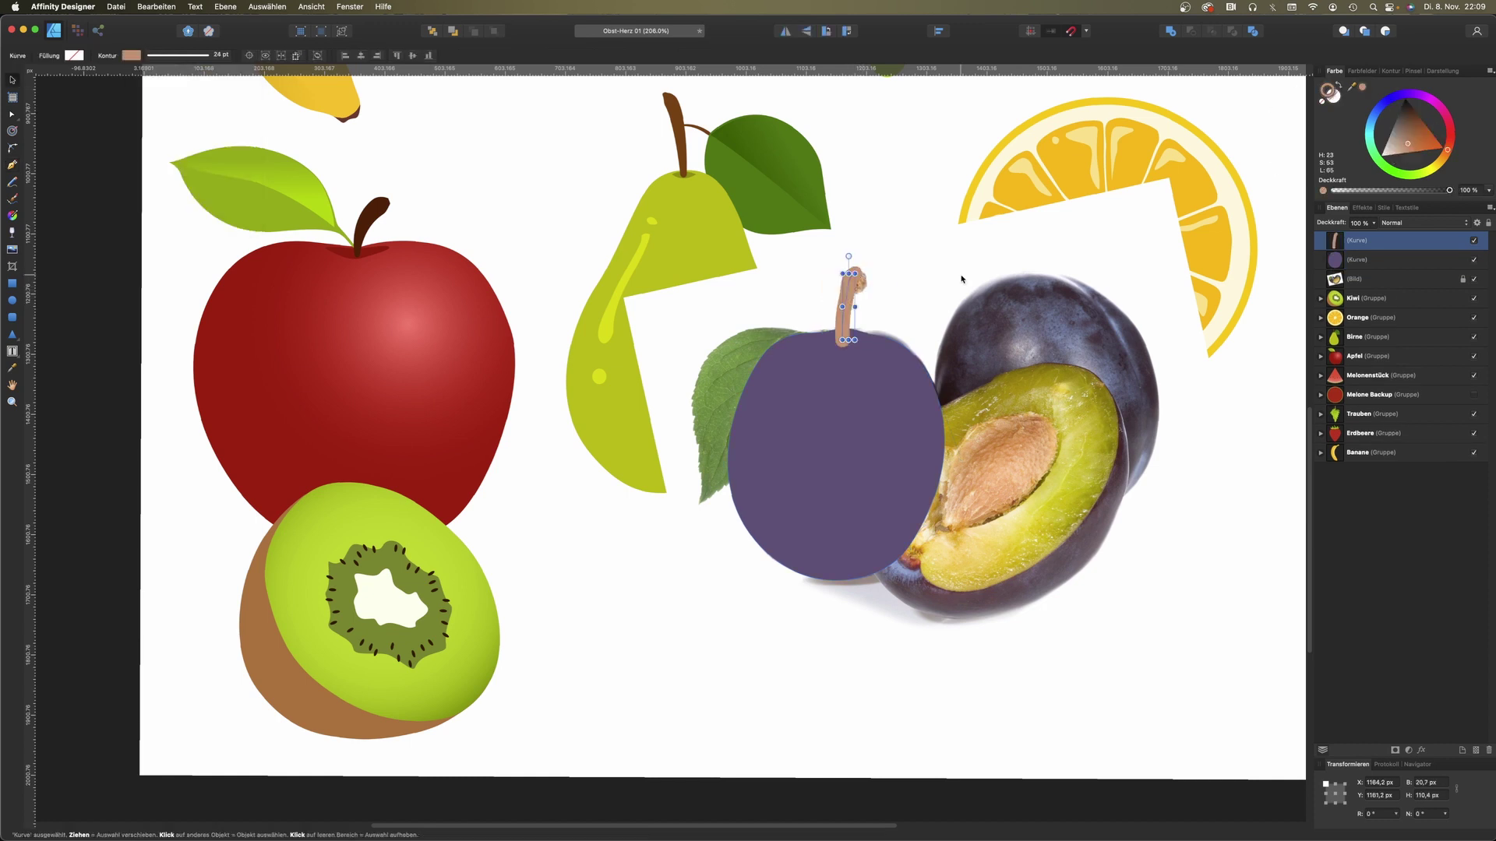
Step: Pen-trace a closed three-point crescent around the plum's stem base
scroll(865, 331, up, 3)
key(v)
click(845, 375)
key(p)
click(796, 343)
click(840, 360)
click(864, 349)
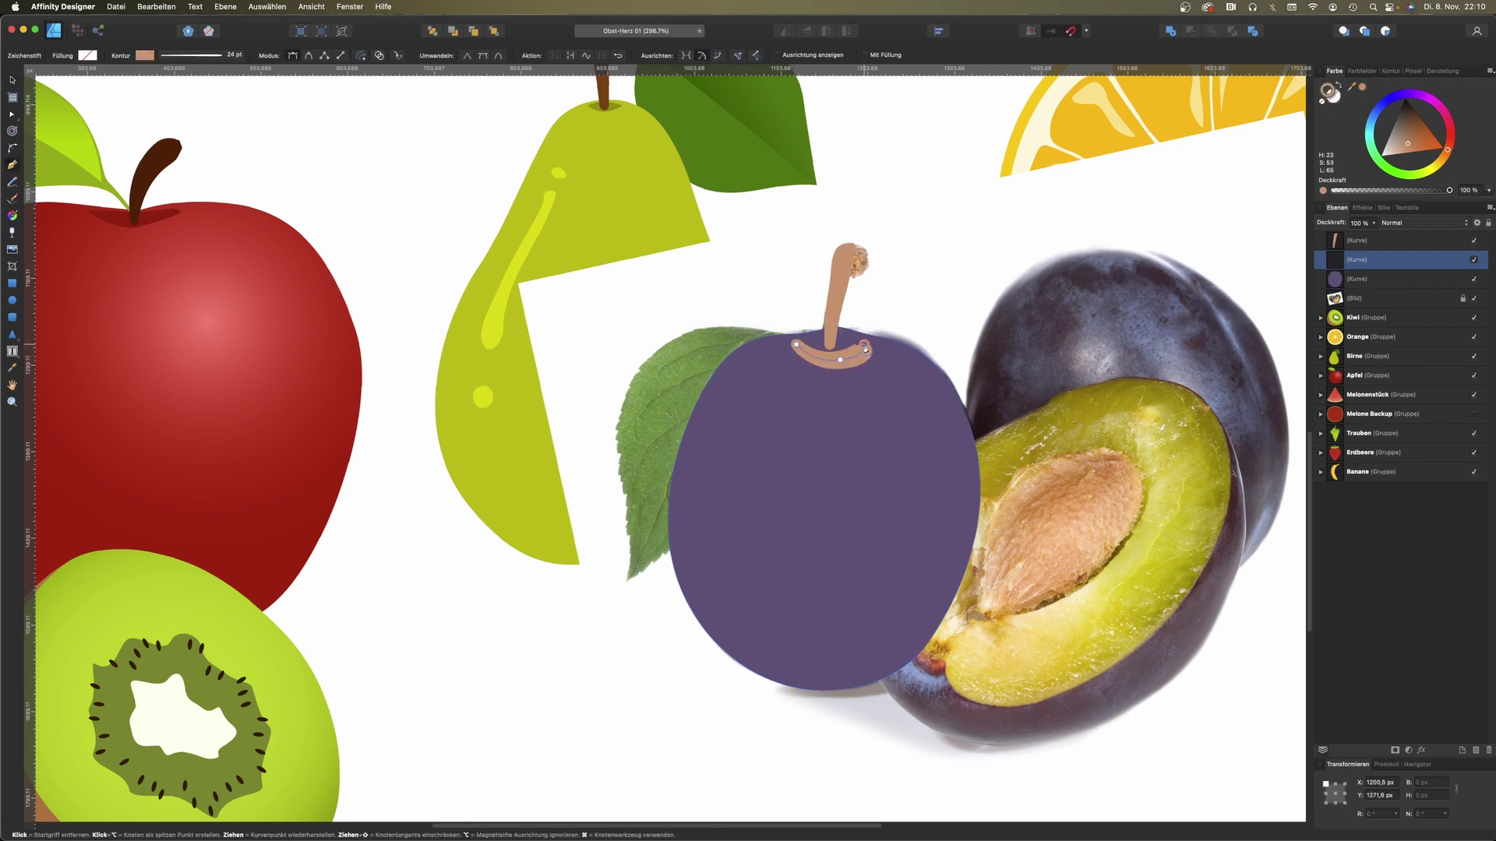
click(796, 344)
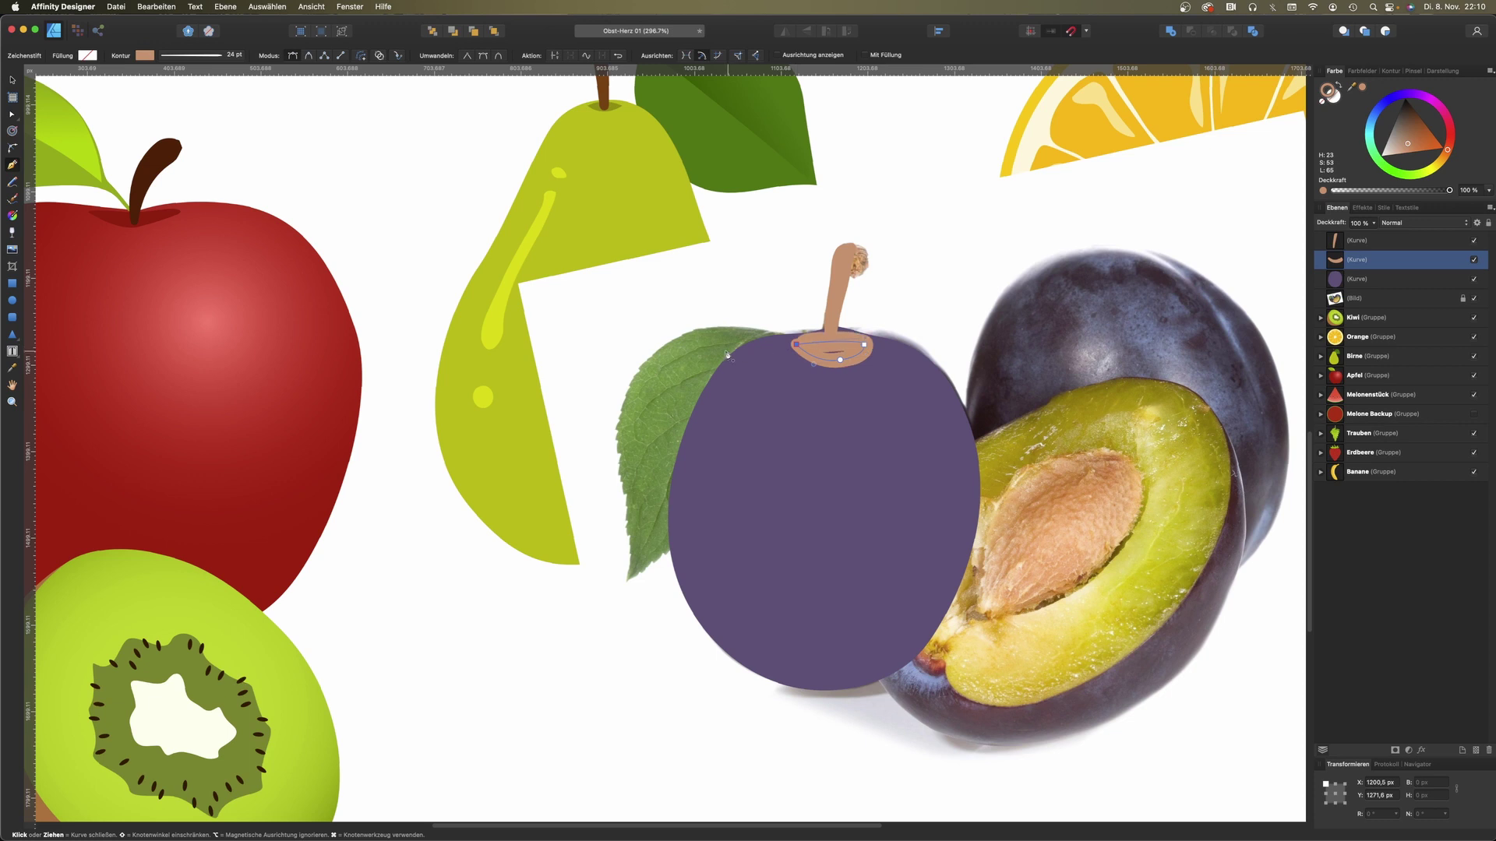
key(Escape)
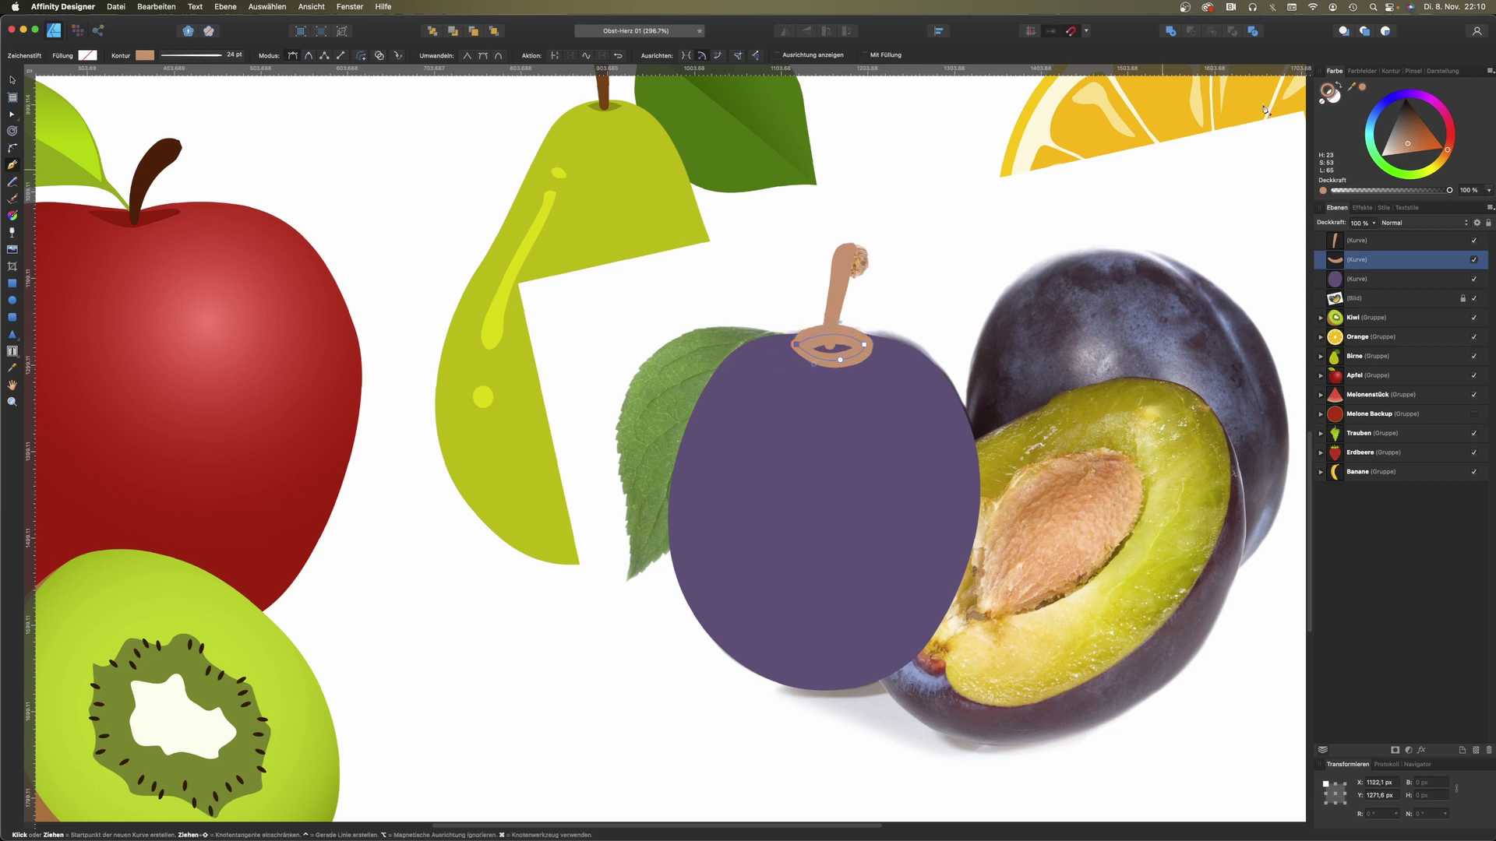
Step: Give the crescent no stroke and a dark purple fill, then deselect it
click(1321, 103)
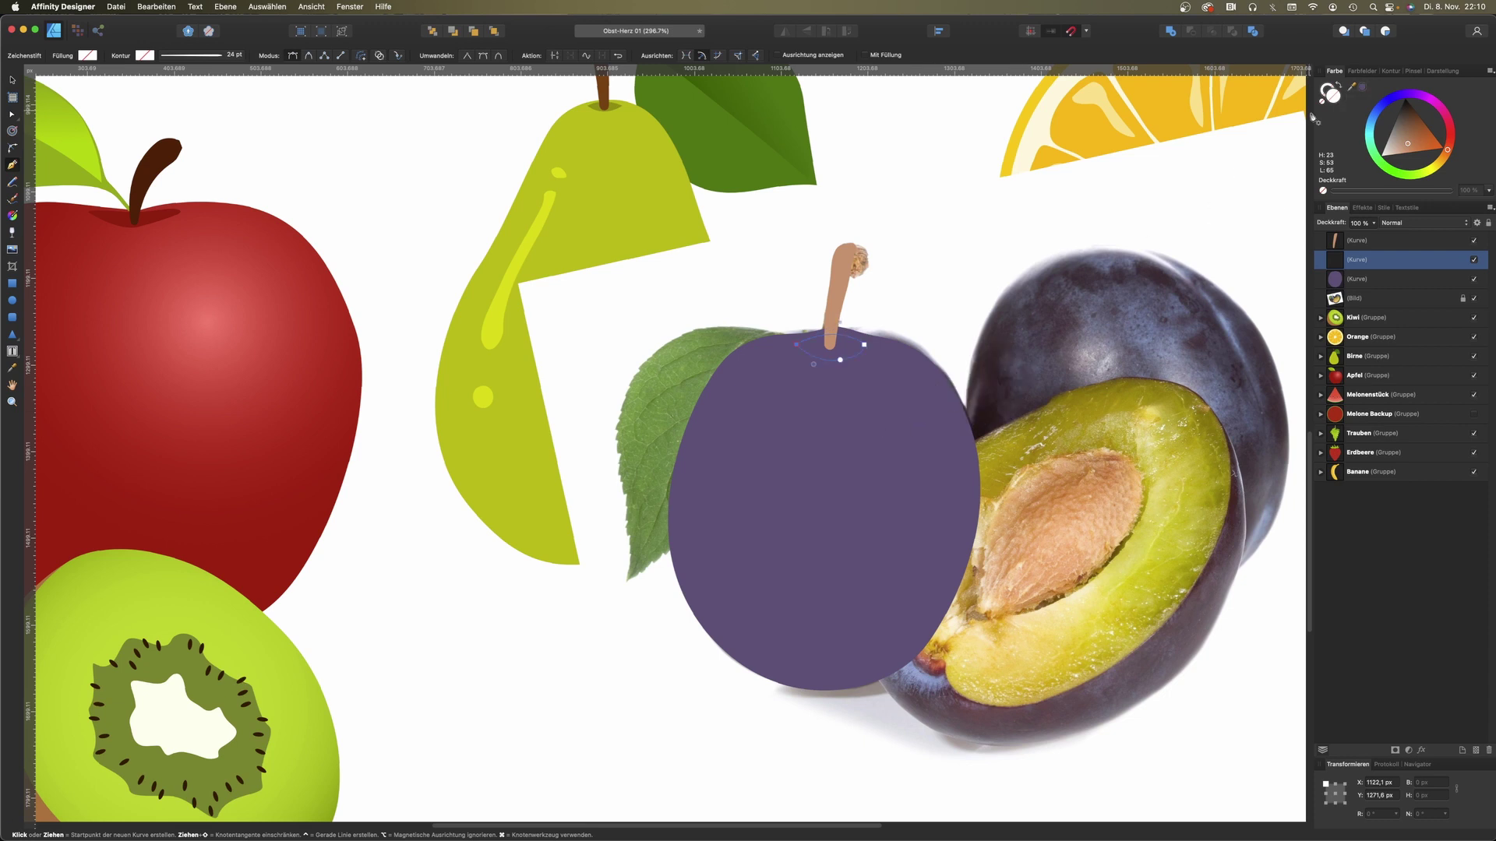
click(1362, 87)
drag(1407, 145, 1396, 149)
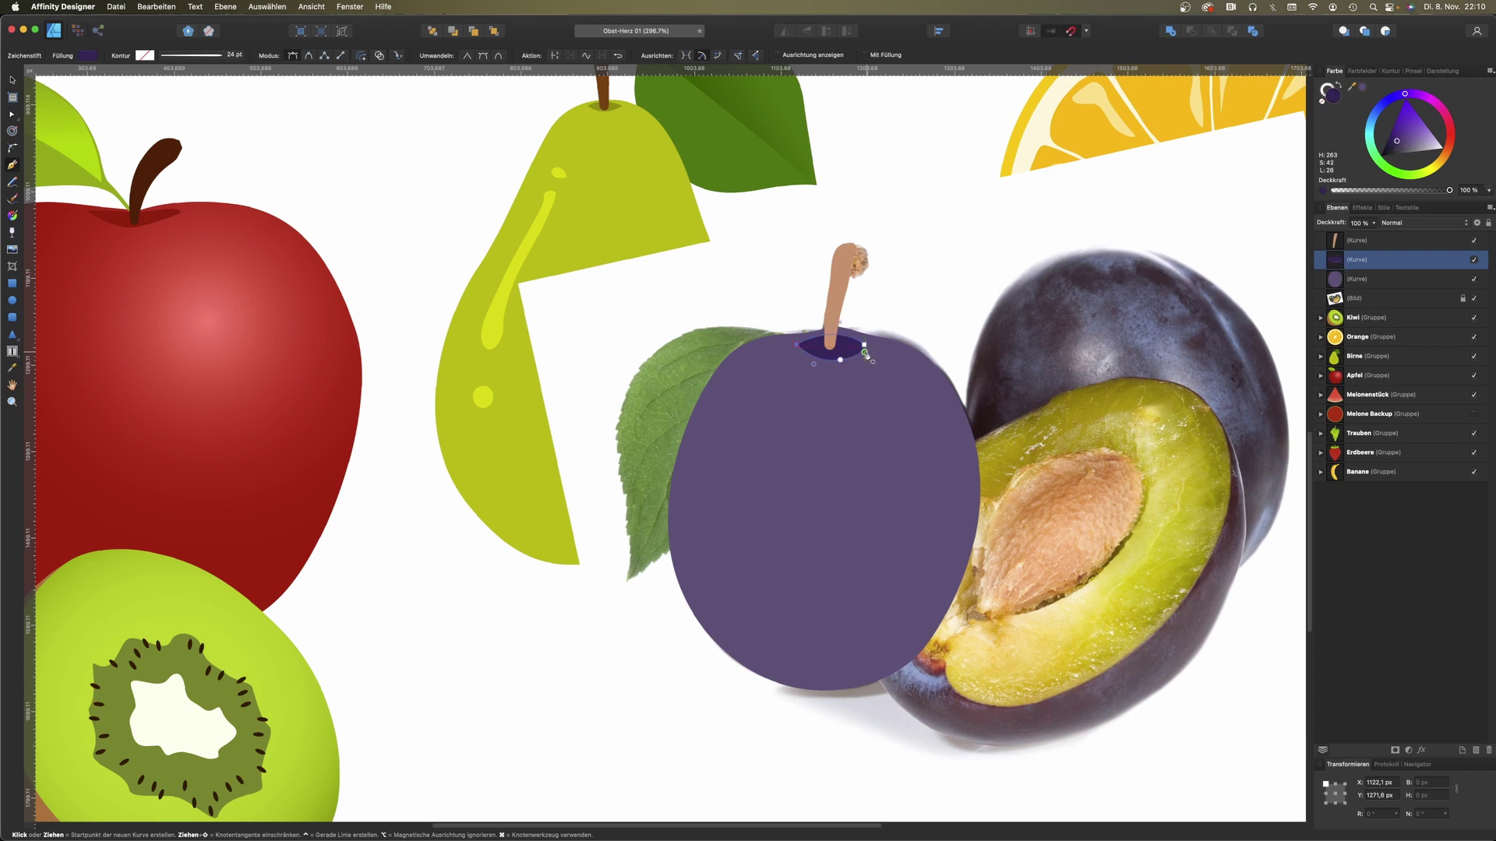
click(12, 81)
click(293, 167)
click(13, 165)
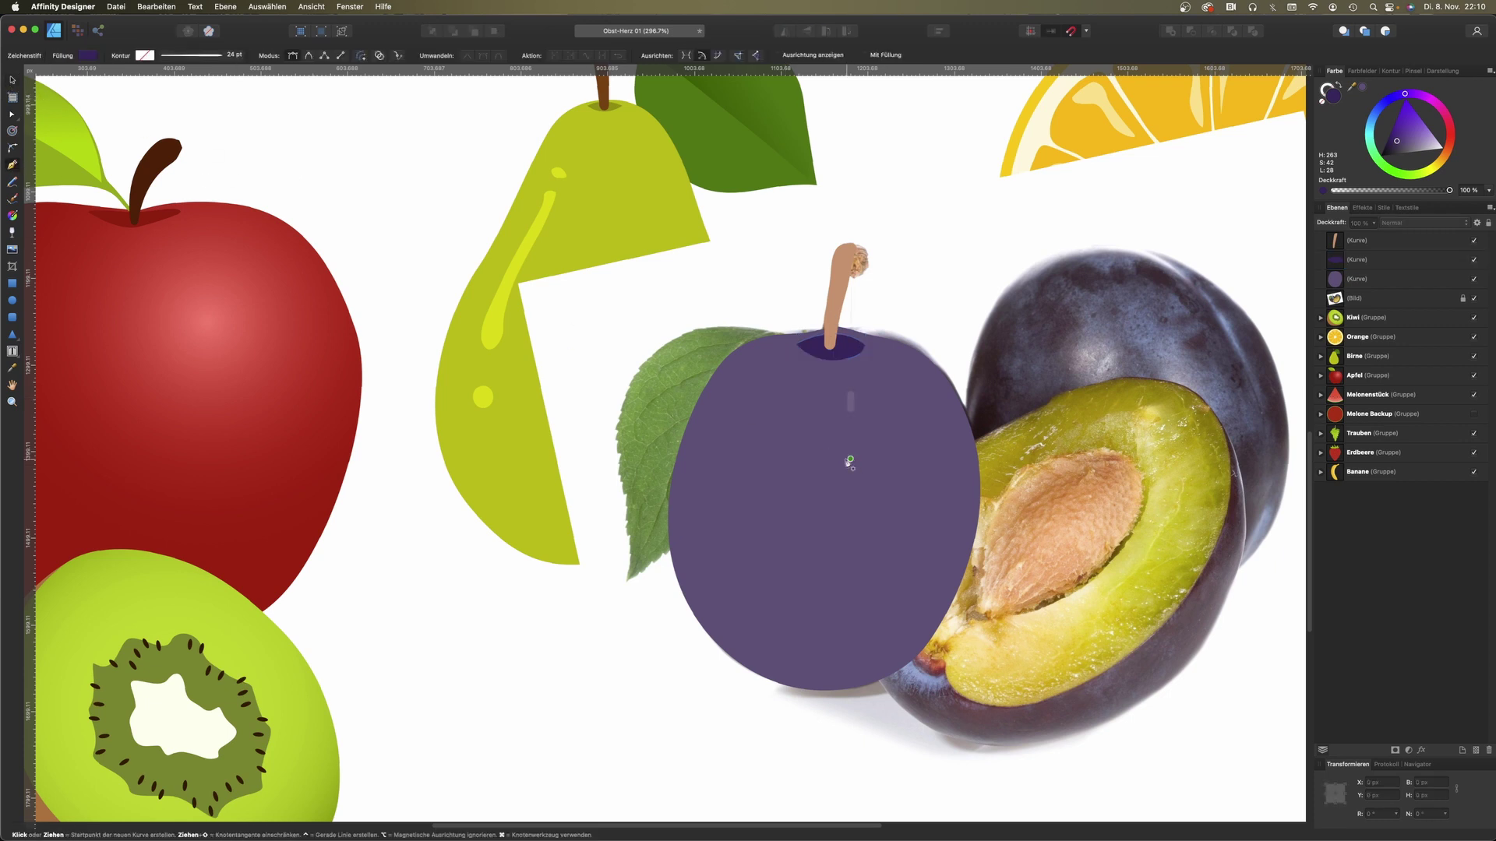
Step: Draw a curved highlight streak on the plum's upper left, filled with lightened lavender plum colour
click(763, 370)
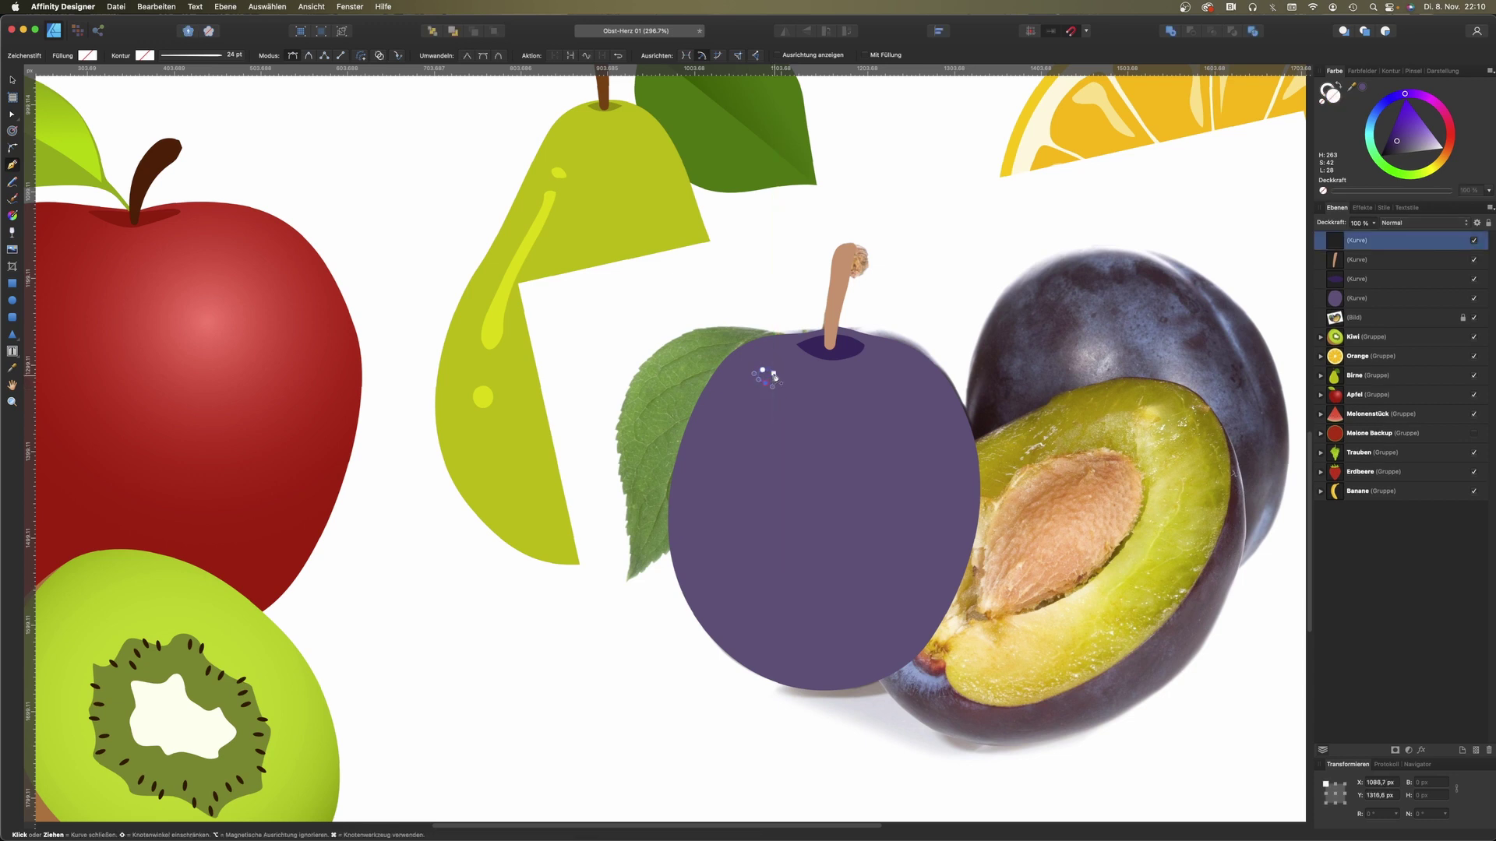
drag(1356, 88, 876, 416)
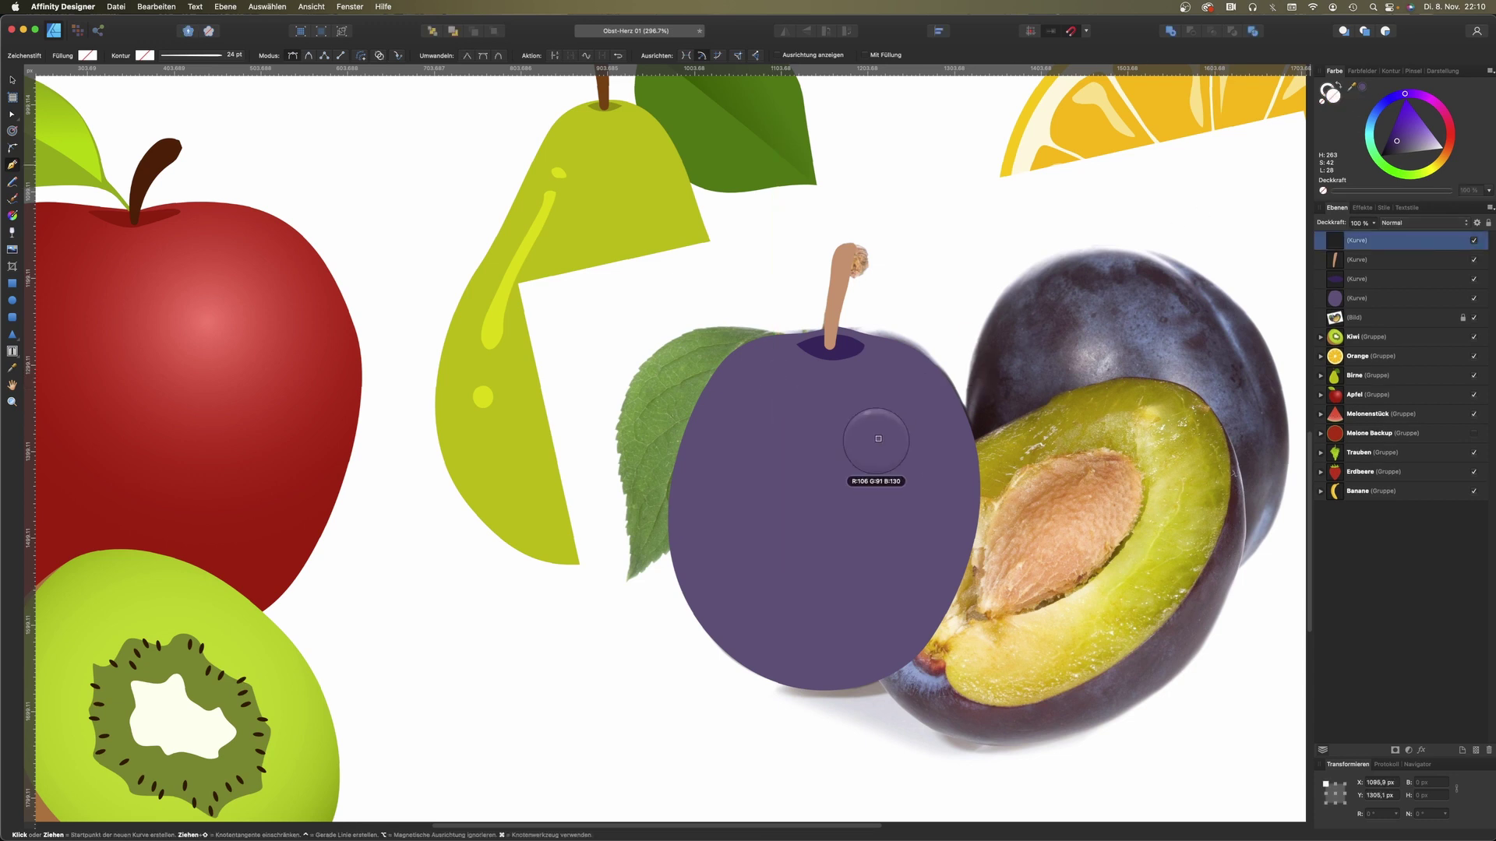
click(1363, 88)
mouse_move(1406, 142)
mouse_down()
mouse_move(1418, 156)
mouse_move(1422, 141)
mouse_up()
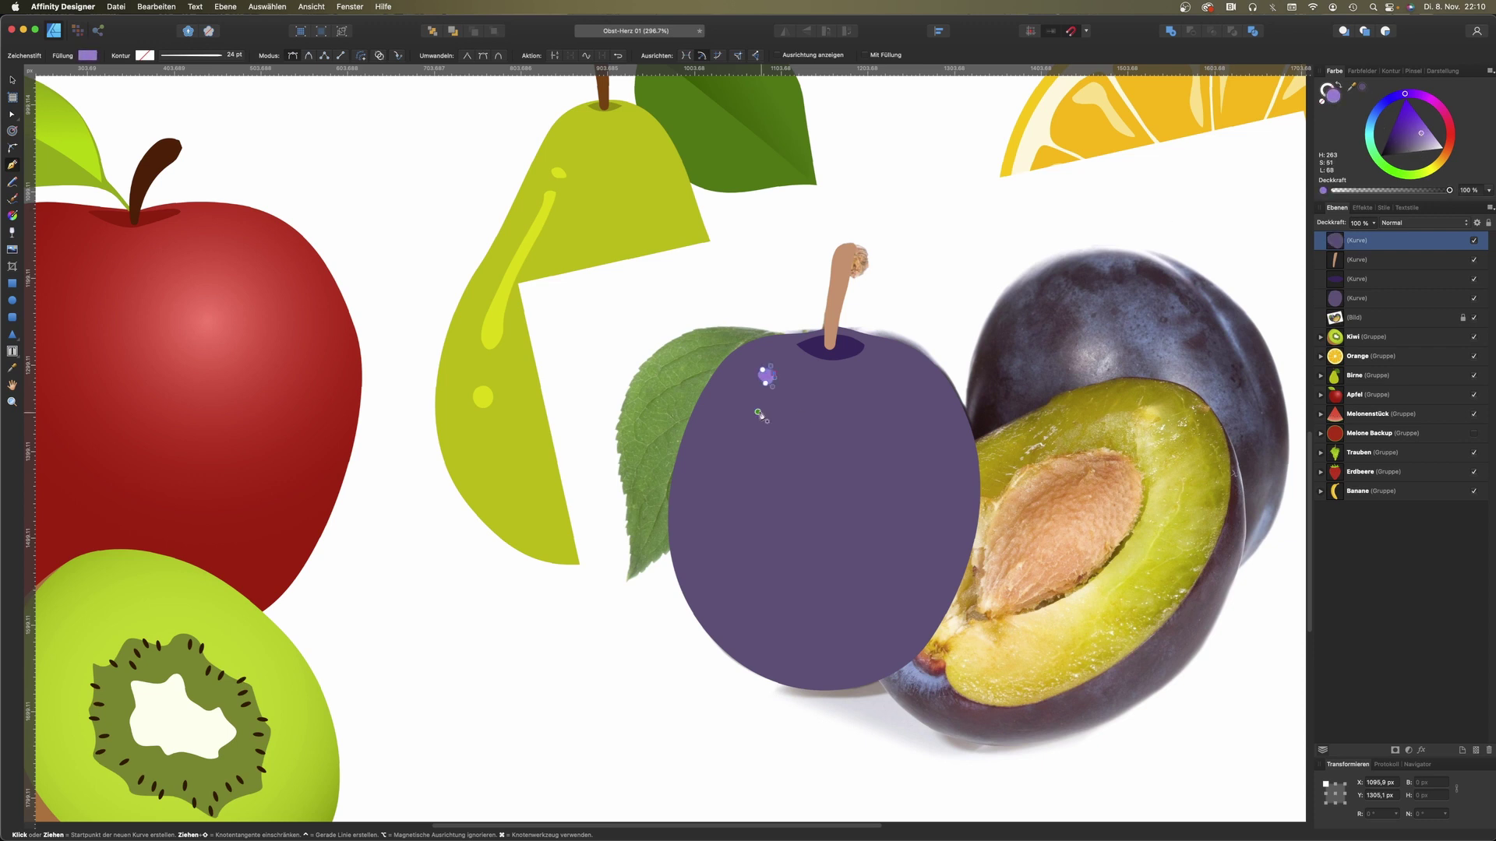
key(v)
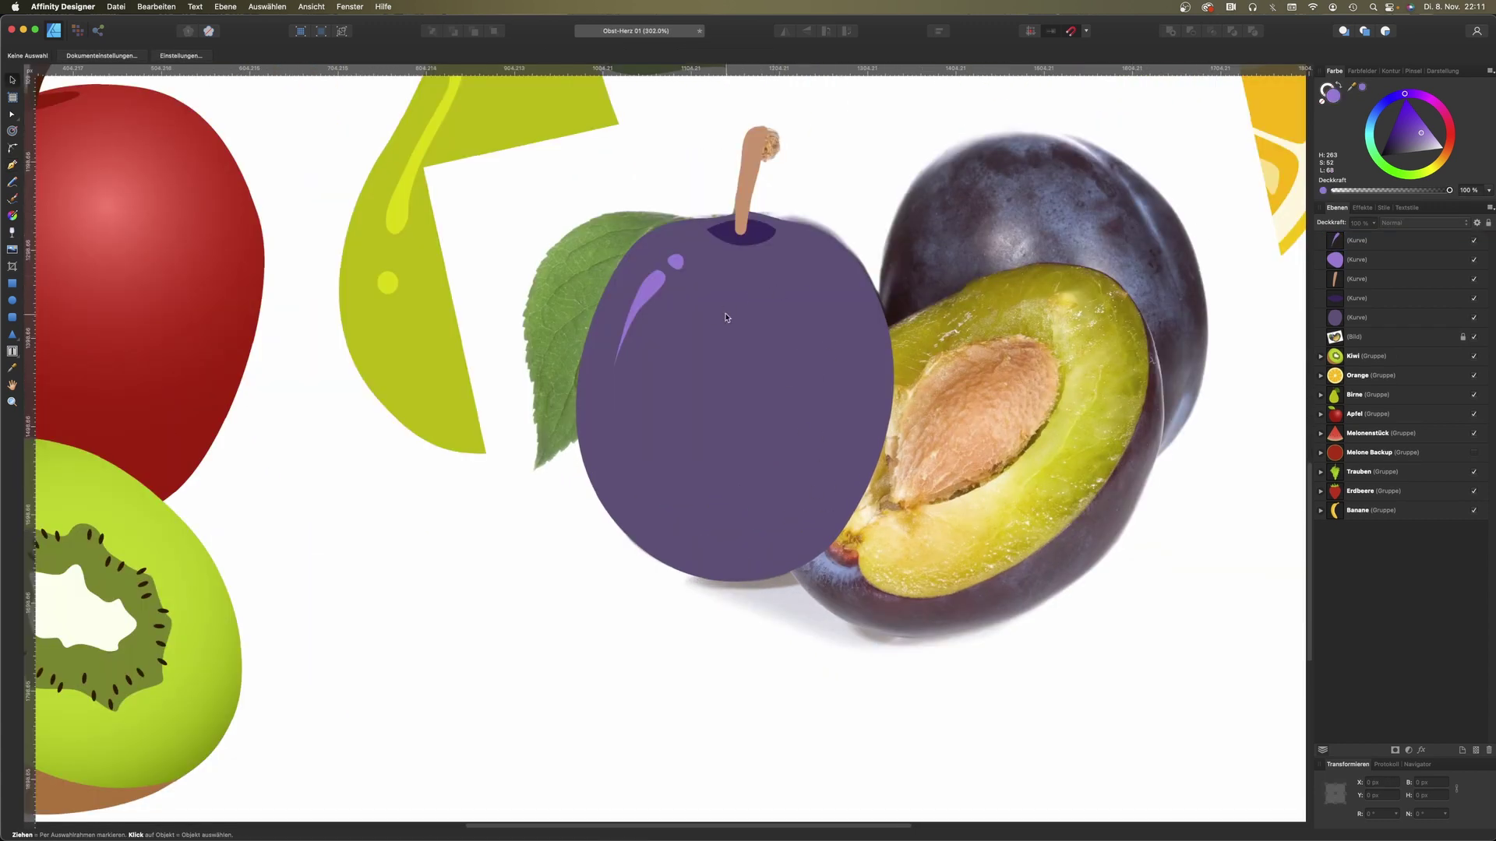
click(12, 164)
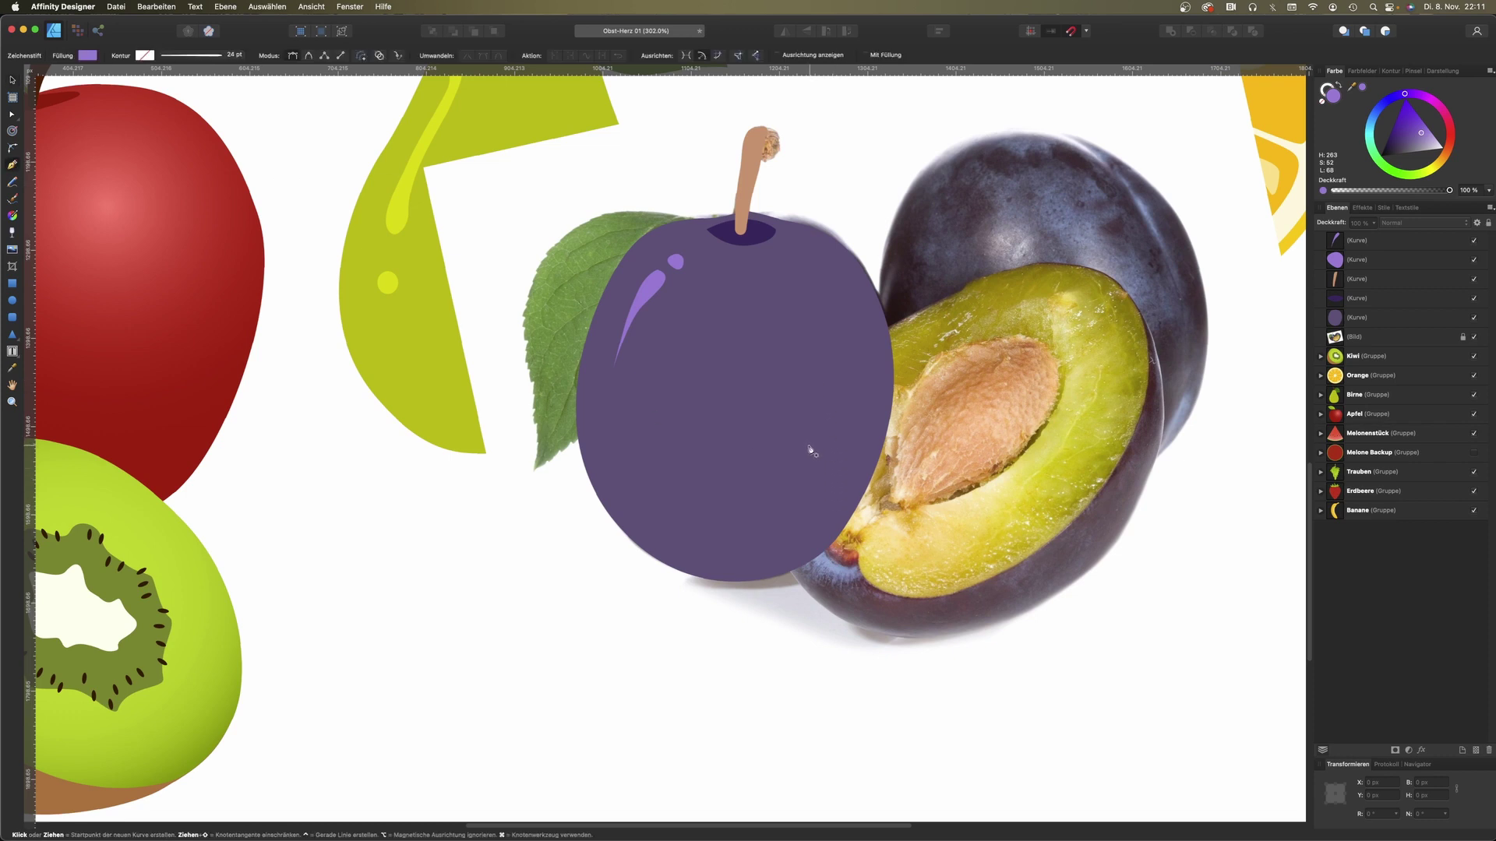
Step: Trace a curved shadow shape down the plum's right edge from stem to bottom
click(793, 529)
drag(826, 444, 814, 300)
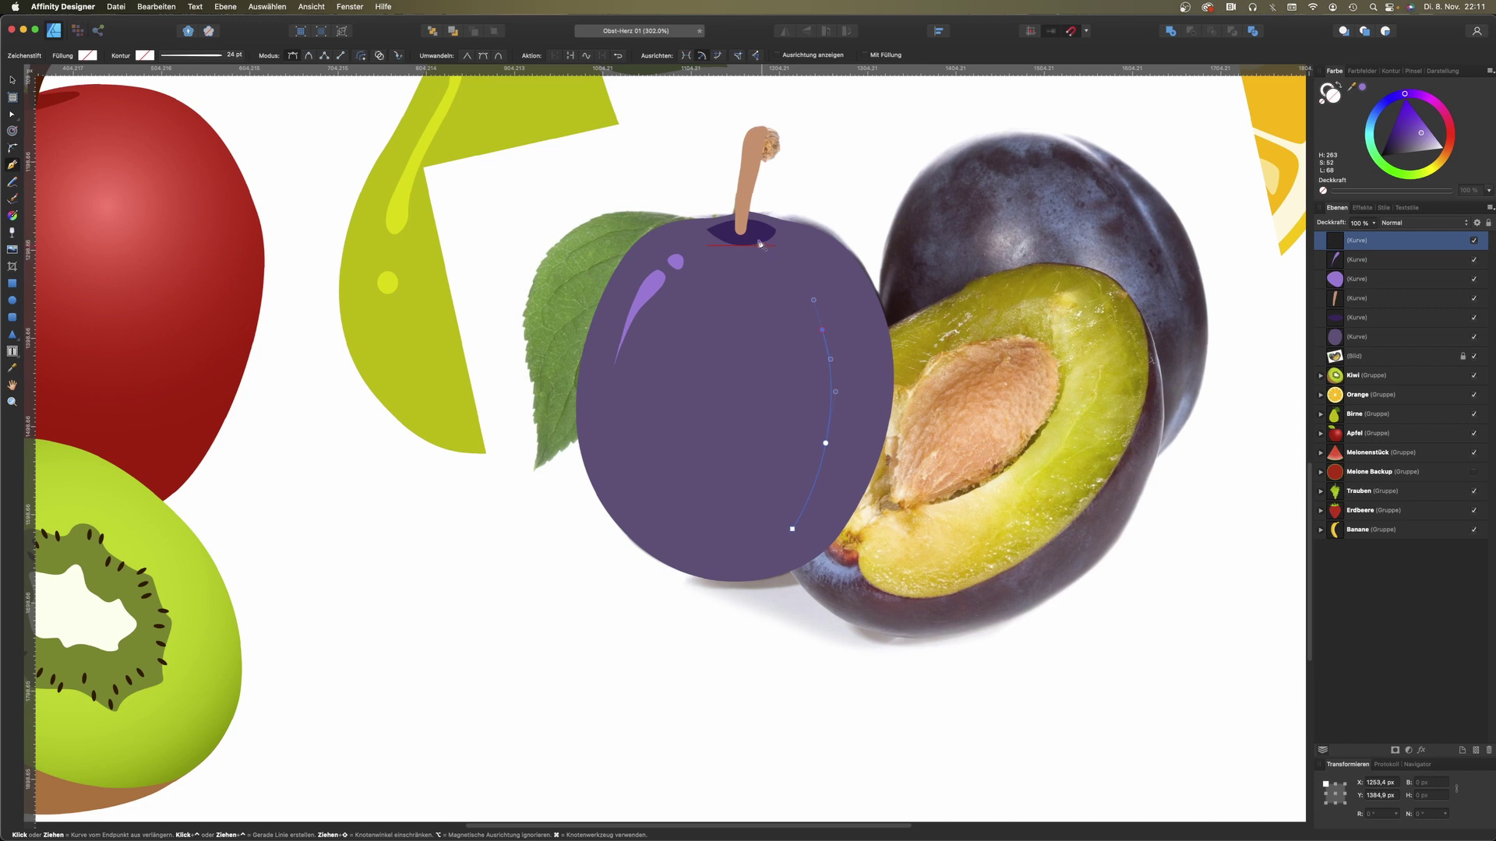
drag(741, 238, 795, 232)
drag(836, 297, 839, 318)
drag(801, 515, 775, 531)
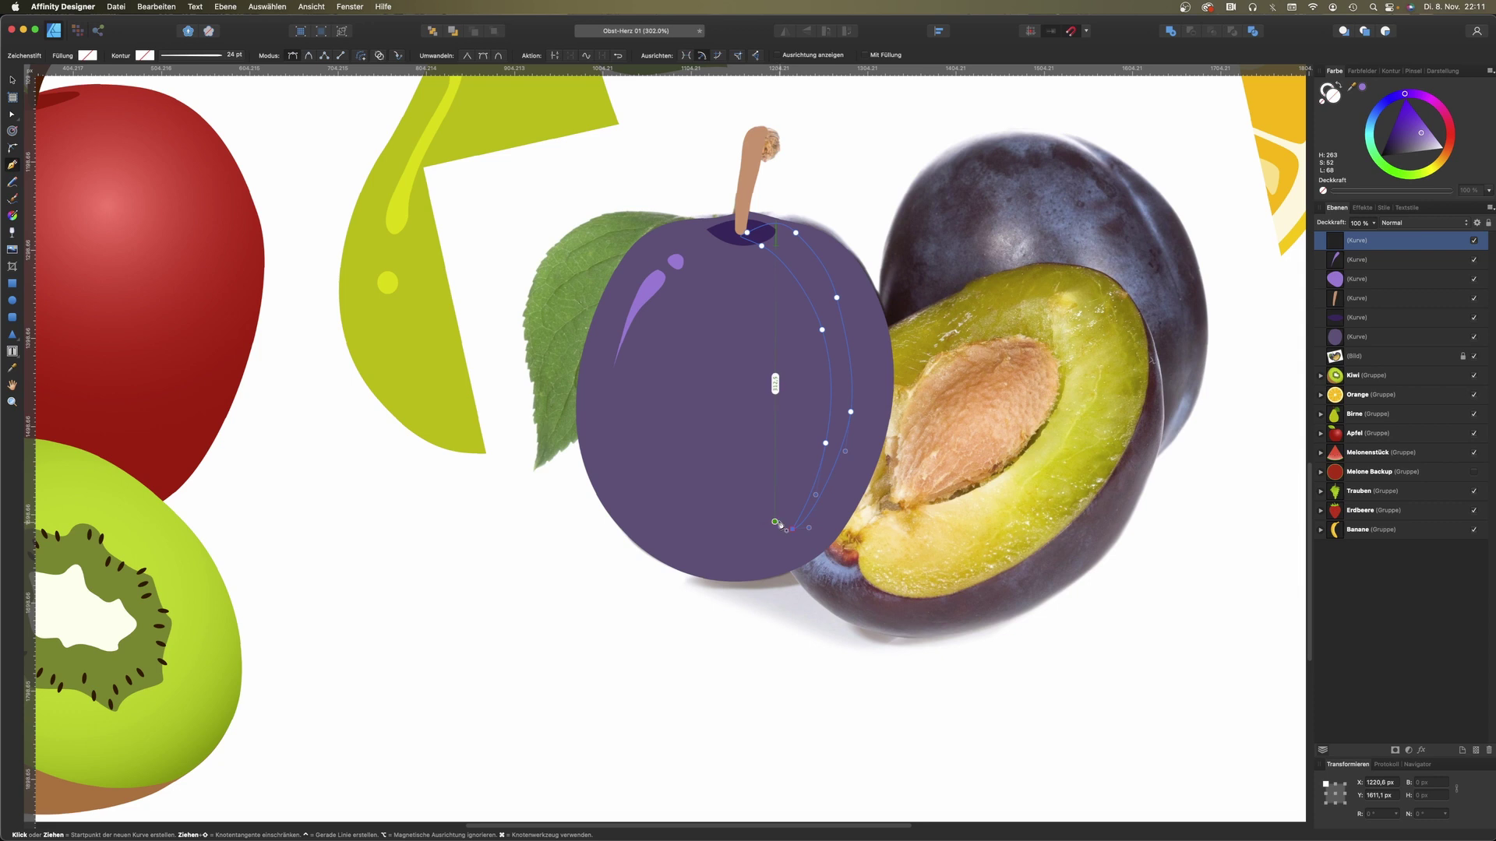
key(a)
click(856, 405)
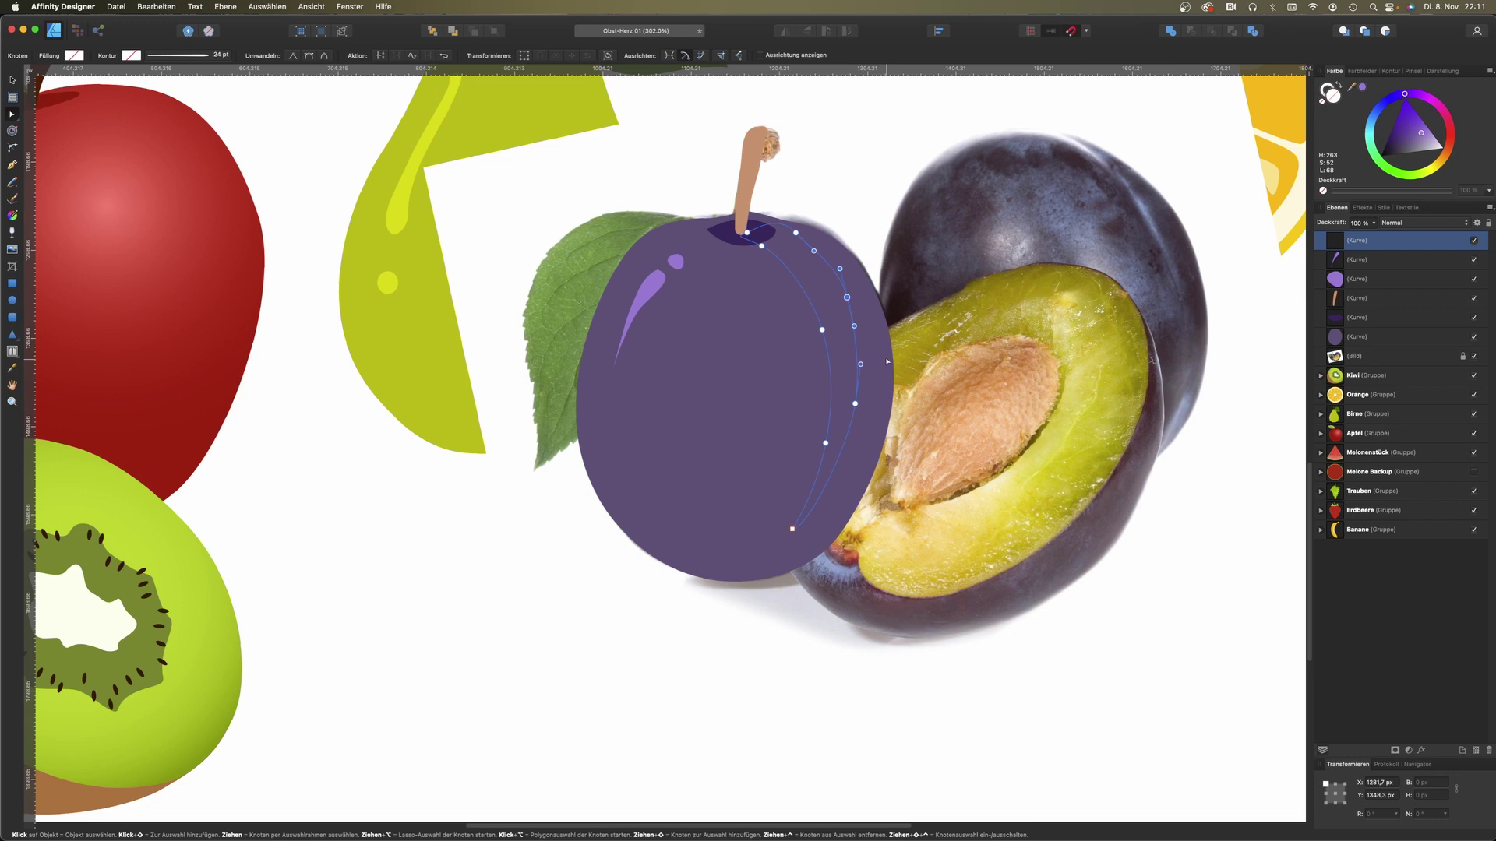
Step: Fill the shadow dark purple and merge it with the stem shadow using Add
key(v)
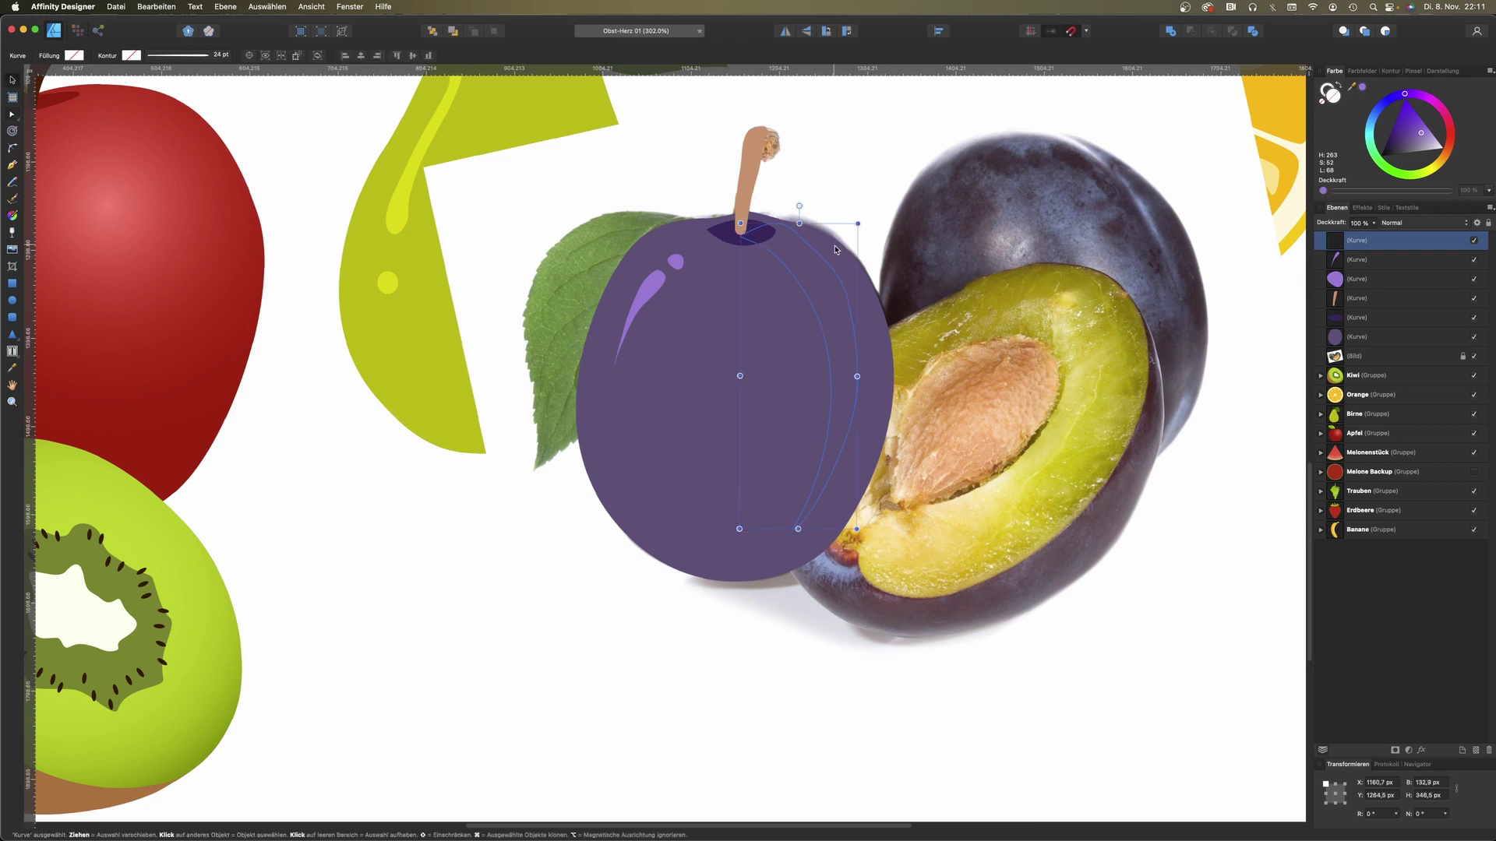
click(1403, 144)
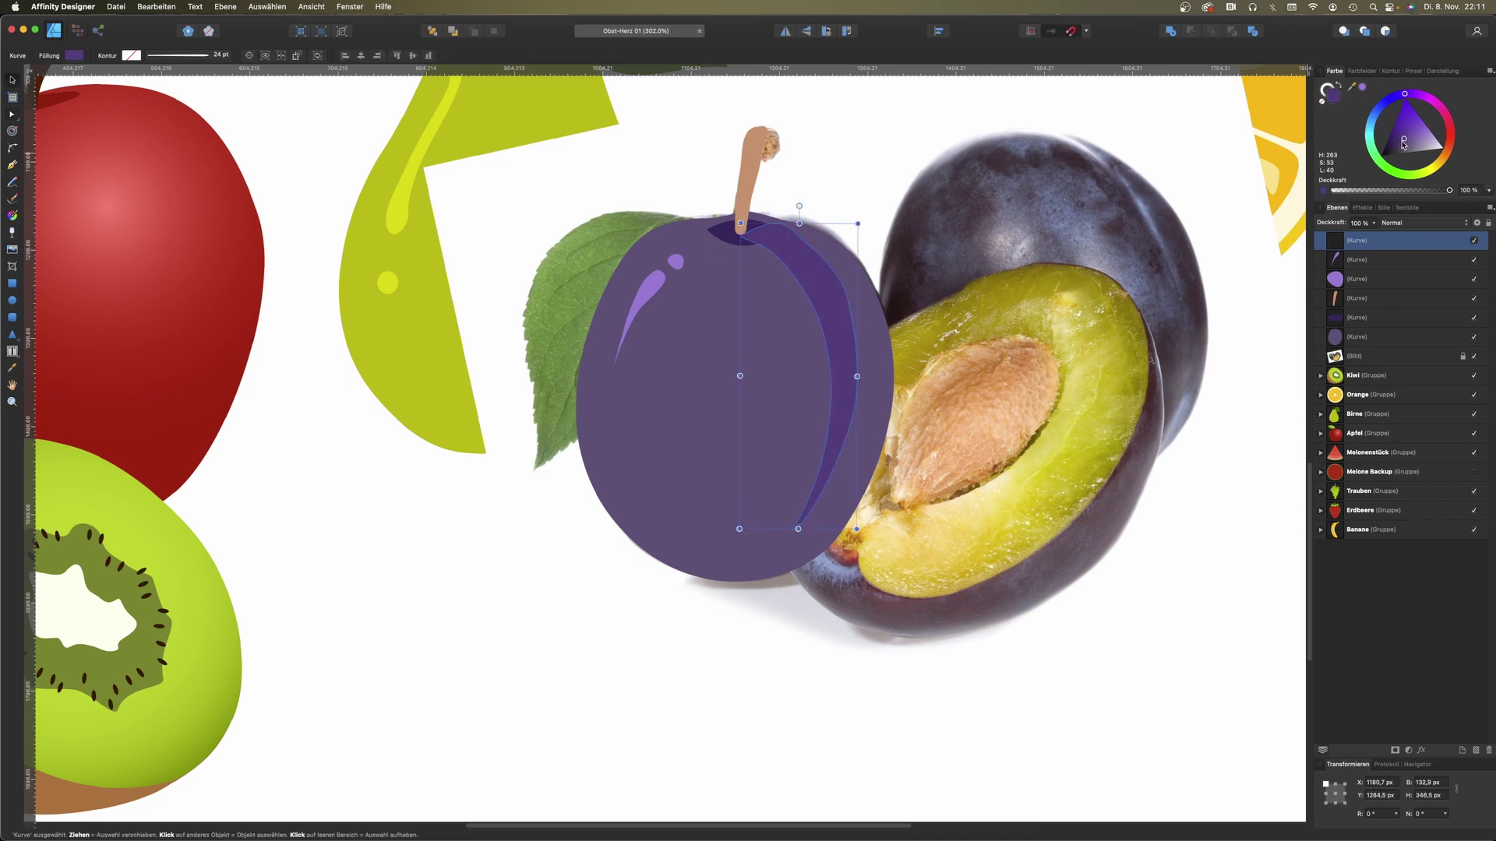
shift+click(728, 234)
click(1169, 34)
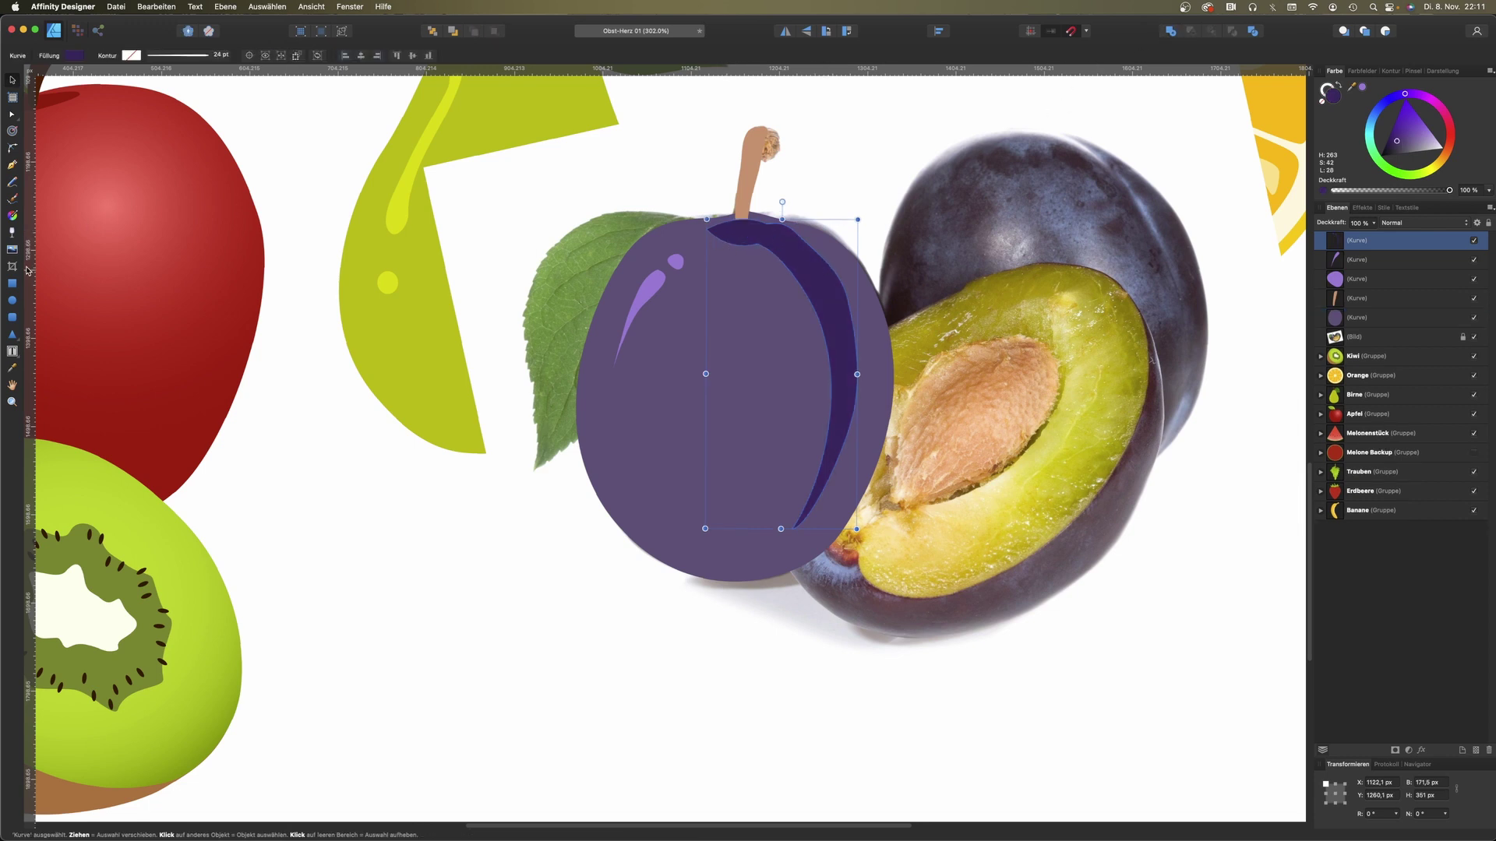
Step: Apply a linear gradient across the shadow, lightening one end toward the plum's edge
click(13, 216)
drag(755, 314, 872, 270)
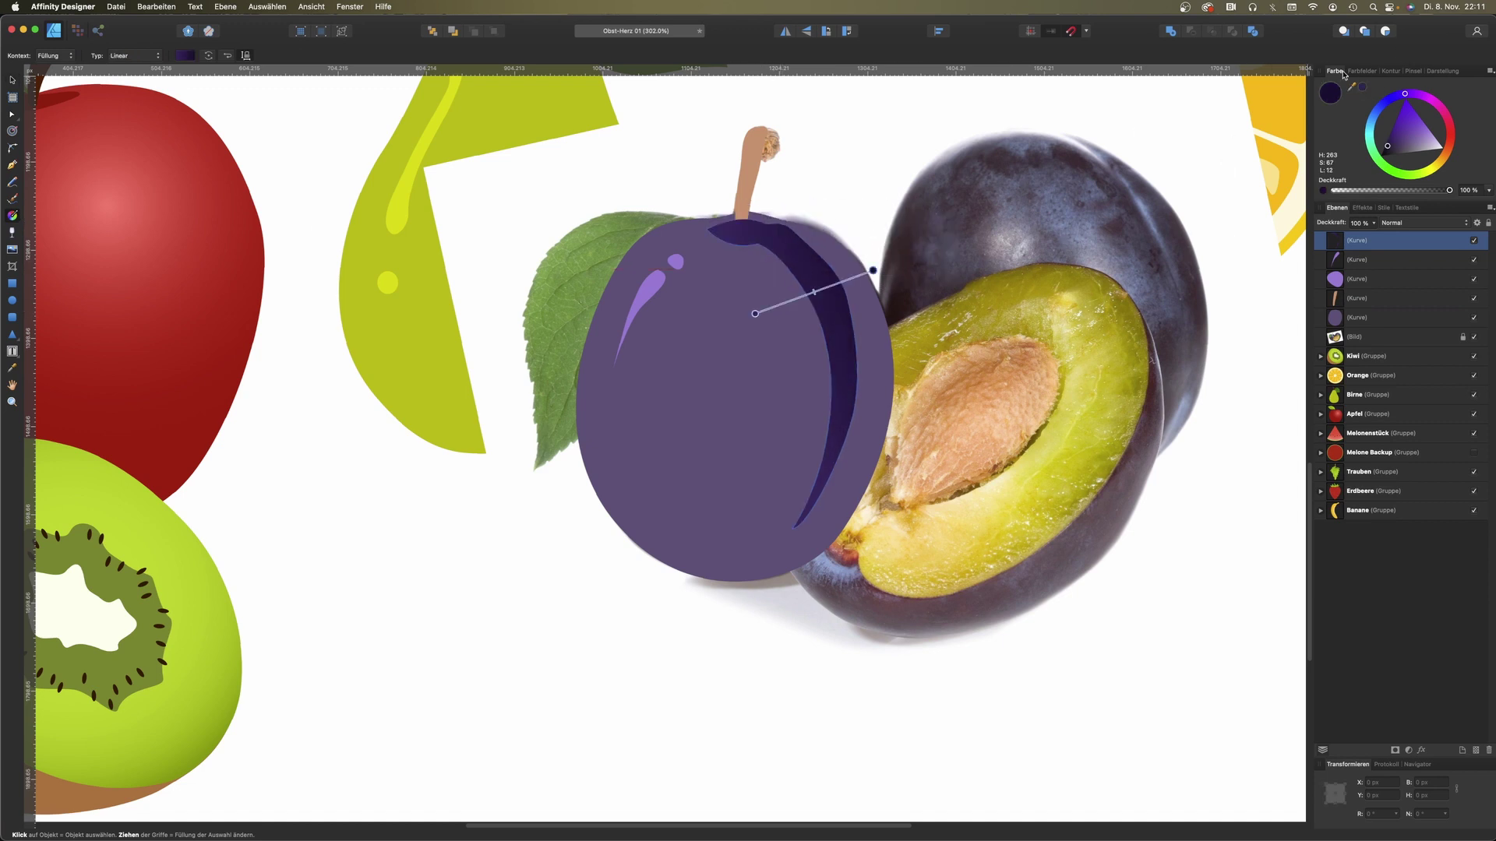
click(1364, 91)
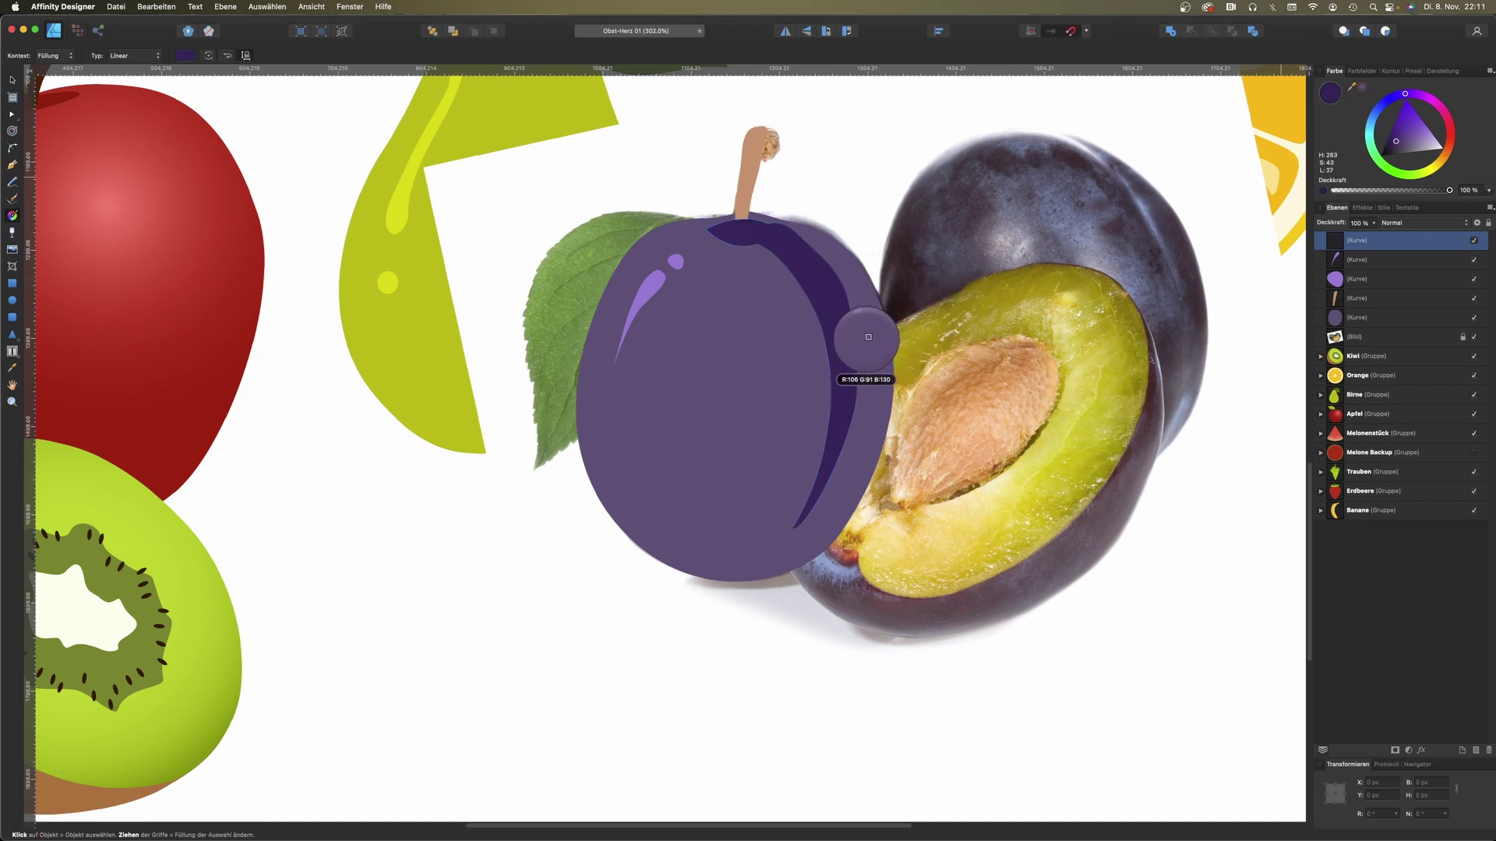
click(1358, 97)
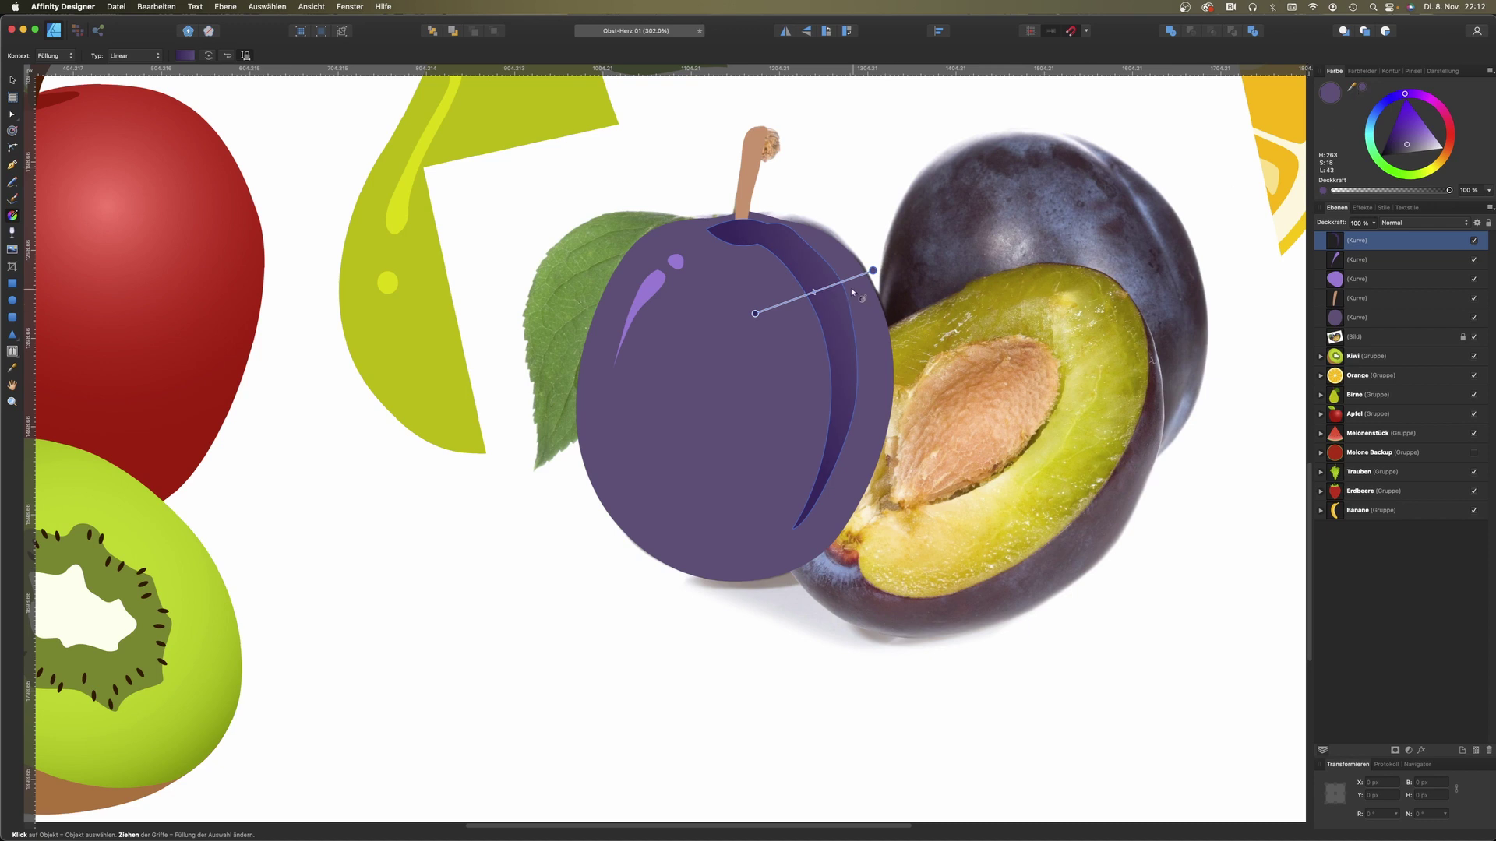
mouse_move(872, 270)
mouse_down()
mouse_move(827, 294)
mouse_move(853, 309)
mouse_up()
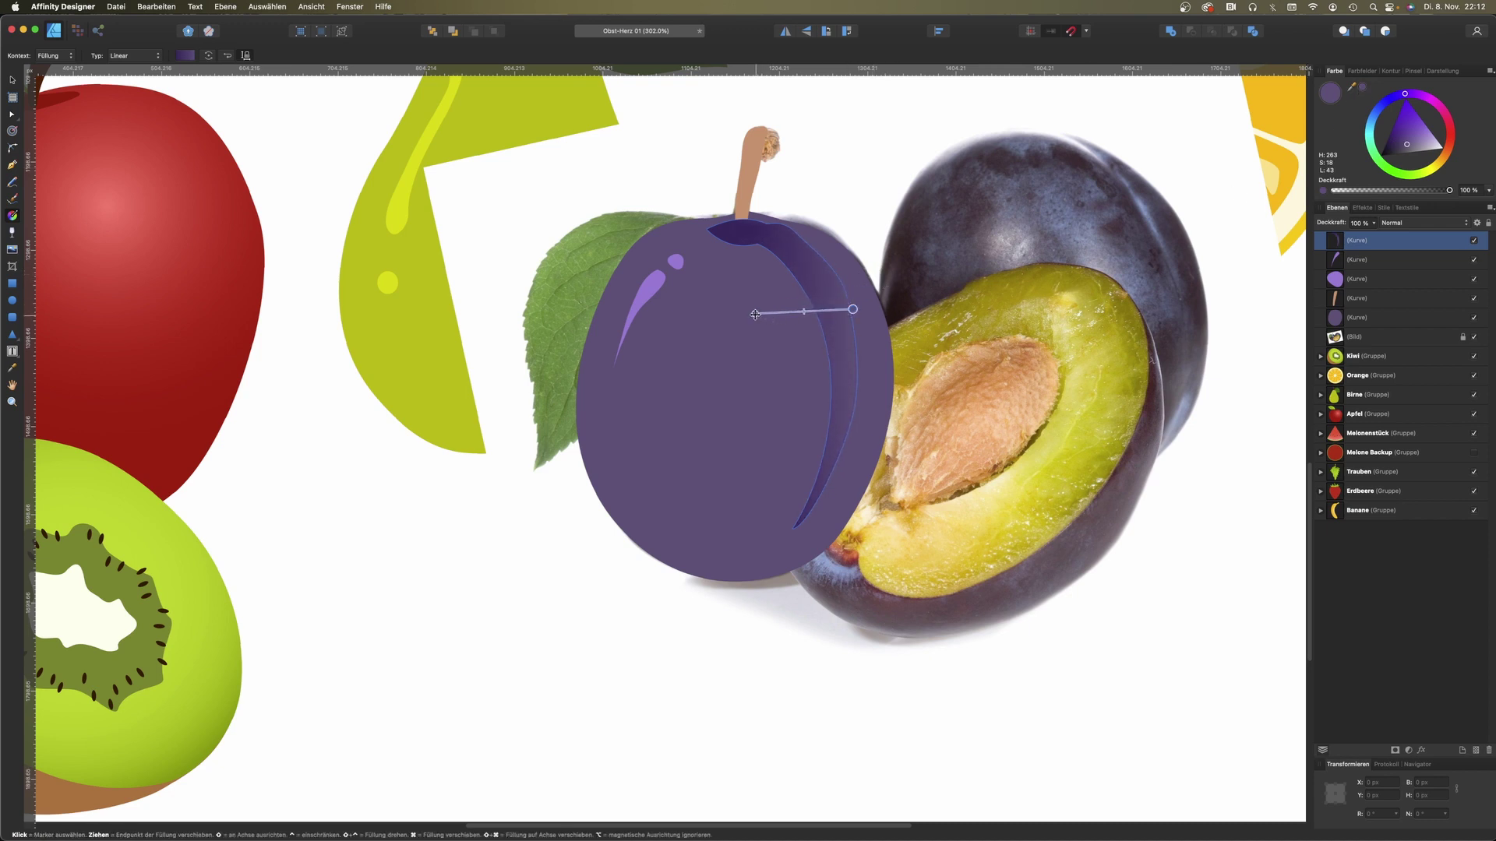
drag(755, 313, 750, 313)
Step: Move the plum stem layer above all the plum shapes
click(12, 80)
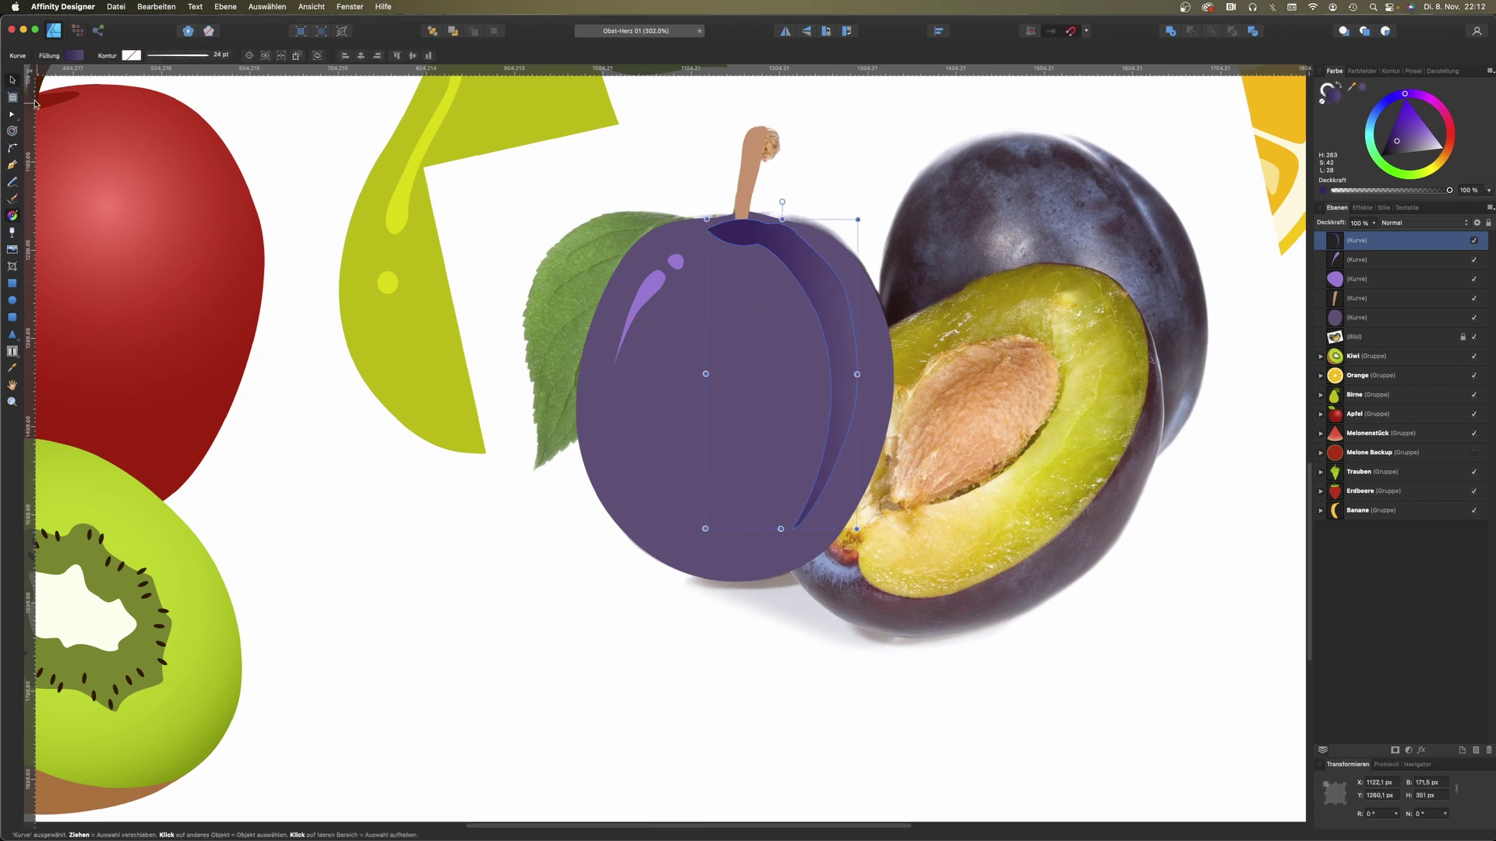
click(583, 539)
click(742, 165)
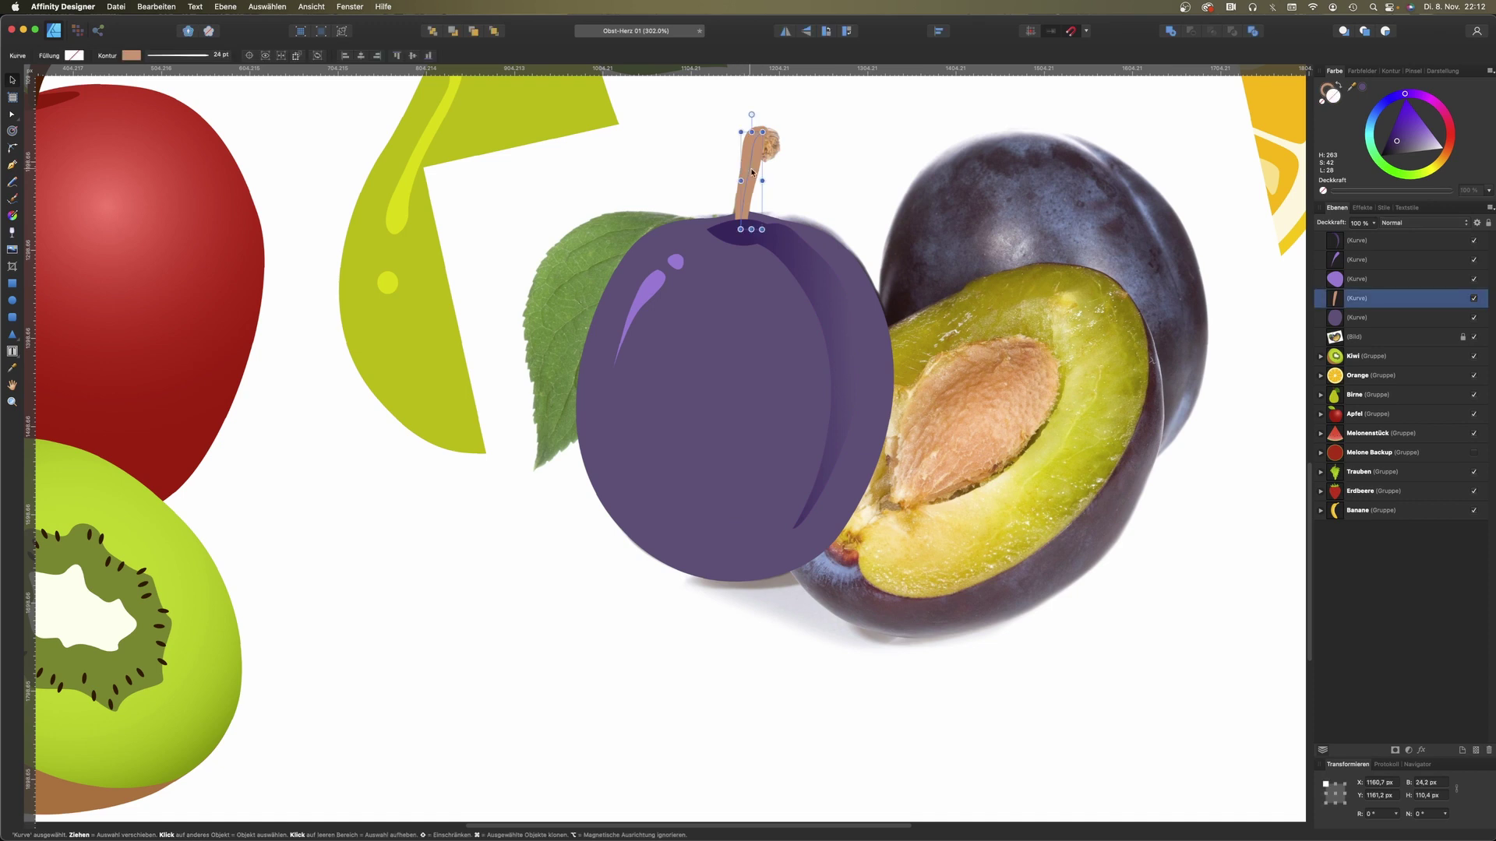
drag(1350, 305, 1356, 234)
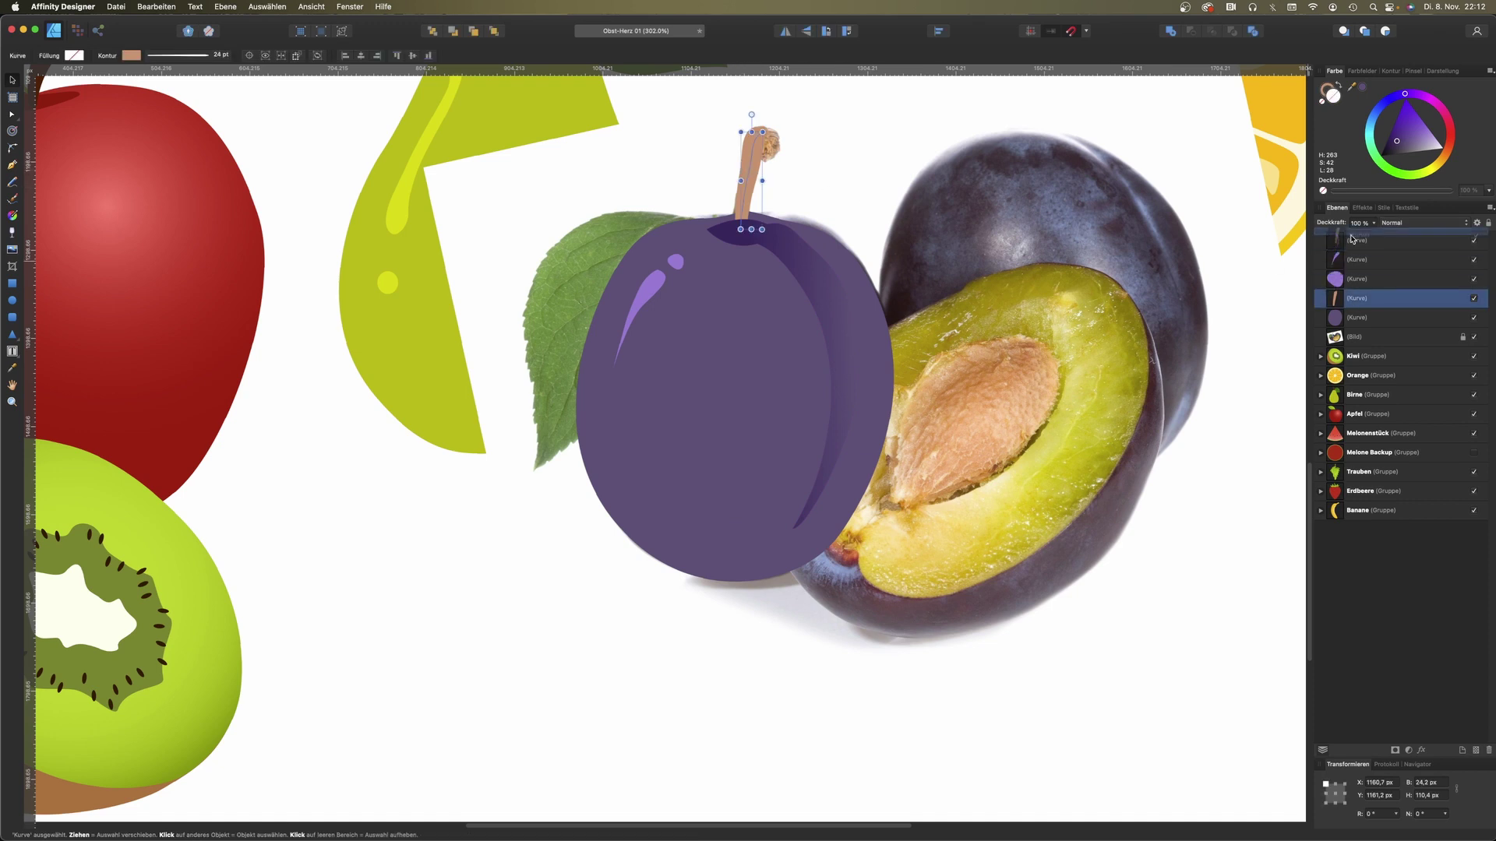
Step: Hide the traced plum layers, leaving only the plum photo visible
click(1130, 503)
scroll(1129, 504, up, 2)
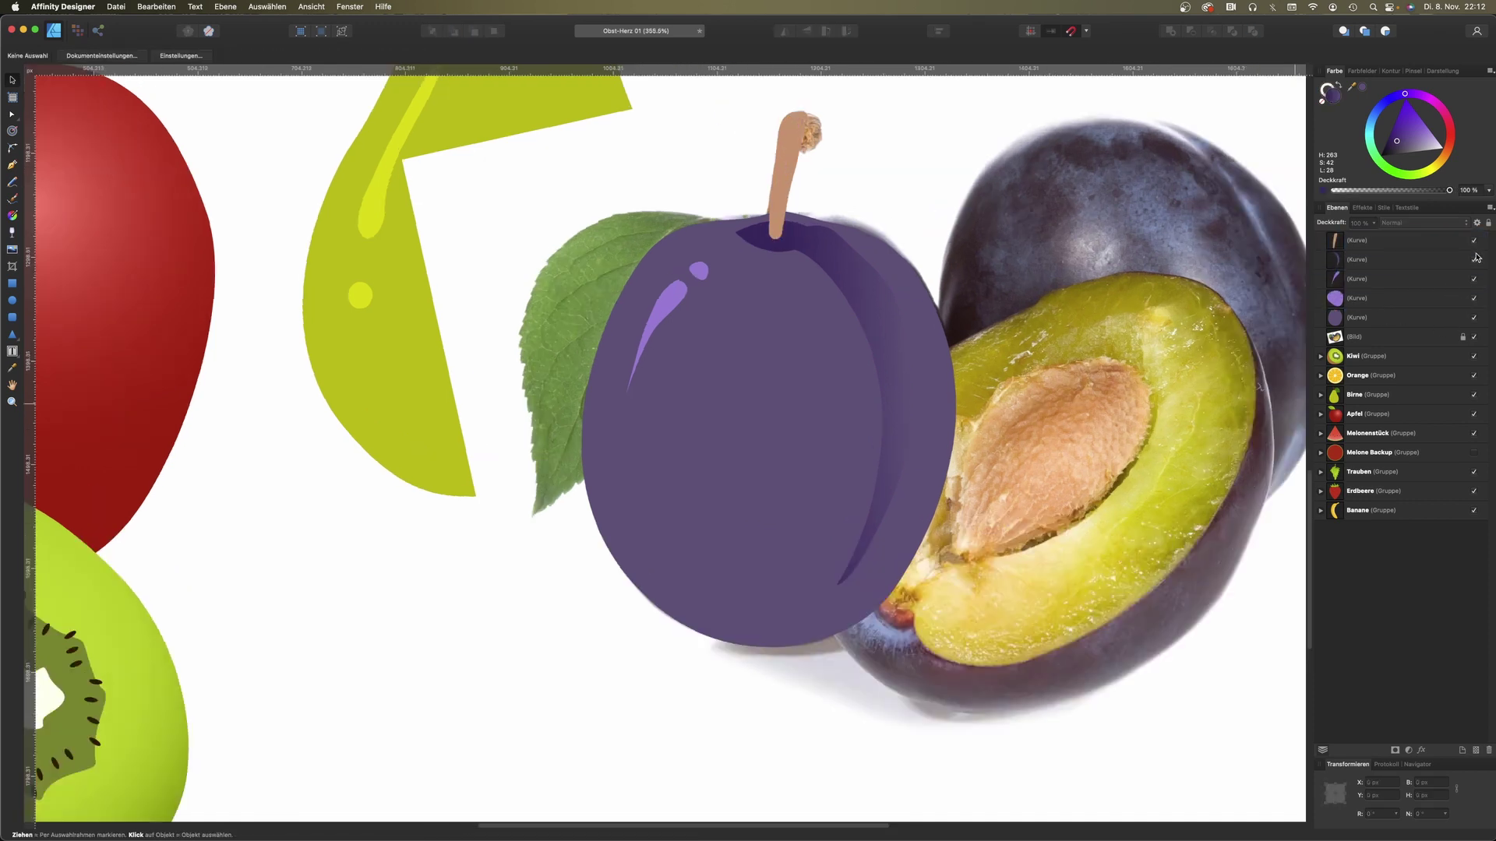
click(1436, 248)
shift+click(1450, 333)
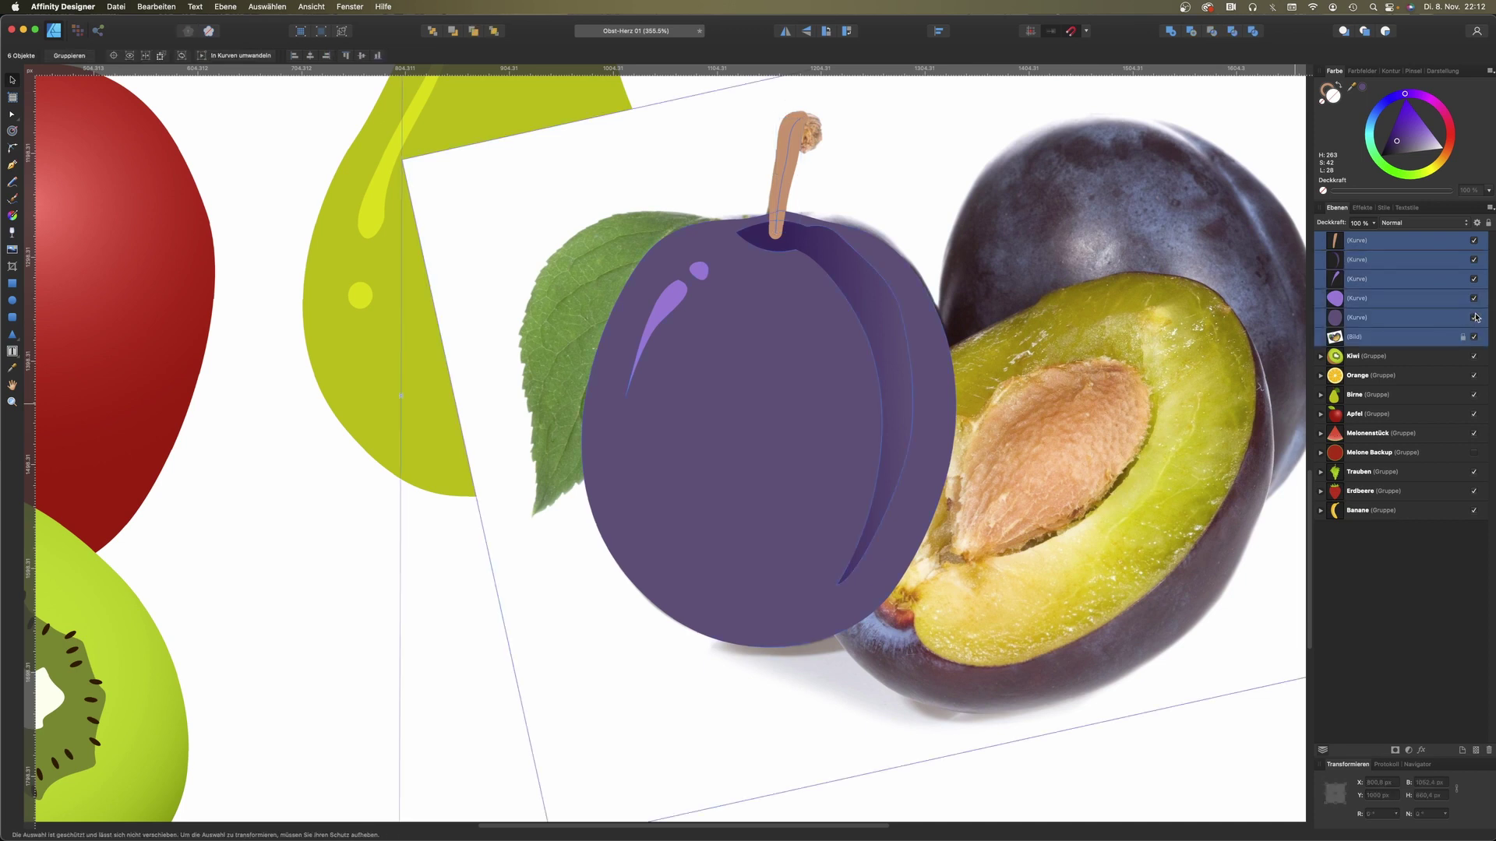
click(1475, 317)
click(1465, 540)
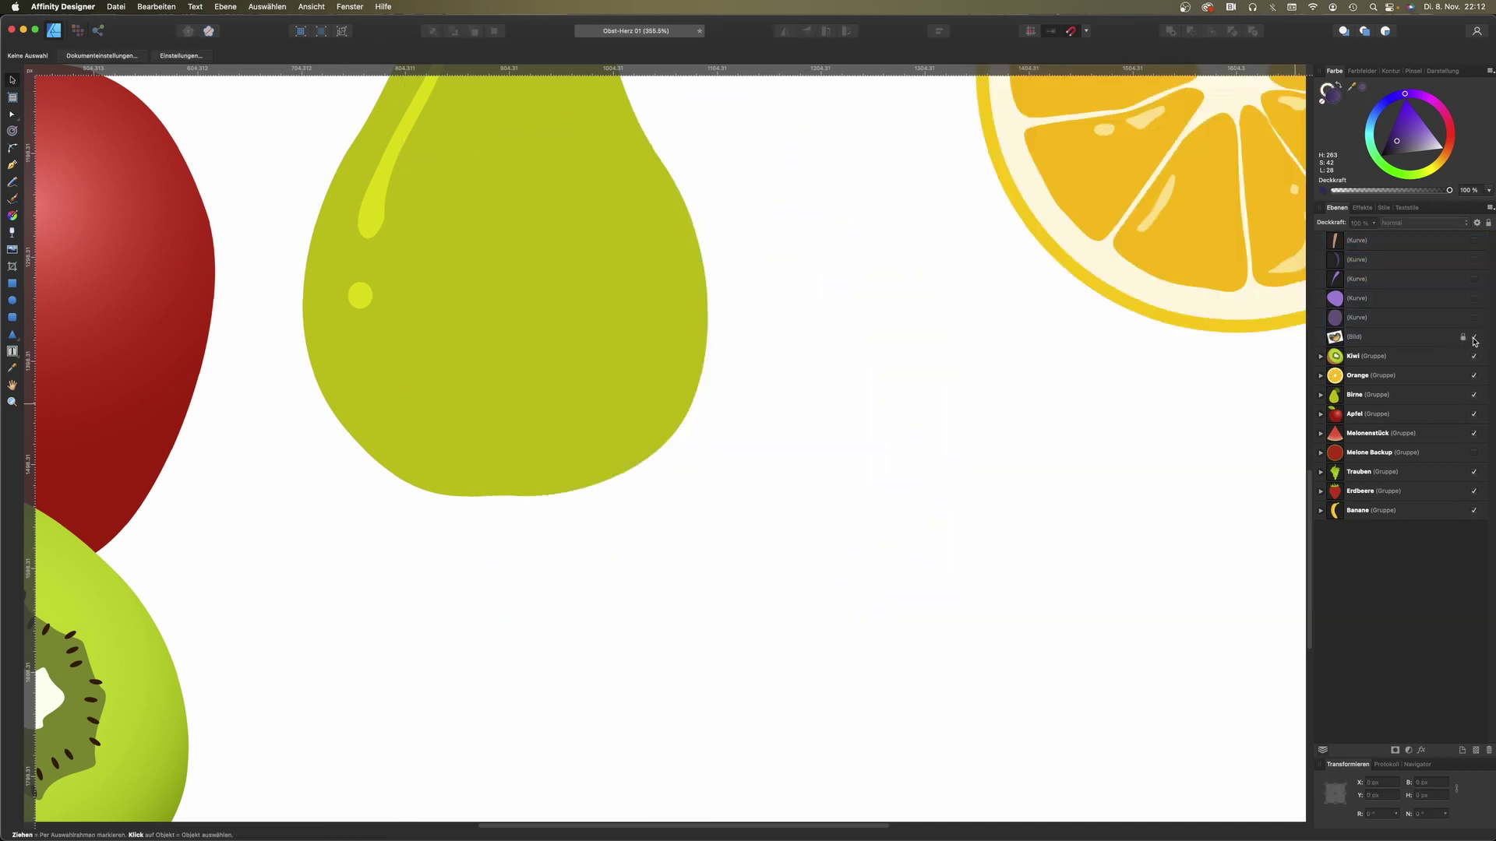
click(1474, 337)
click(19, 164)
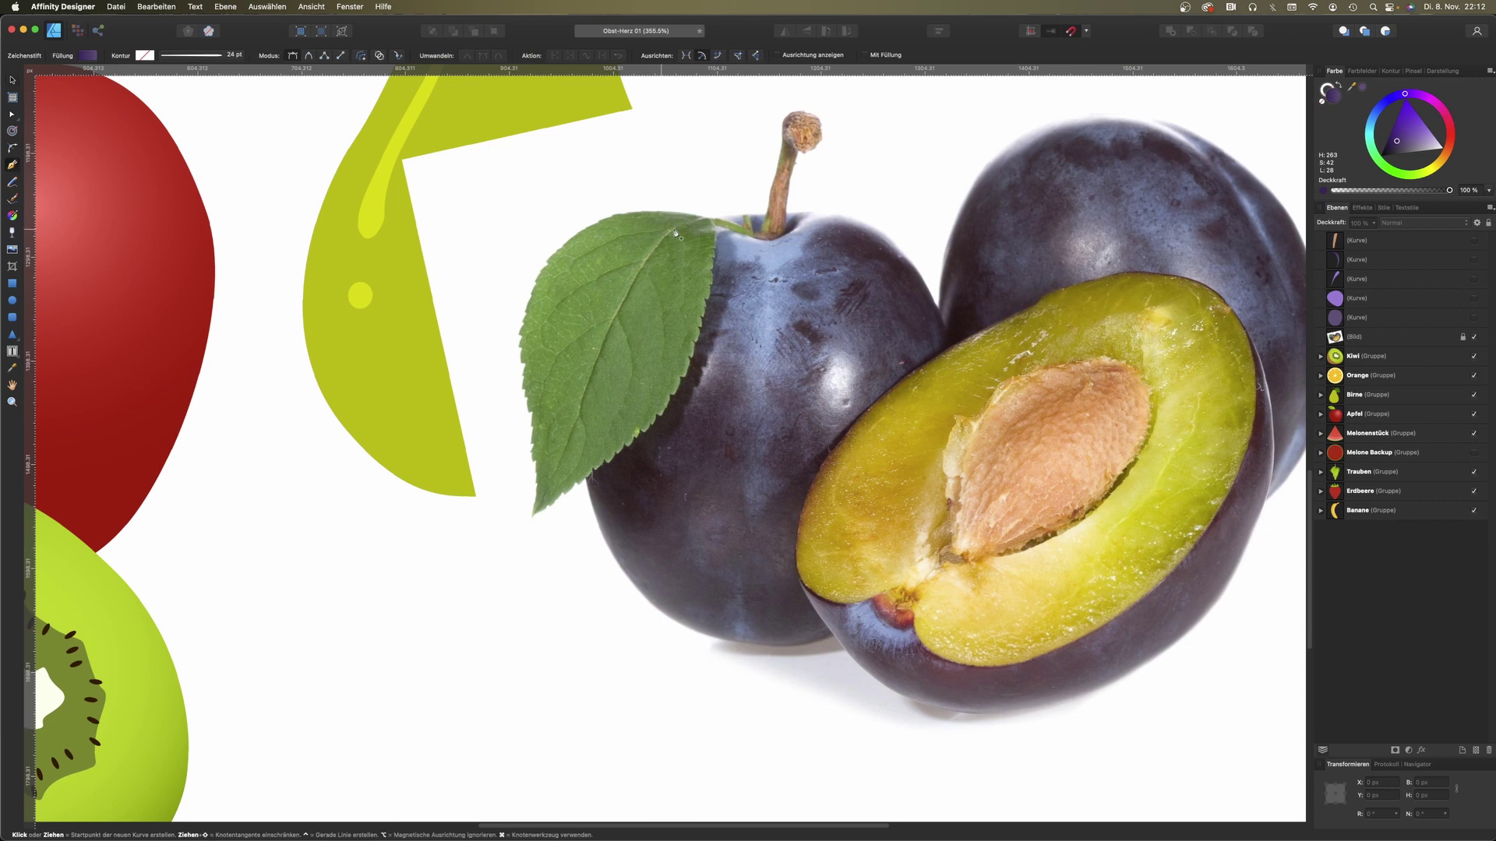
Step: Trace the plum leaf outline from tip to stem and fill it green
click(715, 218)
drag(608, 215, 574, 229)
drag(520, 349, 527, 427)
click(530, 515)
click(660, 410)
click(713, 253)
click(728, 228)
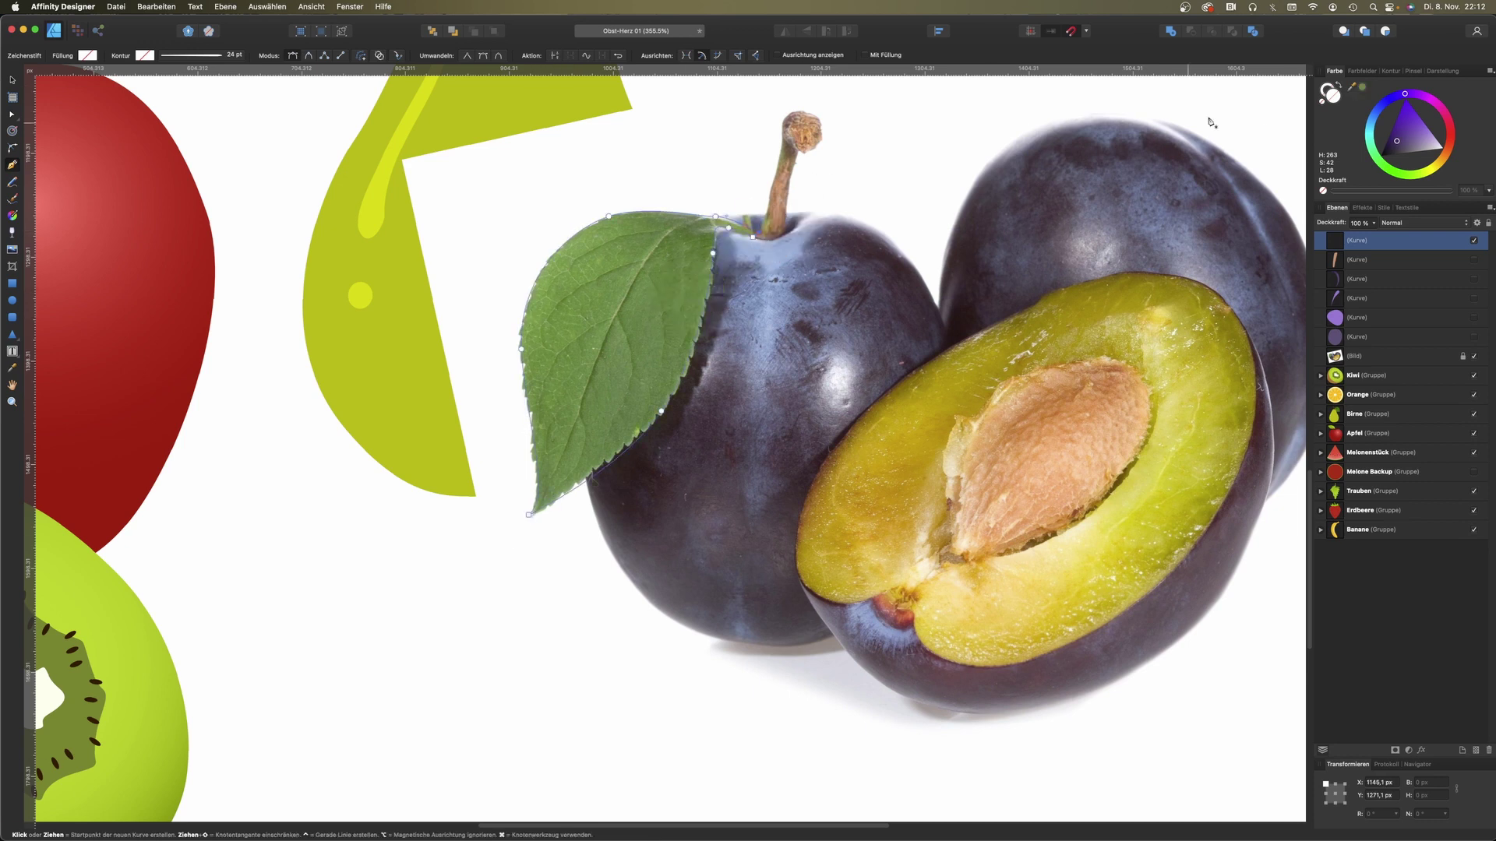
click(1363, 87)
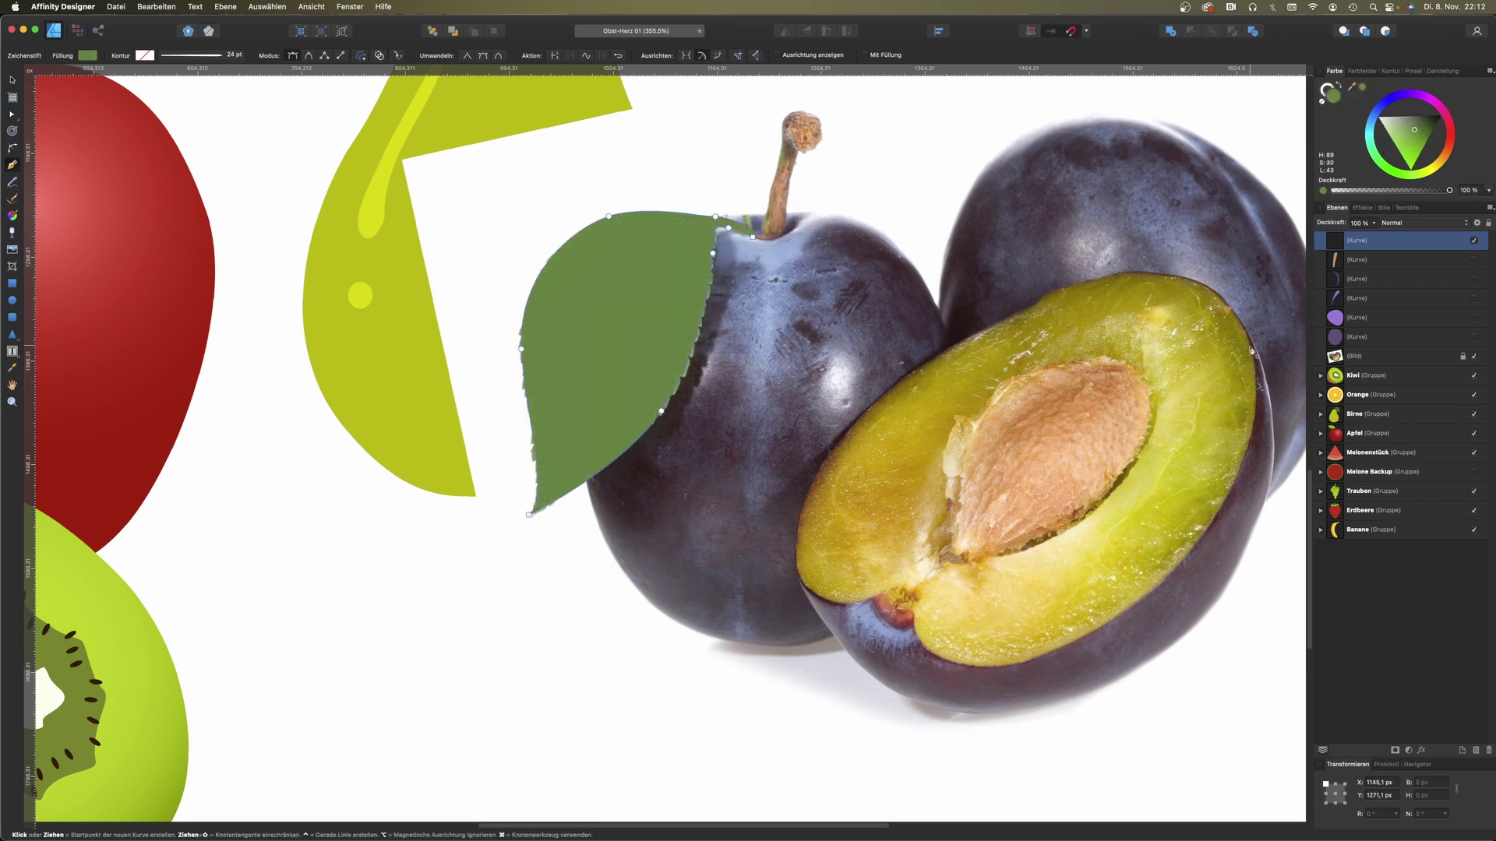
Step: Unhide the plum shapes and place the leaf behind the stem, rotated about -7 degrees
click(1475, 260)
click(1474, 279)
click(1475, 317)
click(1474, 337)
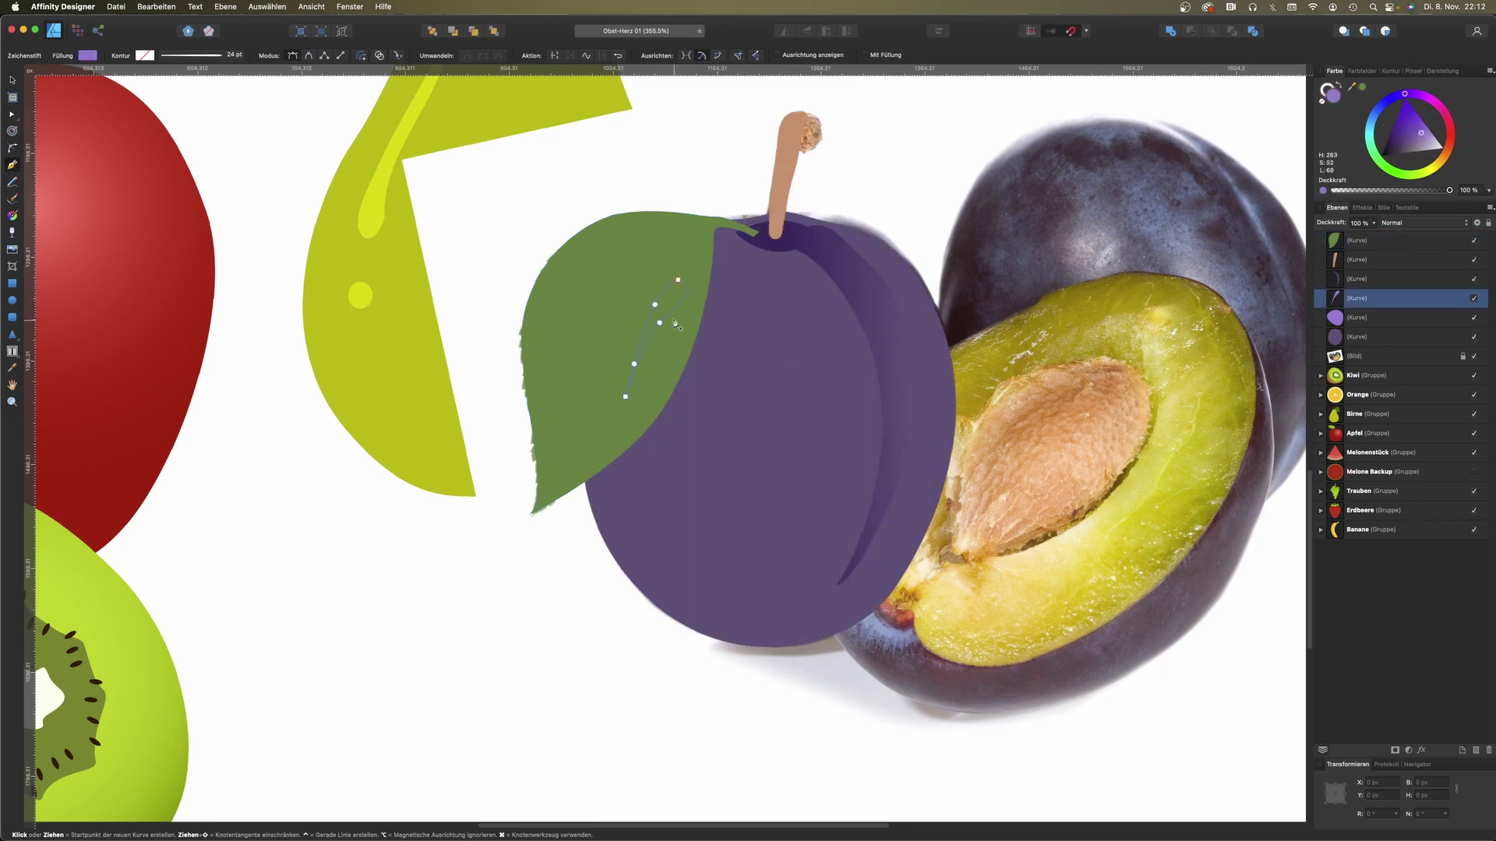
click(11, 80)
drag(594, 268, 616, 238)
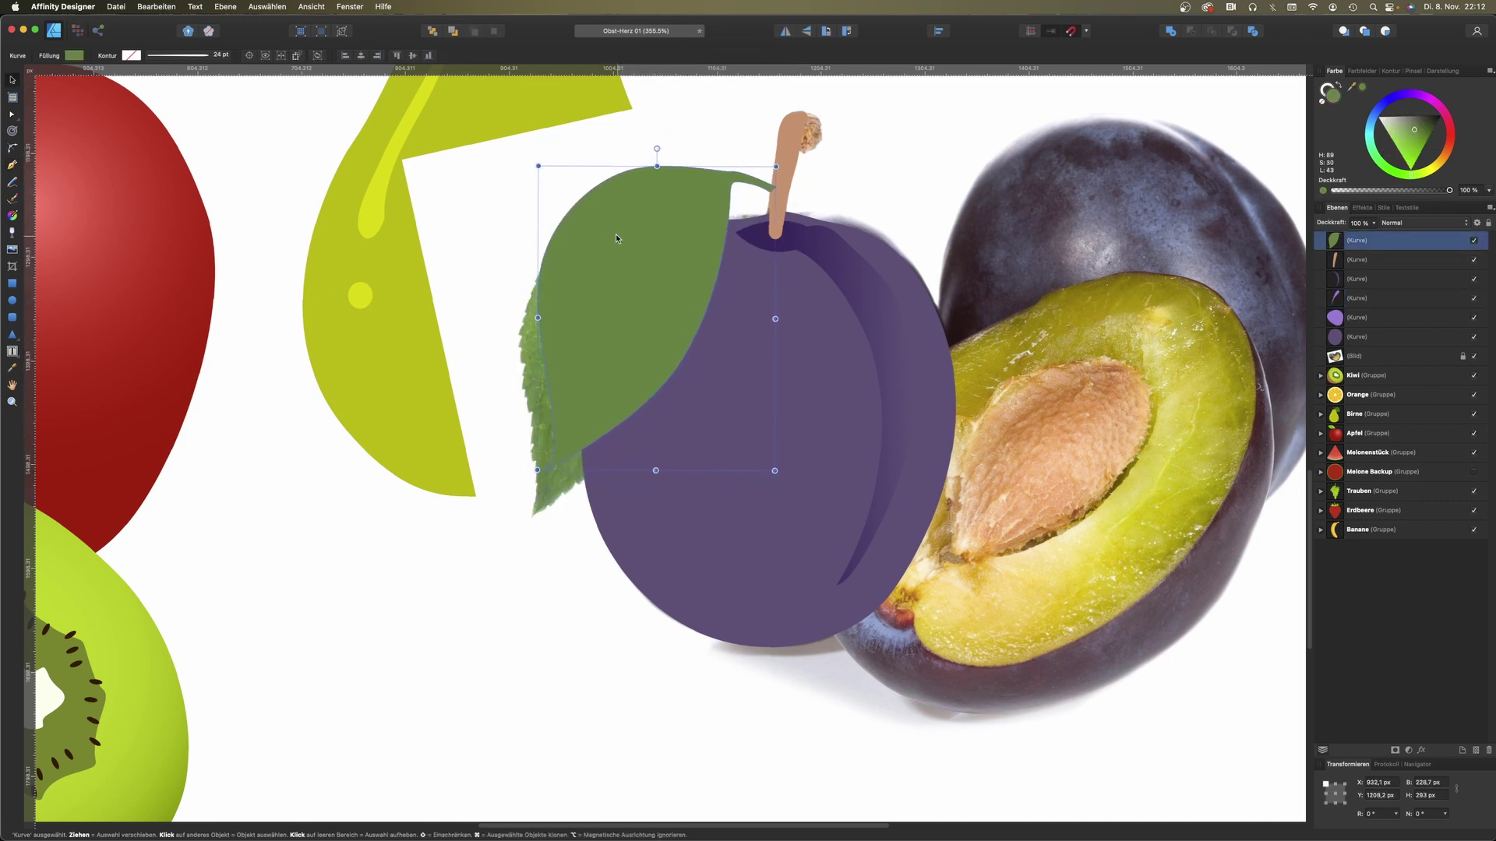
drag(1337, 242, 1337, 269)
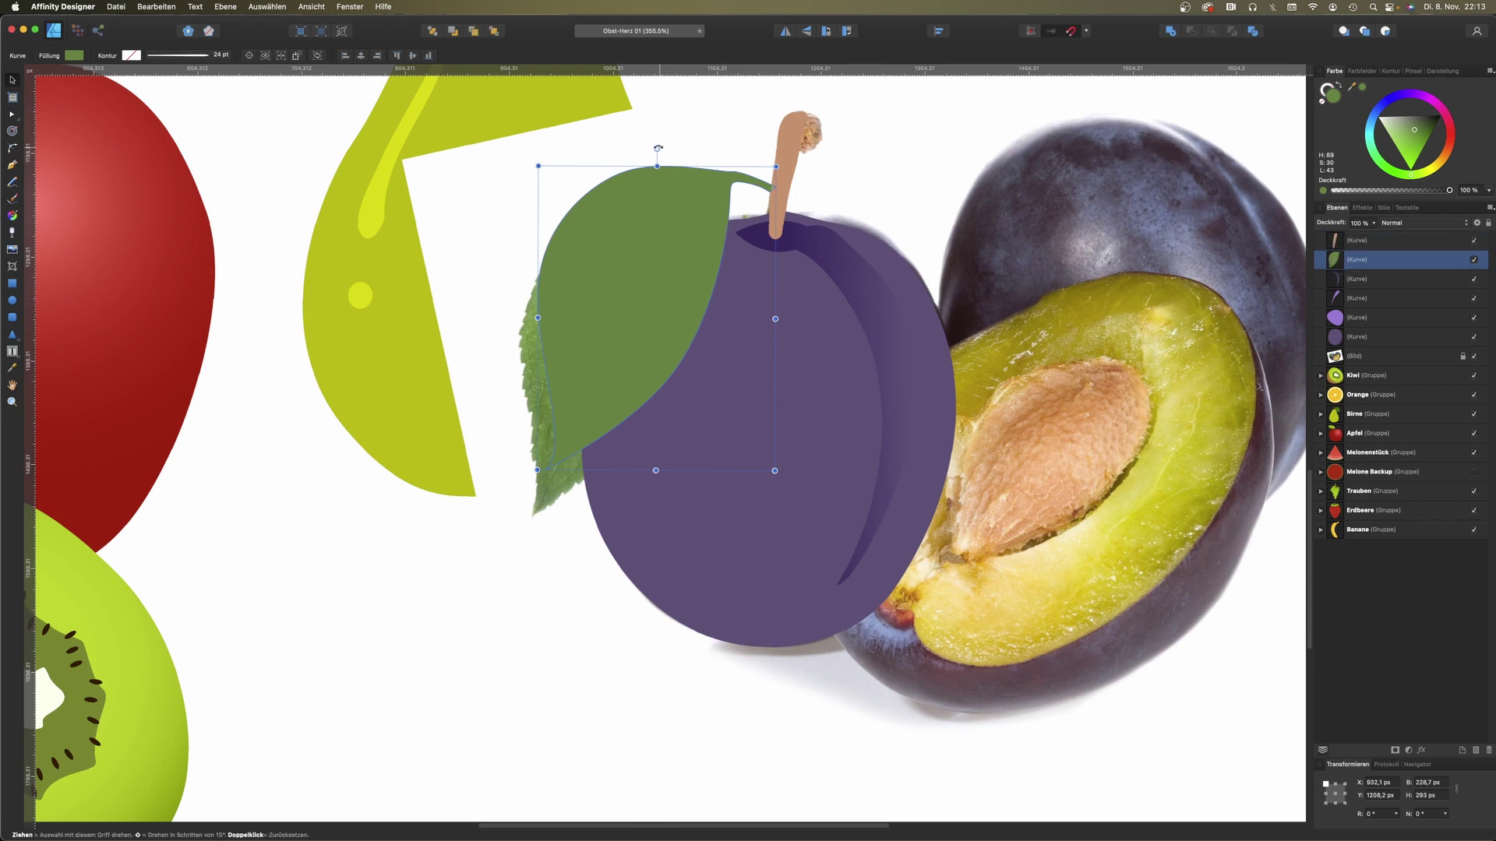
drag(661, 153, 676, 204)
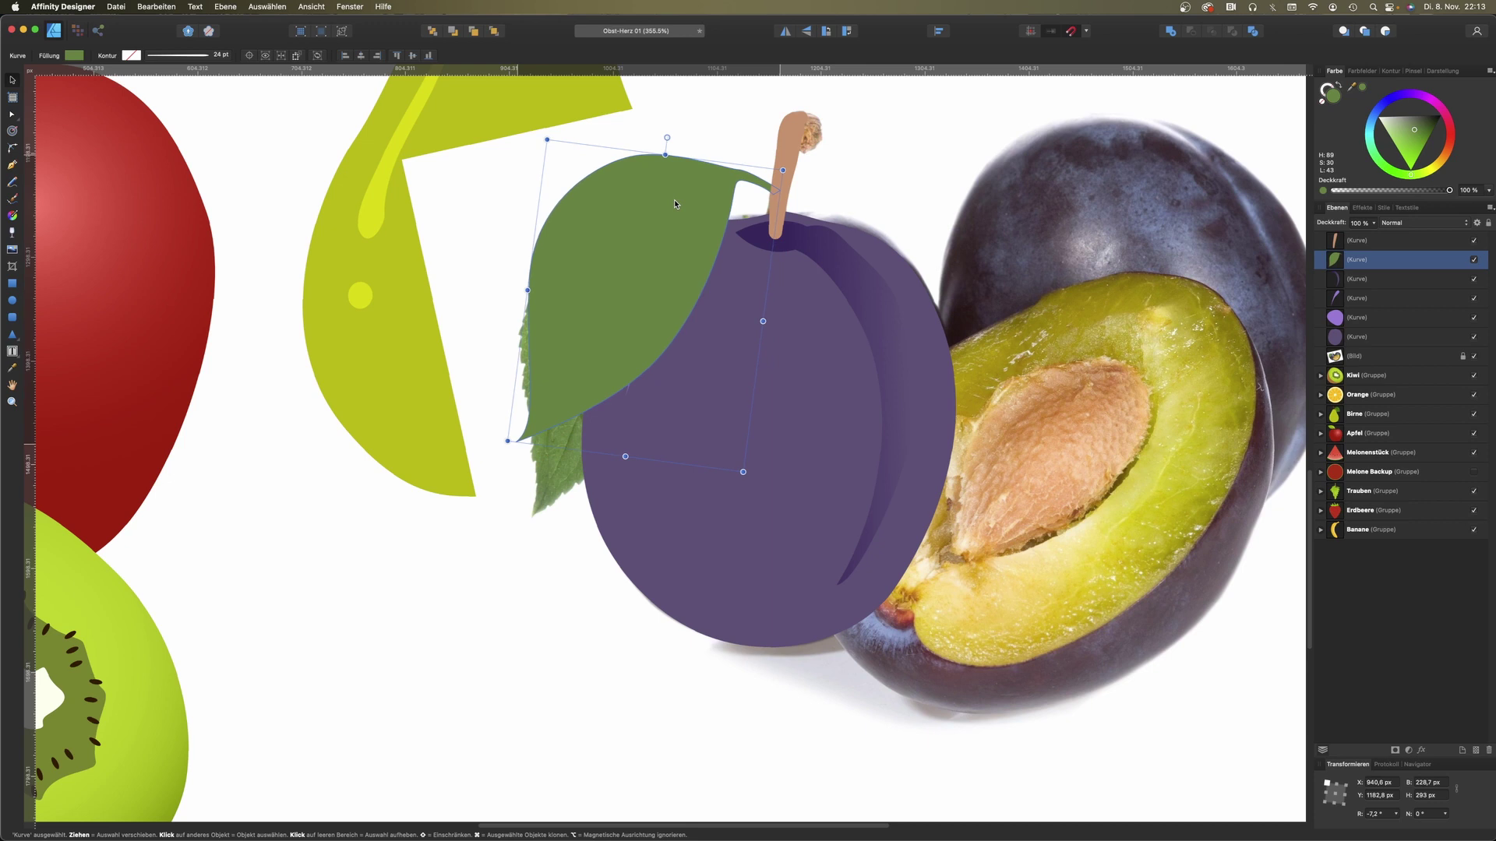
Step: Make a lighter green half-leaf by subtracting from a duplicate of the darker leaf
key(a)
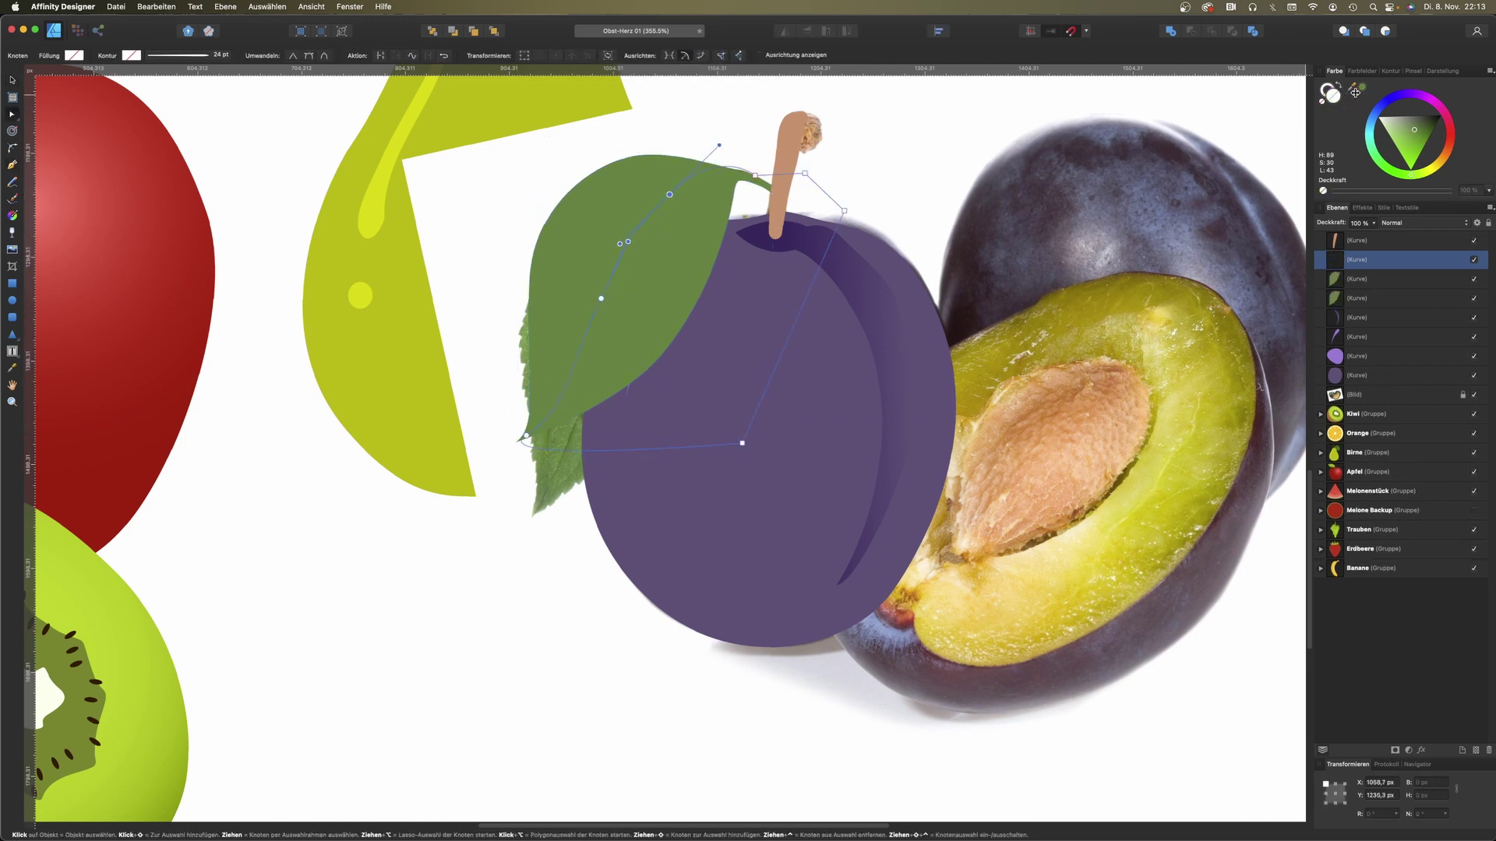
click(1418, 146)
click(13, 80)
click(574, 216)
key(super+j)
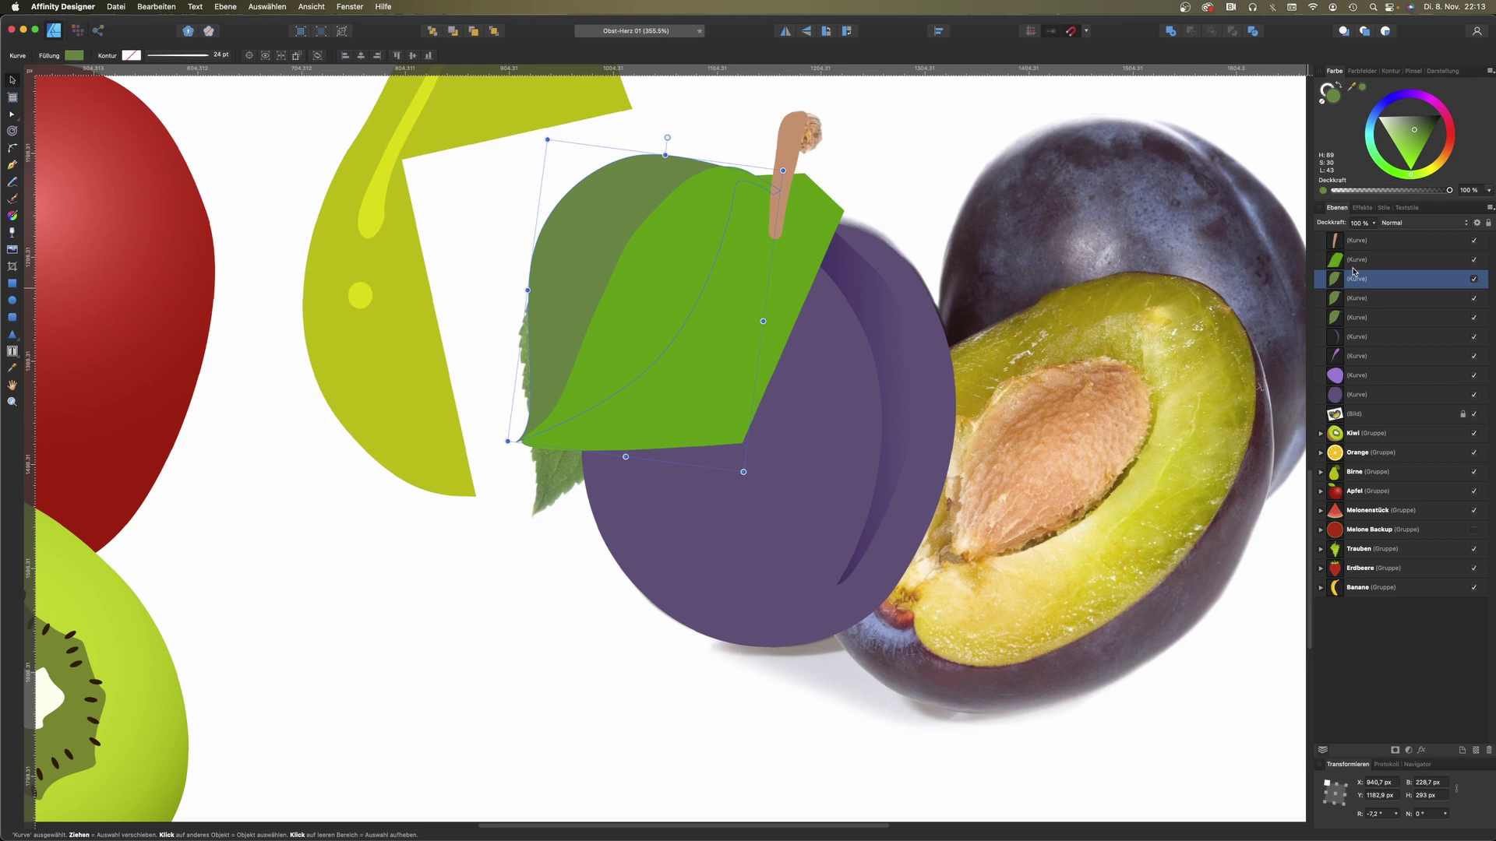
shift+click(1344, 261)
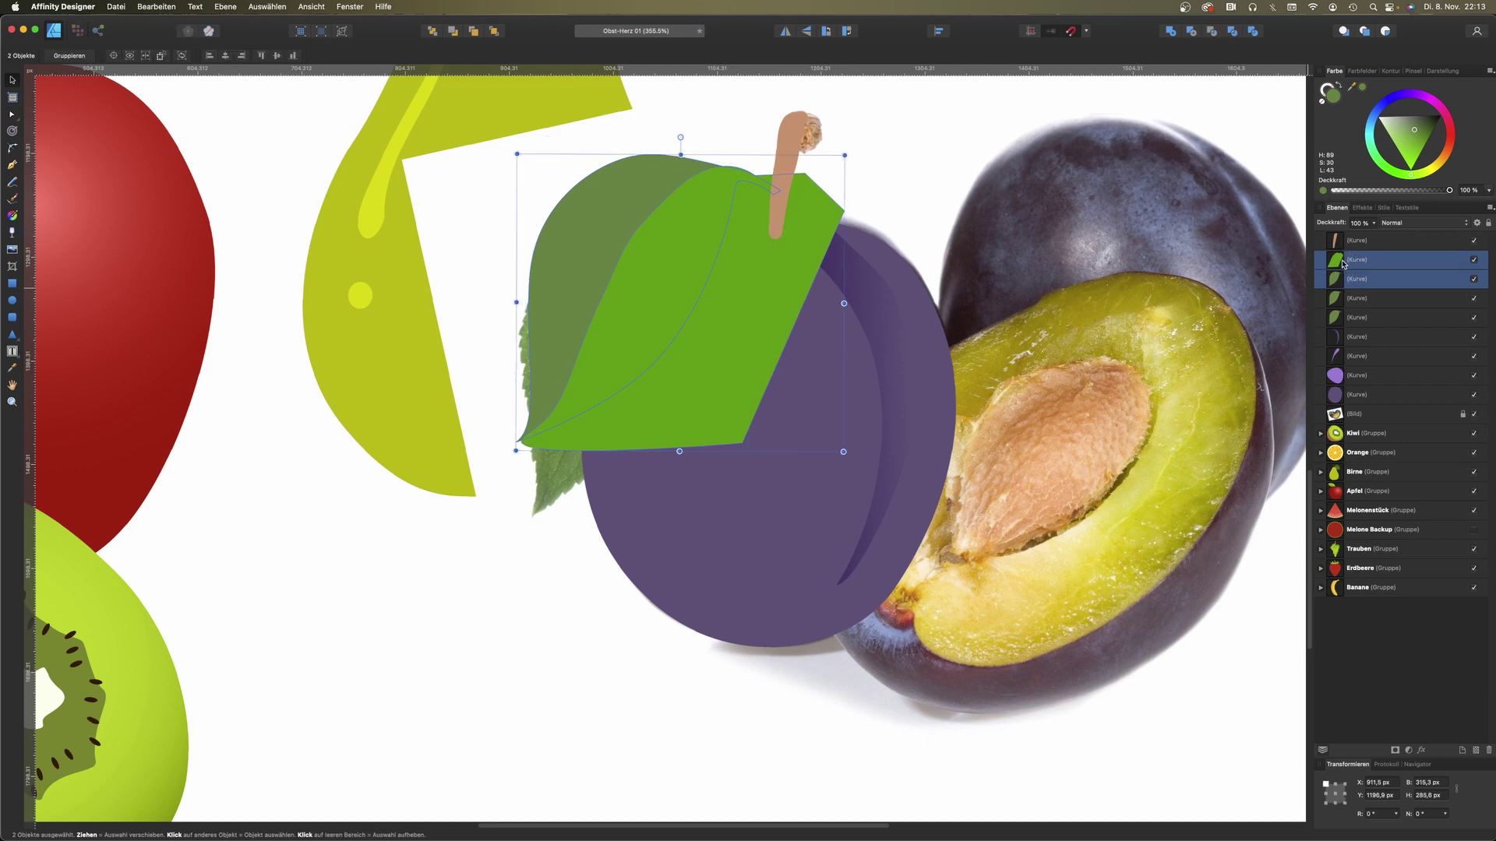
click(1200, 34)
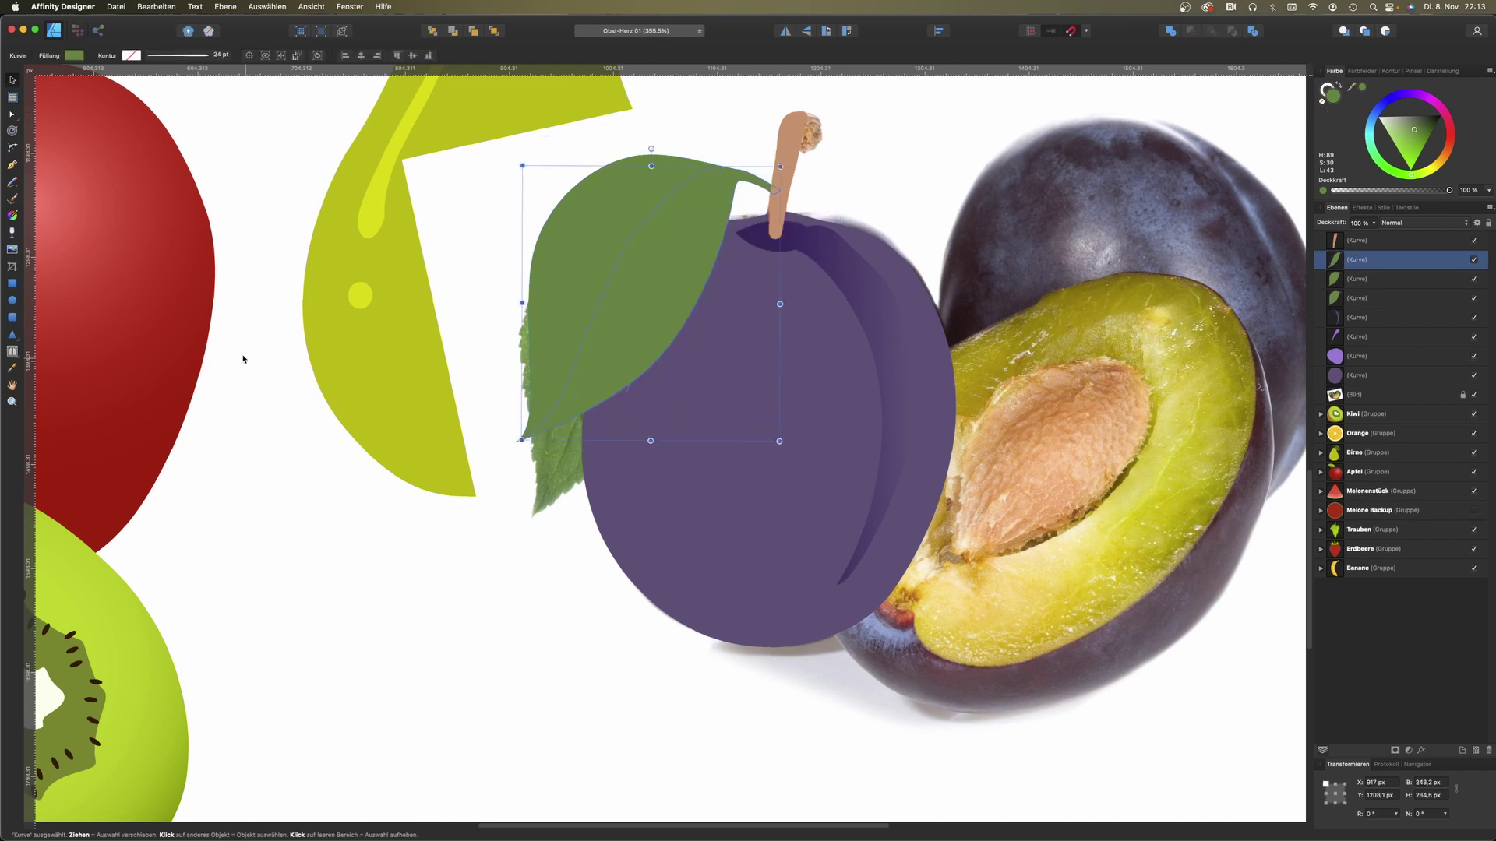
Step: Apply a linear gradient across the half-leaf
click(13, 218)
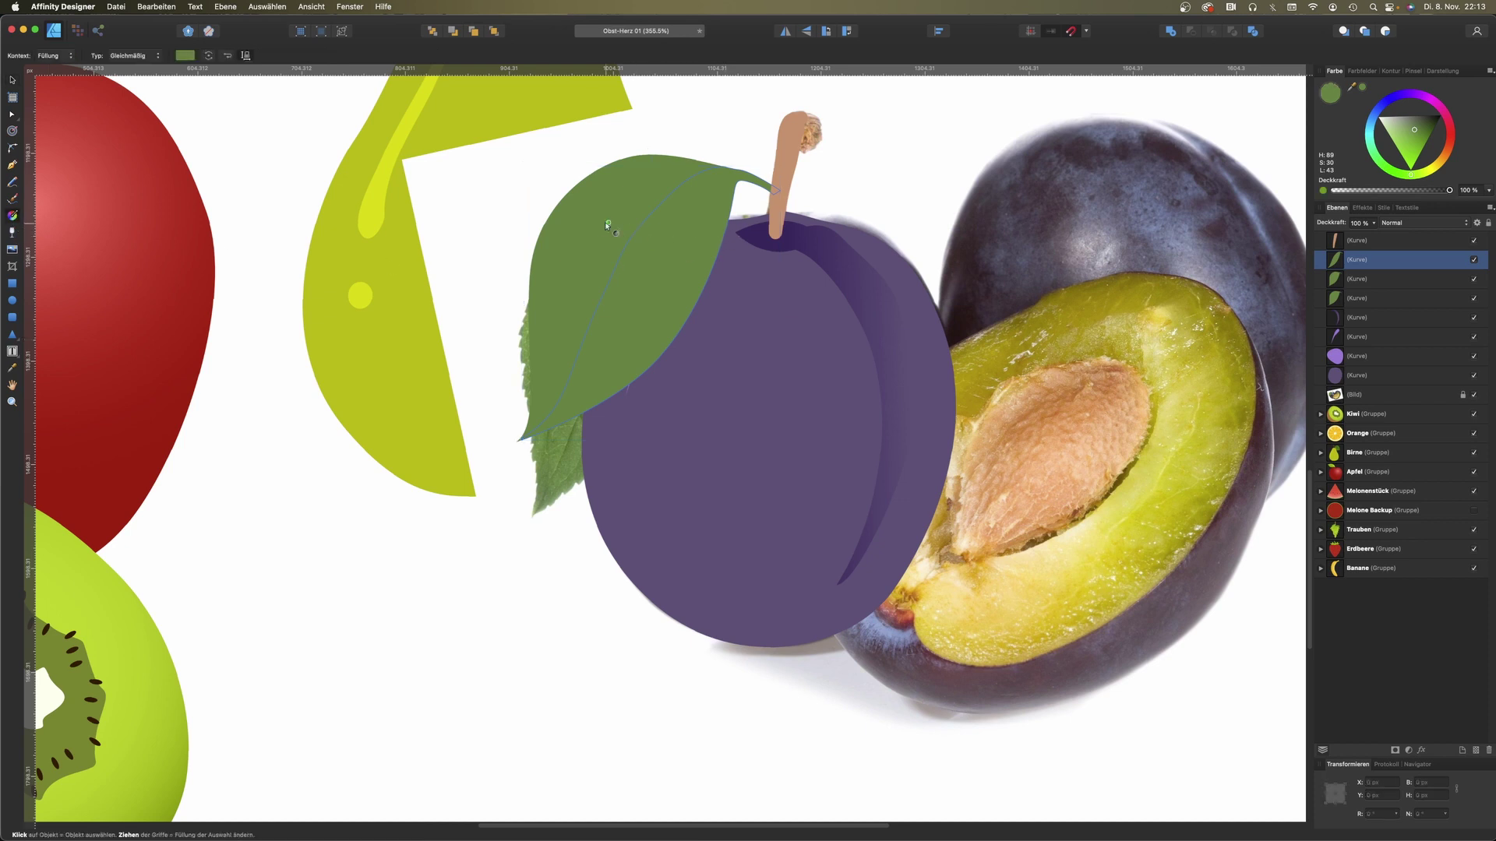
drag(593, 221, 787, 313)
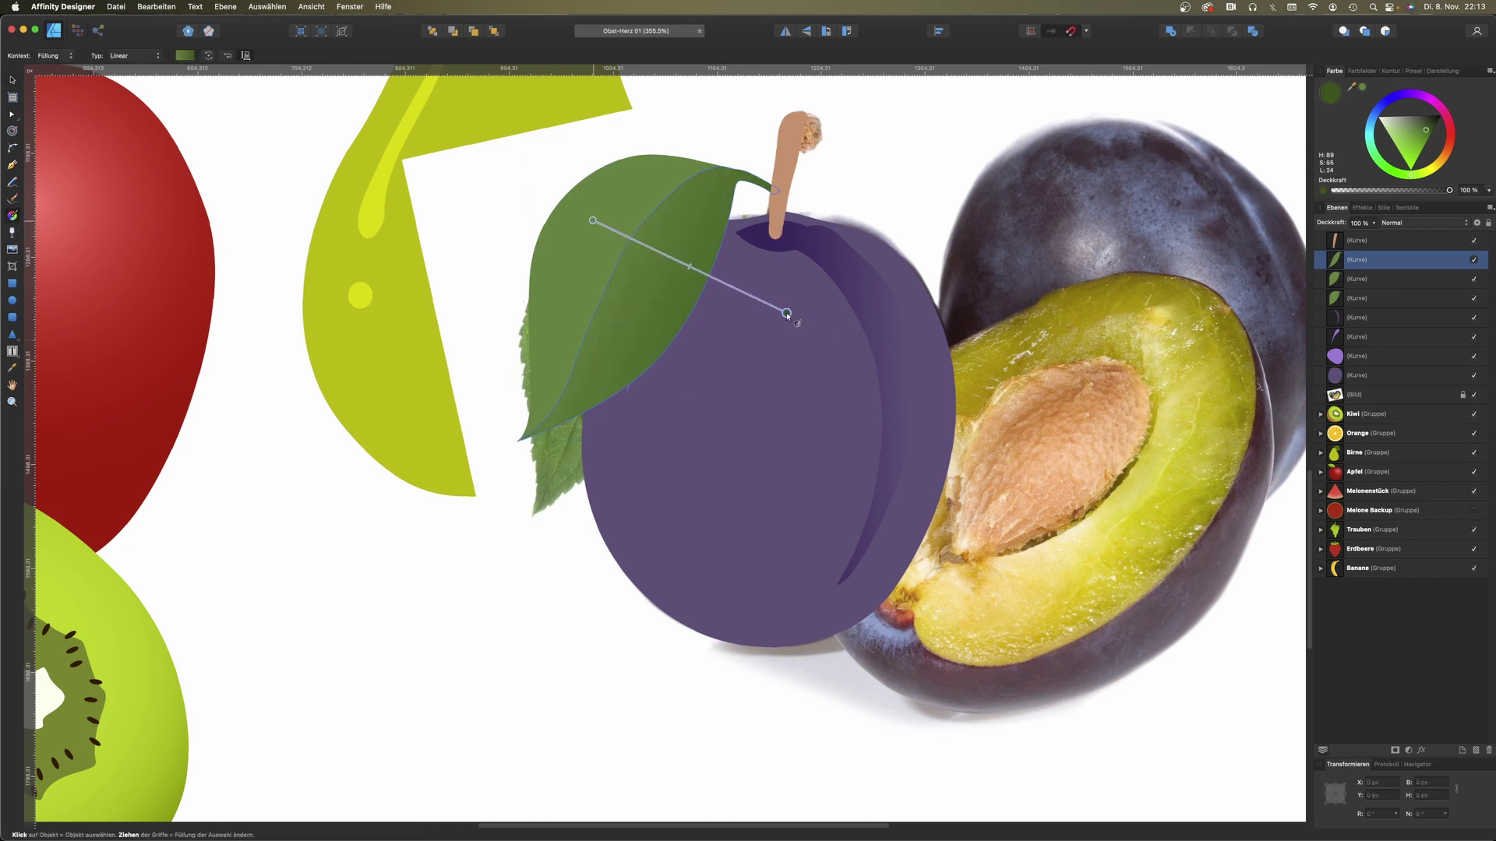
click(11, 81)
key(Escape)
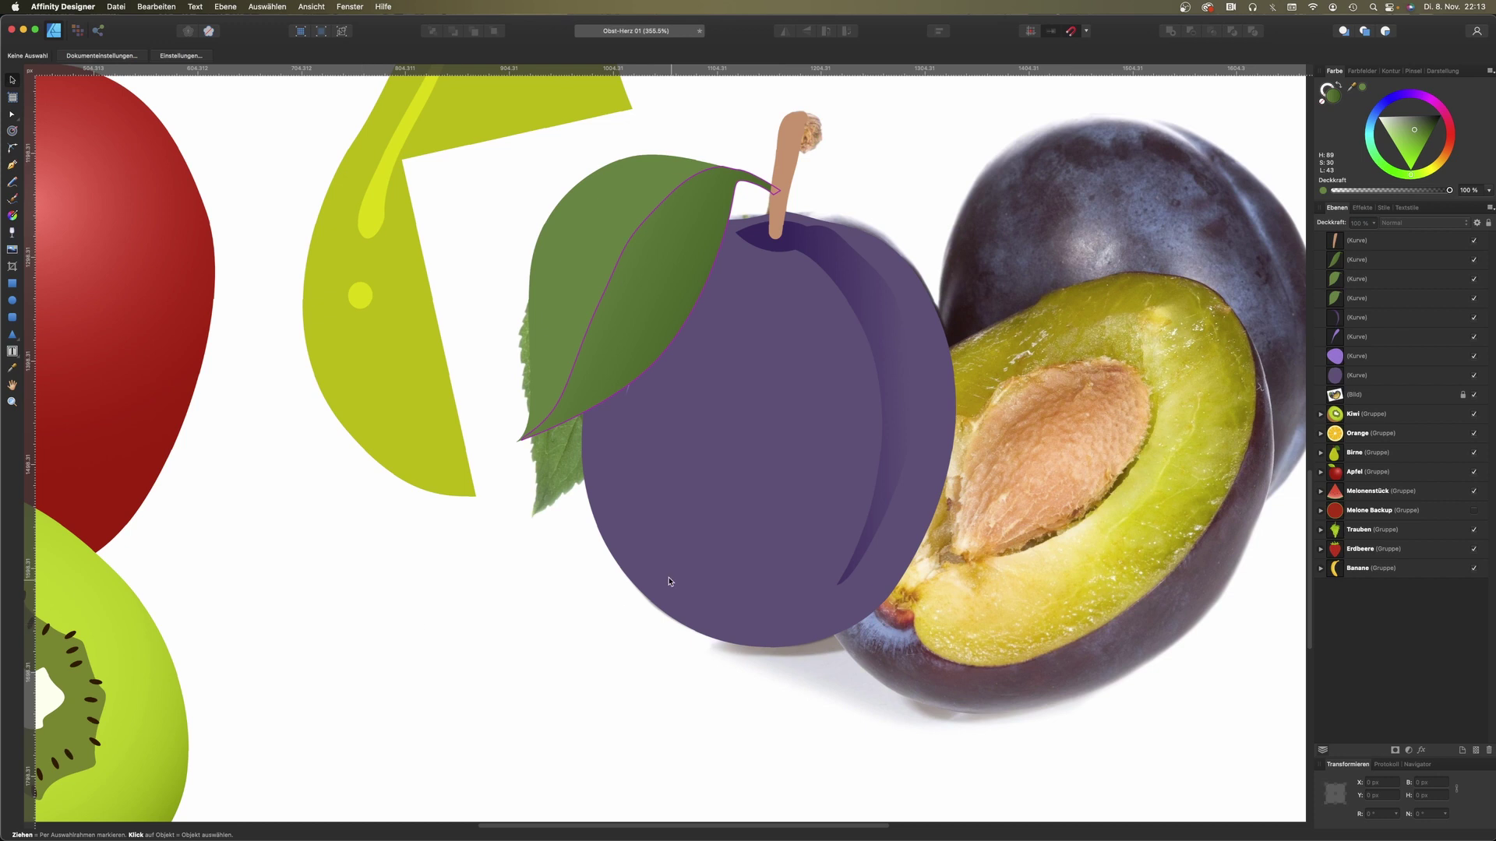
scroll(770, 575, down, 3)
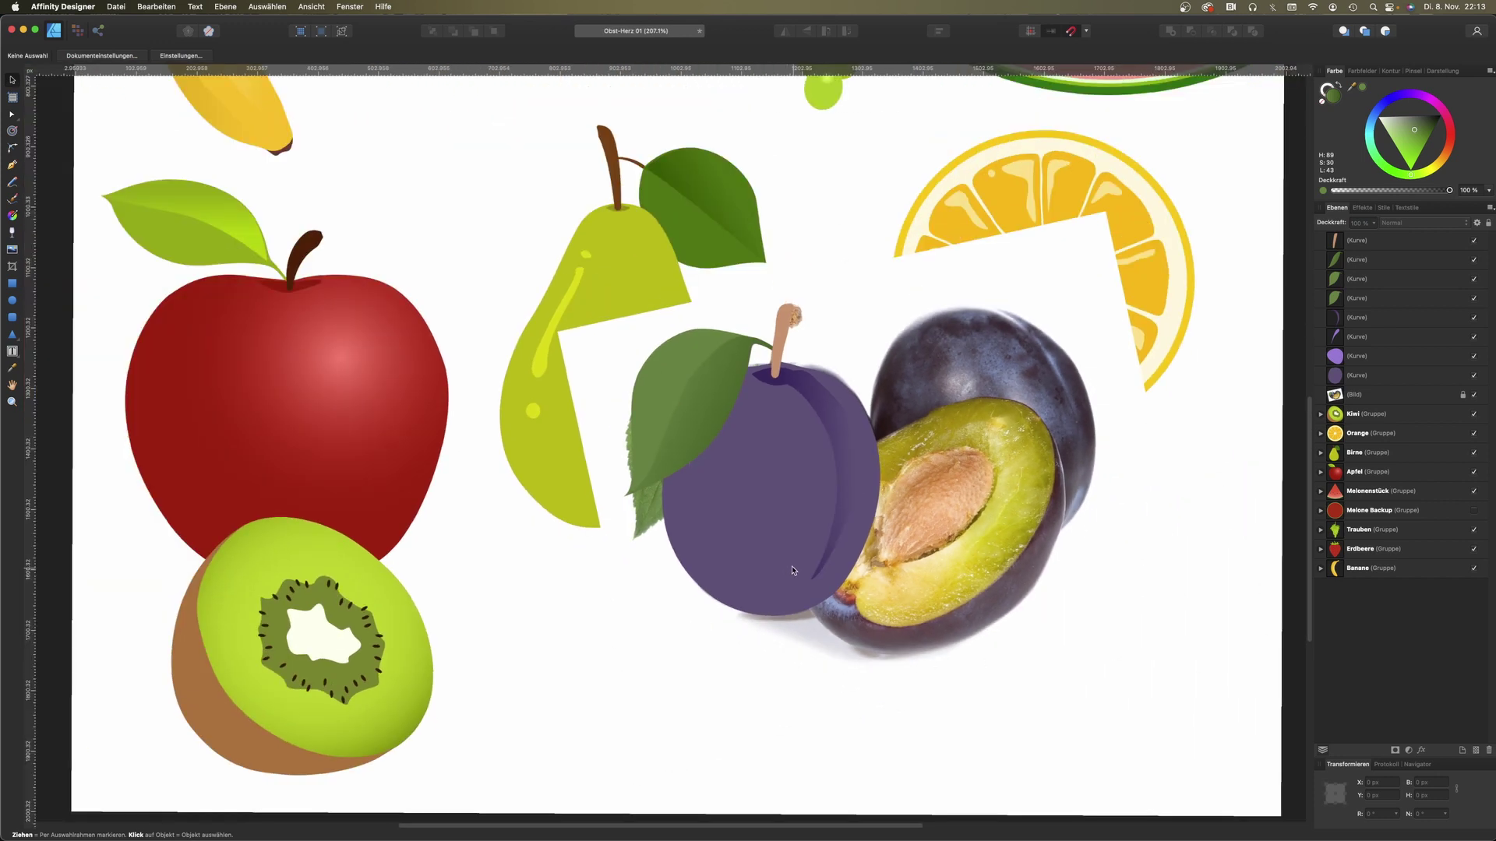
scroll(792, 570, up, 1)
scroll(792, 570, up, 2)
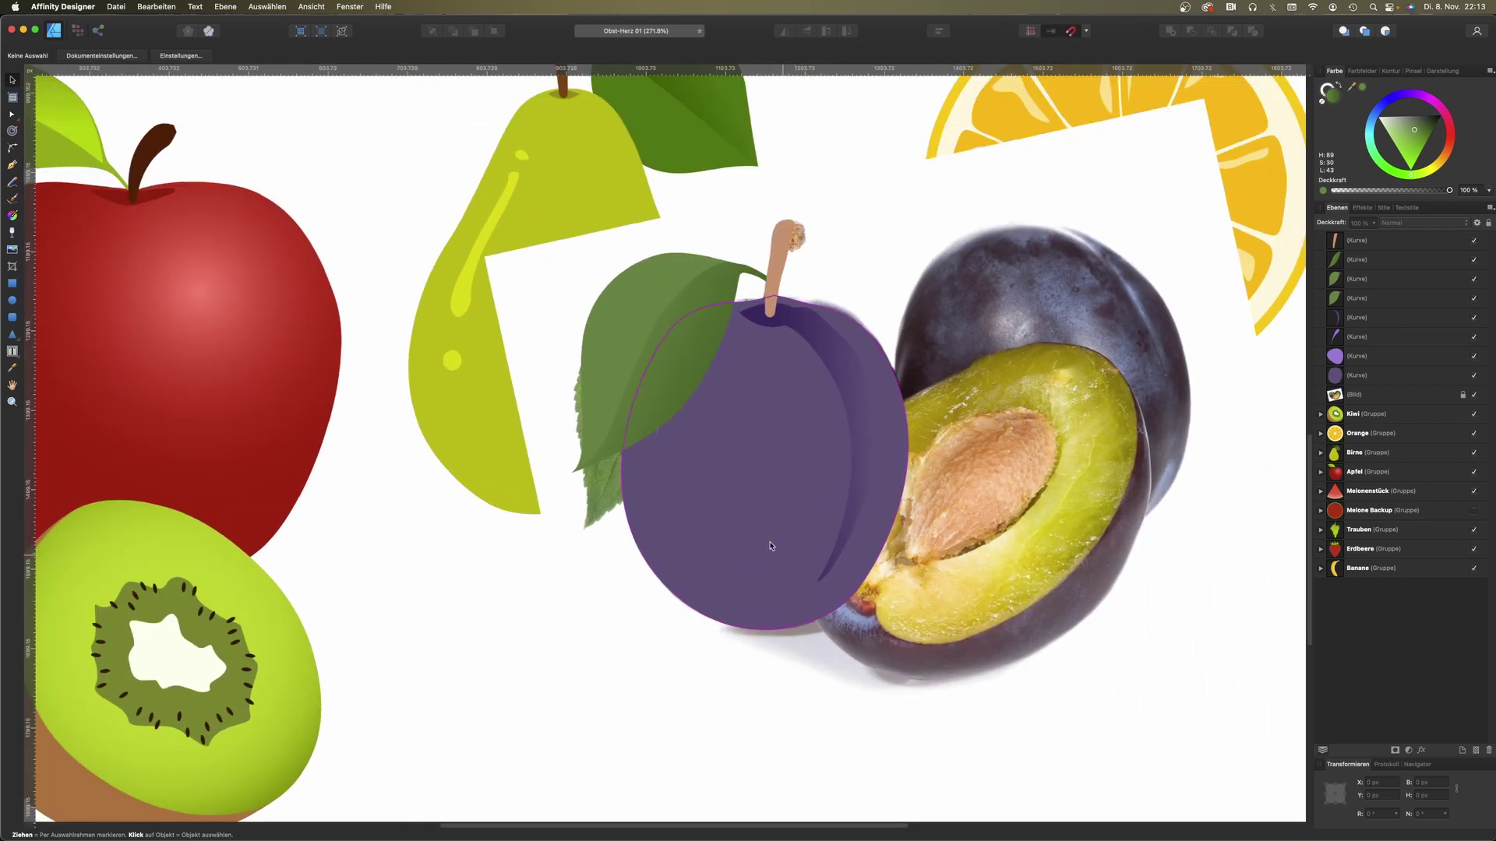
Step: Redraw the leaf gradient across its upper half, then copy a Himbeeren raspberry photo
click(679, 401)
click(13, 216)
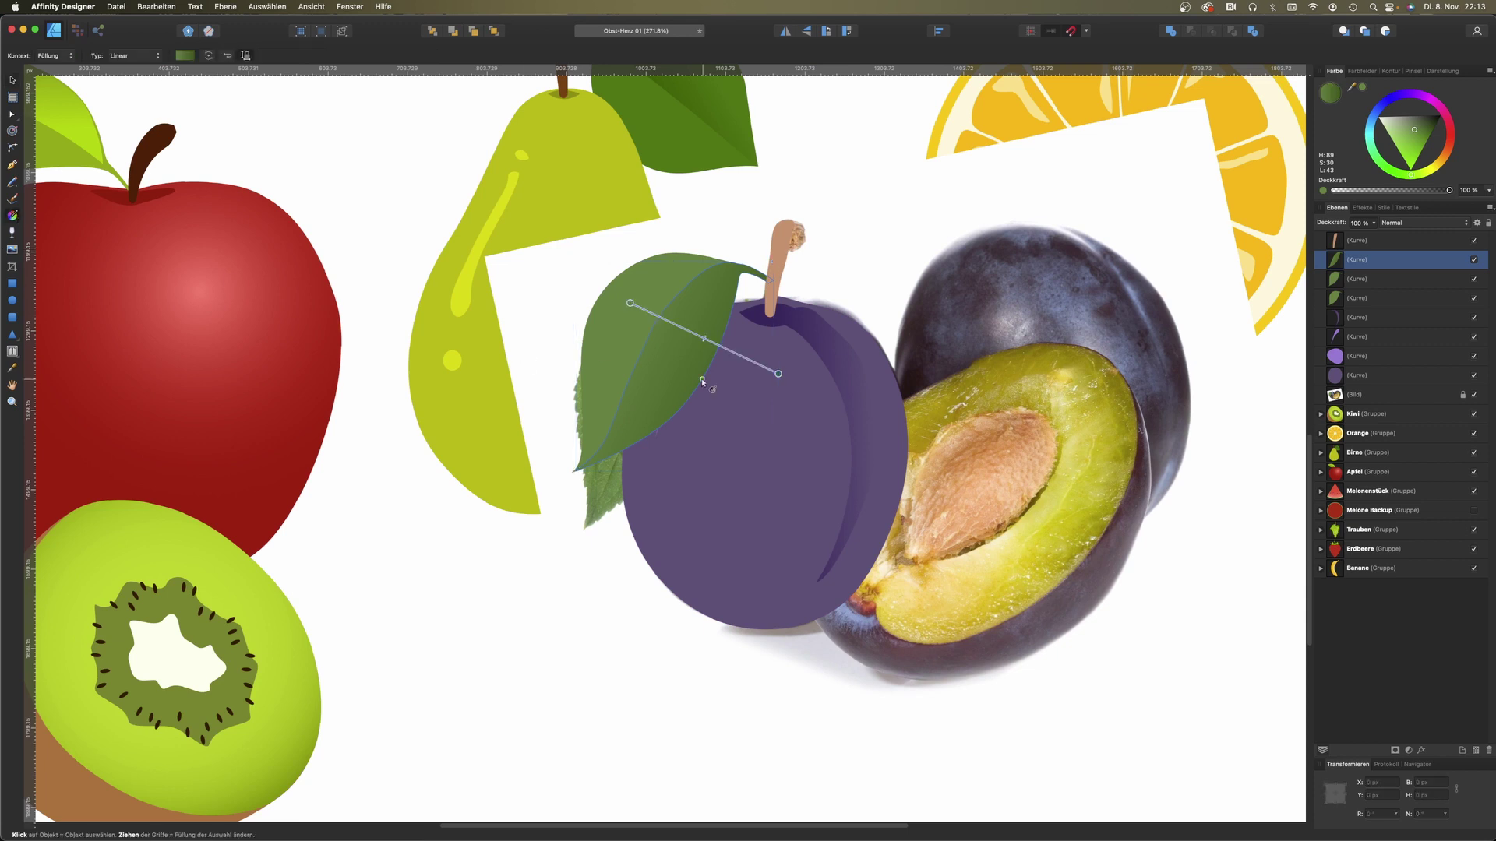
mouse_move(631, 302)
mouse_down()
mouse_move(642, 268)
mouse_move(722, 373)
mouse_up()
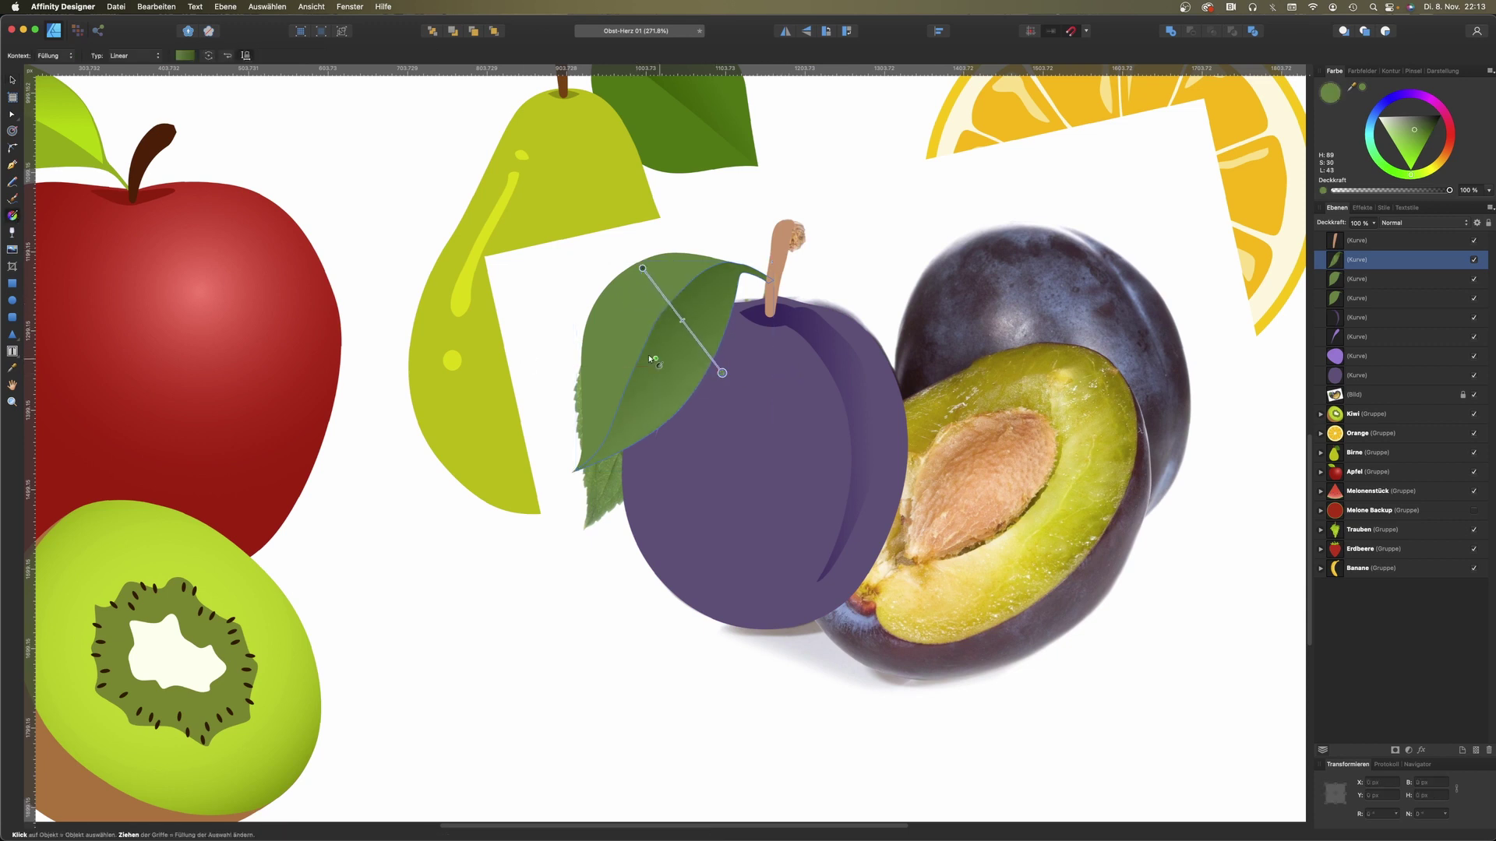
click(12, 79)
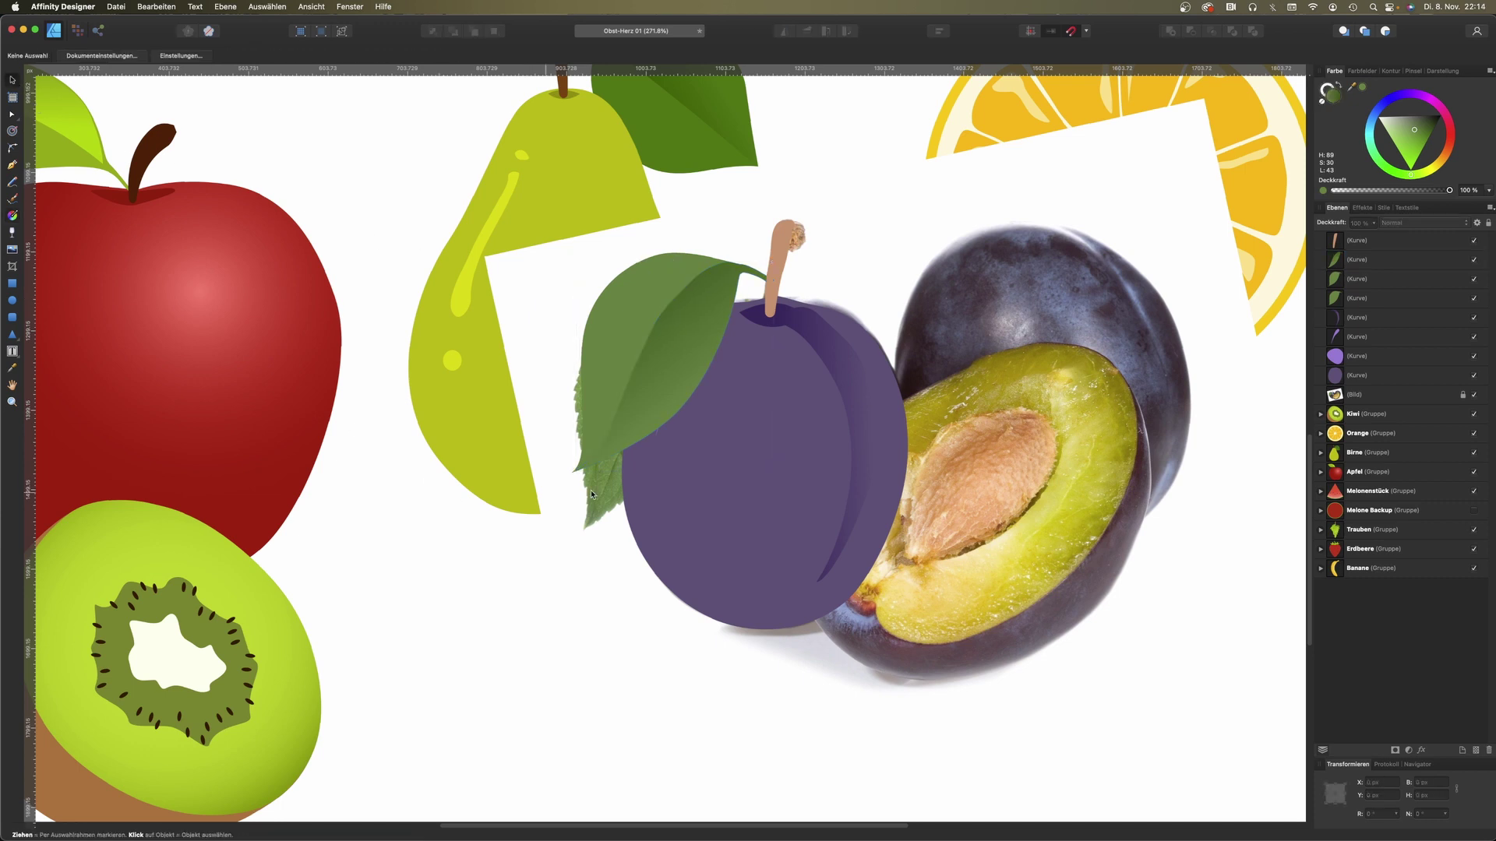
key(Escape)
scroll(790, 507, down, 3)
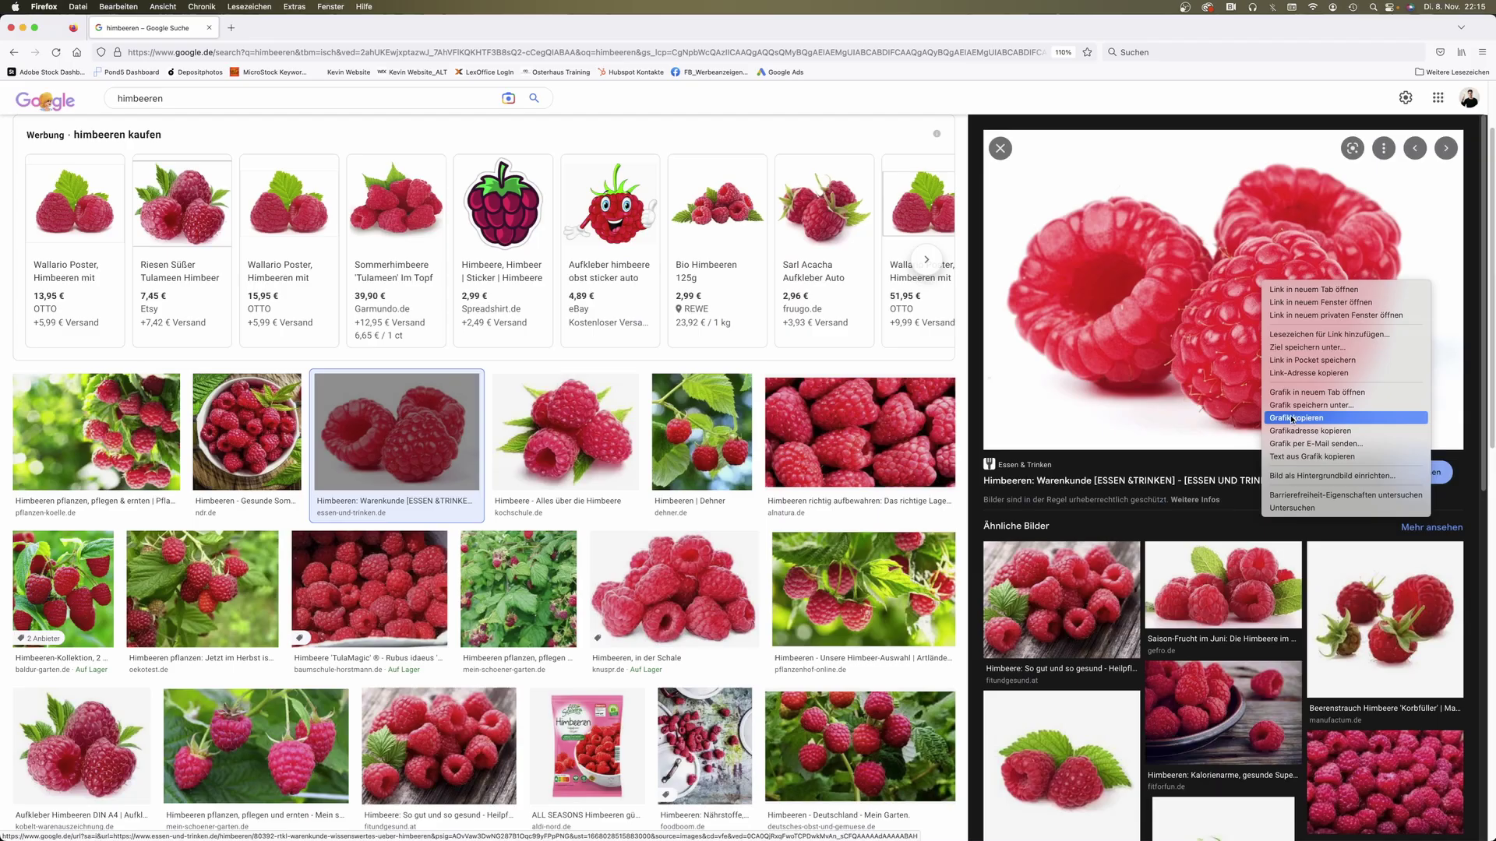
click(1292, 418)
Step: Paste the raspberry photo centre-right on the page, zoom in and lock it
key(super+Tab)
key(super+v)
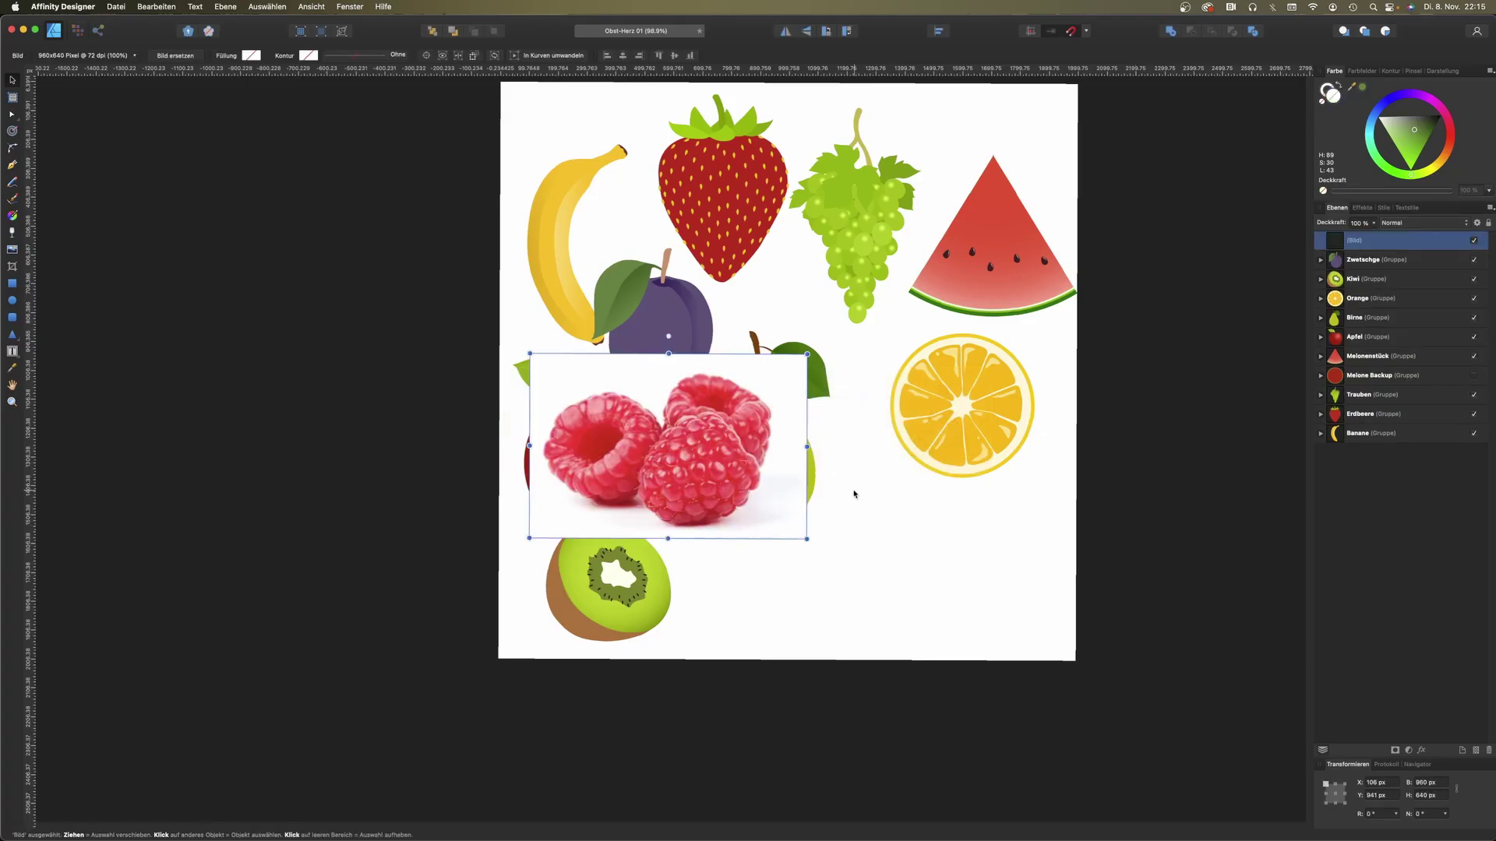
drag(739, 459, 907, 383)
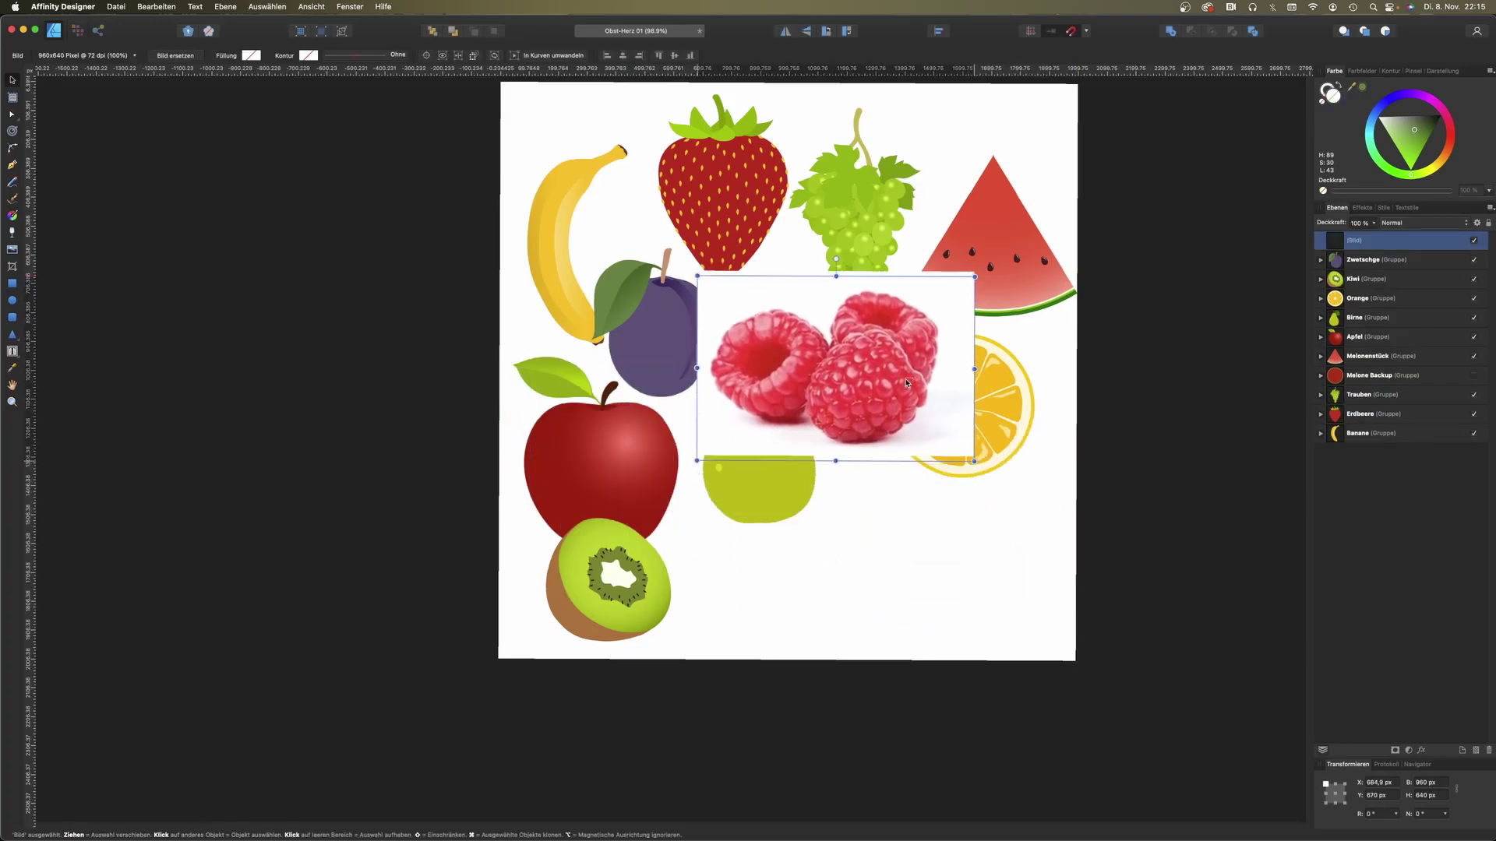
scroll(906, 382, up, 2)
scroll(857, 378, up, 5)
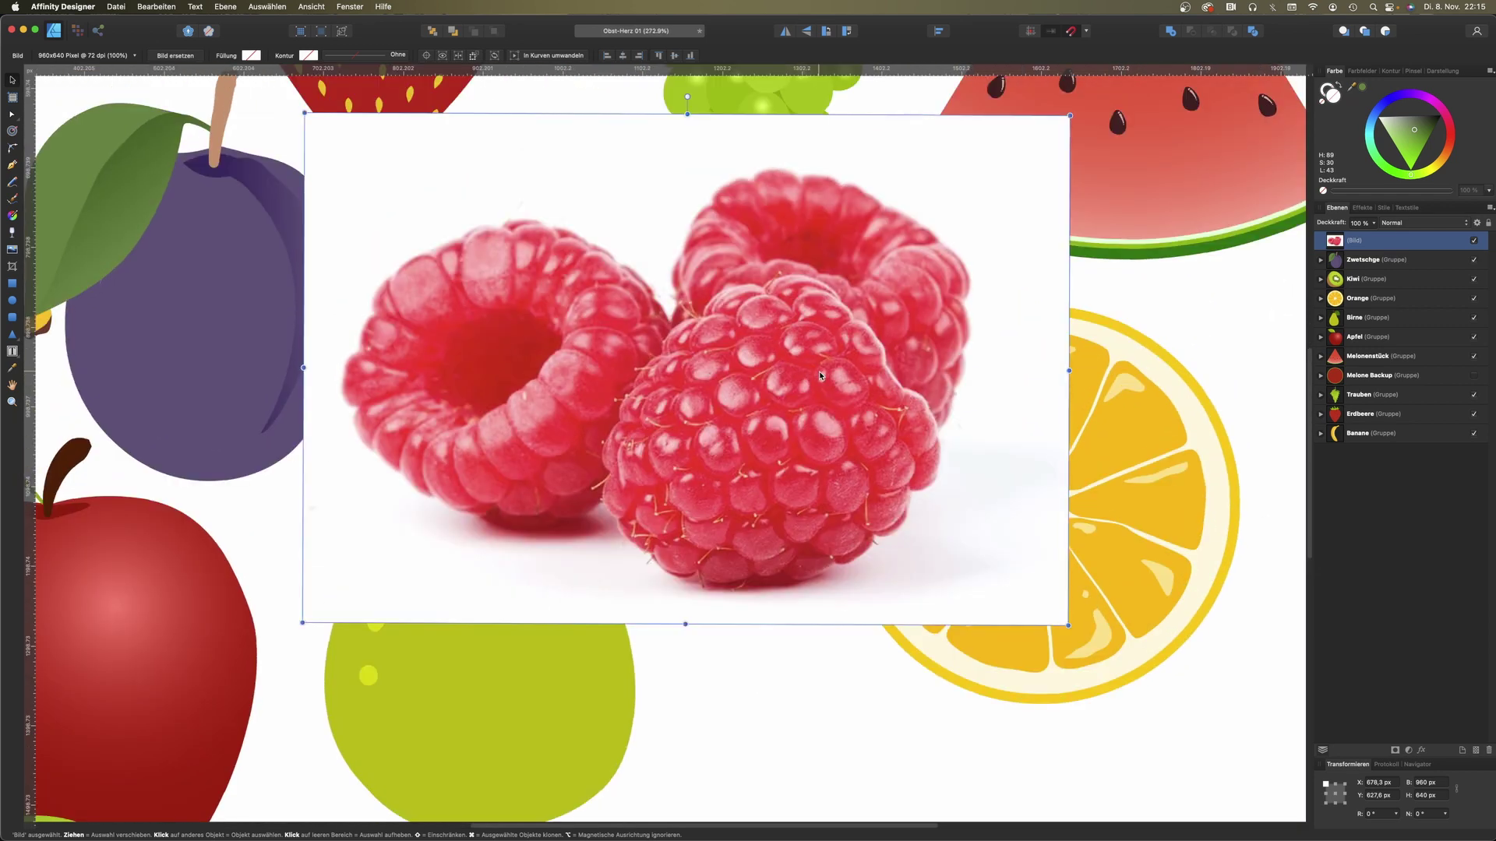
key(super+l)
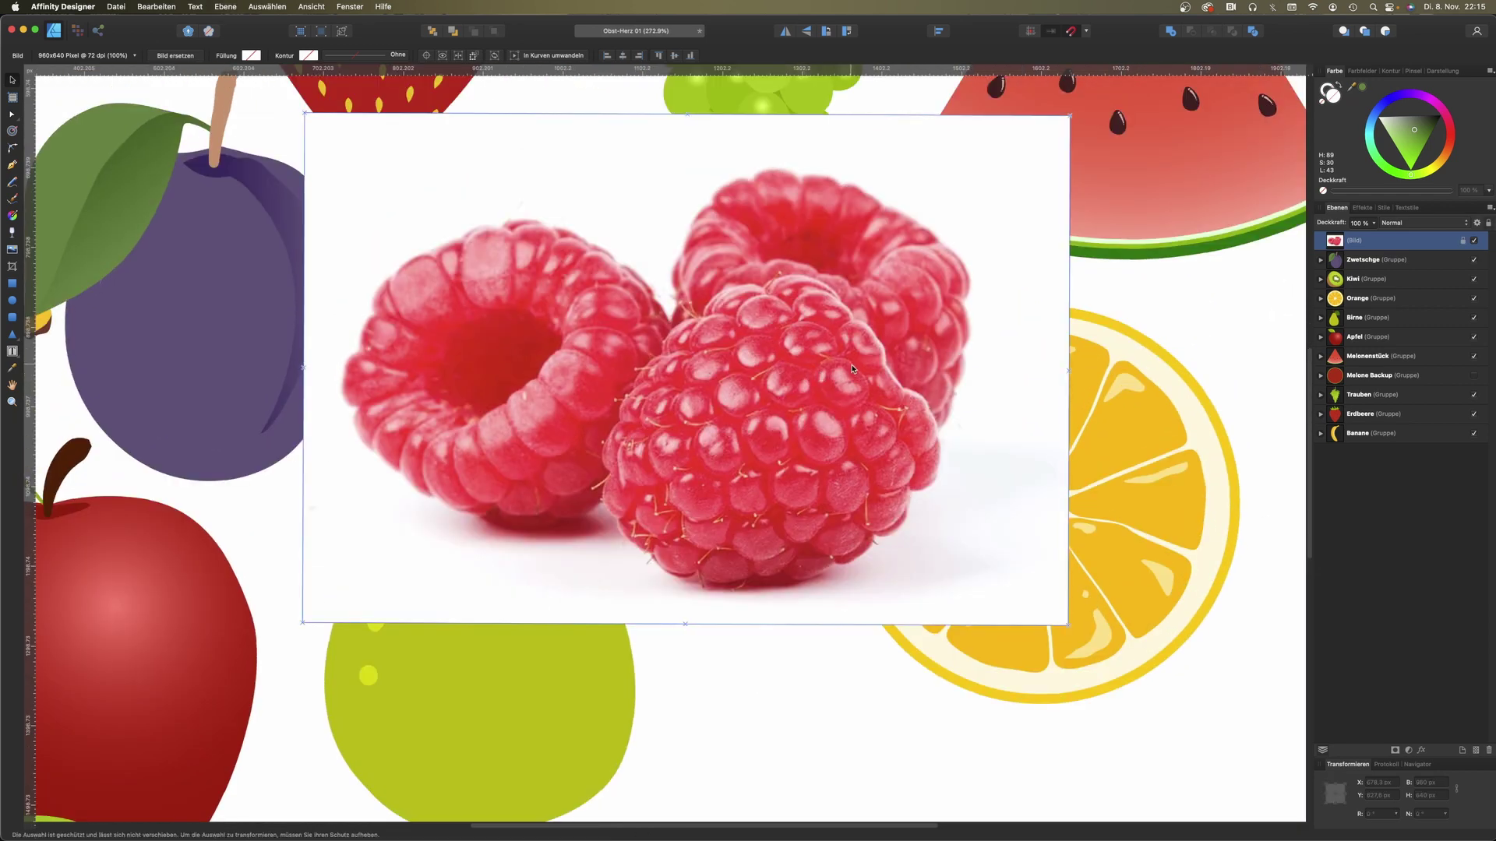
Step: Trace the front raspberry's top edge with five Pen nodes
key(p)
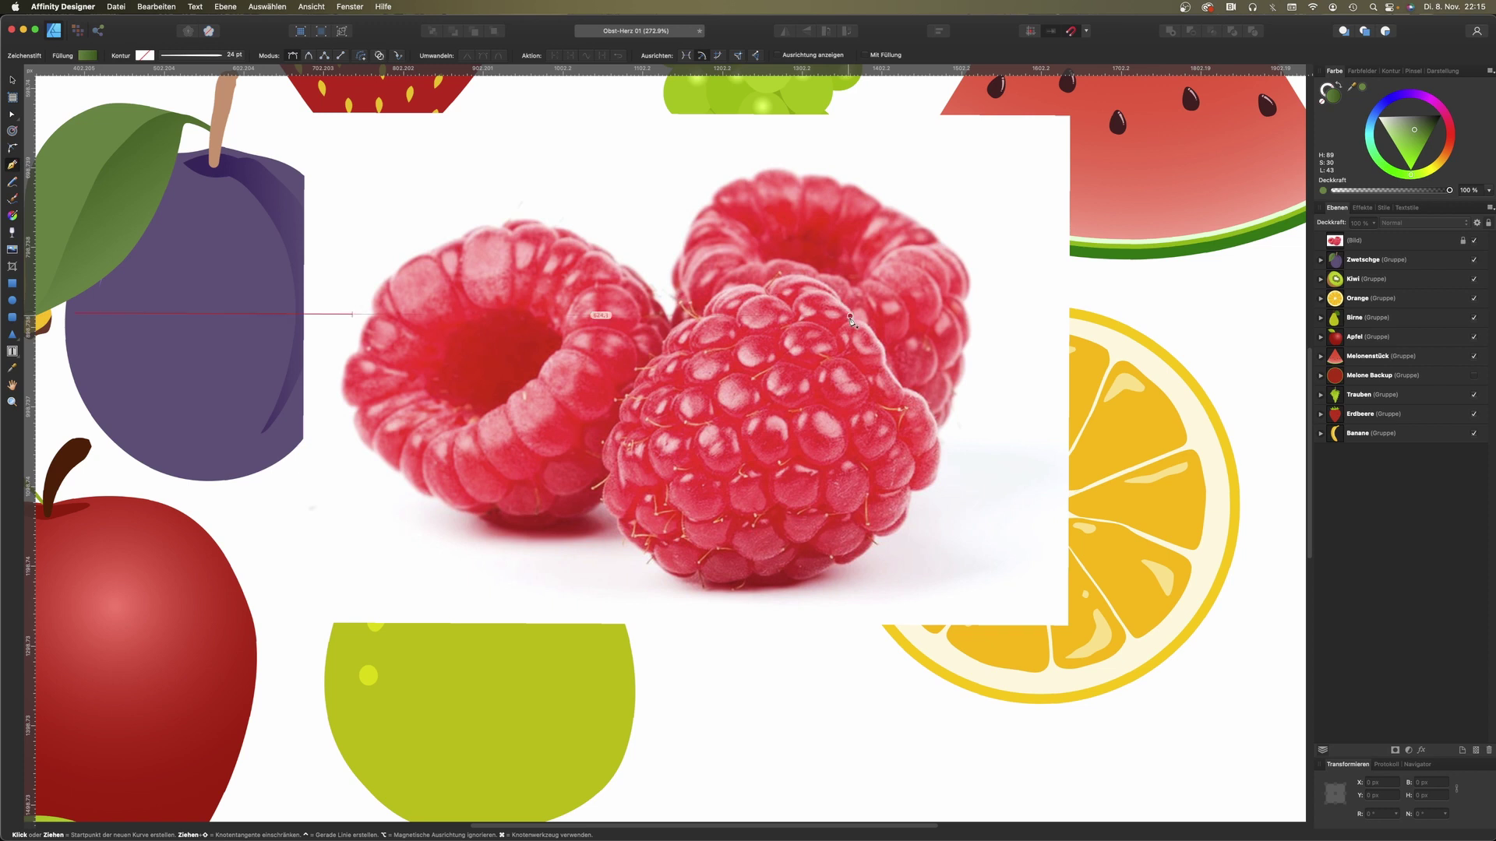
click(853, 316)
click(839, 301)
click(810, 280)
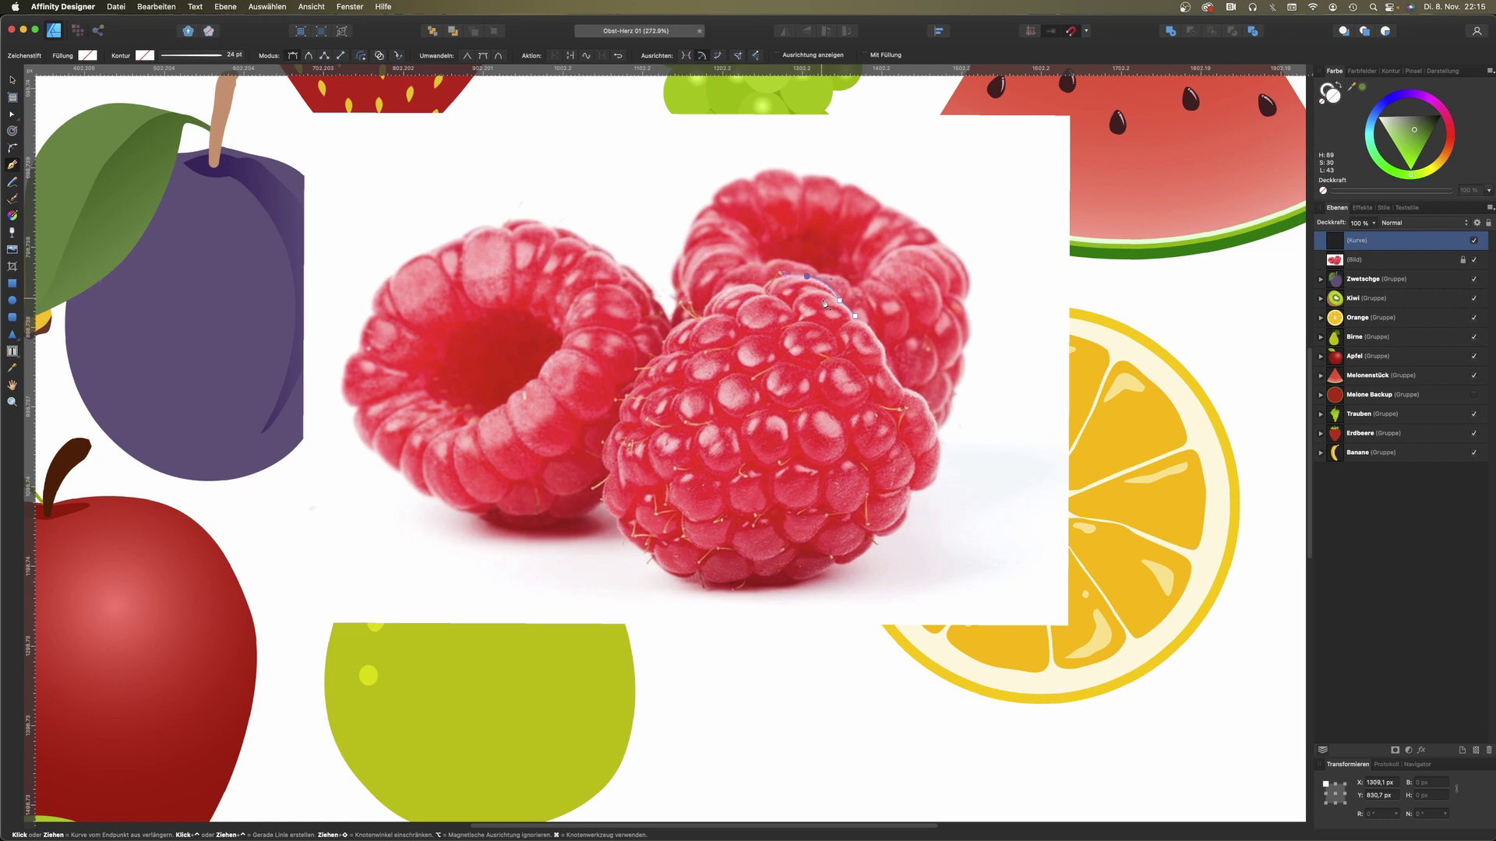
click(730, 290)
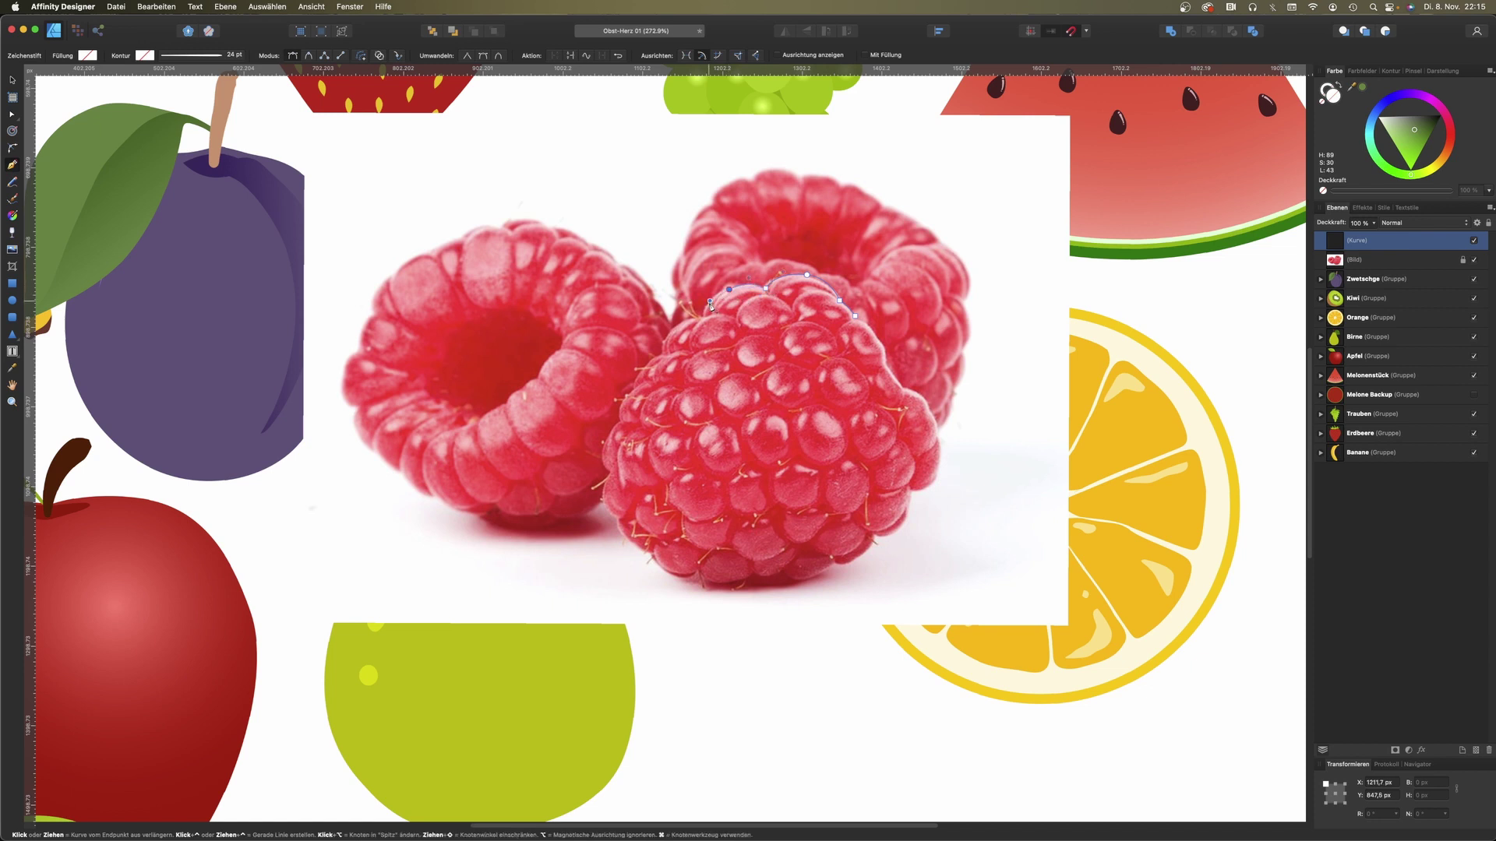
click(708, 317)
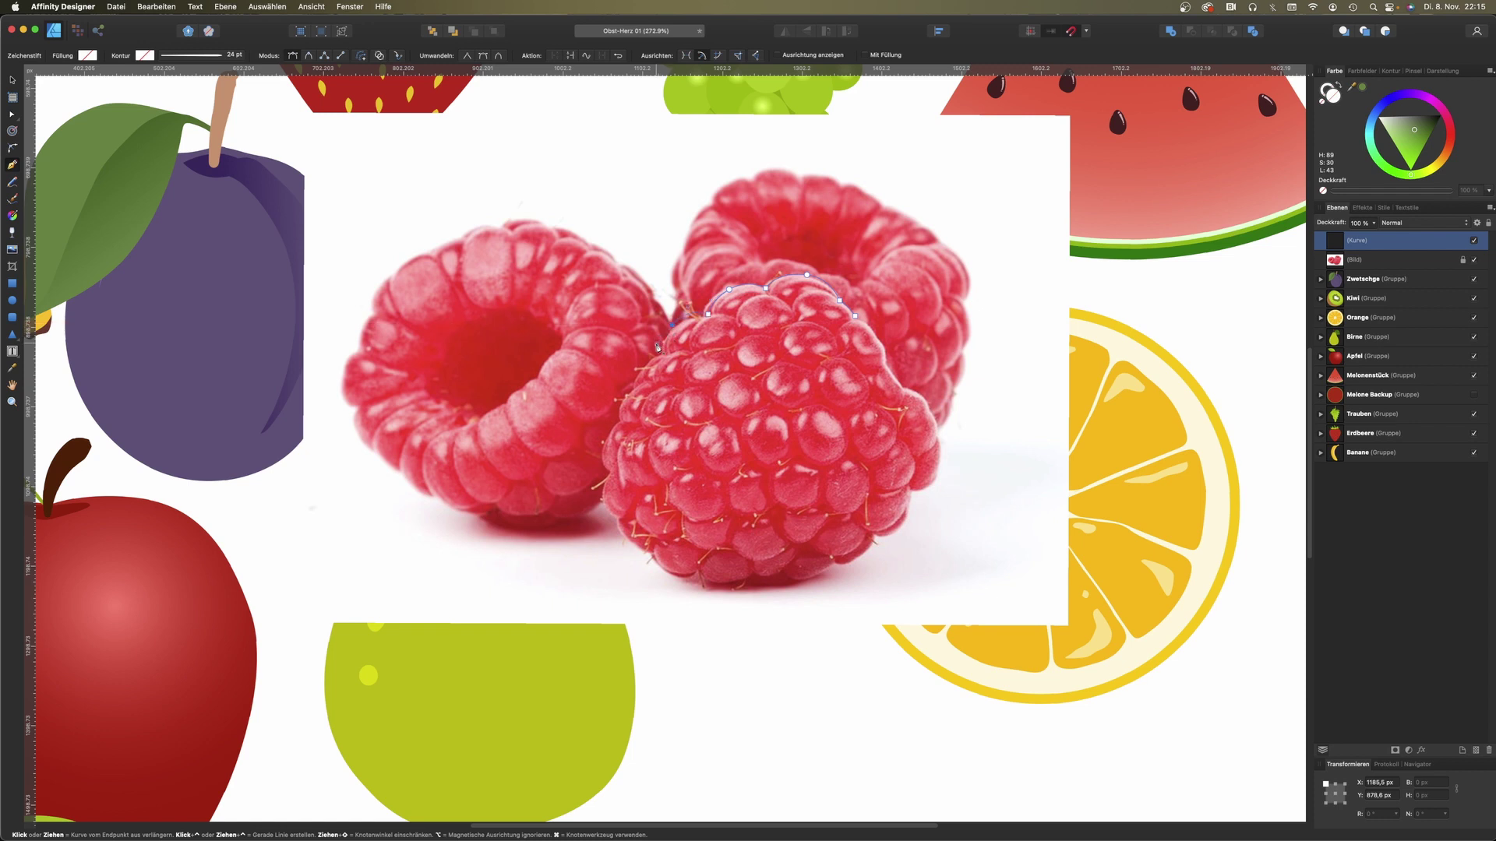
Step: Continue the Pen outline down the raspberry's left, bottom and right edges and close it
click(663, 355)
click(636, 389)
click(620, 420)
click(609, 469)
click(619, 518)
click(662, 572)
click(723, 585)
click(833, 560)
click(909, 516)
click(935, 433)
click(854, 315)
key(a)
Step: Fill the raspberry with red sampled from the photo, fine-tuned to crimson
mouse_move(1351, 91)
mouse_down()
mouse_move(524, 390)
mouse_move(561, 499)
mouse_up()
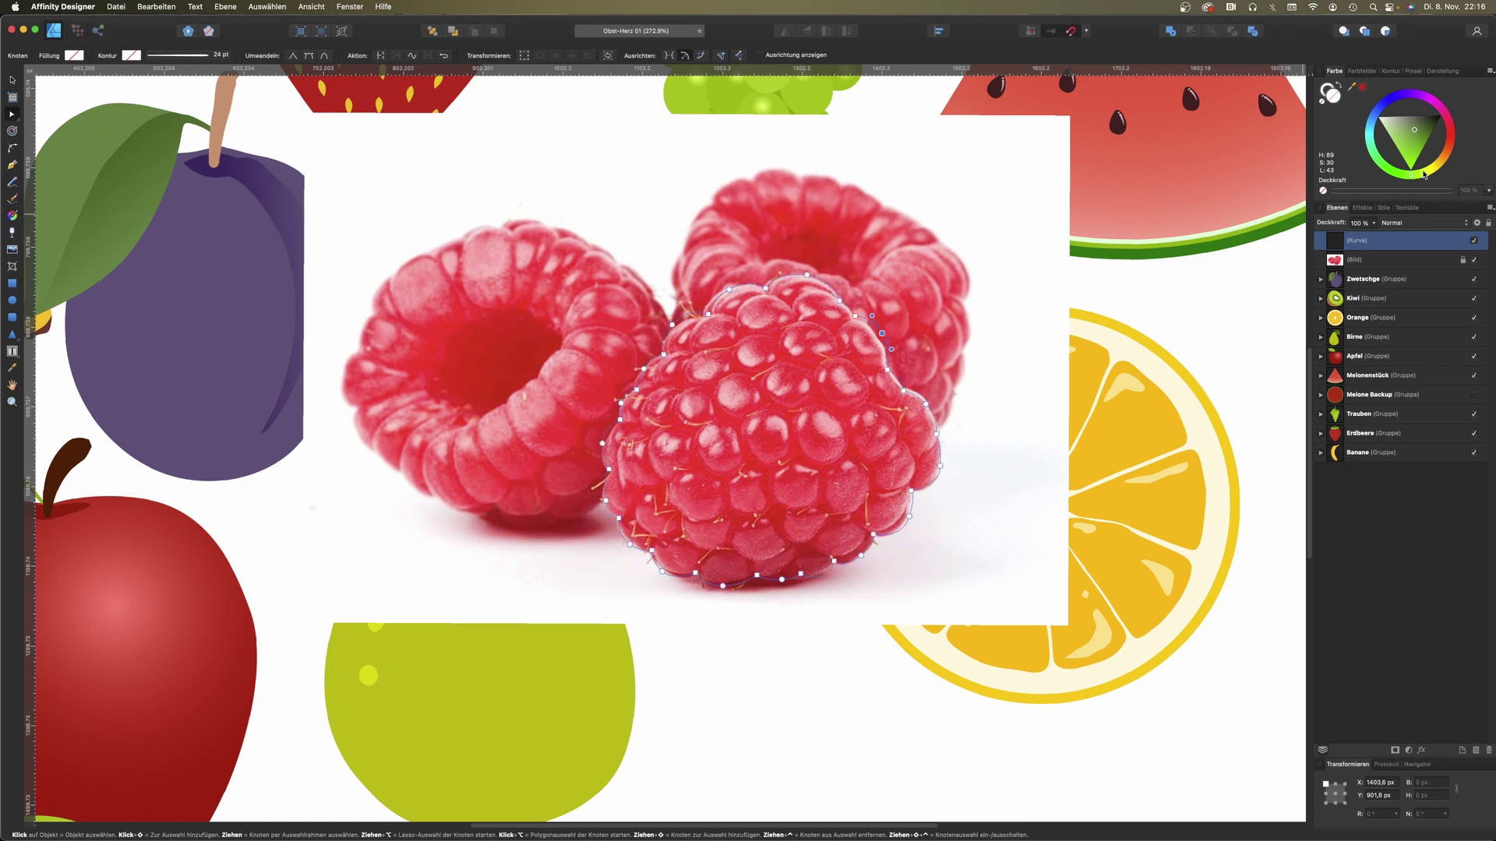
click(1362, 89)
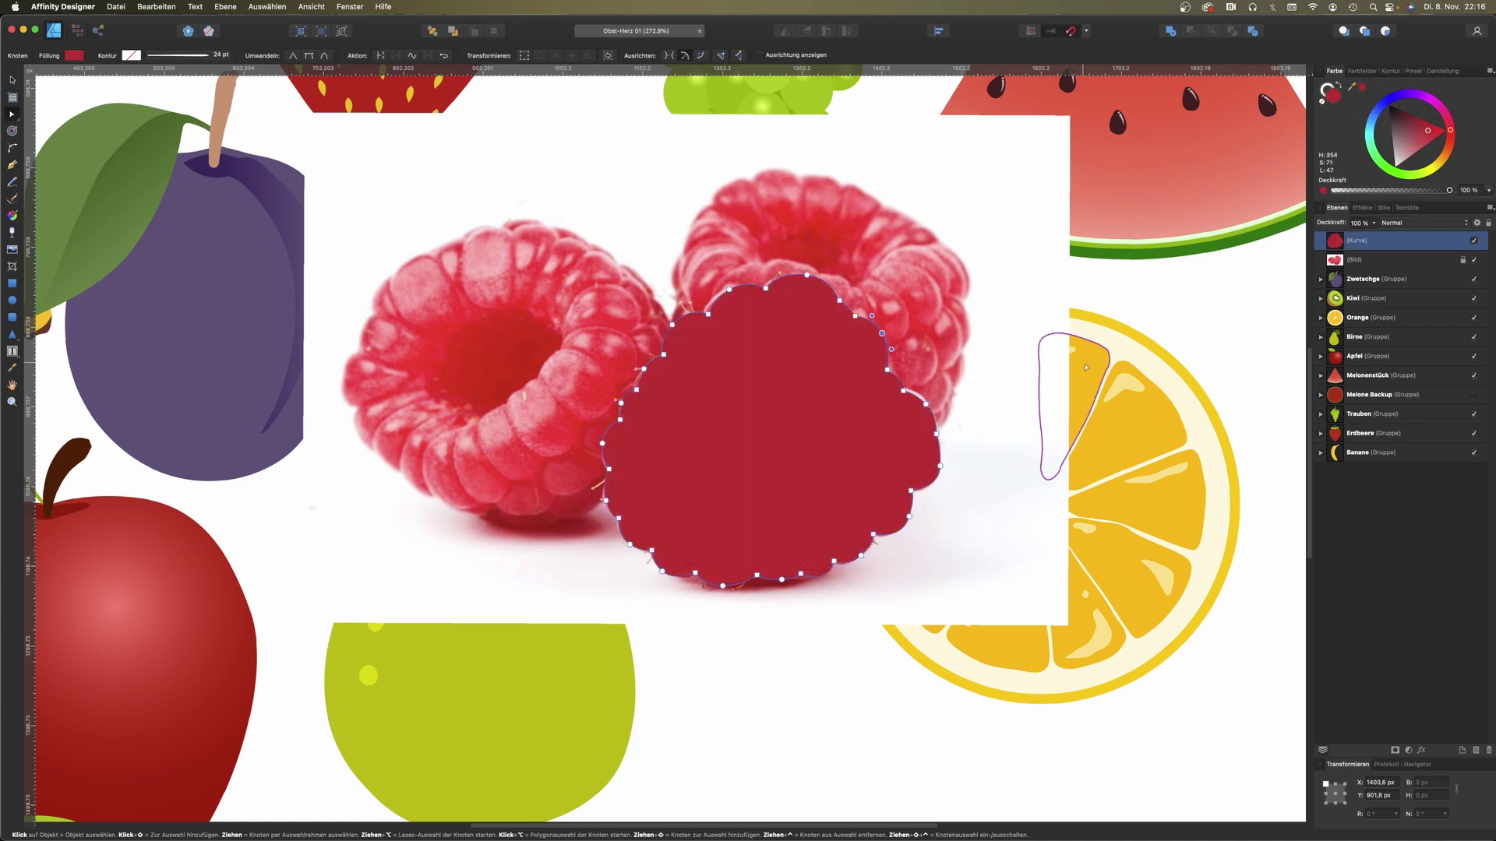
drag(1428, 134, 1428, 137)
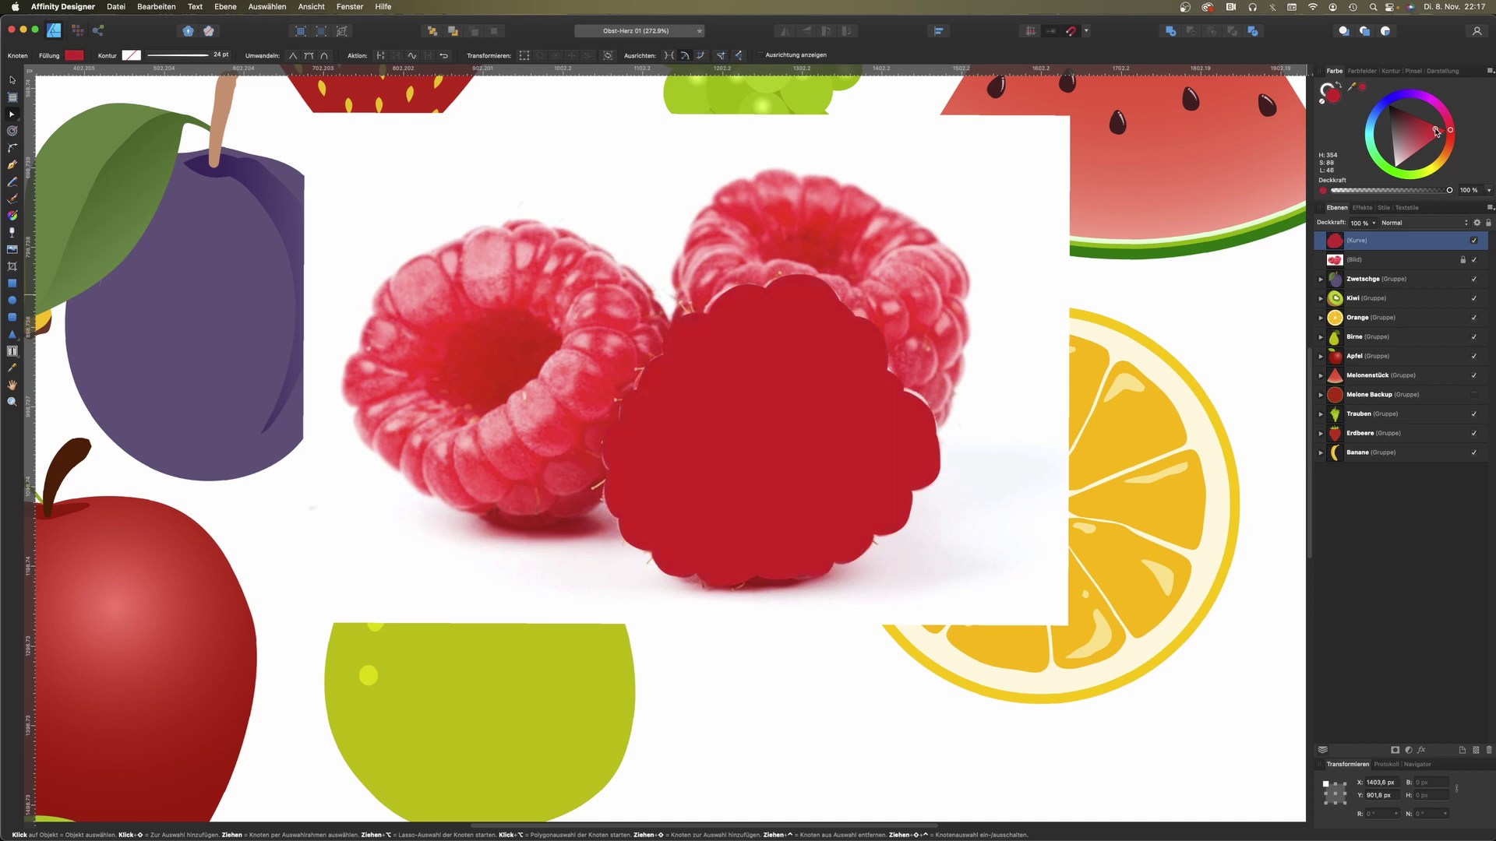
drag(1436, 132, 1433, 129)
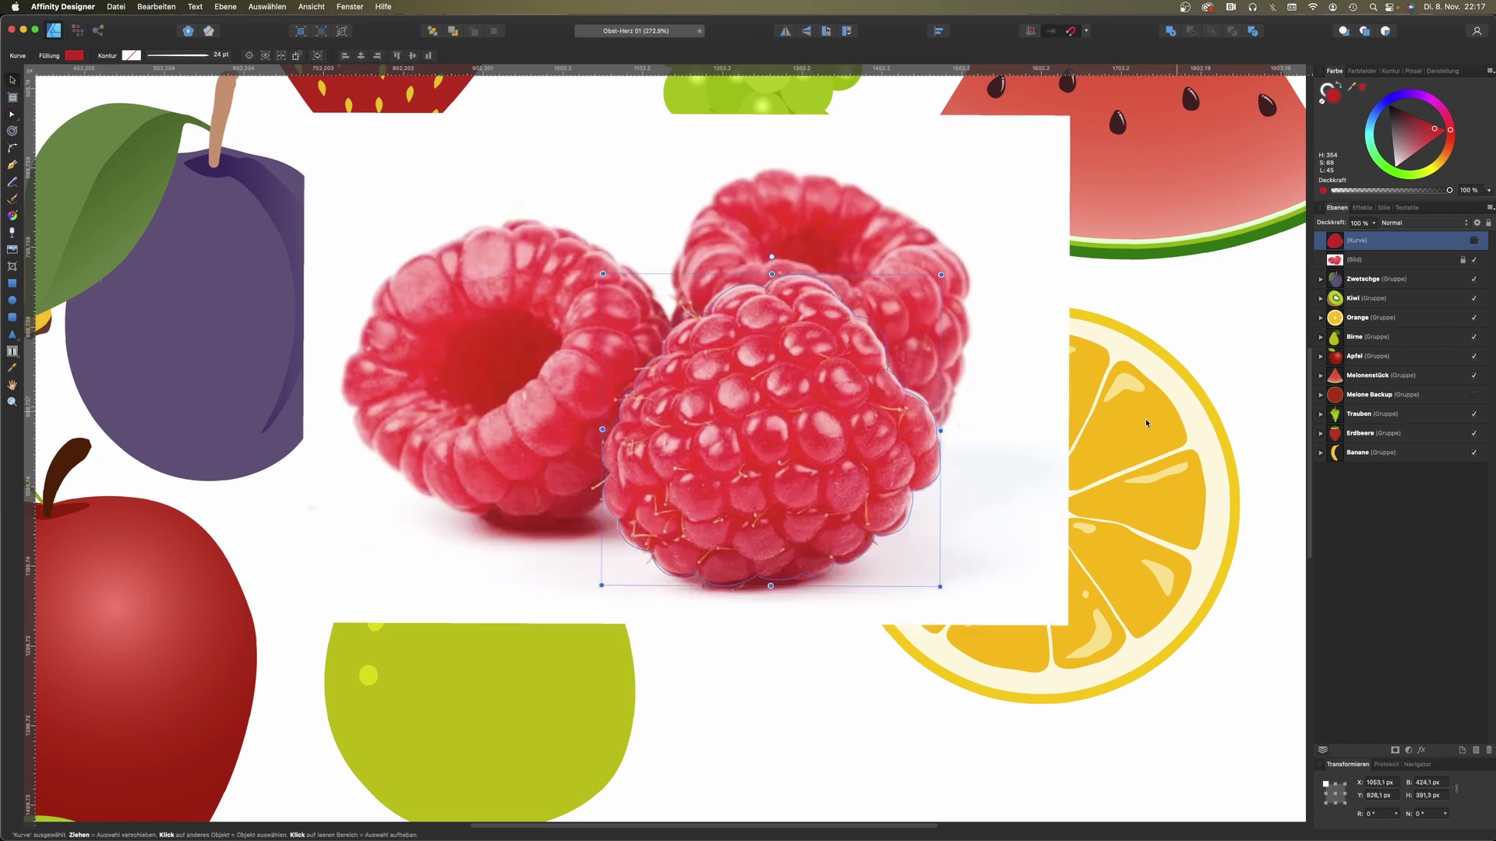
click(14, 165)
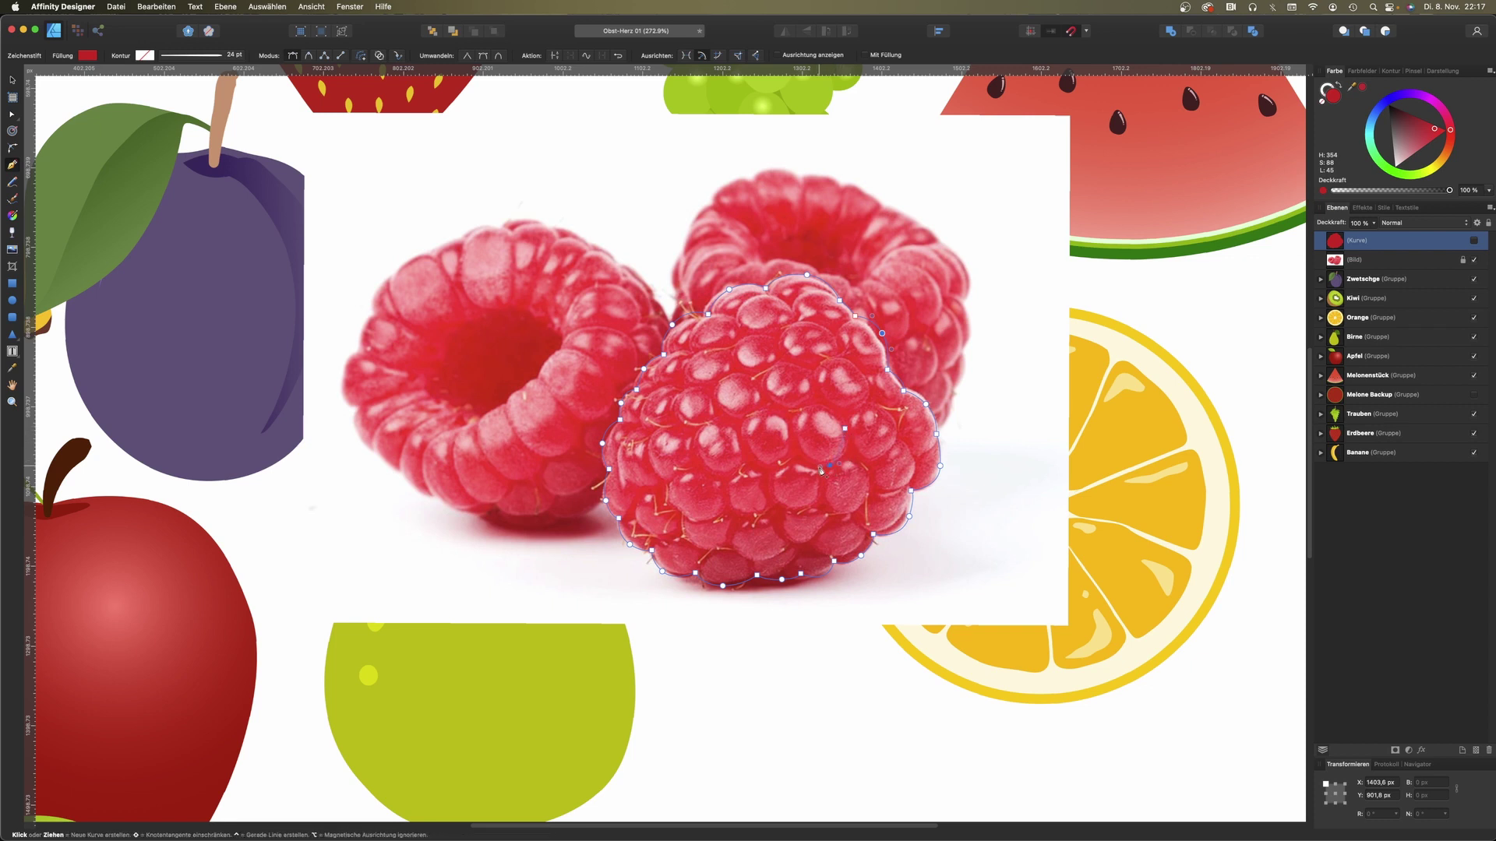
Step: Draw the first shading crescent on the raspberry and fill it darker red
click(801, 450)
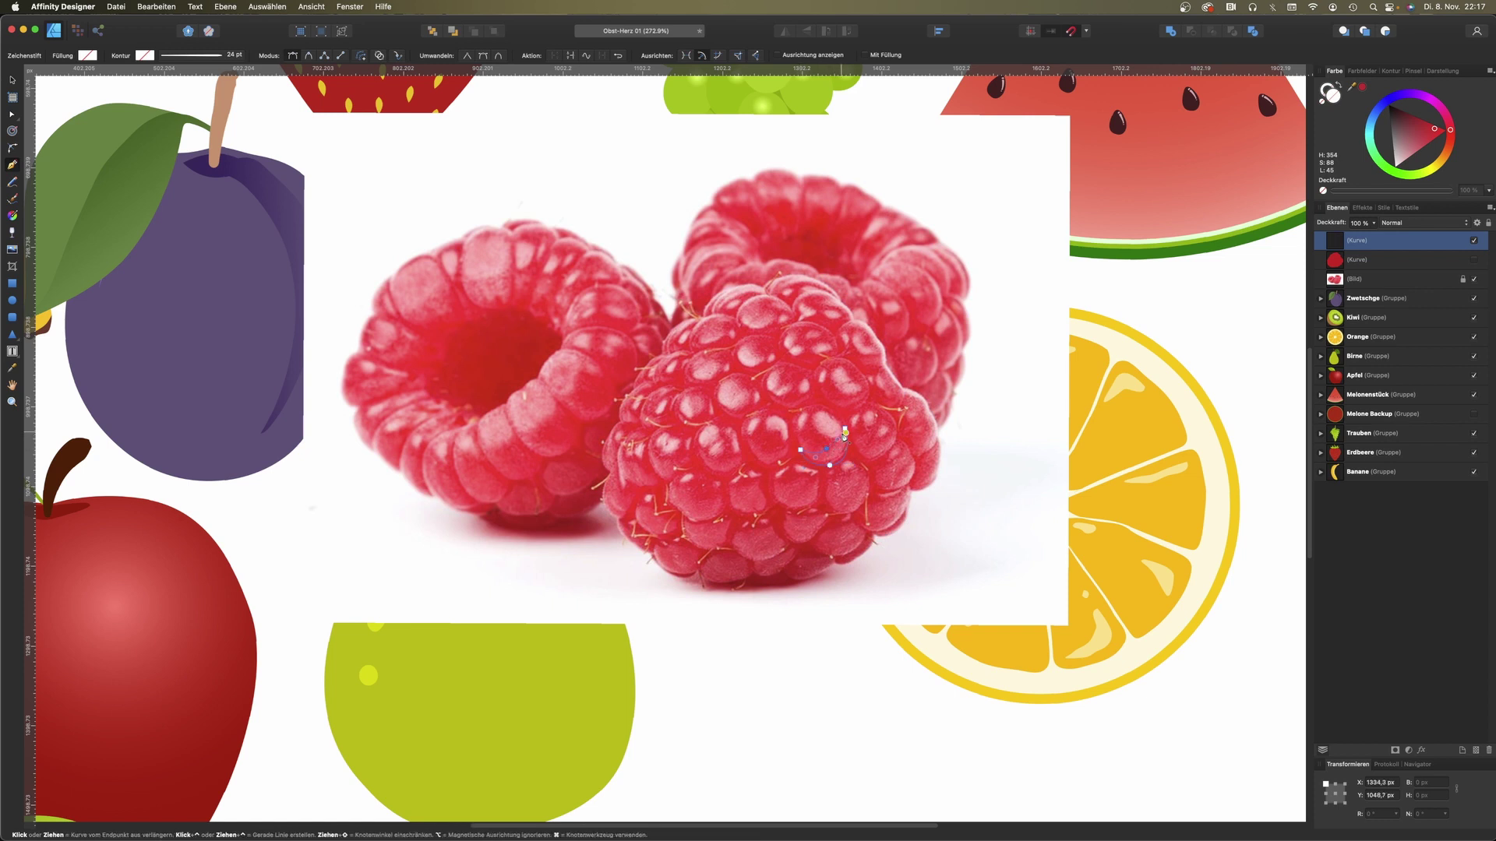
click(1474, 260)
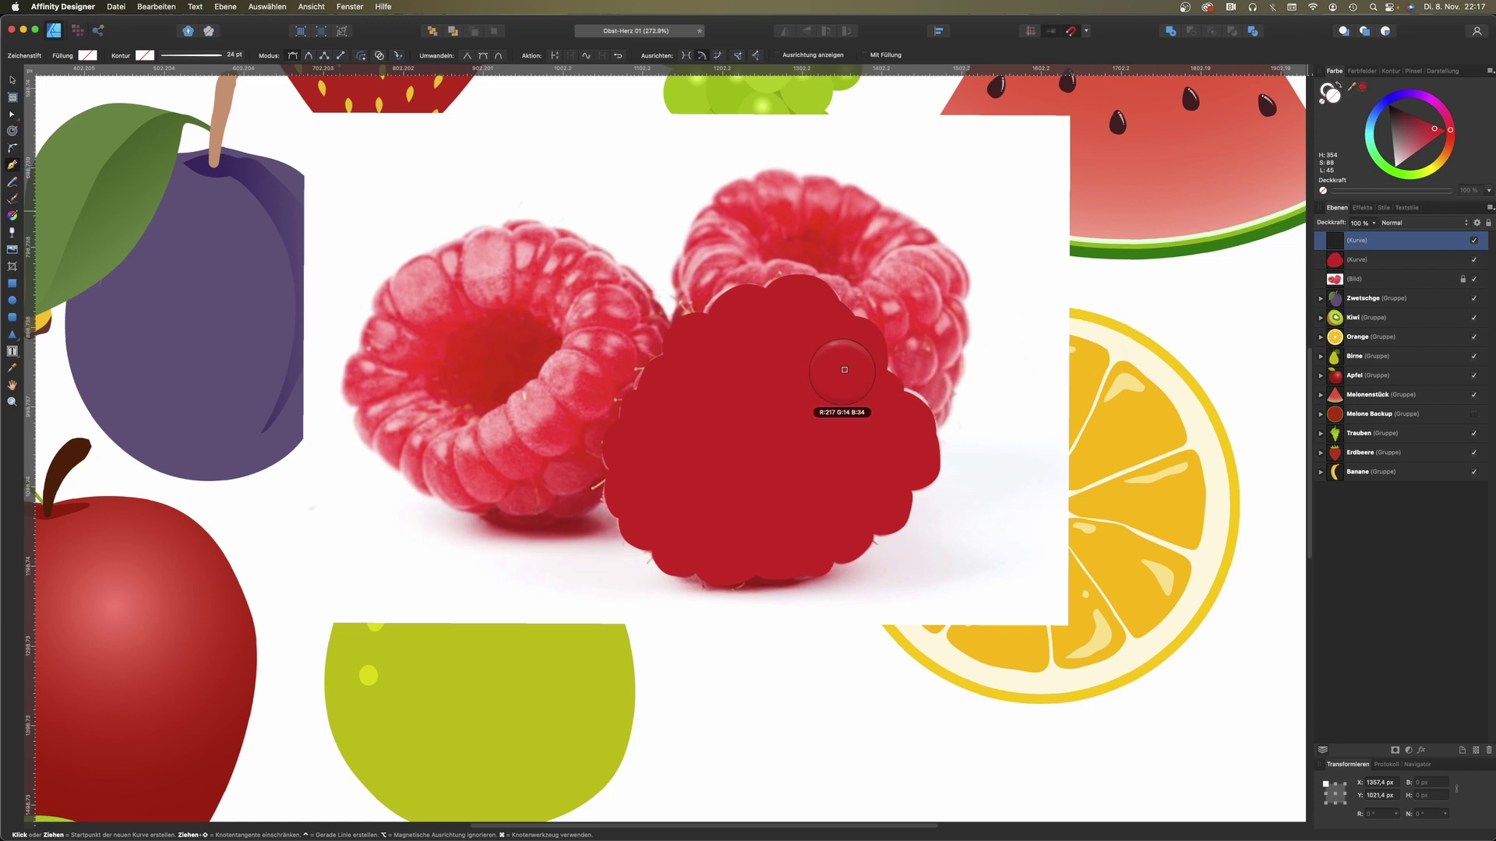
click(1362, 88)
drag(1432, 133, 1429, 130)
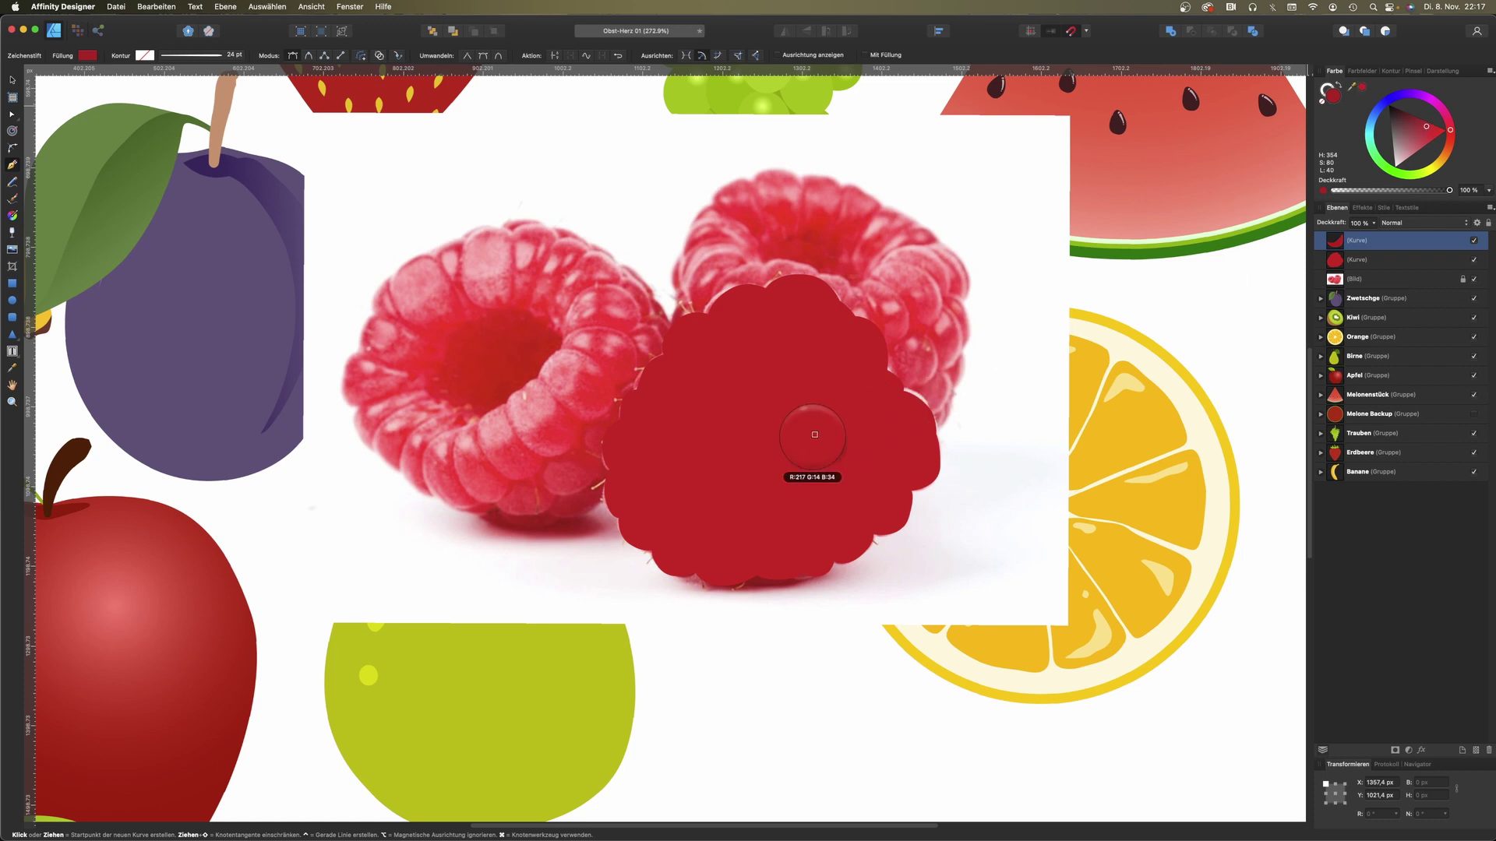
drag(841, 460, 847, 470)
key(a)
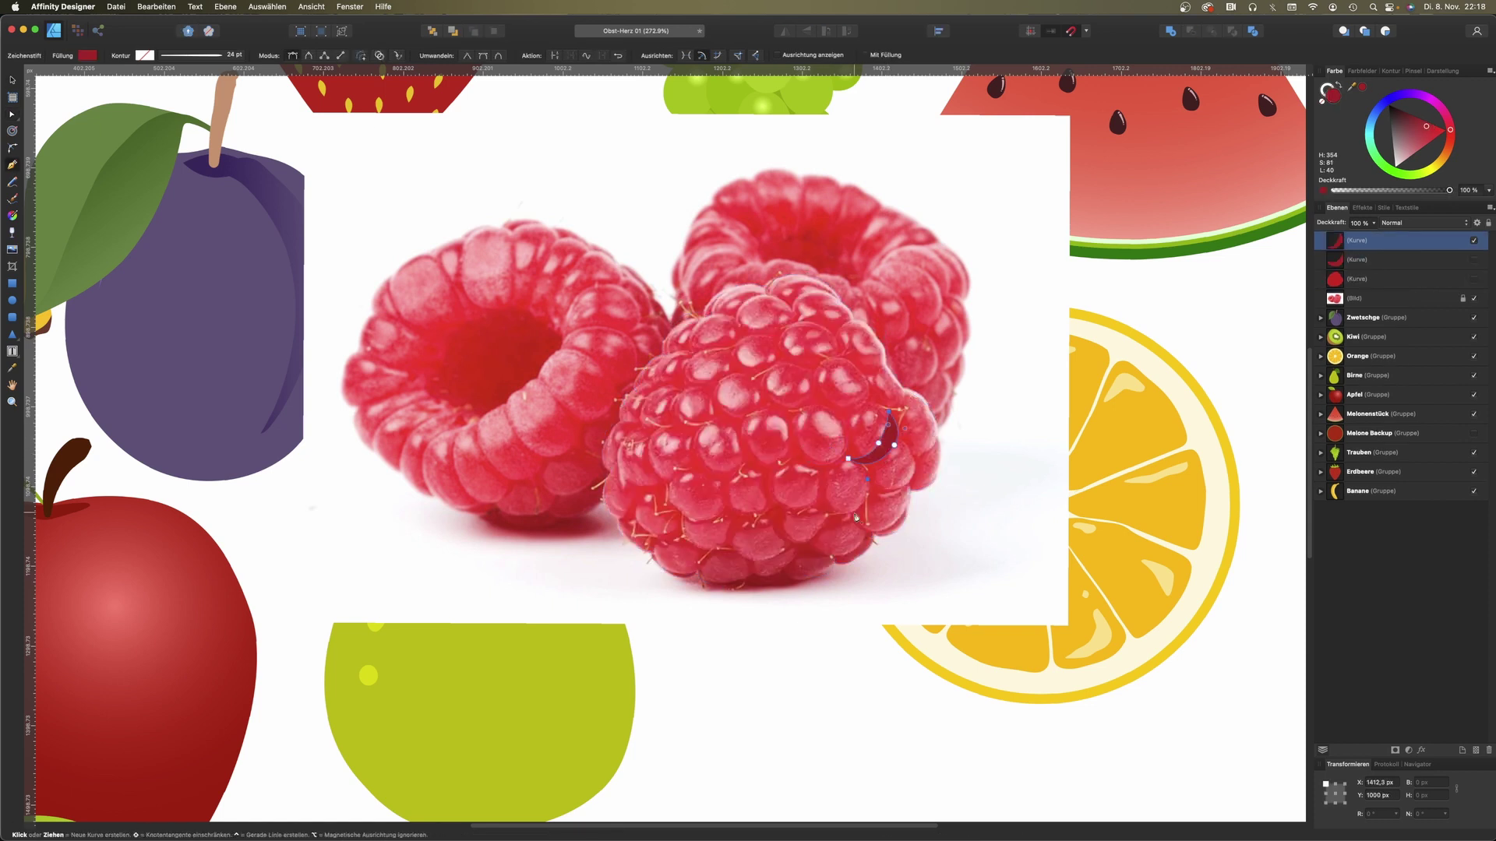
Step: Add more dark red crescents across the lower drupelets and hide the reference photo
click(868, 497)
click(868, 534)
click(827, 564)
click(783, 546)
click(715, 558)
click(748, 514)
click(678, 538)
click(754, 453)
key(Escape)
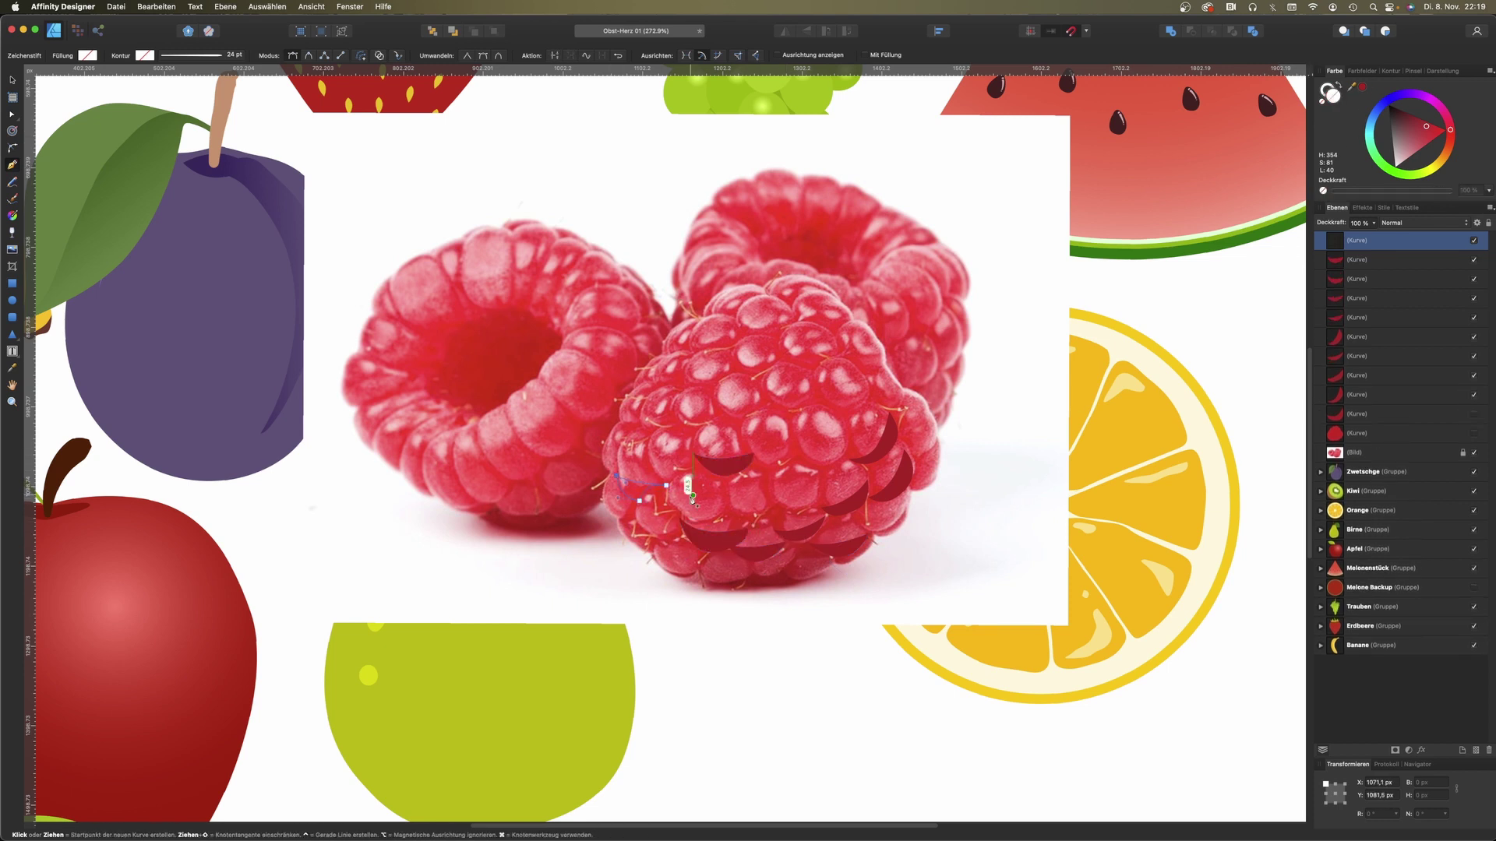
click(861, 459)
Step: Select five dark red crescents and duplicate them
key(v)
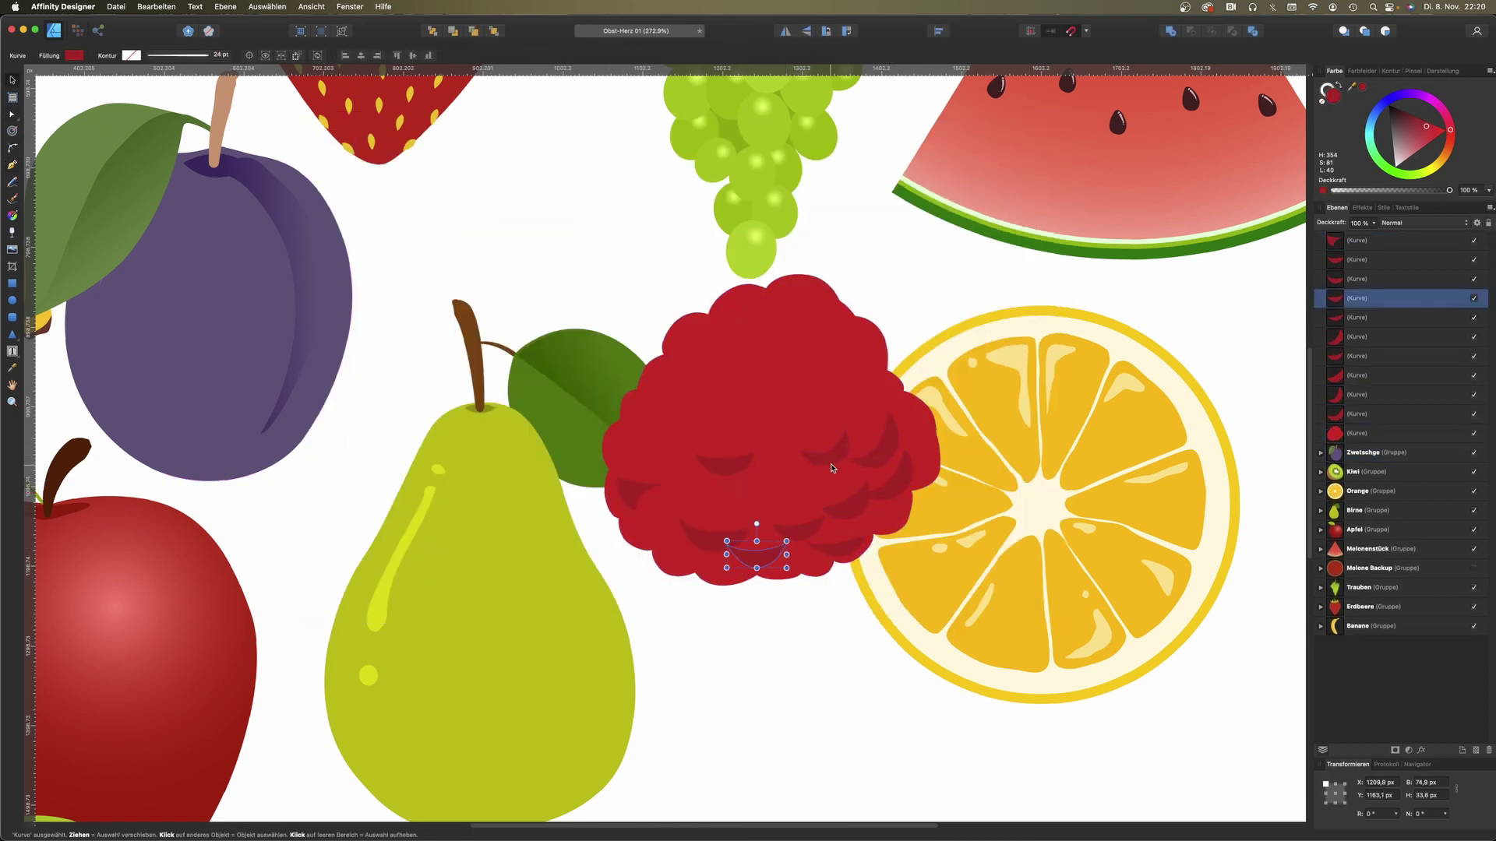
shift+click(831, 460)
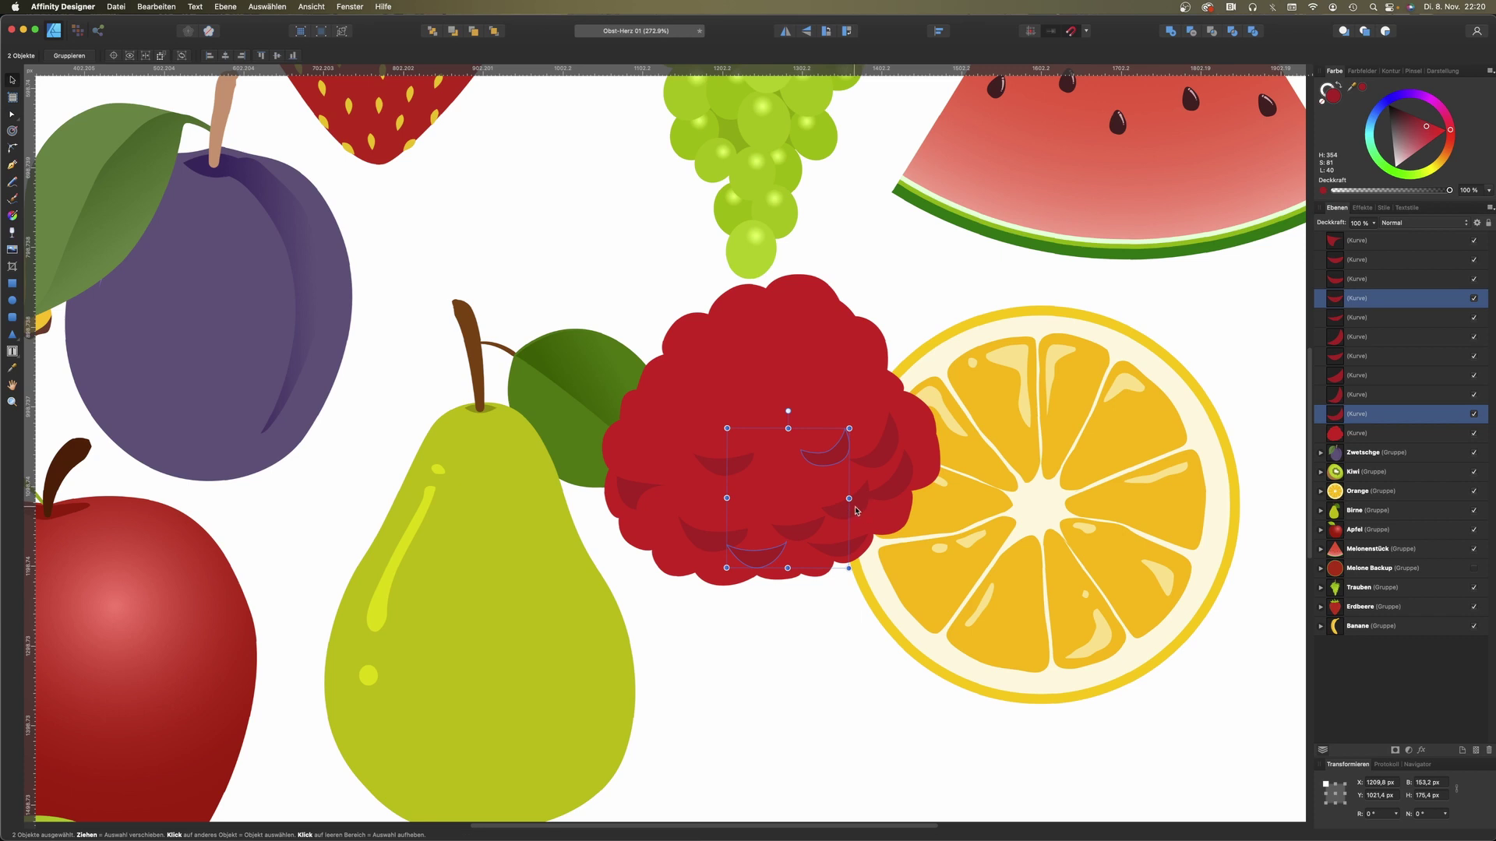
shift+click(853, 515)
shift+click(740, 468)
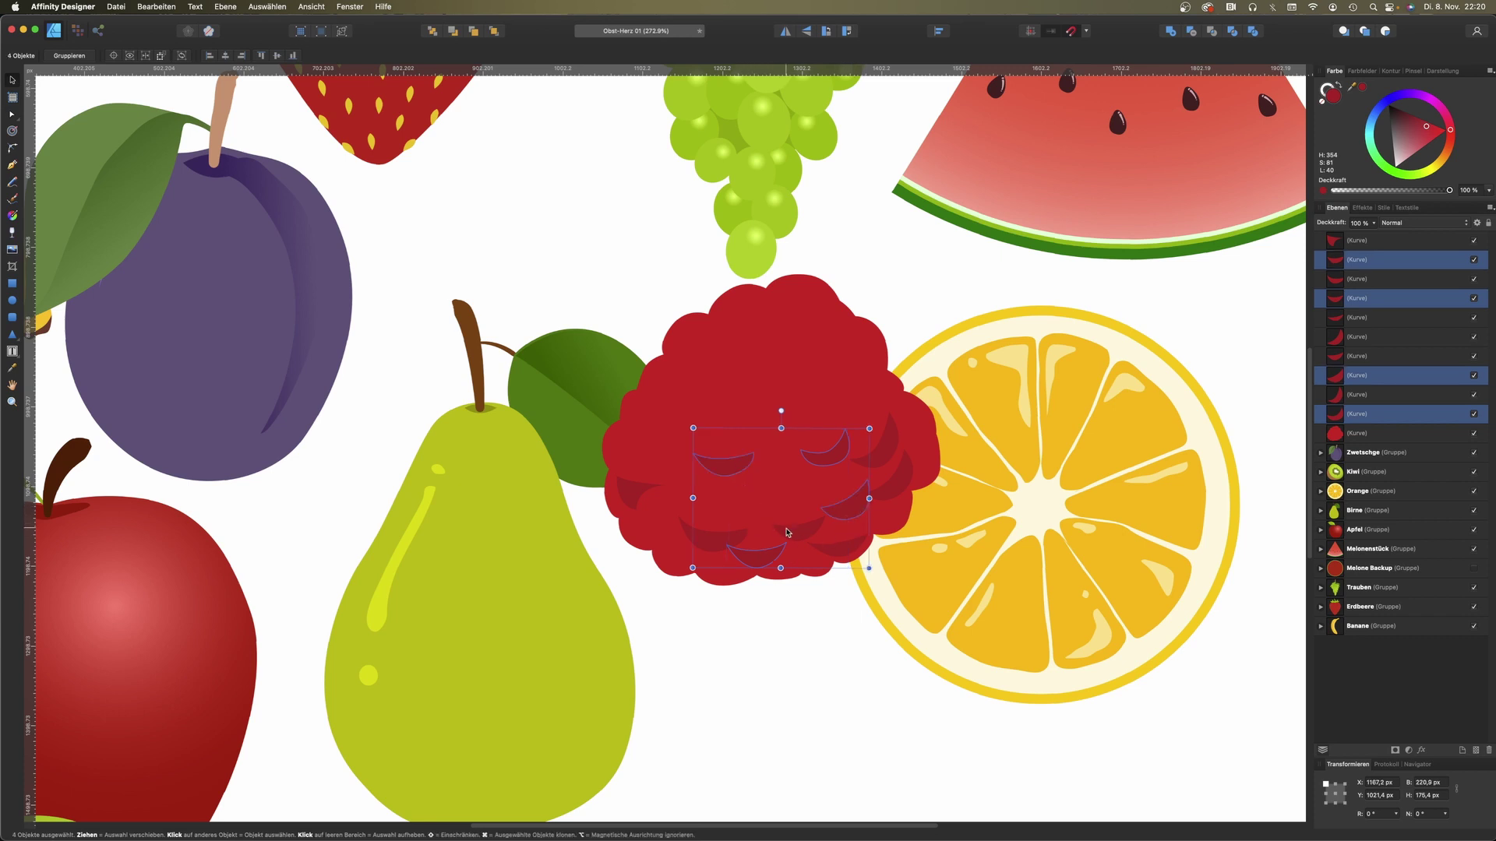
shift+click(793, 534)
key(super+j)
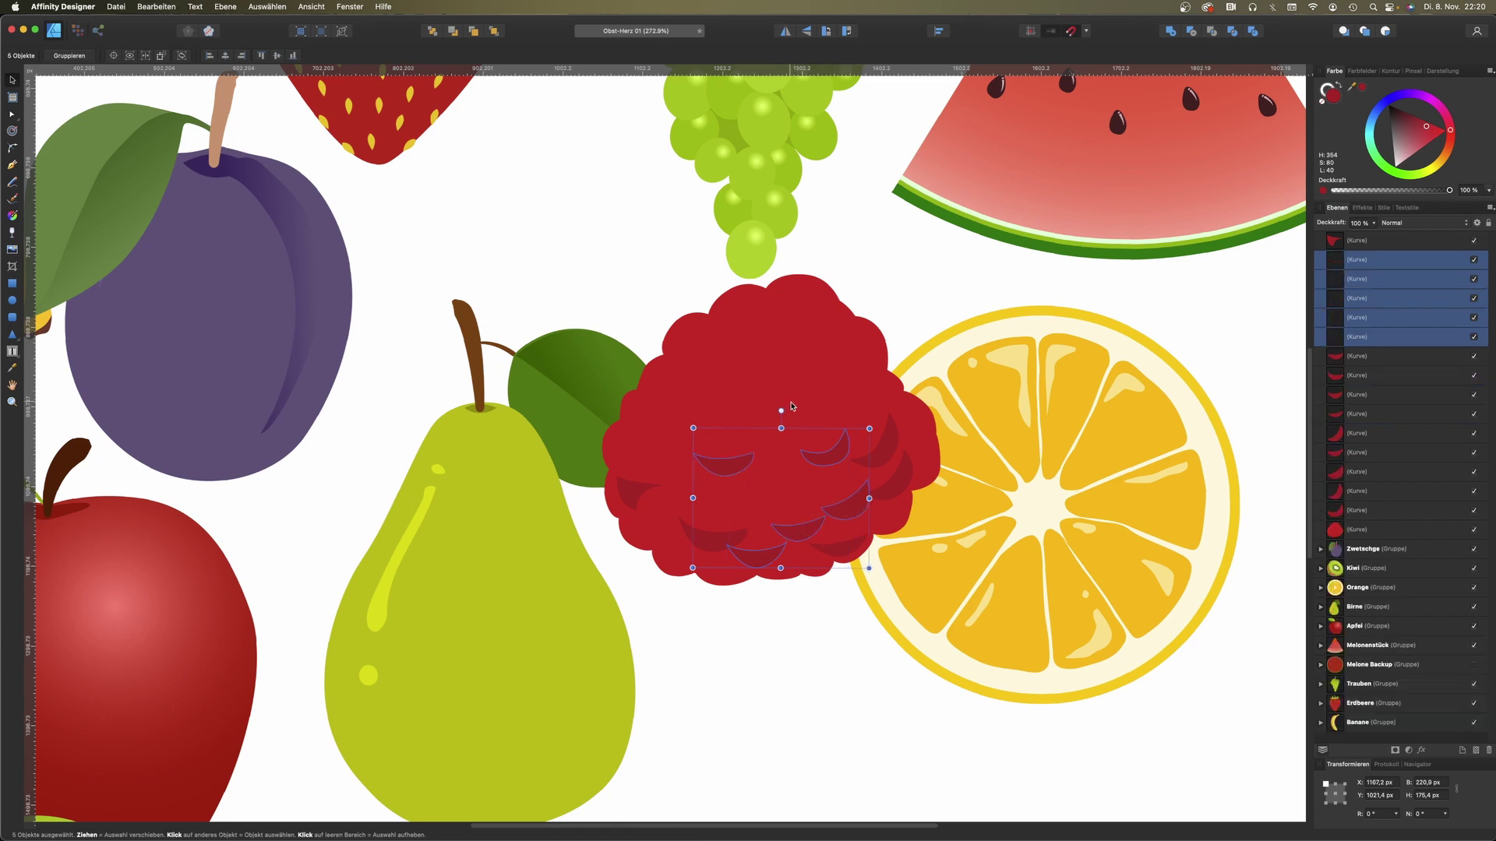
Step: Flip the copies vertically, move them to the raspberry's top, rotate slightly and colour them light pink
click(808, 30)
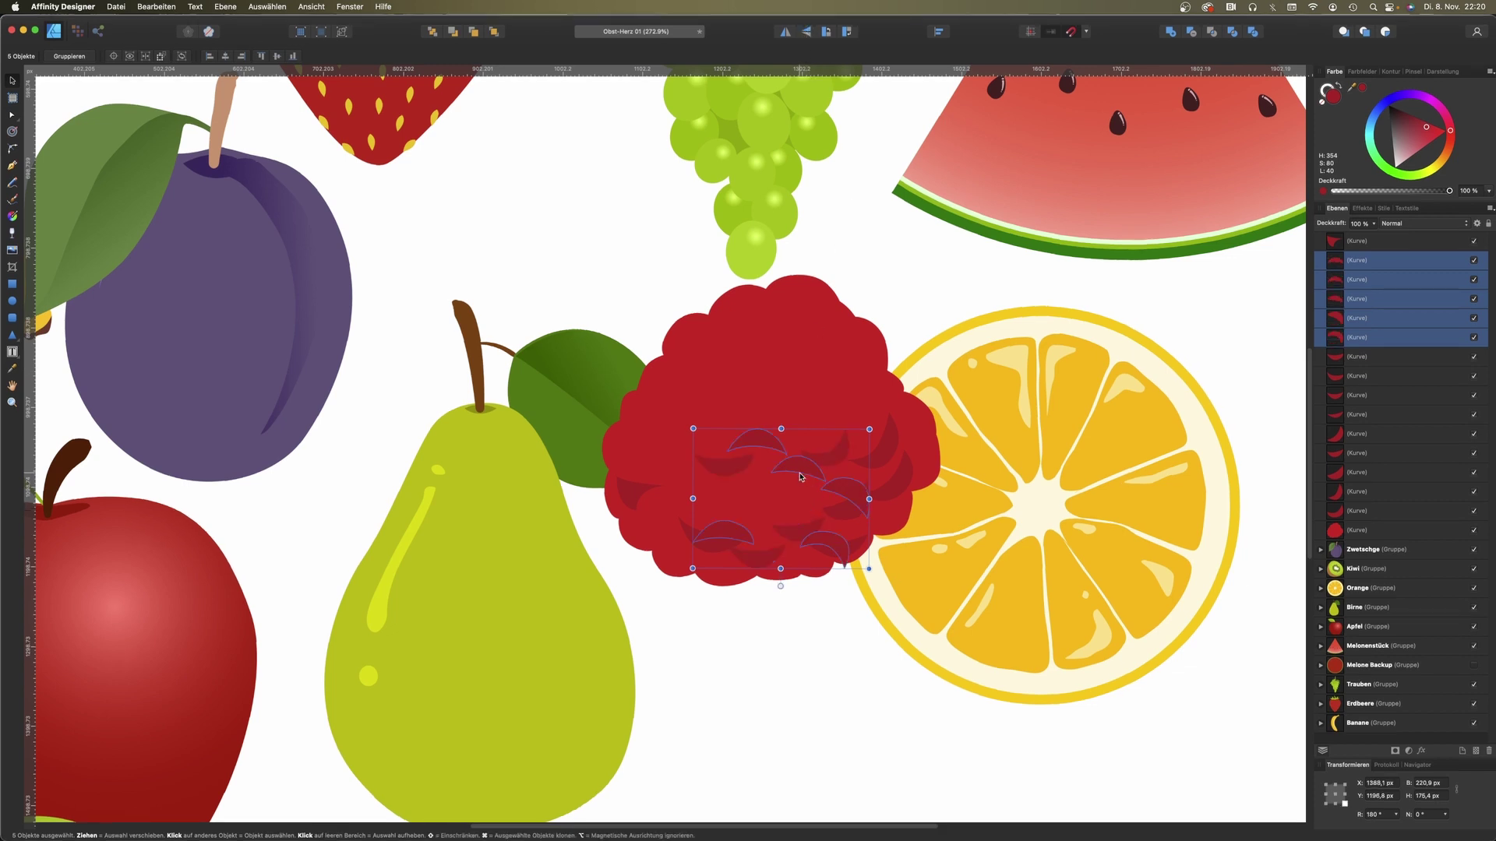
drag(802, 470, 792, 338)
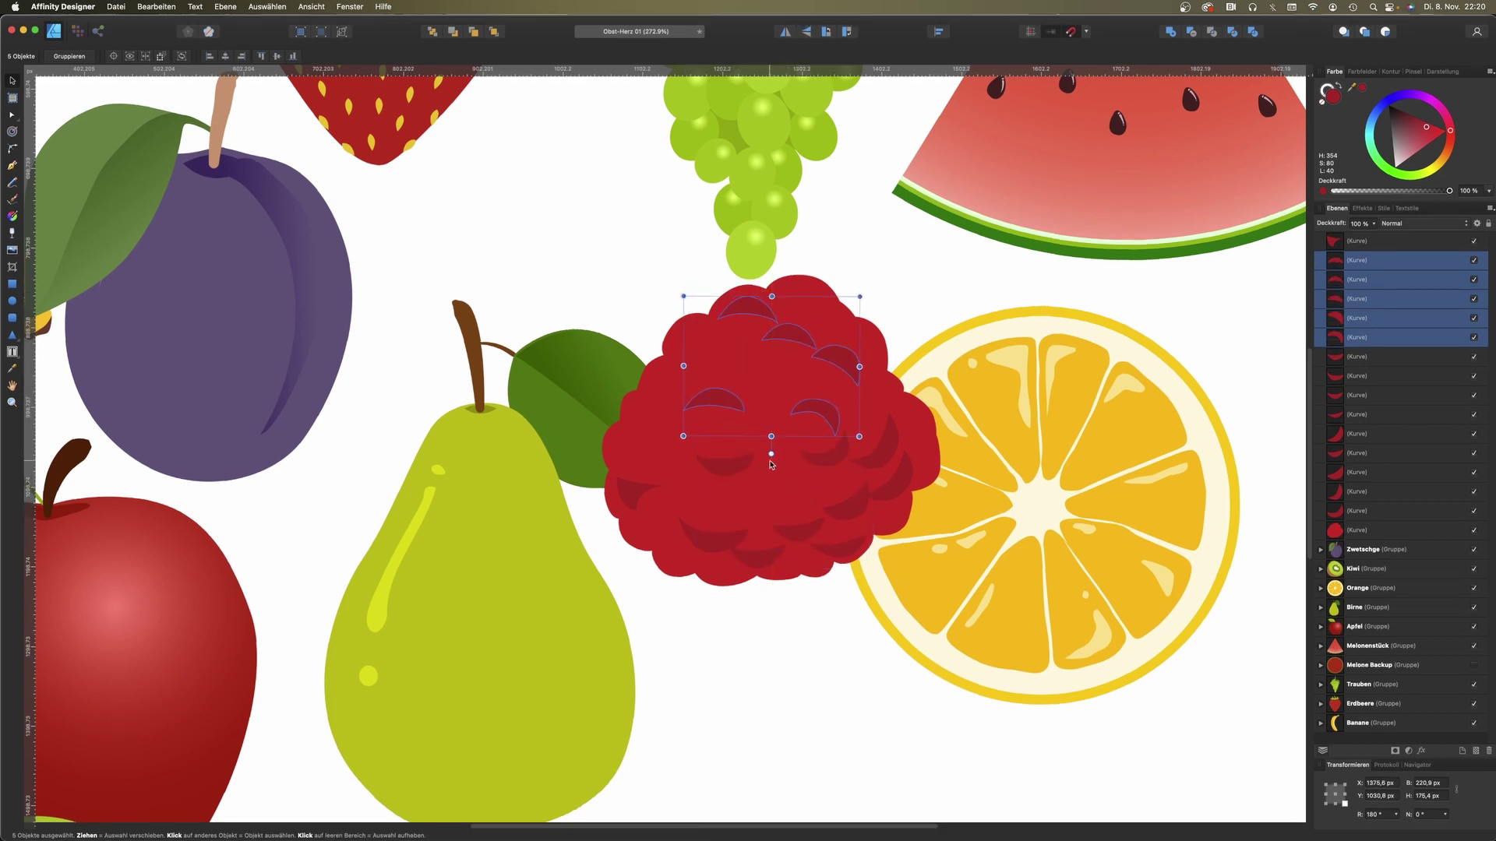
drag(771, 454, 802, 450)
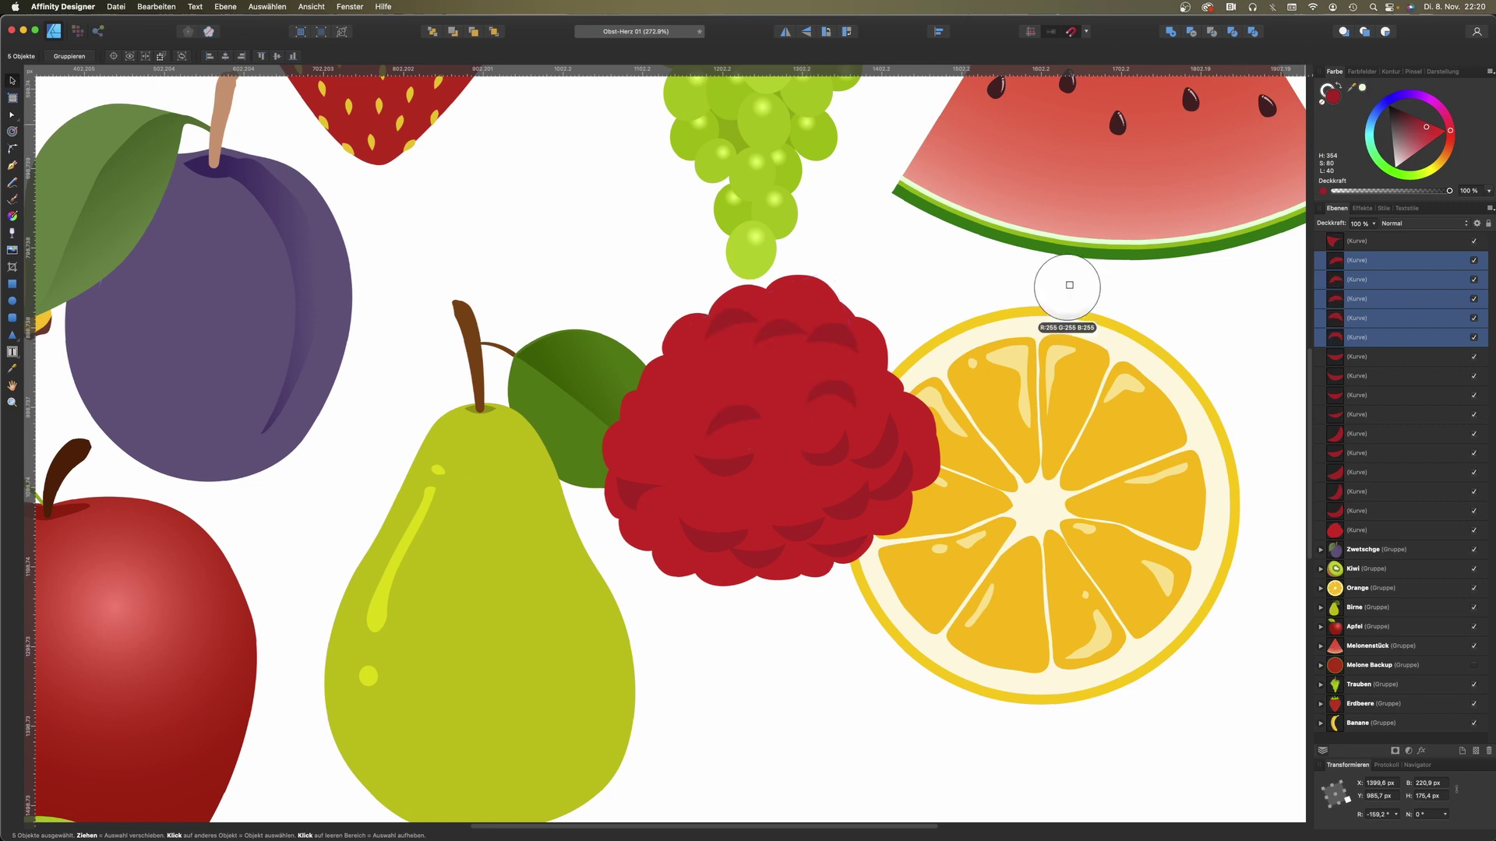
click(1434, 129)
drag(1429, 135, 1430, 147)
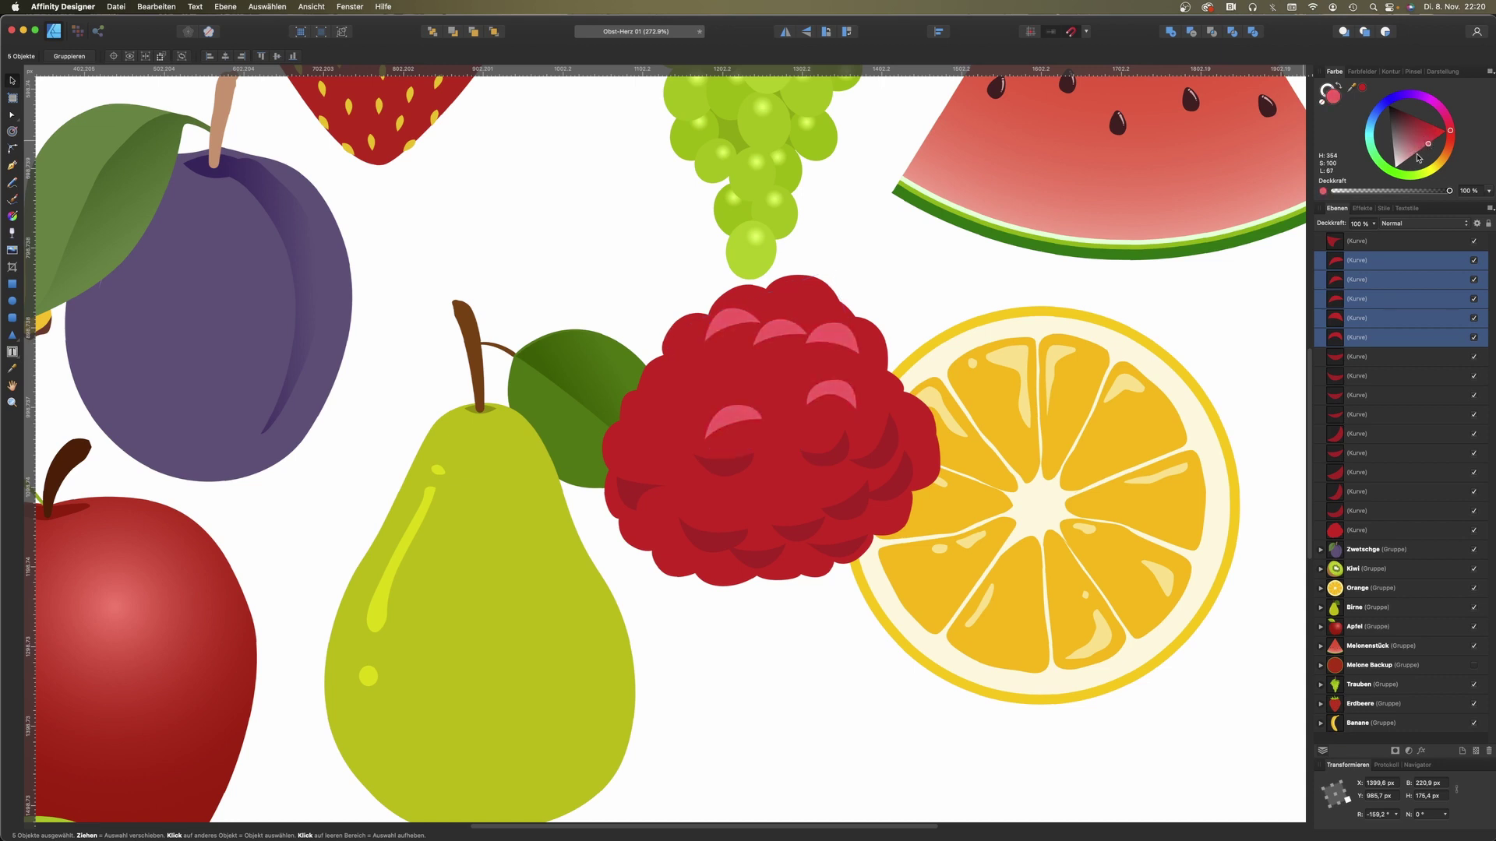
Step: Check individual highlight crescents, then zoom out to view the whole raspberry
click(788, 337)
click(789, 307)
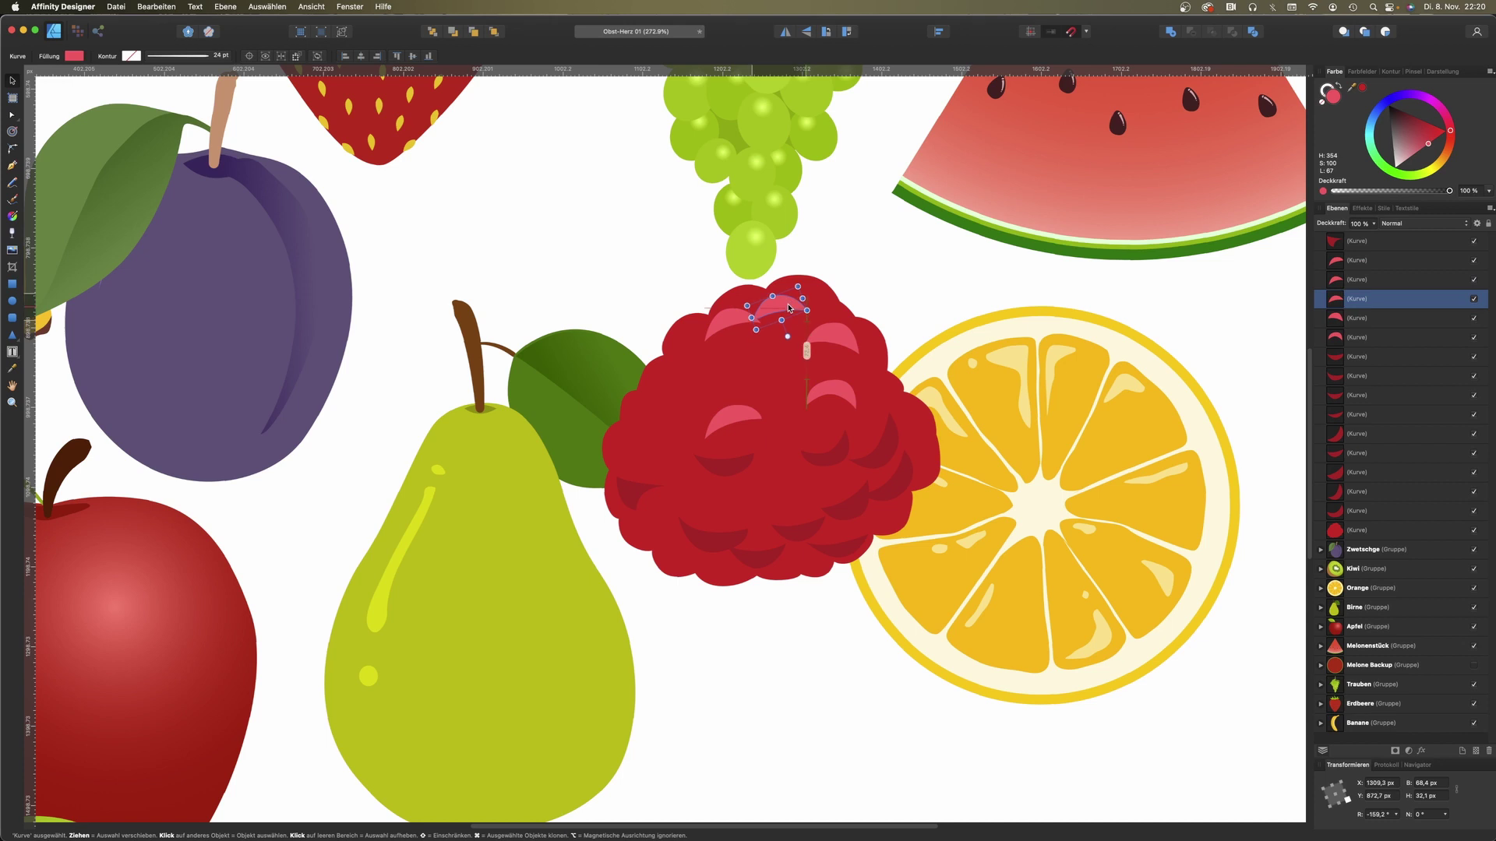
click(818, 319)
scroll(667, 400, down, 3)
key(super+d)
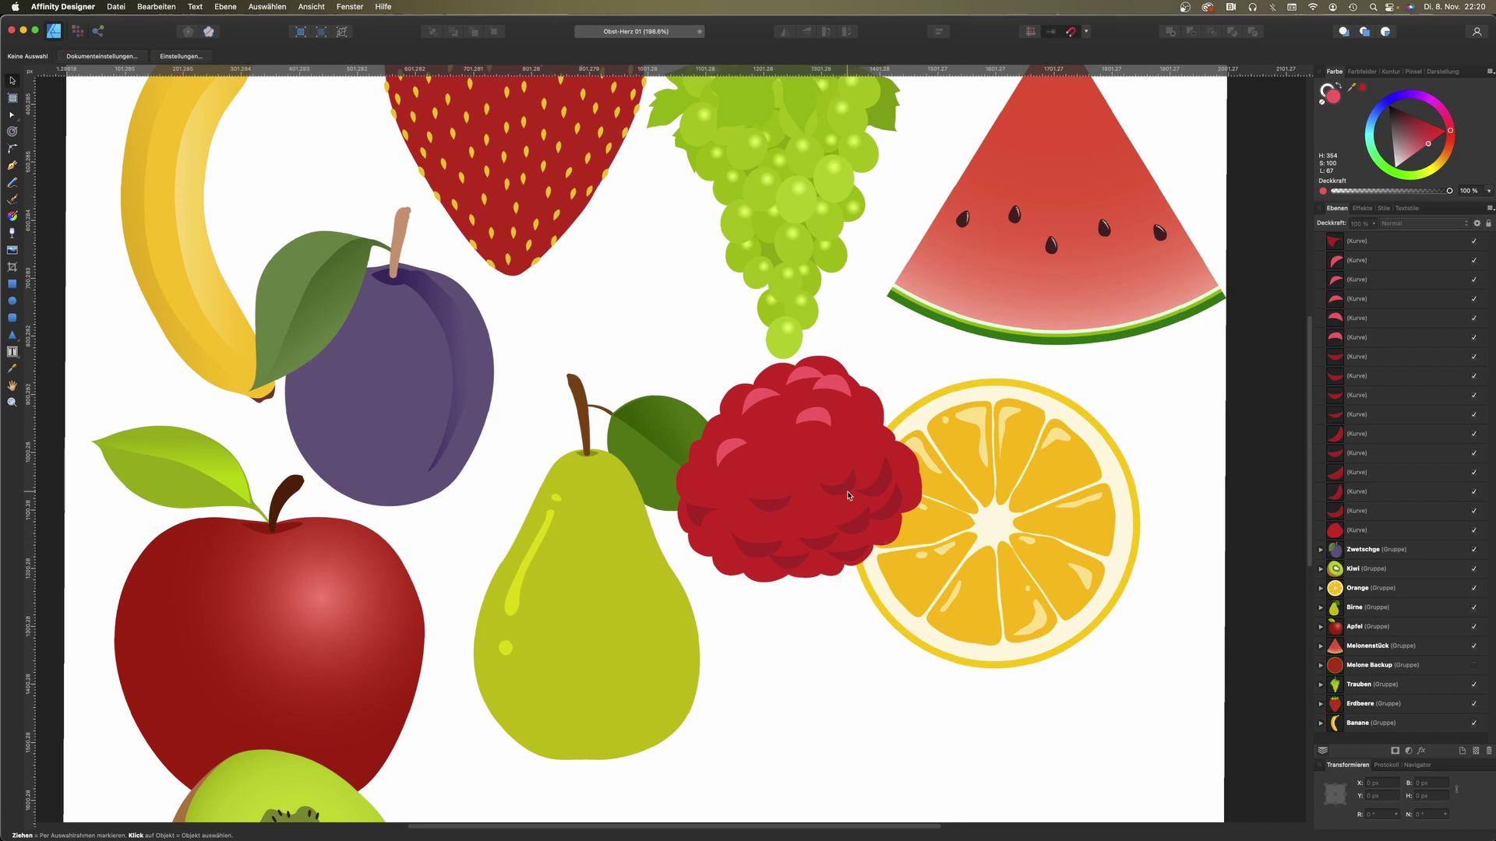
Step: Group the raspberry curves and name the group Himbeere
click(935, 615)
click(895, 732)
drag(1030, 790, 605, 307)
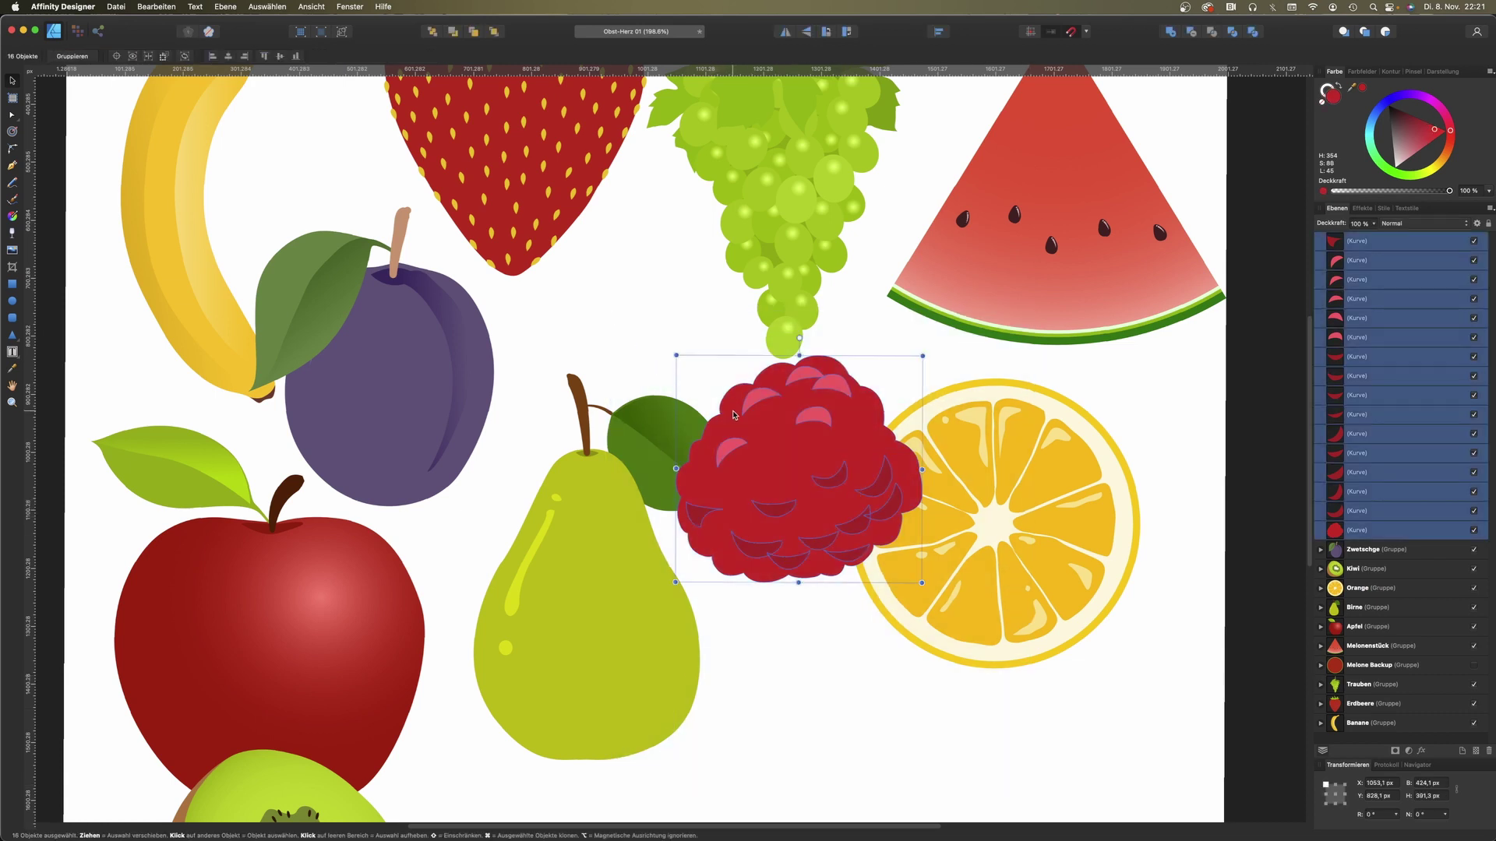
key(super+g)
double_click(1359, 241)
text(Himbe)
key(Return)
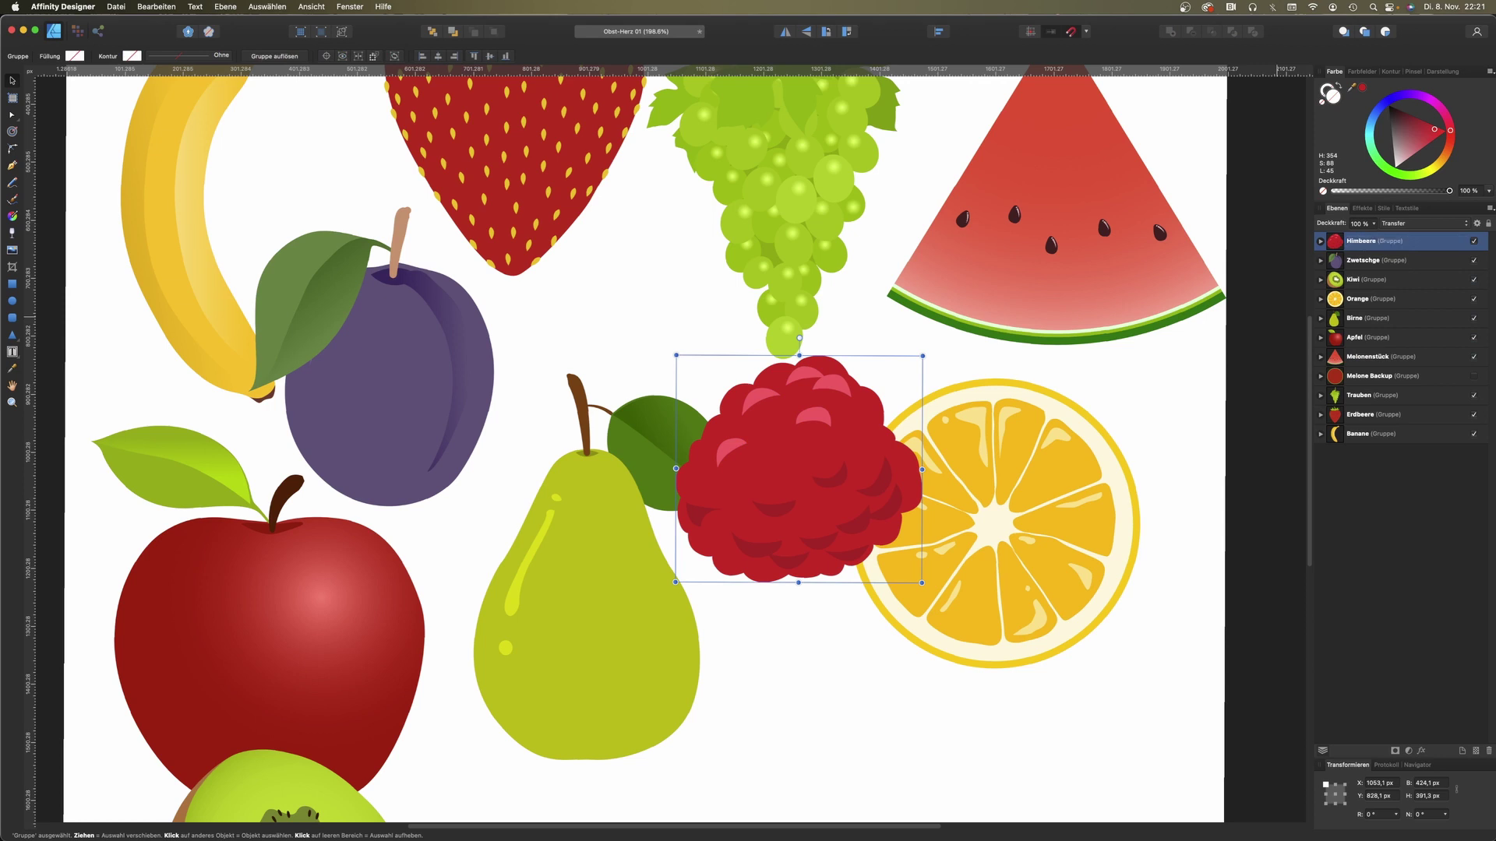
Step: Copy the blueberry photo from Firefox and paste it between the pear and orange
scroll(908, 635, down, 5)
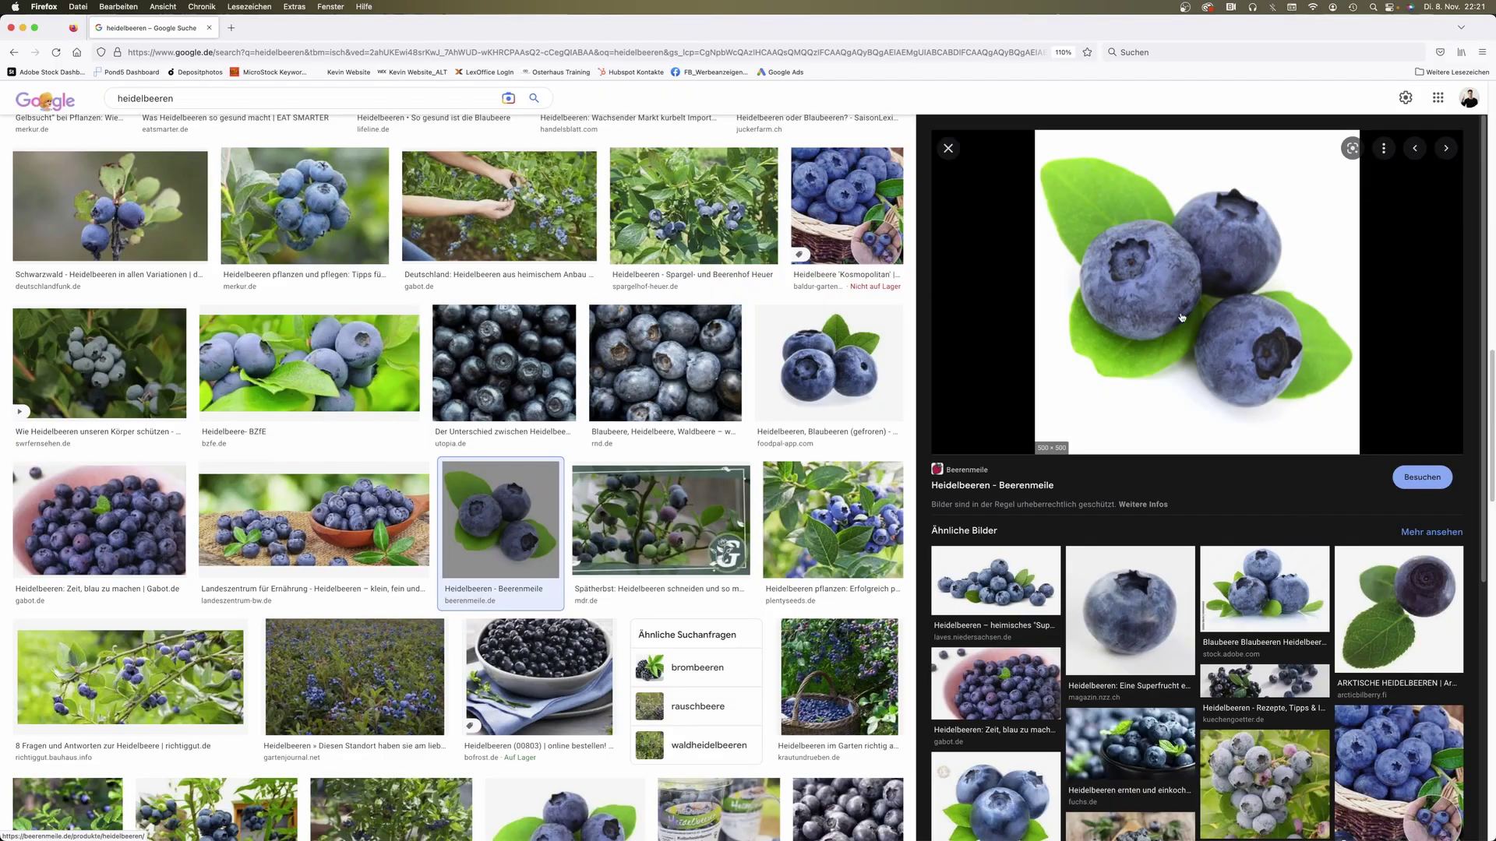
right_click(1207, 325)
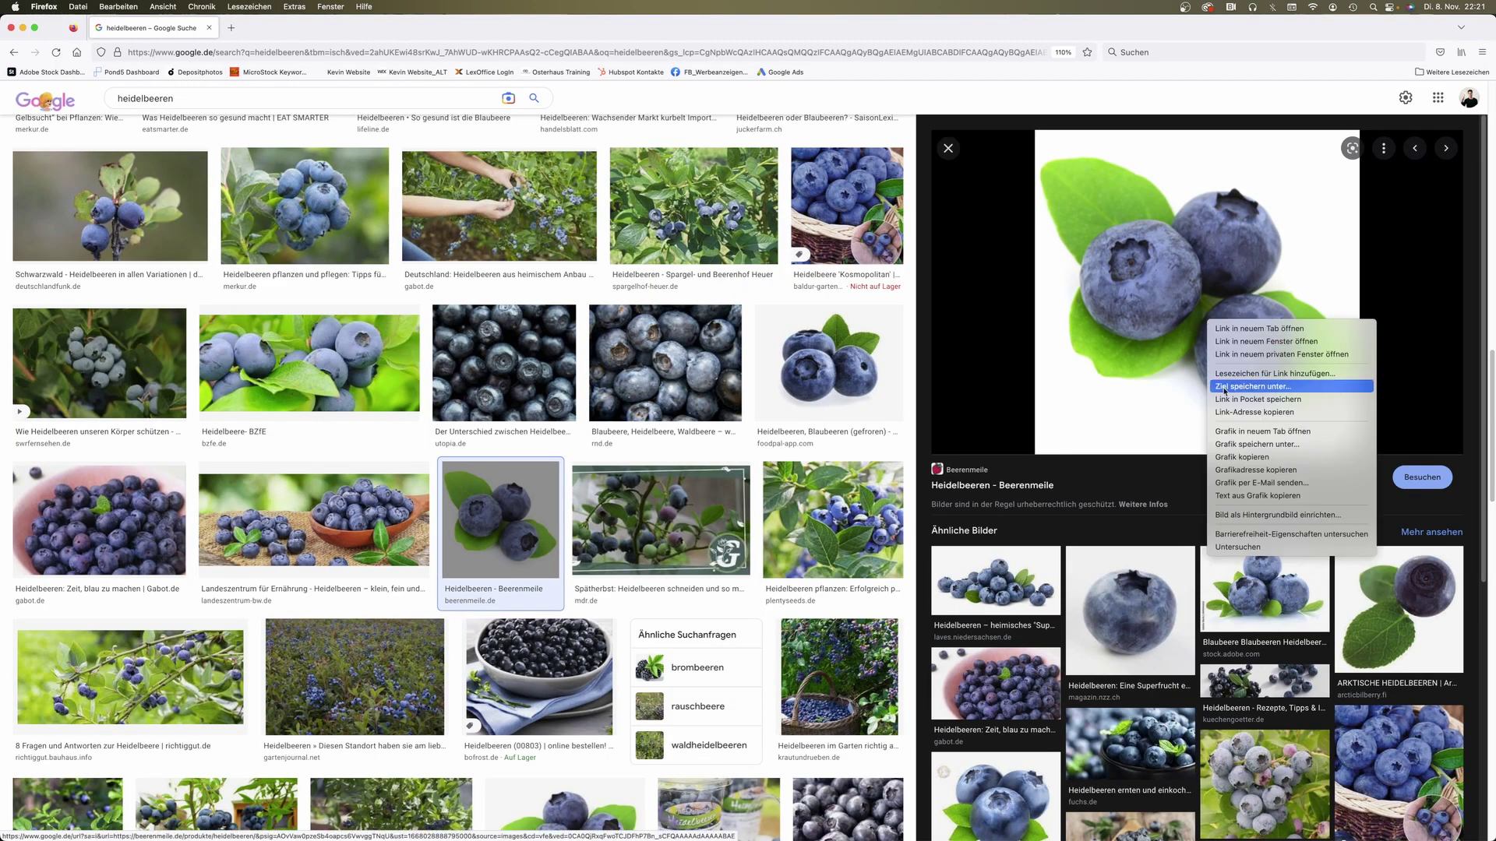
click(1237, 456)
key(super+Tab)
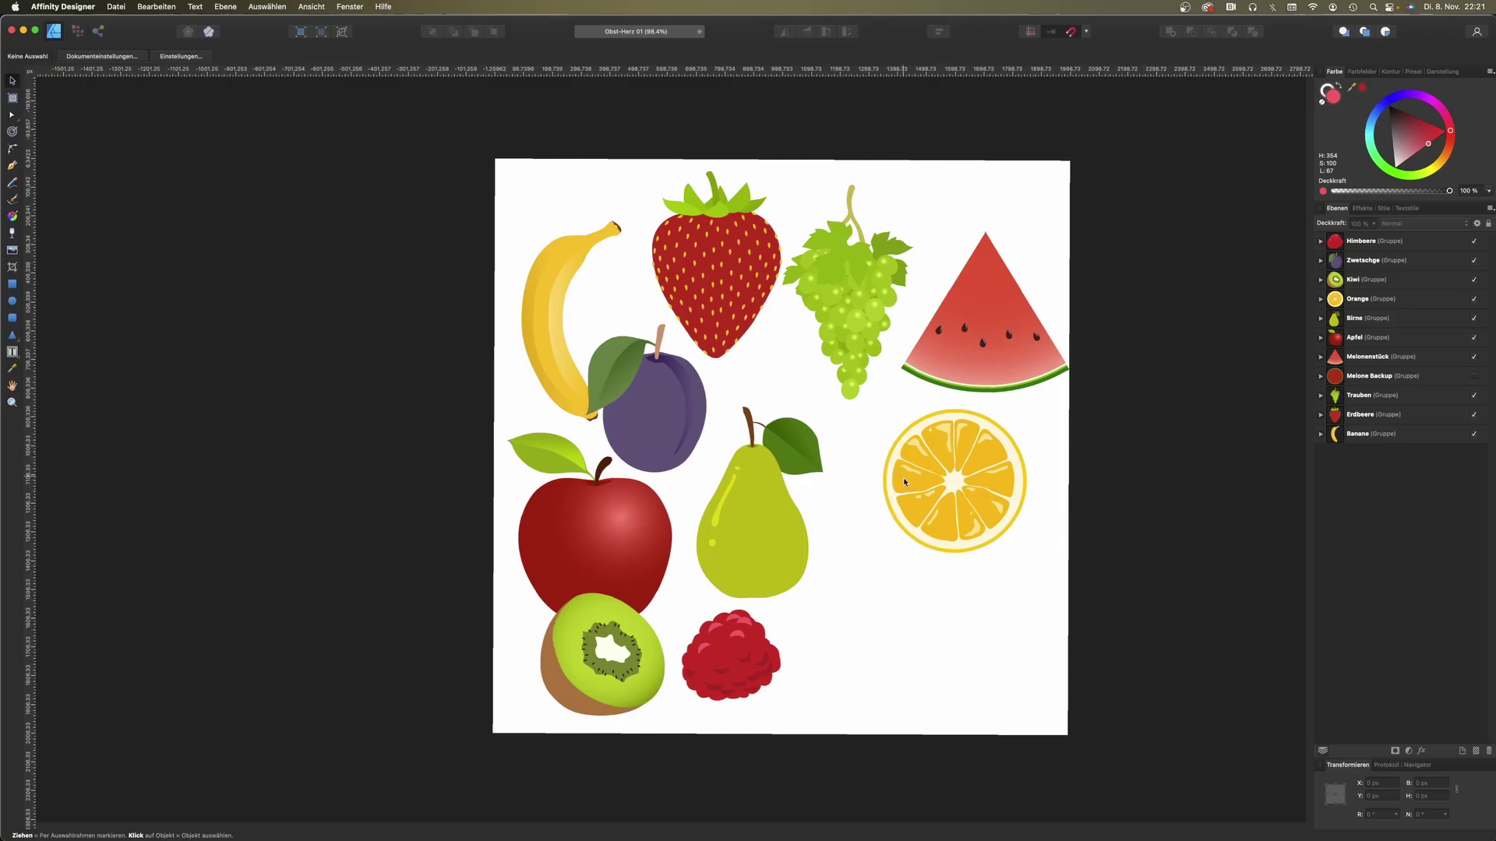
key(super+v)
drag(670, 436, 835, 414)
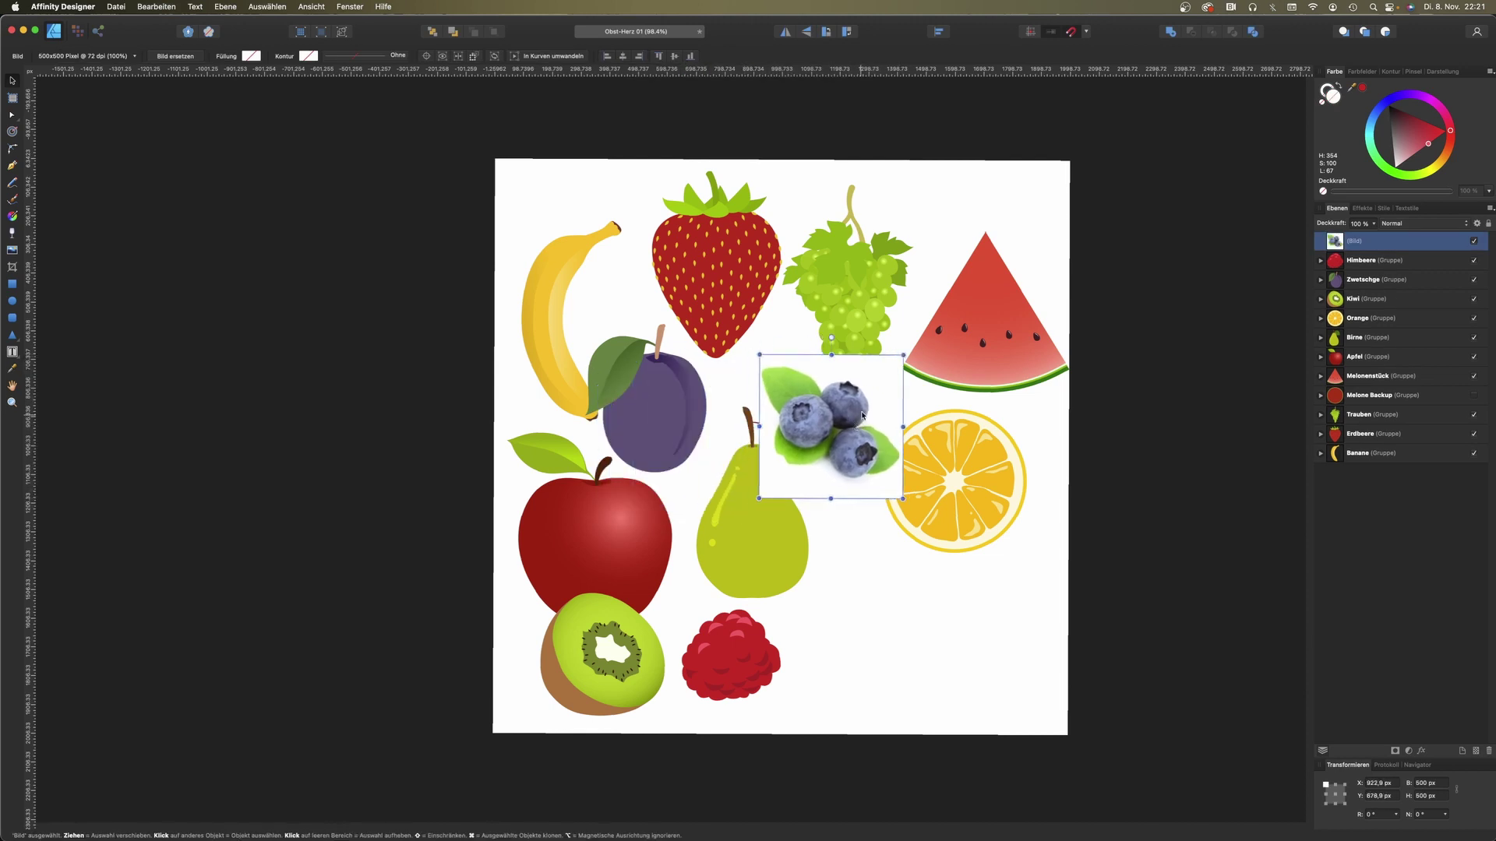
Step: Rotate the blueberry photo about 30° and lock its Bild layer
click(833, 339)
key(super+z)
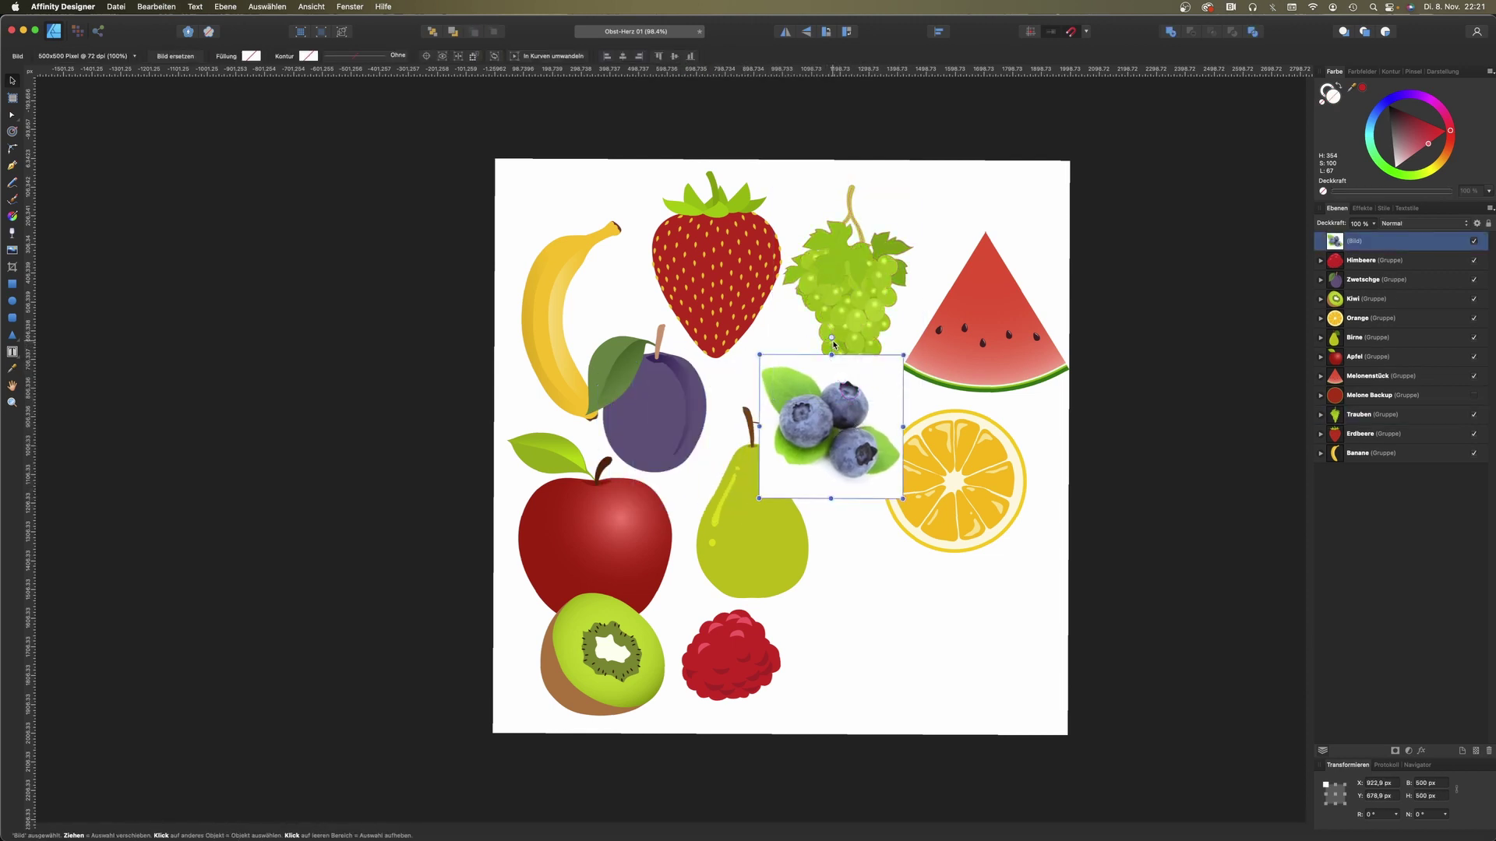
drag(833, 342, 791, 350)
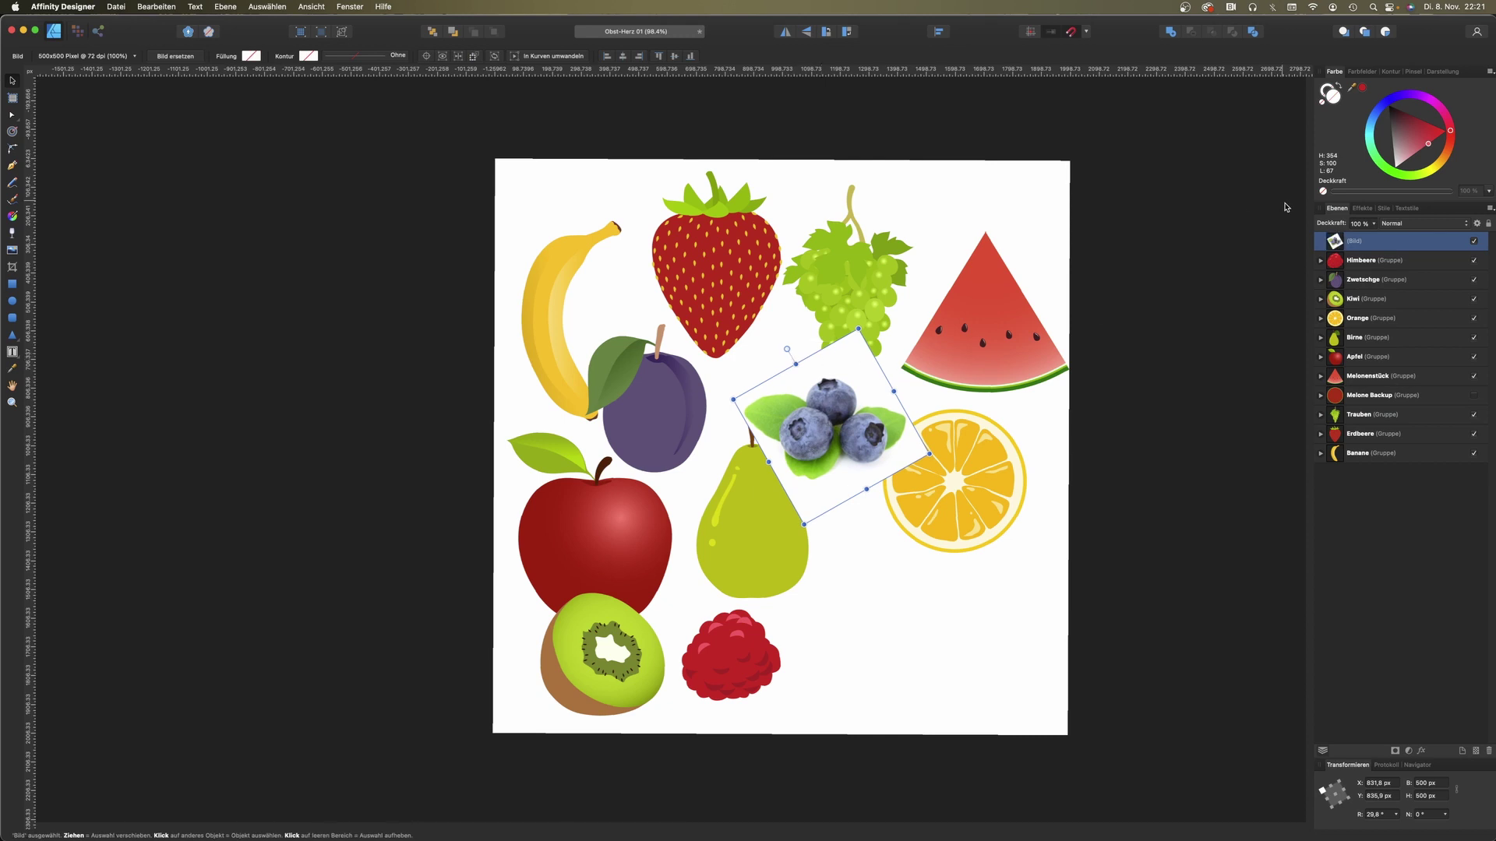
key(super+l)
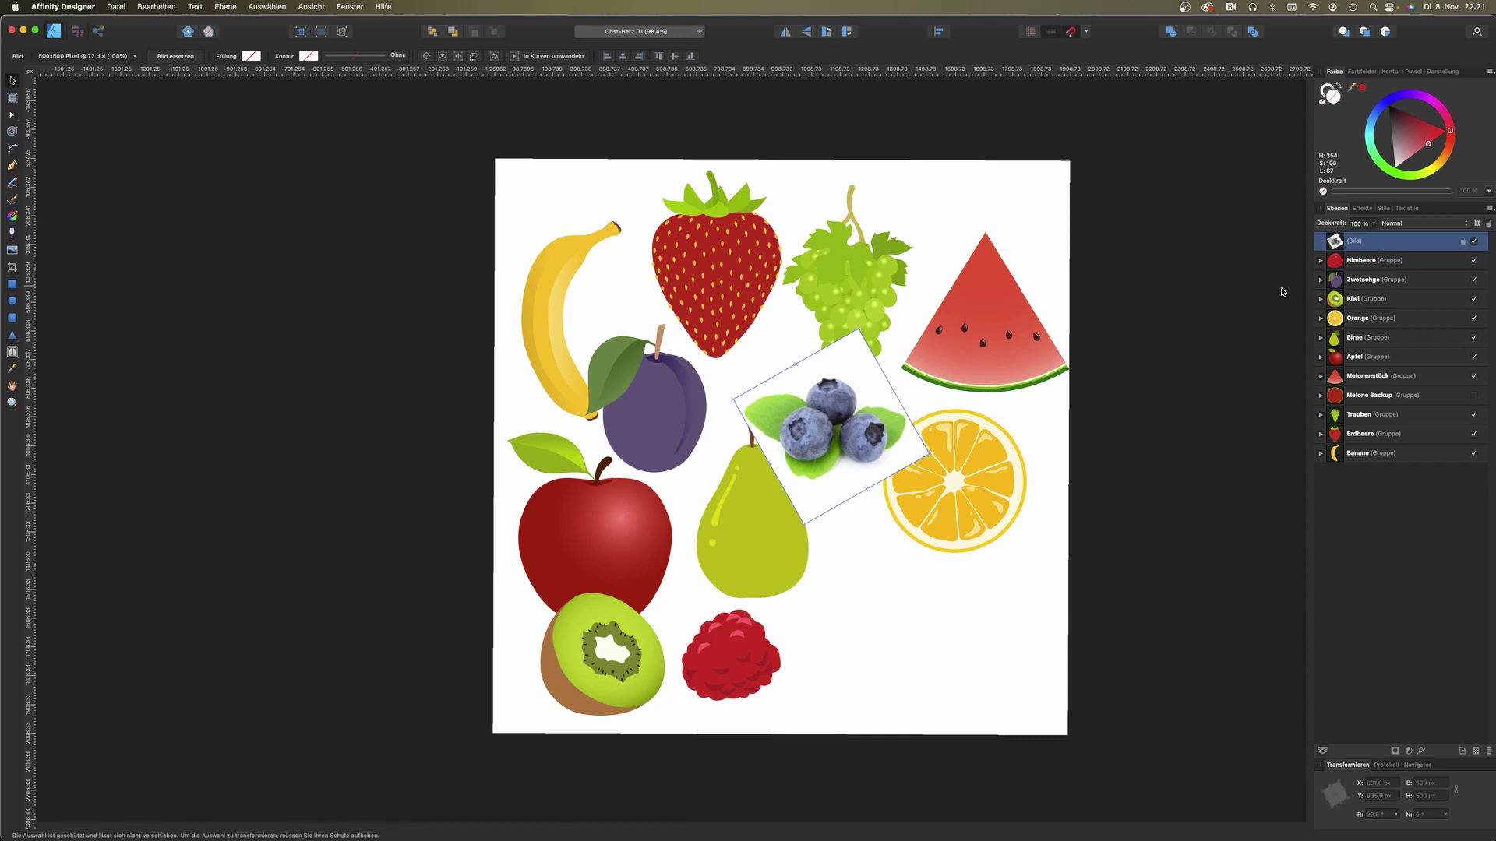
scroll(896, 436, up, 3)
scroll(896, 436, up, 3)
scroll(896, 436, up, 3)
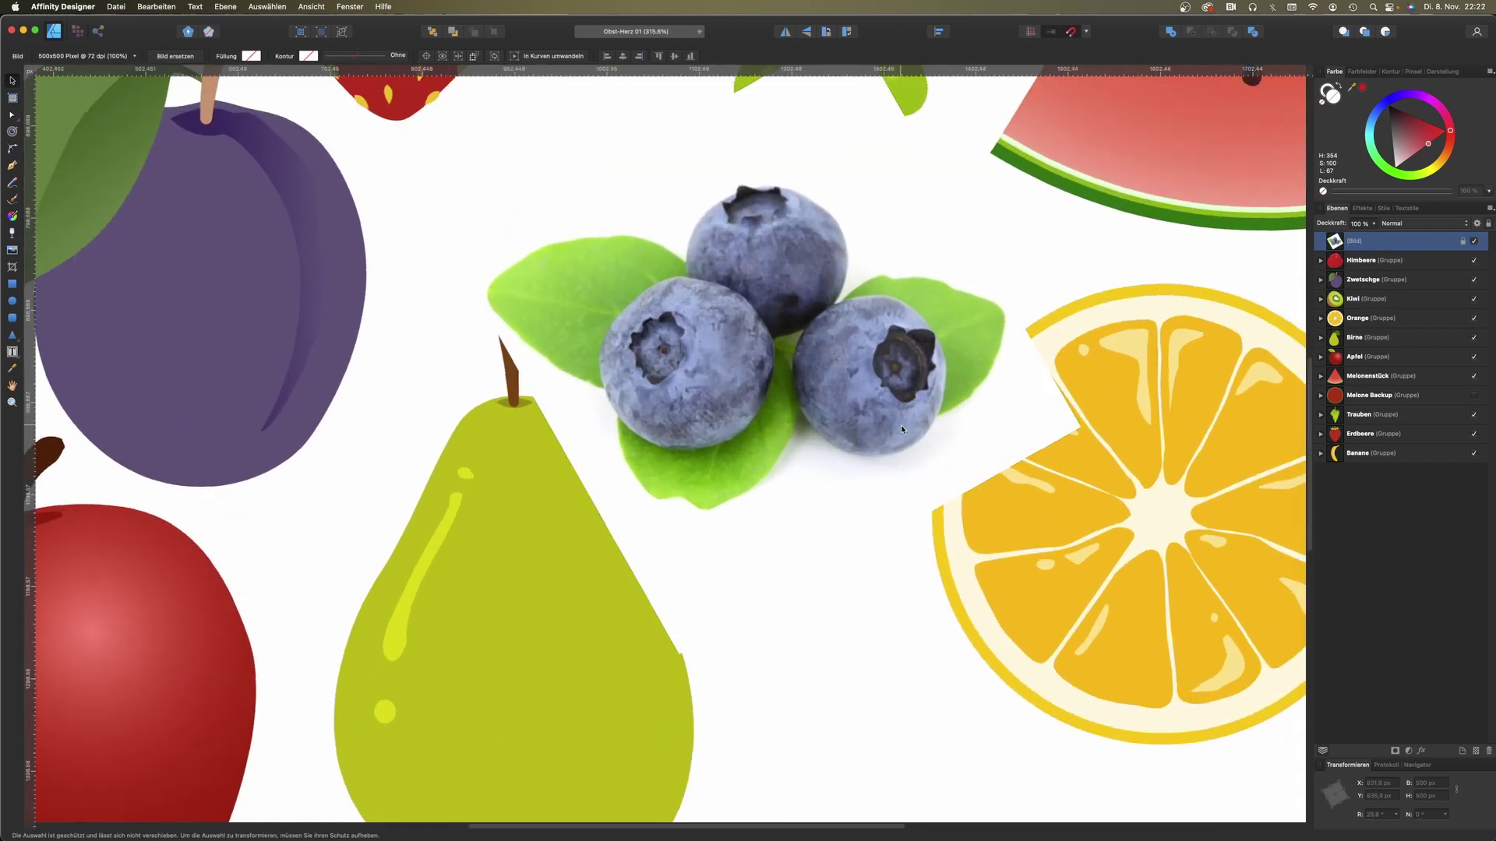
scroll(896, 436, up, 3)
Step: Trace a closed Pen outline around the left blueberry in the photo
click(552, 284)
click(12, 165)
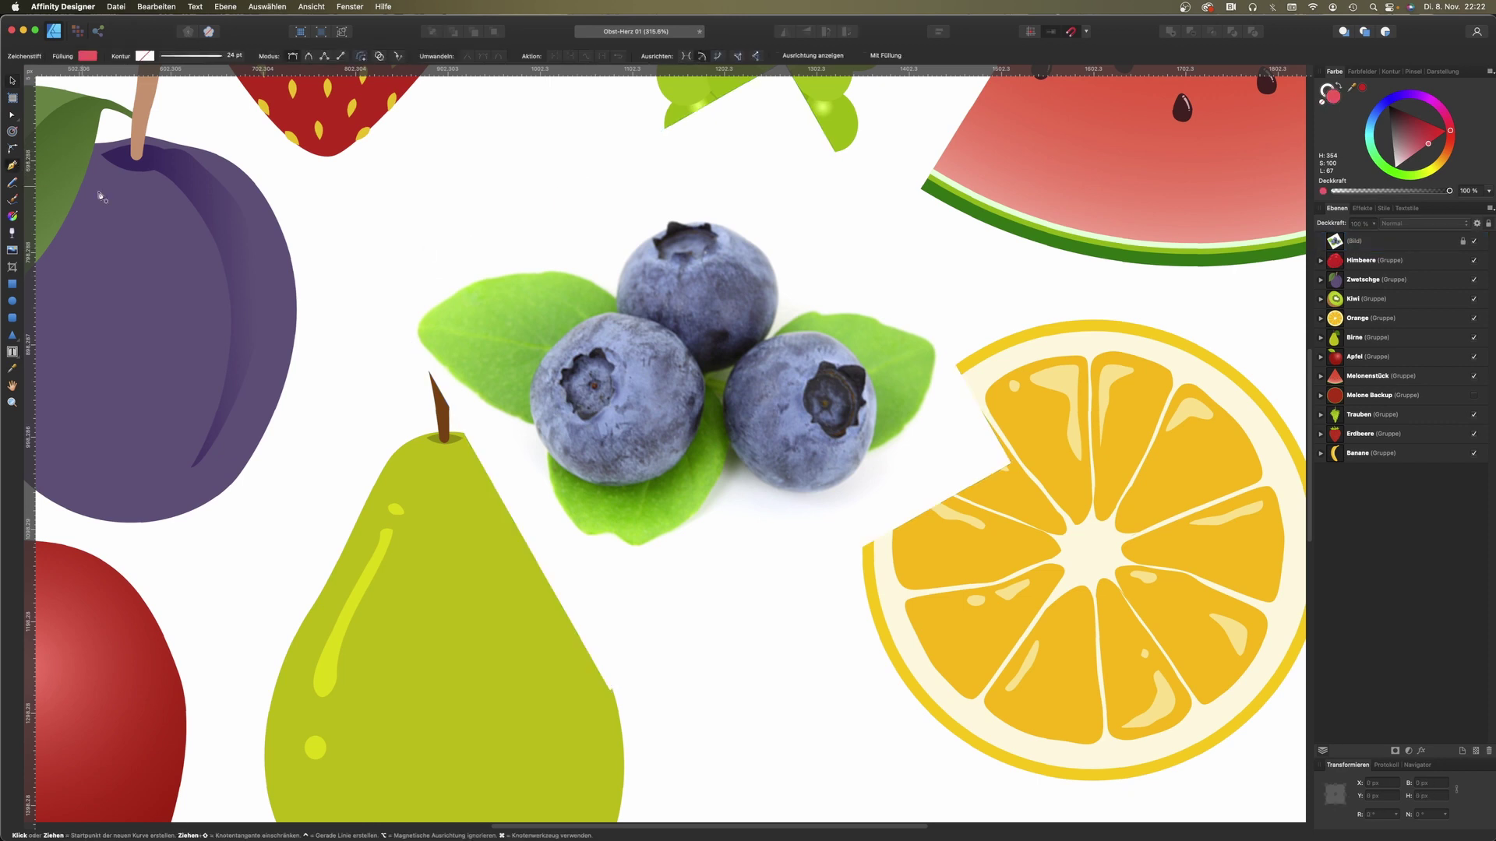
click(627, 317)
drag(588, 317, 535, 392)
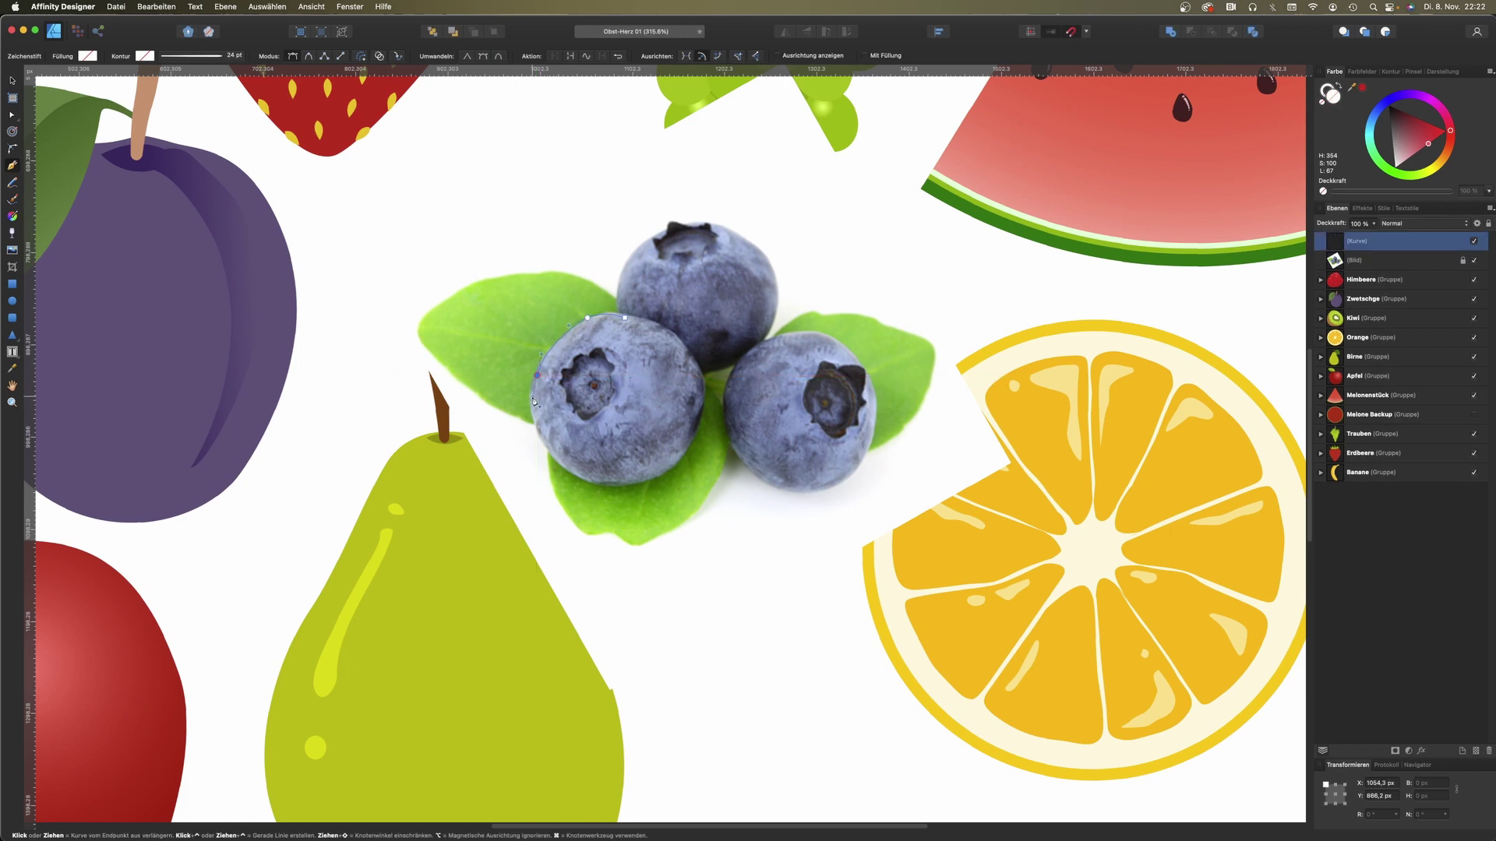
drag(558, 459, 594, 492)
drag(706, 405, 712, 355)
drag(623, 319, 601, 316)
Step: Refine the blueberry outline's nodes and handles to fit the berry's round edge
key(a)
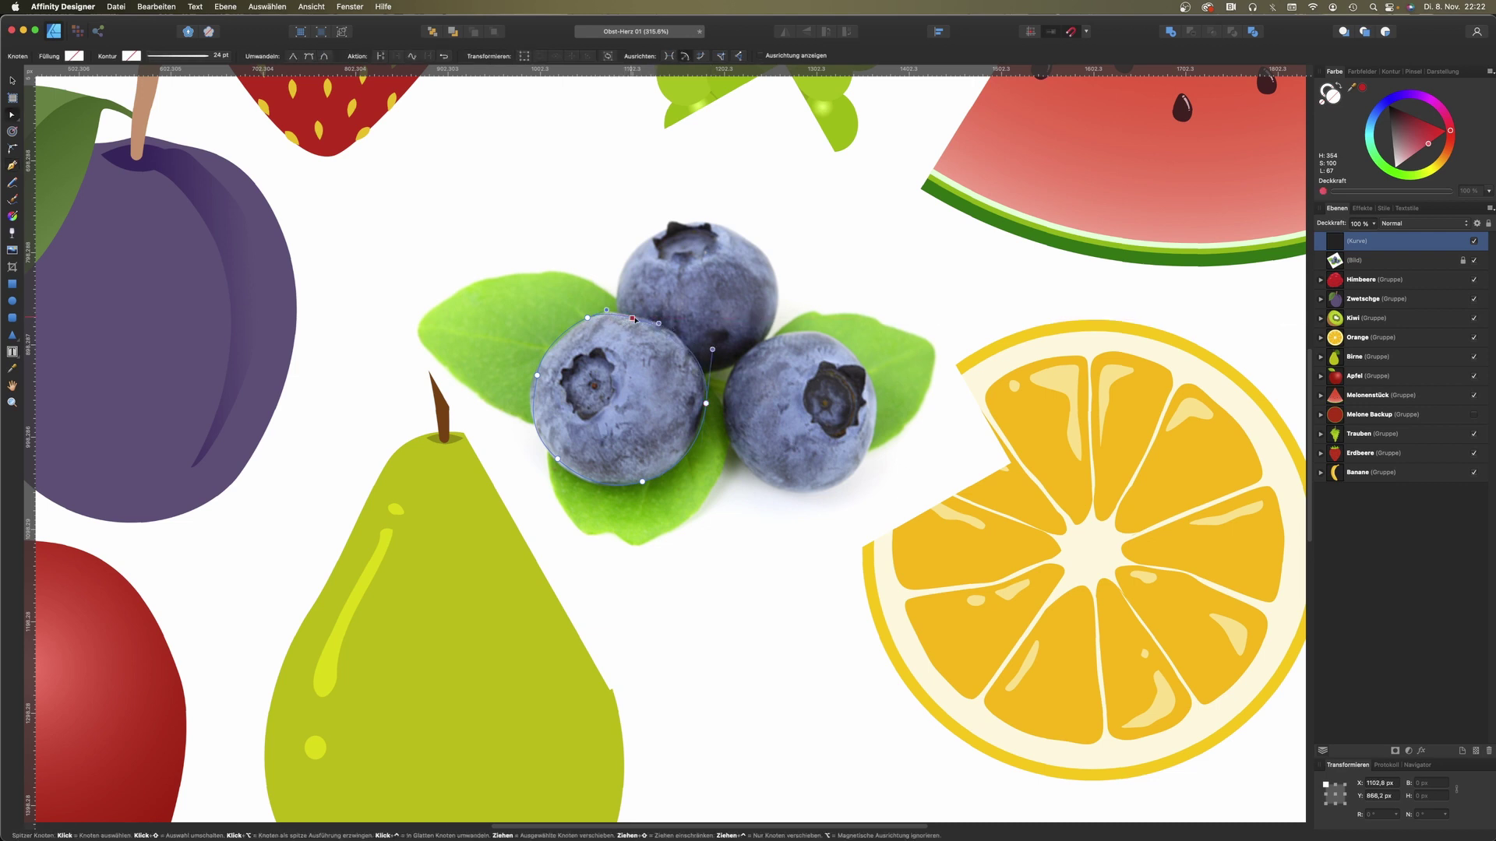
drag(711, 349, 707, 352)
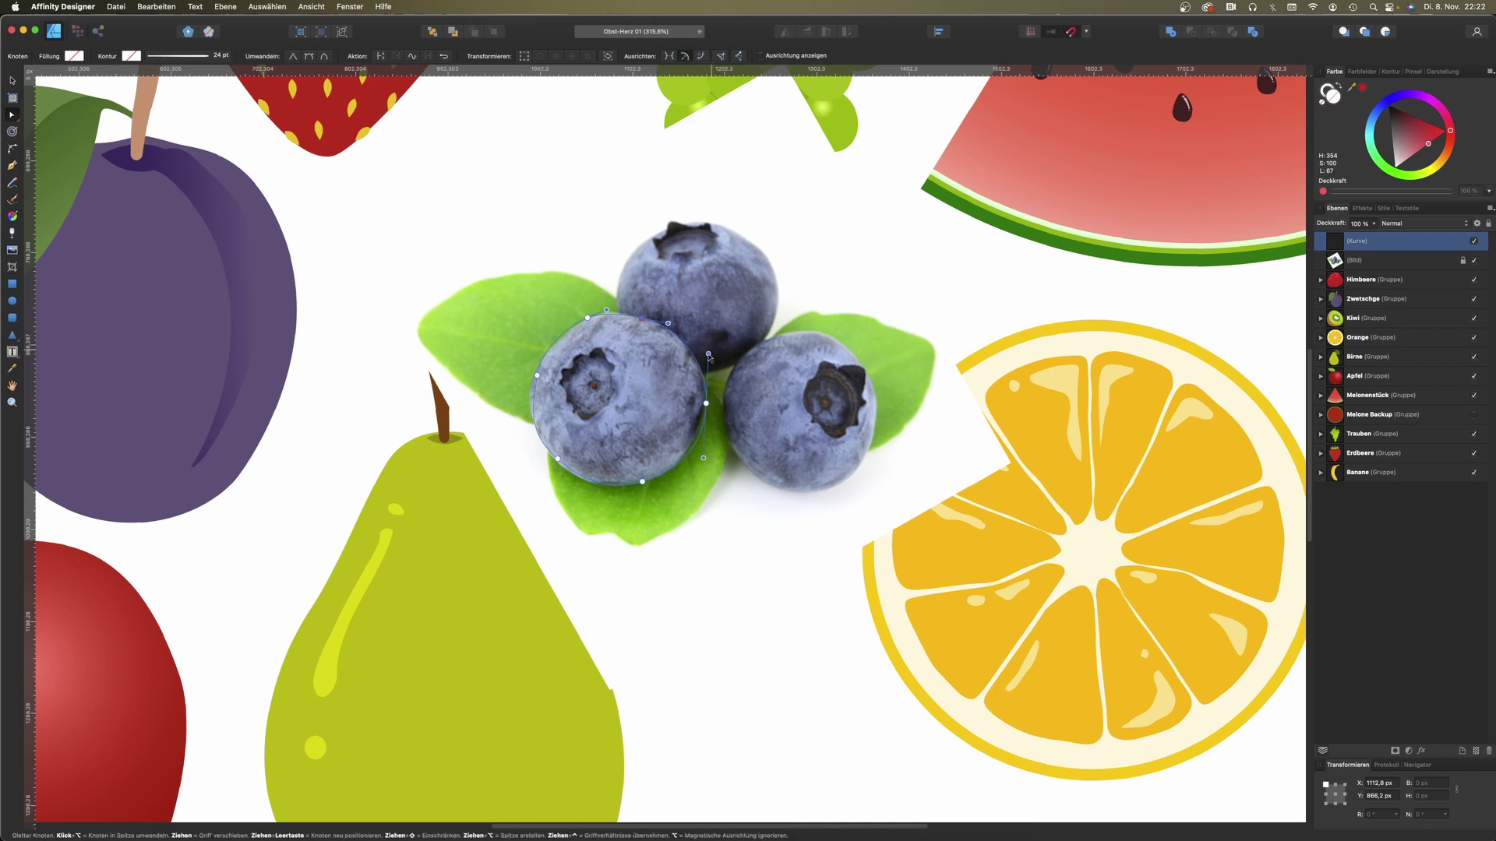
click(588, 319)
drag(536, 375, 531, 375)
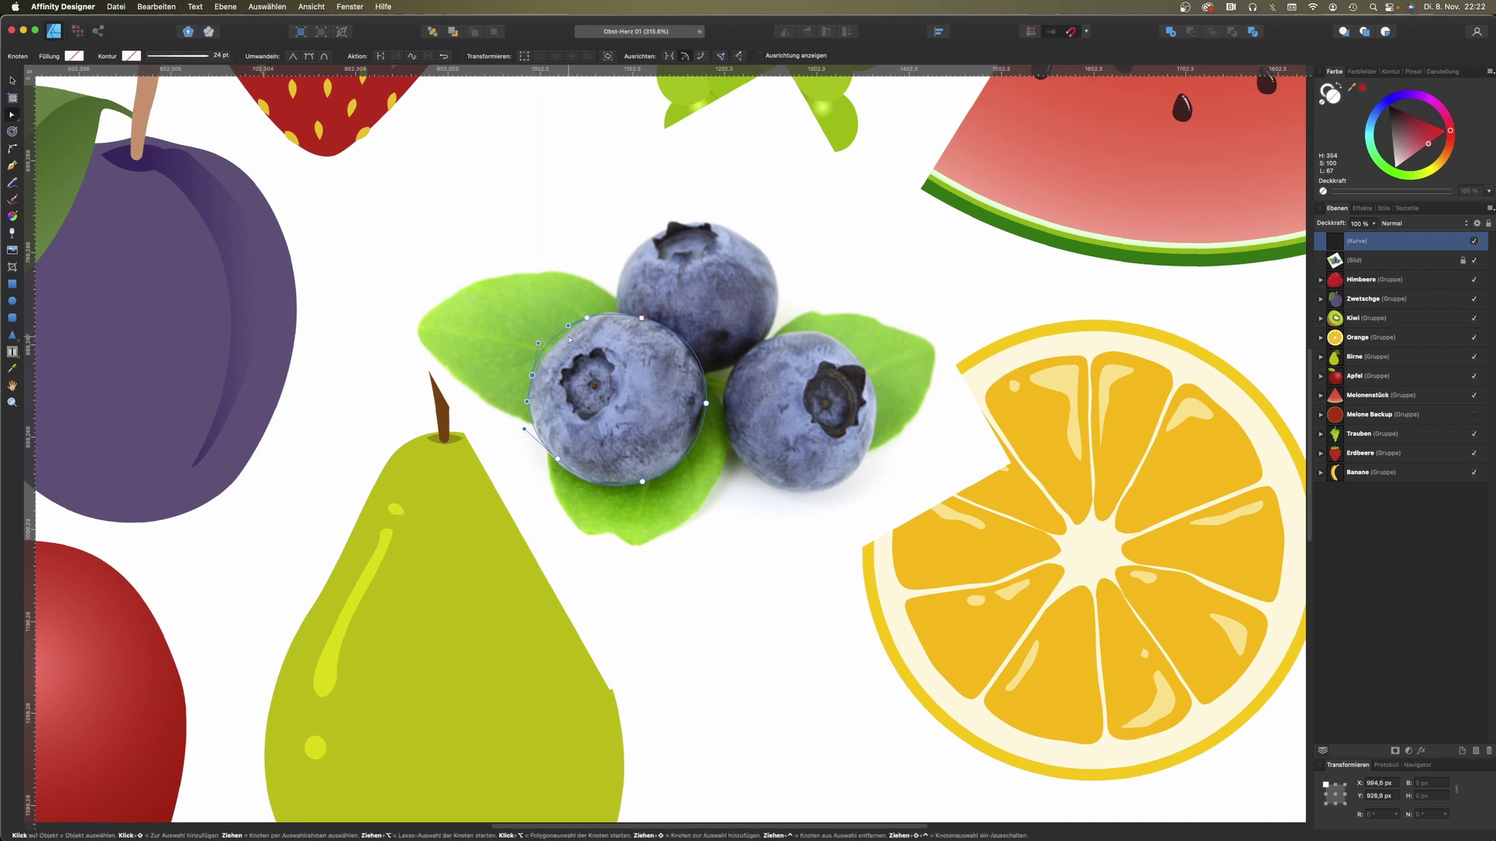
click(588, 318)
click(606, 312)
click(571, 453)
click(559, 461)
Step: Fill the traced blueberry with a blue-grey sampled from the photo
drag(1342, 94, 783, 381)
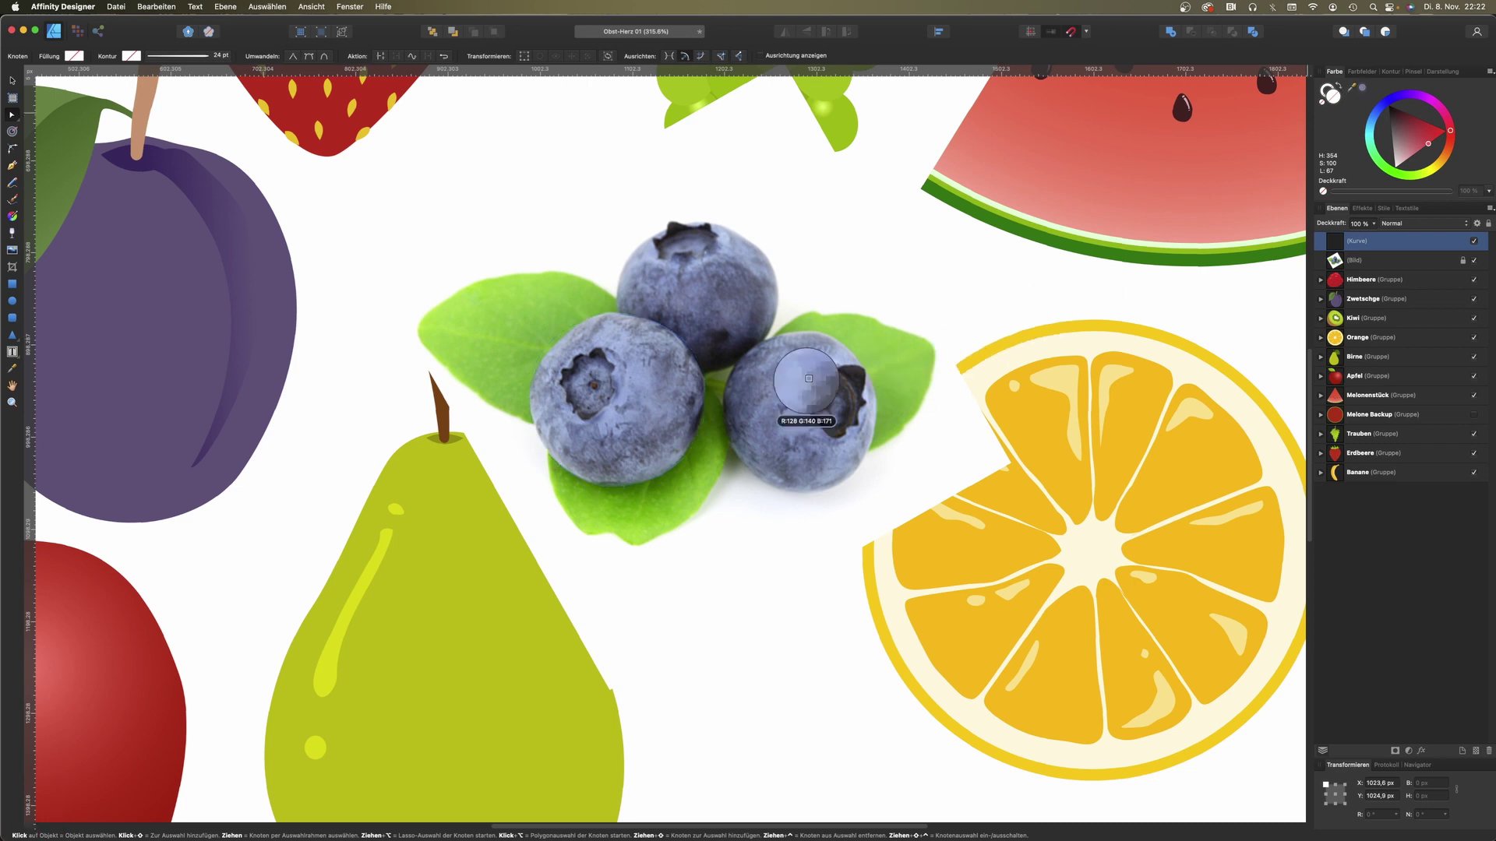
drag(783, 382, 779, 384)
click(1363, 88)
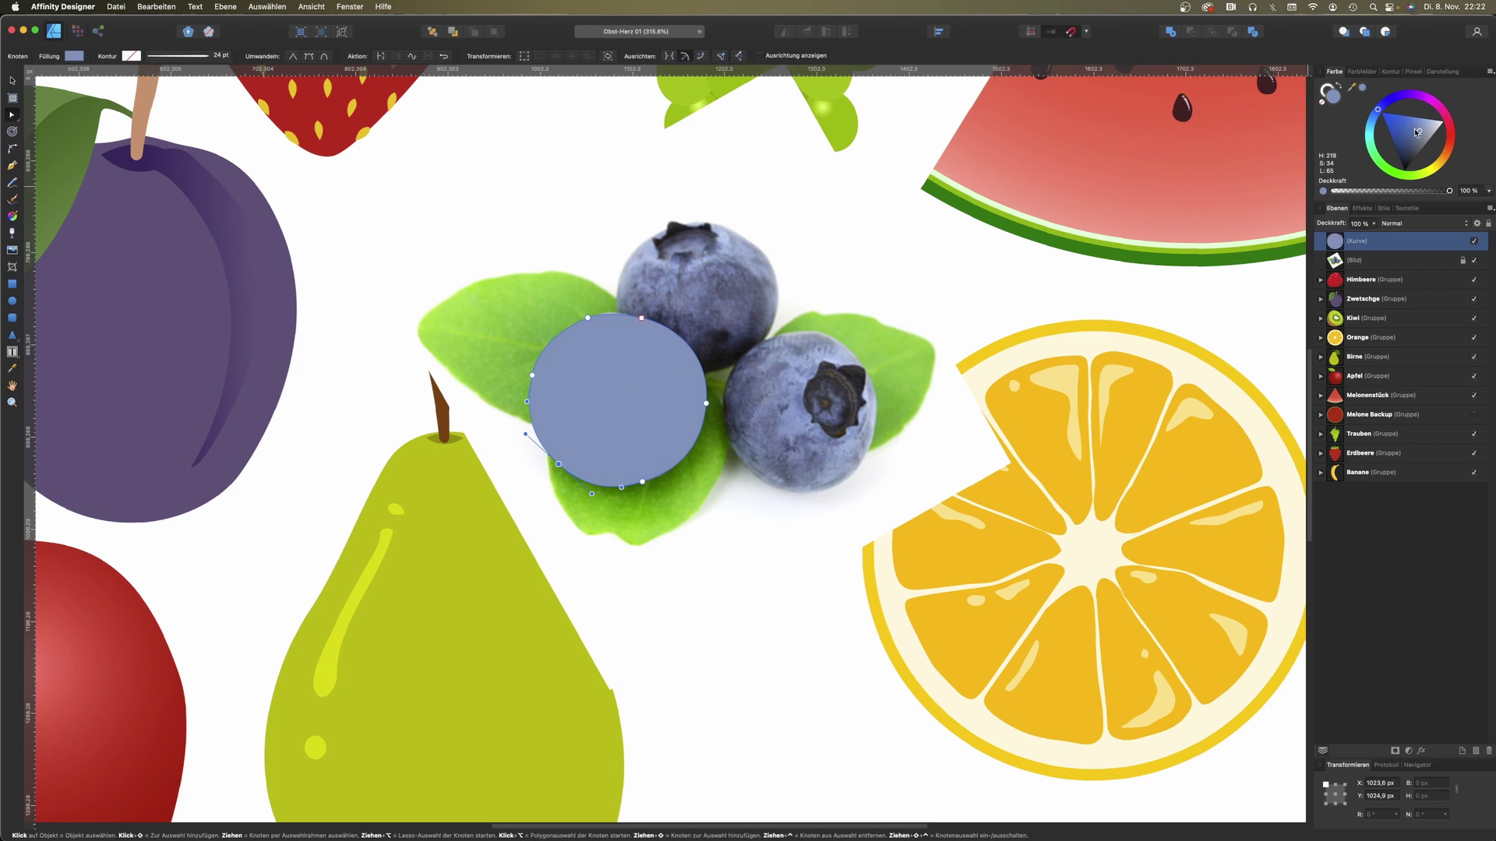
Step: Darken the circle's blue and give it a radial gradient centred near its top
drag(1419, 133, 1416, 142)
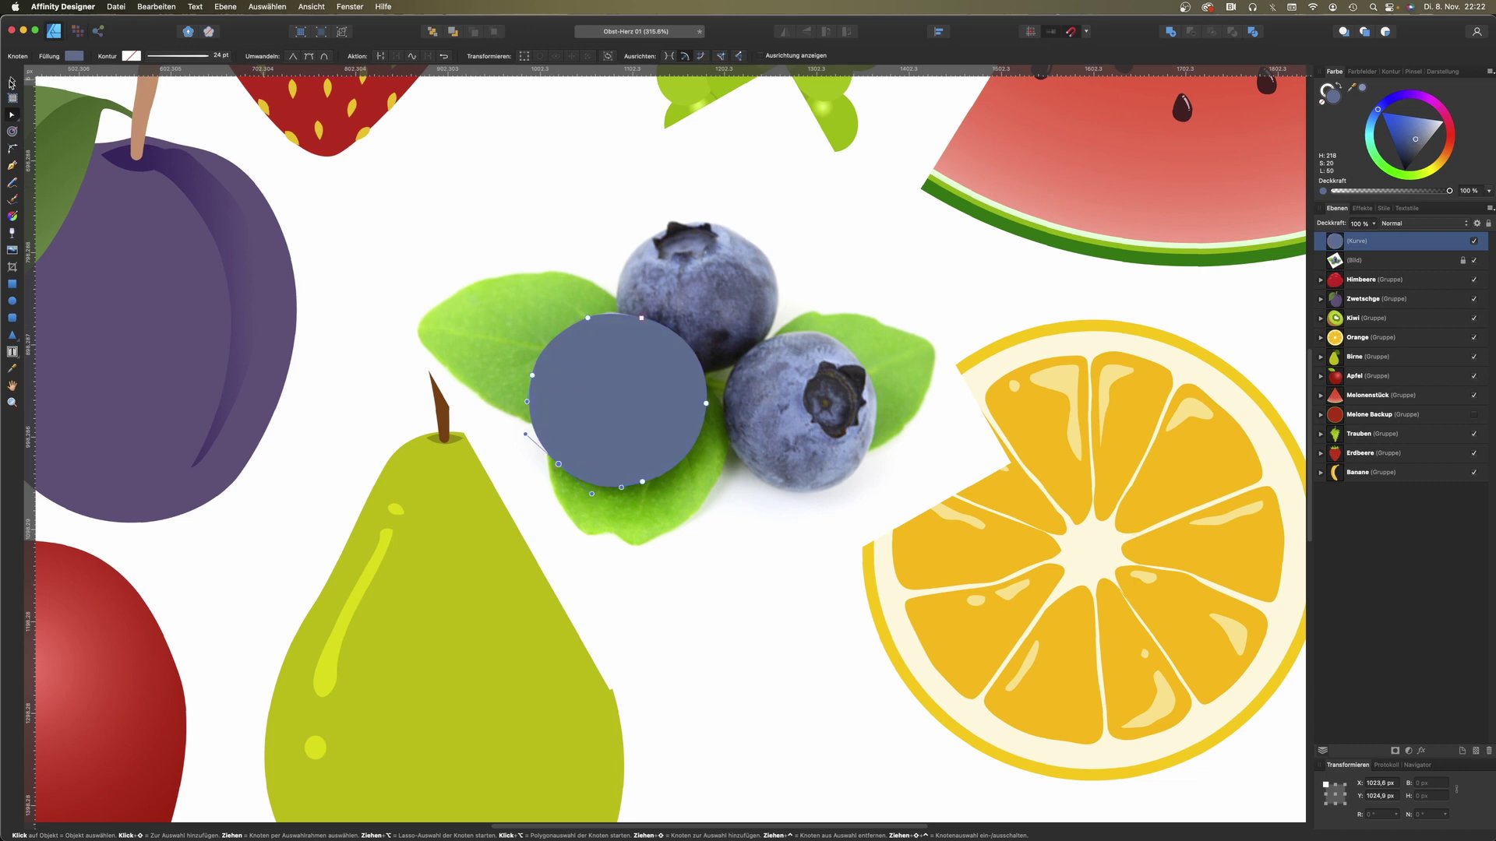
click(14, 219)
mouse_move(600, 458)
mouse_down()
mouse_move(594, 334)
mouse_move(658, 384)
mouse_move(621, 549)
mouse_up()
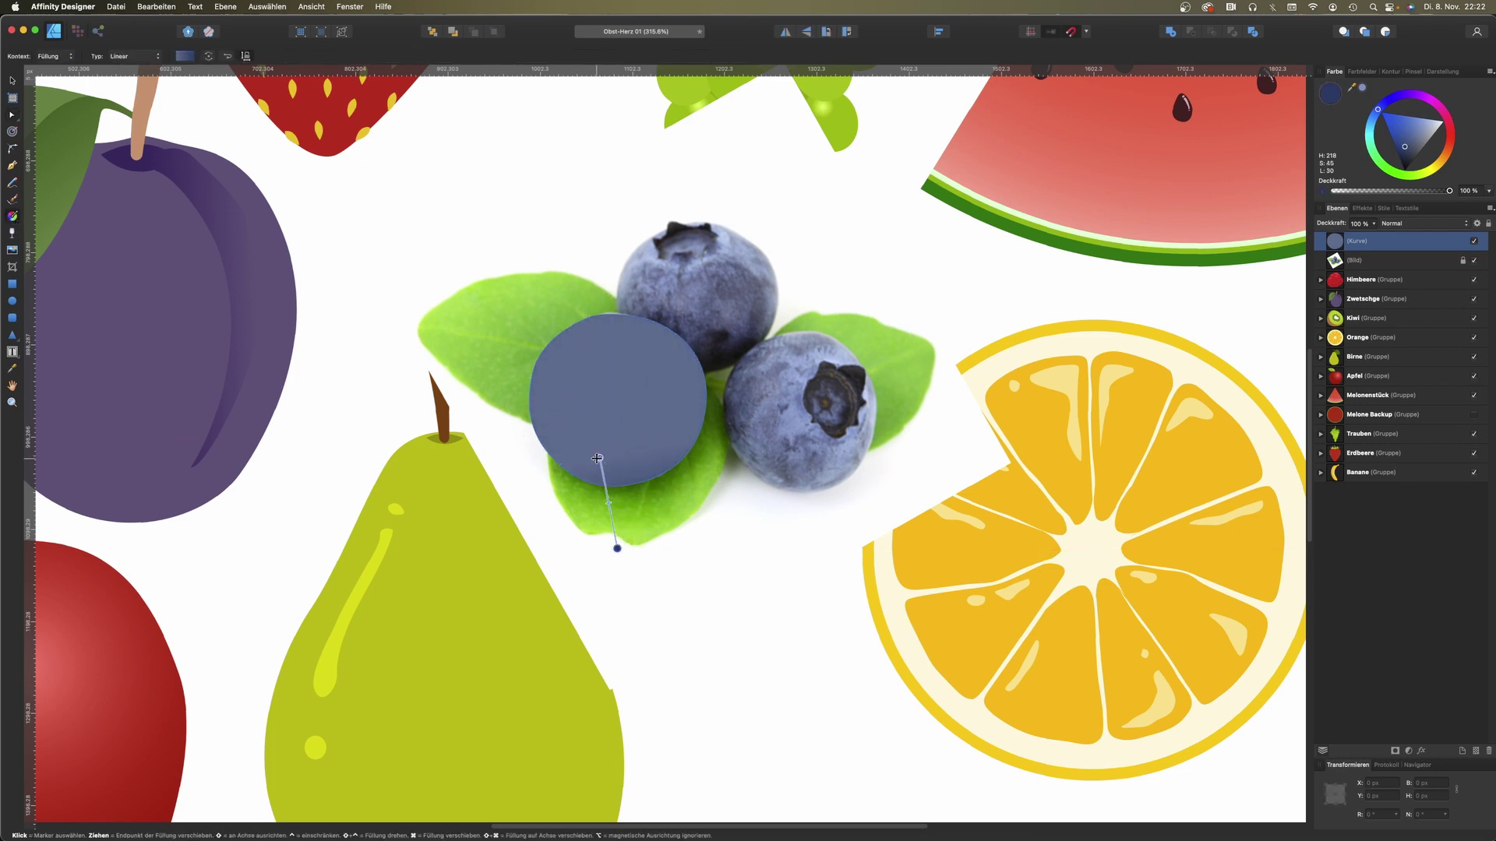
drag(600, 458, 589, 401)
click(126, 56)
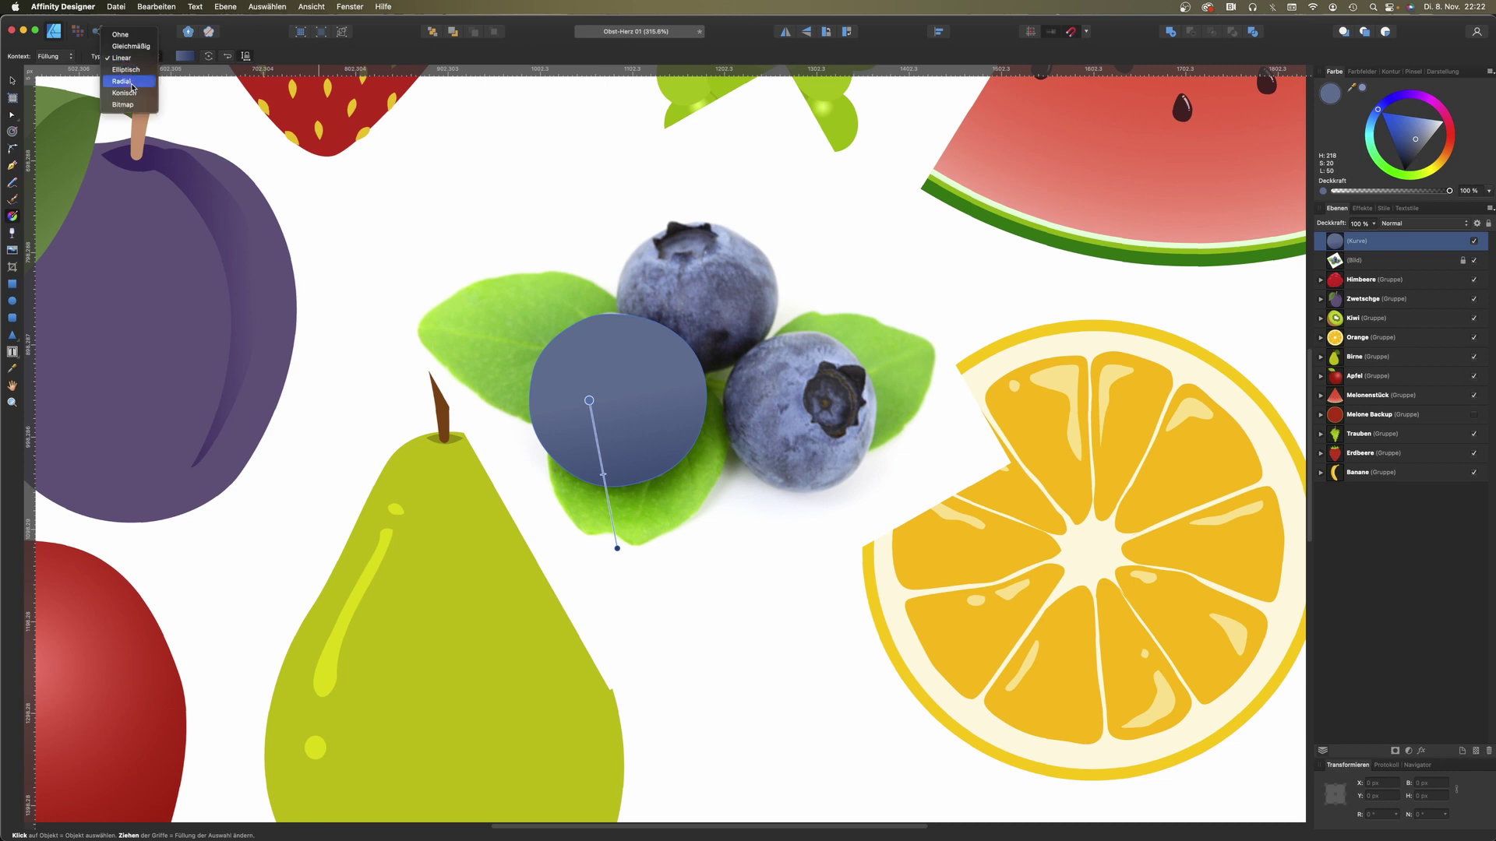
click(133, 82)
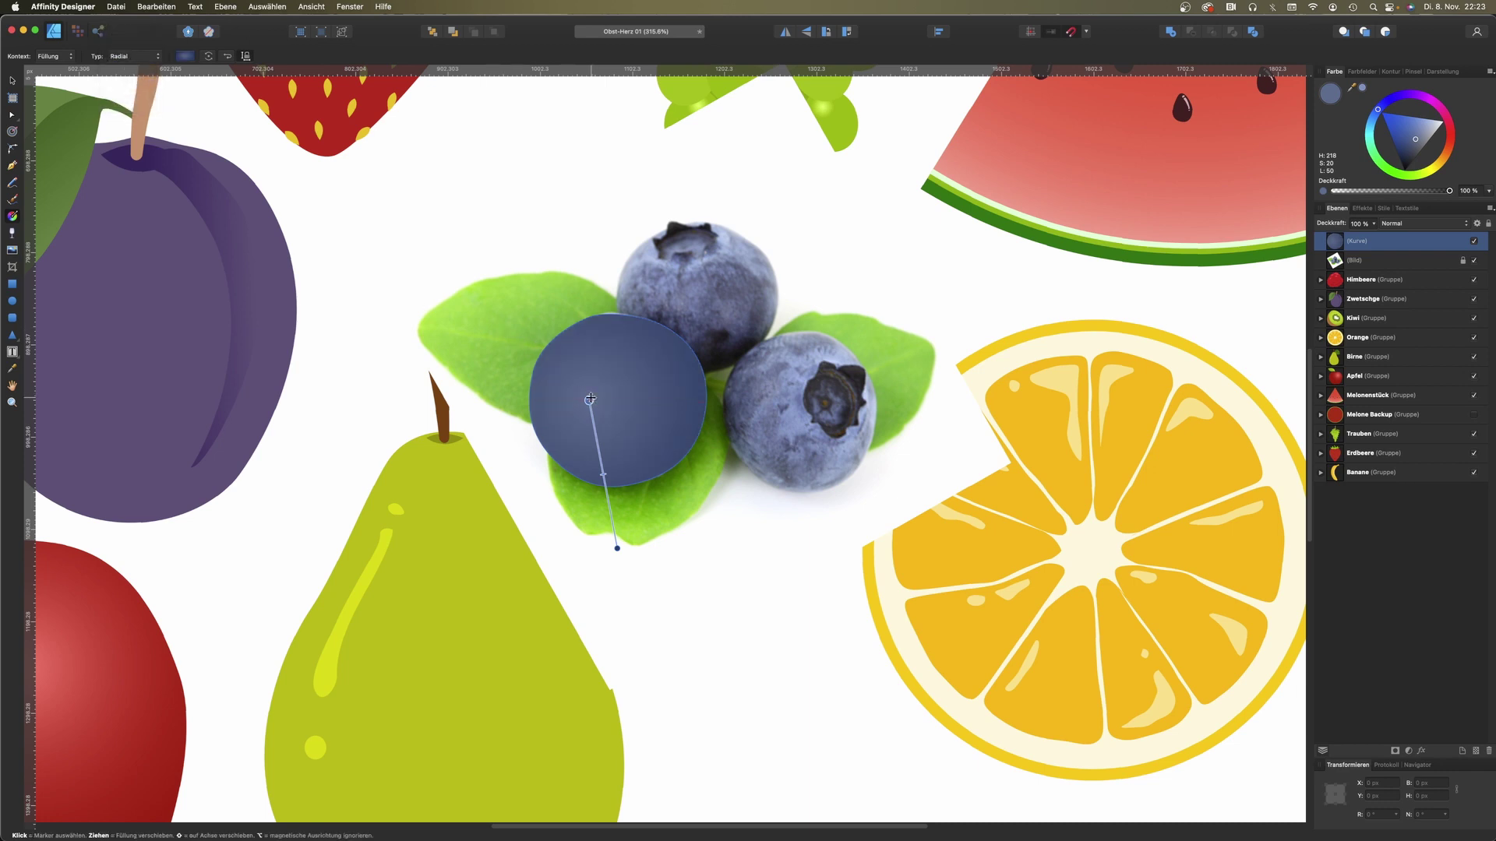
drag(591, 397, 604, 346)
mouse_move(629, 498)
mouse_down()
mouse_move(705, 723)
mouse_move(677, 743)
mouse_up()
mouse_move(602, 344)
mouse_down()
mouse_move(574, 349)
mouse_move(589, 369)
mouse_up()
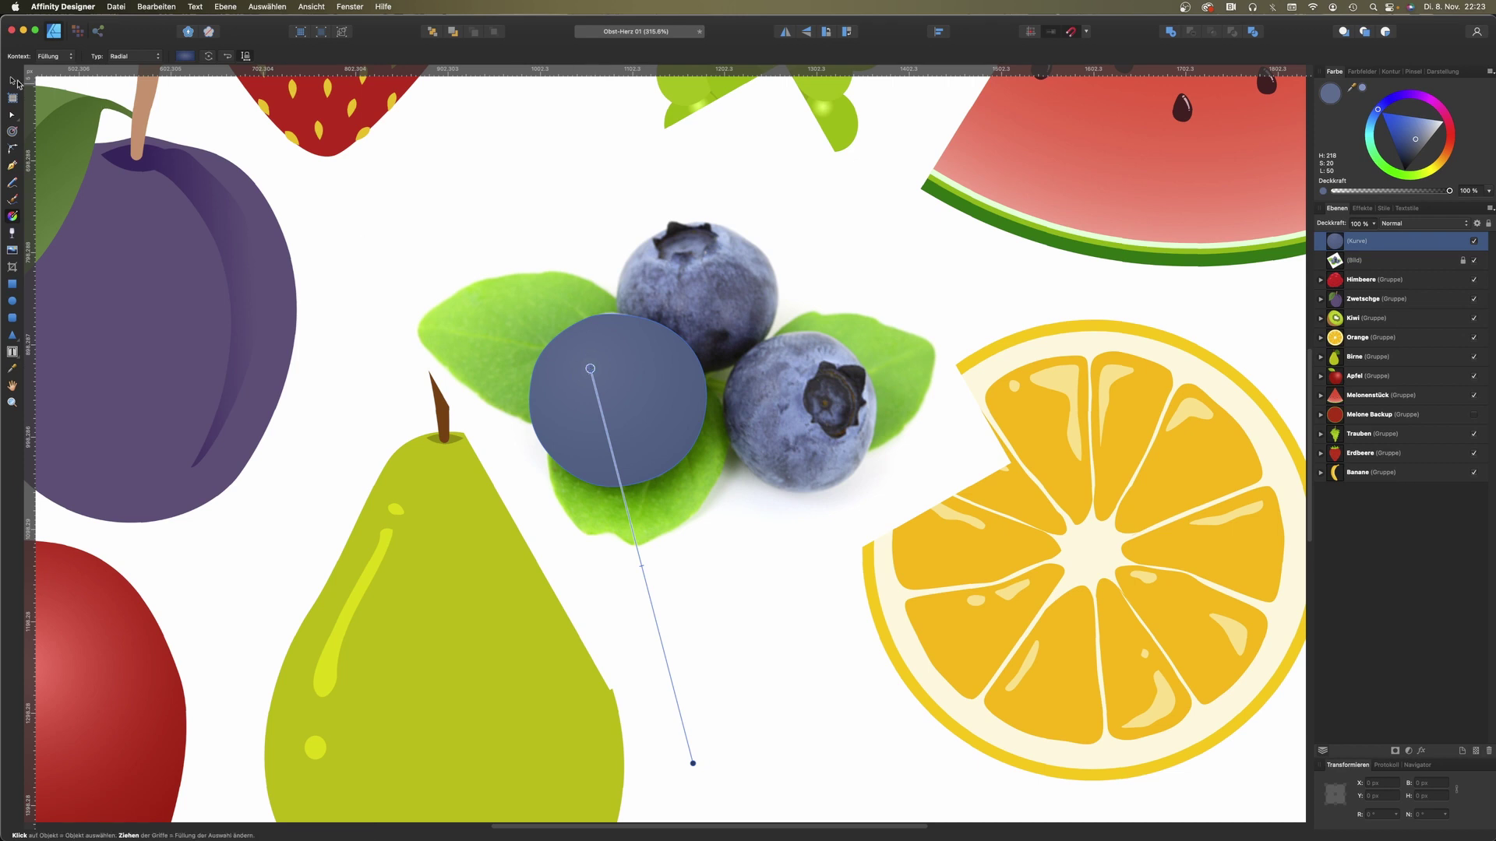
Step: Hide the traced blueberry circle's Kurve layer so the photo berry shows through
click(12, 81)
click(978, 324)
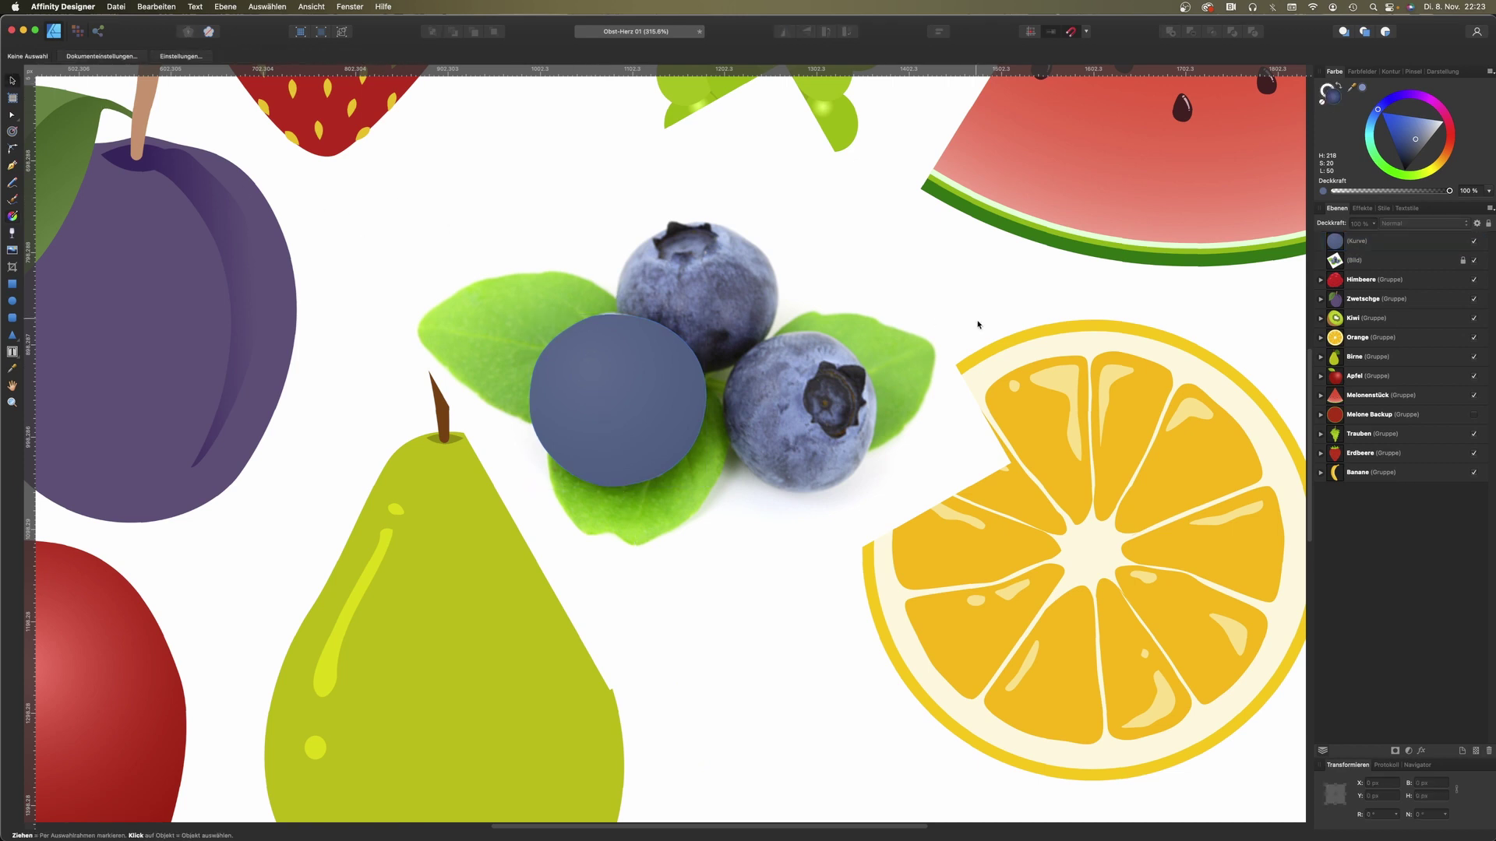
click(1474, 242)
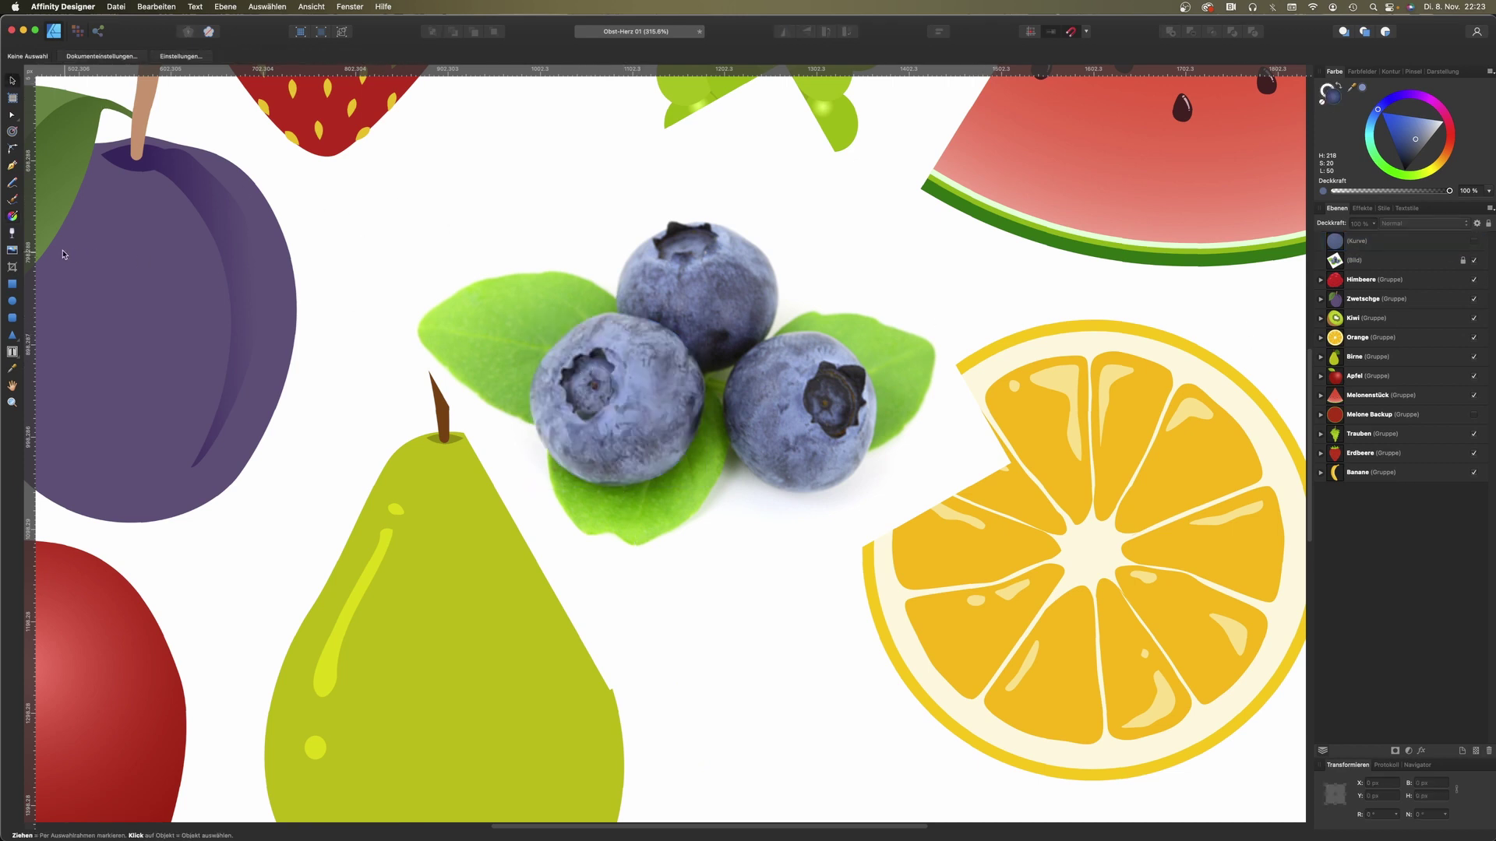
click(13, 166)
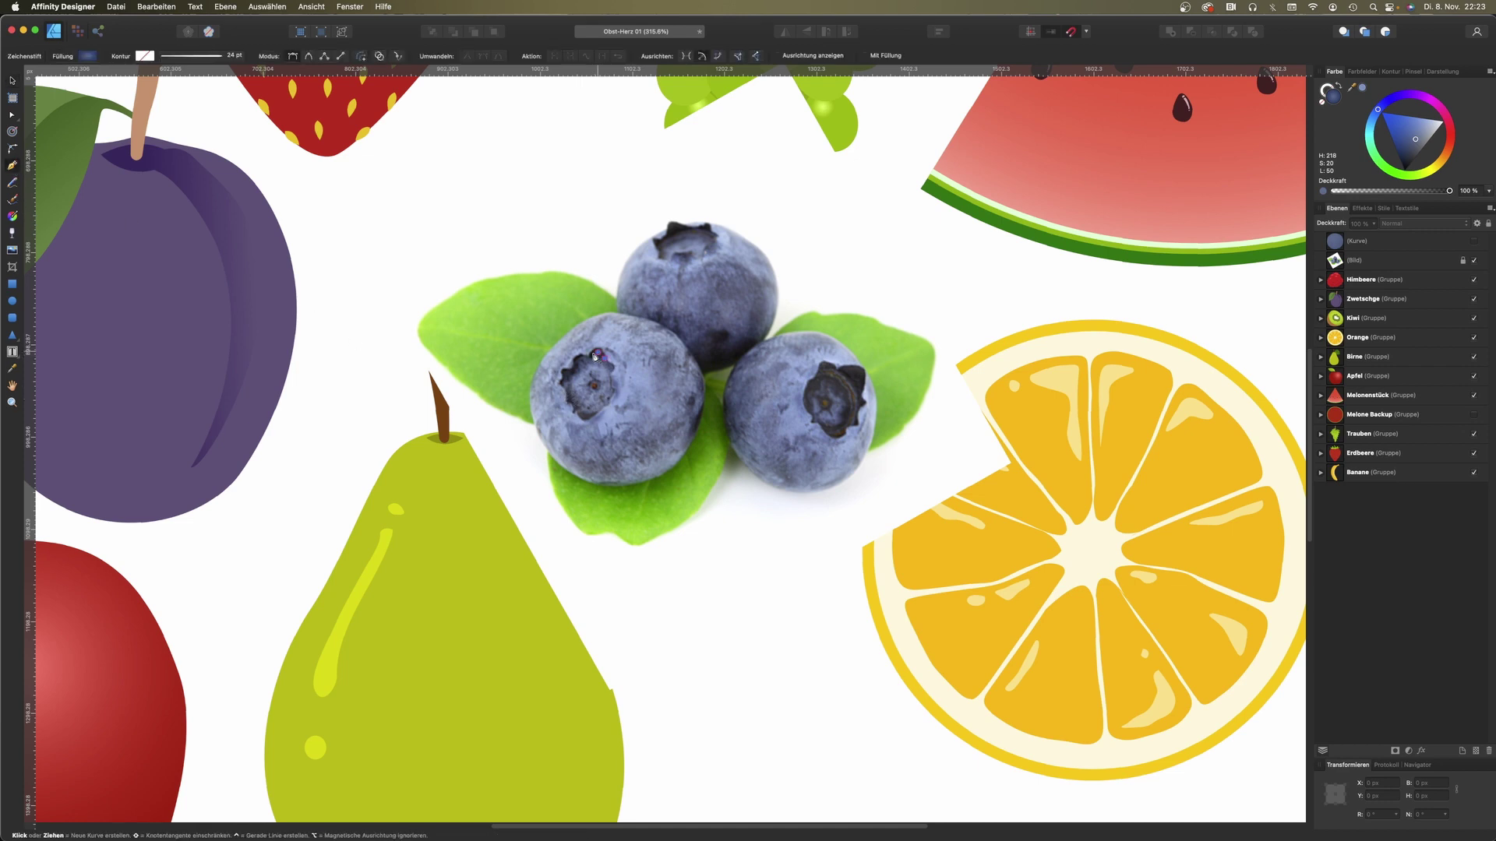
Step: Give the star-shaped crown a blue-grey gradient with a darker centre colour
click(603, 358)
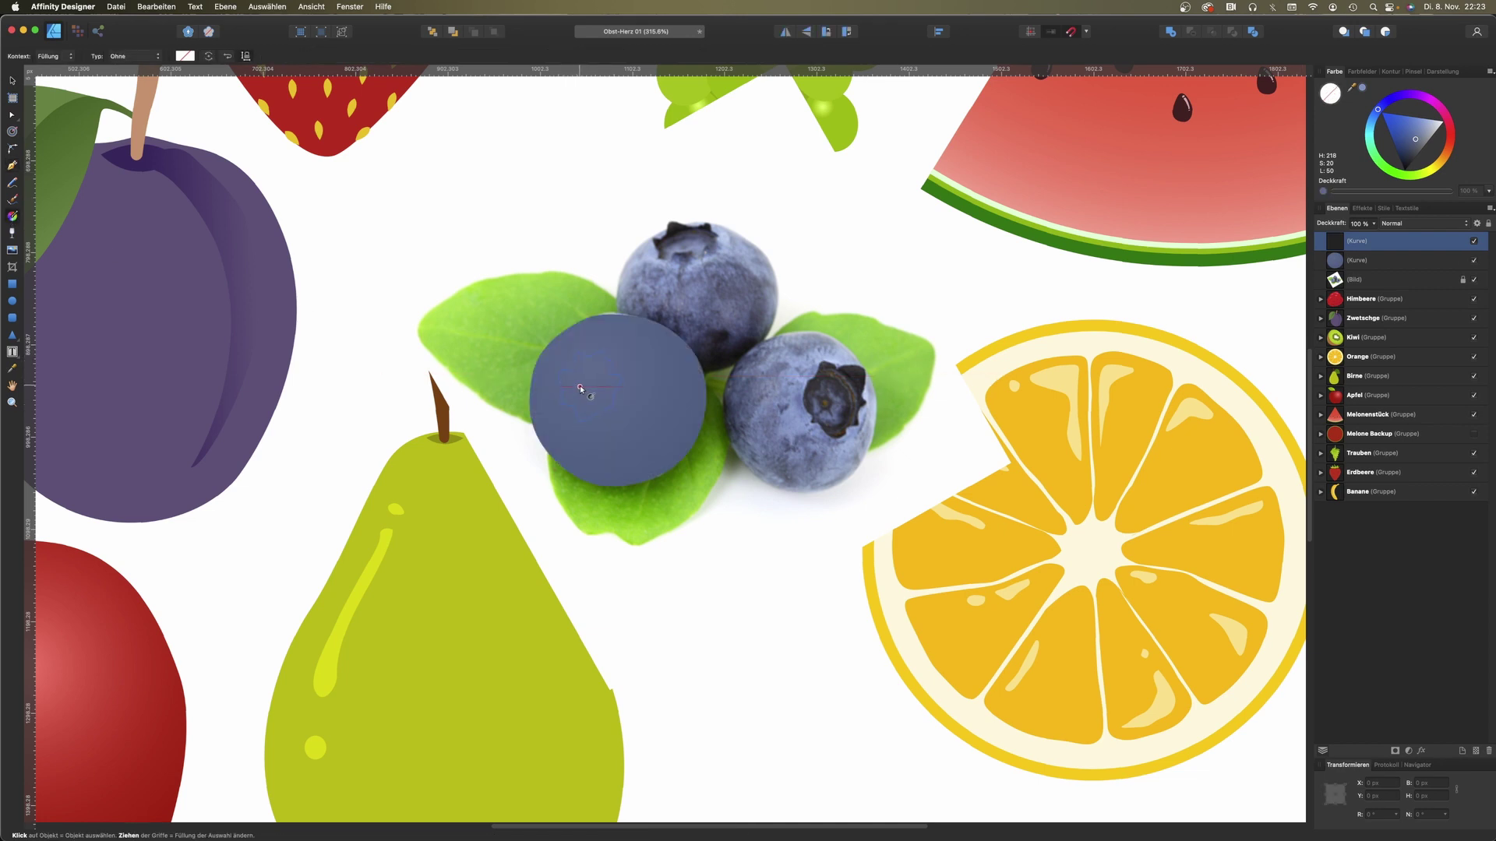
drag(590, 387, 601, 422)
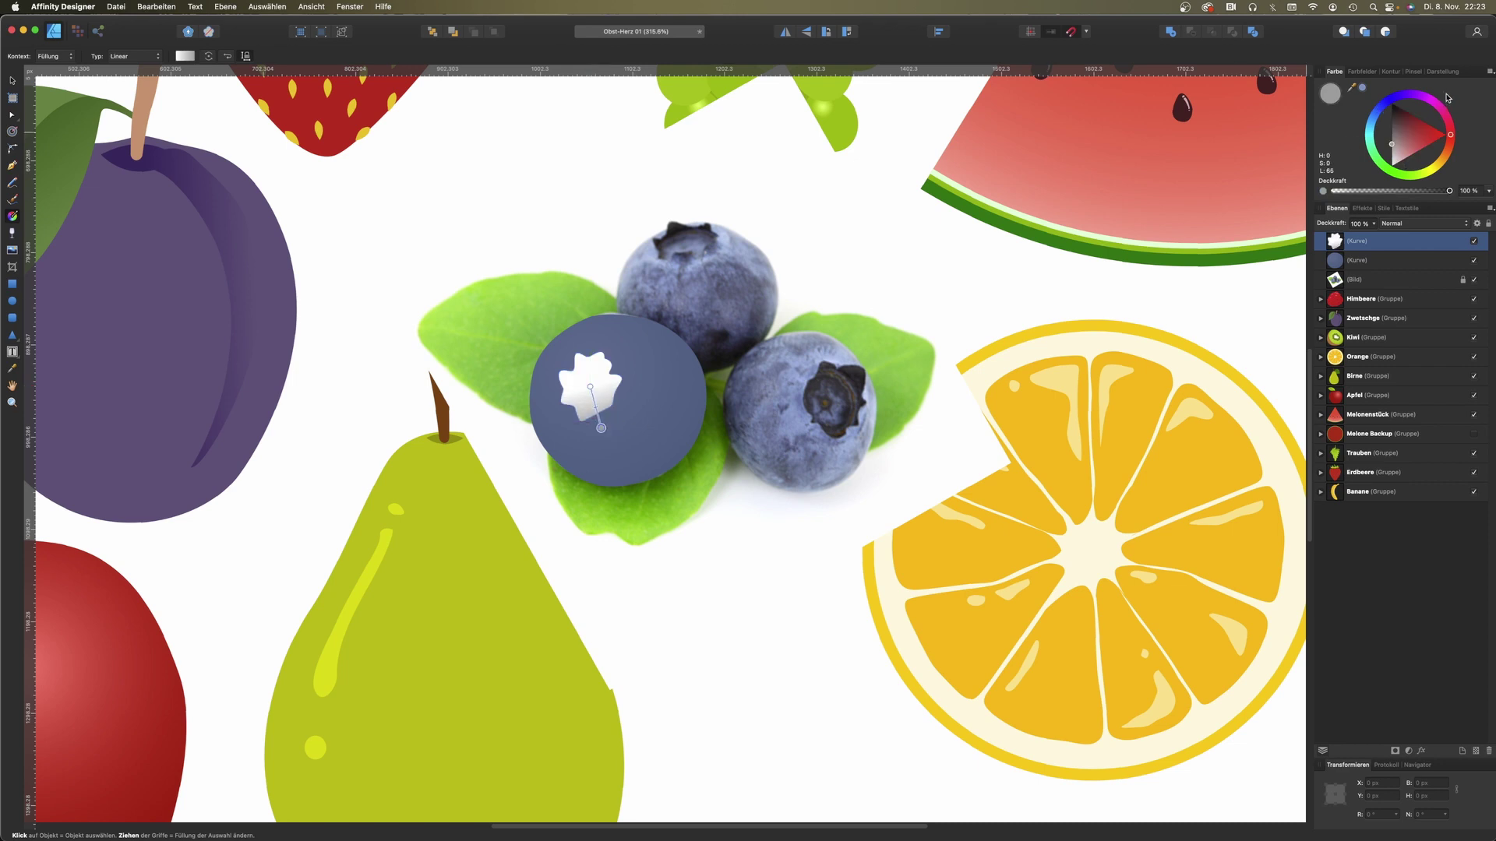
click(1364, 90)
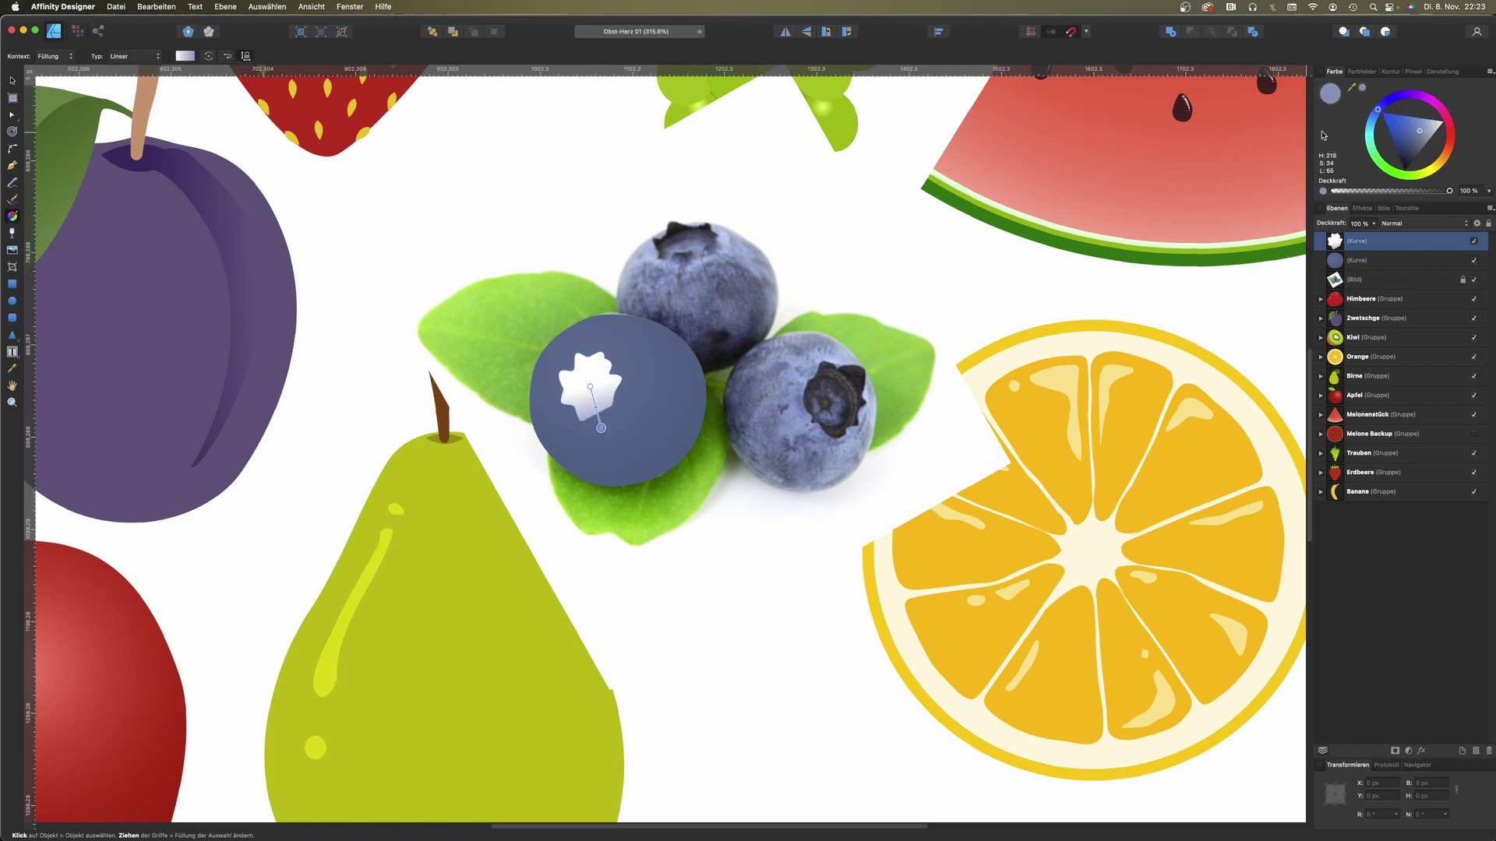
click(589, 387)
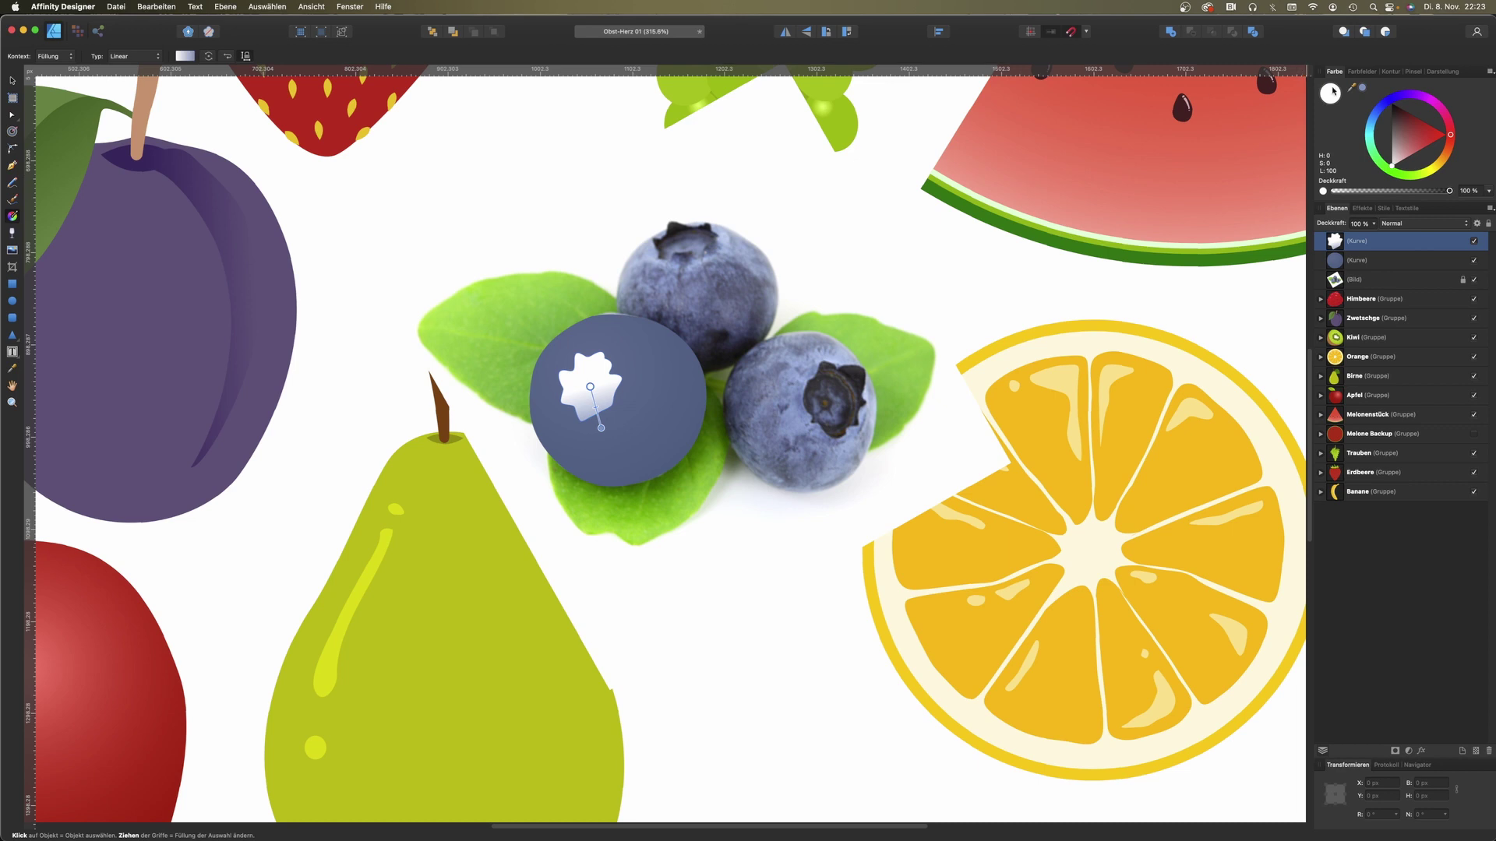
click(1363, 89)
drag(1421, 136, 1410, 151)
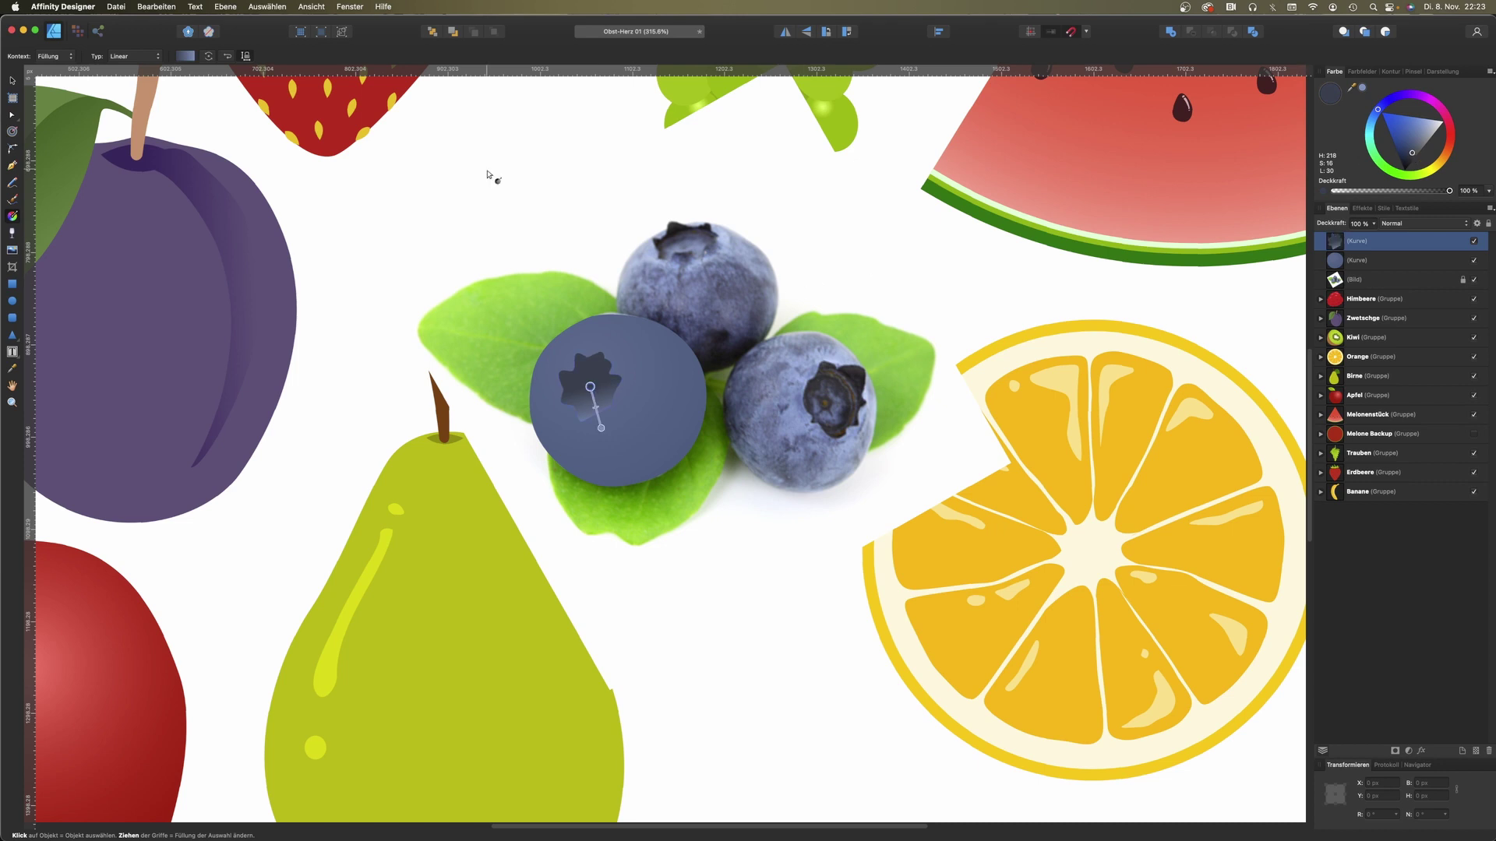
Step: Make the crown's gradient radial, reverse it, and darken its colour further
click(153, 58)
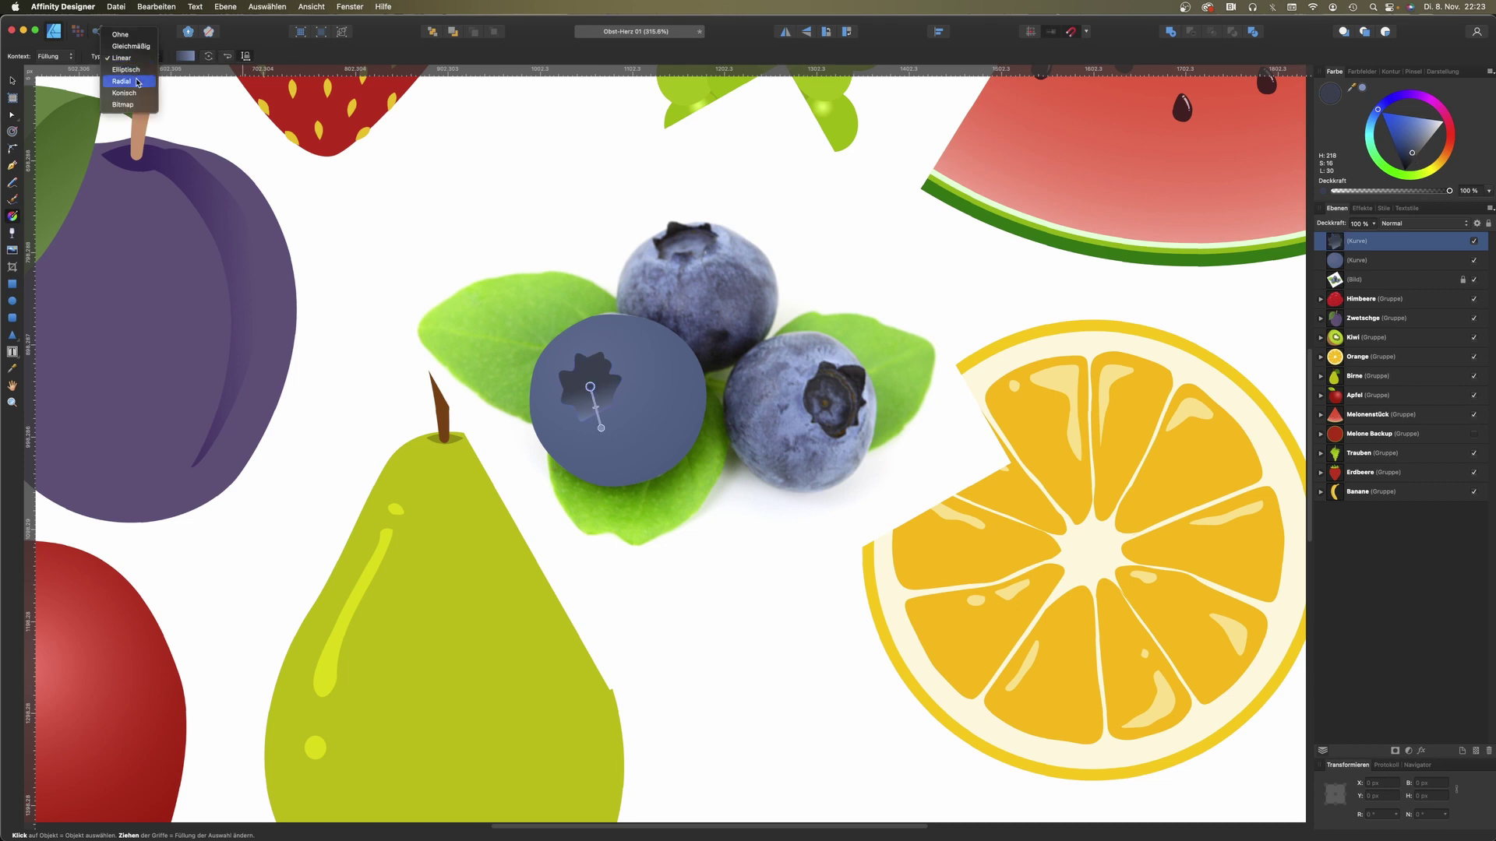
click(123, 81)
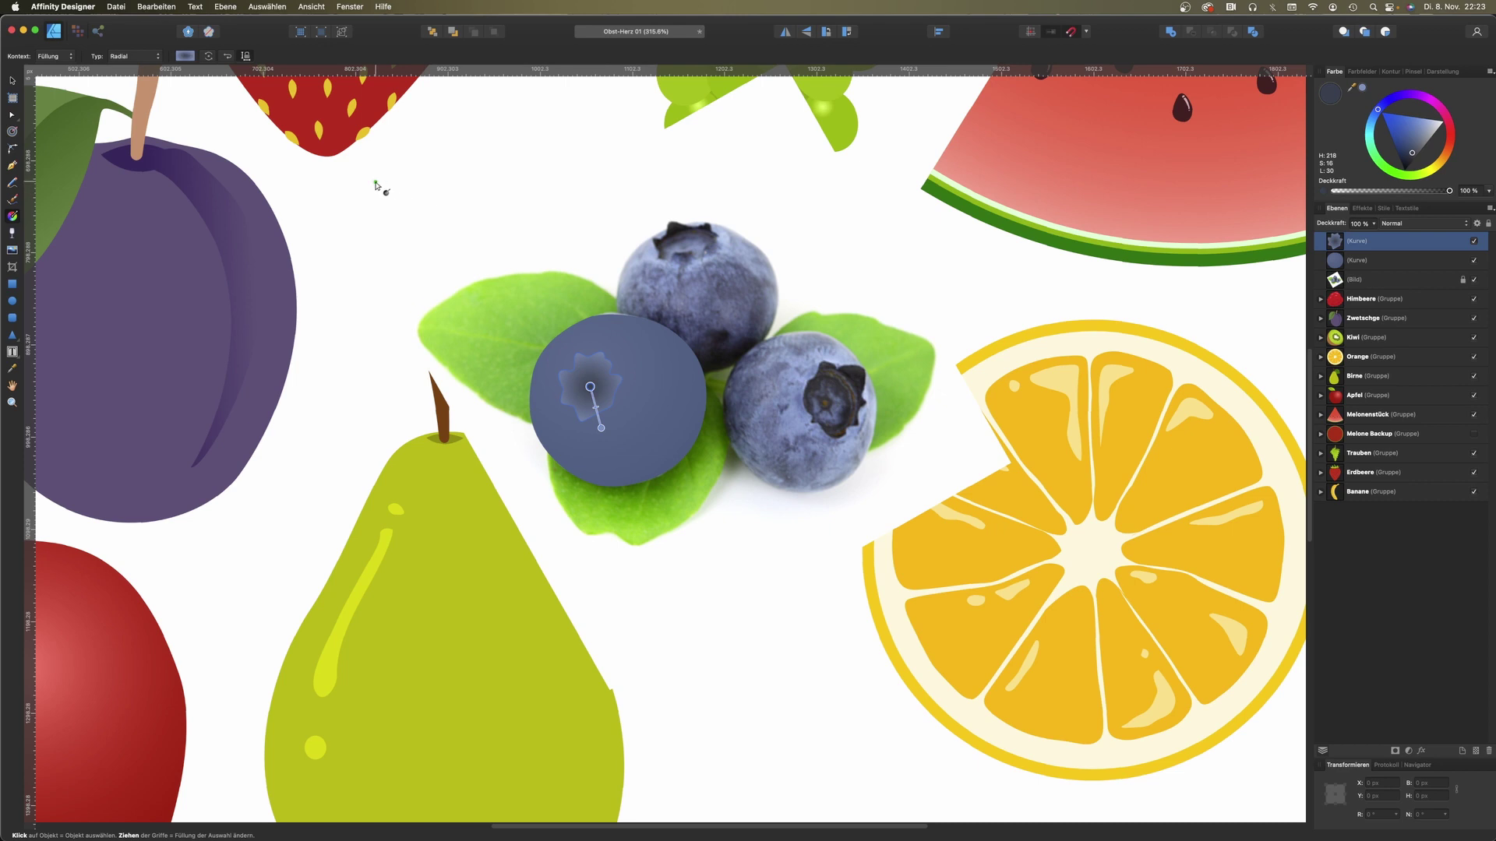
click(186, 55)
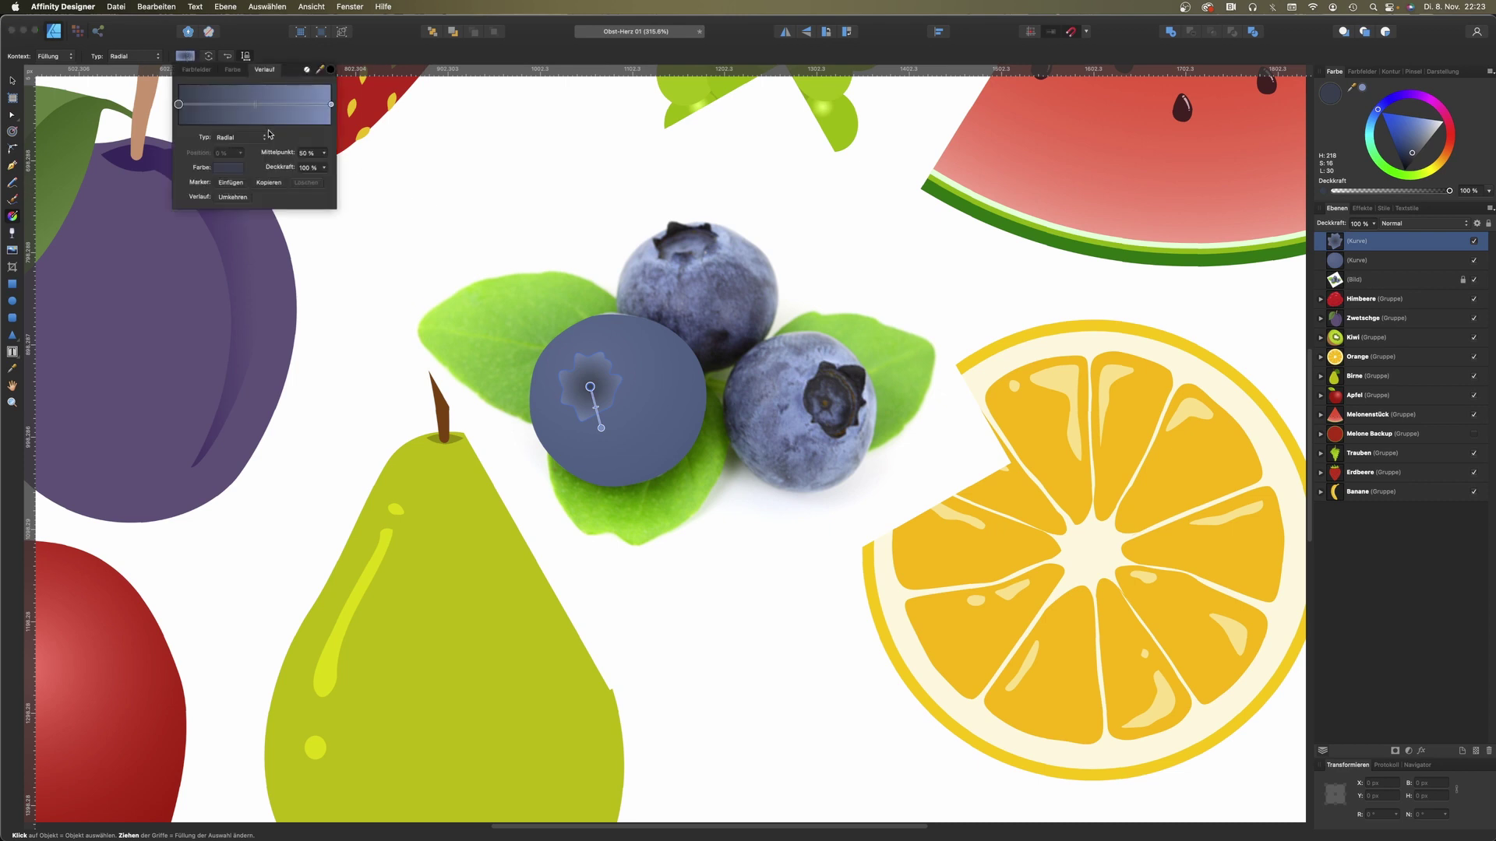
click(238, 199)
drag(594, 386, 599, 387)
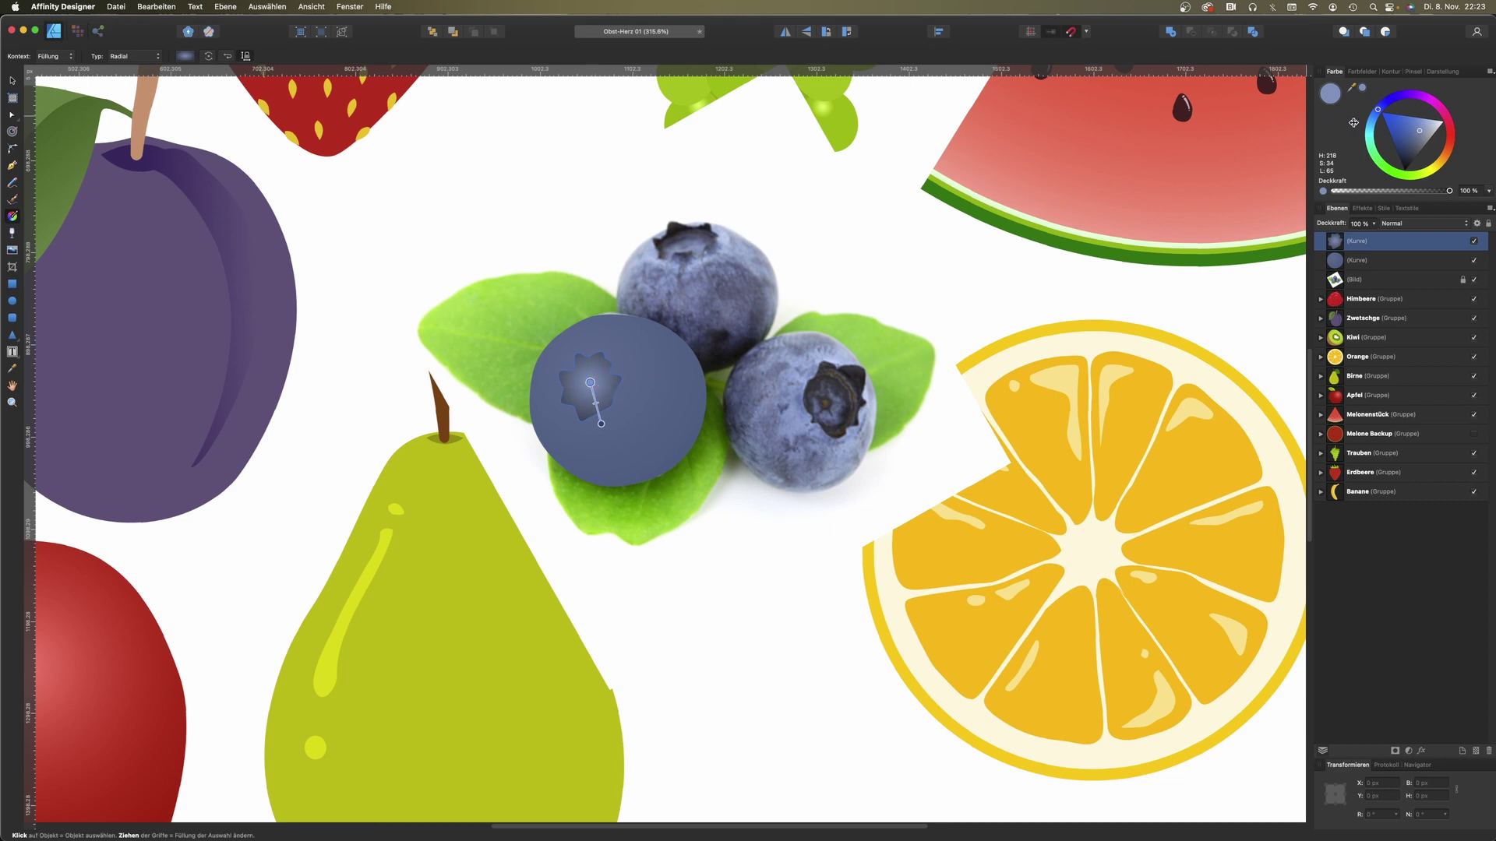
drag(1420, 132, 1411, 145)
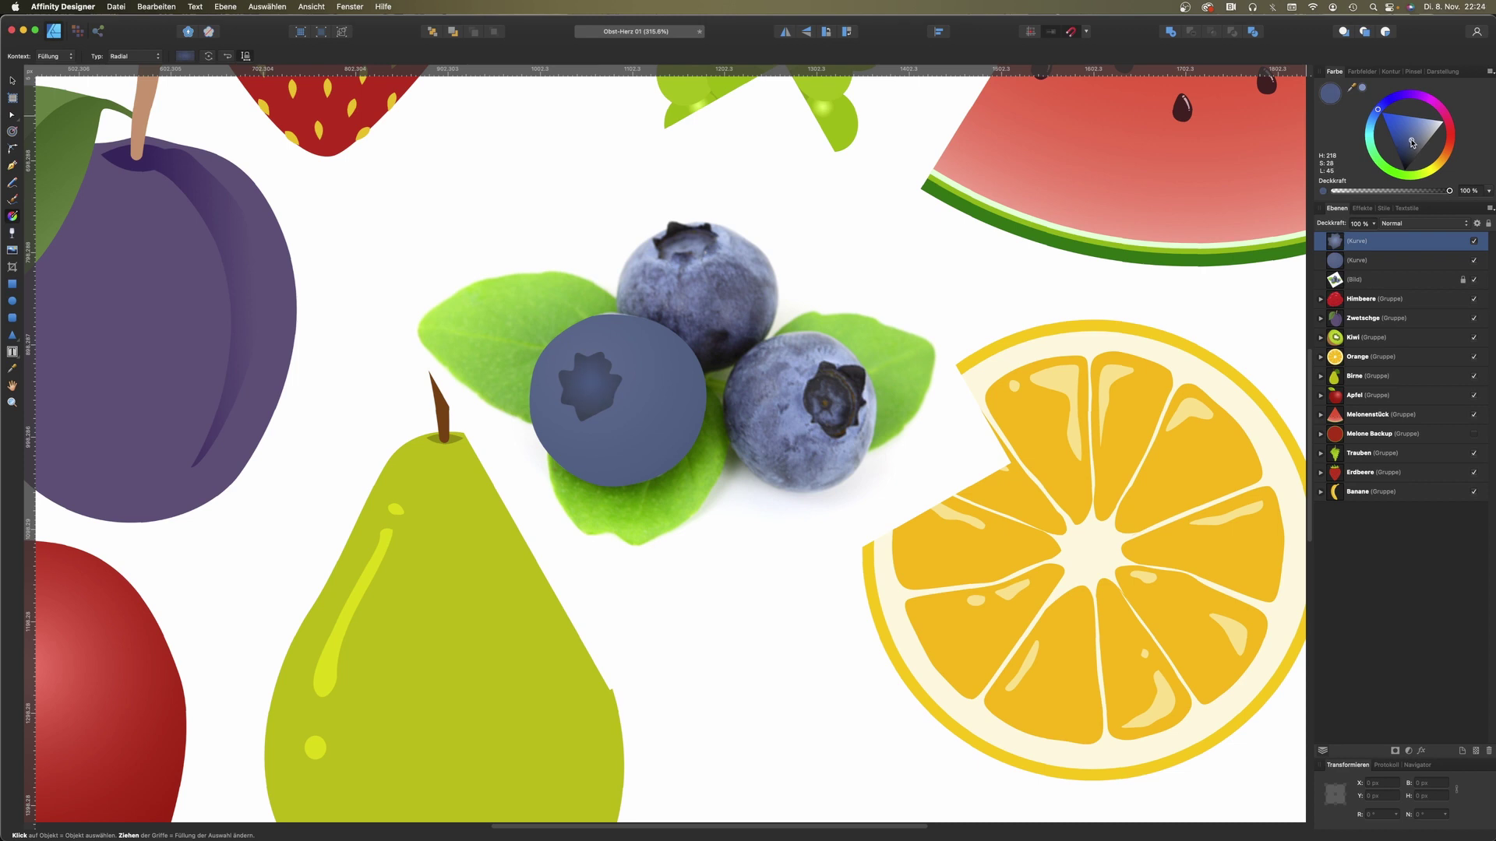
Step: Duplicate the left blueberry circle and crown, rotated onto the top photo berry
key(a)
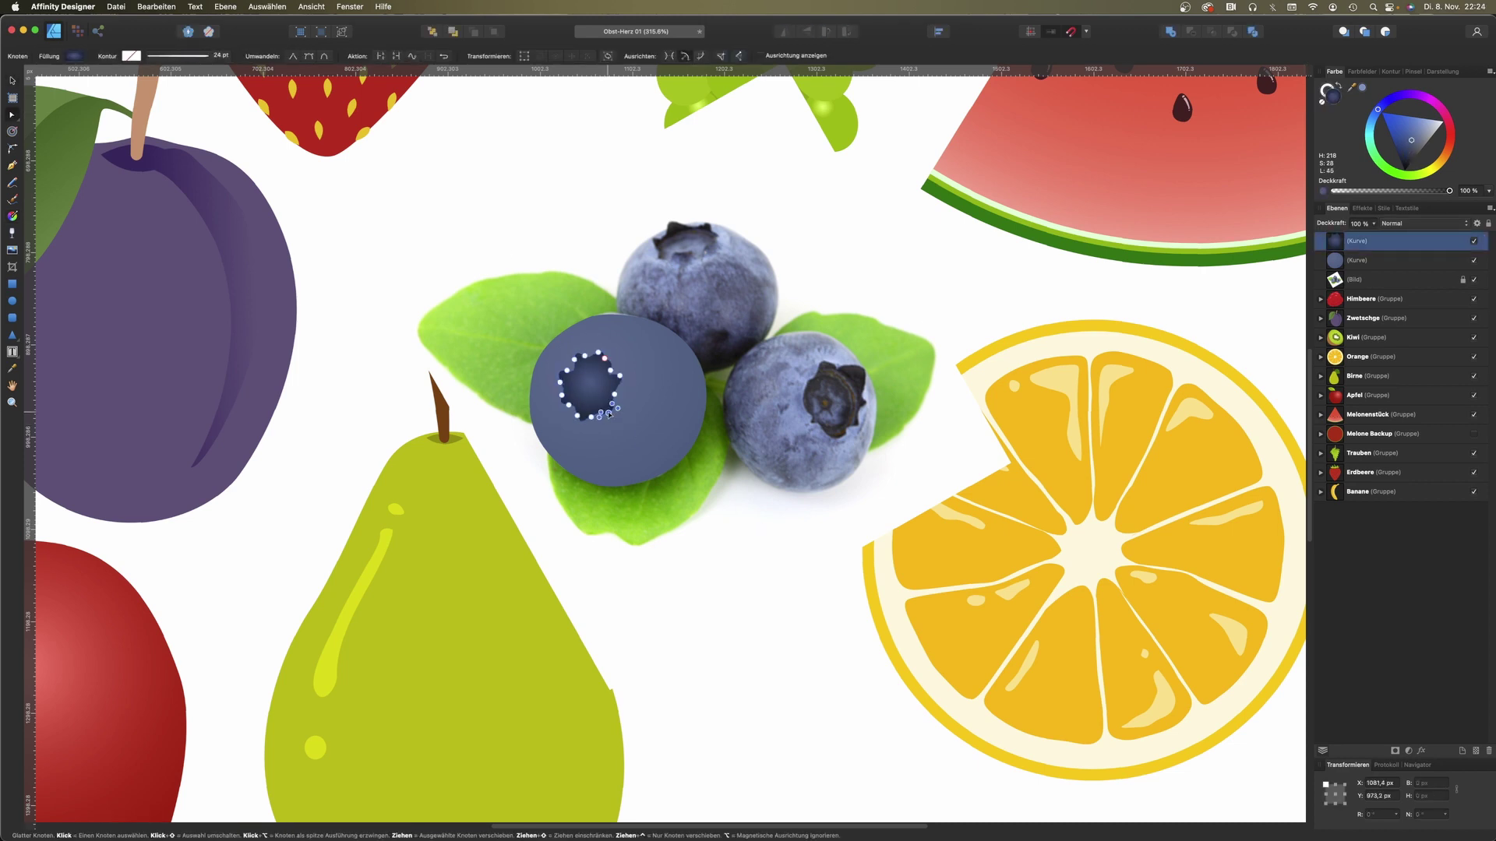
click(735, 533)
drag(483, 301, 610, 489)
key(v)
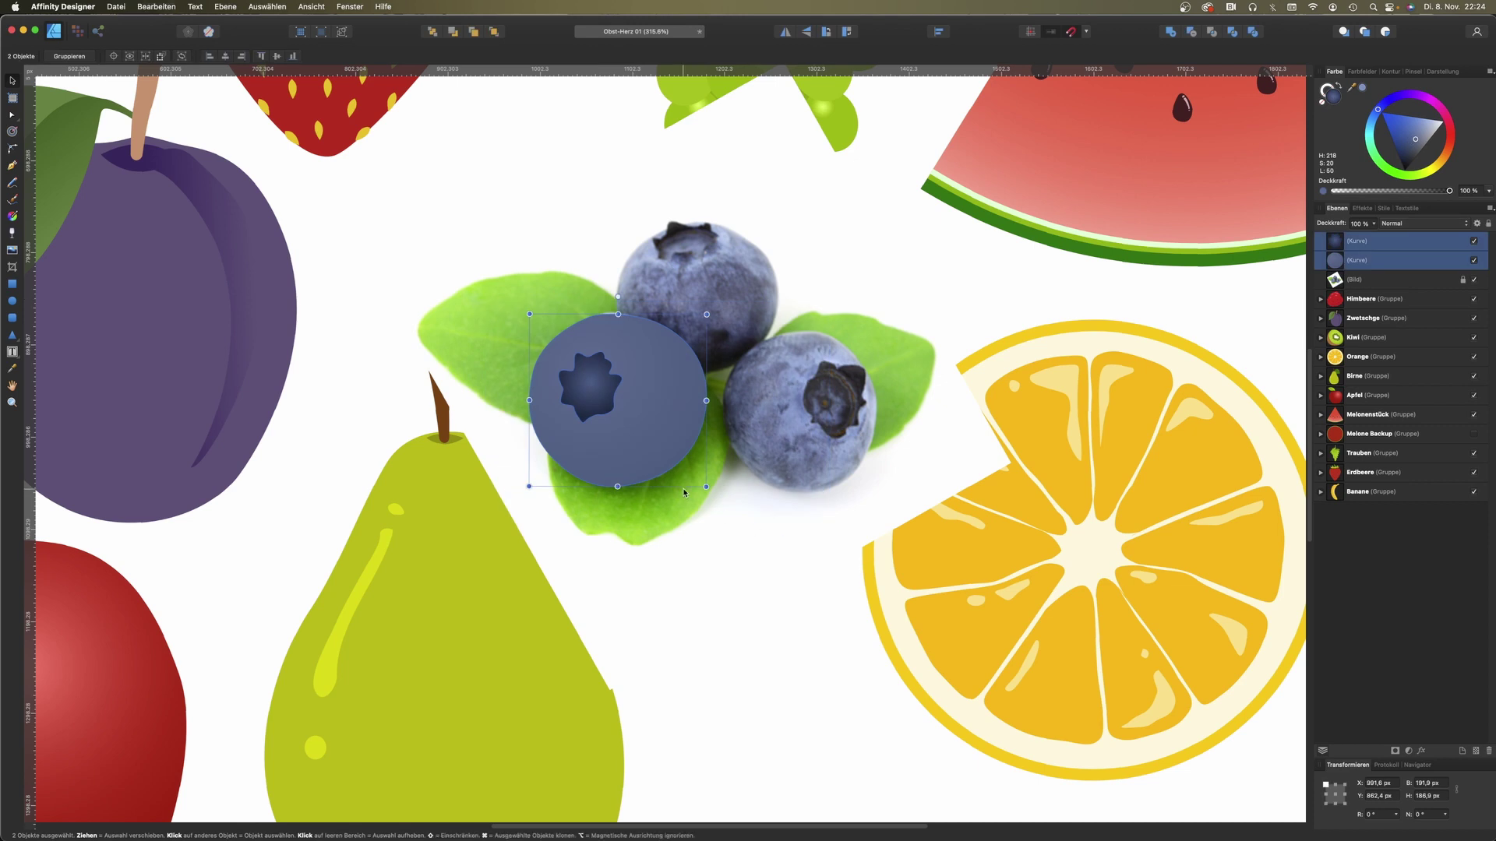
drag(622, 411, 692, 277)
drag(707, 191, 832, 320)
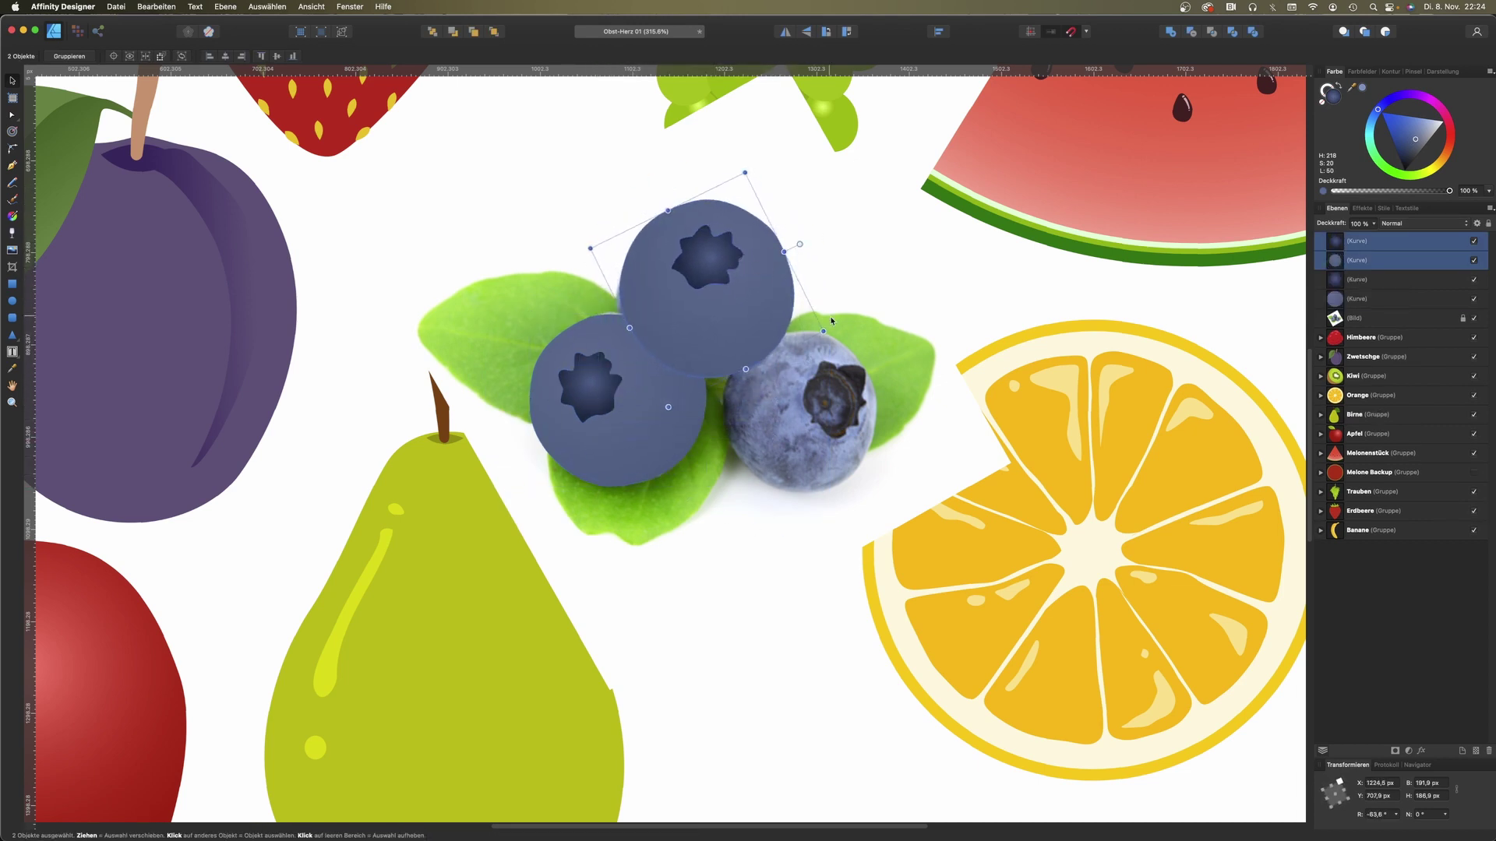
Step: Hide the copied blueberry layers and select the top berry's circle
click(1356, 280)
shift+click(1352, 290)
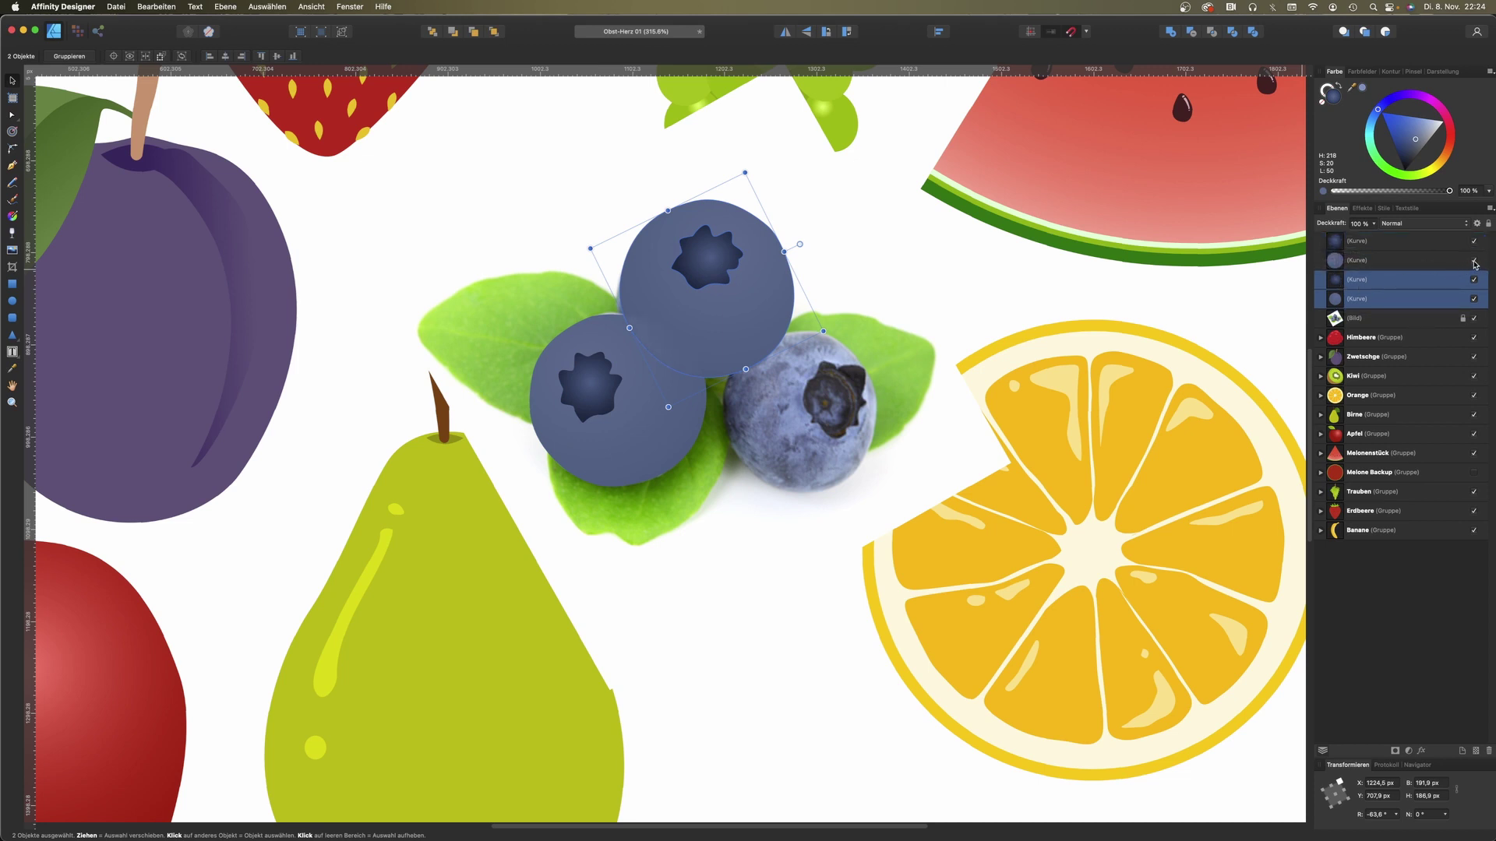
click(1474, 294)
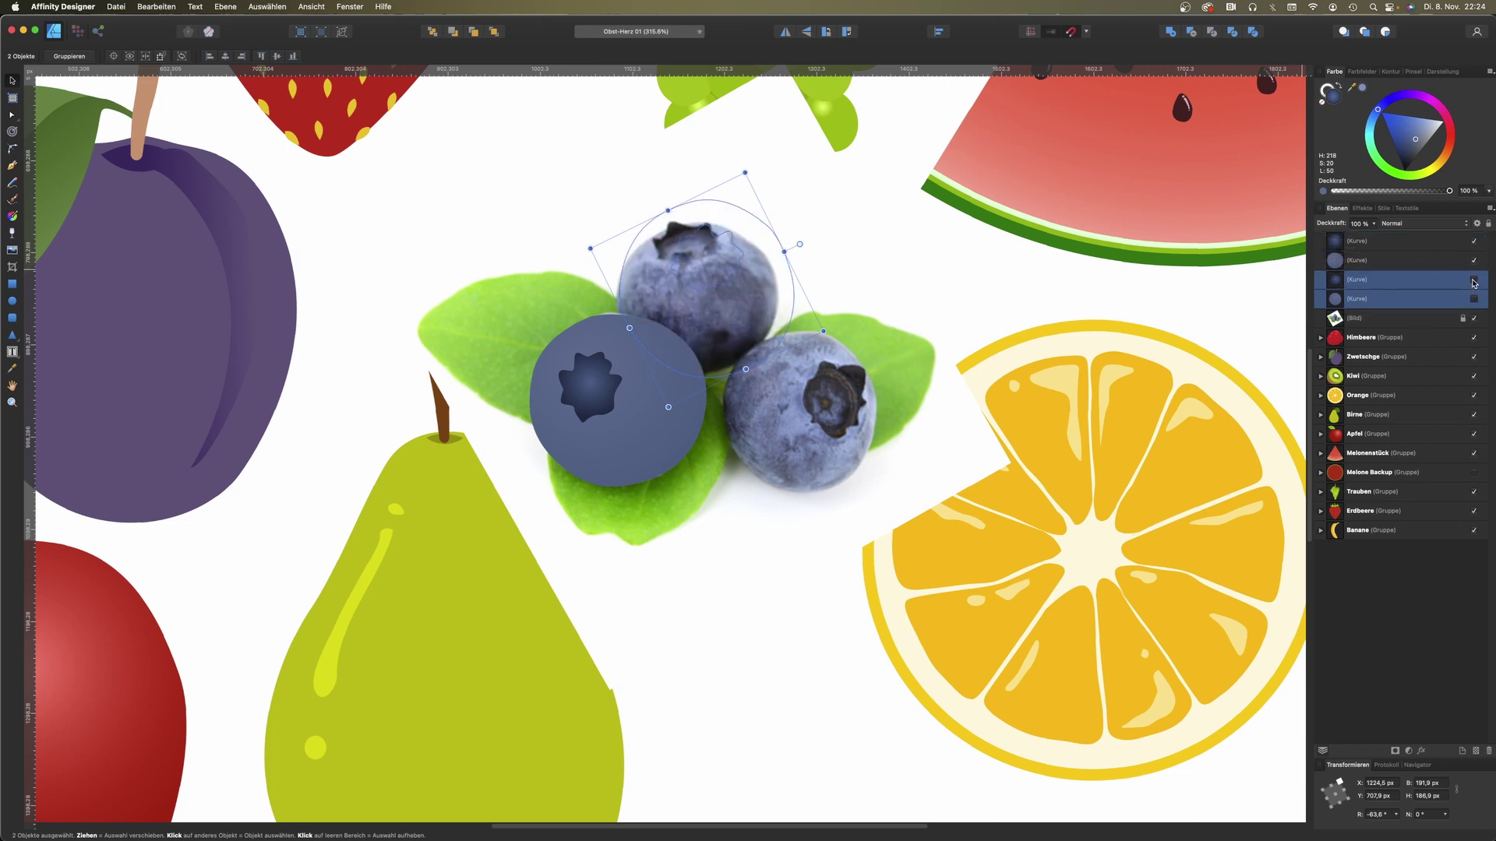
click(840, 284)
click(1419, 301)
Step: Reshape the top blueberry circle's nodes to fit the photo berry's outline
key(a)
drag(691, 202, 684, 223)
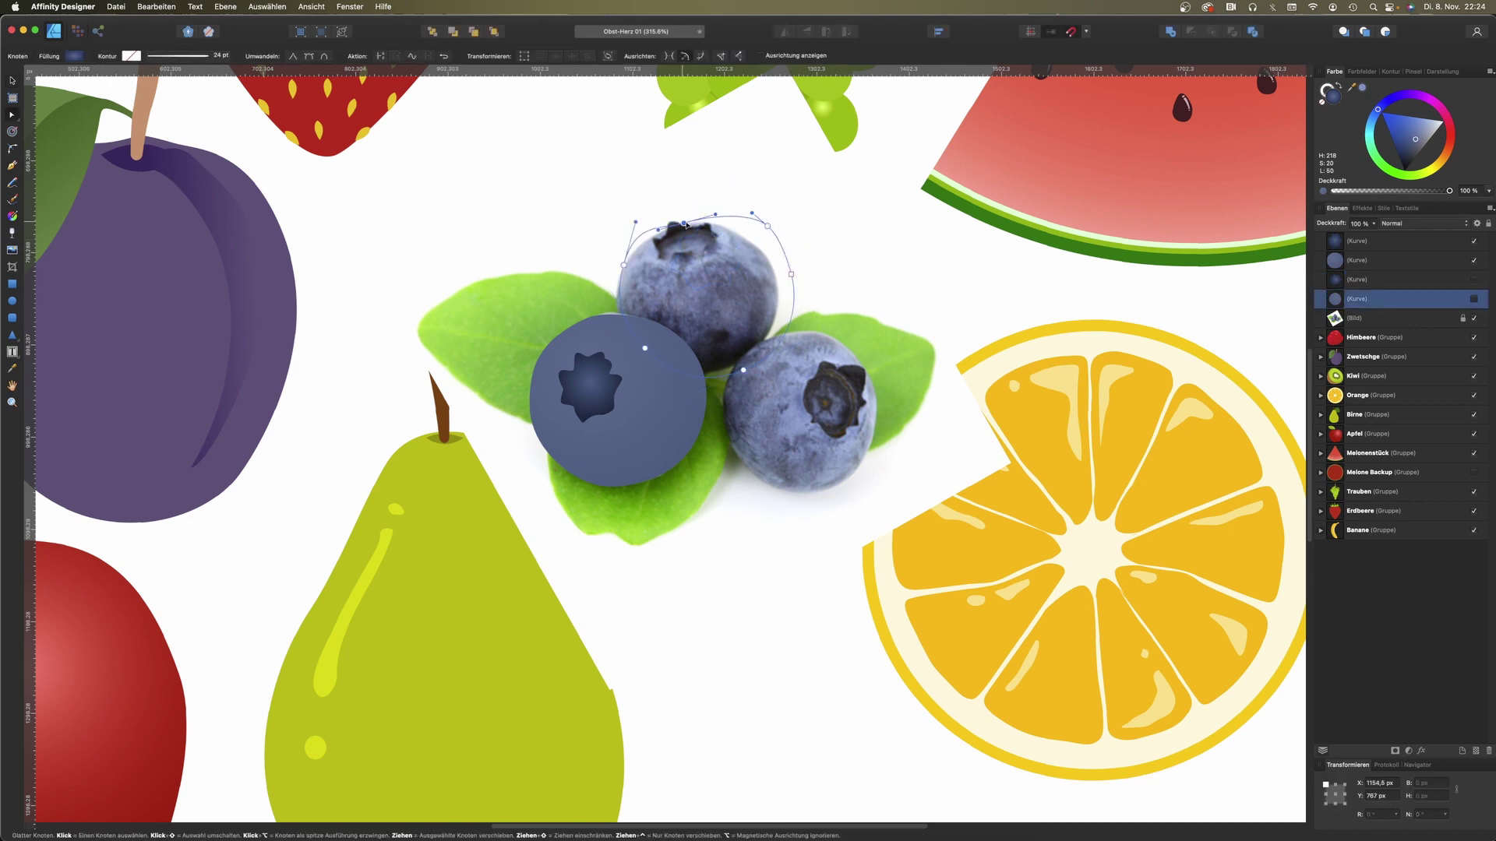
drag(623, 264, 622, 282)
drag(791, 274, 777, 279)
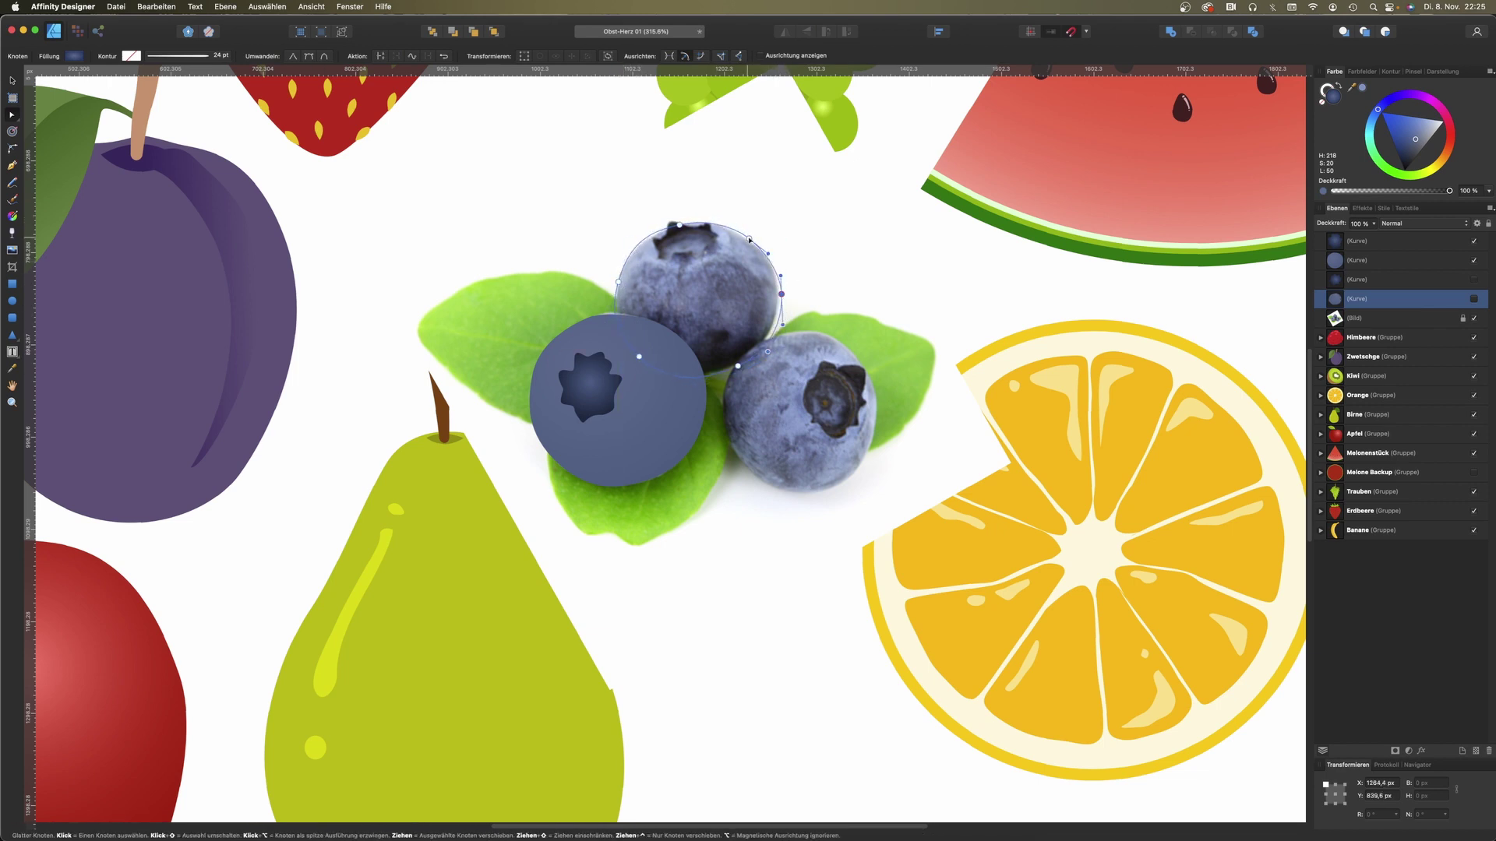
click(684, 241)
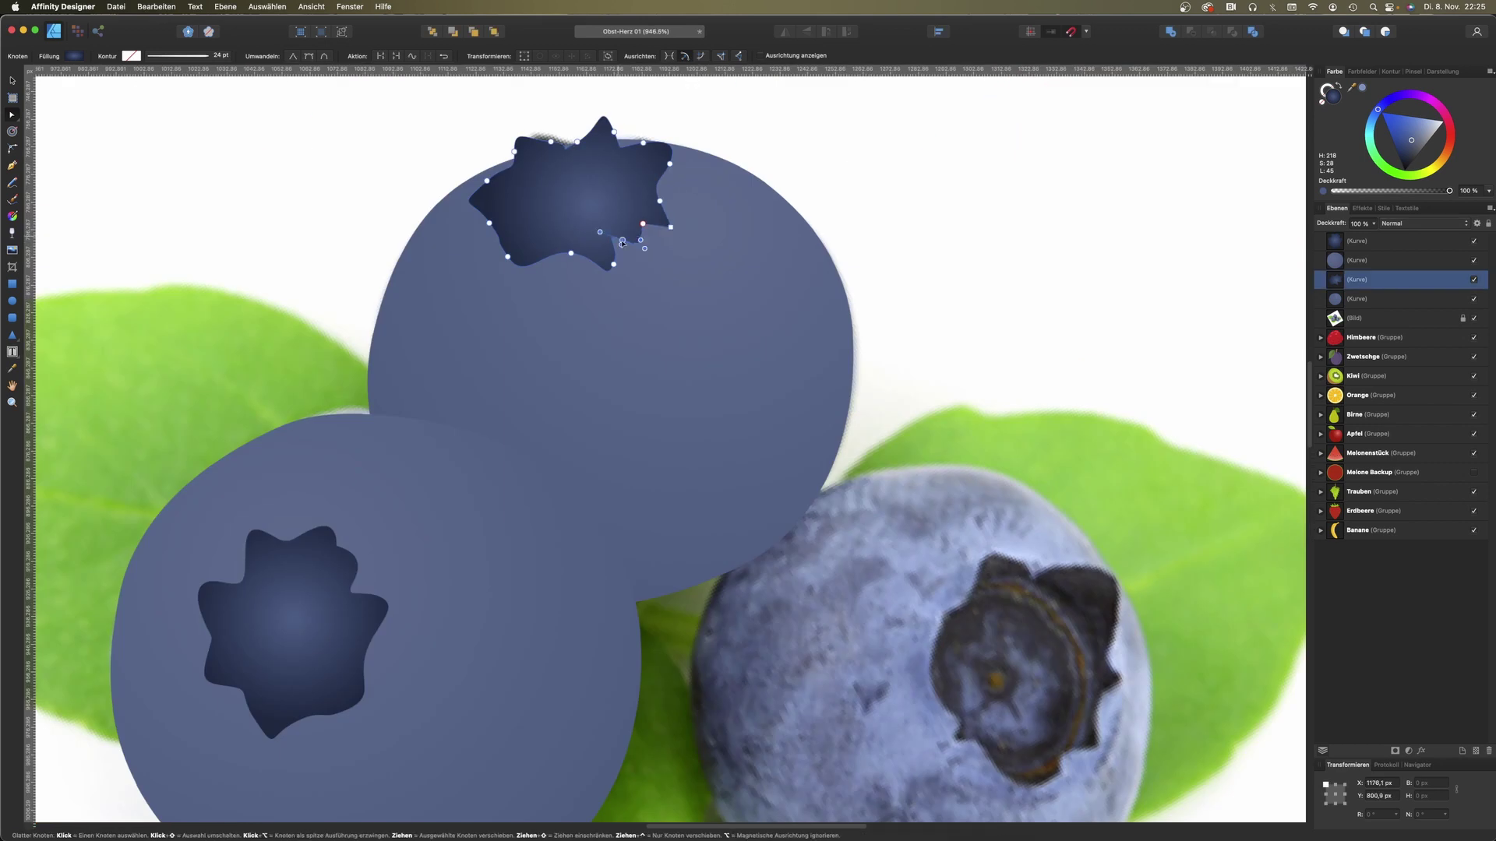
scroll(980, 341, down, 5)
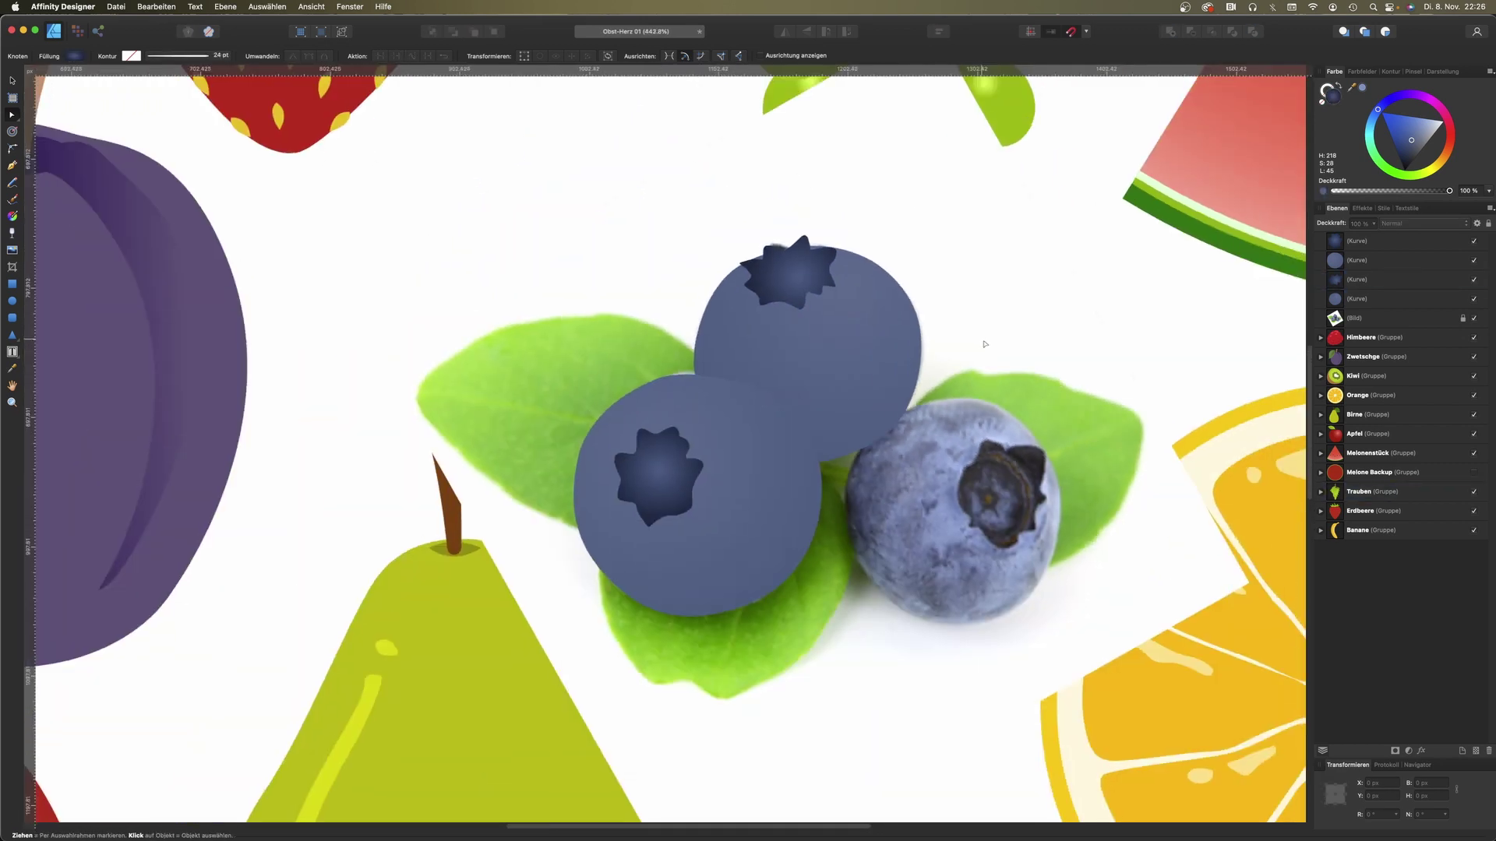
Step: Re-aim and stretch the top blueberry's radial gradient shading
click(880, 366)
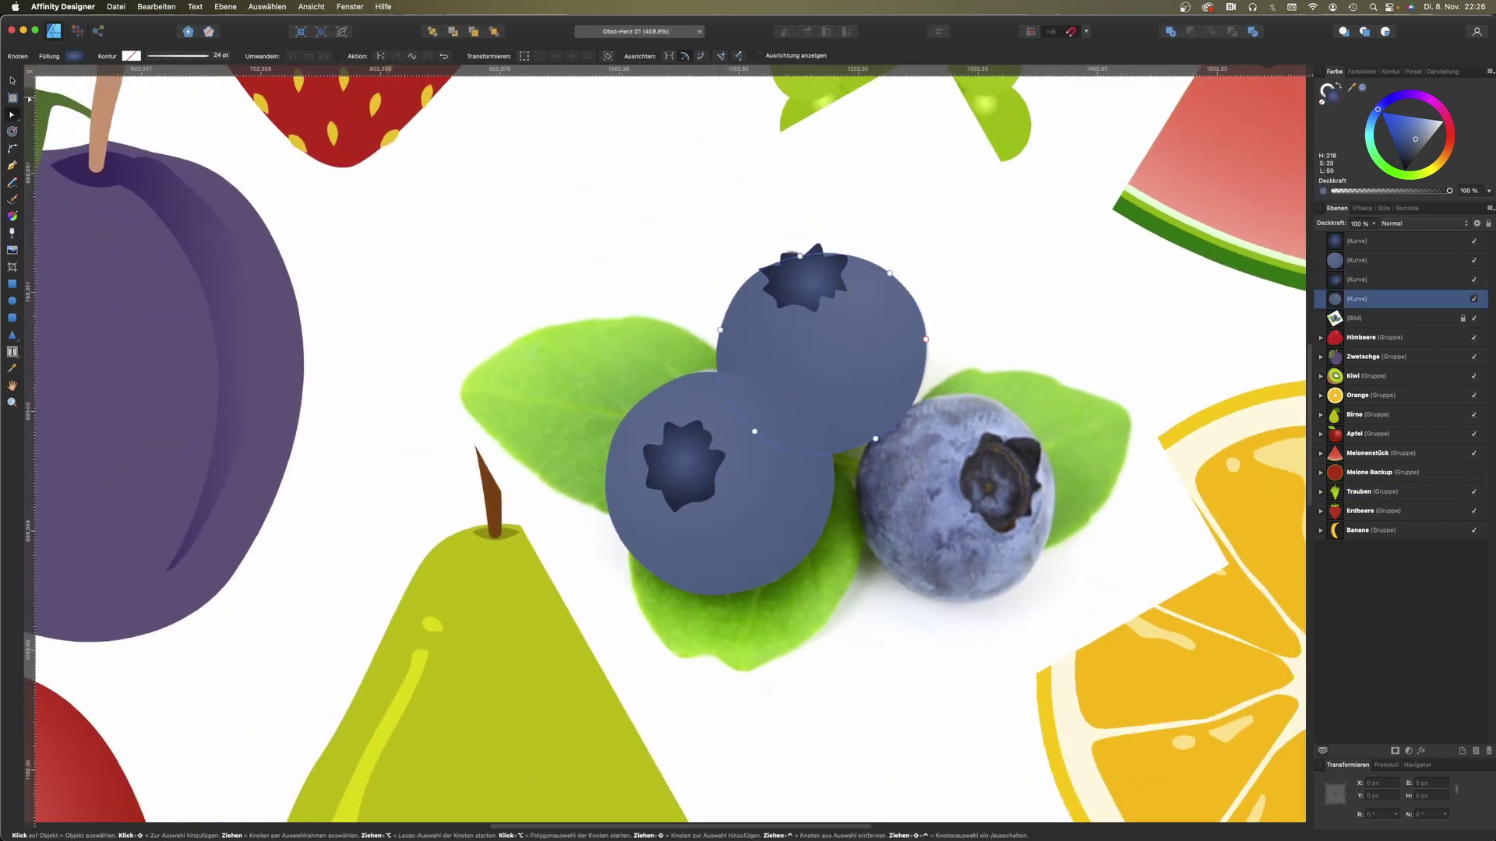
click(14, 218)
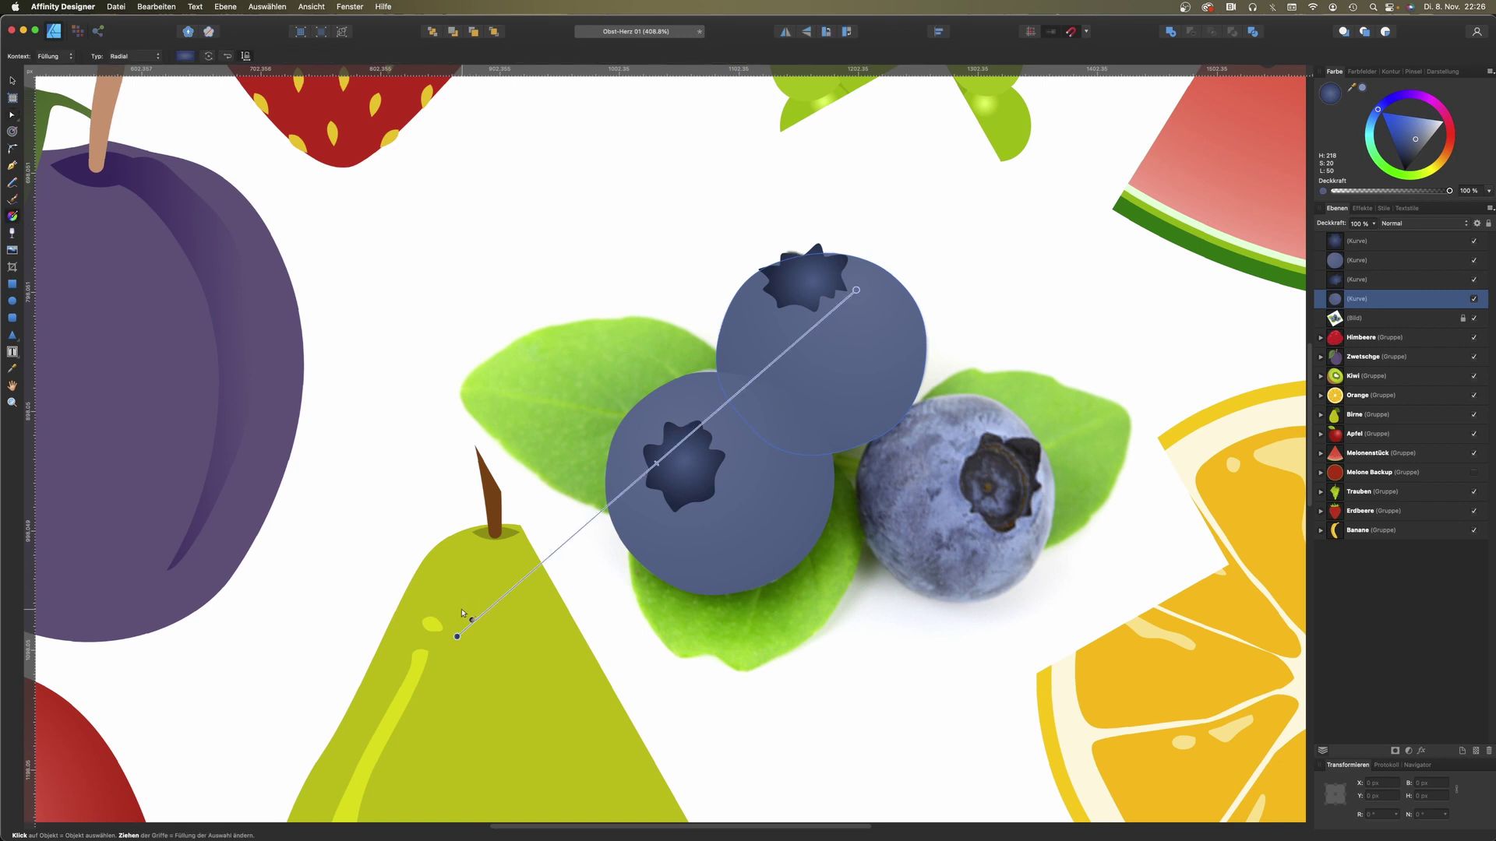
mouse_move(457, 637)
mouse_down()
mouse_move(808, 526)
mouse_move(732, 540)
mouse_up()
mouse_move(857, 290)
mouse_down()
mouse_move(813, 277)
mouse_move(874, 313)
mouse_up()
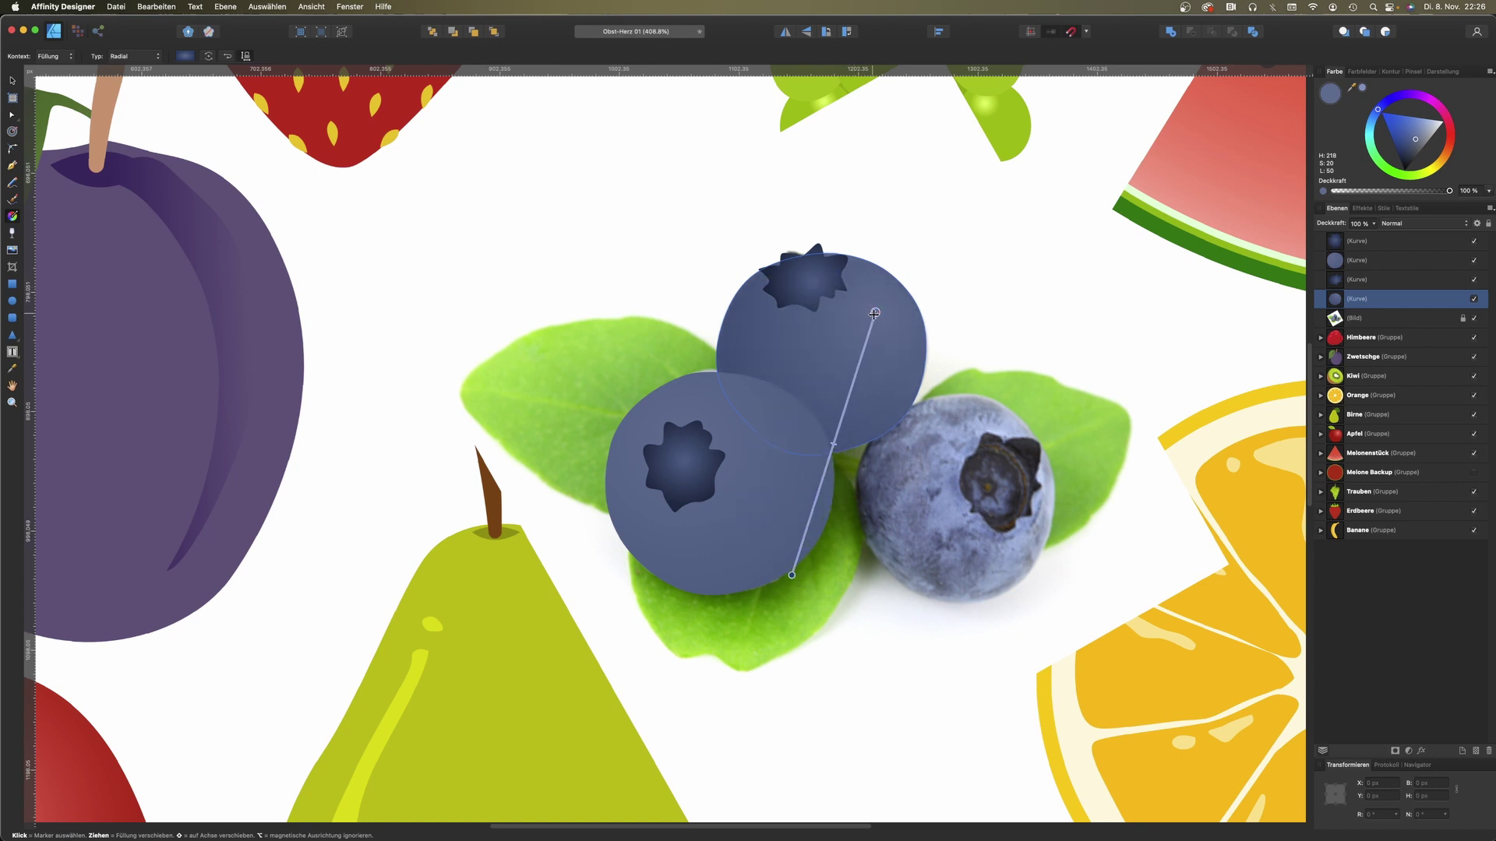
drag(792, 575, 1020, 564)
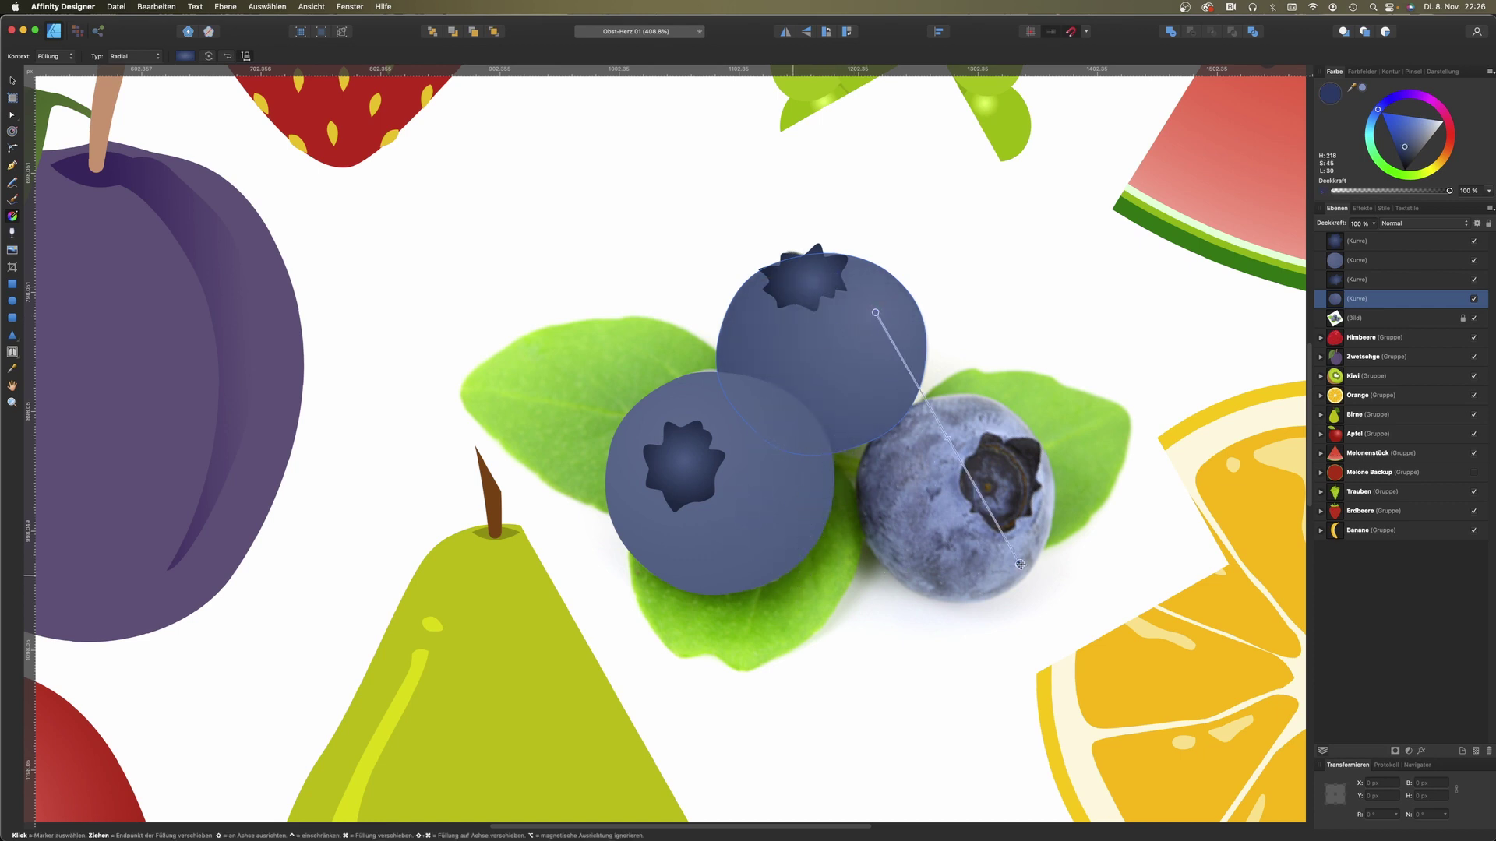
mouse_move(876, 313)
mouse_down()
mouse_move(789, 299)
mouse_move(809, 306)
mouse_up()
click(11, 79)
Step: Cover the right photo berry with a flipped, enlarged copy rotated about 12°
drag(519, 348, 867, 659)
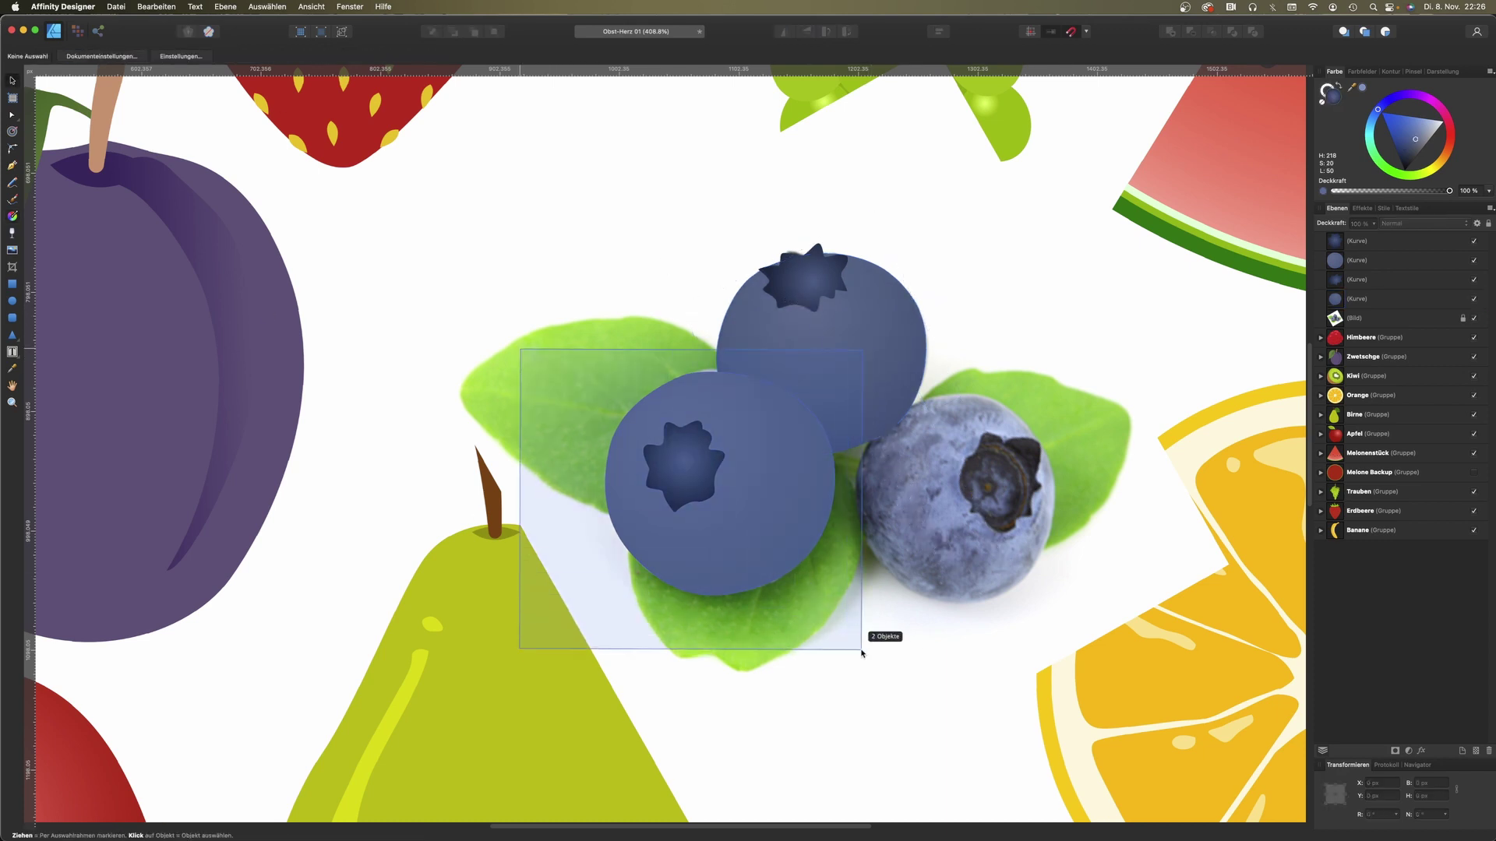
key(super+j)
mouse_move(826, 380)
mouse_down()
mouse_move(1055, 410)
mouse_move(1032, 417)
mouse_up()
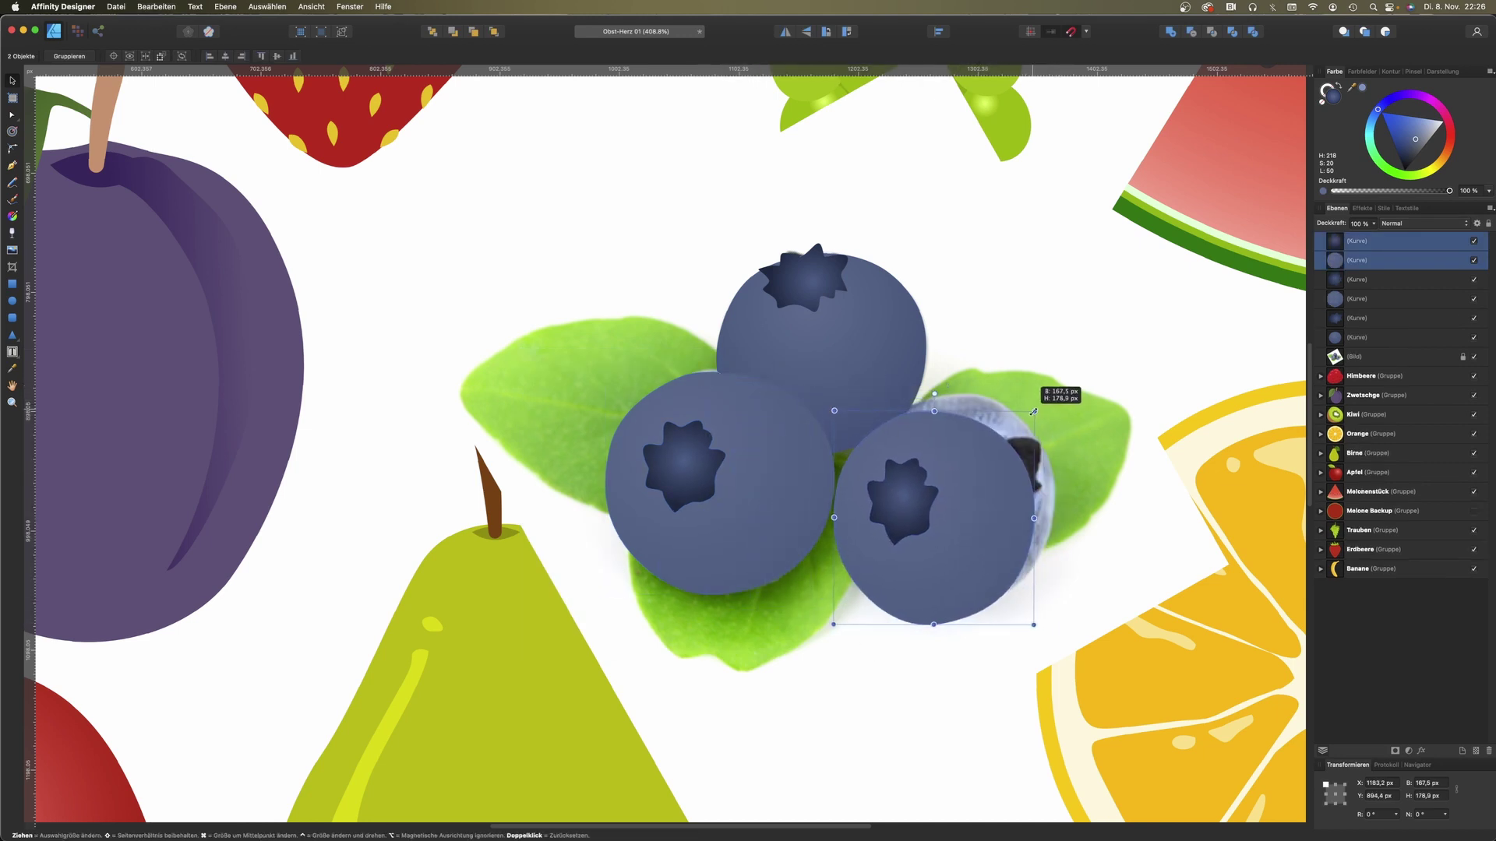
click(786, 32)
drag(1004, 507, 1028, 482)
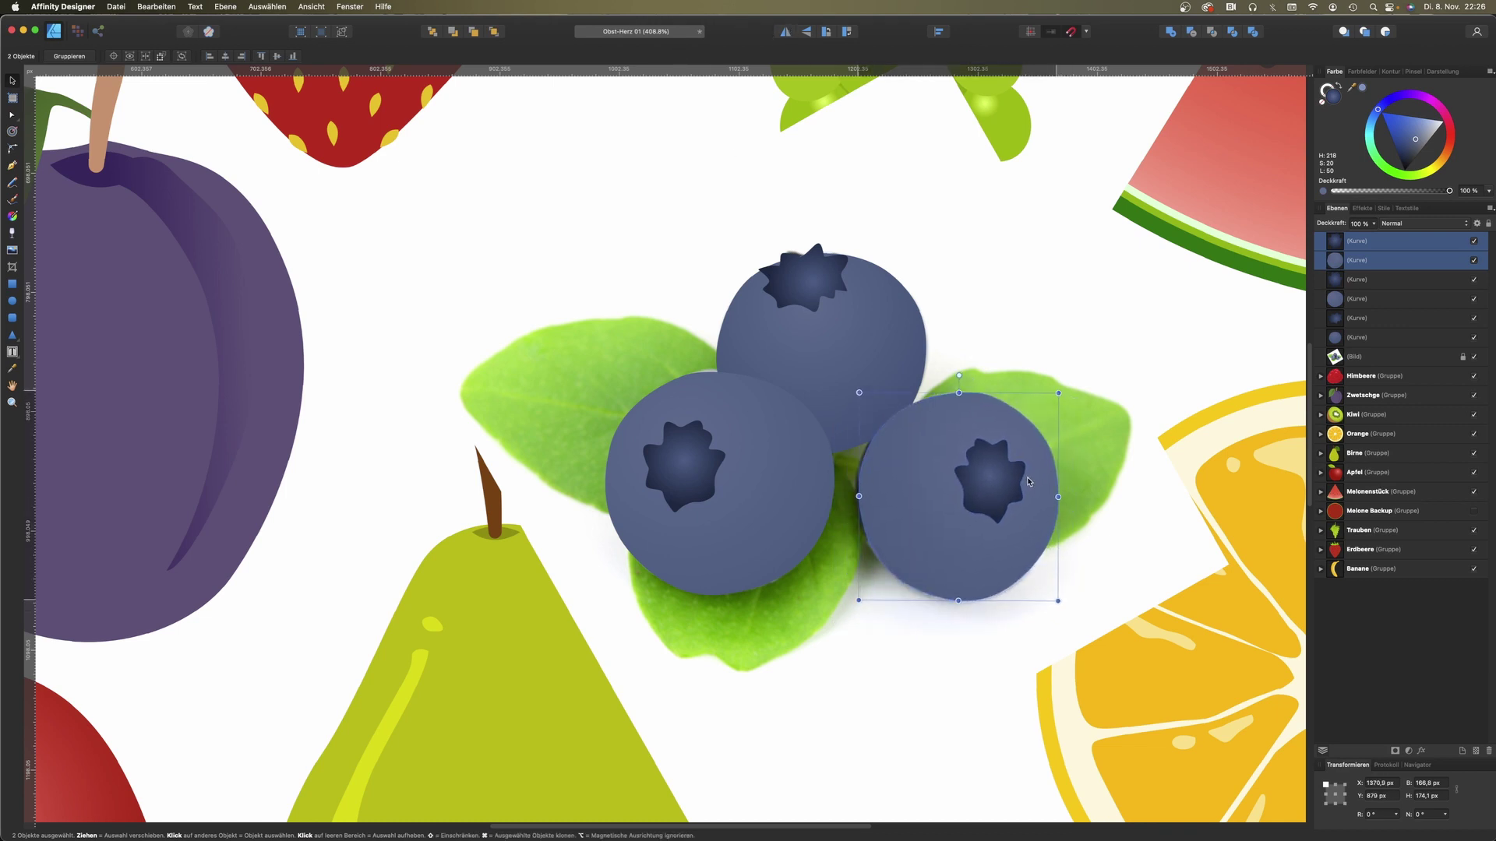
drag(1057, 393, 1069, 380)
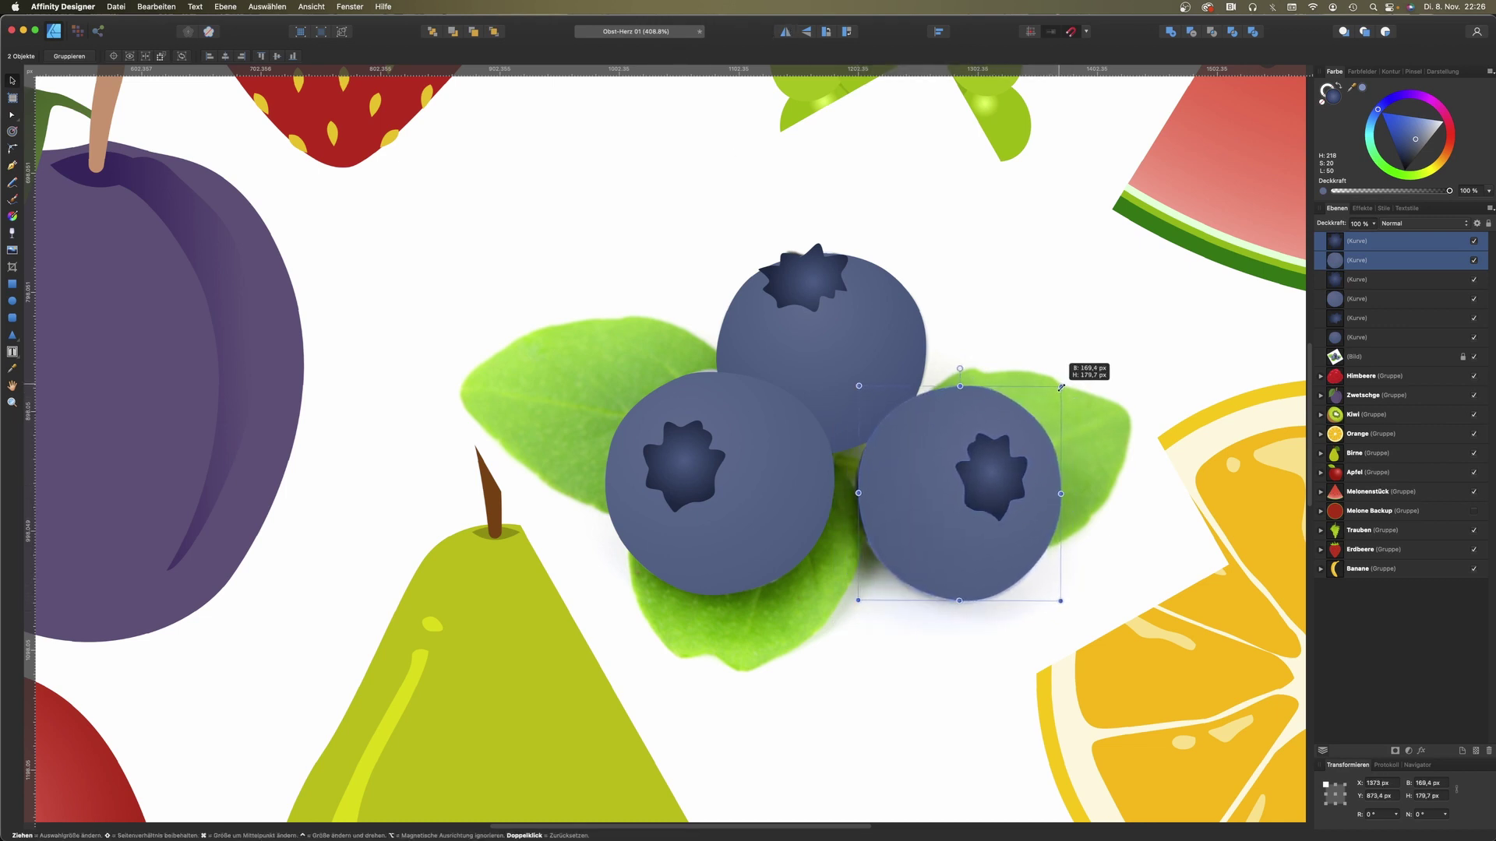
drag(963, 363, 934, 360)
Step: Adjust the right blueberry's blossom nodes to reshape its star crown
double_click(1013, 443)
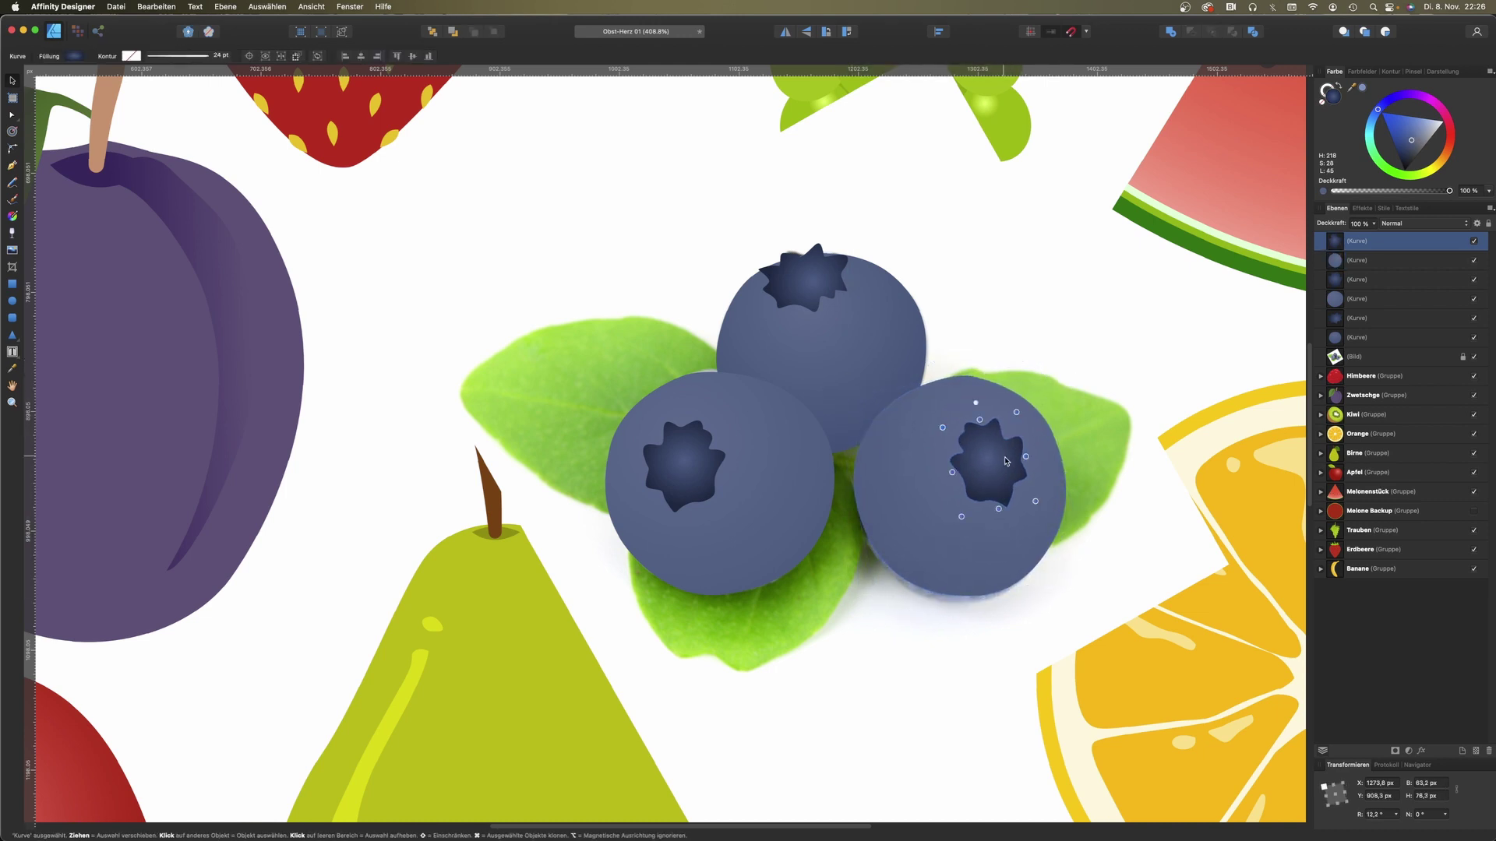
mouse_move(963, 481)
mouse_down()
mouse_move(949, 469)
mouse_move(965, 436)
mouse_up()
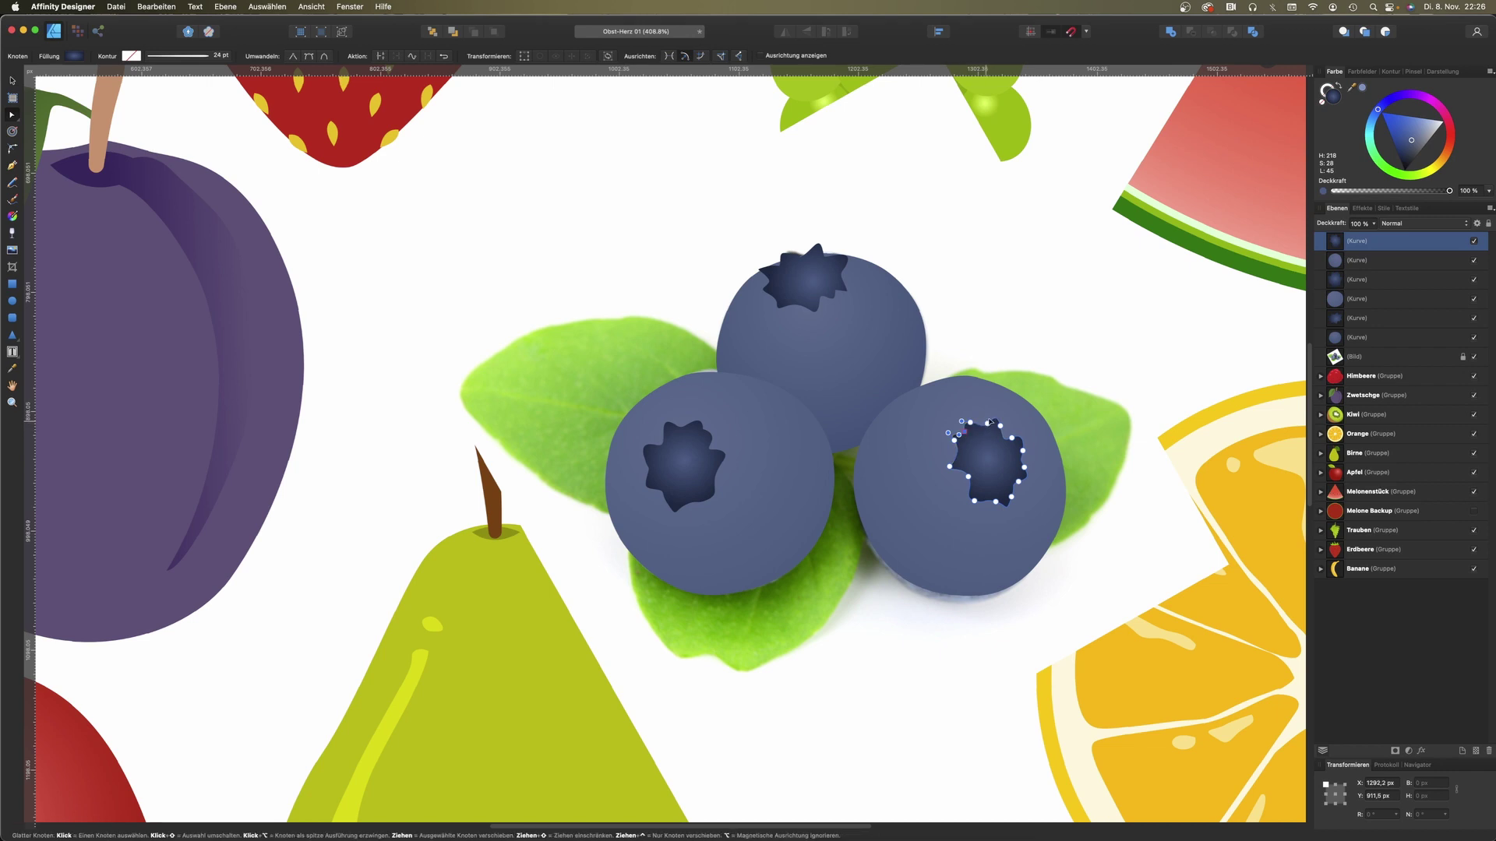
drag(1011, 497, 1016, 502)
click(1089, 519)
click(1111, 360)
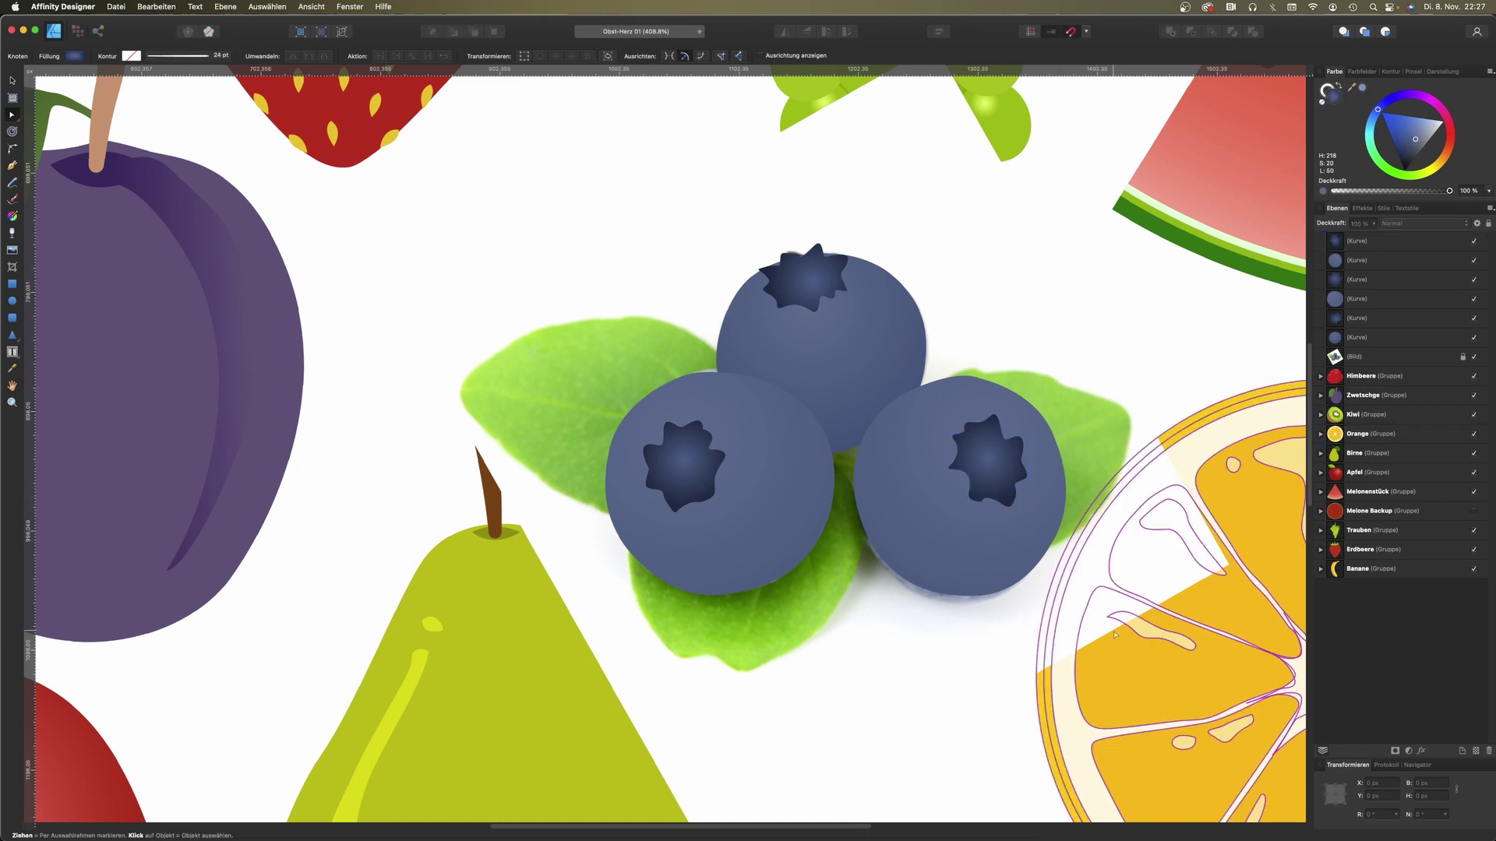
Step: Draw a pointed leaf outline with the Pen tool beside the left blueberry
scroll(1069, 711, down, 2)
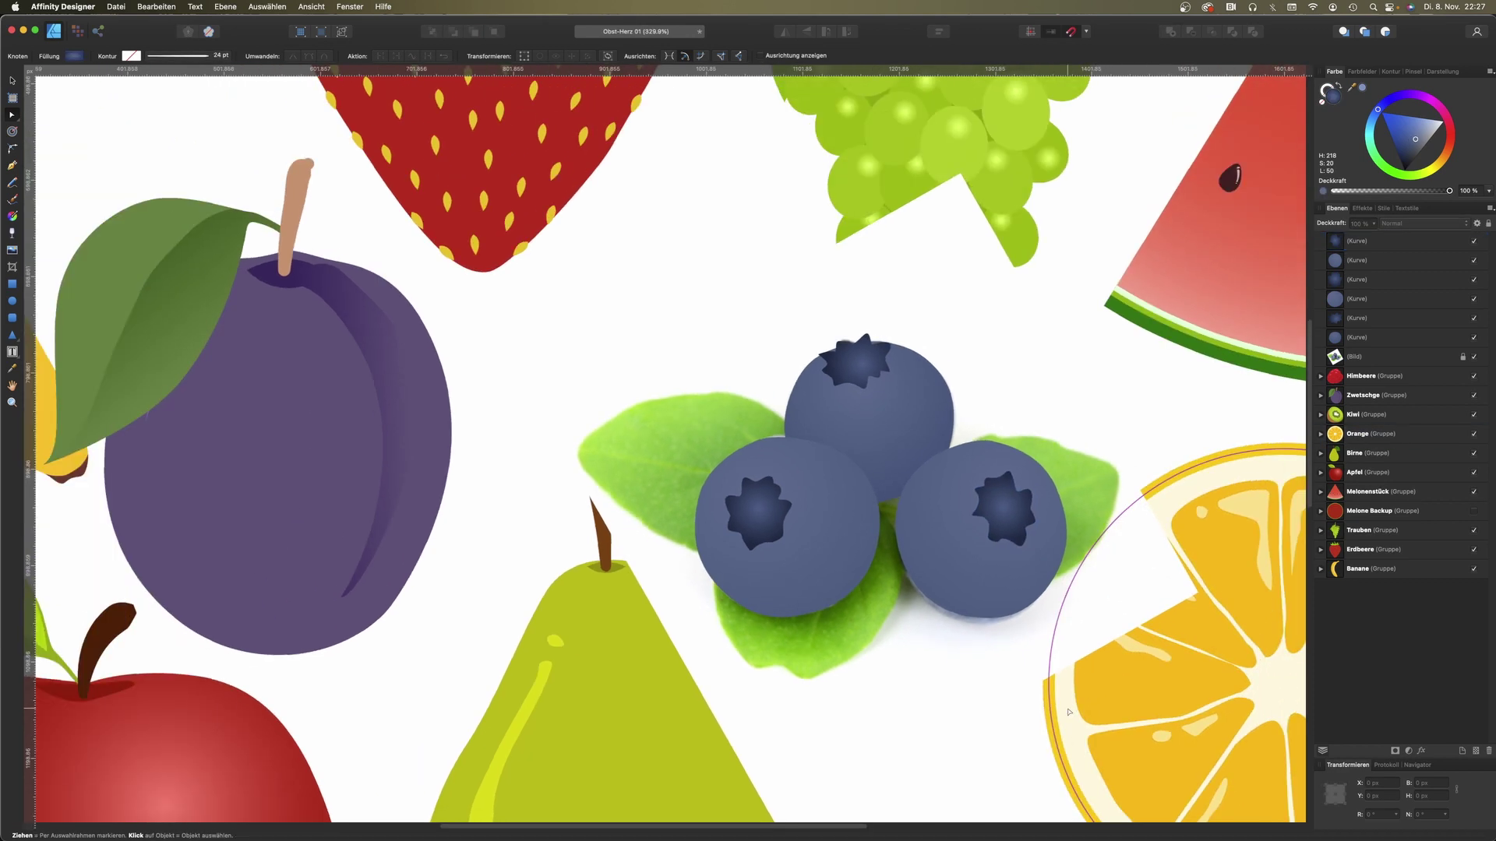
scroll(812, 587, down, 2)
scroll(811, 588, right, 3)
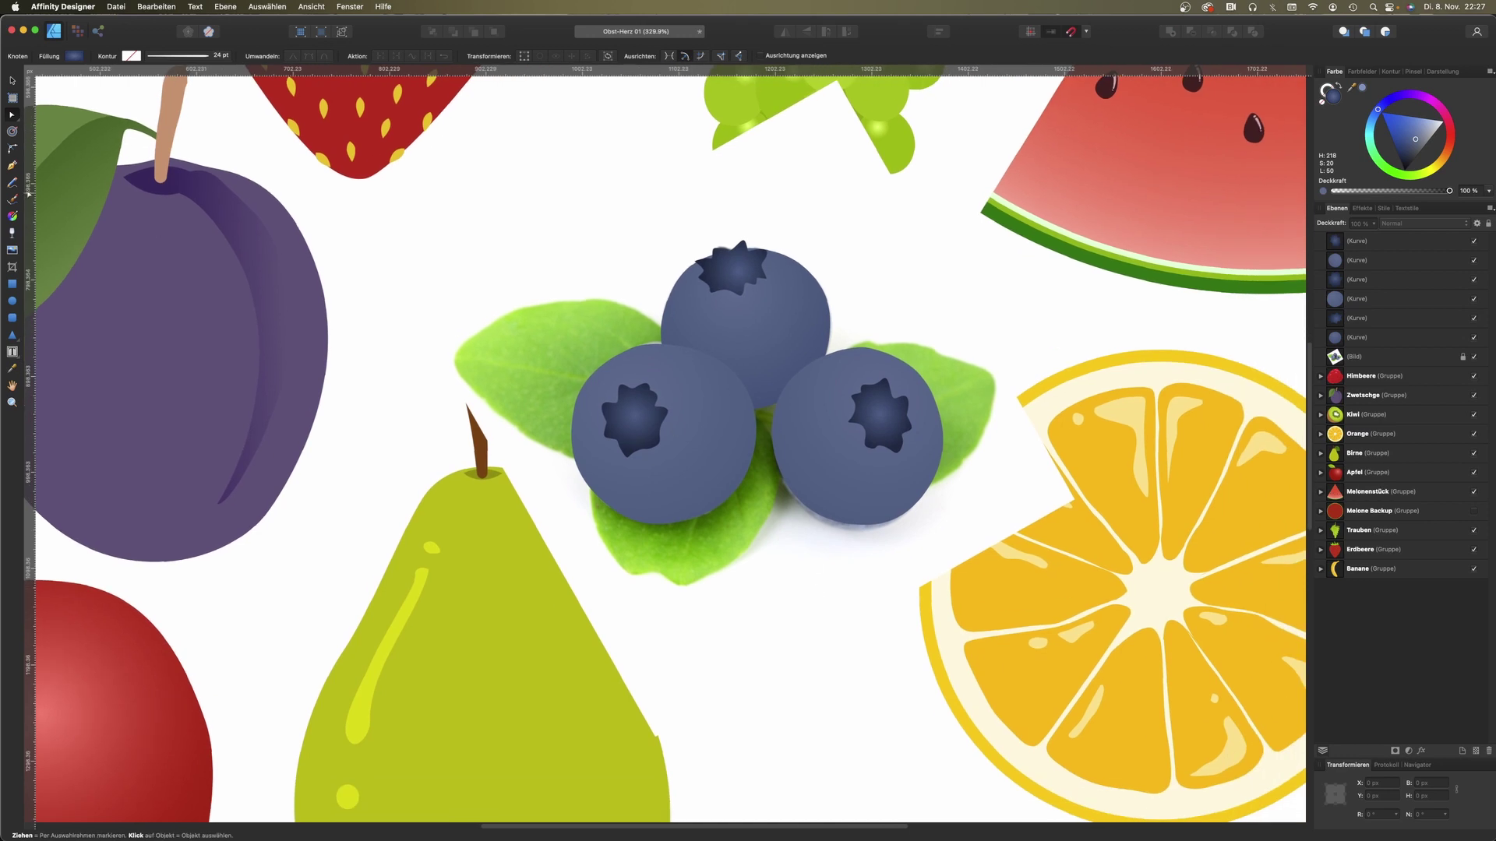
click(13, 166)
click(692, 383)
drag(586, 299, 664, 293)
click(588, 299)
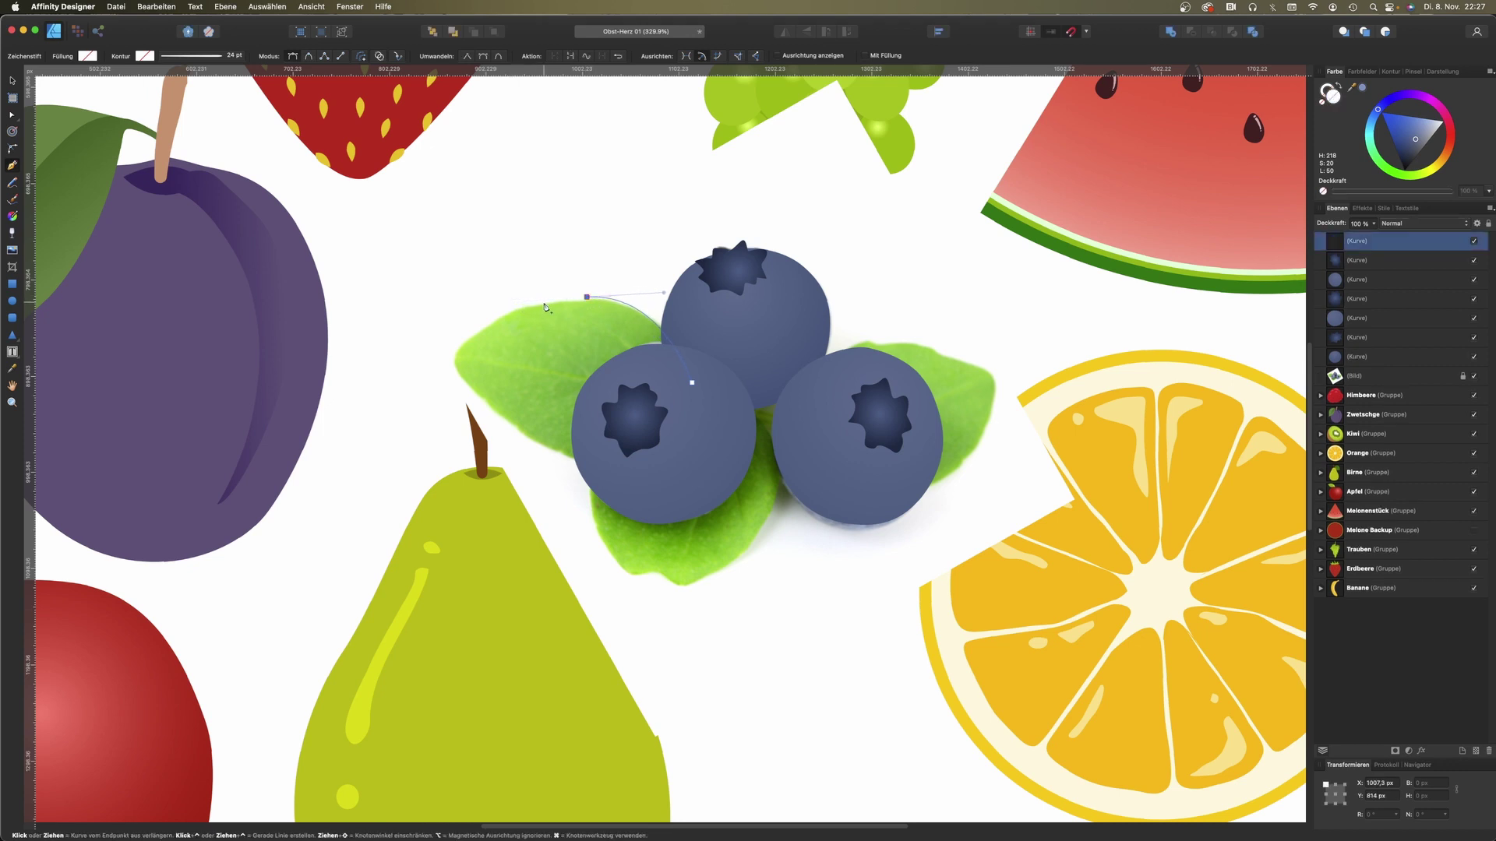
click(530, 304)
drag(467, 341, 460, 357)
click(691, 382)
Step: Give the leaf a vertical light-green linear gradient
key(super+j)
drag(546, 350, 593, 391)
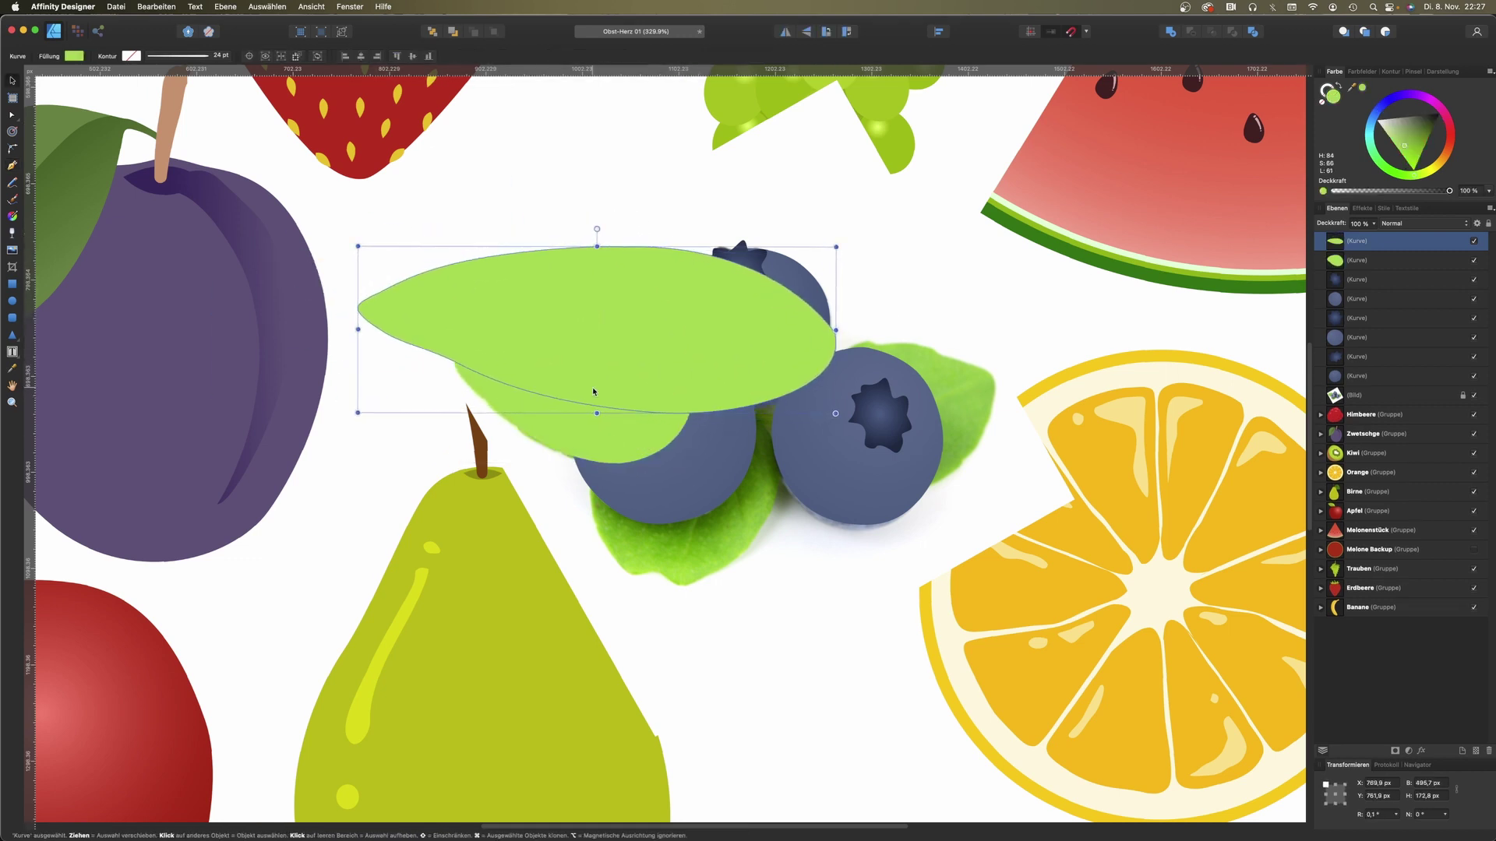
key(super+z)
key(g)
drag(573, 298, 574, 434)
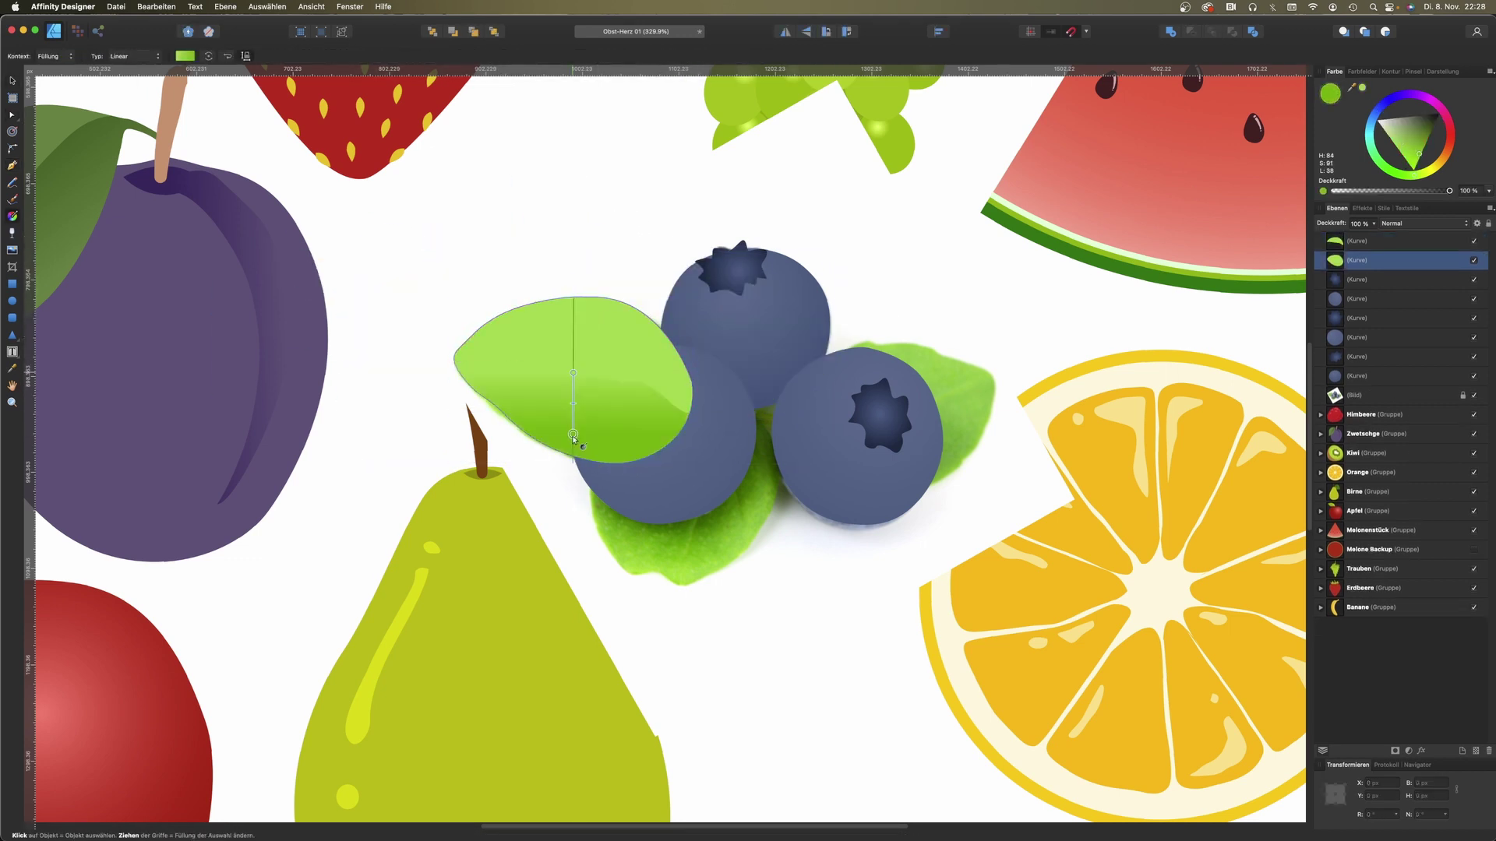
key(v)
Step: Group the leaf and add a horizontally flipped copy rotated about 28° on the right berry
key(super+g)
key(super+j)
drag(573, 378, 896, 420)
click(808, 37)
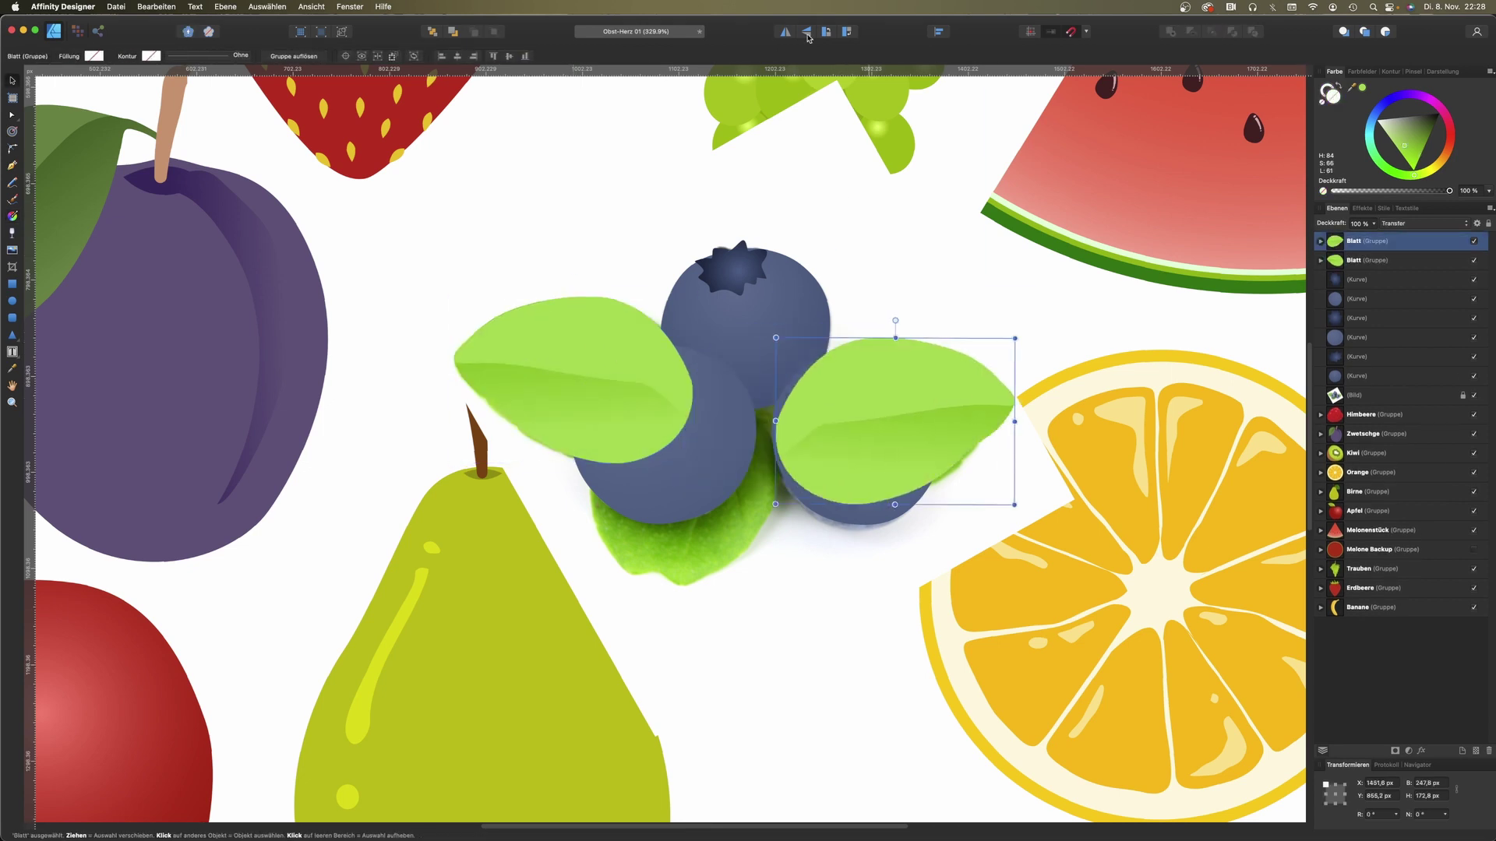
drag(1021, 334, 964, 290)
double_click(896, 398)
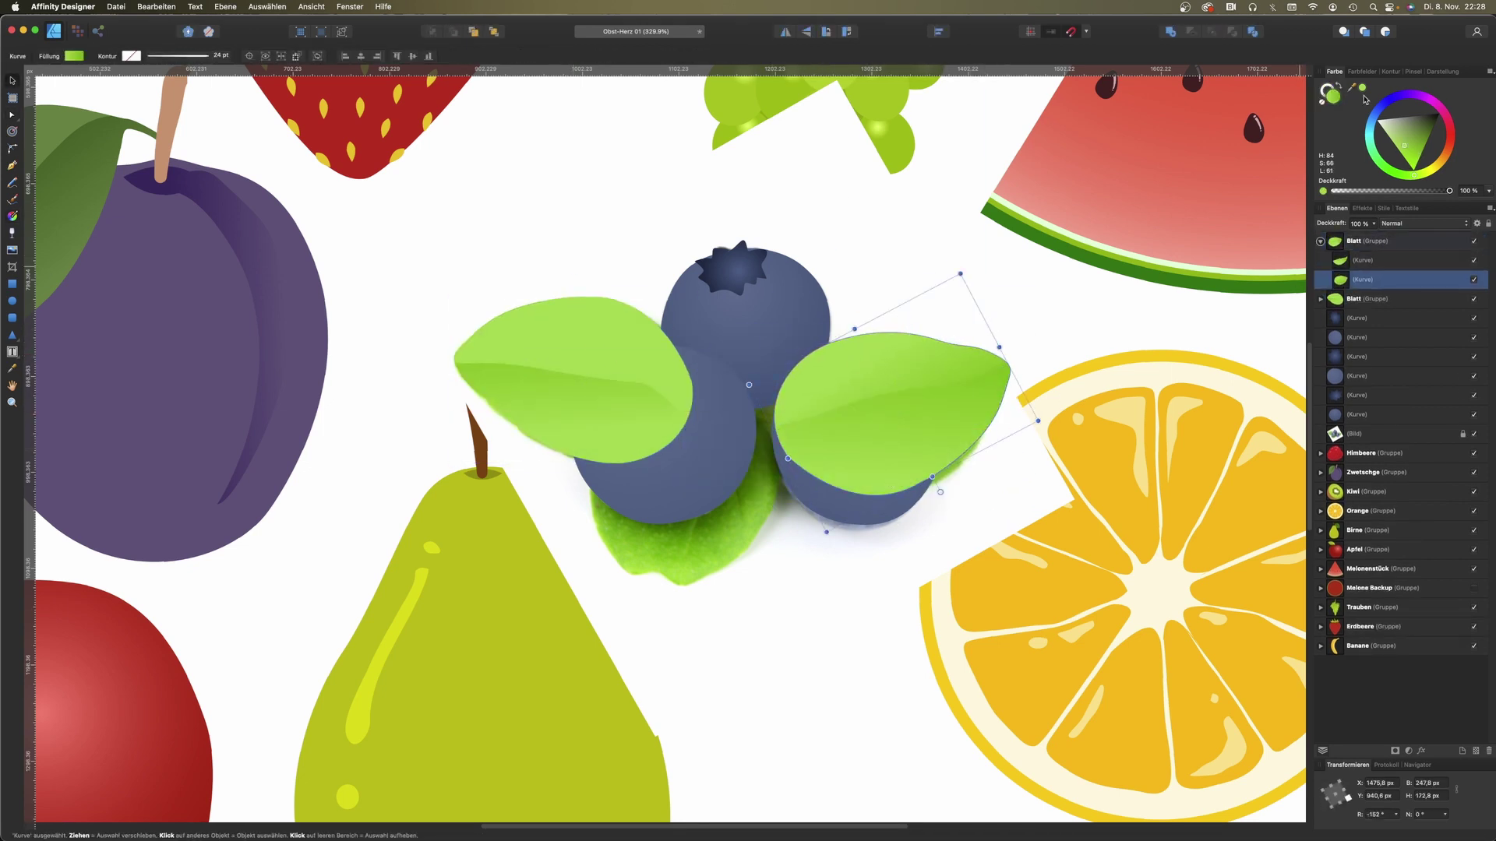
key(super+j)
Step: Send the leaves behind the berries, add a third under the left one, nudge the right berry
key(super+[)
drag(740, 545, 686, 499)
key(a)
key(v)
mouse_move(842, 450)
mouse_down()
mouse_move(819, 466)
mouse_move(821, 454)
mouse_up()
click(838, 628)
Step: Delete the blueberry reference photo and group all blueberries and leaves
scroll(840, 631, down, 2)
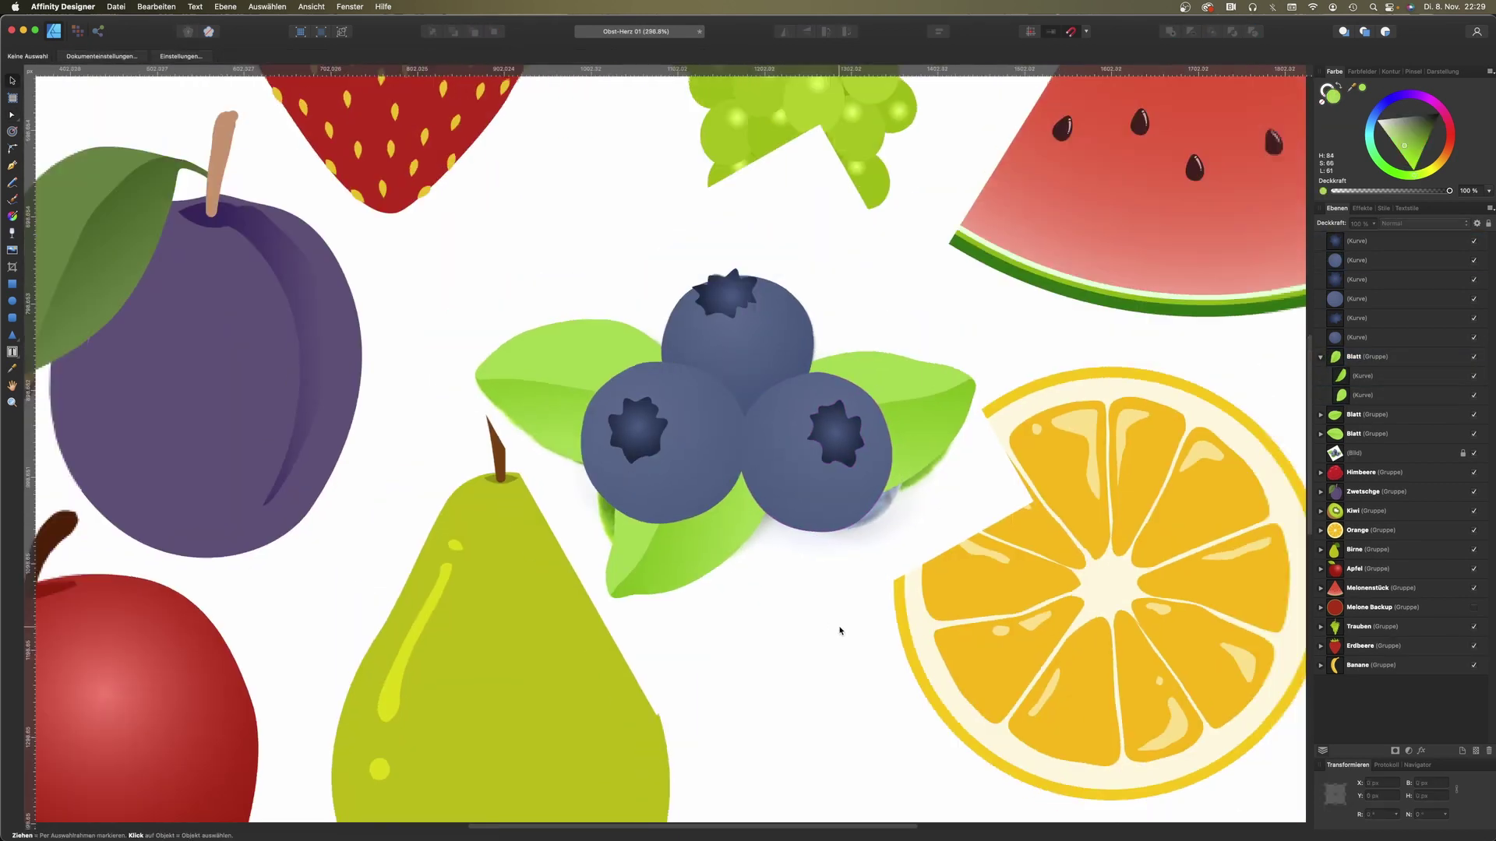
scroll(840, 630, down, 3)
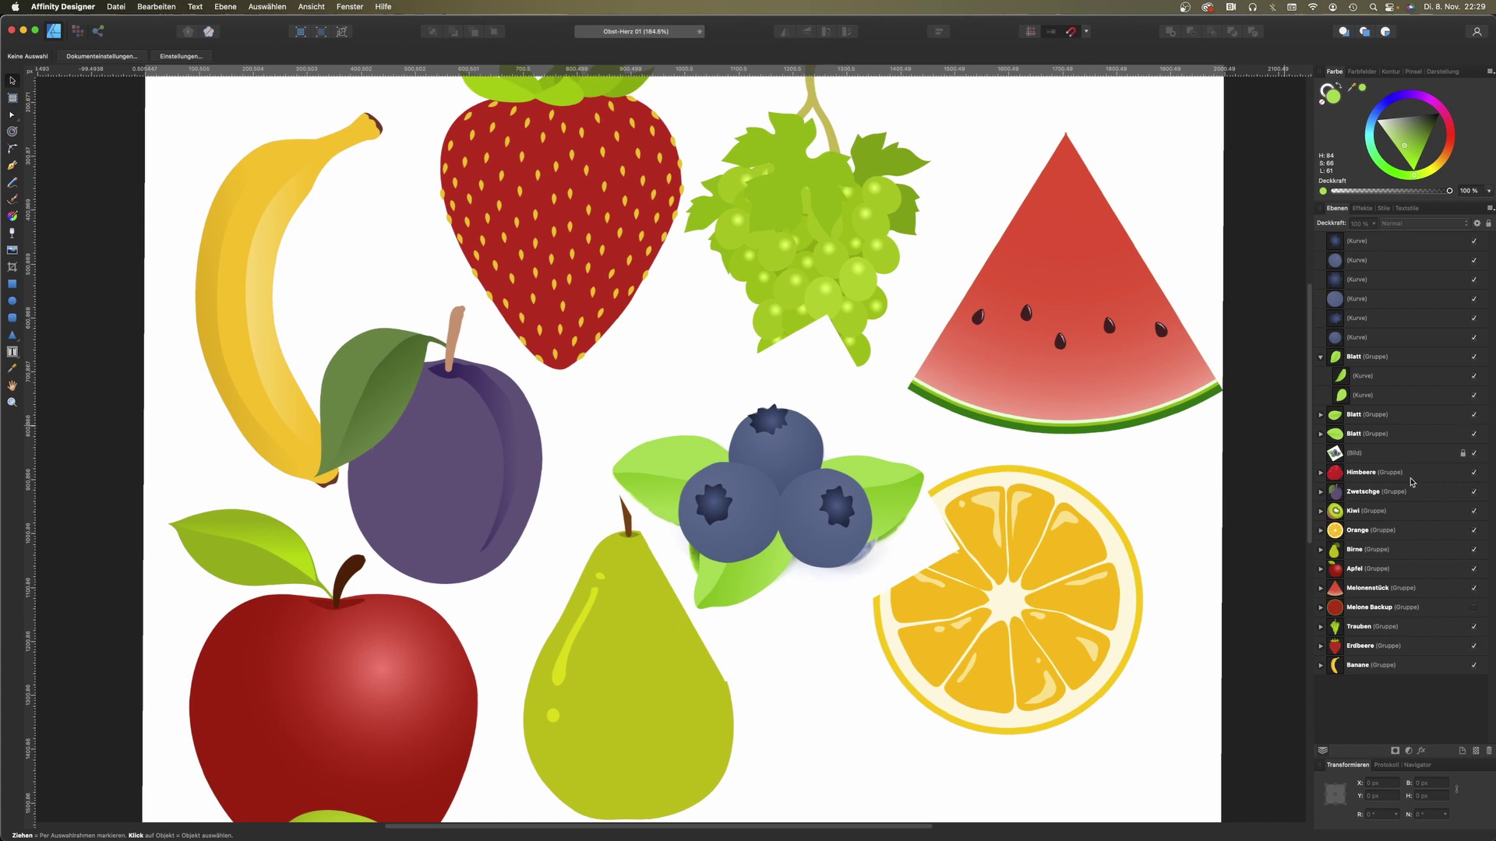
click(1393, 462)
key(Delete)
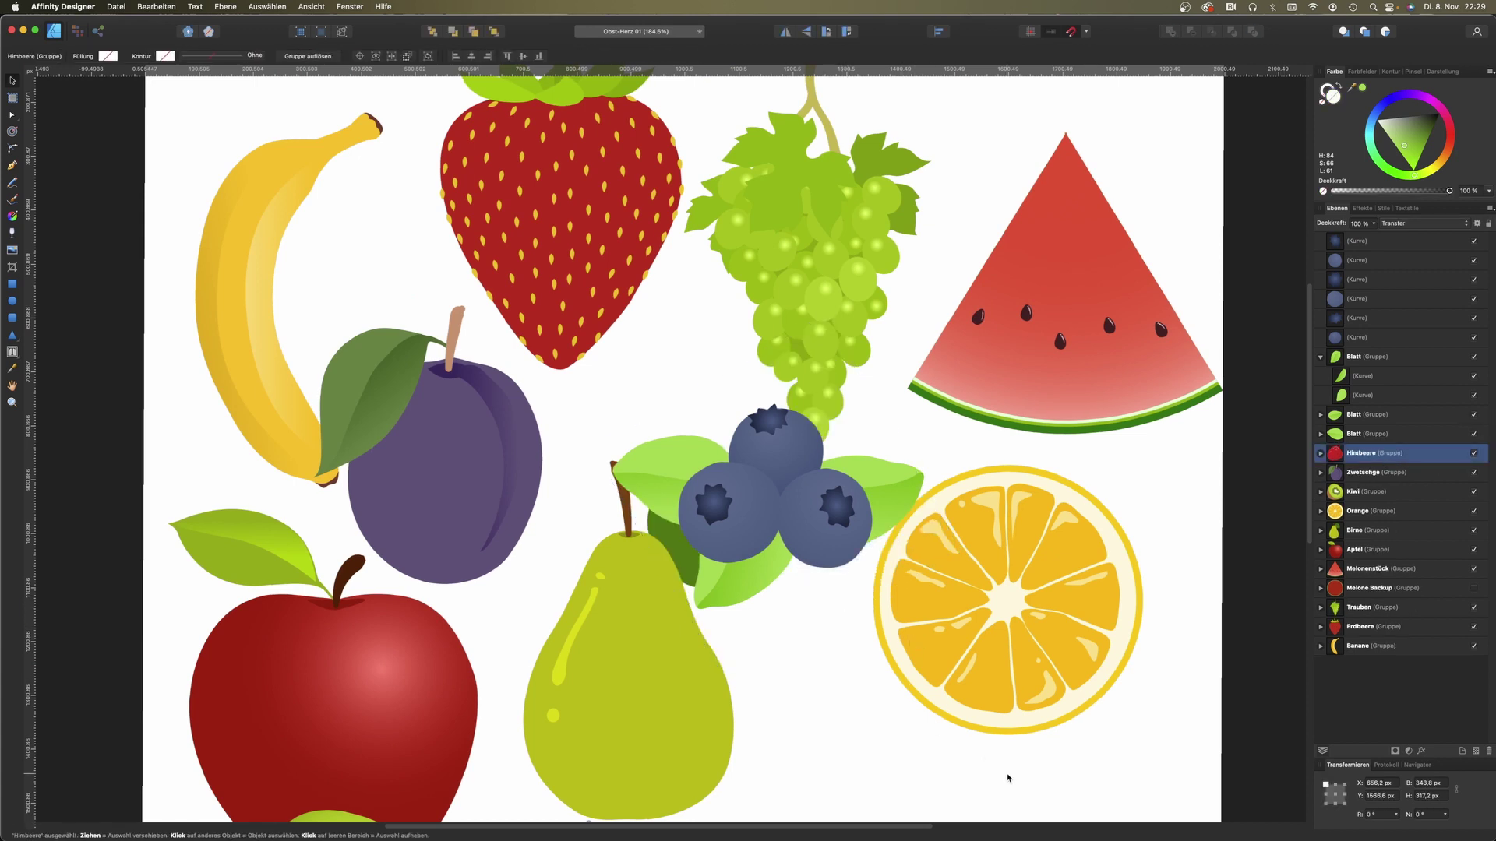
drag(1007, 778, 643, 415)
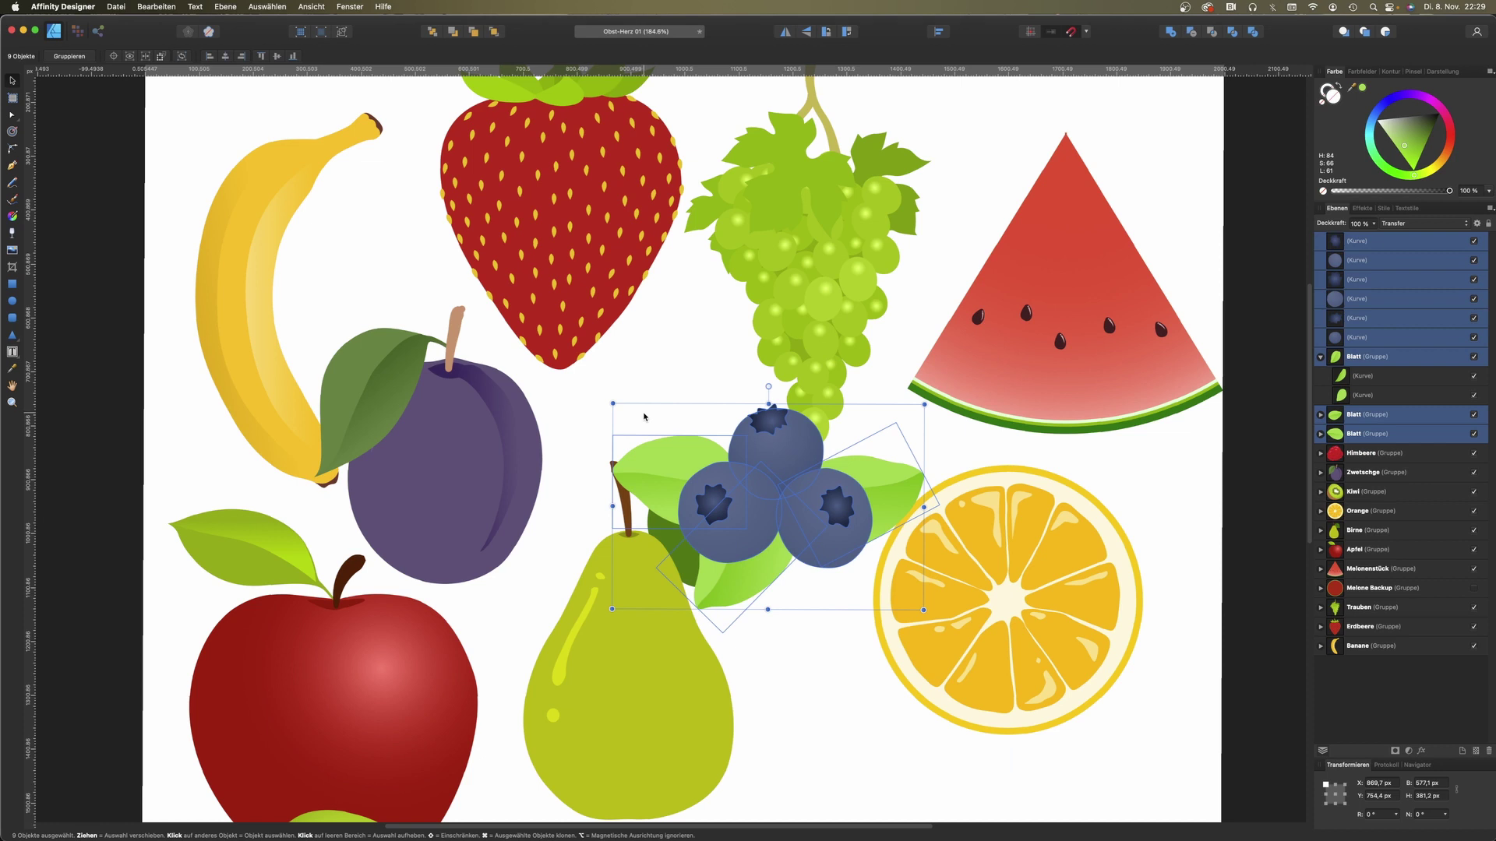
key(super+g)
Step: Nudge the group, name it Heidelbeeren, and paste the pineapple photo
drag(776, 499, 820, 489)
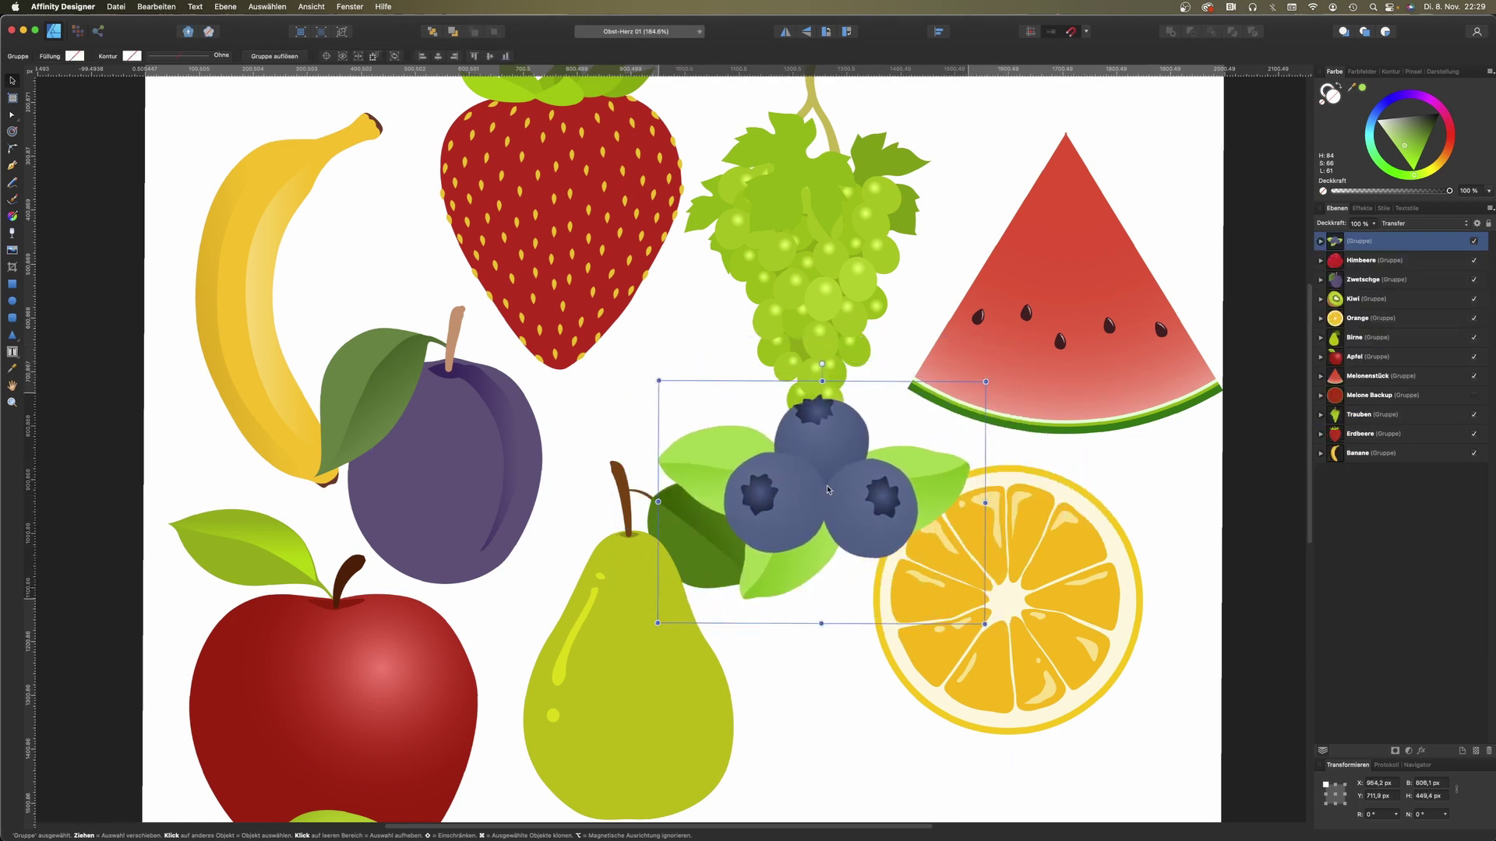
double_click(1360, 243)
text(Heidelbeeren)
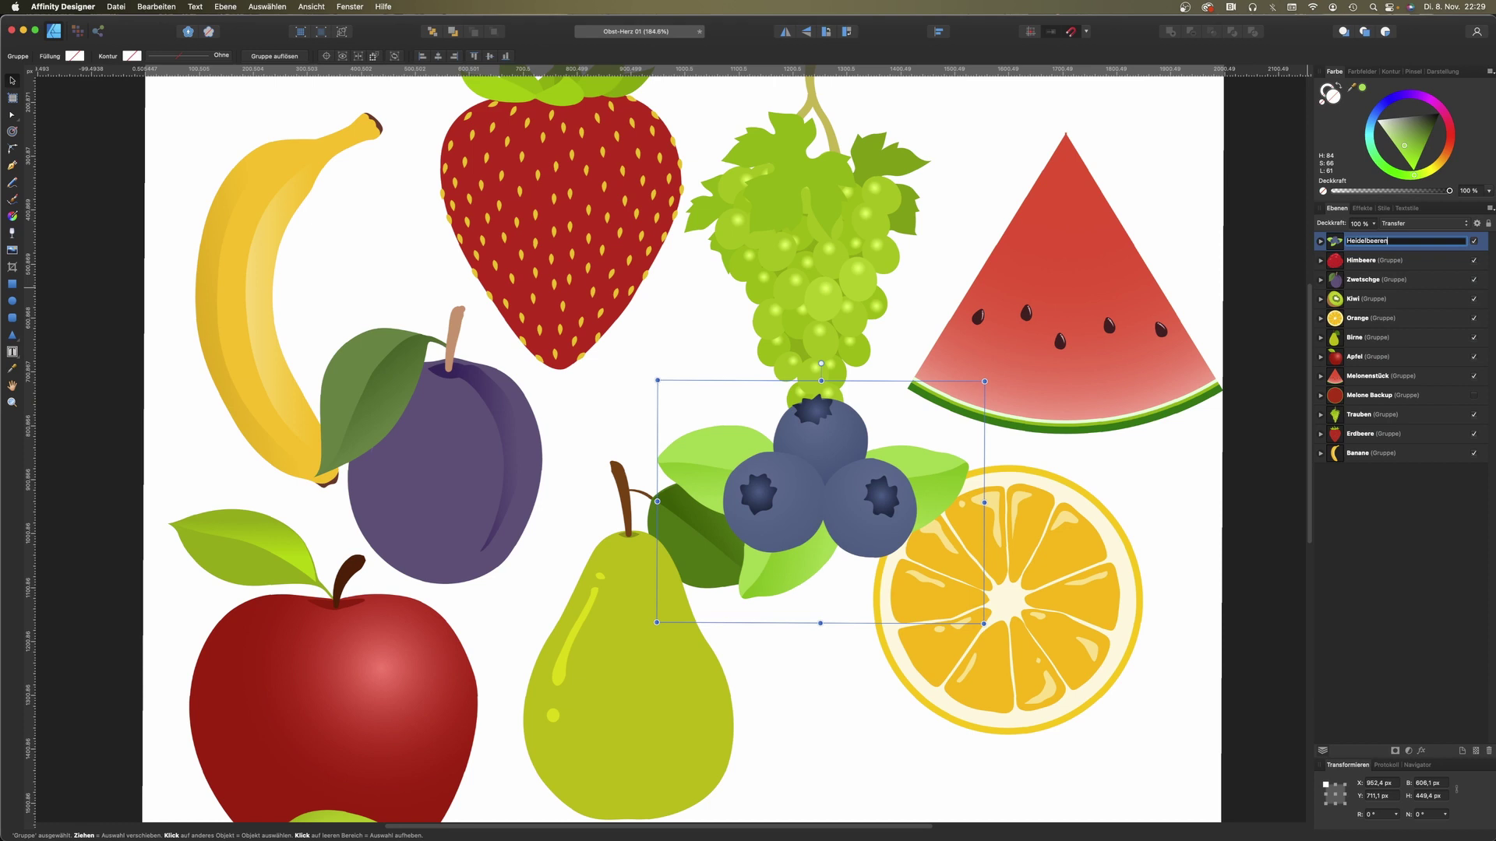
key(Return)
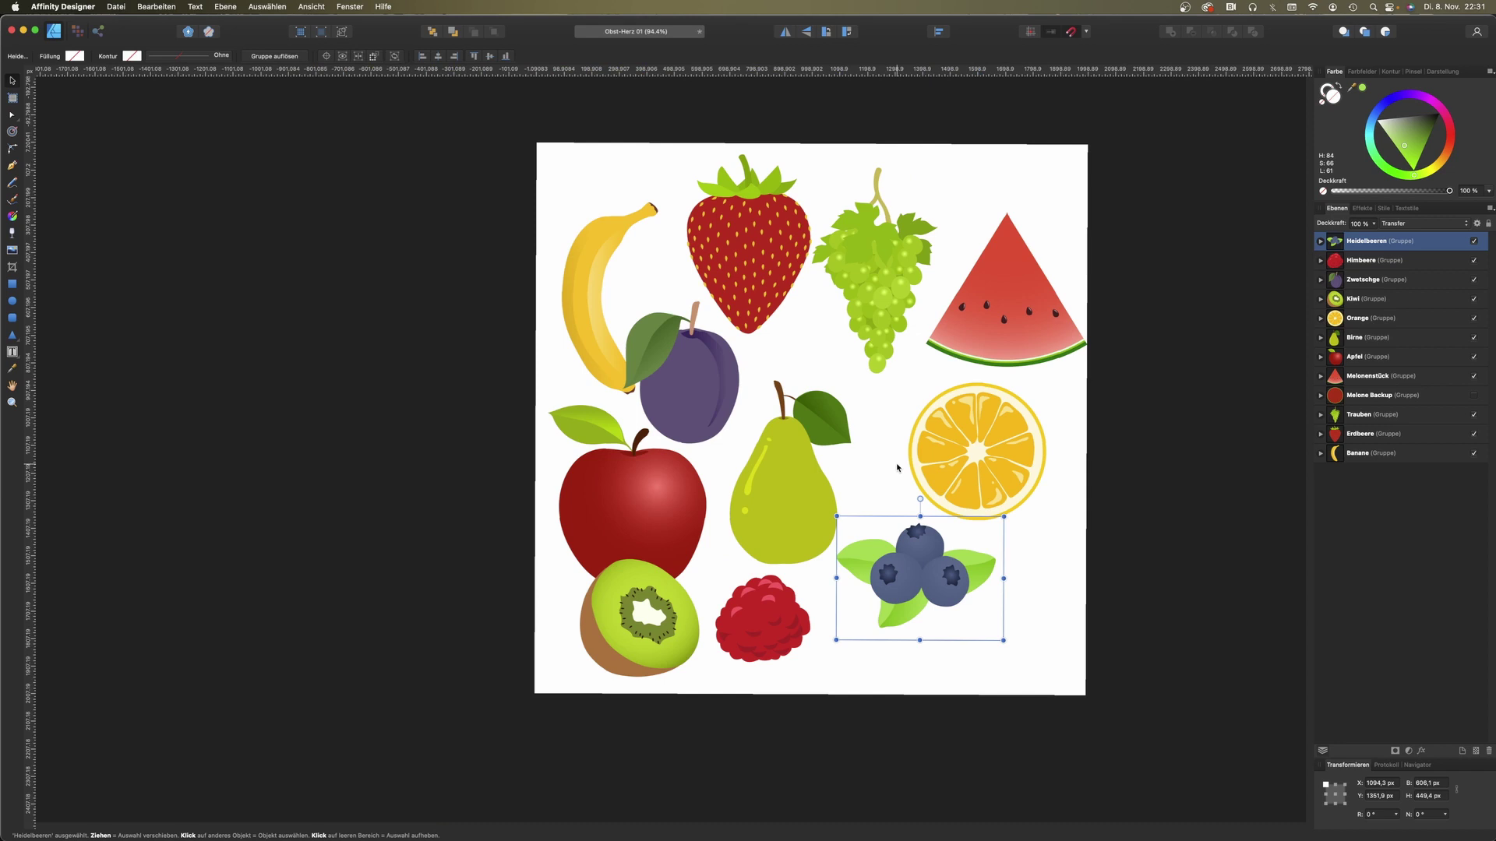
key(super+v)
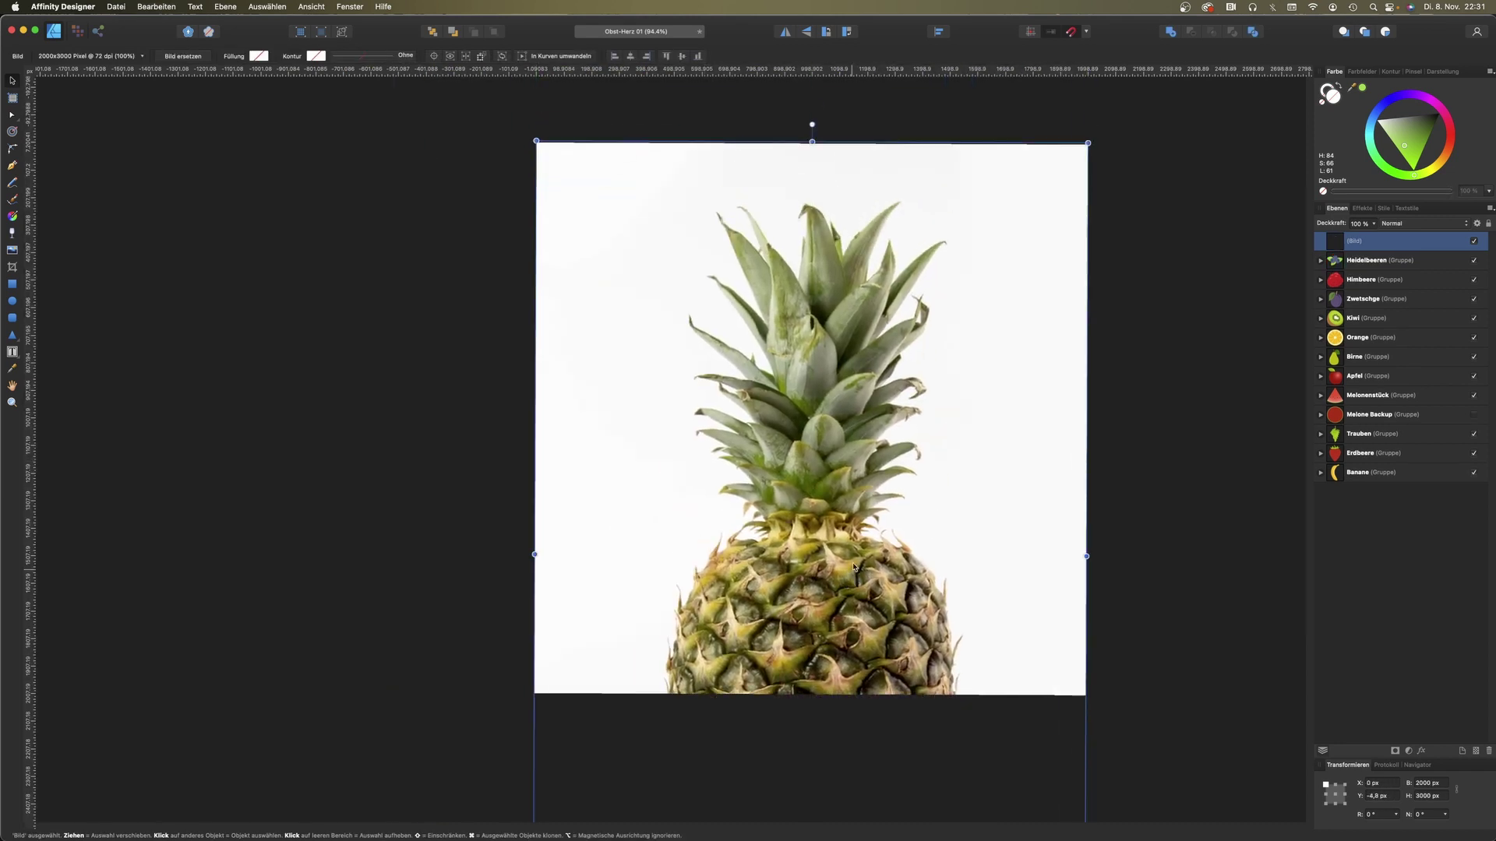
Step: Shrink the pineapple photo to about half size, centre it on the page, and lock it
drag(1080, 144, 793, 575)
mouse_move(683, 637)
mouse_down()
mouse_move(811, 240)
mouse_move(850, 324)
mouse_up()
key(super+l)
Step: Zoom in on the photo and start a rectangle over the pineapple body
scroll(836, 380, up, 5)
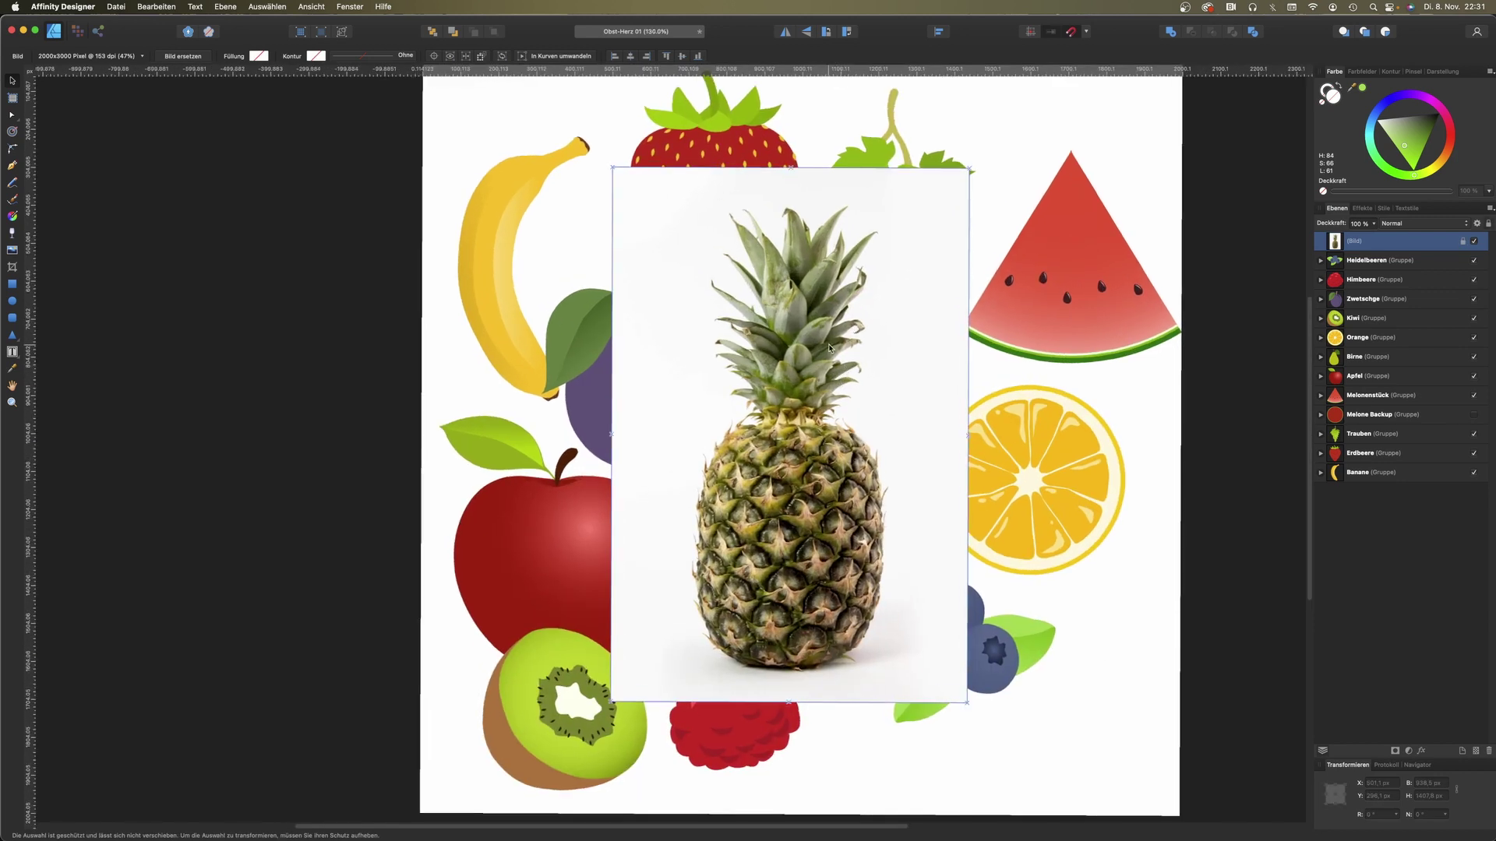
key(super+d)
scroll(878, 446, up, 5)
scroll(878, 447, up, 3)
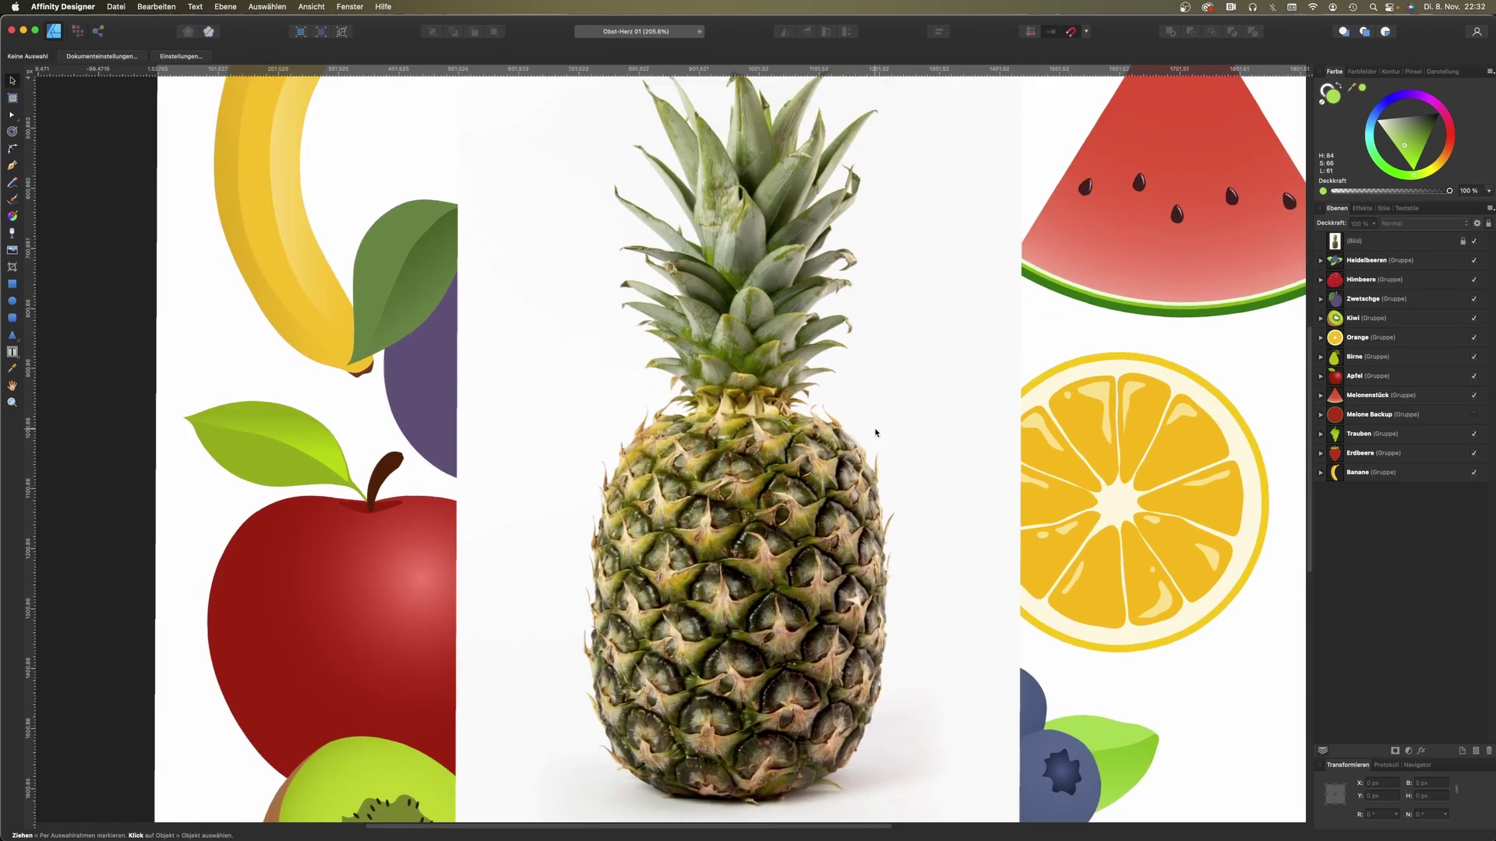
scroll(879, 430, down, 3)
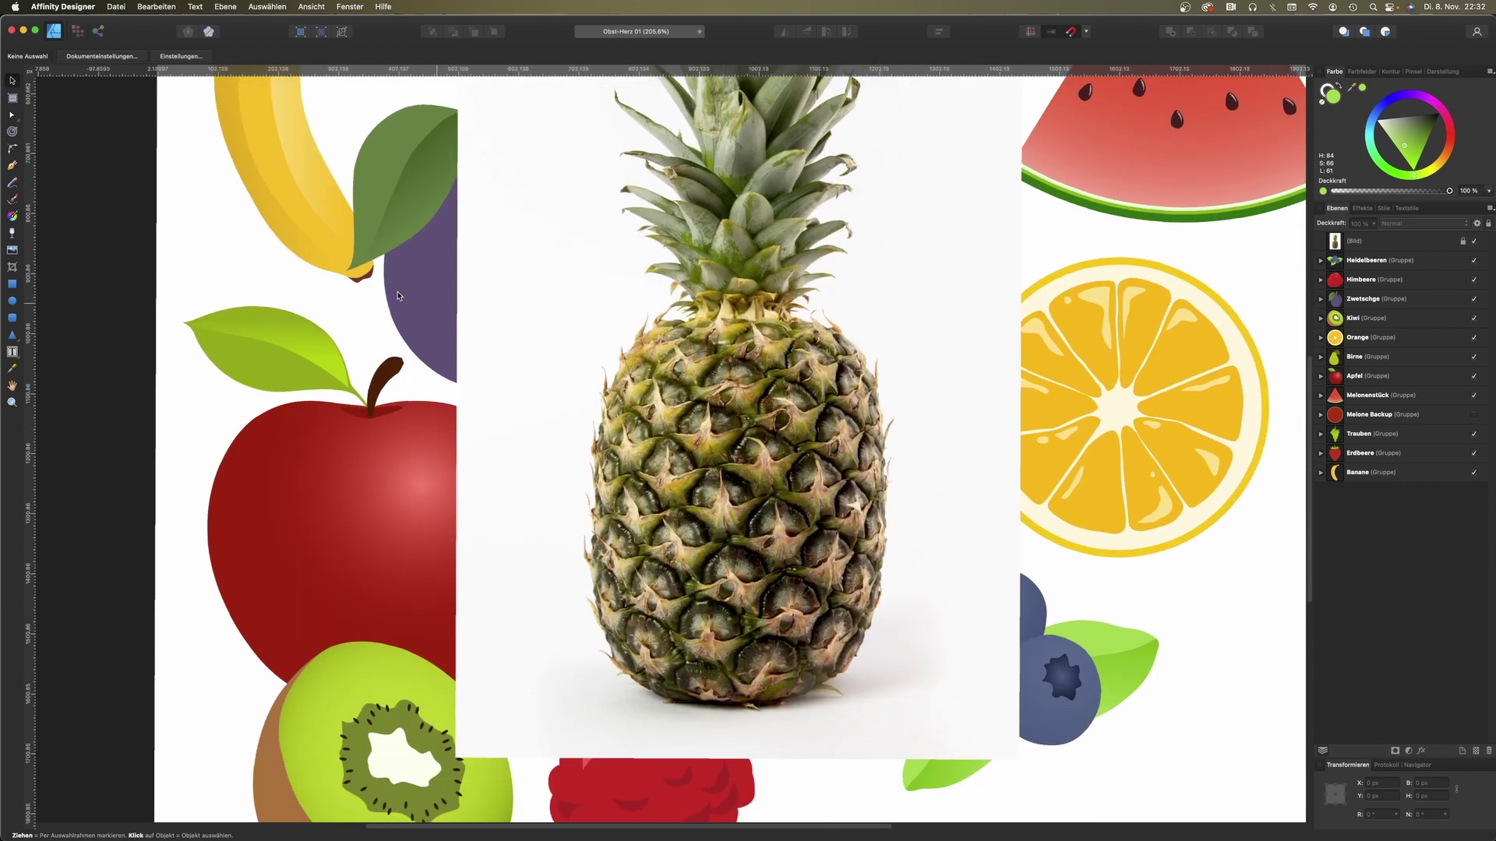
click(14, 318)
drag(613, 324, 865, 710)
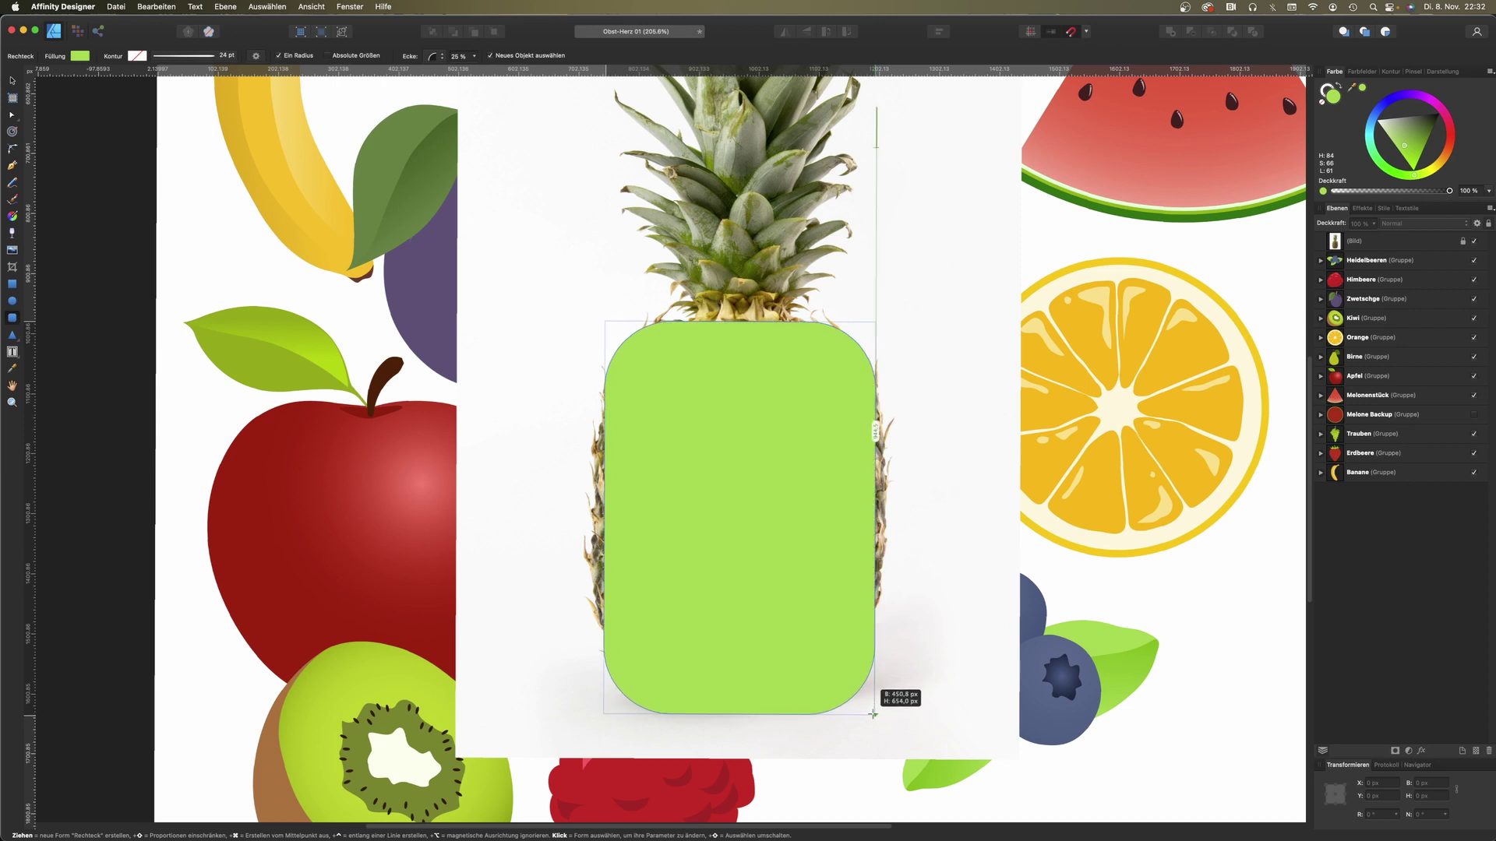
Step: Finish the rectangle at about 450×654 px, round its corners to 51 %, and convert it to curves
drag(866, 710, 875, 714)
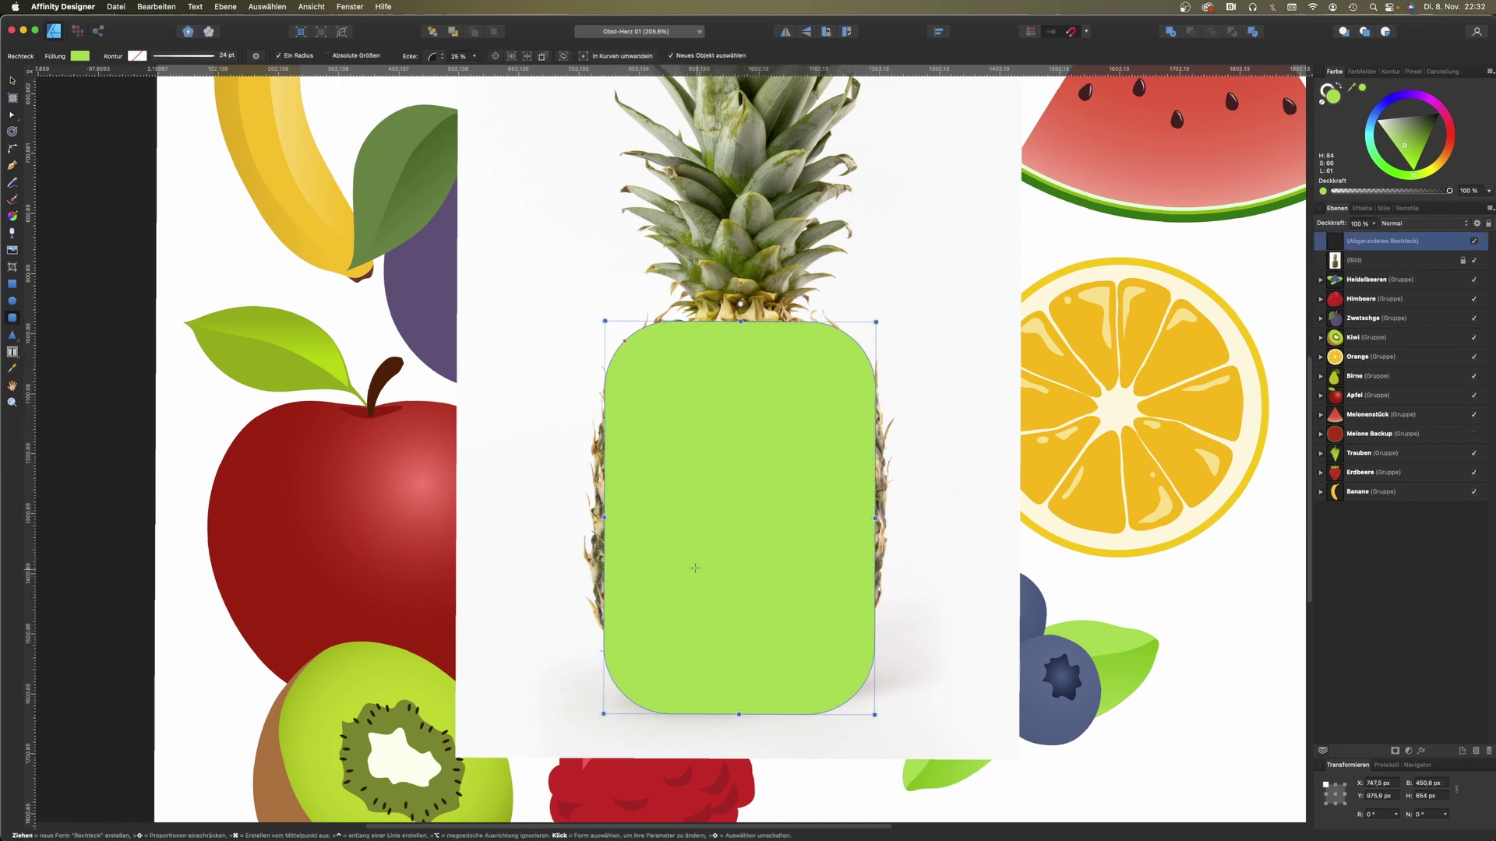
click(474, 57)
drag(474, 71, 500, 72)
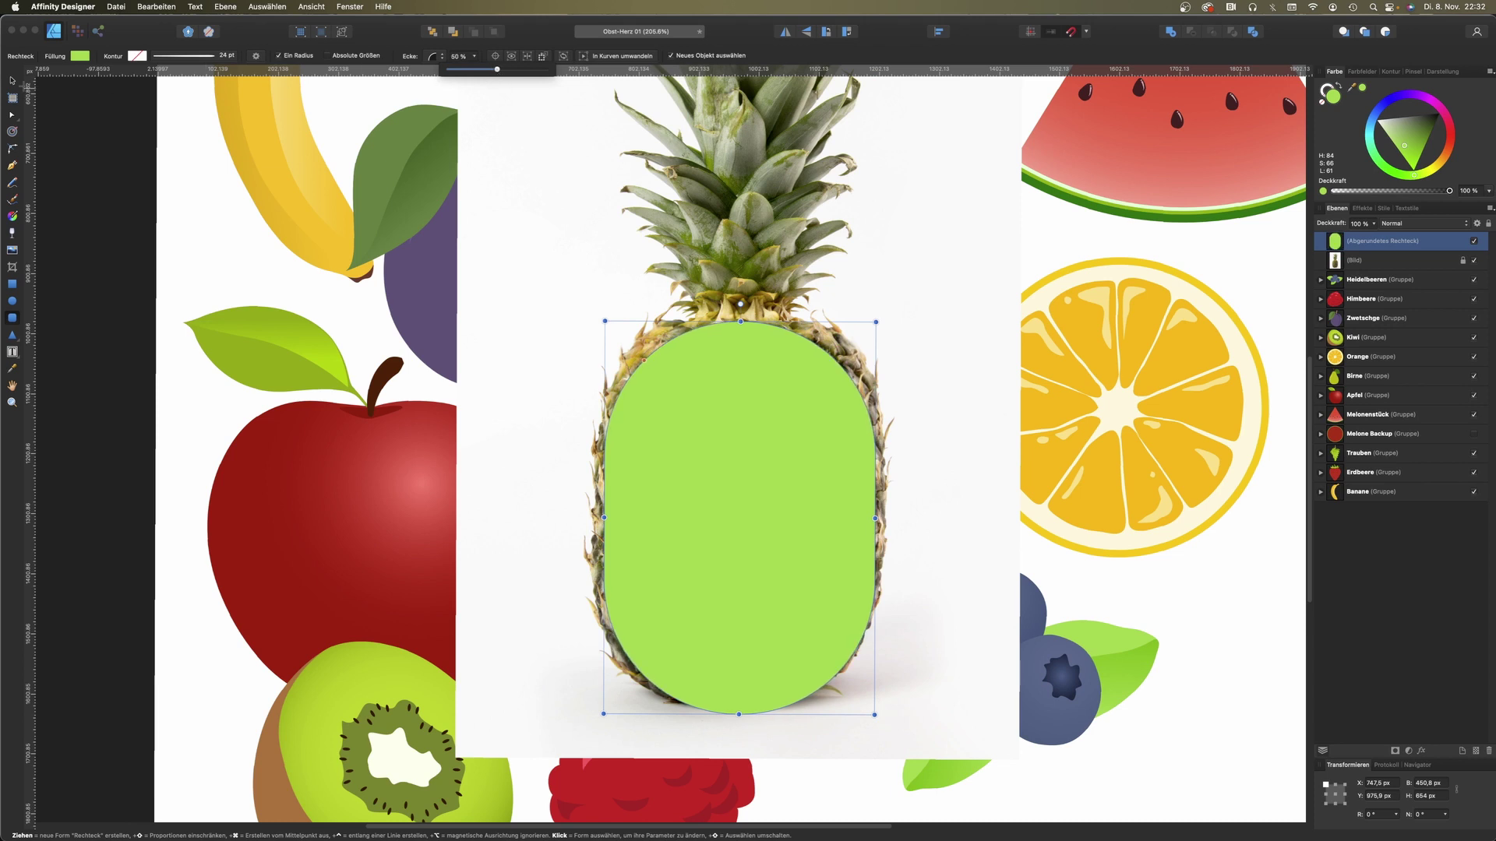
click(12, 81)
click(675, 58)
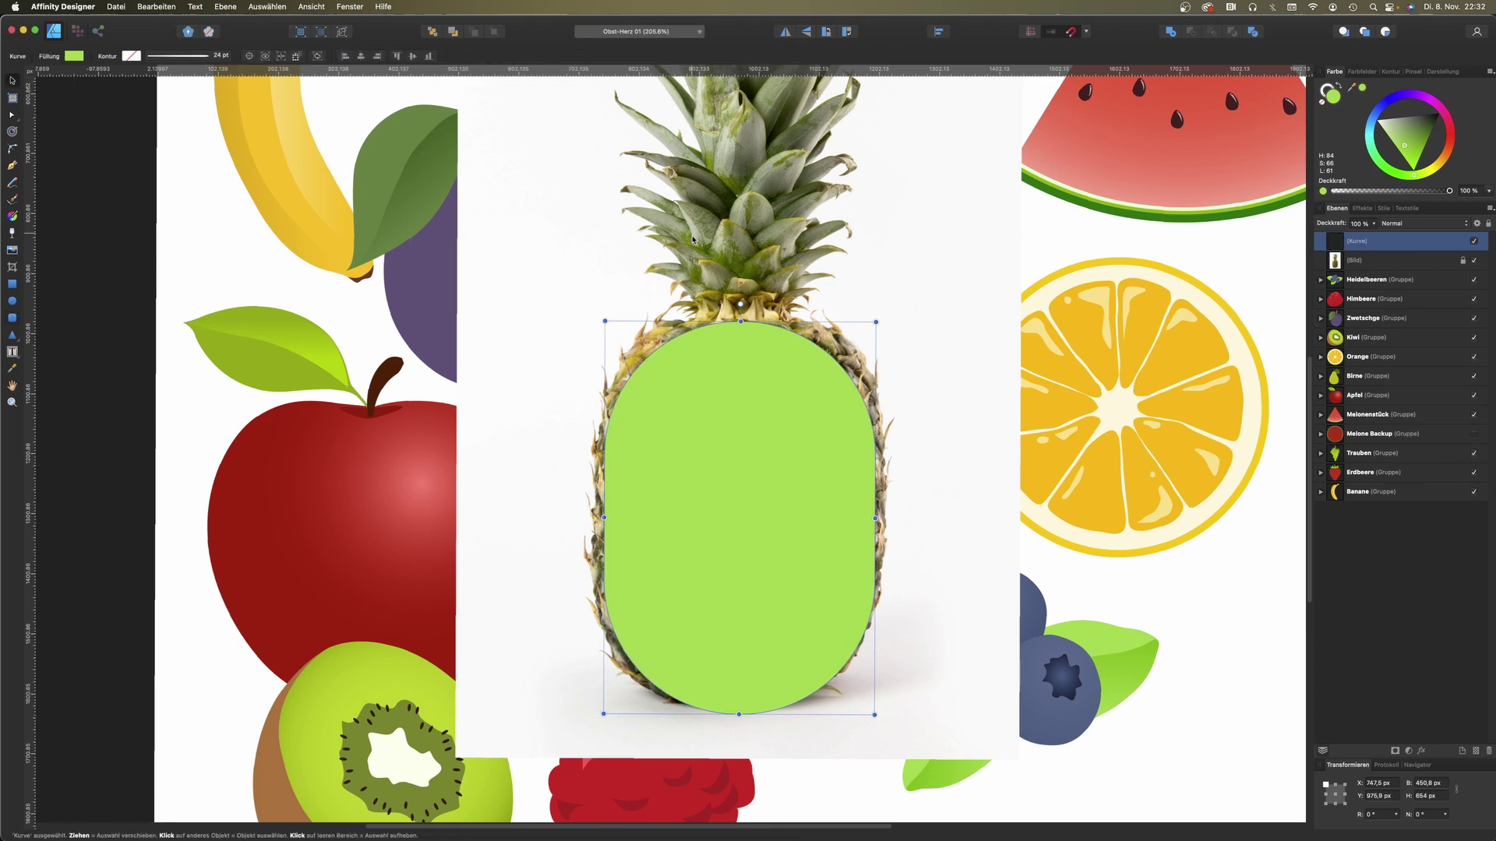
Step: Edit the curve's nodes into an egg-like outline fitting the pineapple body, then hide it
click(740, 322)
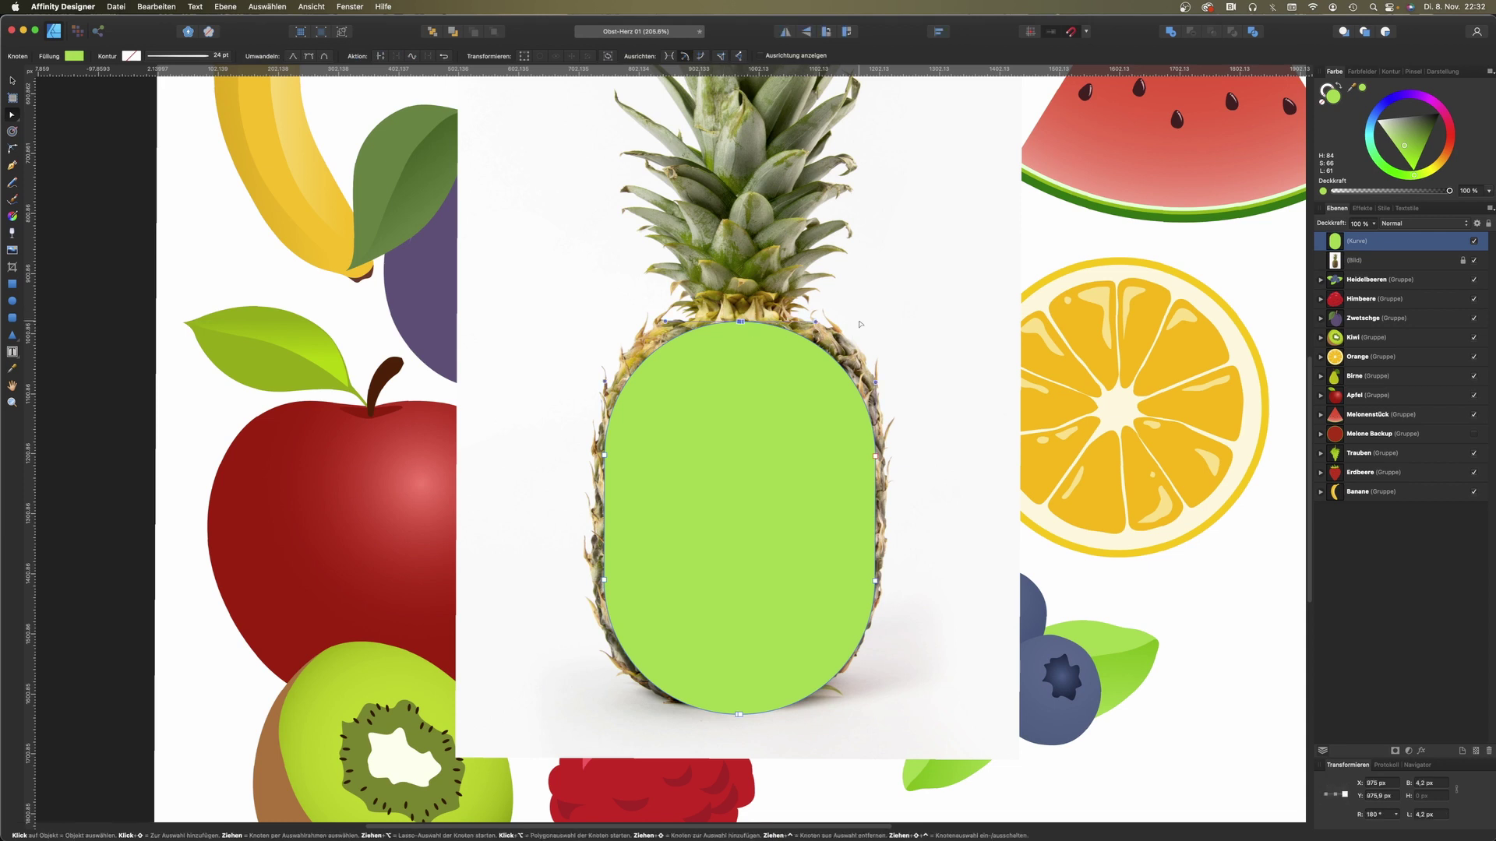
key(Up)
key(Up)
key(Up)
key(Up)
key(Up)
key(Up)
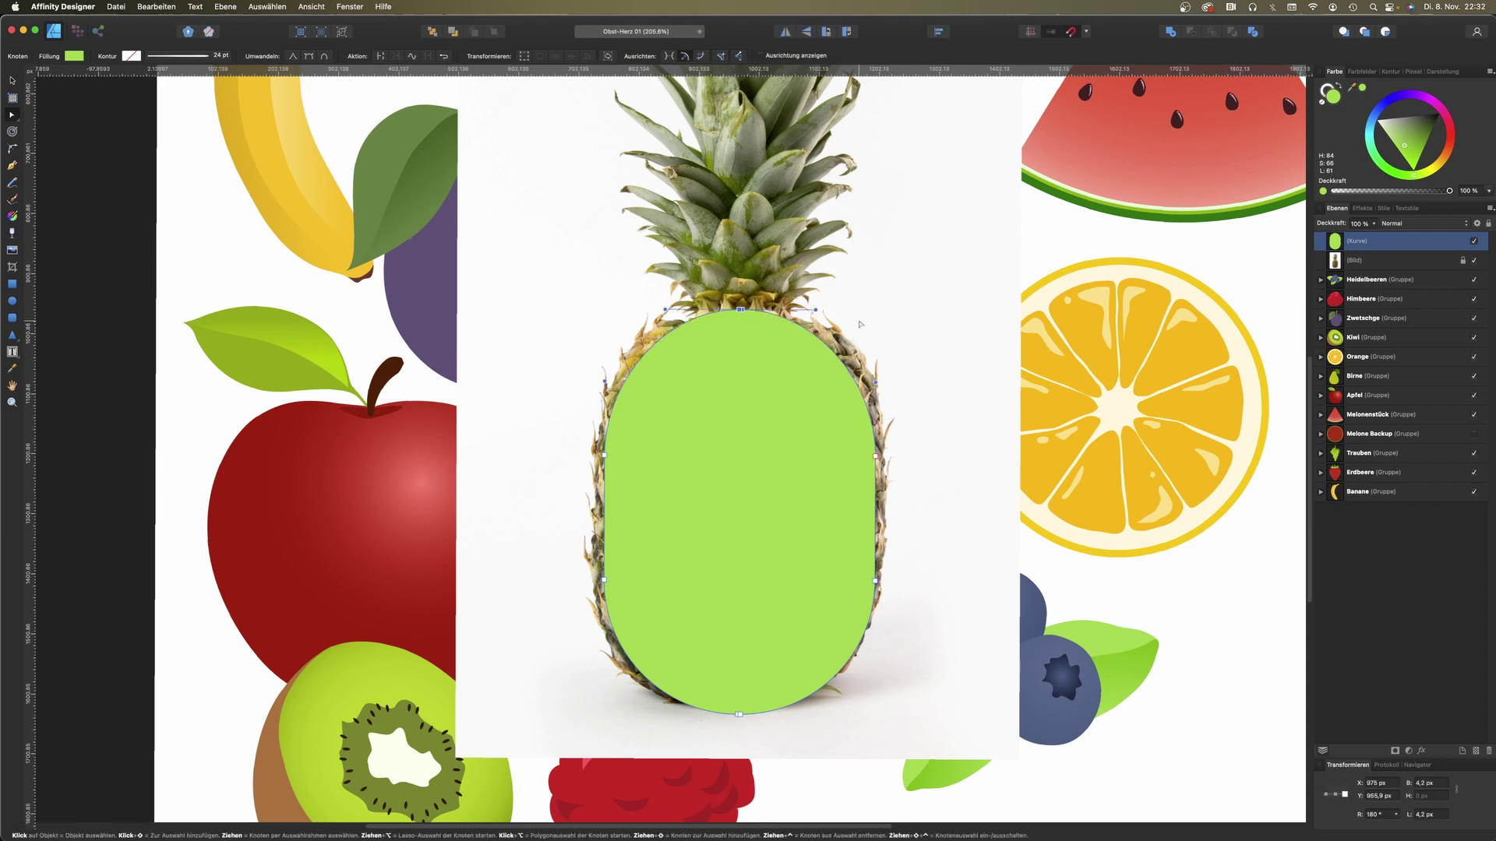
drag(876, 456, 885, 443)
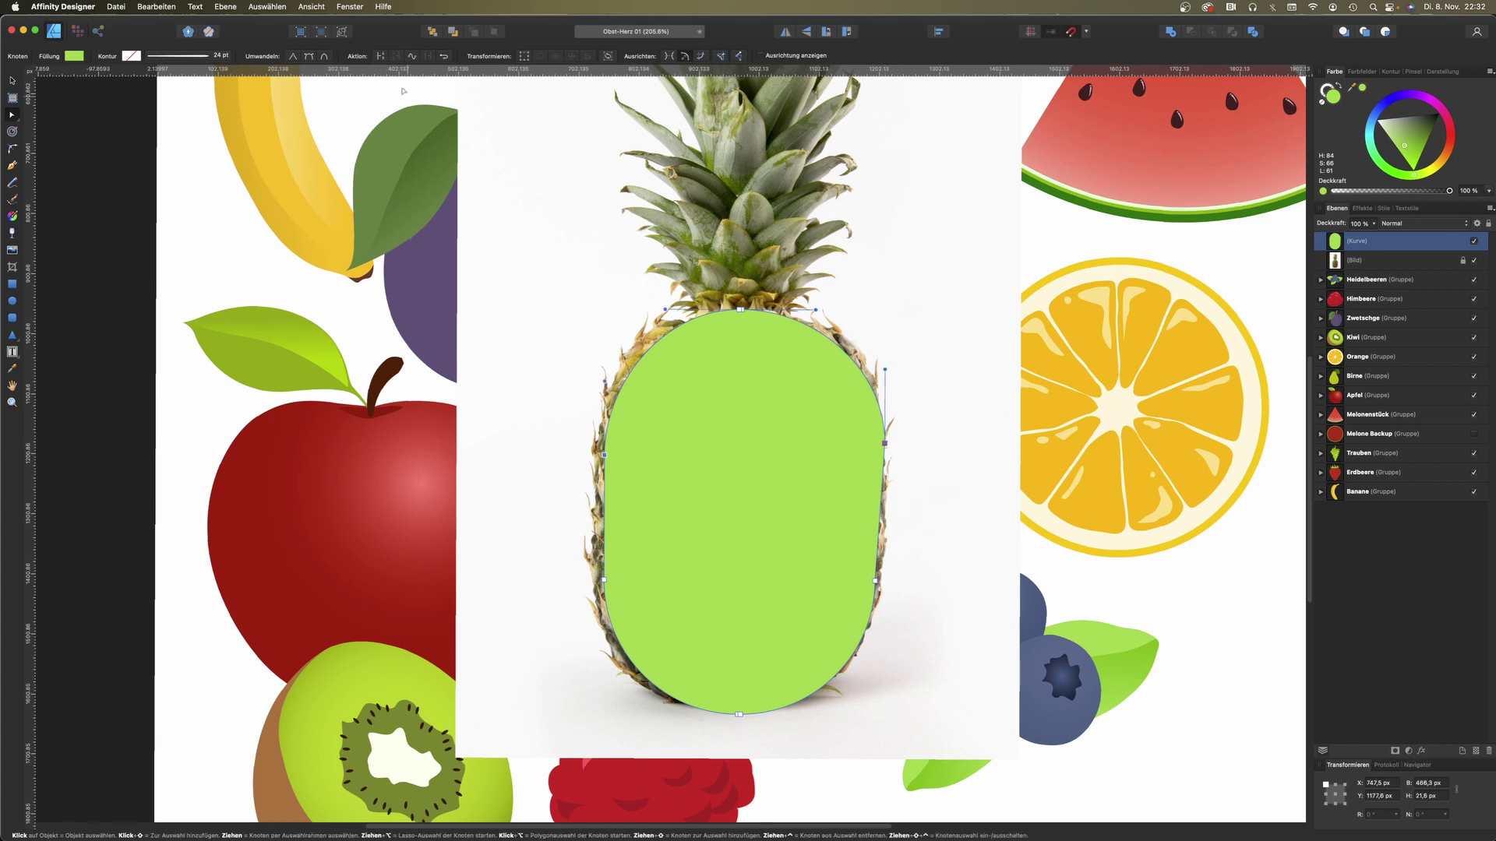
click(309, 57)
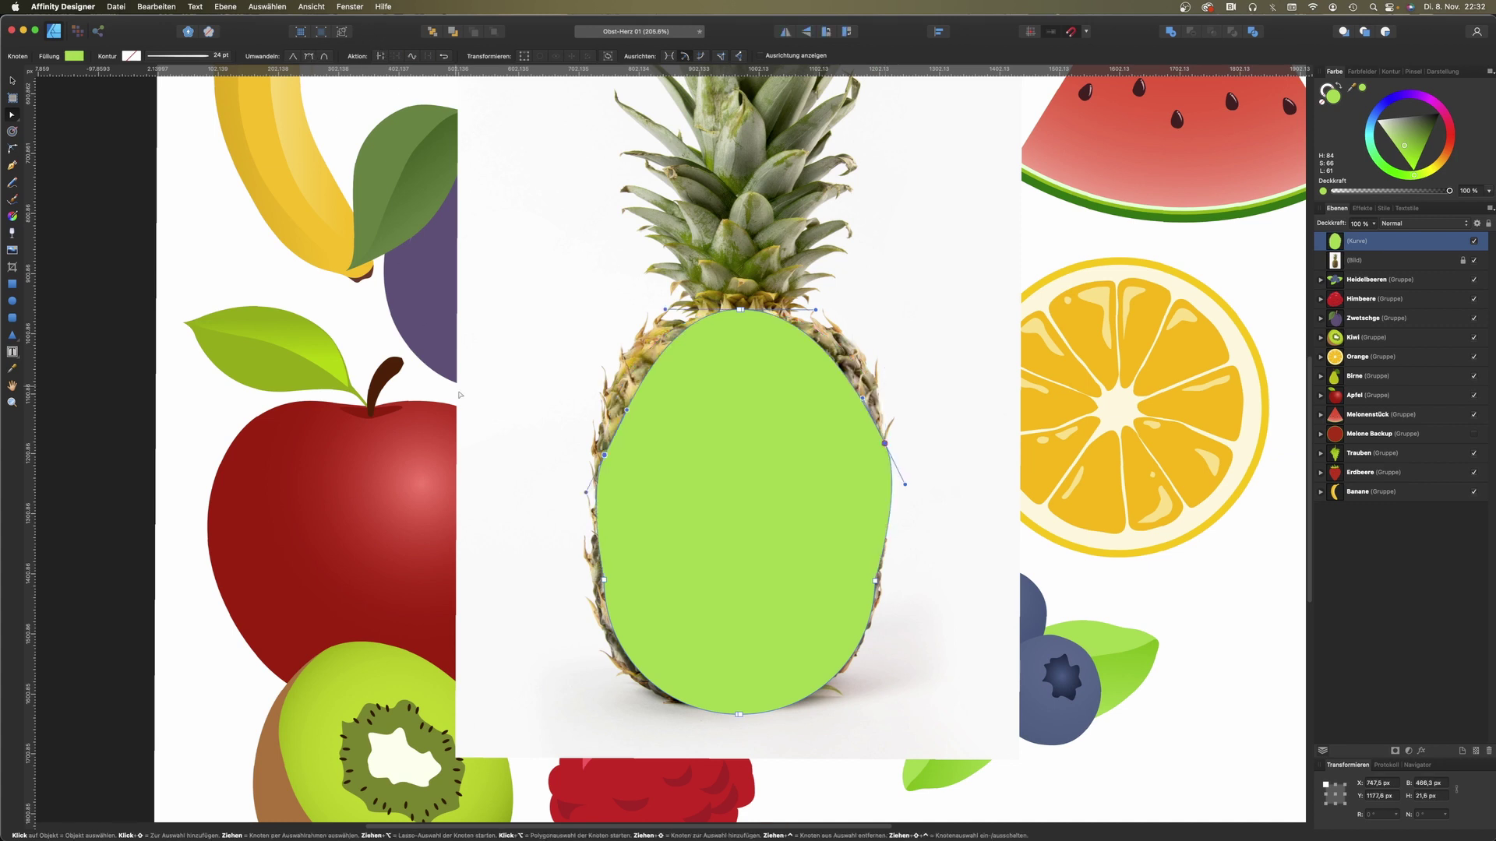
mouse_move(617, 413)
mouse_down()
mouse_move(615, 452)
mouse_move(609, 439)
mouse_up()
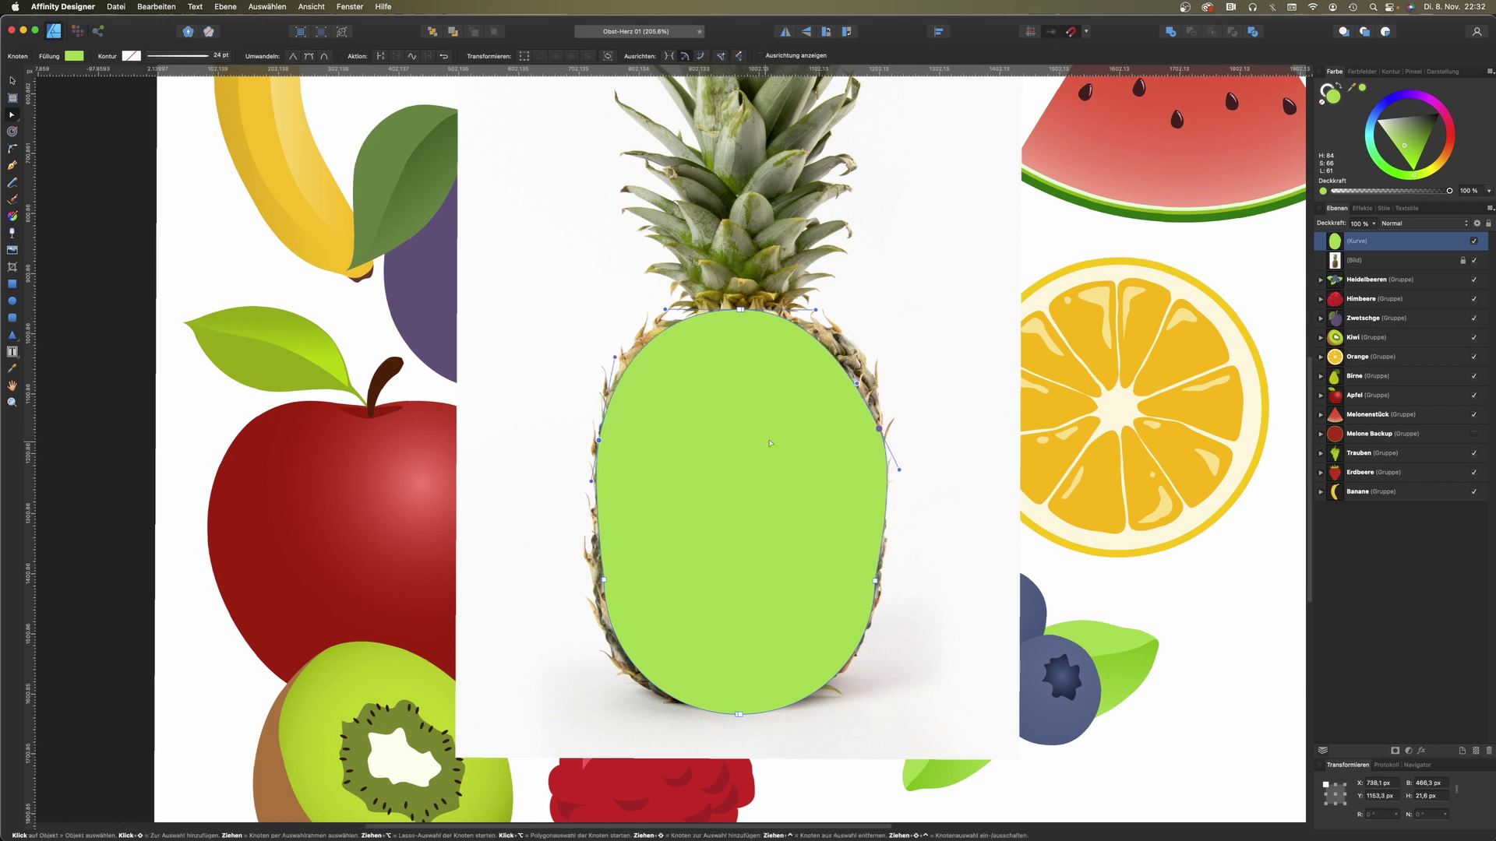
drag(899, 470, 906, 459)
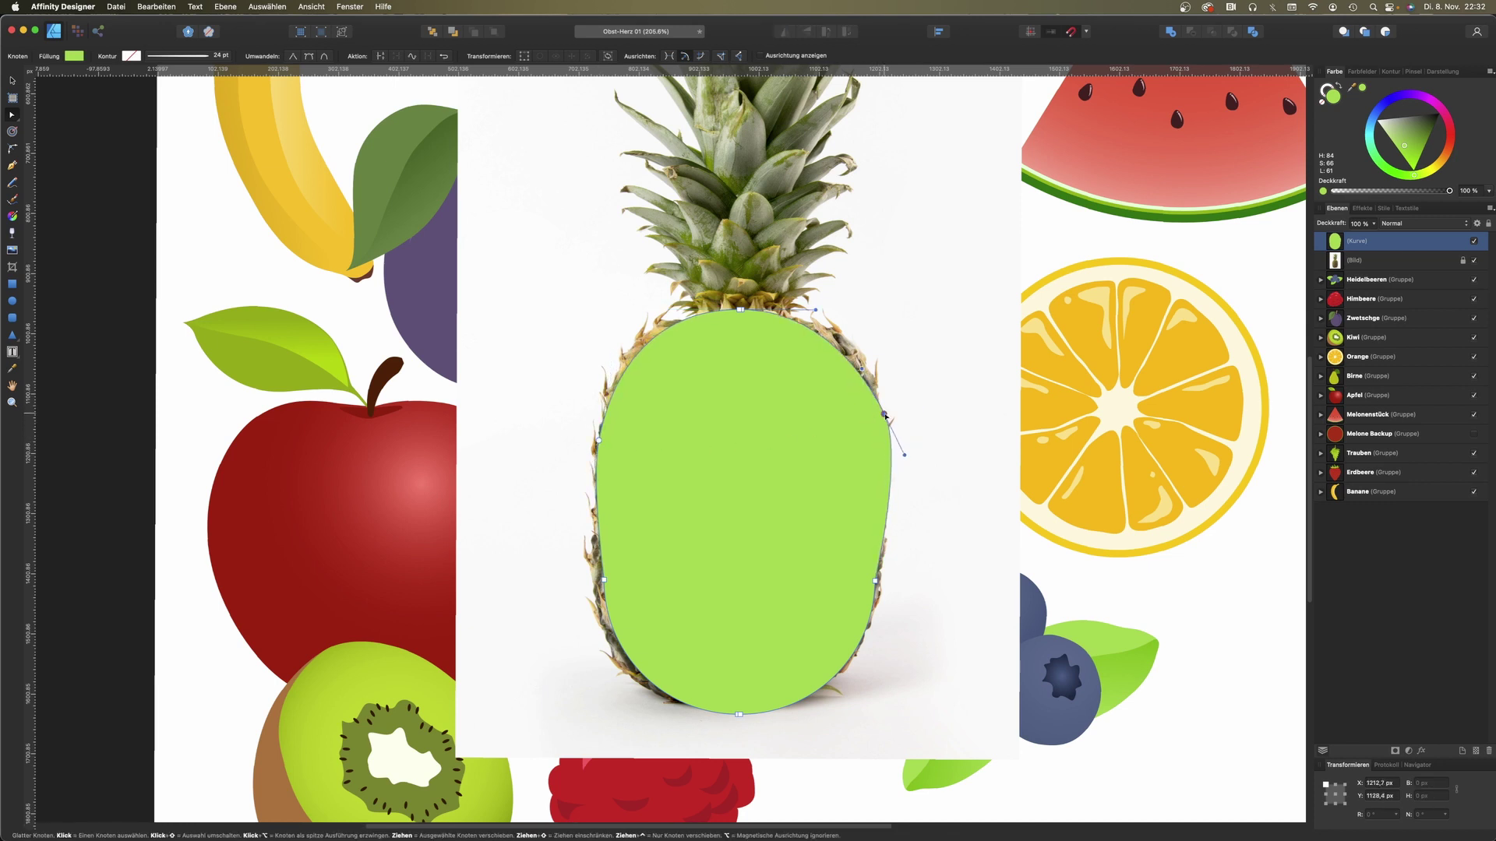
key(super+z)
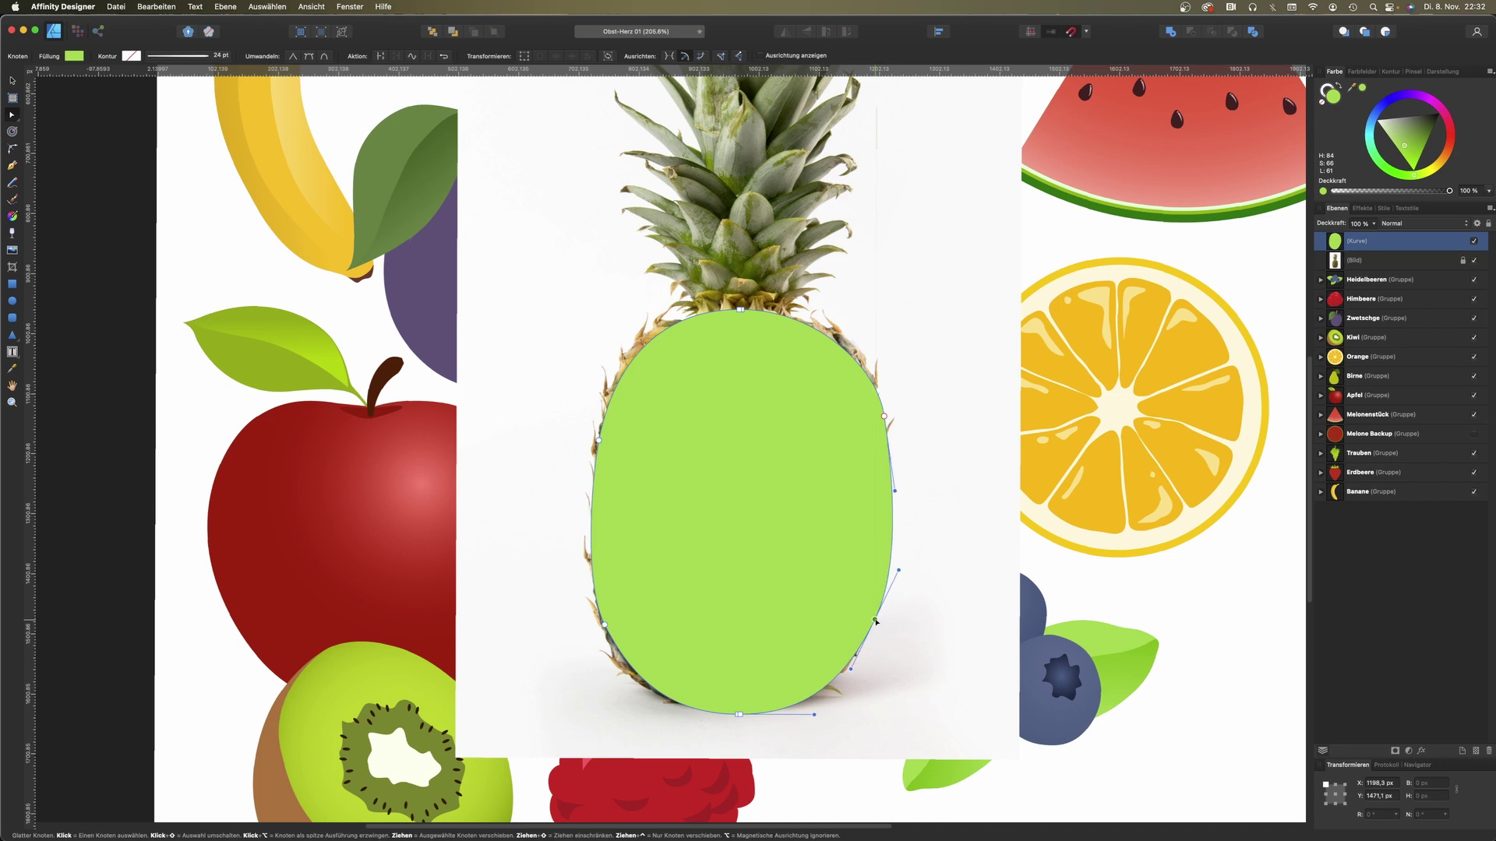
click(1475, 244)
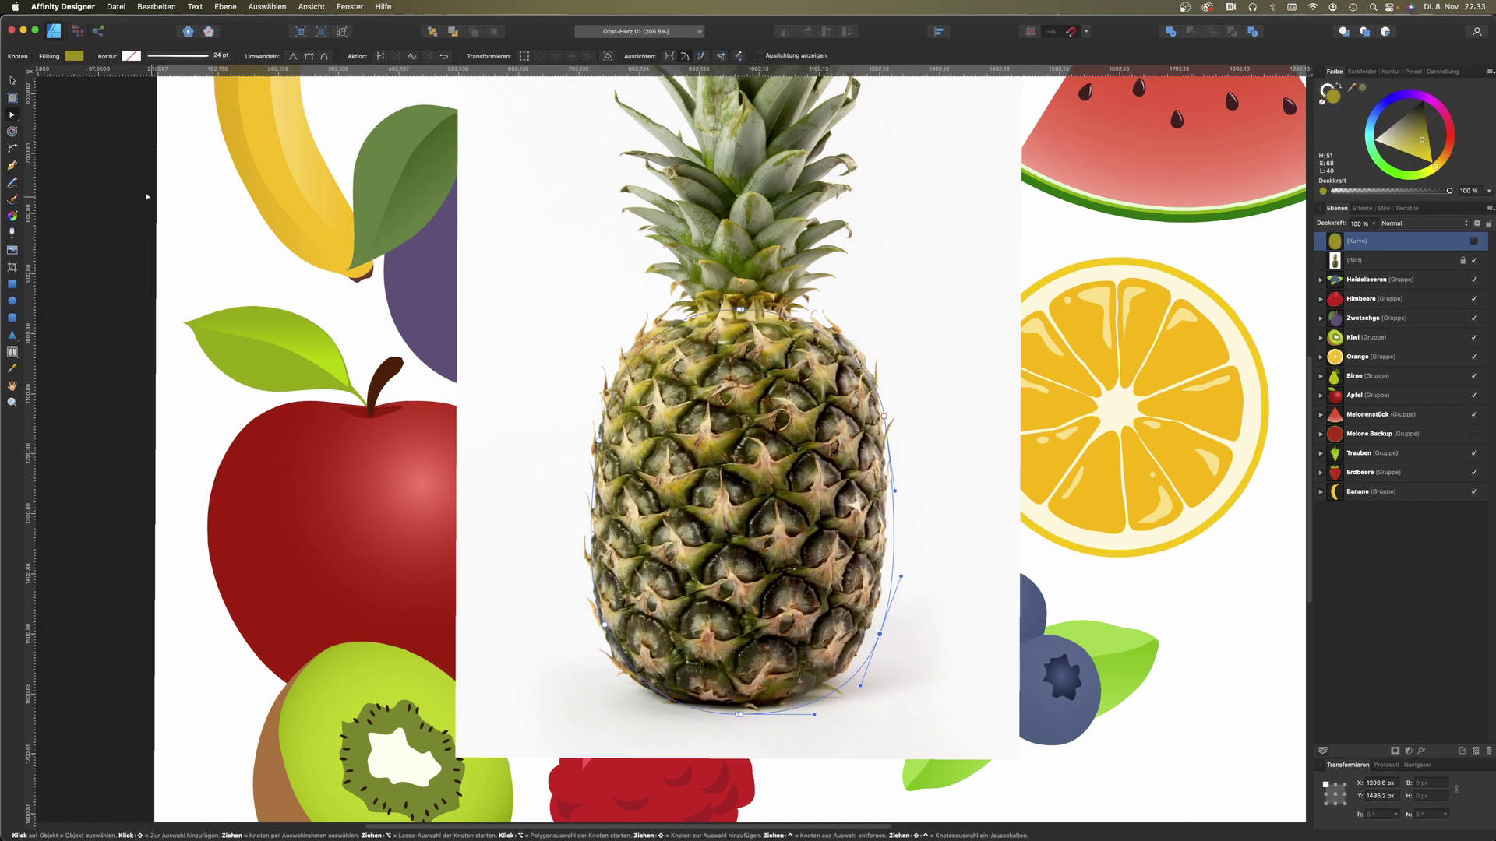
Step: Trace a closed crescent scale at the pineapple's base and fill it beige
key(v)
key(super+d)
key(p)
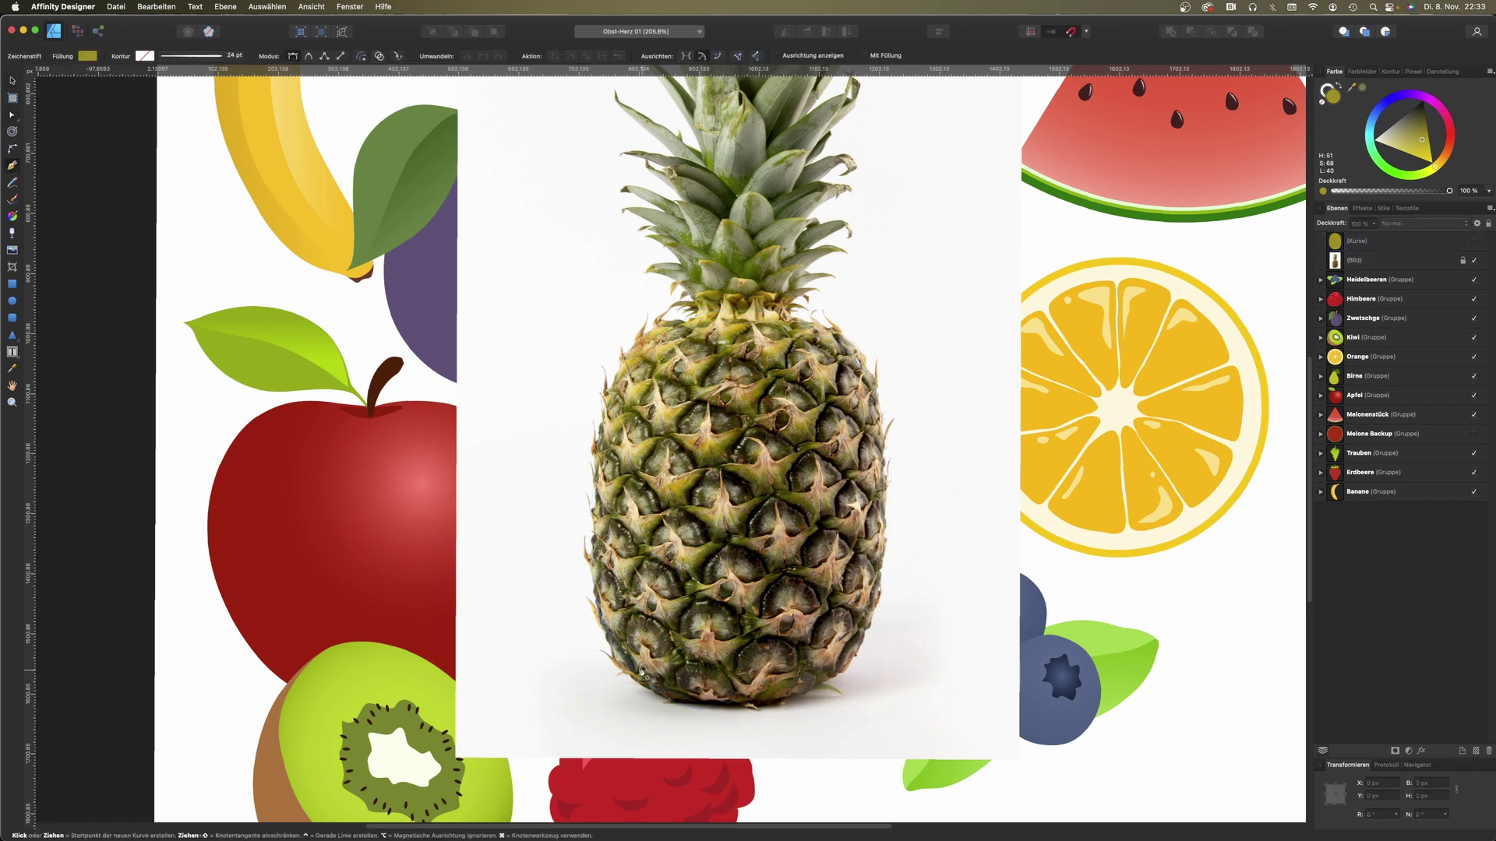
click(652, 677)
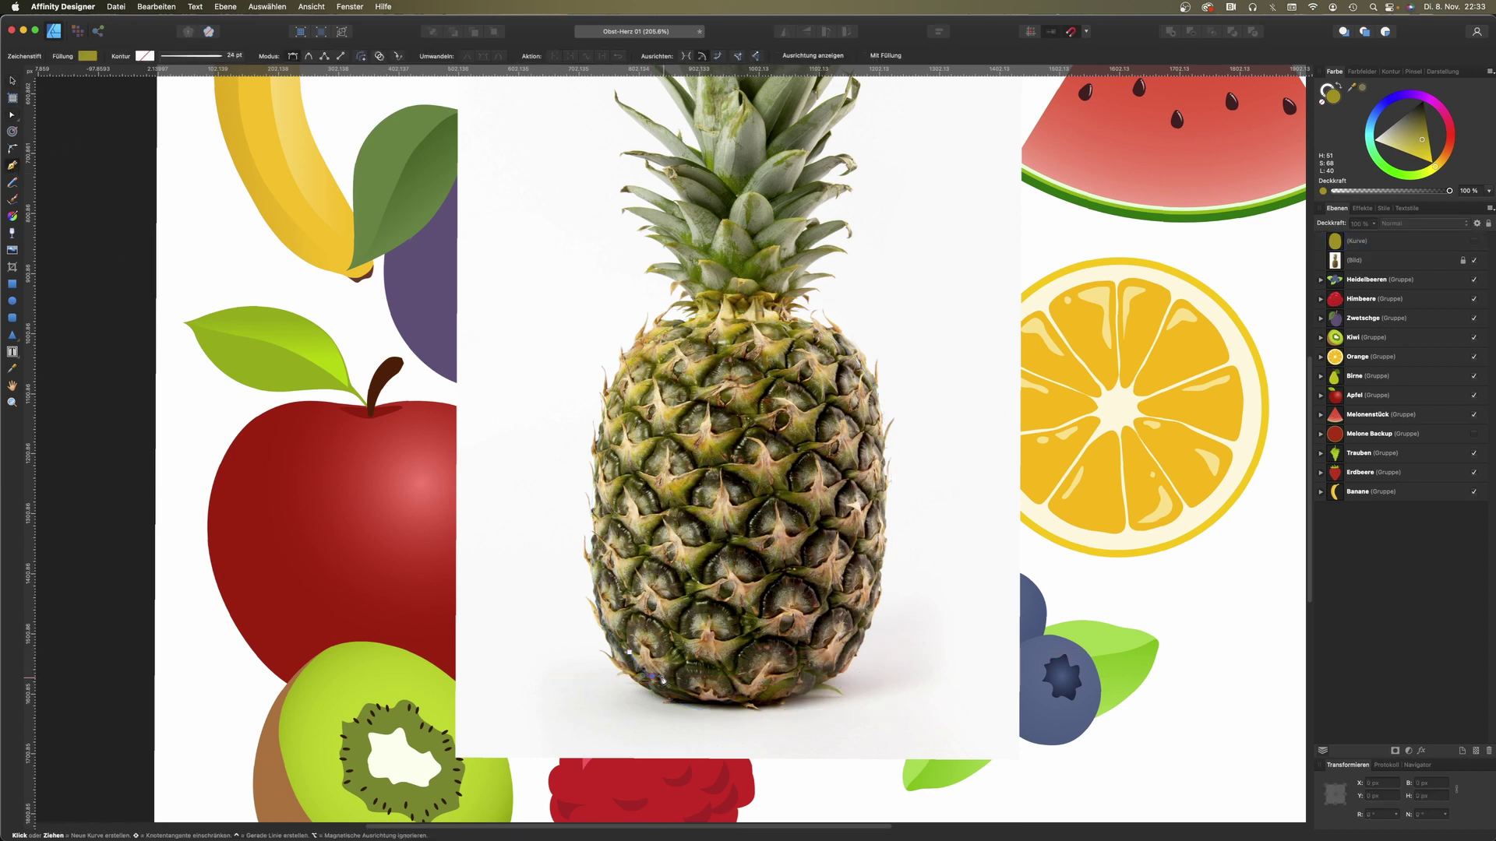
click(676, 653)
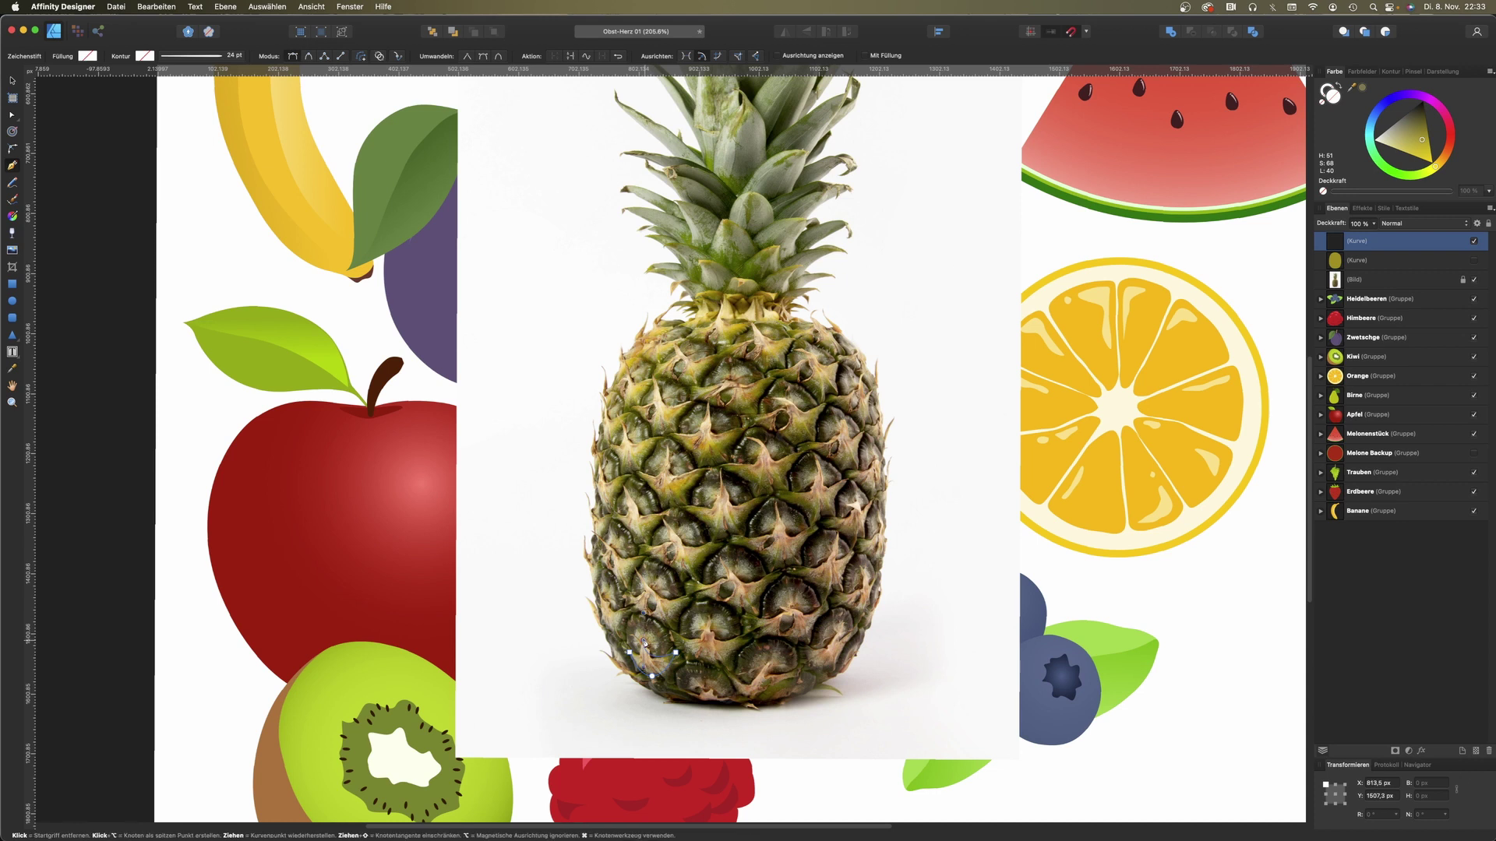
click(621, 649)
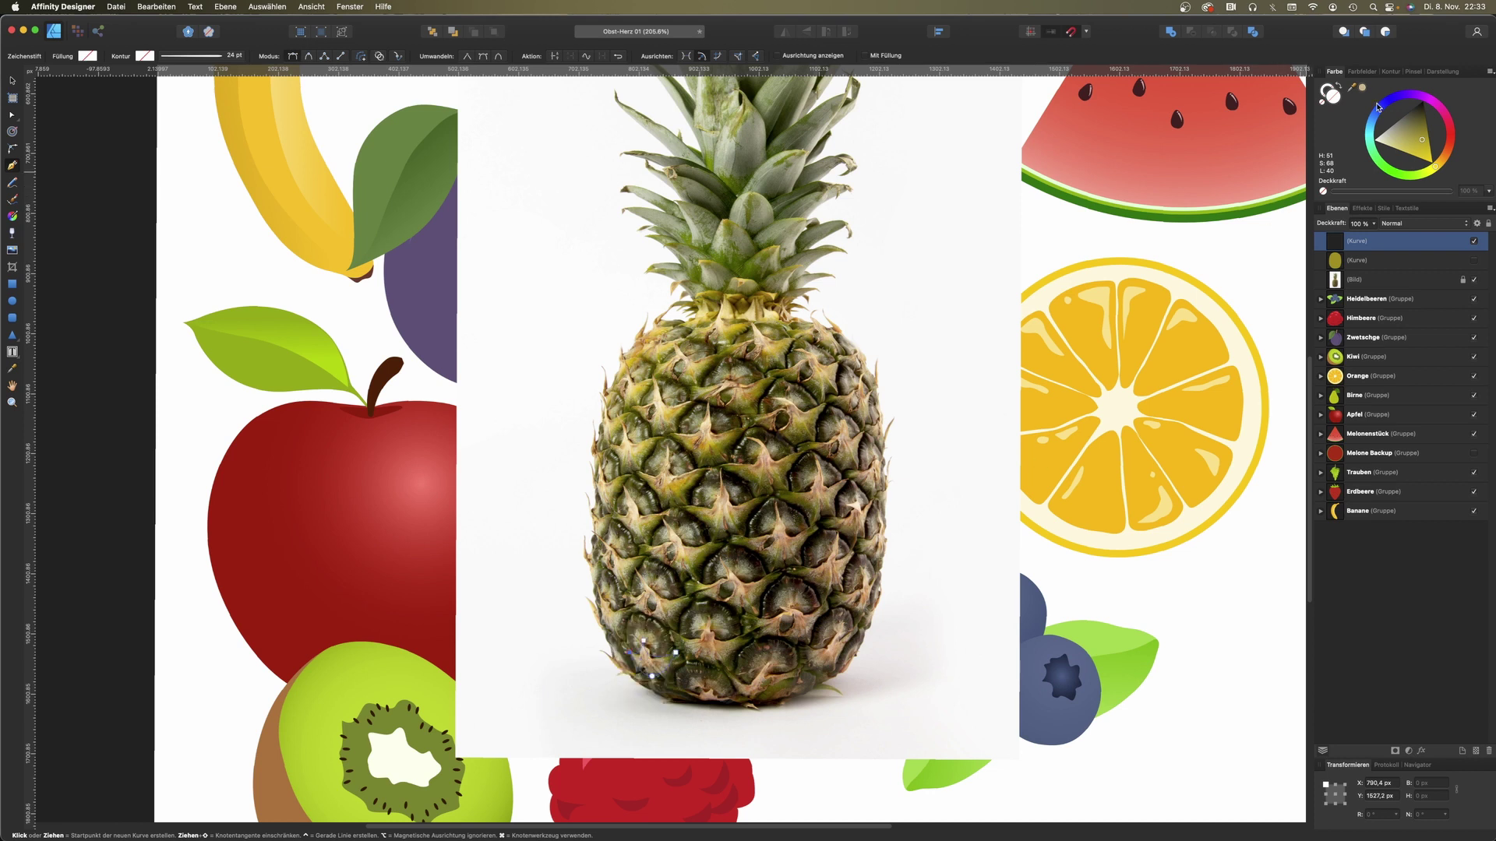
click(1362, 88)
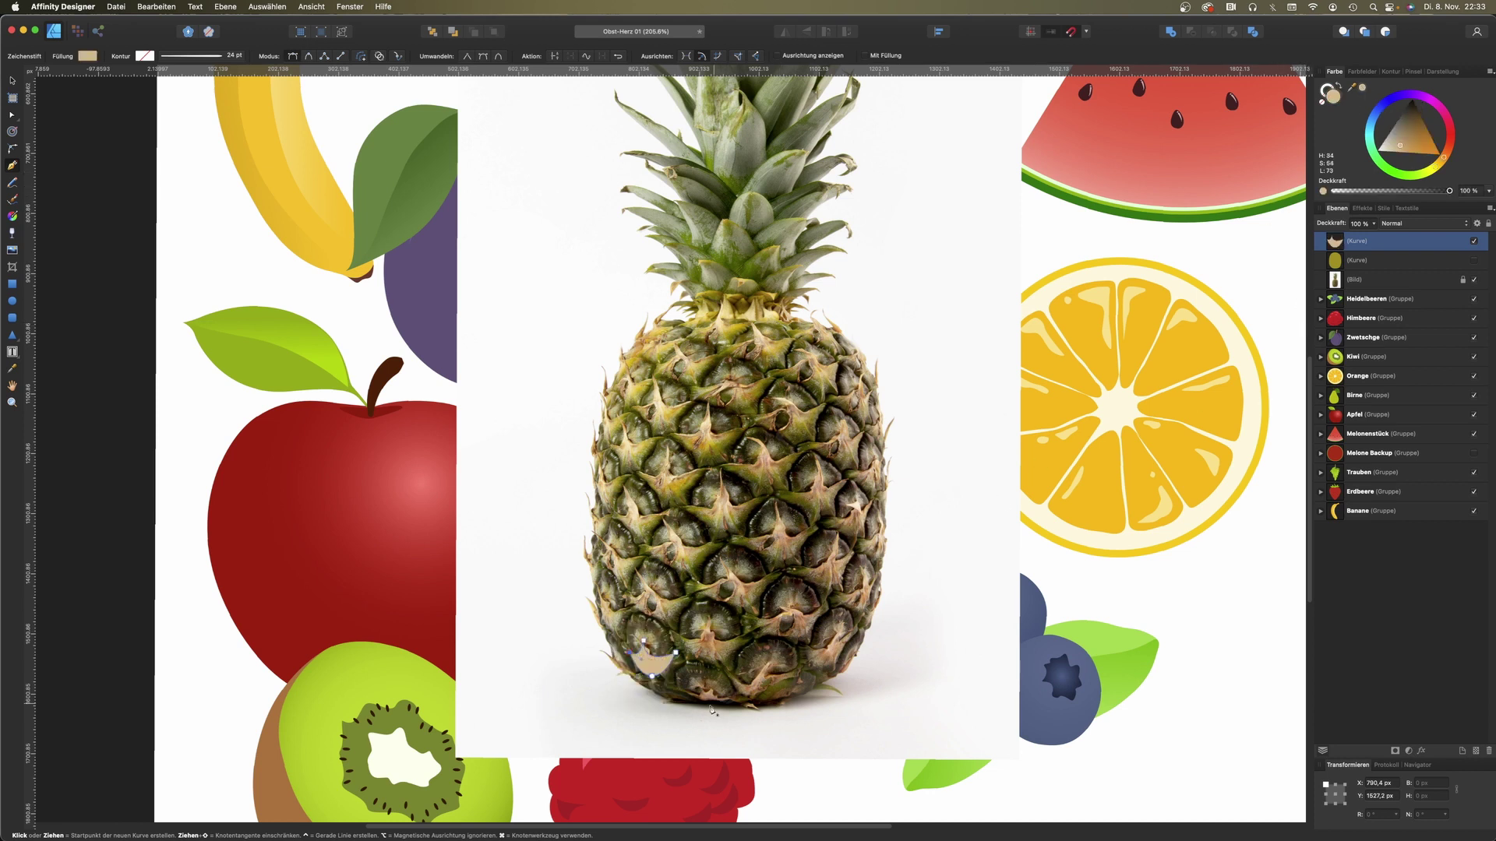
Step: Zoom in and begin tracing the next lower scale outline
scroll(711, 709, up, 5)
click(613, 521)
click(689, 575)
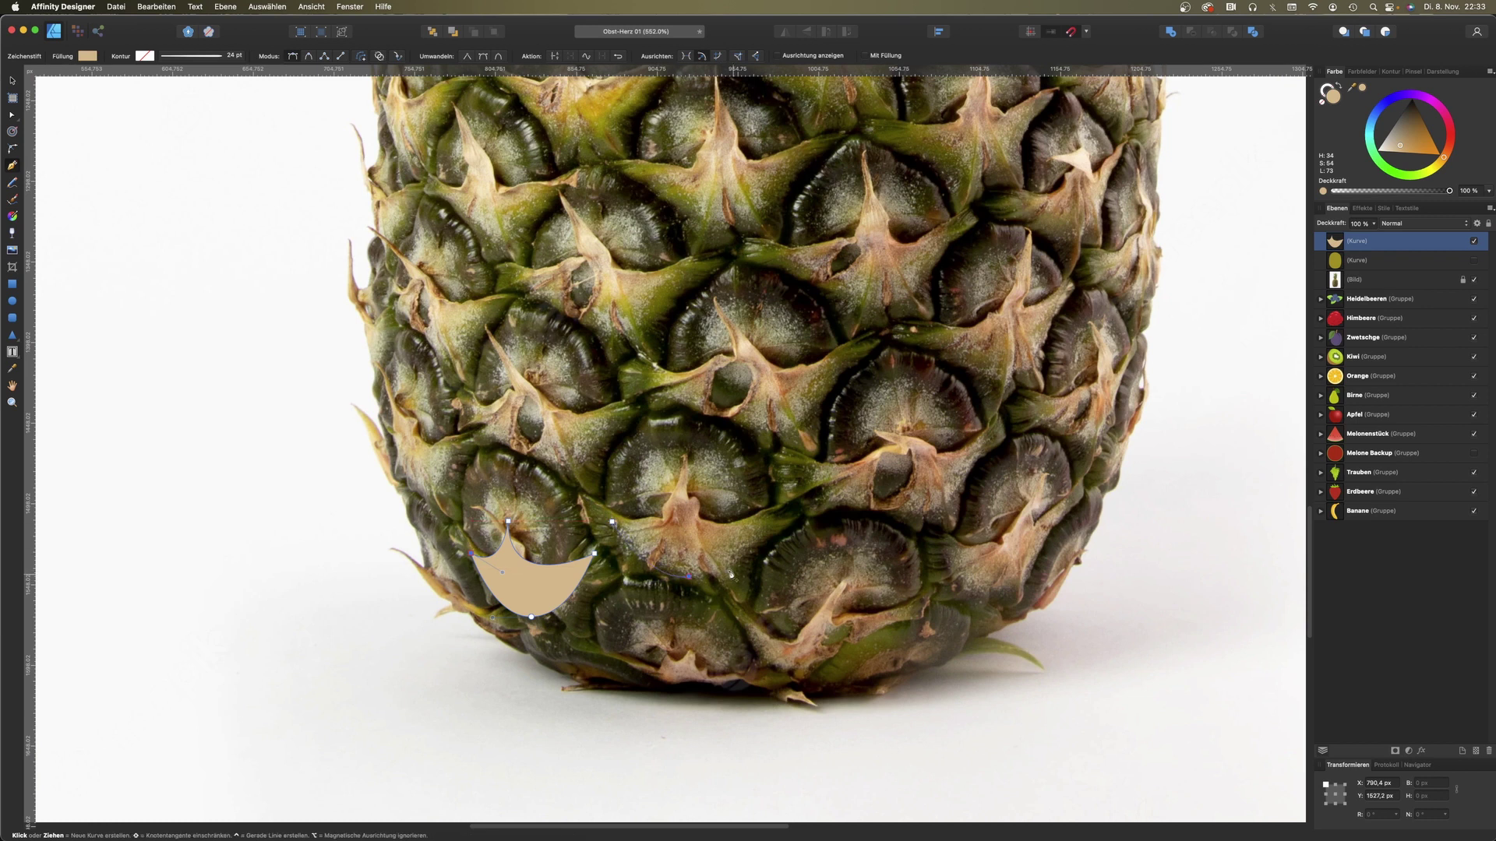
click(750, 522)
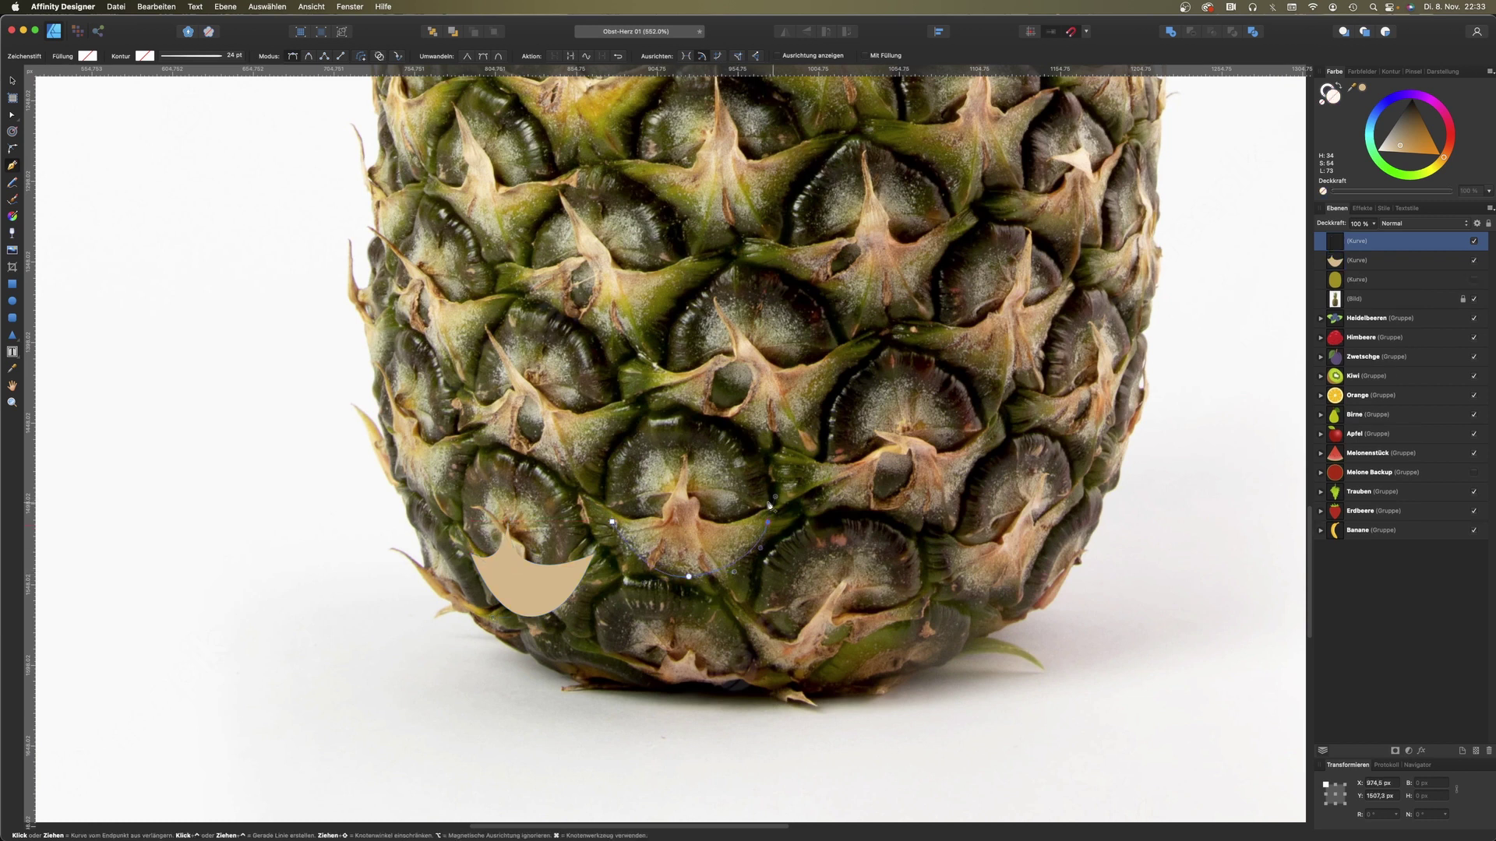
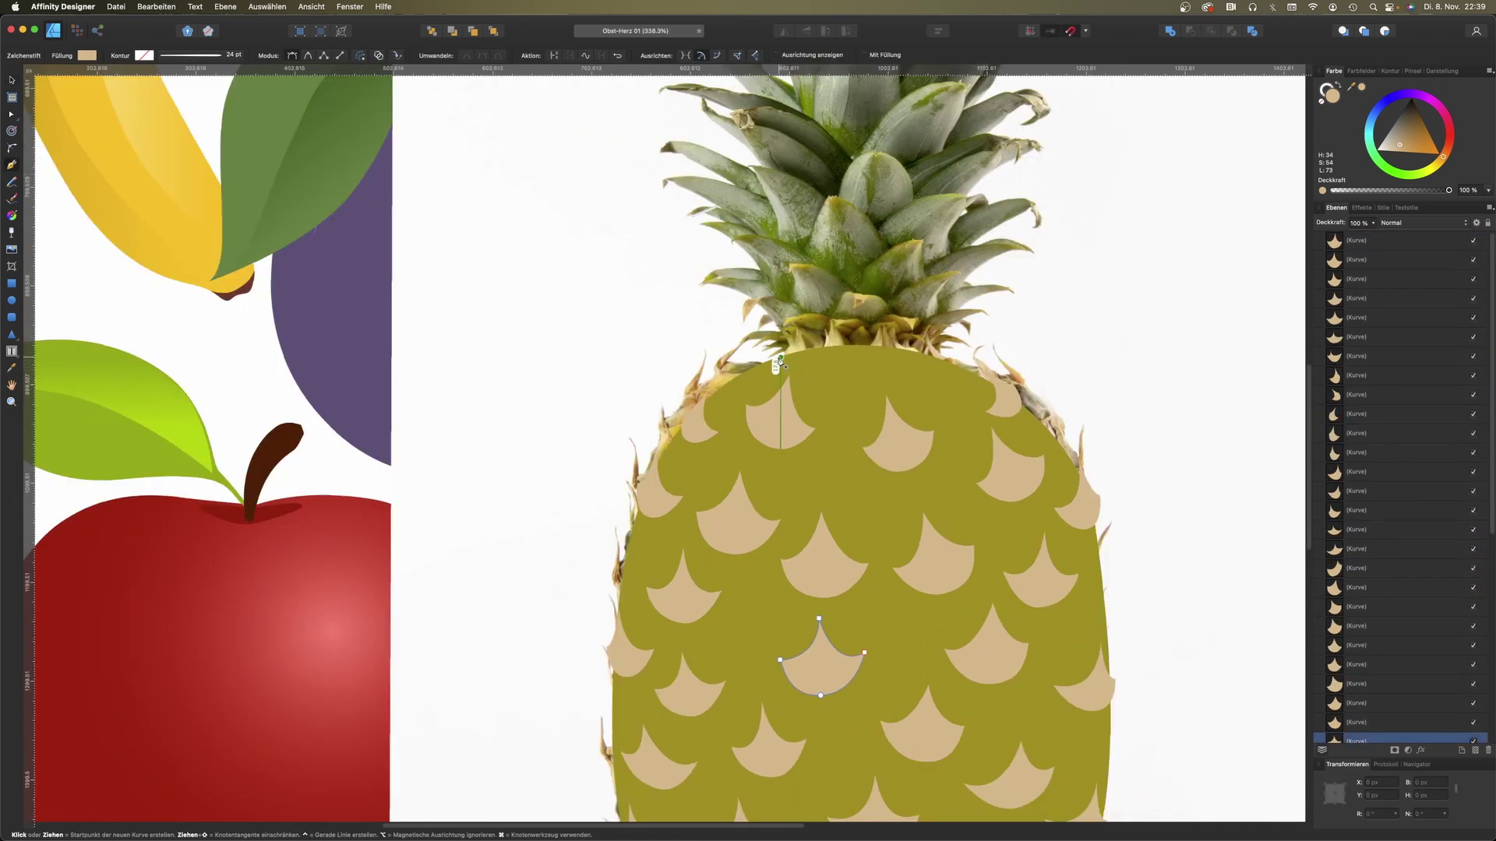
Step: Start a new small leaf shape with a curved node at the pineapple body's top edge
click(781, 358)
drag(789, 317, 804, 345)
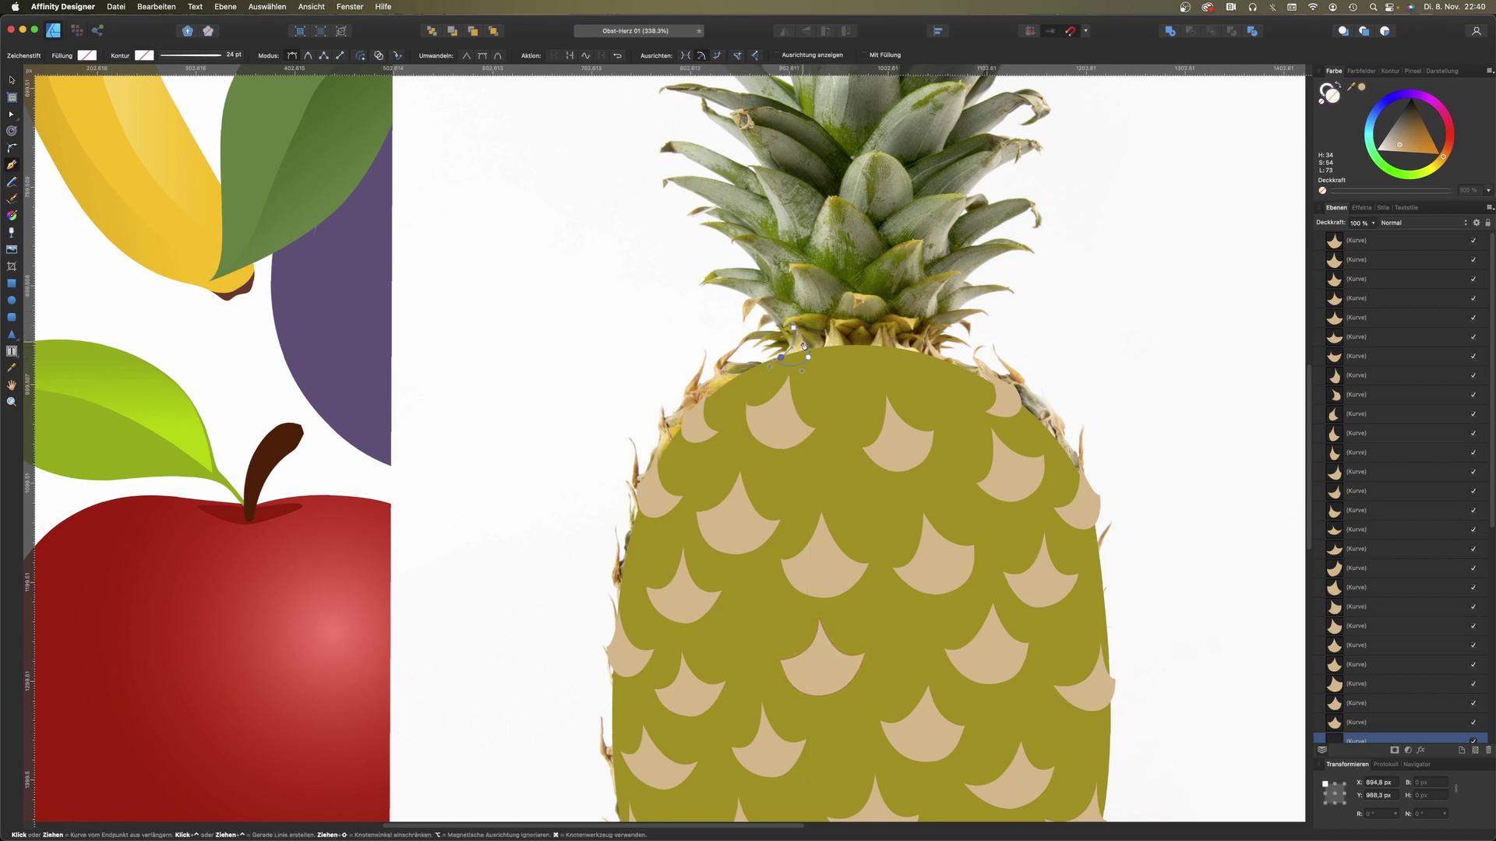
Step: Fill the leaf with yellow sampled from the photo, shifted to a lighter yellow-green
drag(1356, 87, 839, 338)
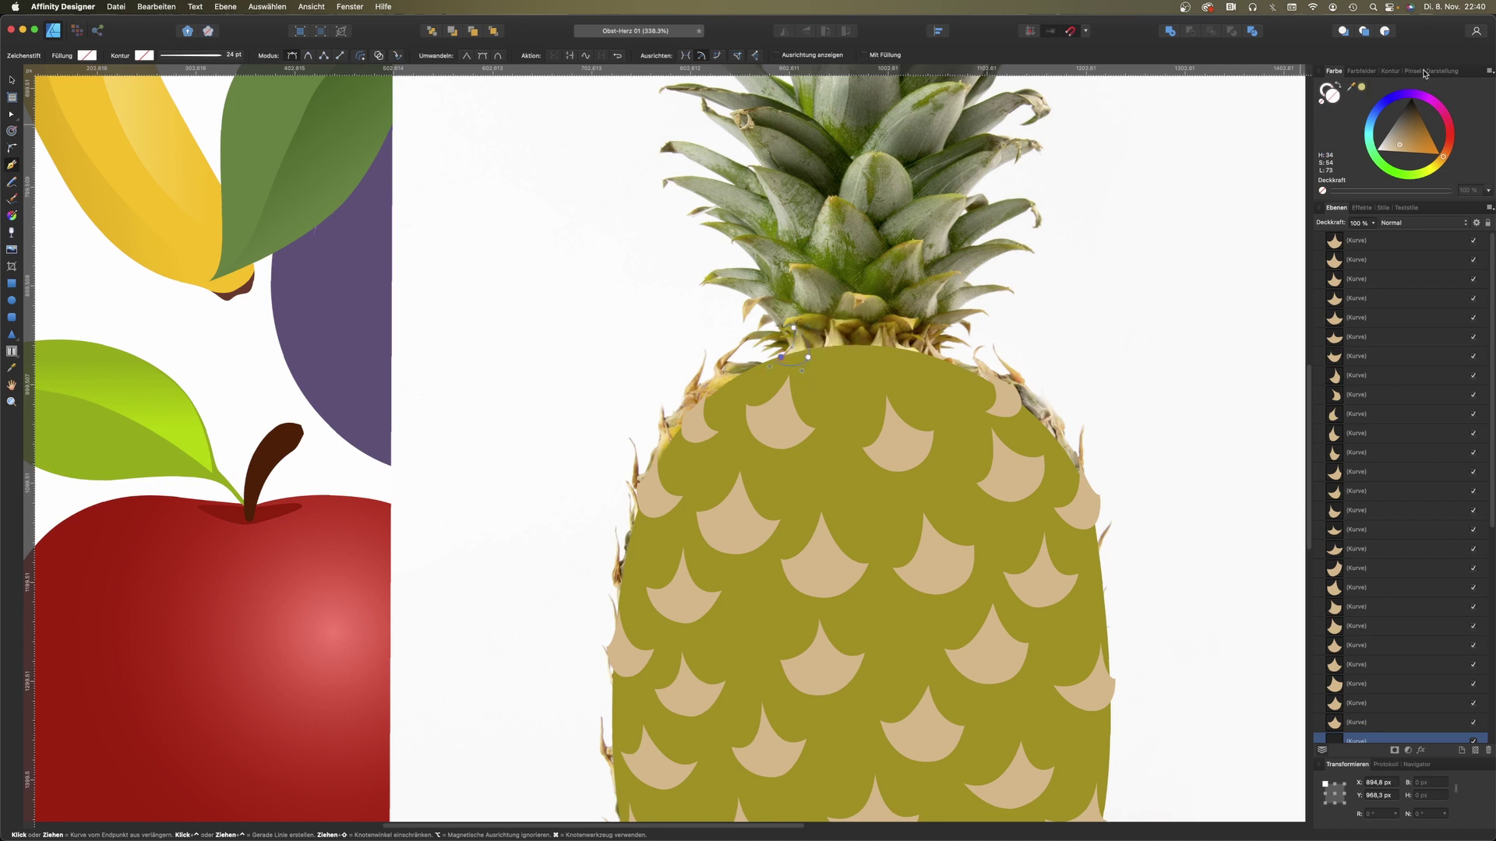
click(1361, 86)
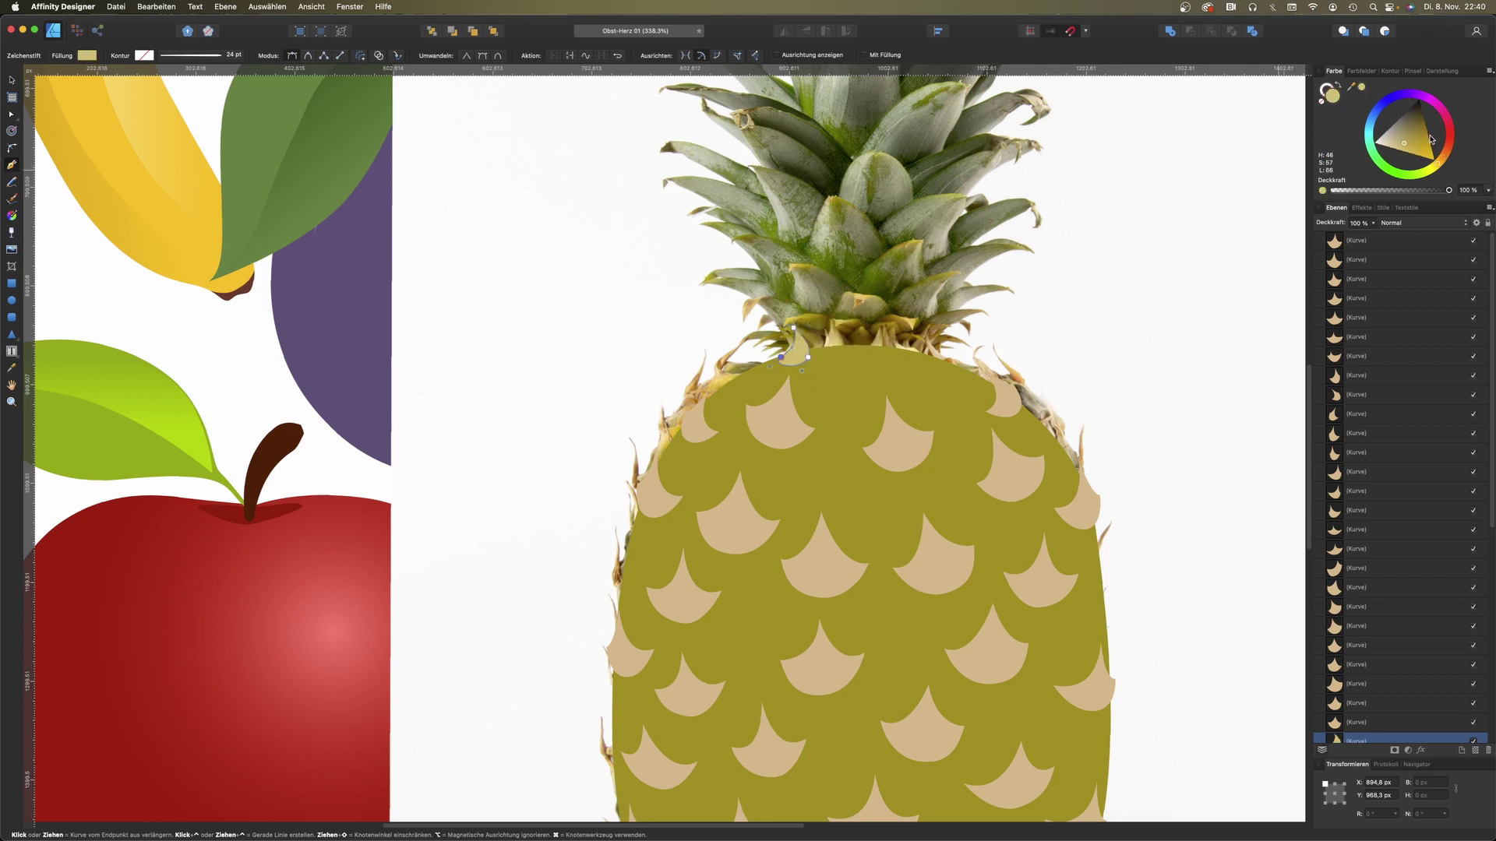
drag(1438, 168, 1436, 173)
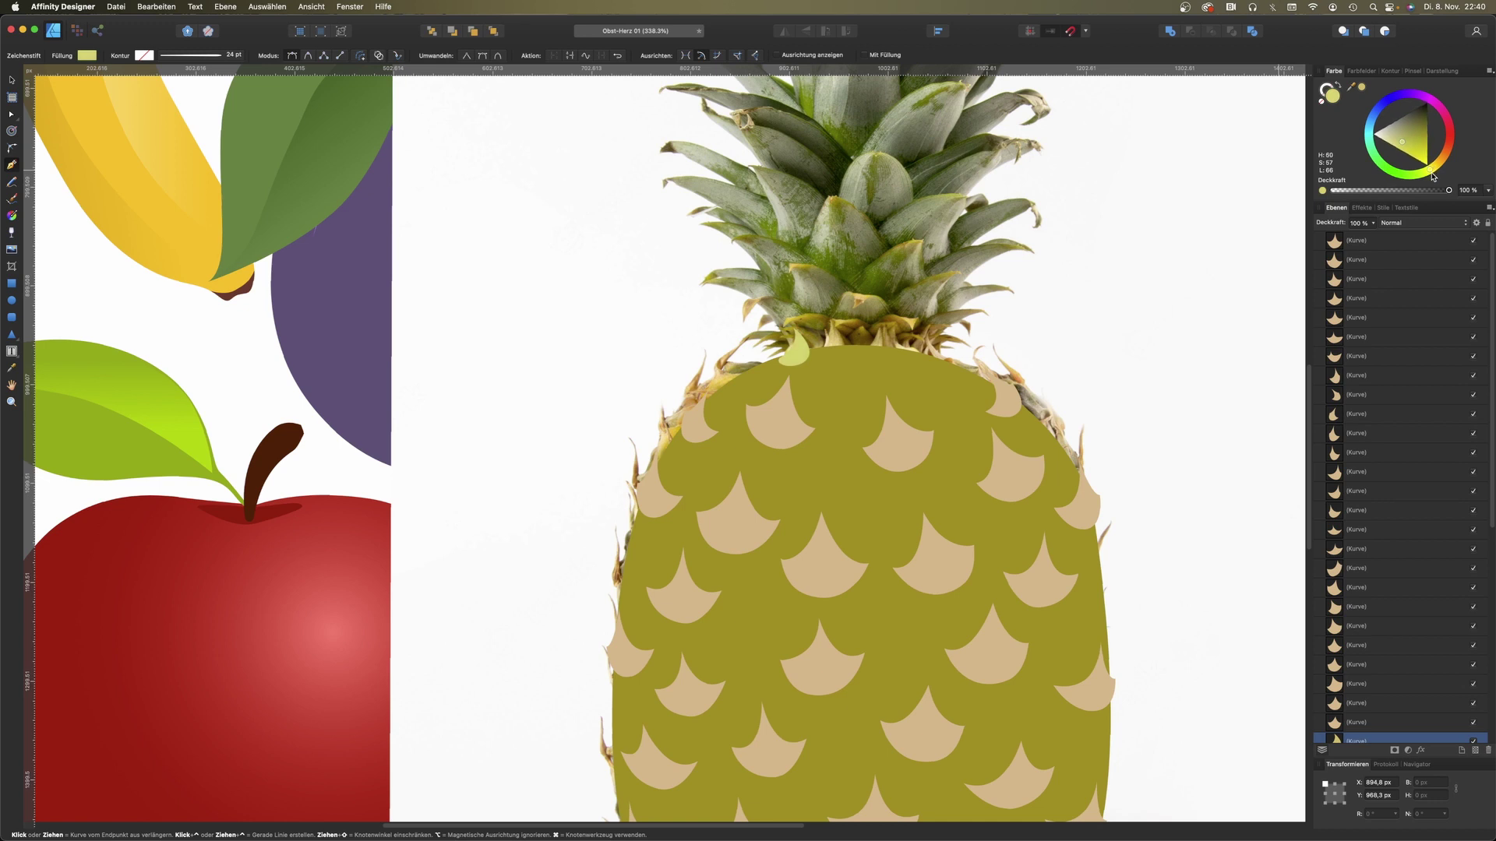
Step: Duplicate the leaf and place tilted copies along the top edge of the pineapple body
click(11, 81)
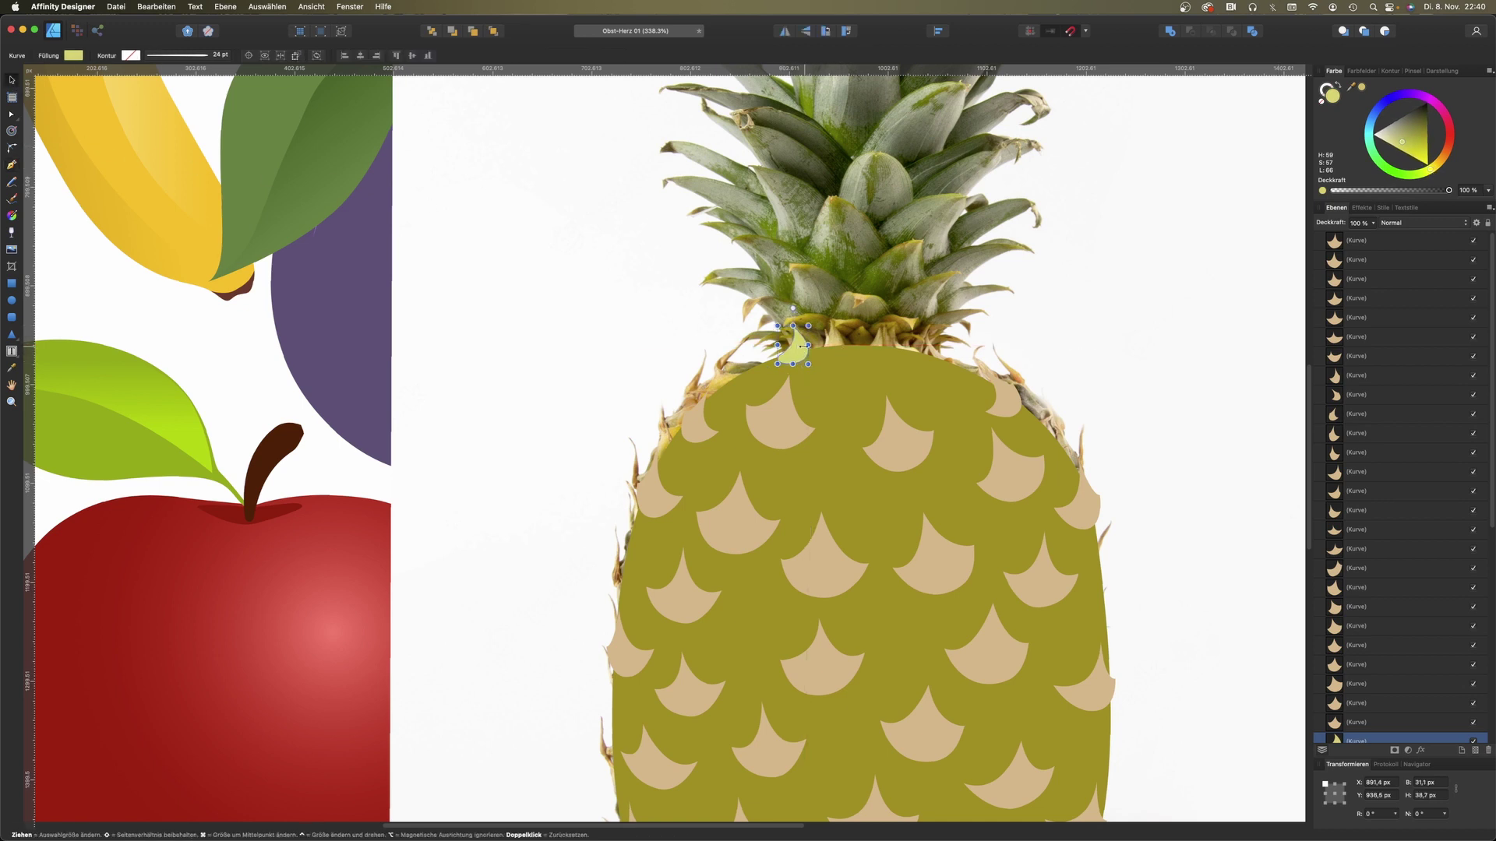
key(super+j)
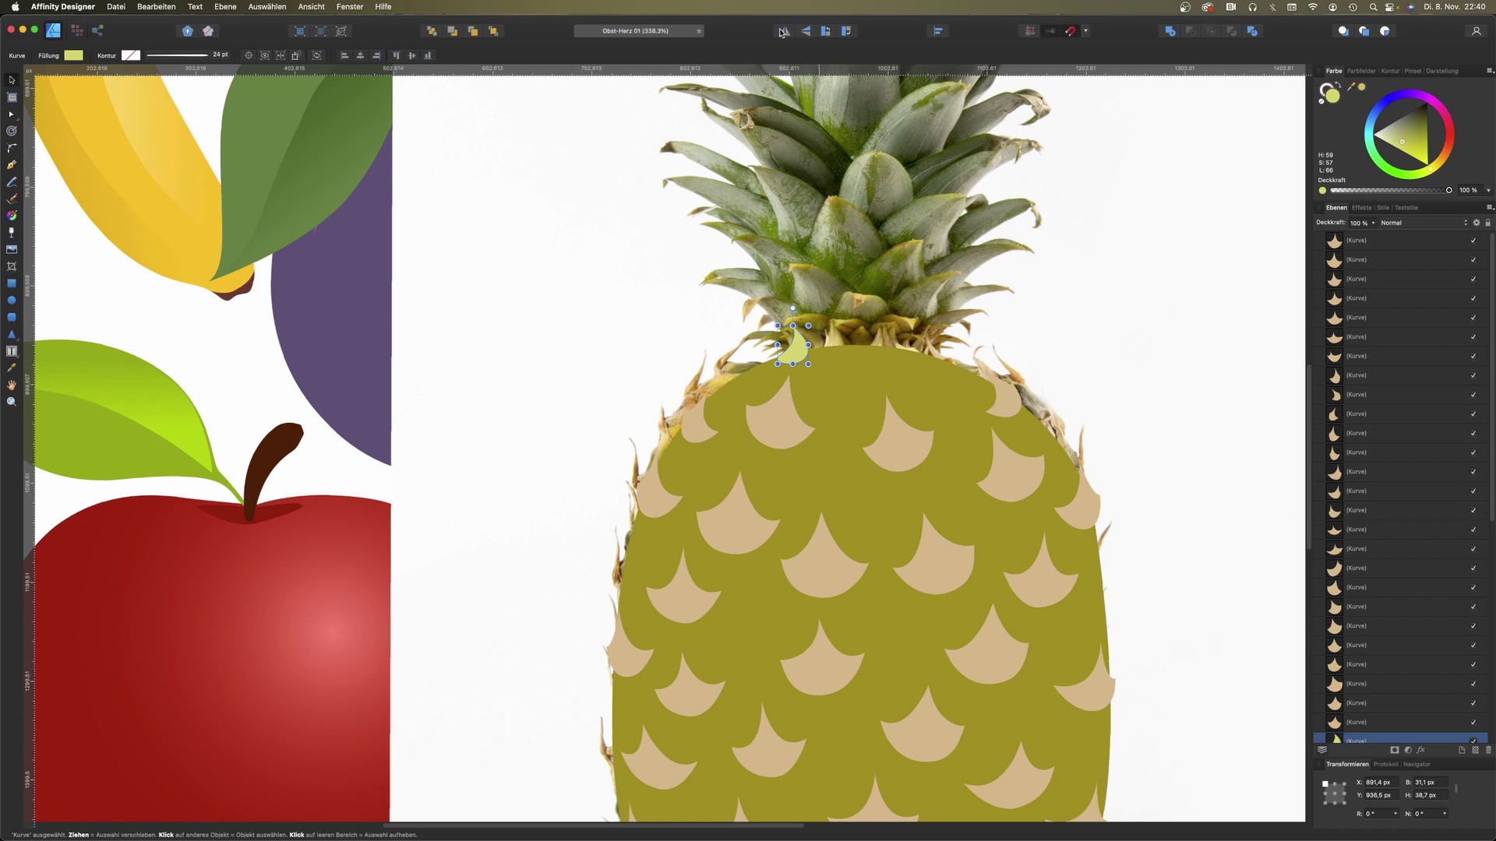
drag(791, 360, 935, 360)
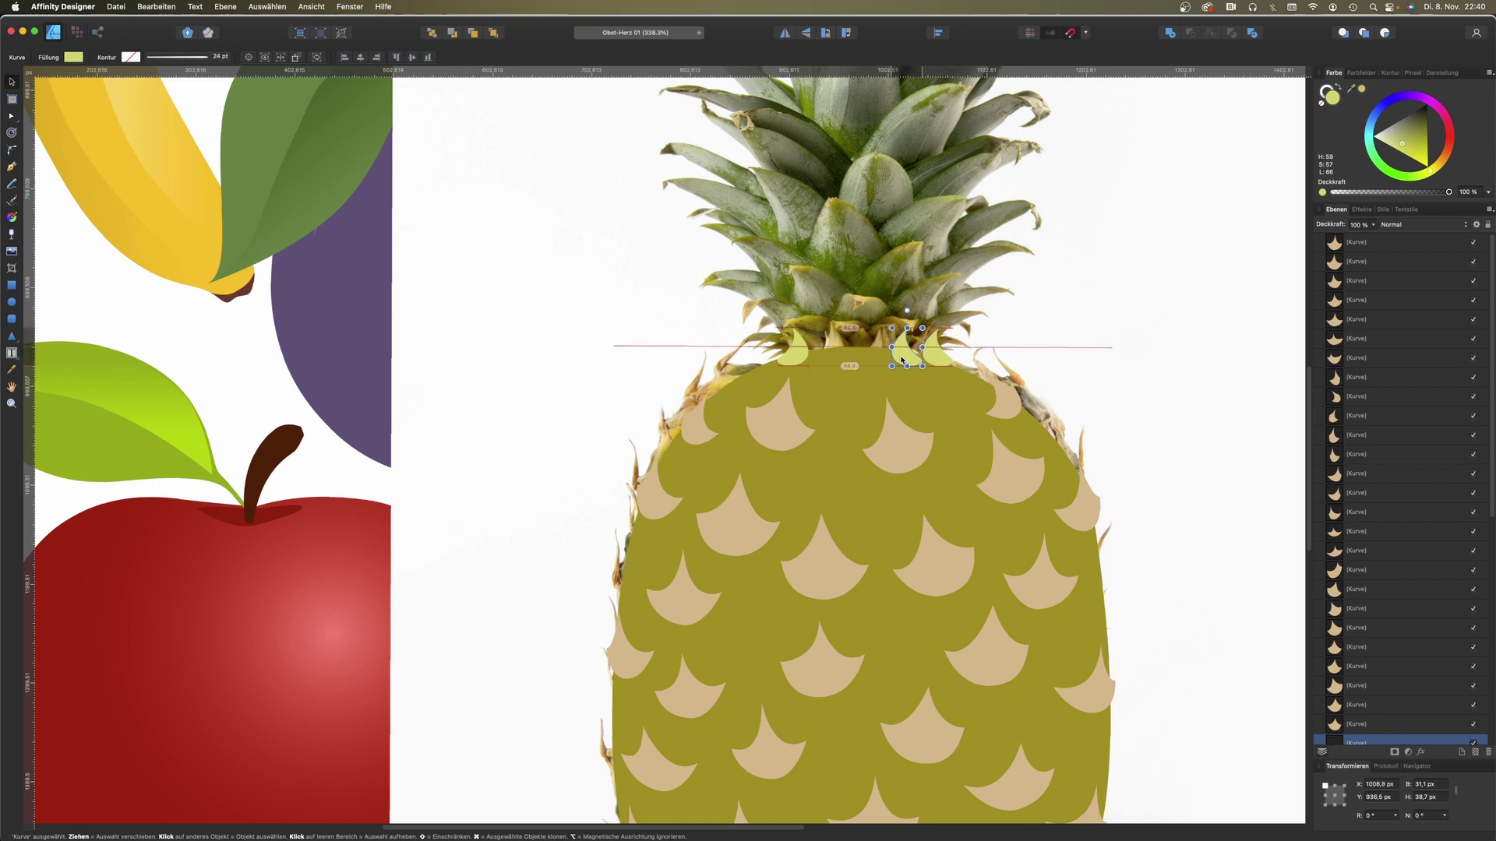
mouse_move(935, 364)
mouse_down()
mouse_move(847, 314)
mouse_move(862, 334)
mouse_up()
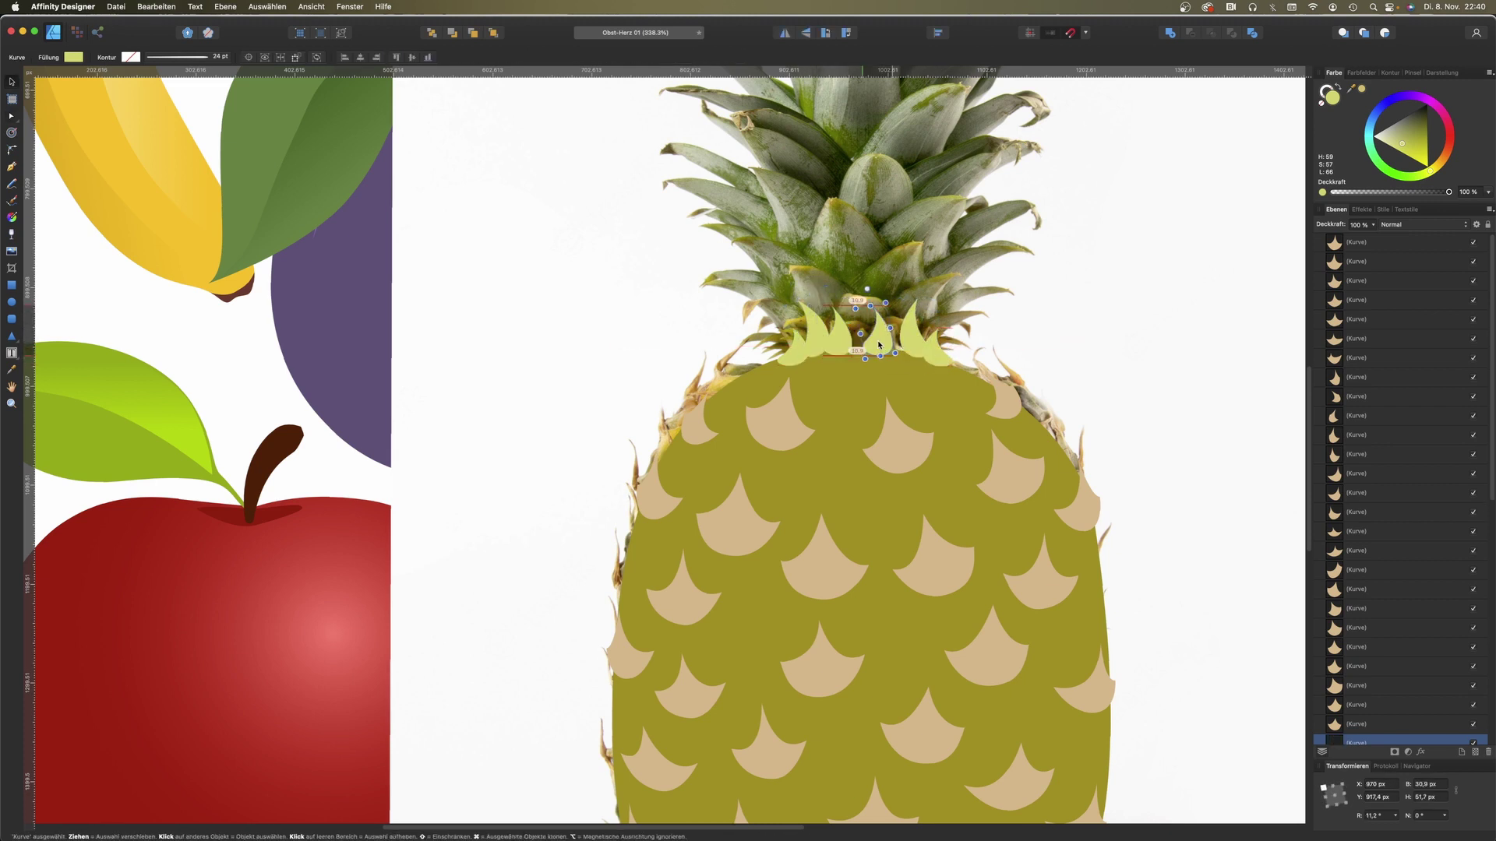
scroll(862, 334, up, 5)
drag(1125, 334, 858, 450)
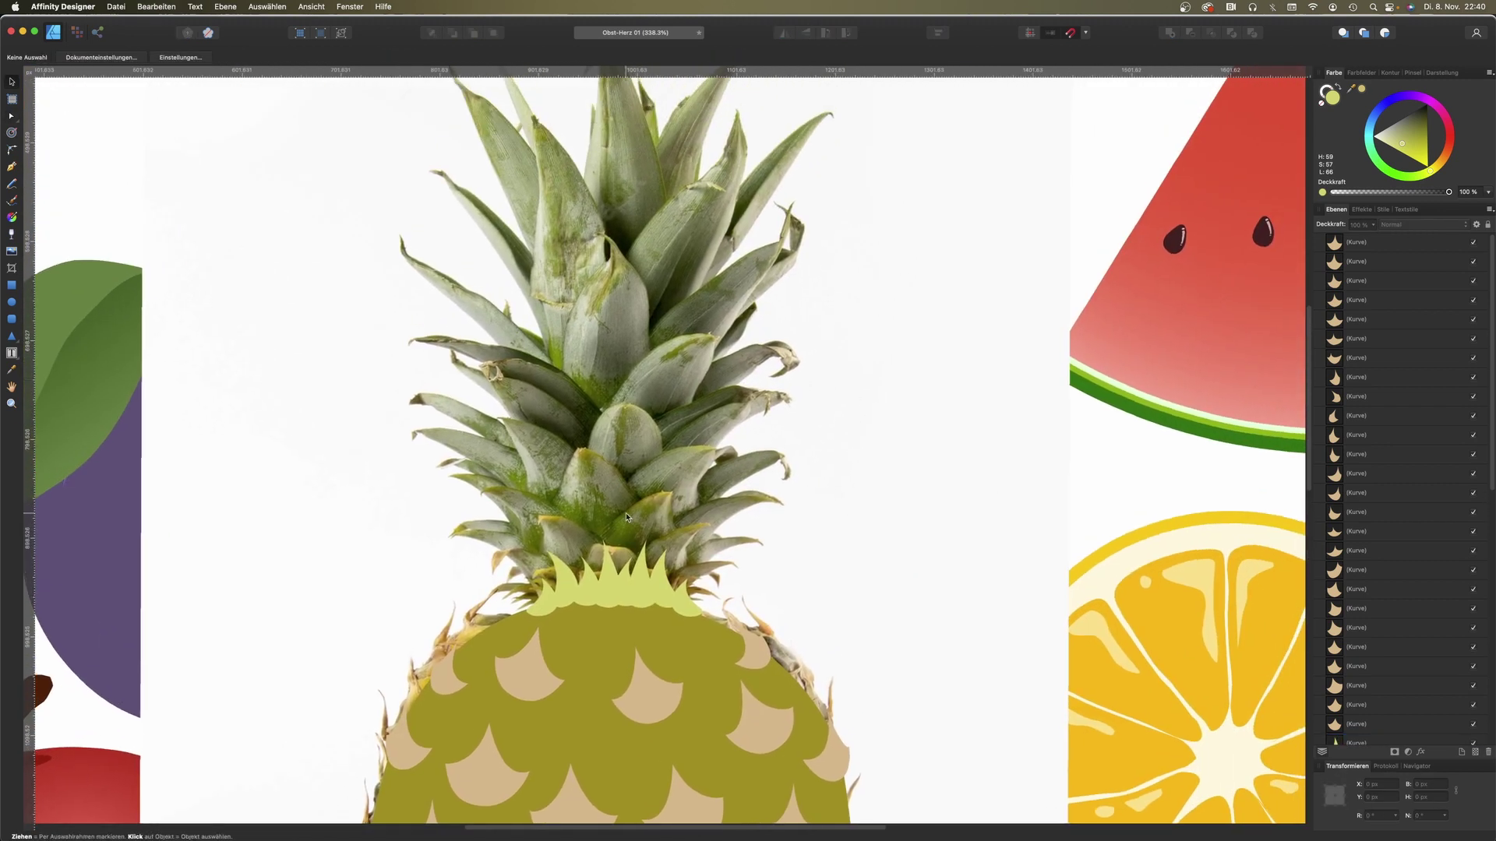
Step: Draw a closed curved leaf outline with a sharp corner above the pale leaves
scroll(497, 608, up, 2)
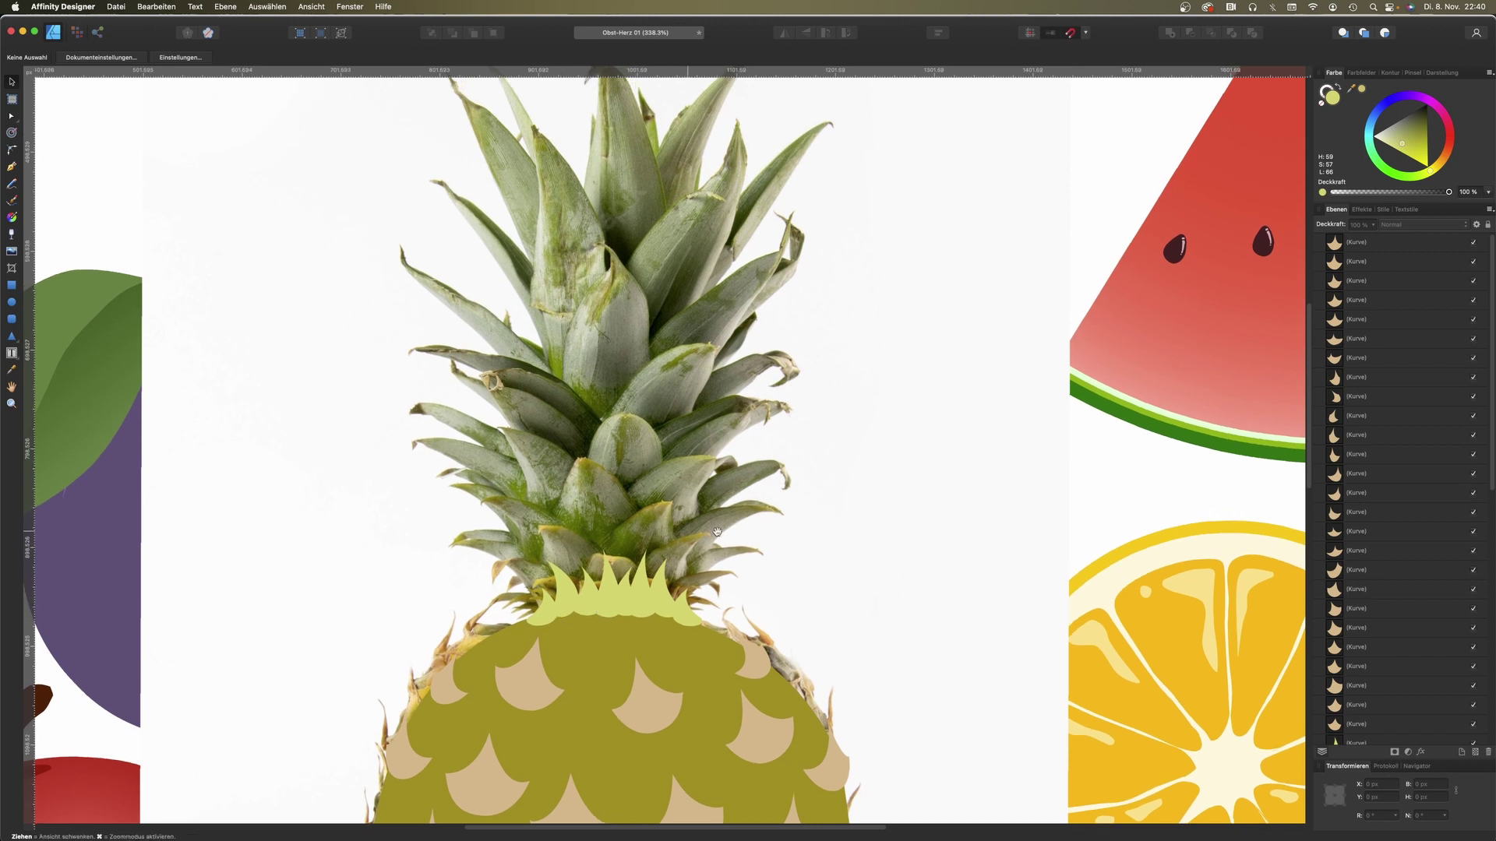
scroll(701, 537, left, 5)
click(12, 166)
click(652, 634)
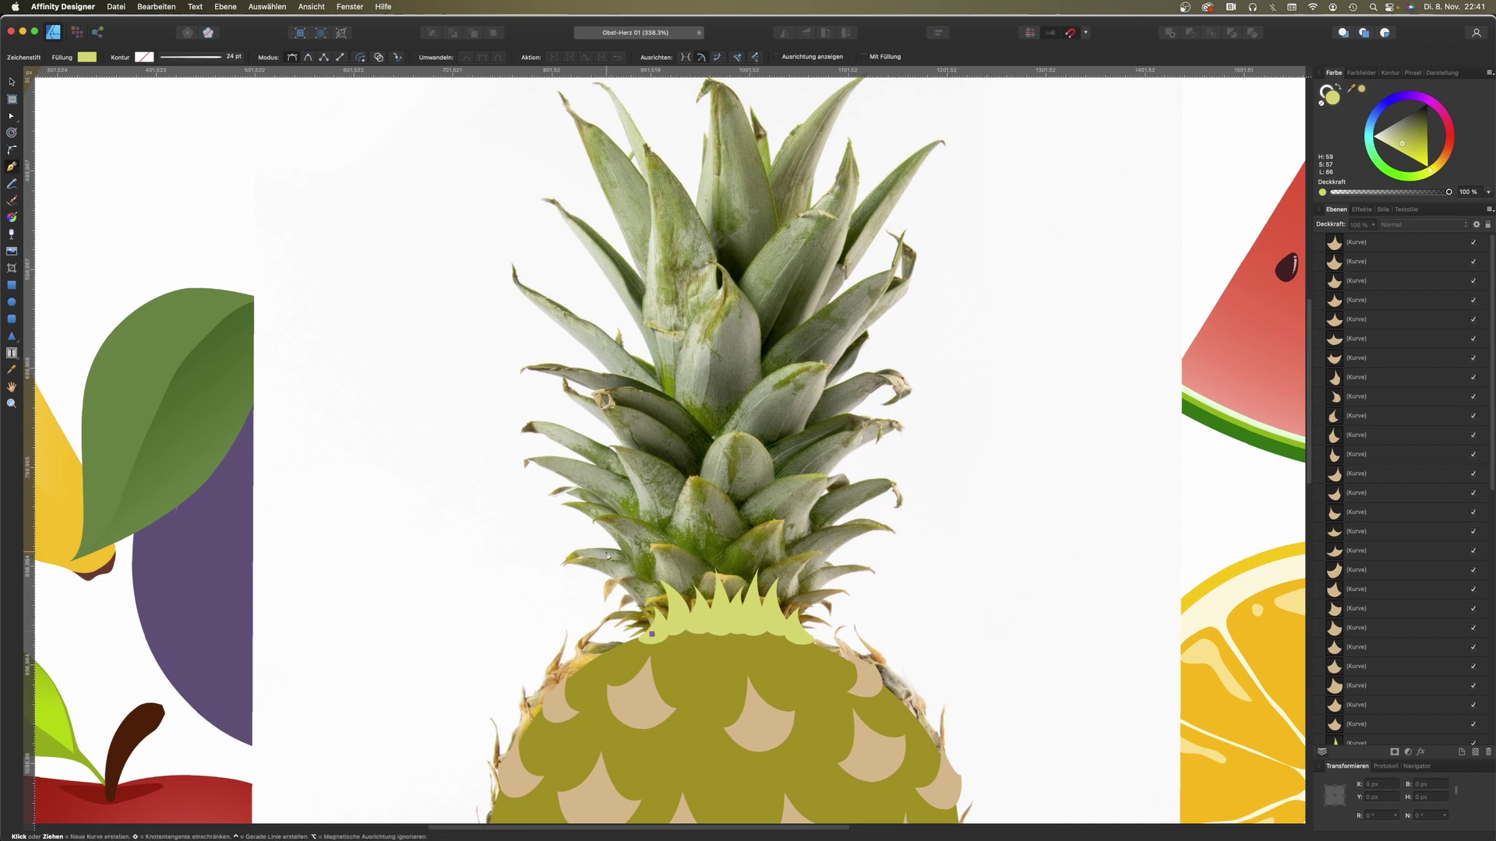
drag(564, 562, 487, 557)
click(564, 563)
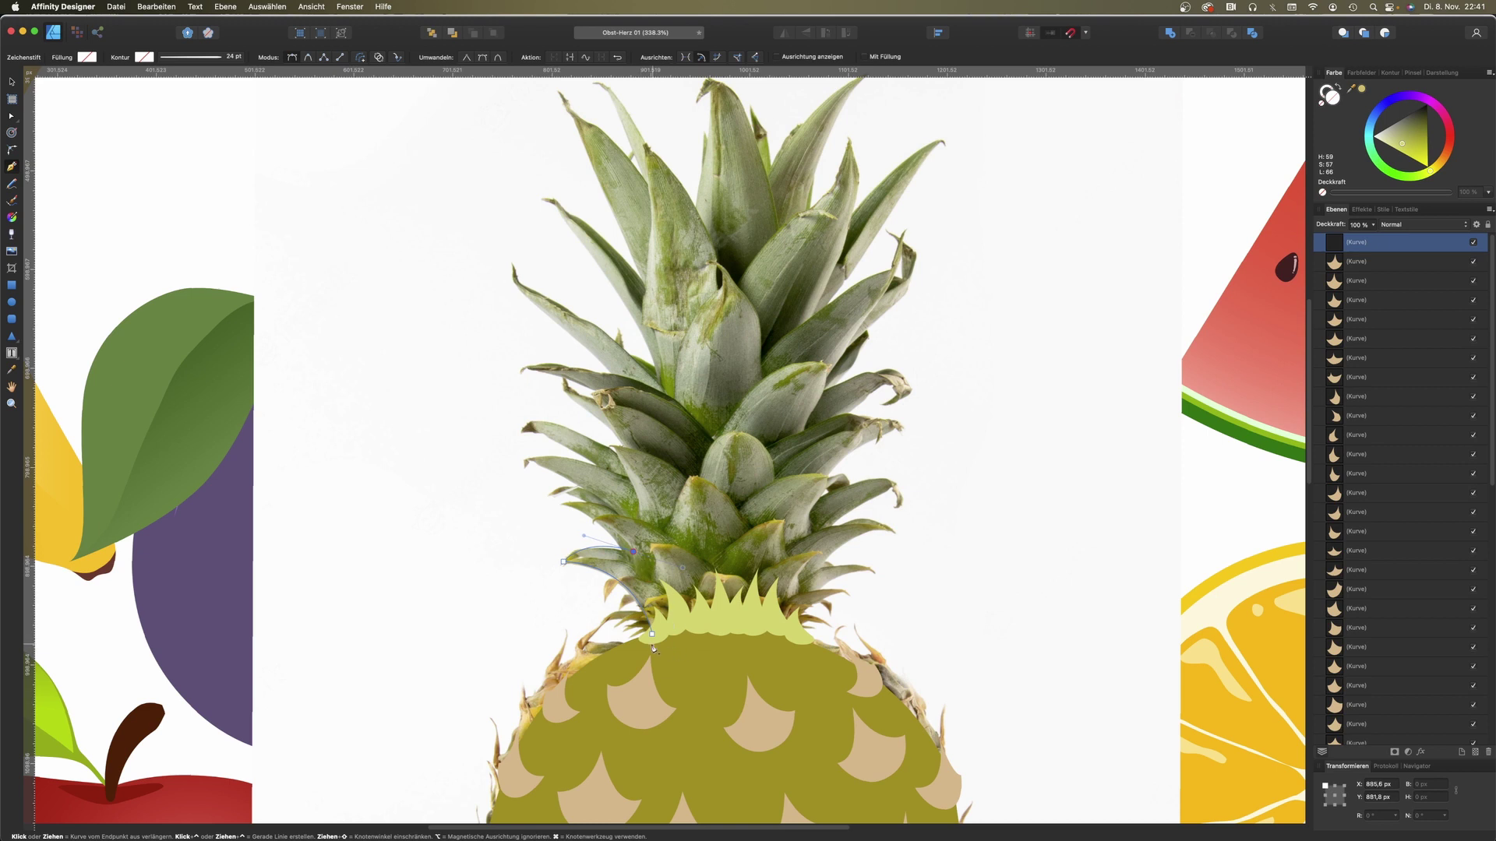
drag(653, 634, 621, 643)
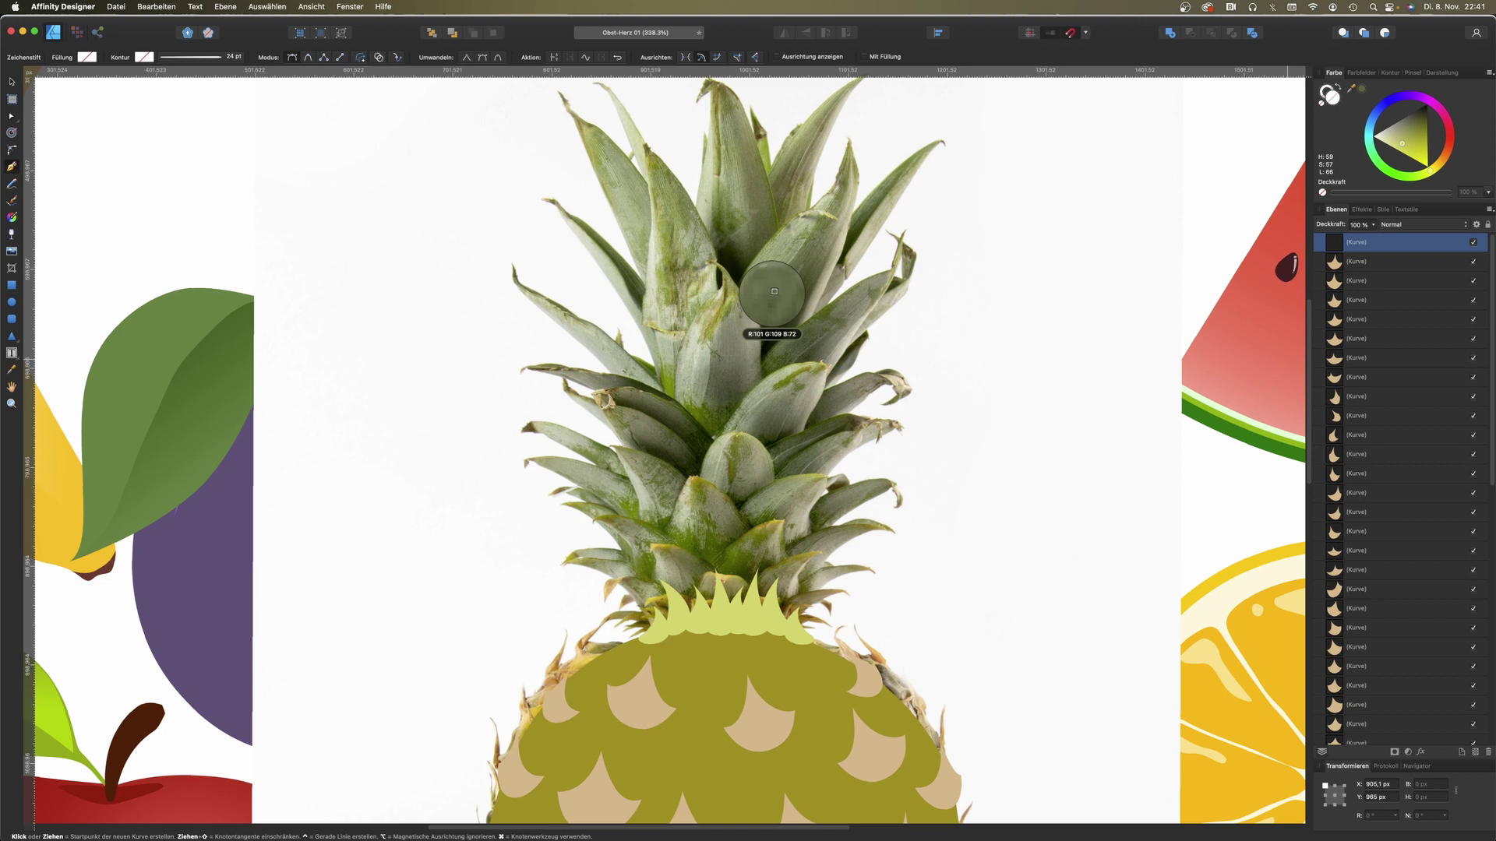
Step: Fill the leaf dark olive green and reorder it among the leaf layers
click(1361, 89)
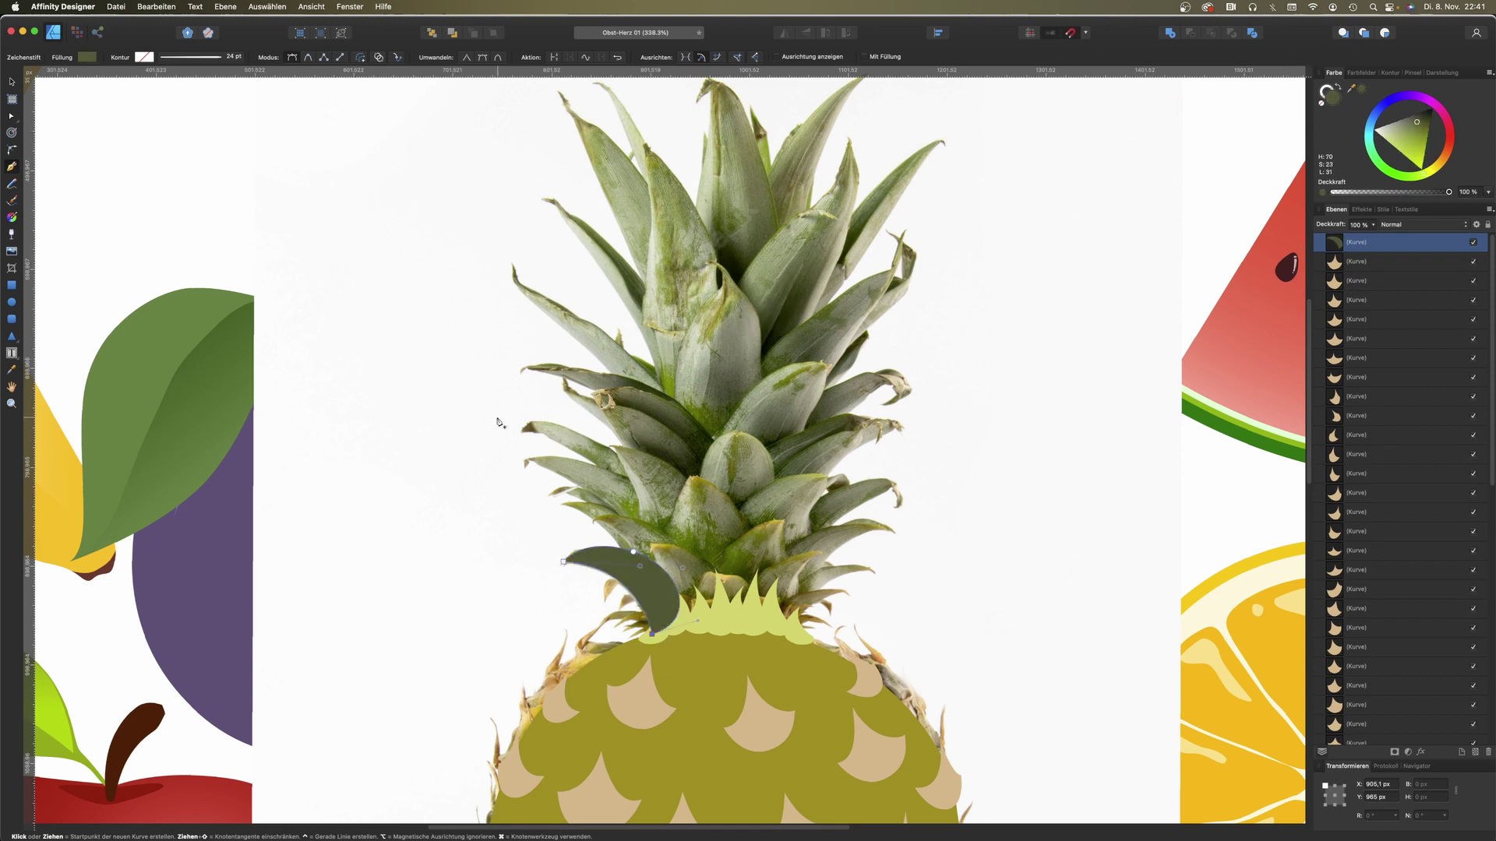
key(v)
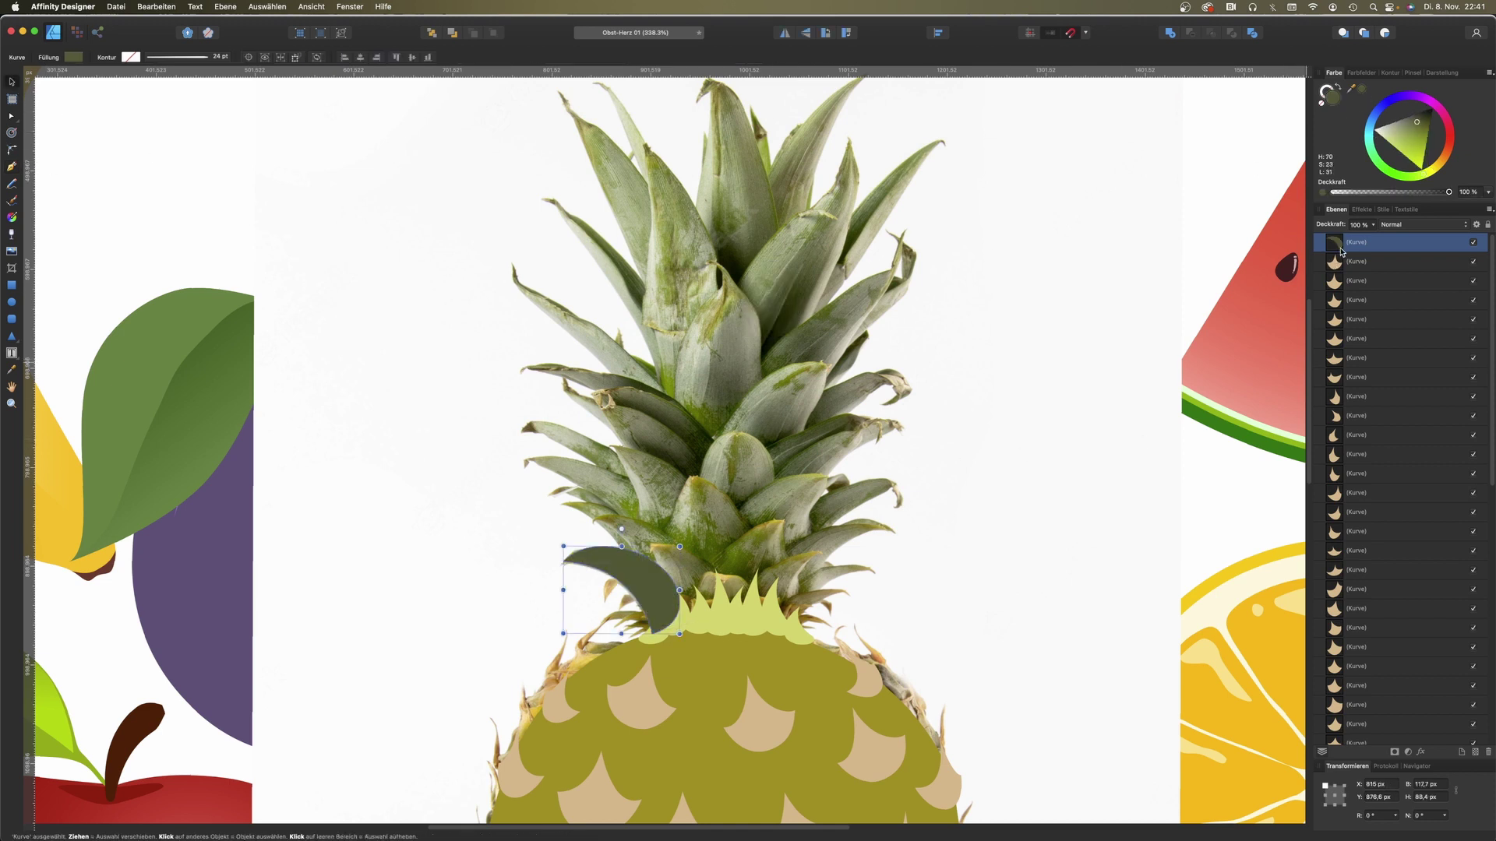
drag(1343, 244, 1344, 749)
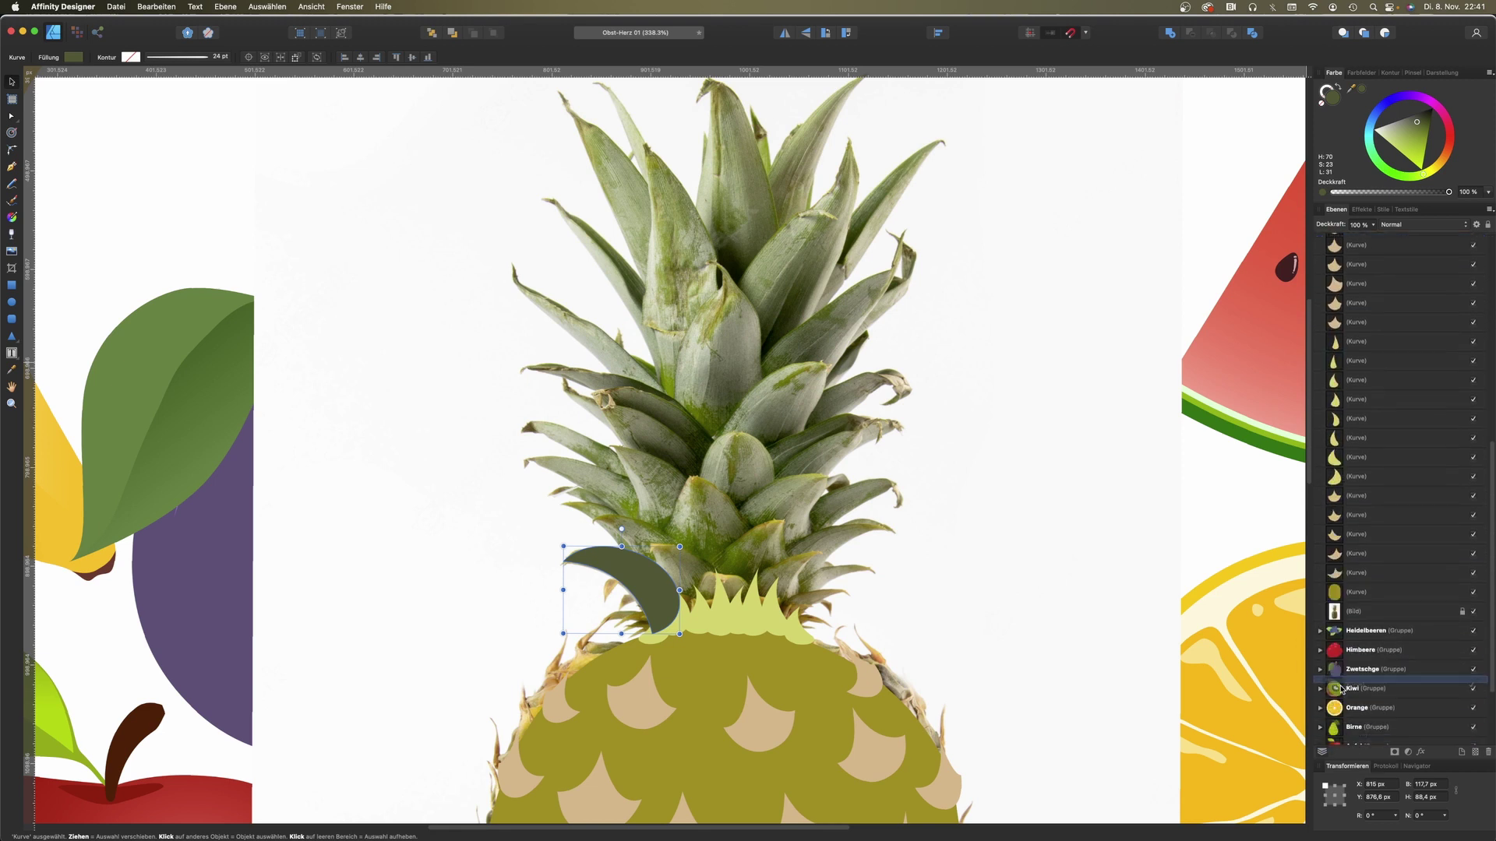
drag(1344, 749, 1346, 497)
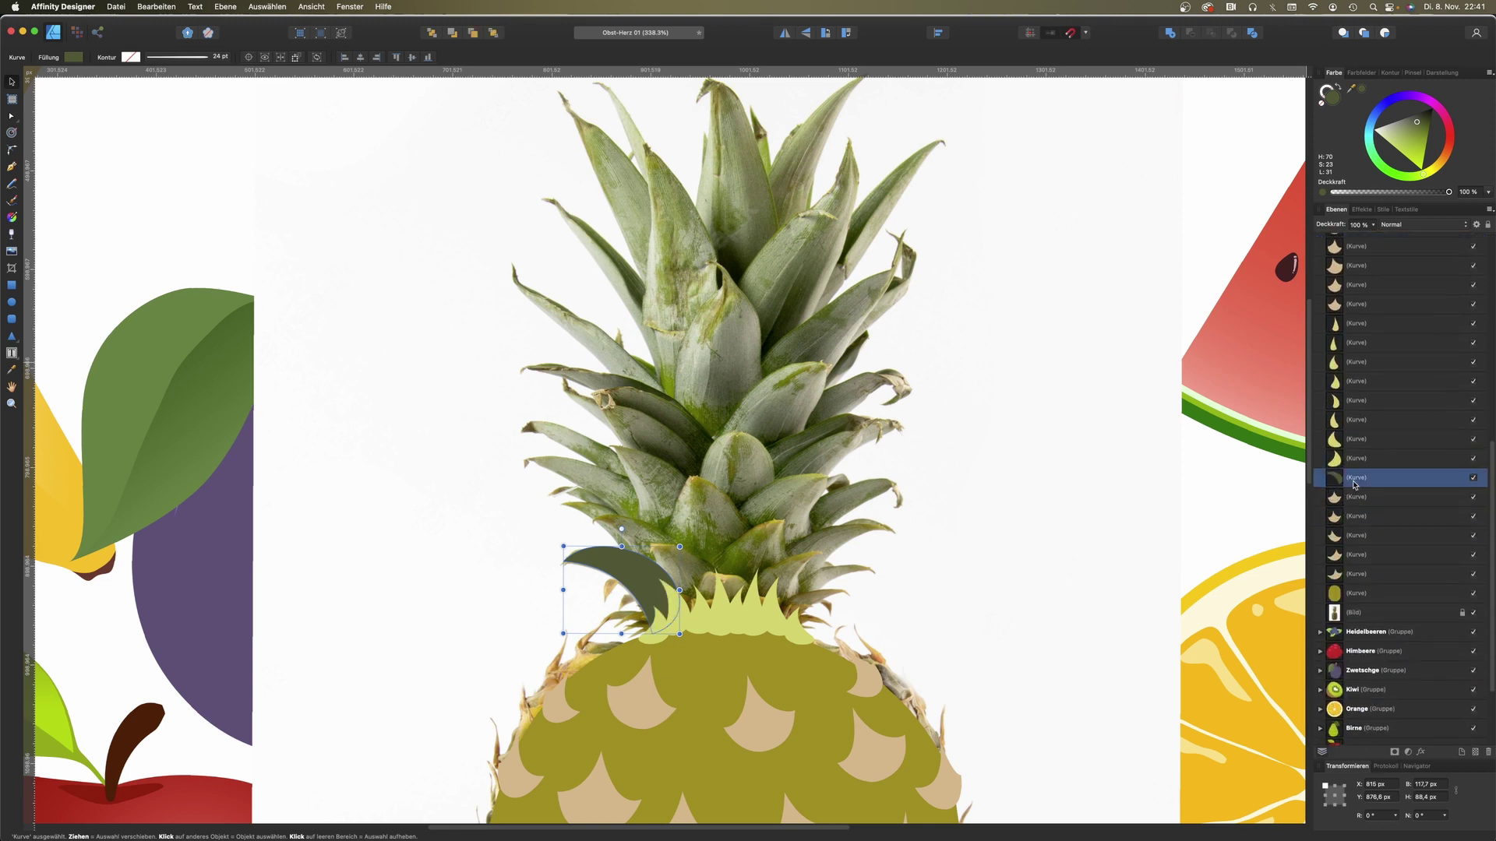
scroll(1356, 487, up, 3)
shift+click(1351, 412)
drag(1351, 412, 1335, 237)
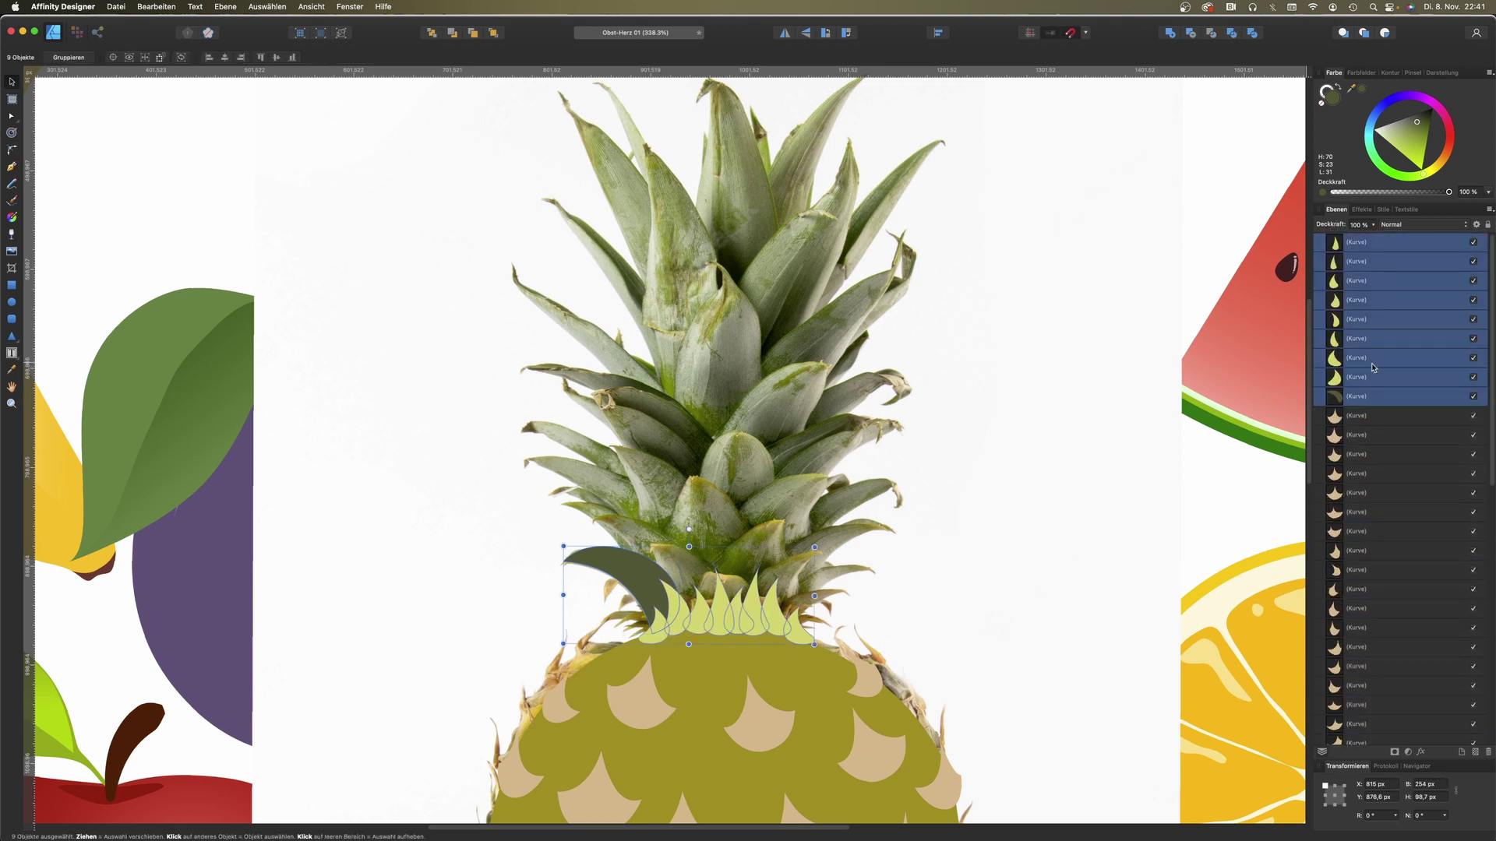
Step: Duplicate the dark leaf, mirror one copy, and place copies on both sides of the crown
click(618, 571)
key(super+j)
drag(618, 571, 779, 571)
click(785, 32)
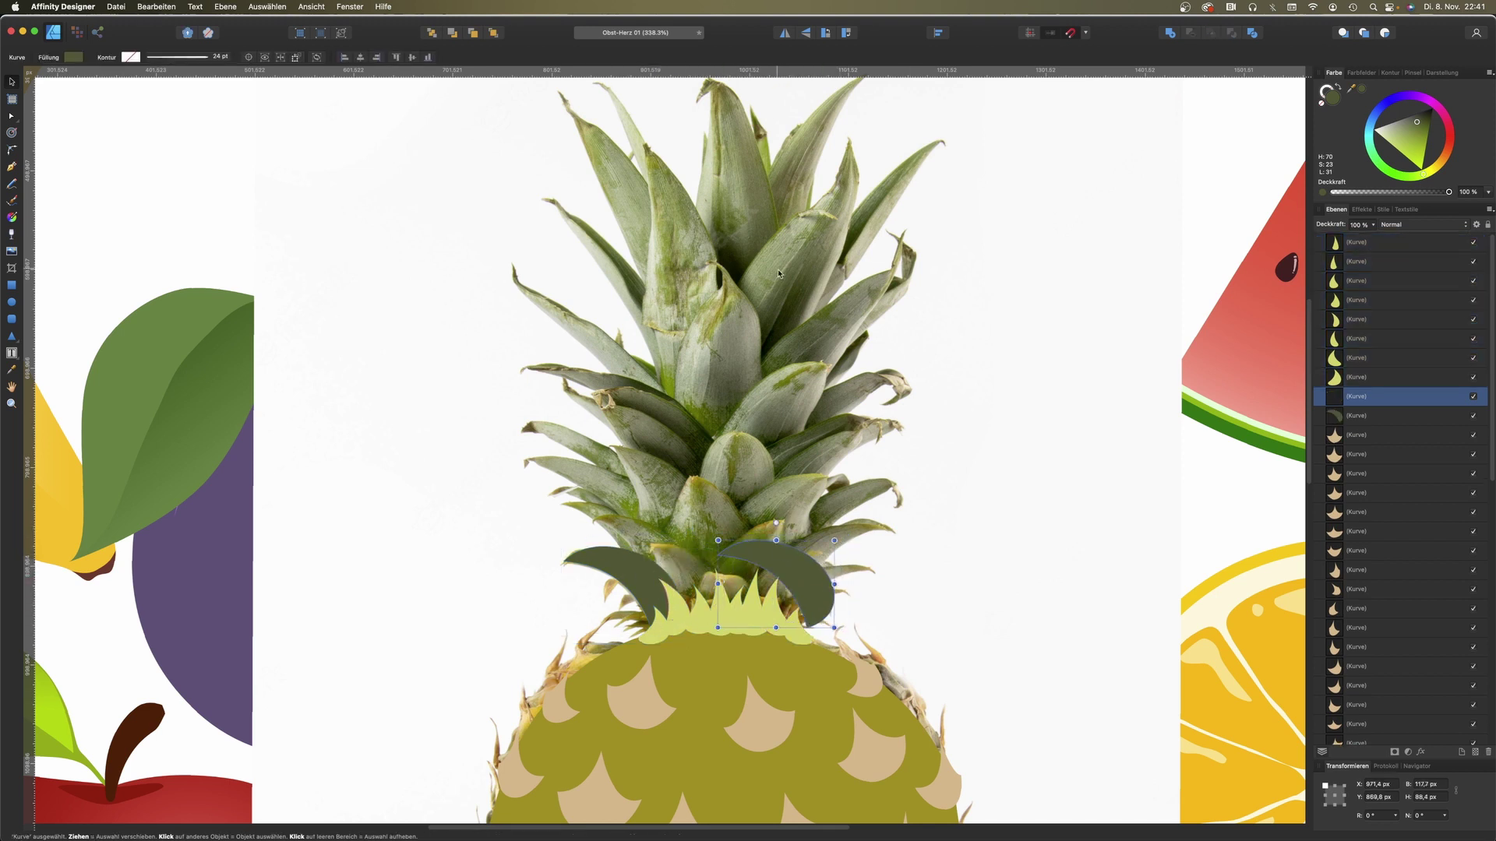
click(786, 37)
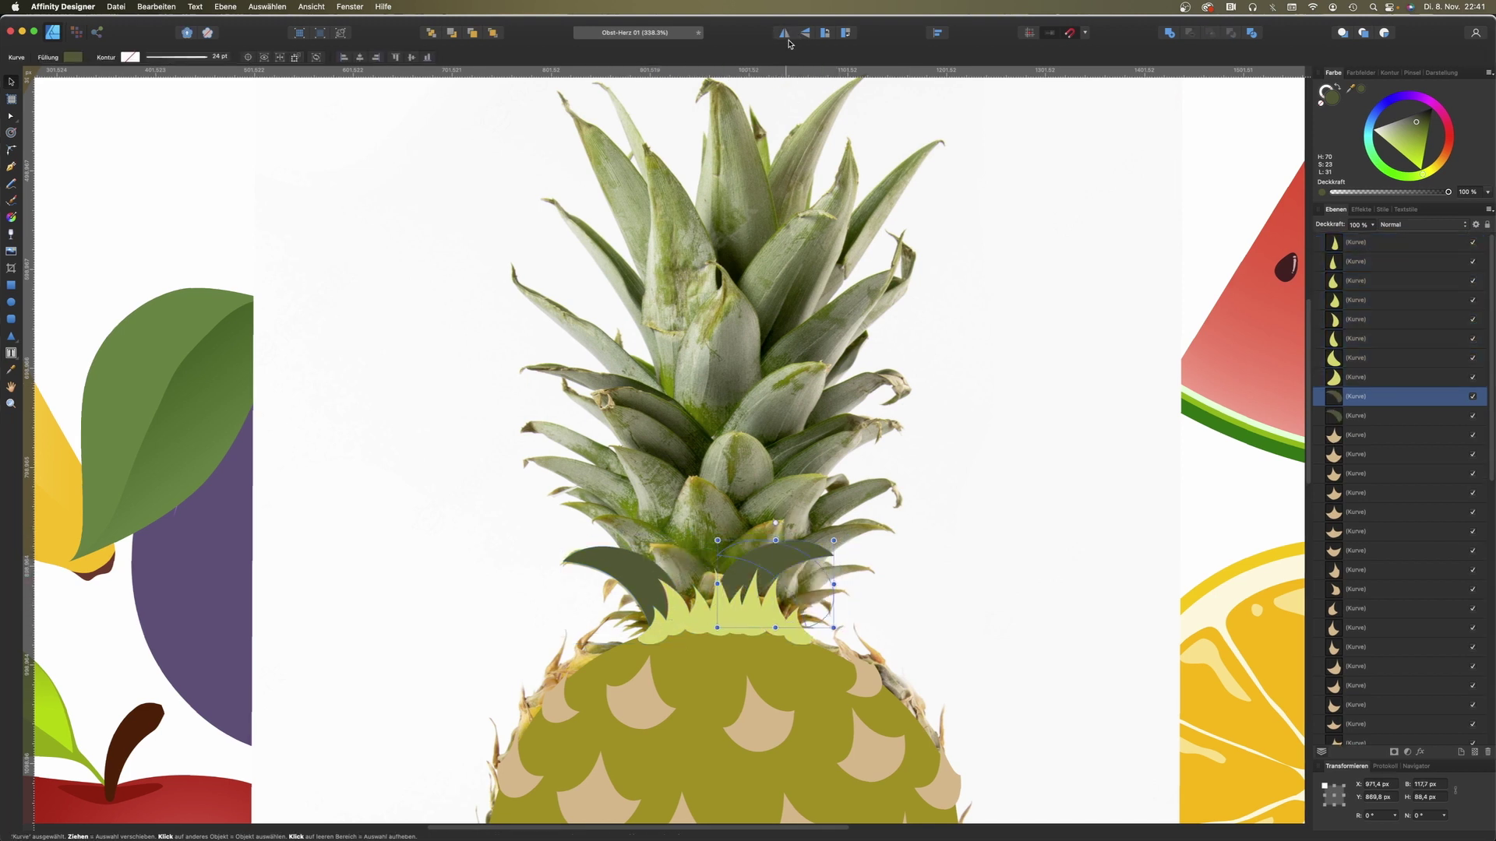
drag(796, 532, 869, 497)
key(super+j)
mouse_move(889, 549)
mouse_down()
mouse_move(699, 505)
mouse_move(659, 467)
mouse_up()
drag(752, 498, 853, 475)
key(p)
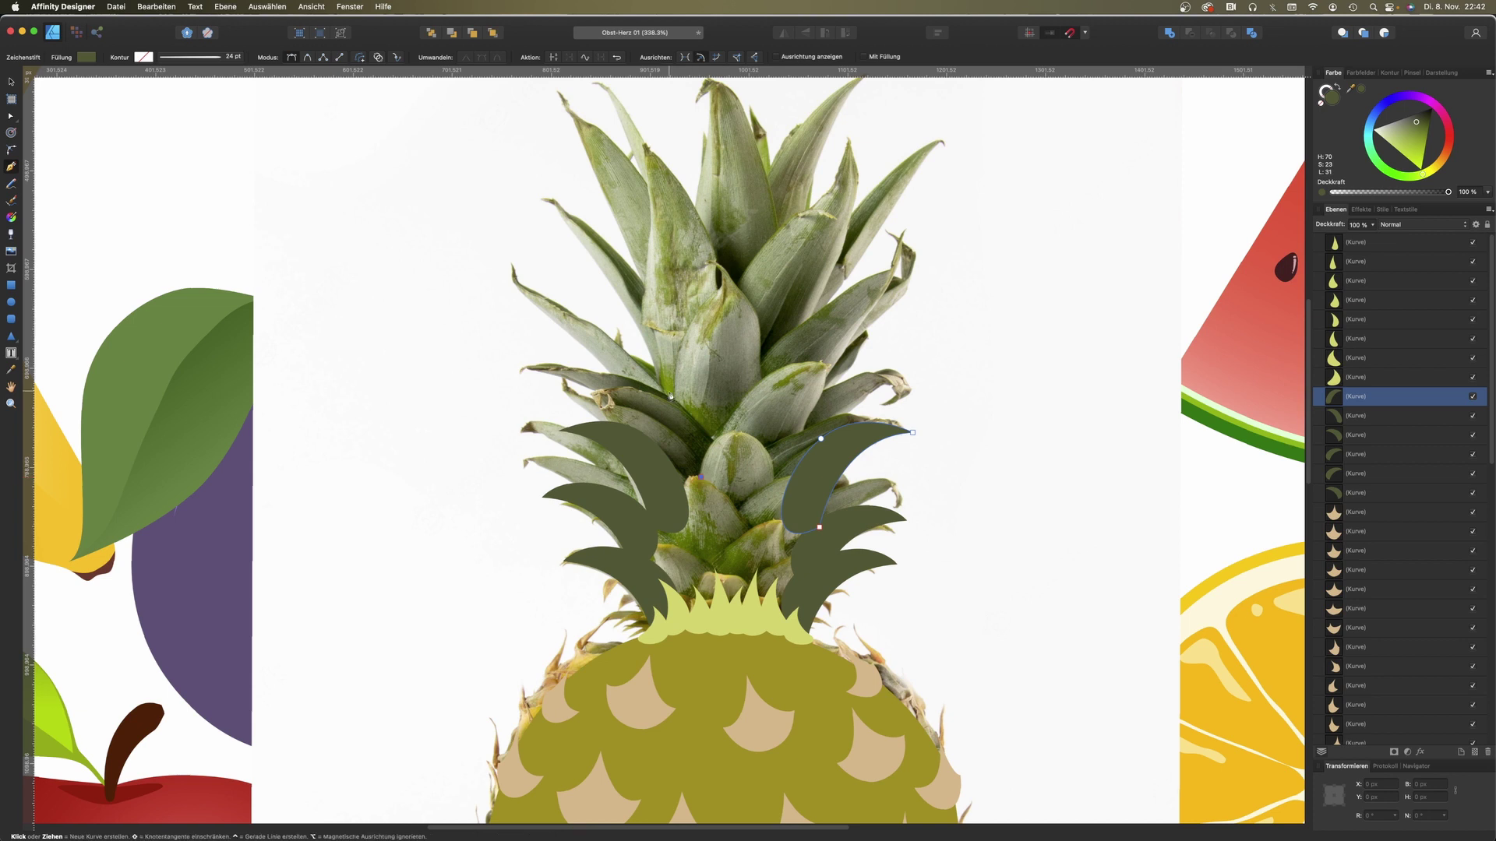
Step: Draw a tall pointed leaf in the crown's centre and fill it lighter olive green
click(670, 378)
drag(718, 265, 721, 272)
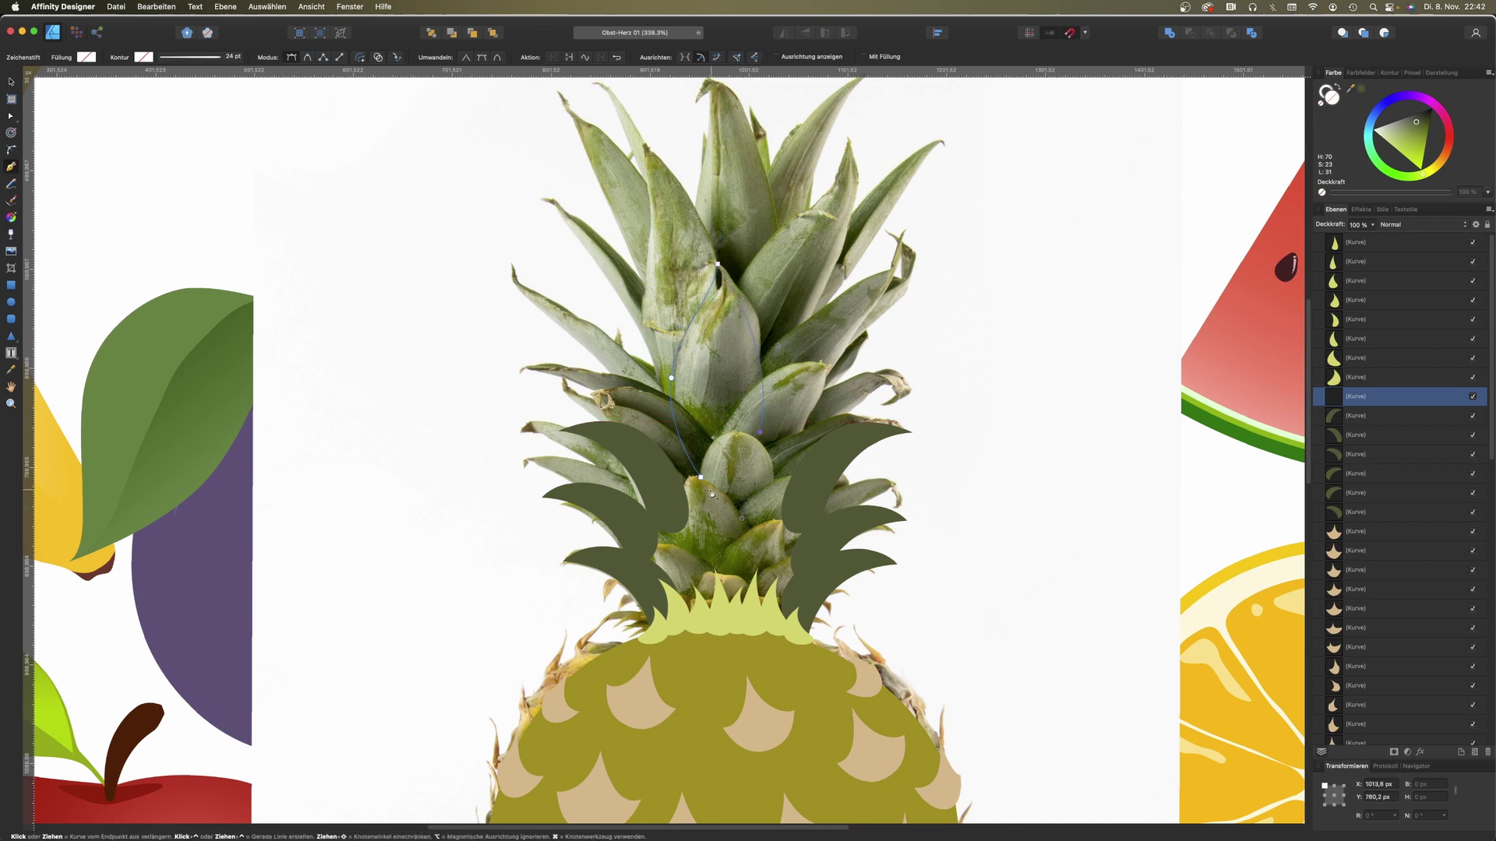
drag(711, 493, 707, 483)
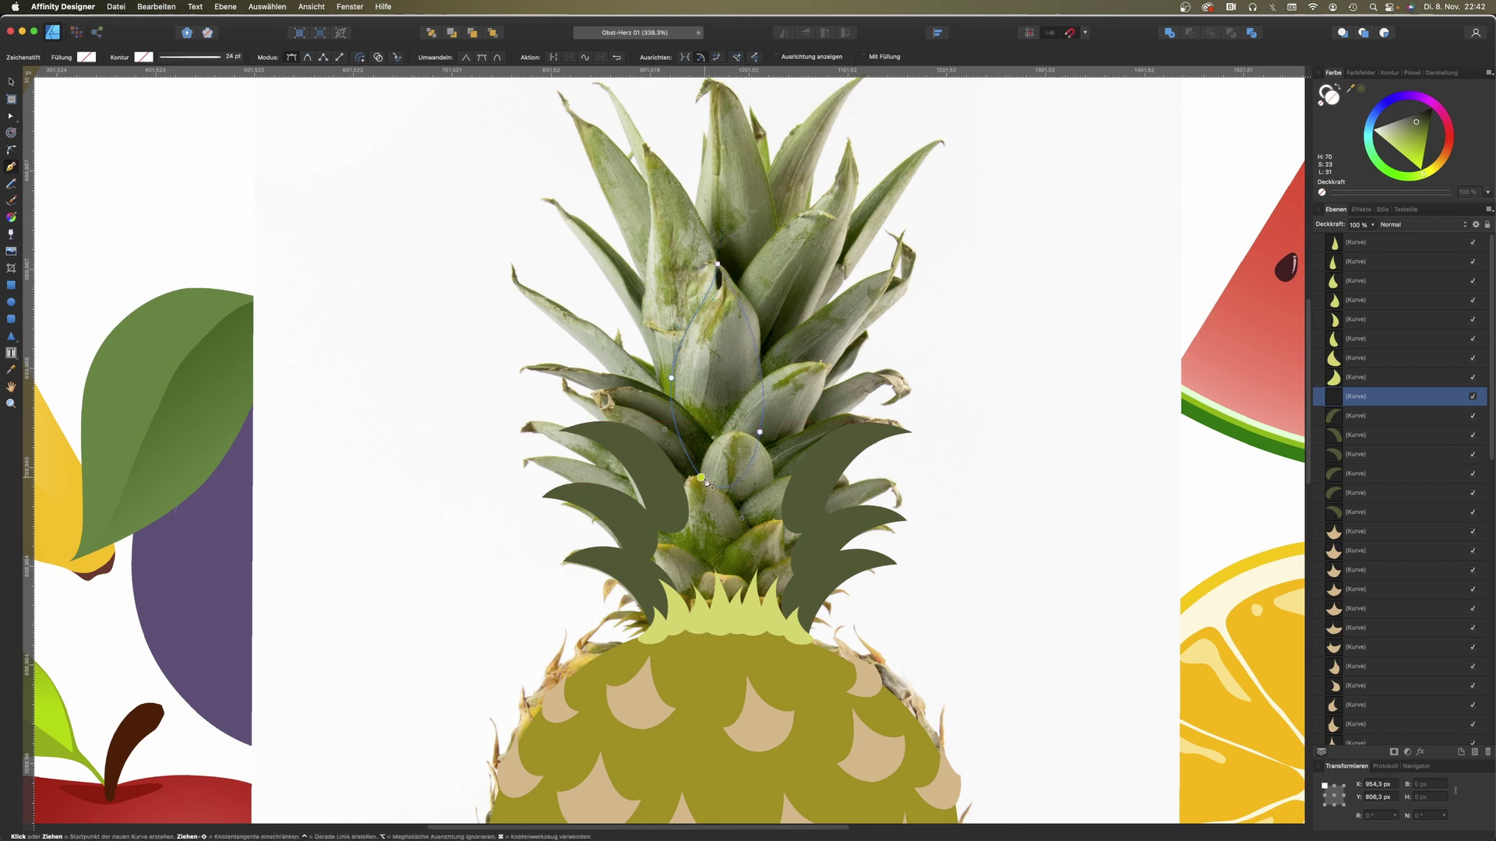
click(1363, 93)
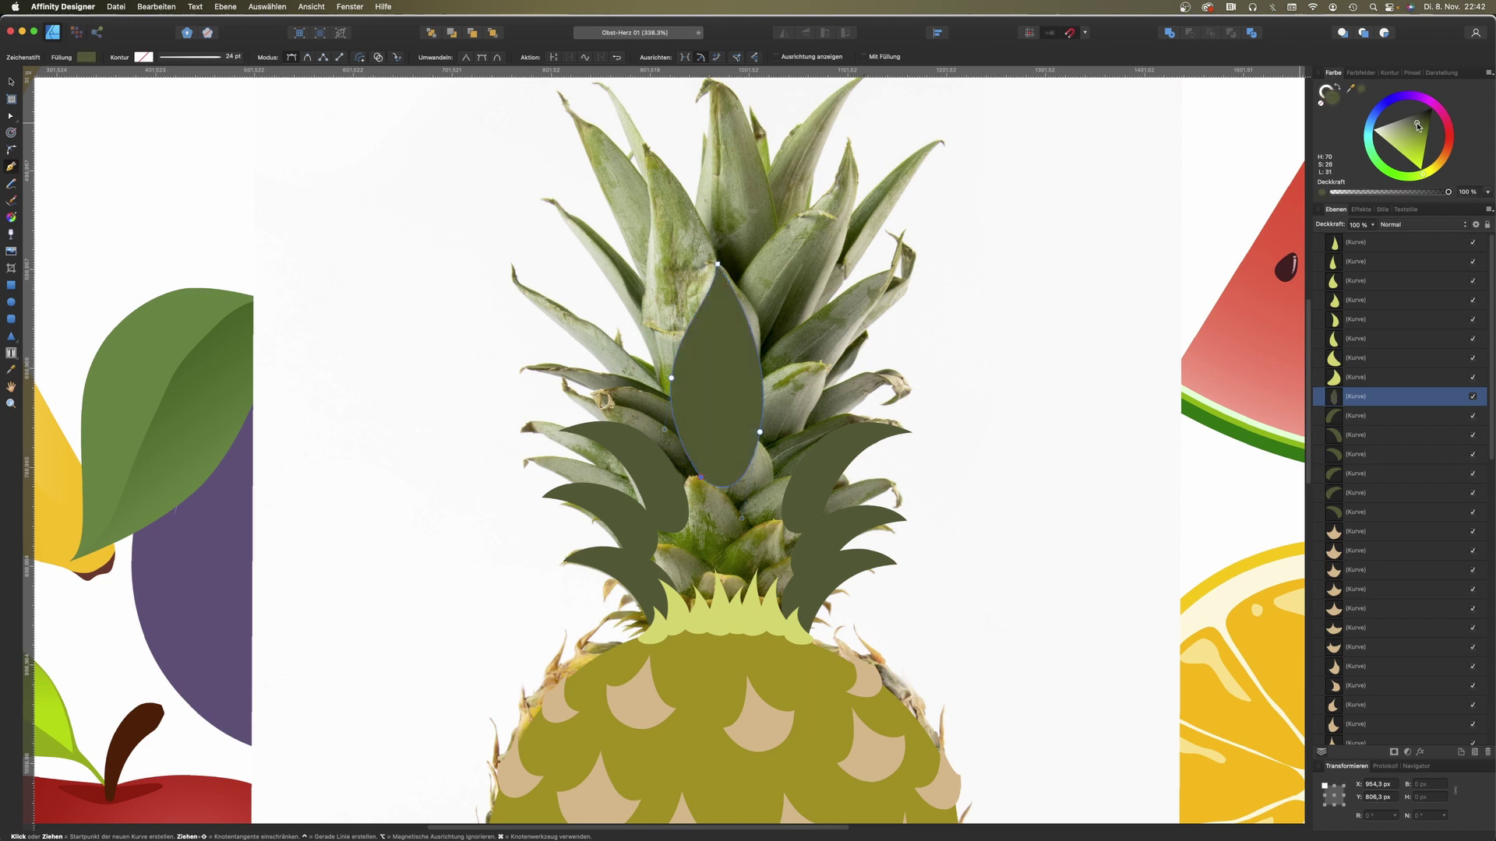
drag(1418, 125, 1417, 130)
Step: Place a smaller tilted copy of the leaf to the right of the centre leaf
click(12, 82)
drag(742, 447, 742, 578)
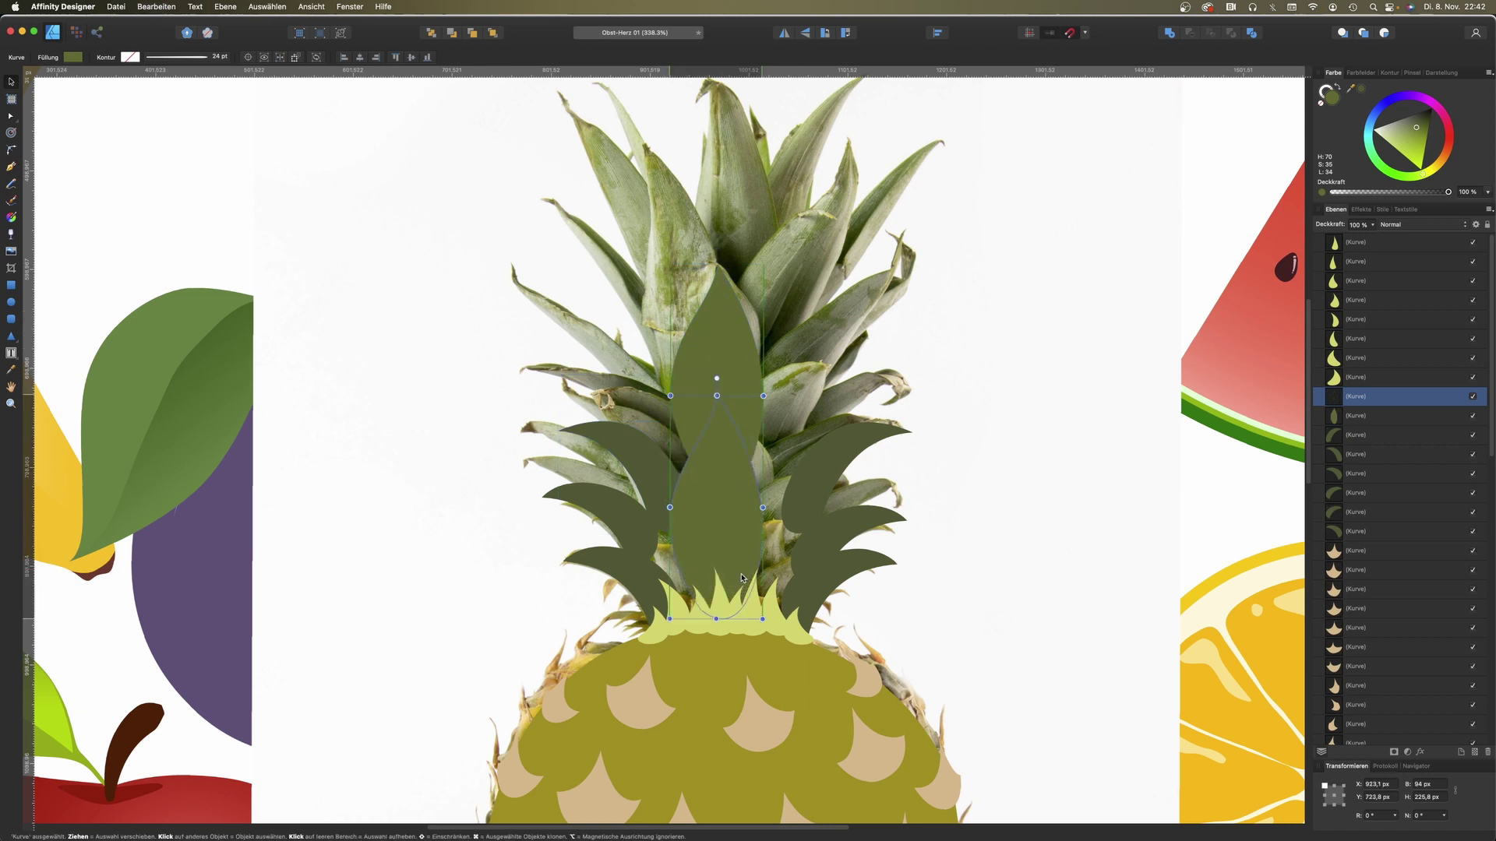
drag(717, 378, 764, 387)
drag(725, 507, 790, 410)
Step: Reorder the leaf copy, then move another crown leaf left, tilt it to about 31° and darken it
drag(1356, 397, 1333, 448)
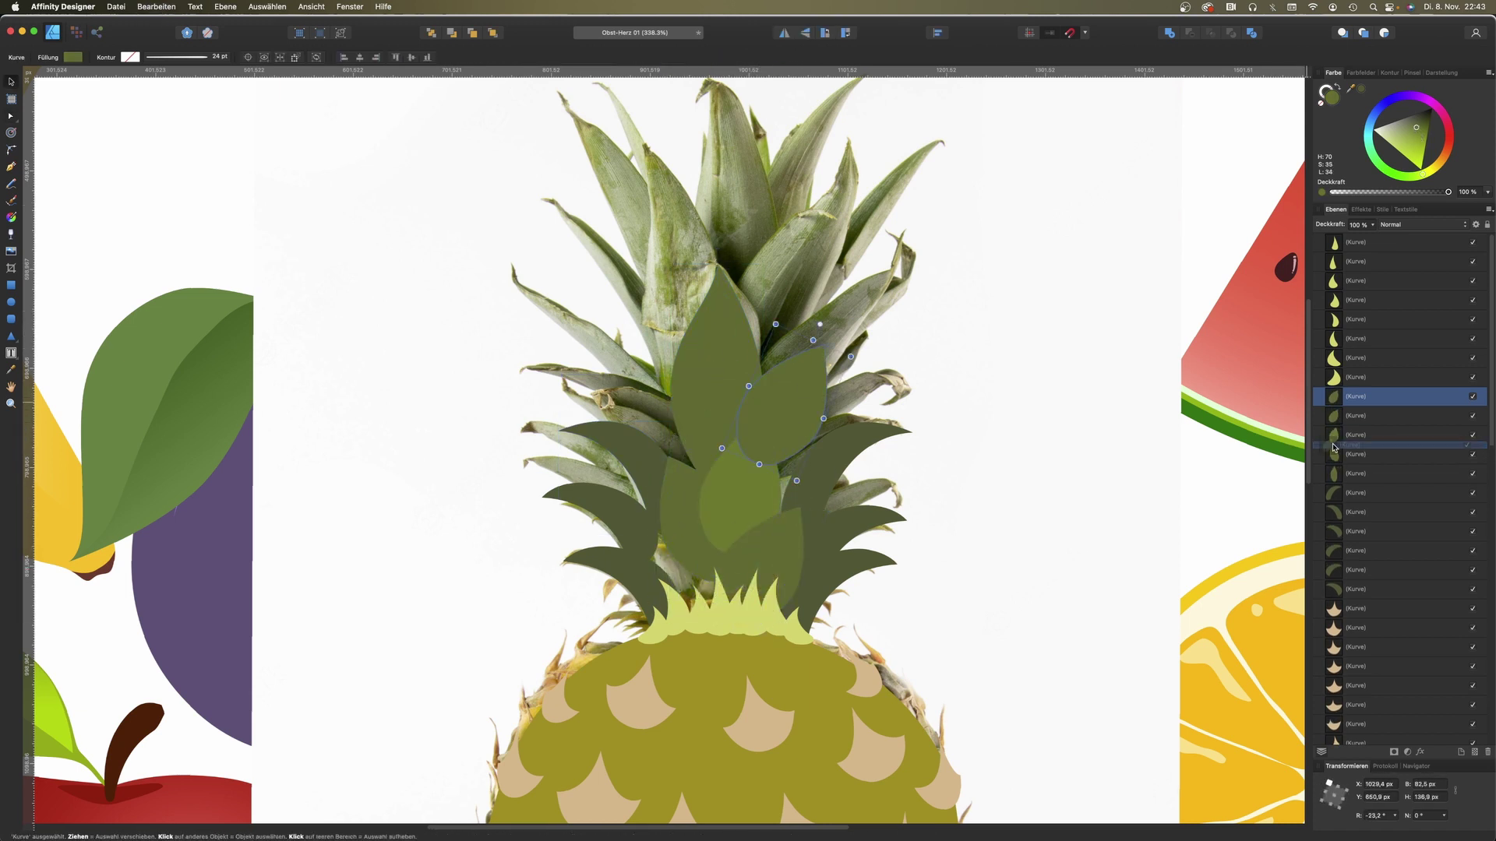
scroll(1288, 181, up, 2)
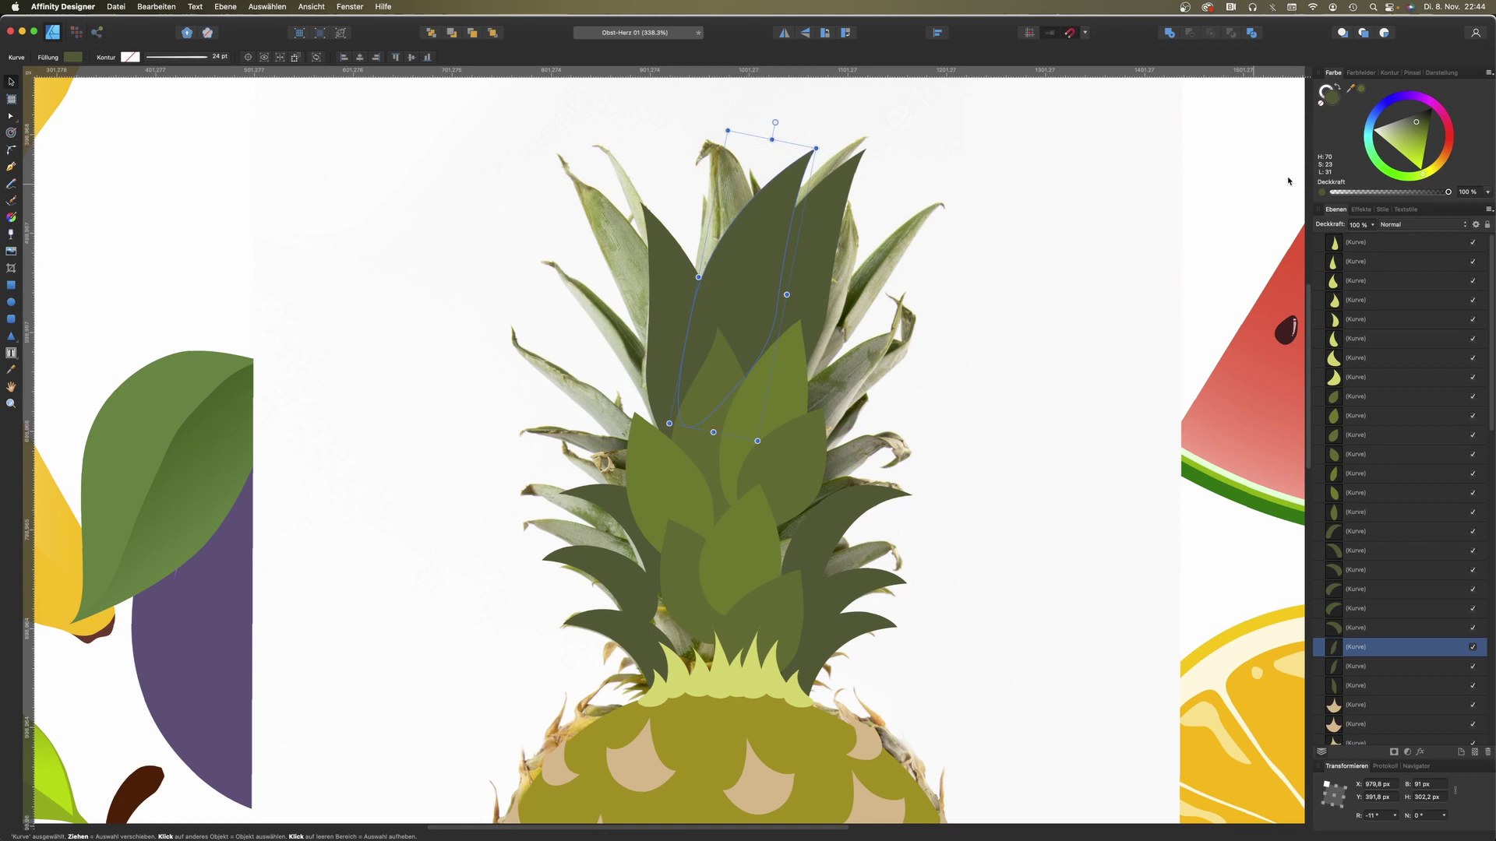
click(723, 250)
drag(726, 250, 634, 337)
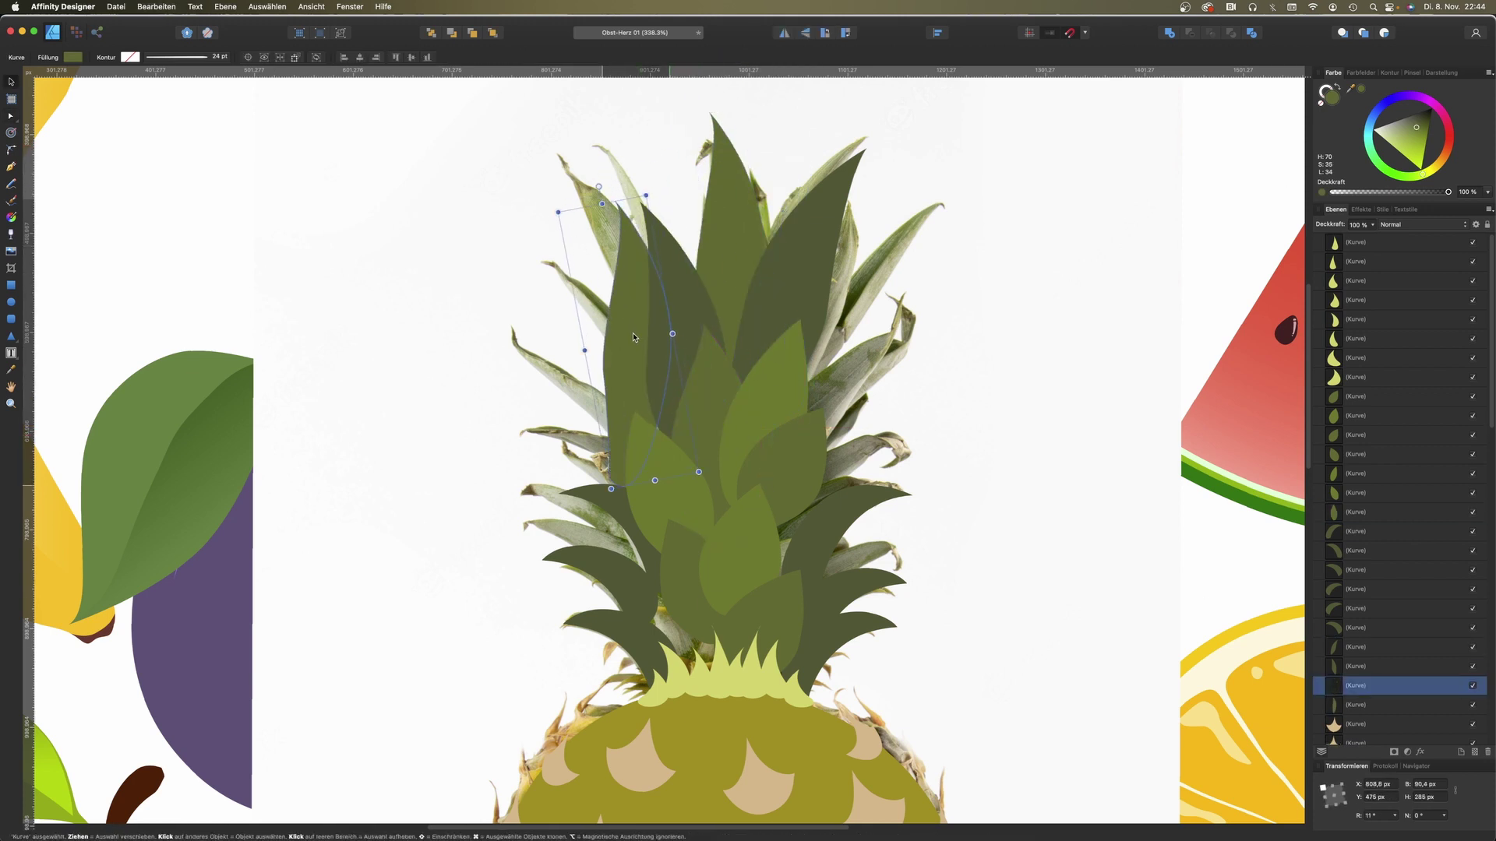
drag(598, 187, 546, 214)
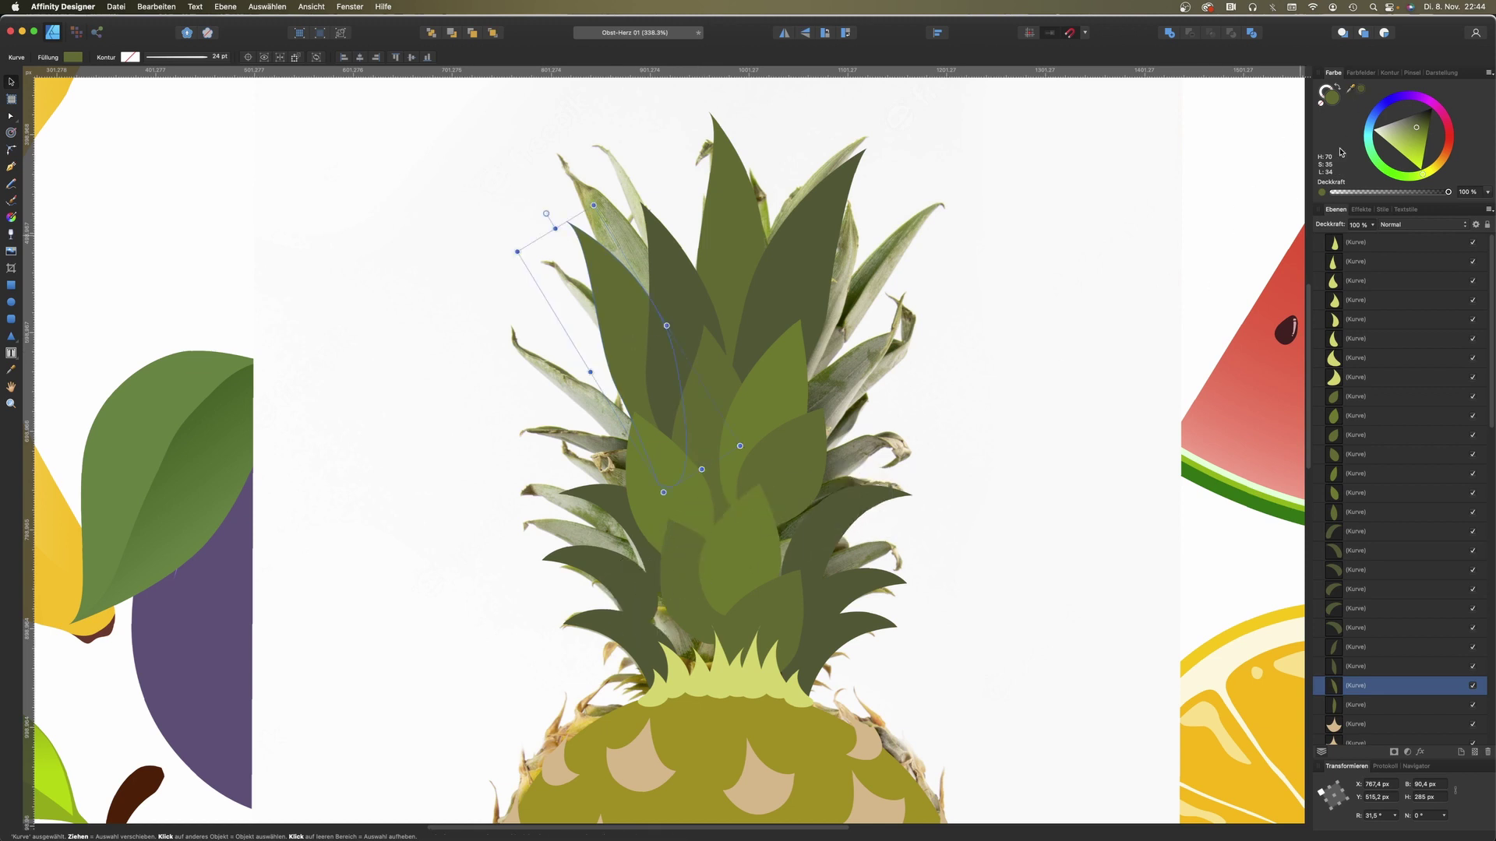
click(1360, 92)
drag(615, 328, 613, 330)
Step: Lower that leaf one layer, mirror it horizontally and tilt it into the crown's right side
scroll(1358, 676, down, 1)
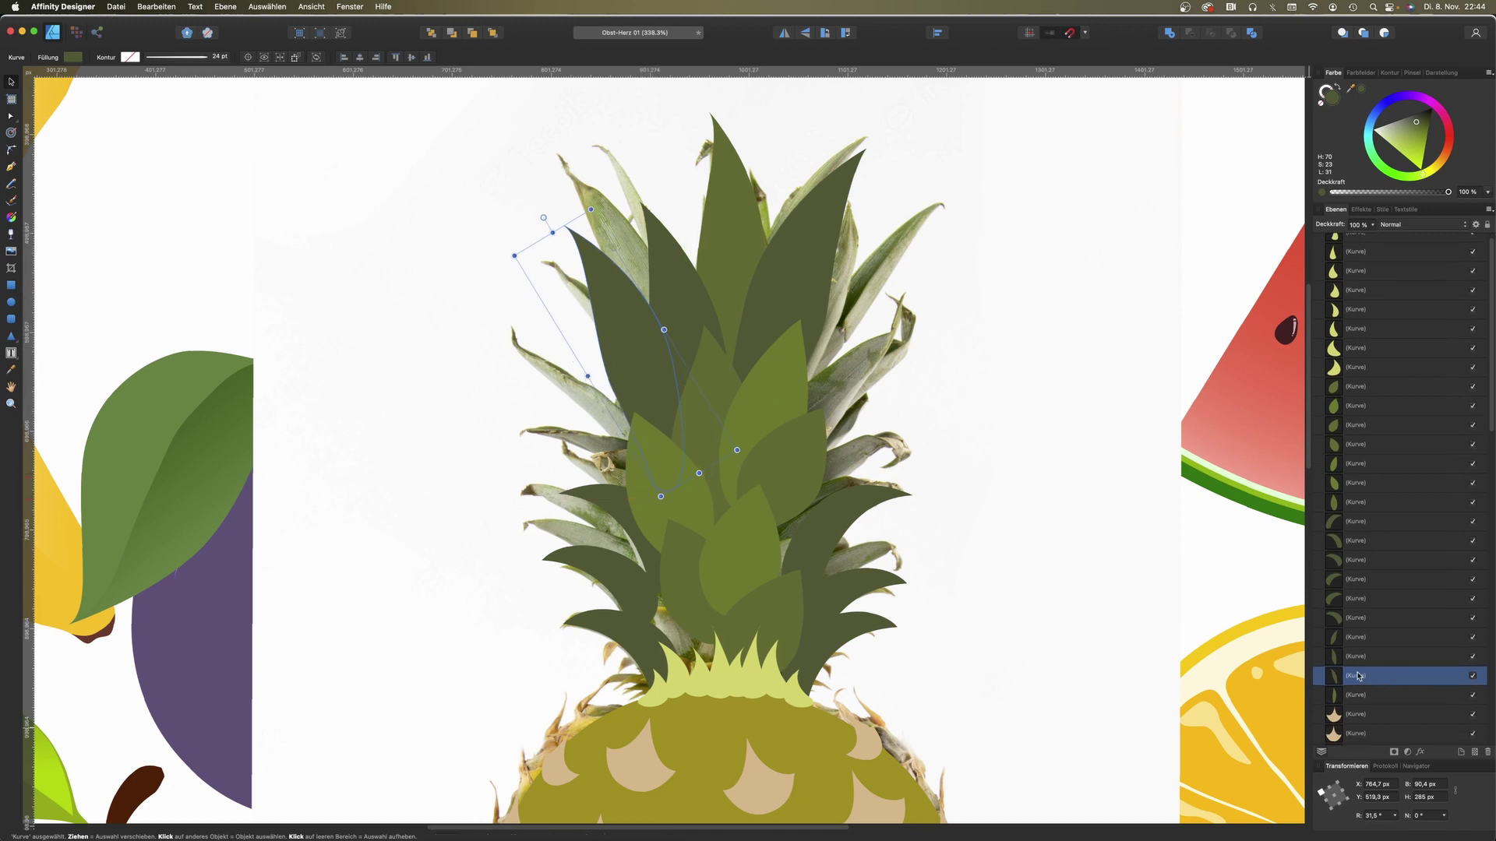
drag(1334, 699, 1333, 701)
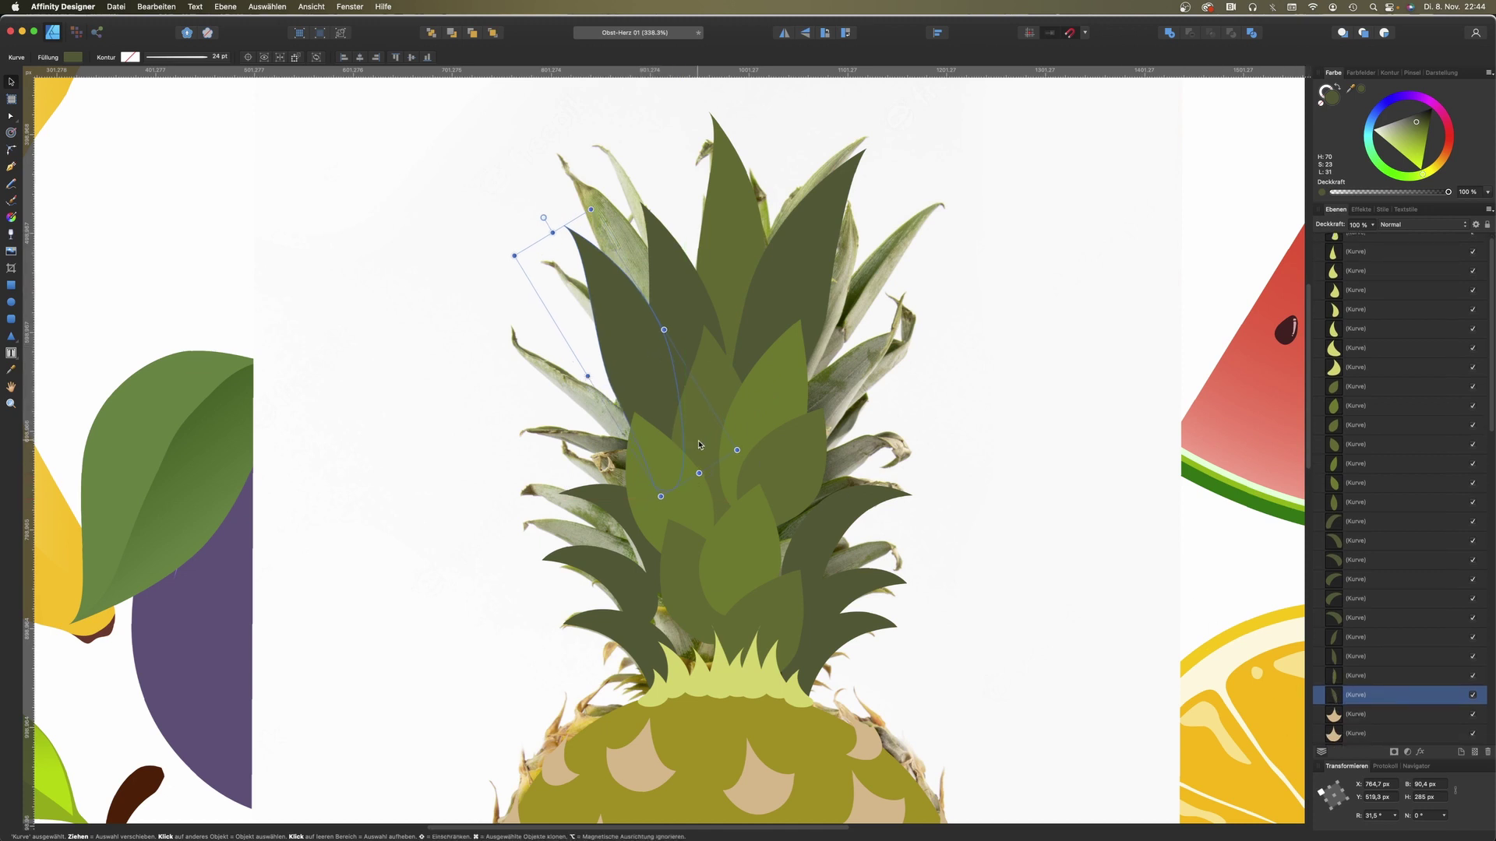
drag(634, 325, 793, 395)
click(784, 32)
mouse_move(848, 303)
mouse_down()
mouse_move(898, 244)
mouse_move(952, 238)
mouse_up()
drag(849, 296, 874, 306)
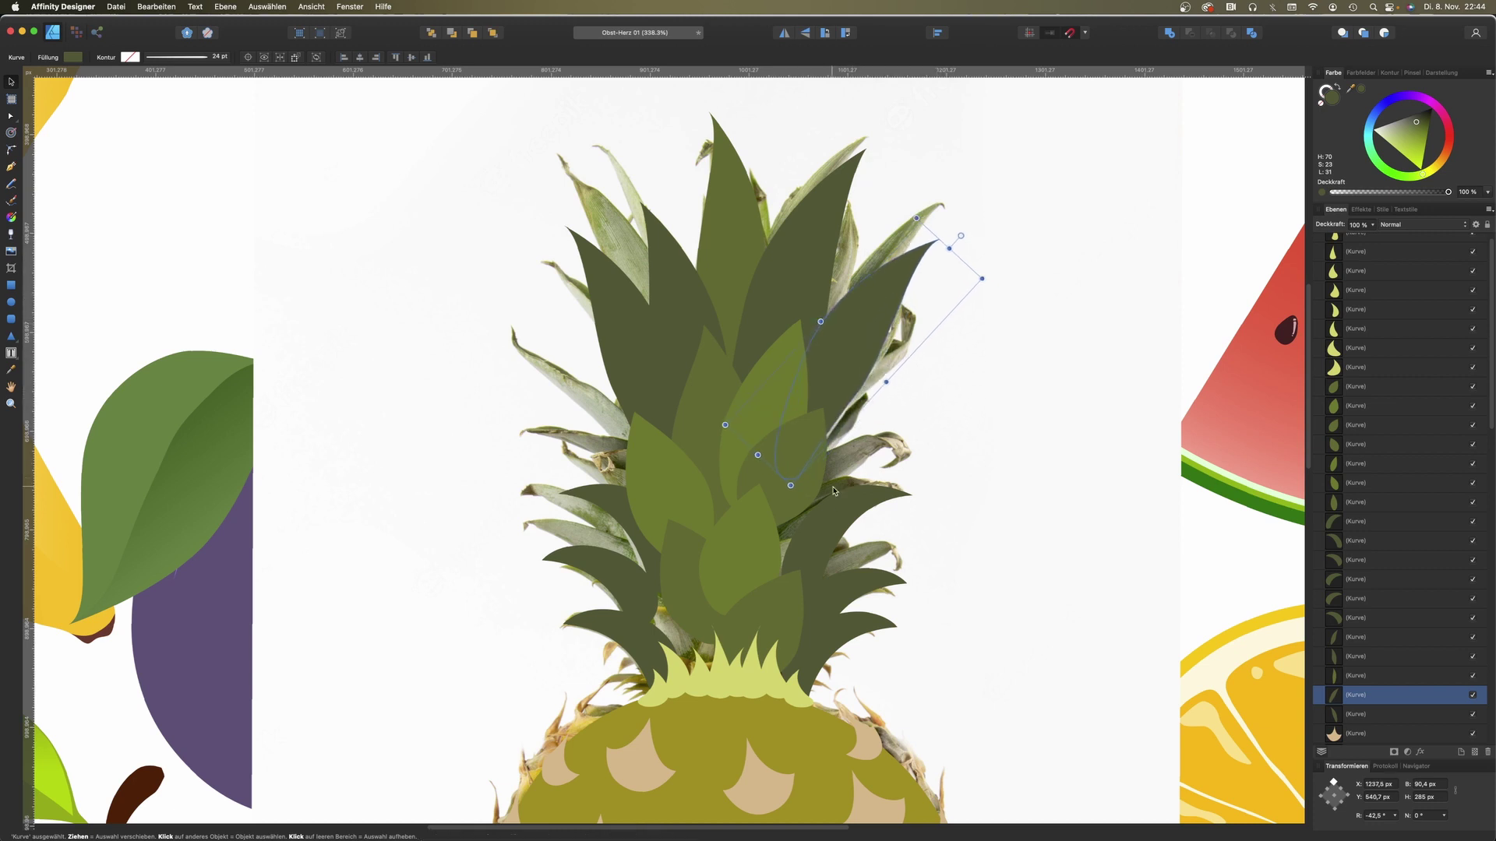
drag(821, 372, 800, 505)
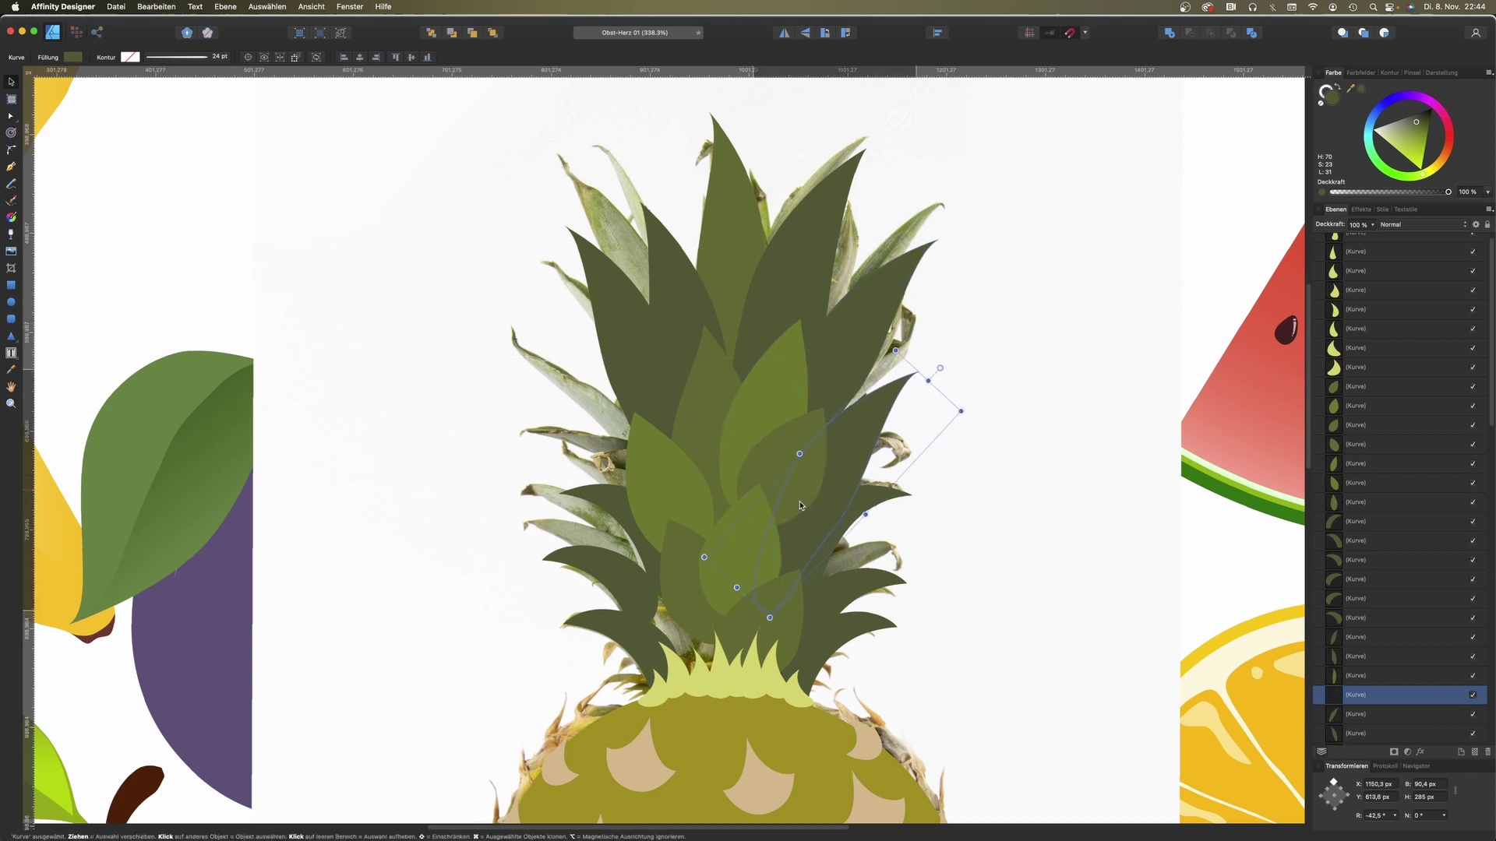
Step: Adjust the left pineapple leaf's stacking position among the crown leaves
click(615, 545)
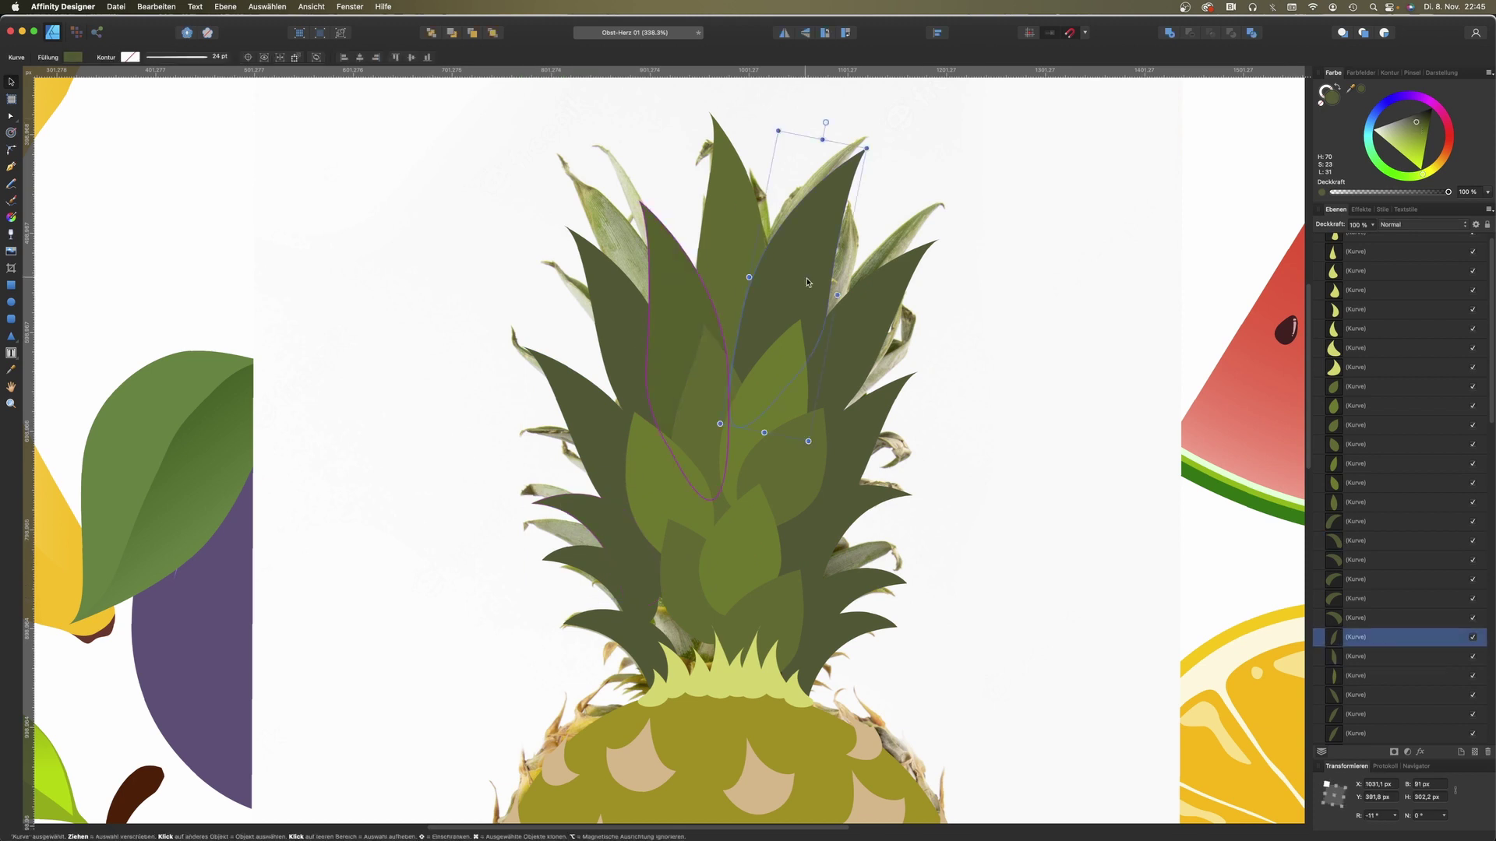
drag(1333, 242, 1334, 300)
click(1356, 333)
click(1356, 524)
Step: Give the pineapple body a vertical linear gradient with a browner lower colour
click(1356, 491)
click(1355, 242)
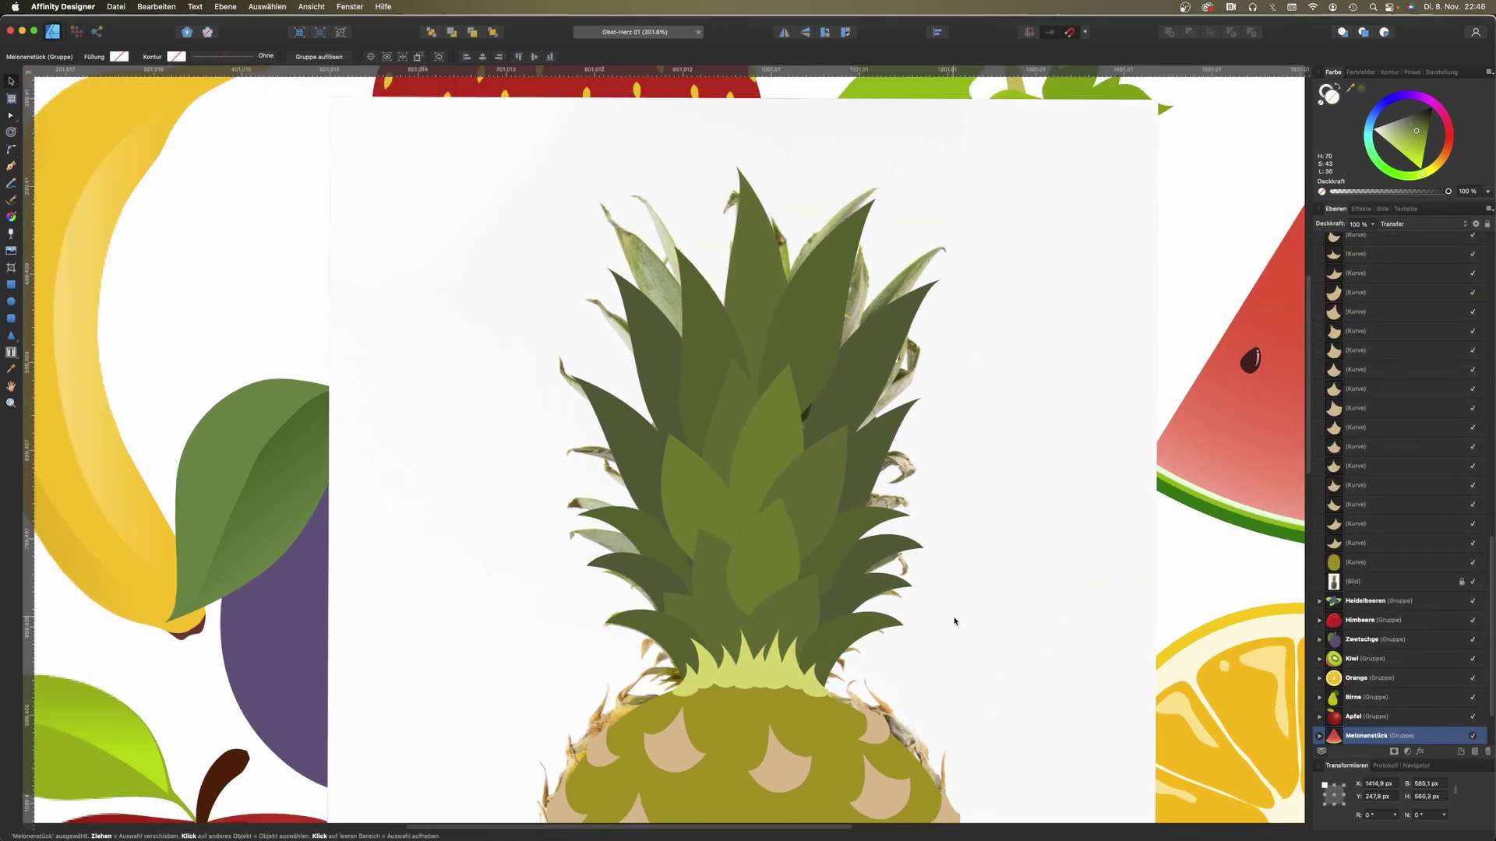
scroll(997, 621, down, 5)
scroll(1010, 617, down, 5)
scroll(1013, 618, up, 1)
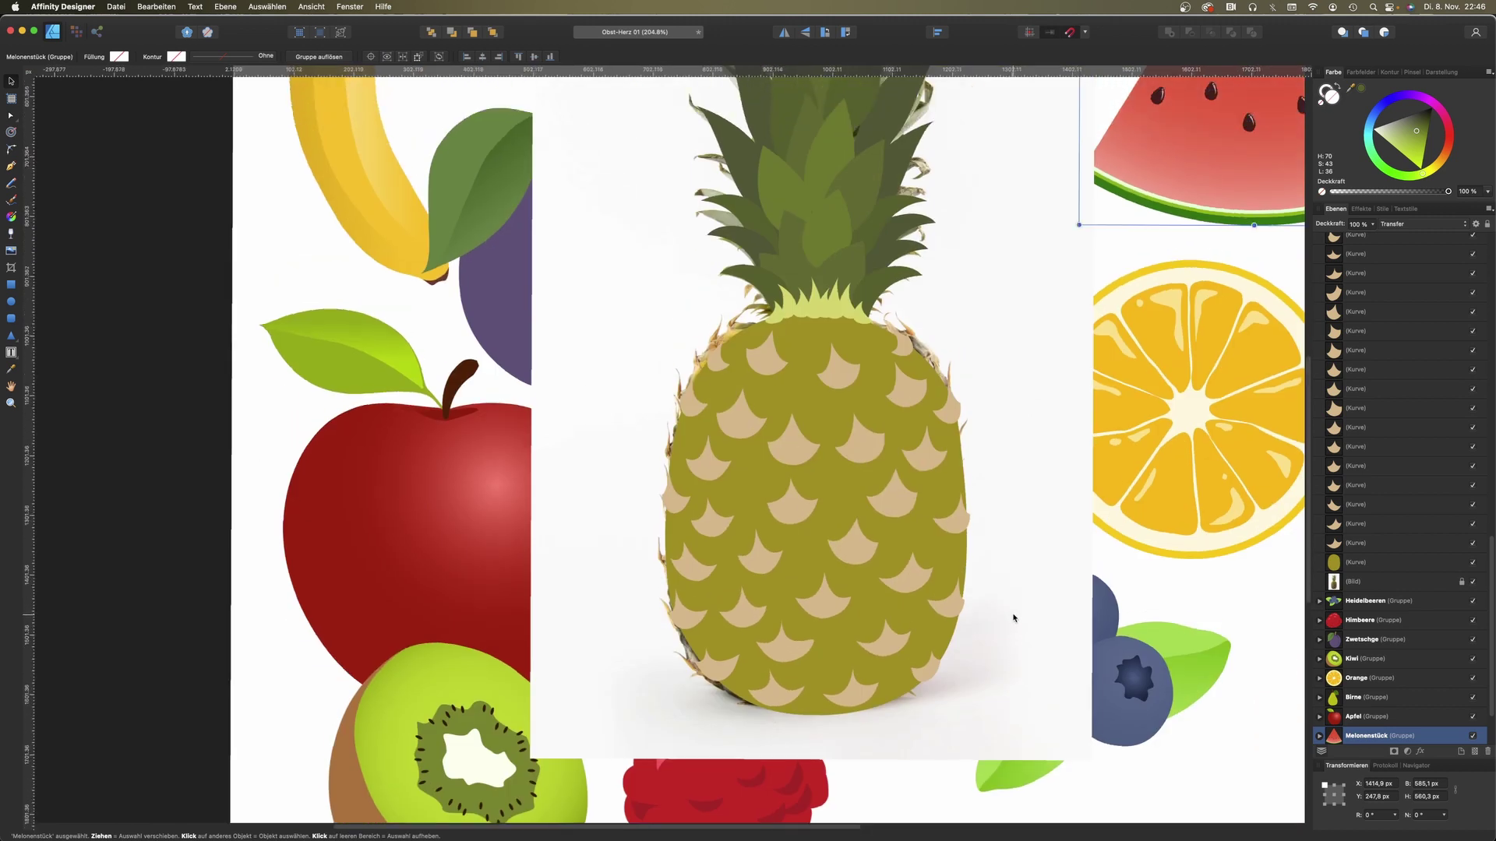
click(904, 542)
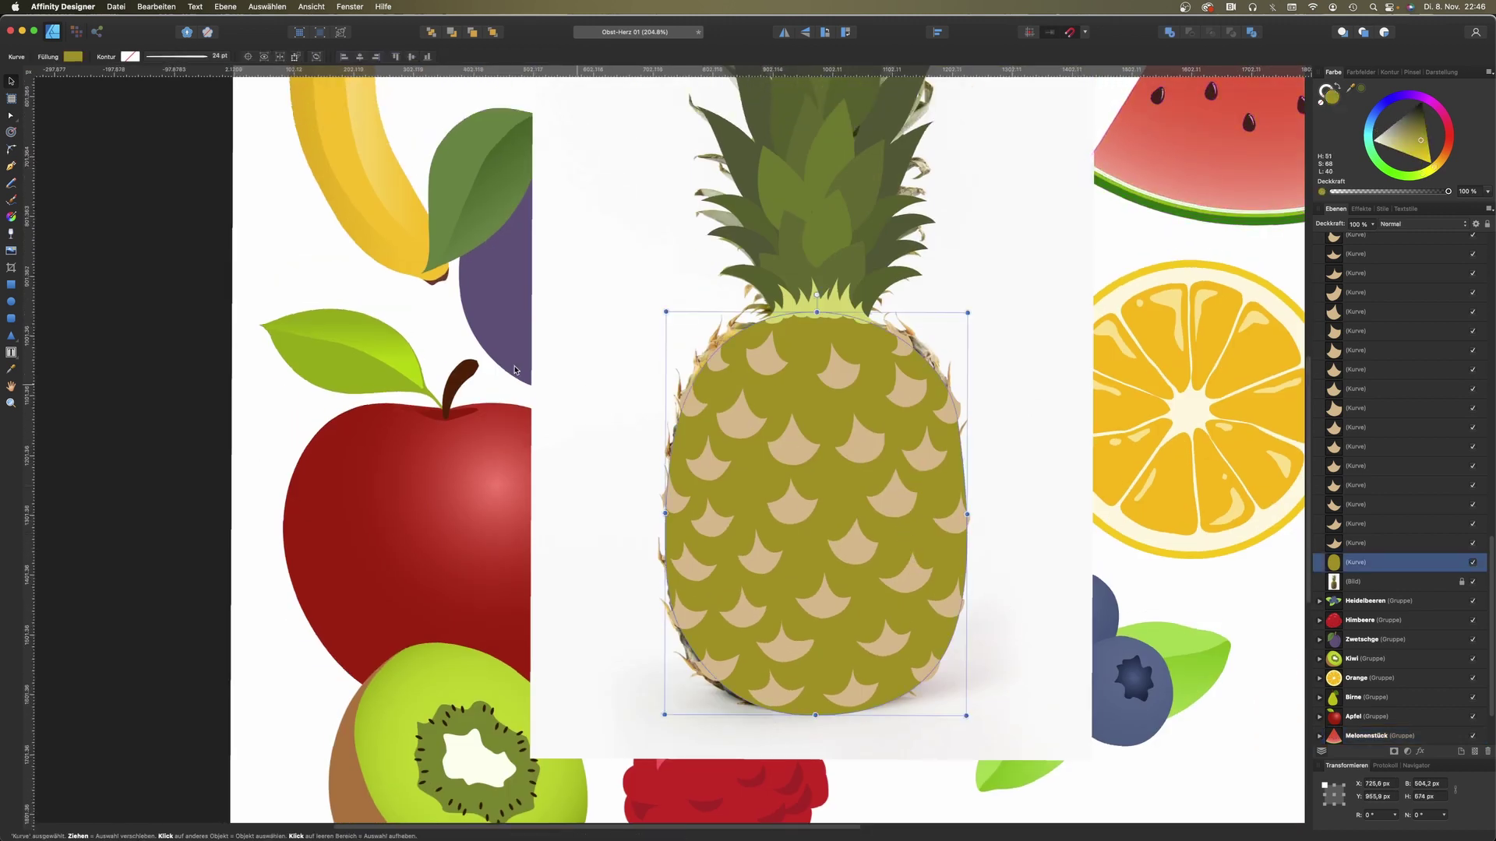
click(12, 218)
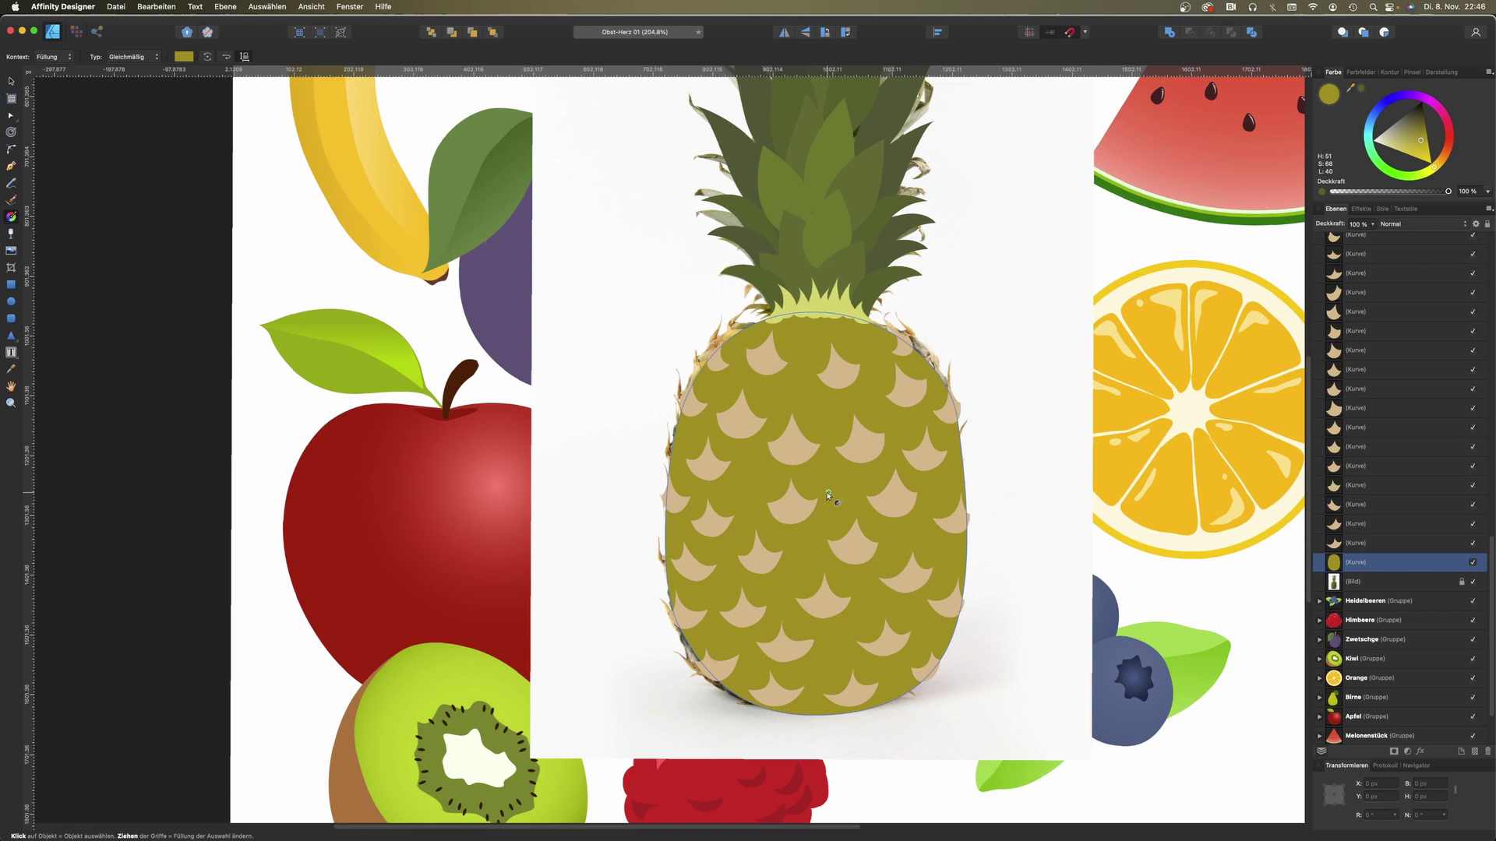
drag(829, 494, 828, 697)
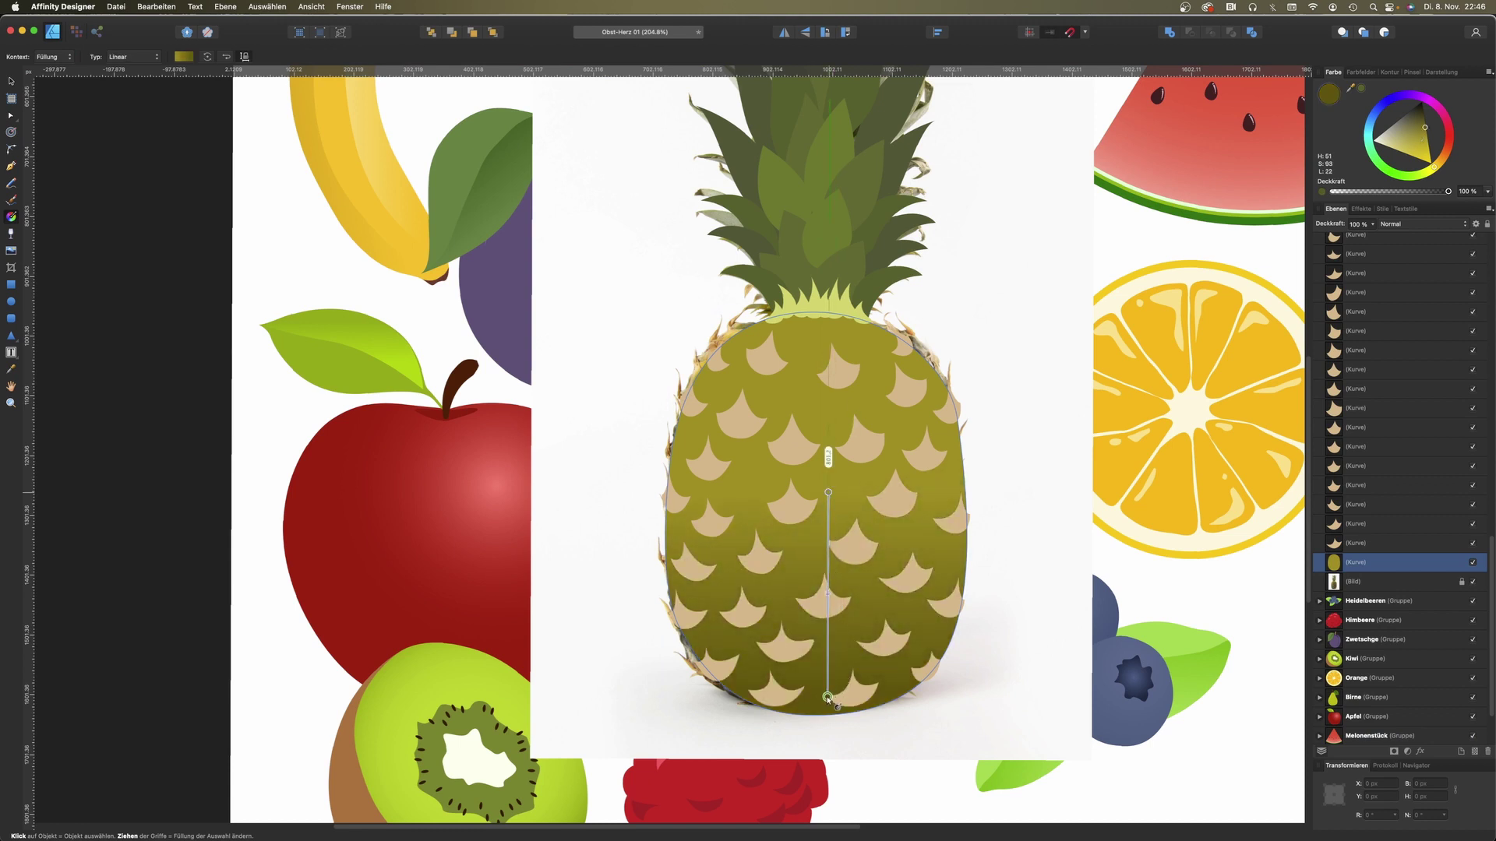
mouse_move(1437, 173)
mouse_down()
mouse_move(1450, 169)
mouse_move(1426, 137)
mouse_up()
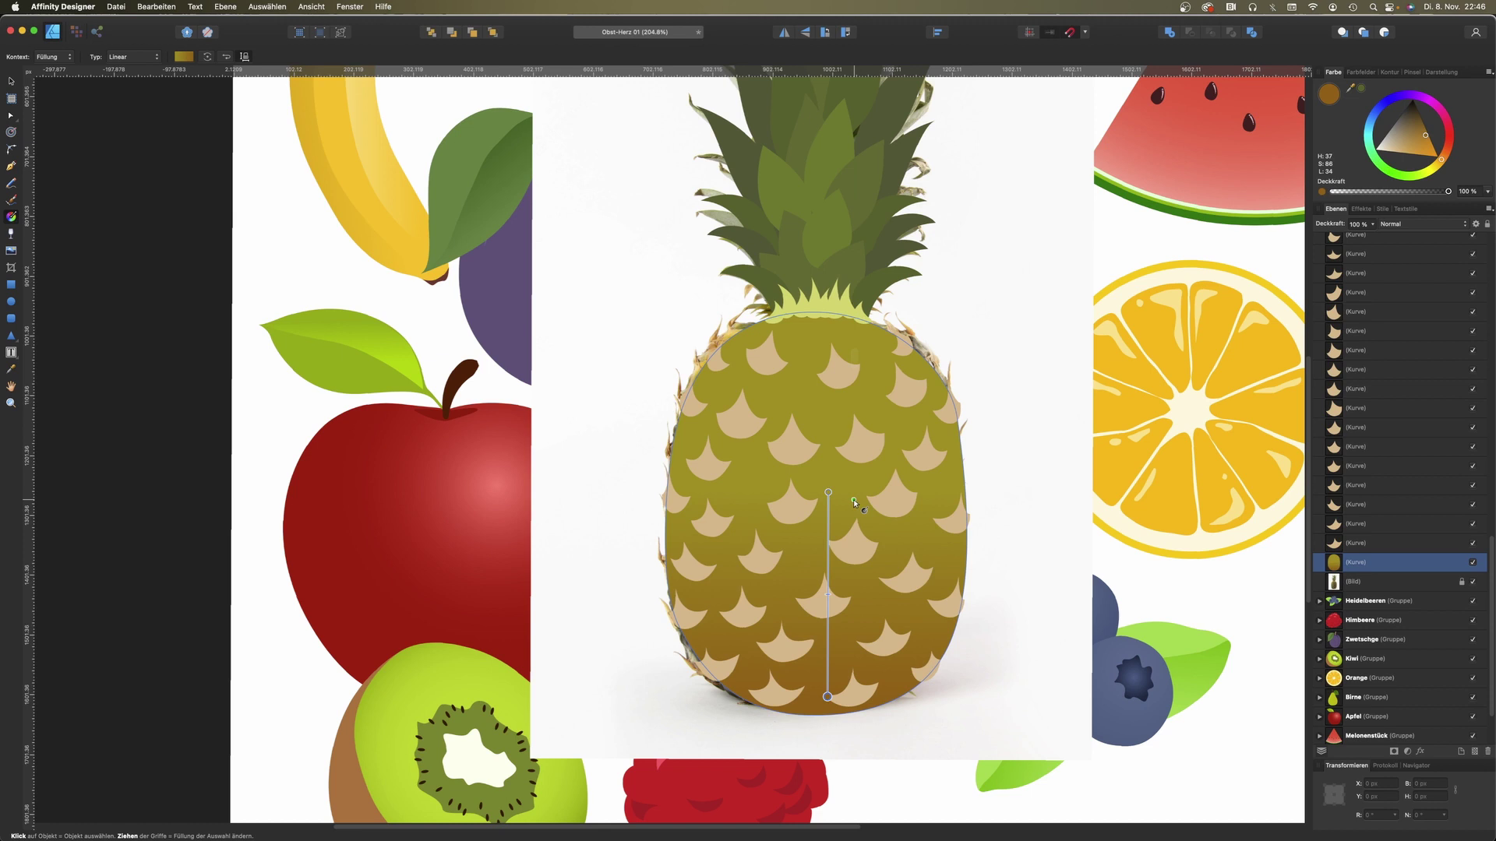
Step: Extend the gradient to the crown, add a brighter middle stop, and make it Radial
drag(828, 492, 829, 385)
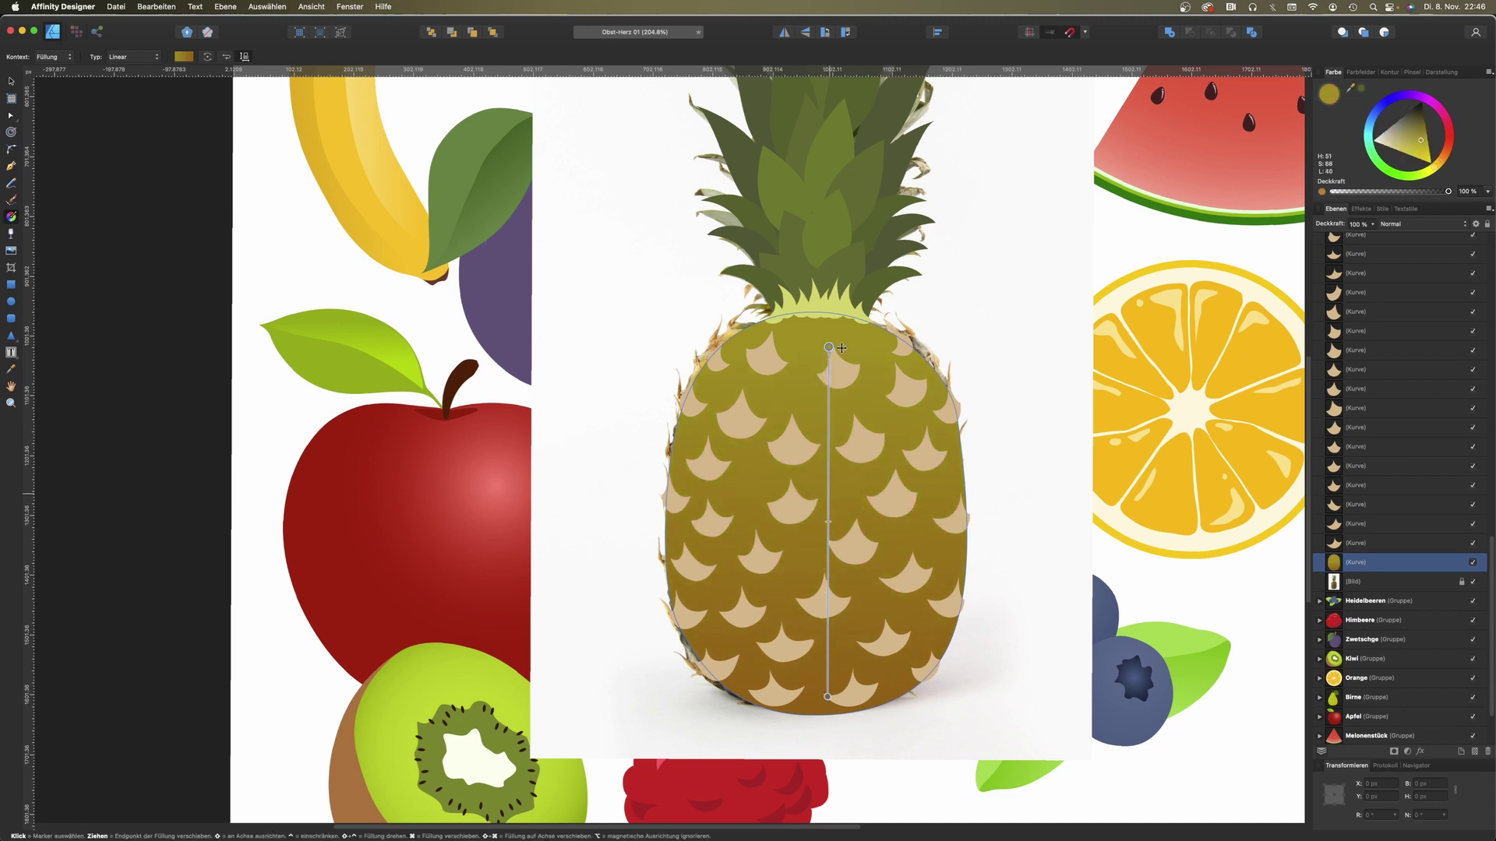
click(828, 505)
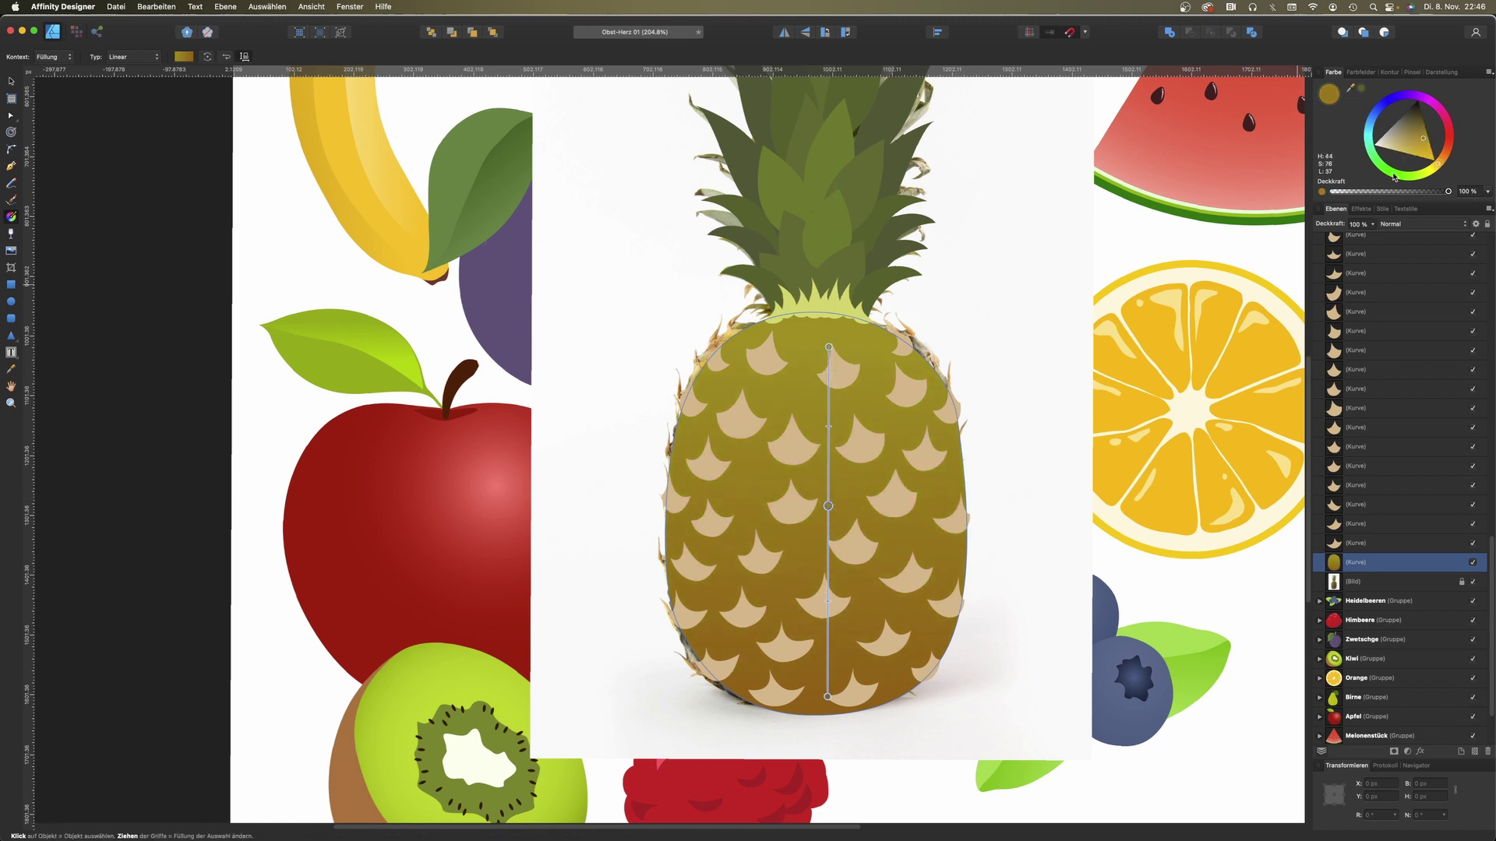
drag(1425, 143, 1424, 152)
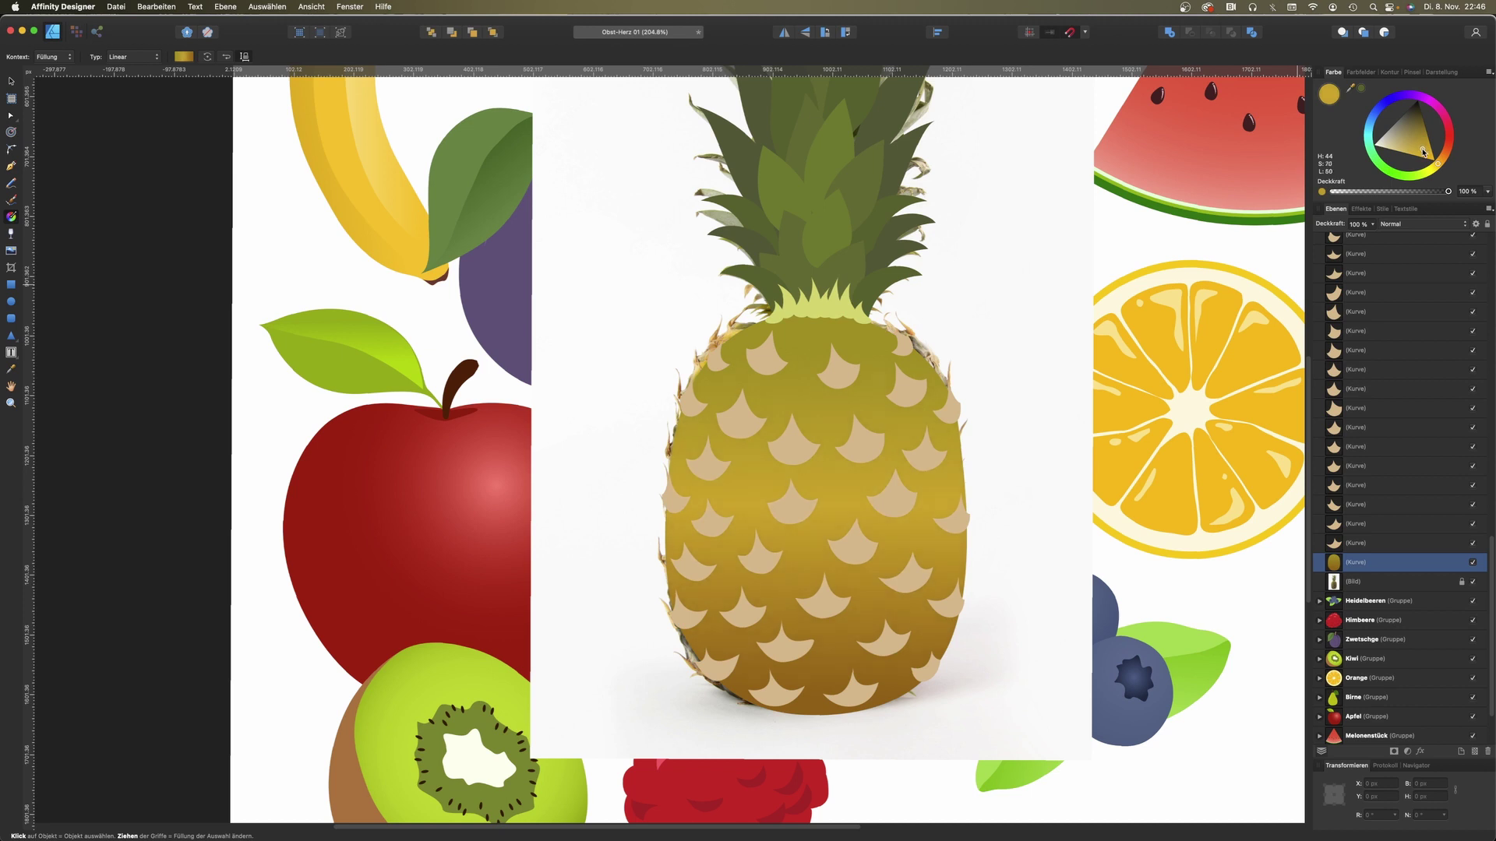
click(829, 312)
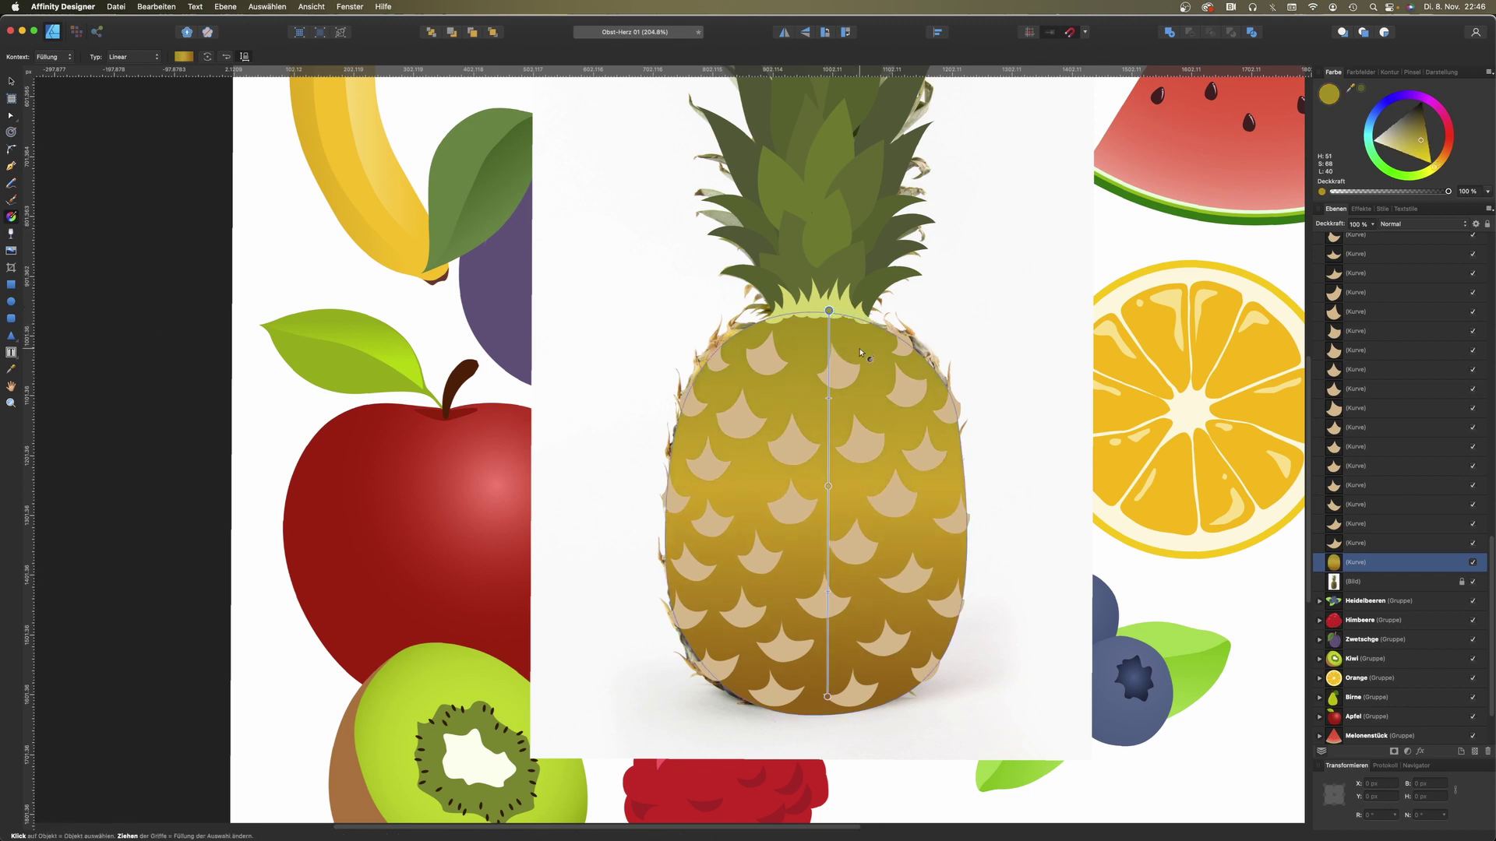
click(132, 57)
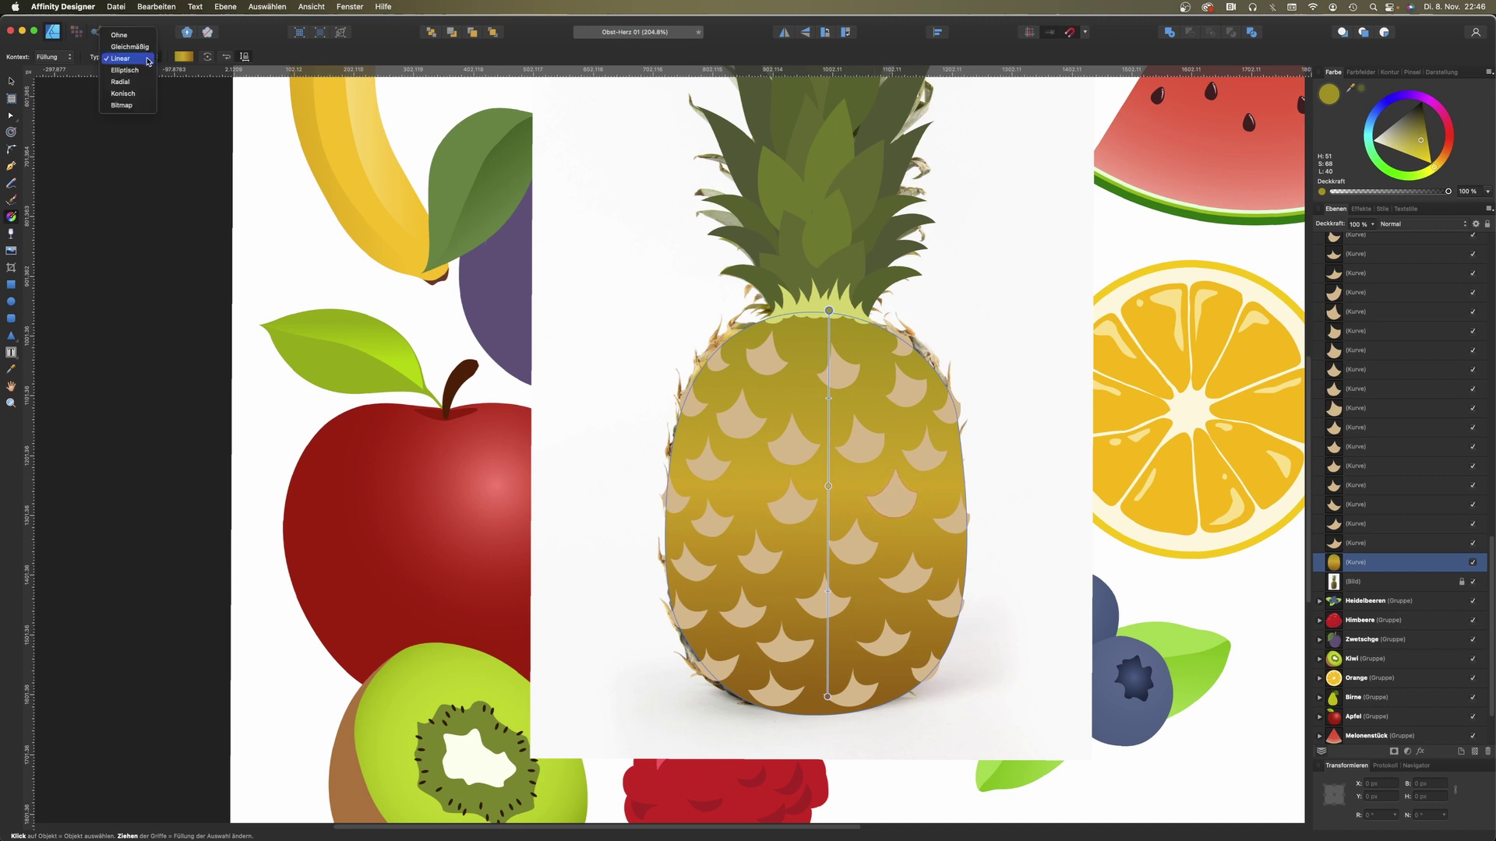
click(125, 81)
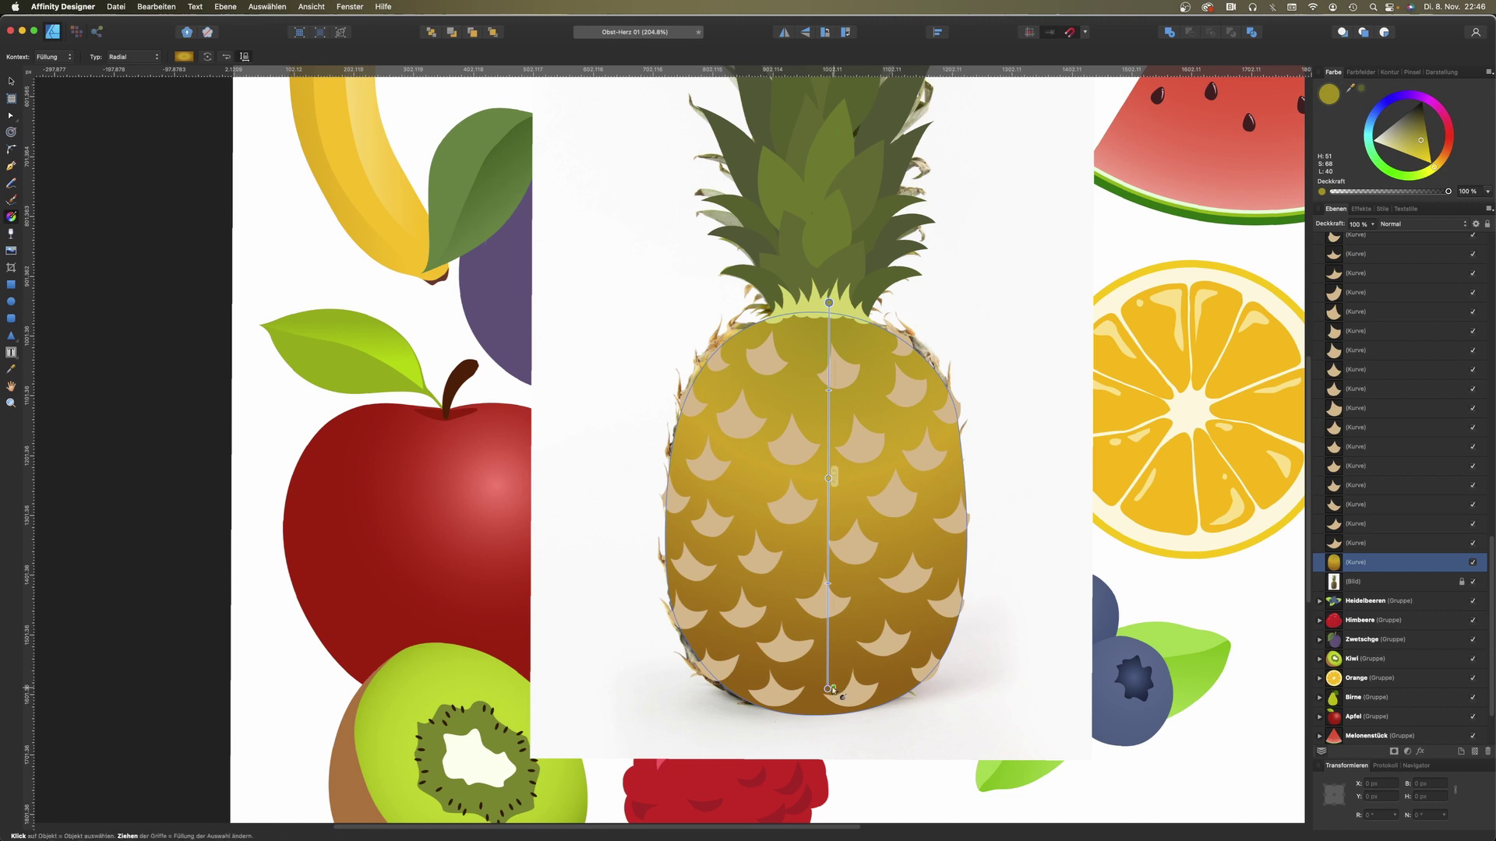
drag(828, 691, 828, 705)
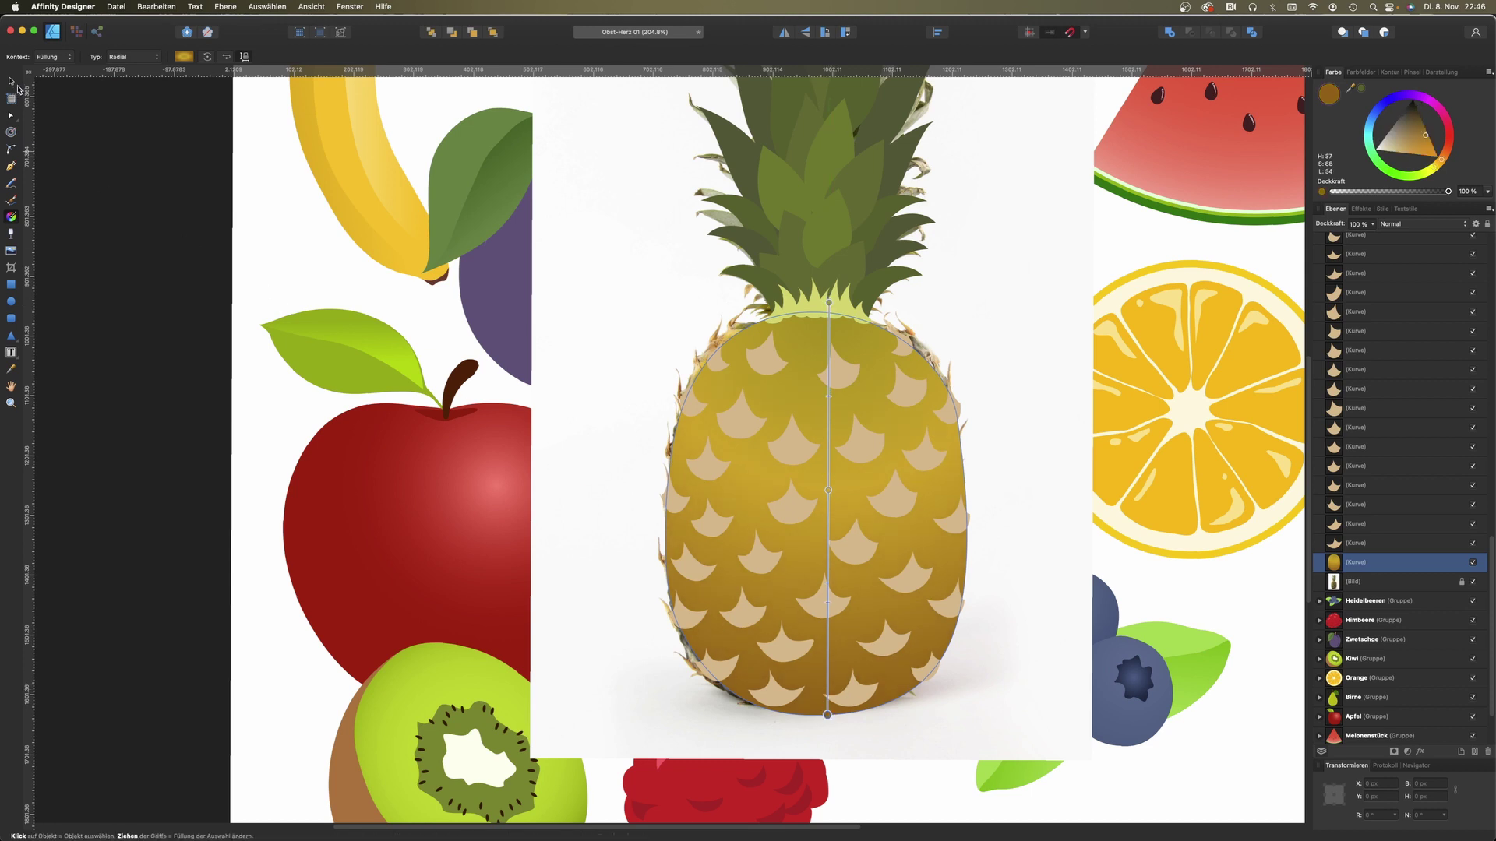
click(17, 85)
key(super+d)
key(super+0)
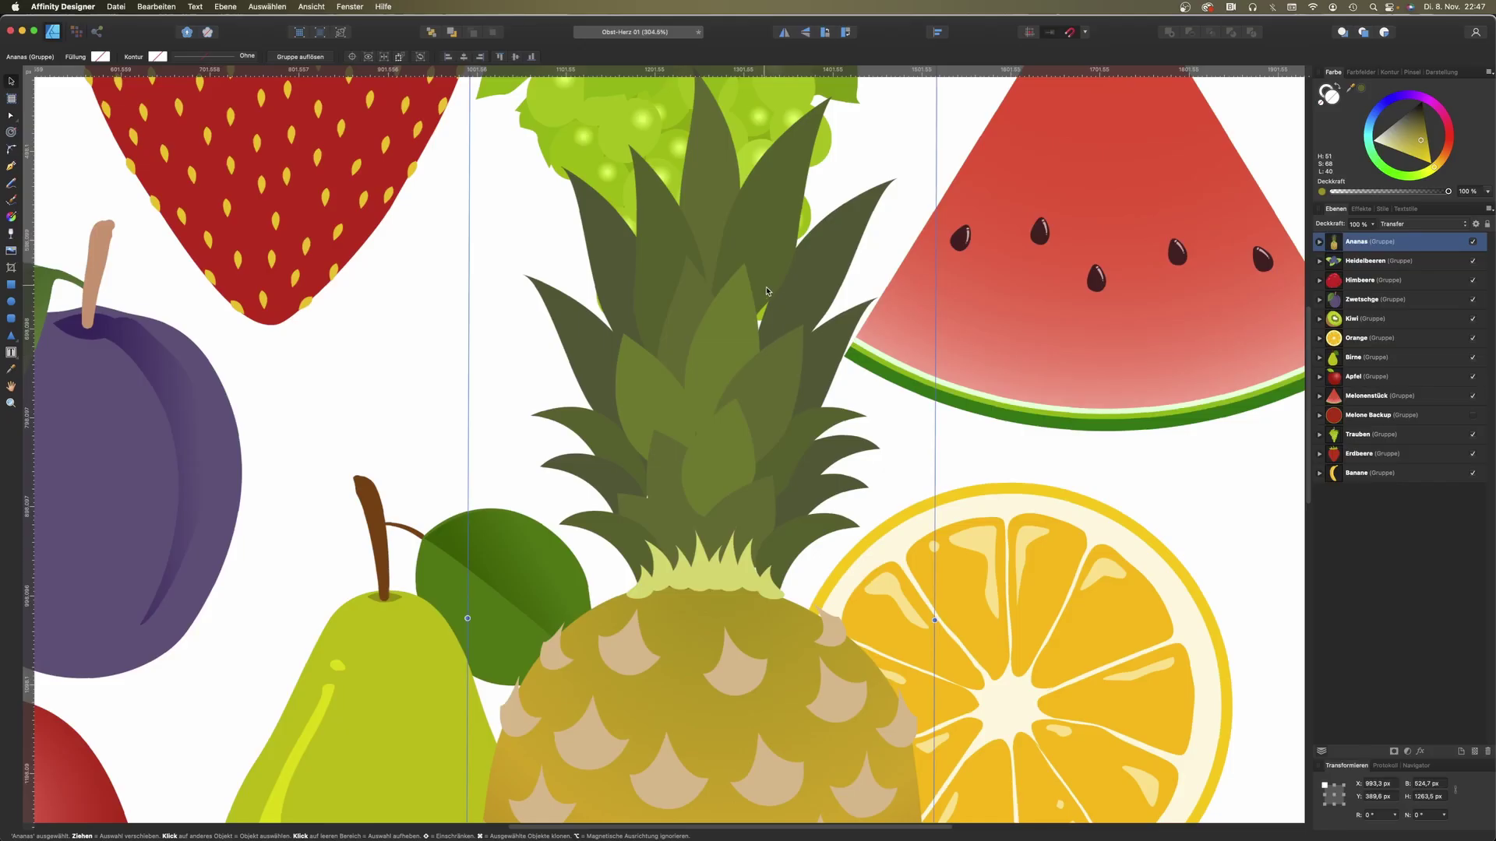
Step: Enter node editing on one of the pineapple crown leaves
double_click(767, 292)
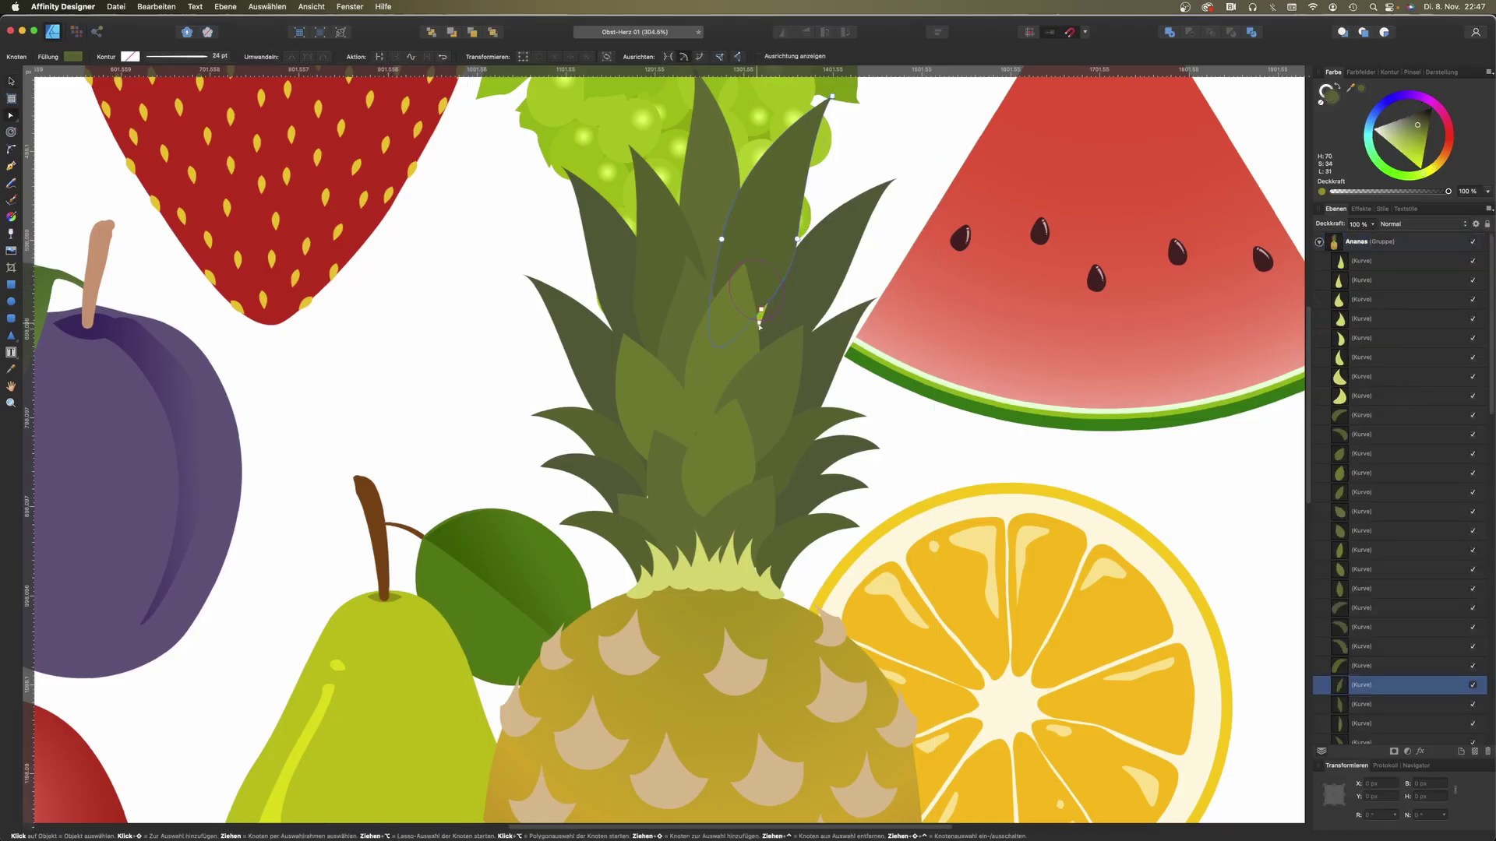
Step: Pull a crown leaf node down, then check nodes on the left and right crown leaves
drag(757, 340, 757, 356)
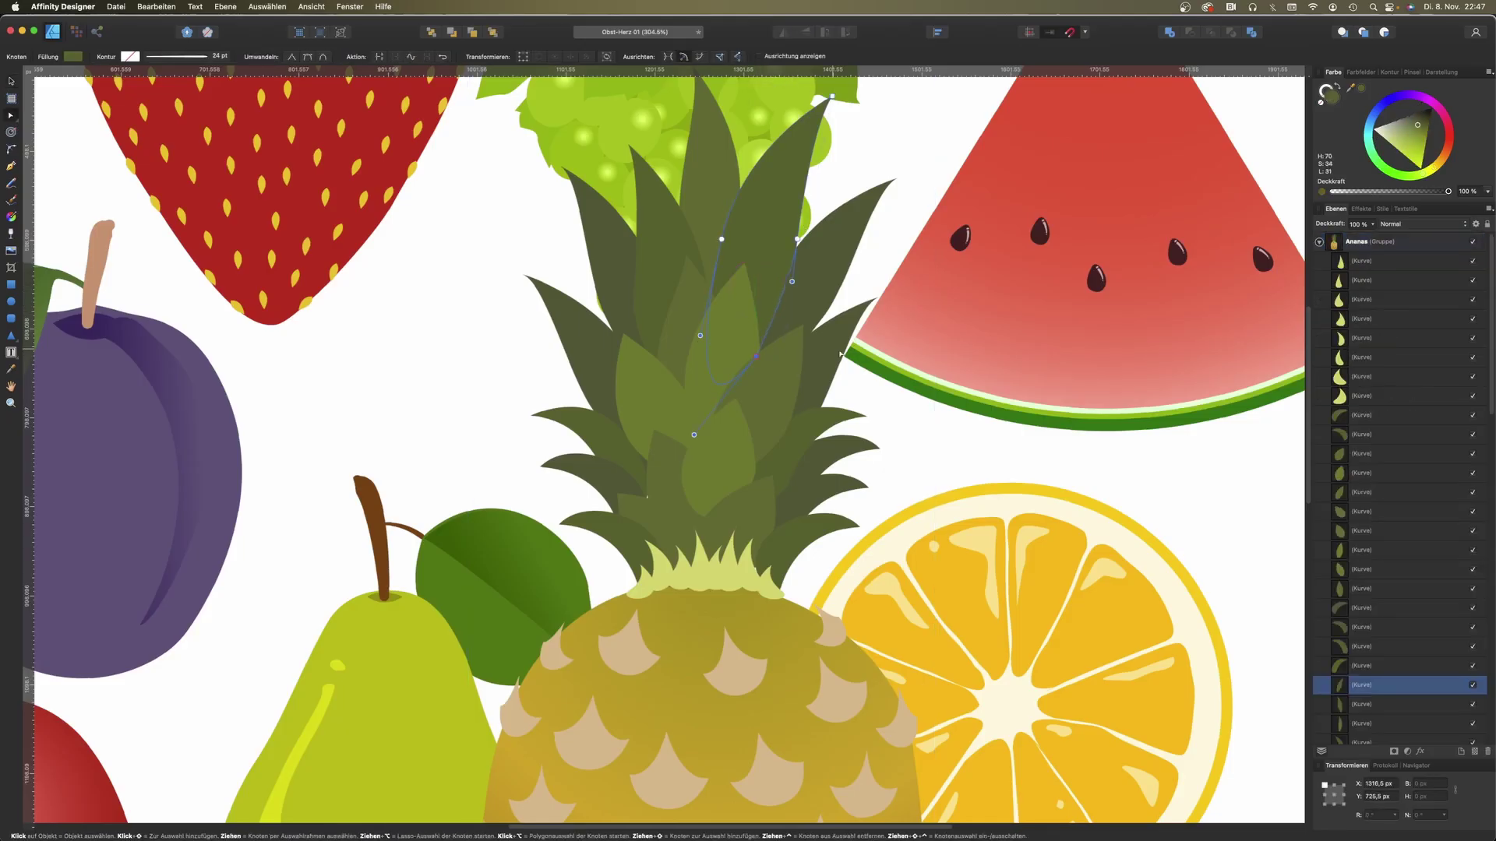
click(906, 448)
click(639, 476)
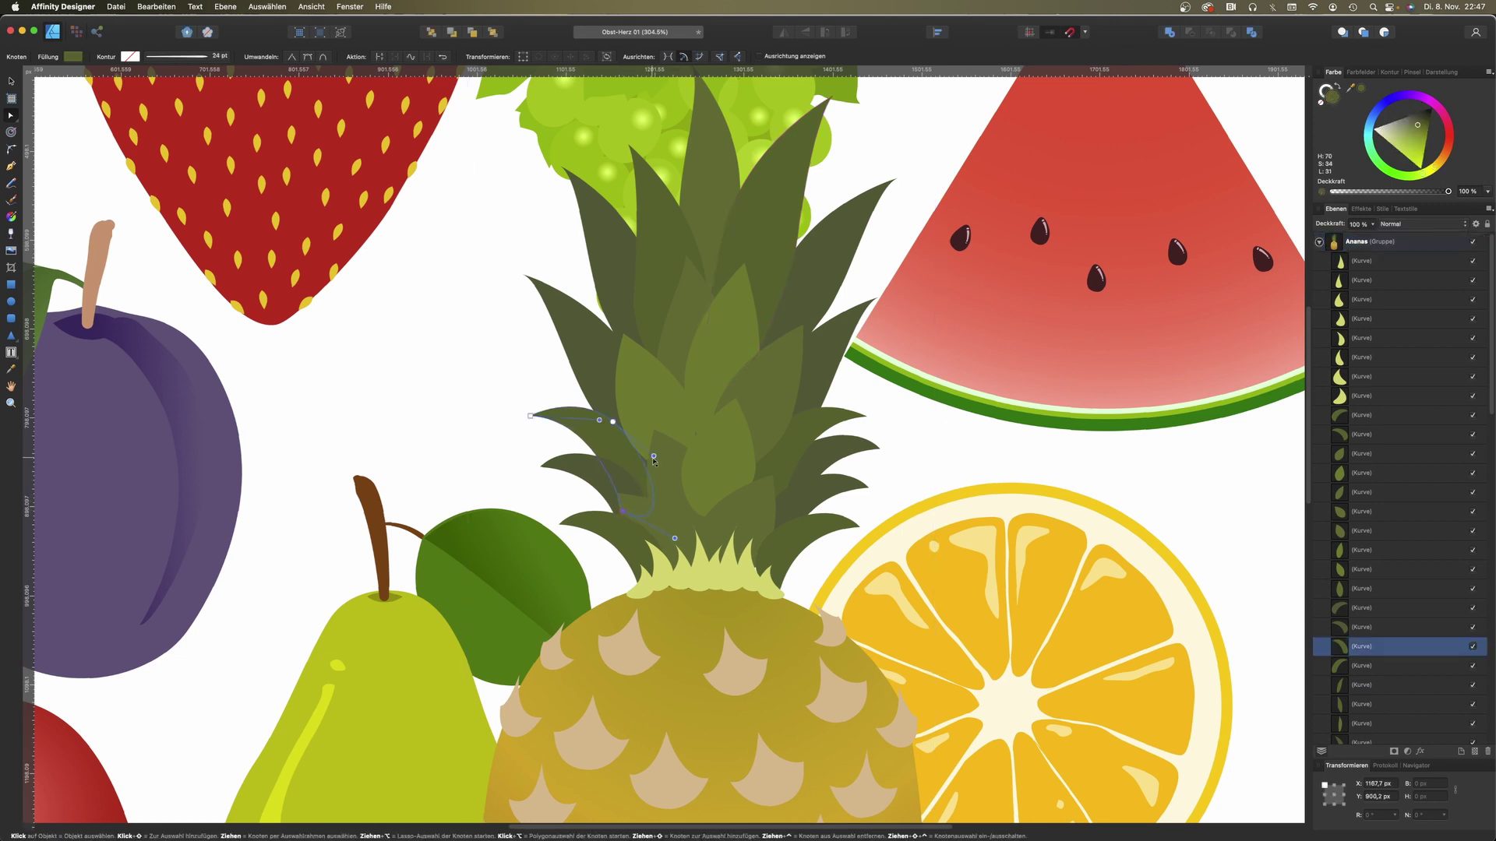
click(662, 455)
key(Escape)
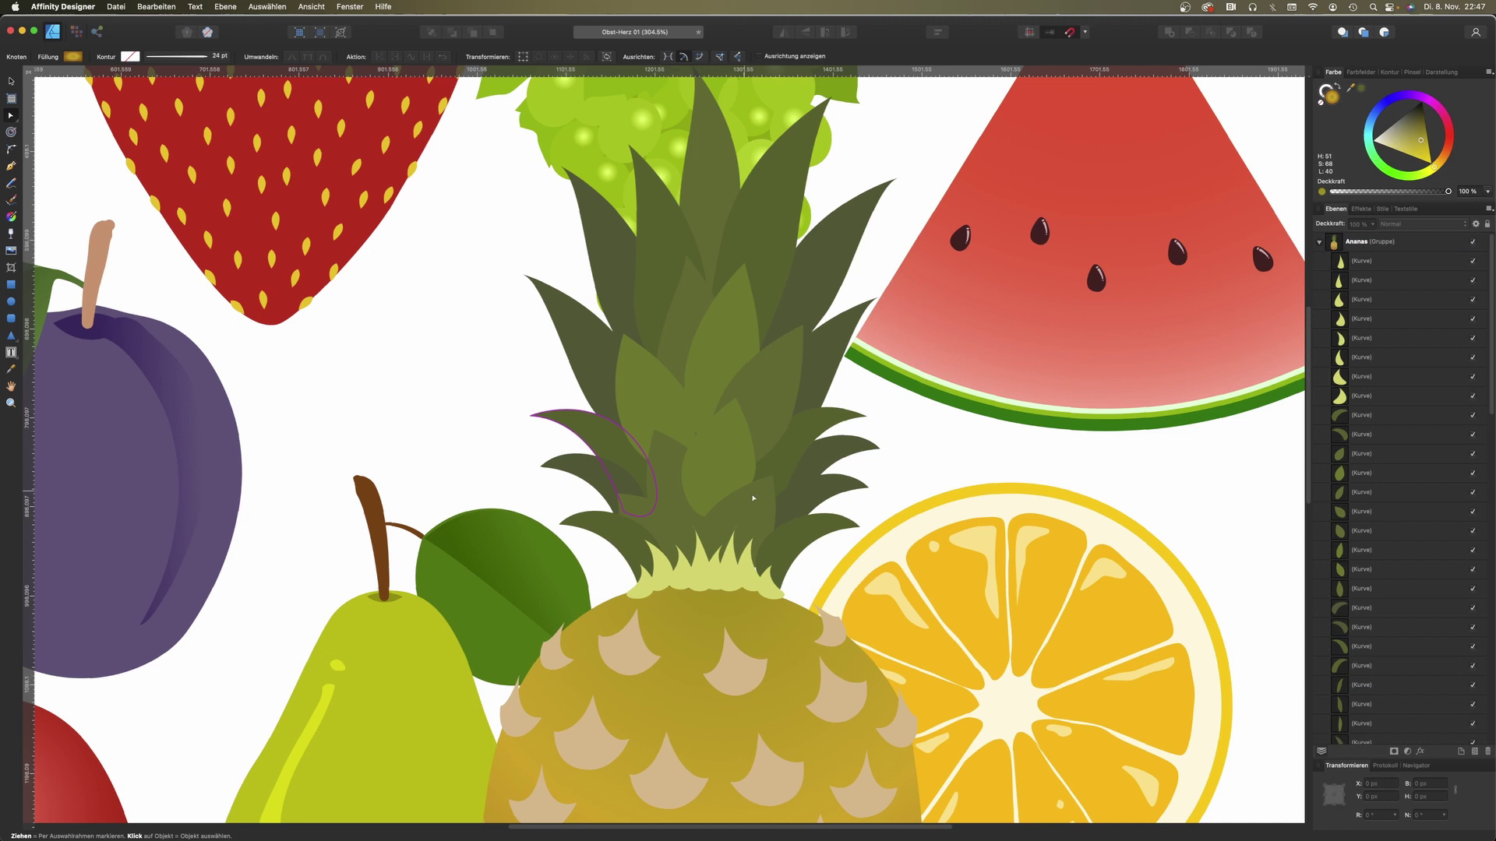
click(675, 423)
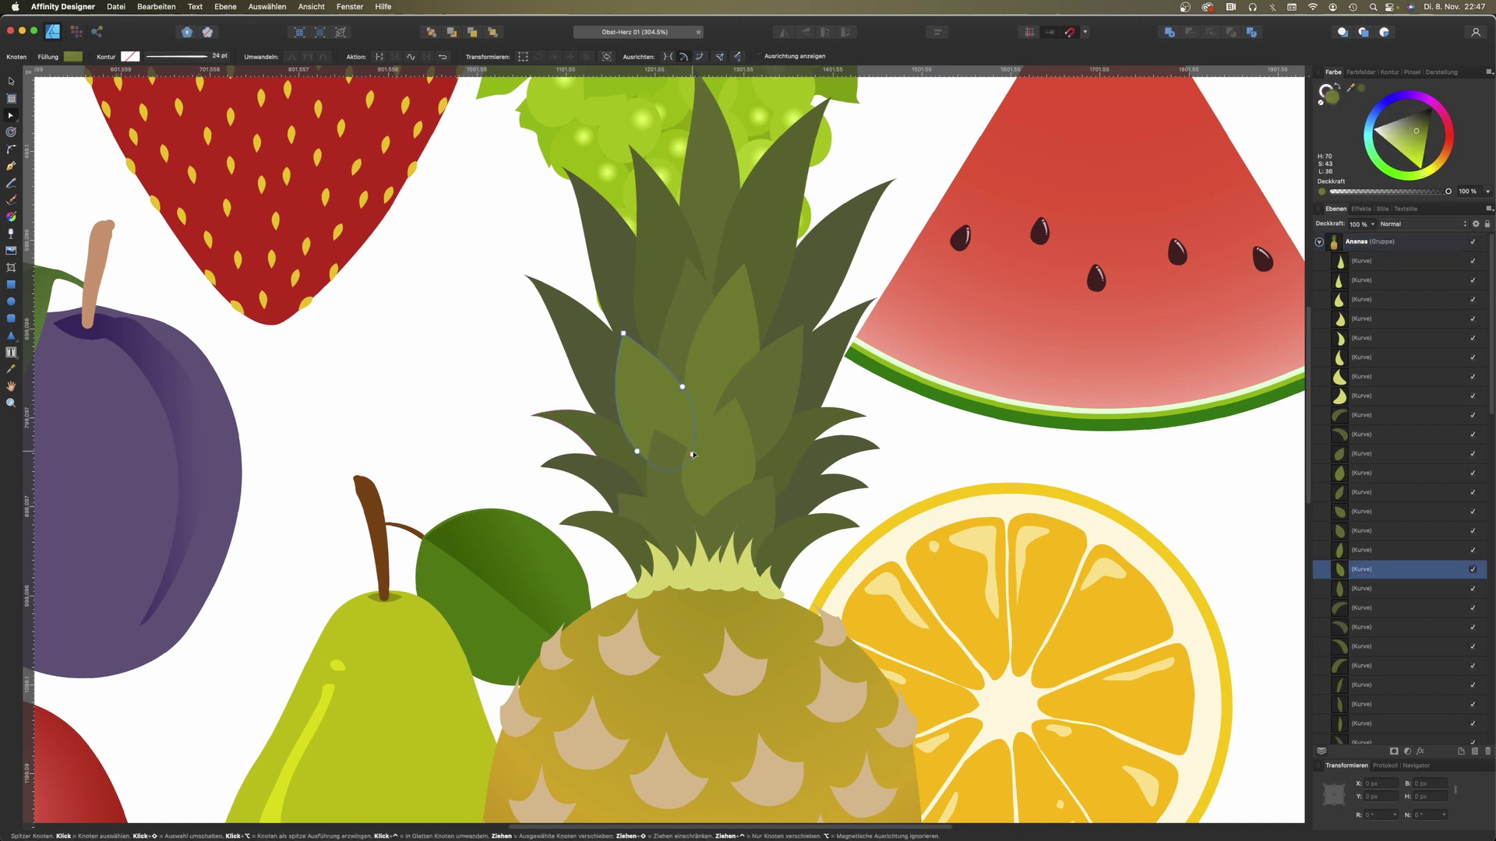
key(Escape)
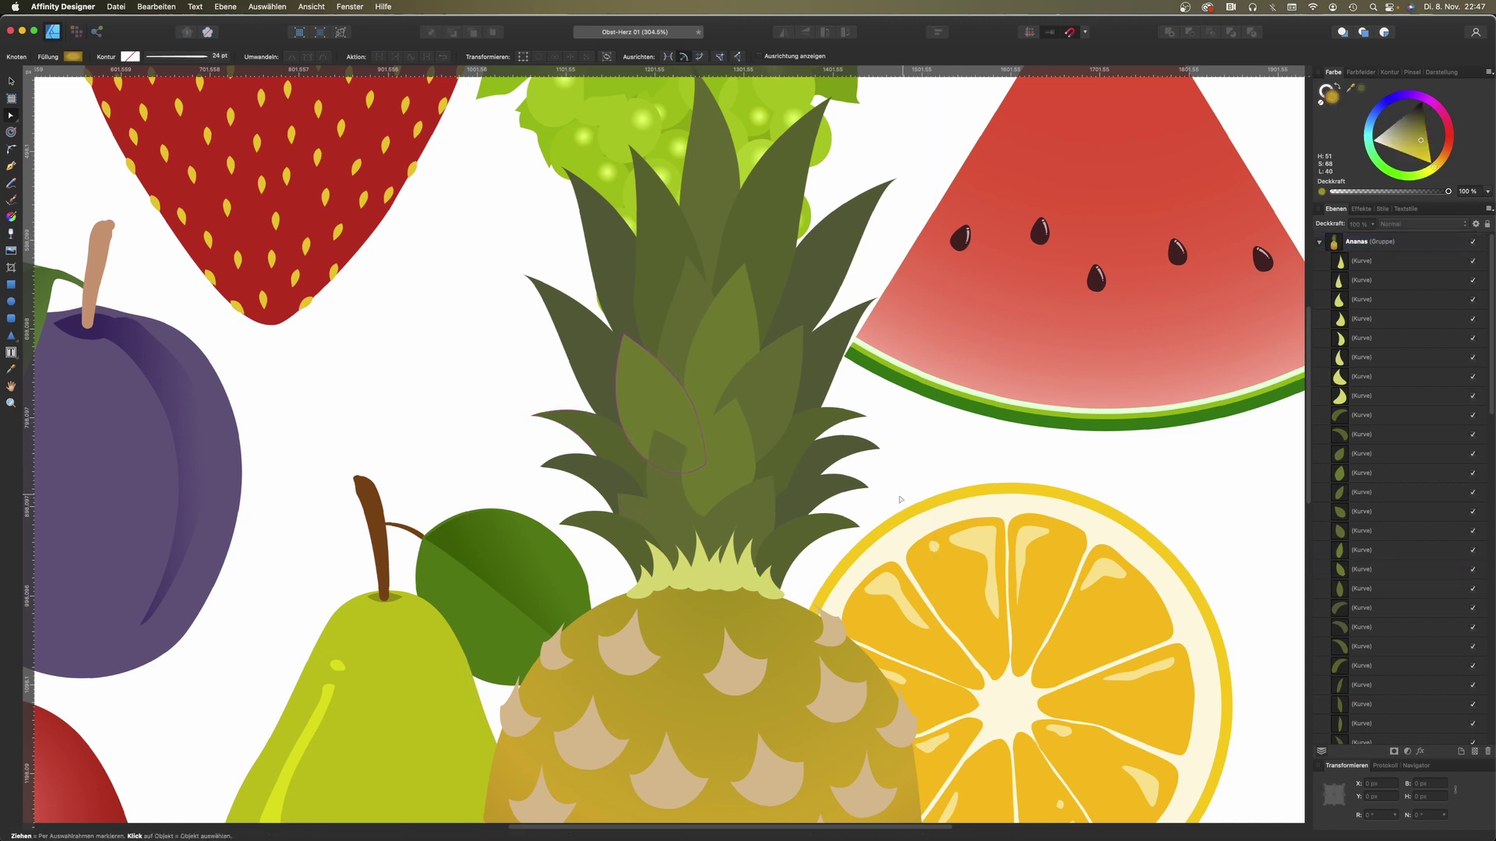
click(809, 494)
click(802, 501)
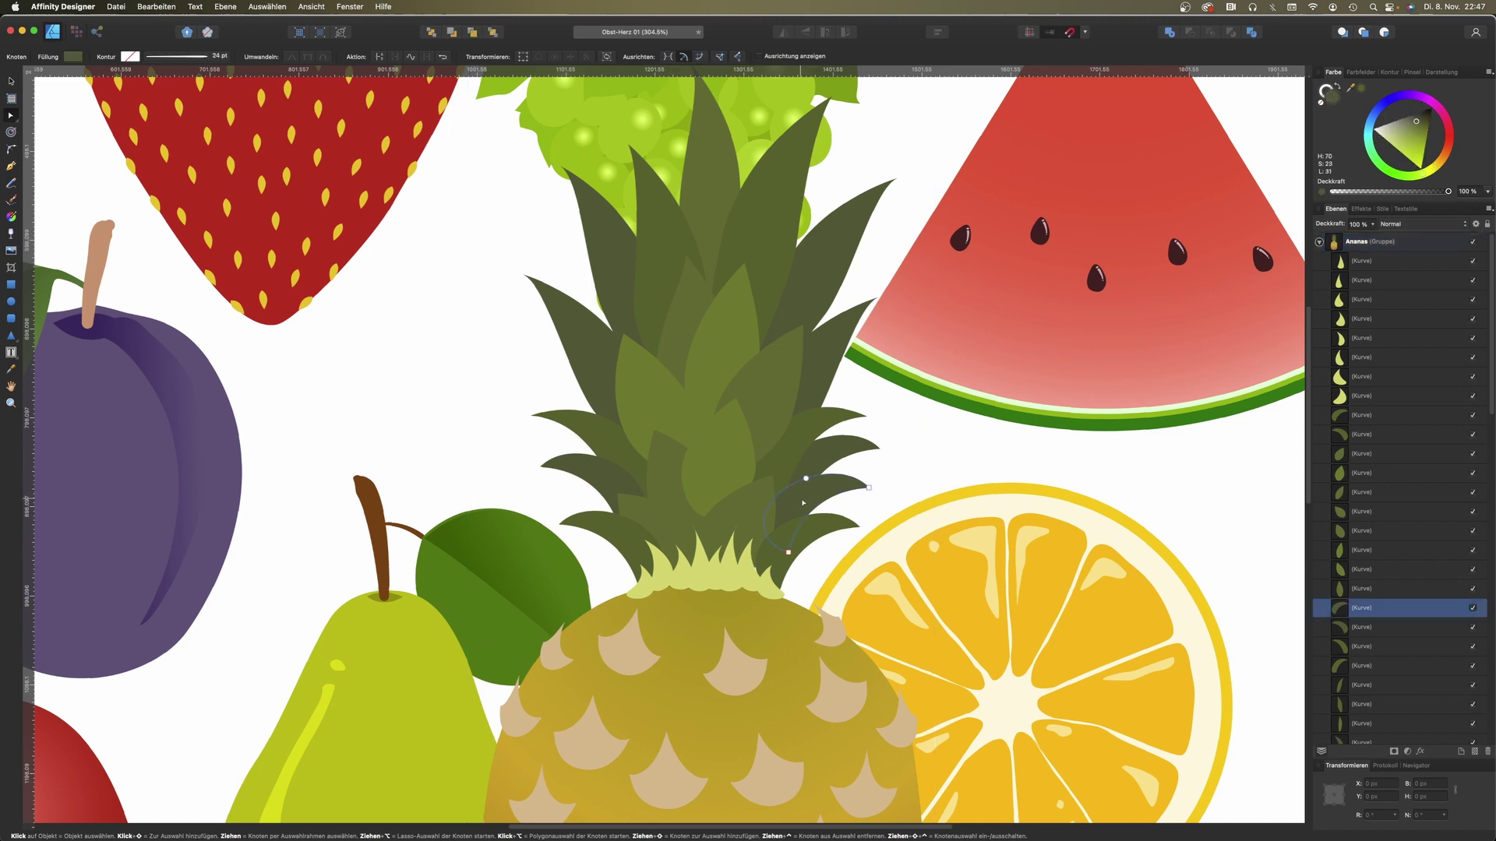
click(766, 517)
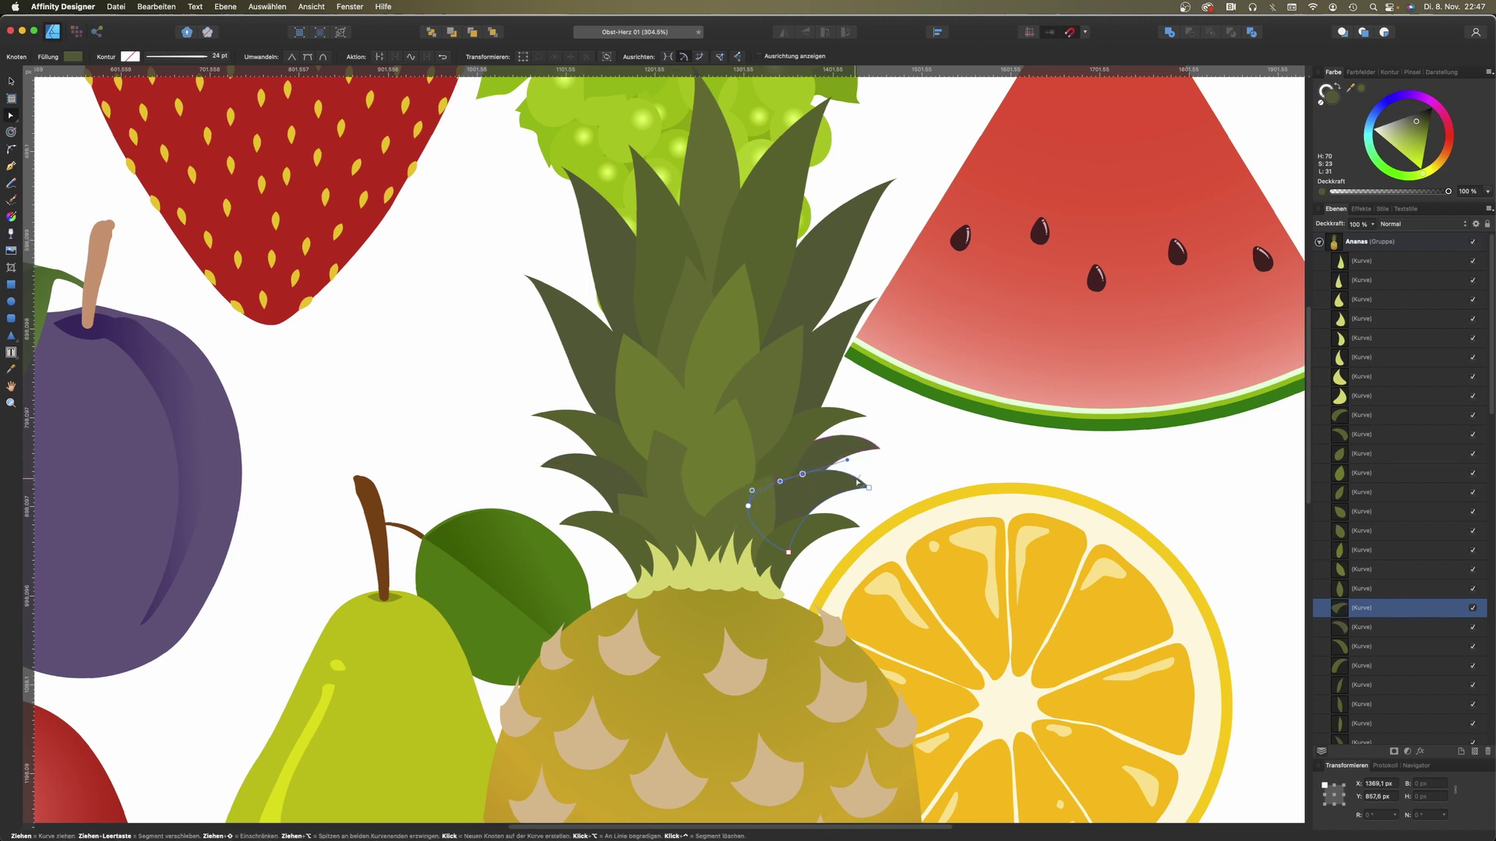
key(Escape)
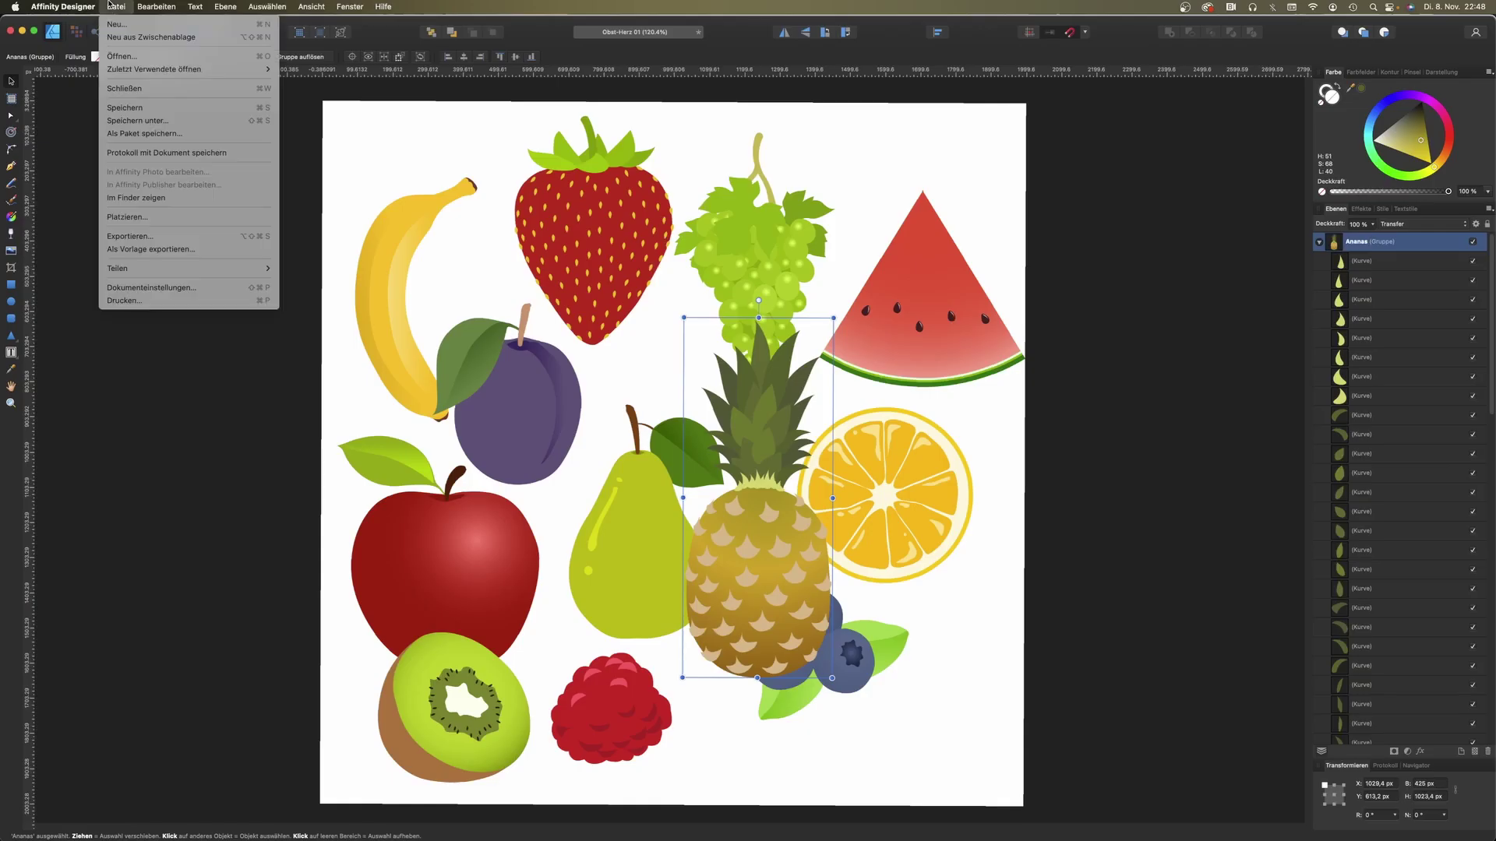
Step: Create a new blank untitled document through Datei > Neu… with default settings
click(117, 24)
click(939, 621)
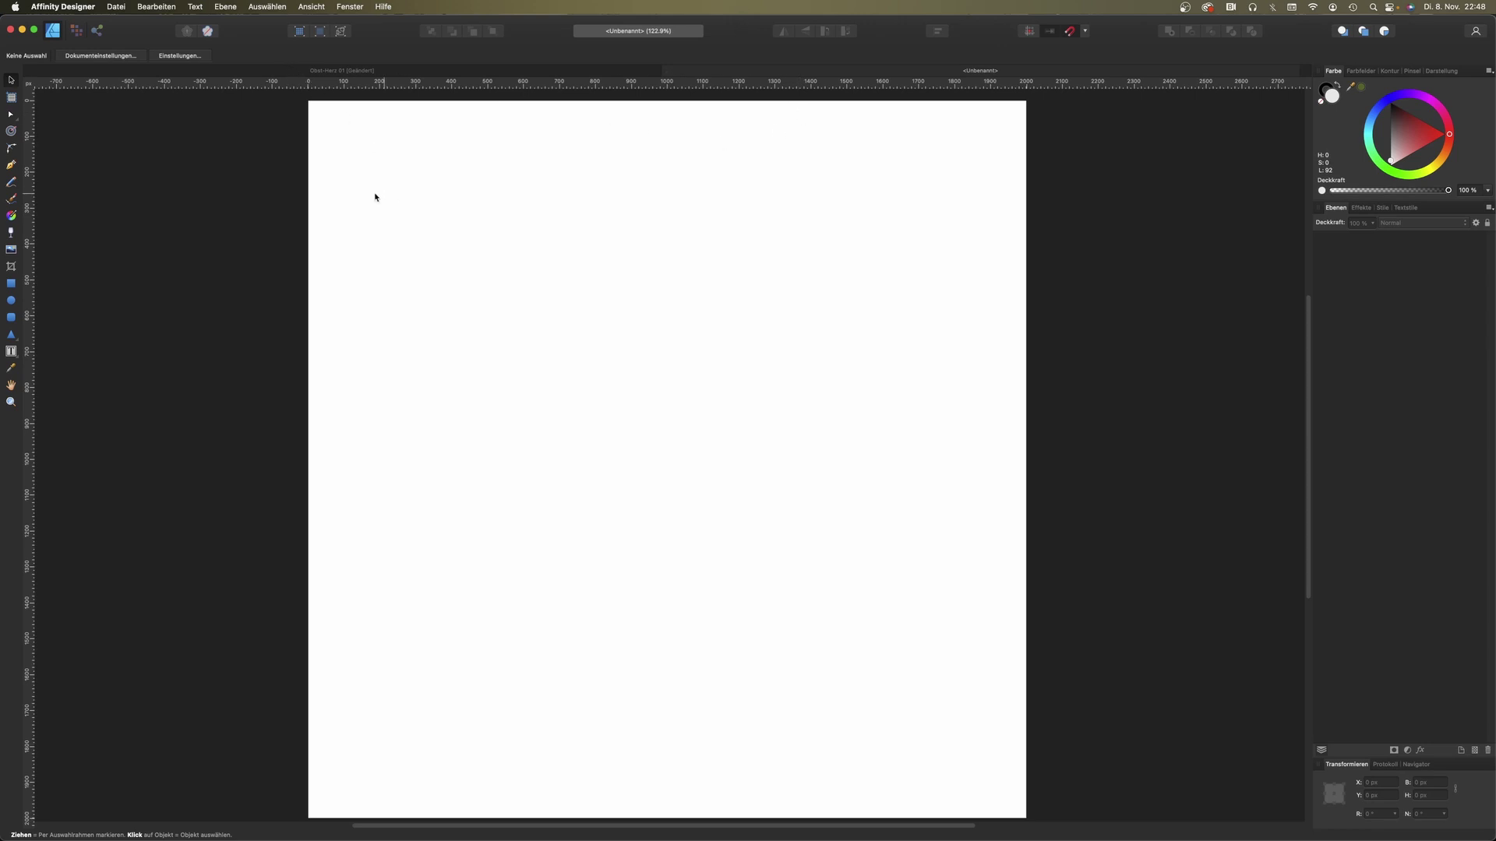
Step: Draw a closed half-heart path with a straight vertical centre edge and curved left side
click(13, 168)
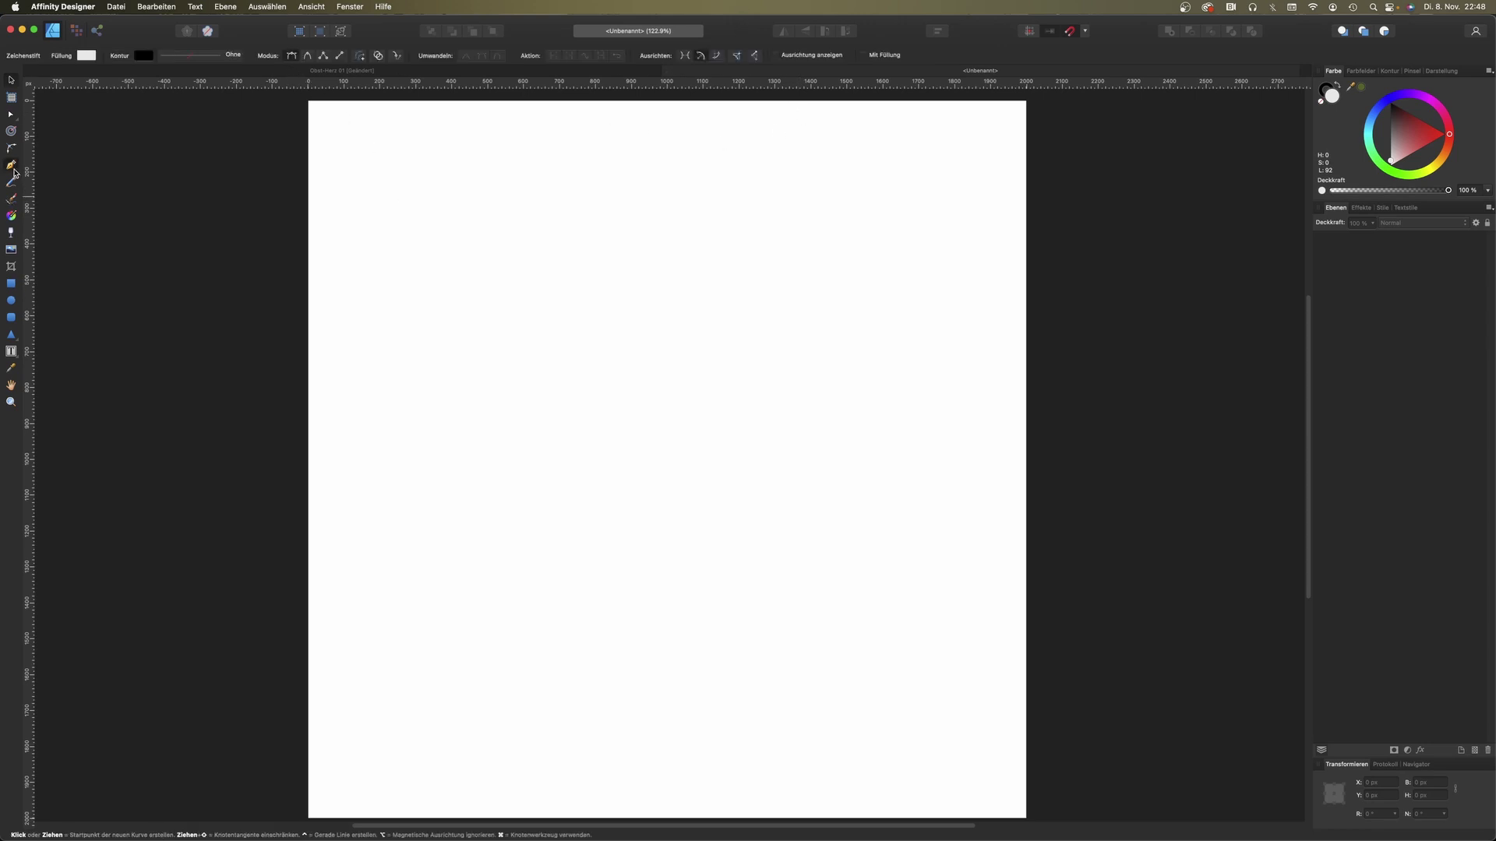
click(649, 656)
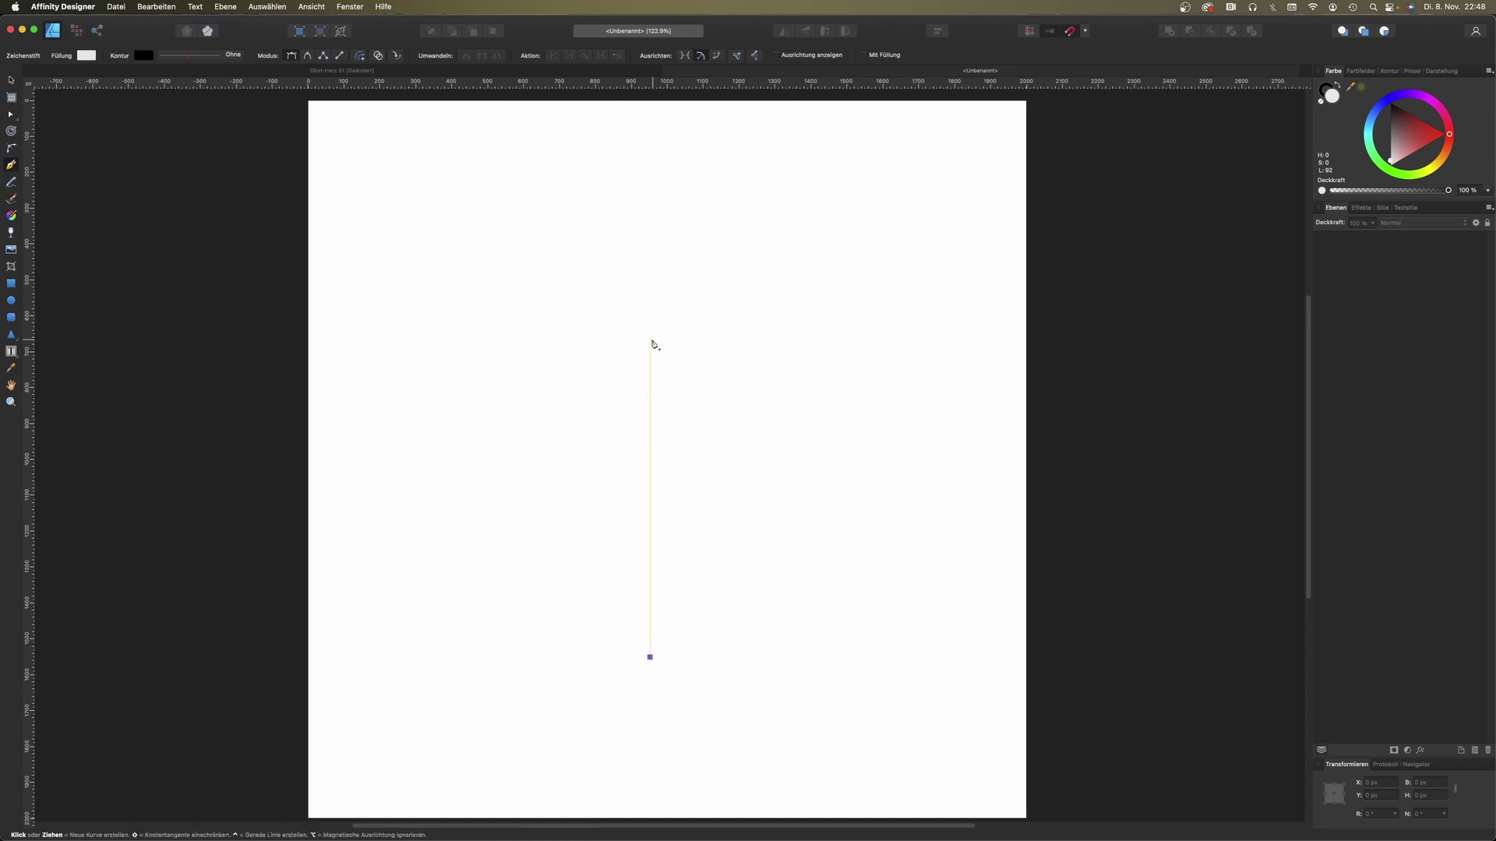
click(650, 364)
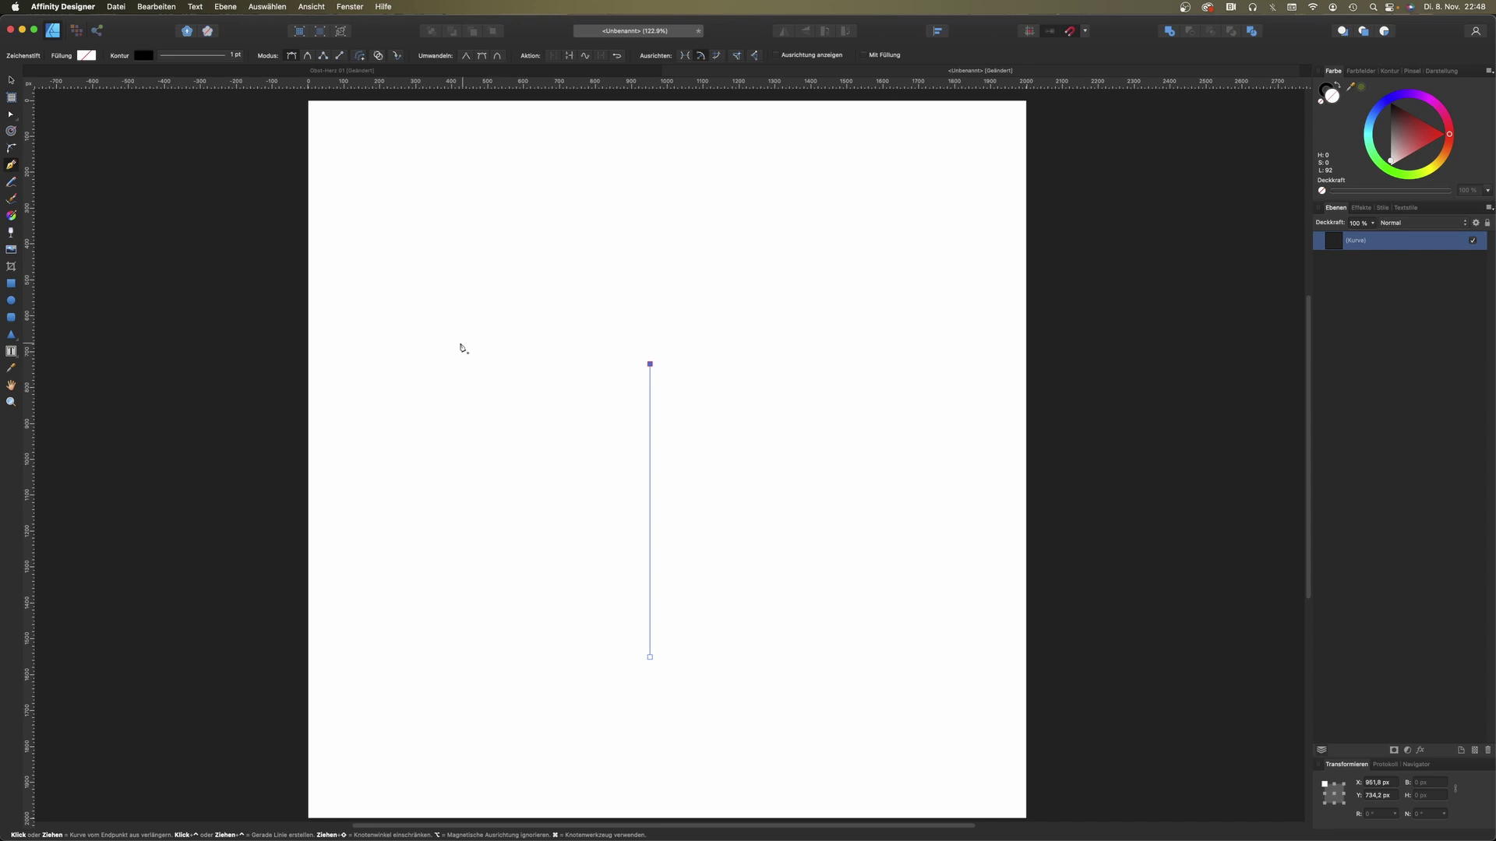
drag(429, 363, 347, 487)
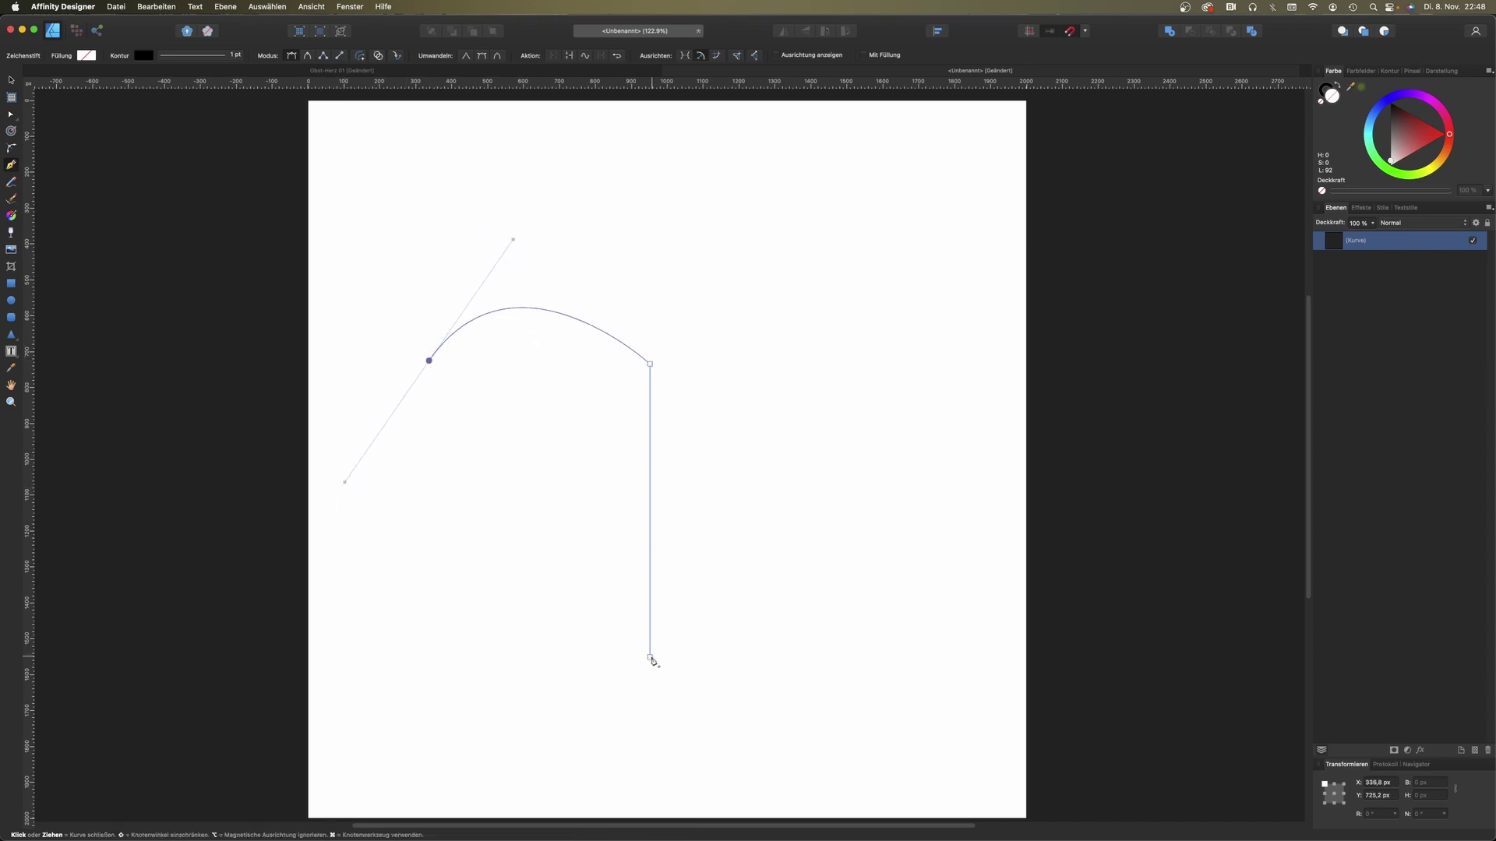
mouse_move(657, 668)
mouse_down()
mouse_move(708, 693)
mouse_move(654, 750)
mouse_up()
key(a)
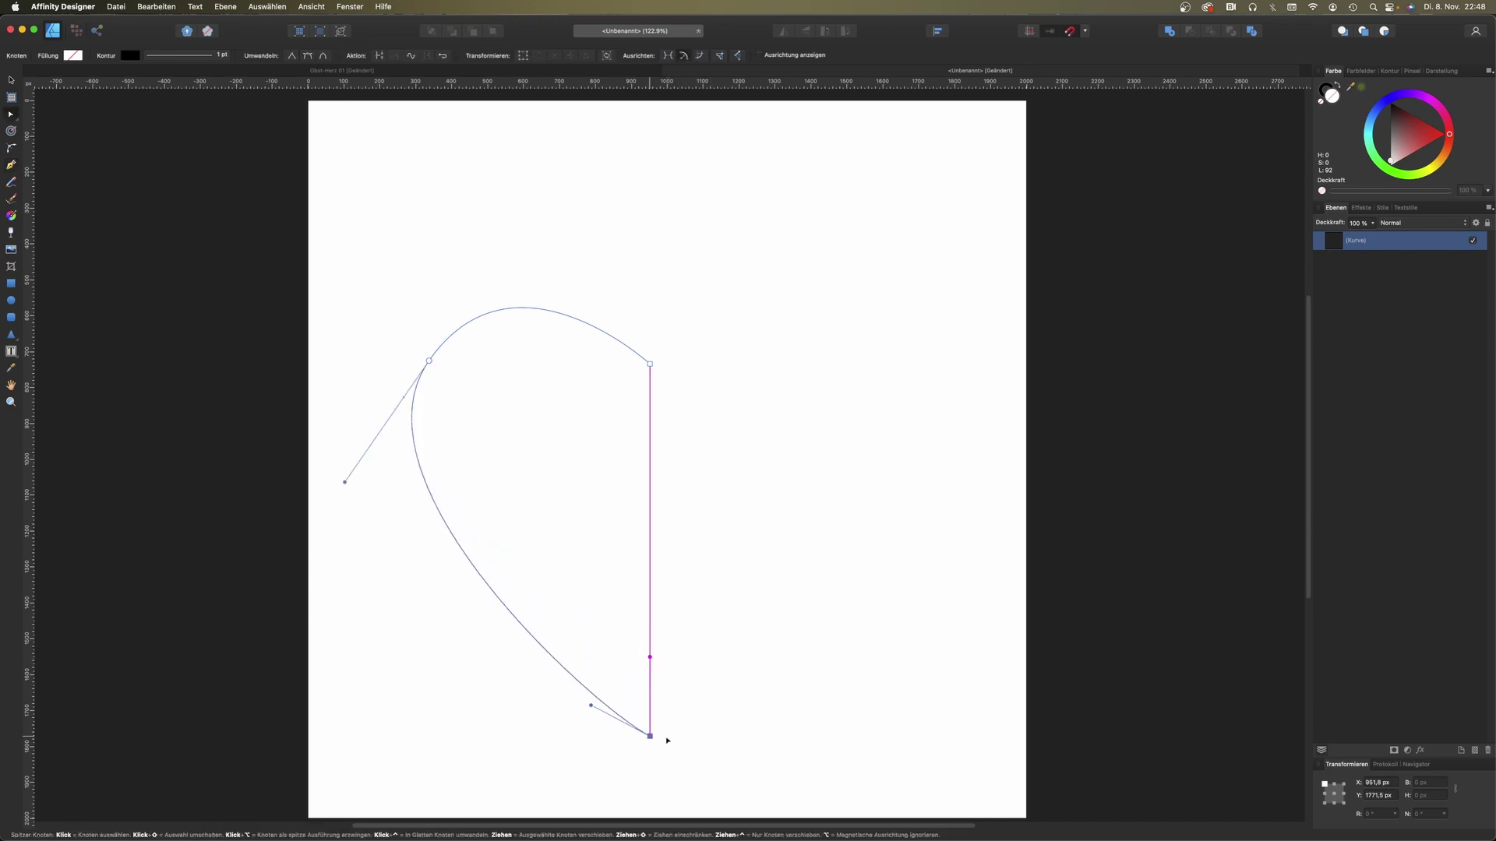
Step: Refine the half-heart's top point and left curves with the Node tool
drag(651, 363, 653, 353)
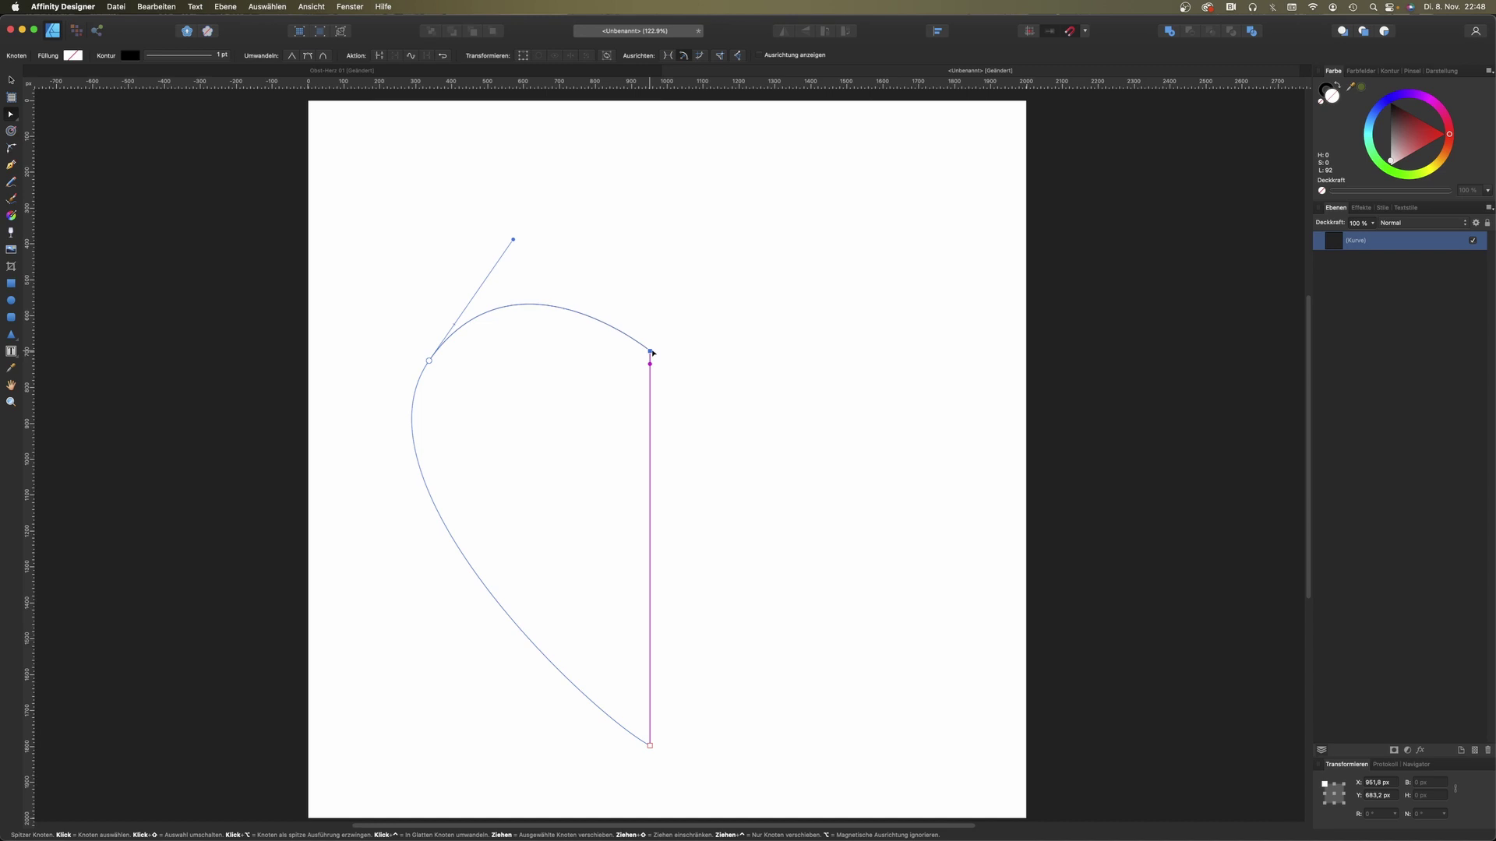
mouse_move(513, 239)
mouse_down()
mouse_move(485, 257)
mouse_move(498, 239)
mouse_up()
drag(429, 365, 320, 530)
click(11, 81)
Step: Fill the half-heart red, duplicate and flip it, and merge both halves with Add
click(1436, 138)
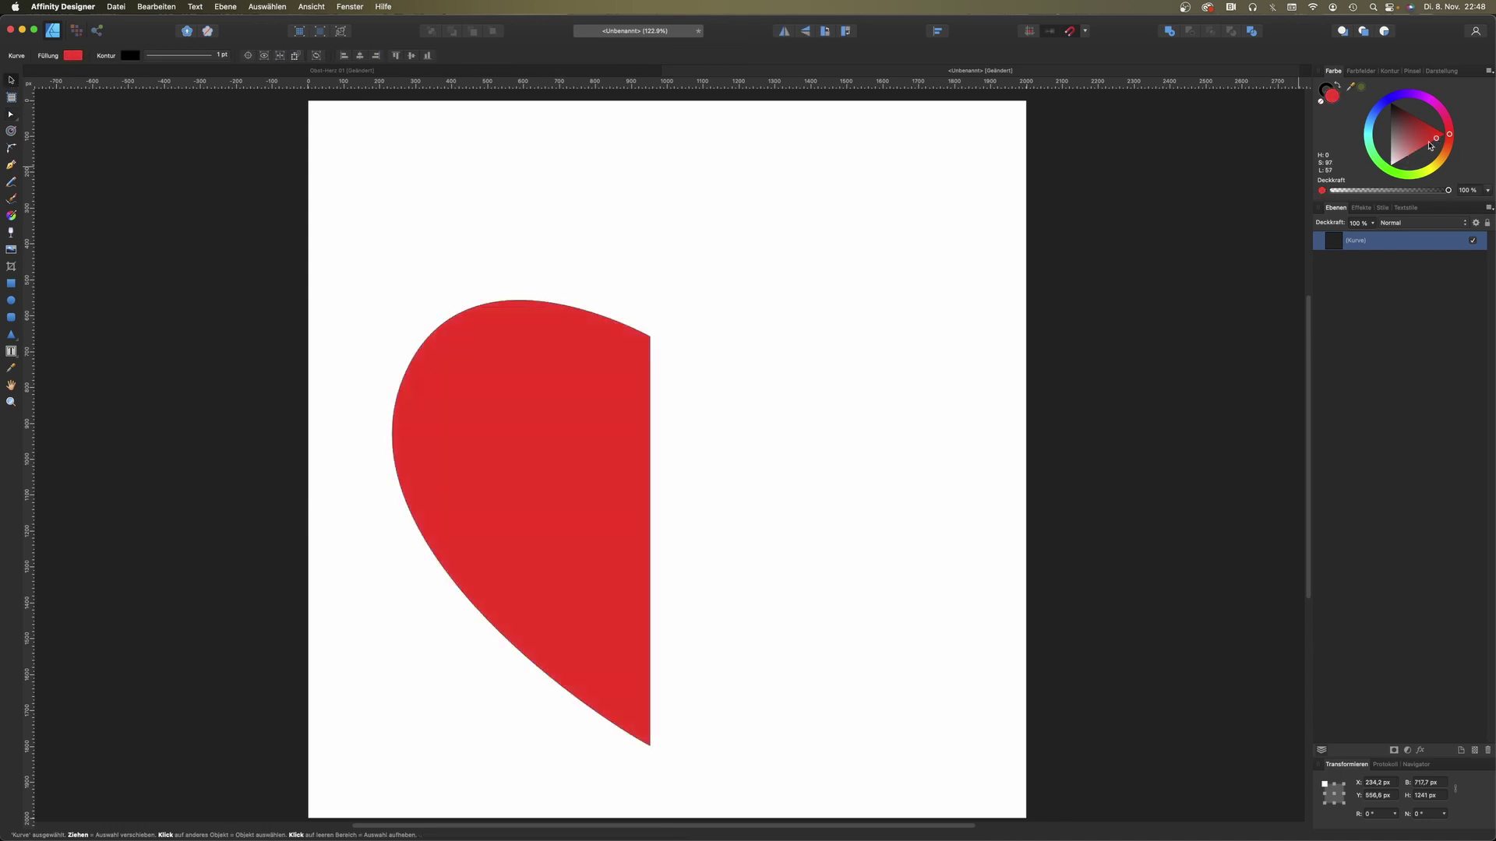
mouse_move(555, 441)
mouse_down()
mouse_move(591, 394)
mouse_move(926, 409)
mouse_up()
key(super+j)
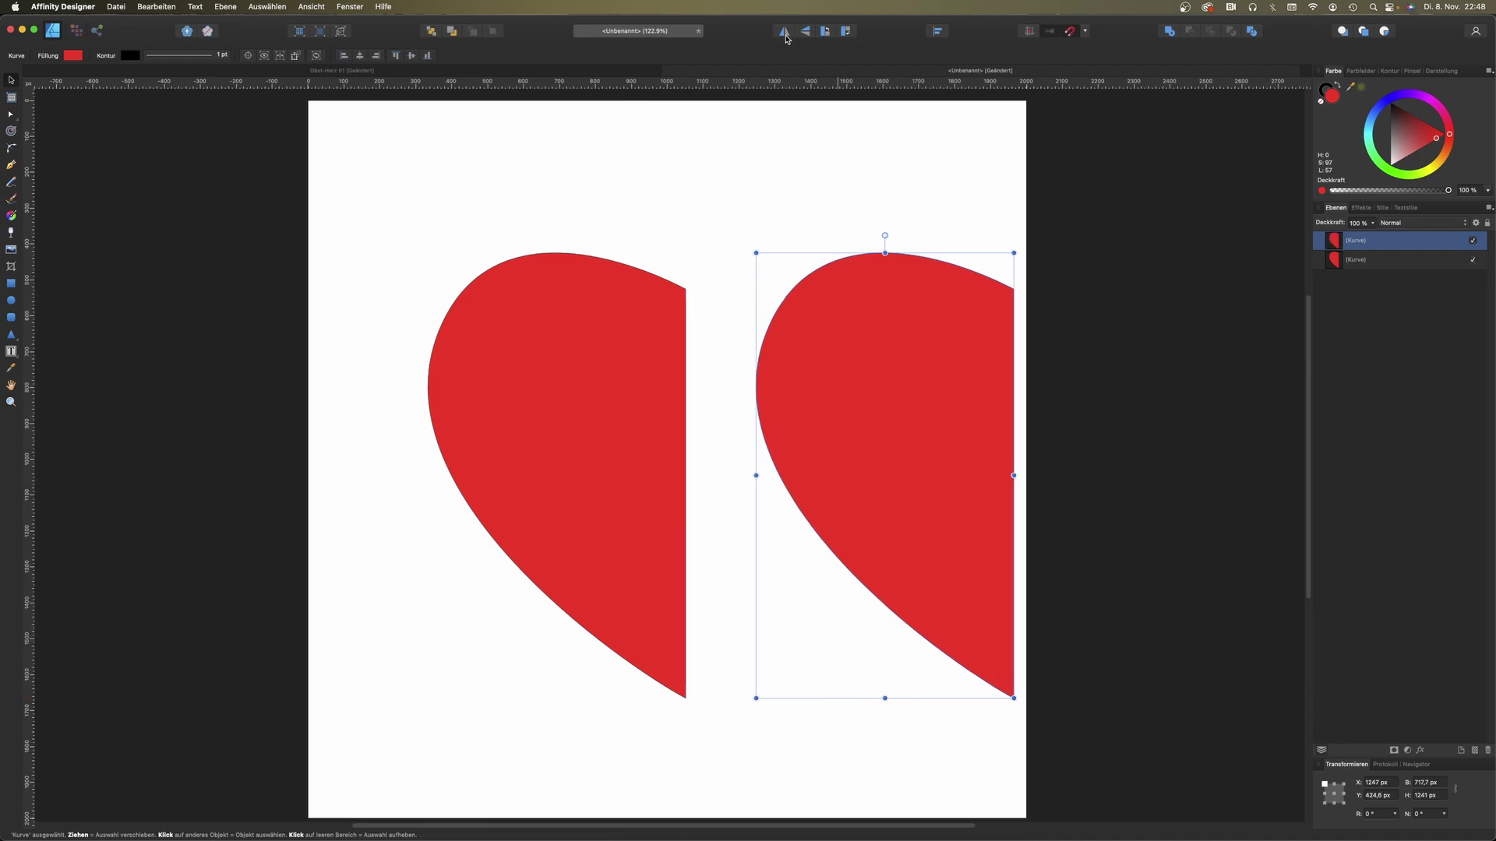
click(785, 32)
drag(881, 365, 810, 364)
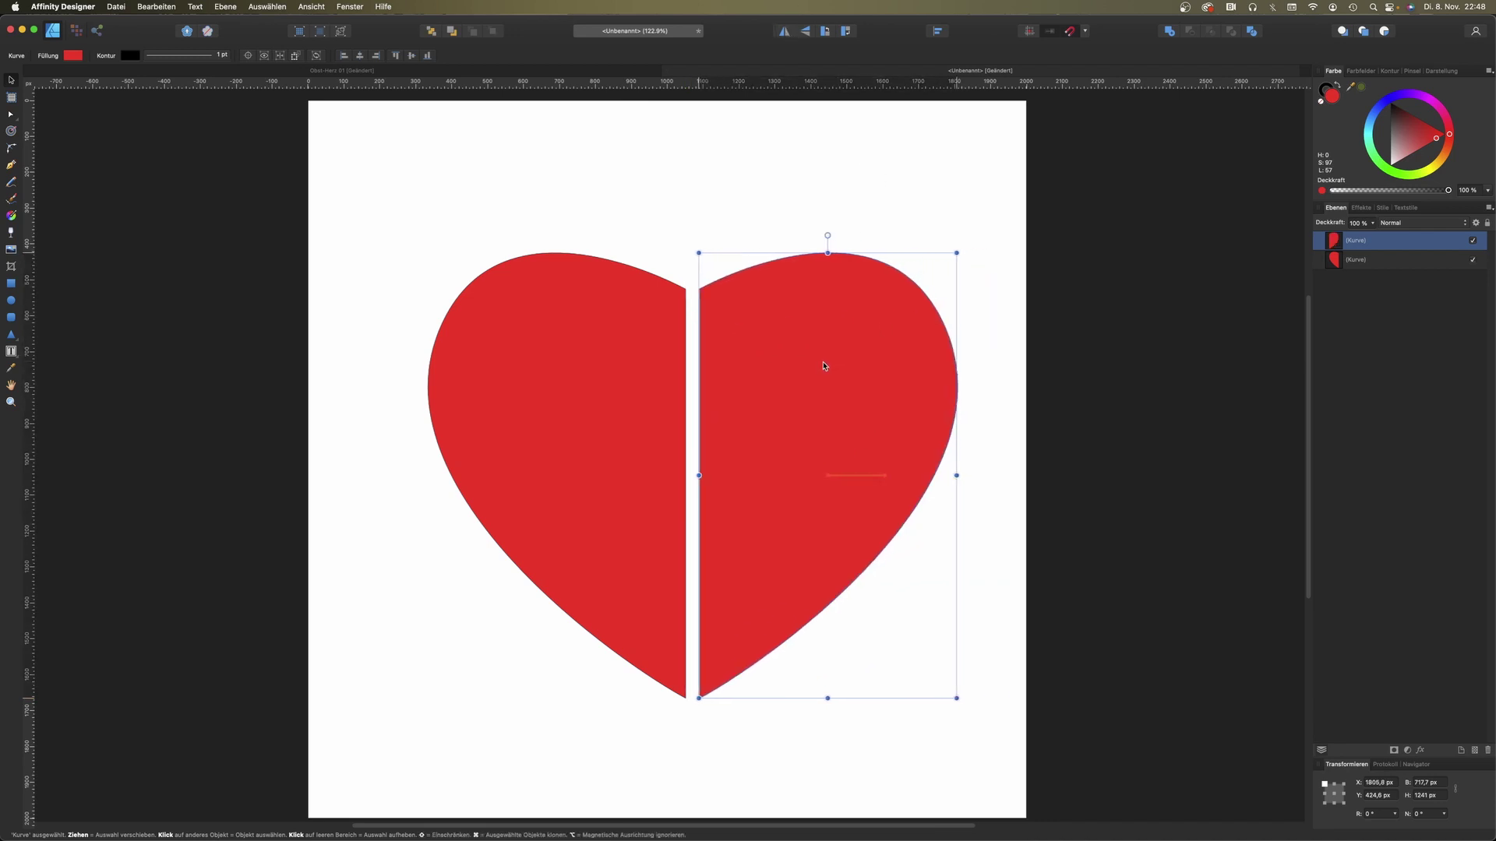
drag(425, 196, 1065, 828)
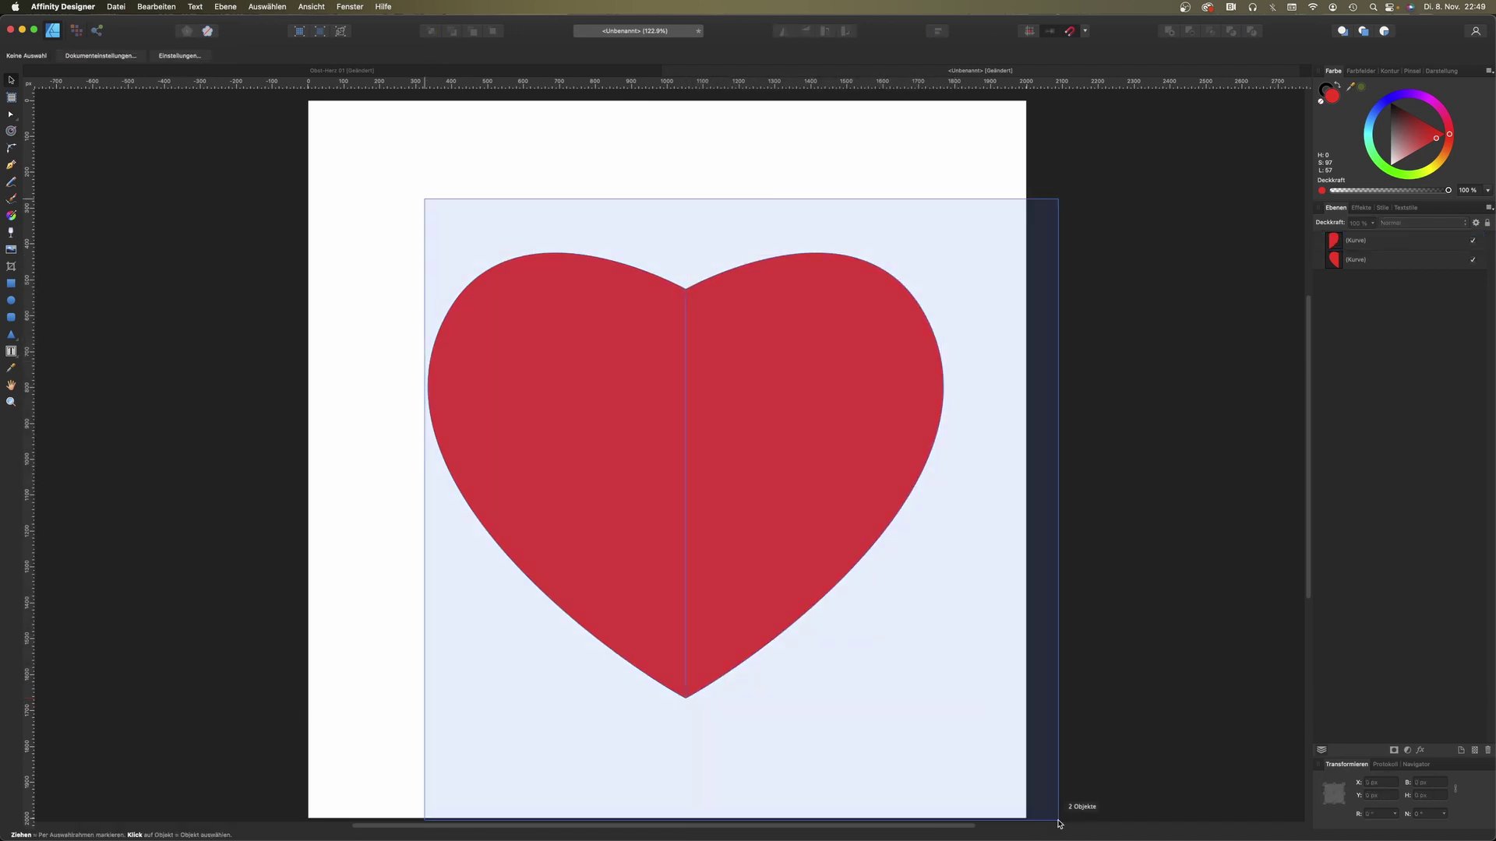
click(1170, 33)
Step: Close the notch at the merged heart's top centre with the Node tool
click(1103, 360)
drag(811, 441, 794, 445)
key(a)
click(668, 309)
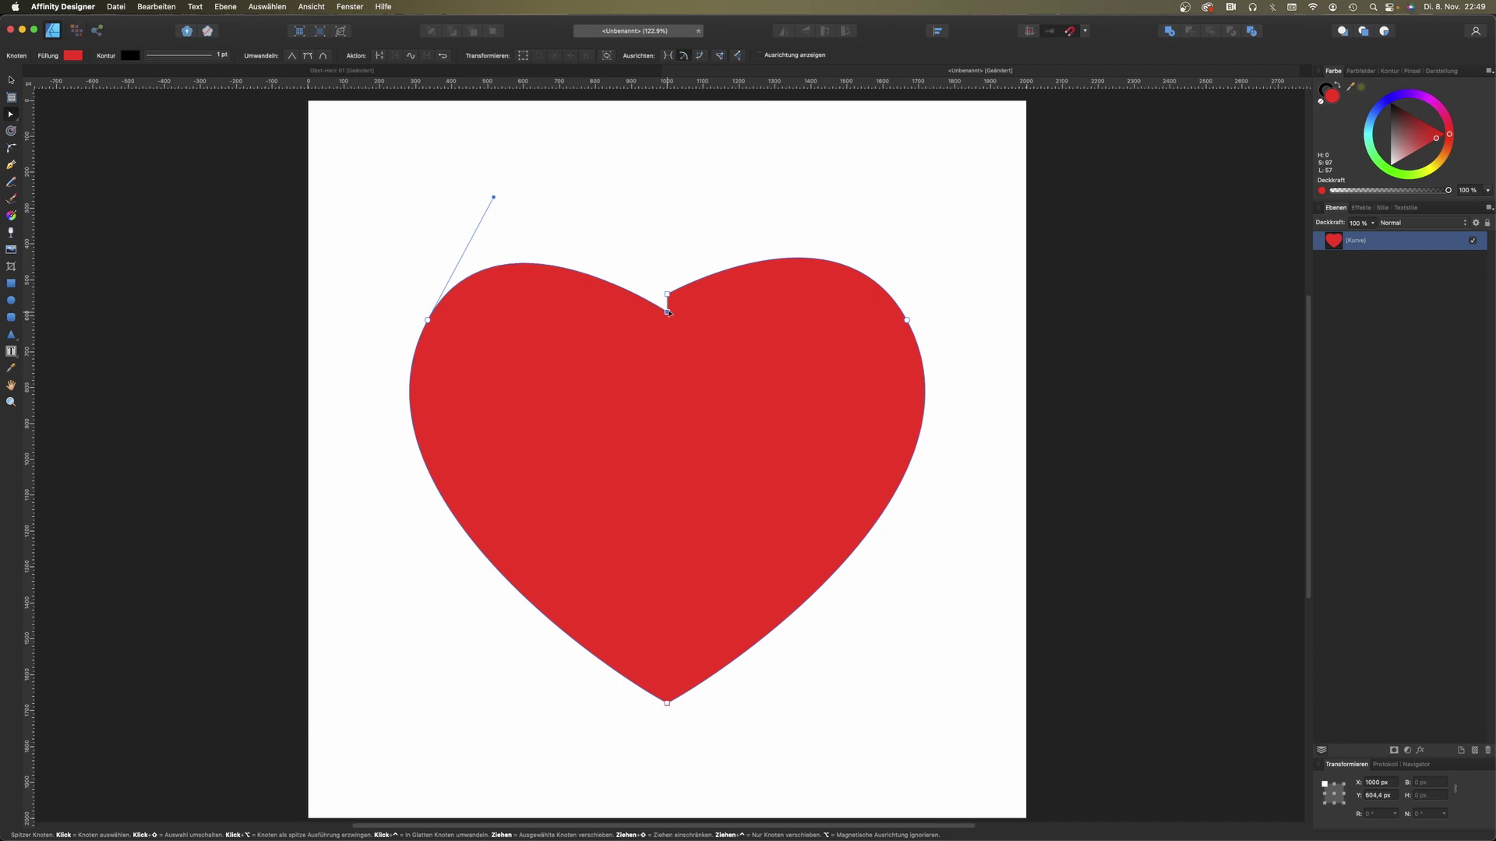
drag(668, 312, 666, 304)
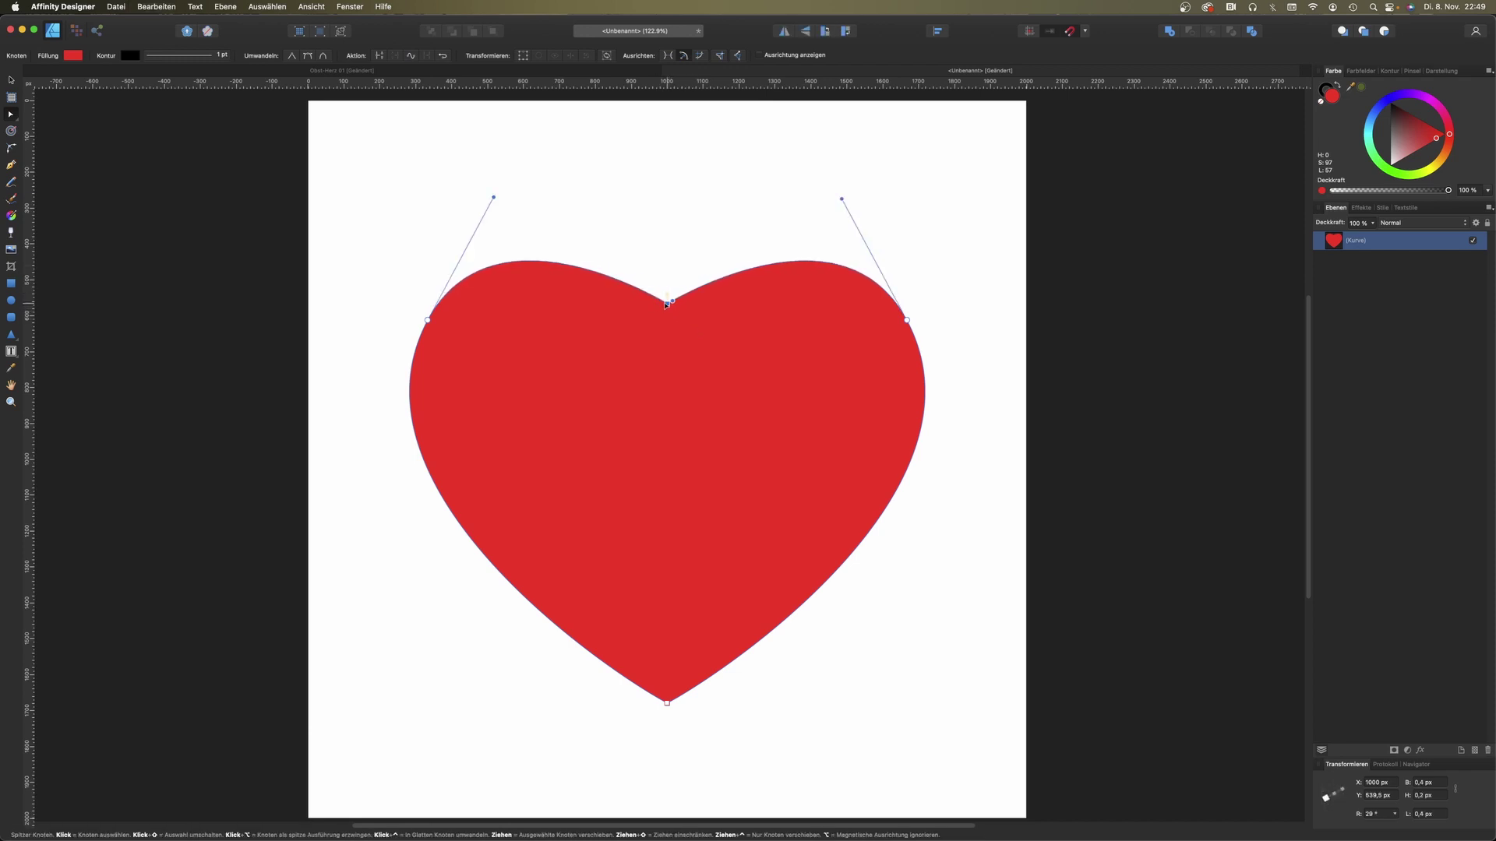
click(1174, 388)
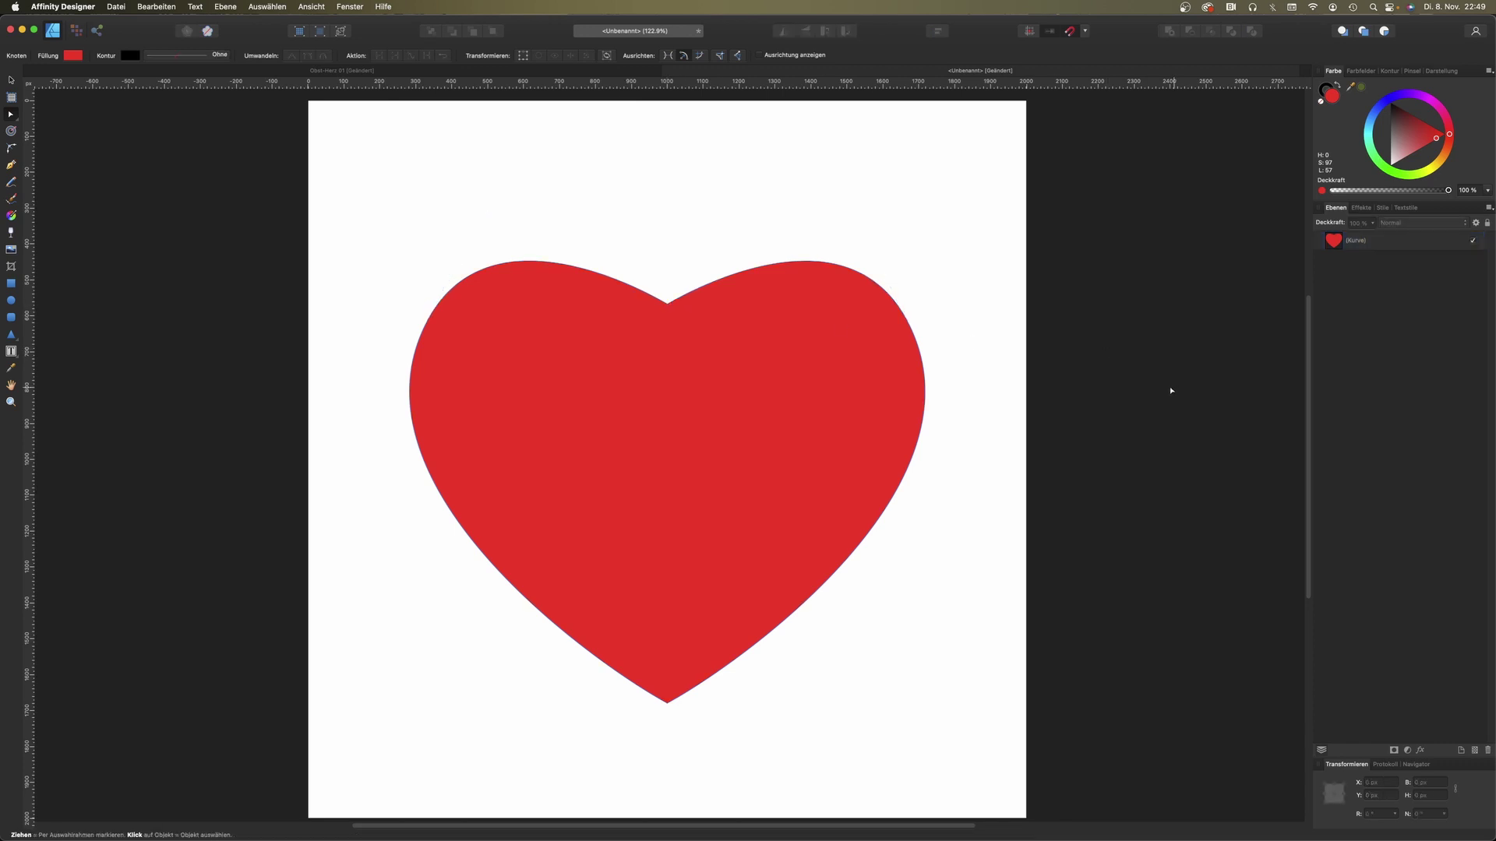
Step: Enlarge the red heart from its top-right corner and move it up slightly
click(12, 81)
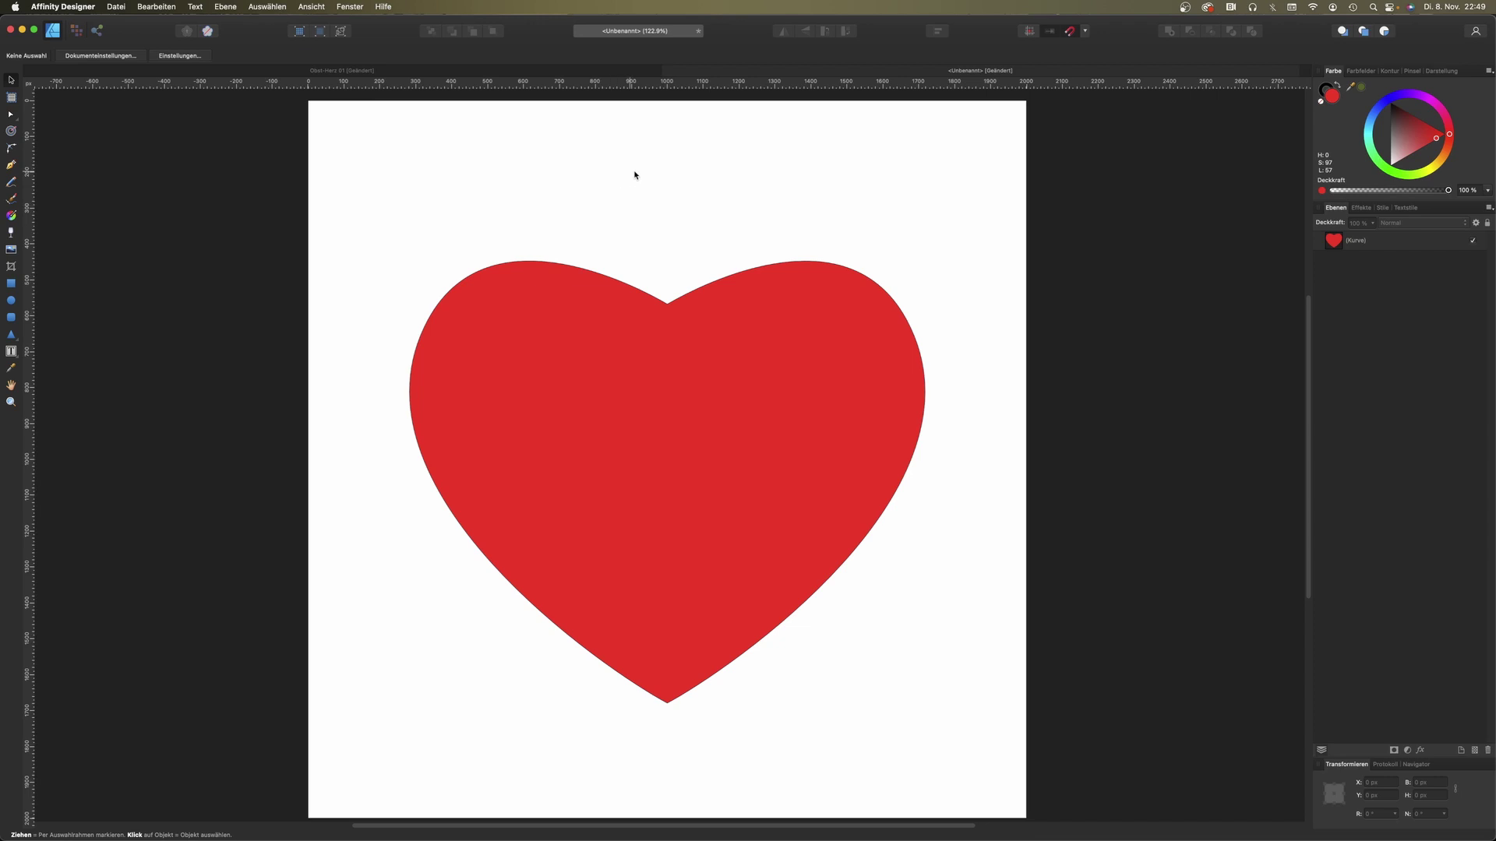
click(713, 300)
drag(926, 259, 950, 236)
mouse_move(852, 337)
mouse_down()
mouse_move(853, 319)
mouse_move(852, 349)
mouse_move(851, 312)
mouse_up()
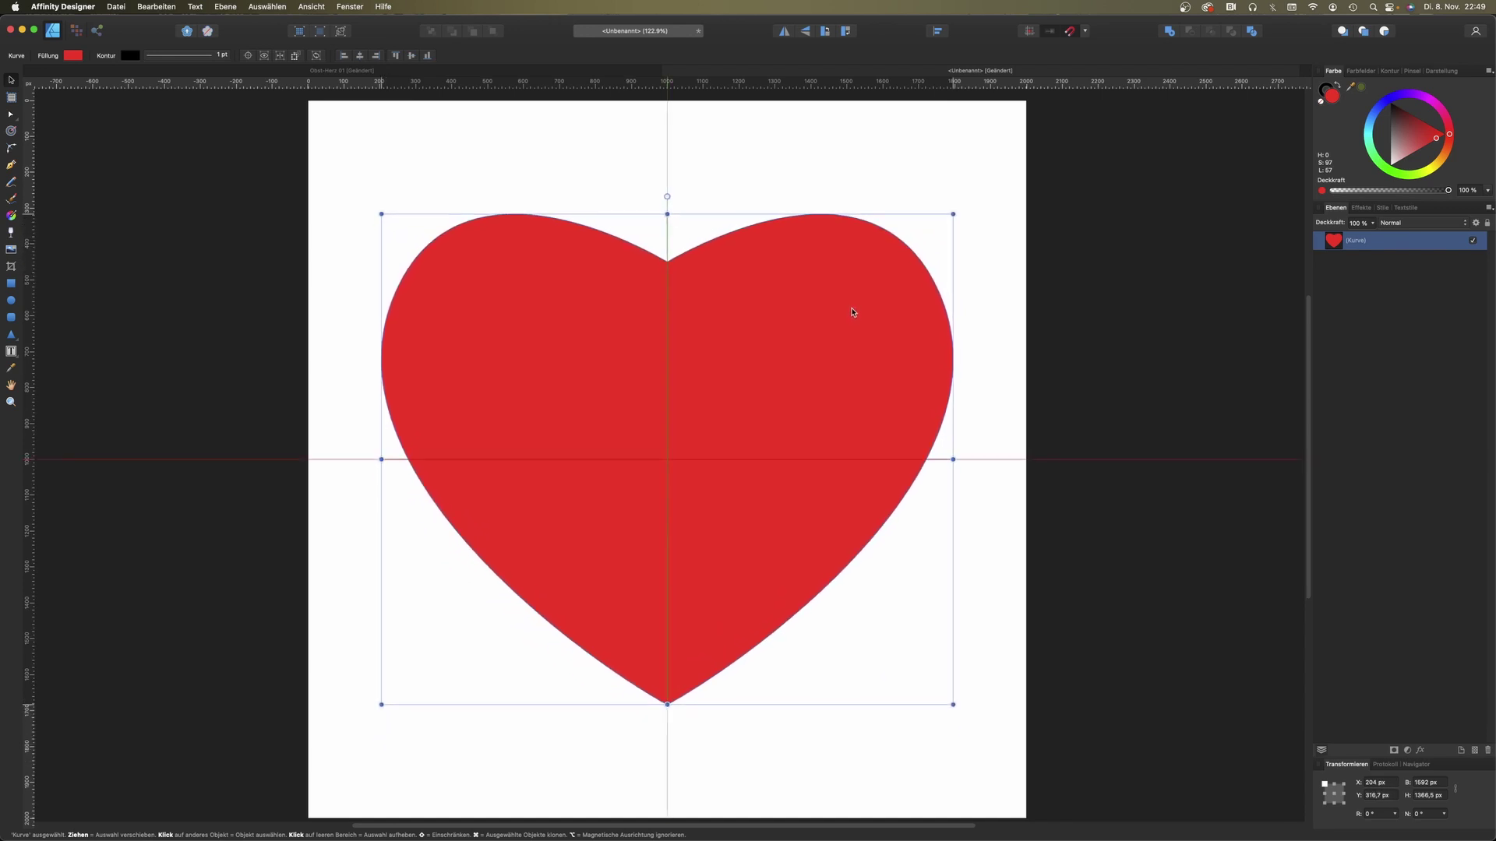
Step: Switch to the Obst-Herz 01 document and select all twelve fruits
click(1089, 380)
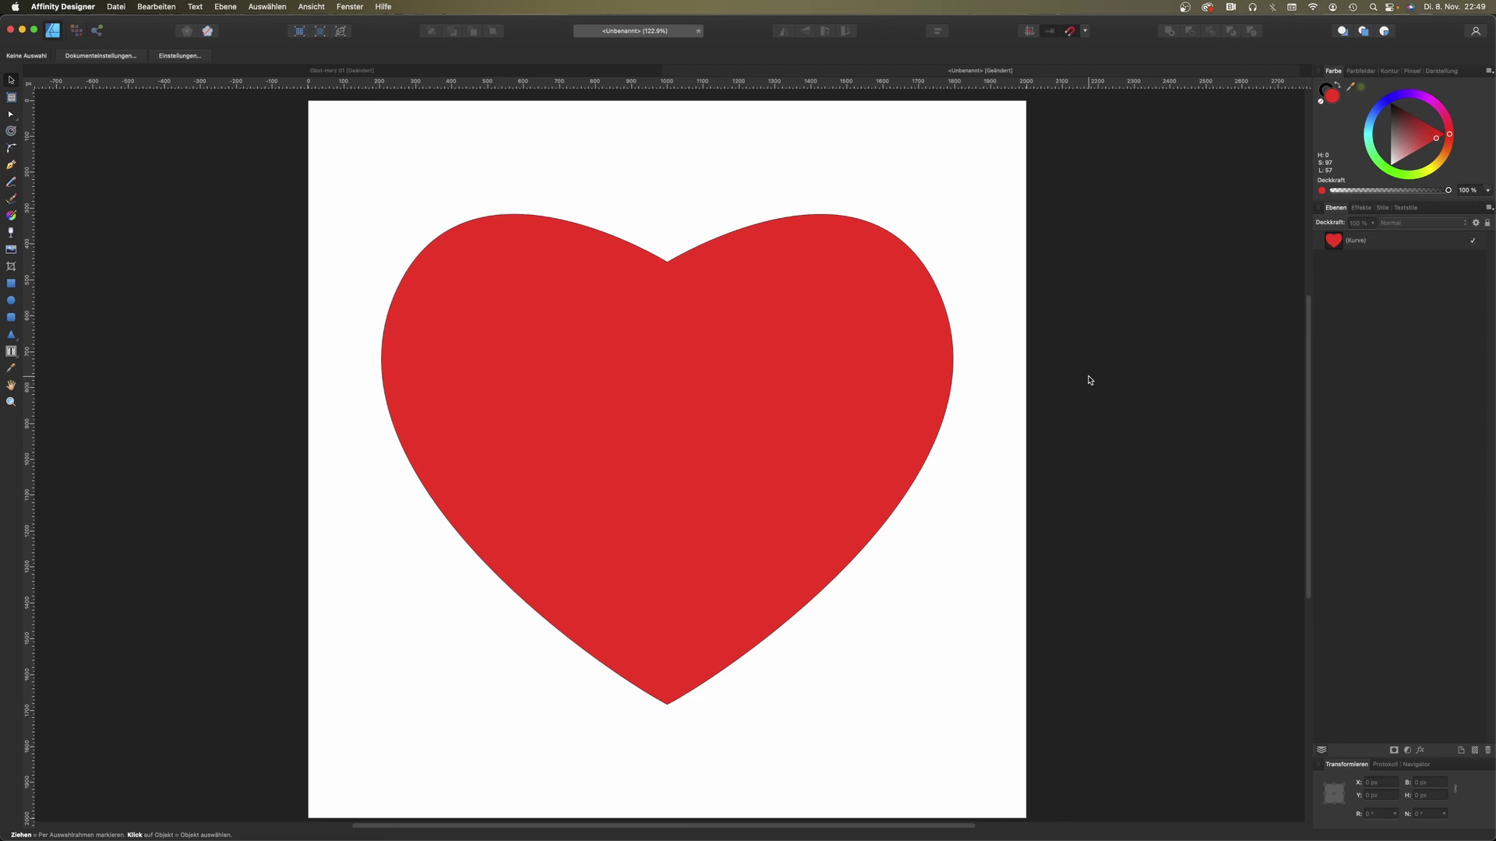
click(475, 74)
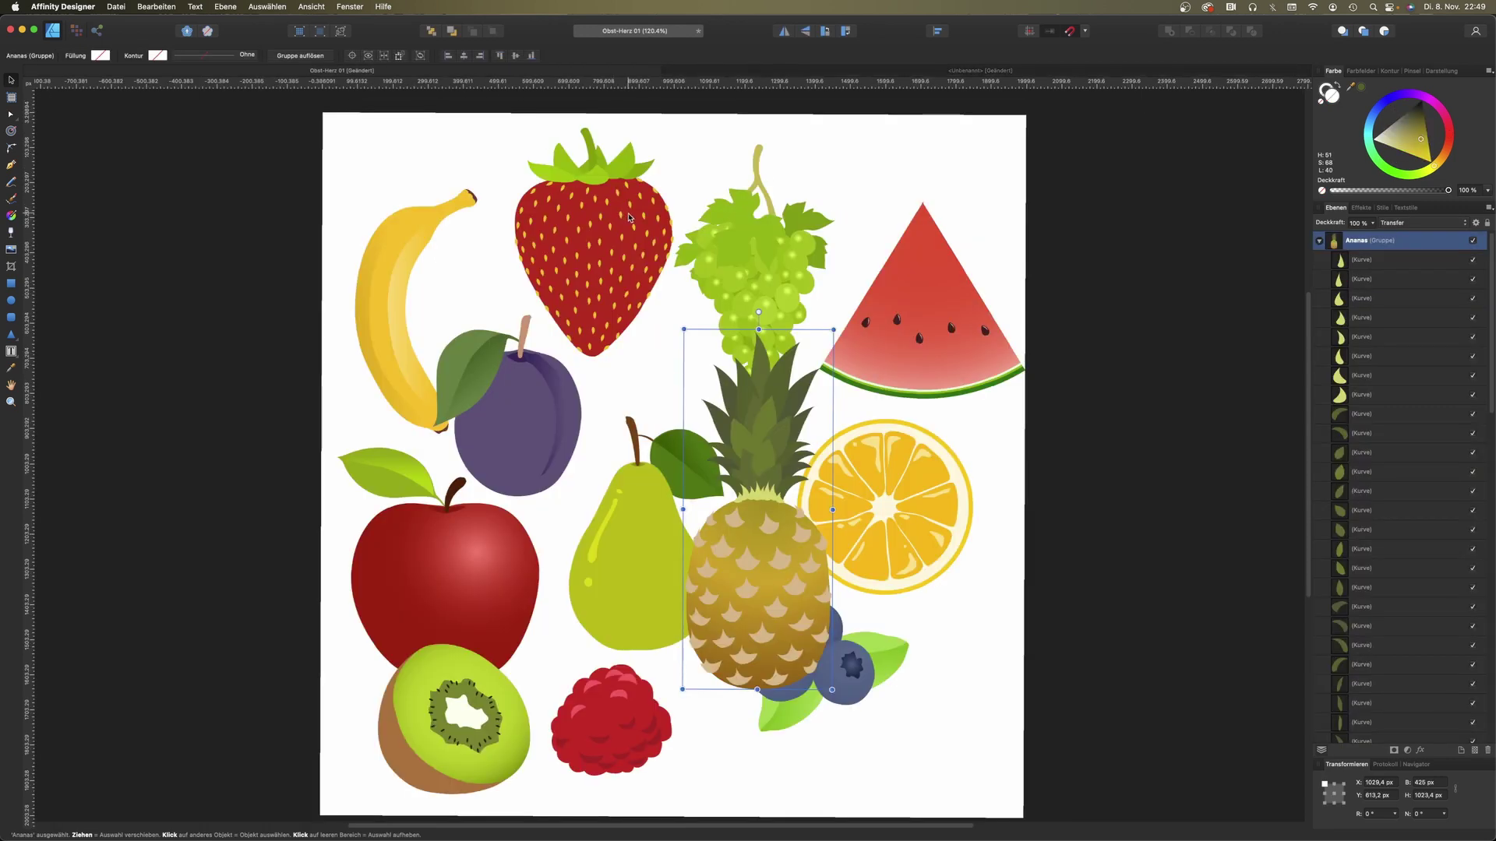
key(super+a)
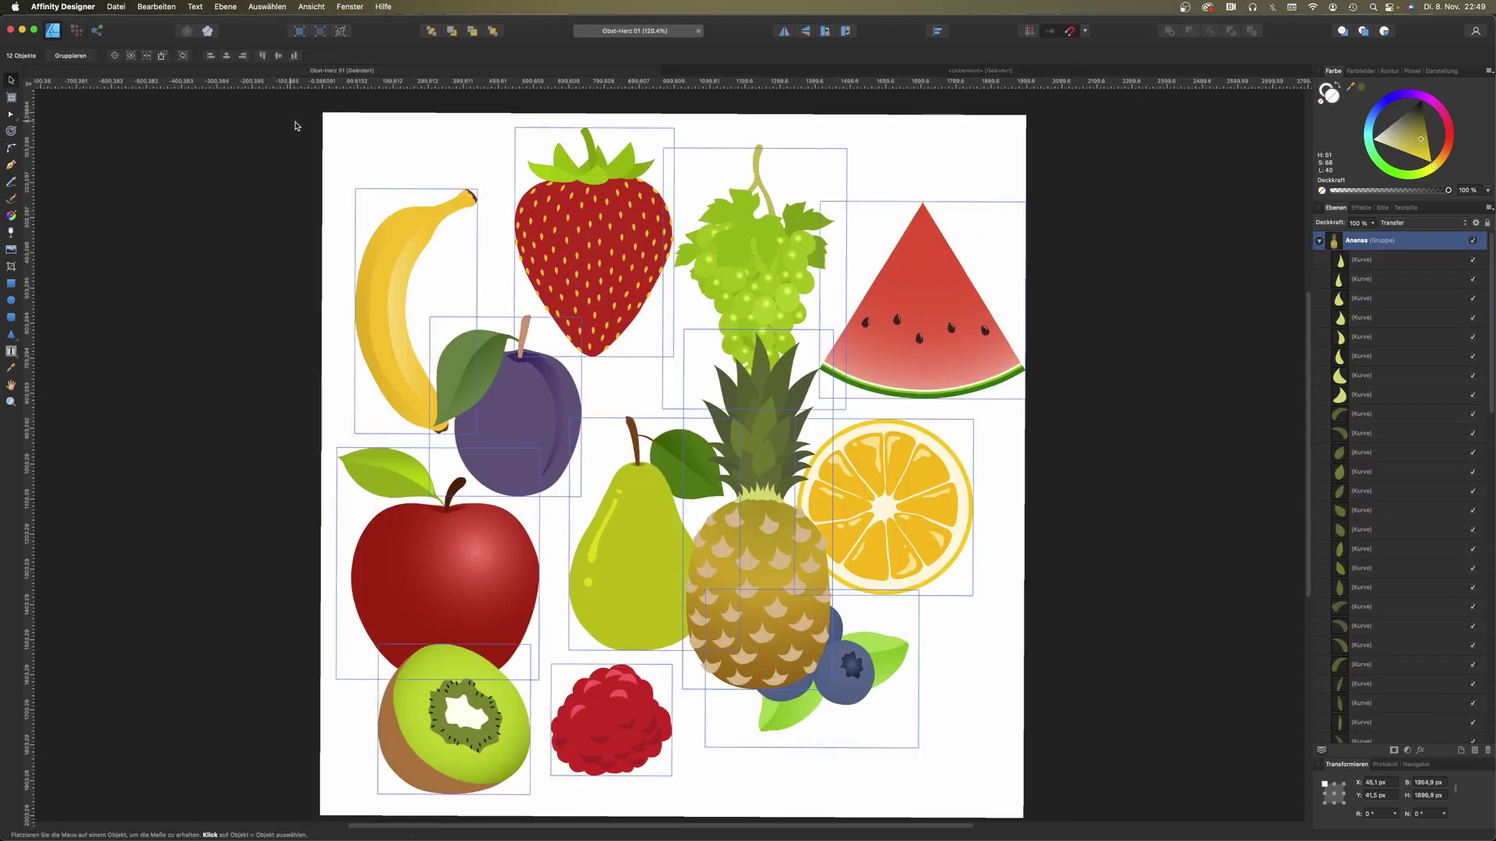
Step: Paste the fruits into the untitled heart document, hiding every group except the pineapple
click(1320, 241)
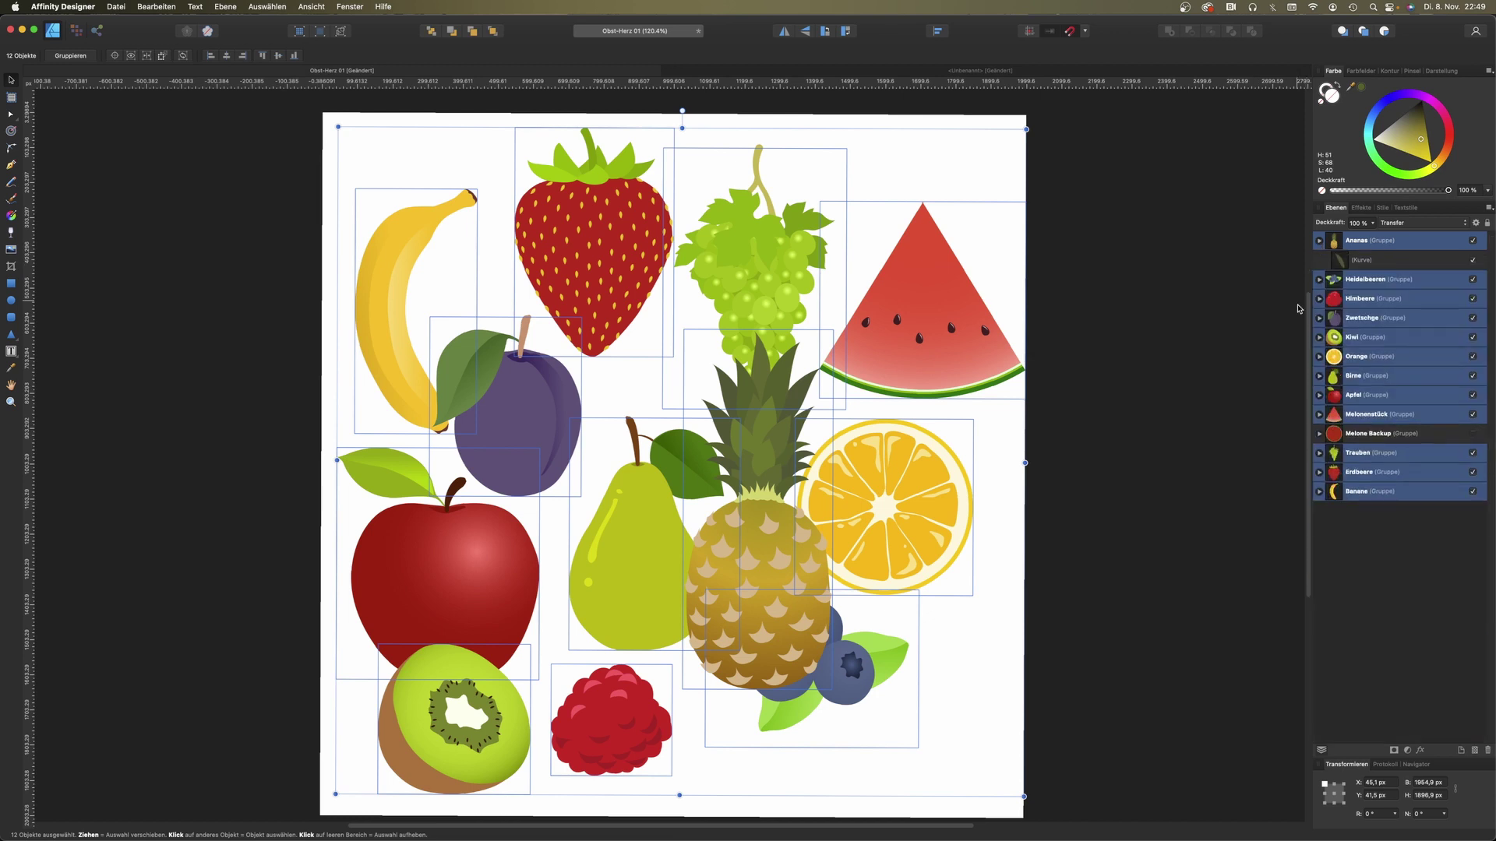
click(716, 72)
key(super+v)
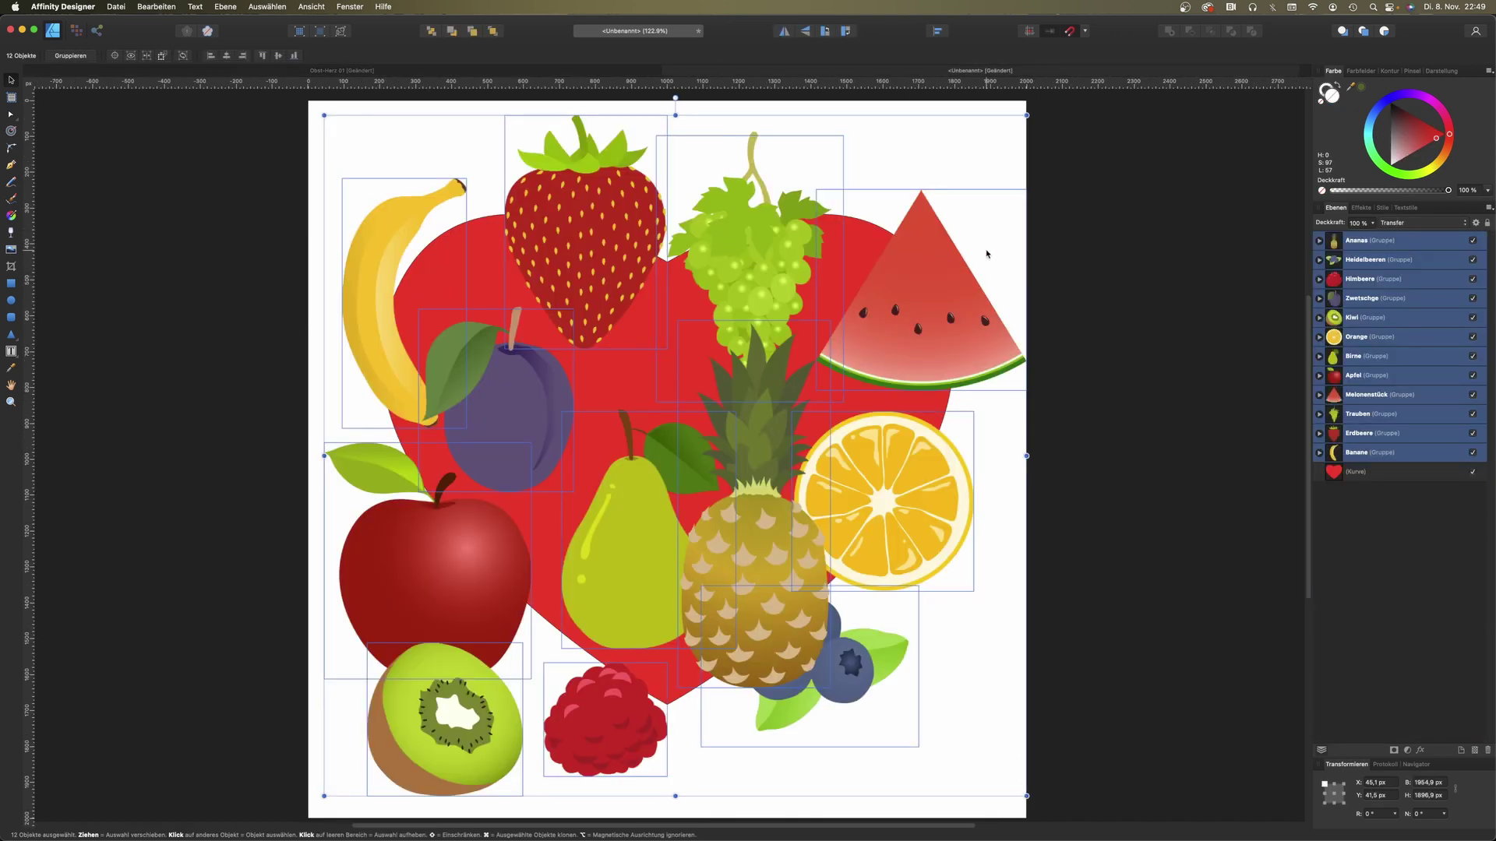
click(1473, 260)
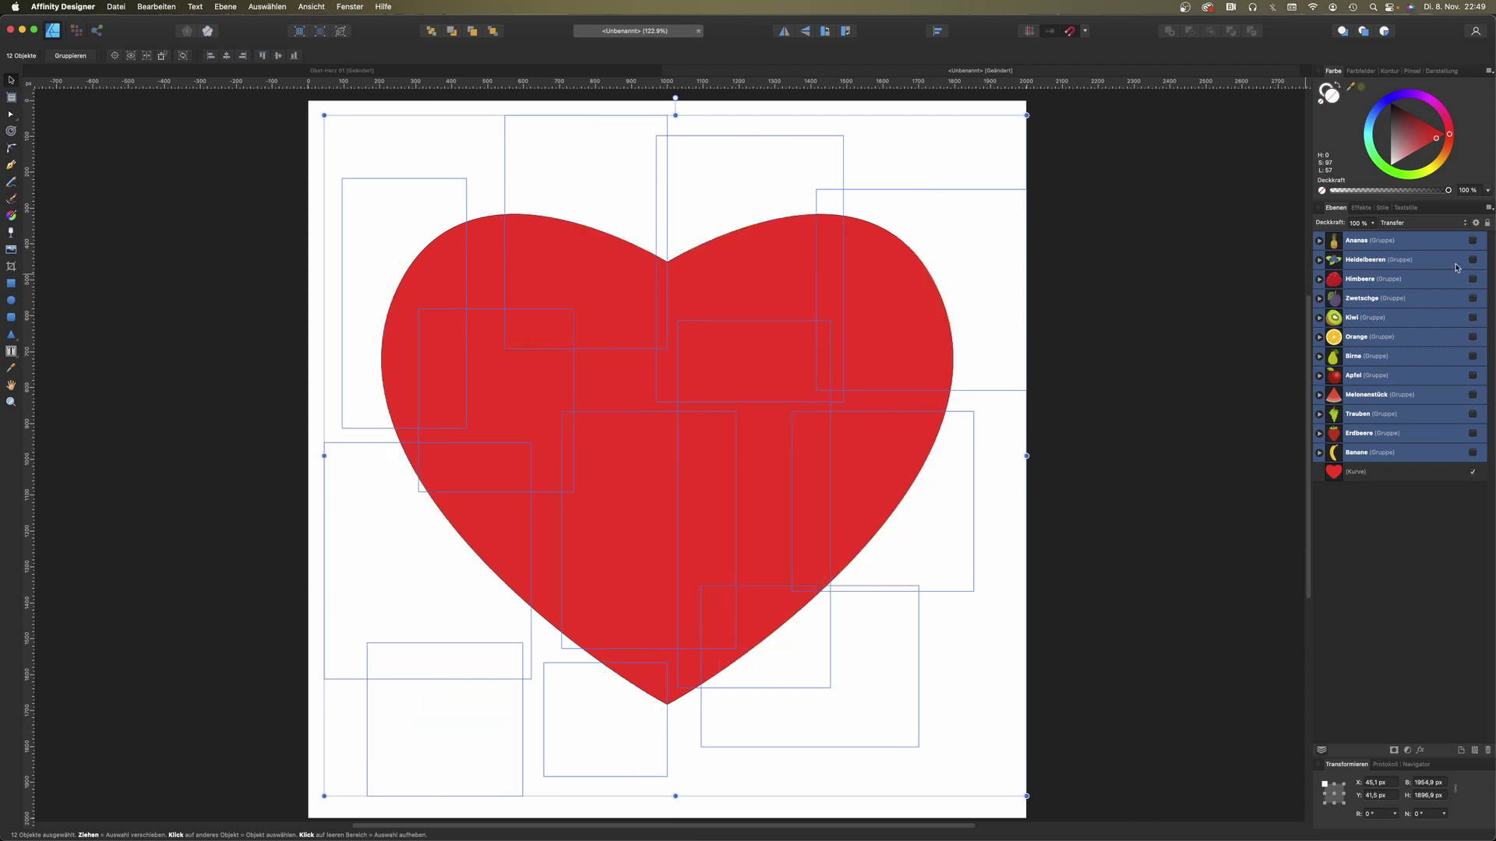
click(1472, 242)
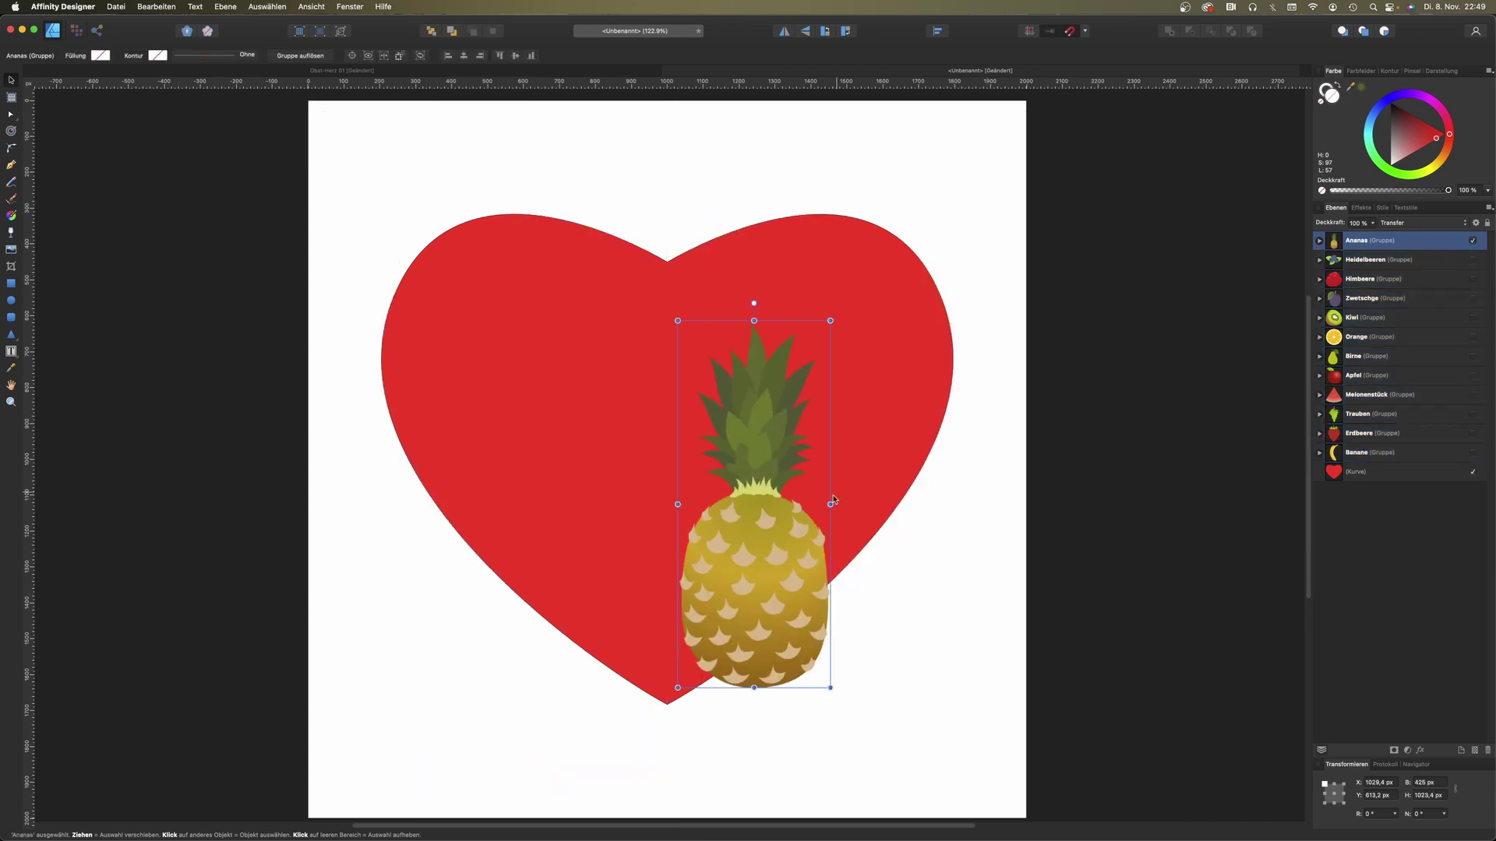
Step: Shrink the pineapple and place it at the heart's bottom centre
drag(833, 499, 767, 448)
drag(765, 270, 717, 384)
mouse_move(677, 525)
mouse_down()
mouse_move(679, 484)
mouse_move(684, 584)
mouse_up()
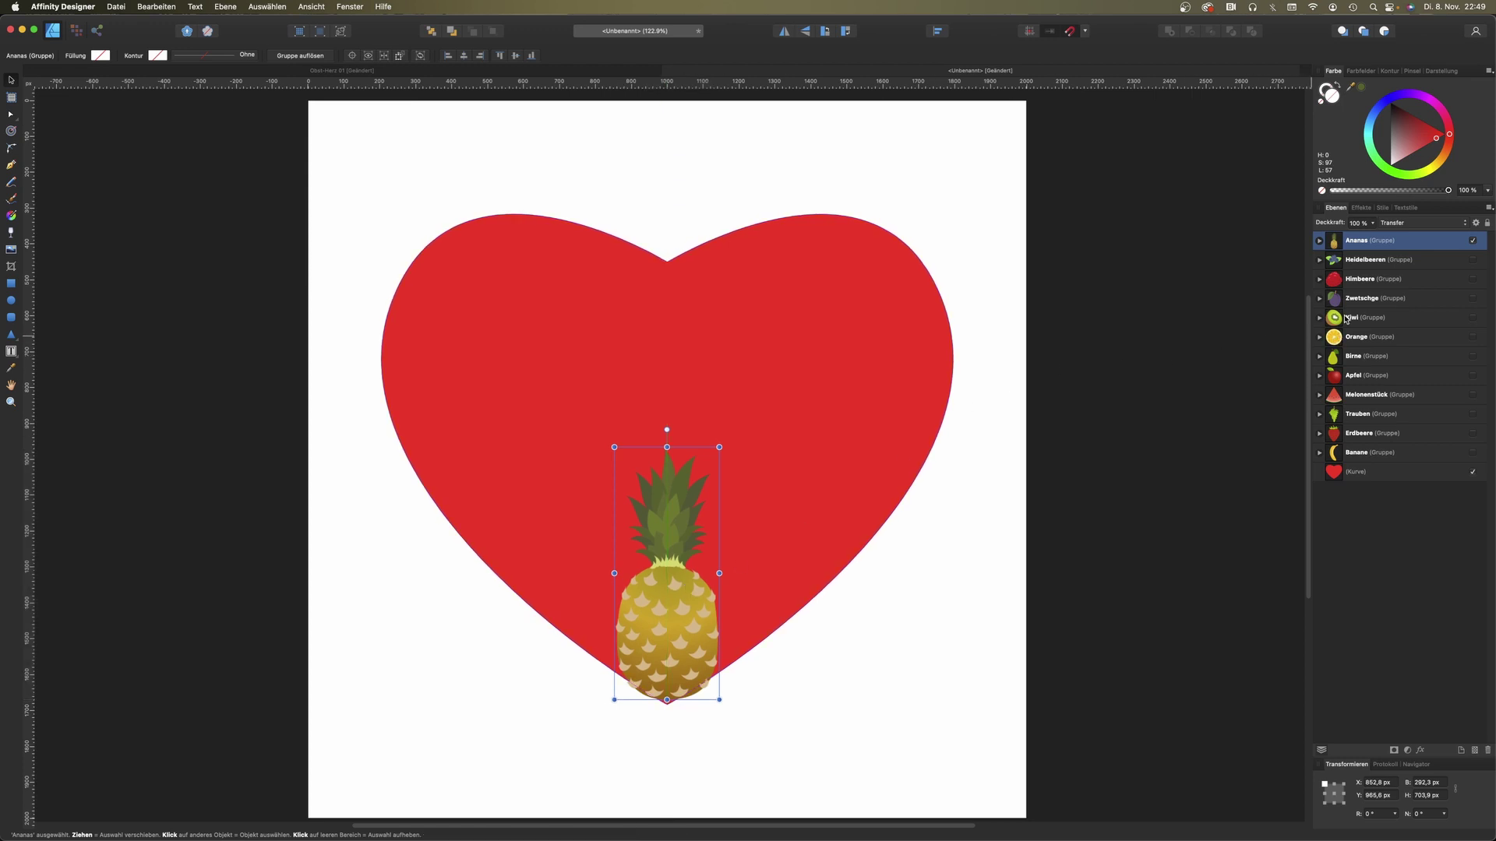
Step: Show the blueberries, shrink them near the heart's lower edge and tilt them 11.3°
click(1414, 259)
click(1473, 260)
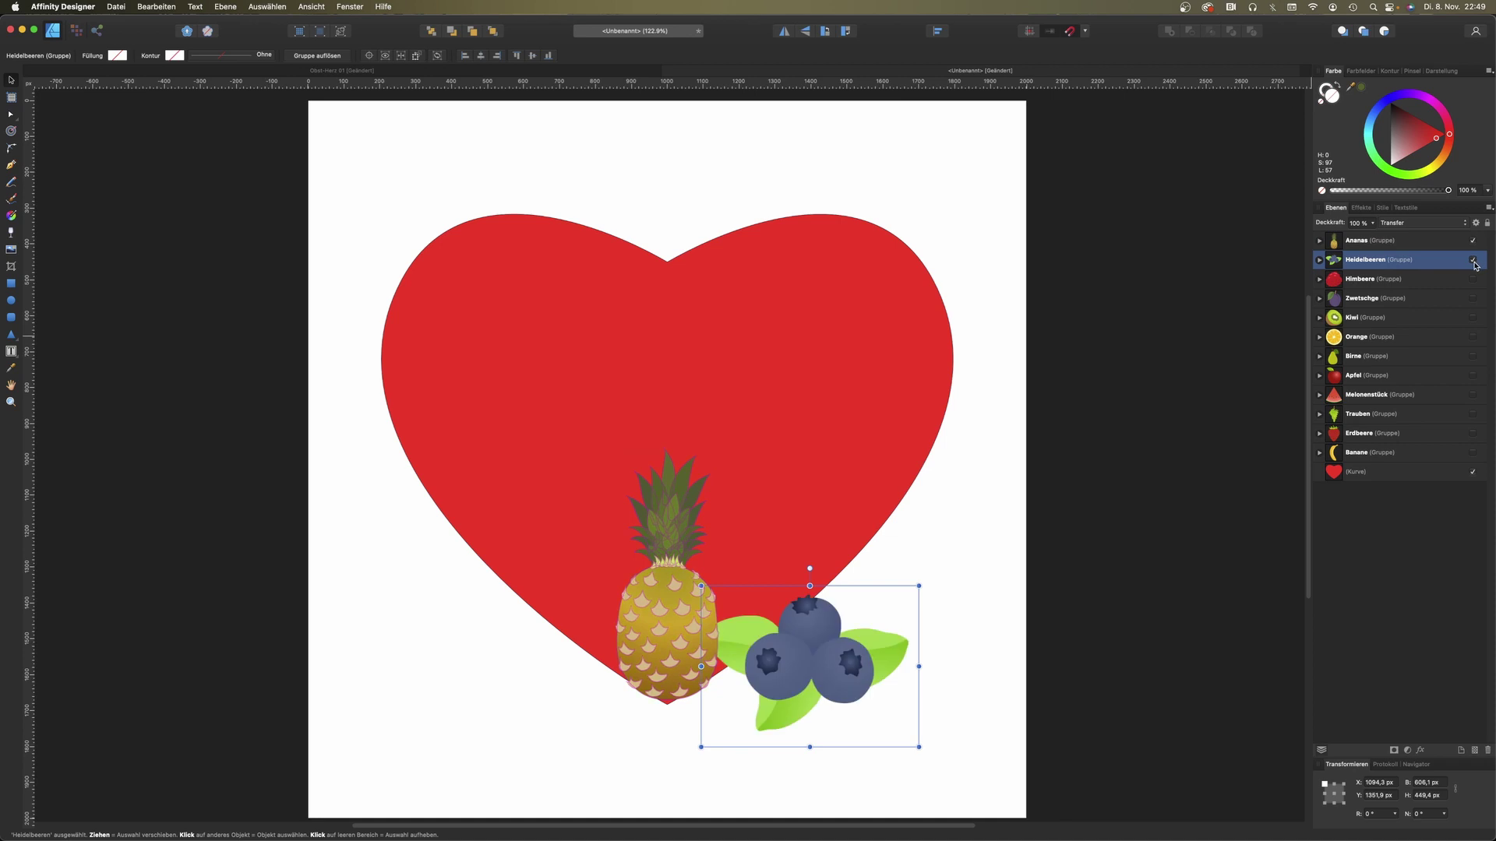
mouse_move(832, 645)
mouse_down()
mouse_move(824, 511)
mouse_move(840, 419)
mouse_move(807, 435)
mouse_up()
drag(757, 491, 784, 590)
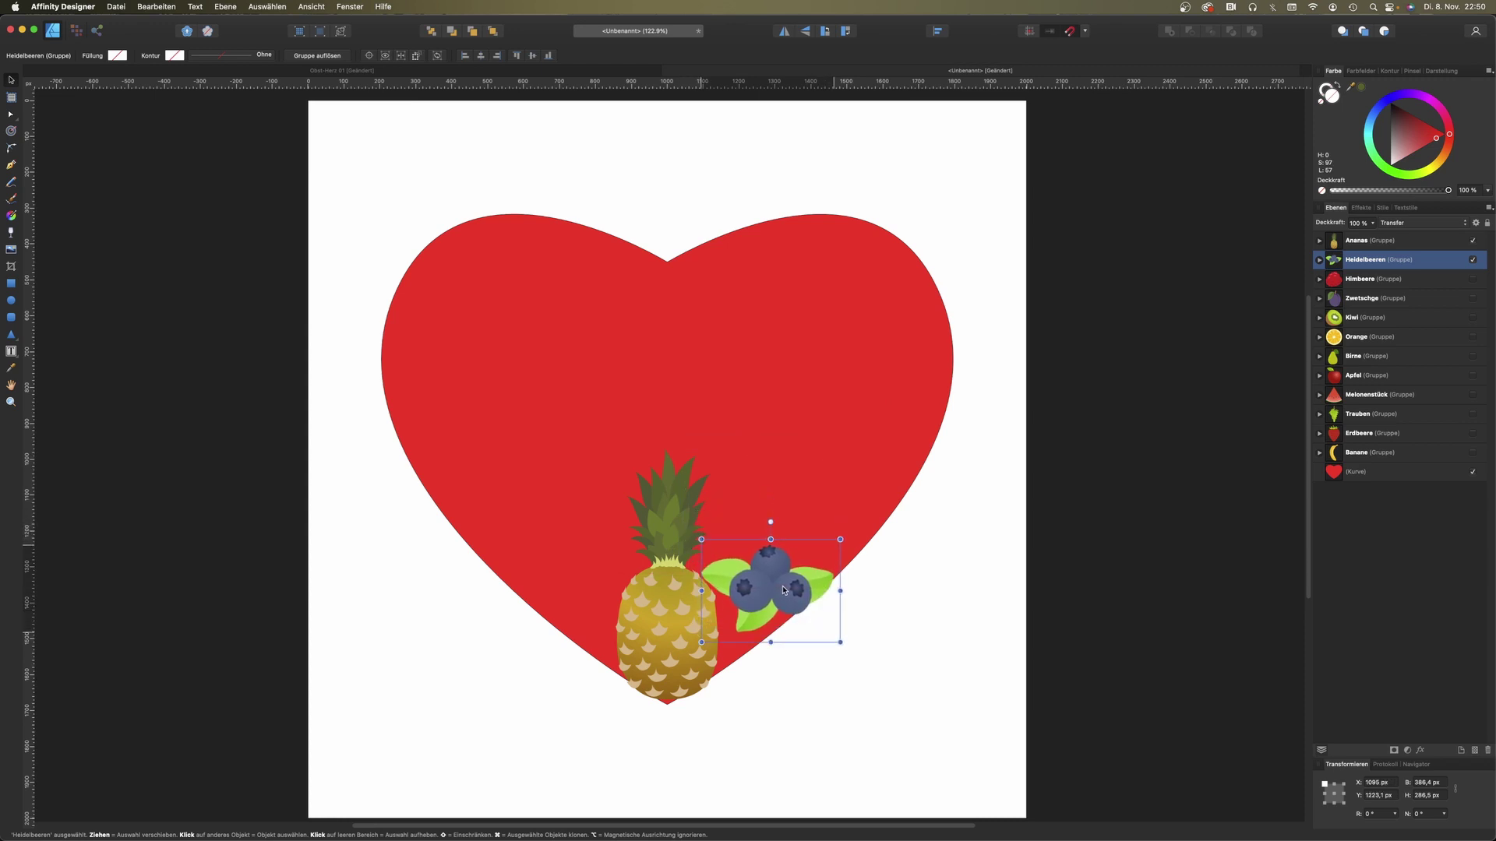
drag(770, 522, 752, 528)
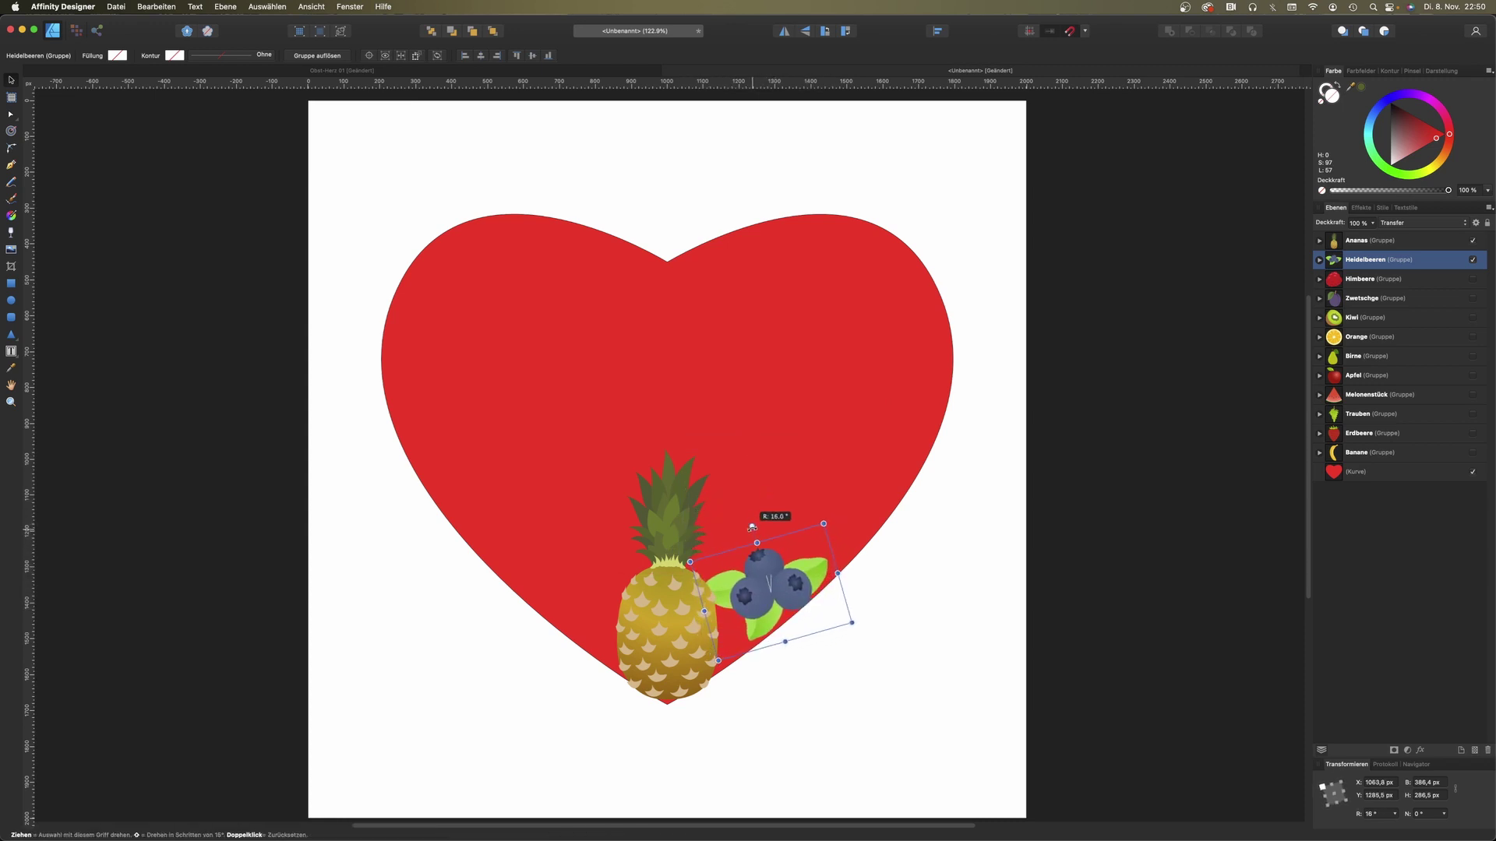
drag(777, 583, 767, 596)
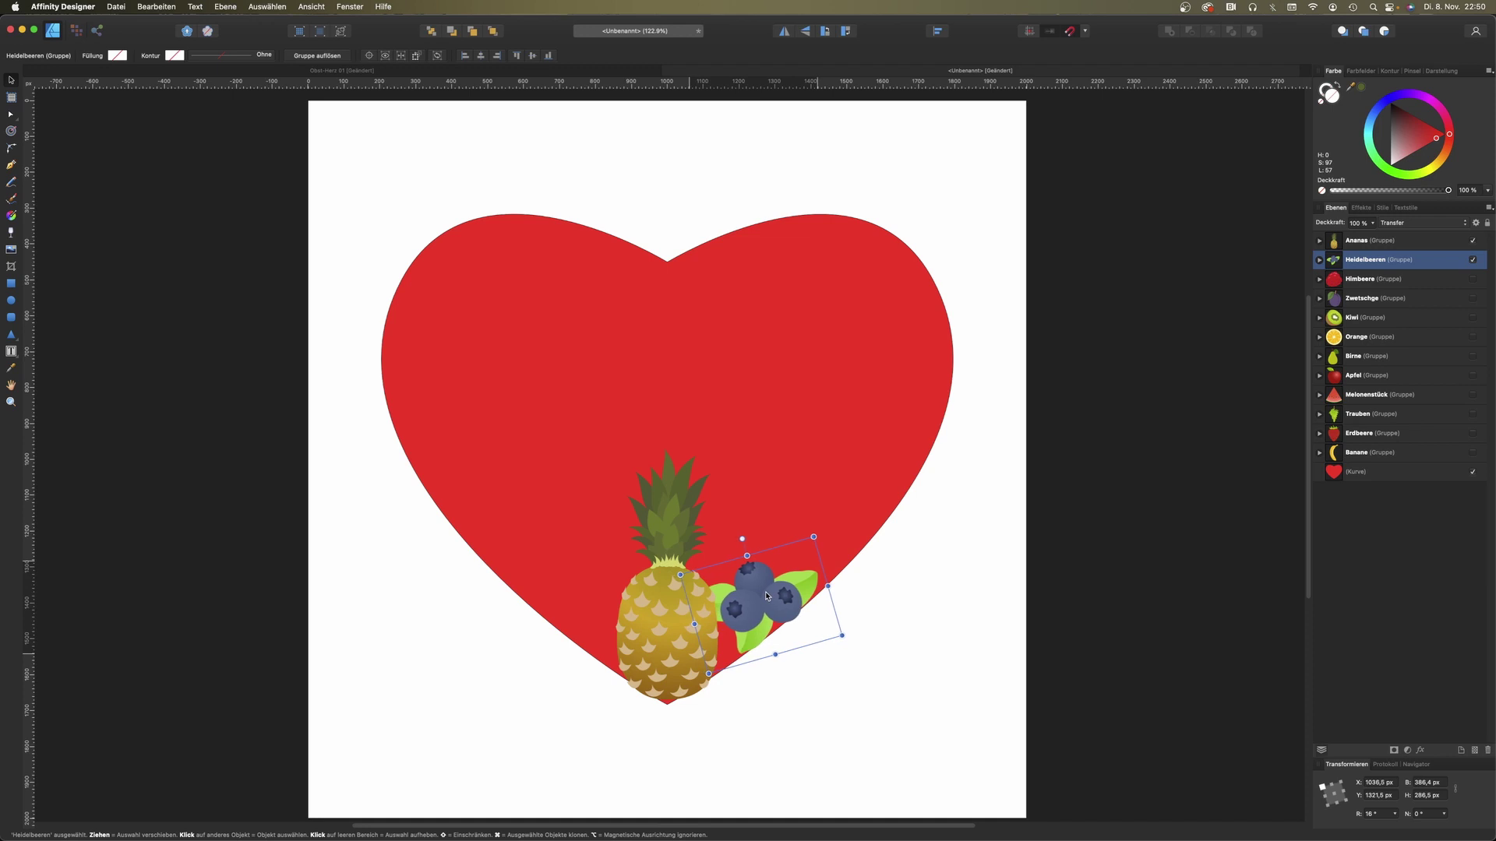
drag(745, 538, 807, 559)
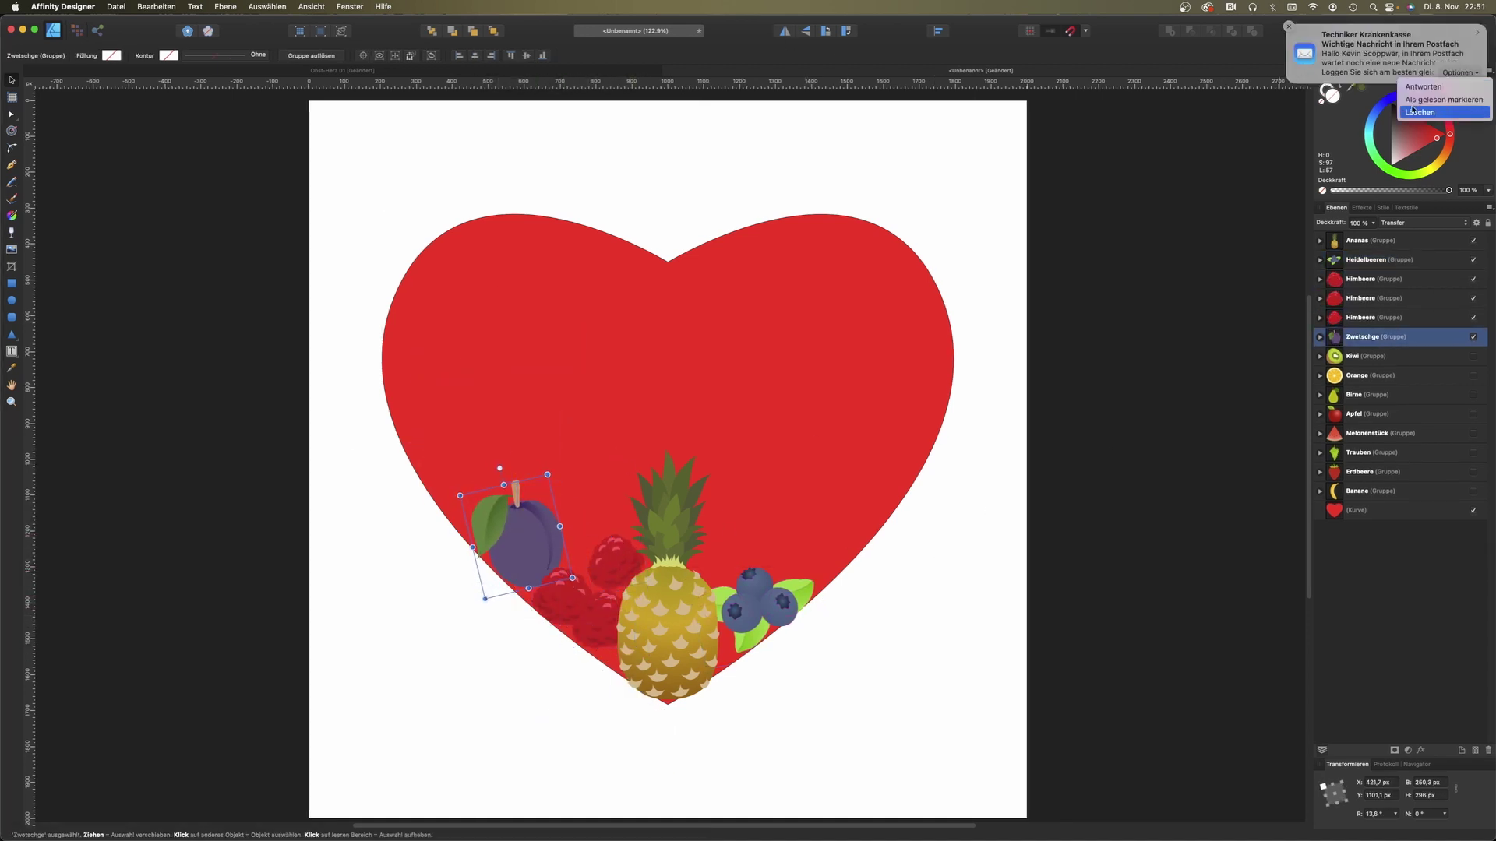
Step: Scale the orange to 412.8×408.6 px in the upper-right lobe and move the kiwi down-left
drag(877, 343, 861, 316)
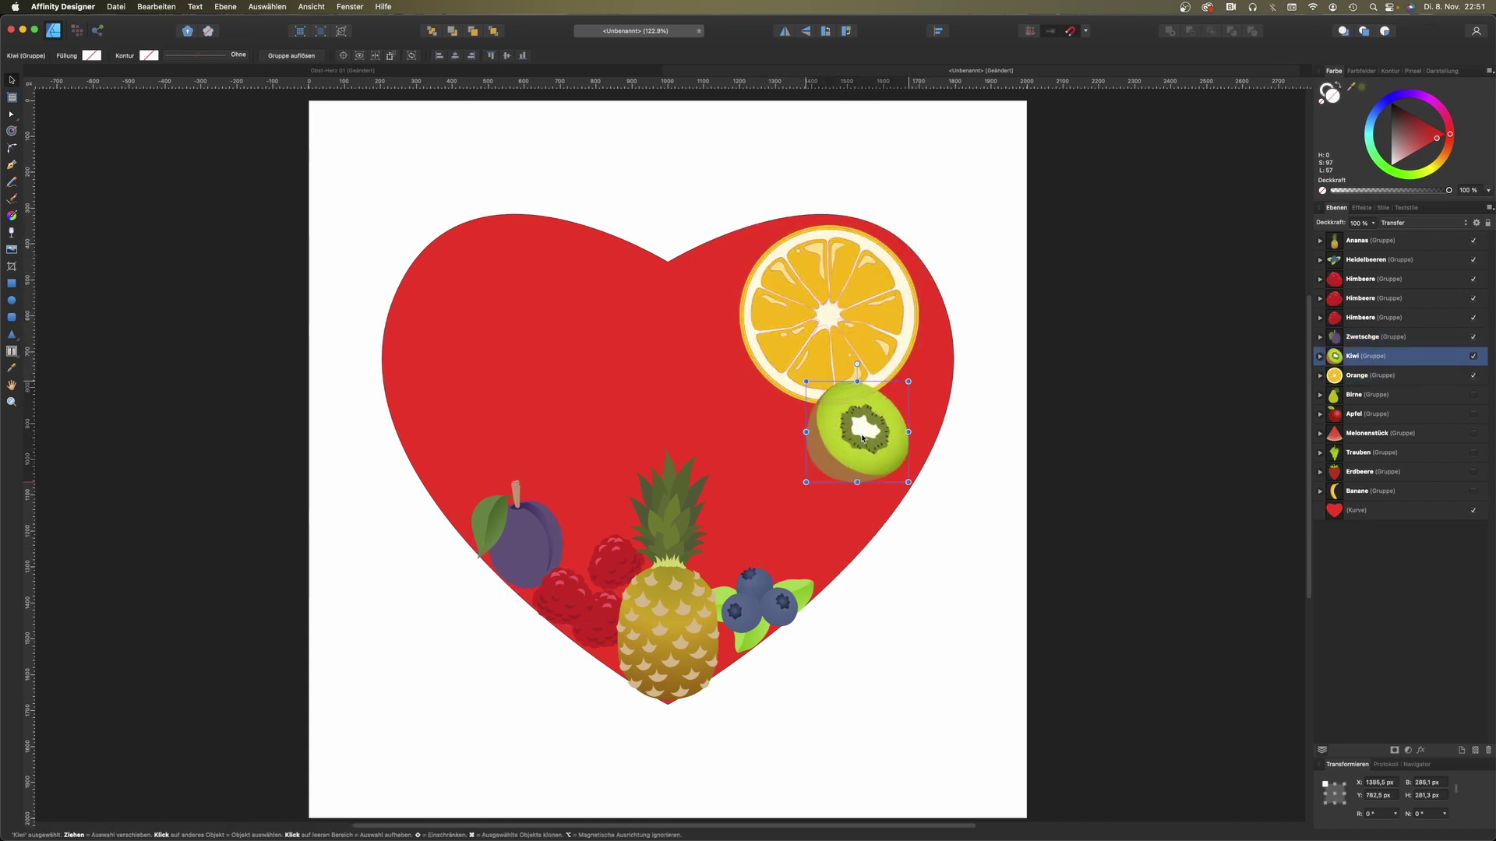
drag(918, 405, 885, 371)
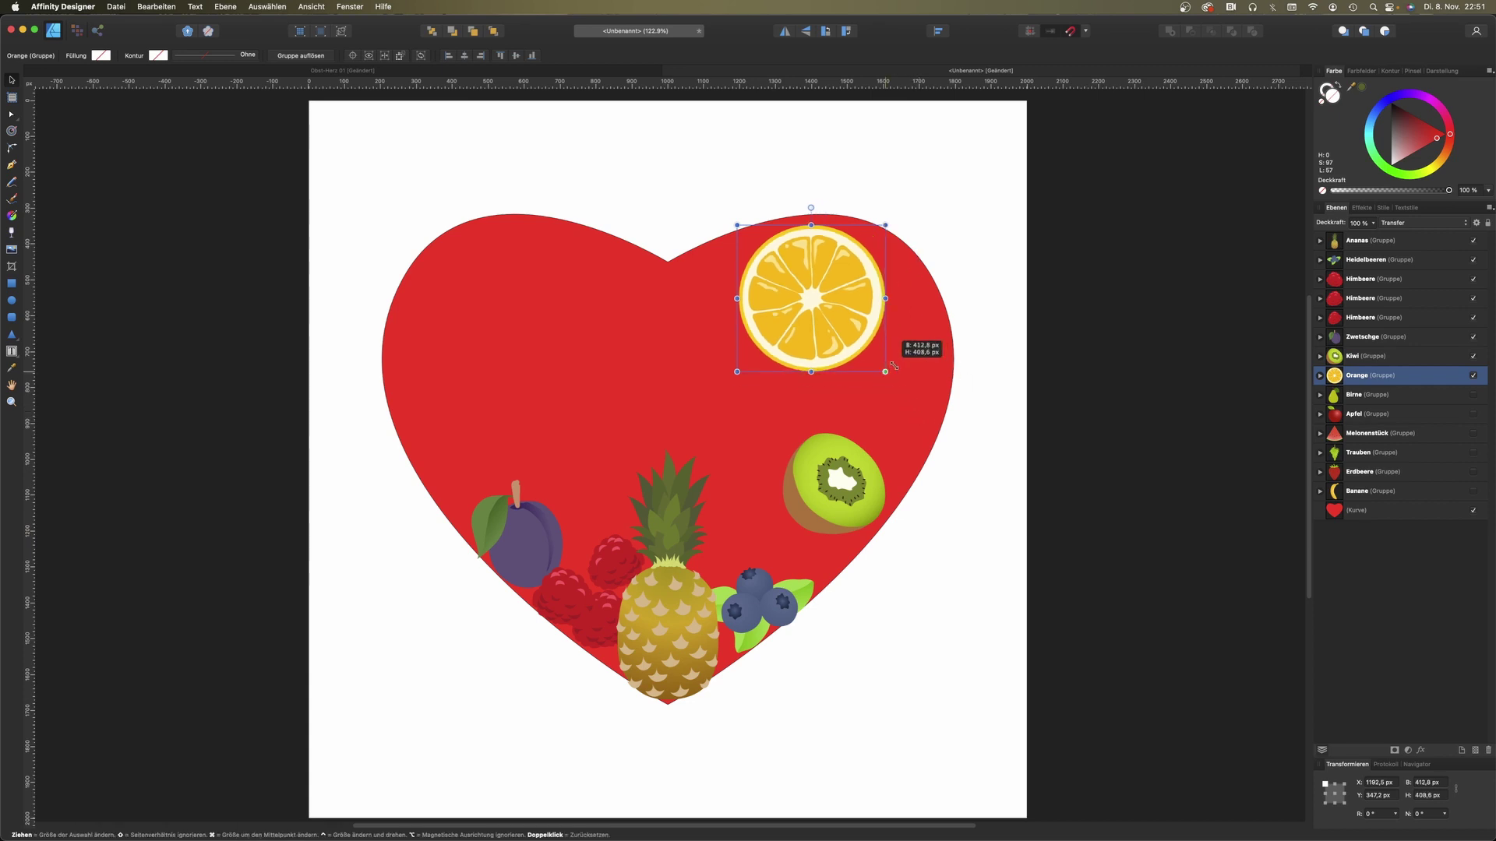
drag(837, 325, 876, 319)
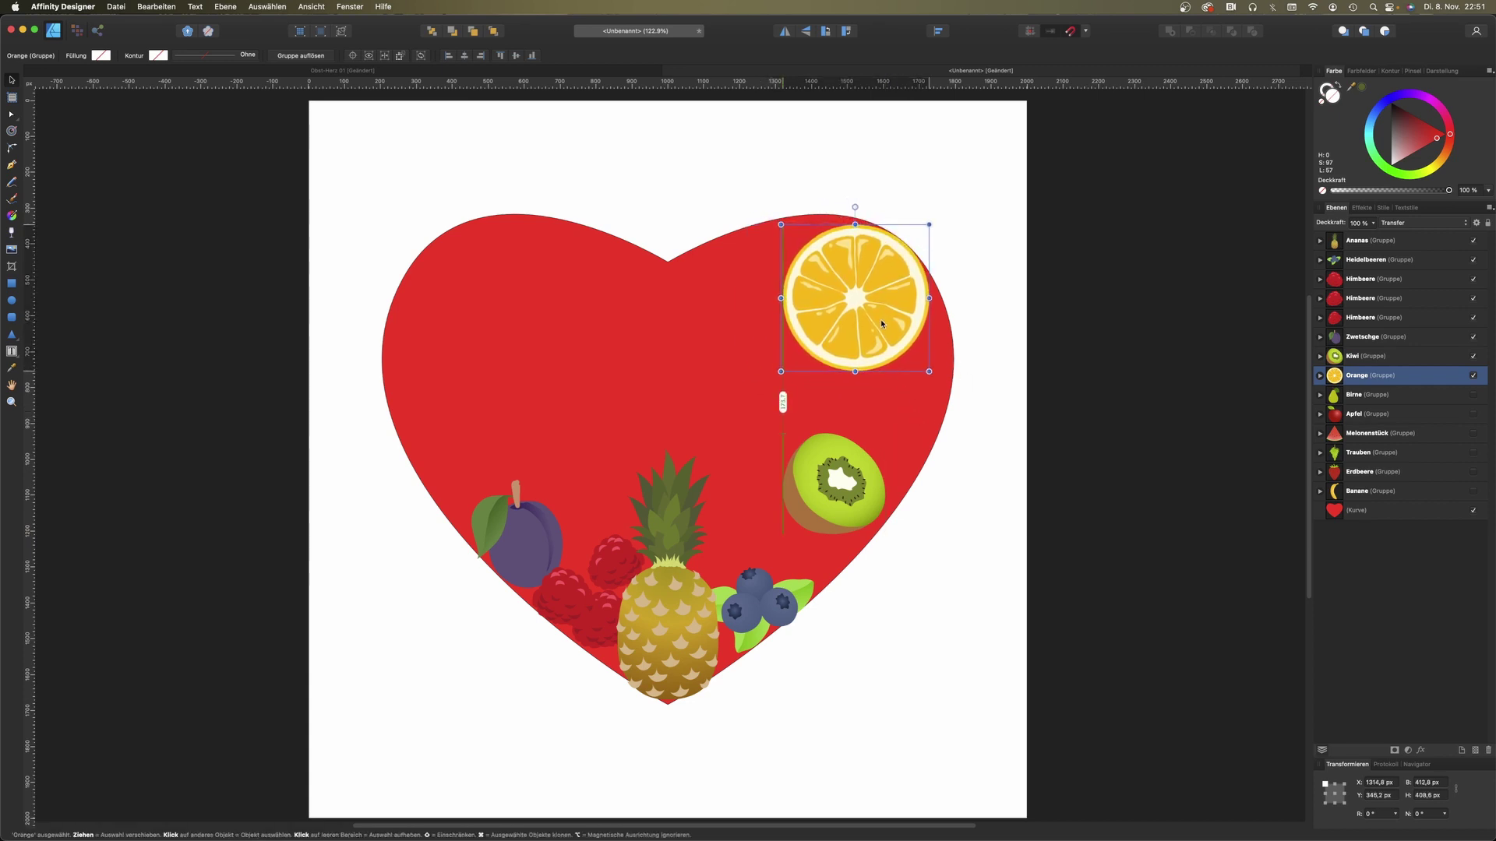
click(845, 471)
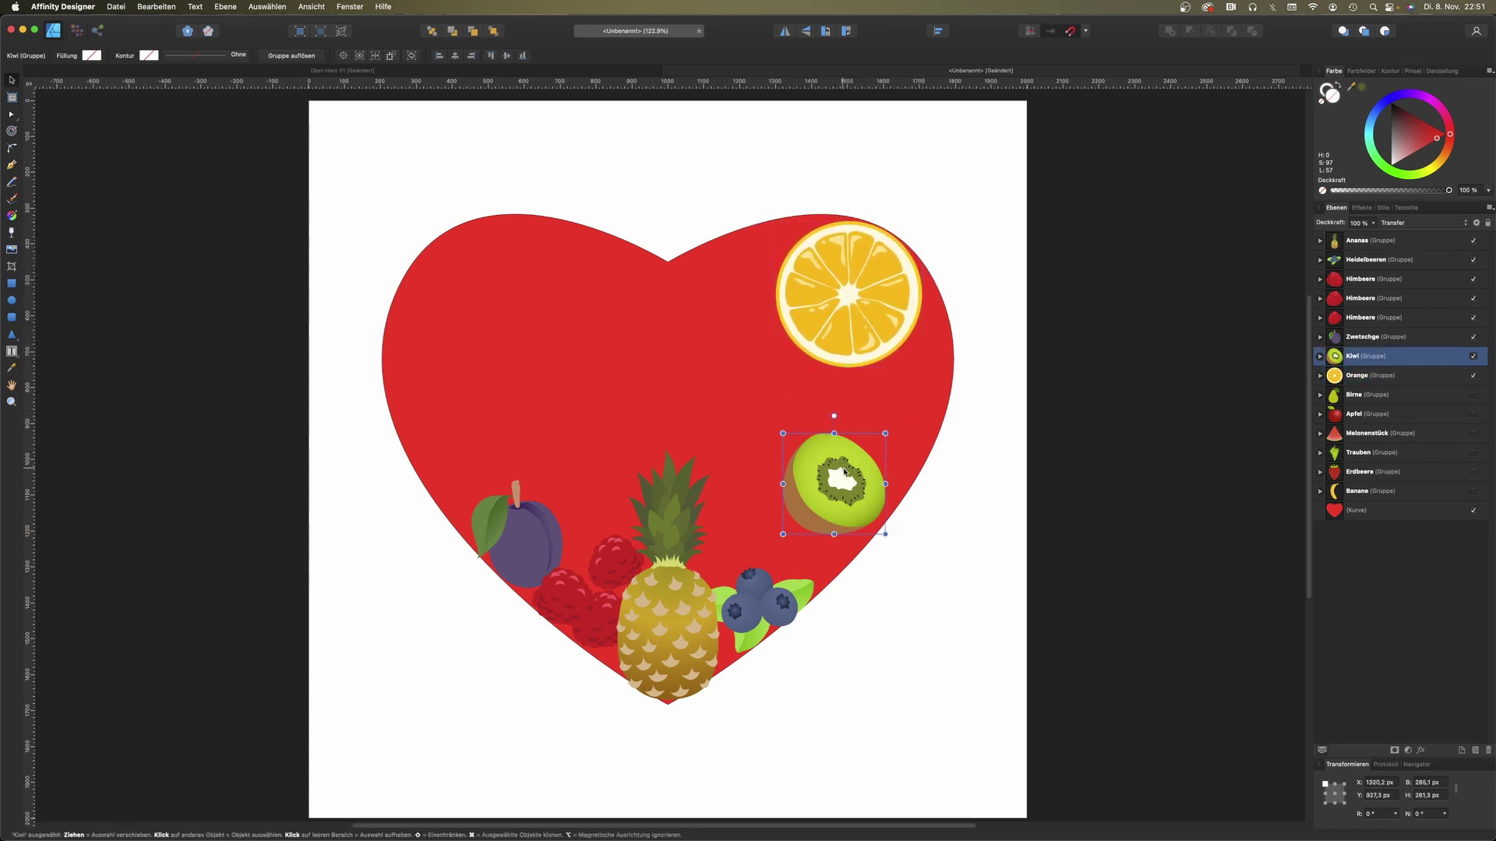
mouse_move(846, 493)
mouse_down()
mouse_move(820, 534)
mouse_move(917, 376)
mouse_move(820, 536)
mouse_up()
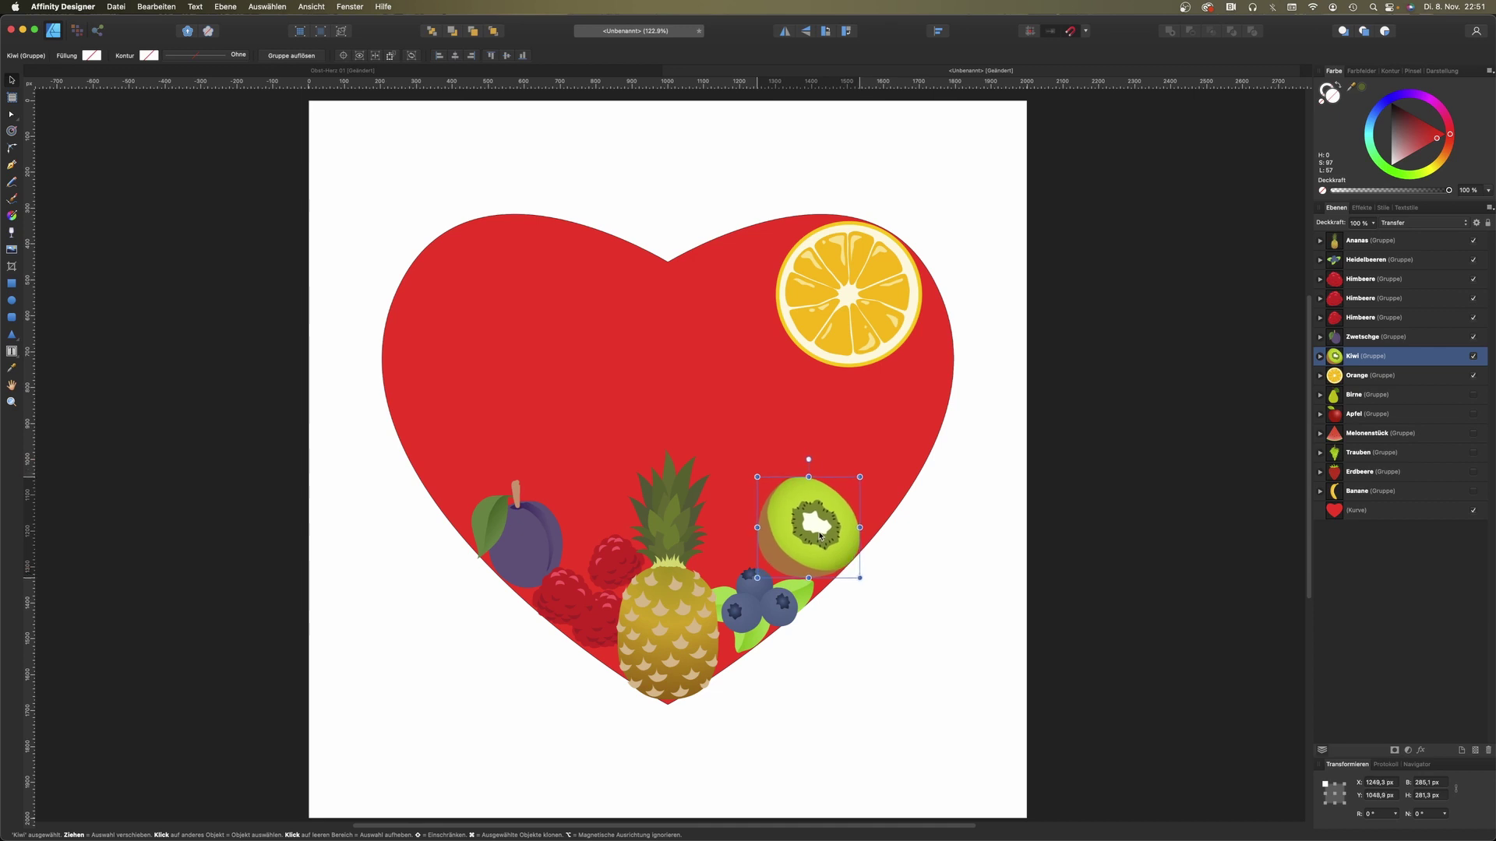
Step: Show the pear, place it at the heart's left edge and flip it horizontally
click(1473, 395)
click(1363, 394)
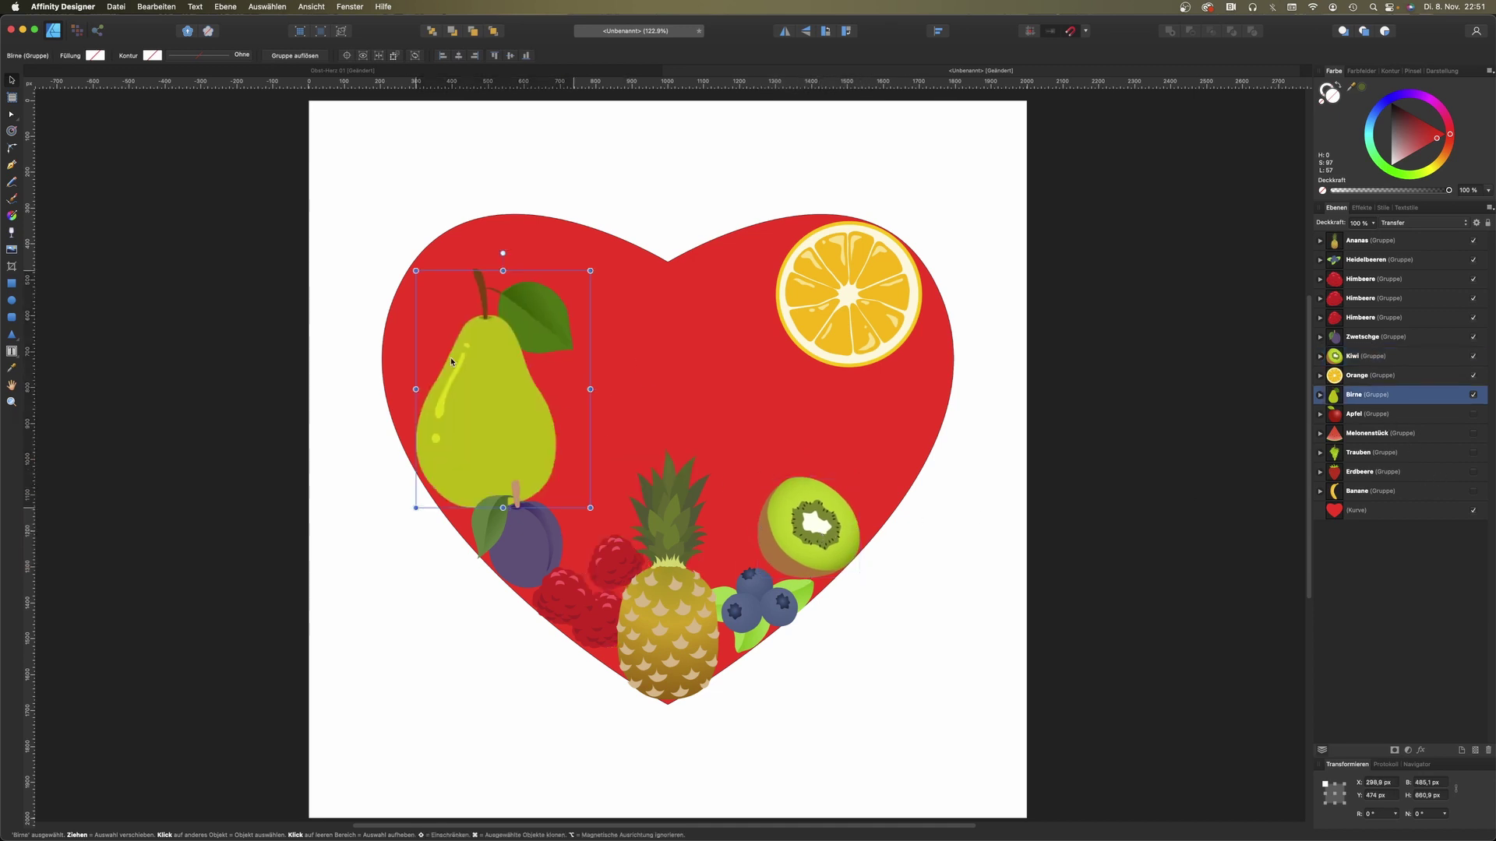
drag(483, 406, 468, 436)
click(786, 31)
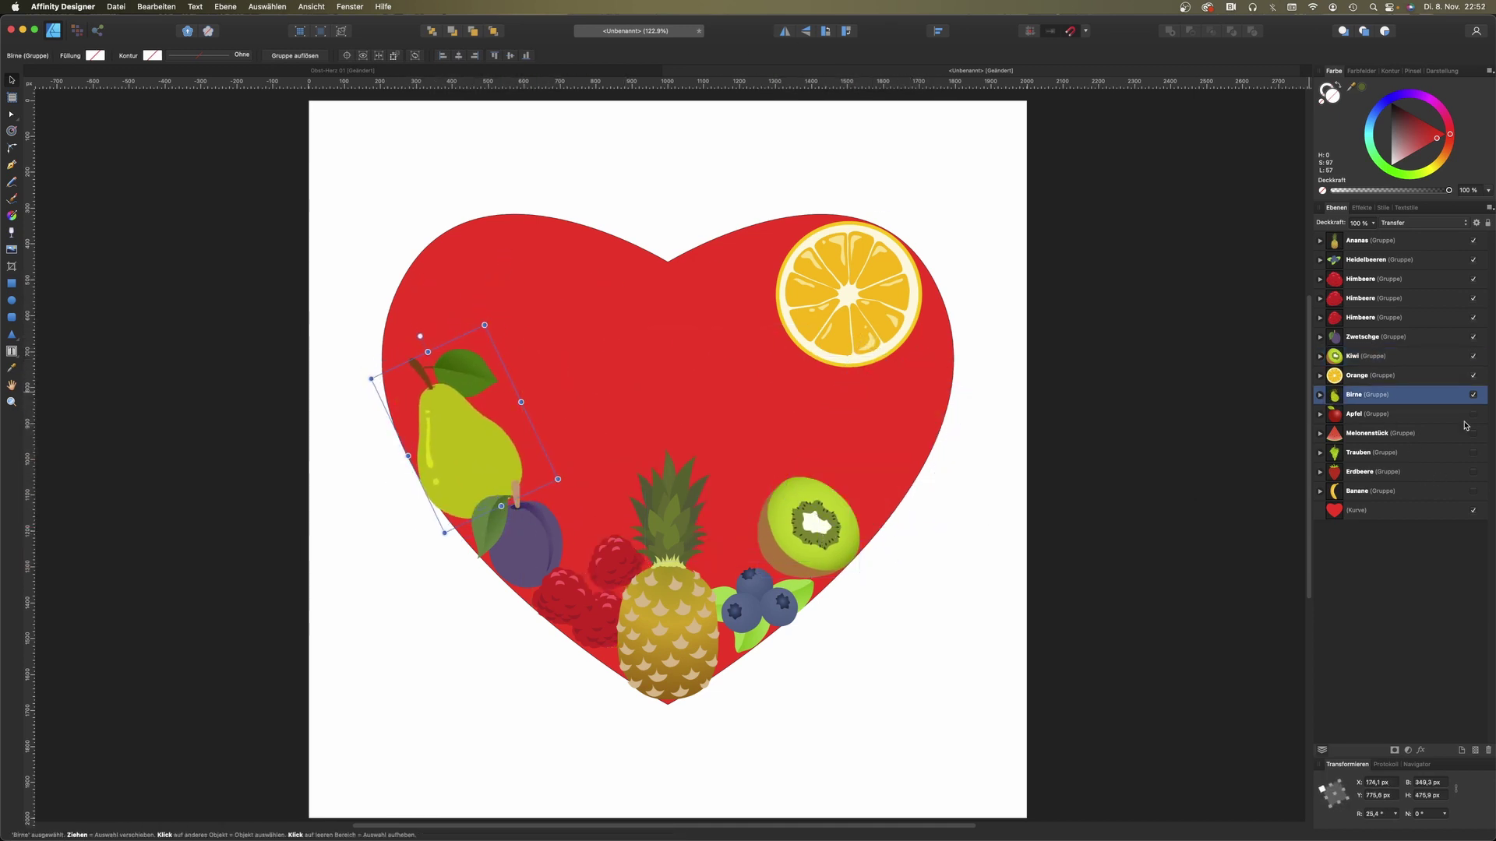
Step: Show the apple and watermelon, rotating the watermelon about -150° and scaling it into the top-left lobe
click(1474, 414)
click(1364, 414)
click(1473, 433)
click(994, 351)
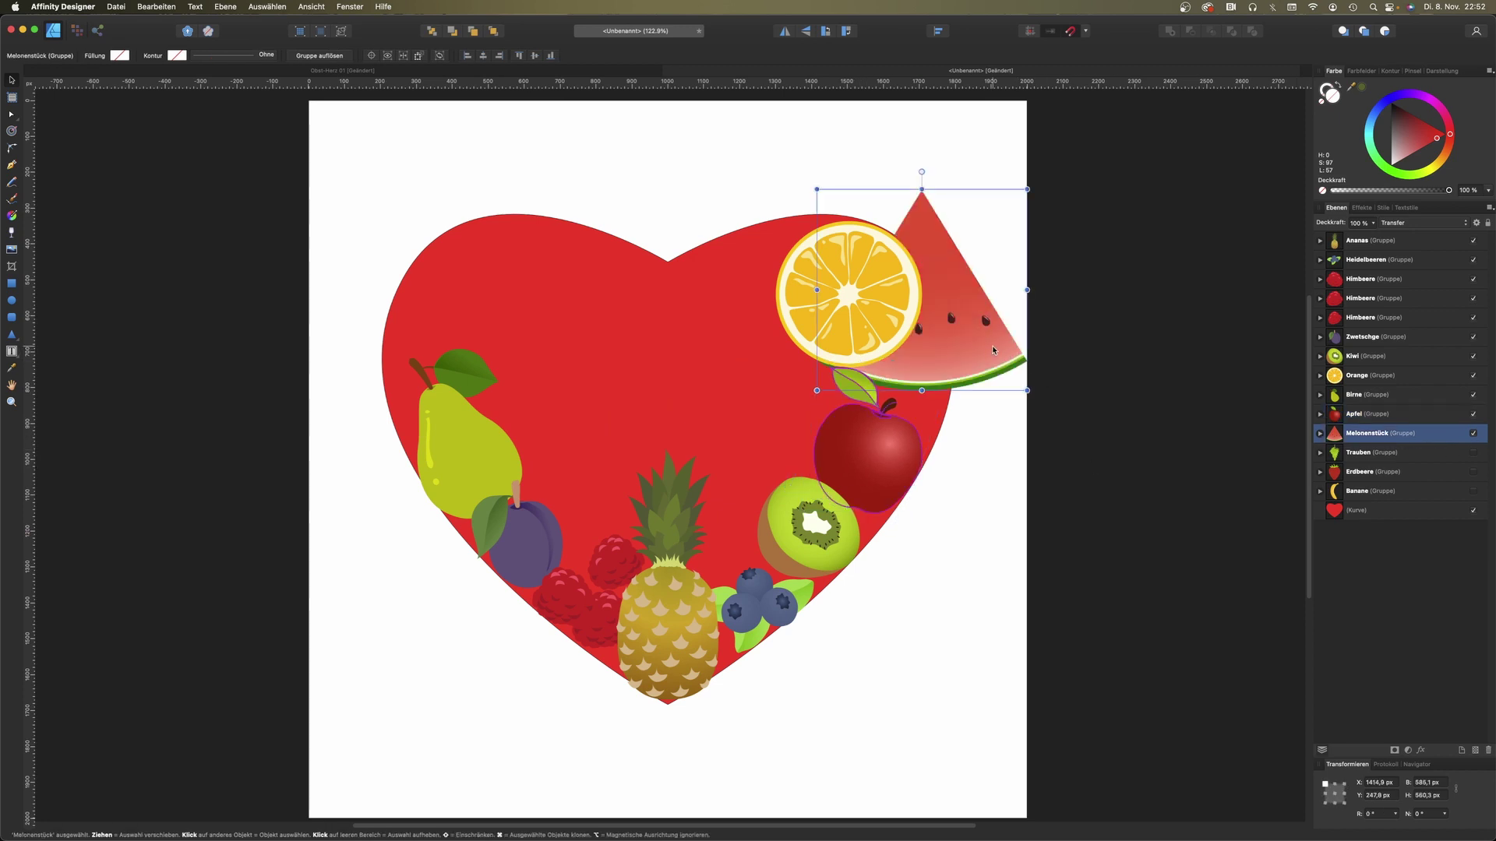
mouse_move(957, 342)
mouse_down()
mouse_move(794, 387)
mouse_move(652, 402)
mouse_up()
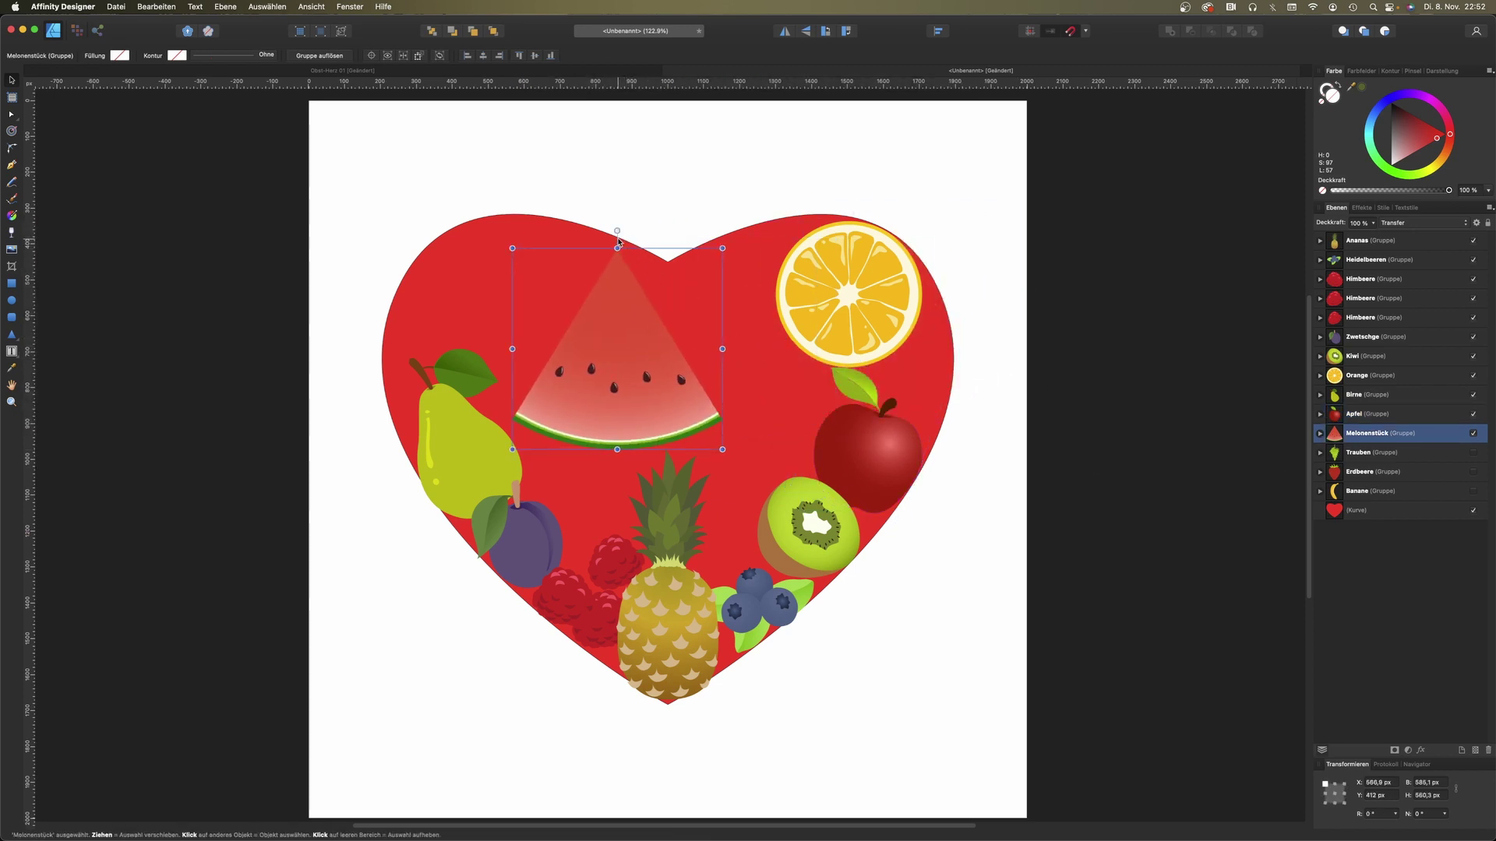
drag(617, 232, 674, 450)
drag(605, 320, 494, 298)
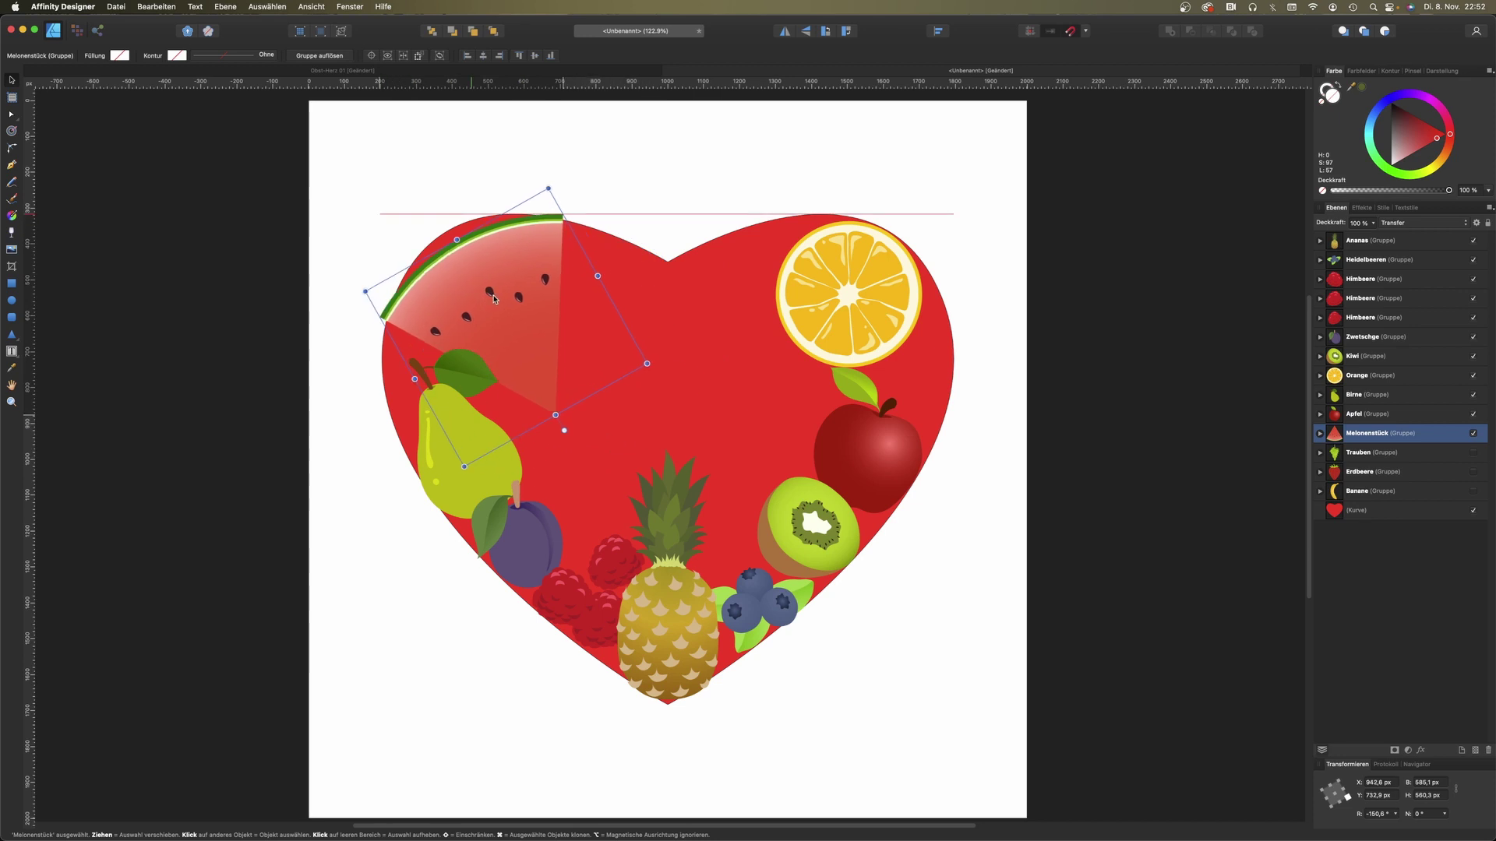
mouse_move(548, 188)
mouse_down()
mouse_move(523, 252)
mouse_move(508, 232)
mouse_up()
Step: Stack the orange beneath the watermelon and show the grapes above the kiwi
mouse_move(851, 296)
mouse_down()
mouse_move(803, 352)
mouse_move(558, 369)
mouse_up()
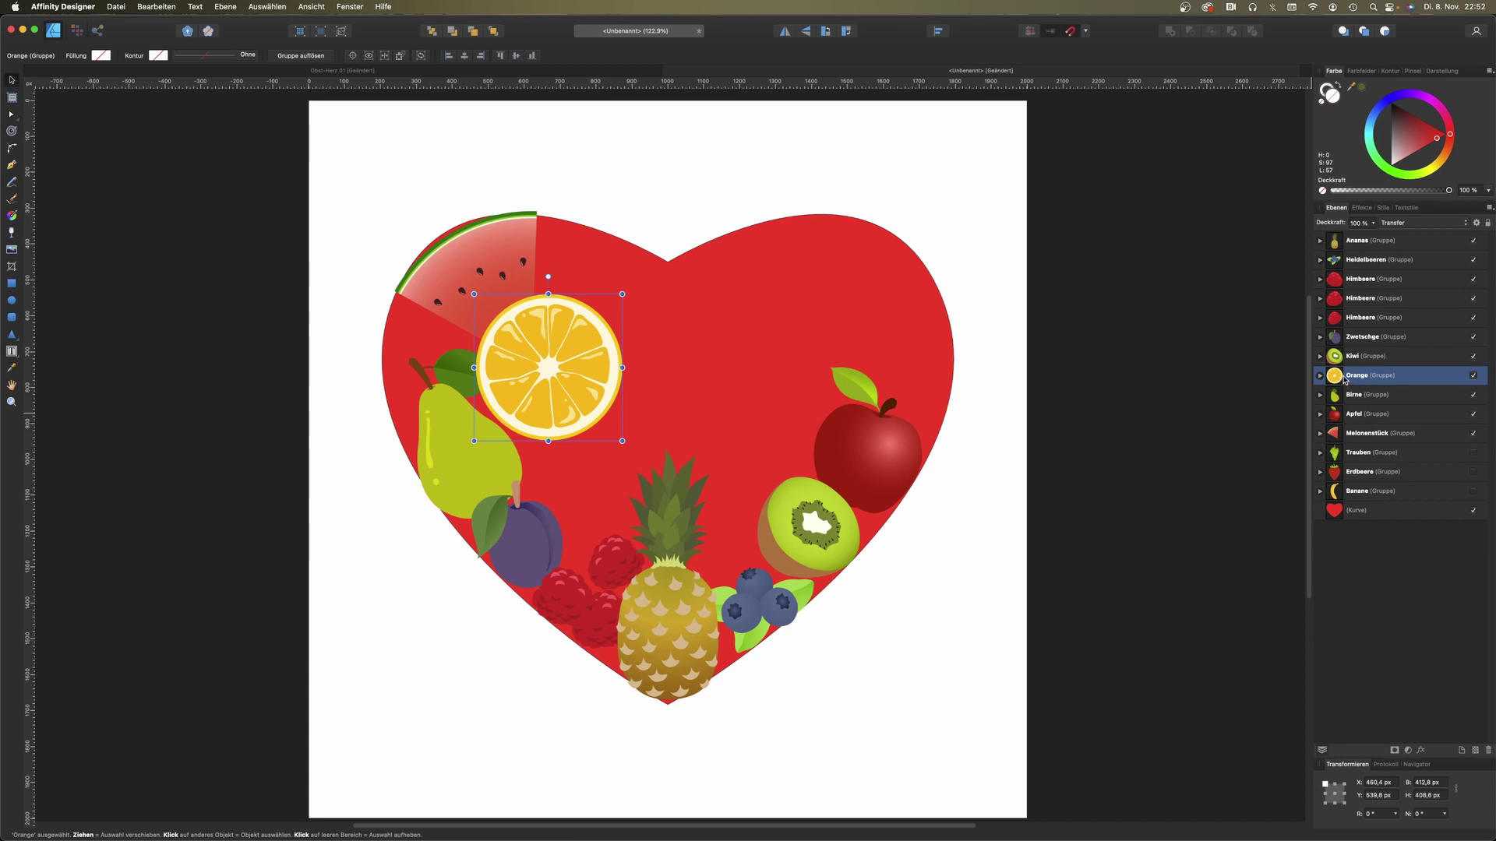
drag(1343, 377, 1343, 437)
mouse_move(578, 375)
mouse_down()
mouse_move(567, 386)
mouse_move(603, 308)
mouse_up()
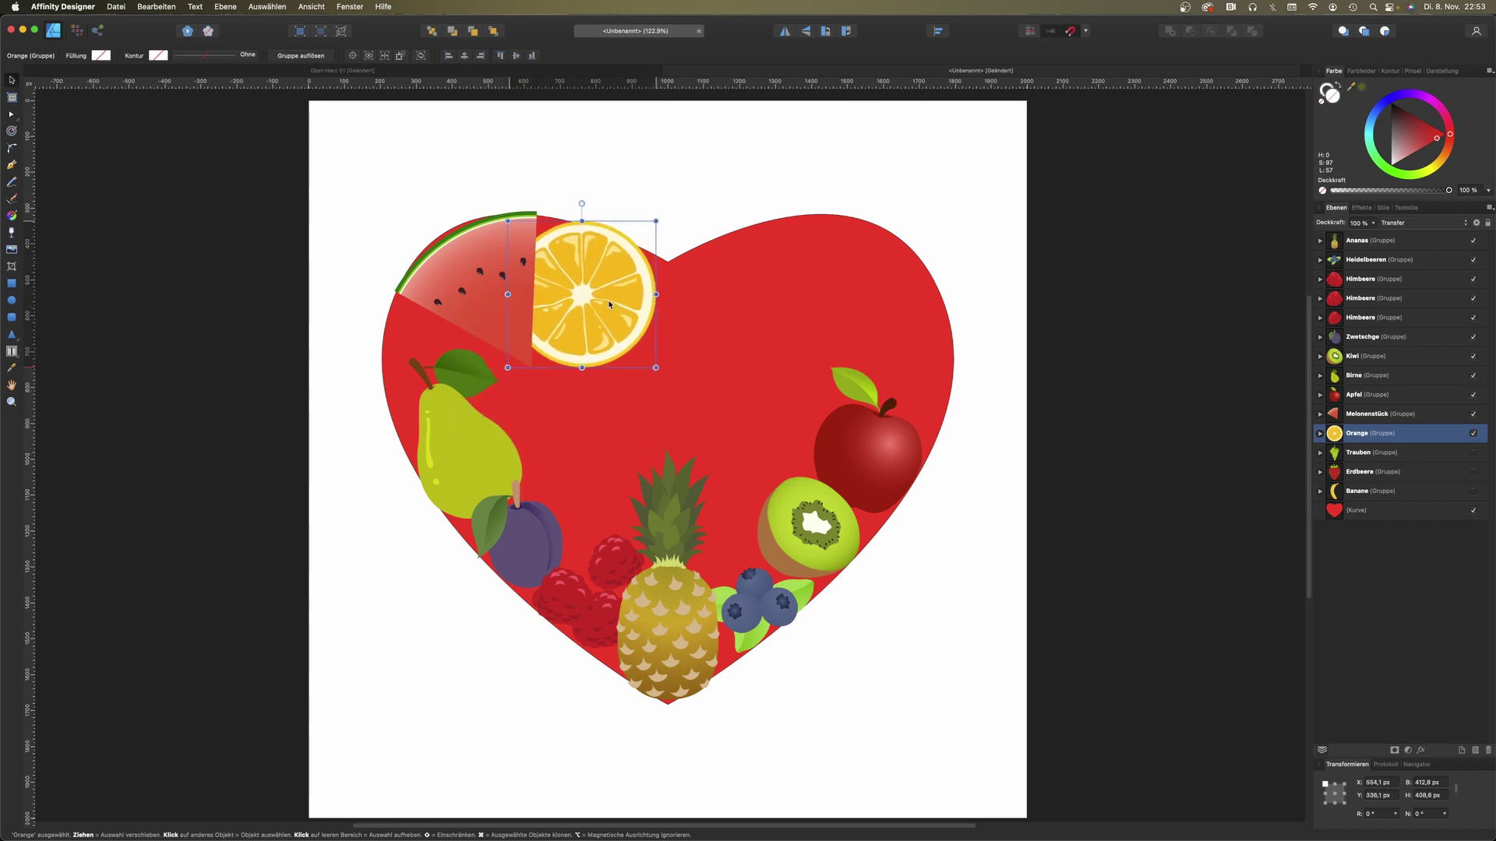
drag(604, 307, 636, 321)
drag(616, 424, 642, 425)
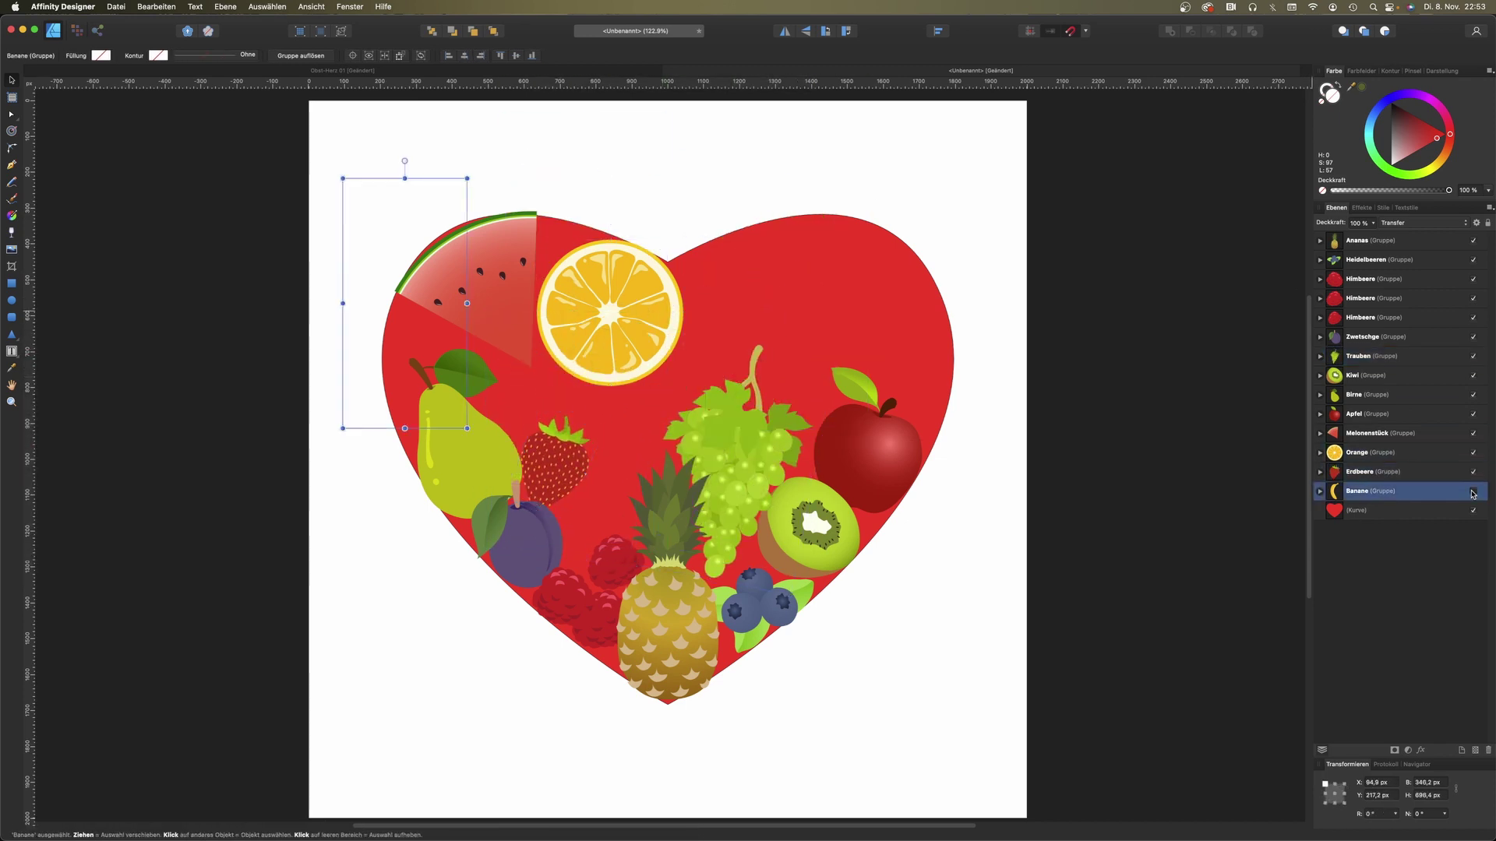
Step: Move the banana to the heart's upper right, rotate it about 56° and shrink it
drag(385, 288, 816, 250)
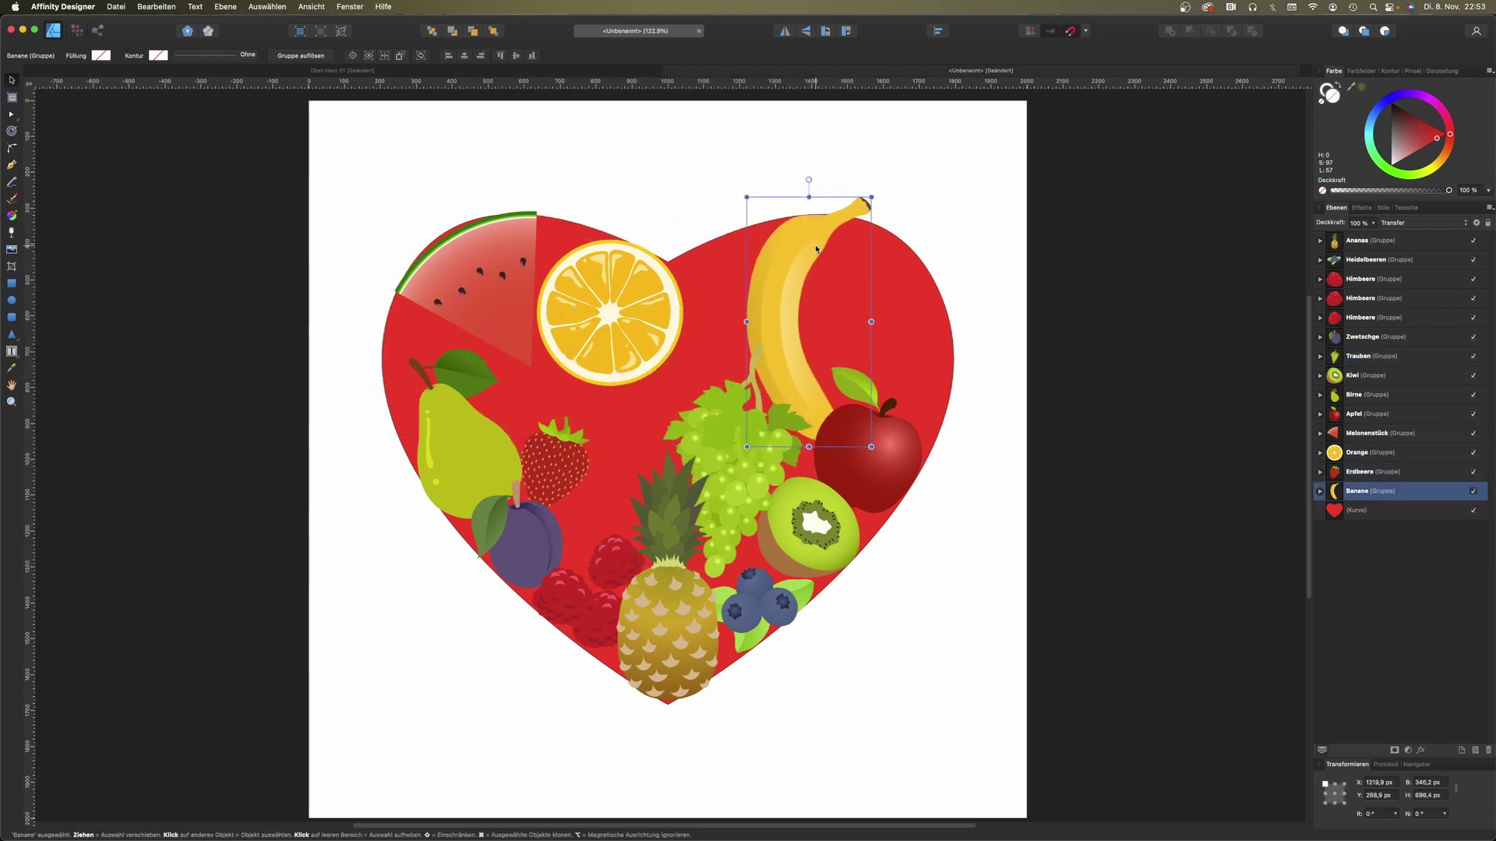
drag(808, 180, 699, 261)
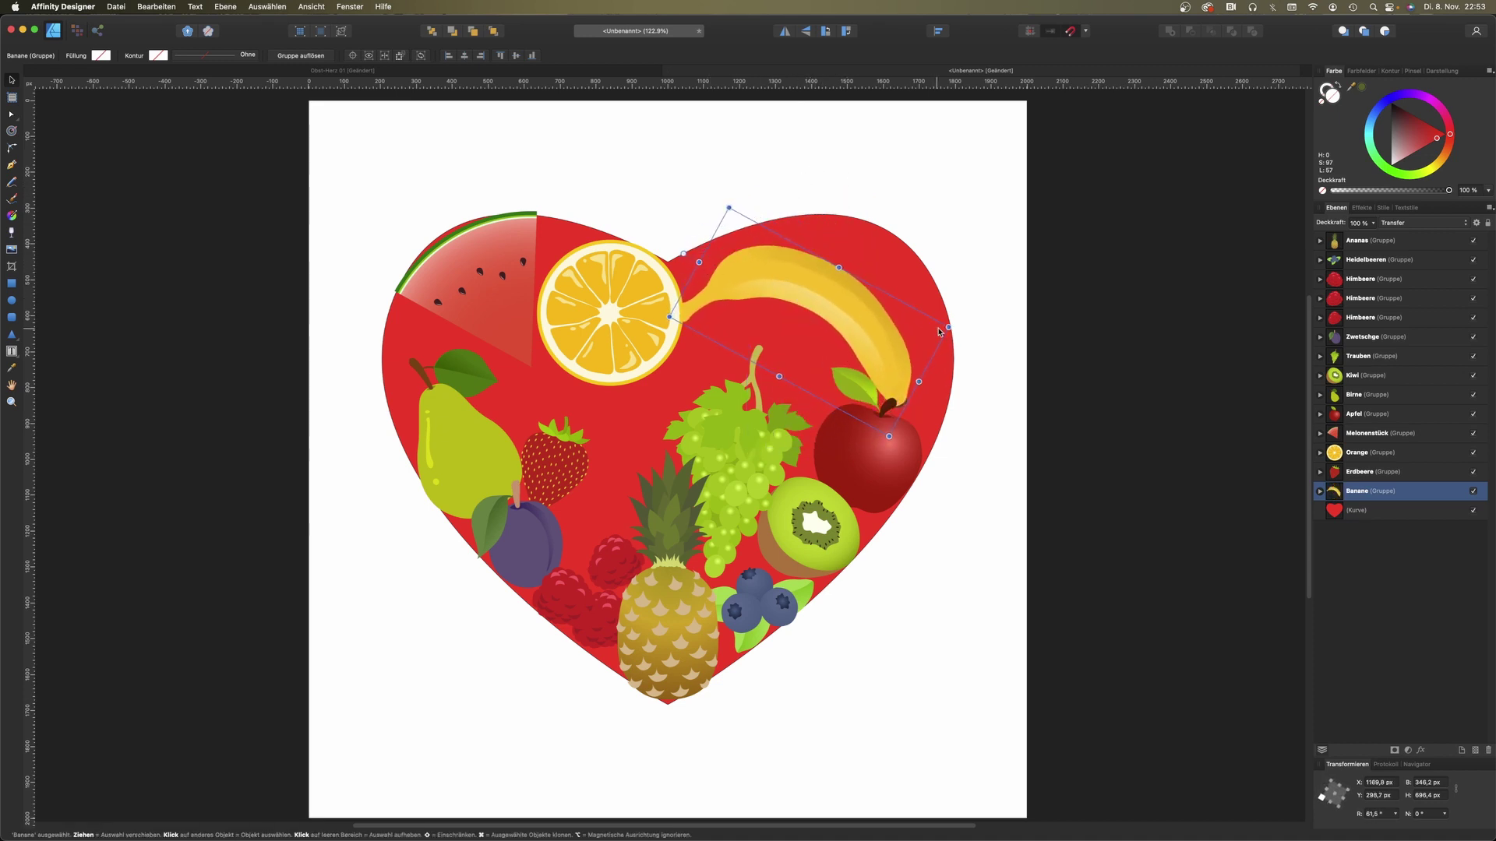
mouse_move(939, 332)
mouse_down()
mouse_move(866, 329)
mouse_move(913, 279)
mouse_up()
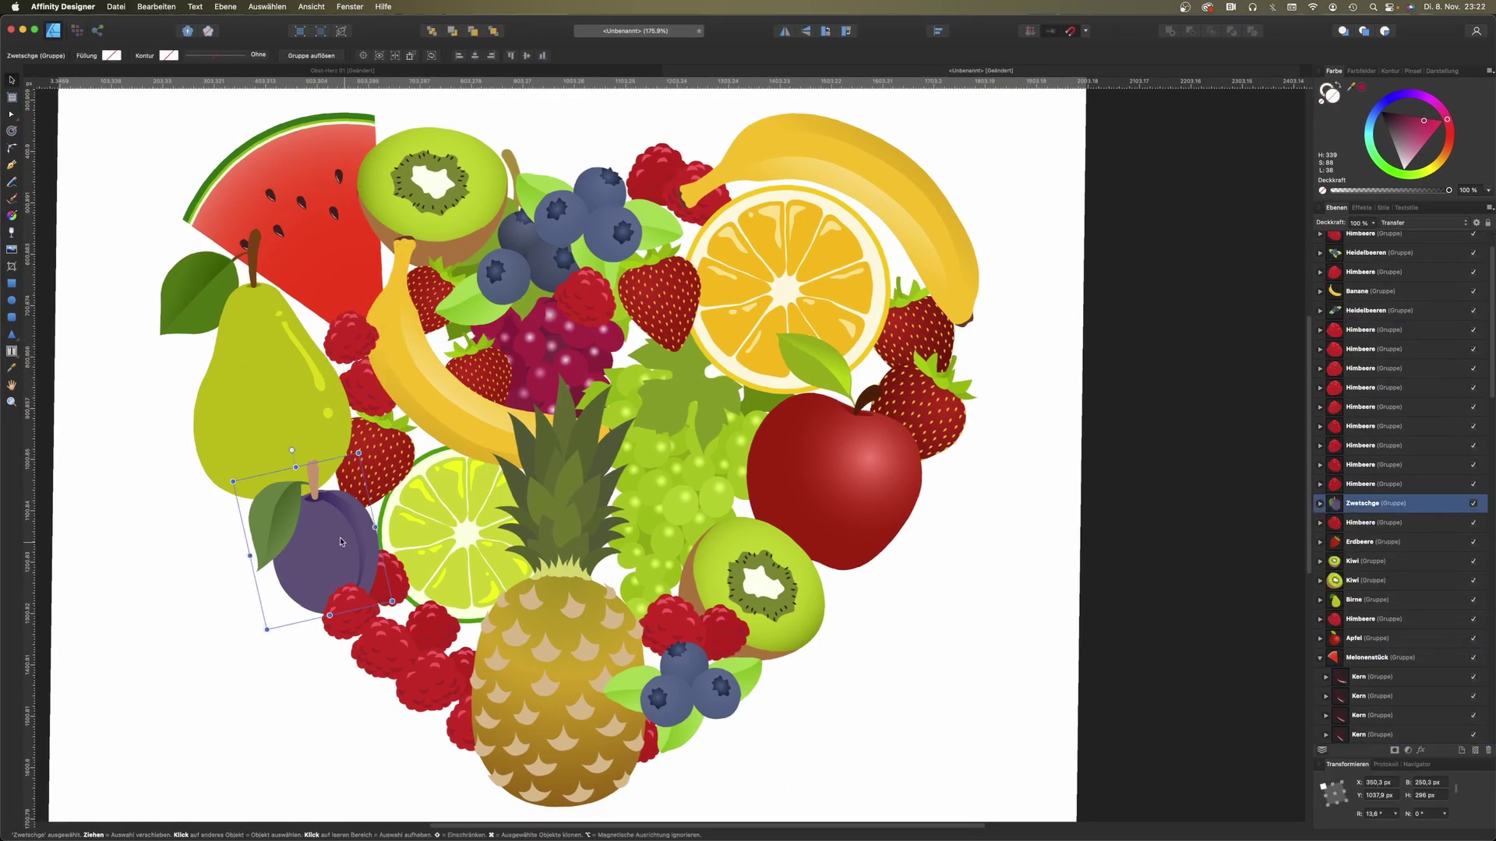
Step: Place a horizontally flipped plum copy over the orange, rotated to about 4°
drag(335, 547, 898, 292)
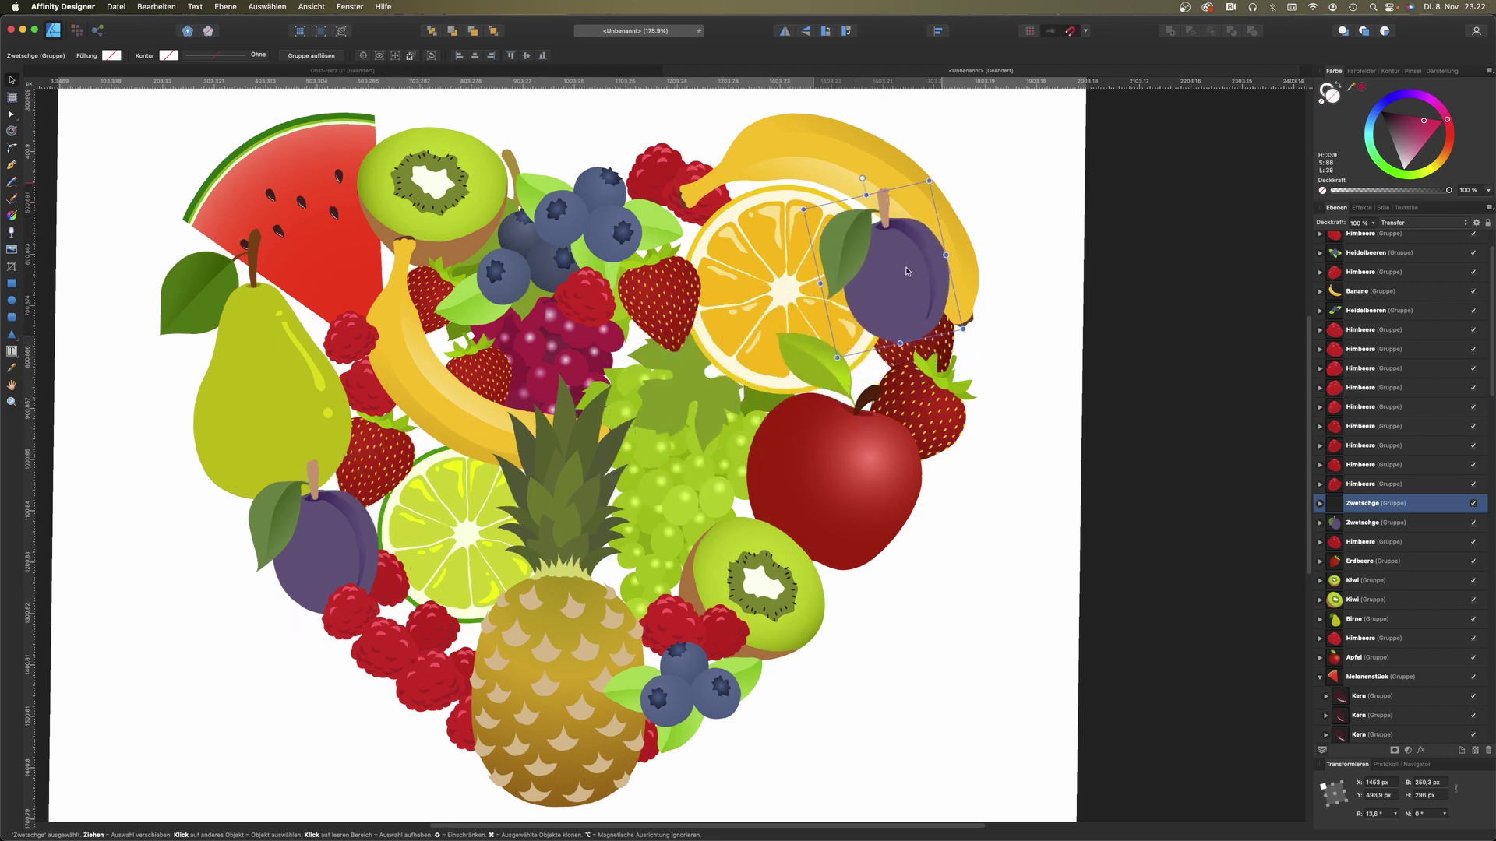
click(784, 31)
drag(879, 301, 886, 273)
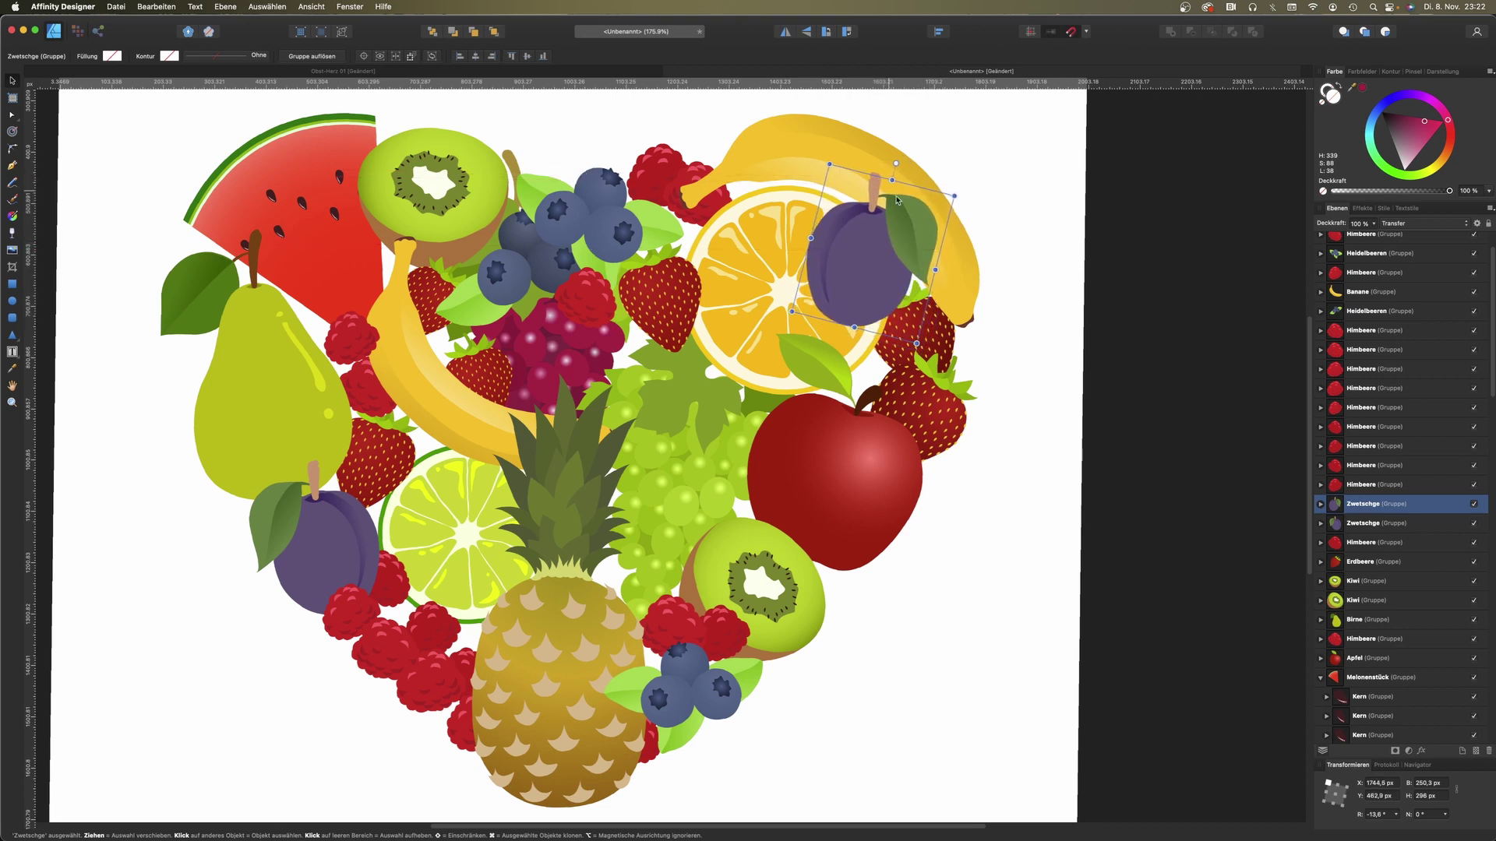
mouse_move(898, 167)
mouse_down()
mouse_move(868, 161)
mouse_move(871, 176)
mouse_up()
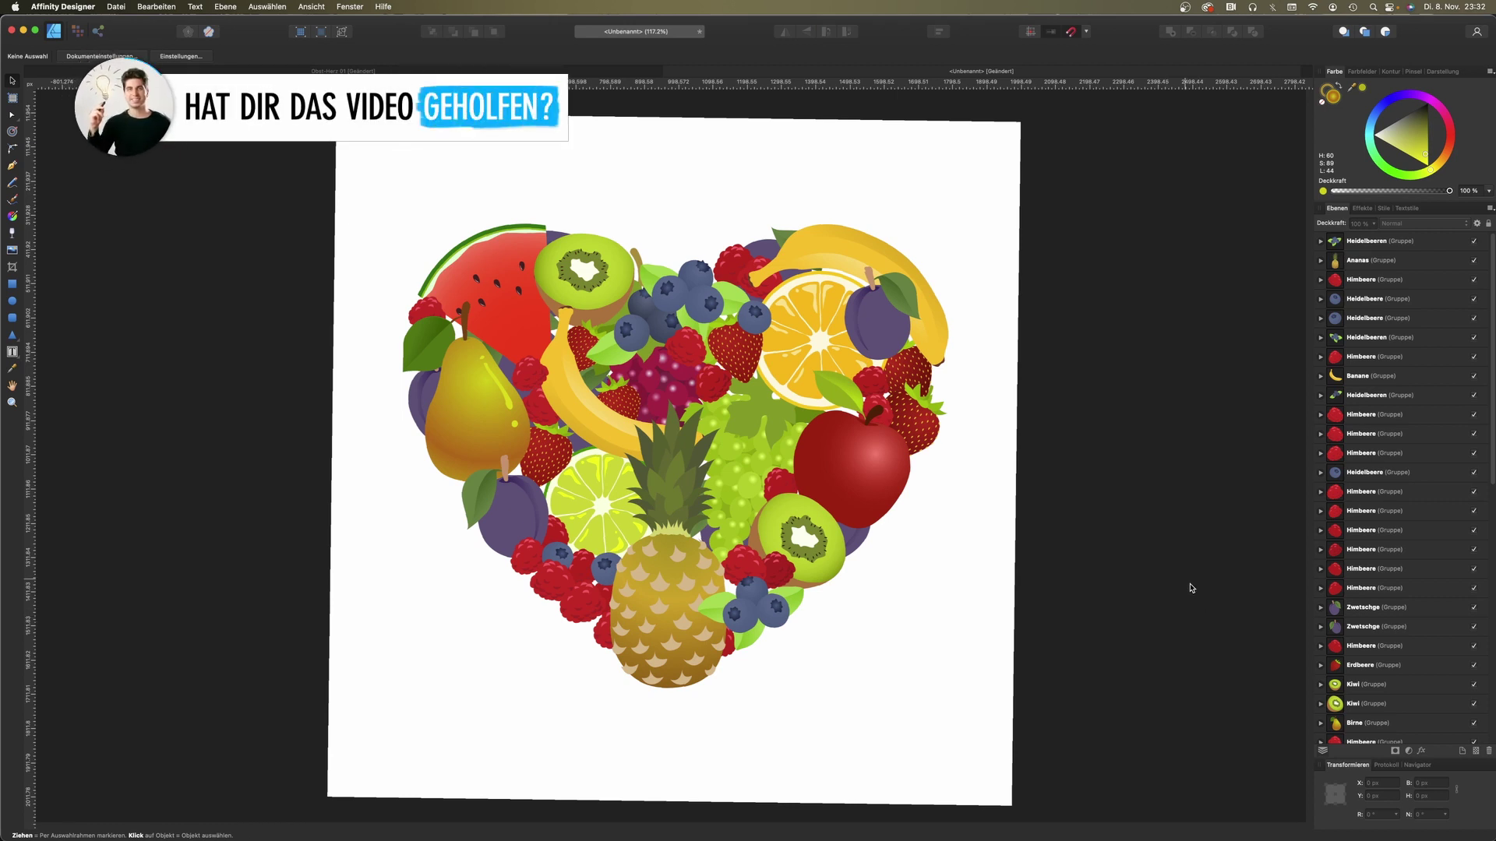
scroll(1421, 528, down, 10)
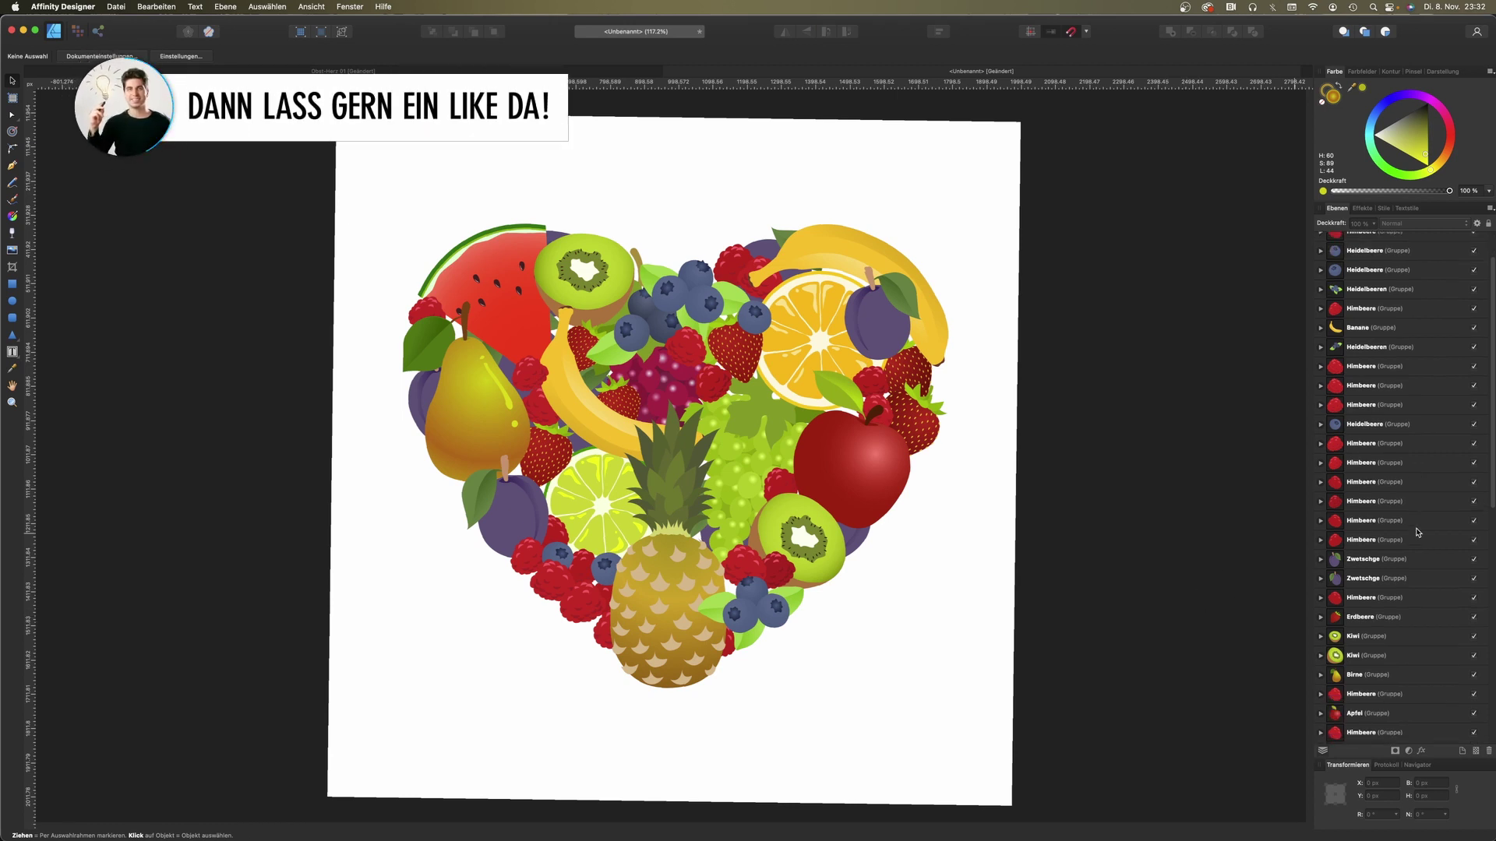
scroll(1428, 546, up, 5)
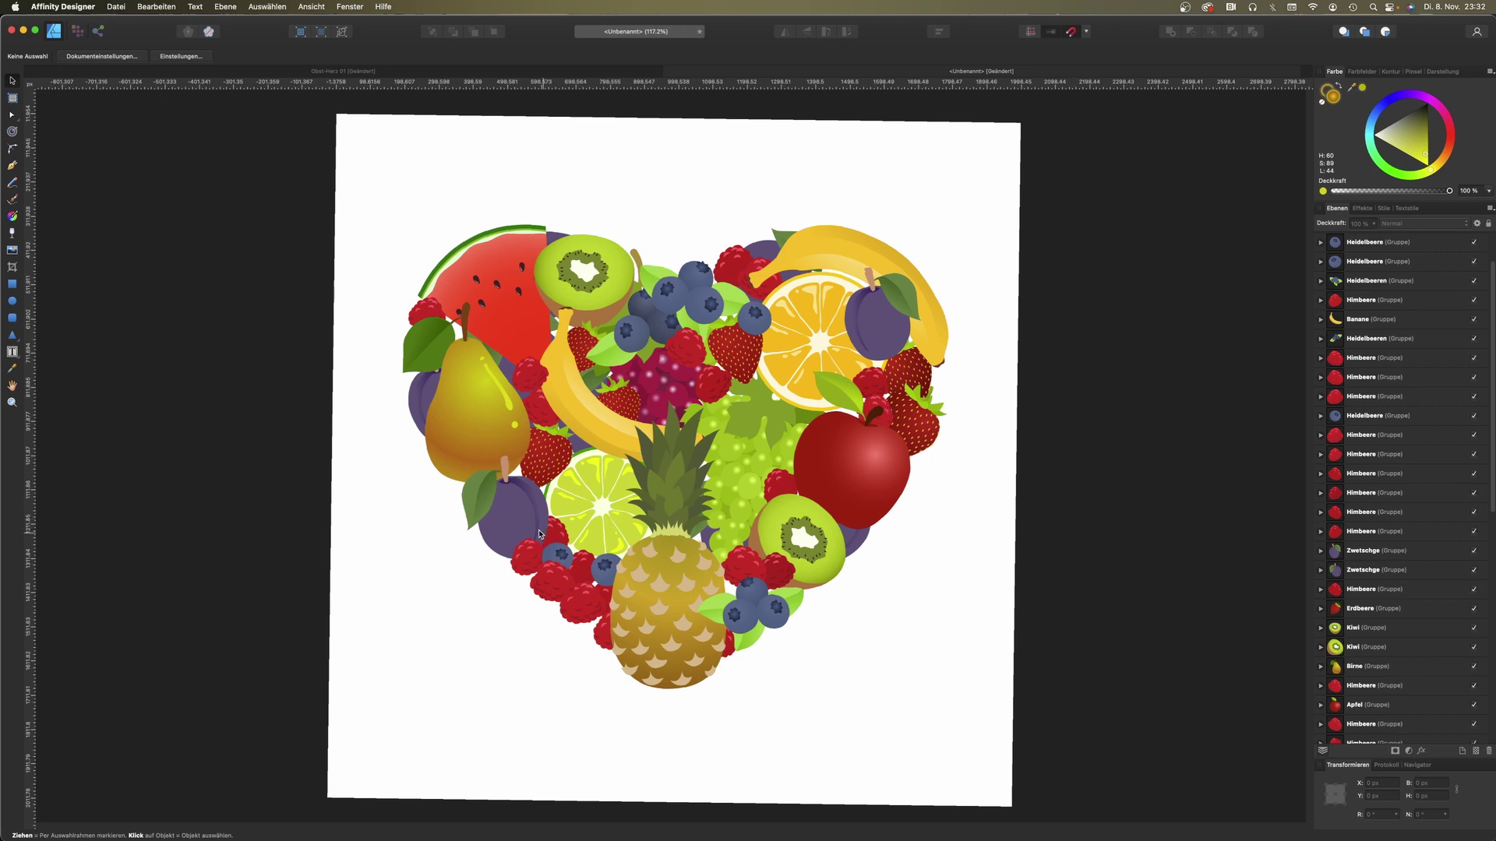
Step: Draw a closed pink highlight curve with the Pen tool across the apple's upper part
scroll(540, 535, up, 2)
scroll(530, 514, up, 3)
scroll(518, 495, up, 2)
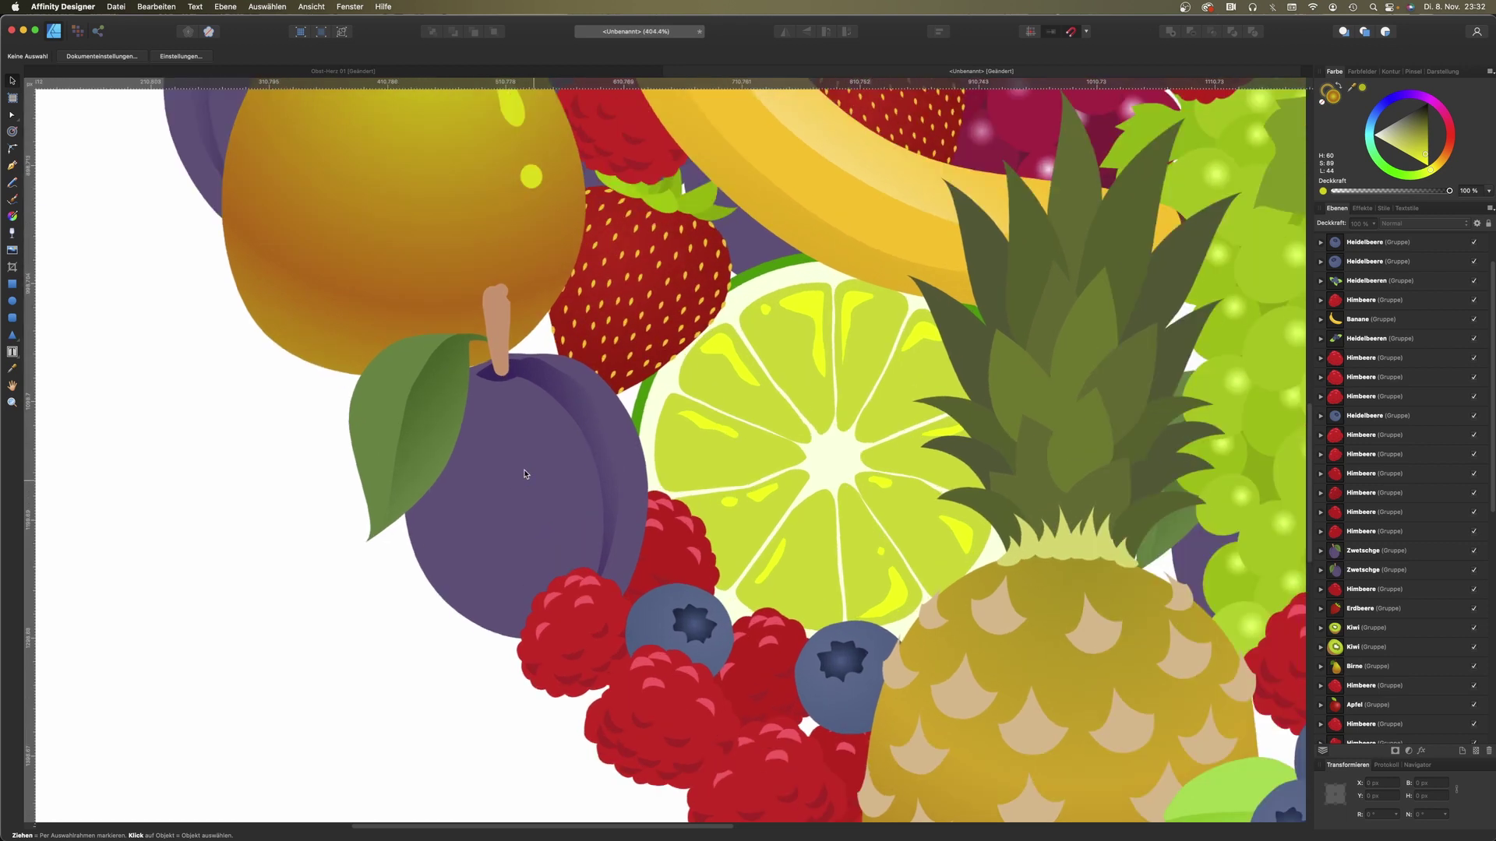
double_click(525, 473)
click(14, 165)
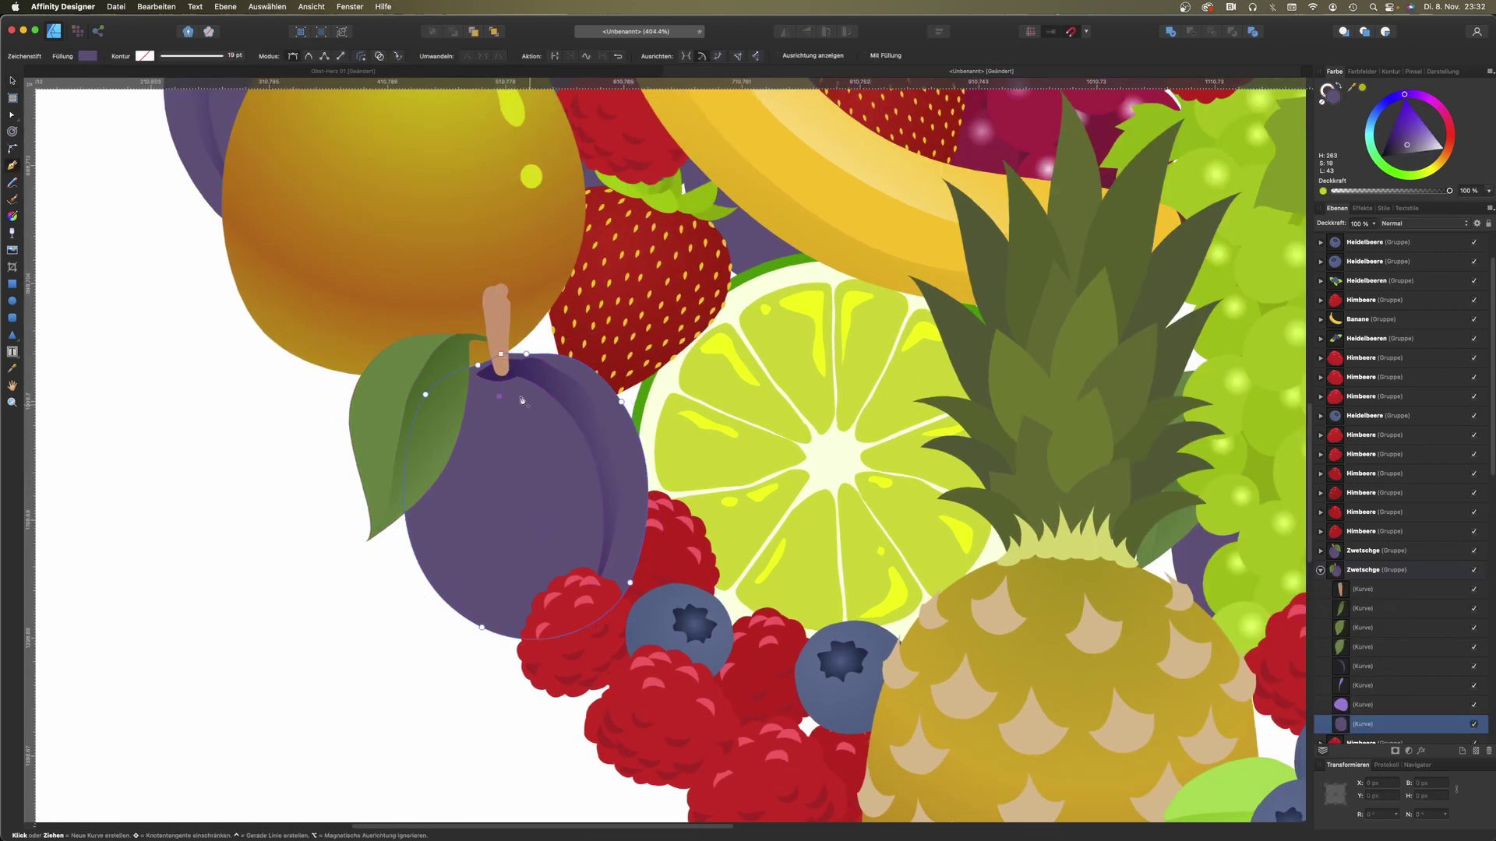
drag(529, 394, 530, 391)
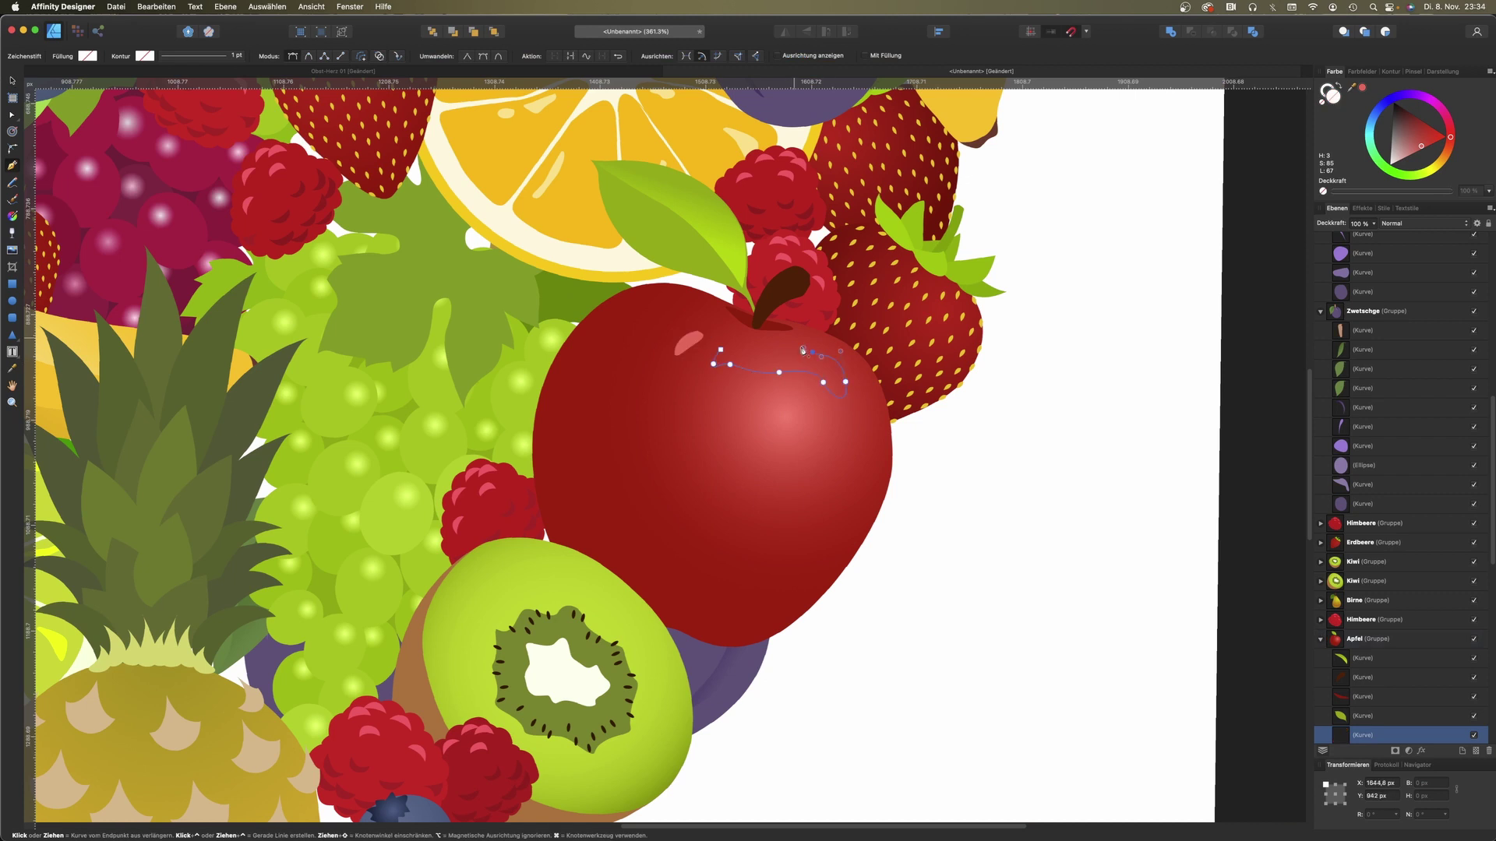
click(804, 351)
scroll(779, 390, up, 5)
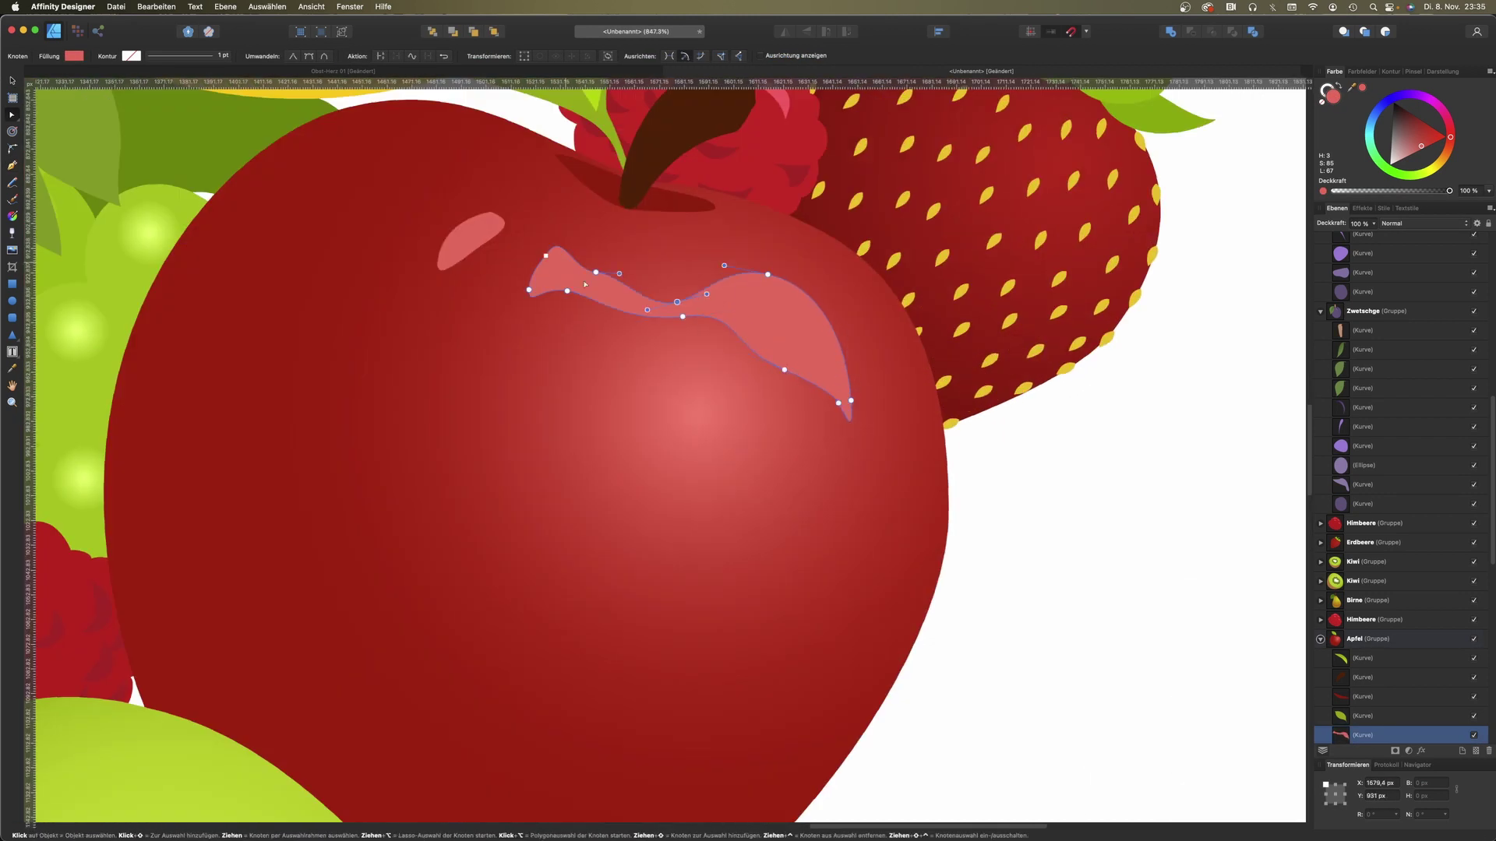
key(super+d)
key(super+0)
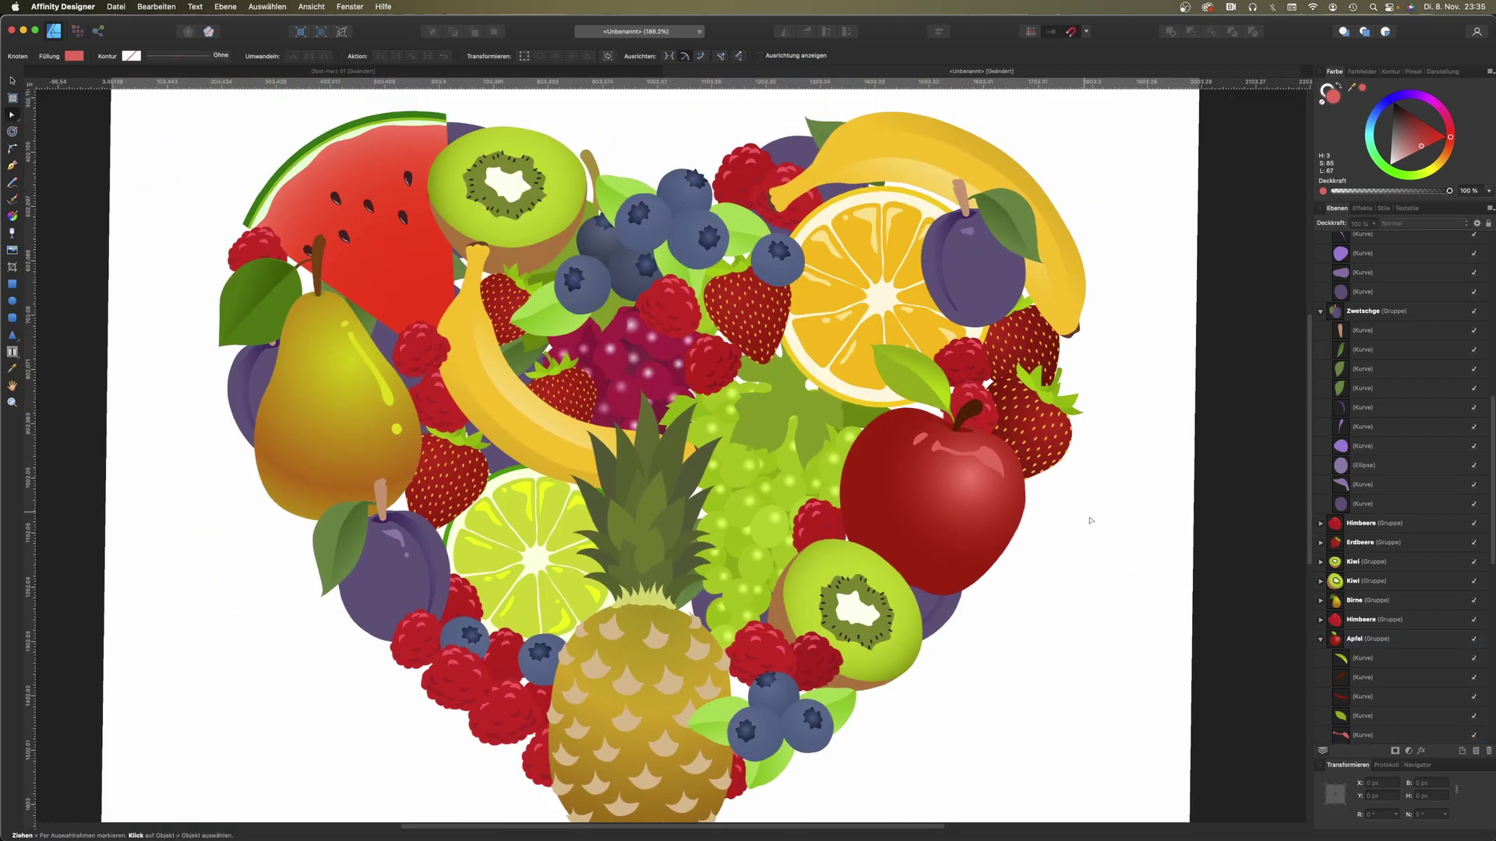
scroll(1081, 519, down, 3)
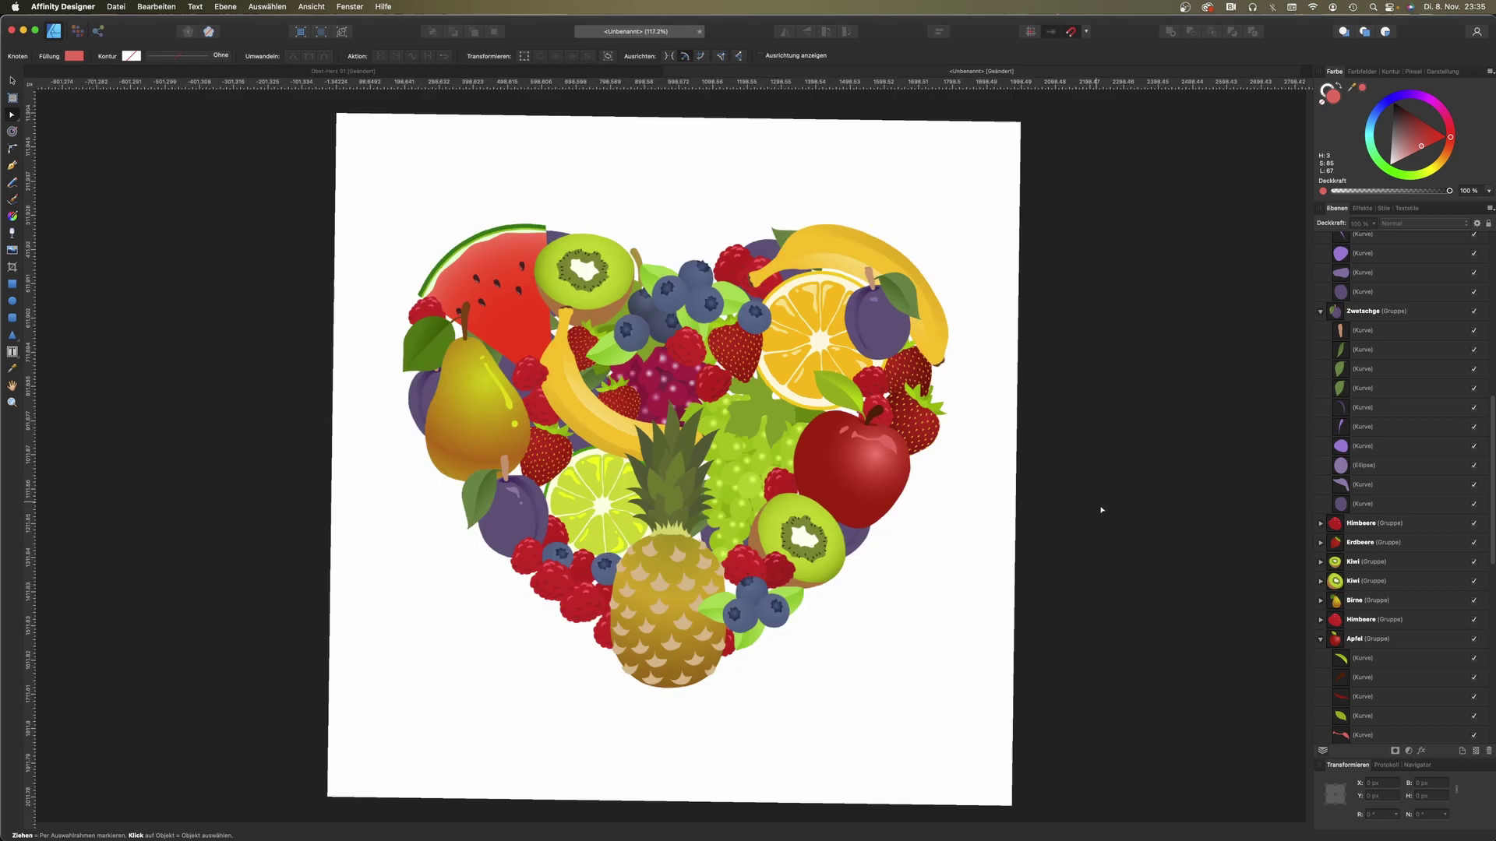